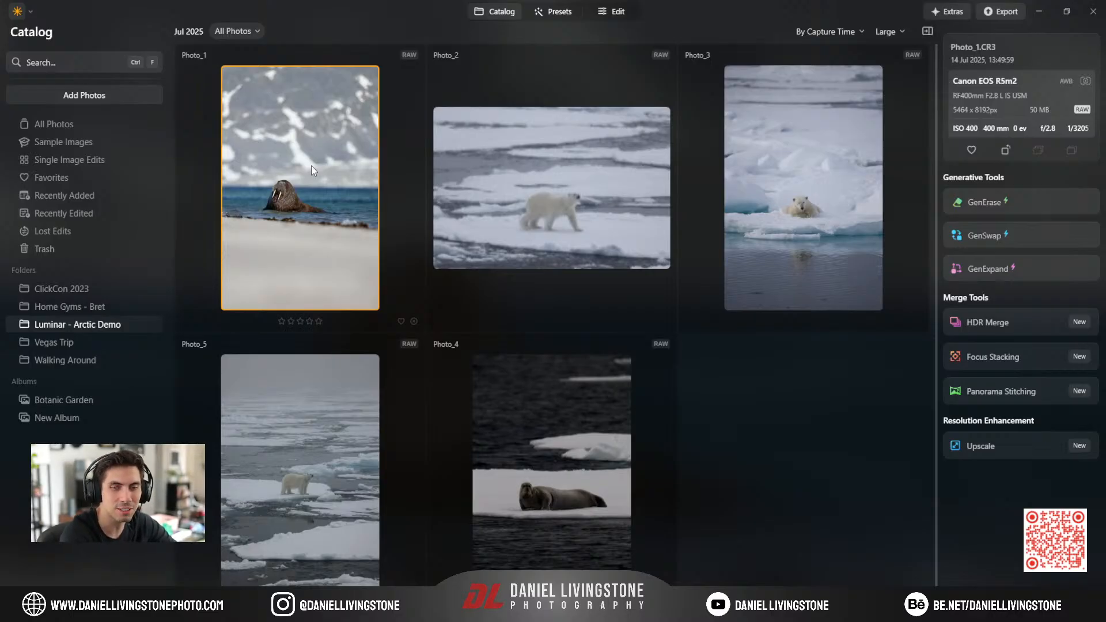
# Check the walrus shot Photo_1 from the Luminar - Arctic Demo folder up close and open it for editing.
pyautogui.doubleClick(339, 147)
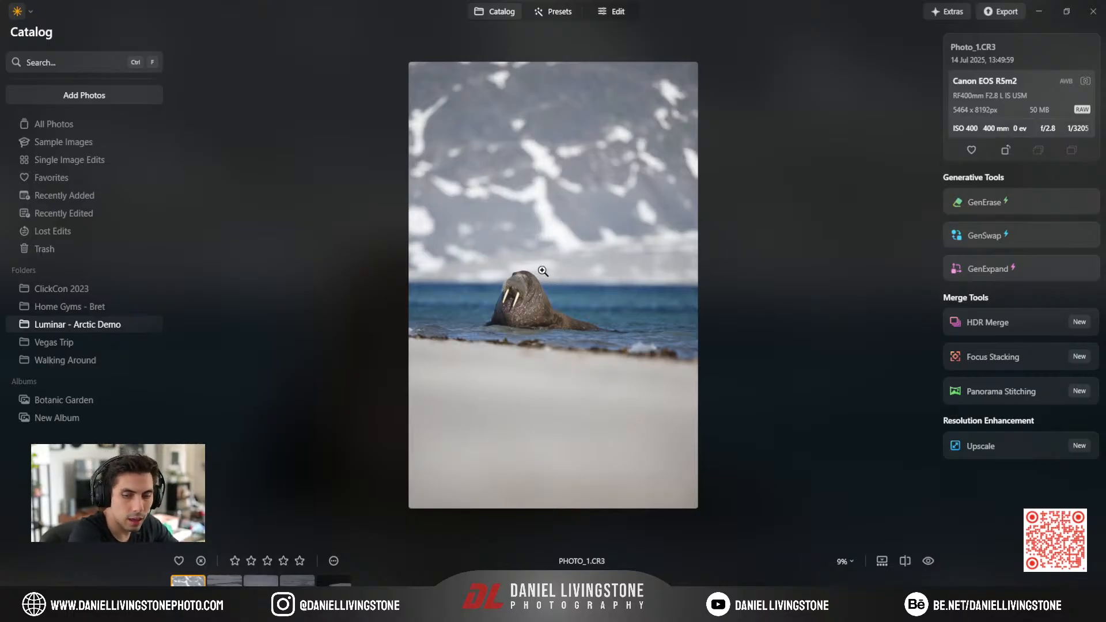
pyautogui.click(527, 293)
pyautogui.scroll(-5, 526, 292)
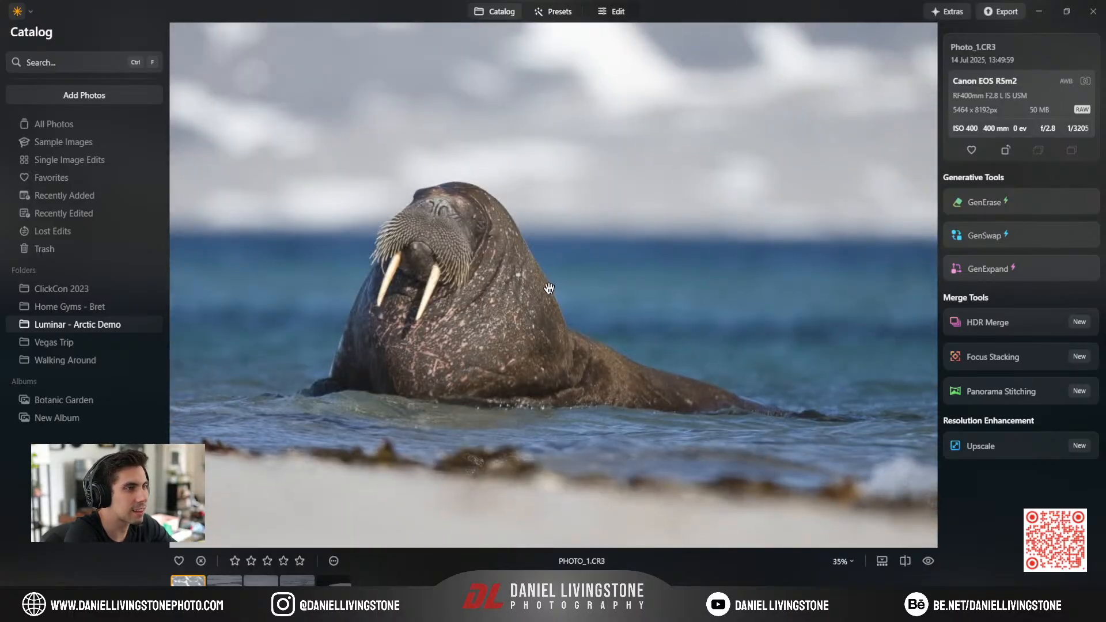
pyautogui.doubleClick(549, 288)
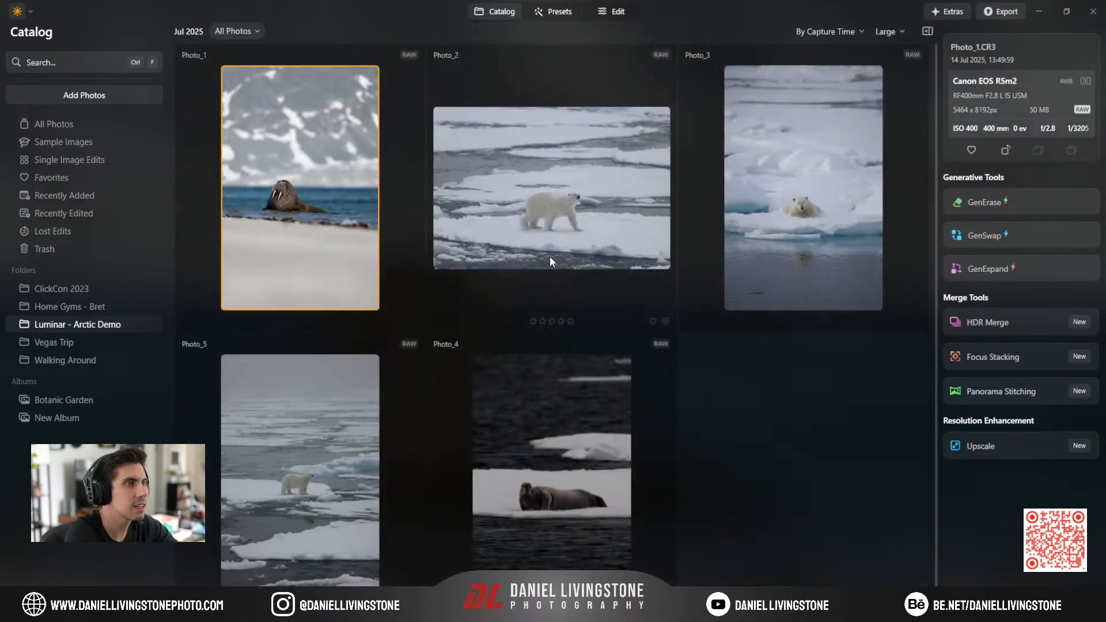
pyautogui.doubleClick(334, 216)
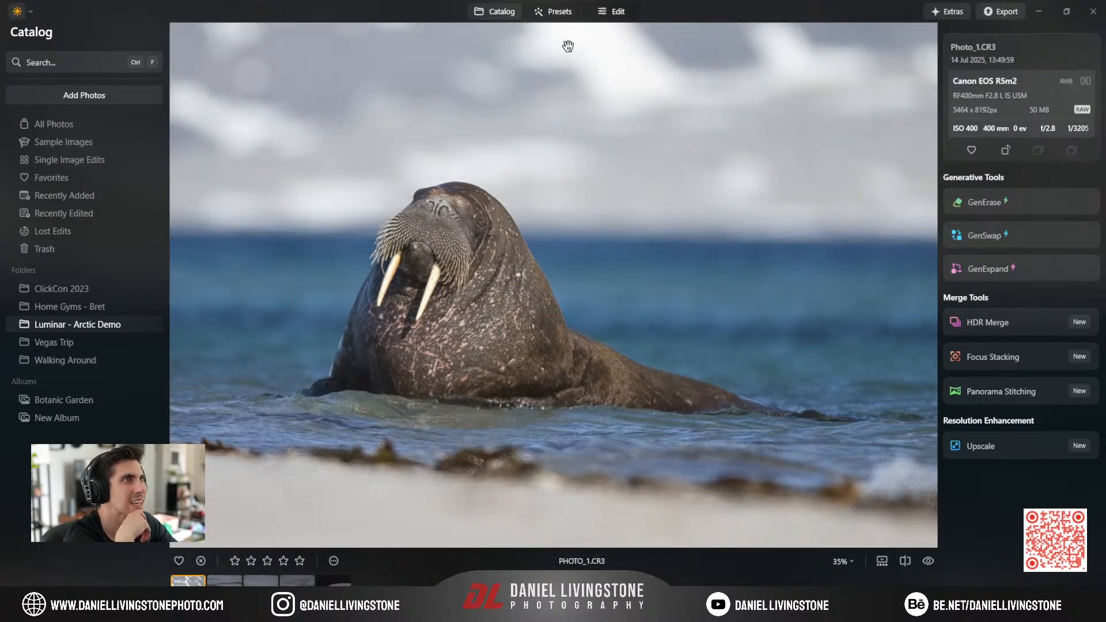
pyautogui.click(614, 14)
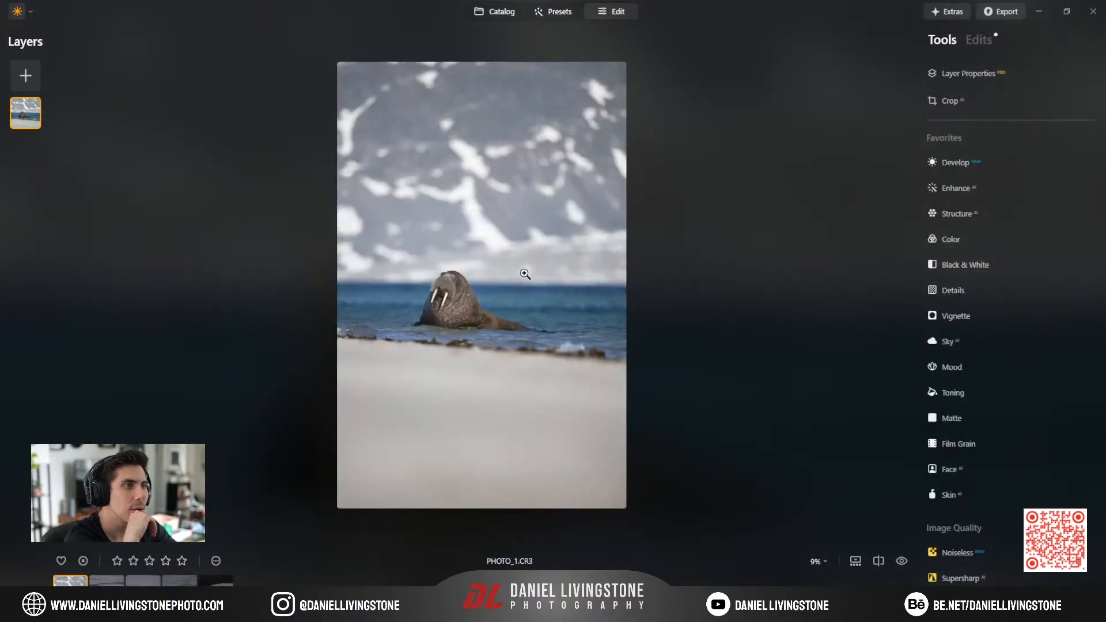
# Try a free-ratio crop of the photo to a wide band around the walrus.
pyautogui.click(963, 99)
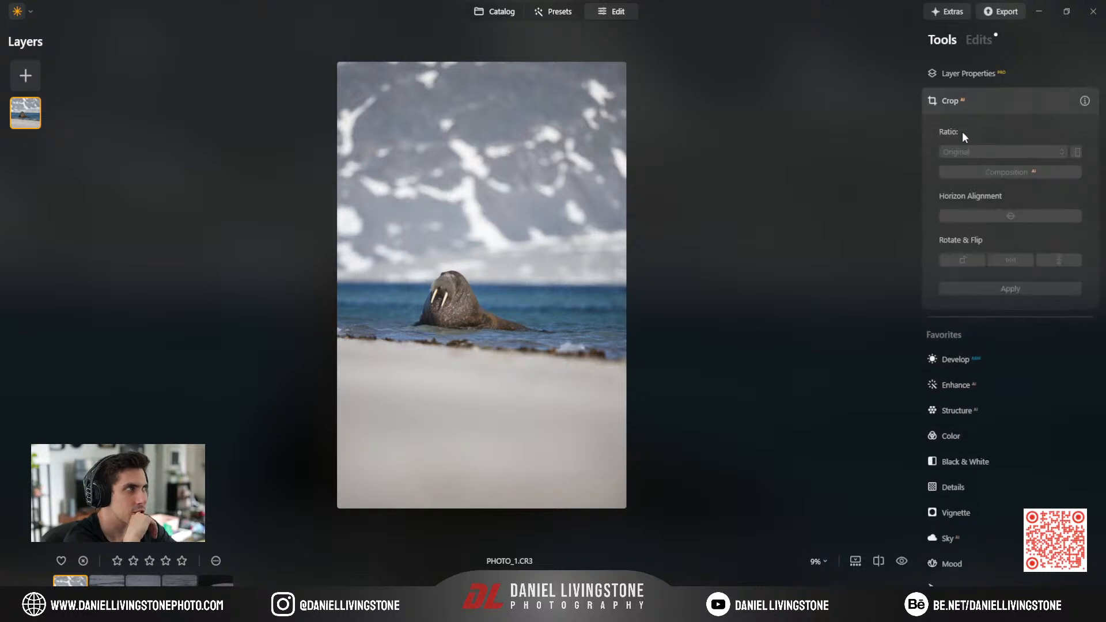
pyautogui.click(977, 151)
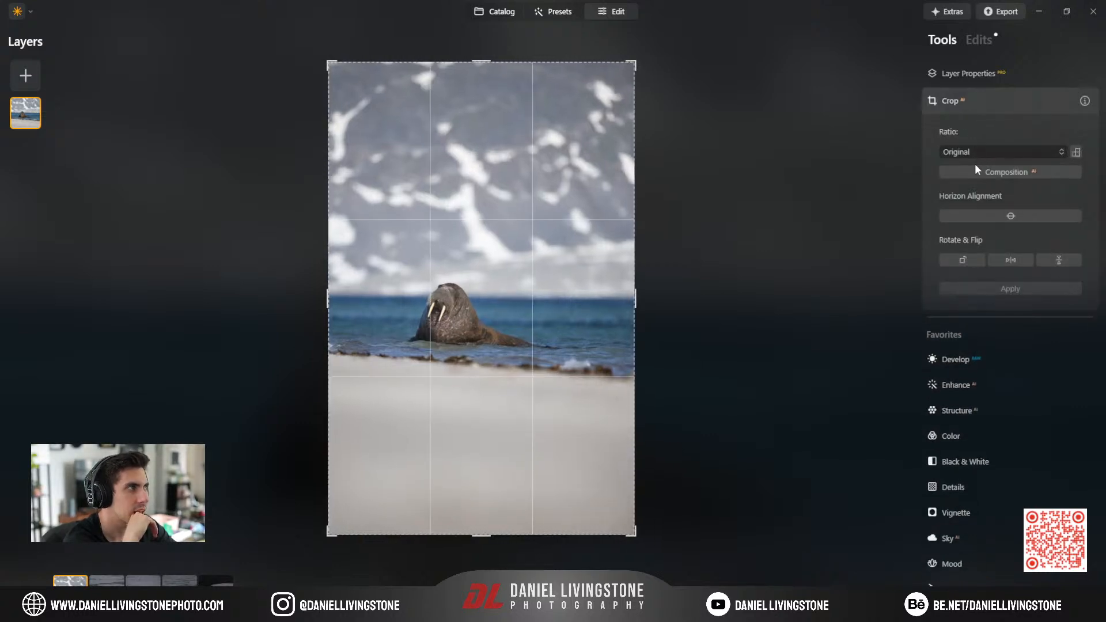
pyautogui.click(975, 171)
pyautogui.moveTo(470, 536); pyautogui.dragTo(479, 473)
pyautogui.moveTo(487, 122); pyautogui.dragTo(487, 196)
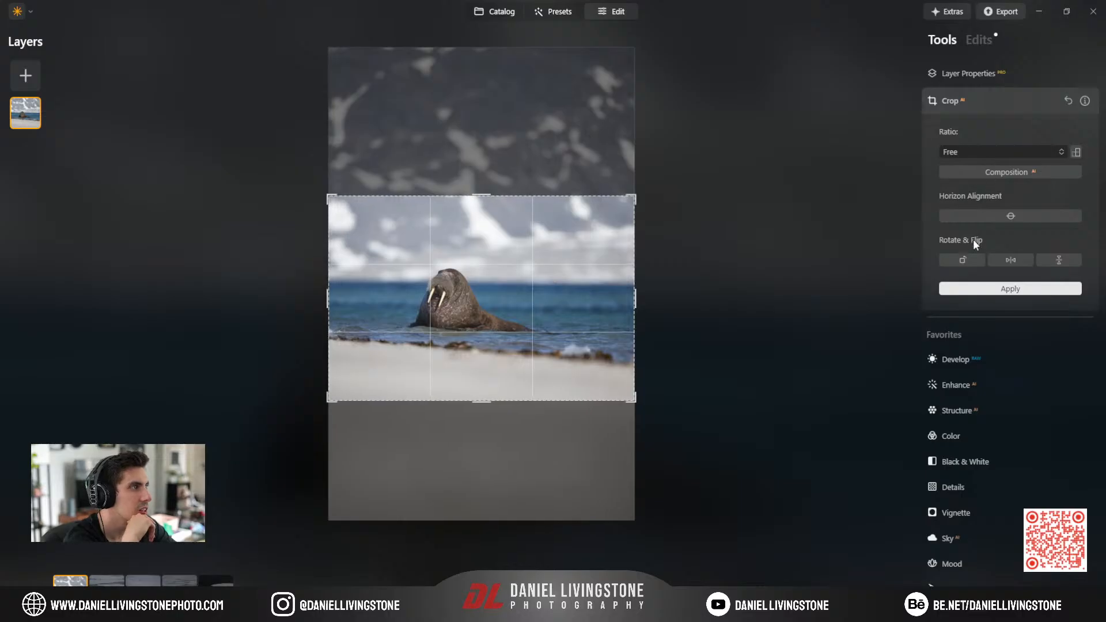
# Crop the photo to a landscape 16:9 frame positioned around the walrus and the shoreline.
pyautogui.click(979, 287)
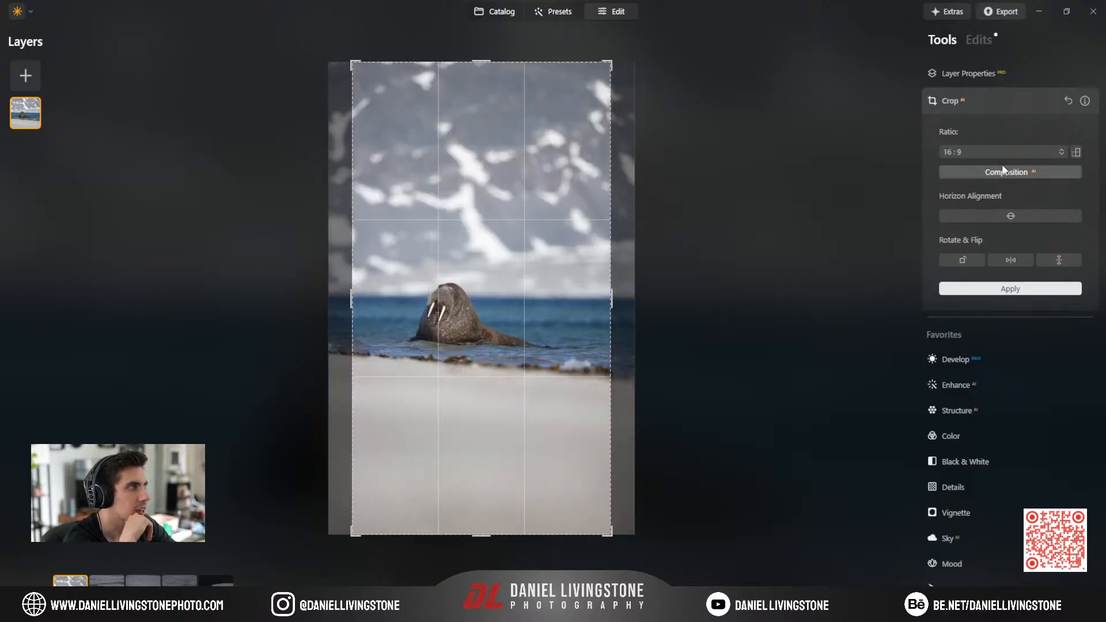
pyautogui.click(1076, 152)
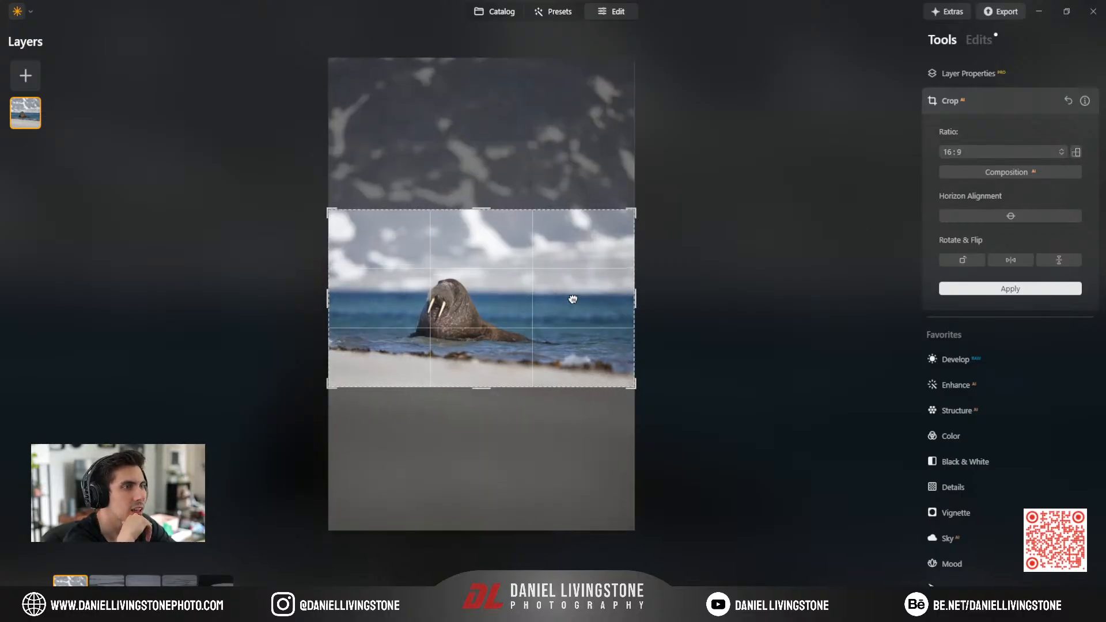
pyautogui.moveTo(573, 299); pyautogui.dragTo(572, 290)
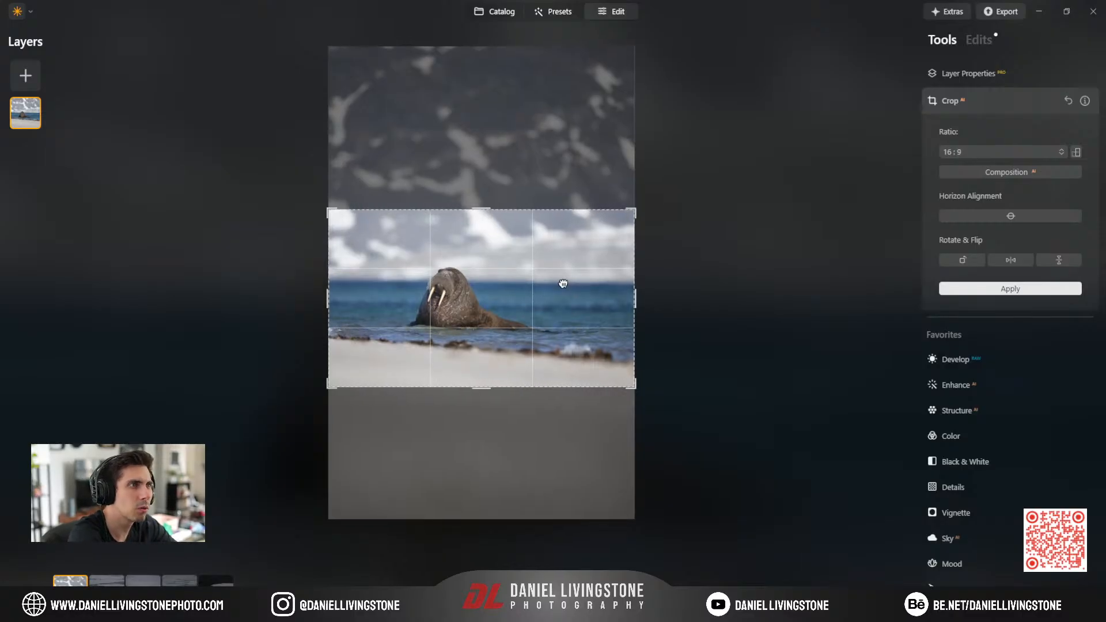
pyautogui.press('Return')
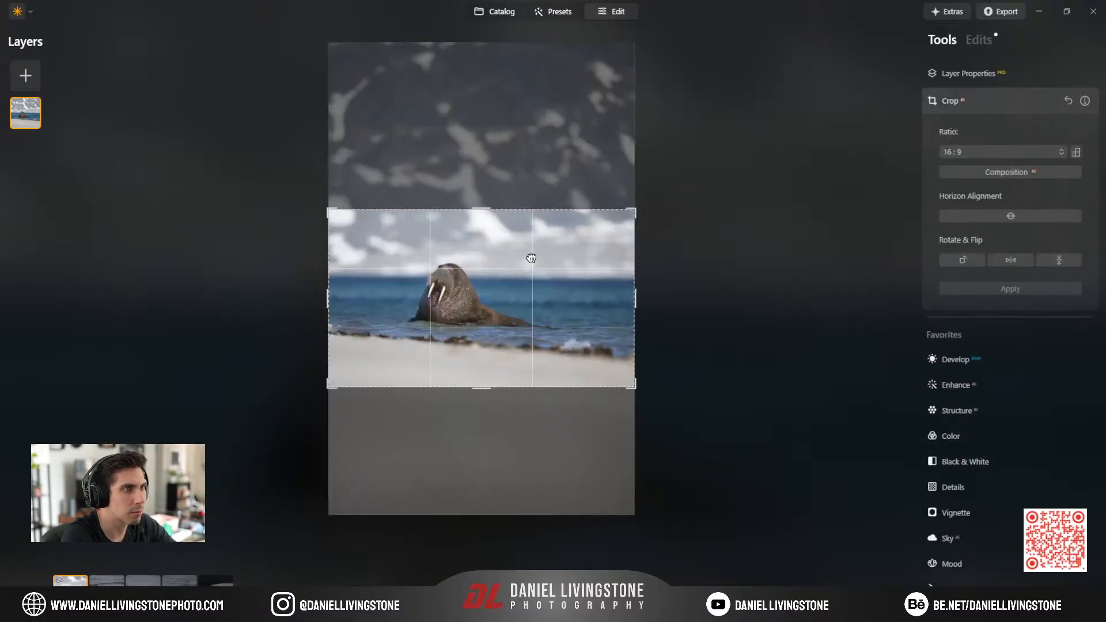
pyautogui.moveTo(528, 257); pyautogui.dragTo(531, 267)
pyautogui.press('Return')
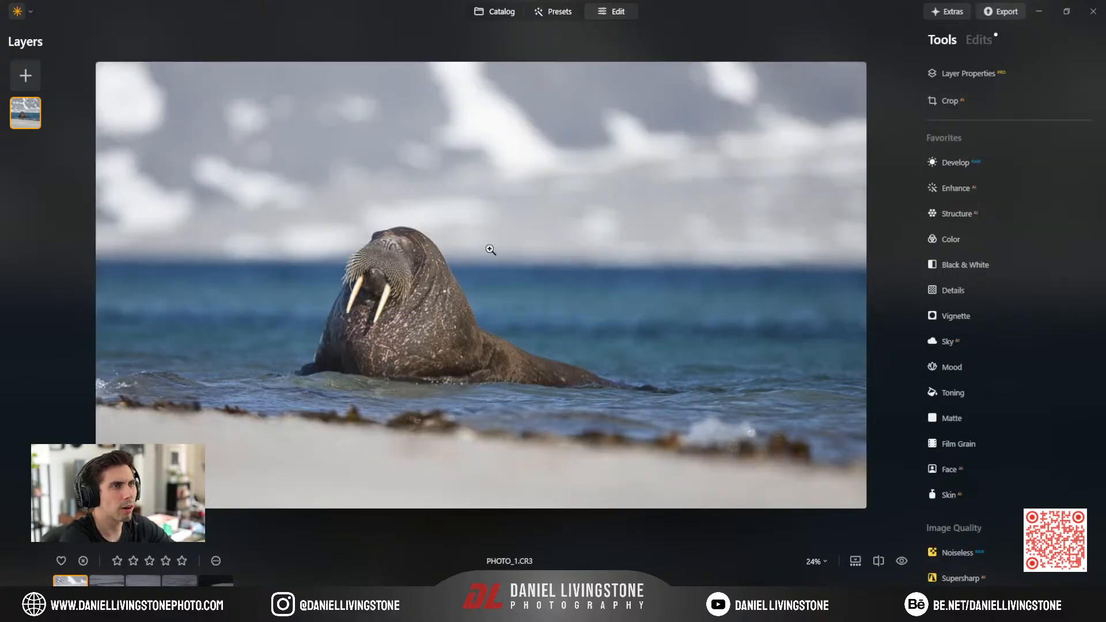
# Set the Develop Smart Contrast to 31 and Exposure to 0.17.
pyautogui.click(422, 249)
pyautogui.click(422, 249)
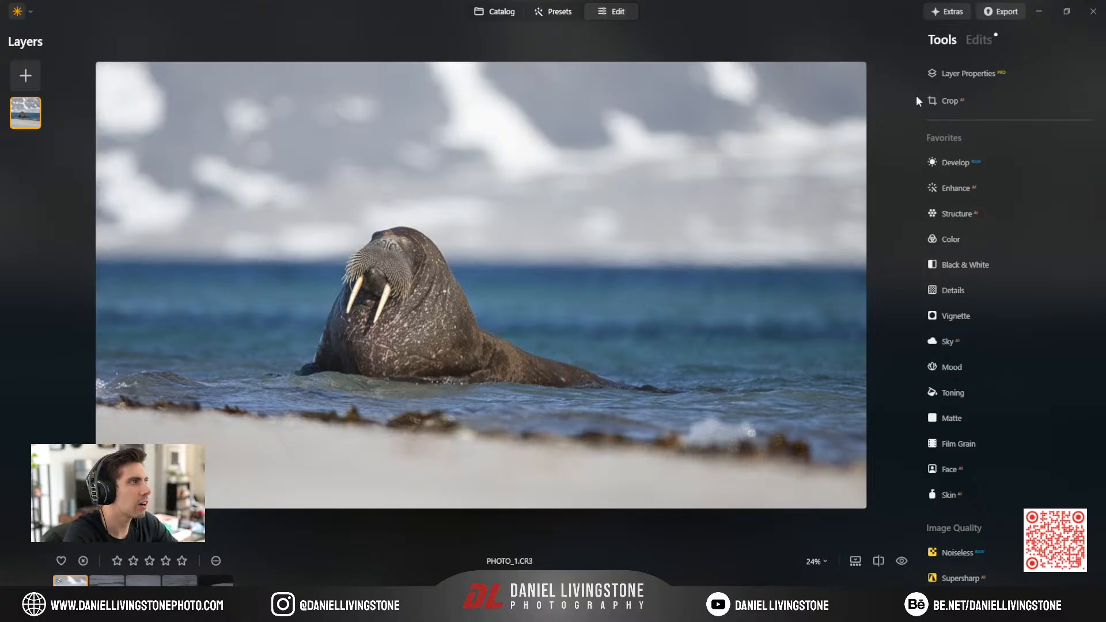
pyautogui.click(960, 163)
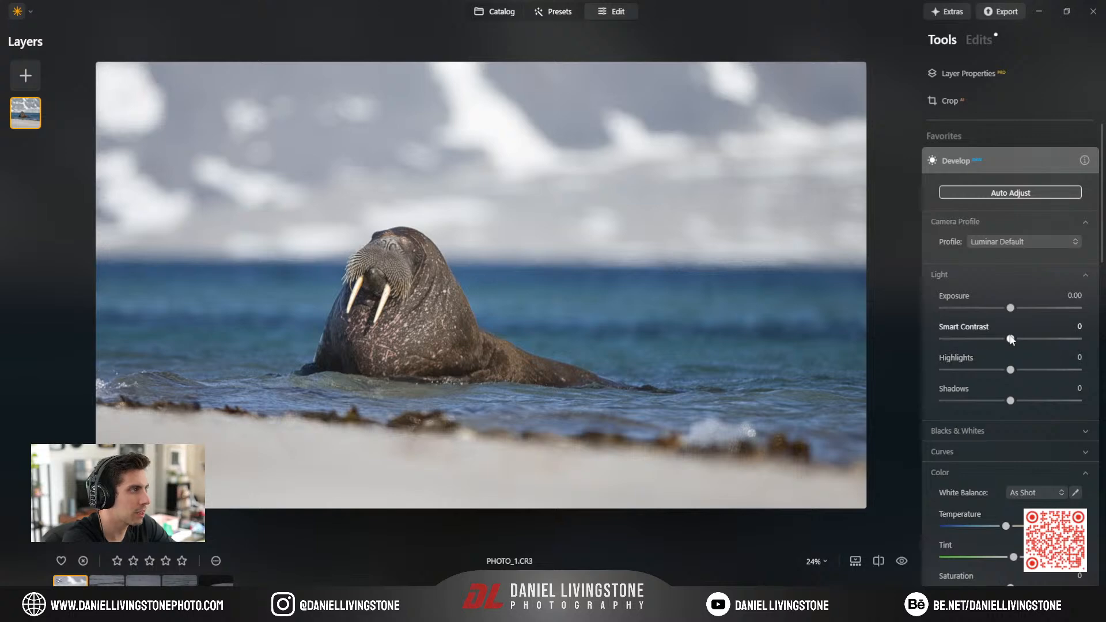
pyautogui.moveTo(1011, 339); pyautogui.dragTo(1041, 346)
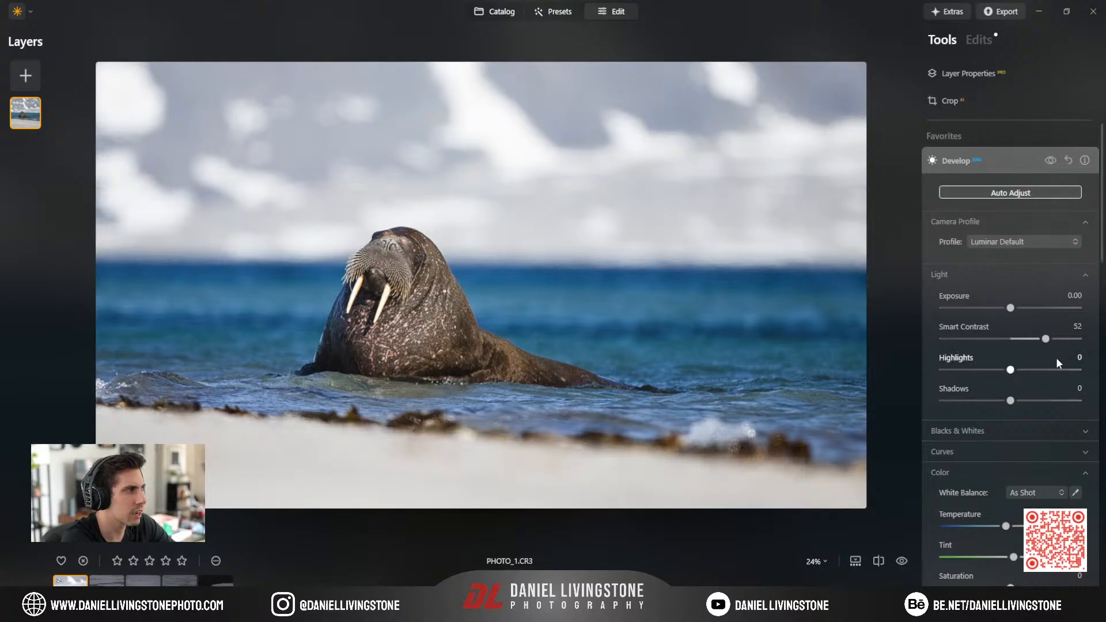
pyautogui.moveTo(1045, 340); pyautogui.dragTo(1032, 343)
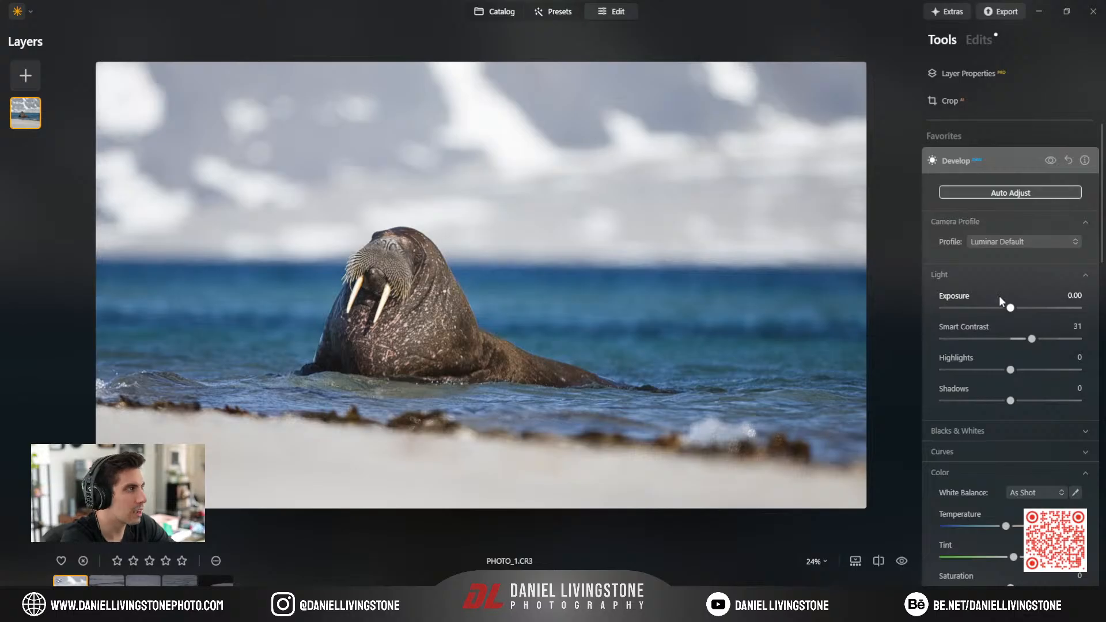
pyautogui.moveTo(1010, 308); pyautogui.dragTo(1014, 311)
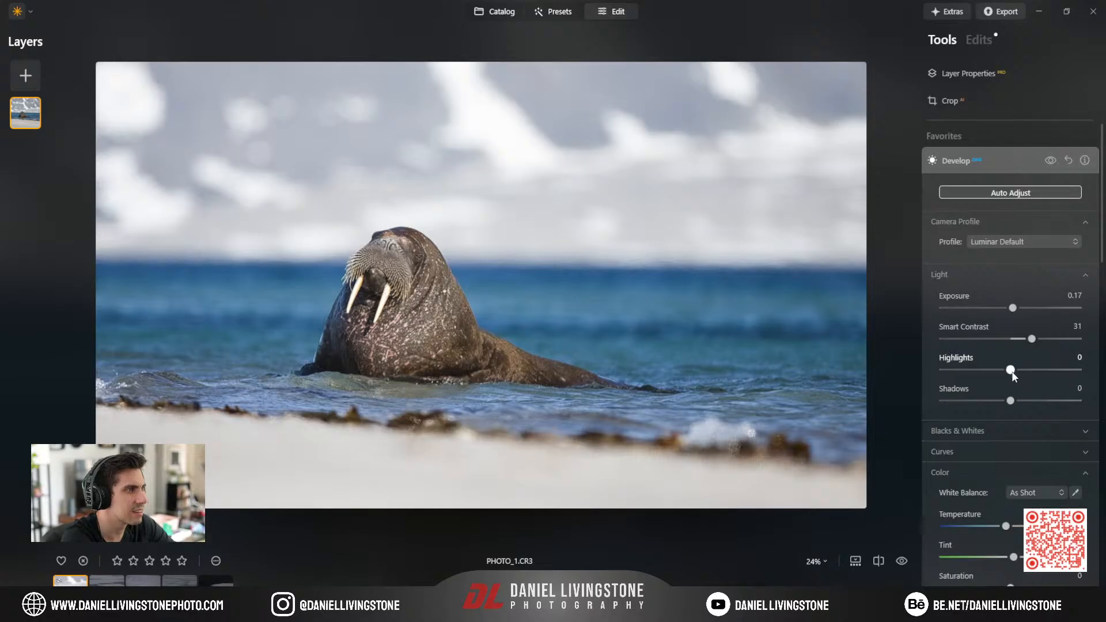
# Raise Highlights to 21 and Shadows to 13, checking the detail around the tusks.
pyautogui.moveTo(1012, 369)
pyautogui.mouseDown()
pyautogui.moveTo(1029, 372)
pyautogui.moveTo(972, 373)
pyautogui.moveTo(1060, 371)
pyautogui.moveTo(1015, 370)
pyautogui.moveTo(1025, 371)
pyautogui.mouseUp()
pyautogui.doubleClick(388, 303)
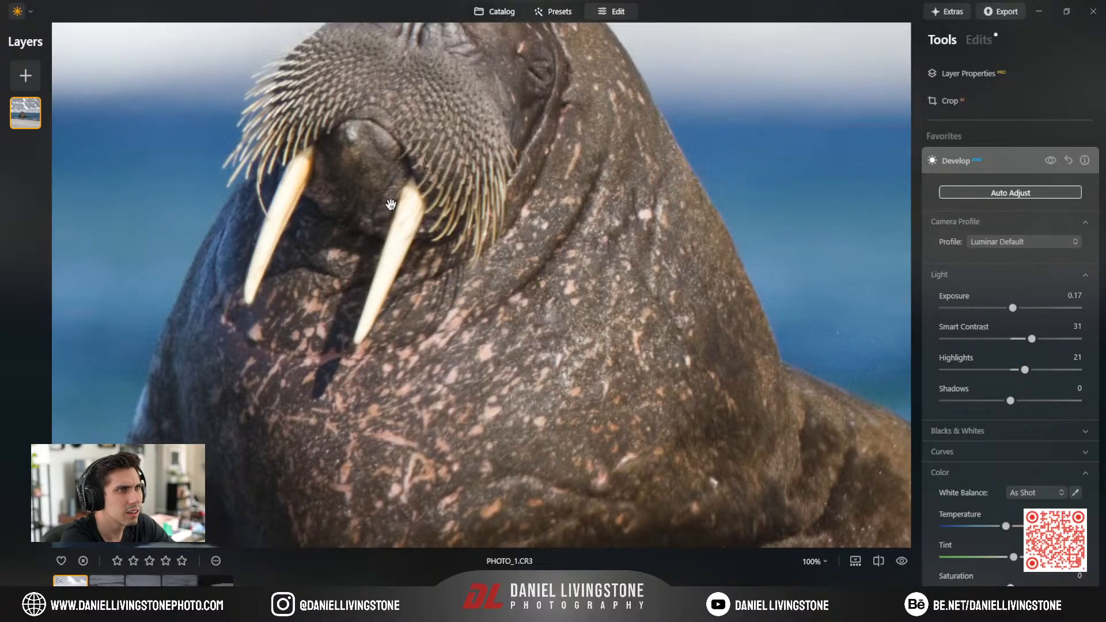
pyautogui.moveTo(401, 224); pyautogui.dragTo(400, 403)
pyautogui.click(443, 302)
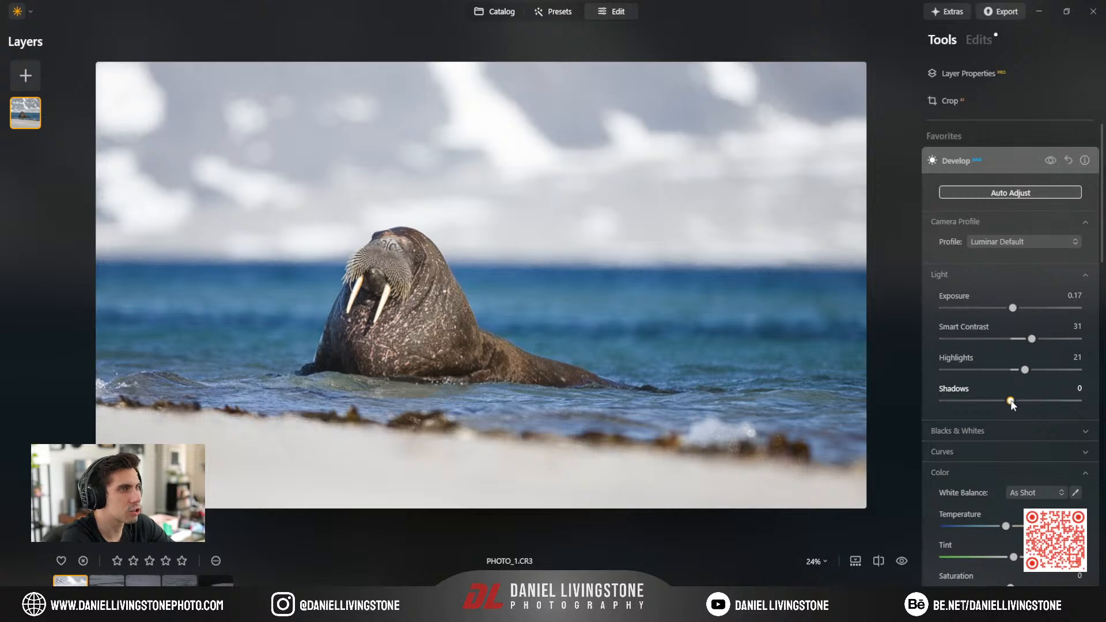
pyautogui.moveTo(1011, 401)
pyautogui.mouseDown()
pyautogui.moveTo(1032, 401)
pyautogui.moveTo(982, 401)
pyautogui.moveTo(1051, 405)
pyautogui.moveTo(1019, 402)
pyautogui.mouseUp()
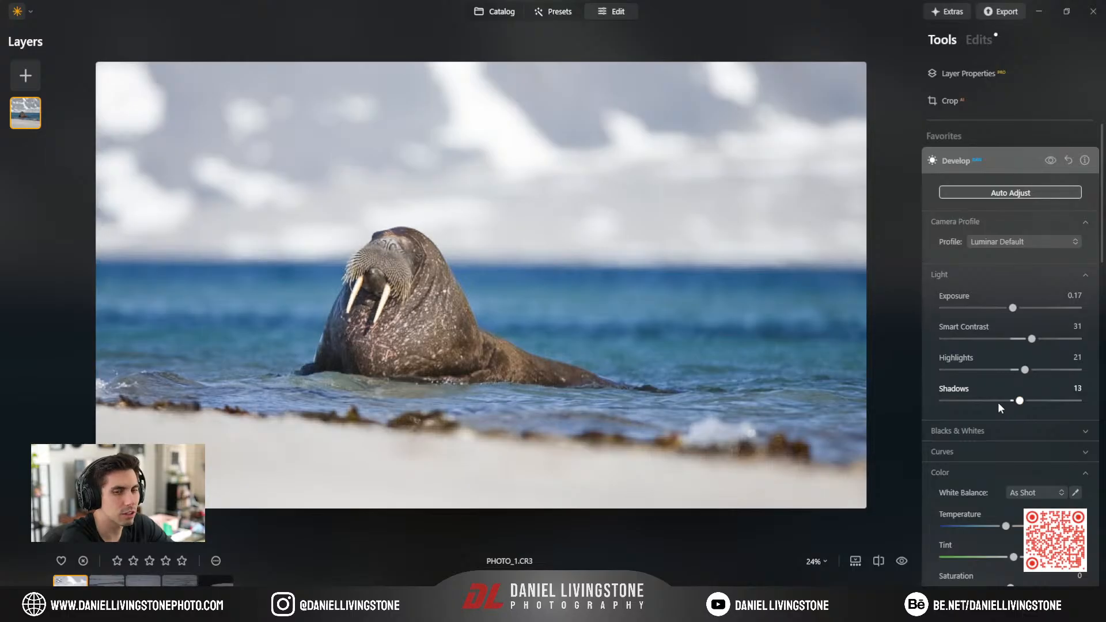
# Examine the walrus's face, tusks and skin texture at 100% magnification.
pyautogui.click(422, 286)
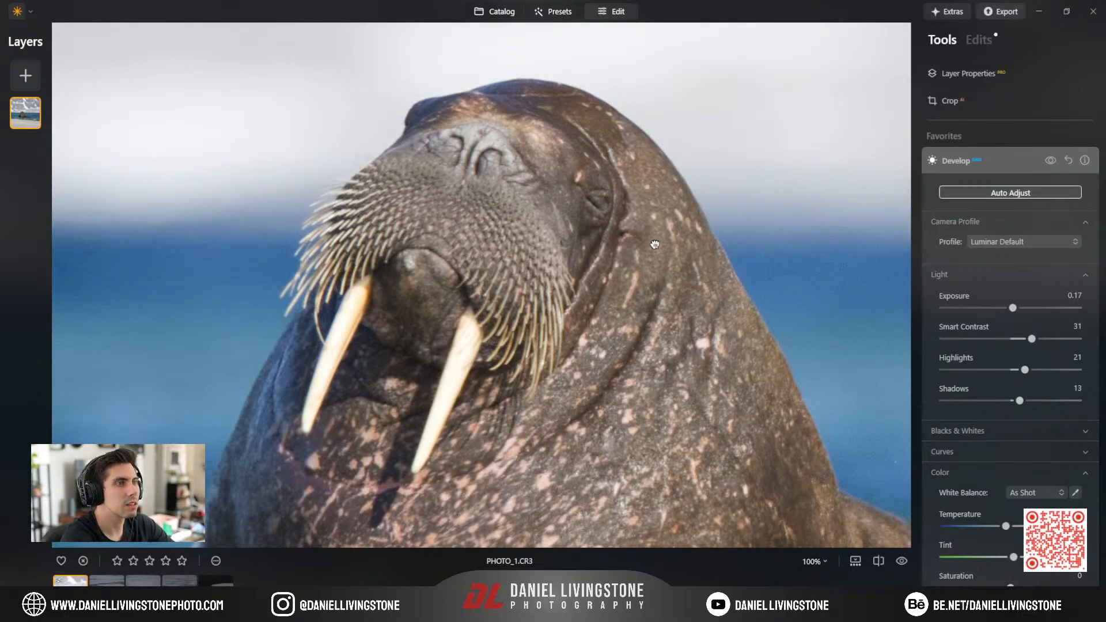
pyautogui.moveTo(619, 243); pyautogui.dragTo(597, 239)
pyautogui.click(598, 240)
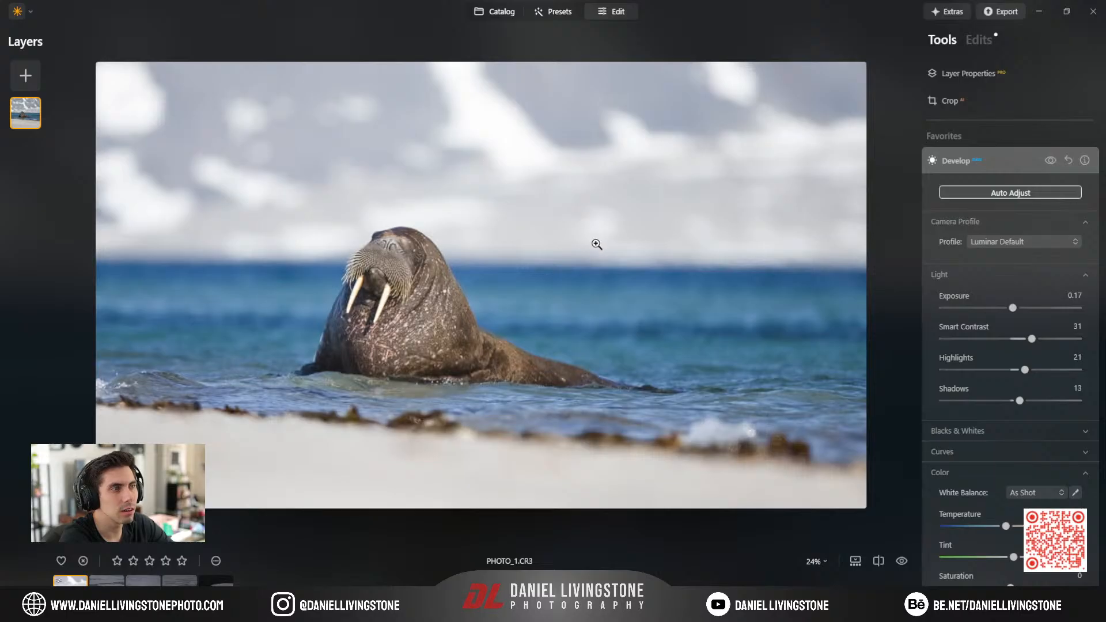
pyautogui.click(556, 362)
pyautogui.moveTo(547, 371); pyautogui.dragTo(647, 347)
pyautogui.moveTo(478, 326); pyautogui.dragTo(770, 357)
pyautogui.moveTo(461, 311); pyautogui.dragTo(578, 341)
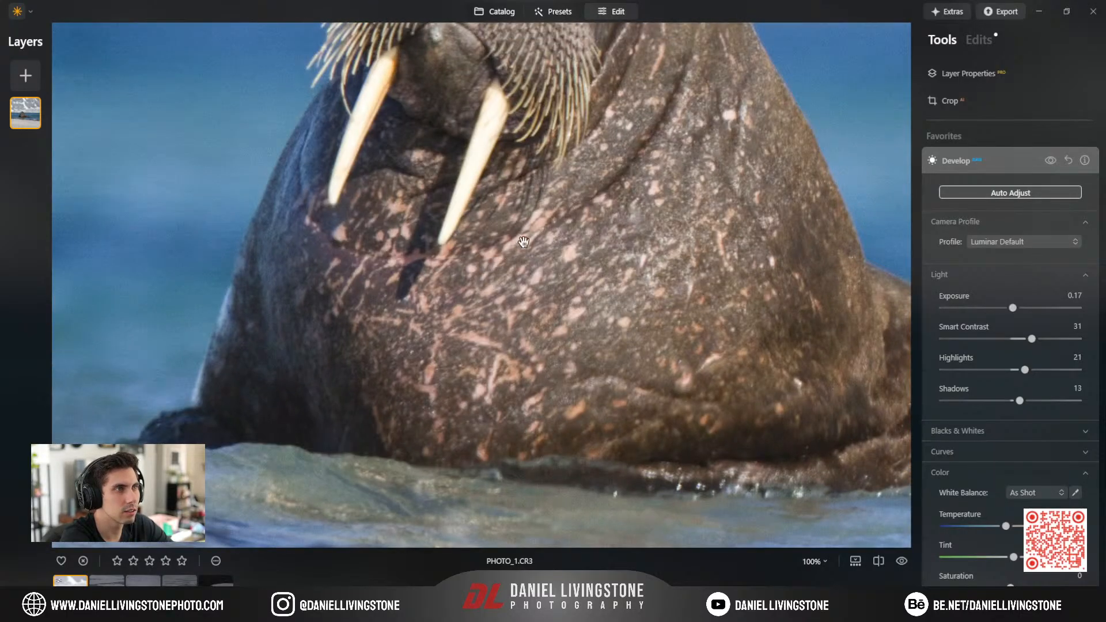
pyautogui.click(650, 146)
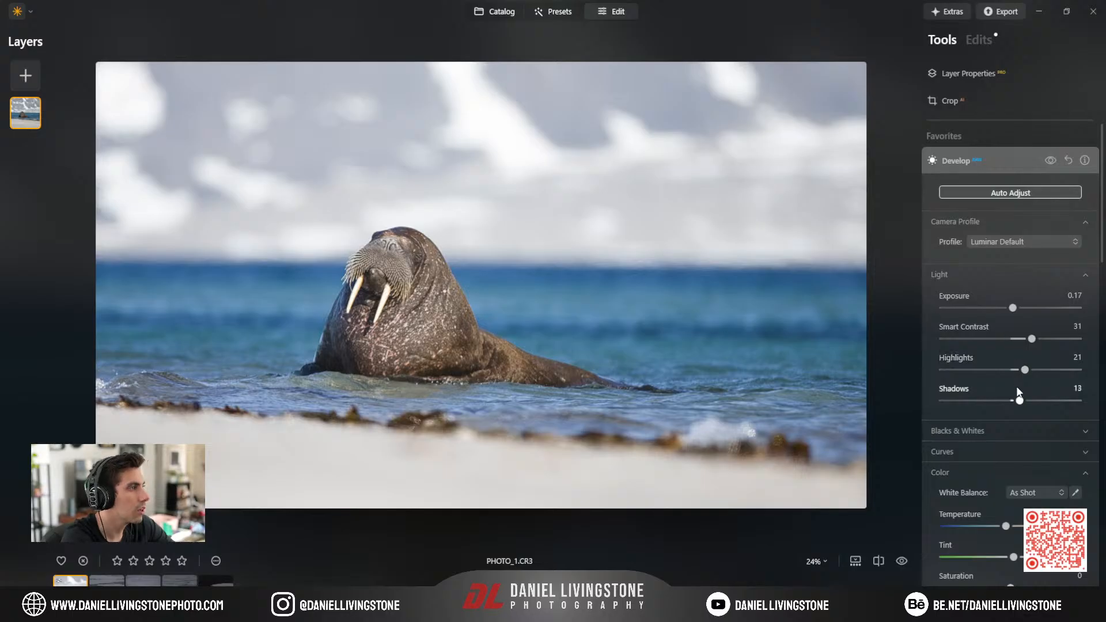
# Lower the Blacks slightly to deepen the darkest tones of the photo.
pyautogui.click(1002, 434)
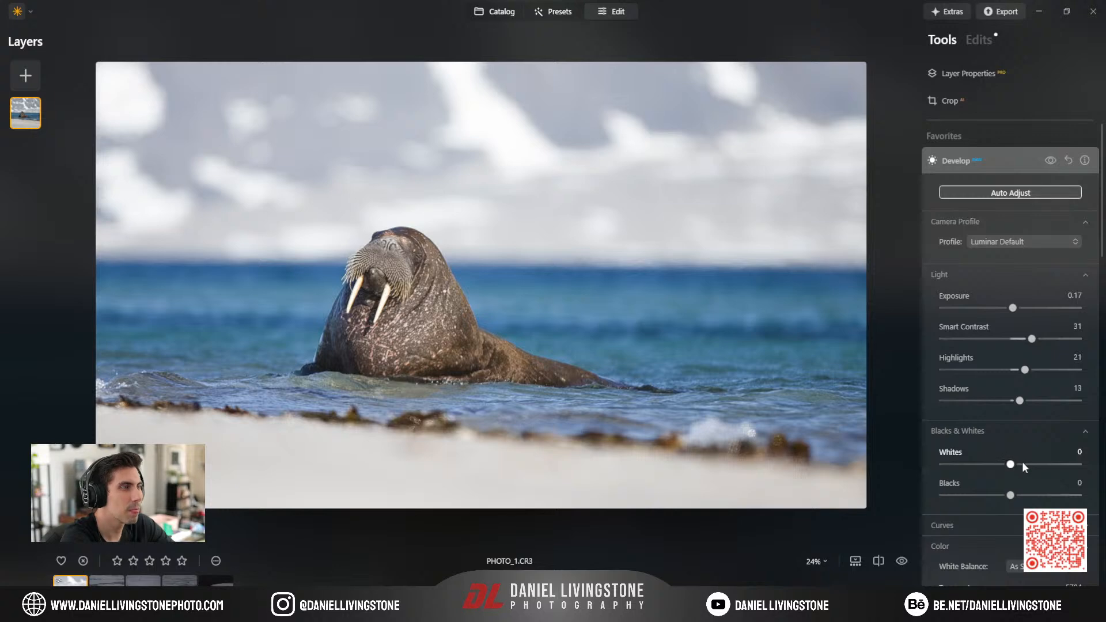
pyautogui.moveTo(1010, 496)
pyautogui.mouseDown()
pyautogui.moveTo(992, 498)
pyautogui.moveTo(1003, 499)
pyautogui.mouseUp()
pyautogui.click(996, 436)
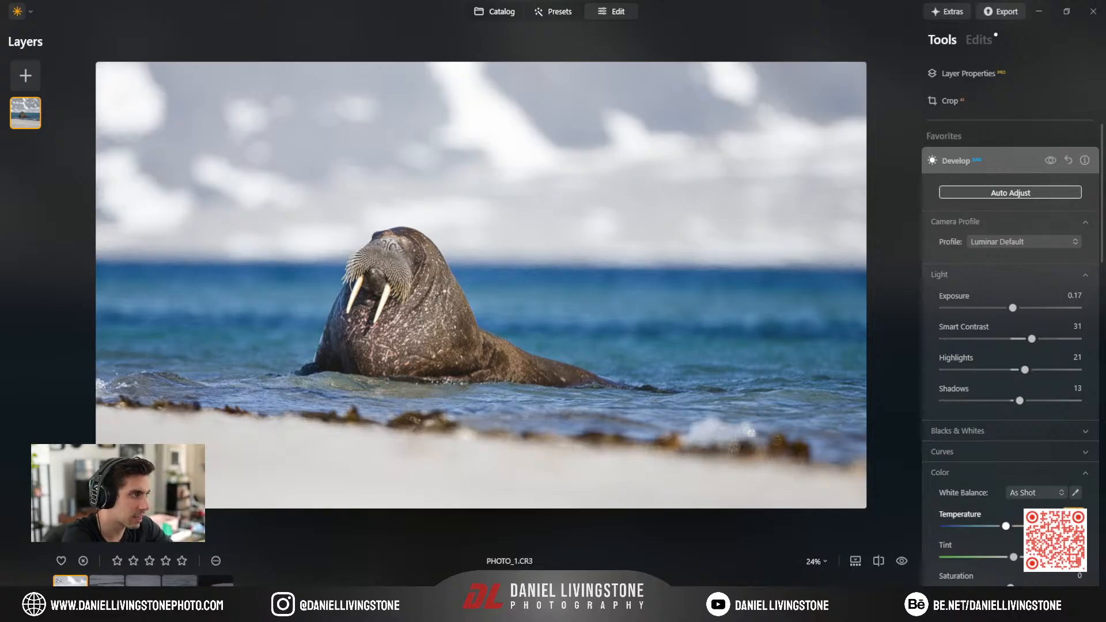
# Set the white balance Temperature to 5500 after comparing warmer and cooler tones, and raise Vibrance to 8.
pyautogui.press('Return')
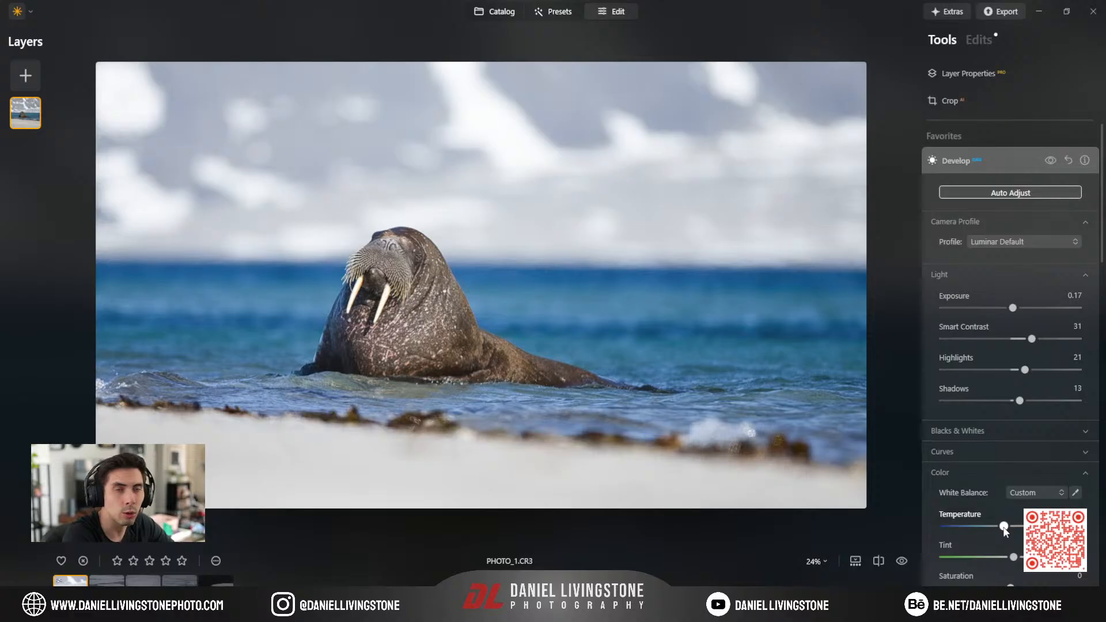
pyautogui.moveTo(1005, 530); pyautogui.dragTo(1013, 533)
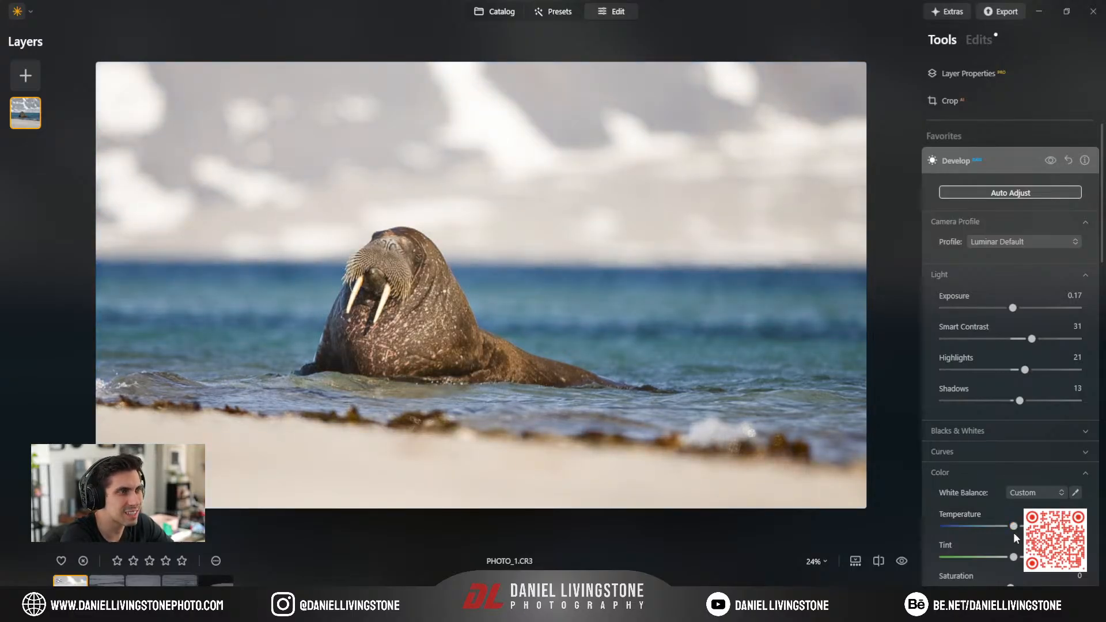
pyautogui.moveTo(1013, 527); pyautogui.dragTo(998, 527)
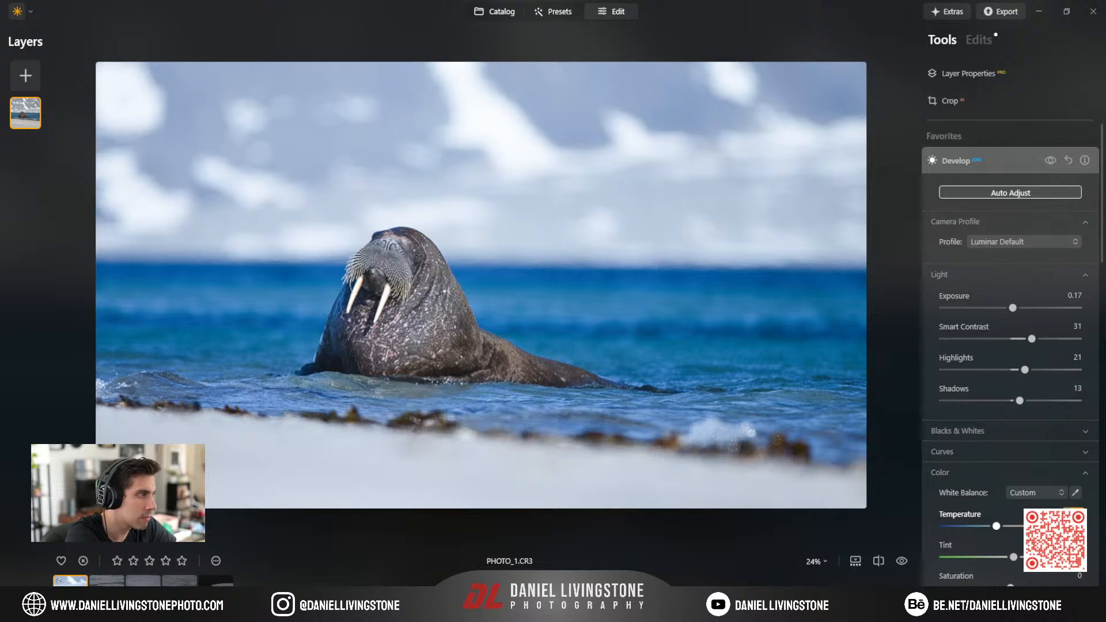
pyautogui.moveTo(997, 526); pyautogui.dragTo(1004, 526)
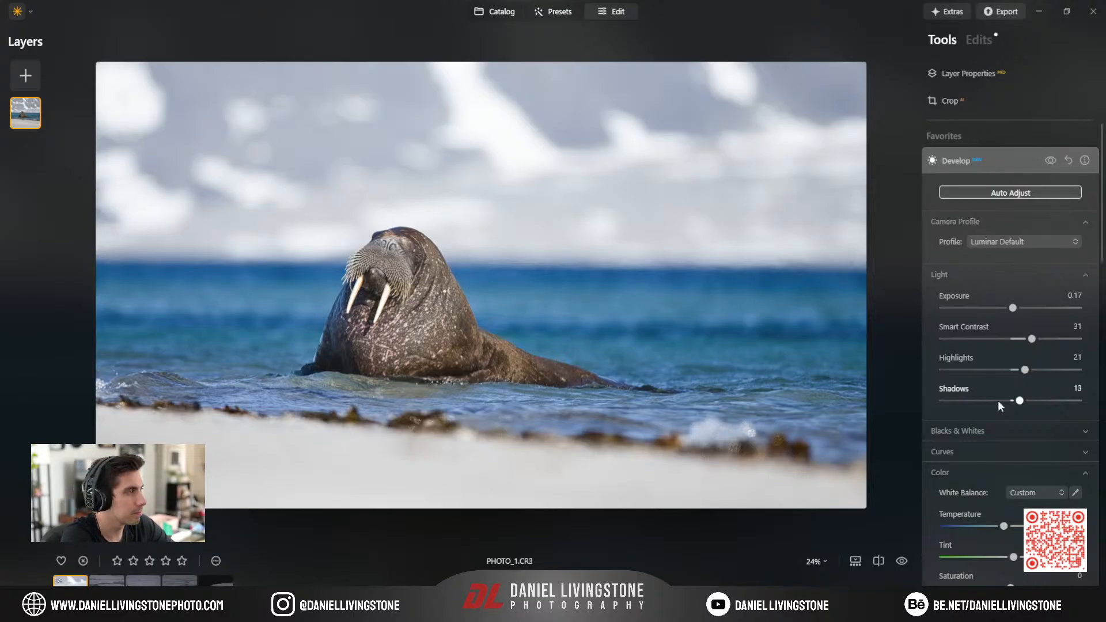
pyautogui.scroll(-3, 1002, 411)
pyautogui.moveTo(1011, 476)
pyautogui.mouseDown()
pyautogui.moveTo(1031, 477)
pyautogui.moveTo(1017, 482)
pyautogui.mouseUp()
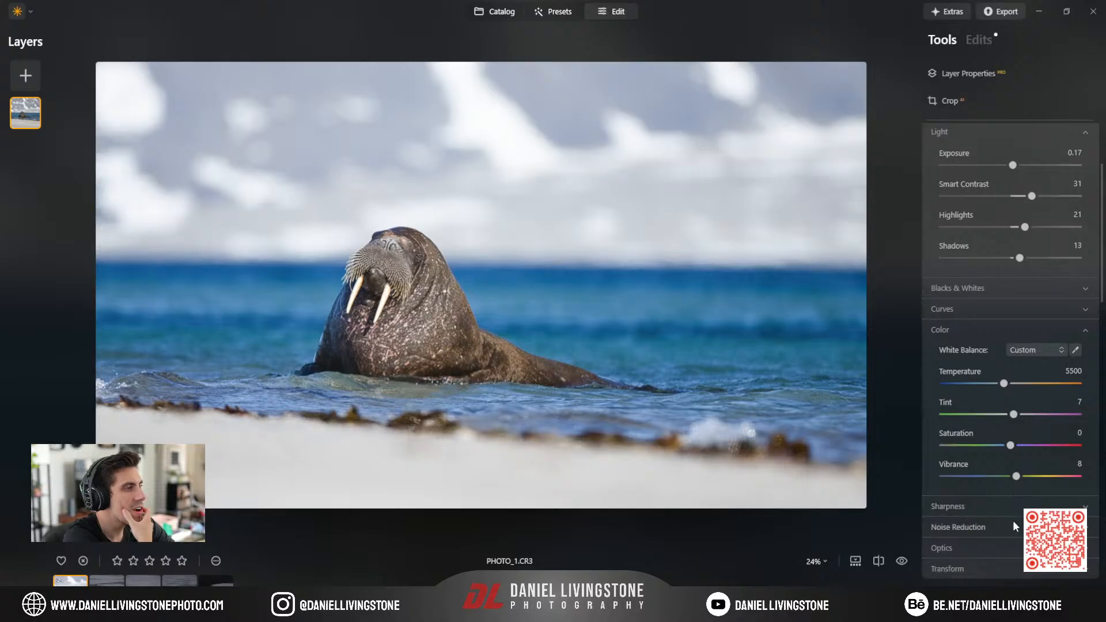
# Enable Auto Distortion Corrections and Auto Fix Chromatic Aberrations in the Optics settings.
pyautogui.click(980, 548)
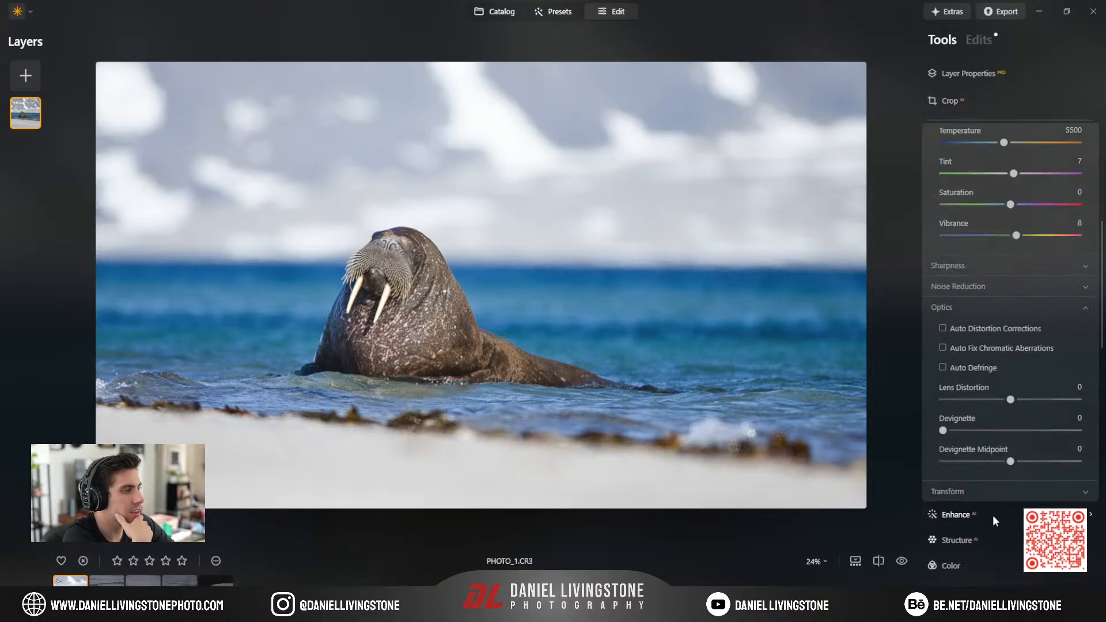
pyautogui.click(973, 301)
pyautogui.click(975, 321)
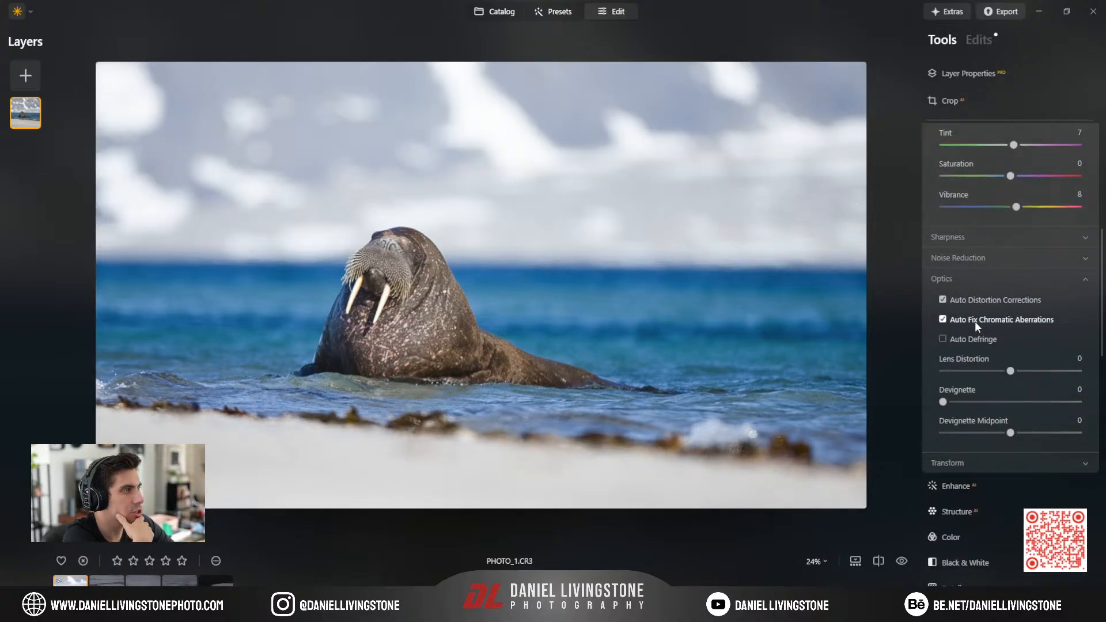
pyautogui.scroll(1, 974, 341)
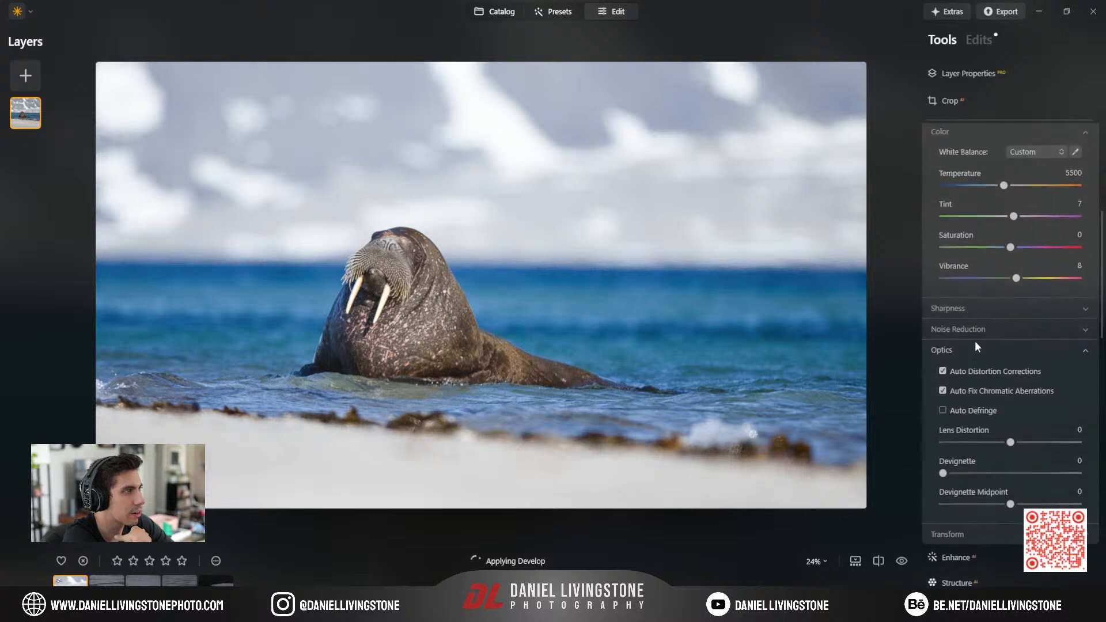
# Collapse the Optics and Color settings and close the Develop tool.
pyautogui.scroll(2, 975, 341)
pyautogui.click(967, 491)
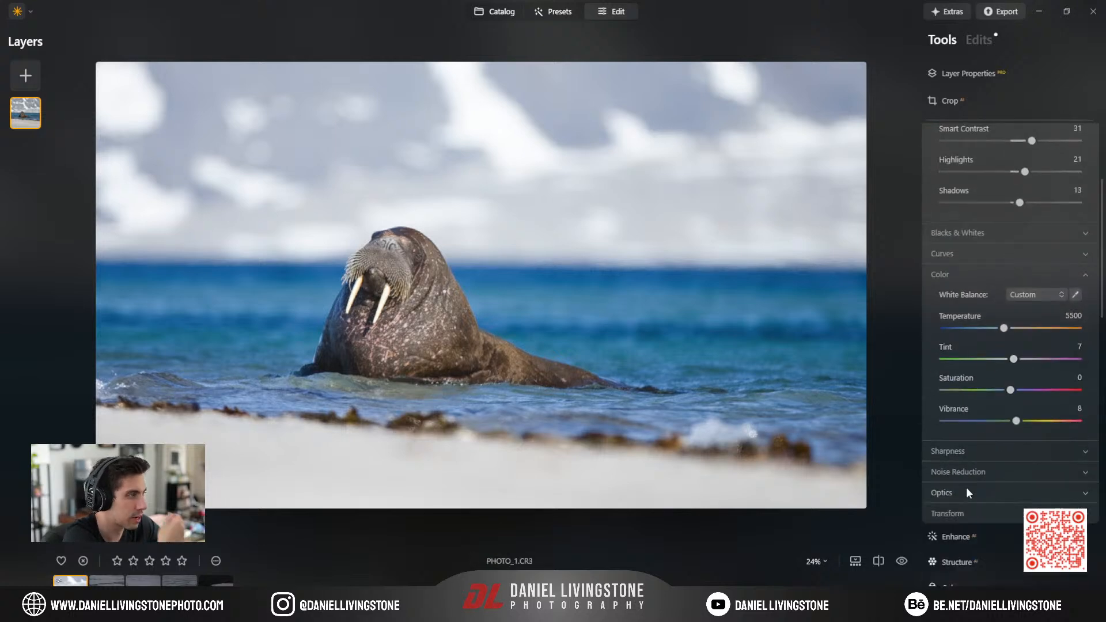
pyautogui.click(395, 272)
pyautogui.moveTo(441, 266); pyautogui.dragTo(512, 277)
pyautogui.click(512, 277)
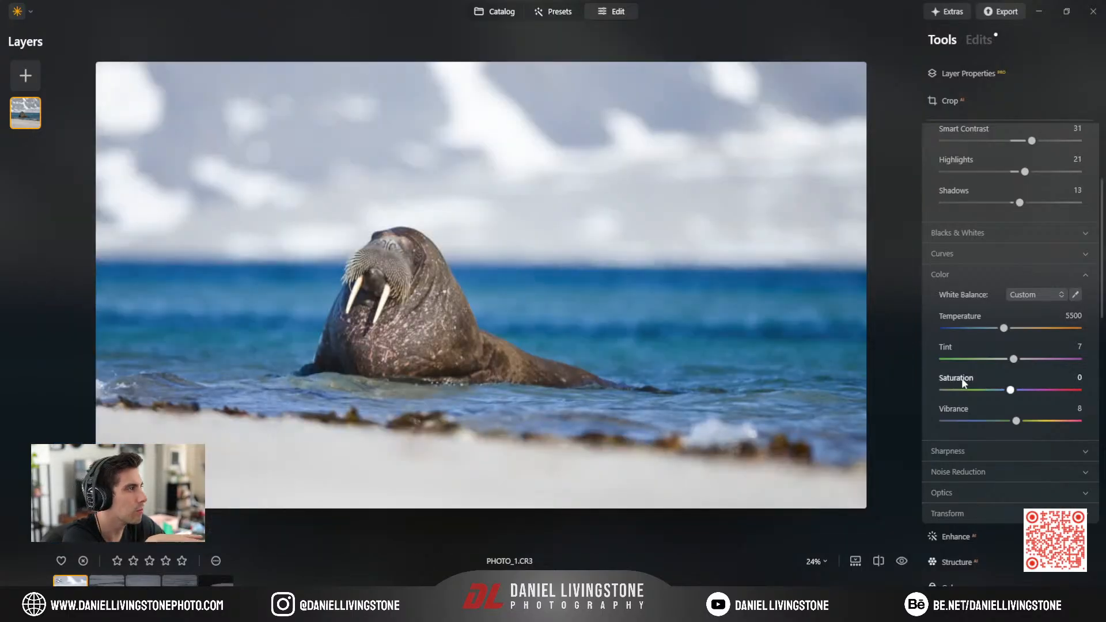
pyautogui.click(978, 276)
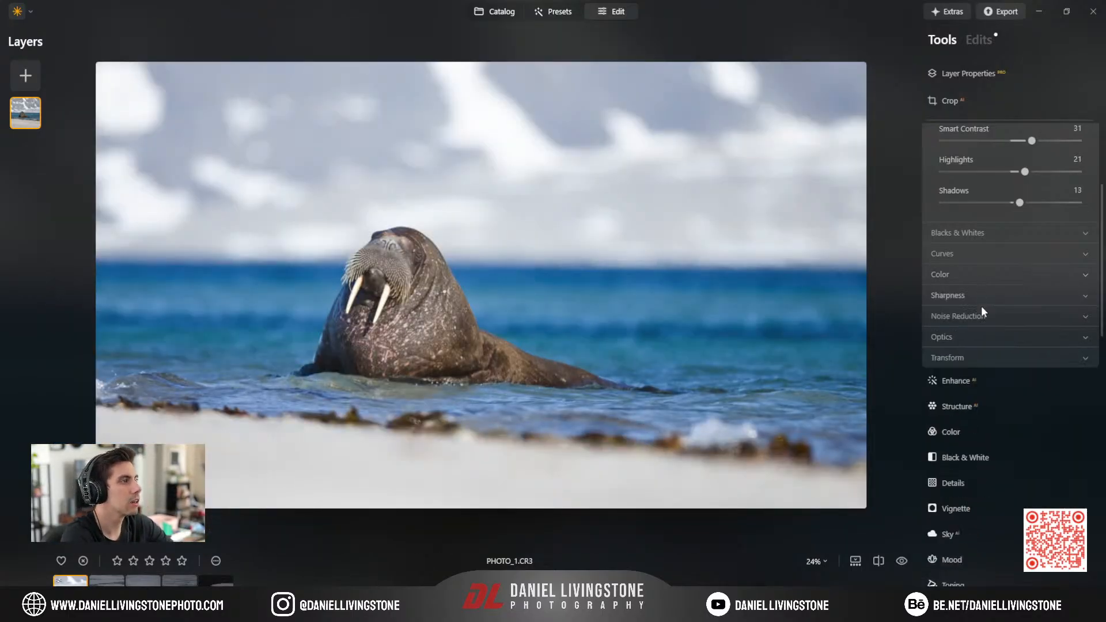
pyautogui.scroll(3, 981, 306)
pyautogui.click(1014, 164)
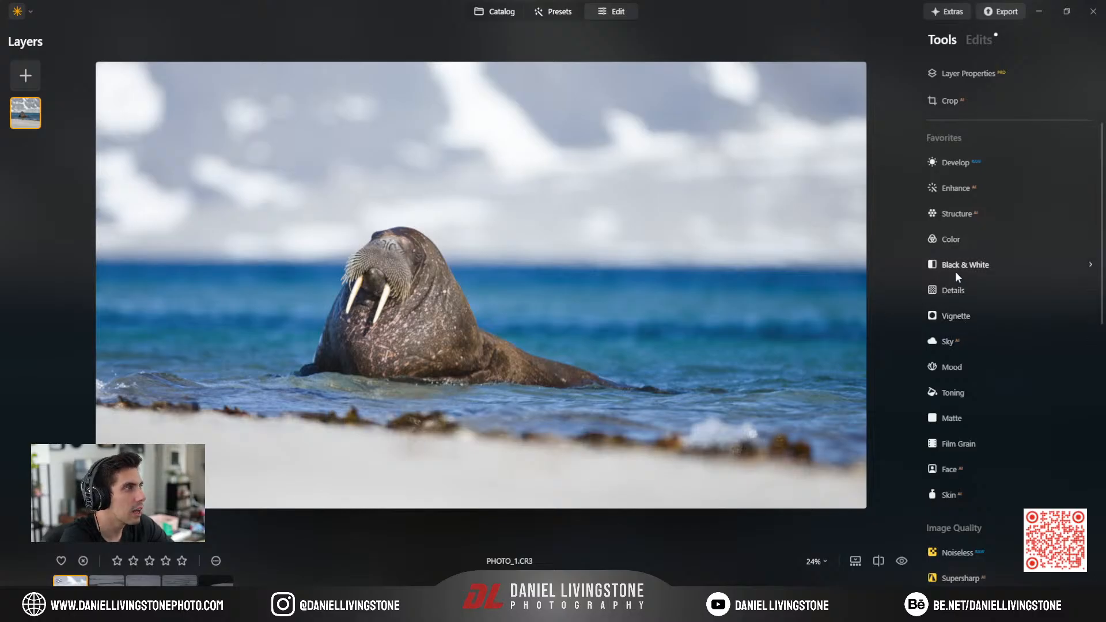
# Raise the Enhance tool's Accent to 47 for the whole photo.
pyautogui.click(954, 193)
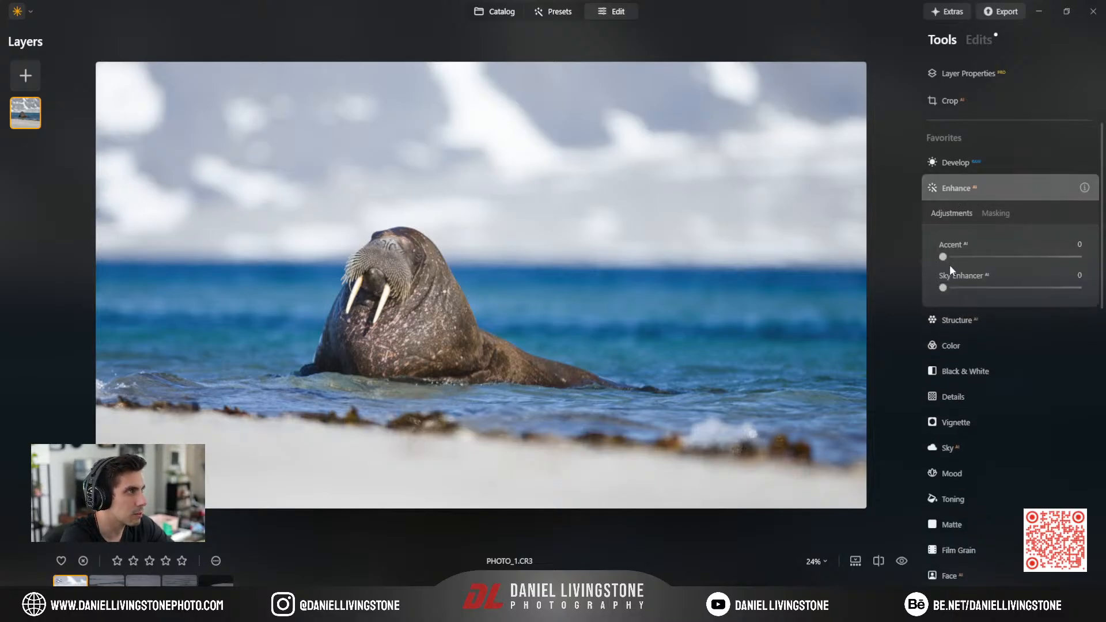
pyautogui.moveTo(945, 258); pyautogui.dragTo(1004, 258)
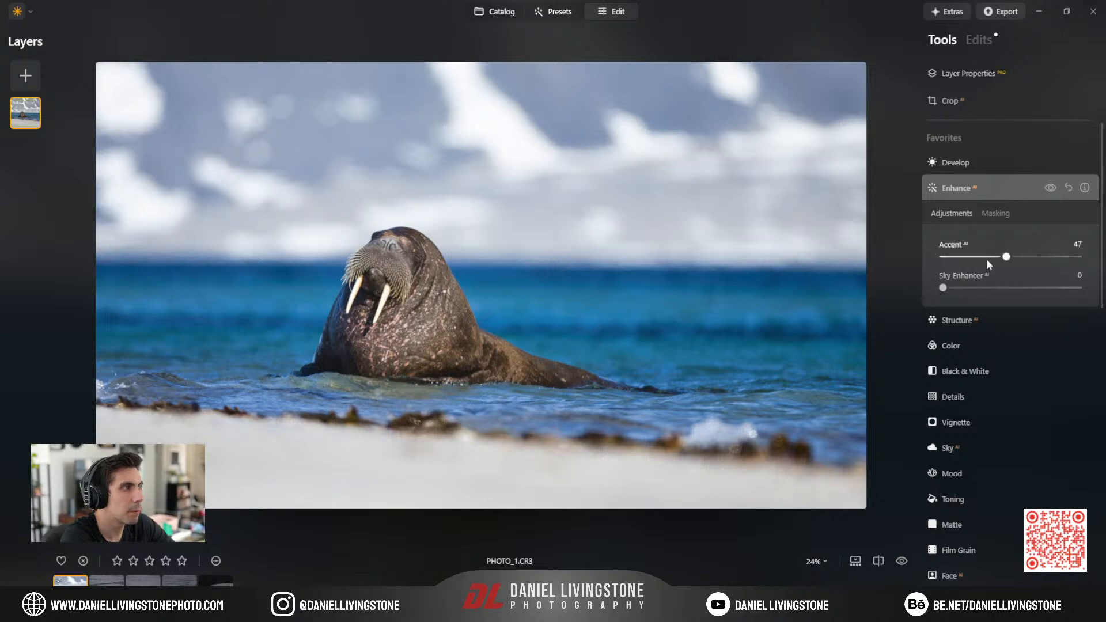
pyautogui.click(983, 188)
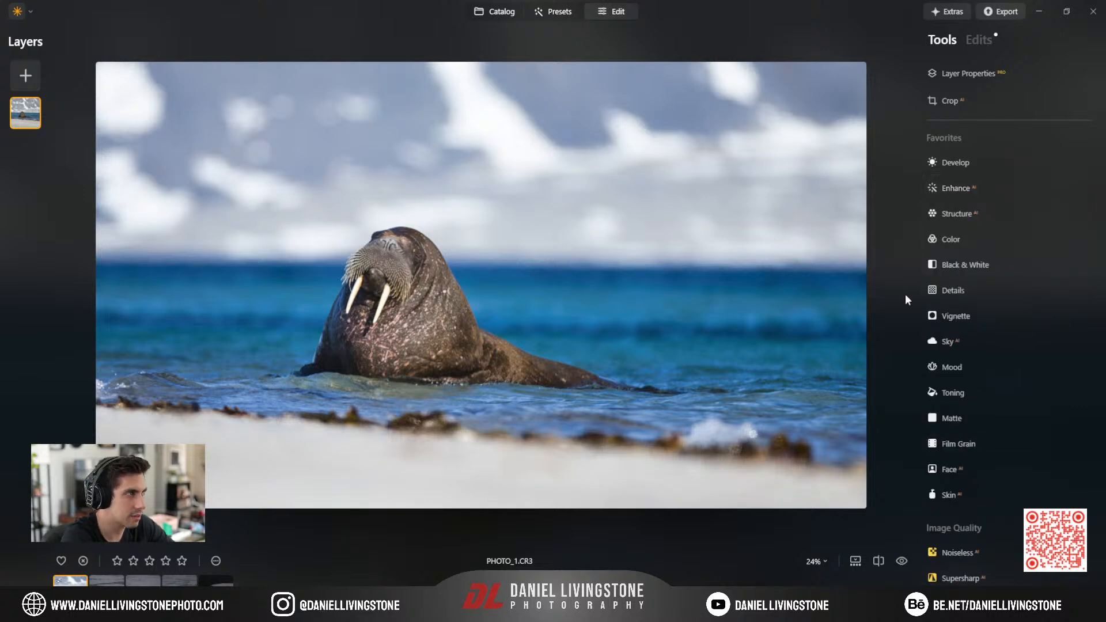
# Apply the Santa Barbara Mood LUT at an Amount of 30 and compare the photo with and without it.
pyautogui.click(958, 368)
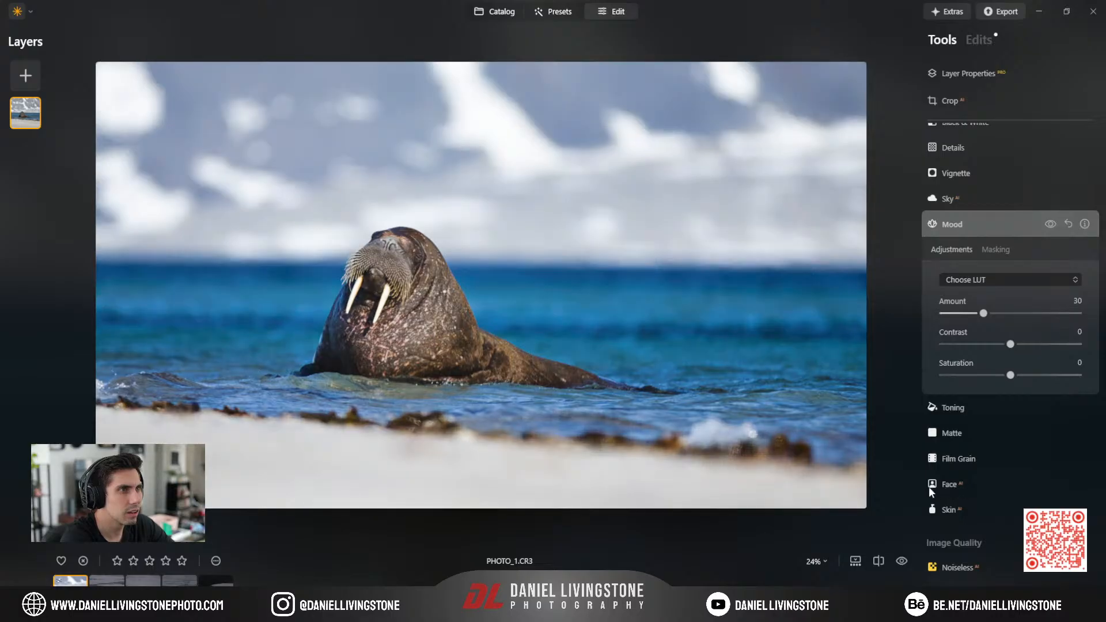
pyautogui.click(928, 488)
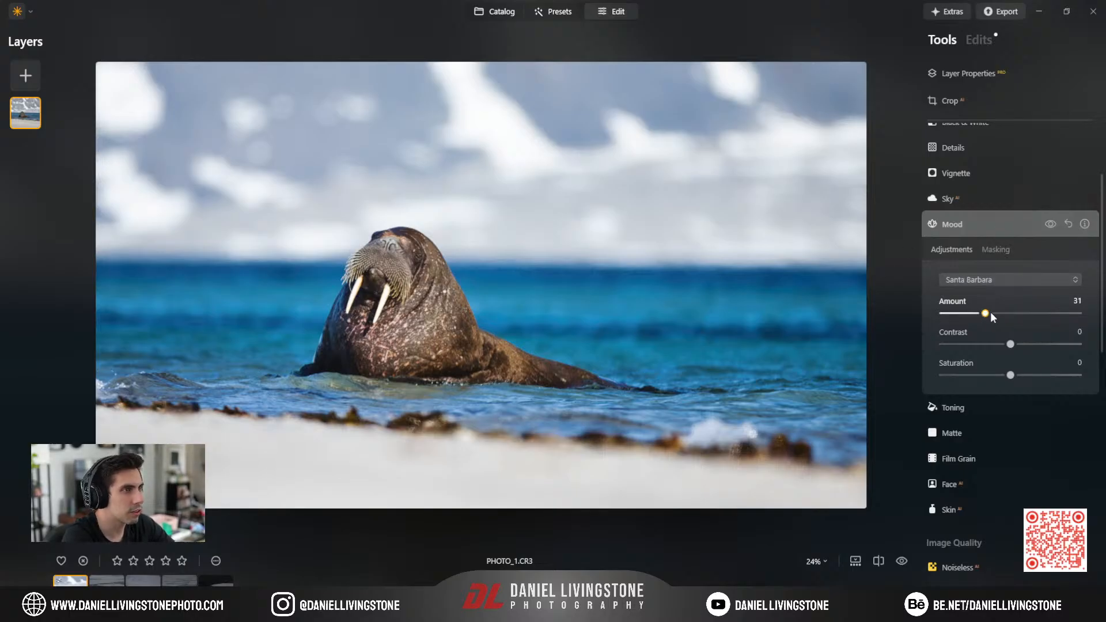
pyautogui.moveTo(990, 314)
pyautogui.mouseDown()
pyautogui.moveTo(1023, 314)
pyautogui.moveTo(984, 316)
pyautogui.mouseUp()
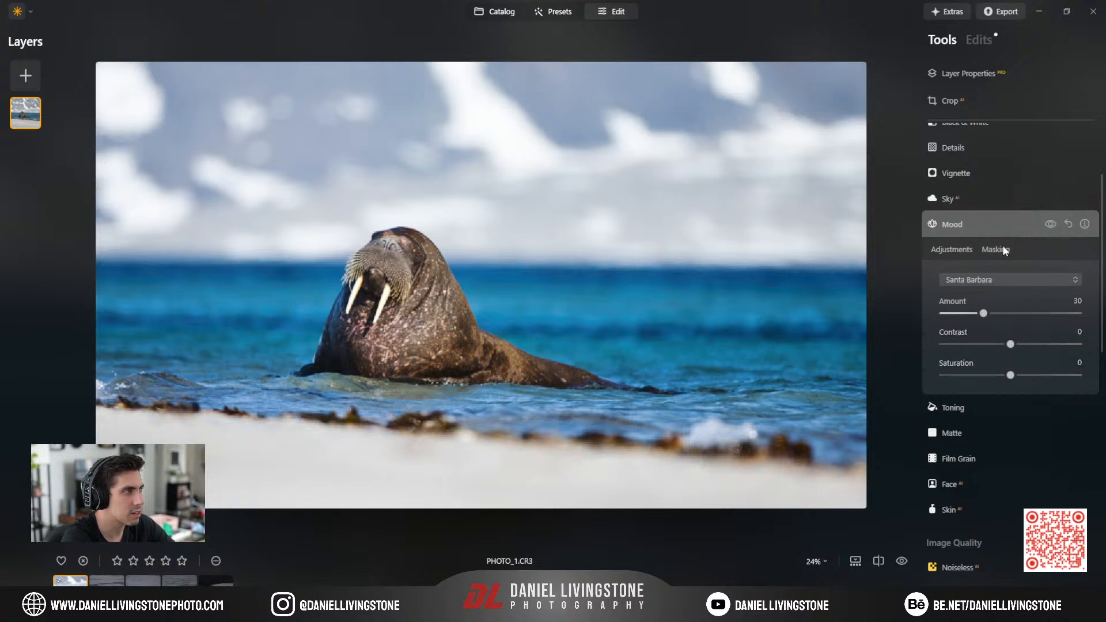
pyautogui.click(1050, 223)
pyautogui.click(1050, 224)
pyautogui.click(1049, 223)
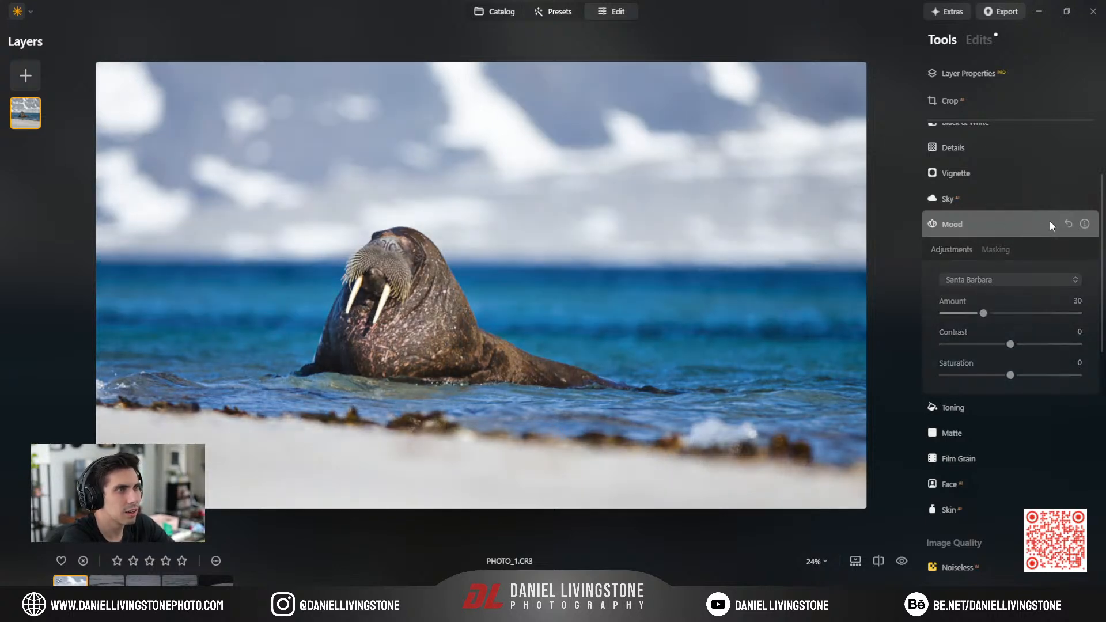
pyautogui.click(1050, 224)
pyautogui.click(959, 225)
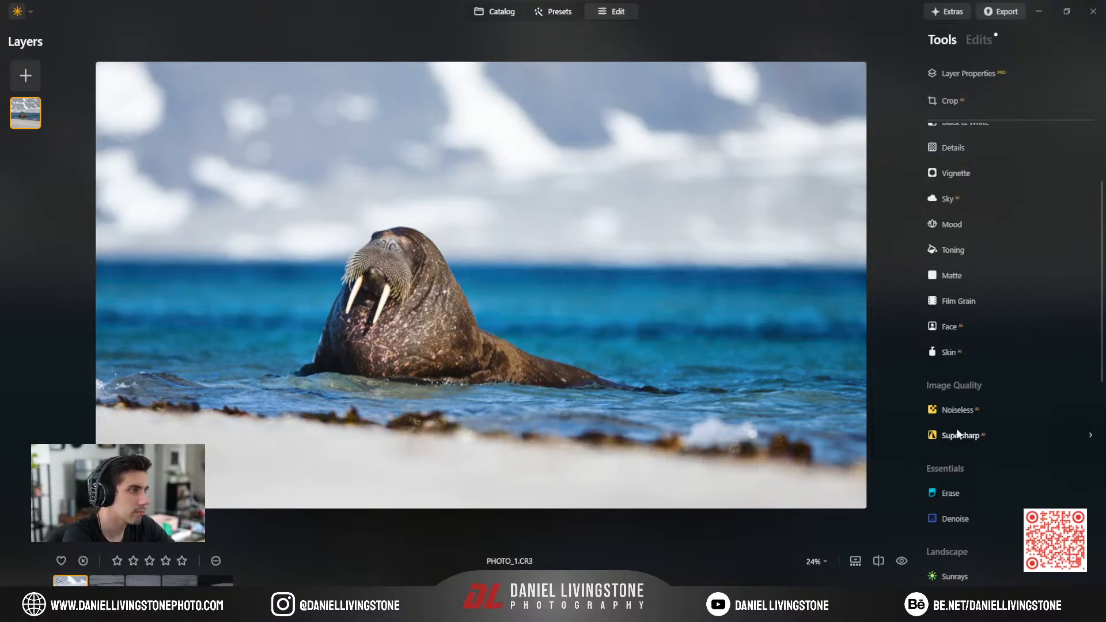
# Add a vignette with Amount -58 and Size 94, placing its centre beside the walrus's head.
pyautogui.scroll(-2, 966, 502)
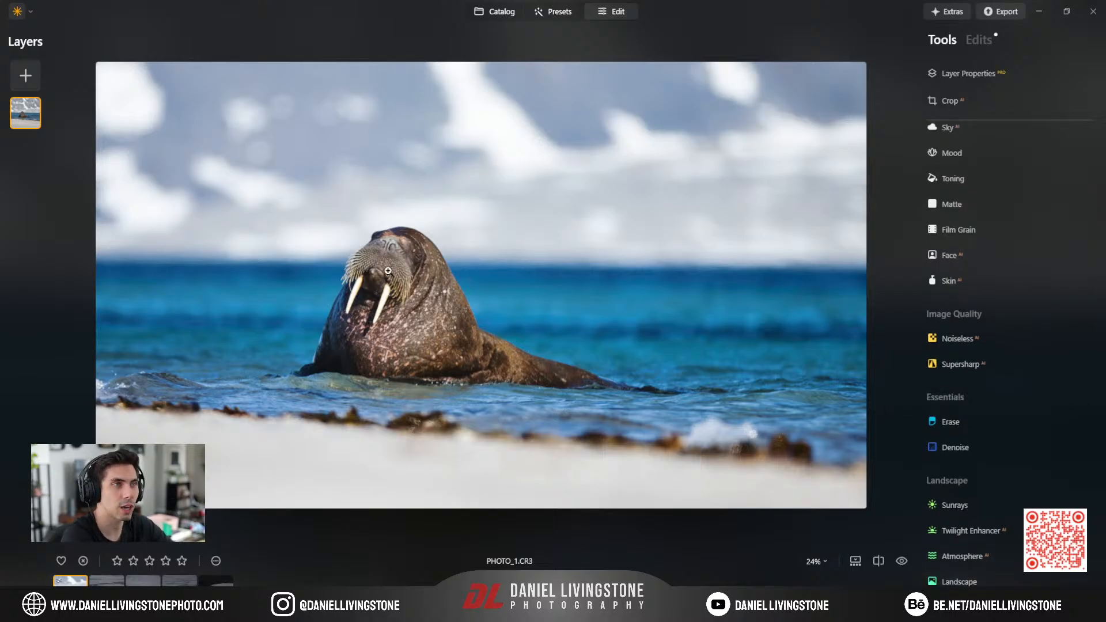
pyautogui.scroll(6, 953, 369)
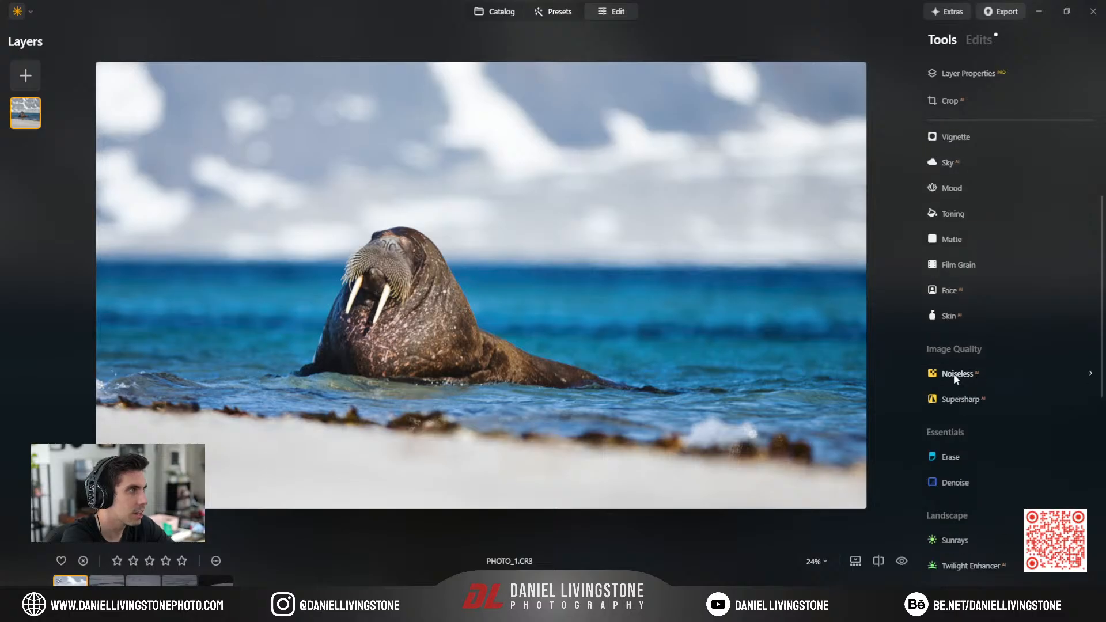
pyautogui.click(966, 312)
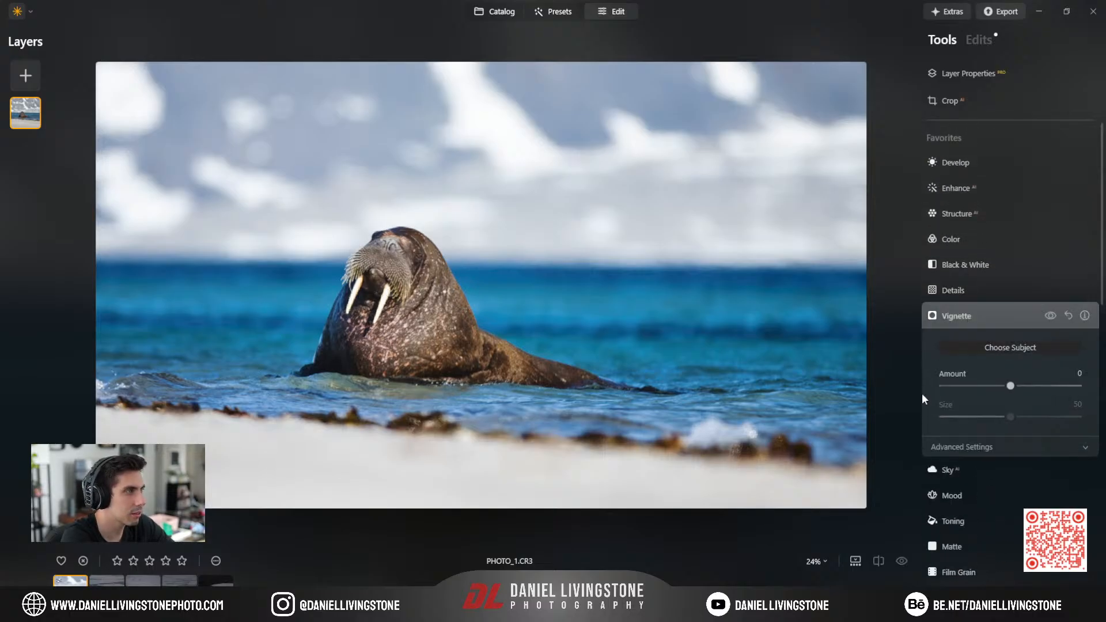
pyautogui.moveTo(1011, 386)
pyautogui.mouseDown()
pyautogui.moveTo(978, 387)
pyautogui.moveTo(994, 386)
pyautogui.mouseUp()
pyautogui.moveTo(1042, 420); pyautogui.dragTo(1073, 420)
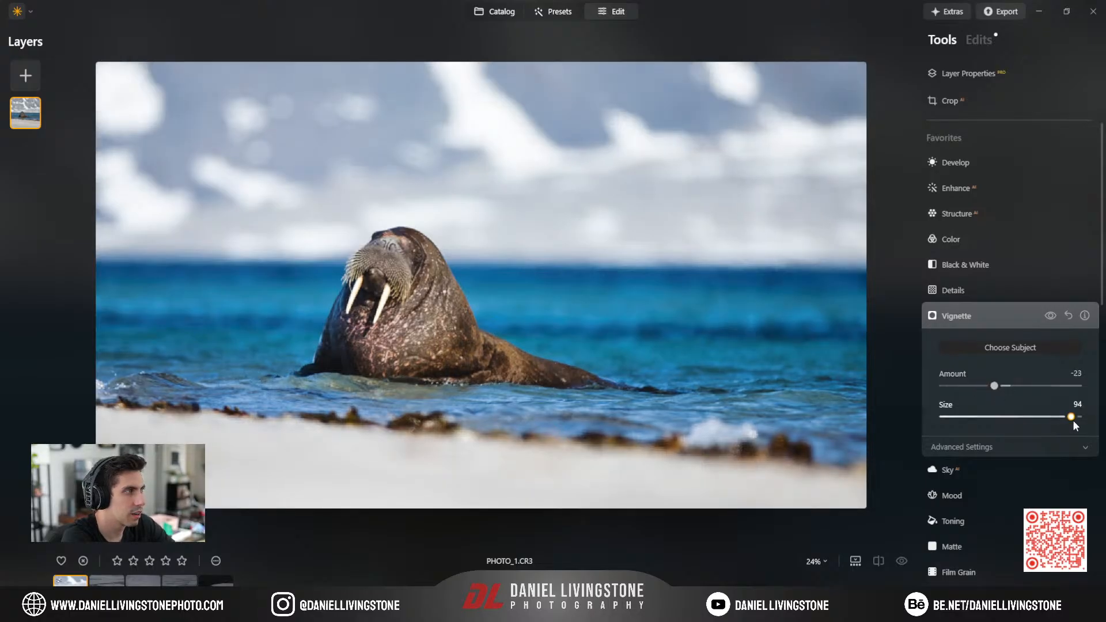
pyautogui.moveTo(997, 386); pyautogui.dragTo(971, 389)
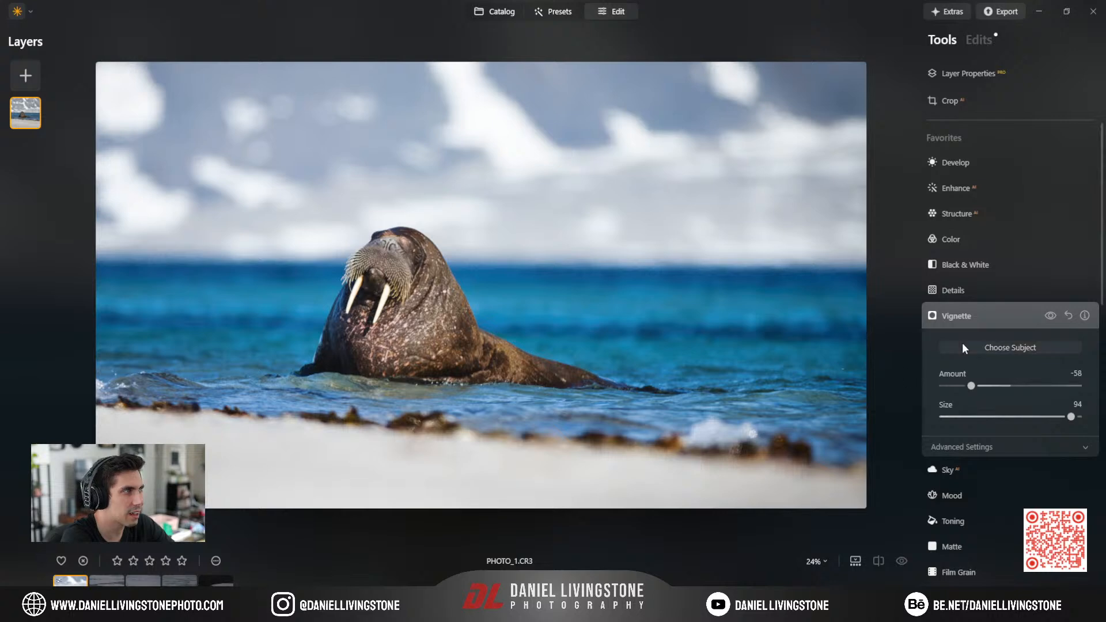
pyautogui.click(1010, 347)
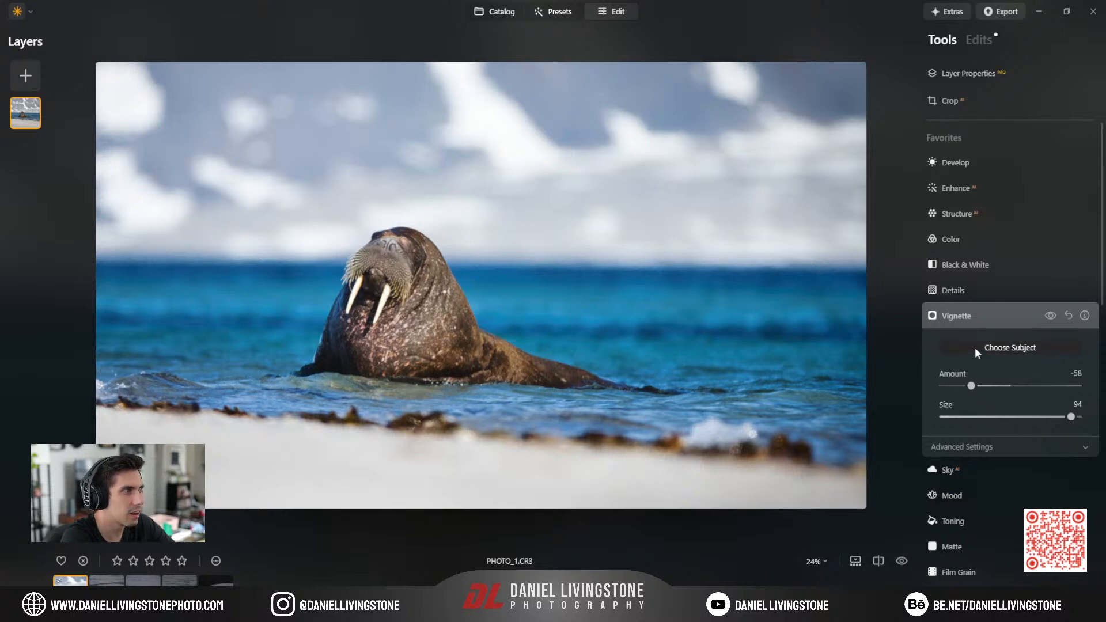
pyautogui.click(479, 230)
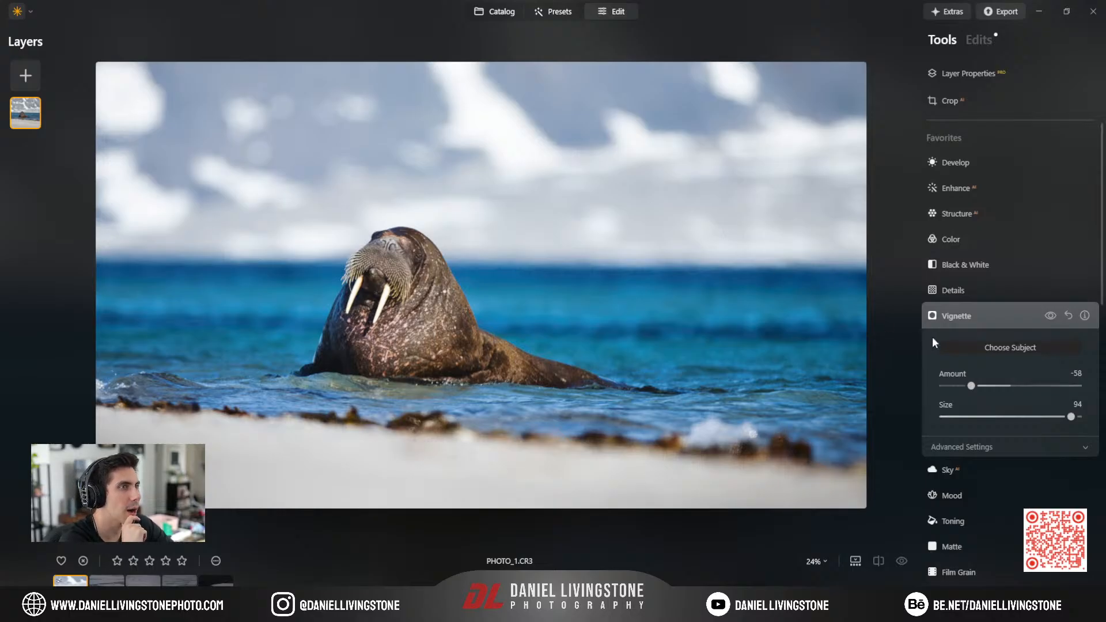
# Compare the photo with and without the vignette.
pyautogui.click(1045, 316)
pyautogui.click(1045, 316)
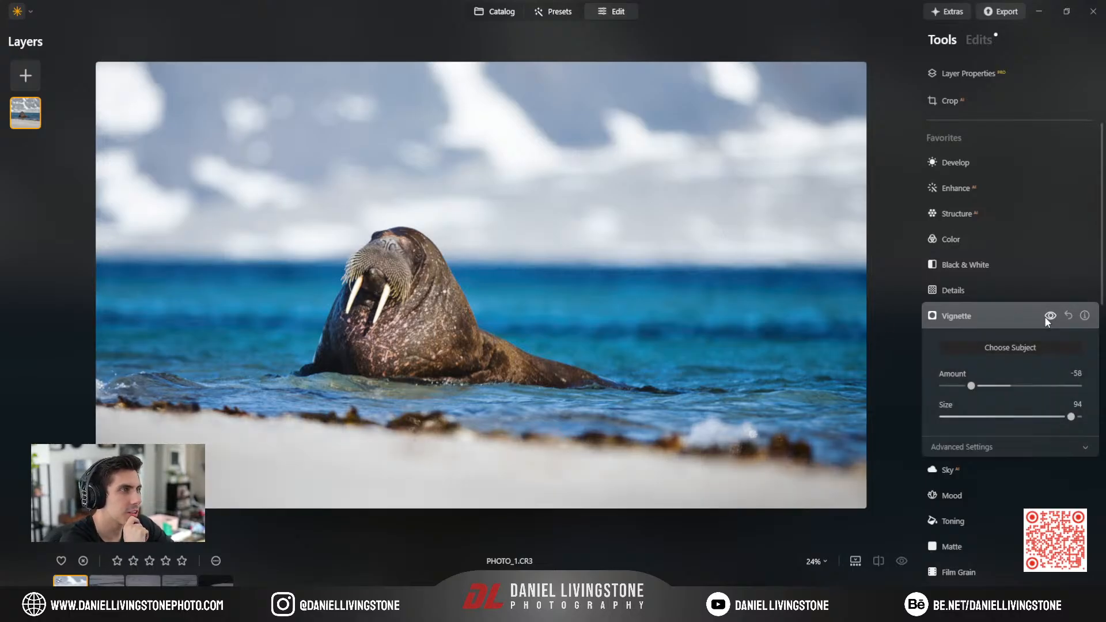
pyautogui.click(1046, 317)
pyautogui.click(1045, 316)
pyautogui.click(1045, 316)
pyautogui.click(1045, 316)
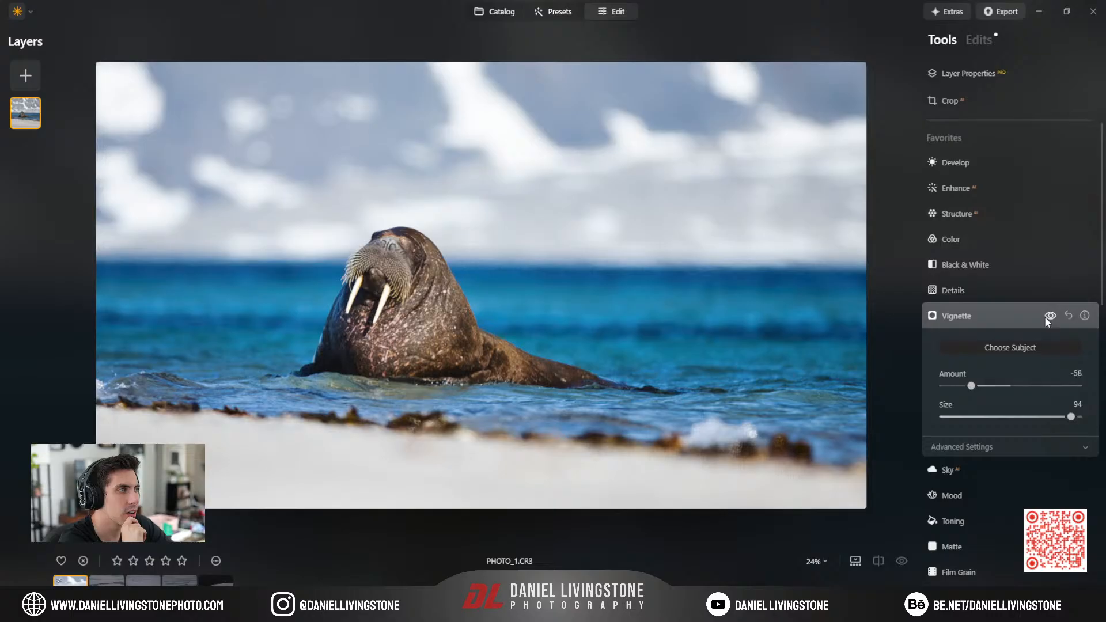
# Refine the vignette's advanced settings to Roundness -47, Feather 74 and Inner Light 12.
pyautogui.click(983, 447)
pyautogui.scroll(-3, 977, 411)
pyautogui.moveTo(1010, 358); pyautogui.dragTo(1060, 391)
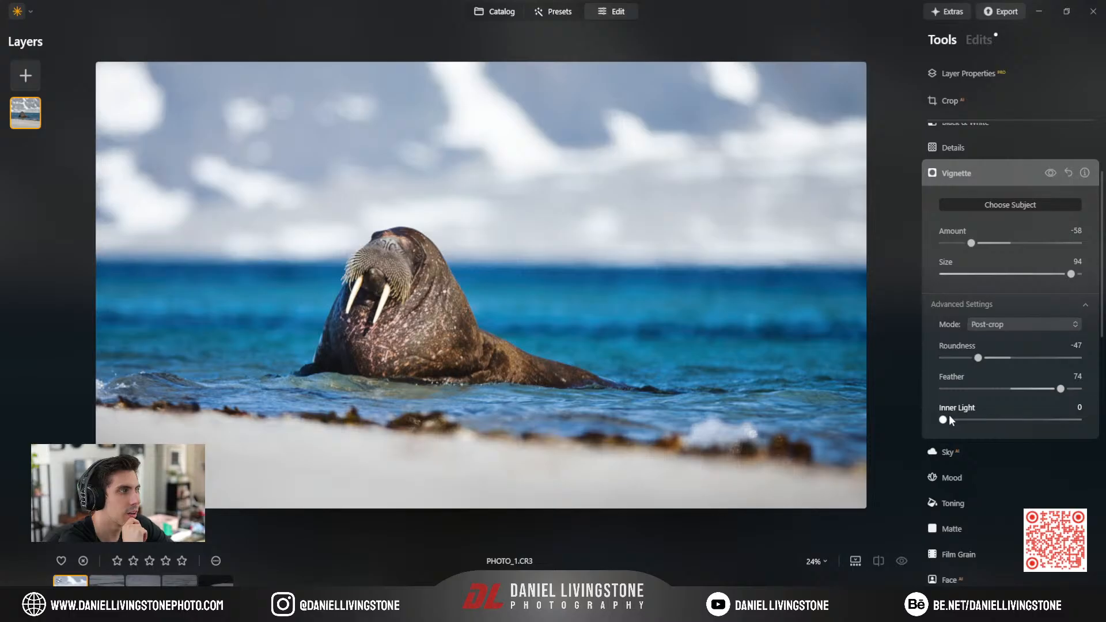
pyautogui.moveTo(944, 420)
pyautogui.mouseDown()
pyautogui.moveTo(976, 423)
pyautogui.moveTo(960, 423)
pyautogui.mouseUp()
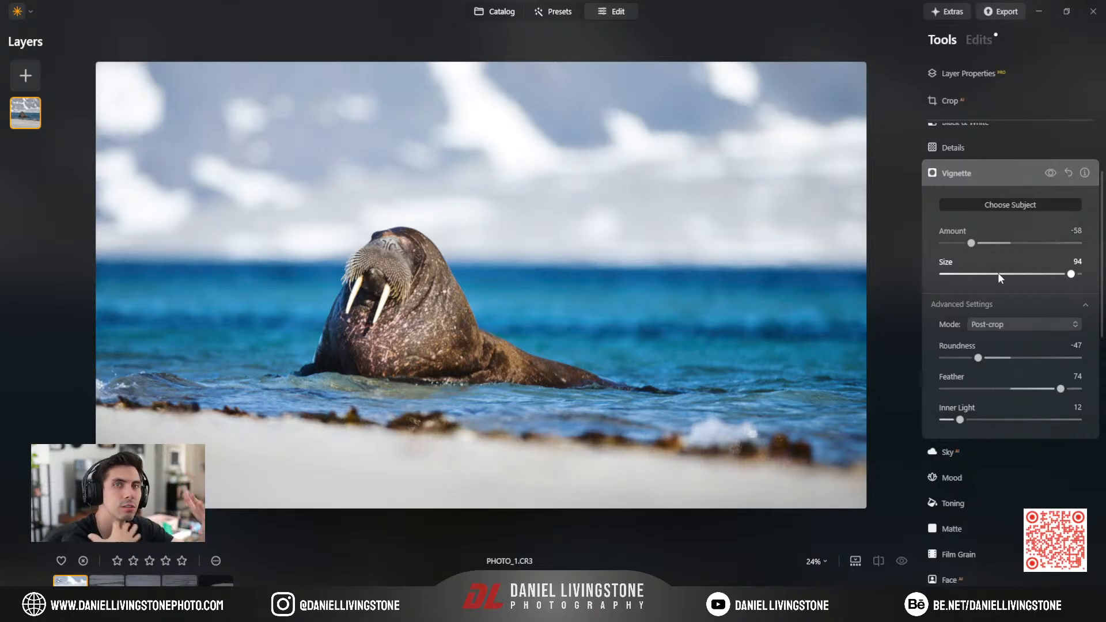
pyautogui.click(1012, 175)
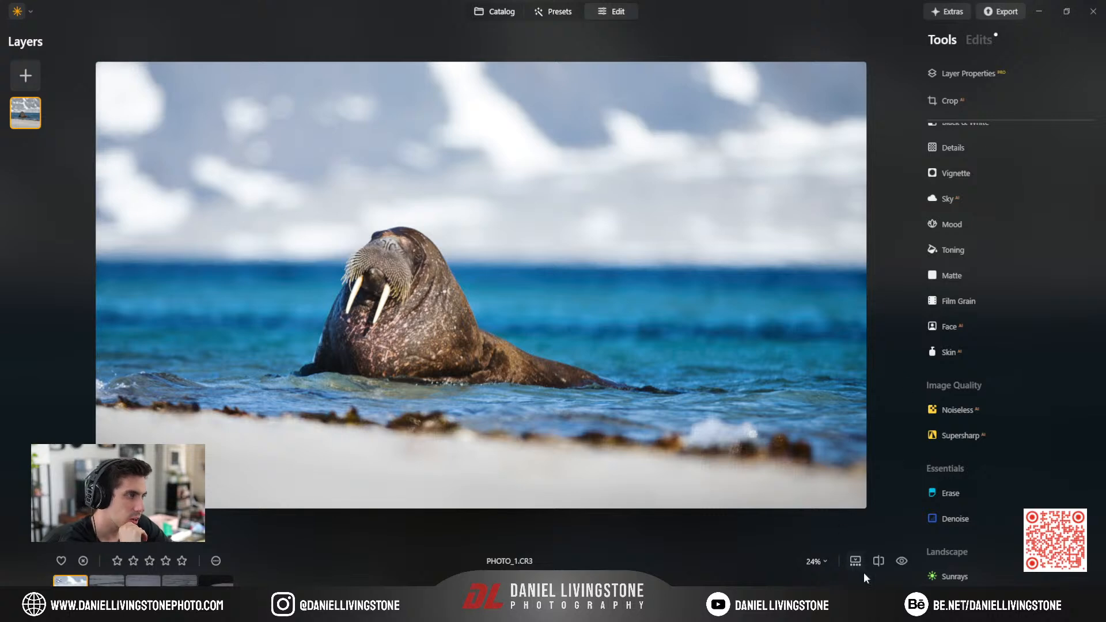
# Compare the original and edited photo across the whole frame with the before/after split view.
pyautogui.click(879, 562)
pyautogui.moveTo(482, 286); pyautogui.dragTo(806, 285)
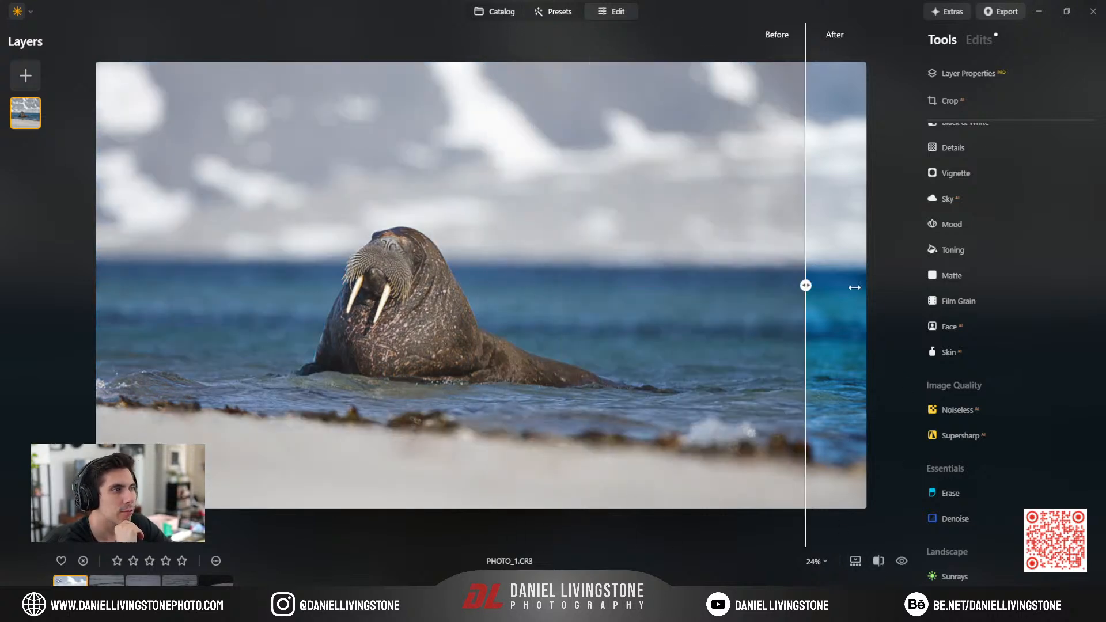
pyautogui.moveTo(891, 288); pyautogui.dragTo(306, 282)
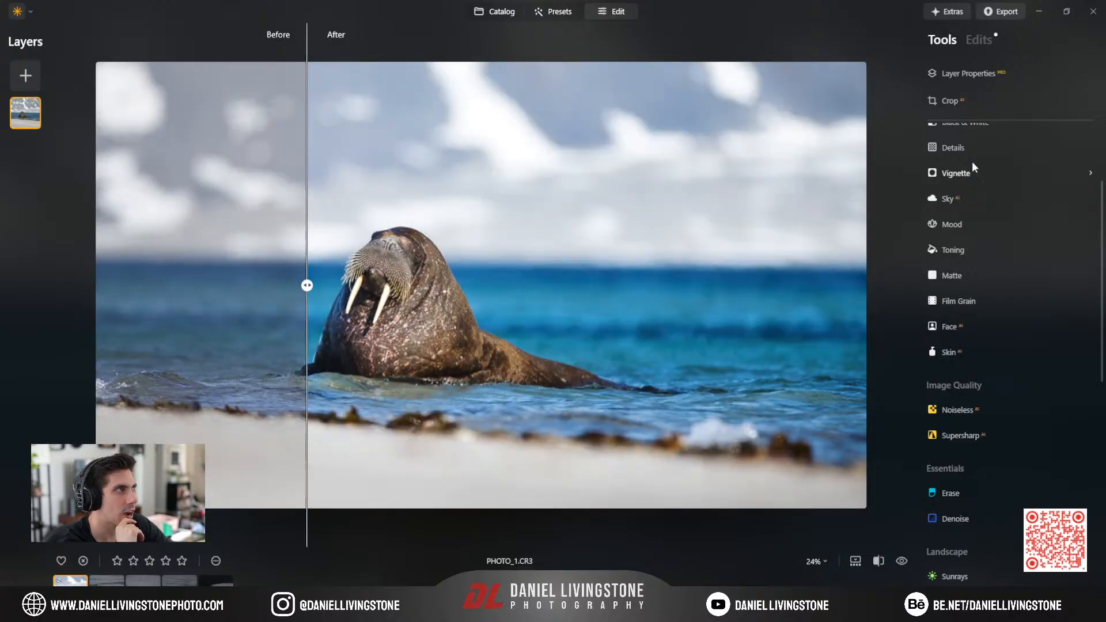
pyautogui.click(877, 564)
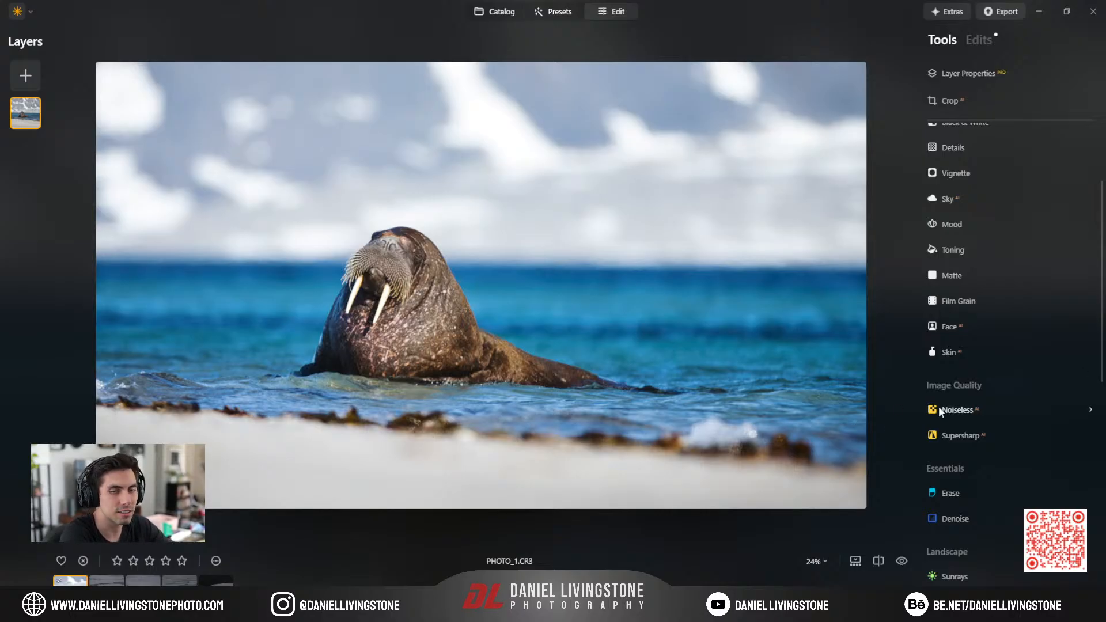
# Review the list of edits applied to the photo and check the before/after comparison once more.
pyautogui.click(991, 41)
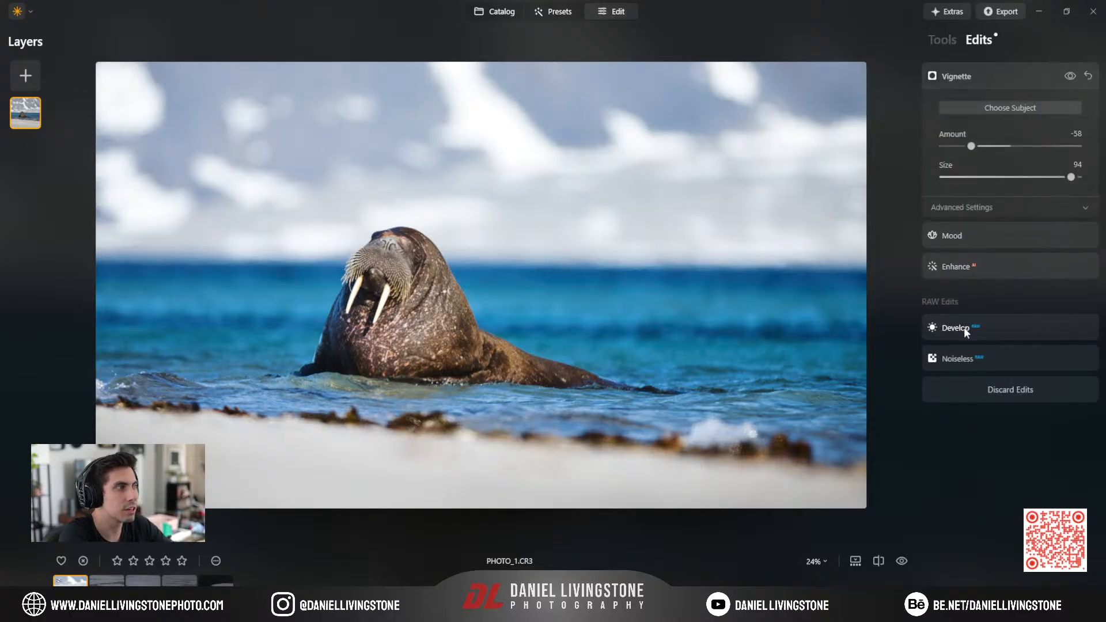
pyautogui.click(1007, 74)
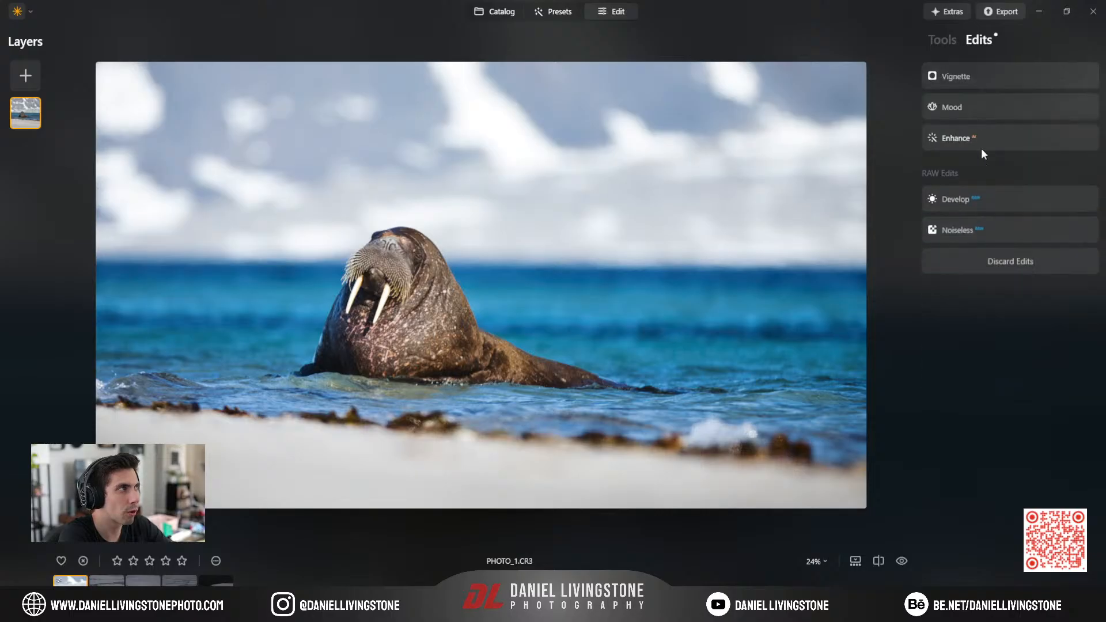
pyautogui.click(943, 40)
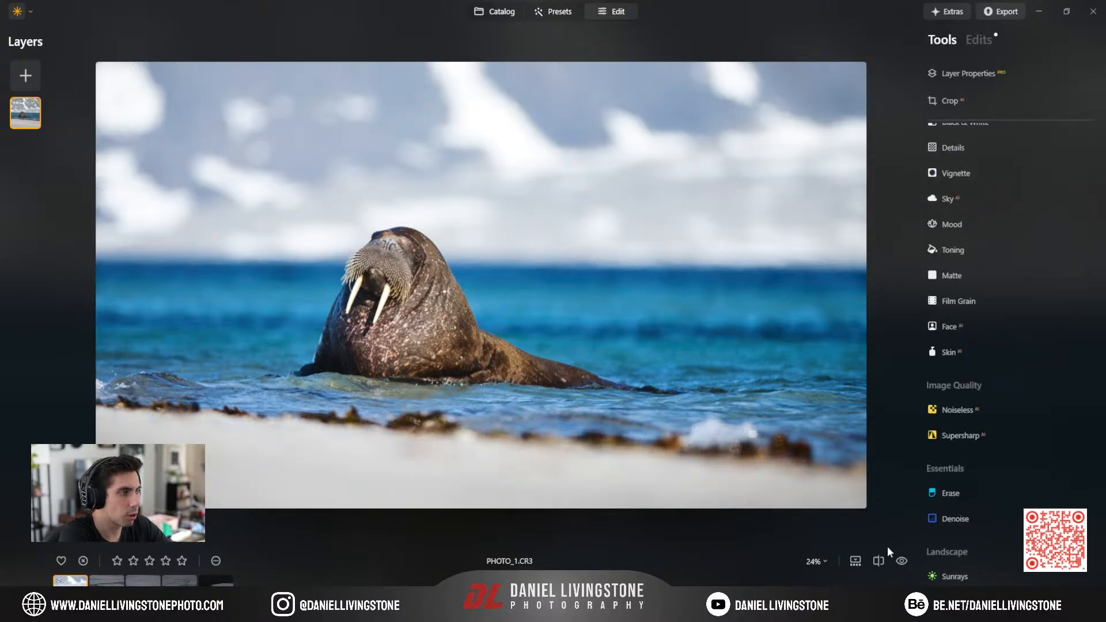
pyautogui.click(878, 561)
pyautogui.moveTo(306, 285); pyautogui.dragTo(199, 259)
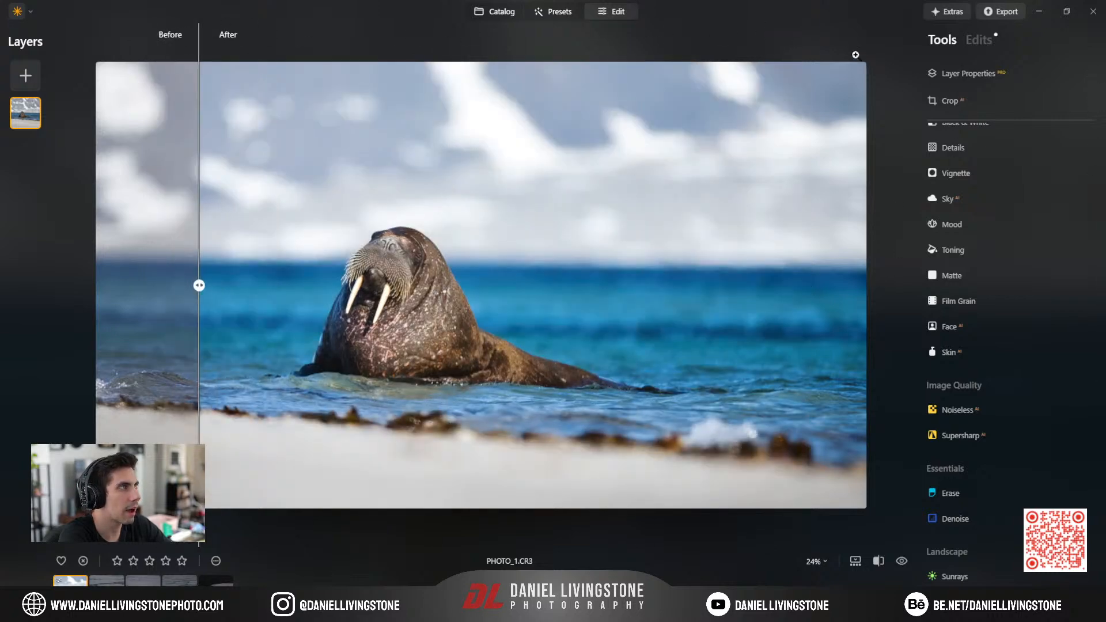
pyautogui.click(877, 561)
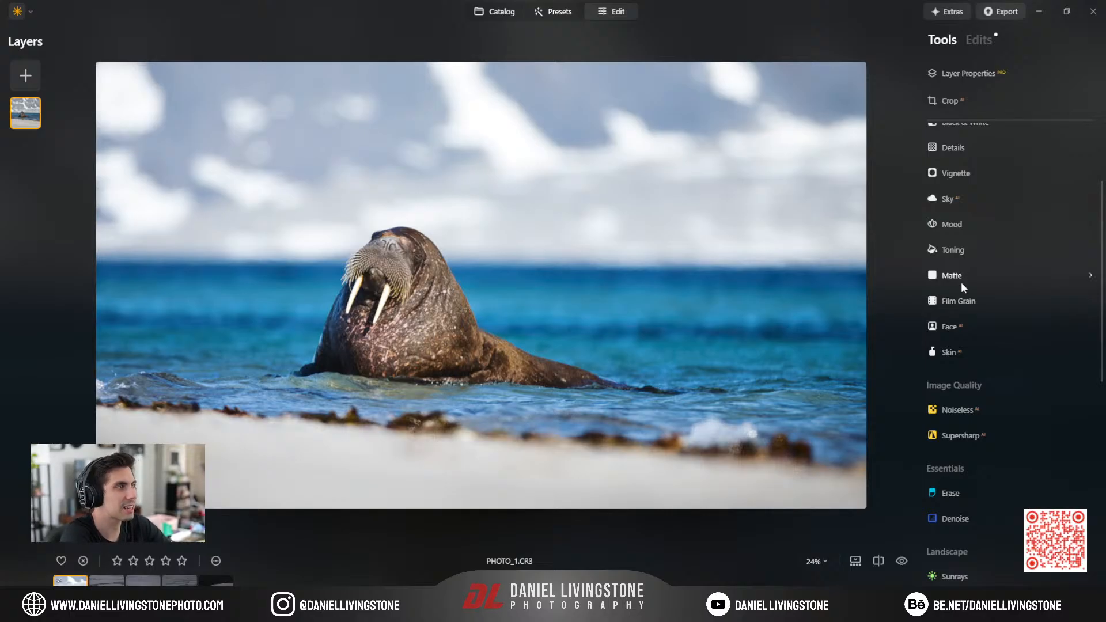
pyautogui.scroll(-4, 967, 441)
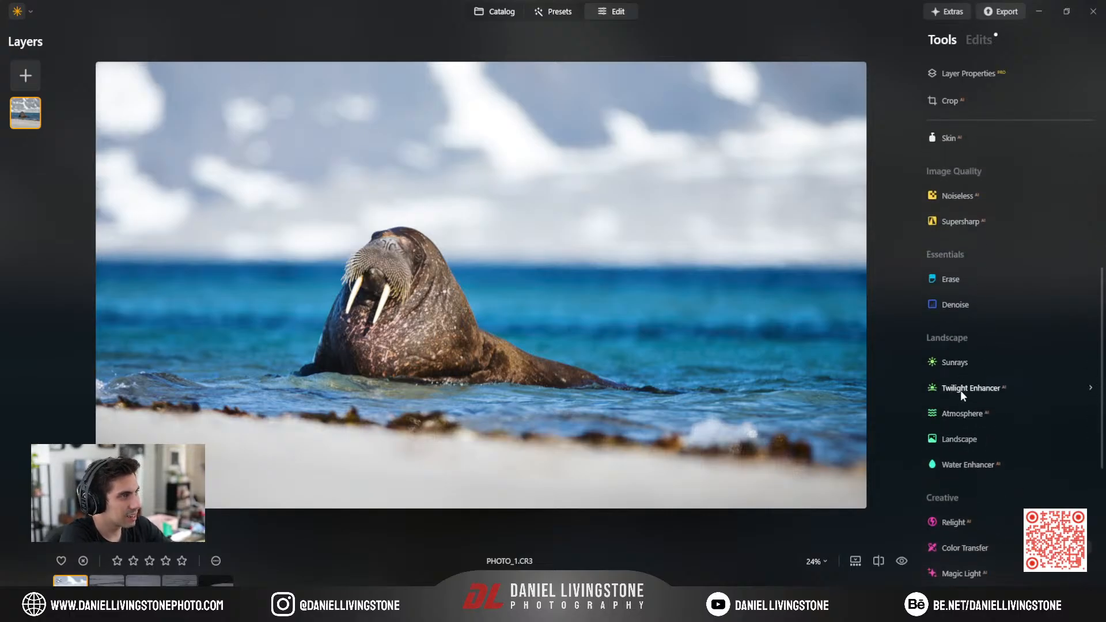
pyautogui.scroll(-3, 969, 456)
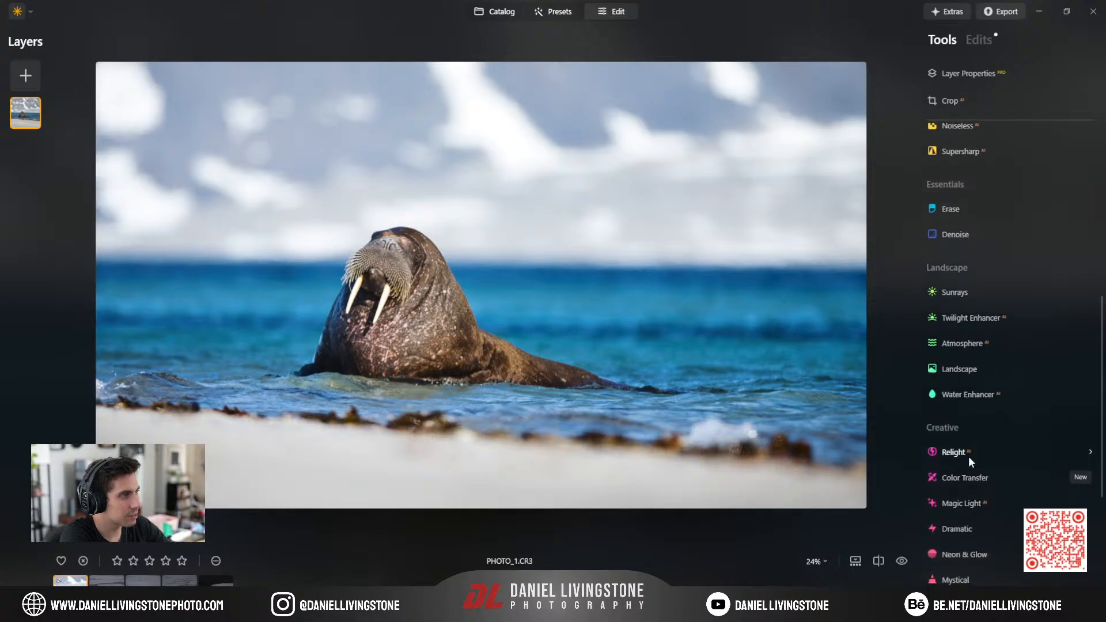
pyautogui.scroll(-2, 970, 456)
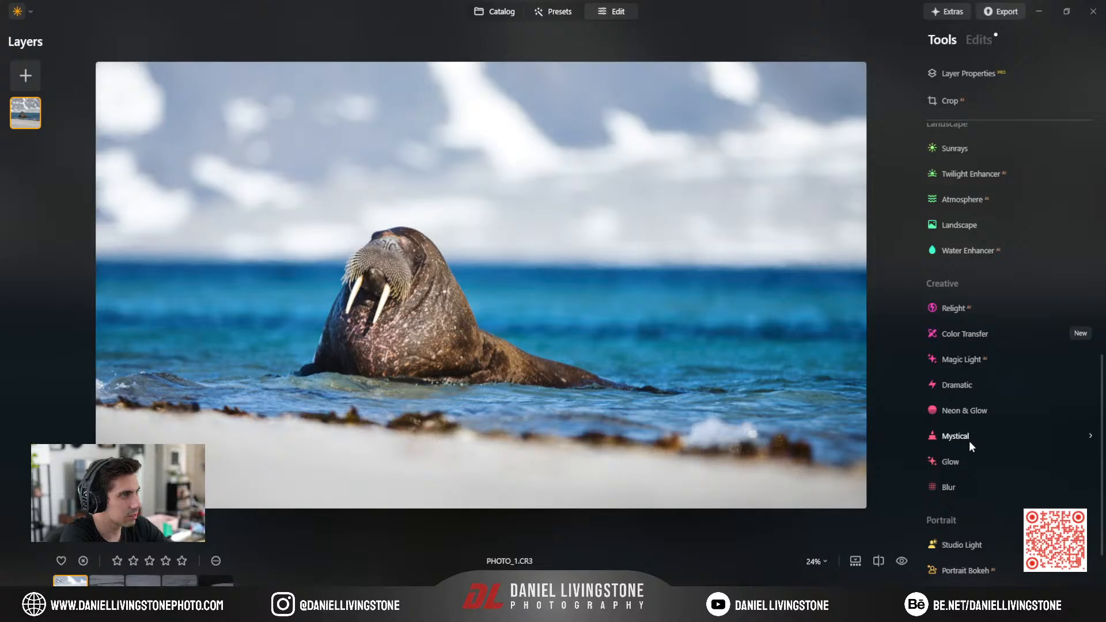
# Add a Soft Focus Glow with amount 9 and compare the photo with and without it.
pyautogui.scroll(-2, 969, 441)
pyautogui.click(956, 391)
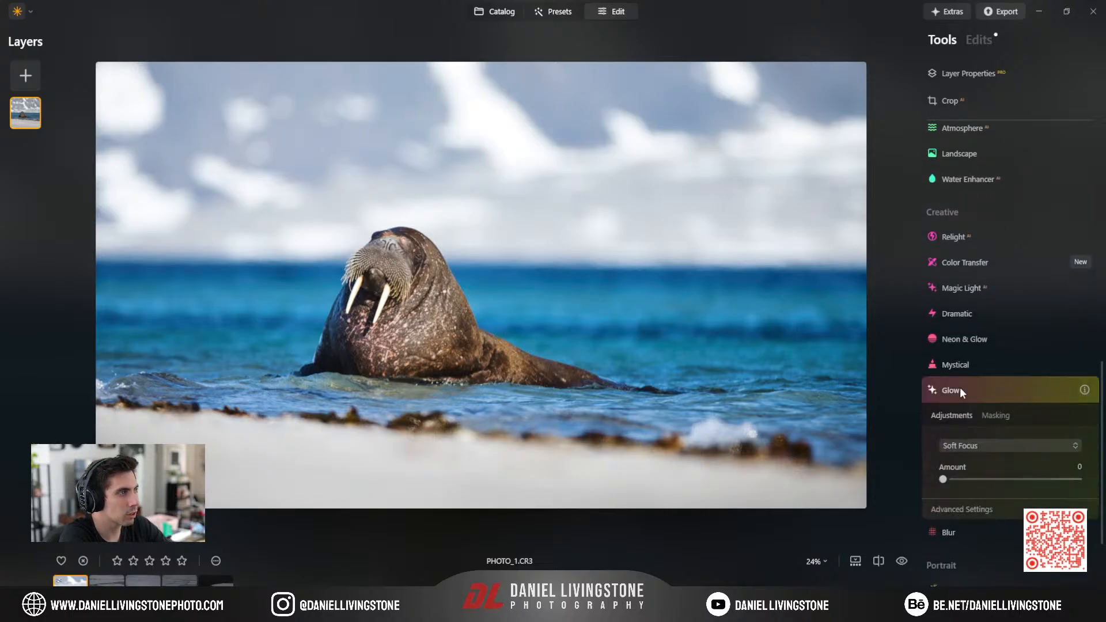
pyautogui.moveTo(954, 478)
pyautogui.mouseDown()
pyautogui.moveTo(970, 480)
pyautogui.moveTo(956, 481)
pyautogui.mouseUp()
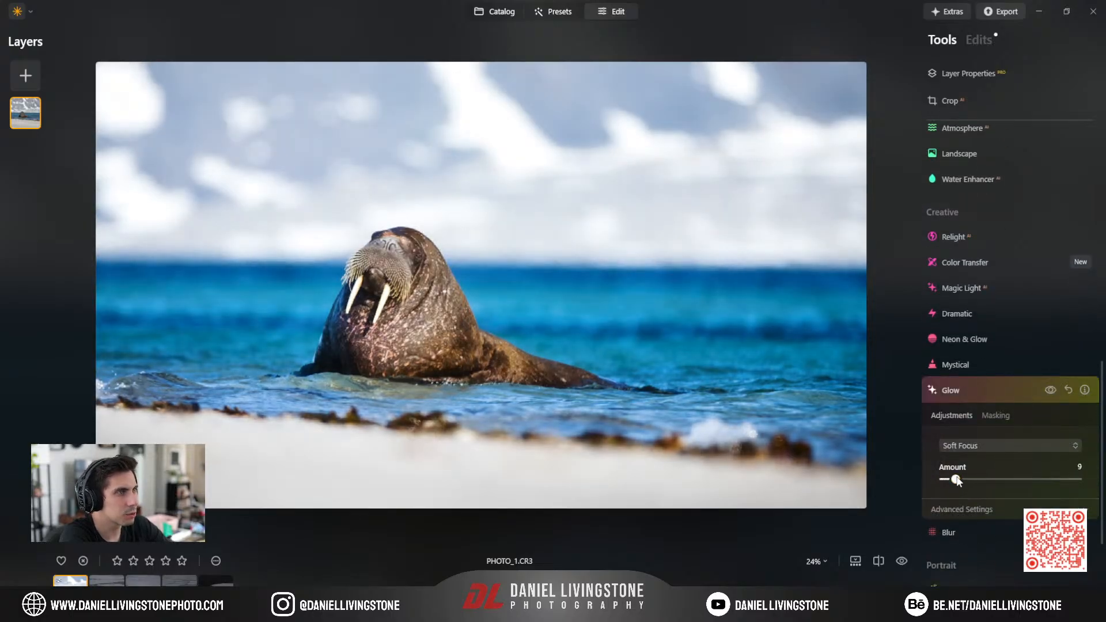
pyautogui.click(1050, 392)
pyautogui.click(1050, 392)
pyautogui.click(1050, 392)
pyautogui.click(1050, 392)
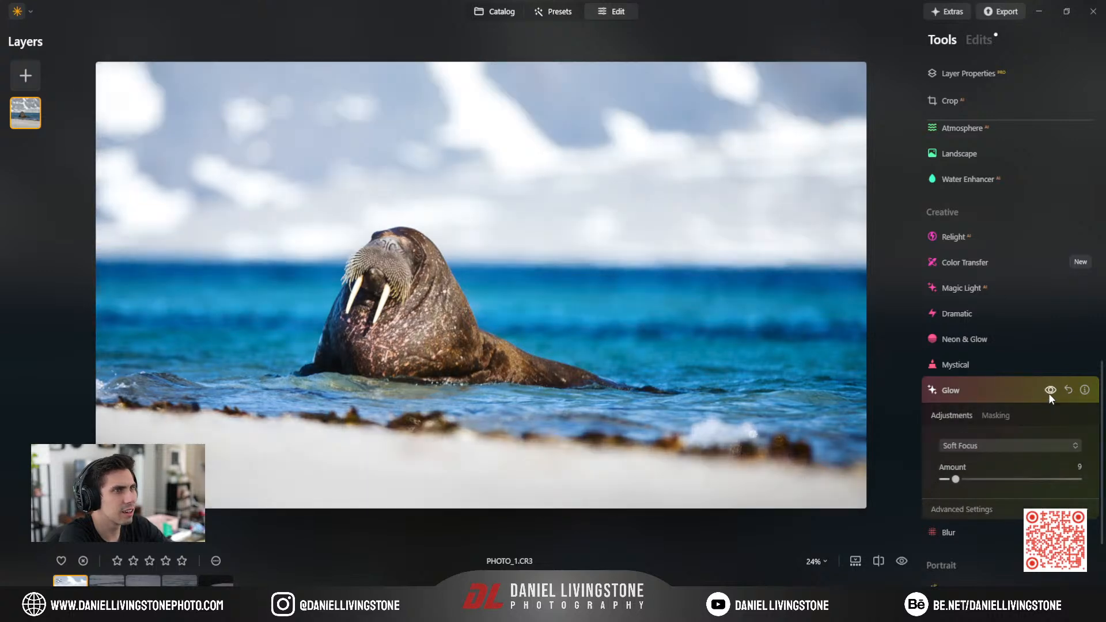
# Set the Glow effect's advanced Contrast to 0 and compare the photo with and without the glow.
pyautogui.click(996, 507)
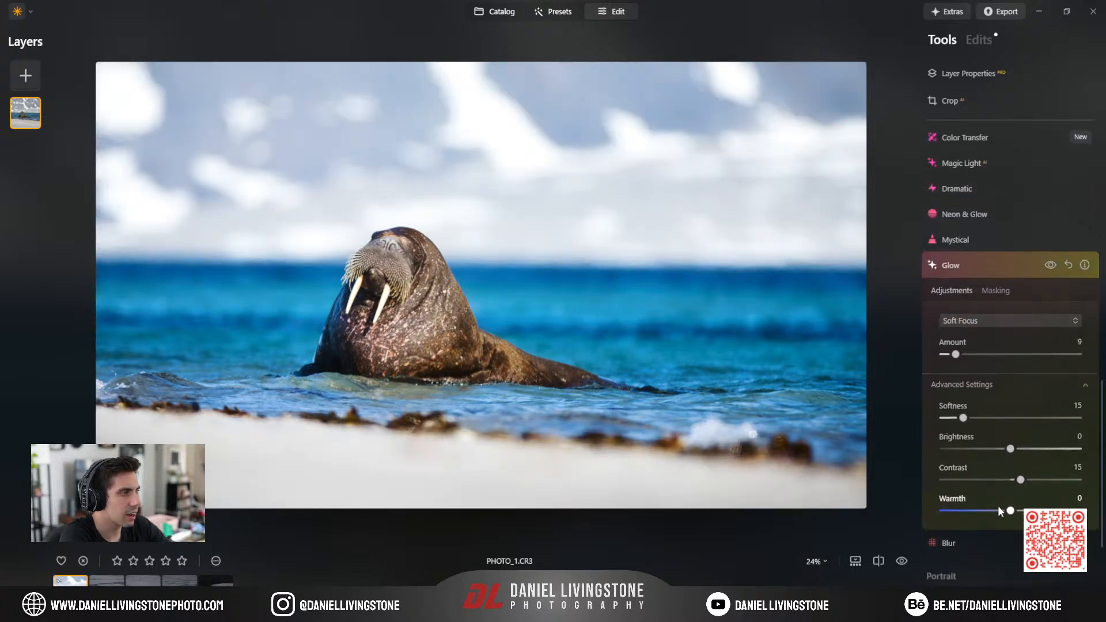
pyautogui.moveTo(1018, 475); pyautogui.dragTo(1013, 477)
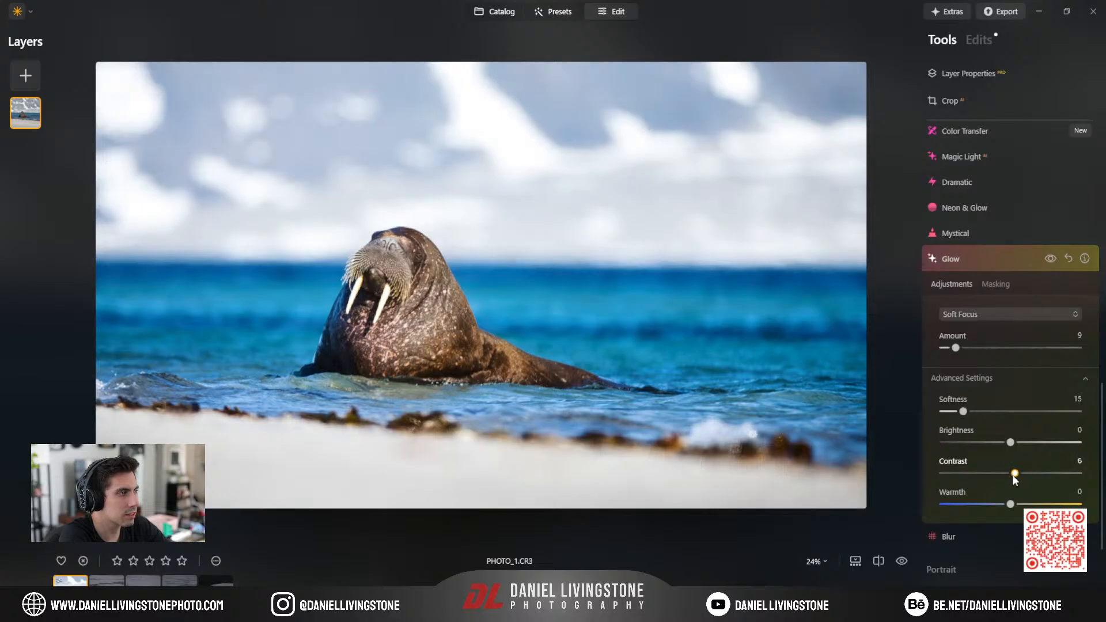
pyautogui.click(1051, 258)
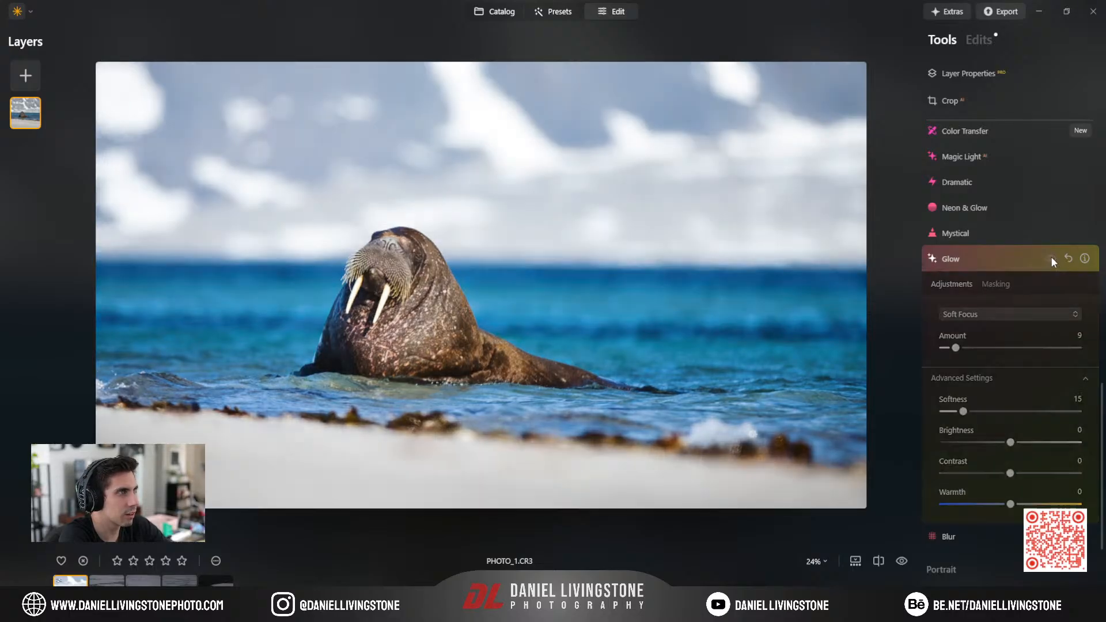
pyautogui.click(1051, 259)
pyautogui.click(1051, 259)
pyautogui.click(1051, 259)
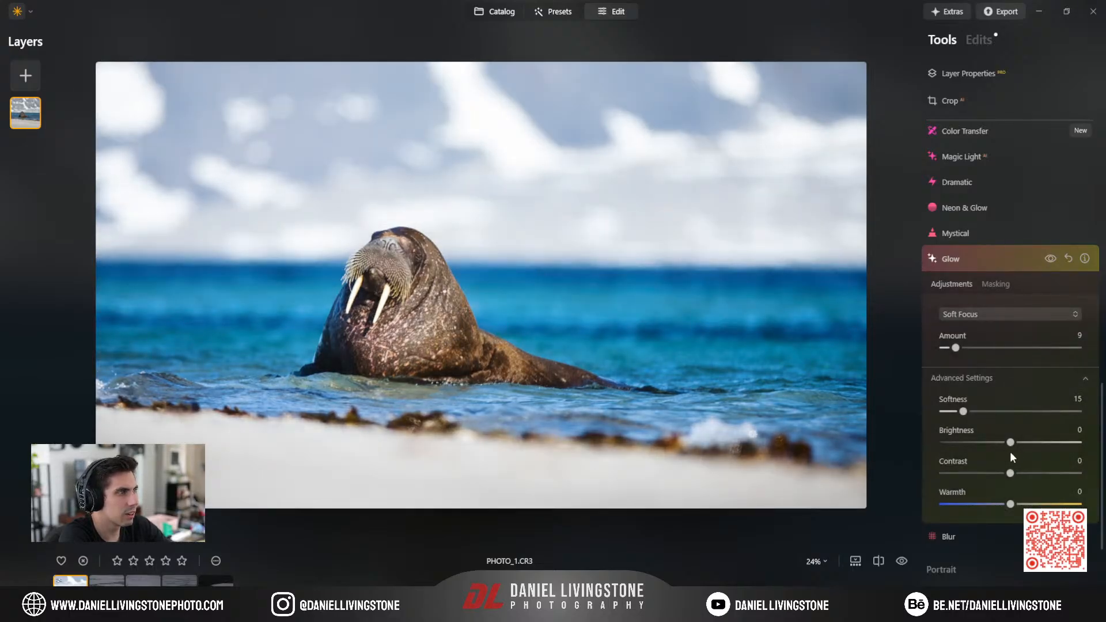
# Lower the glow's advanced Brightness to -56, compare it on and off, and close the Glow settings.
pyautogui.moveTo(1010, 443); pyautogui.dragTo(972, 442)
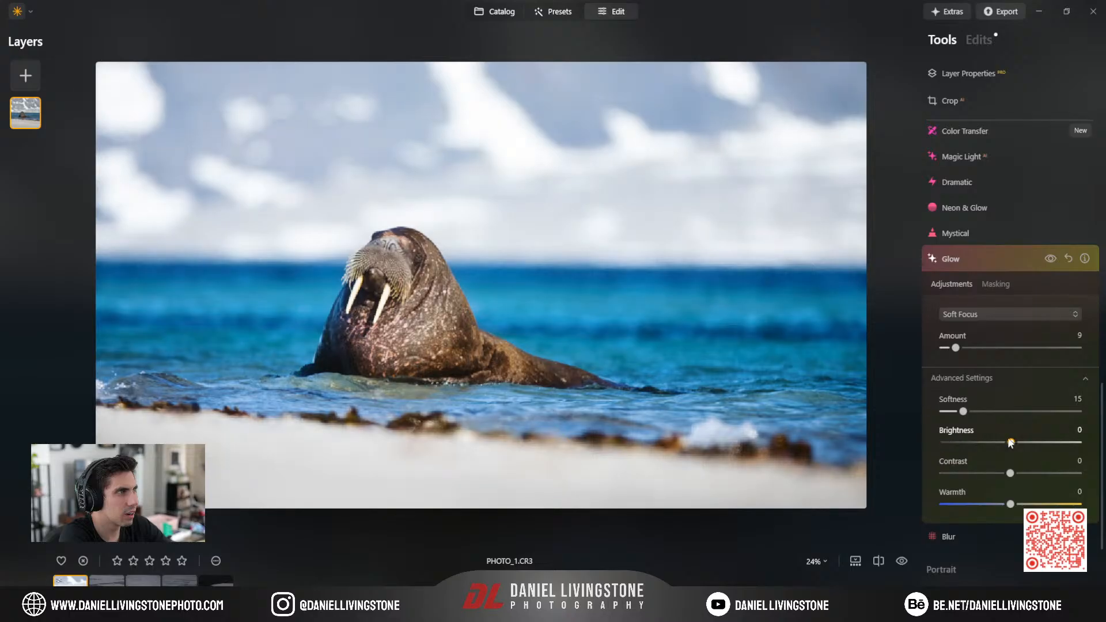
pyautogui.click(1051, 259)
pyautogui.click(1051, 259)
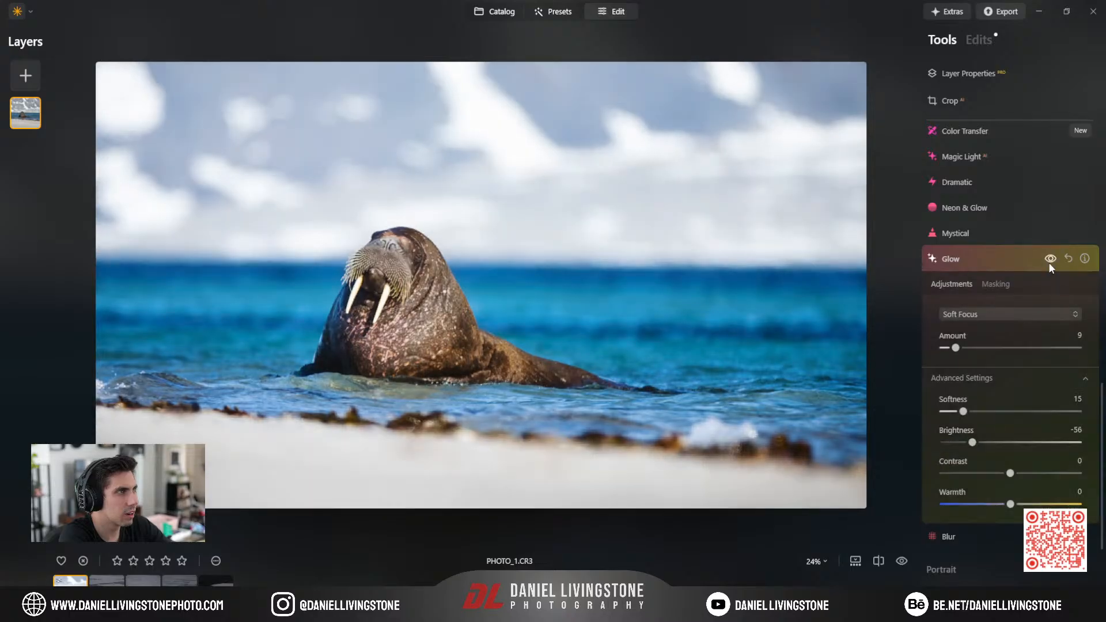
pyautogui.click(1051, 259)
pyautogui.click(1051, 259)
pyautogui.click(1051, 258)
pyautogui.click(1051, 259)
pyautogui.click(1008, 257)
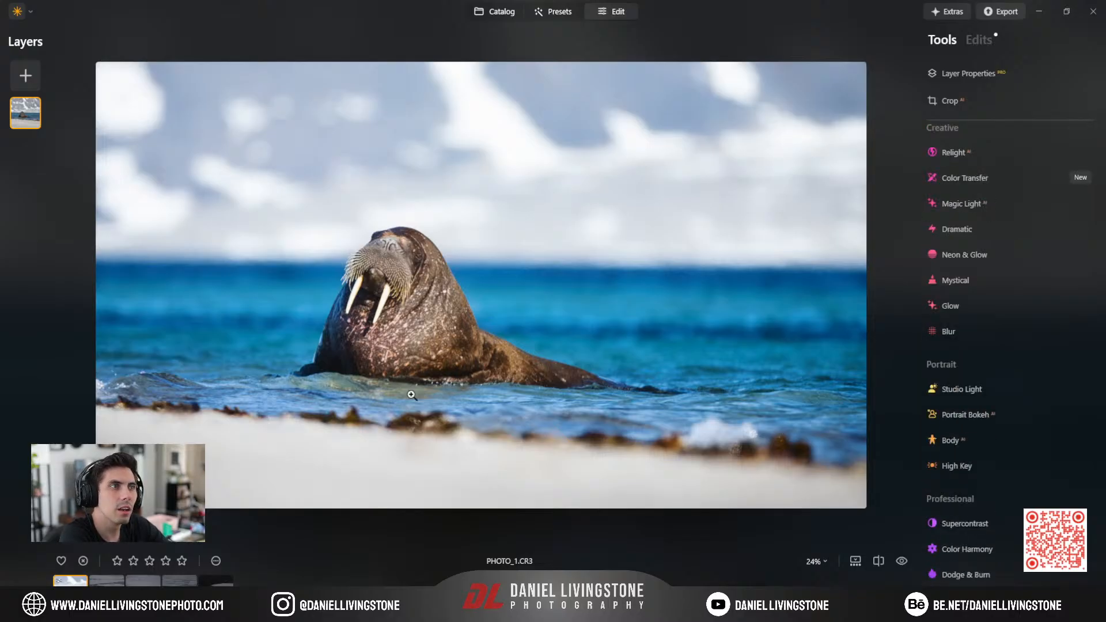
# Examine the detail on the walrus's head and the background beside it at 100% zoom.
pyautogui.click(374, 285)
pyautogui.moveTo(452, 217); pyautogui.dragTo(457, 255)
pyautogui.moveTo(704, 187); pyautogui.dragTo(454, 252)
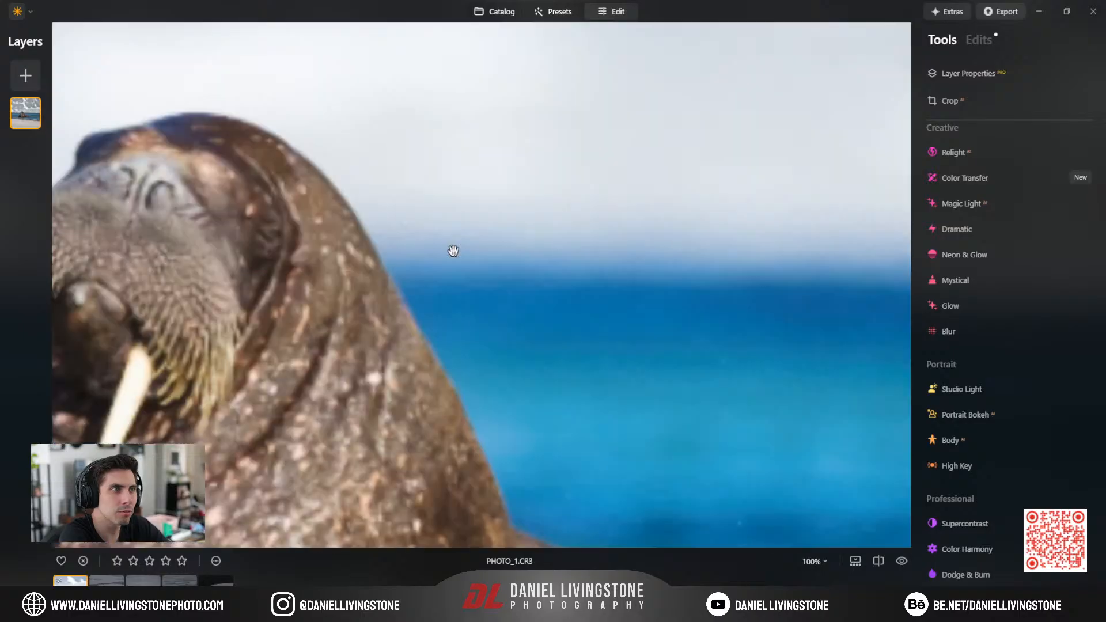
pyautogui.click(454, 251)
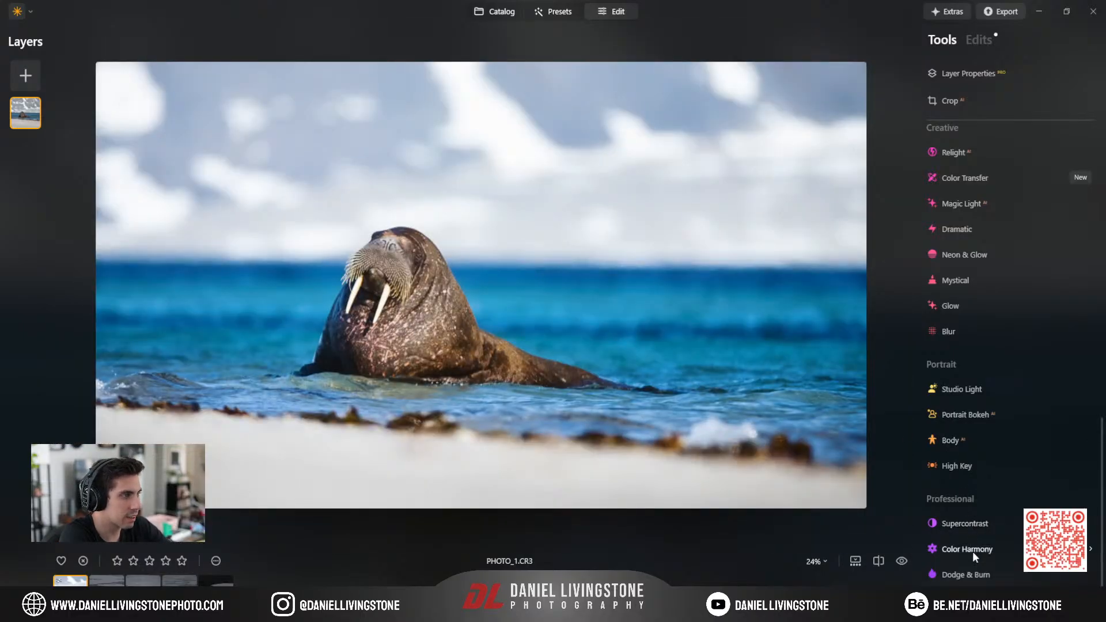
# Set Sharpen to 40 in the raw Develop edit while checking the walrus's face at 100% zoom.
pyautogui.scroll(10, 982, 355)
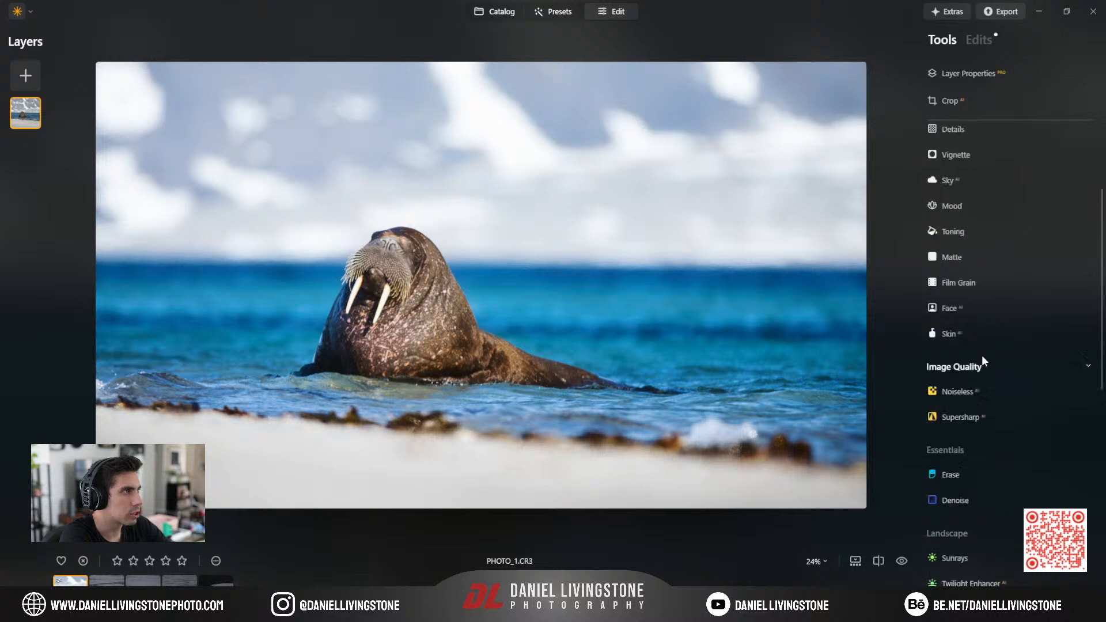
pyautogui.scroll(2, 973, 353)
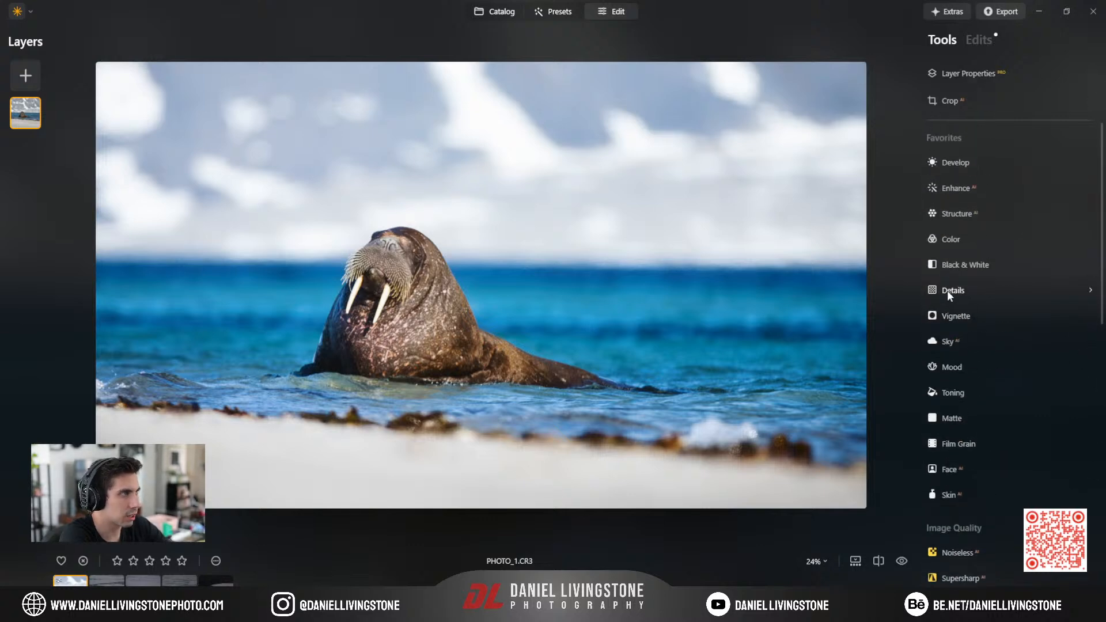
pyautogui.click(972, 45)
pyautogui.click(967, 345)
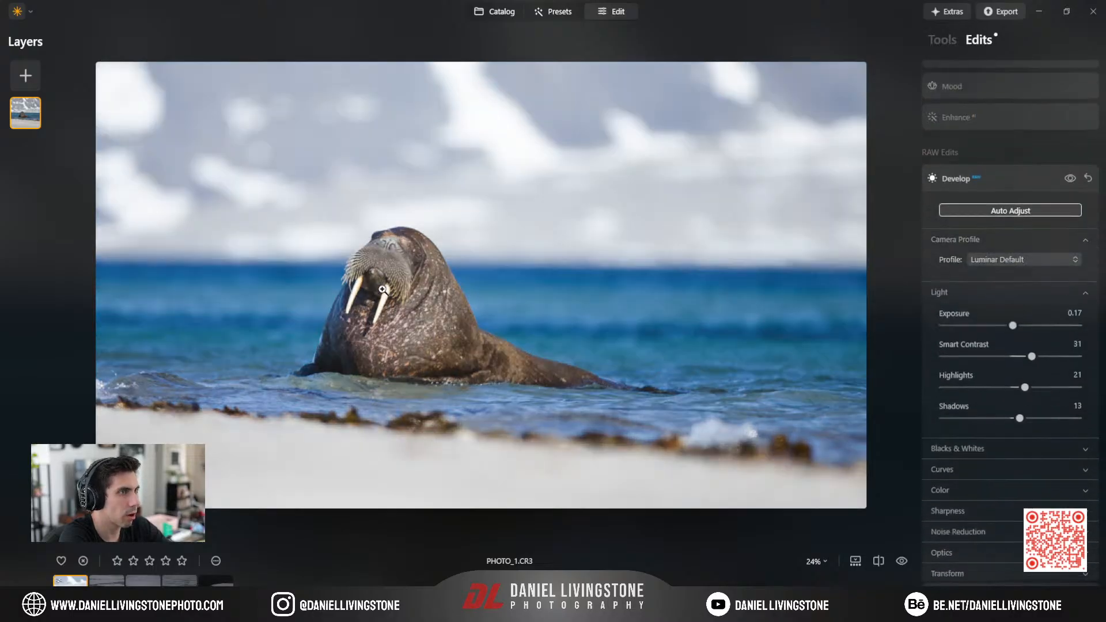
pyautogui.click(987, 484)
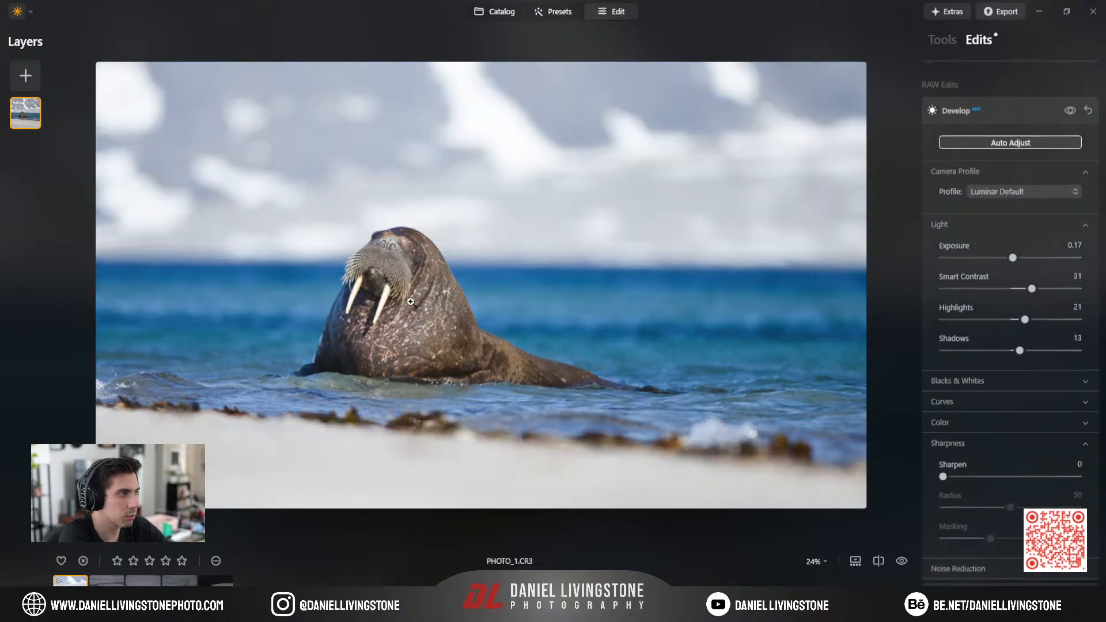
pyautogui.click(411, 301)
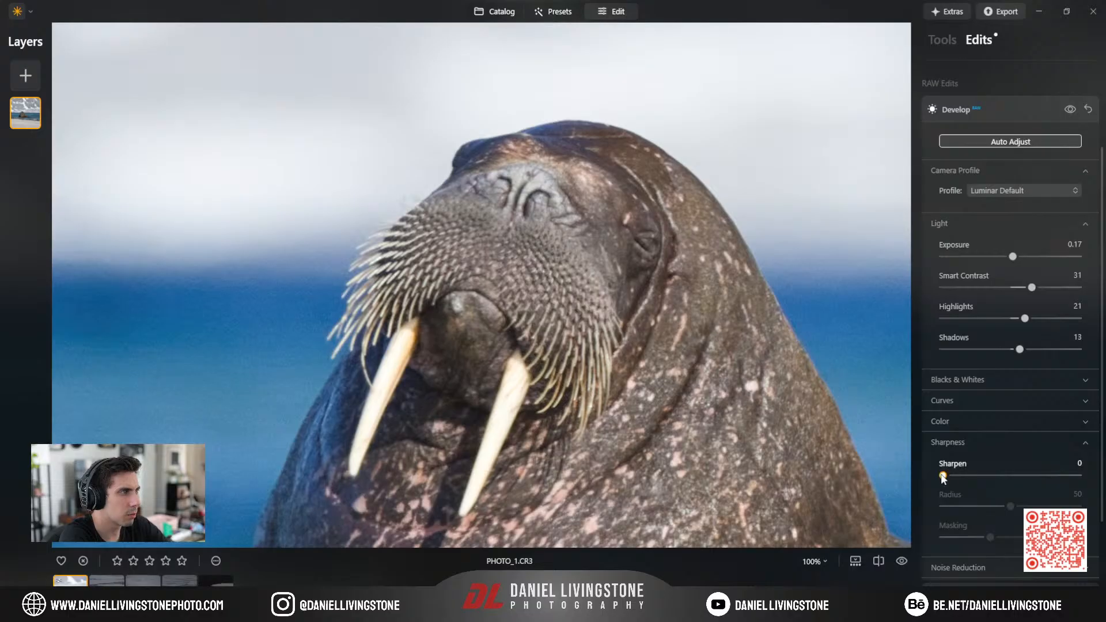
pyautogui.moveTo(944, 476); pyautogui.dragTo(998, 476)
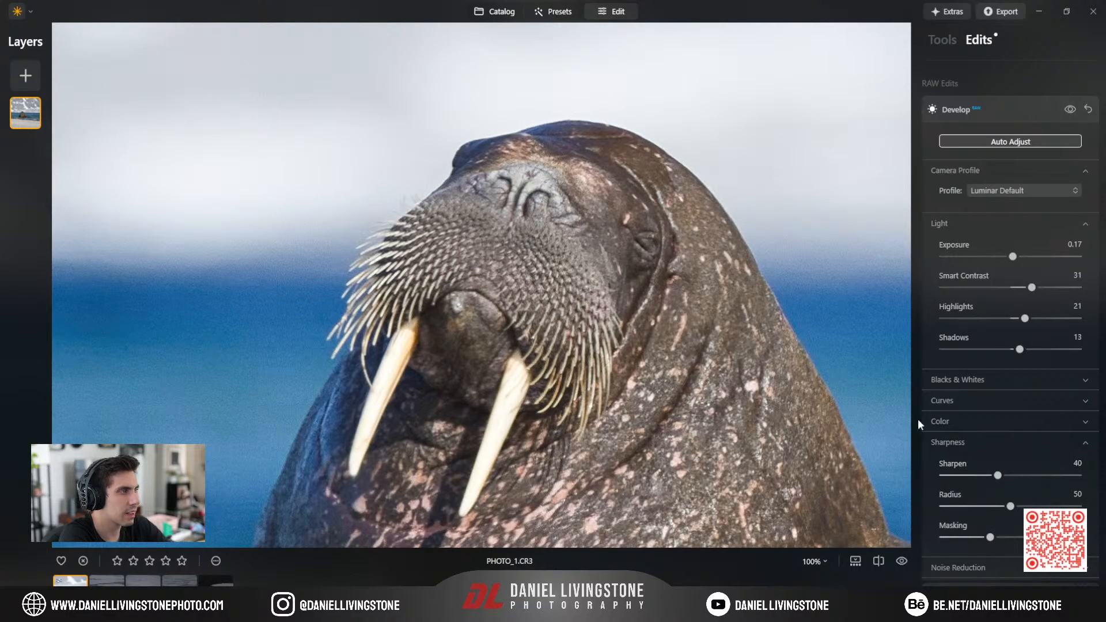
# Compare the walrus with and without the Develop edit, return to the full frame, and collapse the expanded edits.
pyautogui.click(1066, 110)
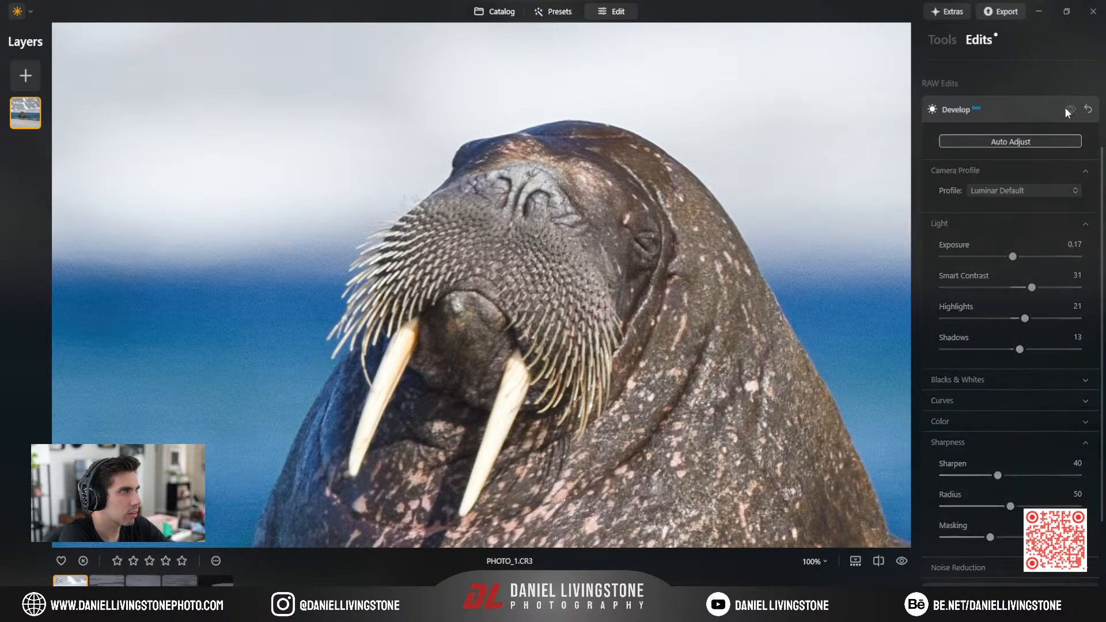
pyautogui.click(1066, 109)
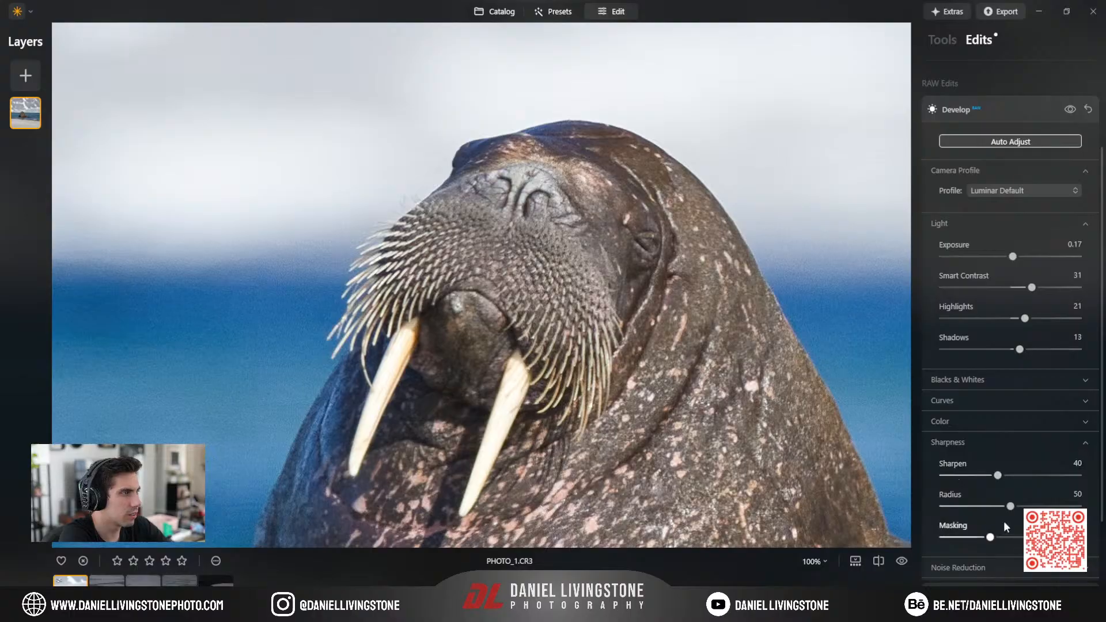
pyautogui.click(679, 378)
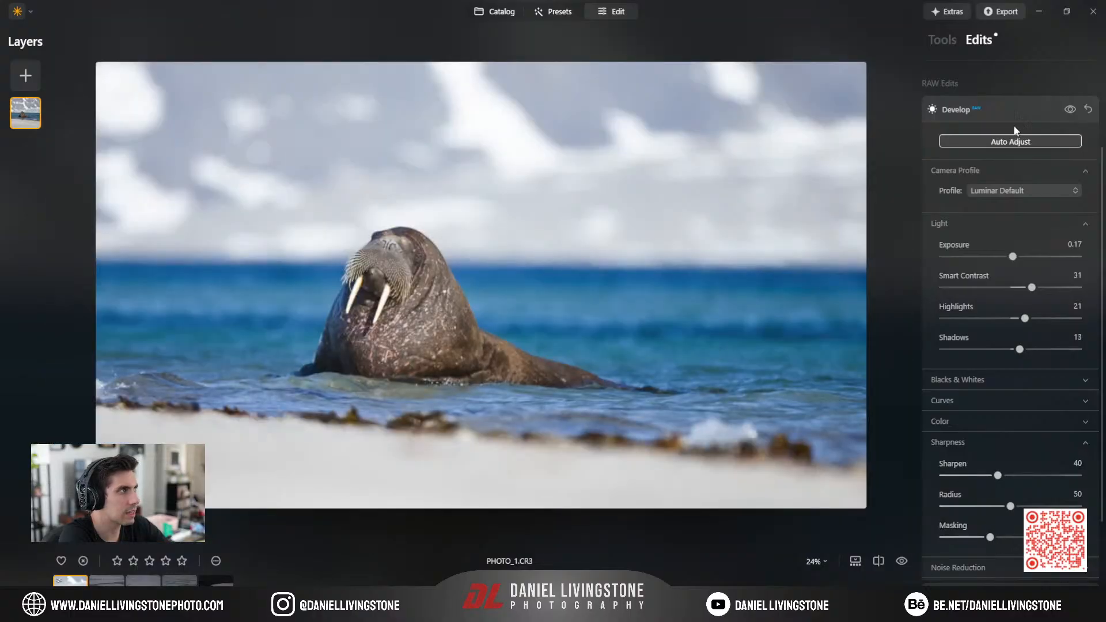
pyautogui.click(1014, 114)
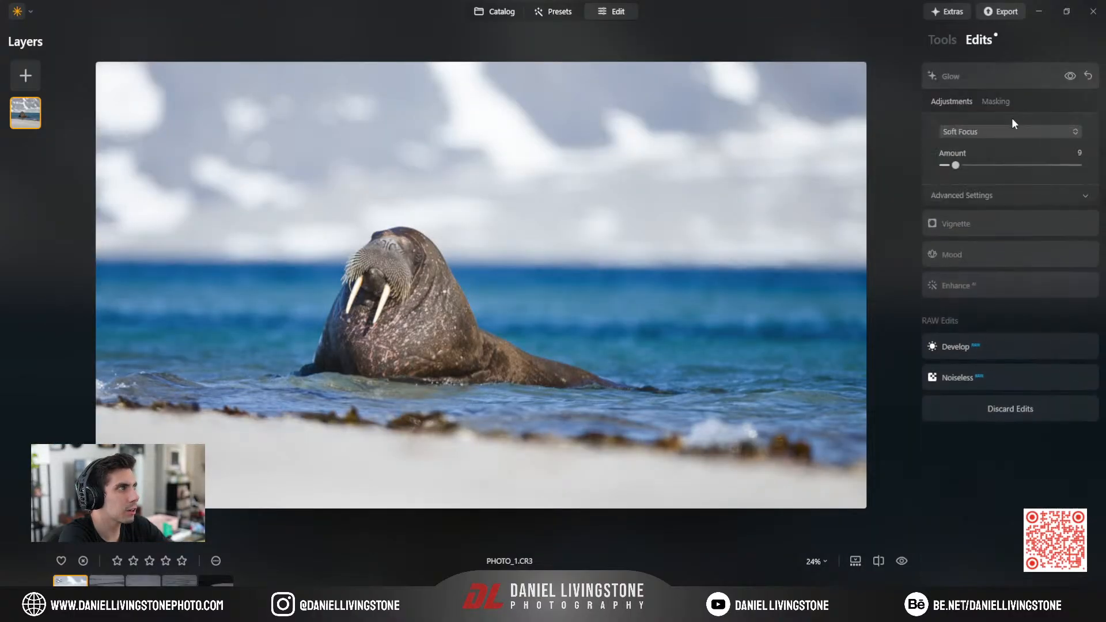
pyautogui.click(994, 79)
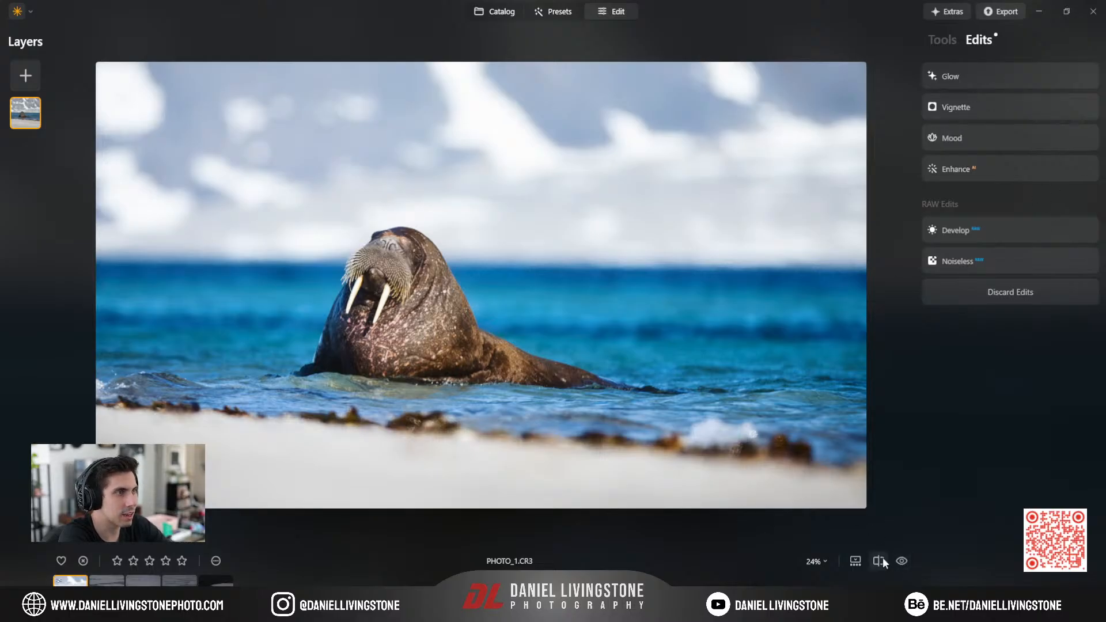
# Add the dark red flare texture as a new layer over the walrus photo and open its layer properties.
pyautogui.click(28, 75)
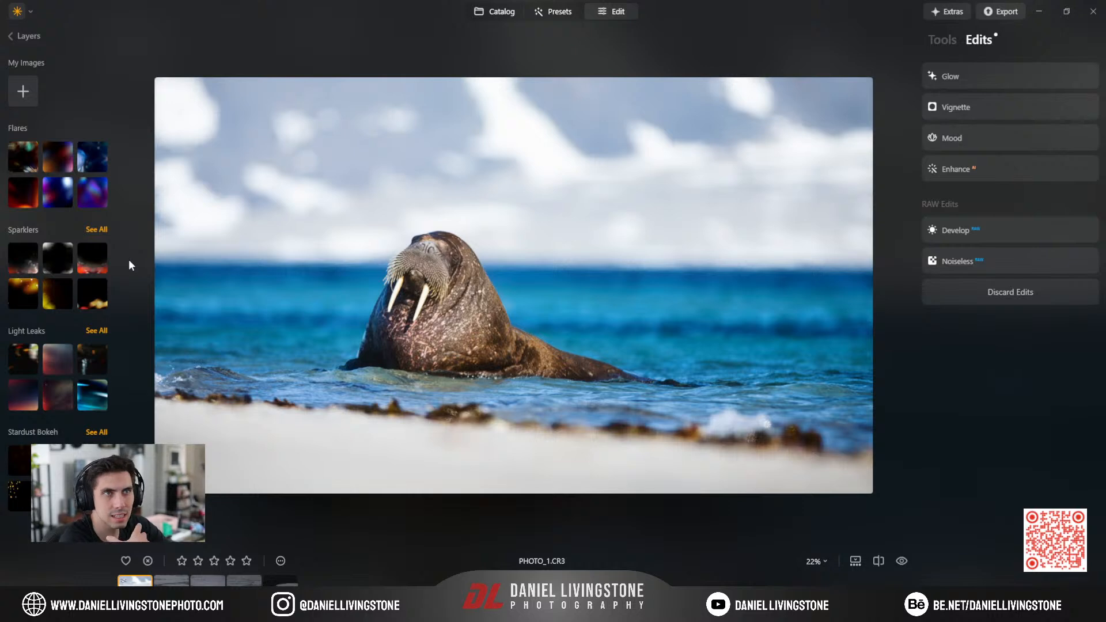
pyautogui.click(24, 195)
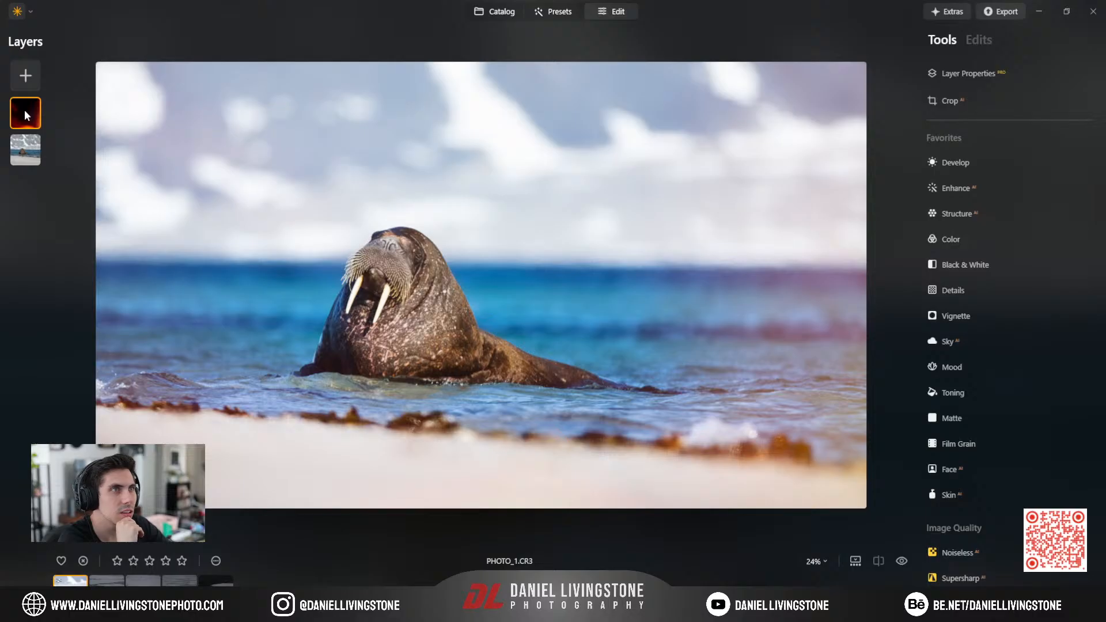
pyautogui.click(970, 77)
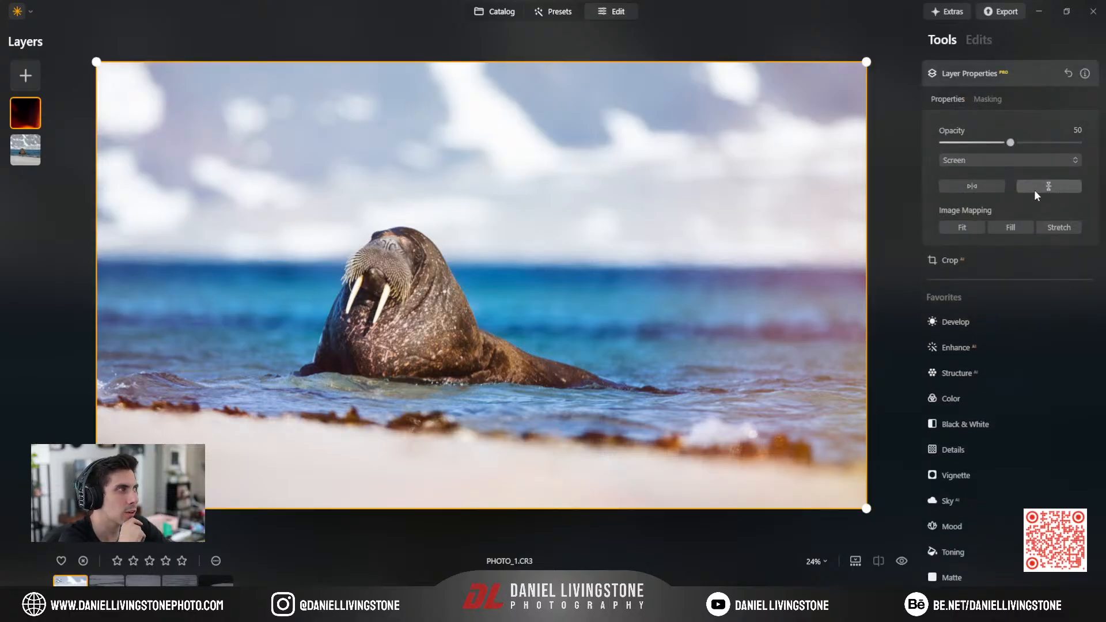
# Flip the flare layer vertically and horizontally and set its opacity to 40.
pyautogui.click(1054, 188)
pyautogui.click(967, 185)
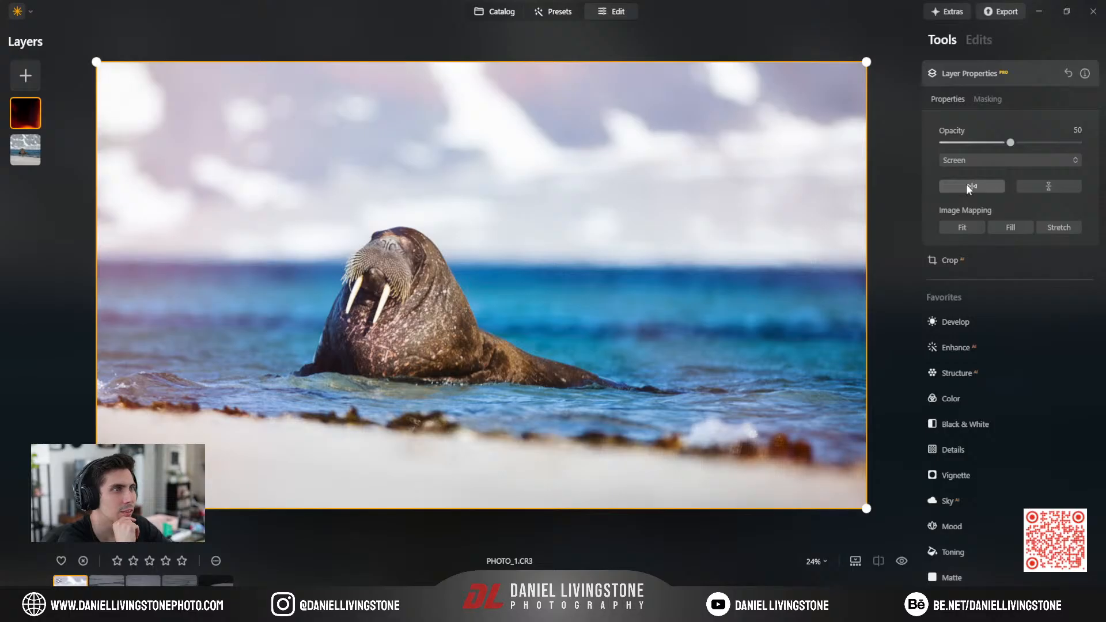
pyautogui.click(967, 184)
pyautogui.click(966, 184)
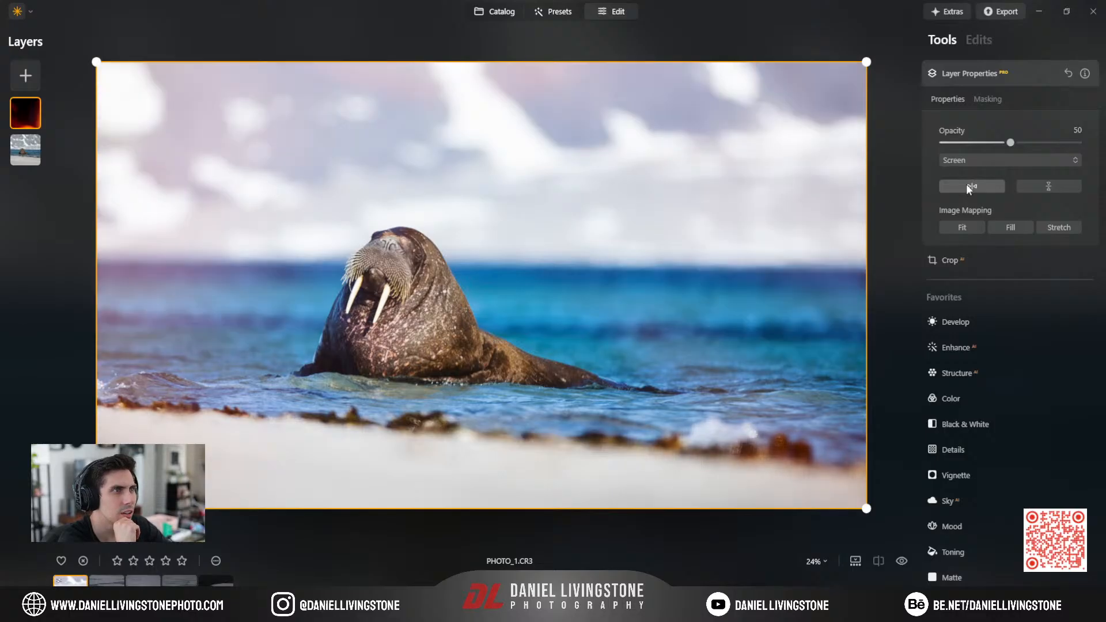
pyautogui.moveTo(1011, 146)
pyautogui.mouseDown()
pyautogui.moveTo(986, 146)
pyautogui.moveTo(998, 146)
pyautogui.mouseUp()
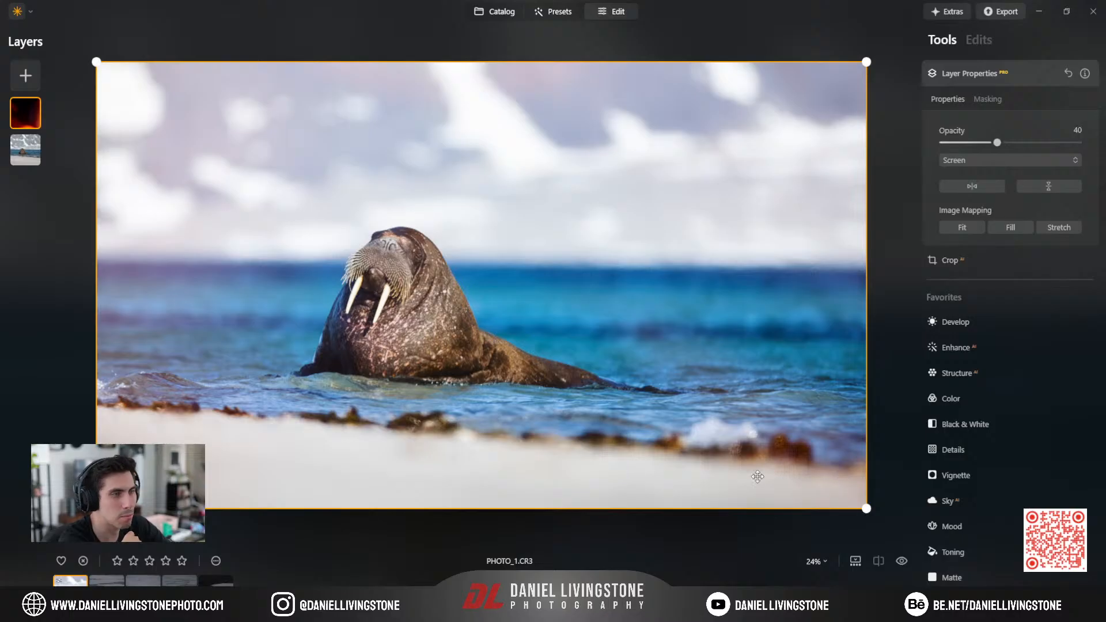
# Stretch the flare layer past the photo's left edge, recheck its layer properties, and close them.
pyautogui.moveTo(94, 355); pyautogui.dragTo(27, 354)
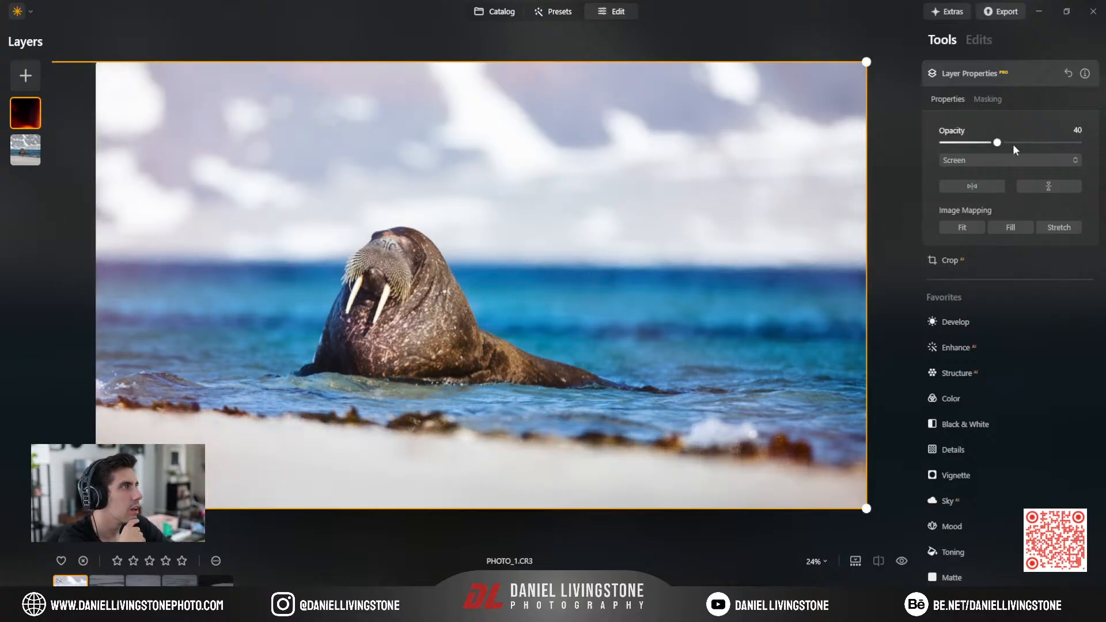
pyautogui.click(1069, 74)
pyautogui.click(1031, 78)
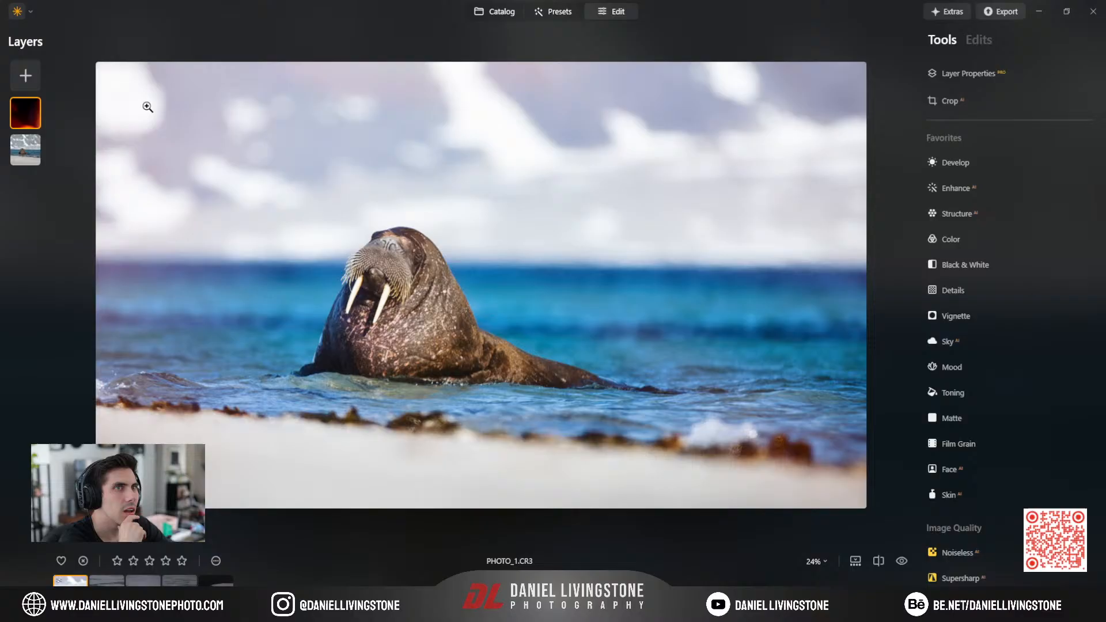
pyautogui.click(25, 117)
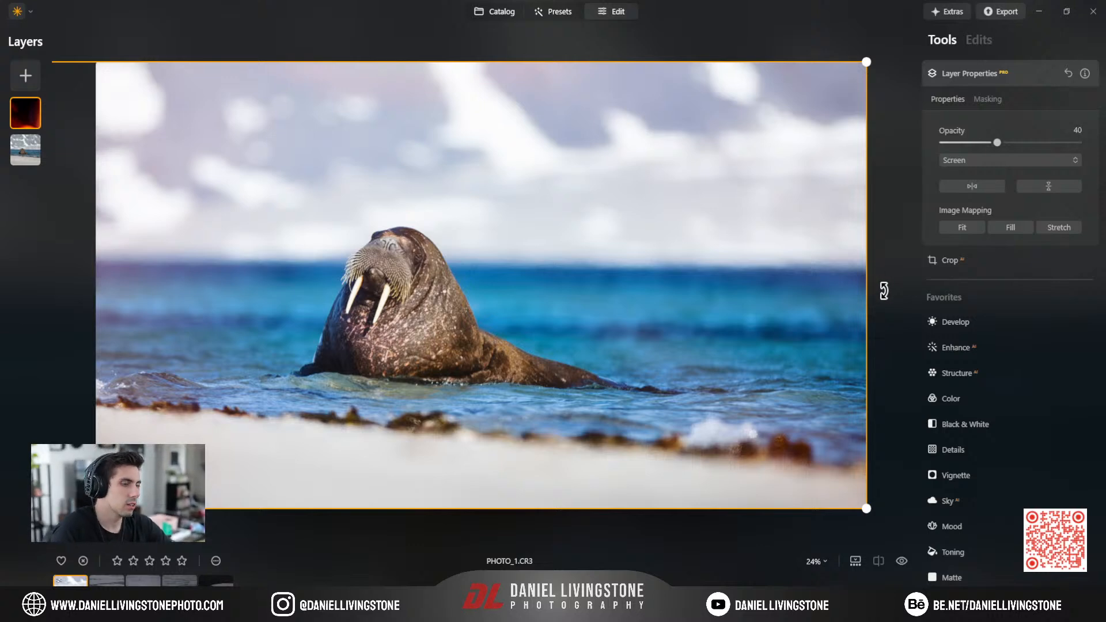
pyautogui.click(979, 79)
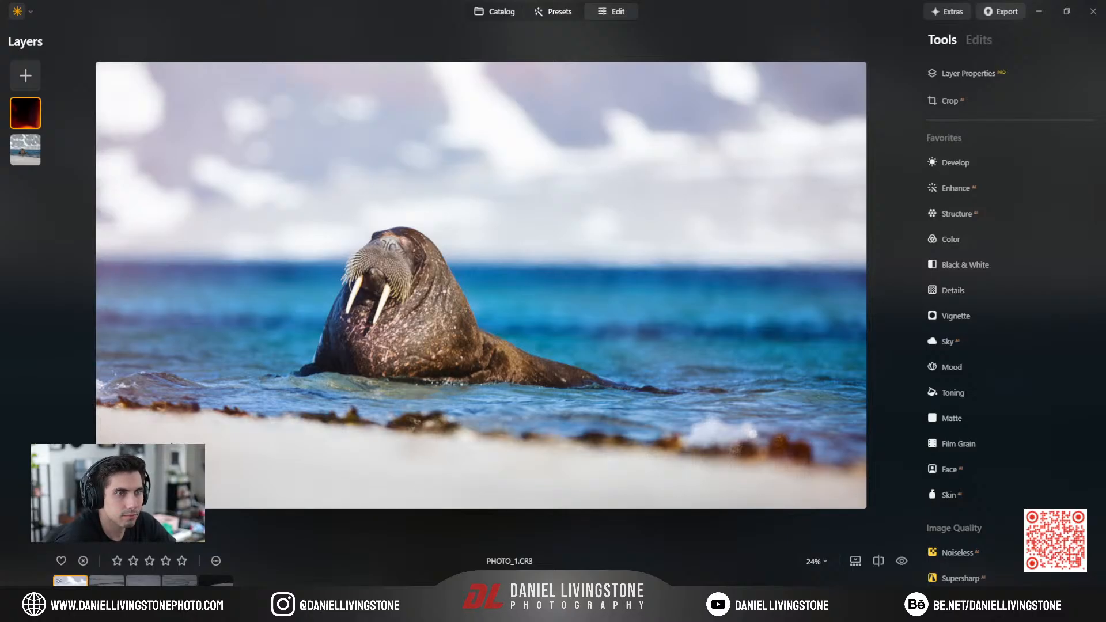
# Switch to the polar bear photo, open its flare layer's properties, and resize the layer to cover the whole picture.
pyautogui.press('Right')
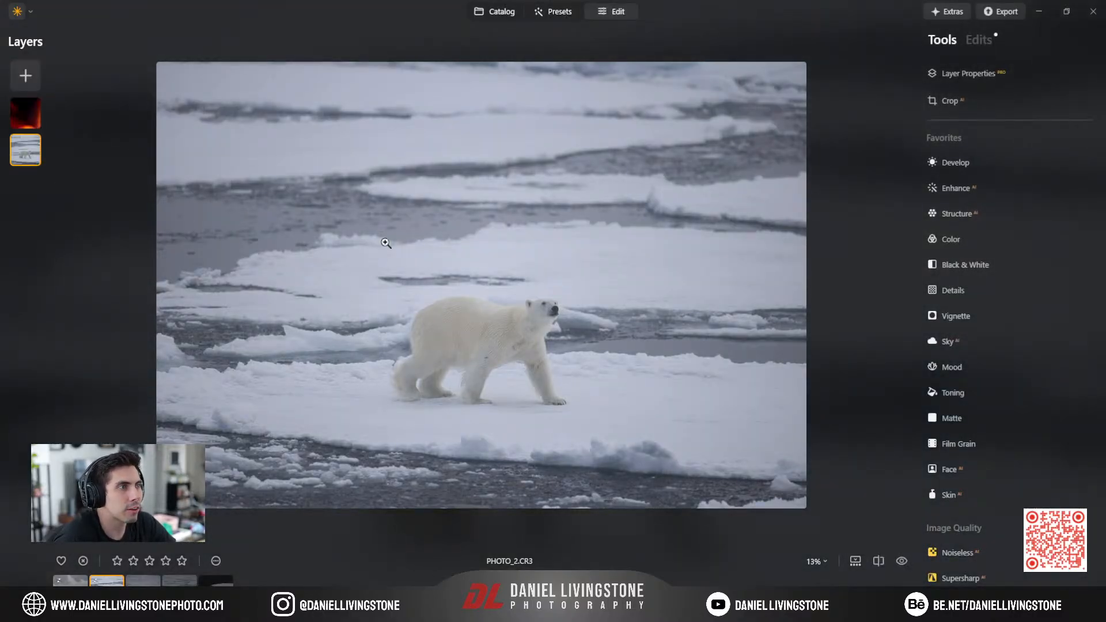
pyautogui.click(17, 112)
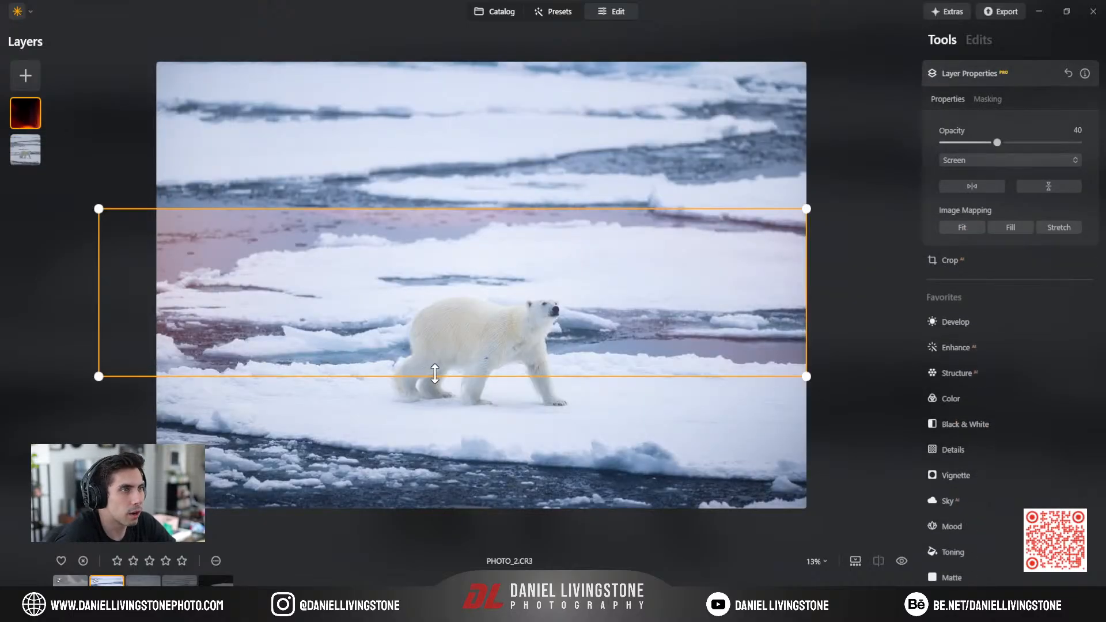
pyautogui.moveTo(433, 376); pyautogui.dragTo(443, 510)
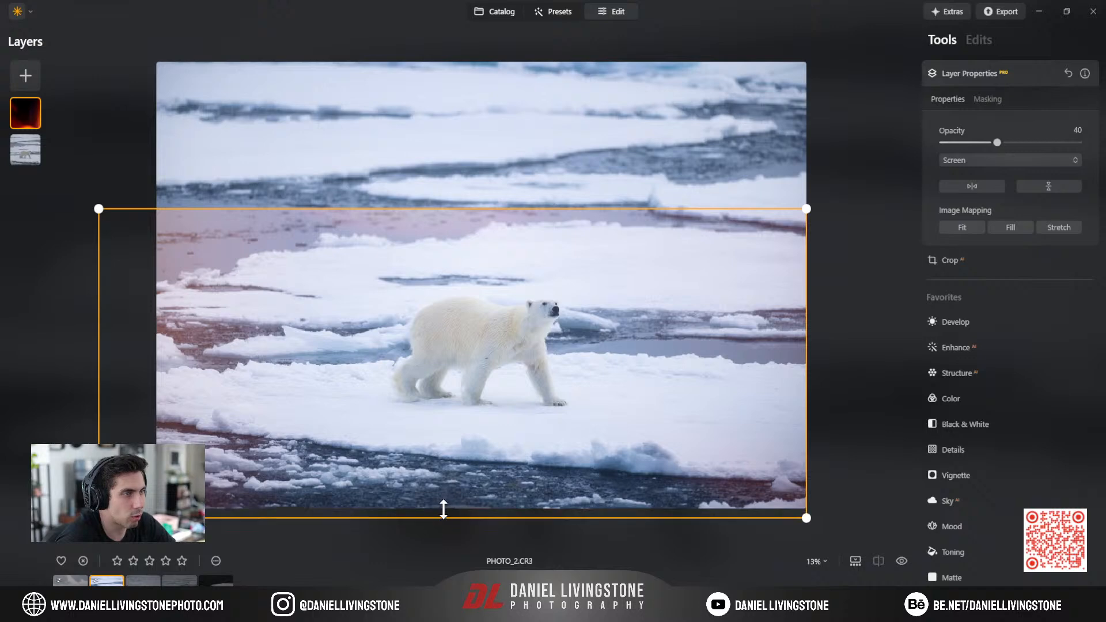
pyautogui.click(973, 227)
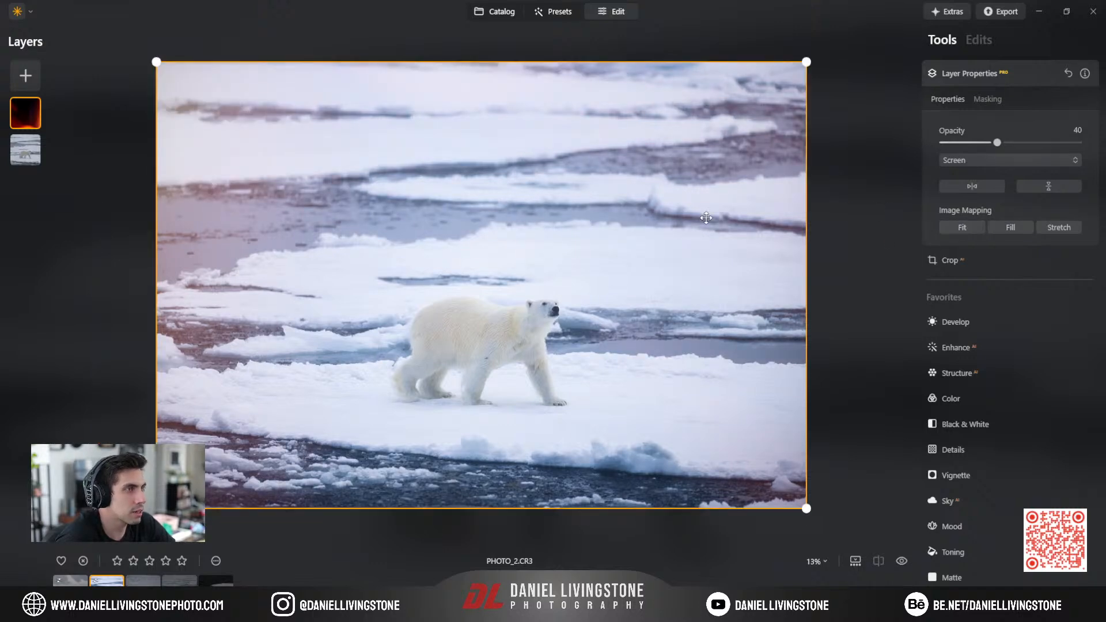
# Lower the polar bear's flare layer opacity to 18, and hide the layer.
pyautogui.moveTo(997, 142); pyautogui.dragTo(968, 144)
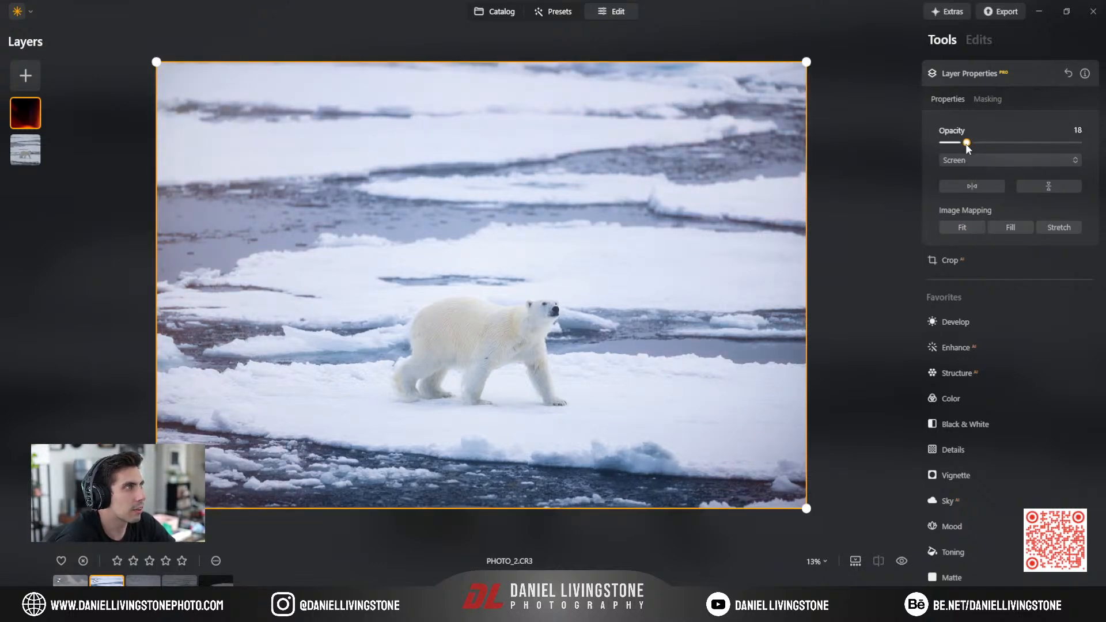
pyautogui.click(25, 113)
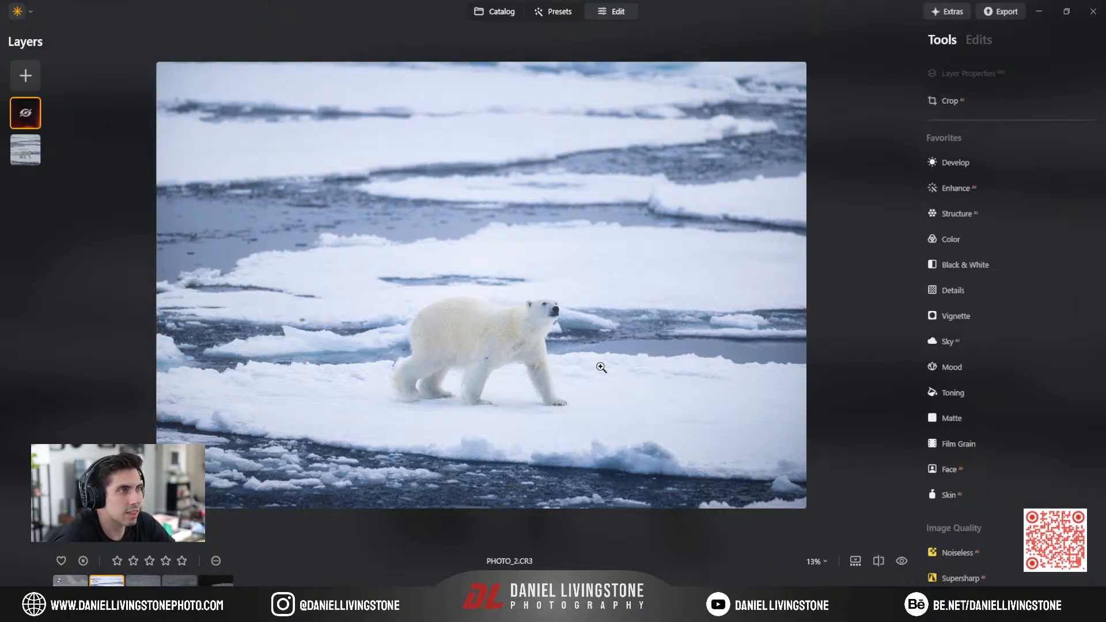
# Review the edits applied to the polar bear's flare and base layers, looking at the walrus photo in between.
pyautogui.click(976, 40)
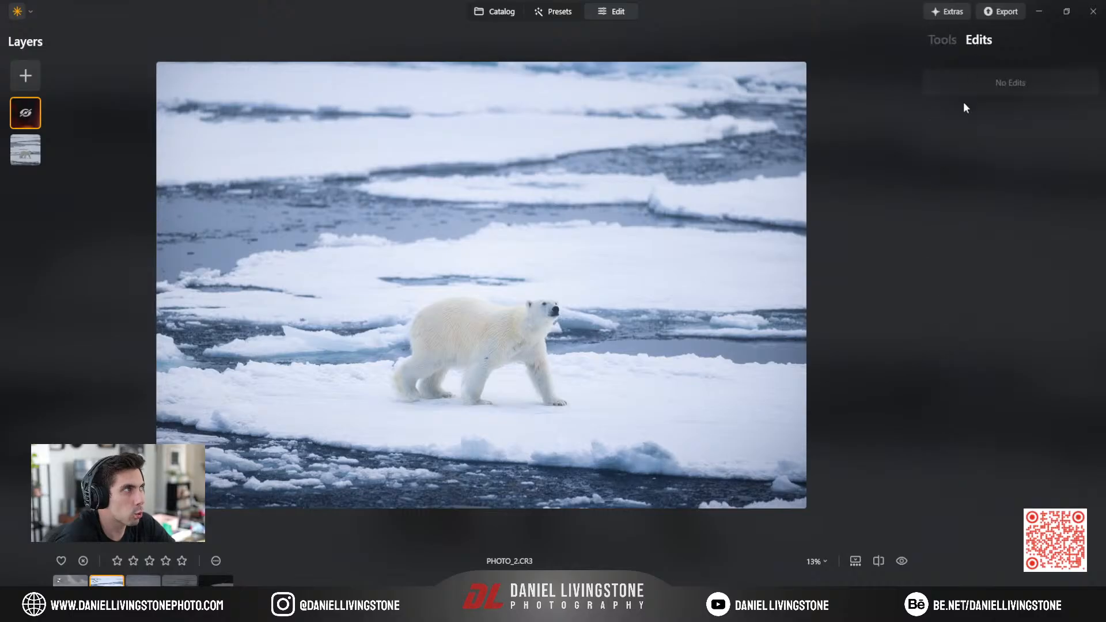
pyautogui.click(942, 38)
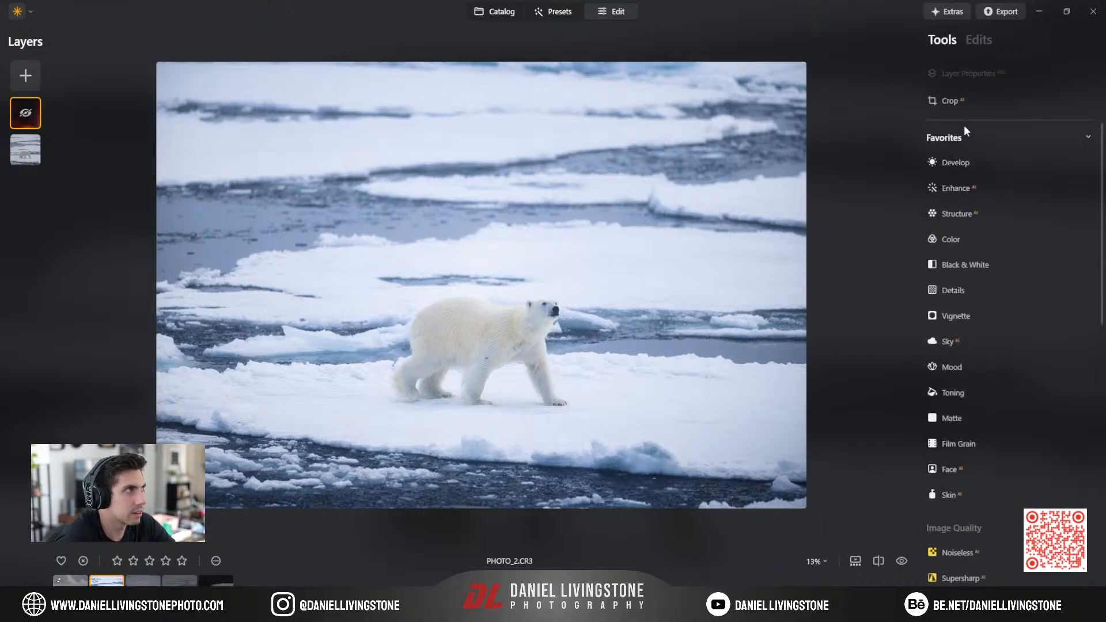
pyautogui.click(70, 581)
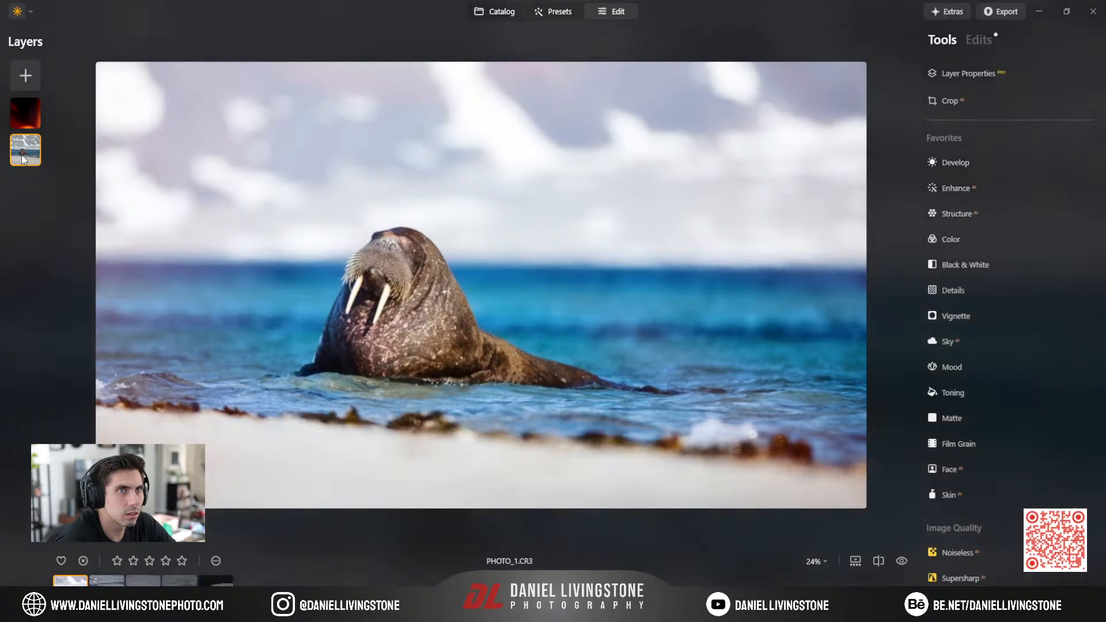
pyautogui.click(98, 577)
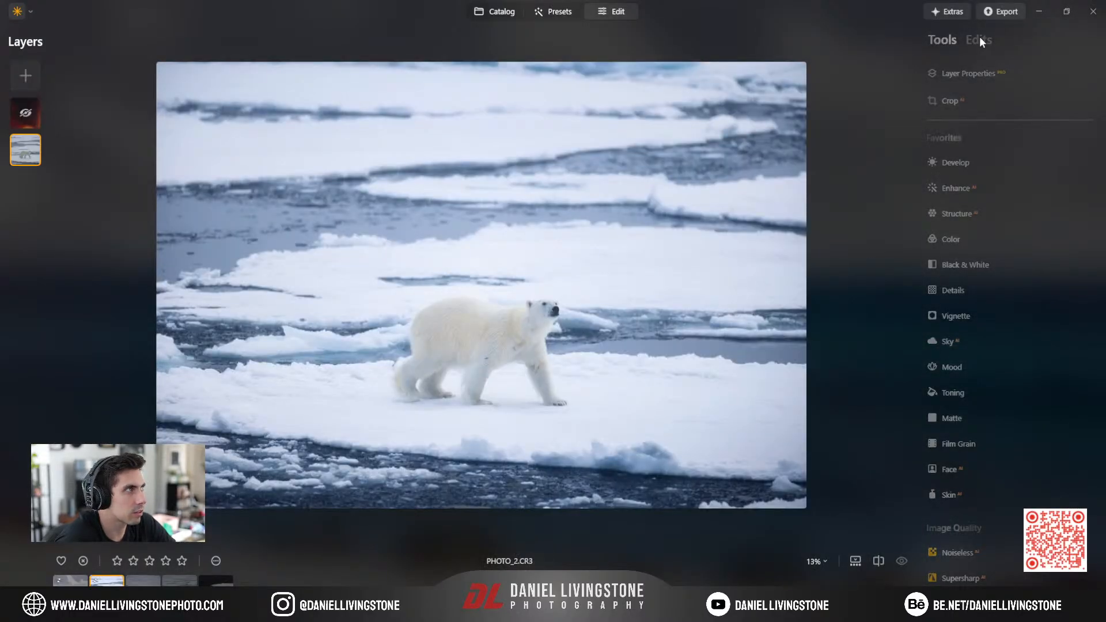
pyautogui.click(980, 38)
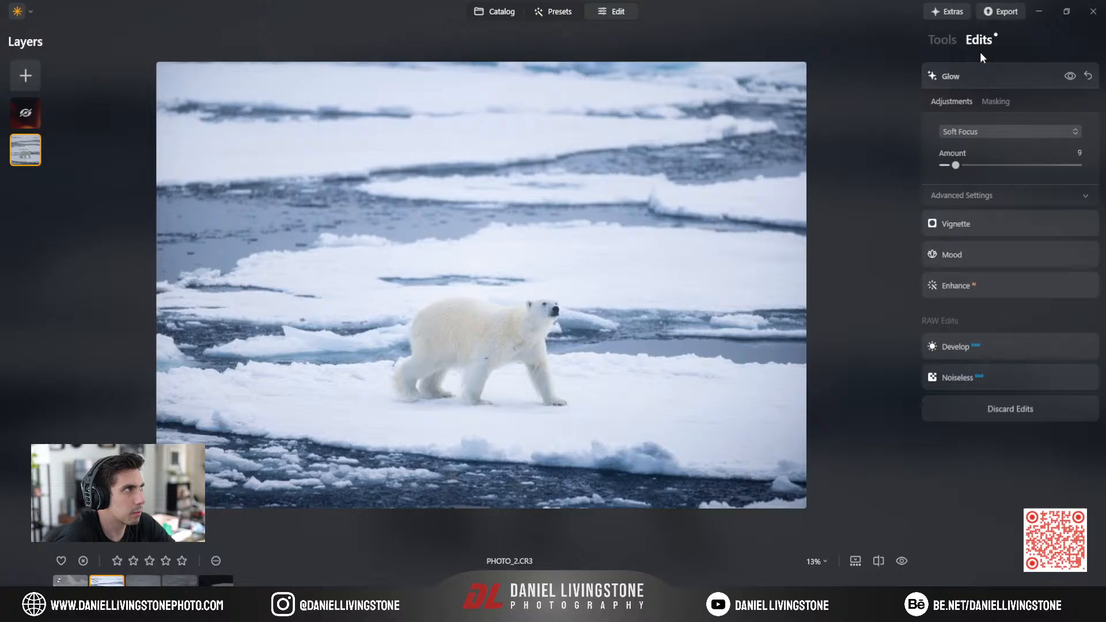
pyautogui.click(947, 39)
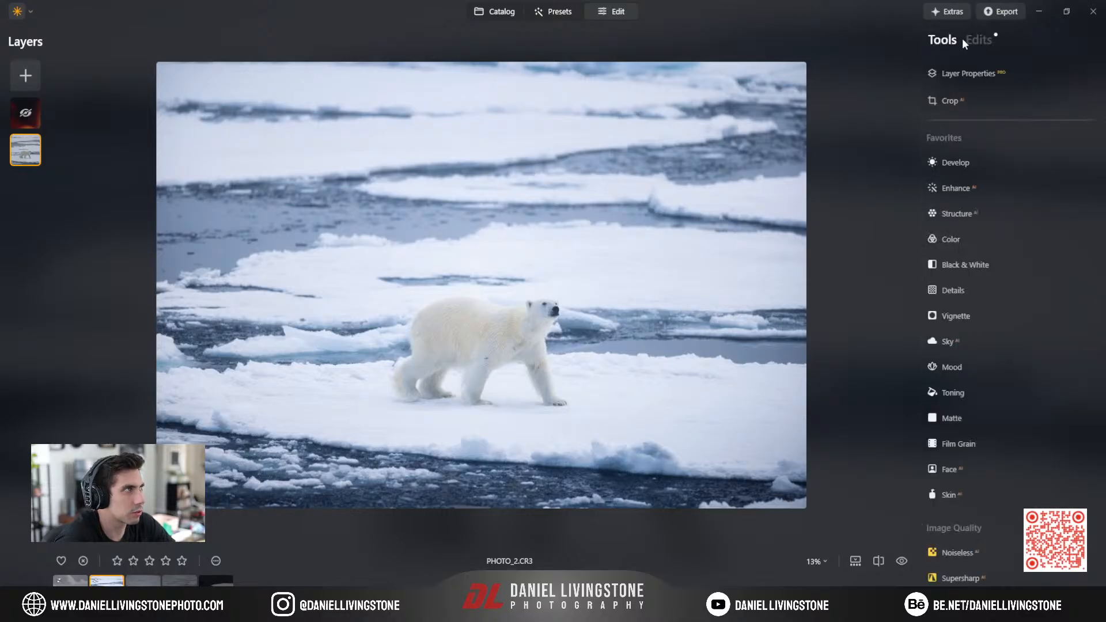
# Compare the polar bear photo before and after editing, and open the walrus photo for reference.
pyautogui.click(878, 560)
pyautogui.moveTo(248, 286); pyautogui.dragTo(161, 257)
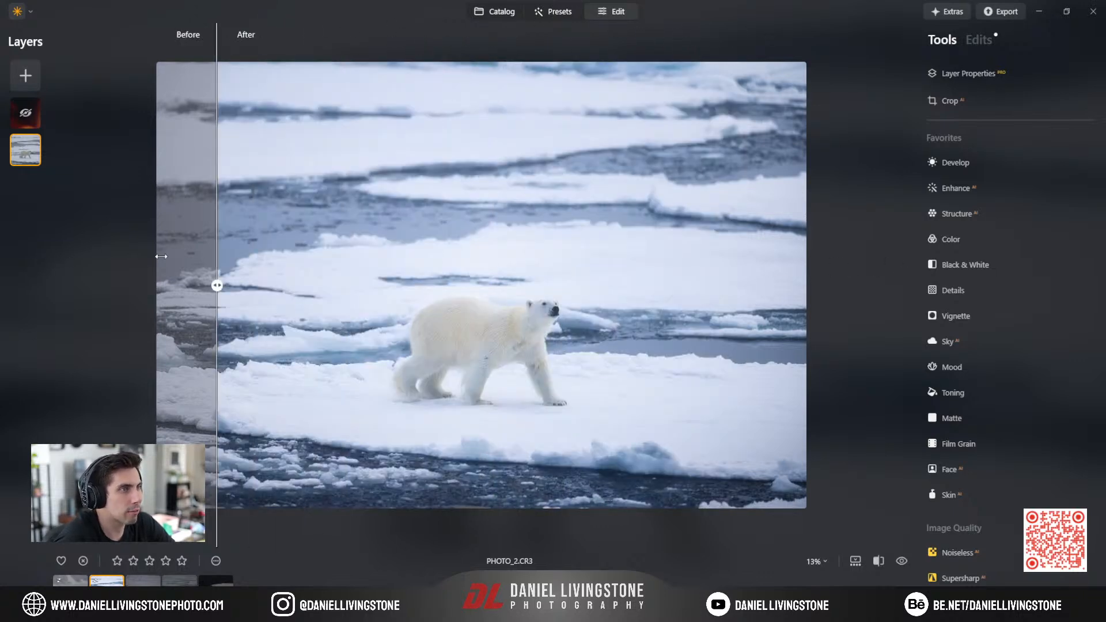
pyautogui.click(875, 560)
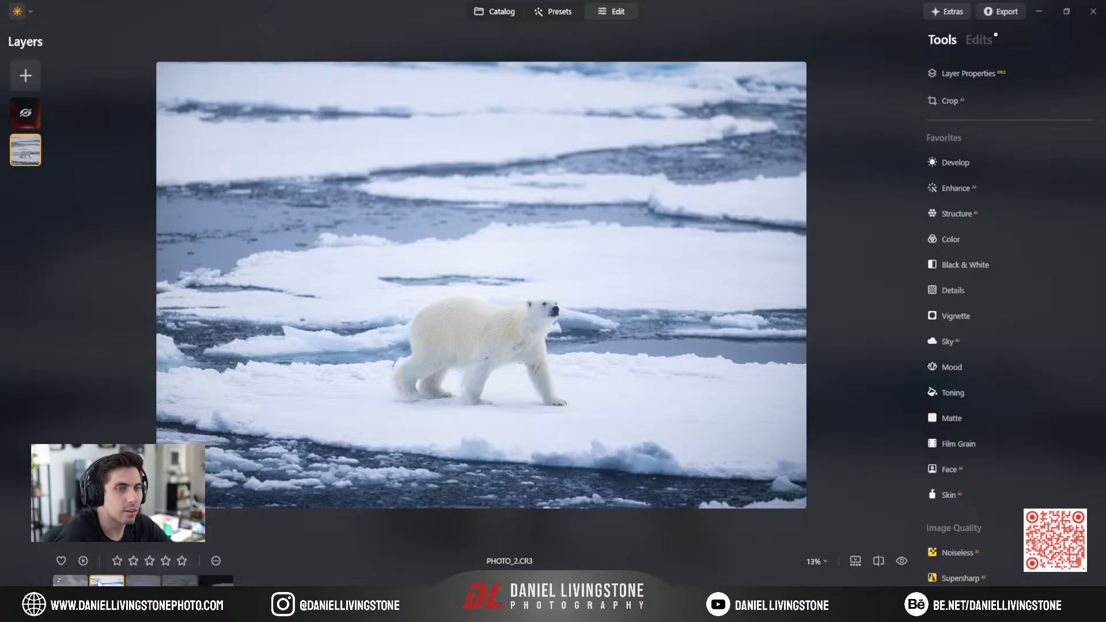
pyautogui.click(71, 581)
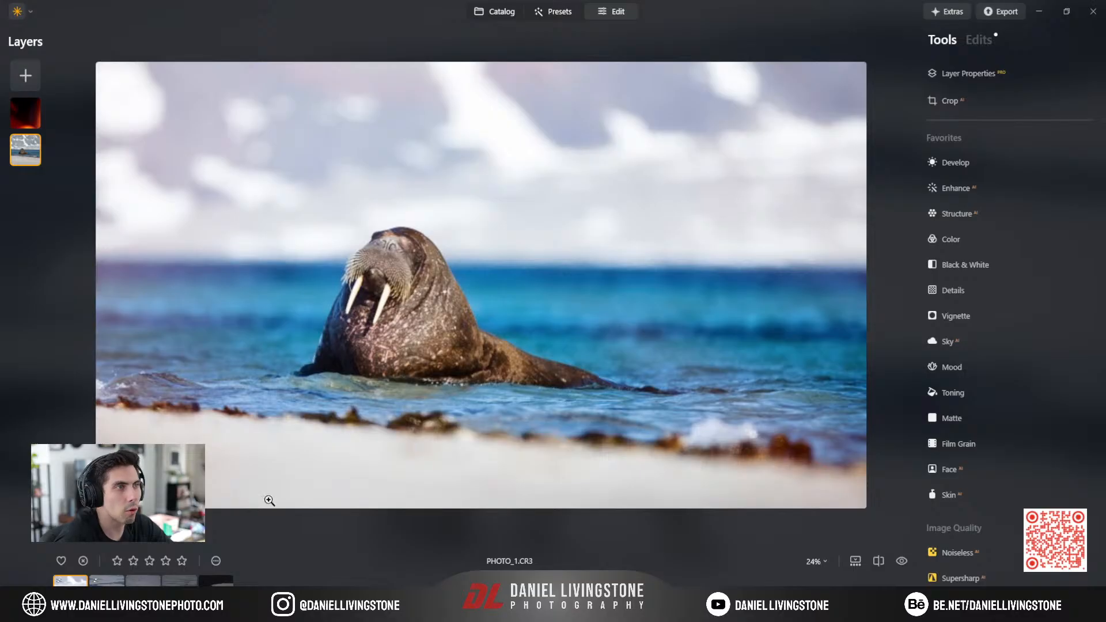
# Return to the polar bear photo and open its raw Develop adjustments.
pyautogui.press('Right')
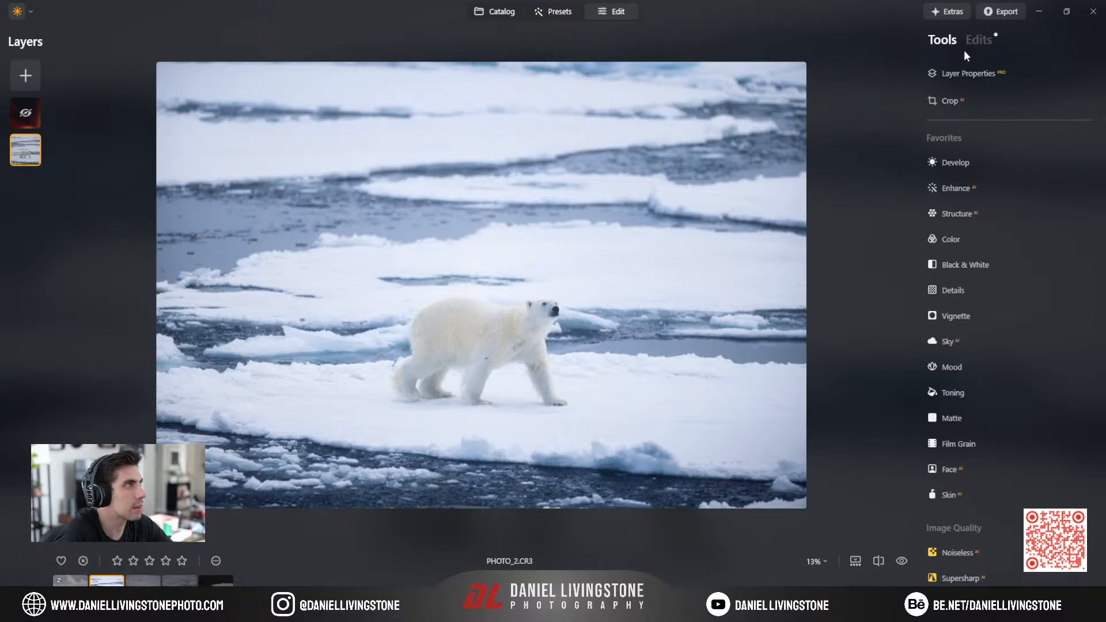
pyautogui.click(957, 162)
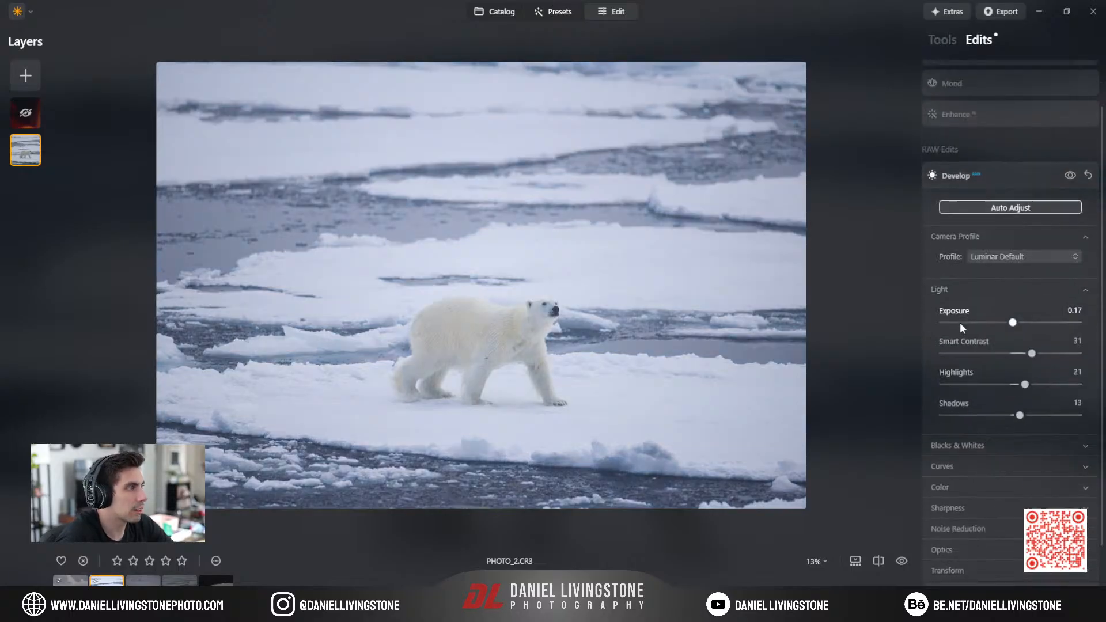
pyautogui.scroll(-1, 961, 327)
pyautogui.click(978, 433)
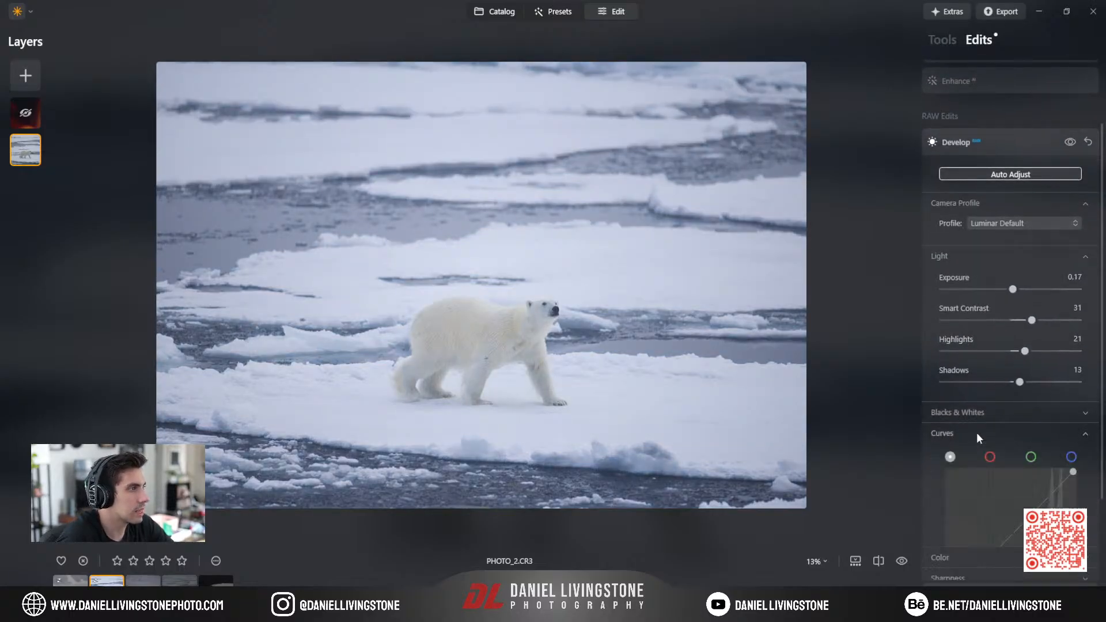
pyautogui.scroll(-2, 977, 432)
pyautogui.click(976, 423)
pyautogui.doubleClick(976, 421)
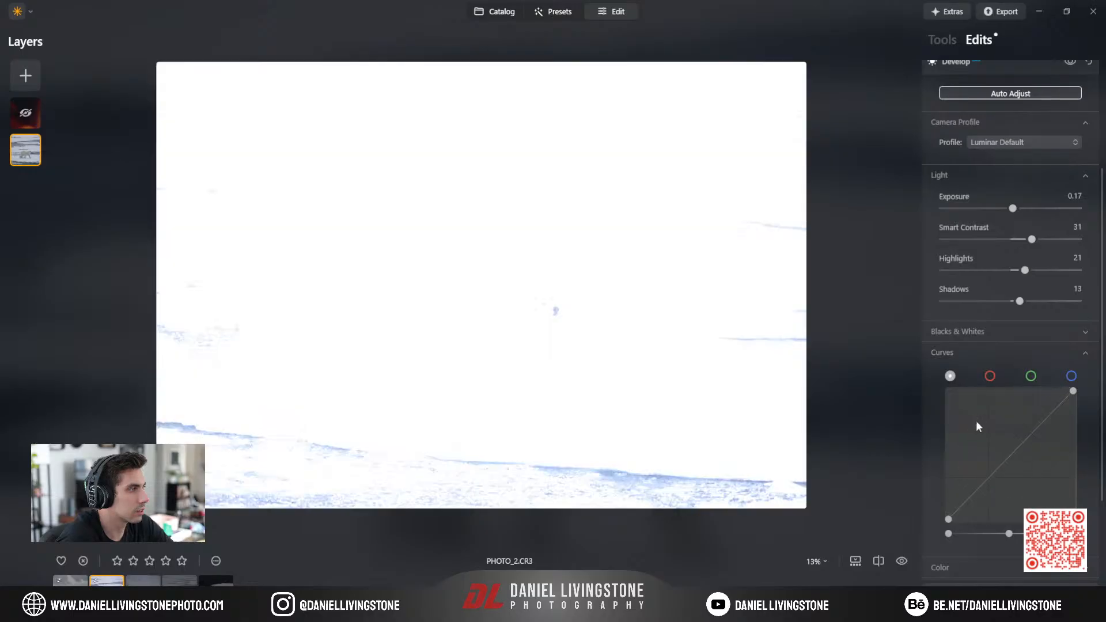
pyautogui.click(971, 353)
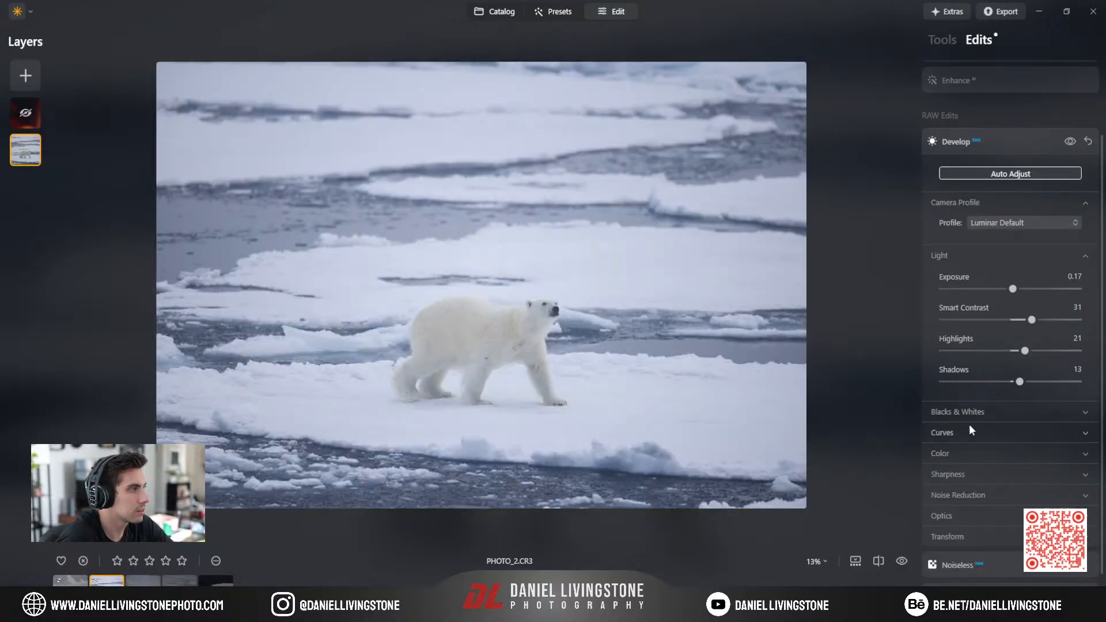
# Set the polar bear photo's colour temperature to 5500, checking the bear's leg and the snow at 100% zoom.
pyautogui.click(980, 456)
pyautogui.scroll(-2, 994, 386)
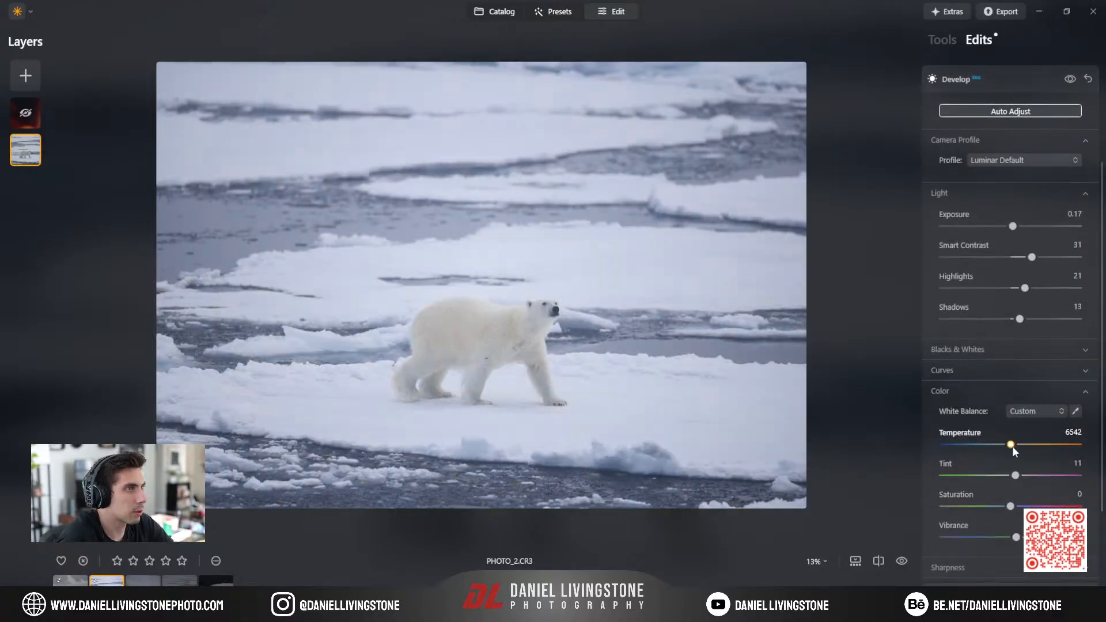
pyautogui.moveTo(1012, 446); pyautogui.dragTo(1003, 445)
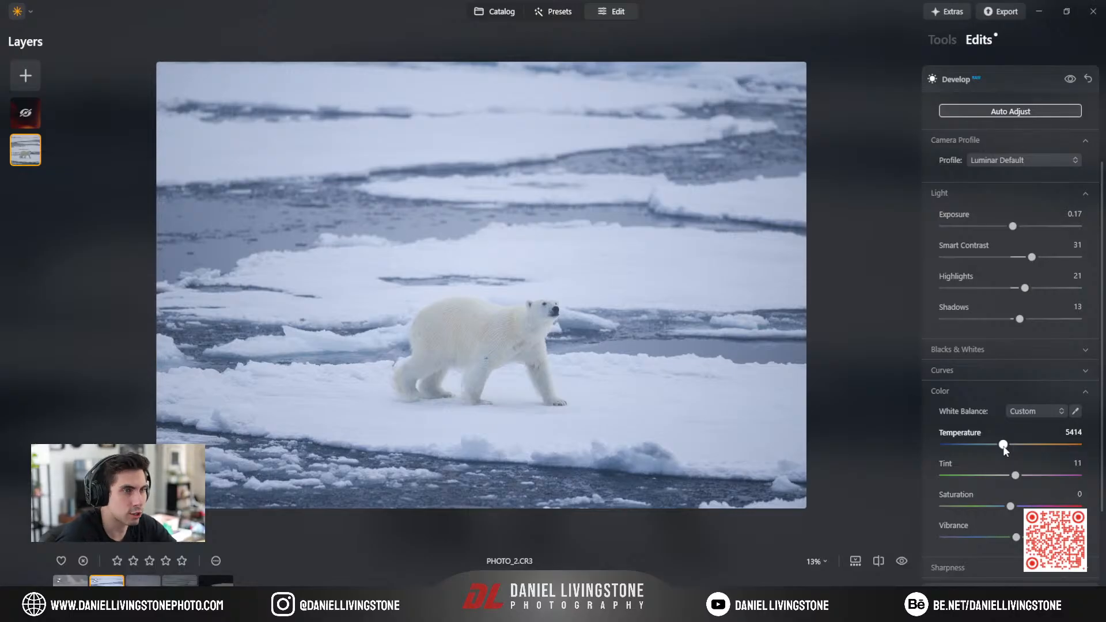
pyautogui.moveTo(1004, 446); pyautogui.dragTo(1005, 445)
pyautogui.doubleClick(530, 352)
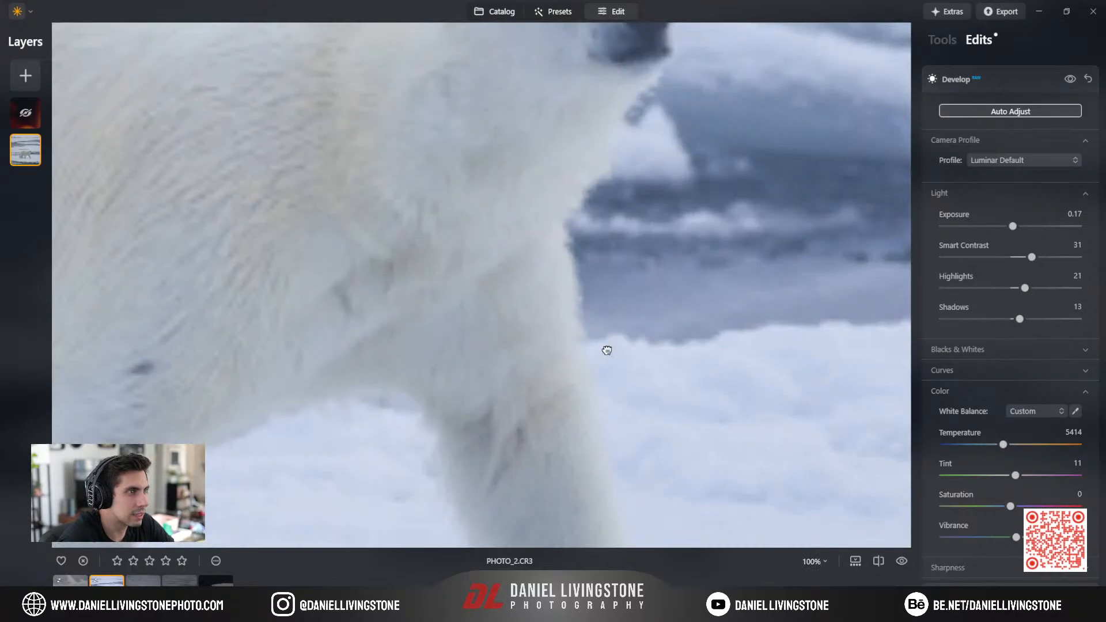
pyautogui.moveTo(608, 350); pyautogui.dragTo(510, 215)
pyautogui.click(1076, 433)
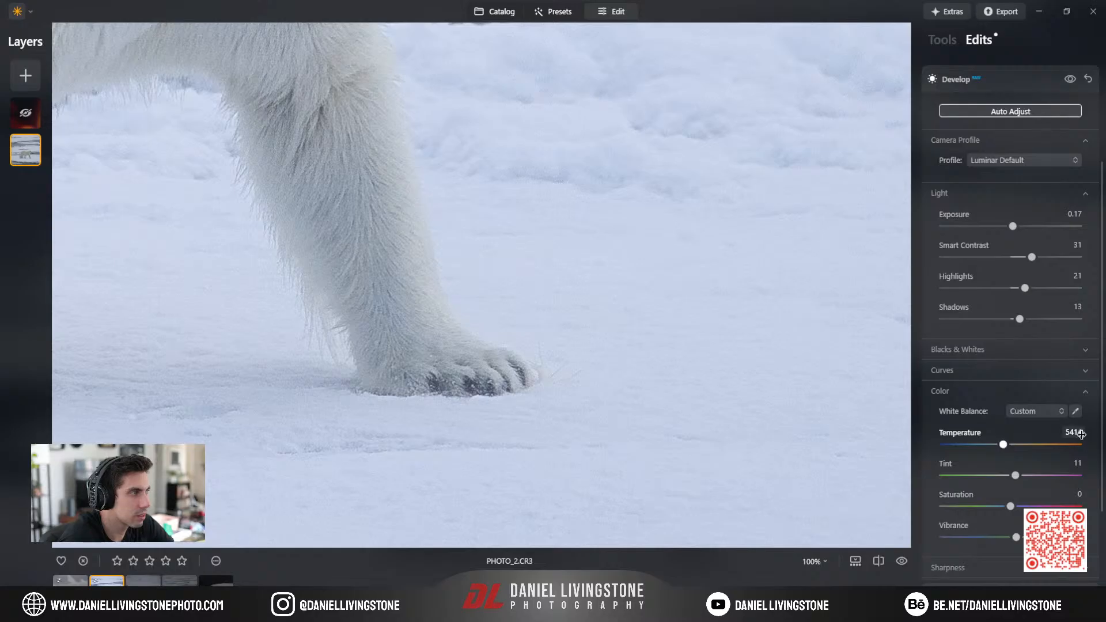
pyautogui.write('5500')
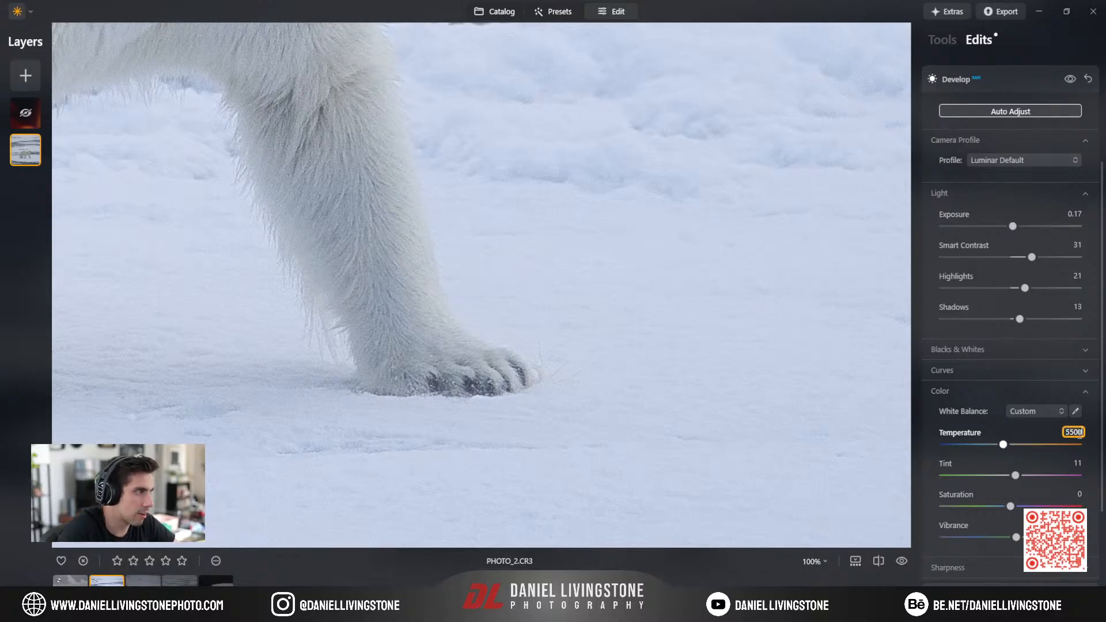
pyautogui.press('Return')
pyautogui.doubleClick(536, 321)
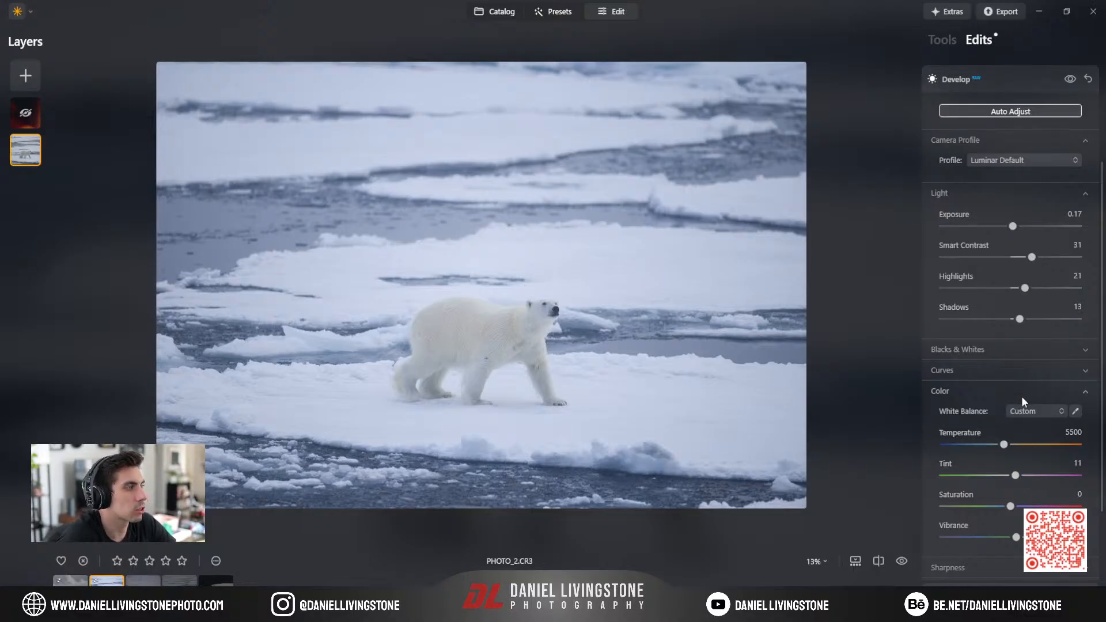
# Raise the polar bear photo's saturation to 43 and set its colour temperature to 6600.
pyautogui.moveTo(1012, 509); pyautogui.dragTo(1048, 506)
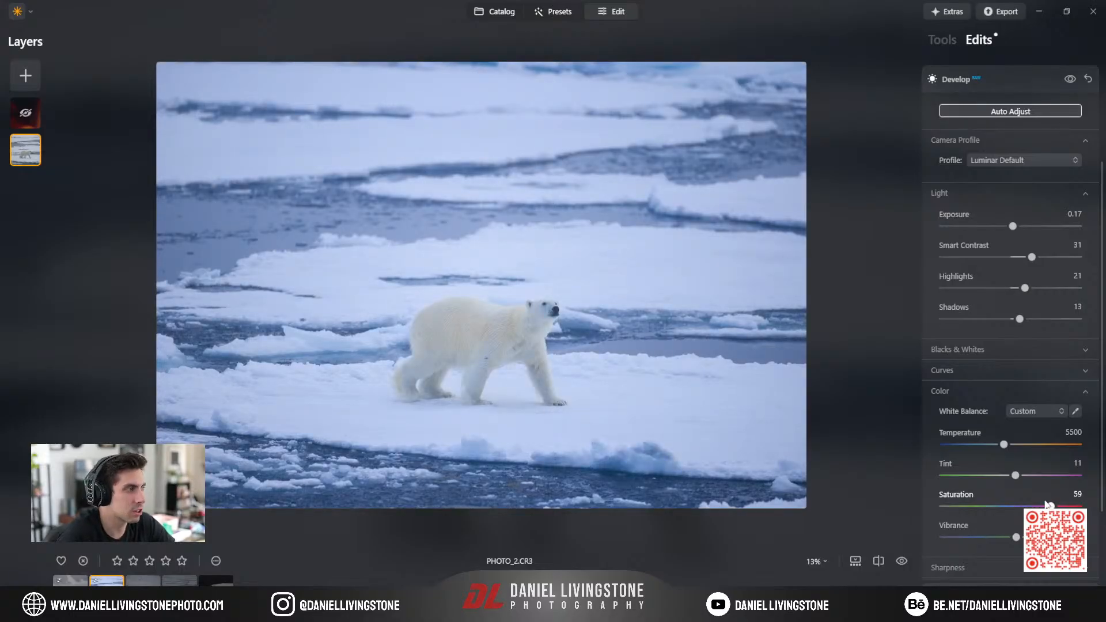
pyautogui.moveTo(1047, 505); pyautogui.dragTo(1041, 506)
pyautogui.moveTo(1005, 445); pyautogui.dragTo(1011, 448)
pyautogui.click(1067, 434)
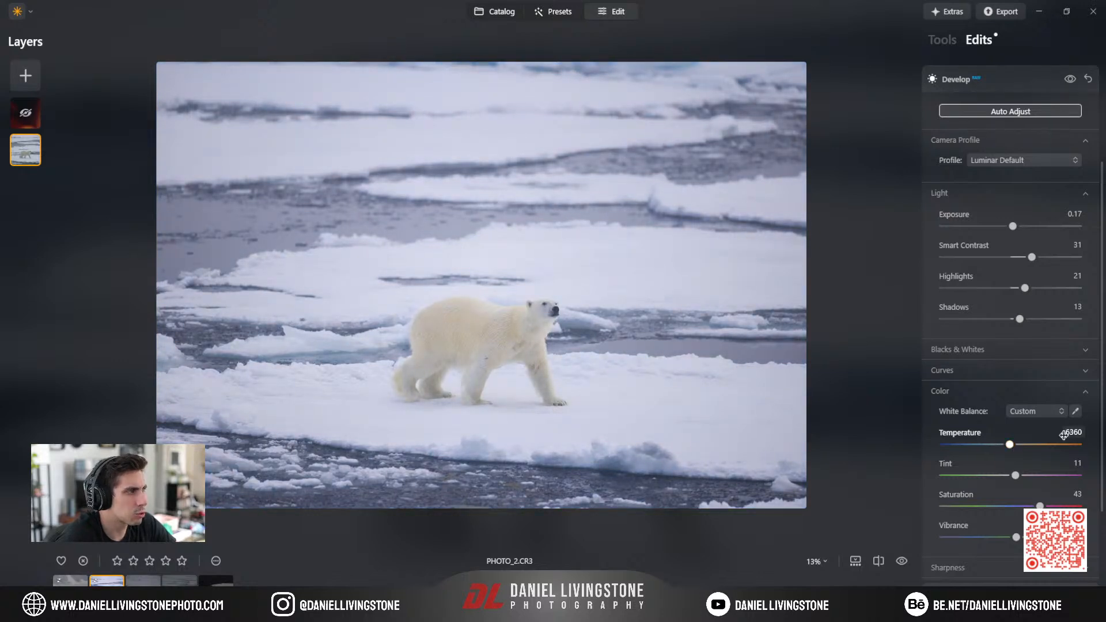
pyautogui.write('66')
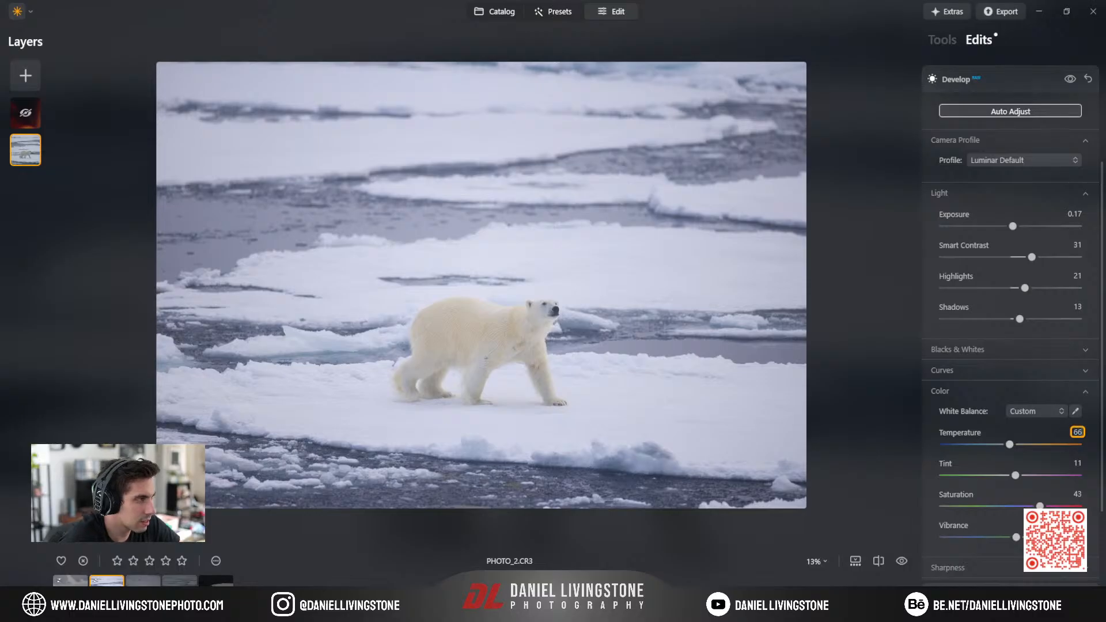
pyautogui.press('Return')
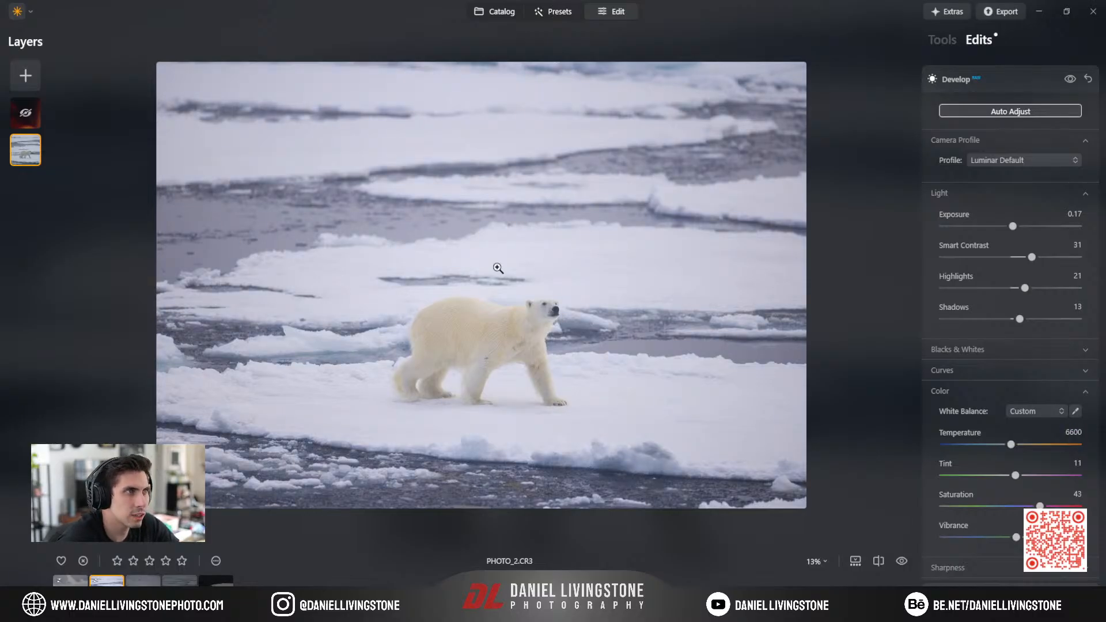
# Set the polar bear photo's tint to 8, checking the bear's fur and head up close at 100% zoom.
pyautogui.click(504, 347)
pyautogui.moveTo(678, 166); pyautogui.dragTo(521, 297)
pyautogui.click(521, 297)
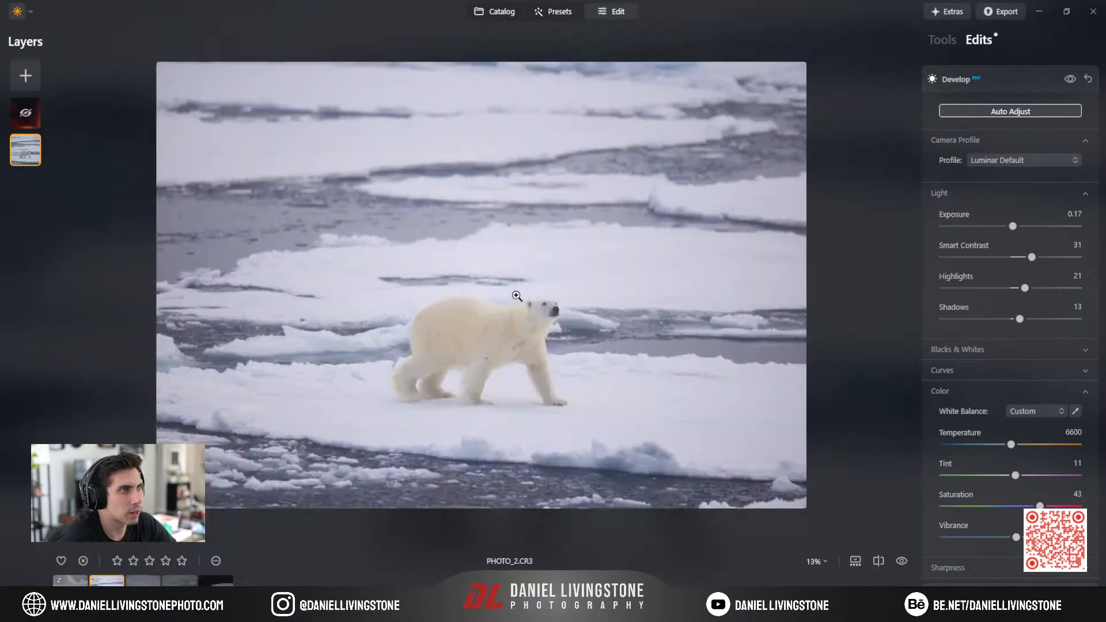
pyautogui.click(1077, 464)
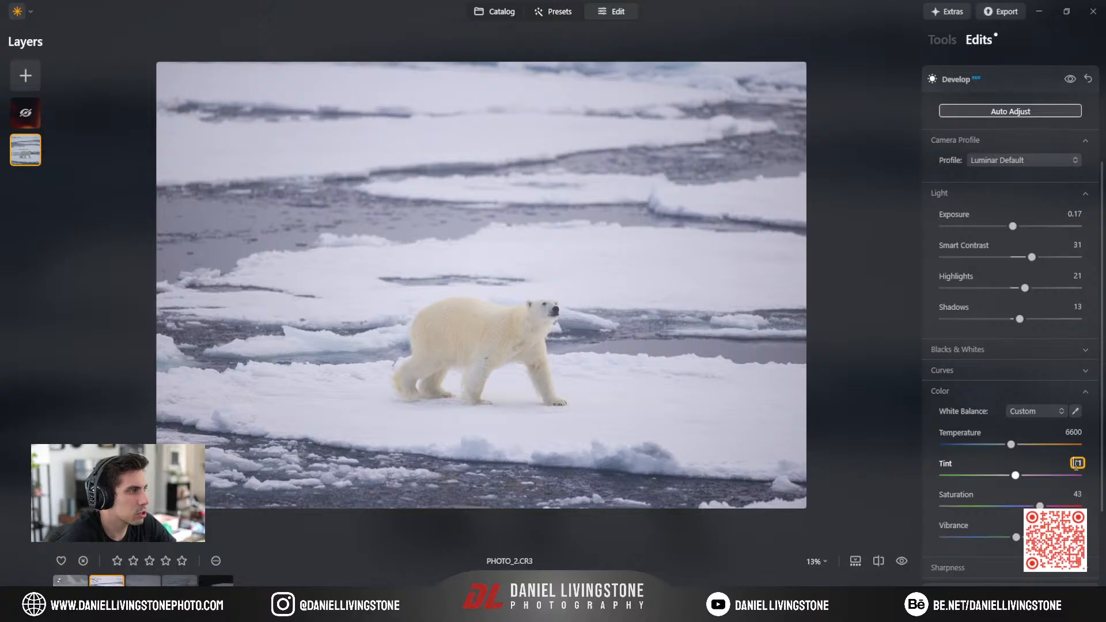
pyautogui.write('5')
pyautogui.press('Return')
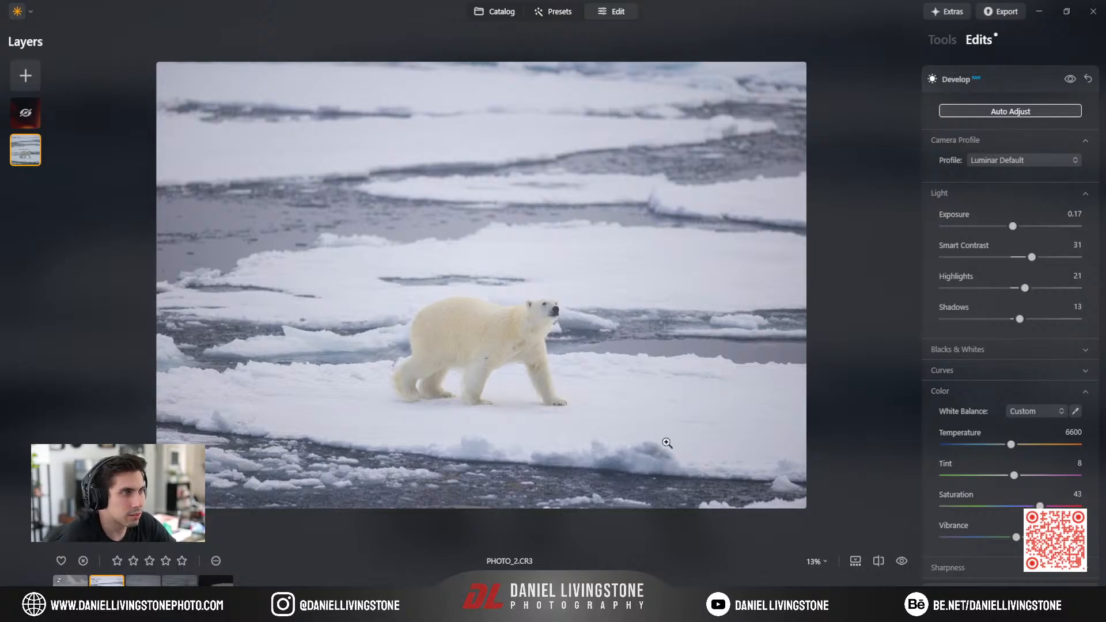
pyautogui.click(523, 338)
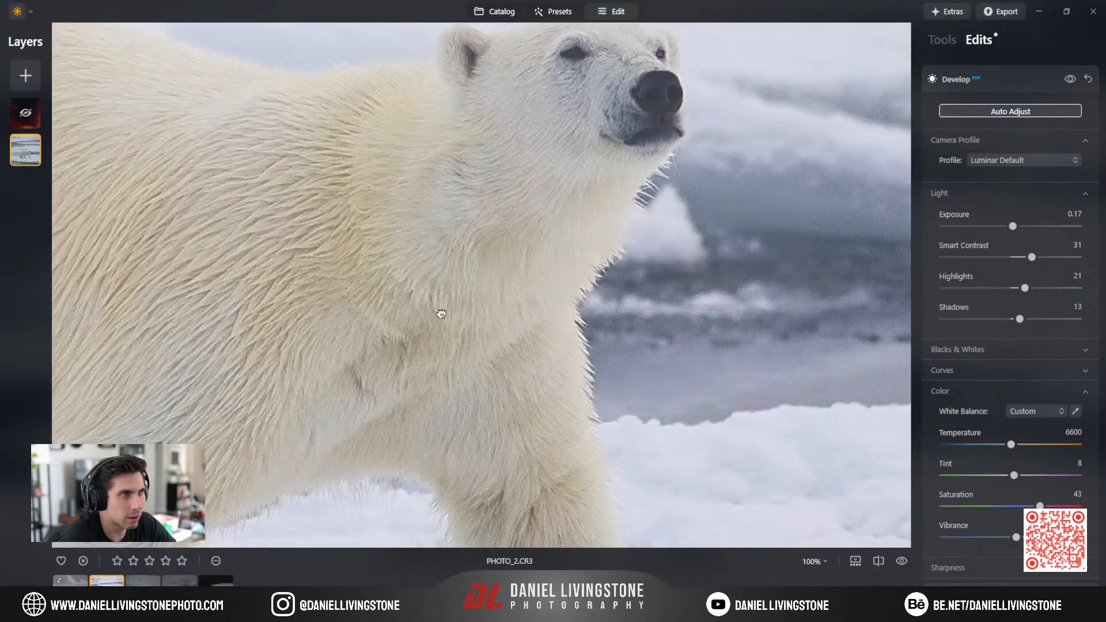
pyautogui.moveTo(786, 284); pyautogui.dragTo(650, 356)
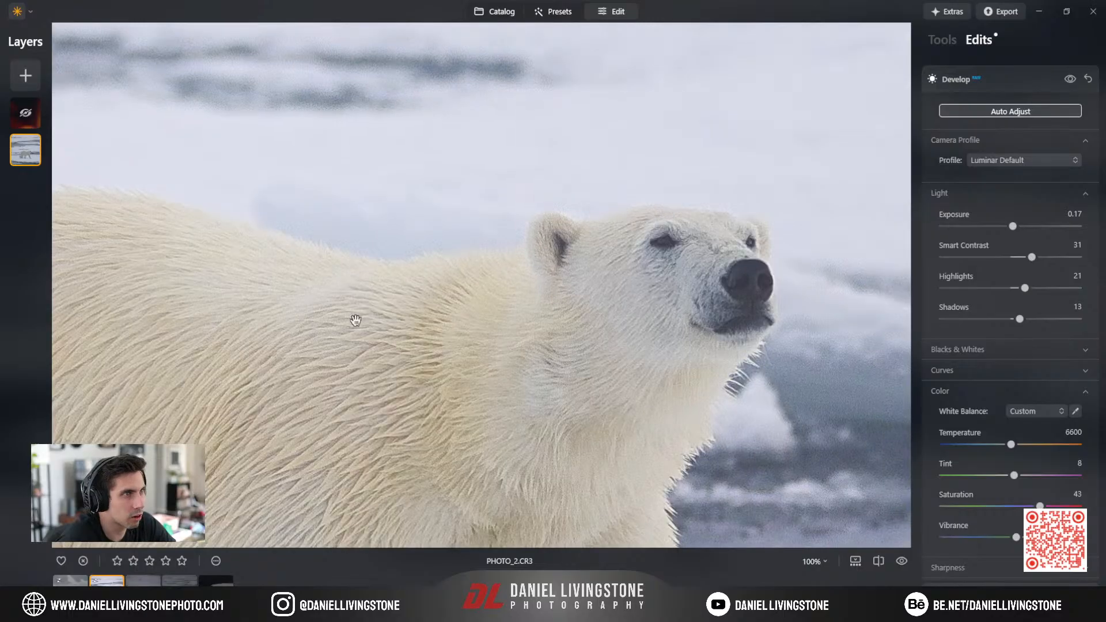
# Compare the whole polar bear photo with and without its Glow adjustment.
pyautogui.moveTo(355, 321); pyautogui.dragTo(457, 254)
pyautogui.click(407, 275)
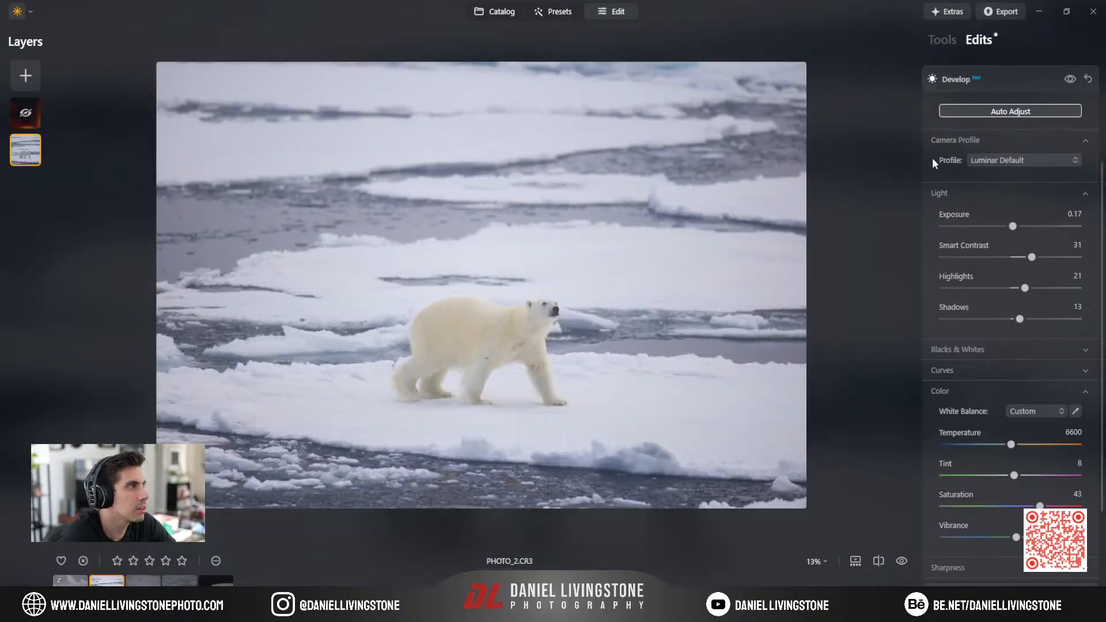
pyautogui.click(989, 85)
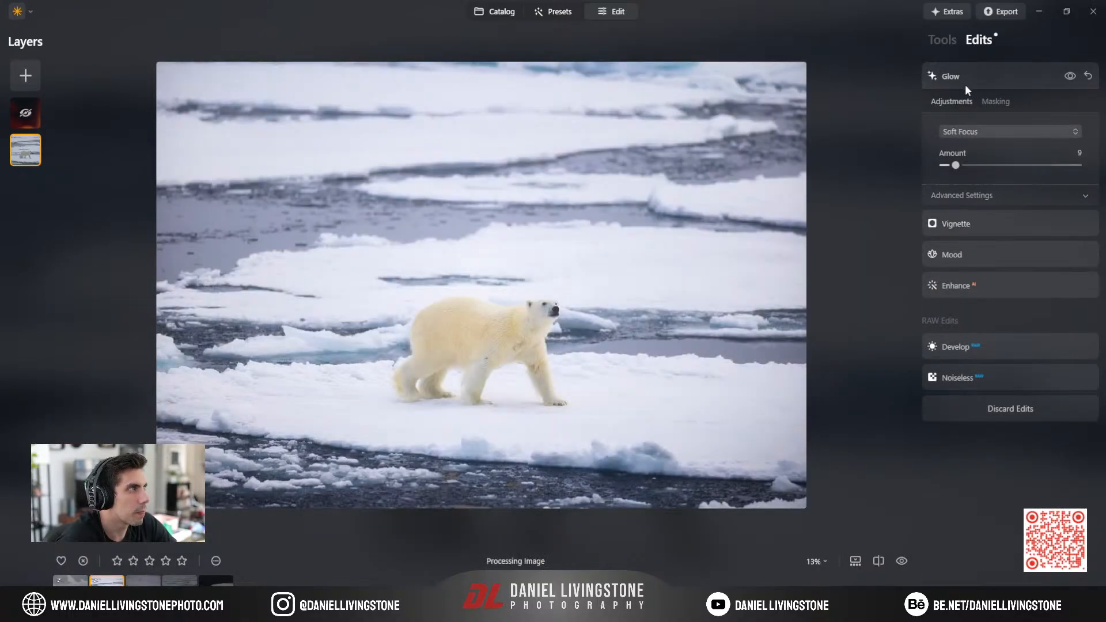
pyautogui.click(1066, 80)
pyautogui.click(1066, 80)
pyautogui.click(1066, 80)
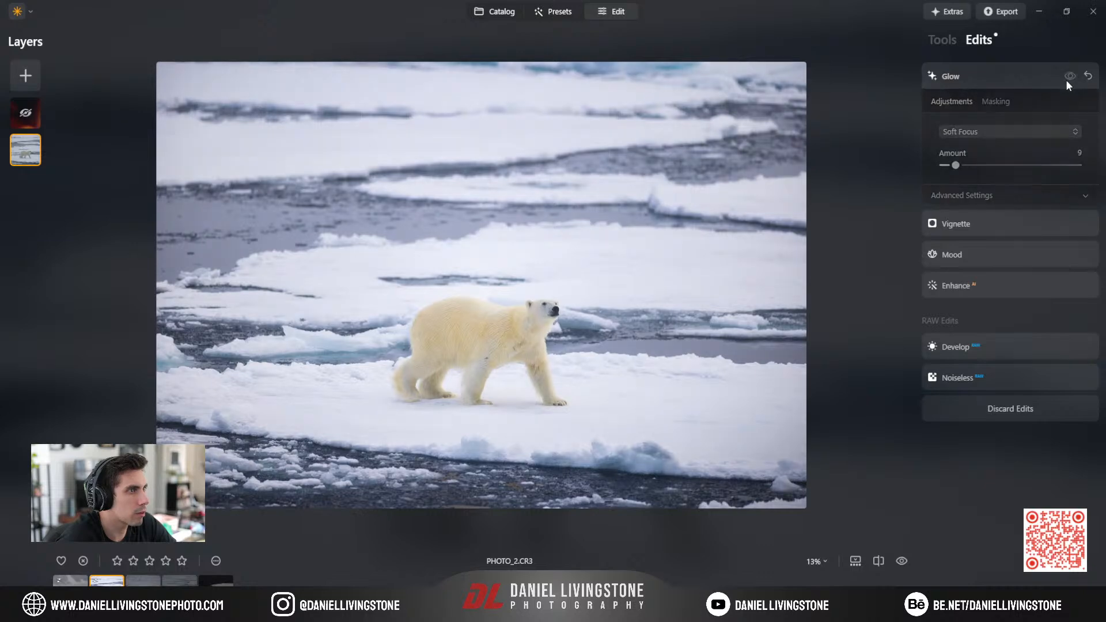
pyautogui.click(1066, 79)
# Add a Matte effect to the polar bear photo with its amount set to 7.
pyautogui.click(945, 38)
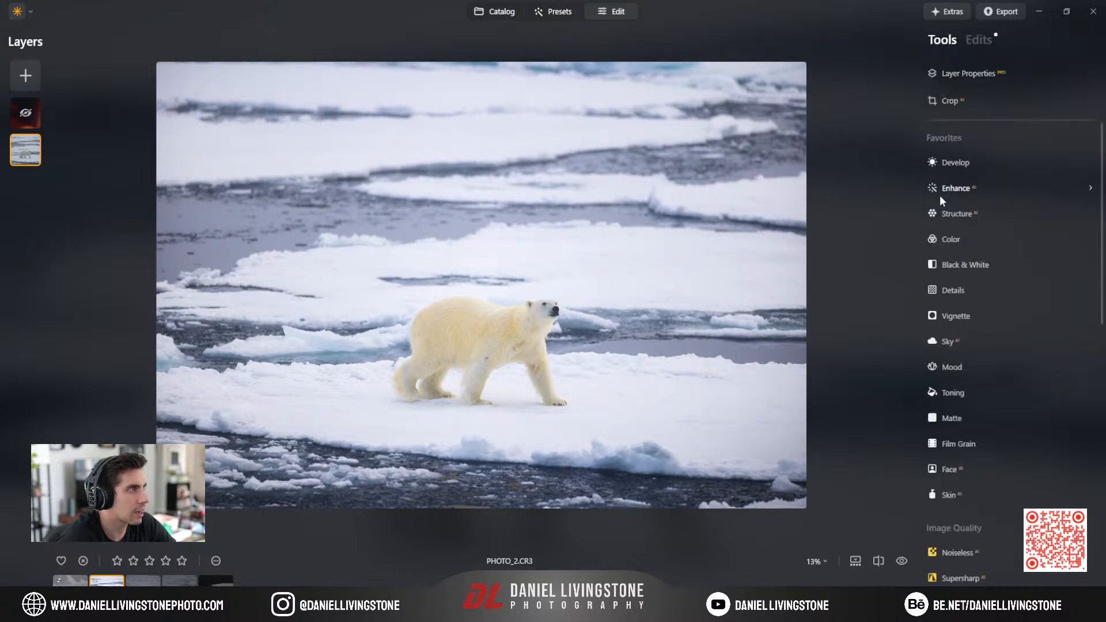
pyautogui.click(959, 421)
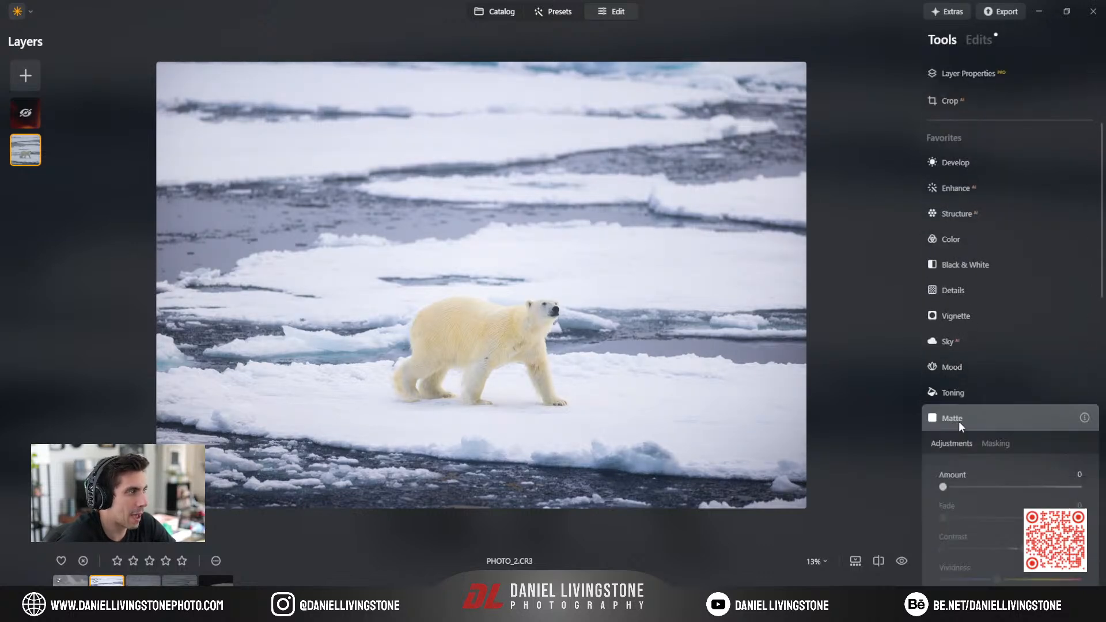
pyautogui.moveTo(948, 462)
pyautogui.mouseDown()
pyautogui.moveTo(1011, 464)
pyautogui.moveTo(983, 465)
pyautogui.moveTo(1014, 494)
pyautogui.moveTo(979, 495)
pyautogui.moveTo(954, 462)
pyautogui.mouseUp()
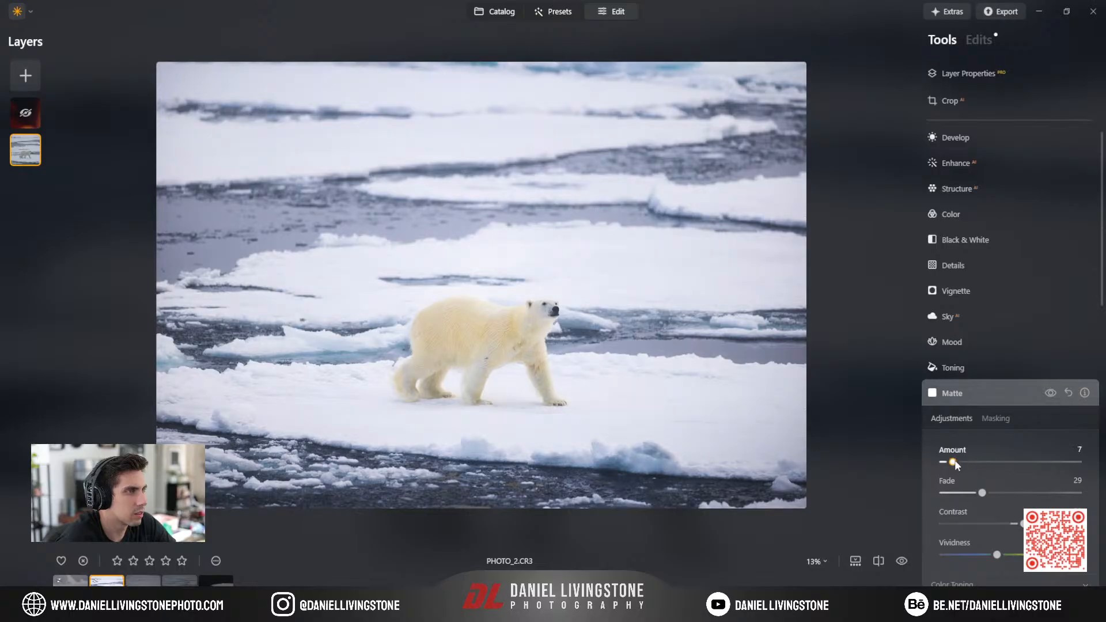
pyautogui.click(999, 402)
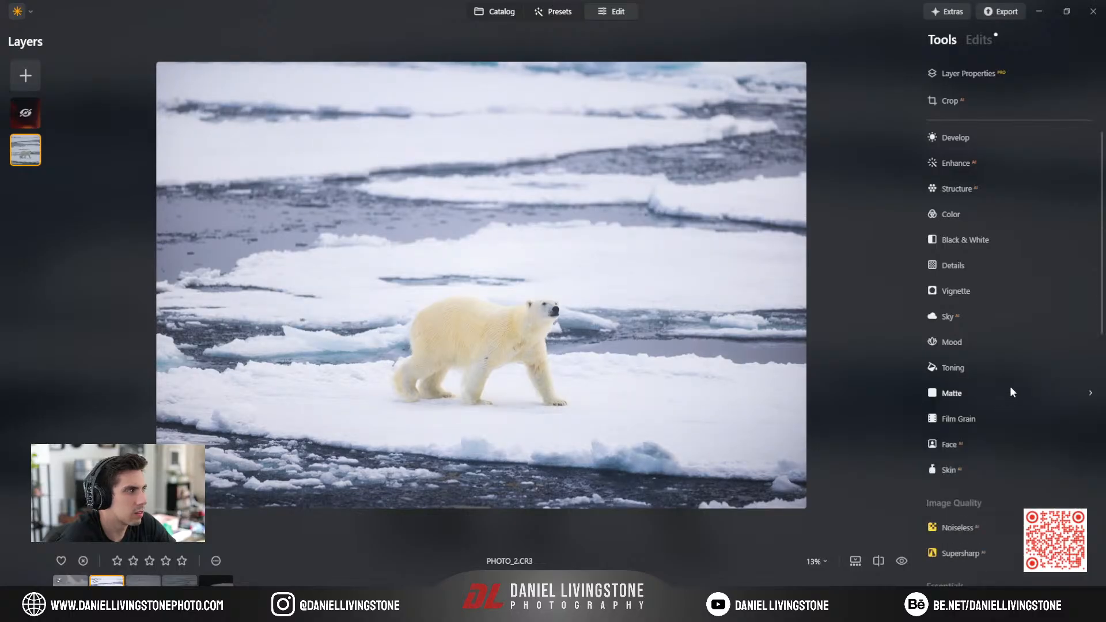
# Tone the polar bear photo's shadows with saturation 30 and hue 255.
pyautogui.scroll(-3, 974, 471)
pyautogui.scroll(-1, 961, 477)
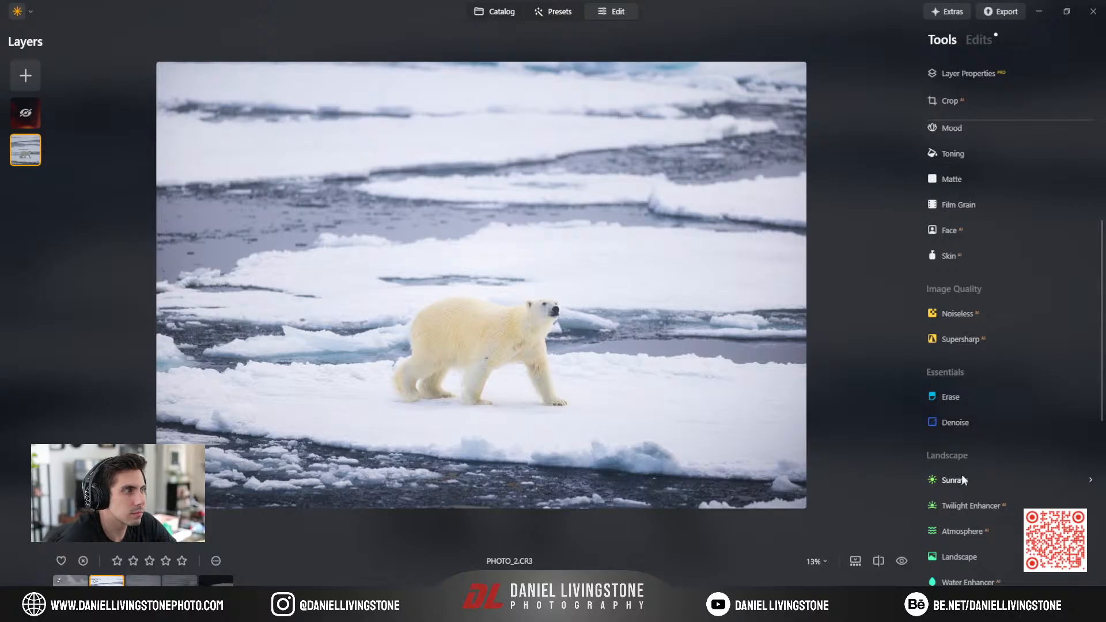
pyautogui.scroll(5, 980, 421)
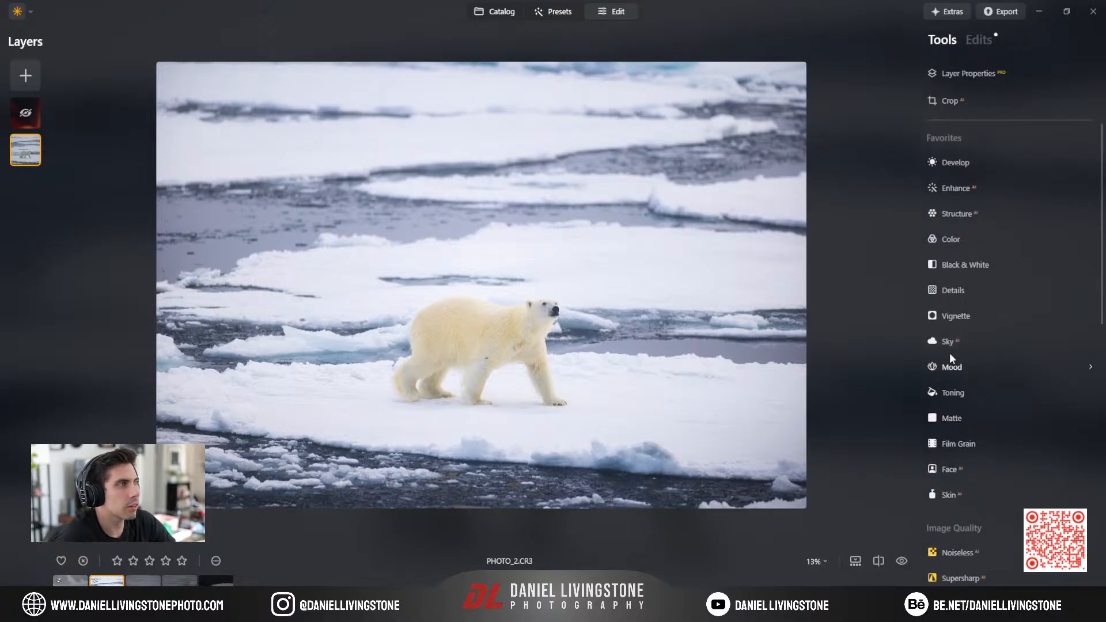
pyautogui.scroll(-8, 956, 369)
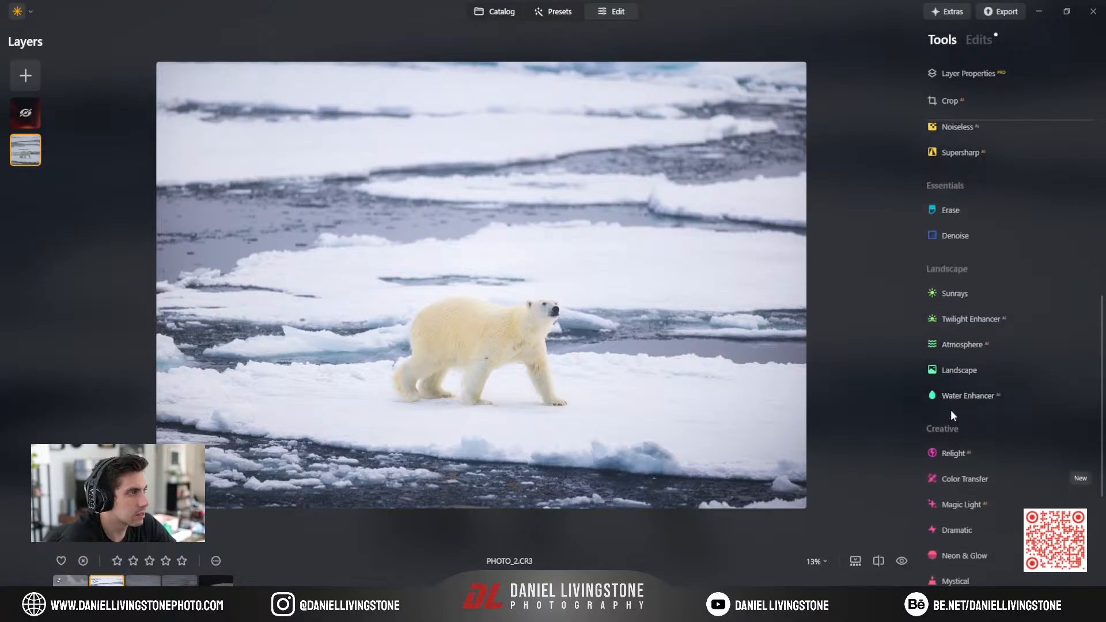
pyautogui.scroll(5, 952, 380)
pyautogui.click(953, 249)
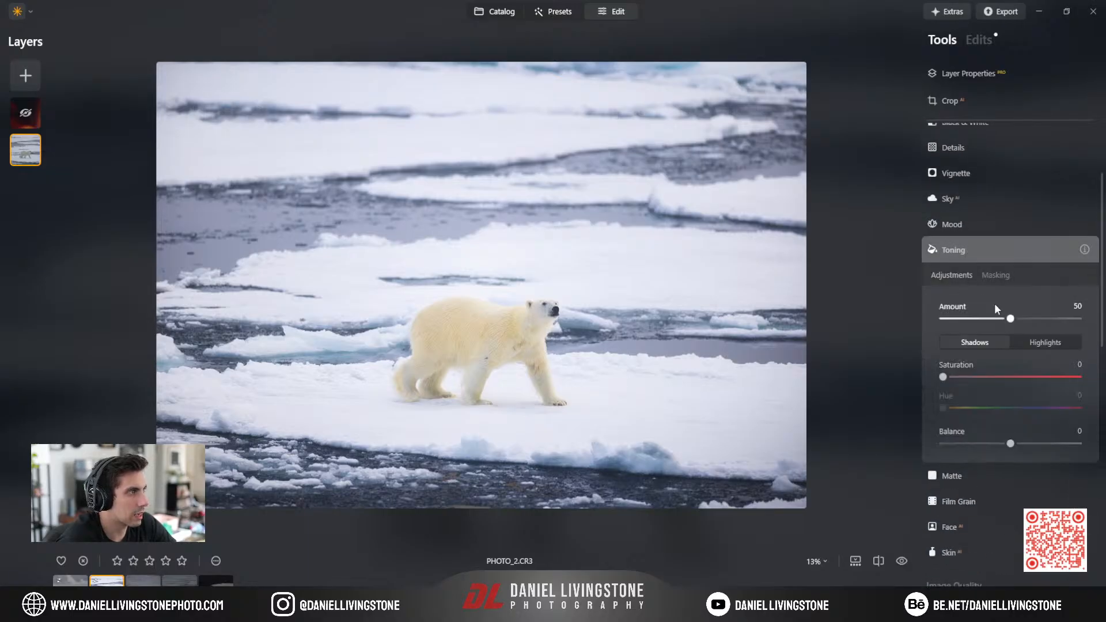
pyautogui.moveTo(944, 378); pyautogui.dragTo(1058, 376)
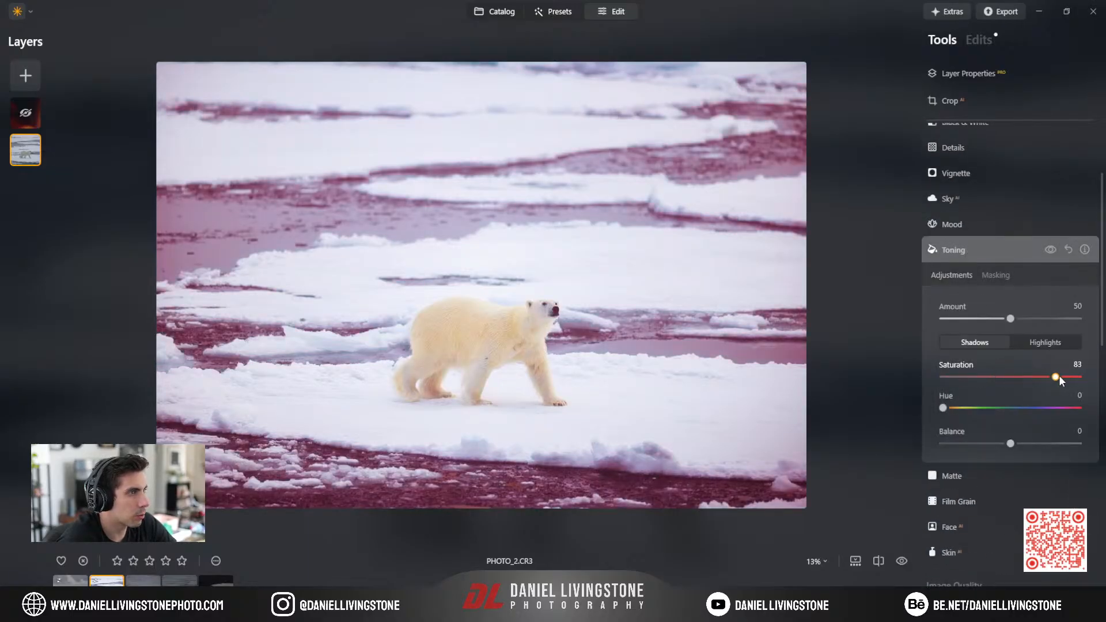
pyautogui.moveTo(945, 409); pyautogui.dragTo(983, 380)
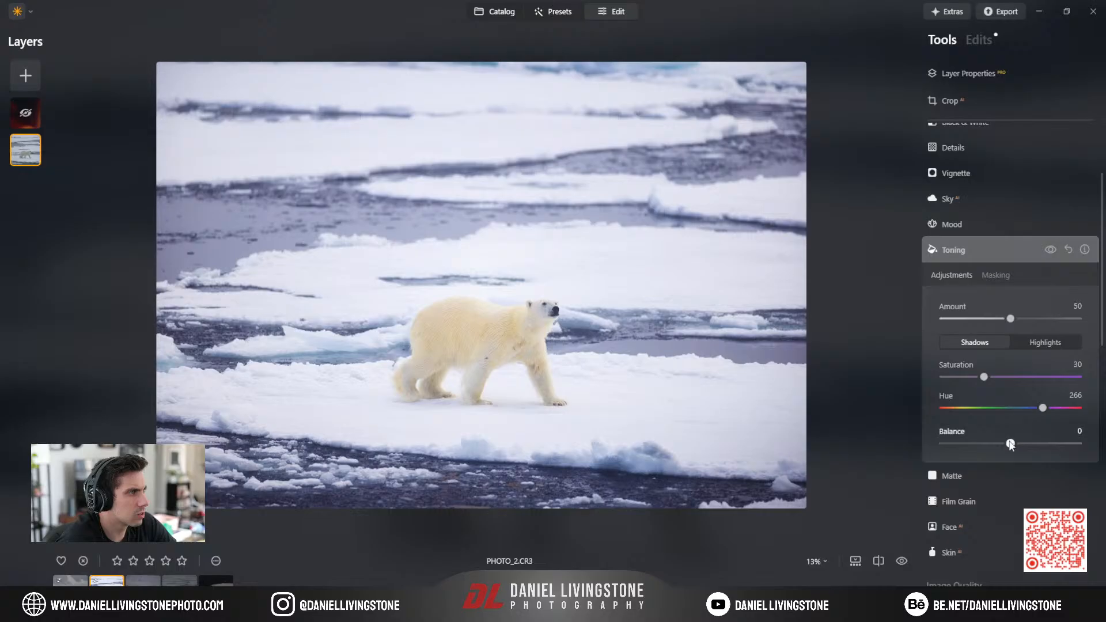
pyautogui.moveTo(1044, 408); pyautogui.dragTo(1042, 409)
# Compare the polar bear photo with and without its Toning effect, and before and after all the edits.
pyautogui.click(1051, 250)
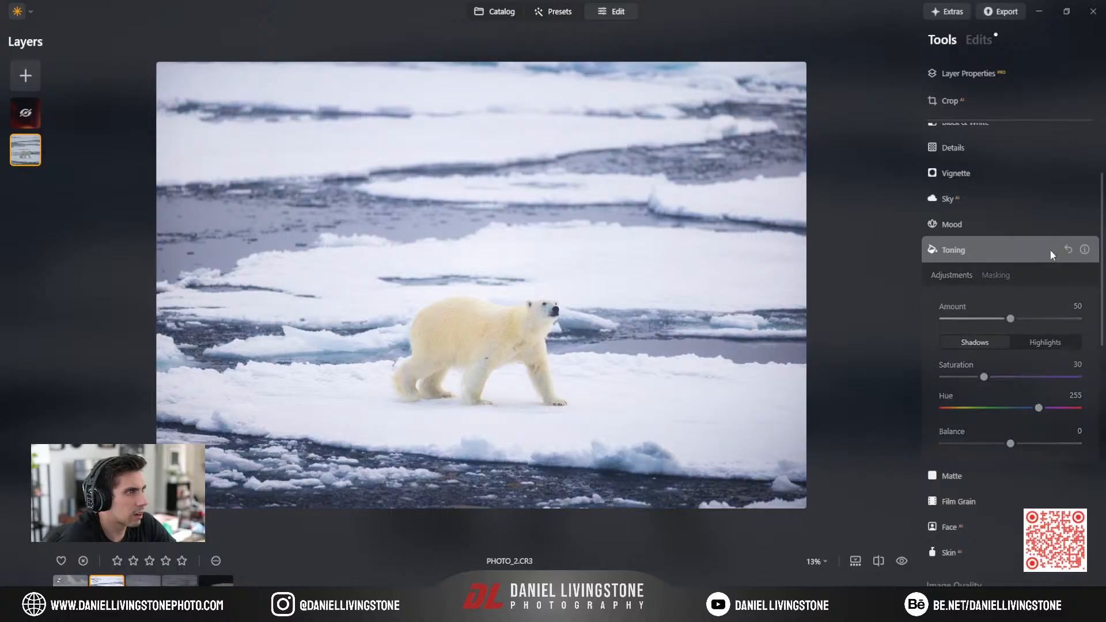
pyautogui.click(1050, 249)
pyautogui.click(1050, 249)
pyautogui.click(1049, 249)
pyautogui.click(1014, 256)
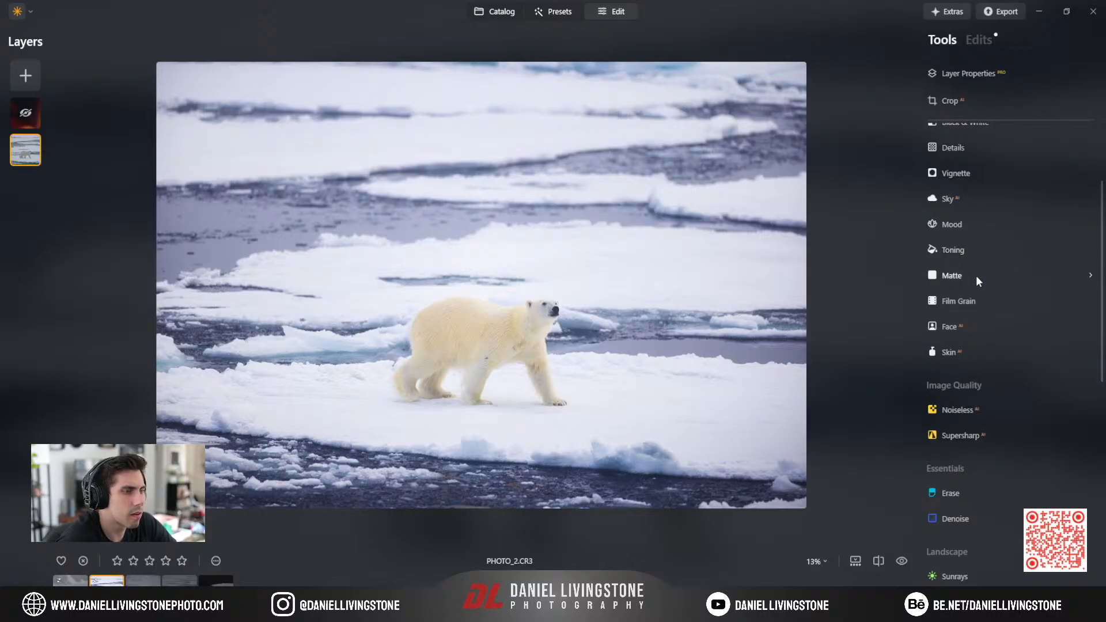
pyautogui.press('\\')
pyautogui.press('\\')
pyautogui.press('\\')
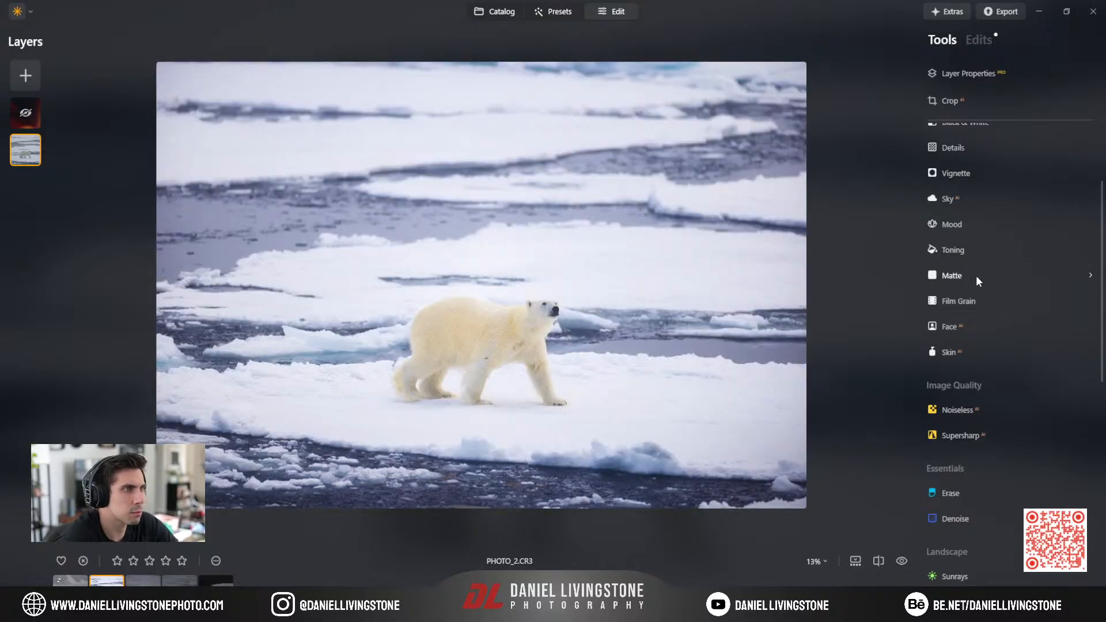
pyautogui.press('\\')
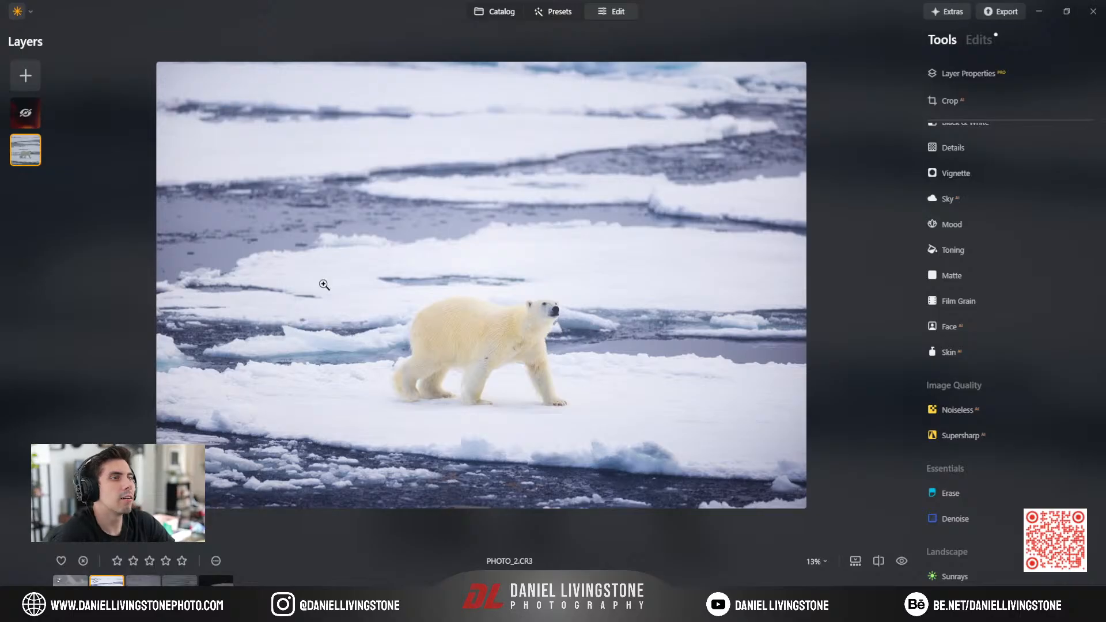
# Crop the polar bear photo to the AI-suggested composition at the original ratio.
pyautogui.click(947, 101)
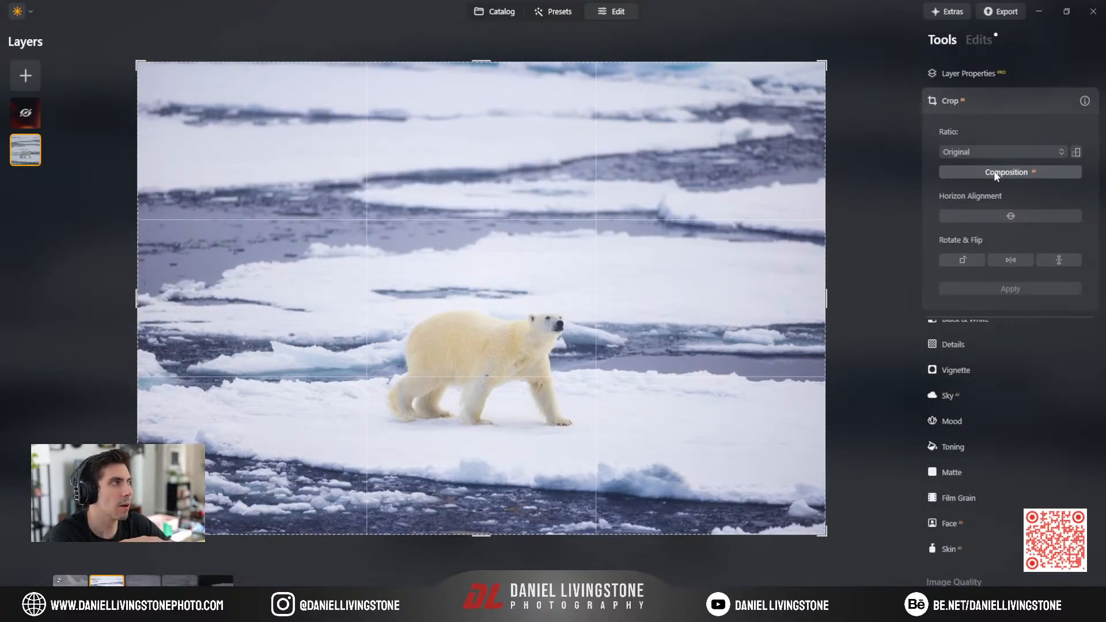
pyautogui.click(995, 173)
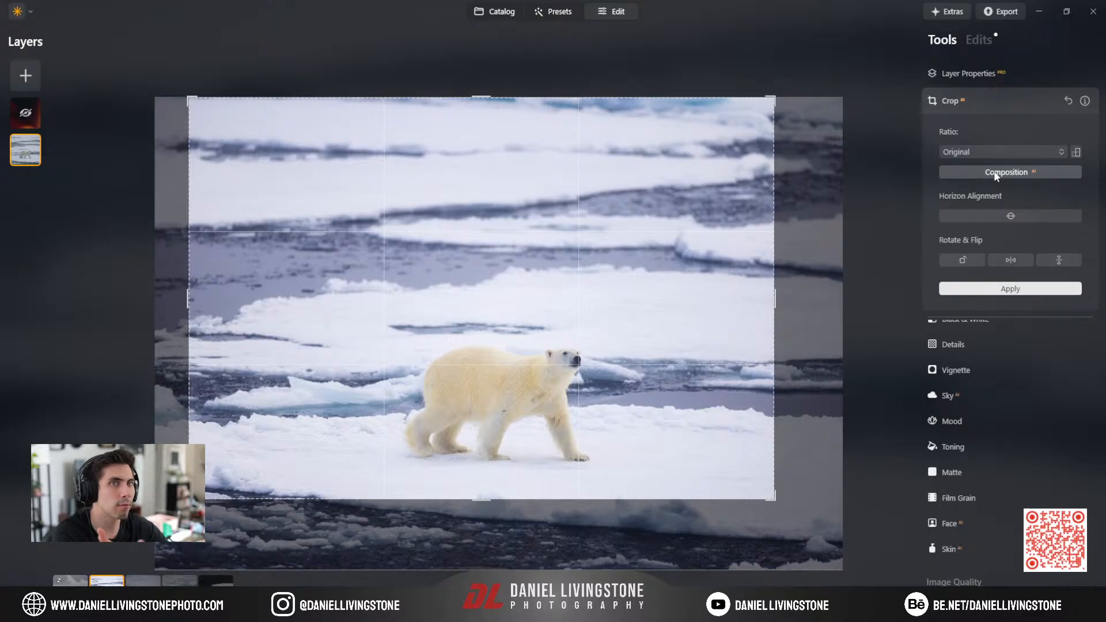
pyautogui.press('Return')
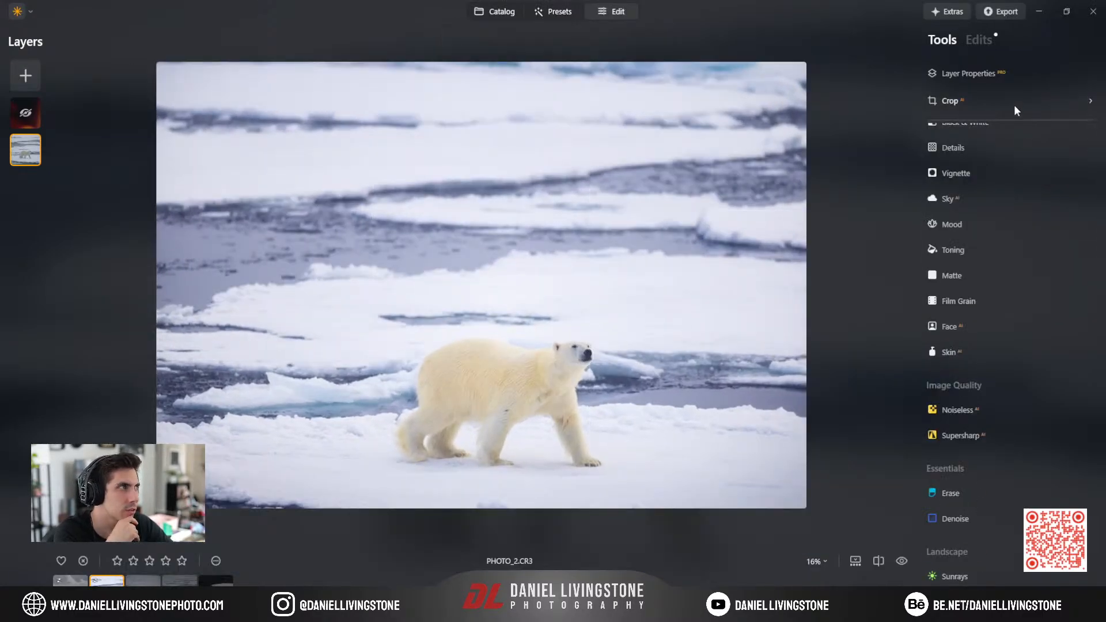
# Recrop the polar bear photo to 16:9, framing its full width down to the lower edge so the water below the bear is included.
pyautogui.click(956, 100)
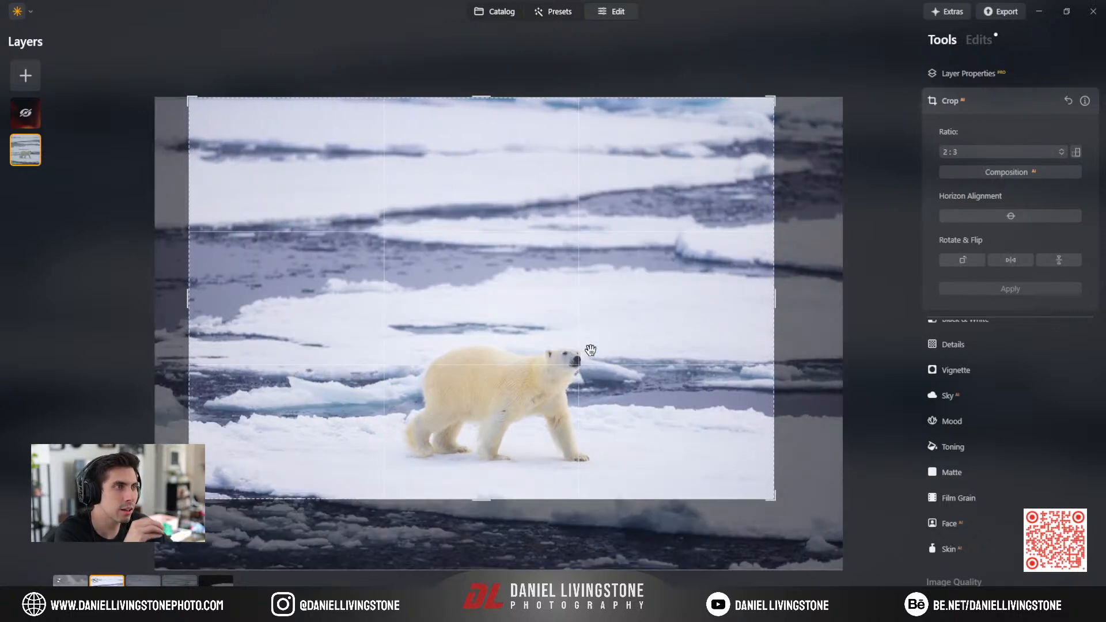
pyautogui.moveTo(694, 394); pyautogui.dragTo(627, 318)
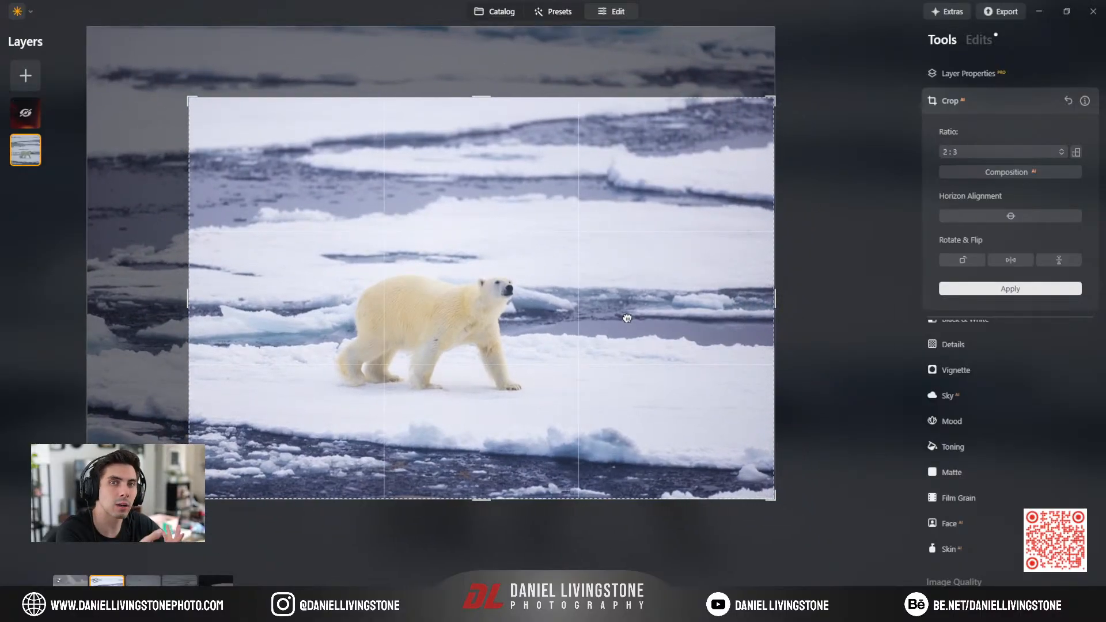
pyautogui.moveTo(627, 318); pyautogui.dragTo(670, 303)
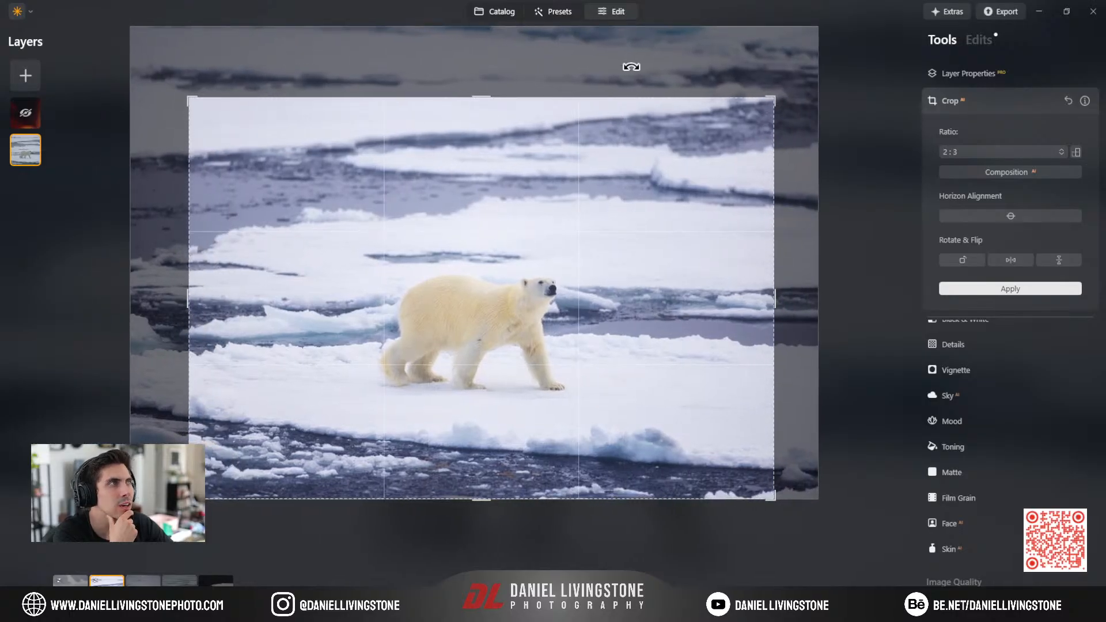
pyautogui.click(982, 287)
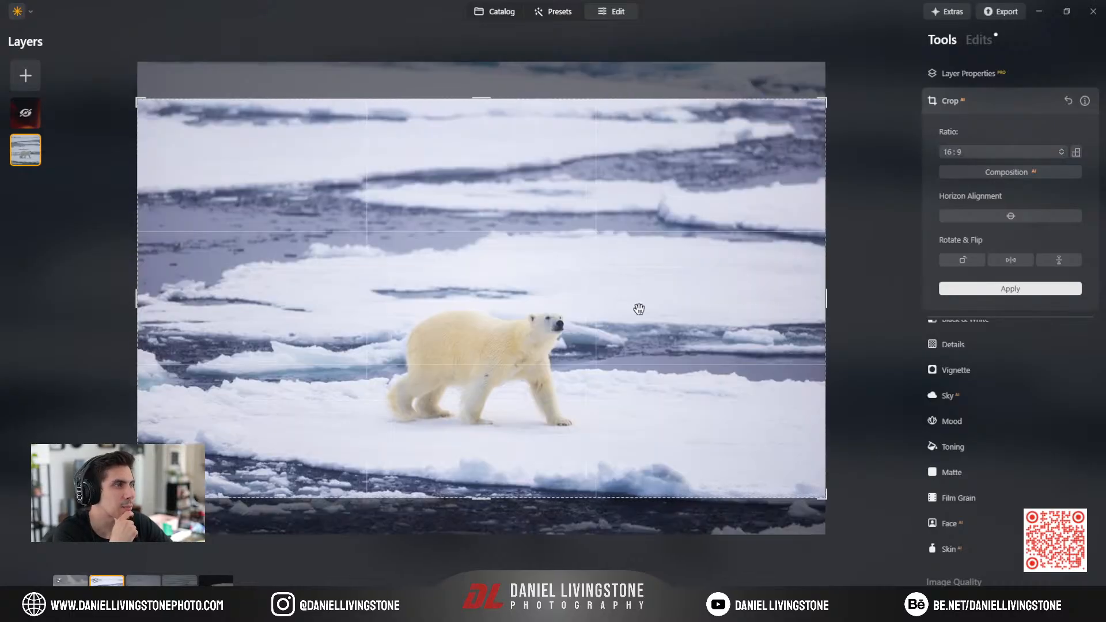
pyautogui.moveTo(613, 308); pyautogui.dragTo(653, 257)
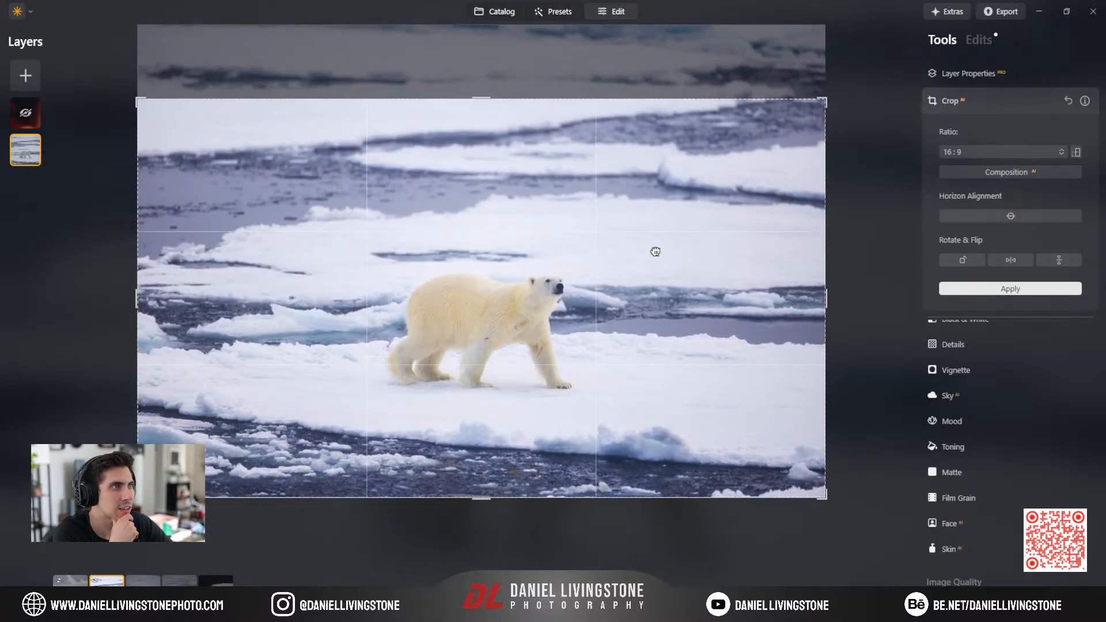
pyautogui.press('Return')
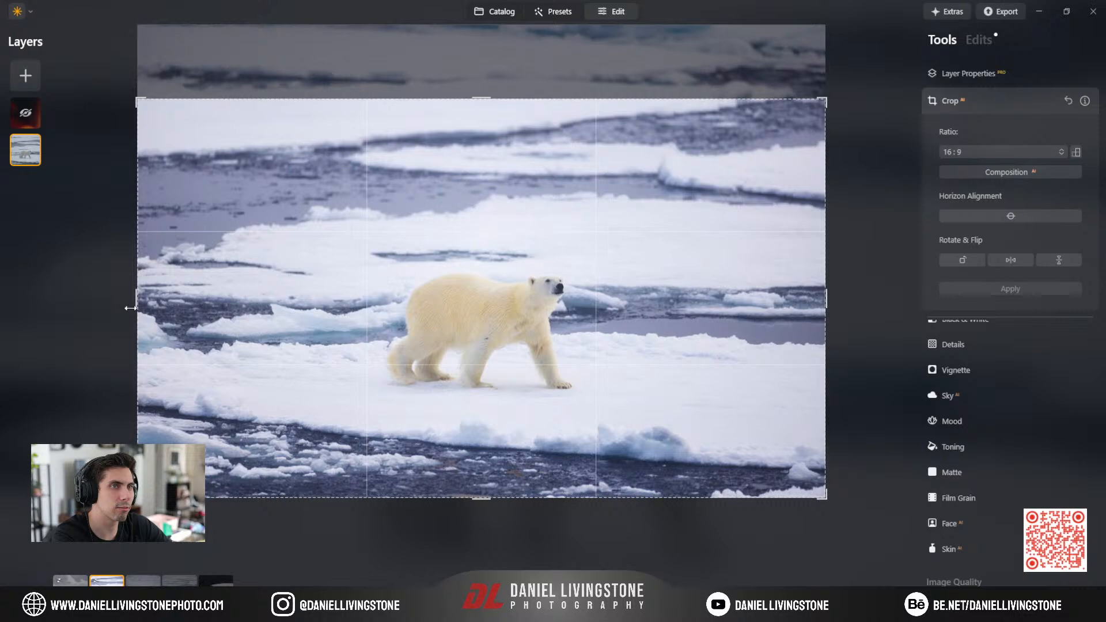
# Shrink the 16:9 crop slightly from its left side, keep the bear near the centre, and apply it.
pyautogui.moveTo(130, 308); pyautogui.dragTo(160, 307)
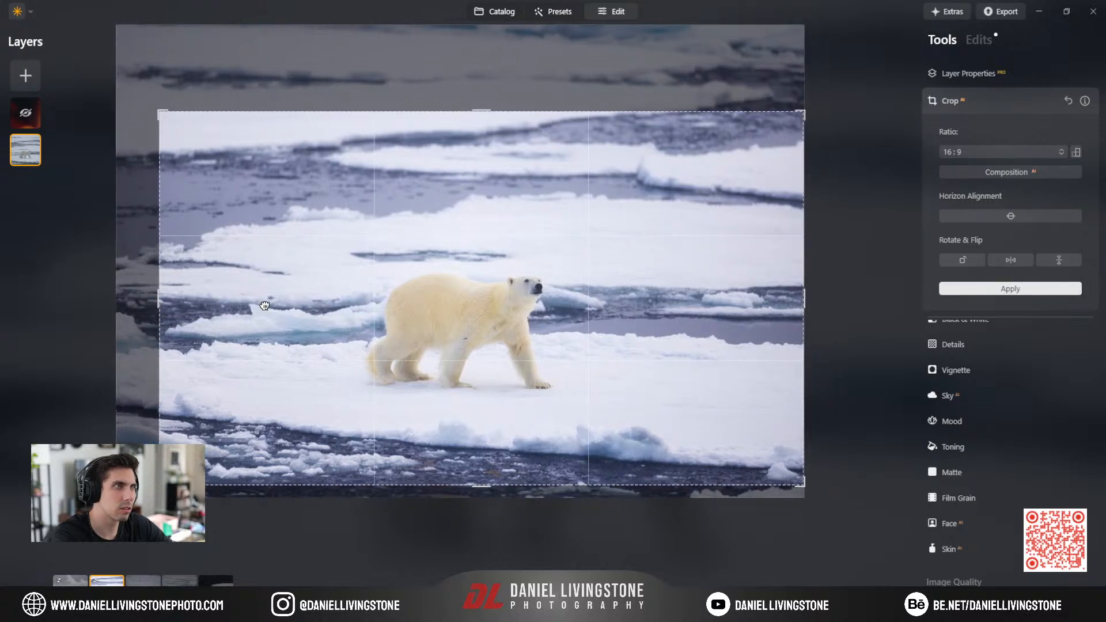
pyautogui.moveTo(261, 306); pyautogui.dragTo(260, 305)
pyautogui.press('Return')
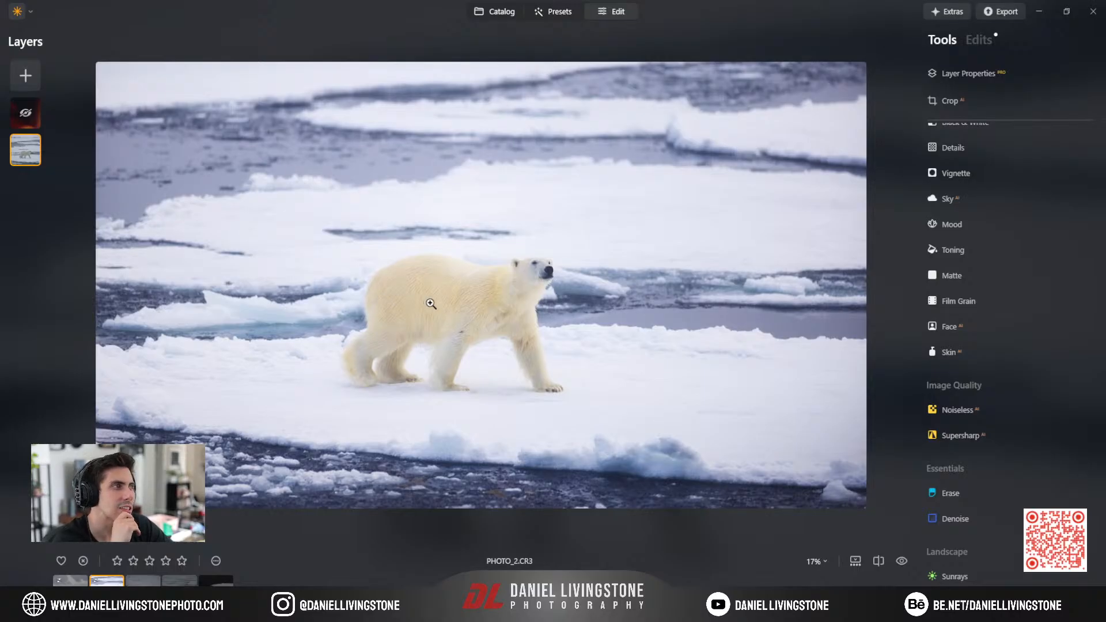
# Tighten the 16:9 crop closely around the polar bear, keeping a strip of water below the ice floe.
pyautogui.press('c')
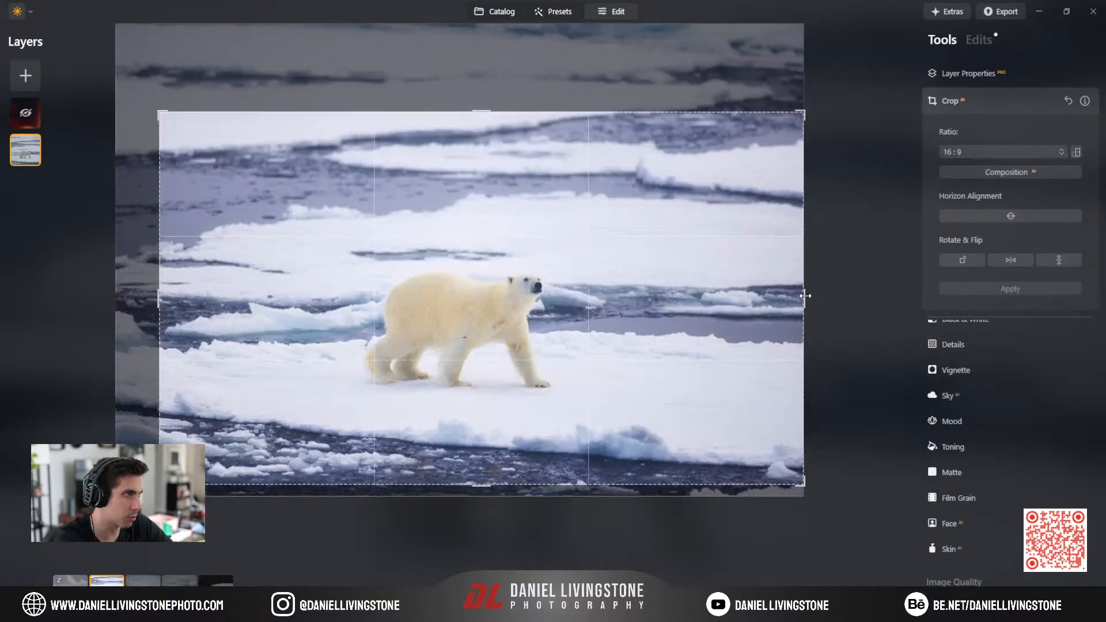
pyautogui.moveTo(805, 296); pyautogui.dragTo(720, 305)
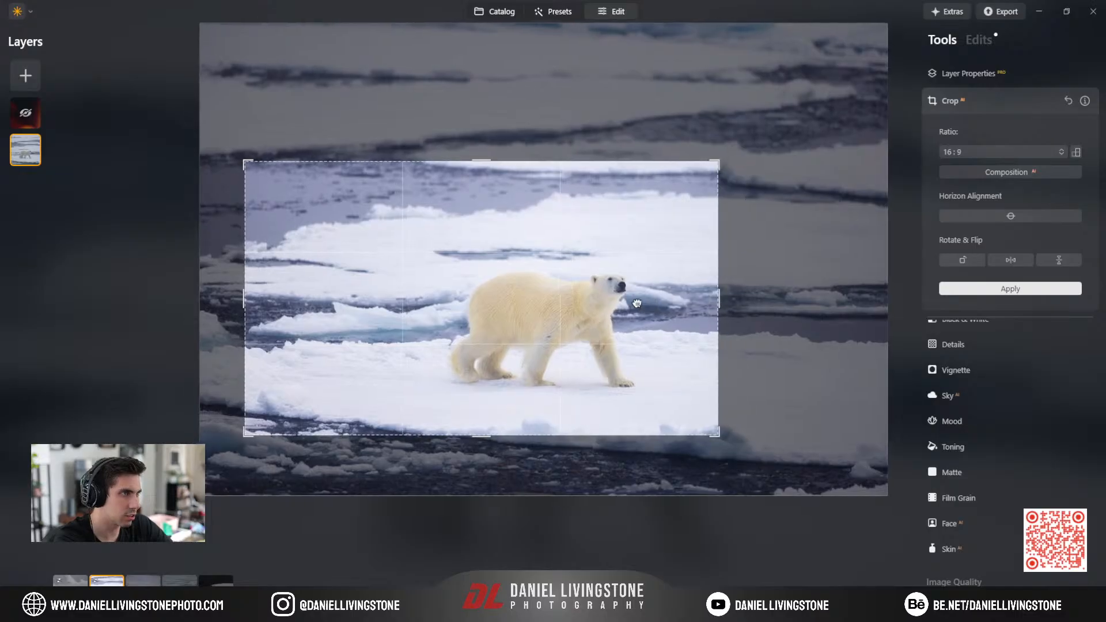
pyautogui.moveTo(646, 308); pyautogui.dragTo(576, 279)
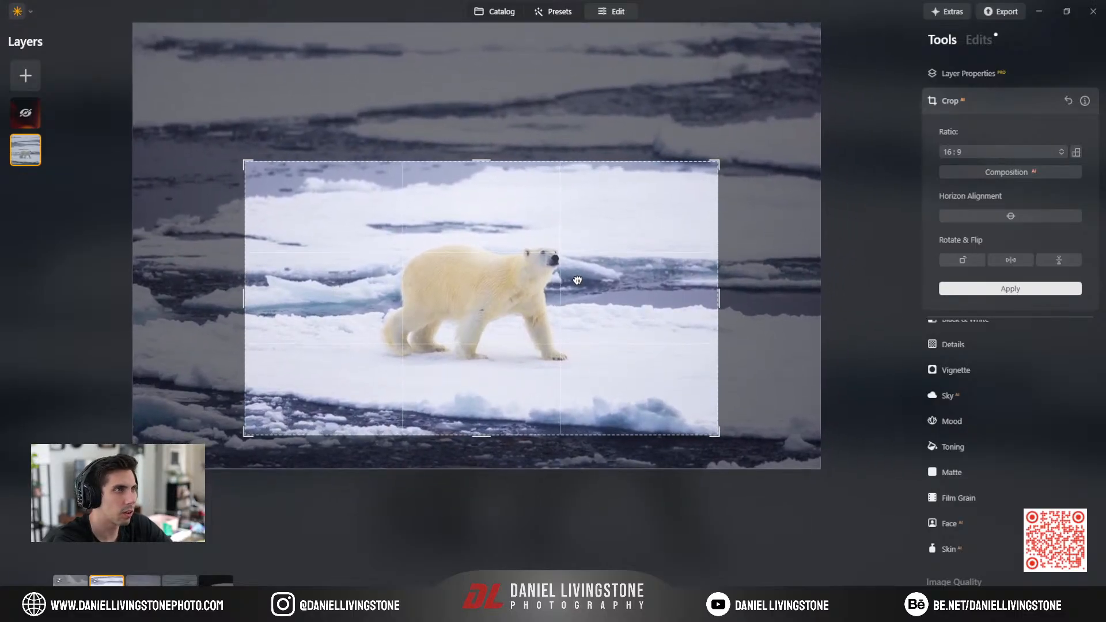
pyautogui.press('Return')
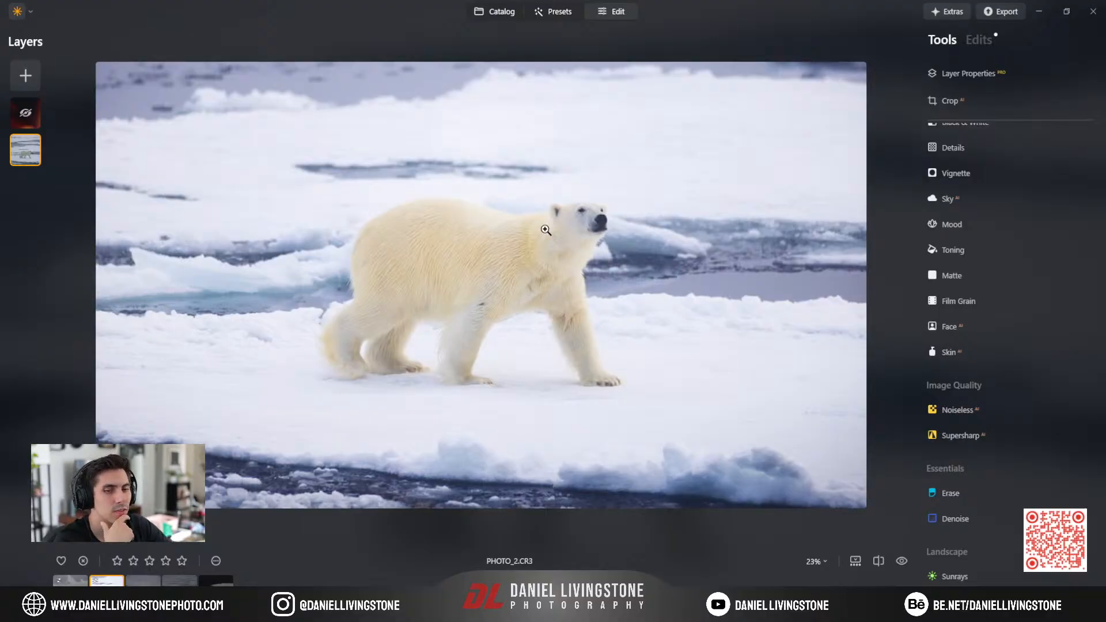
# Check the sharpness of the bear's head and fur at 100% zoom in the cropped photo.
pyautogui.click(604, 217)
pyautogui.moveTo(542, 230); pyautogui.dragTo(614, 257)
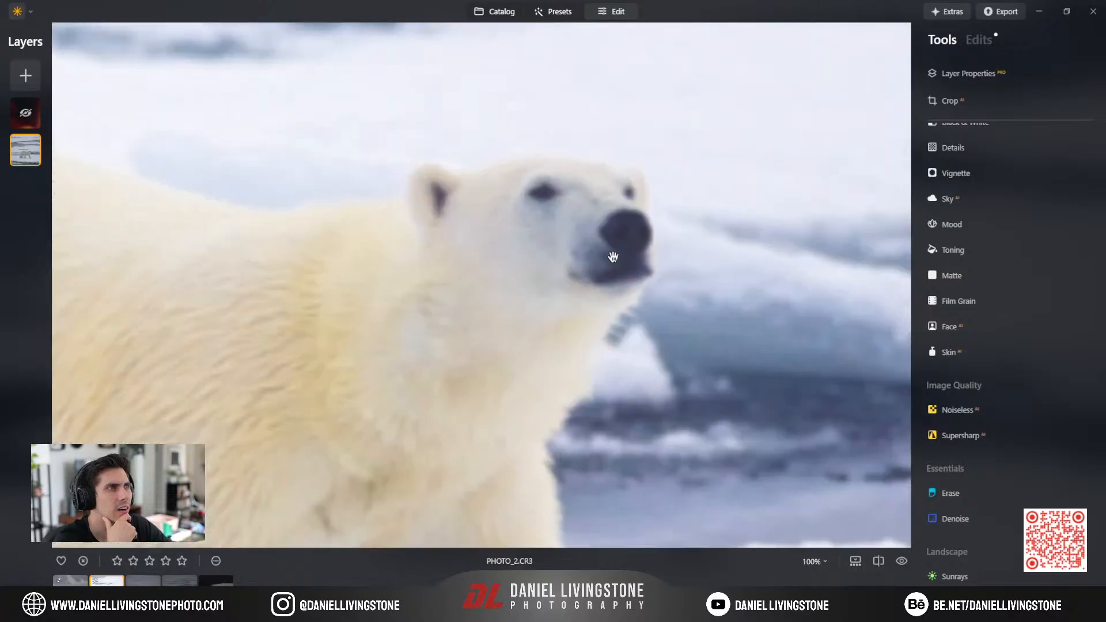
pyautogui.click(683, 228)
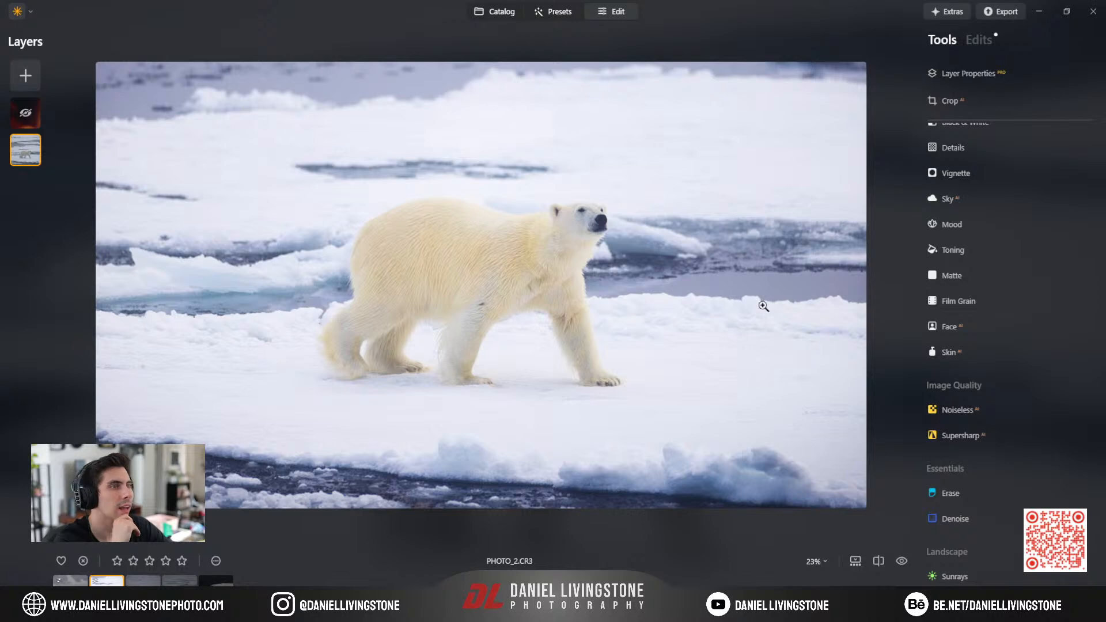
# Compare the polar bear photo with and without its Mood adjustment, using the list of existing edits.
pyautogui.scroll(-5, 942, 360)
pyautogui.scroll(-7, 939, 367)
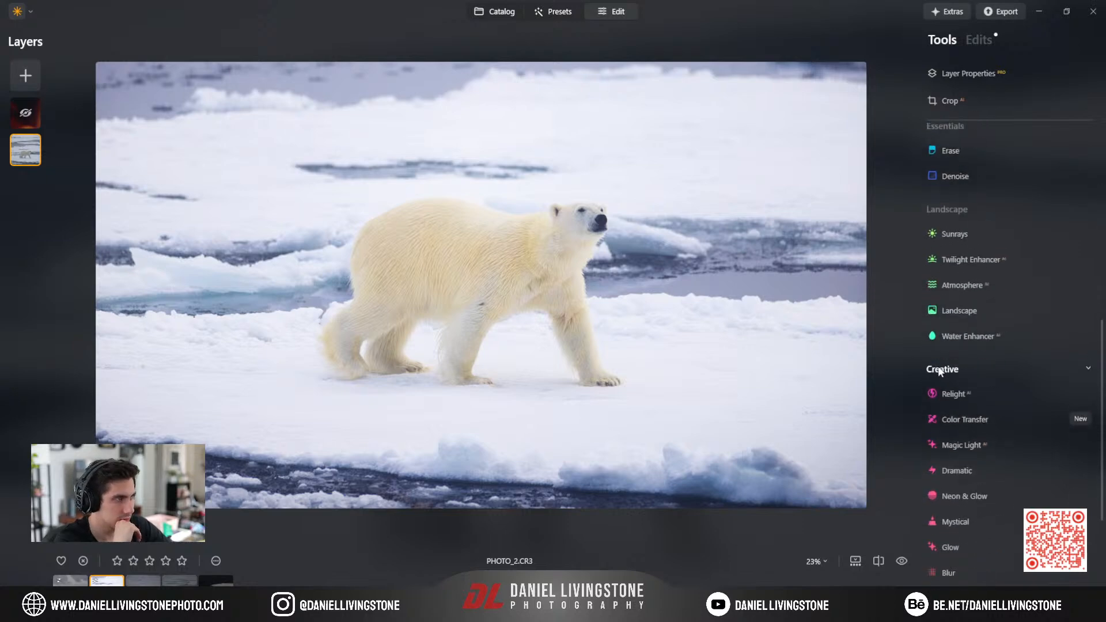
pyautogui.scroll(6, 951, 259)
pyautogui.click(973, 39)
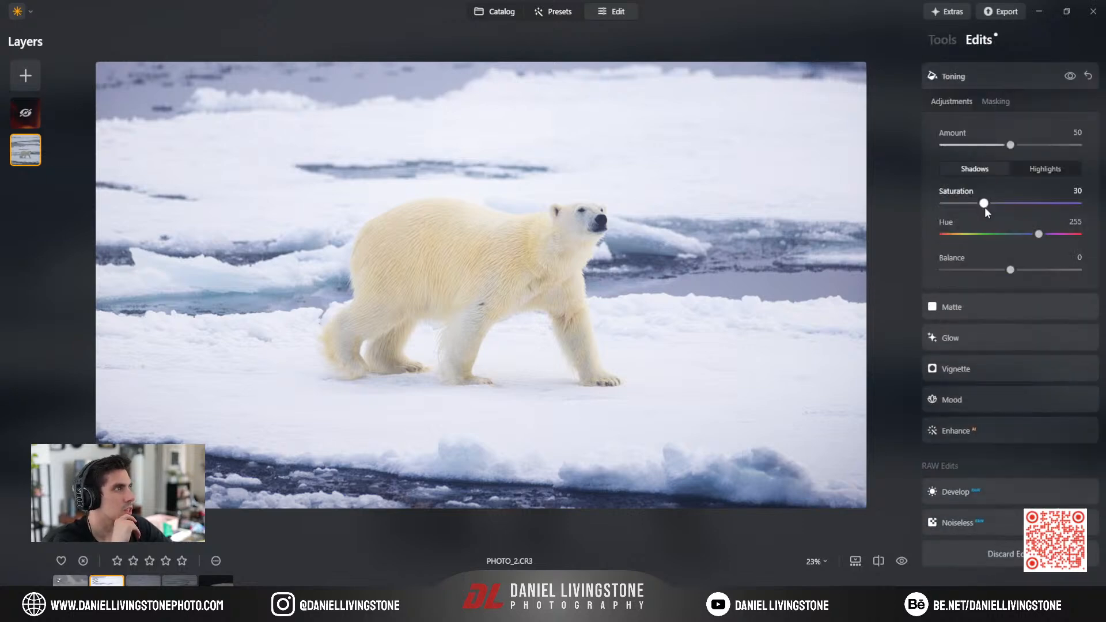
pyautogui.click(1005, 397)
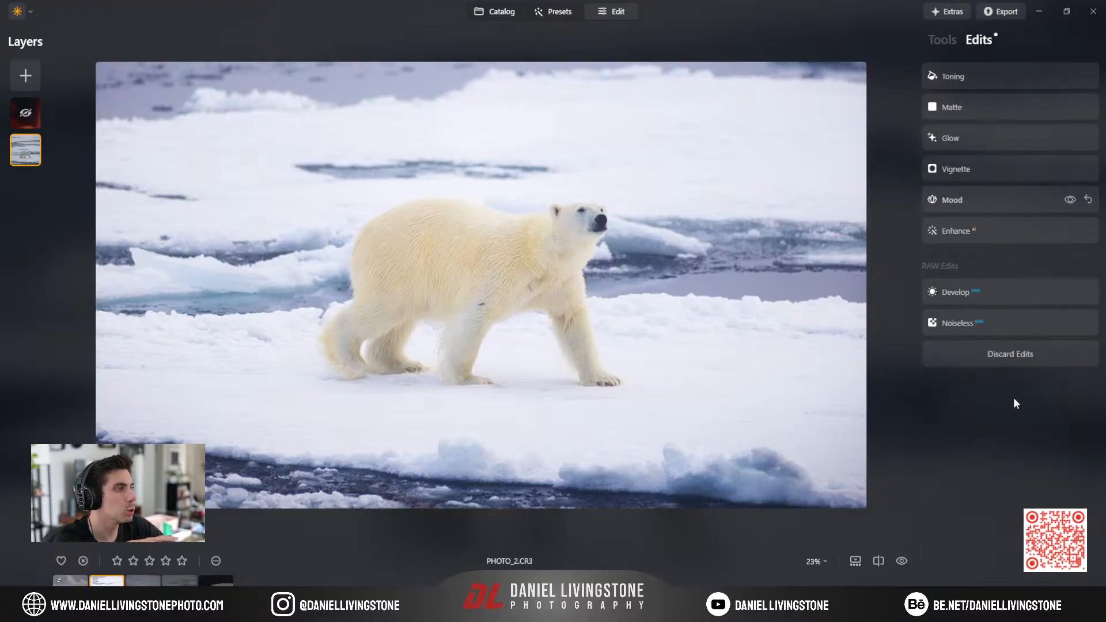
pyautogui.click(1071, 202)
pyautogui.click(1071, 202)
pyautogui.click(1071, 201)
pyautogui.click(1071, 202)
pyautogui.click(1071, 202)
pyautogui.click(1071, 202)
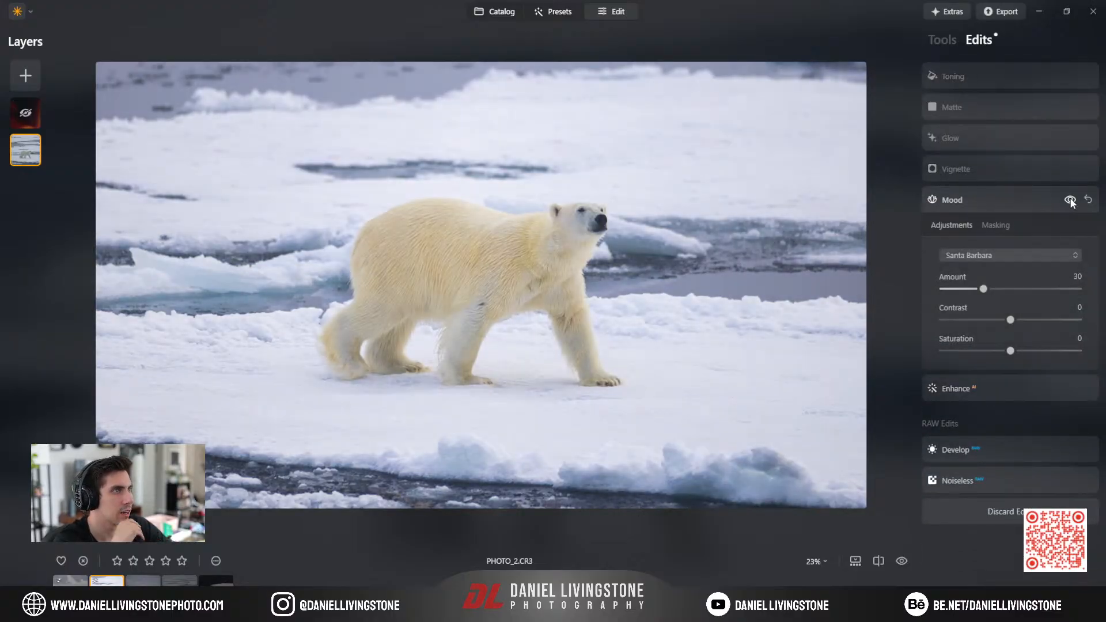
pyautogui.click(1071, 202)
pyautogui.click(1071, 202)
pyautogui.click(951, 76)
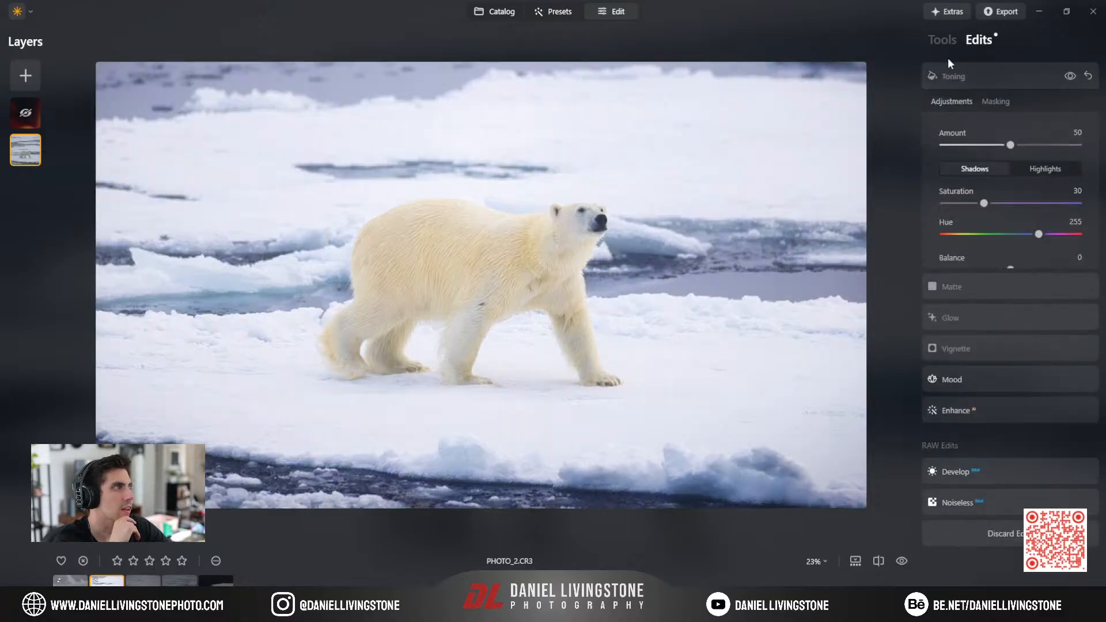
# Compare the edited polar bear photo with its original in the before/after split view.
pyautogui.click(932, 44)
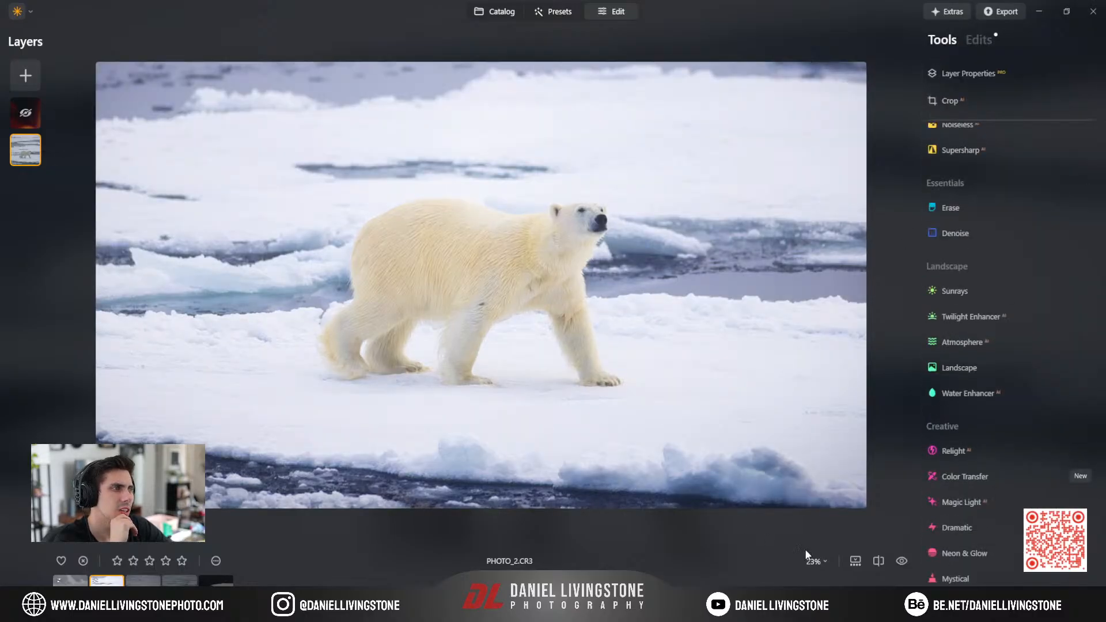
pyautogui.press('\\')
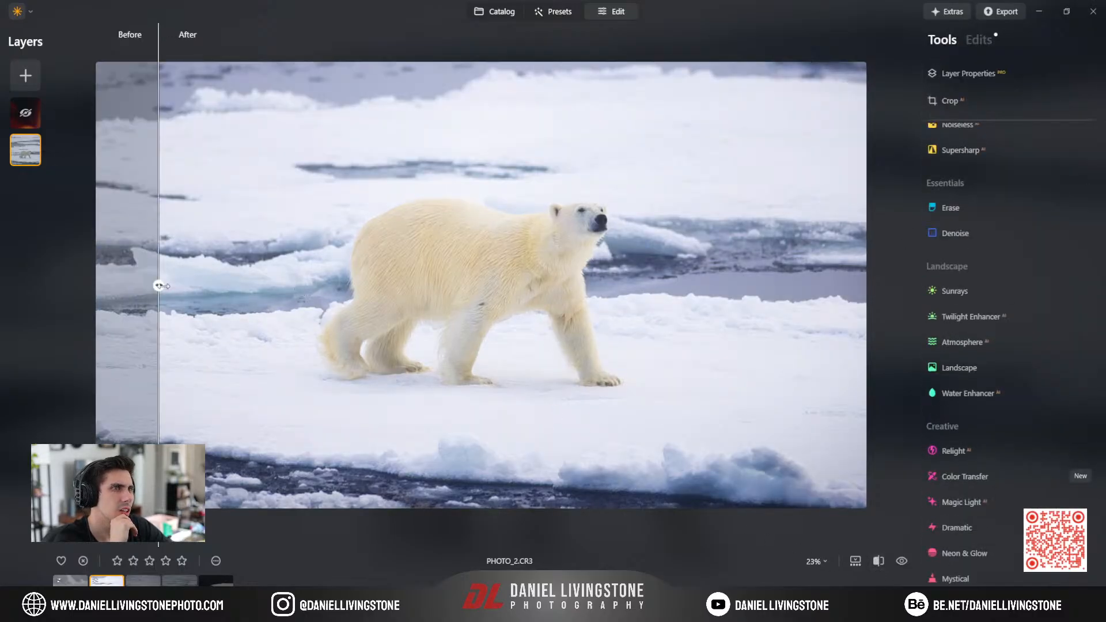
pyautogui.moveTo(161, 286); pyautogui.dragTo(23, 101)
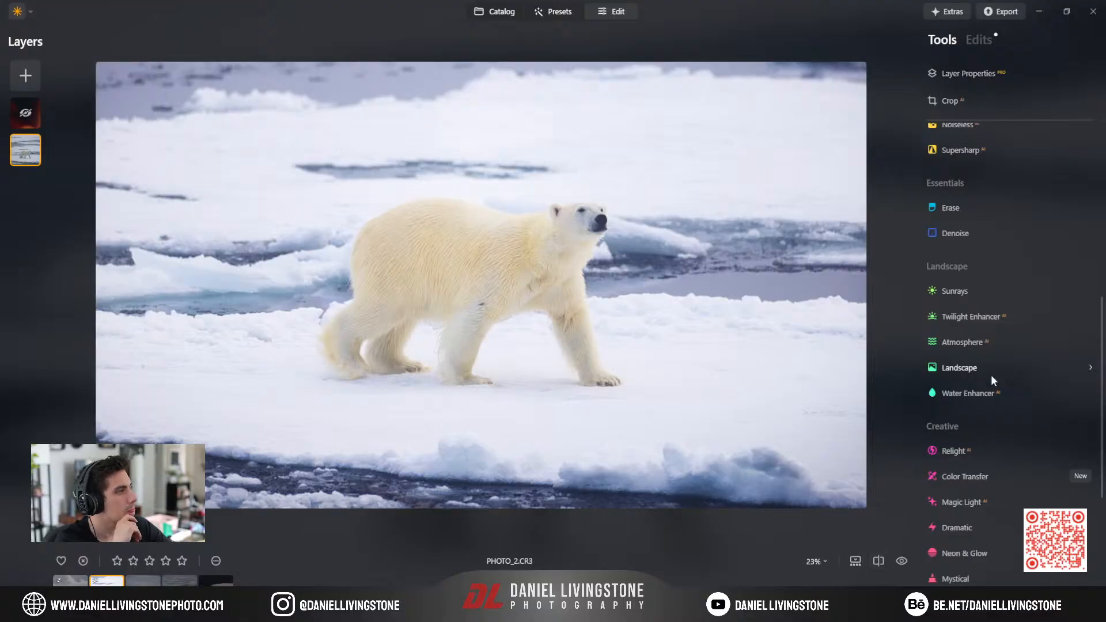
pyautogui.scroll(-5, 991, 375)
pyautogui.scroll(10, 1008, 482)
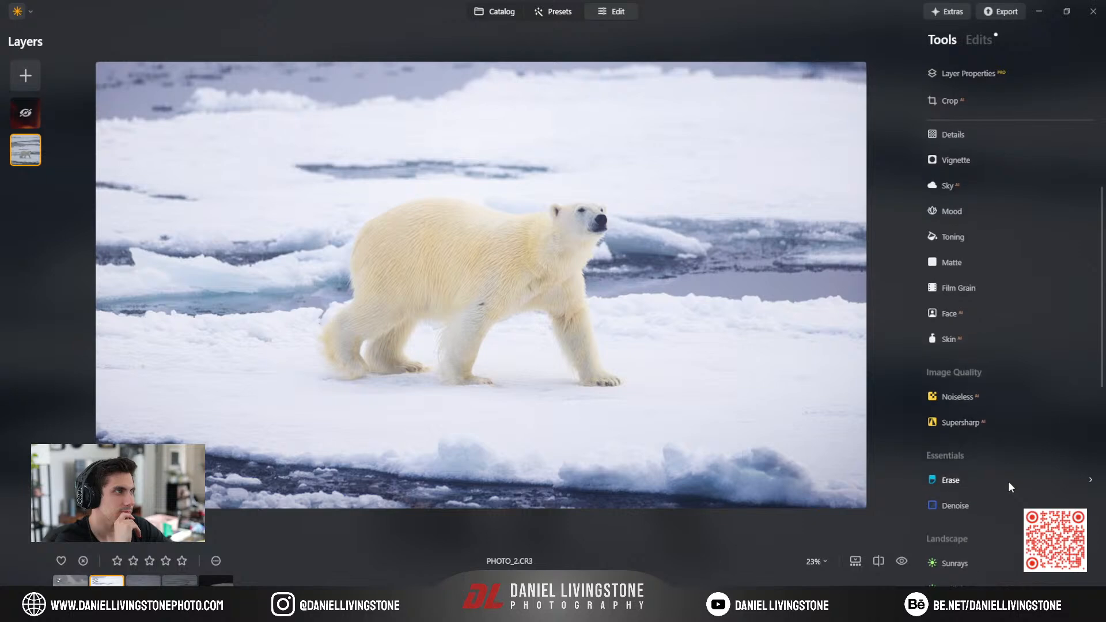
pyautogui.scroll(3, 957, 392)
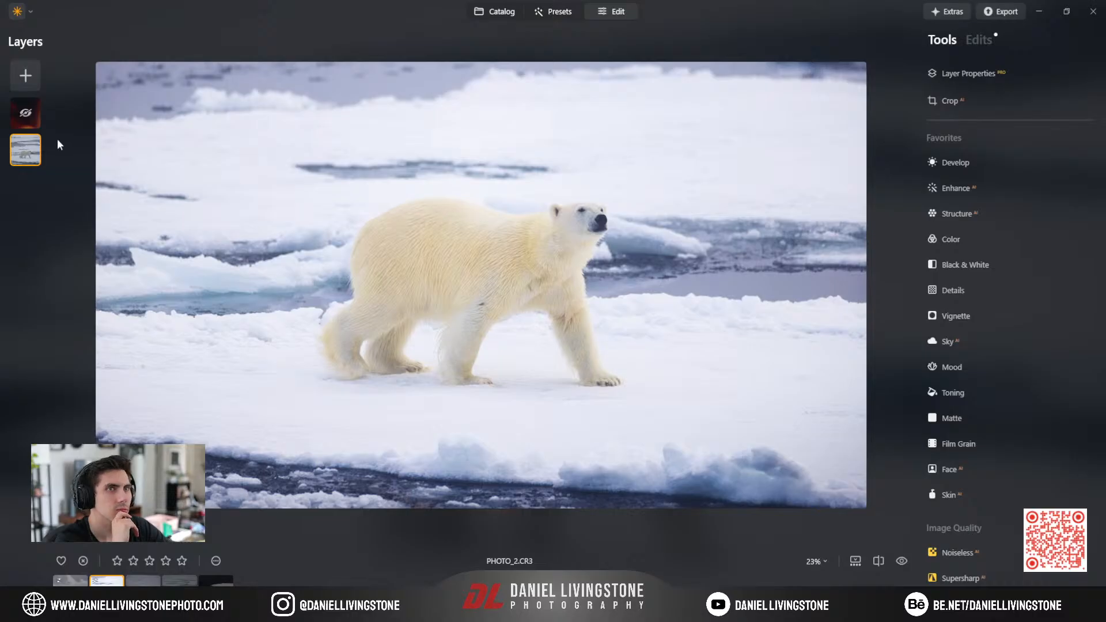
# Try showing the red light overlay layer stretched over the whole photo, with its opacity raised to 37.
pyautogui.click(22, 116)
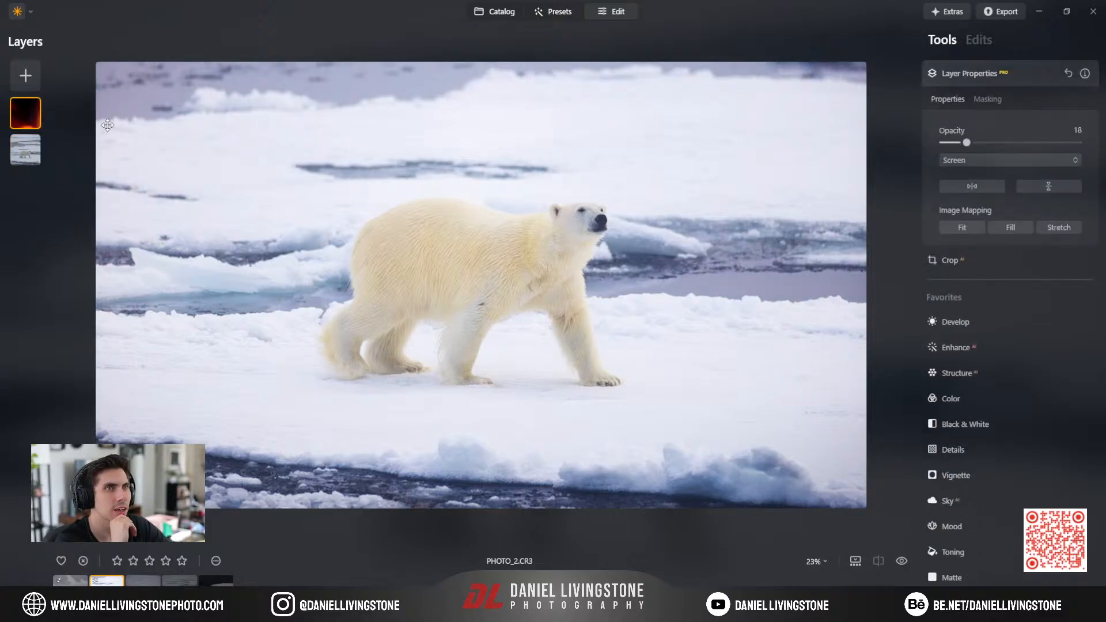
pyautogui.click(965, 231)
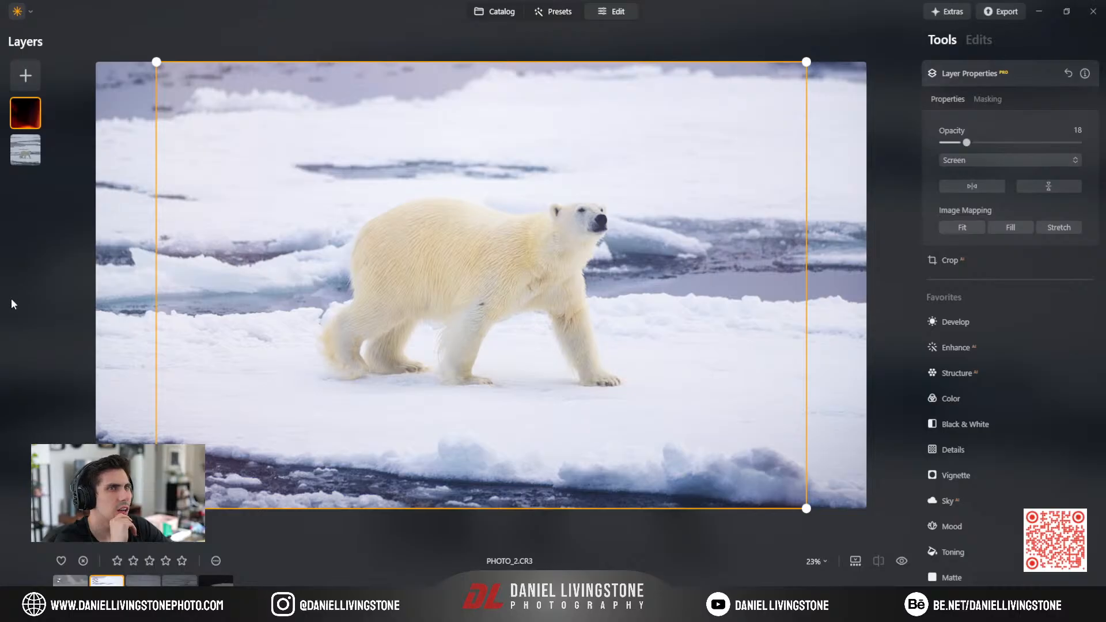
pyautogui.click(1042, 228)
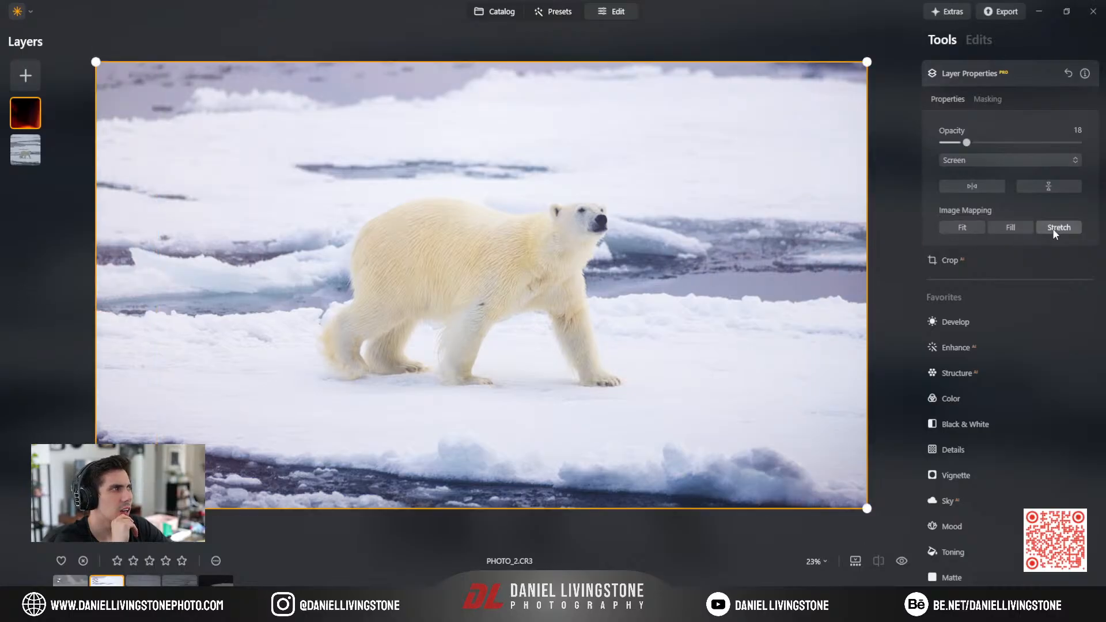
pyautogui.click(1036, 73)
pyautogui.click(33, 114)
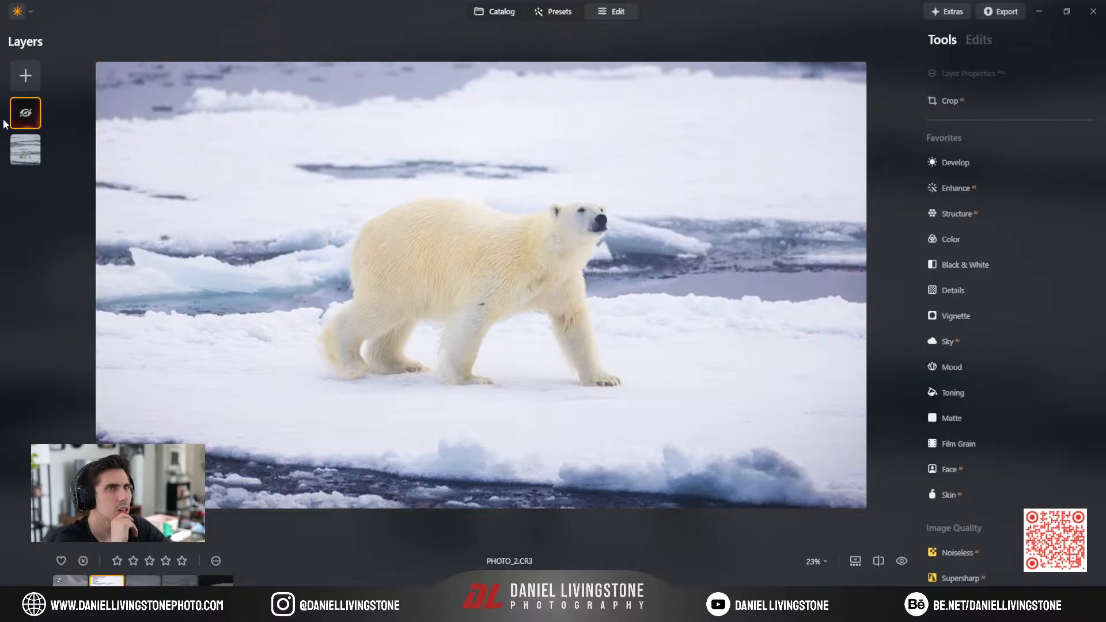
pyautogui.click(24, 115)
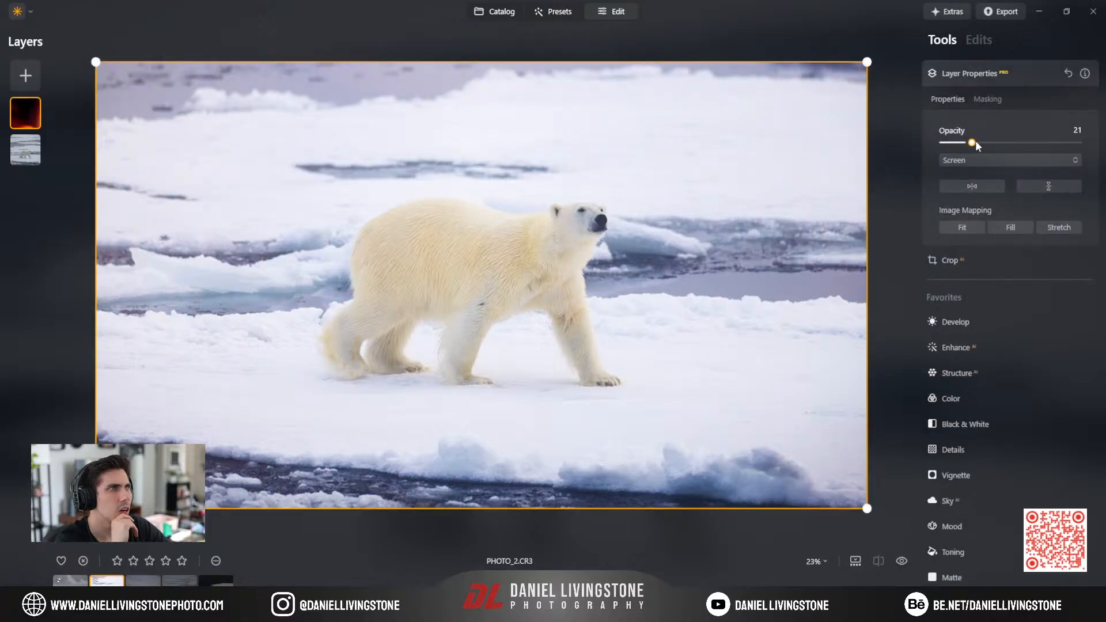
pyautogui.moveTo(976, 141)
pyautogui.mouseDown()
pyautogui.moveTo(1031, 147)
pyautogui.moveTo(997, 149)
pyautogui.mouseUp()
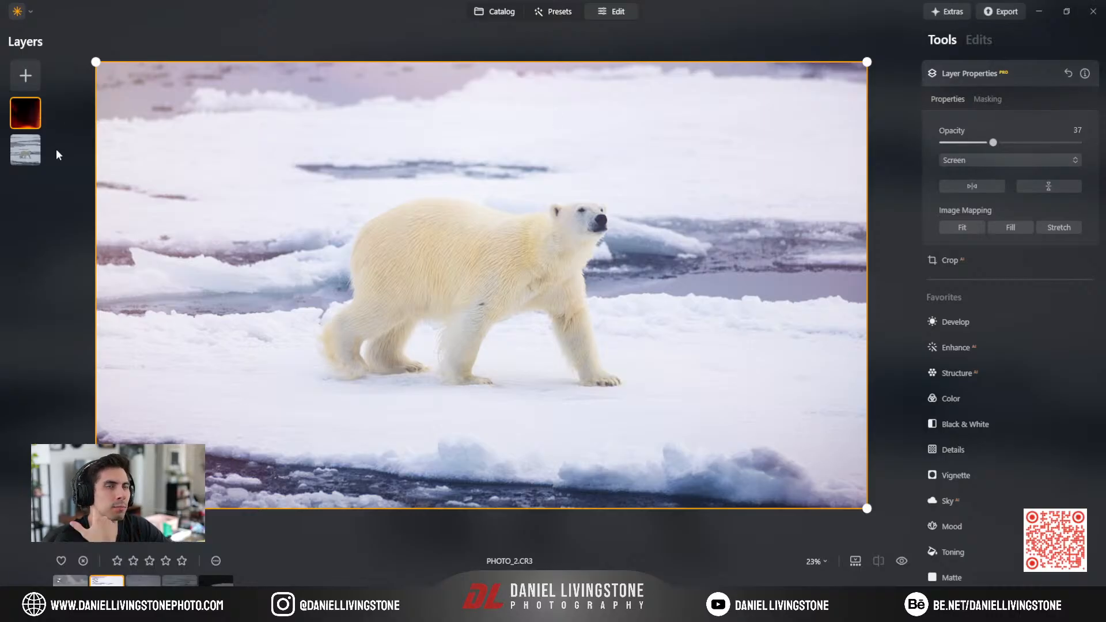
# Replace the red overlay with a blue light overlay layer at 66 opacity and flip it vertically.
pyautogui.click(13, 81)
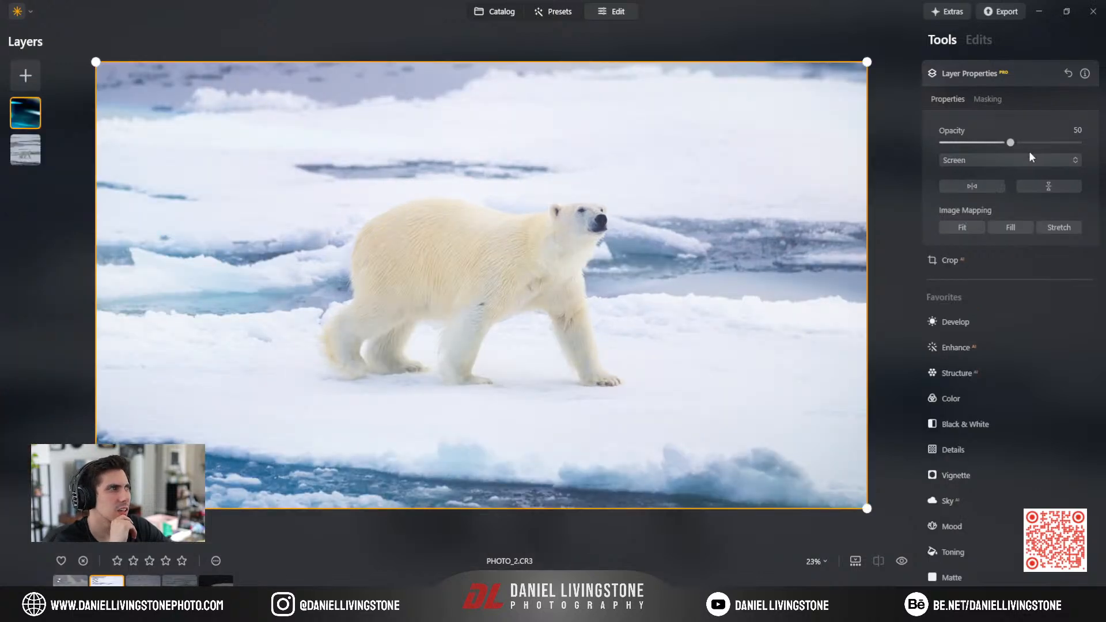
pyautogui.moveTo(1014, 142)
pyautogui.mouseDown()
pyautogui.moveTo(1066, 144)
pyautogui.moveTo(1032, 142)
pyautogui.mouseUp()
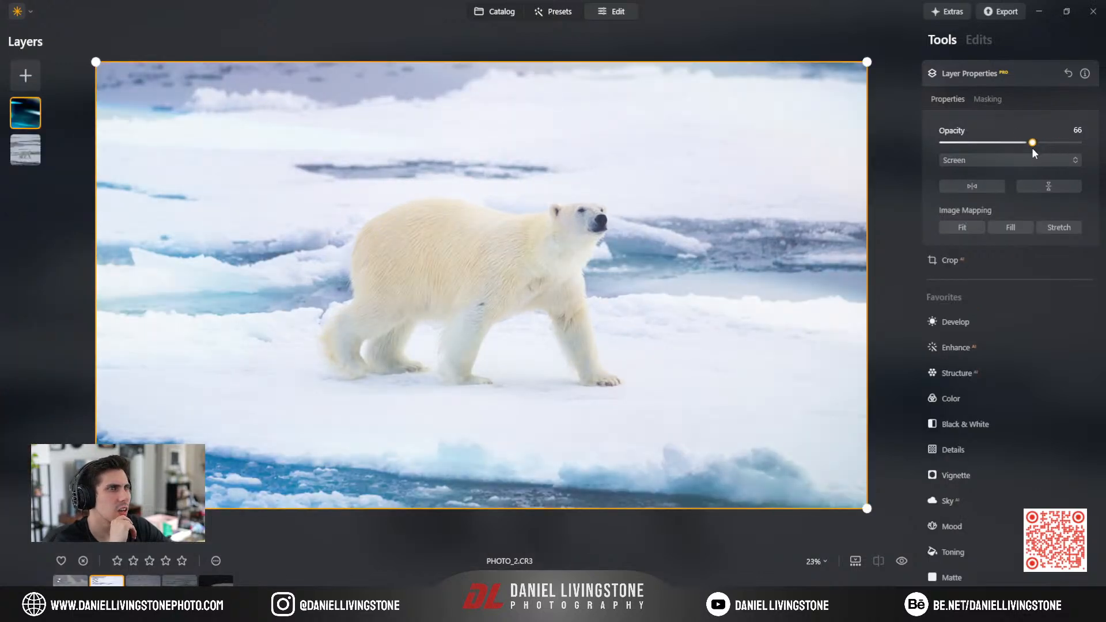
pyautogui.click(1048, 187)
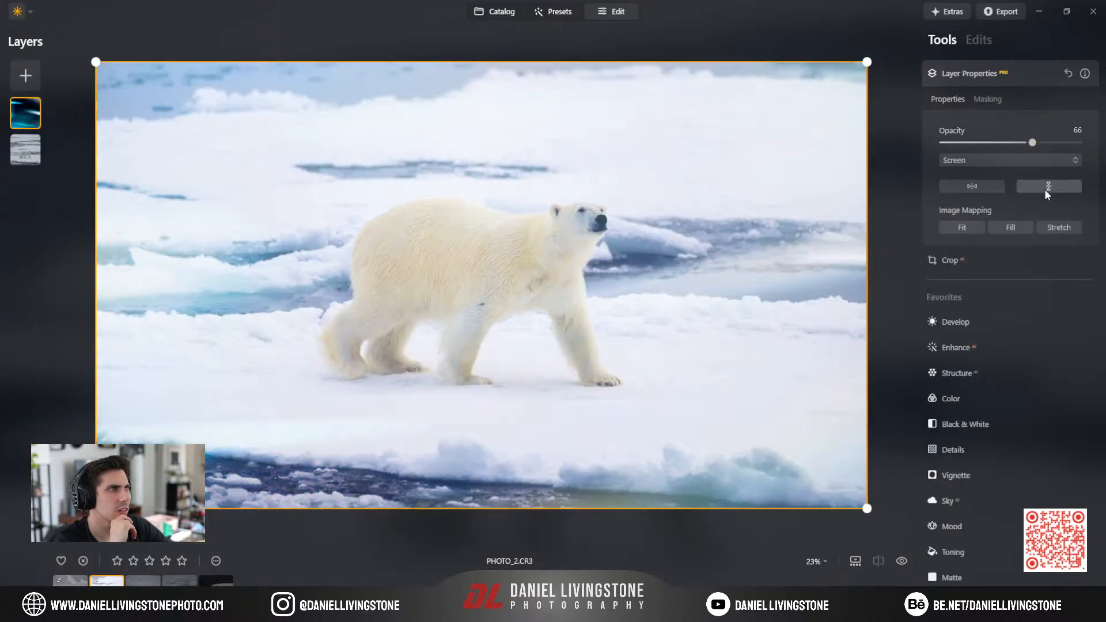
pyautogui.click(958, 190)
pyautogui.click(958, 190)
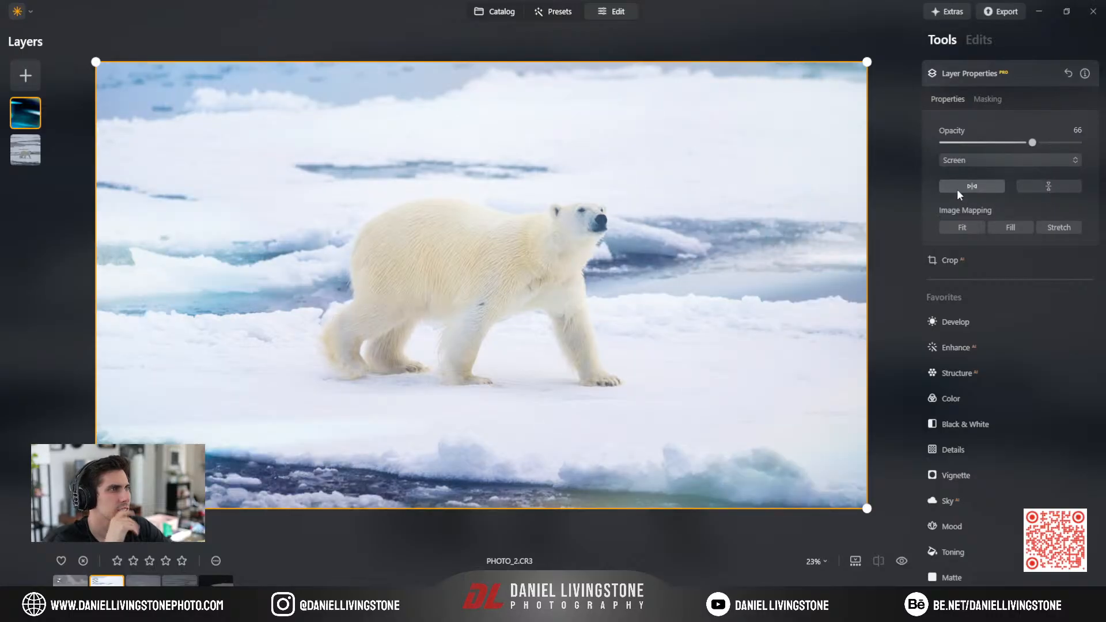
# Set the blue overlay's opacity to 31 in Screen mode and compare the photo with and without the layer.
pyautogui.moveTo(1032, 143); pyautogui.dragTo(999, 144)
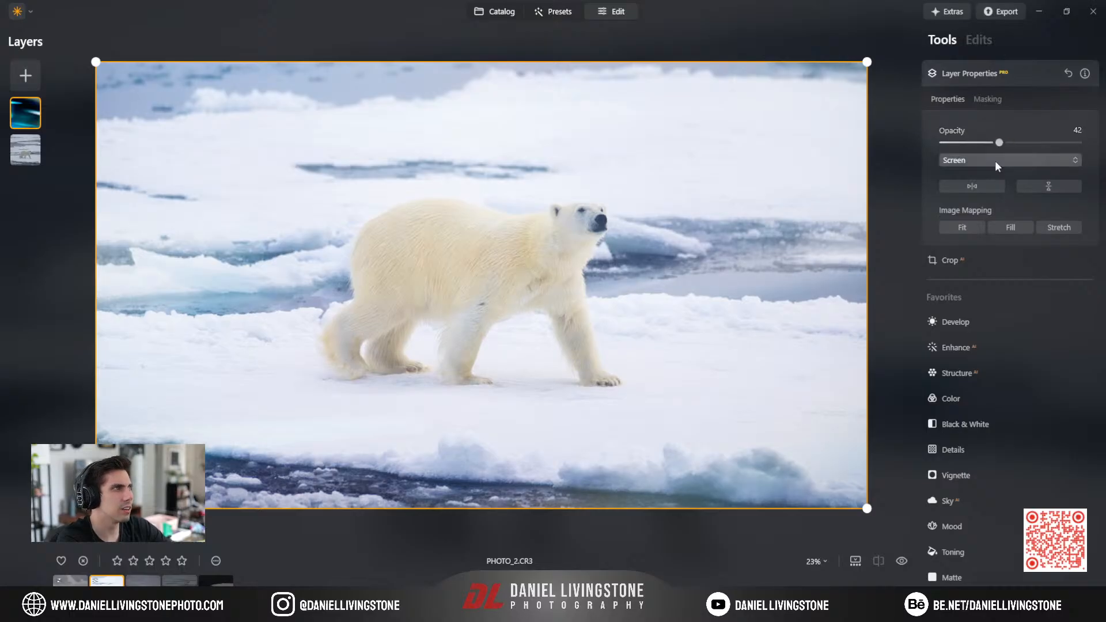
pyautogui.click(995, 162)
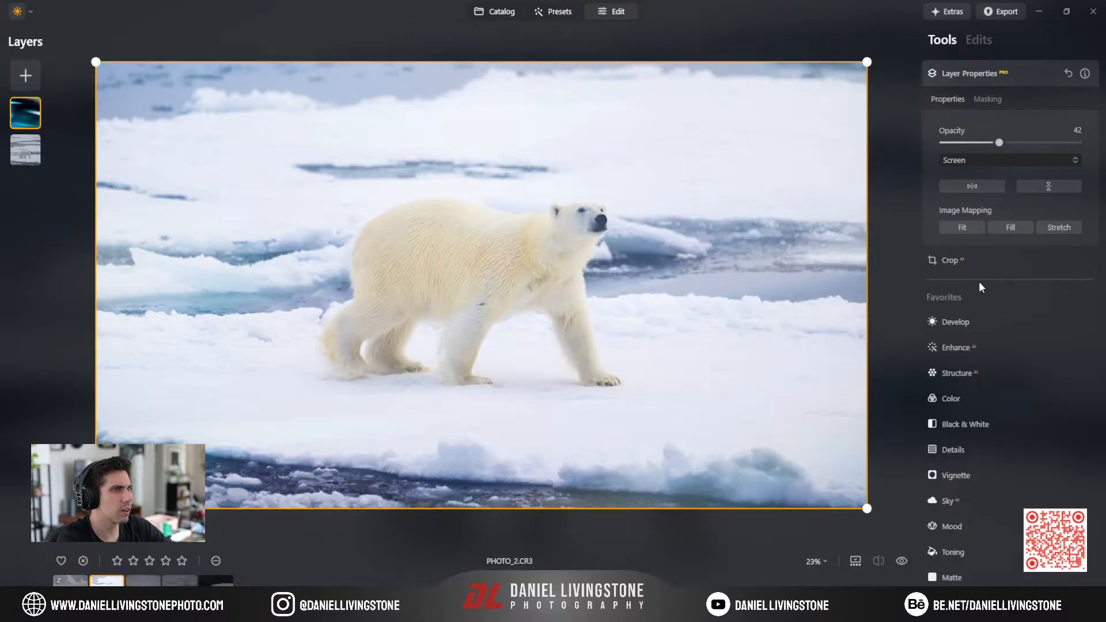
pyautogui.moveTo(1001, 144); pyautogui.dragTo(983, 143)
pyautogui.click(1029, 75)
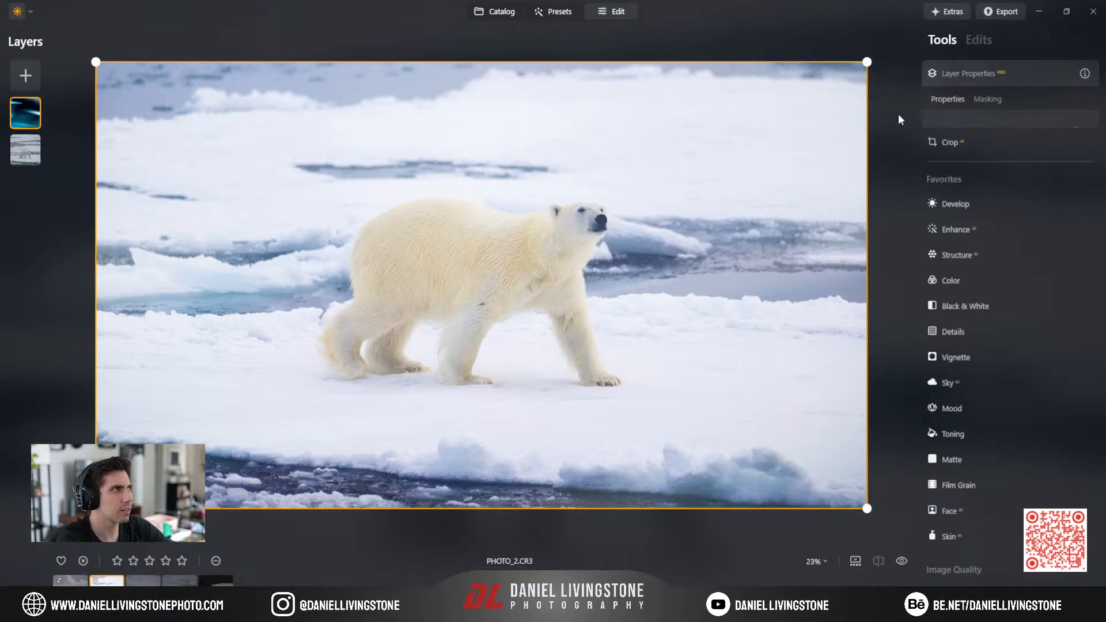
pyautogui.click(21, 117)
pyautogui.click(25, 114)
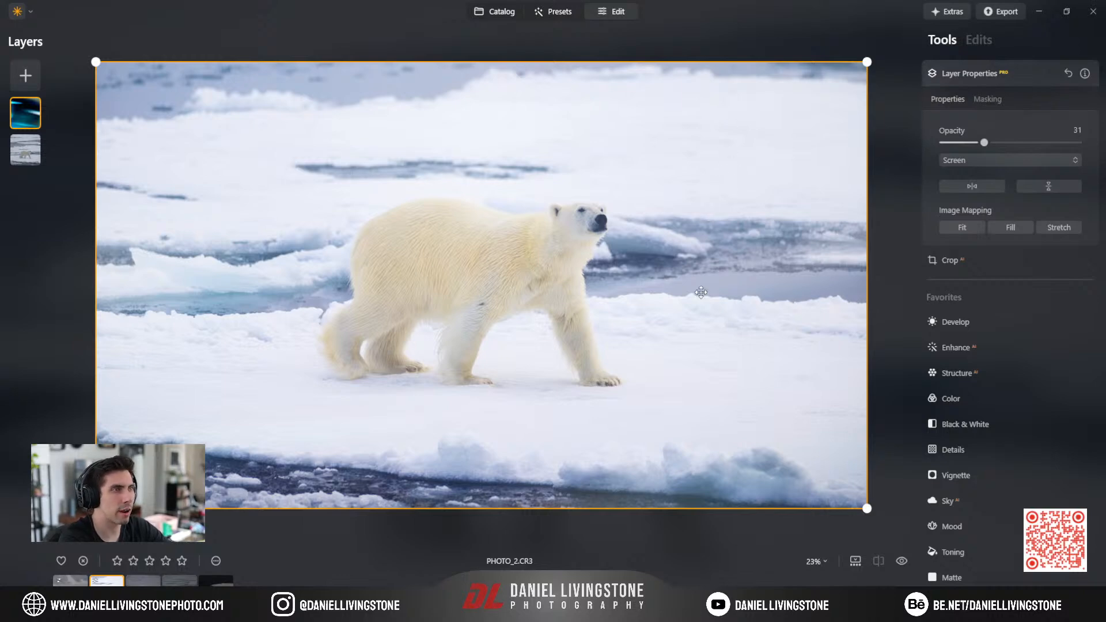
# Select the polar bear photo layer and examine the bear's head and fur at 100% zoom.
pyautogui.click(872, 247)
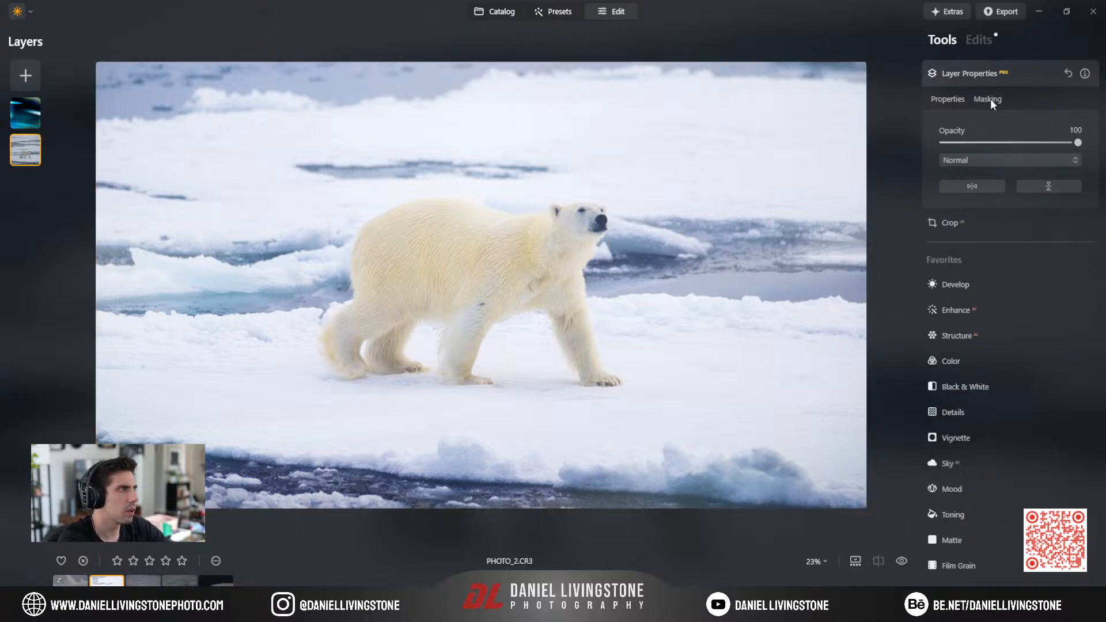
pyautogui.click(990, 74)
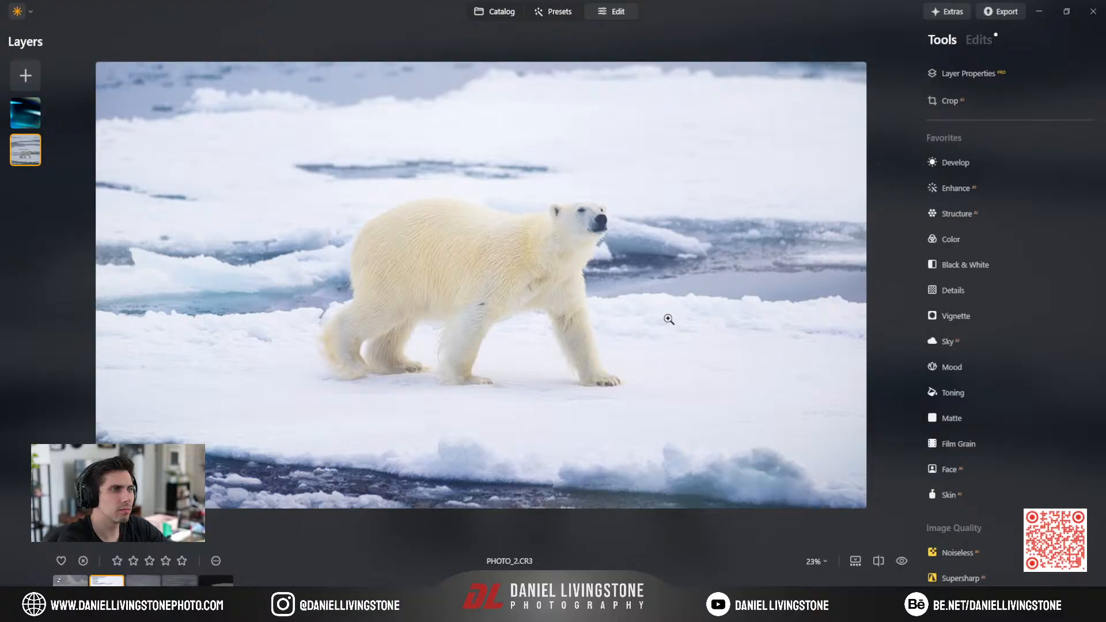
pyautogui.click(573, 235)
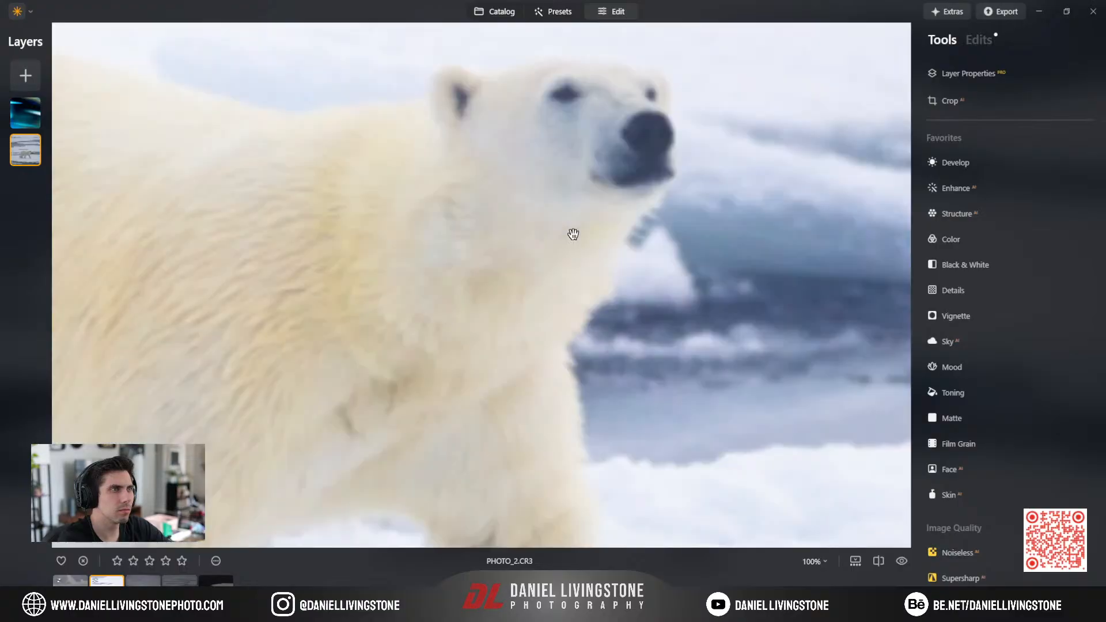
pyautogui.moveTo(522, 167); pyautogui.dragTo(536, 239)
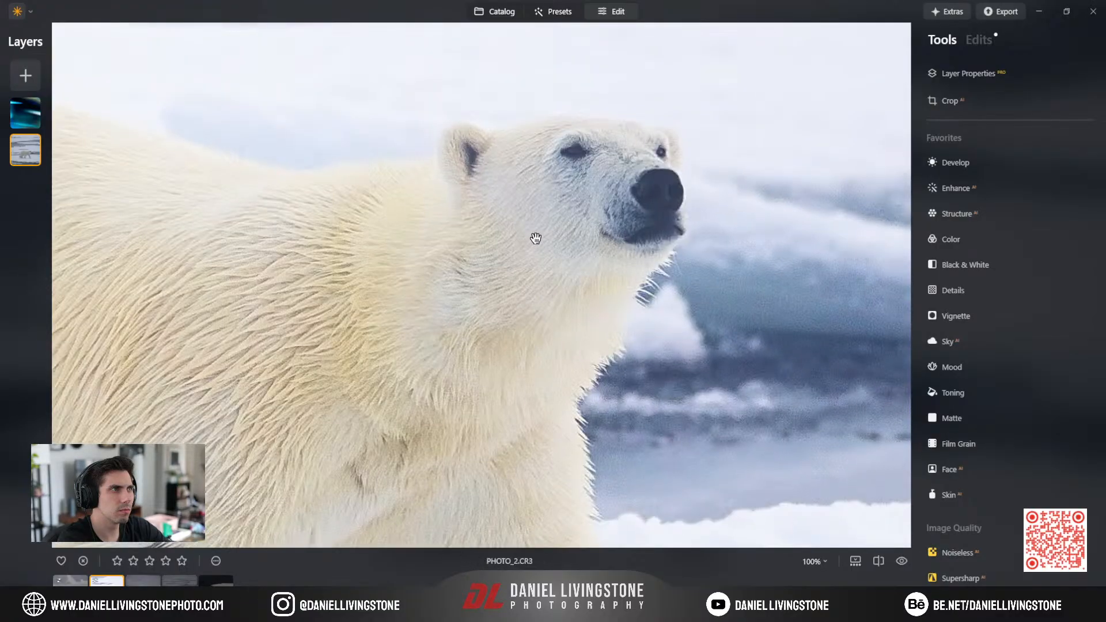
pyautogui.click(536, 238)
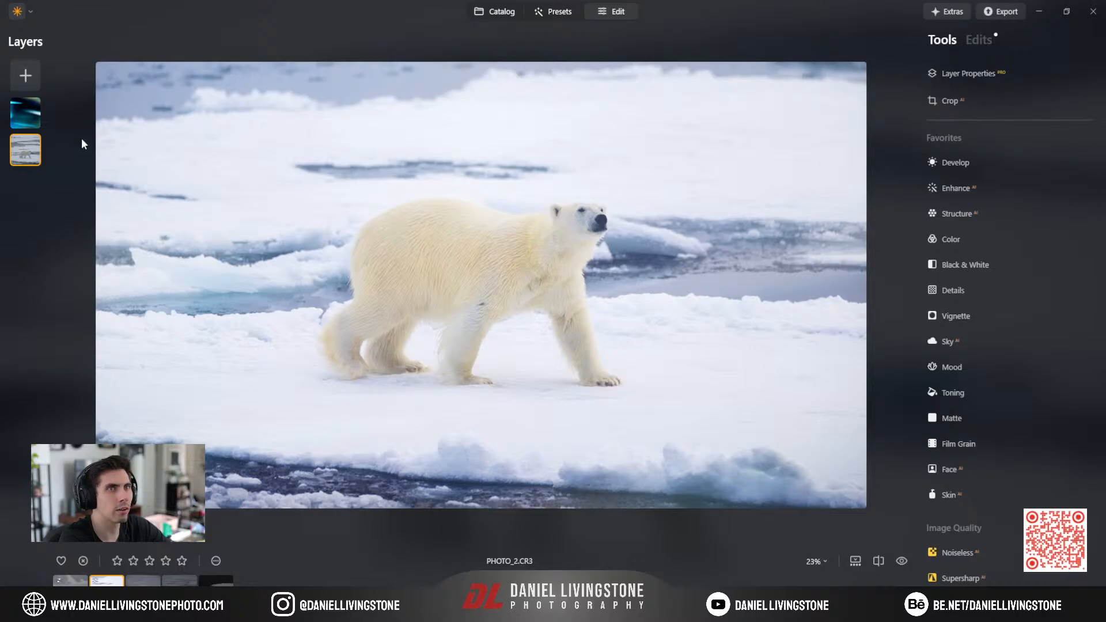
# Mask the polar bear with Object Select for the Develop adjustment on the photo layer.
pyautogui.scroll(-6, 956, 281)
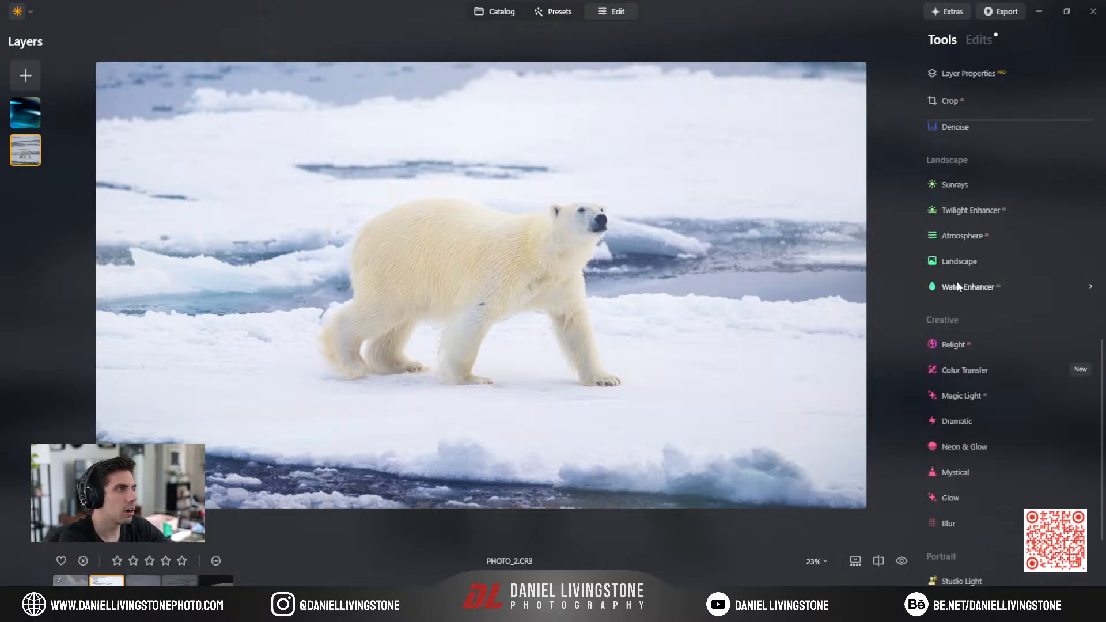
pyautogui.scroll(6, 956, 282)
pyautogui.click(955, 158)
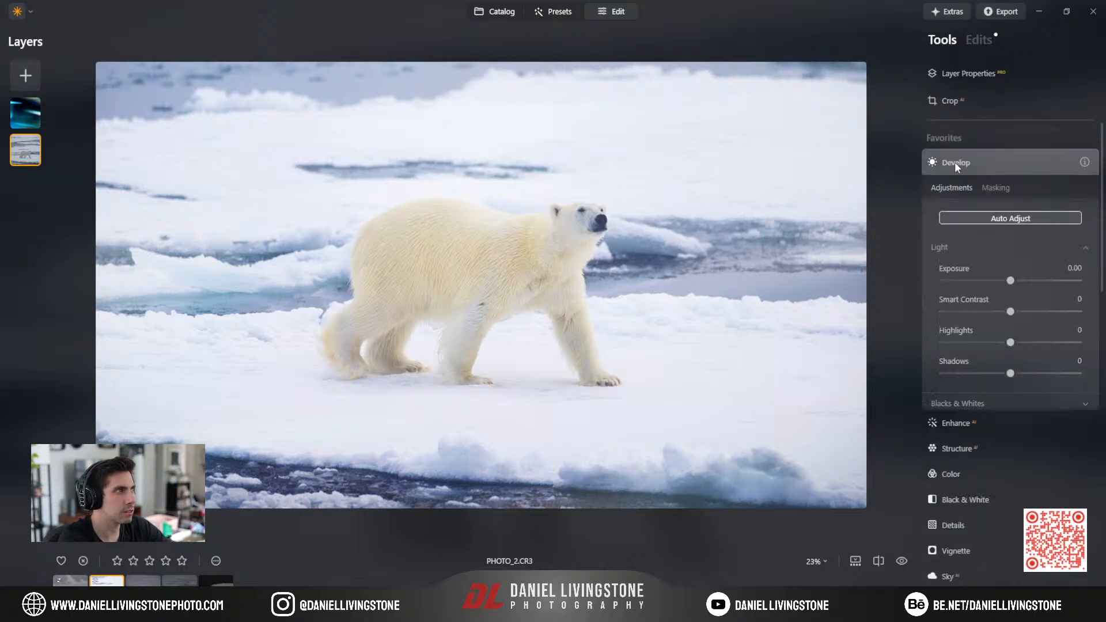
pyautogui.click(996, 189)
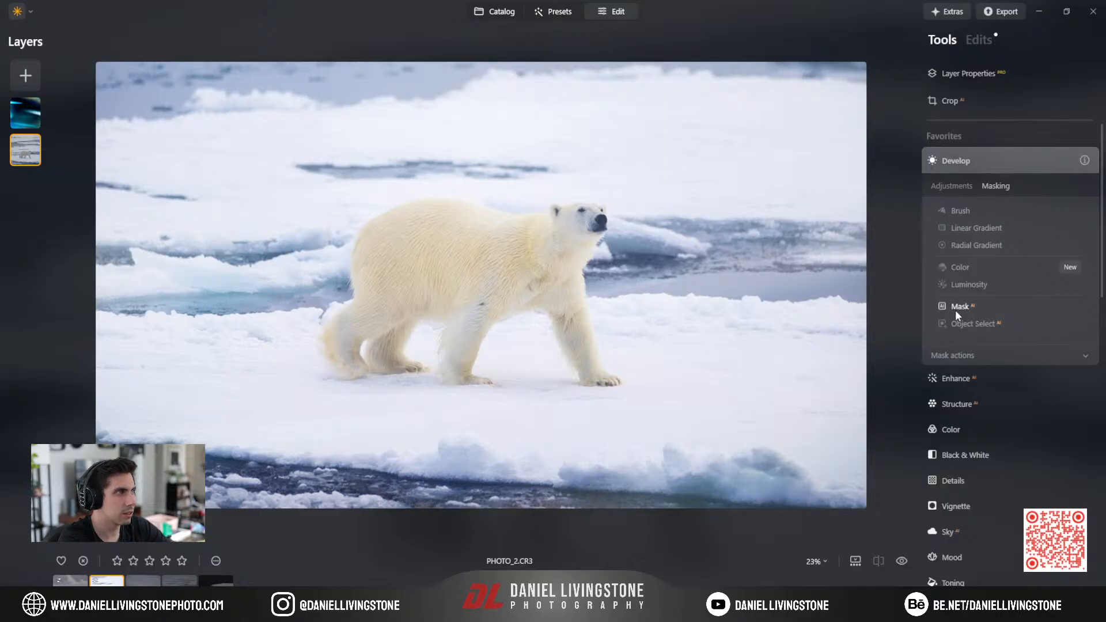
pyautogui.click(970, 354)
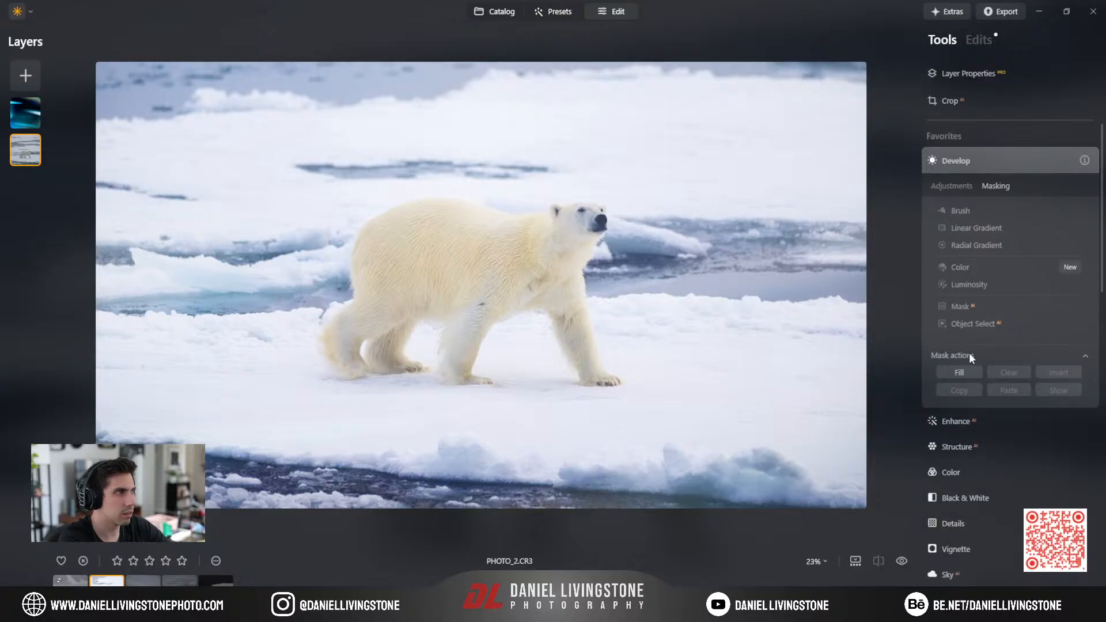
pyautogui.click(968, 324)
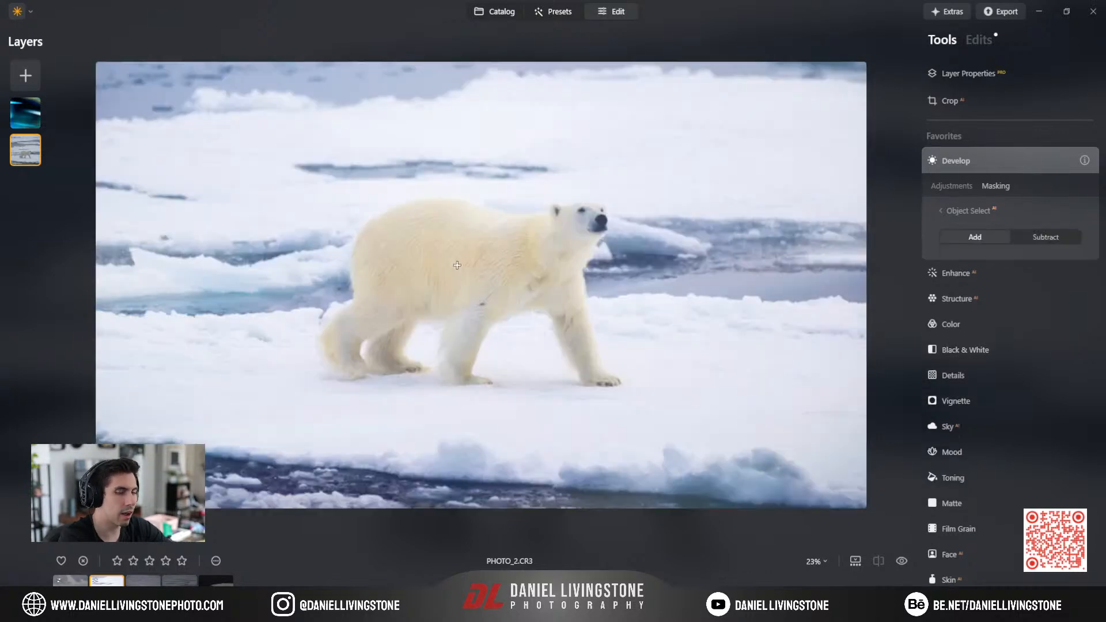
pyautogui.click(477, 268)
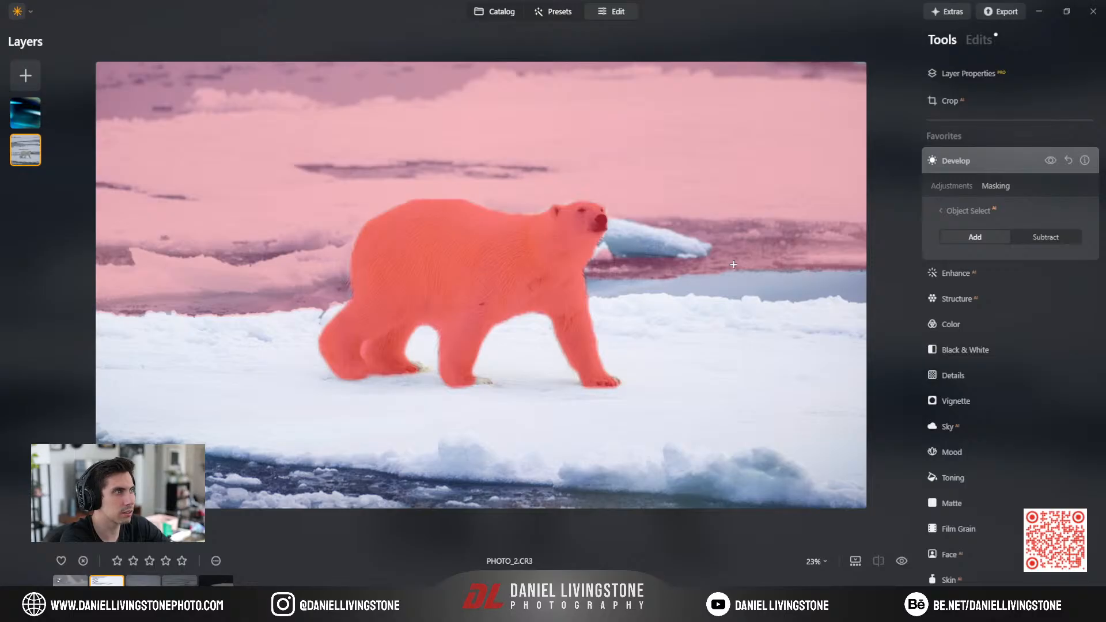
# Check the Develop mask's coverage of the polar bear by showing and hiding the mask overlay.
pyautogui.click(940, 211)
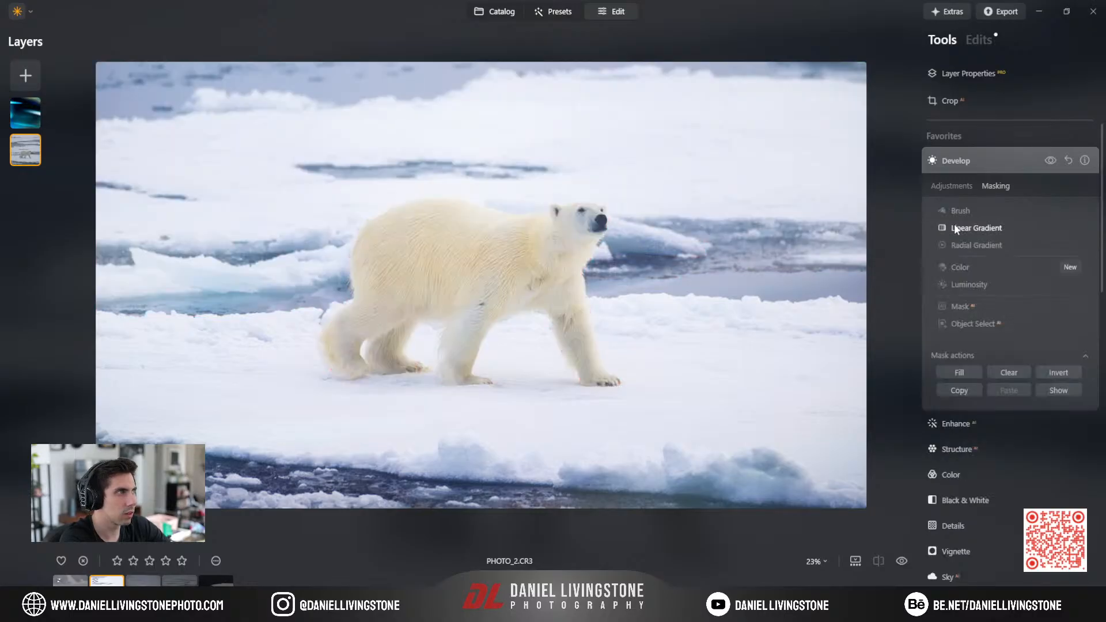
pyautogui.click(974, 323)
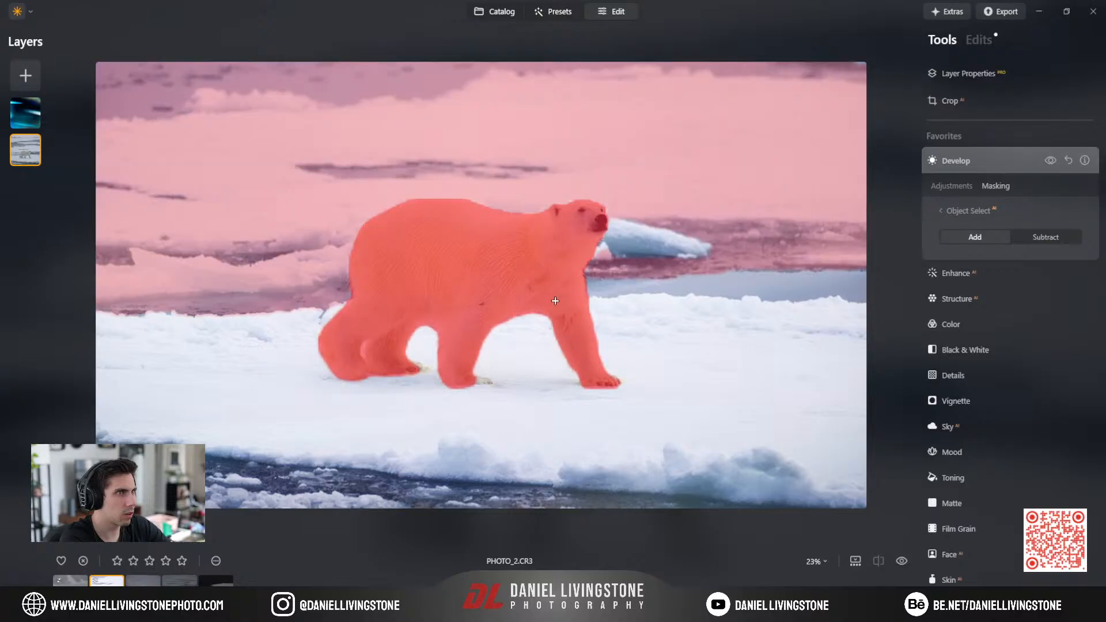
pyautogui.click(948, 211)
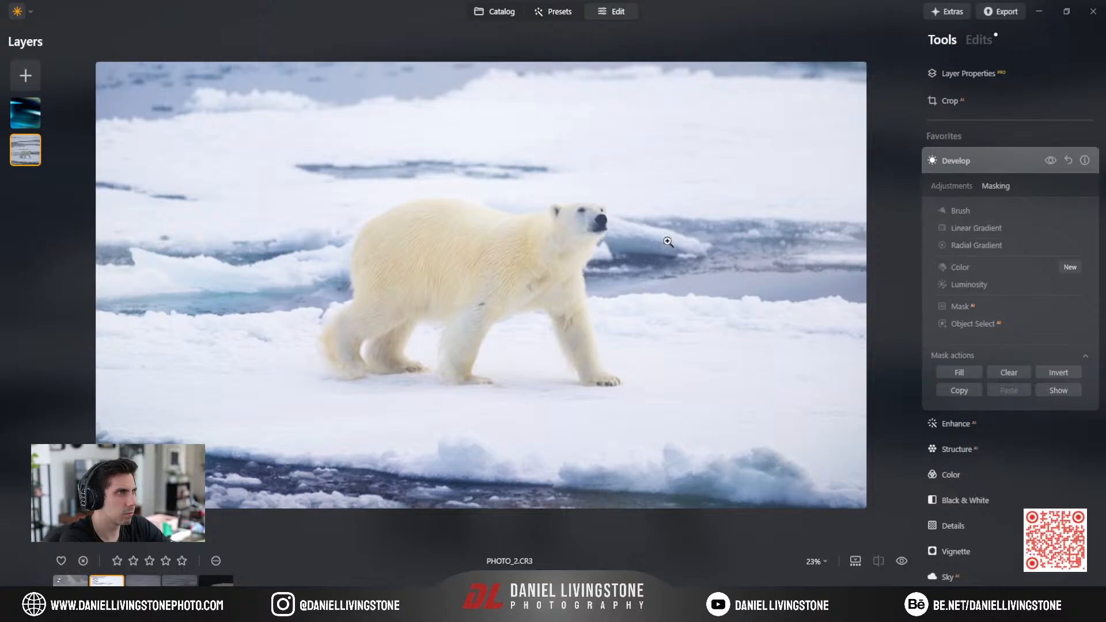
pyautogui.click(1057, 391)
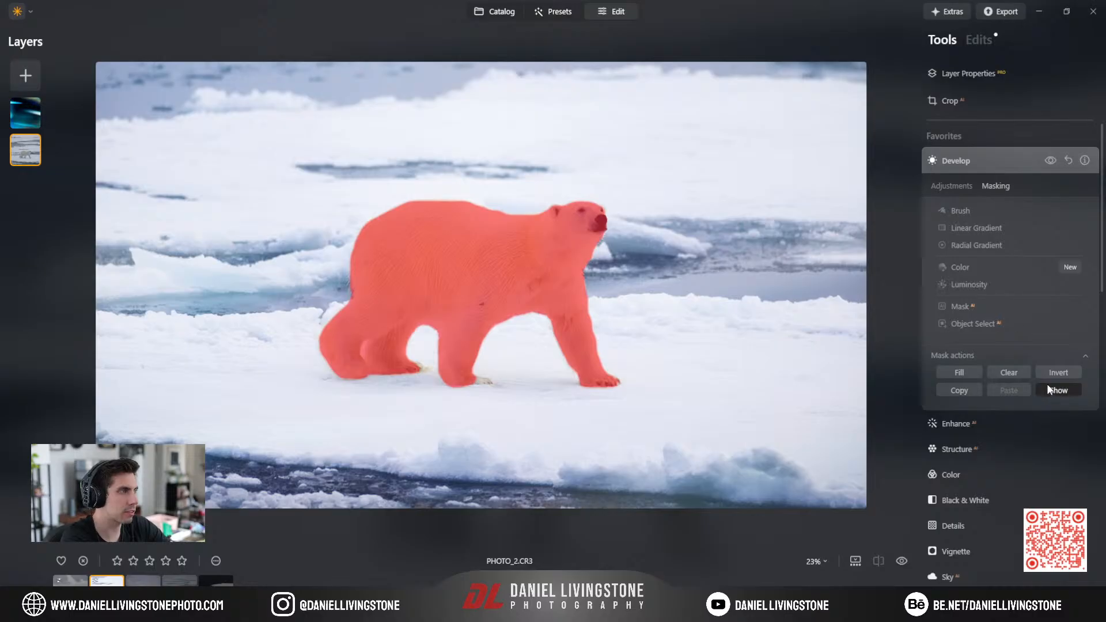
pyautogui.click(1050, 391)
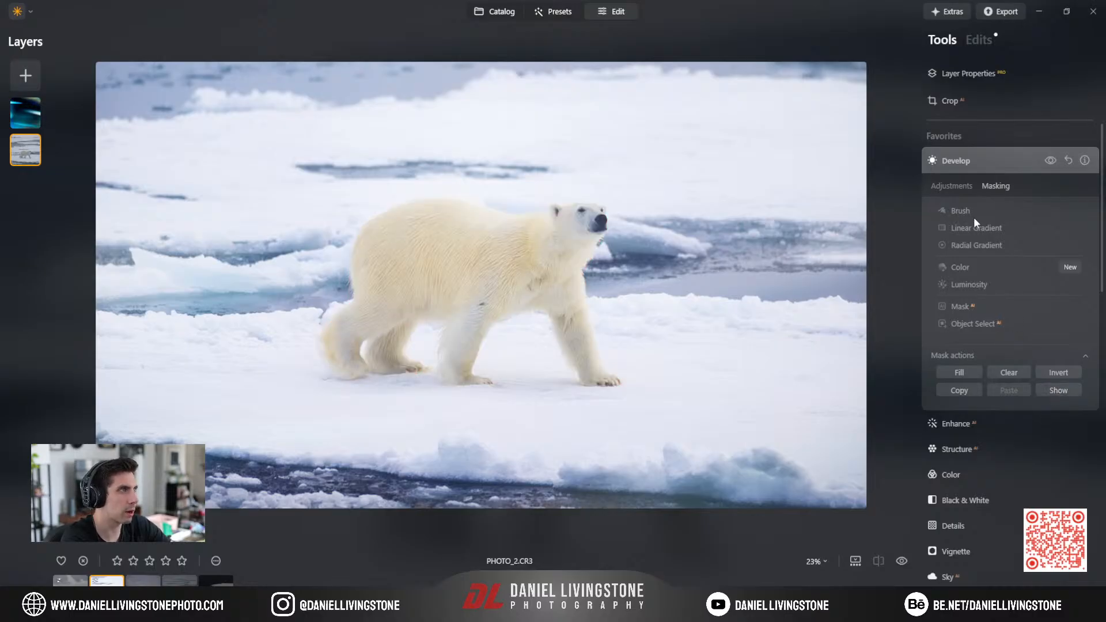
# Set the bear's masked Develop shadows to -63 and exposure to -0.21, leaving smart contrast at 0.
pyautogui.click(950, 189)
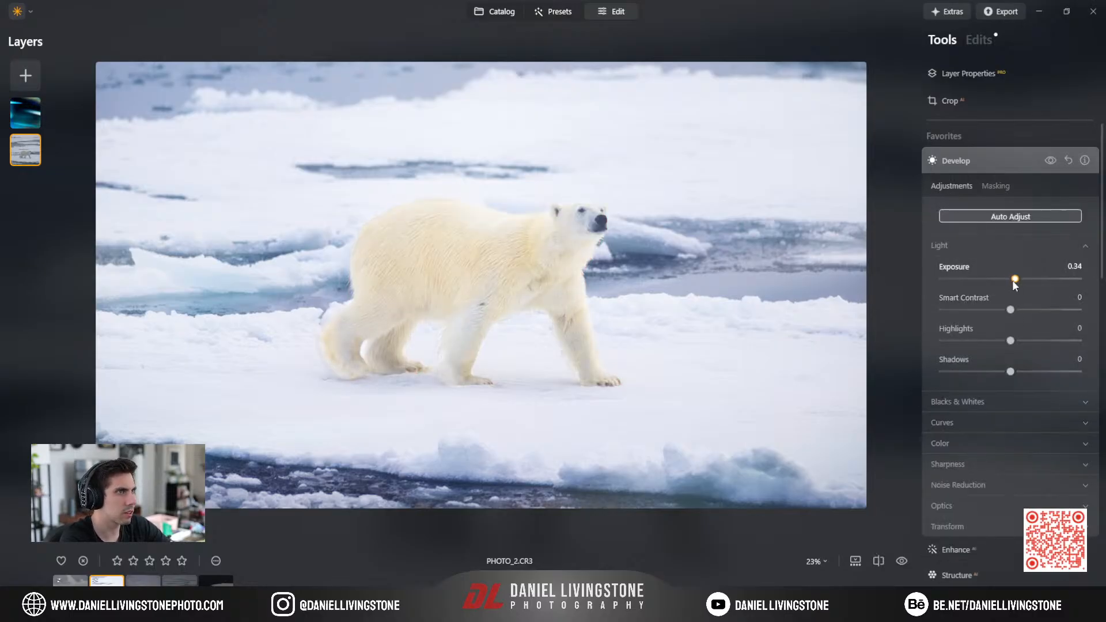
pyautogui.click(983, 185)
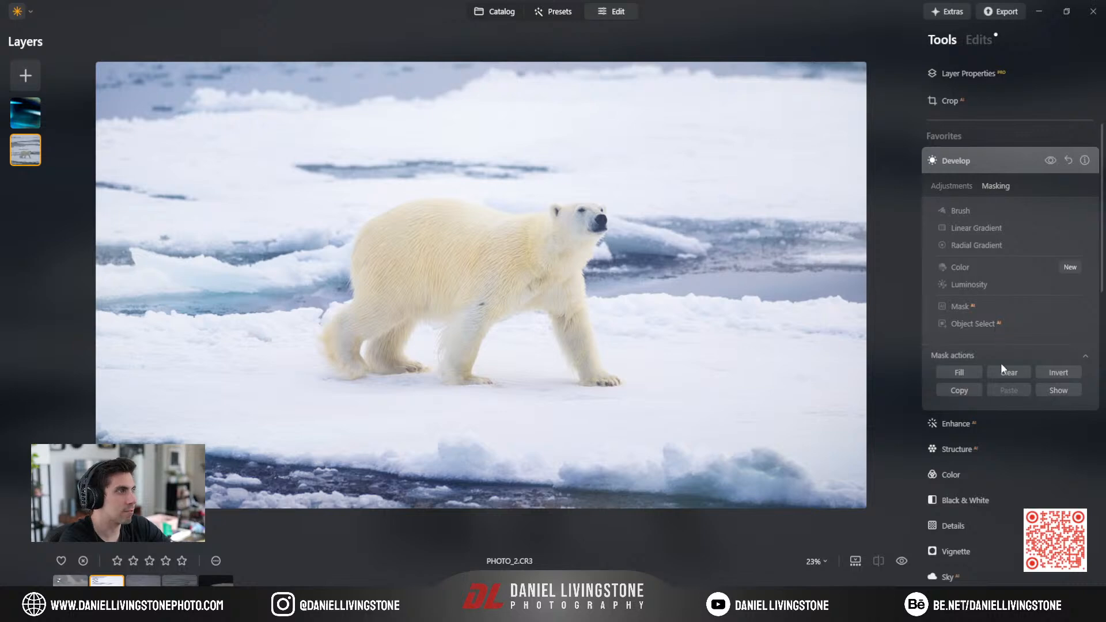
pyautogui.click(958, 192)
pyautogui.moveTo(1011, 279); pyautogui.dragTo(1011, 280)
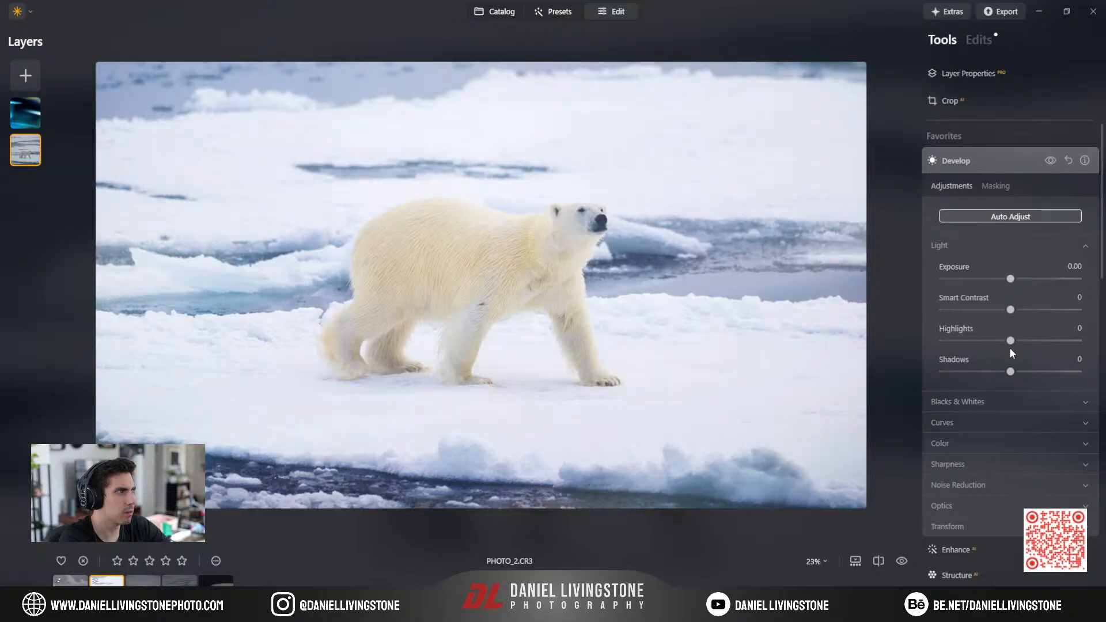
pyautogui.moveTo(1010, 344); pyautogui.dragTo(970, 372)
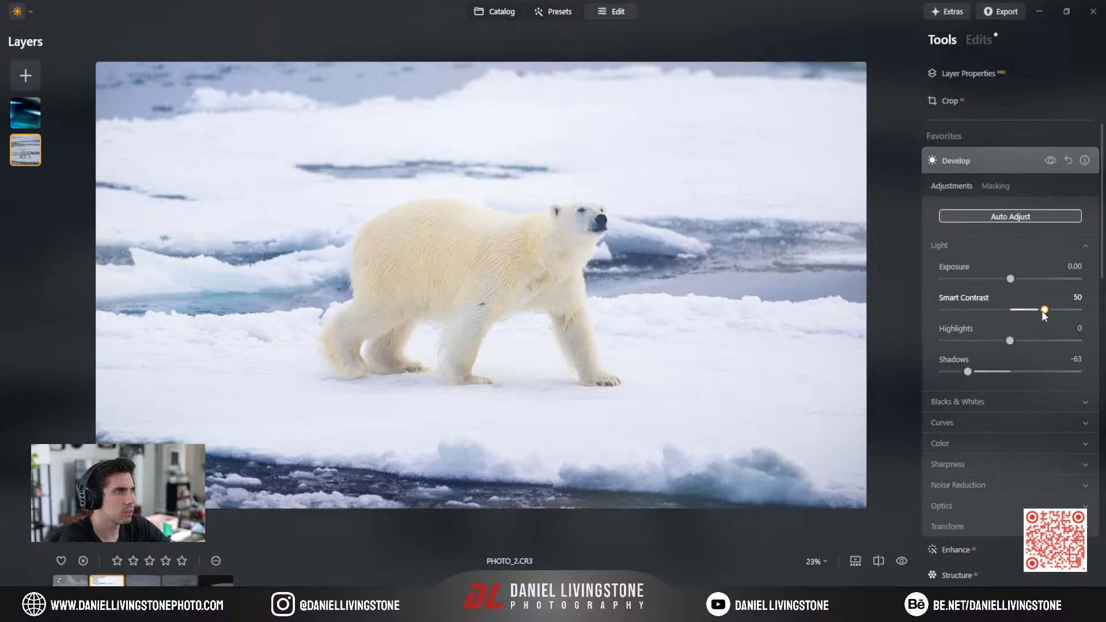
pyautogui.moveTo(1042, 310); pyautogui.dragTo(1006, 280)
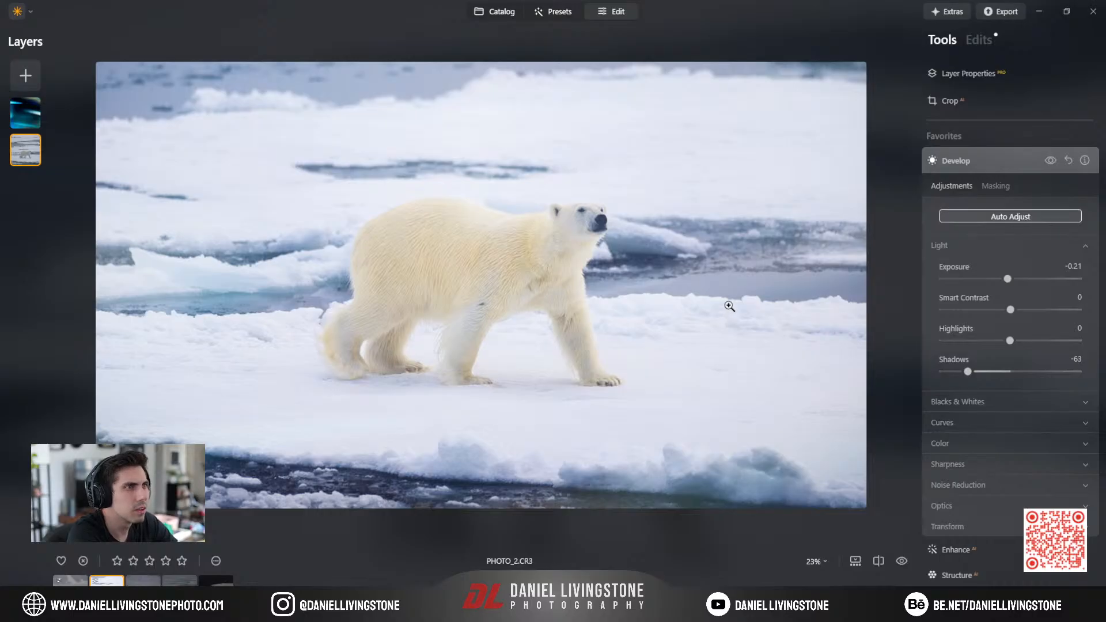
# Set the colour temperature of the bear's masked Develop adjustment to -1.
pyautogui.click(985, 443)
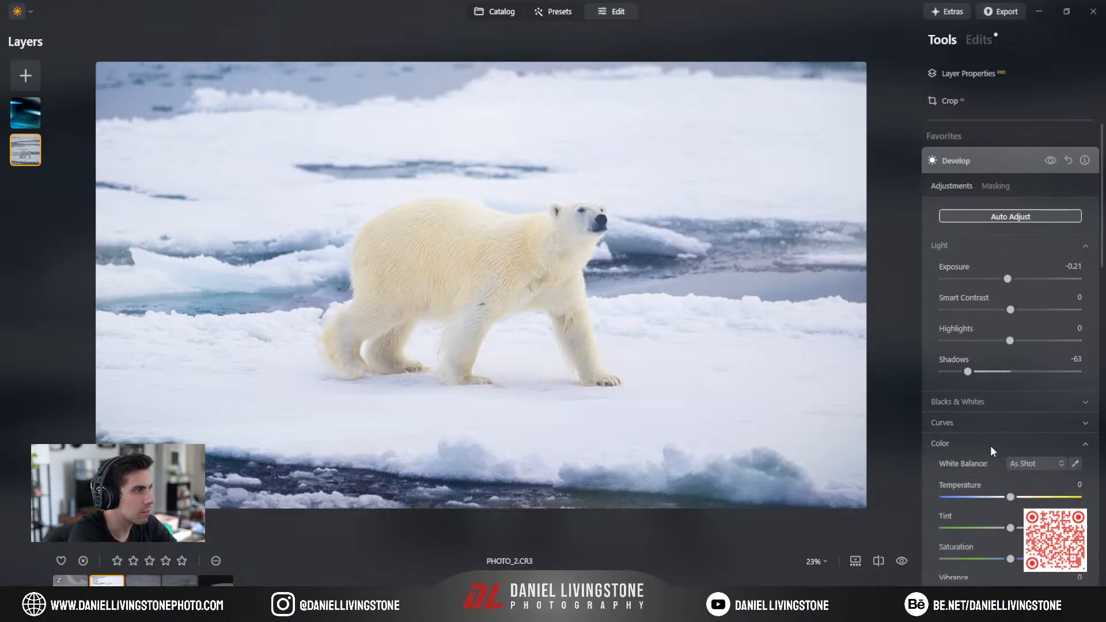
pyautogui.scroll(-1, 997, 461)
pyautogui.moveTo(1008, 484); pyautogui.dragTo(1011, 514)
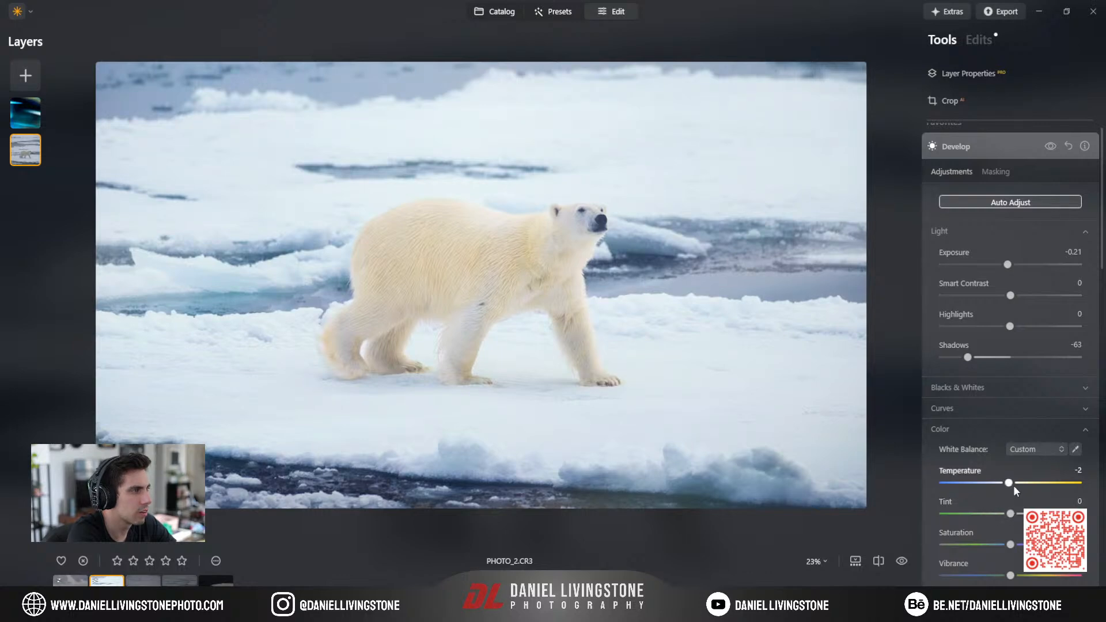
pyautogui.scroll(-2, 1014, 485)
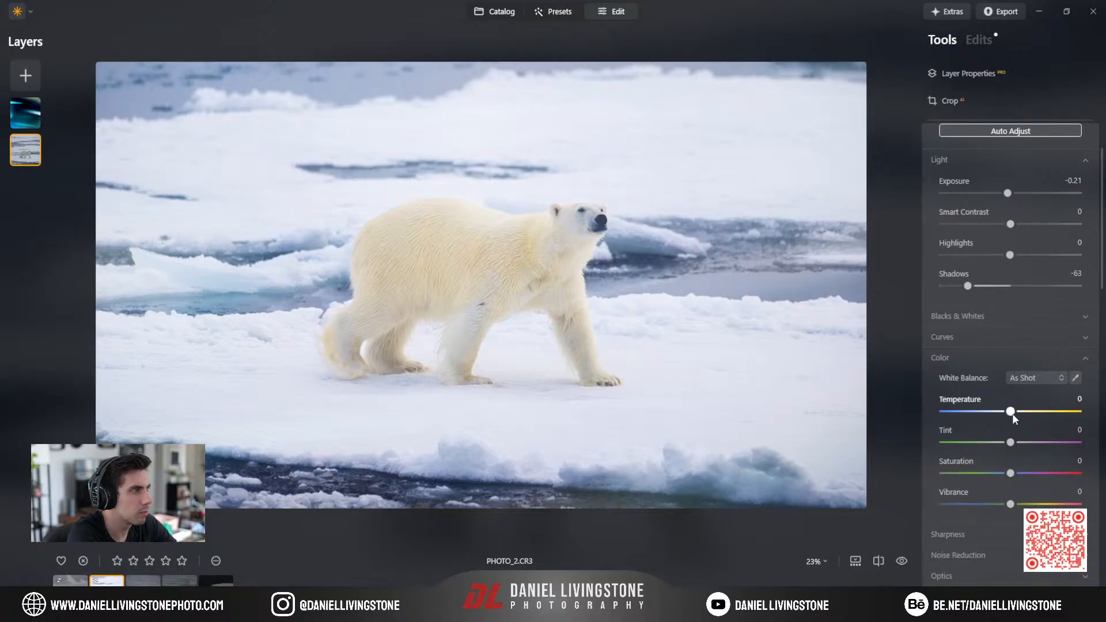
pyautogui.moveTo(1010, 412); pyautogui.dragTo(1008, 414)
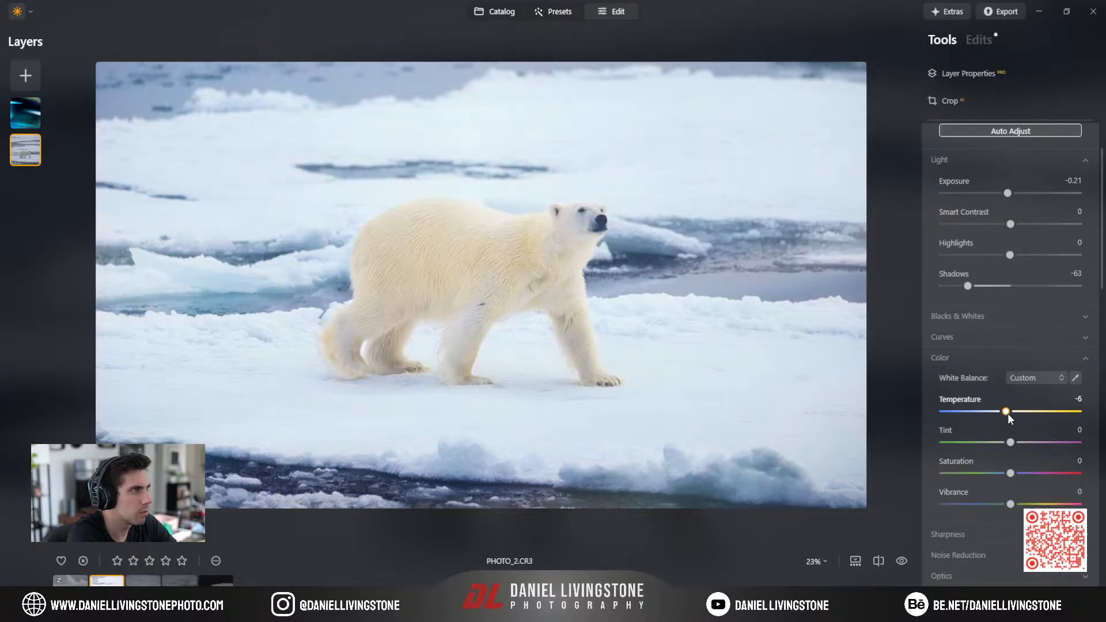
pyautogui.click(1081, 400)
pyautogui.press('Down')
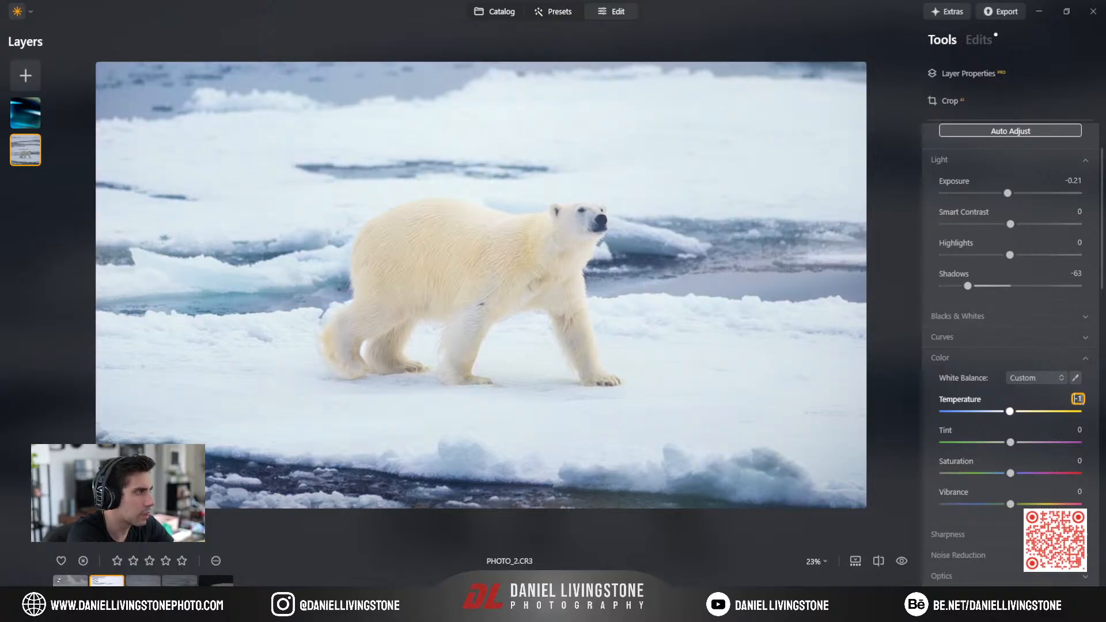
pyautogui.scroll(2, 1032, 260)
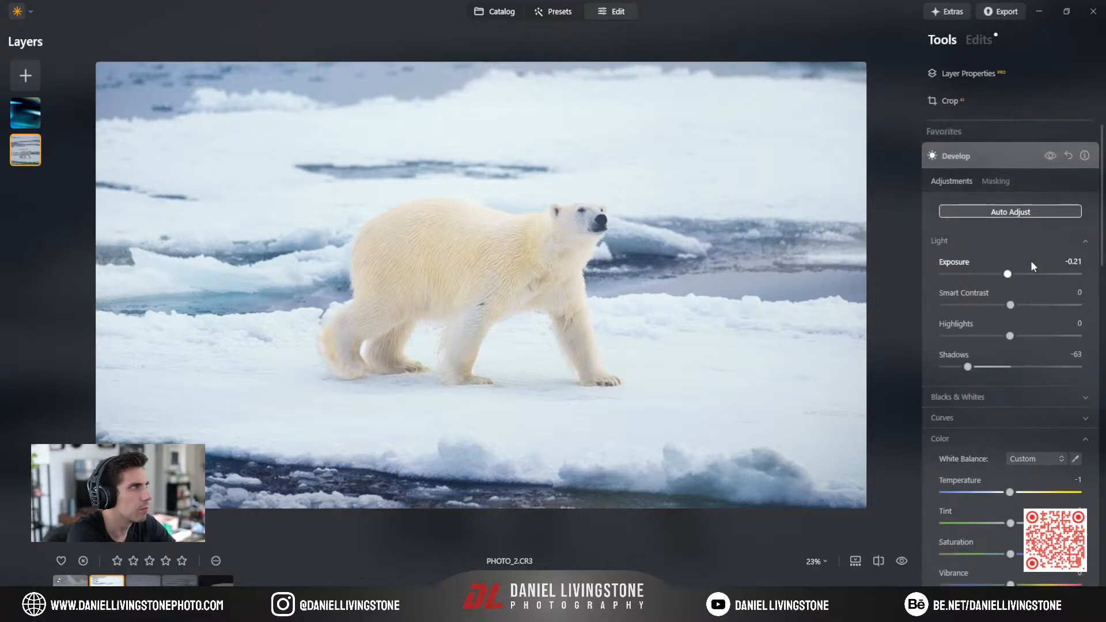
# Compare the bear photo with and without the masked Develop adjustment in the list of edits.
pyautogui.click(1040, 167)
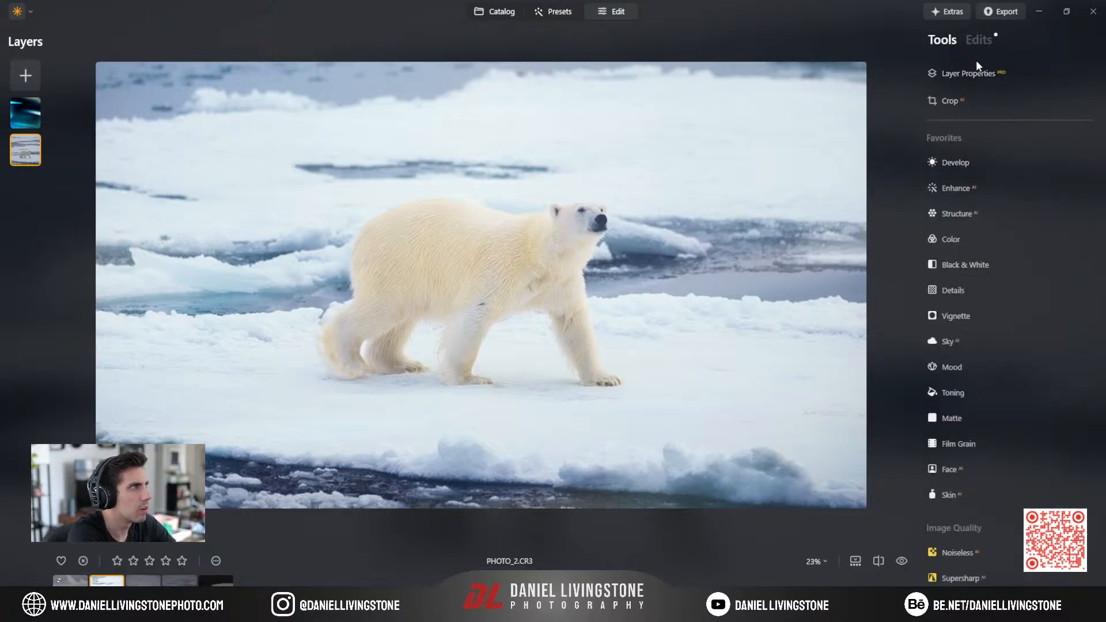
pyautogui.click(979, 40)
pyautogui.click(1070, 76)
pyautogui.click(1071, 76)
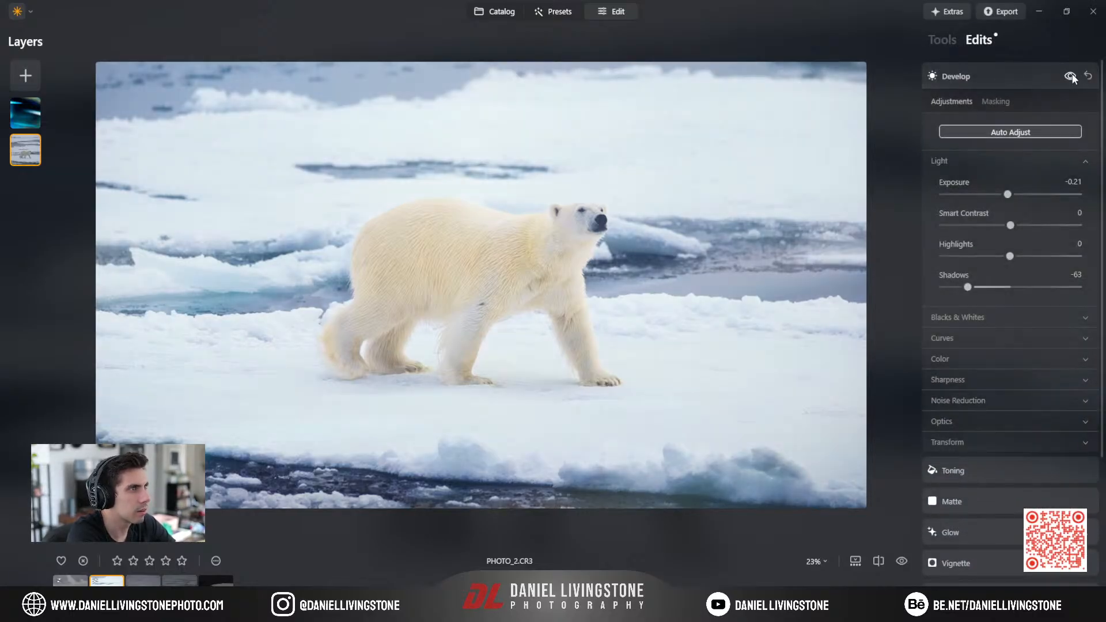
pyautogui.click(1071, 76)
pyautogui.click(1071, 76)
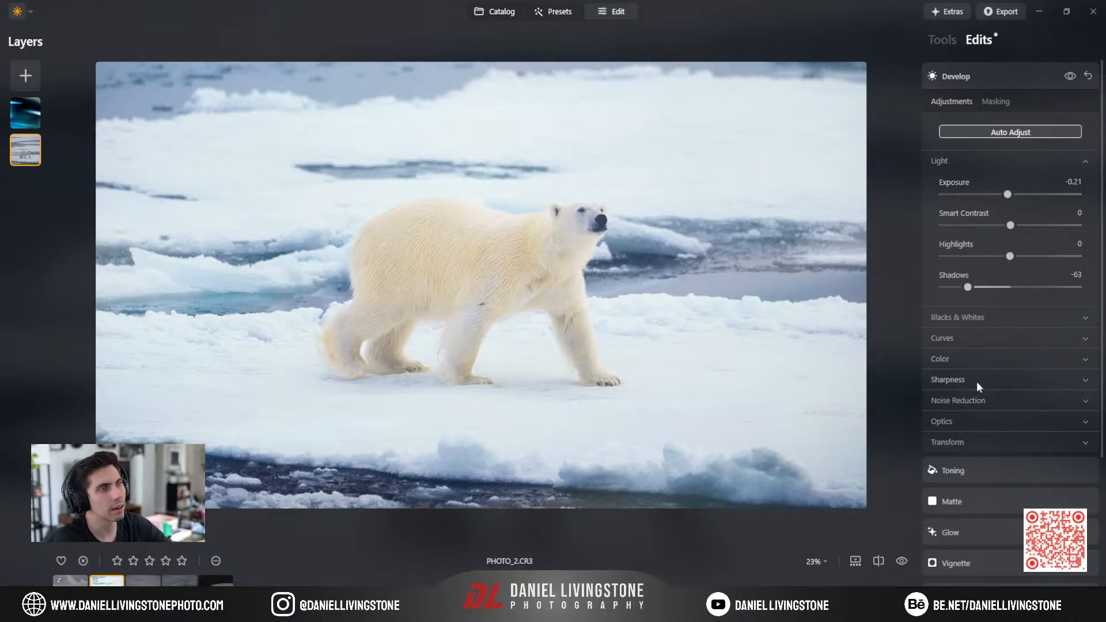
pyautogui.click(985, 78)
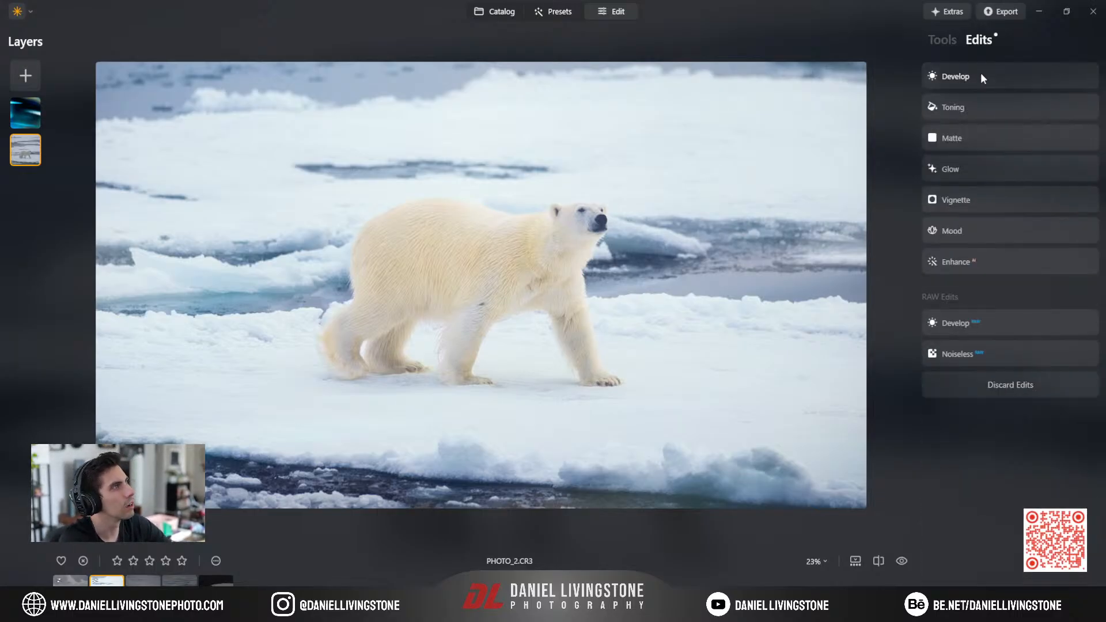
pyautogui.click(946, 44)
pyautogui.scroll(-10, 982, 327)
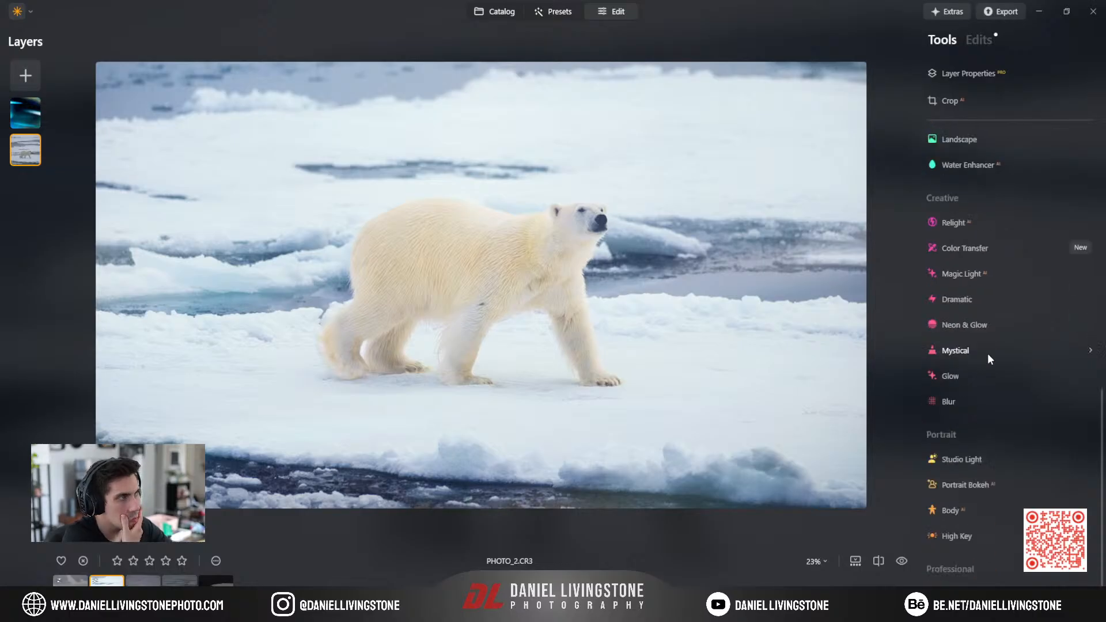
pyautogui.scroll(10, 991, 354)
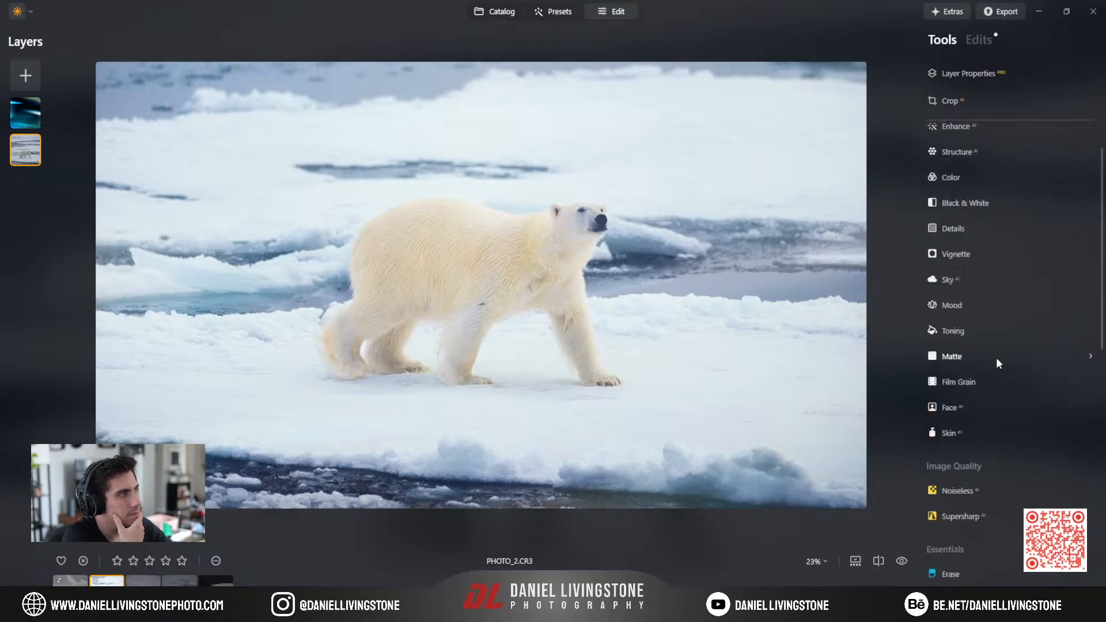
pyautogui.scroll(2, 997, 363)
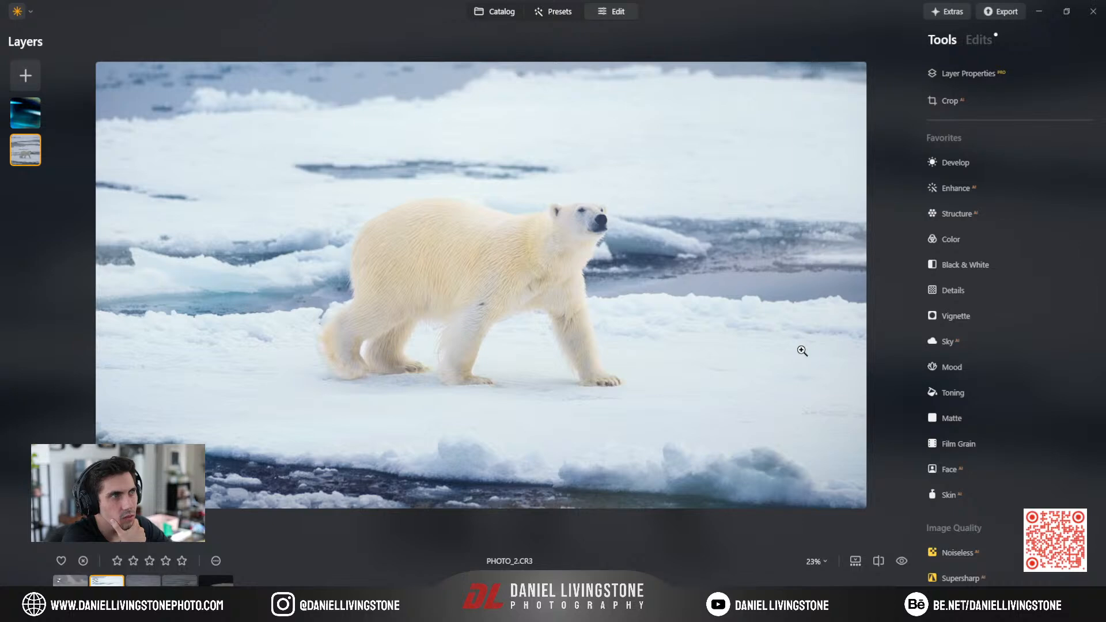
# Open PHOTO_3.CR3 and preview the Waterscapes presets on it.
pyautogui.click(143, 583)
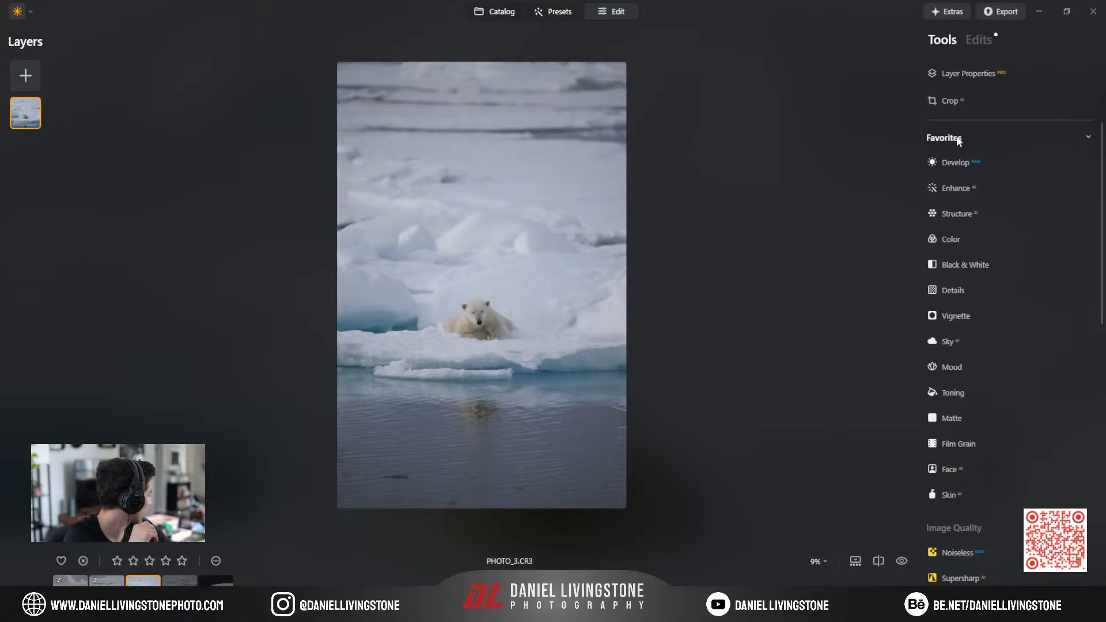
pyautogui.click(561, 11)
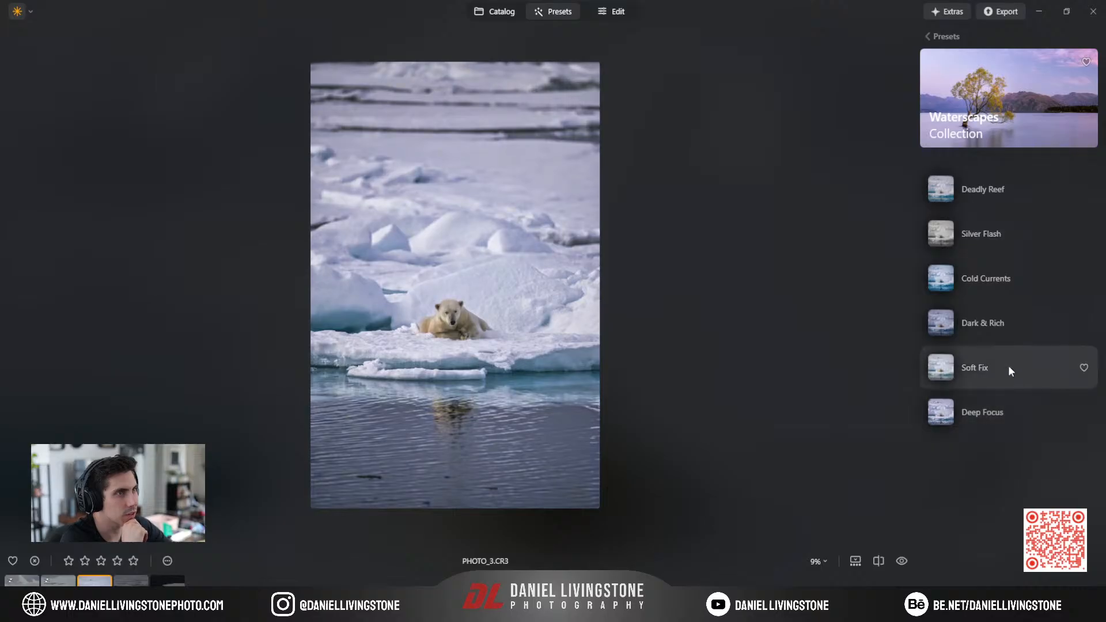
pyautogui.click(930, 36)
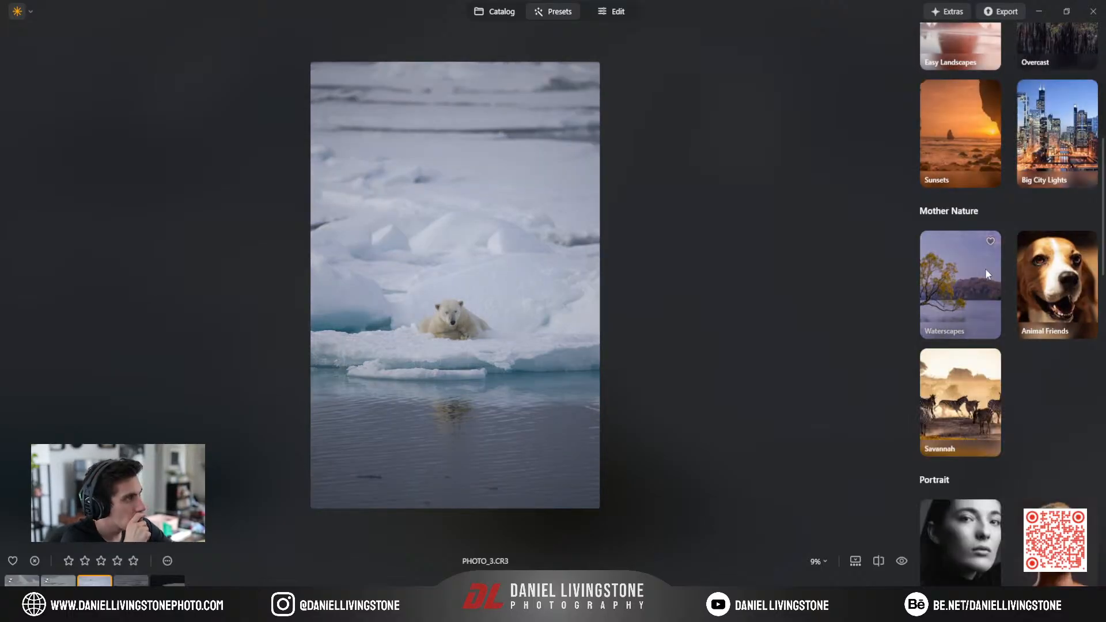
# Browse the preset collections and preview the Overcast presets from the Landscape category on the photo.
pyautogui.scroll(-7, 974, 351)
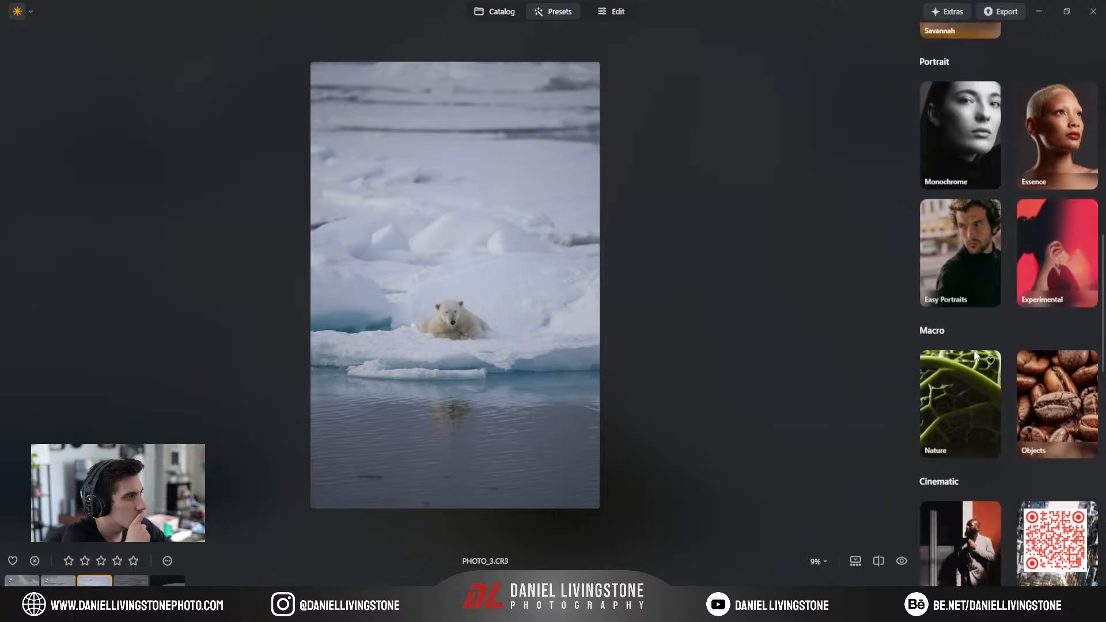
pyautogui.scroll(-4, 974, 351)
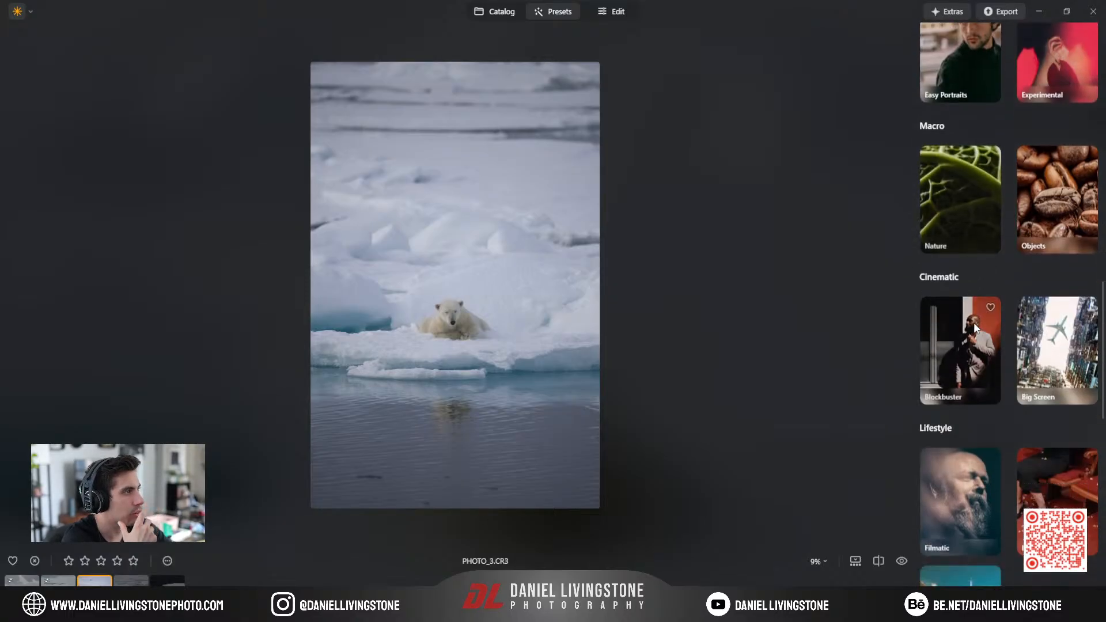
pyautogui.scroll(-7, 1002, 318)
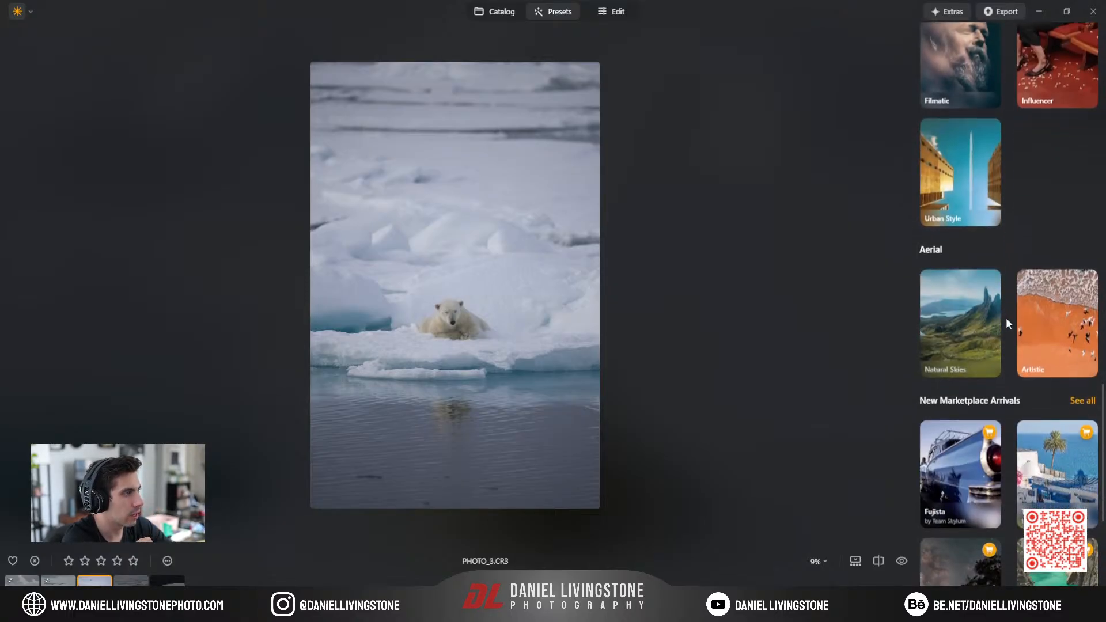
pyautogui.scroll(-3, 1008, 321)
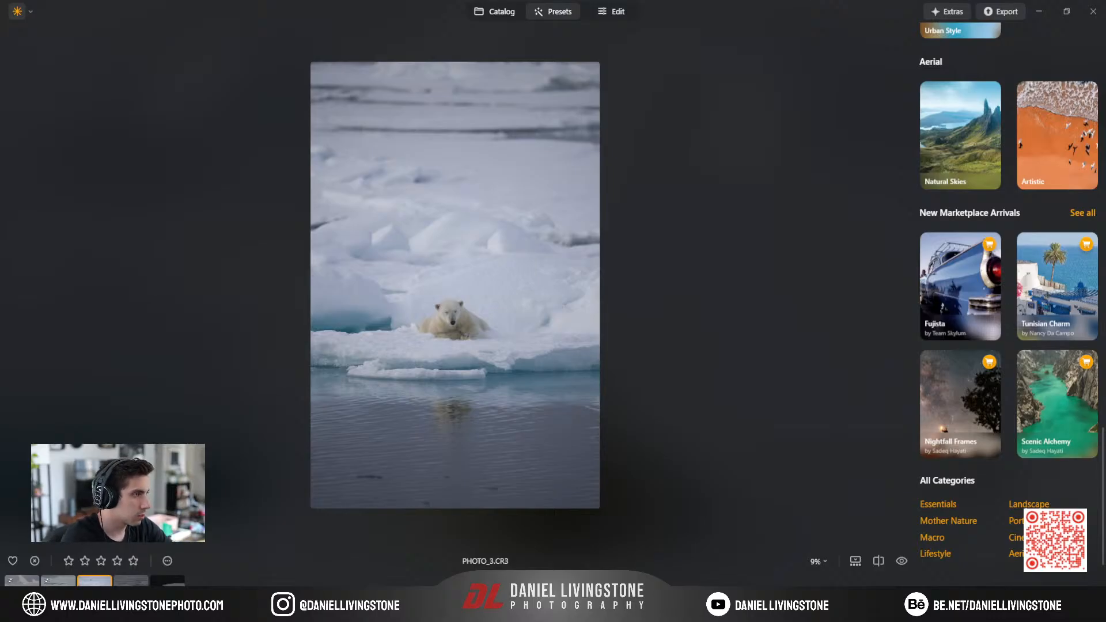
pyautogui.click(1025, 505)
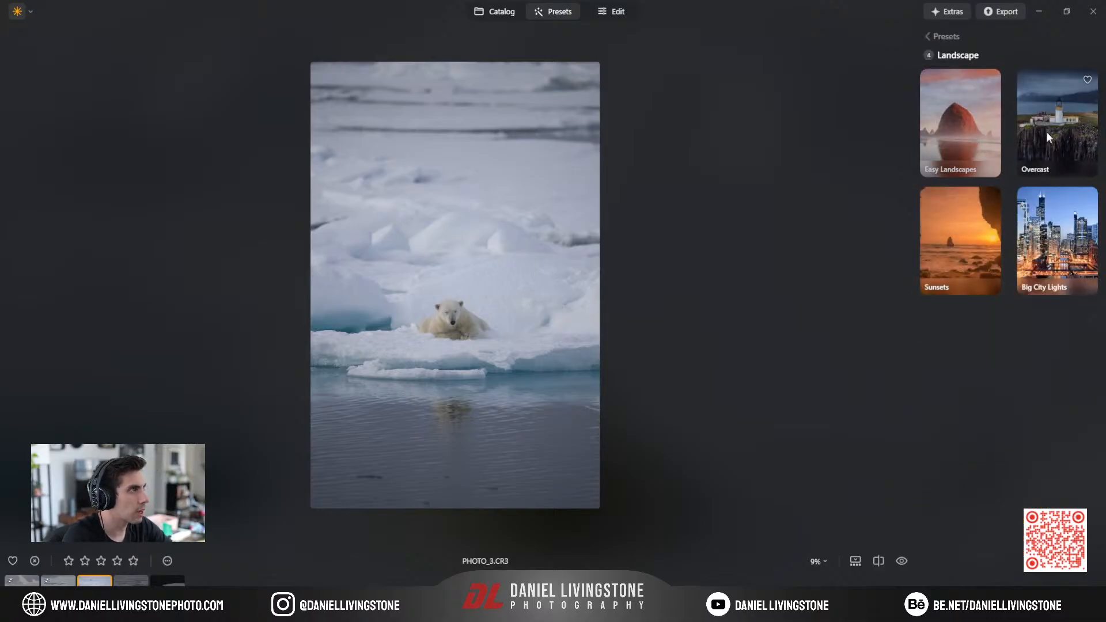
pyautogui.click(1073, 153)
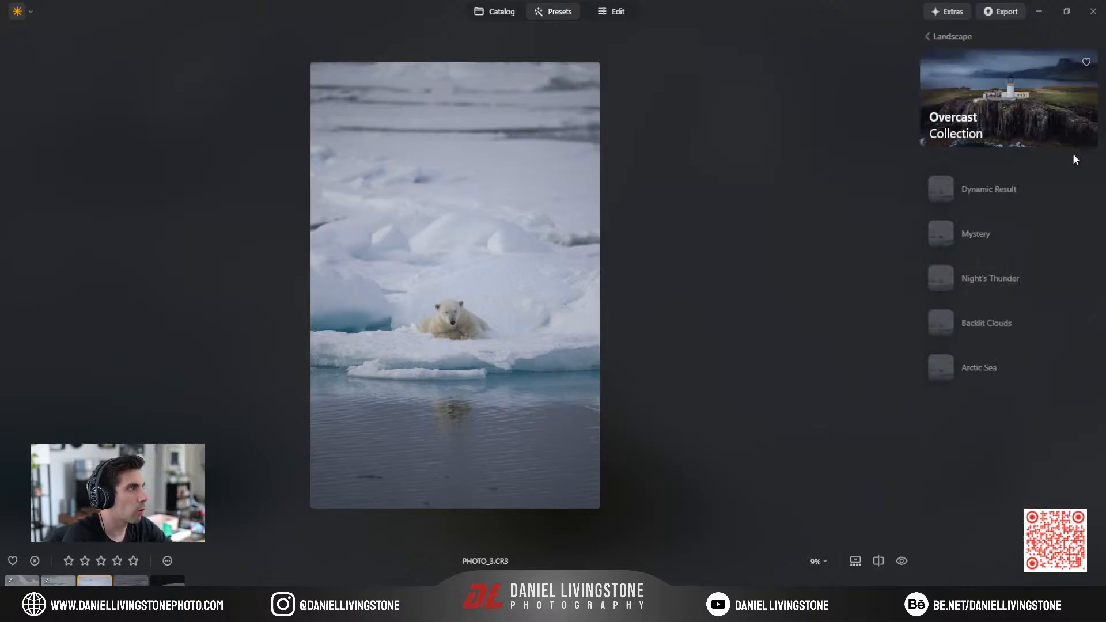
pyautogui.click(1019, 189)
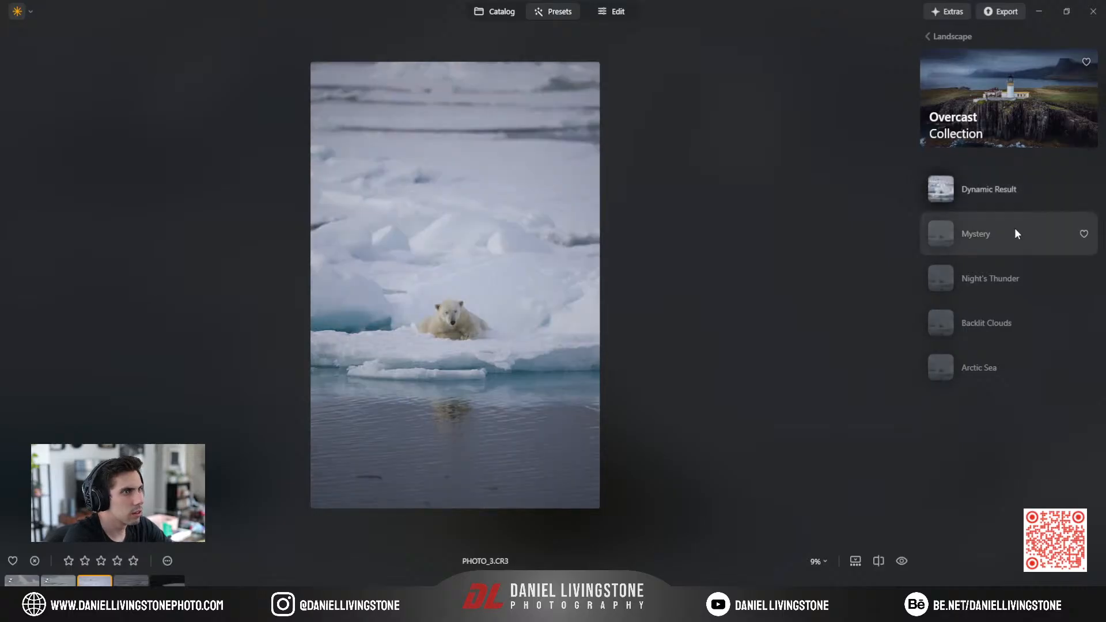
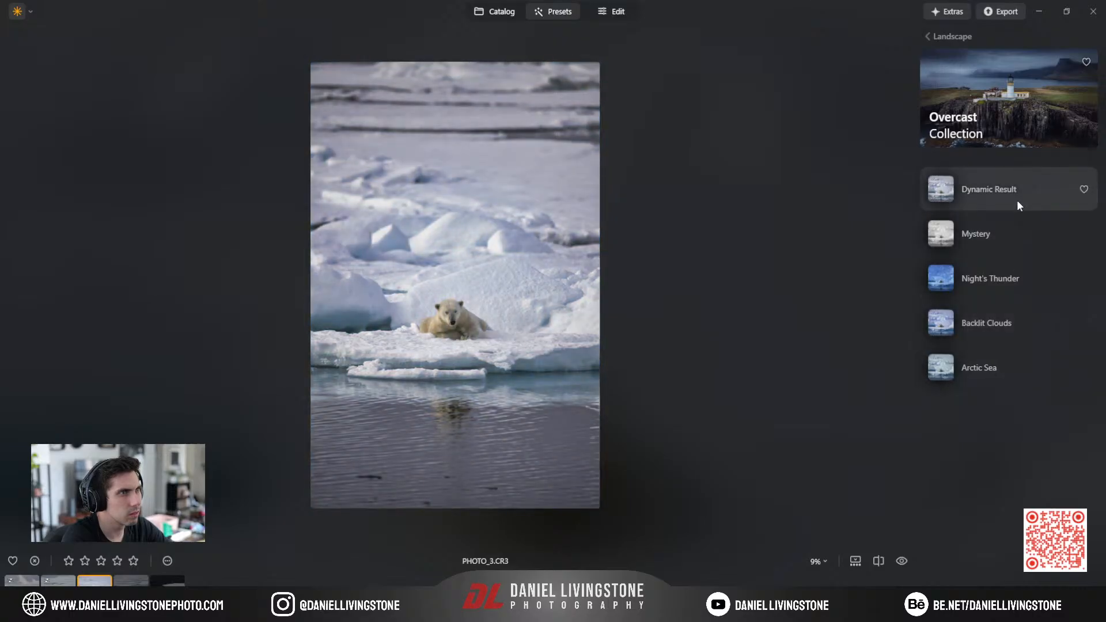
pyautogui.click(931, 37)
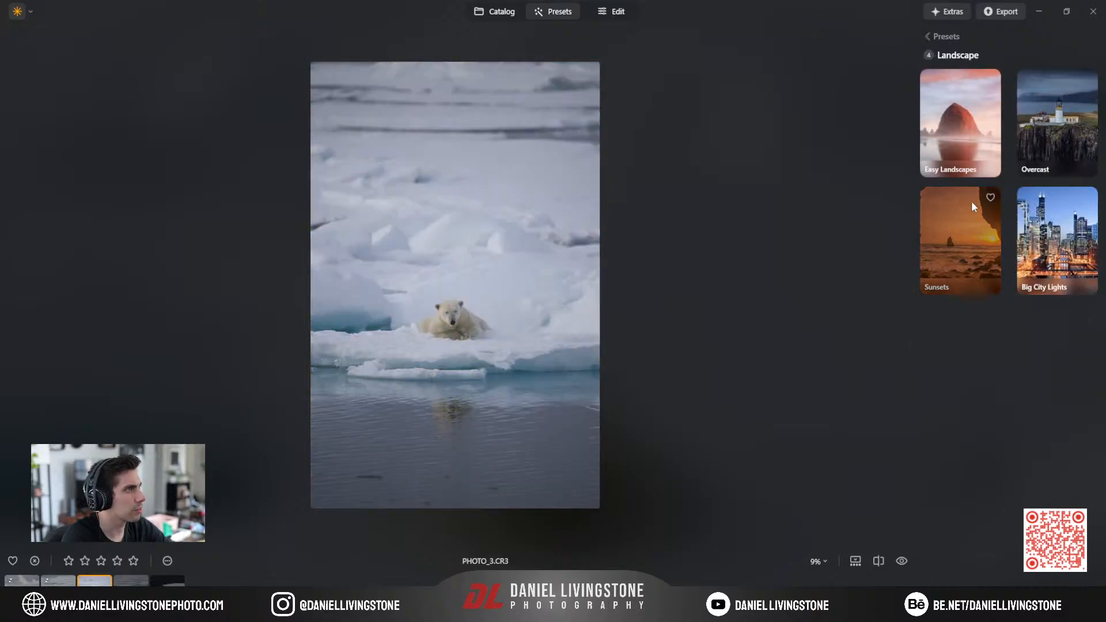
# Apply the Sunset preset from the Easy Landscapes collection to PHOTO_3.CR3 and switch to editing the photo.
pyautogui.click(974, 132)
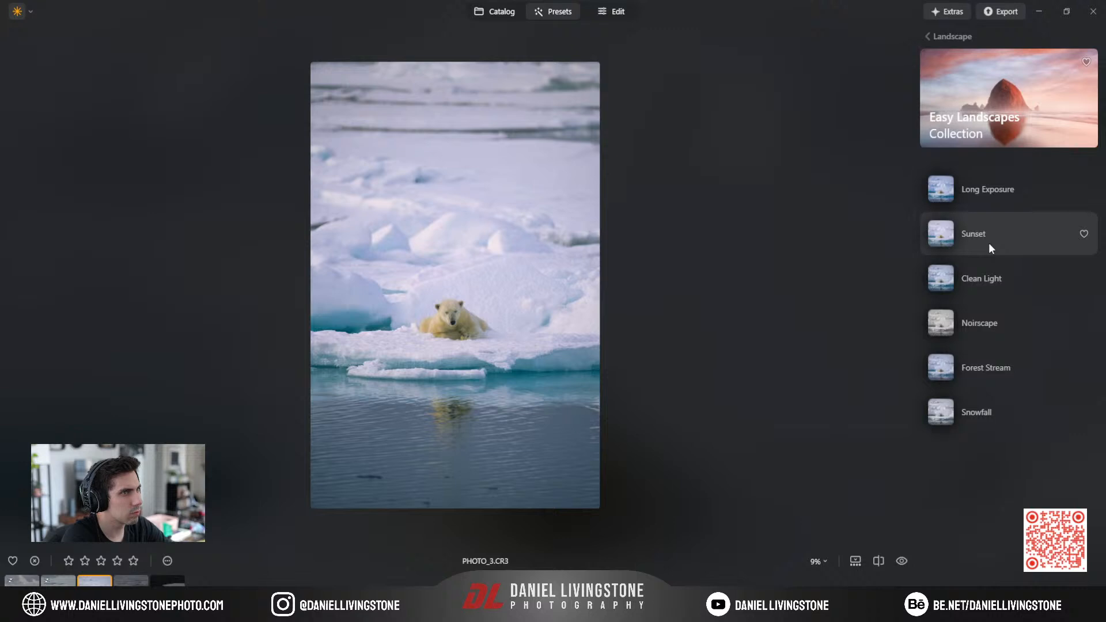
pyautogui.click(989, 243)
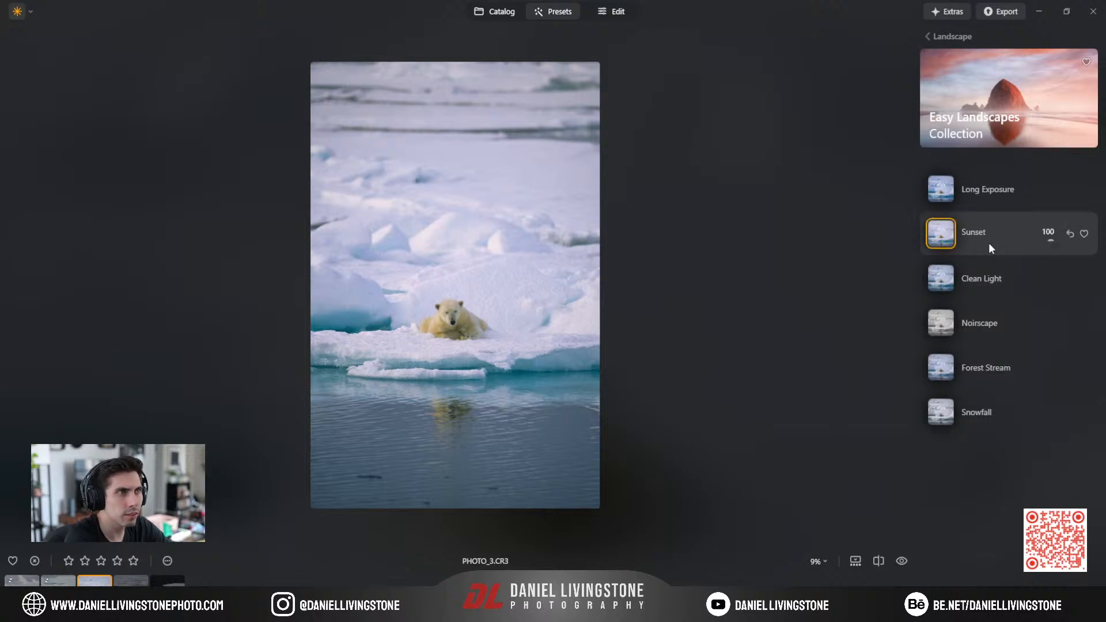
pyautogui.click(610, 18)
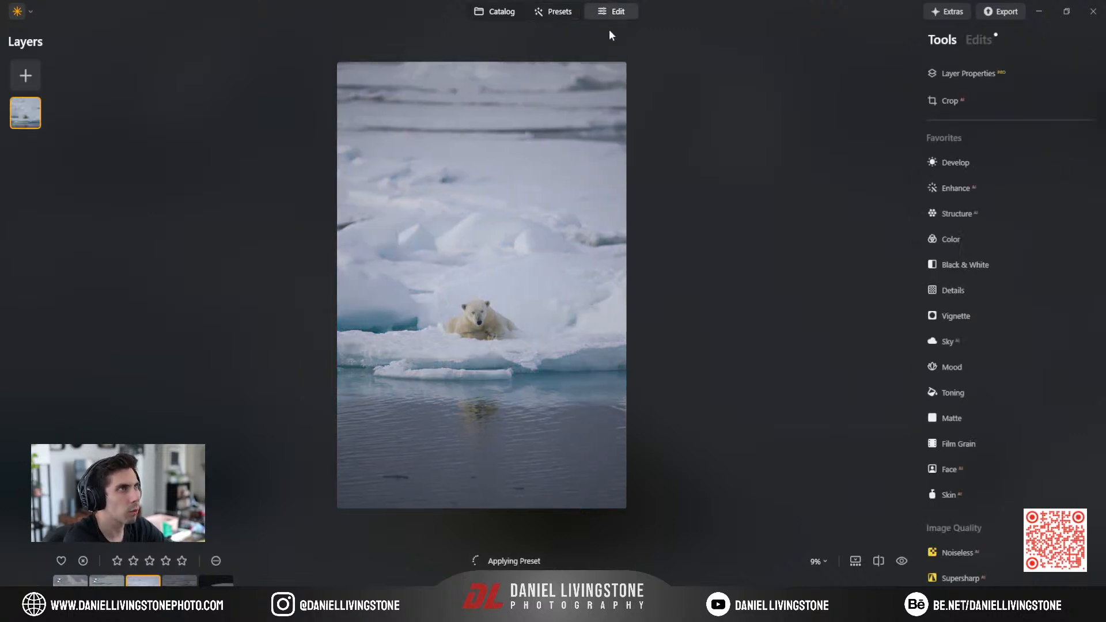
# Examine the resting bear up close and compare the whole photo before and after the preset.
pyautogui.click(483, 319)
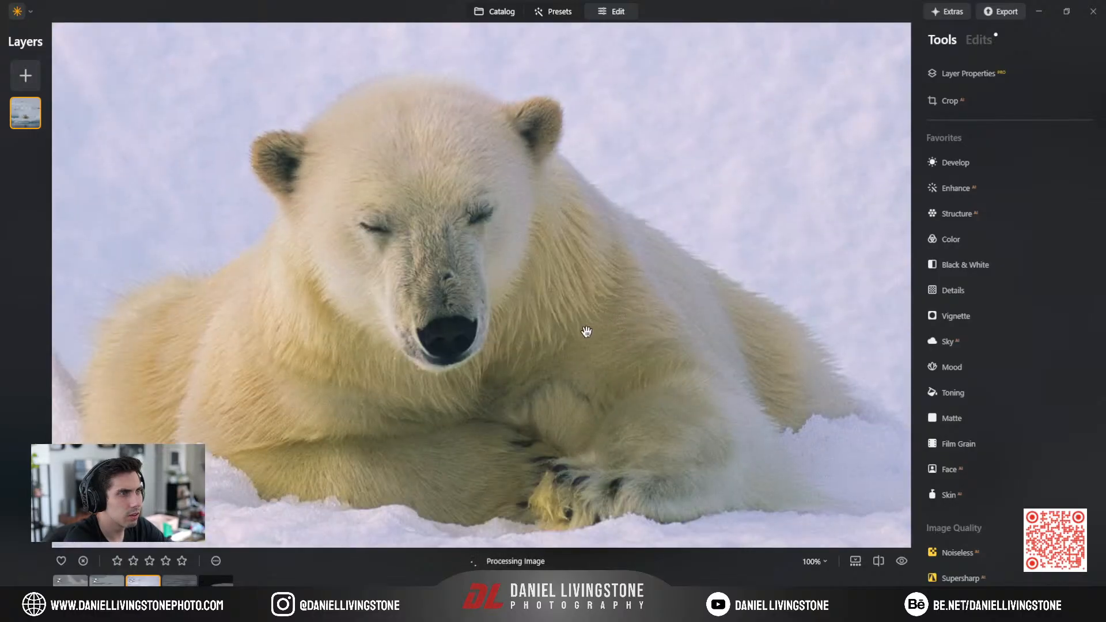
pyautogui.moveTo(586, 331); pyautogui.dragTo(590, 306)
pyautogui.click(590, 306)
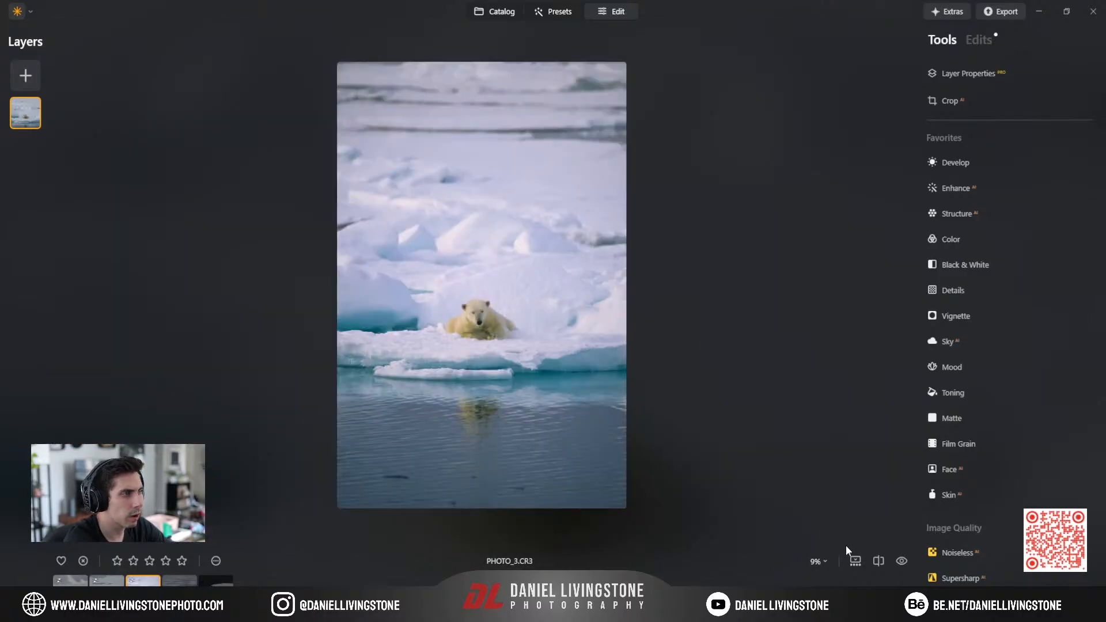
pyautogui.click(878, 561)
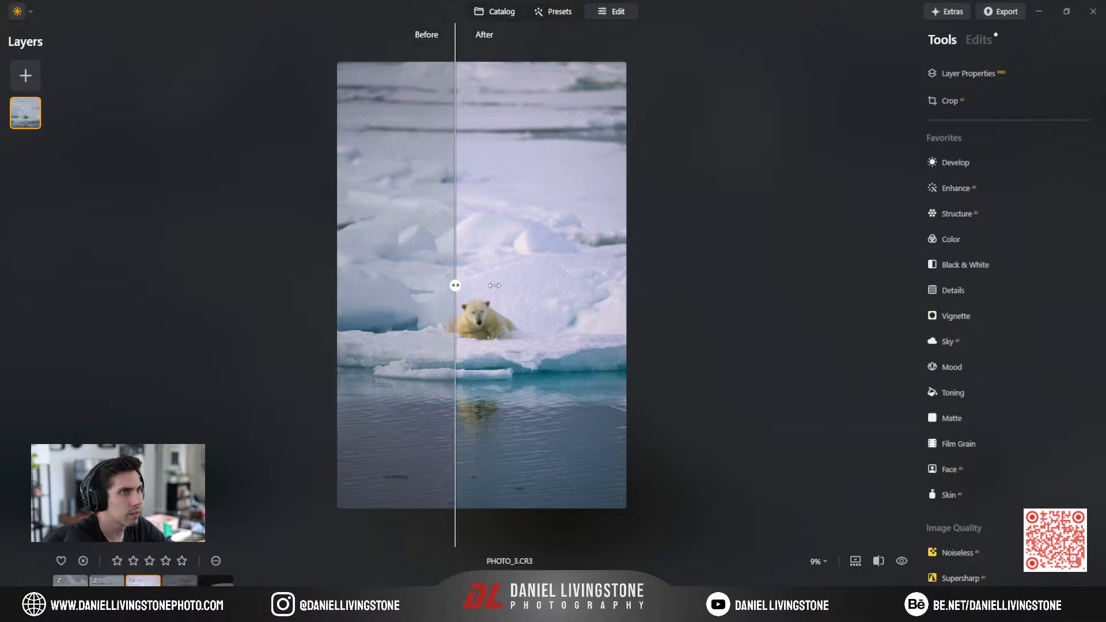
pyautogui.moveTo(494, 285); pyautogui.dragTo(371, 273)
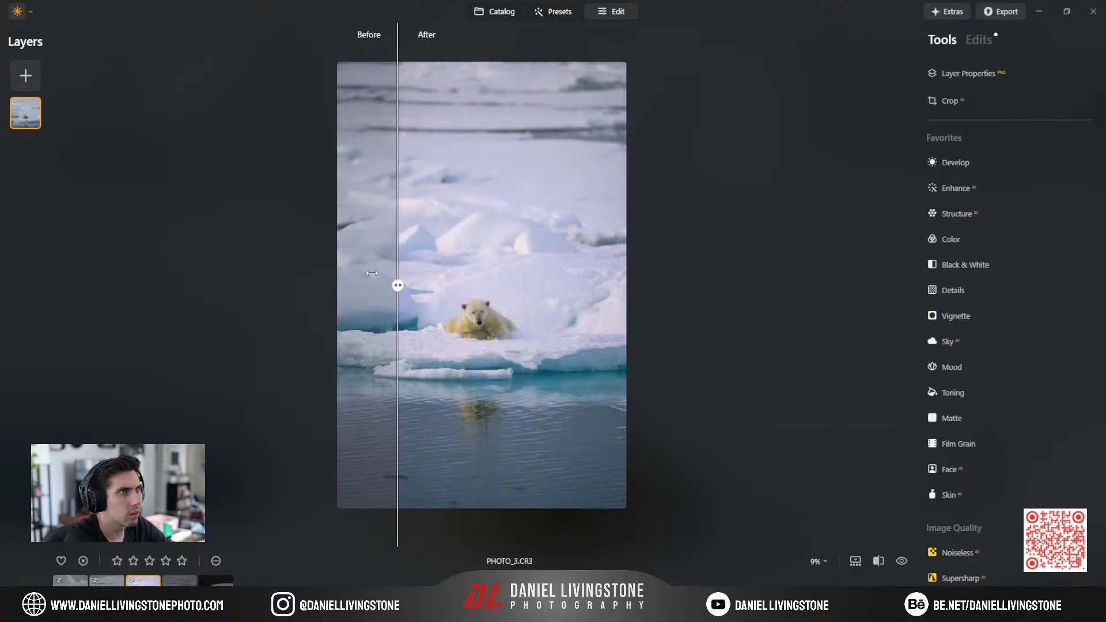
pyautogui.click(856, 561)
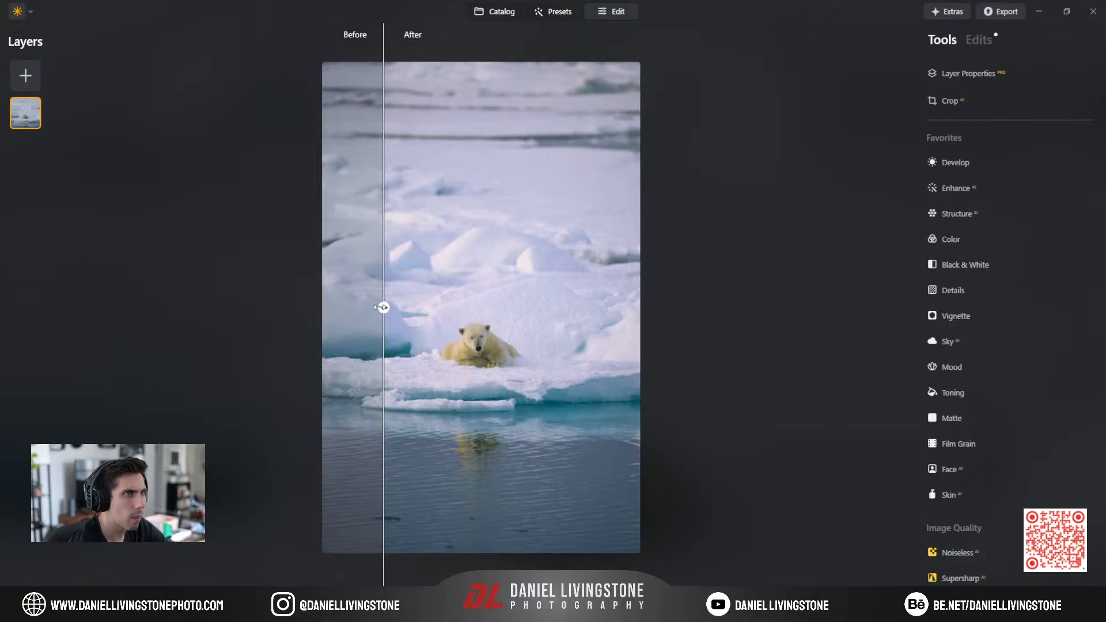
pyautogui.moveTo(382, 307); pyautogui.dragTo(533, 323)
pyautogui.click(899, 606)
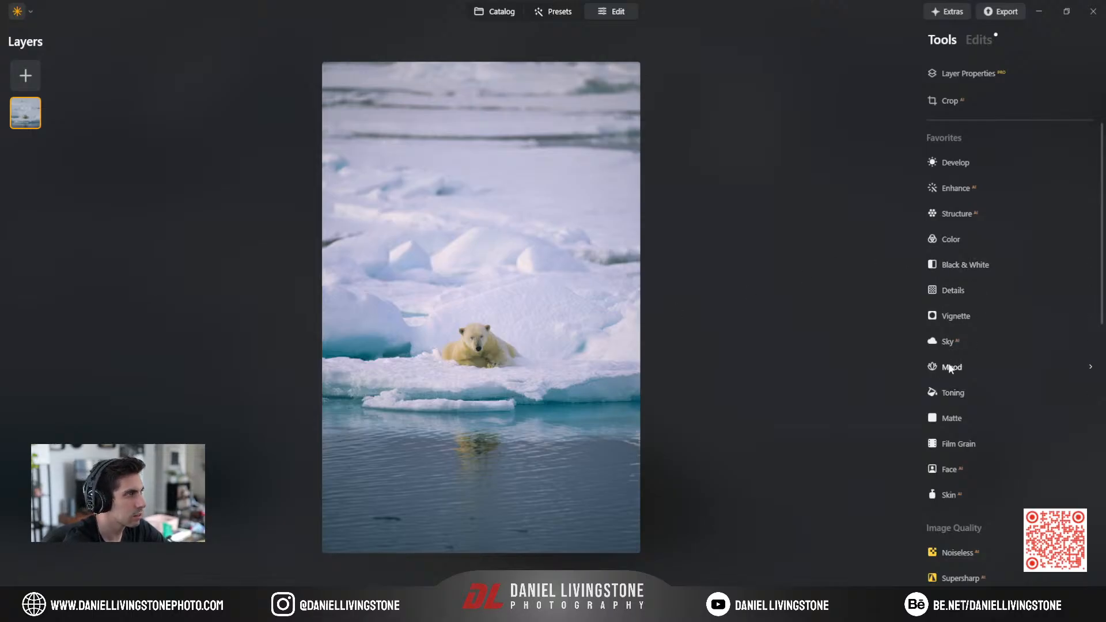
# Set the Color adjustment's HSL saturation to -65 for purple and -48 for magenta, keeping blue at 0.
pyautogui.click(946, 238)
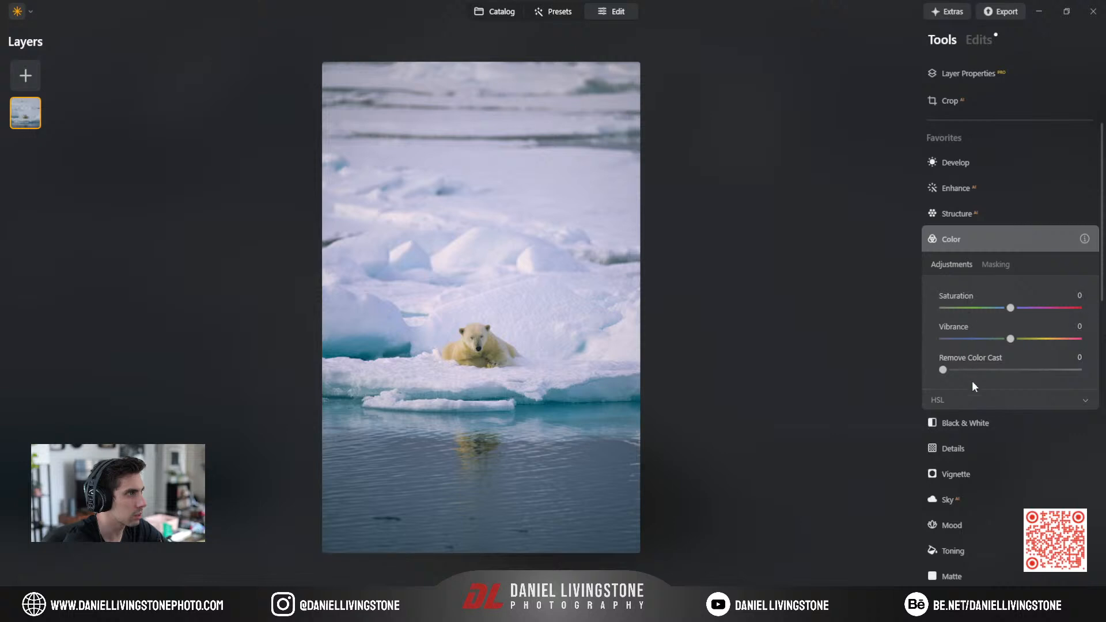
pyautogui.click(980, 402)
pyautogui.scroll(-5, 980, 403)
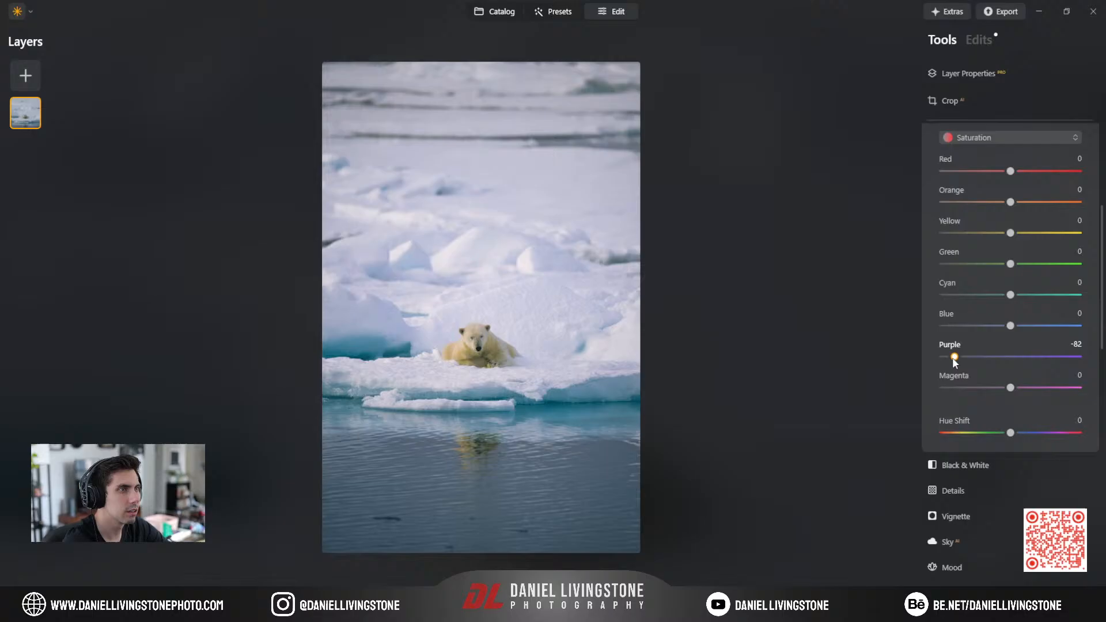
pyautogui.moveTo(954, 357); pyautogui.dragTo(966, 357)
pyautogui.moveTo(1011, 387); pyautogui.dragTo(980, 388)
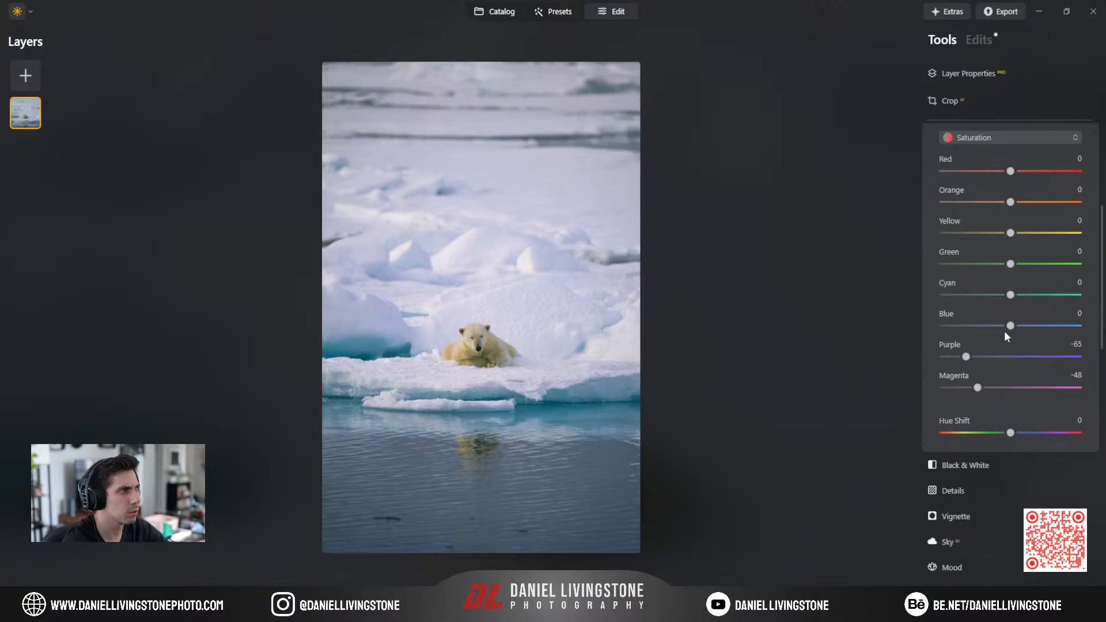
pyautogui.moveTo(1005, 327)
pyautogui.mouseDown()
pyautogui.moveTo(962, 325)
pyautogui.moveTo(995, 326)
pyautogui.mouseUp()
pyautogui.doubleClick(994, 326)
pyautogui.scroll(3, 1006, 291)
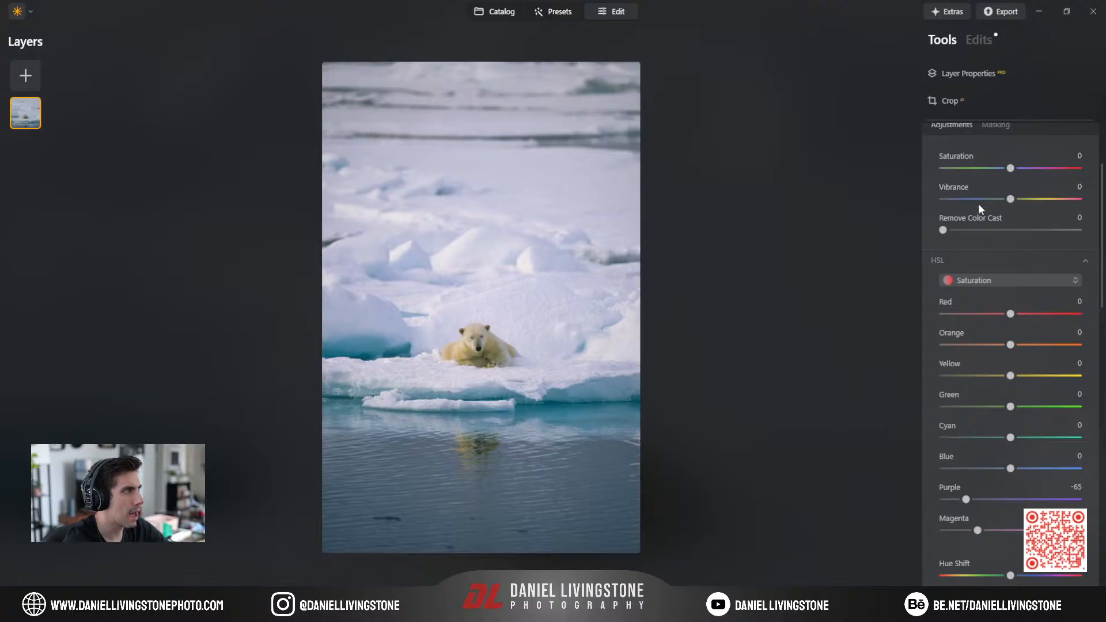
# Mask the Color adjustment with a linear gradient over the ice, fading from above the bear to the waterline, and slightly lower the blue saturation.
pyautogui.click(995, 128)
pyautogui.click(979, 225)
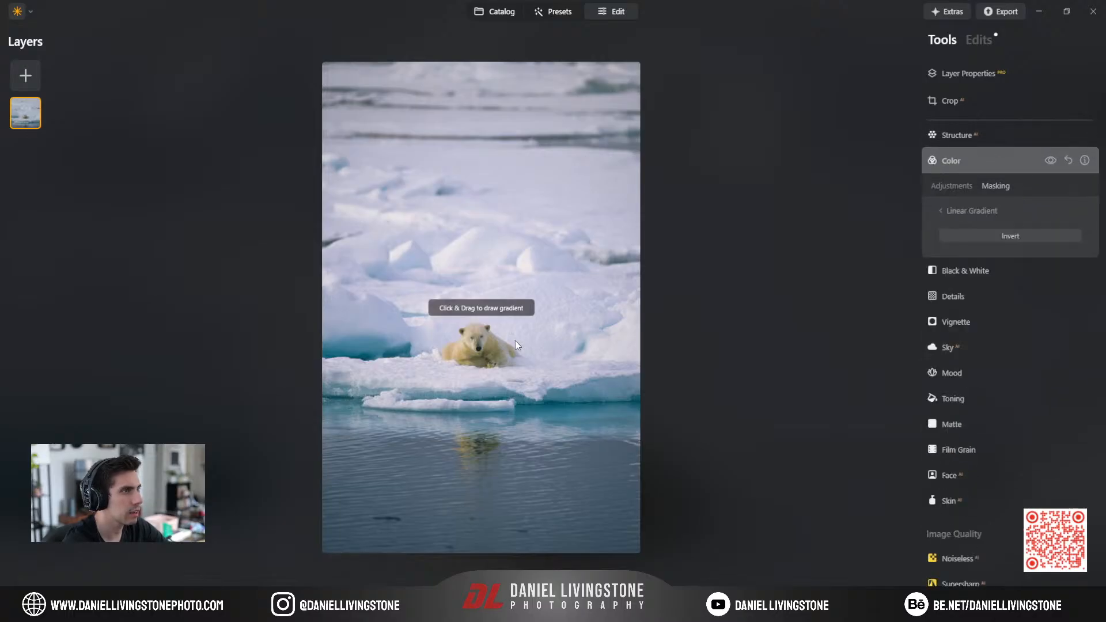
pyautogui.moveTo(491, 318)
pyautogui.mouseDown()
pyautogui.moveTo(505, 372)
pyautogui.moveTo(488, 406)
pyautogui.mouseUp()
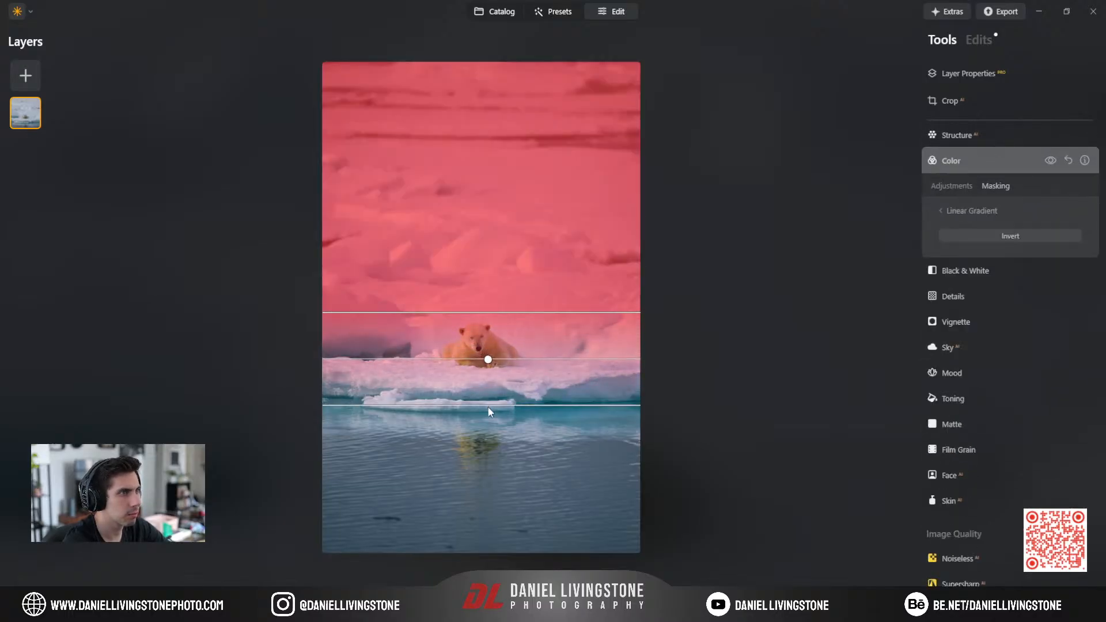
pyautogui.click(942, 211)
pyautogui.click(948, 186)
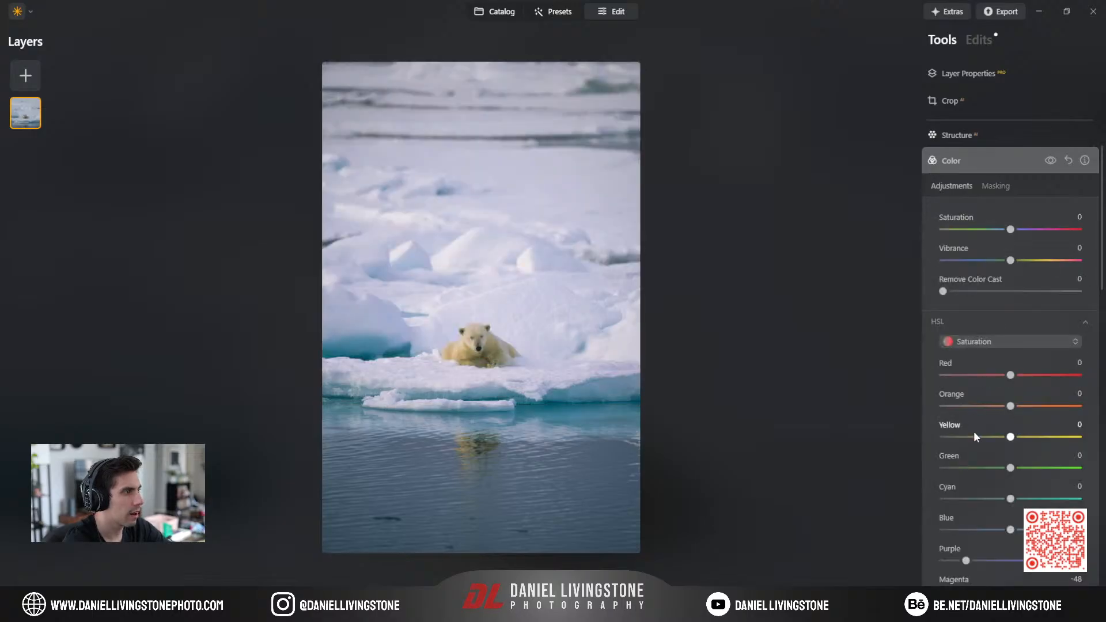
pyautogui.moveTo(1011, 530); pyautogui.dragTo(990, 530)
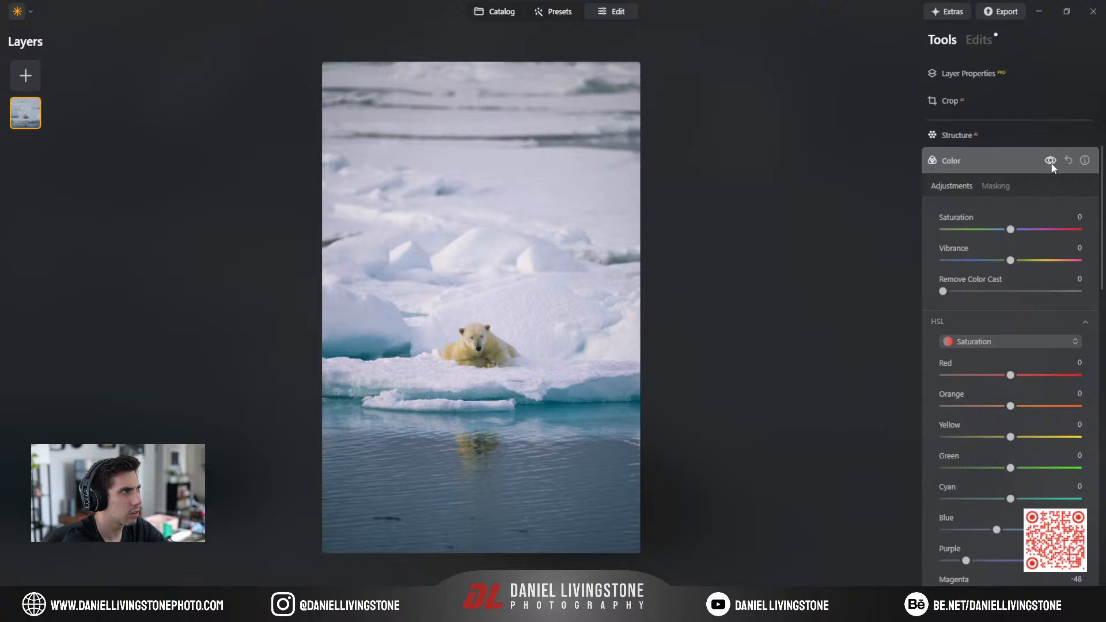
# Compare the photo with and without the Color adjustment, and check the overall edit against the original.
pyautogui.click(1051, 162)
pyautogui.click(1051, 161)
pyautogui.click(1051, 162)
pyautogui.click(1051, 161)
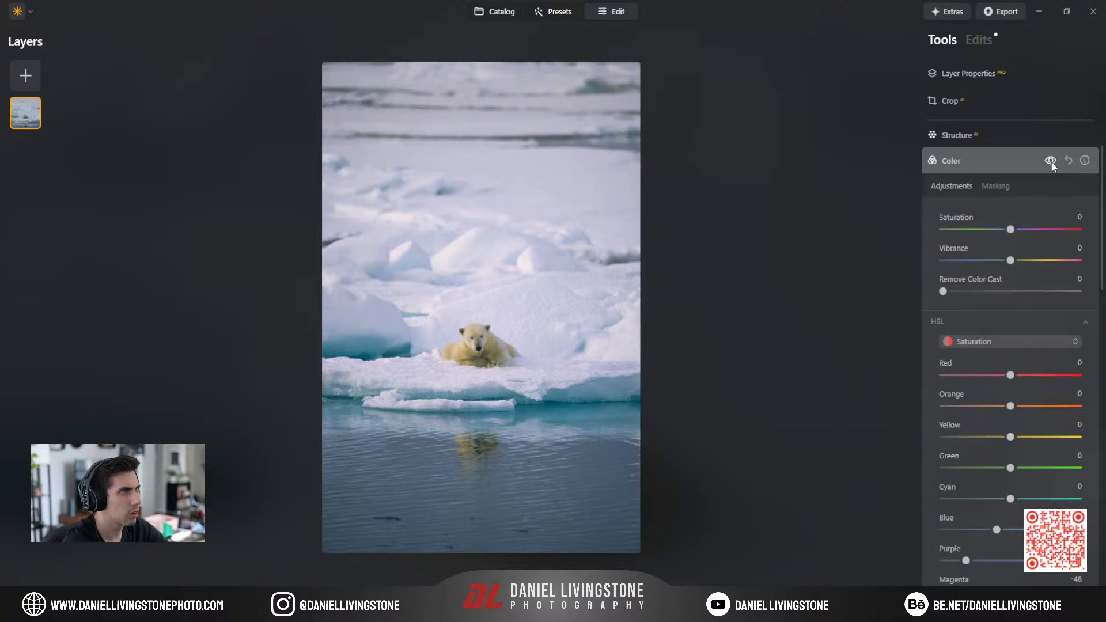
pyautogui.click(1001, 161)
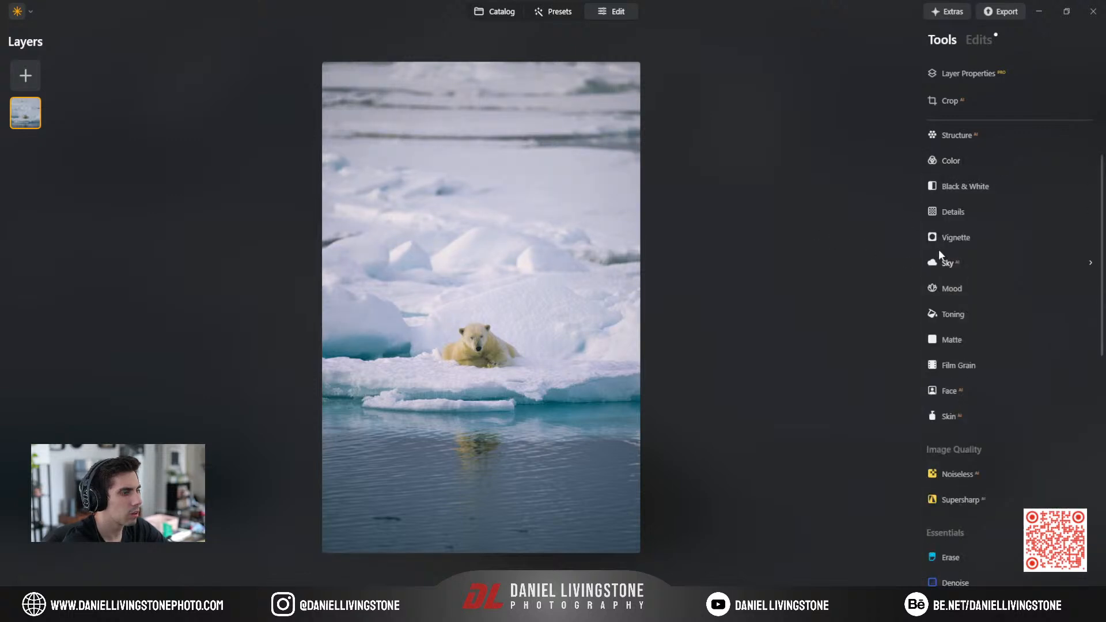
pyautogui.click(444, 603)
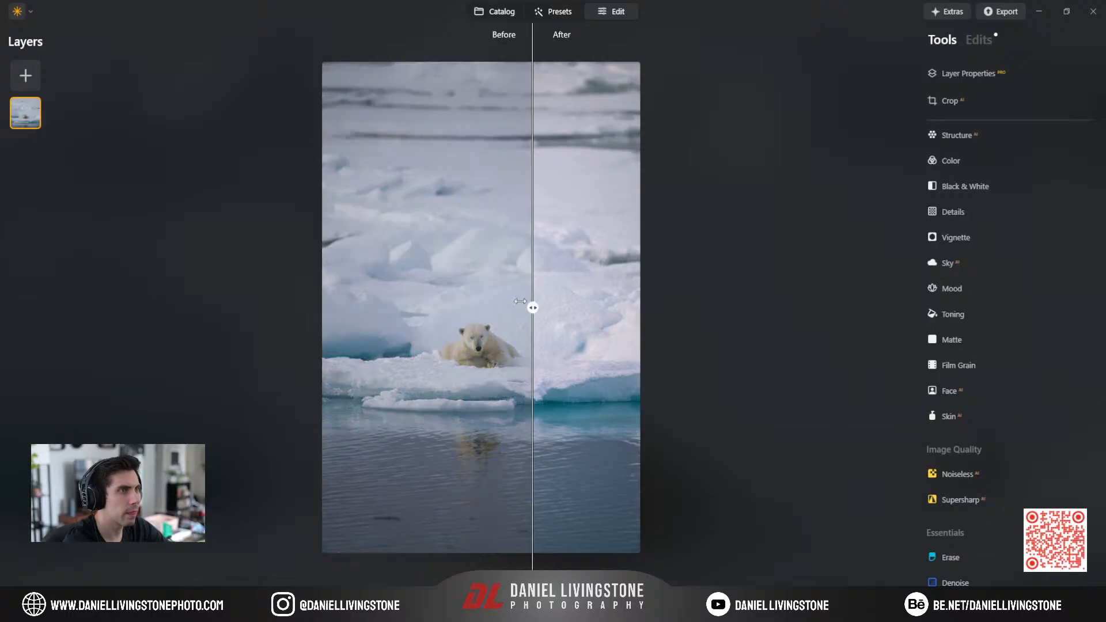
pyautogui.moveTo(536, 305); pyautogui.dragTo(522, 351)
pyautogui.click(895, 604)
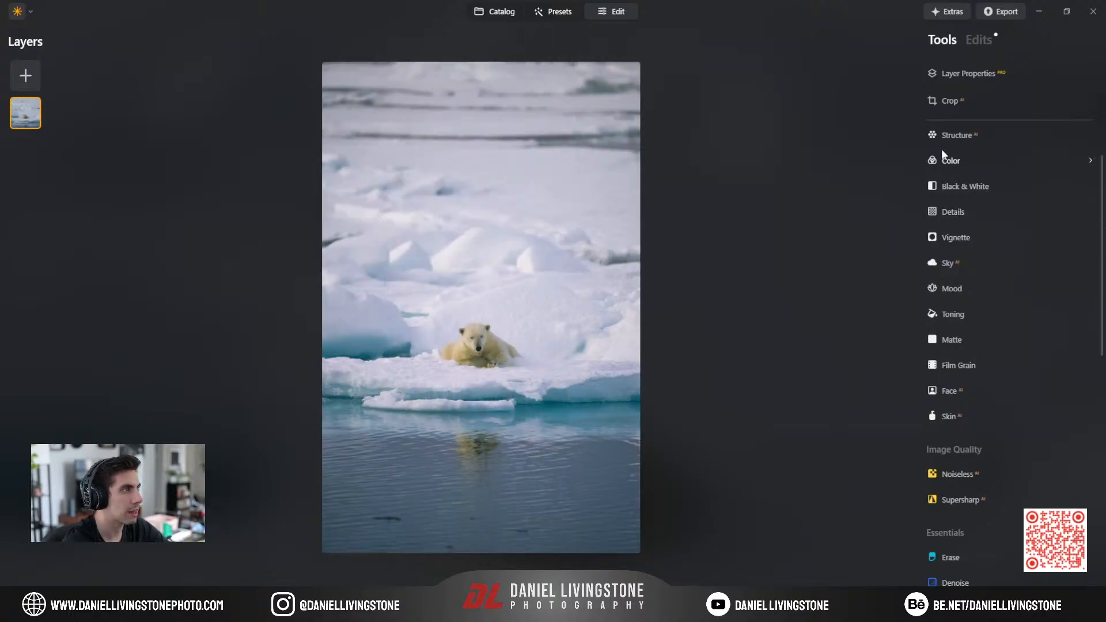
# Mask a new Develop adjustment with a linear gradient over the distant ice, fading out toward the middle of the photo.
pyautogui.scroll(2, 942, 173)
pyautogui.click(960, 164)
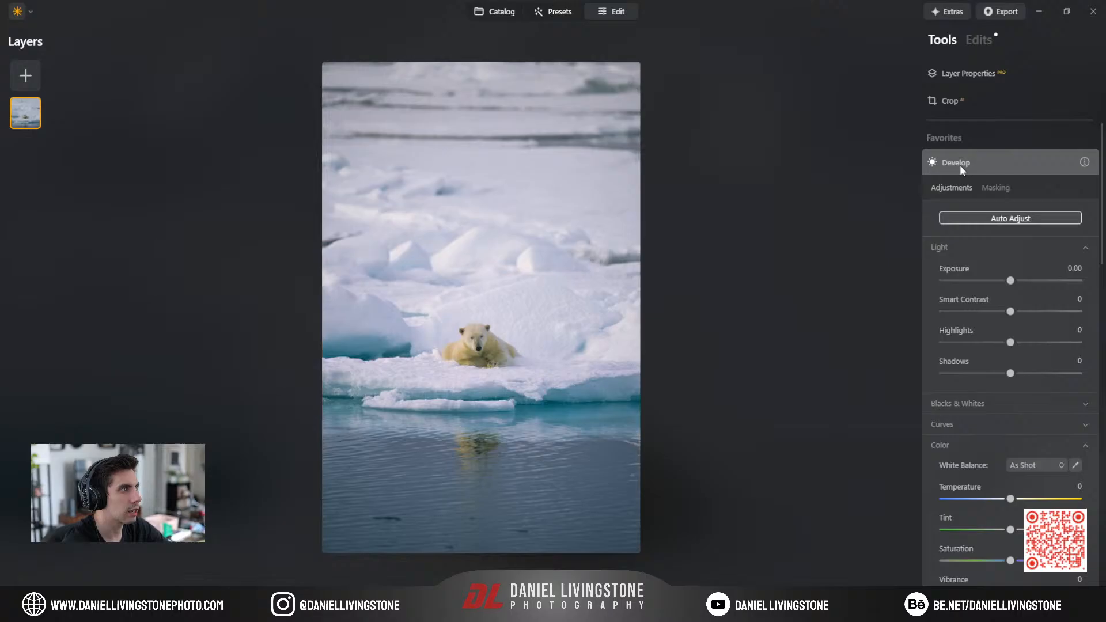
pyautogui.click(996, 185)
pyautogui.click(961, 226)
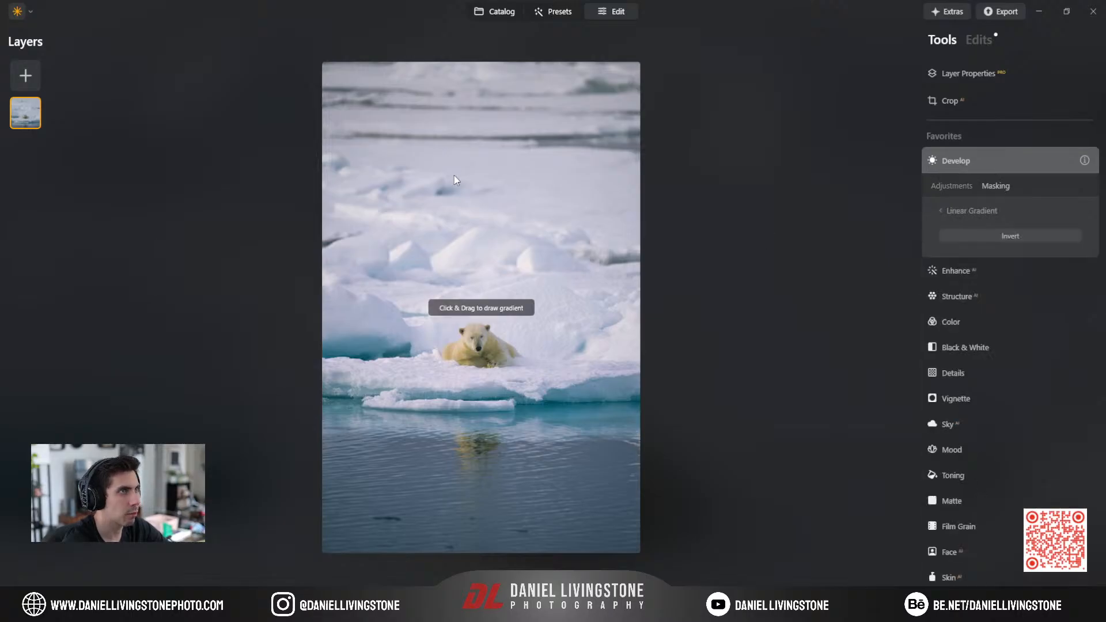
pyautogui.moveTo(497, 124); pyautogui.dragTo(495, 230)
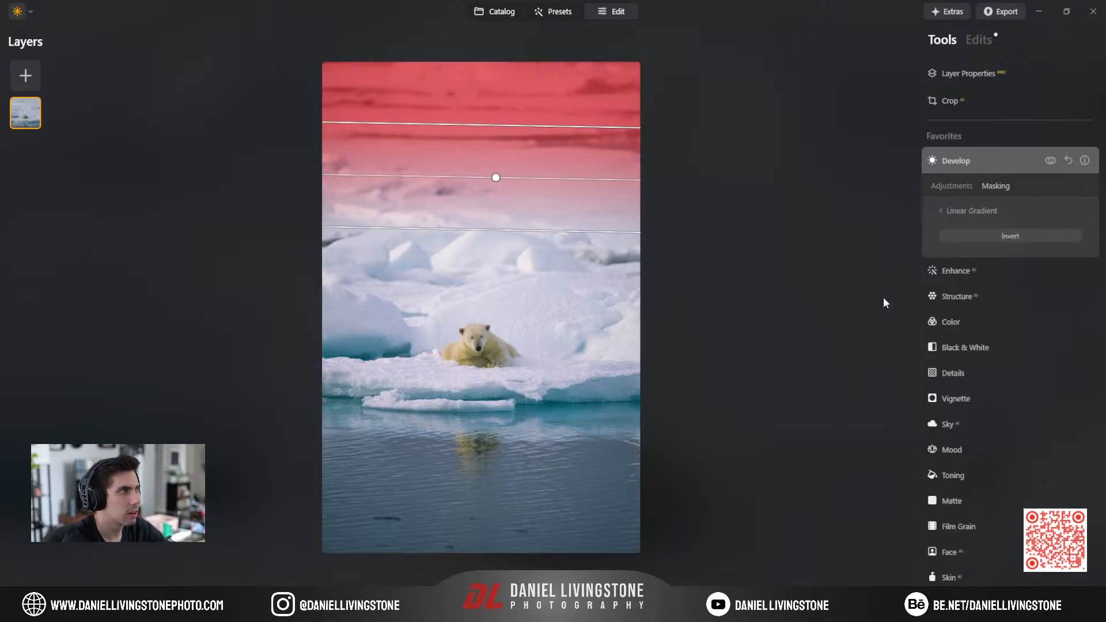
# Set the masked Develop adjustment's exposure to 0.83, temperature to -18, tint to 23 and saturation to 47.
pyautogui.click(951, 185)
pyautogui.moveTo(1018, 279); pyautogui.dragTo(1021, 284)
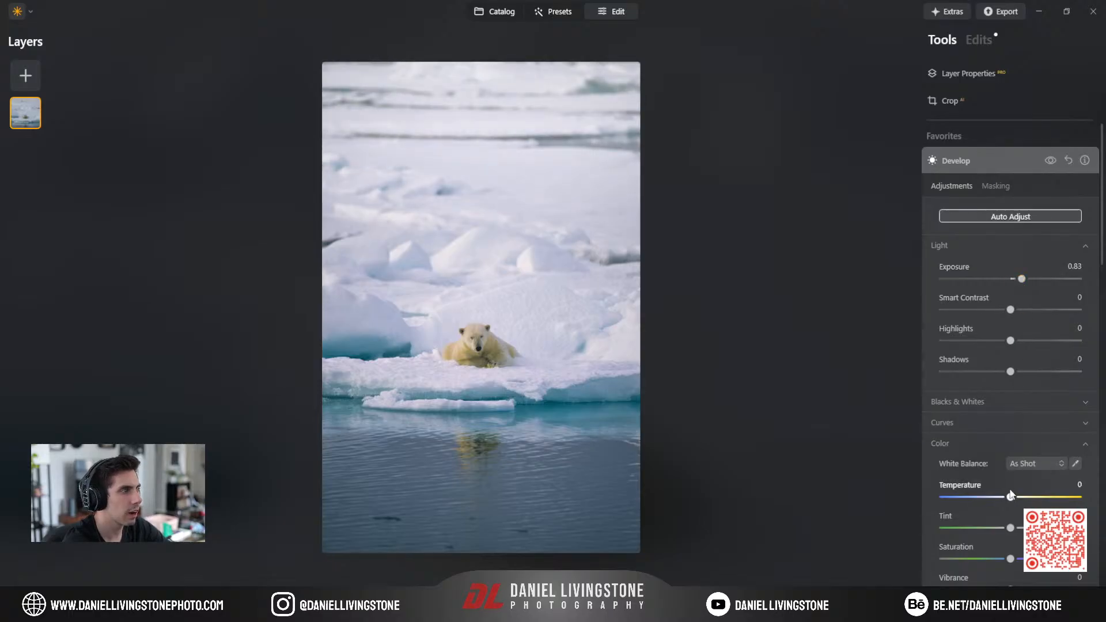
pyautogui.moveTo(1010, 497); pyautogui.dragTo(1024, 528)
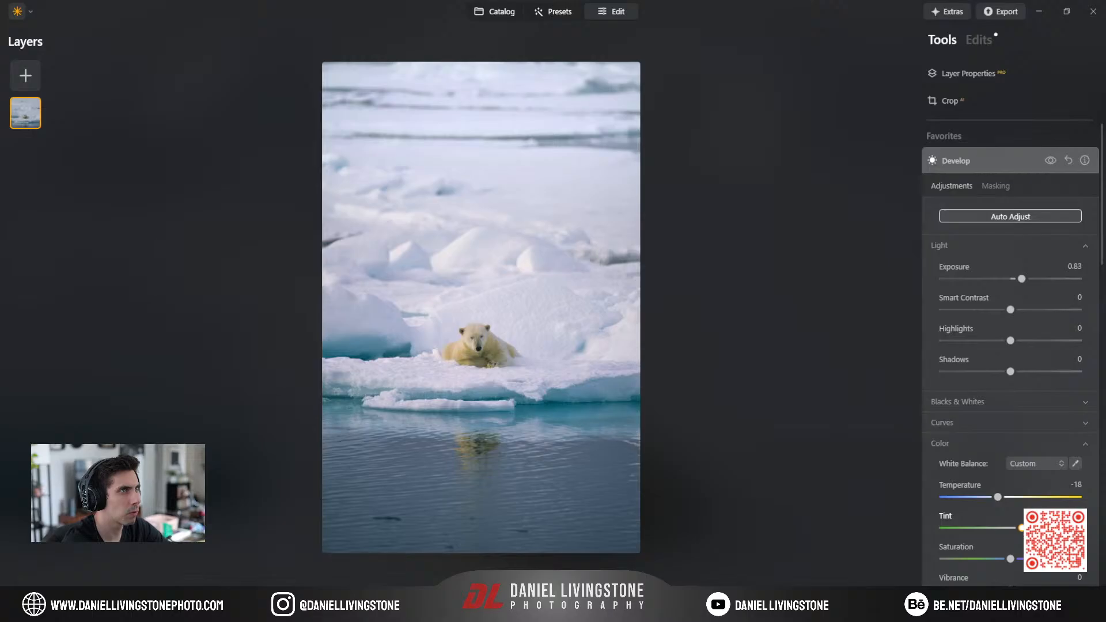
pyautogui.scroll(-1, 1020, 513)
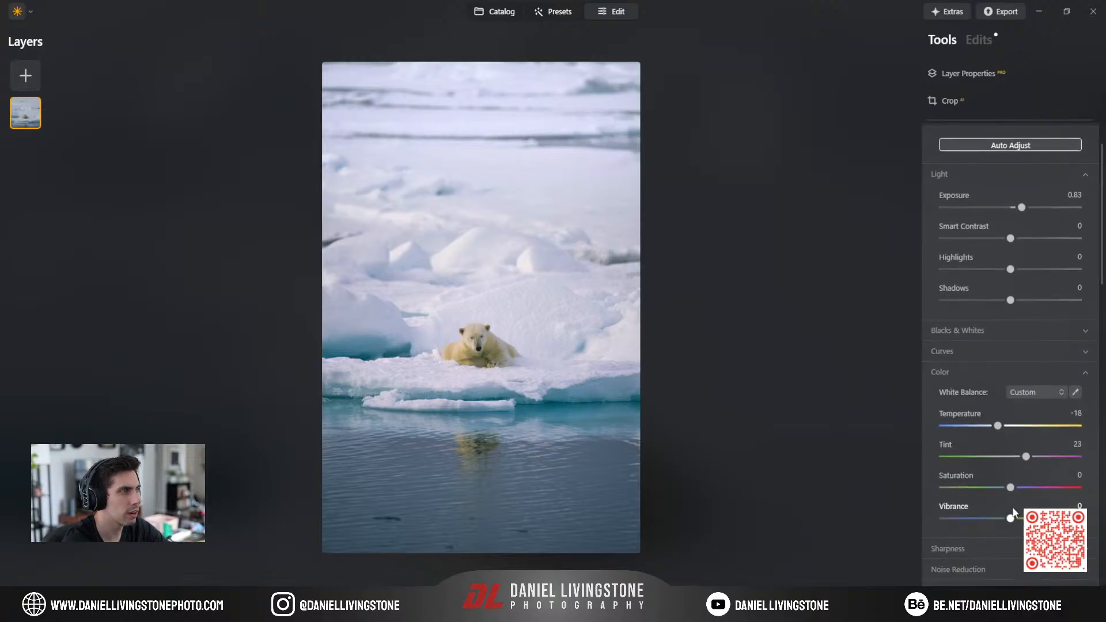
pyautogui.moveTo(1010, 488); pyautogui.dragTo(1044, 490)
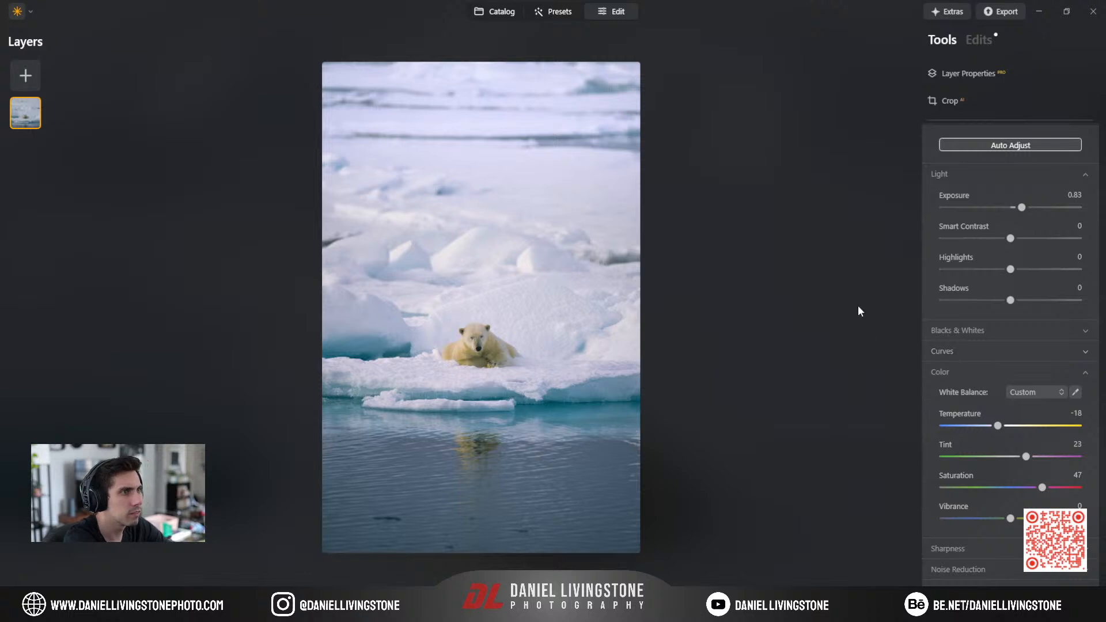
pyautogui.scroll(1, 991, 185)
pyautogui.click(975, 161)
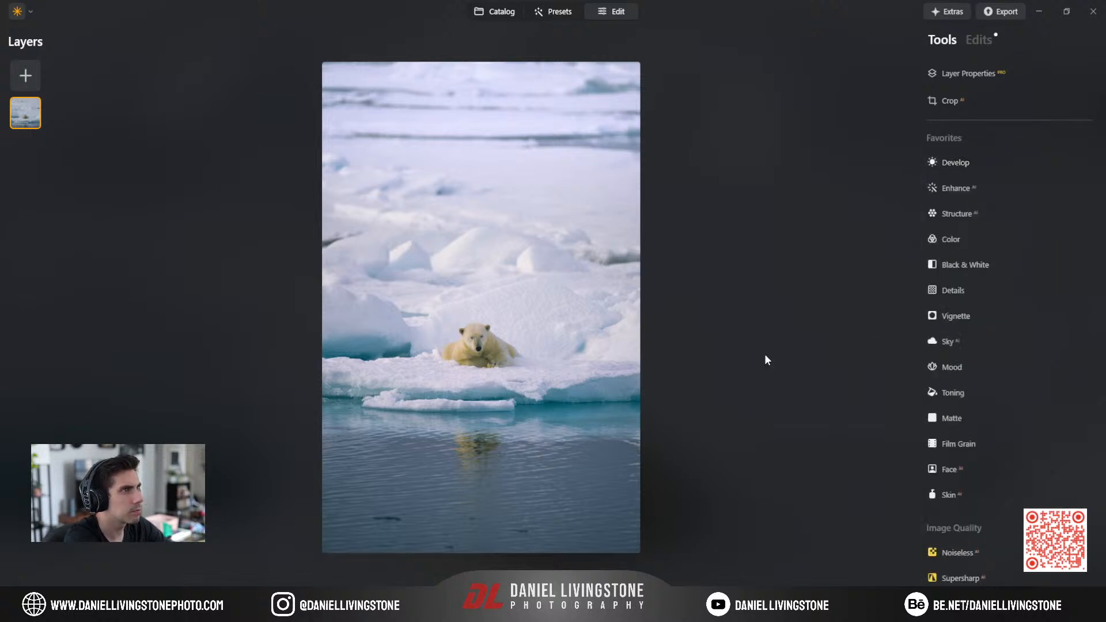
# Compare the original photo with the version that includes the masked Develop adjustment.
pyautogui.press('\\')
pyautogui.moveTo(486, 308); pyautogui.dragTo(383, 309)
pyautogui.press('\\')
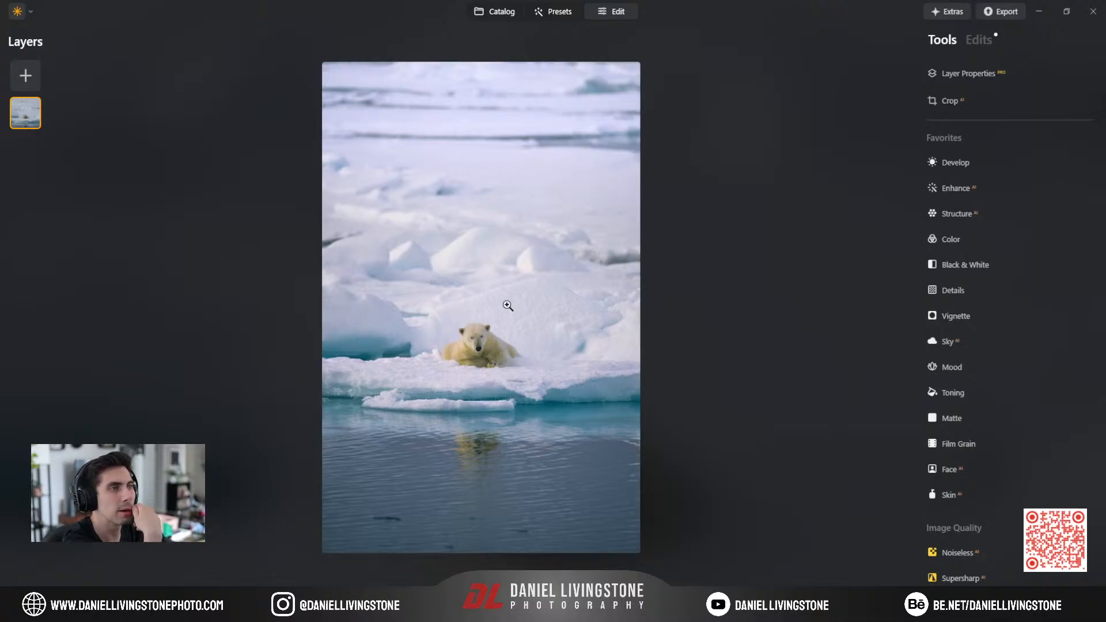
# Examine the bear and the dark spots in the water up close, and look through the remaining editing tools.
pyautogui.click(477, 355)
pyautogui.moveTo(271, 271); pyautogui.dragTo(577, 326)
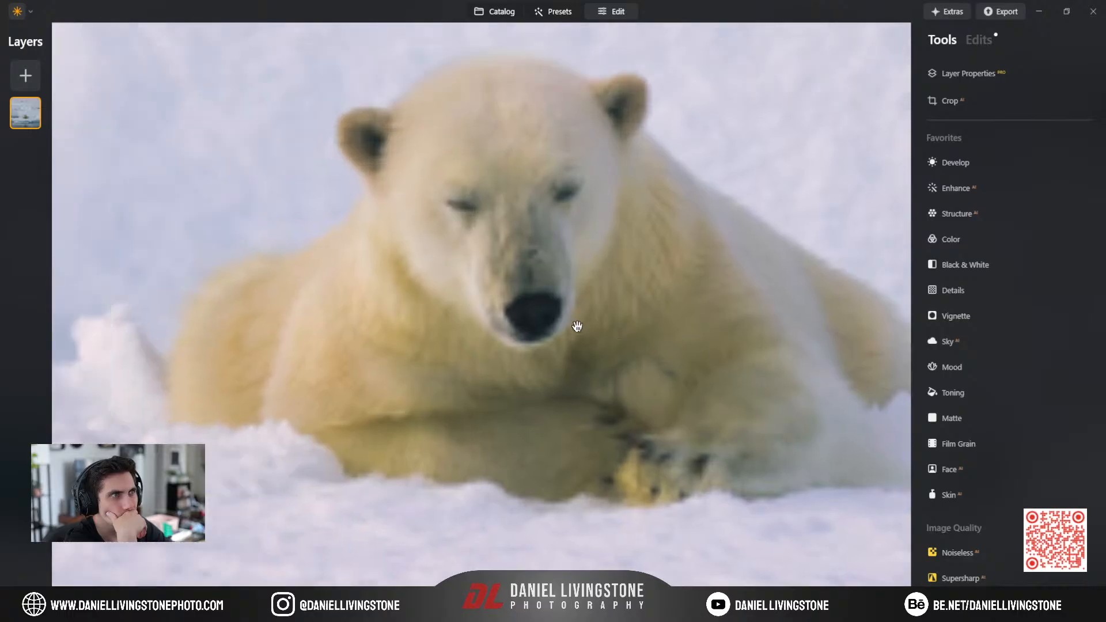
pyautogui.click(604, 336)
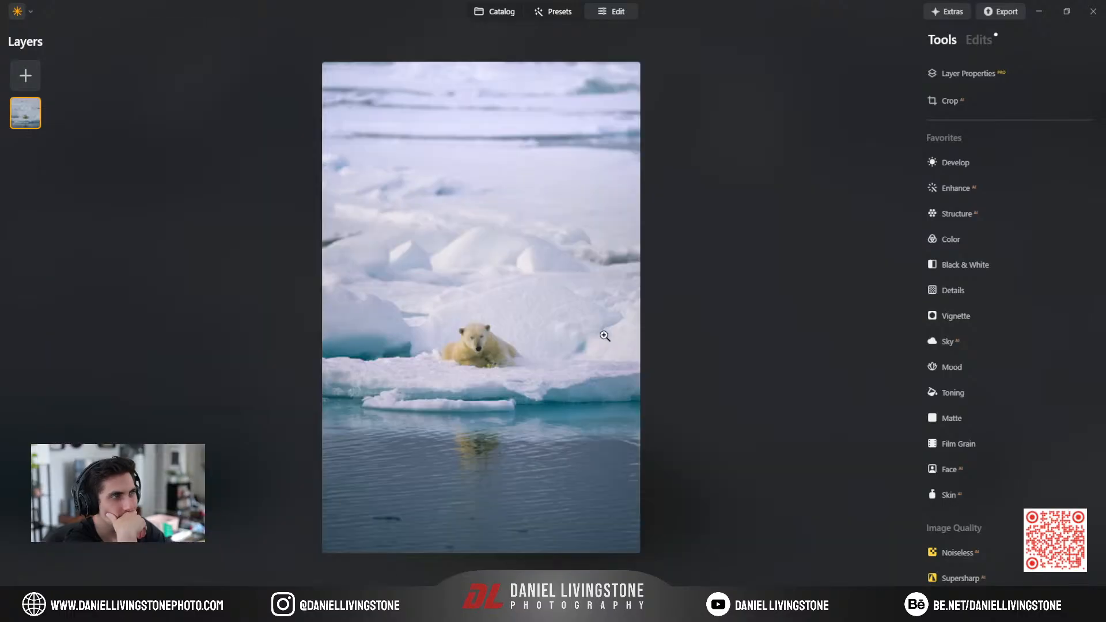
pyautogui.click(416, 520)
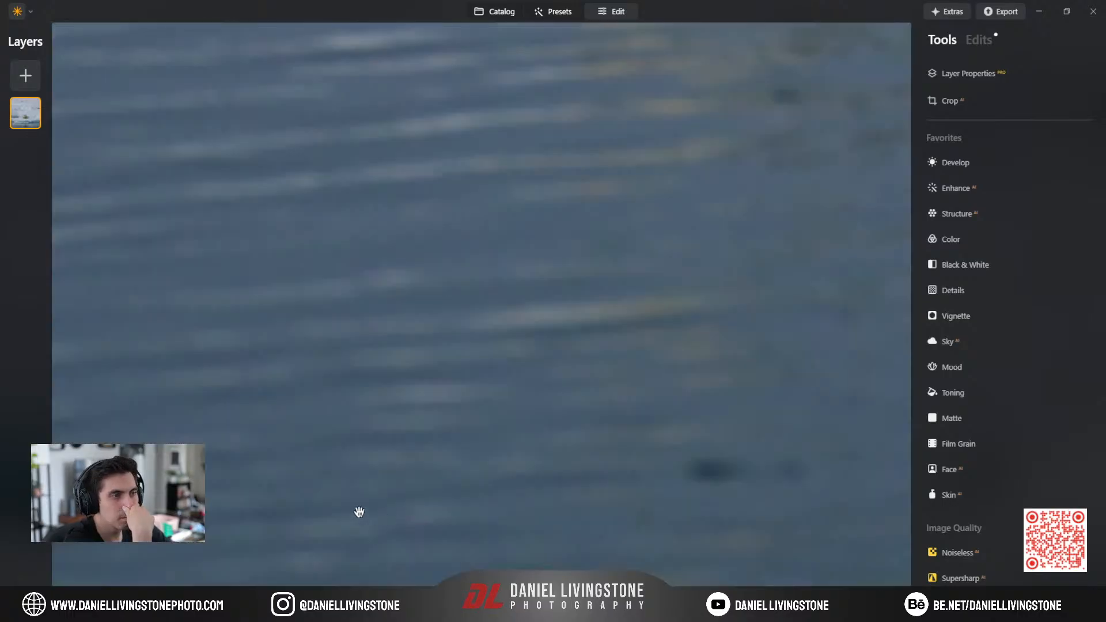
pyautogui.moveTo(358, 511); pyautogui.dragTo(600, 358)
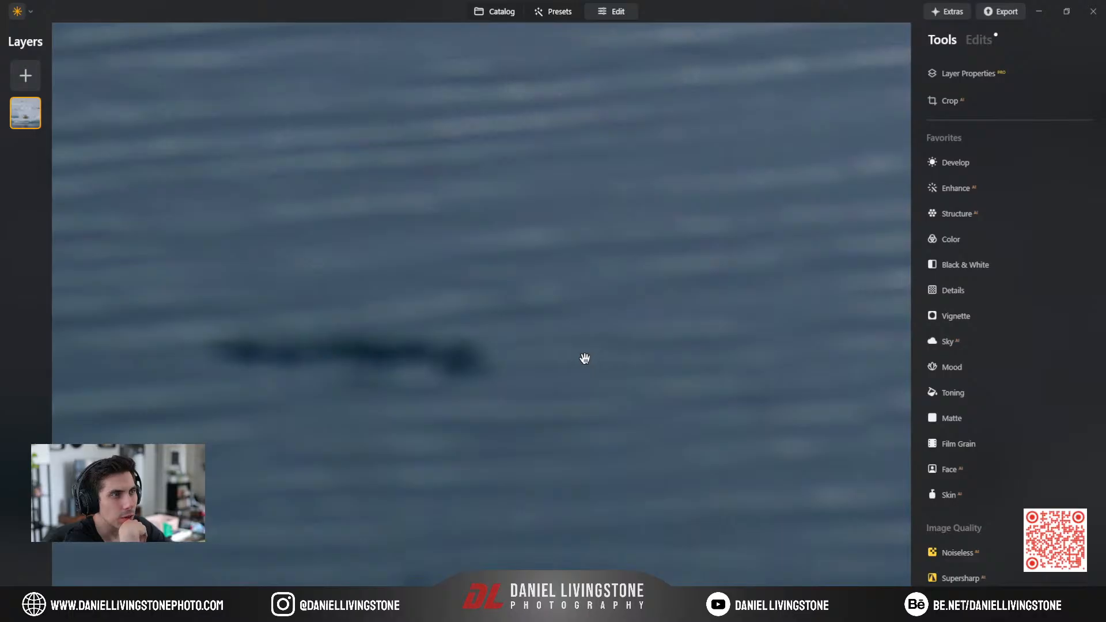
pyautogui.click(584, 359)
pyautogui.scroll(-4, 1008, 323)
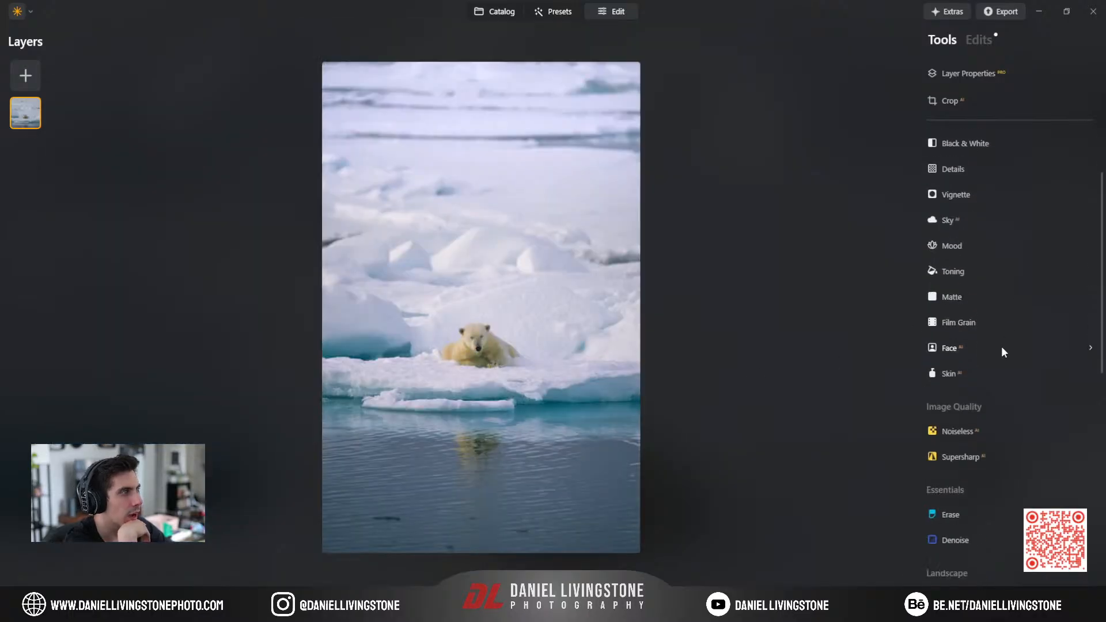
# Erase the dark spots in the water near the bottom of the photo using the Erase tool at size 20.
pyautogui.scroll(-5, 980, 391)
pyautogui.click(950, 208)
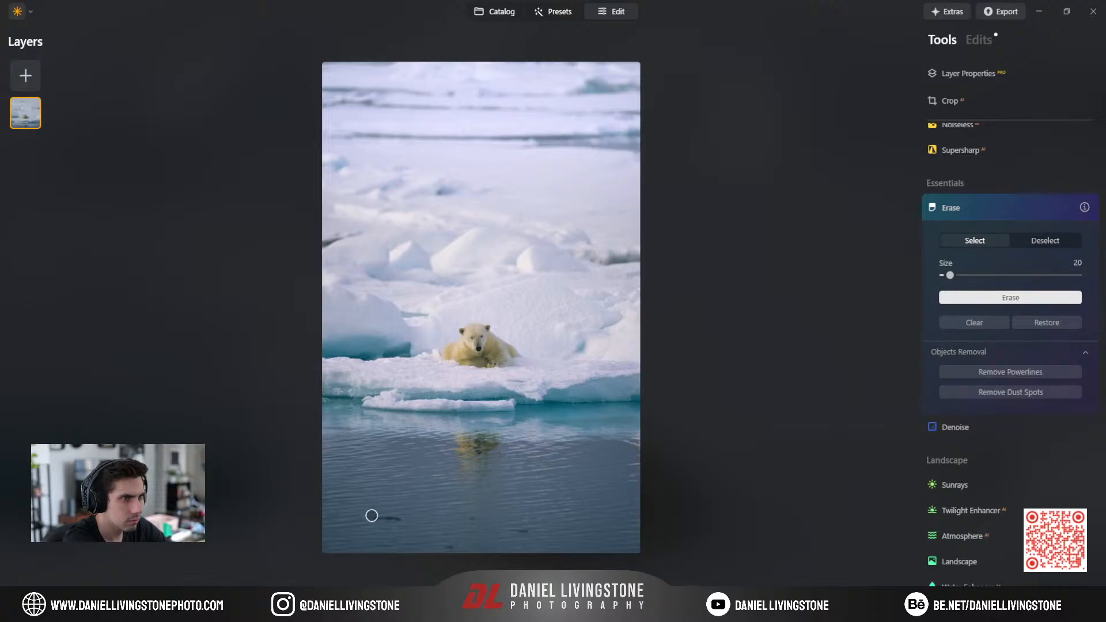
pyautogui.moveTo(370, 517); pyautogui.dragTo(399, 519)
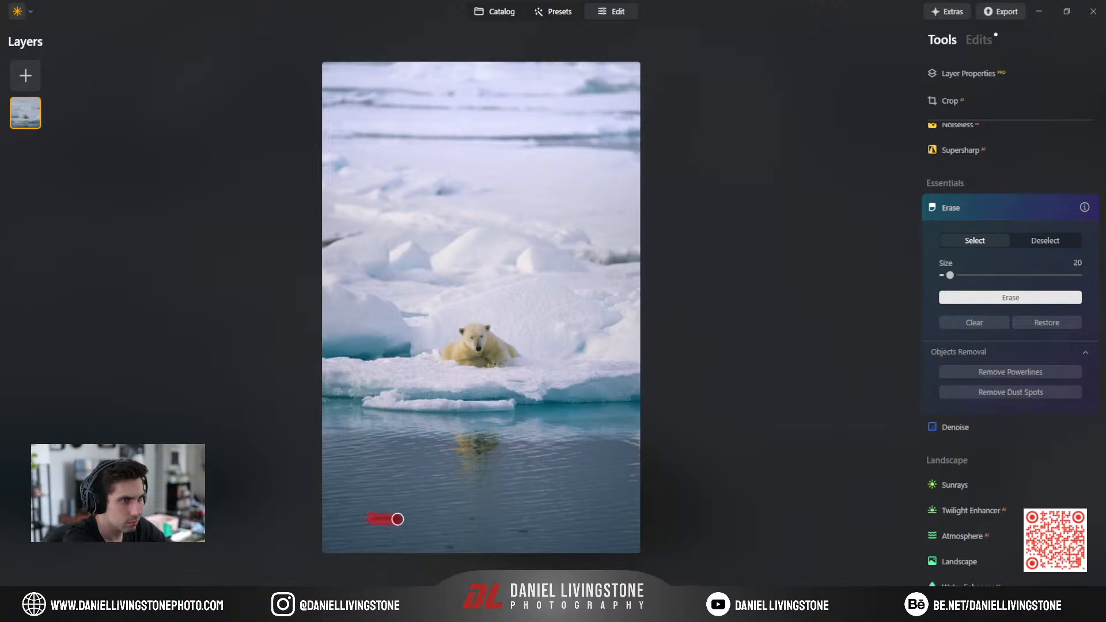
pyautogui.click(449, 547)
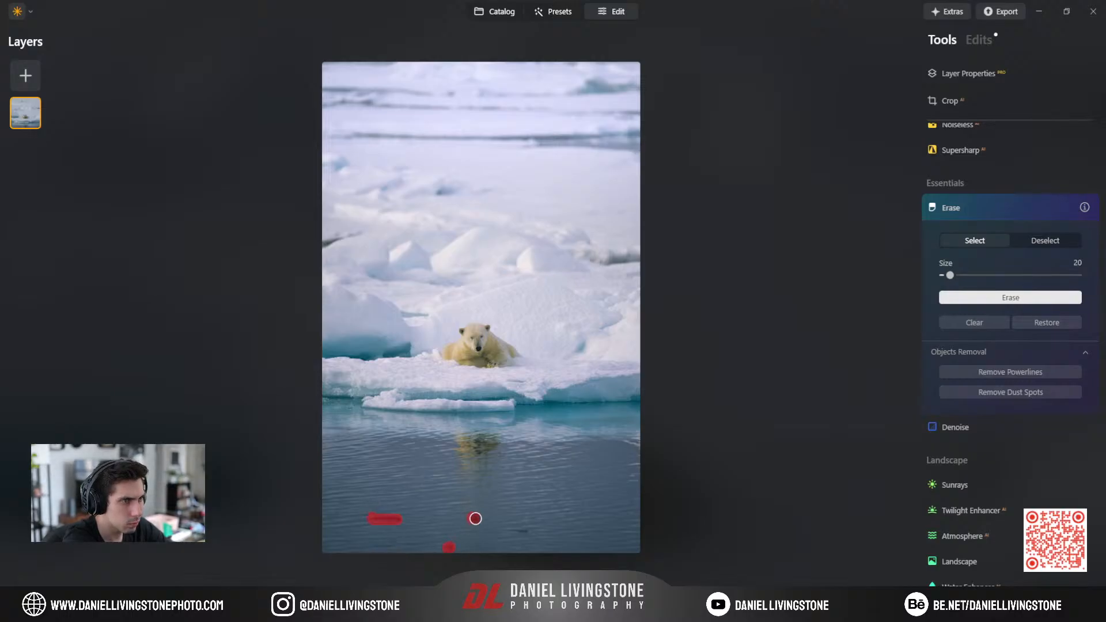
pyautogui.click(475, 519)
pyautogui.moveTo(489, 531); pyautogui.dragTo(524, 530)
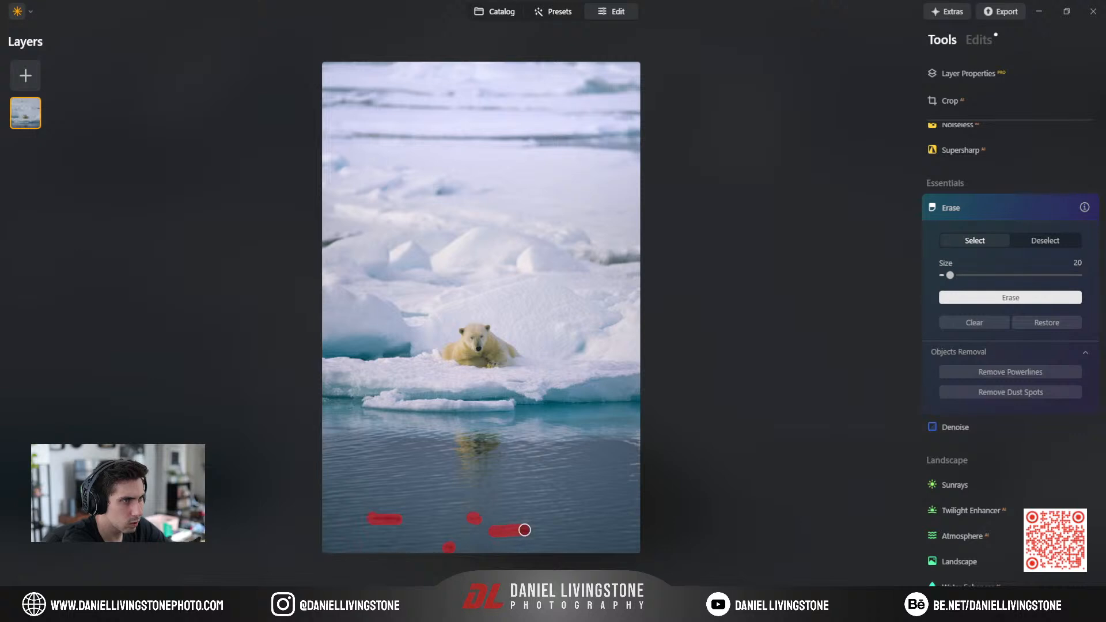
pyautogui.click(1014, 298)
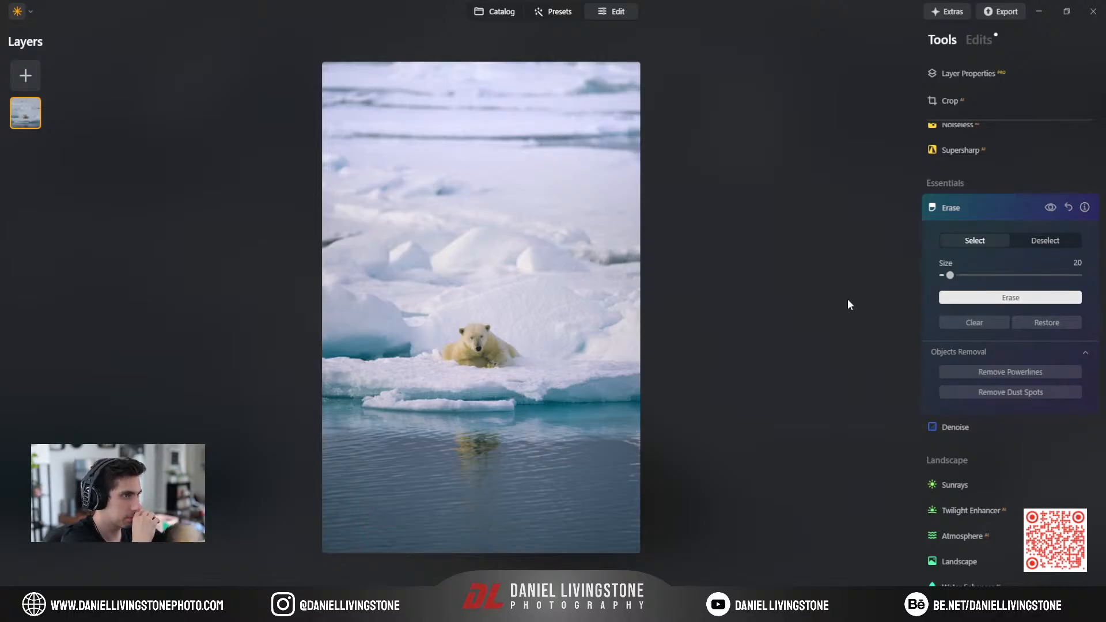
# Compare the photo with and without the erased water spots, and examine the bear up close.
pyautogui.click(1046, 213)
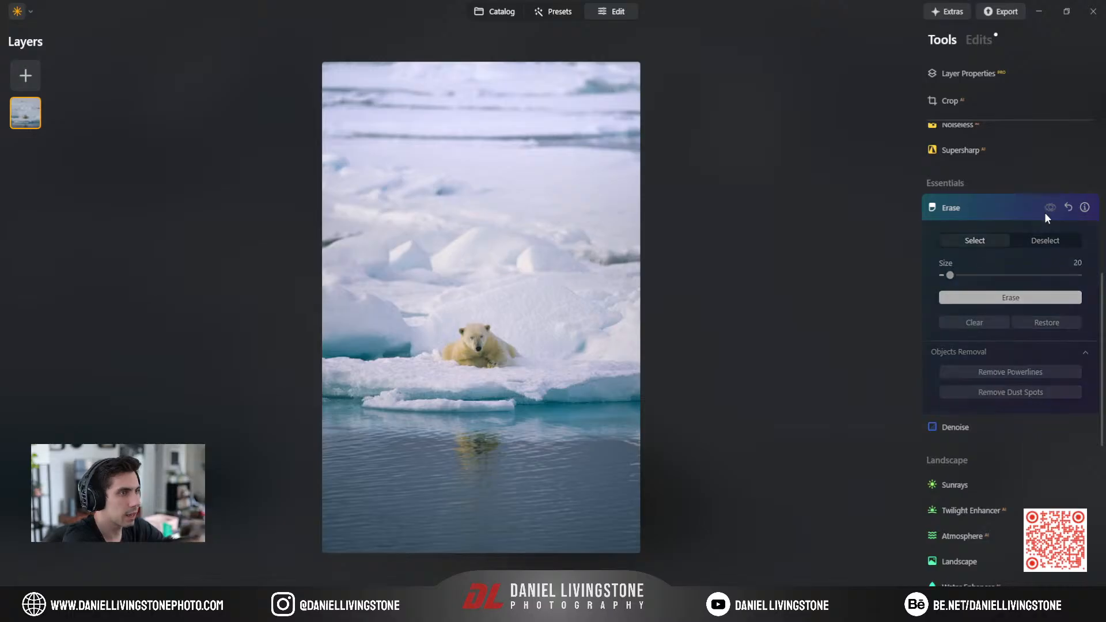
pyautogui.click(1046, 213)
pyautogui.click(1046, 213)
pyautogui.click(1046, 213)
pyautogui.click(1046, 213)
pyautogui.click(1046, 213)
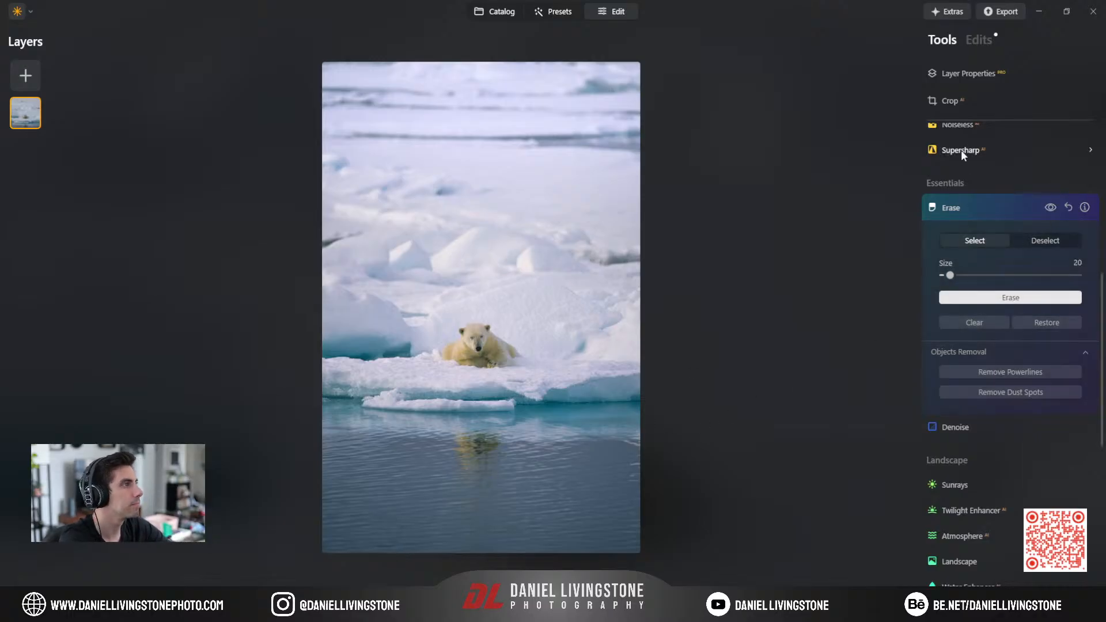
pyautogui.click(976, 206)
pyautogui.click(480, 336)
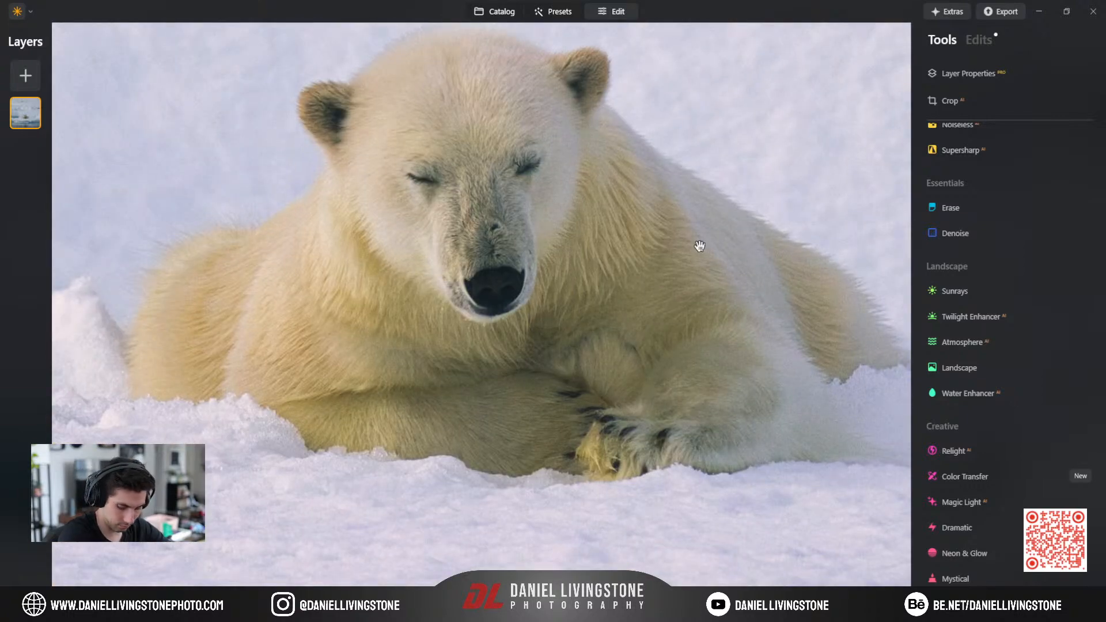
pyautogui.click(640, 254)
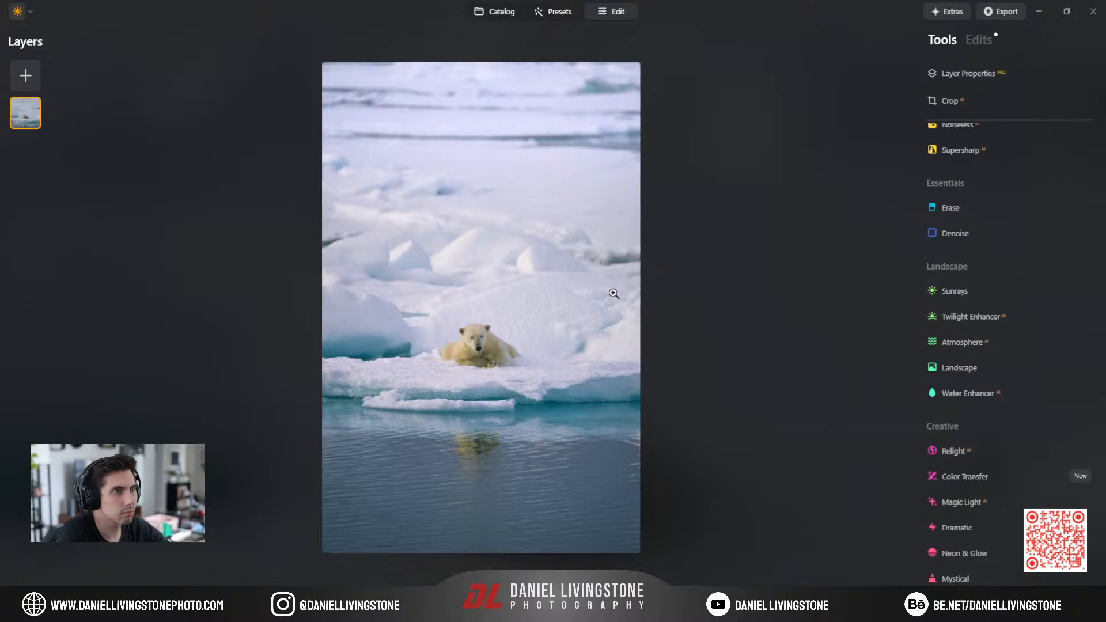
pyautogui.click(477, 345)
pyautogui.moveTo(477, 346); pyautogui.dragTo(628, 334)
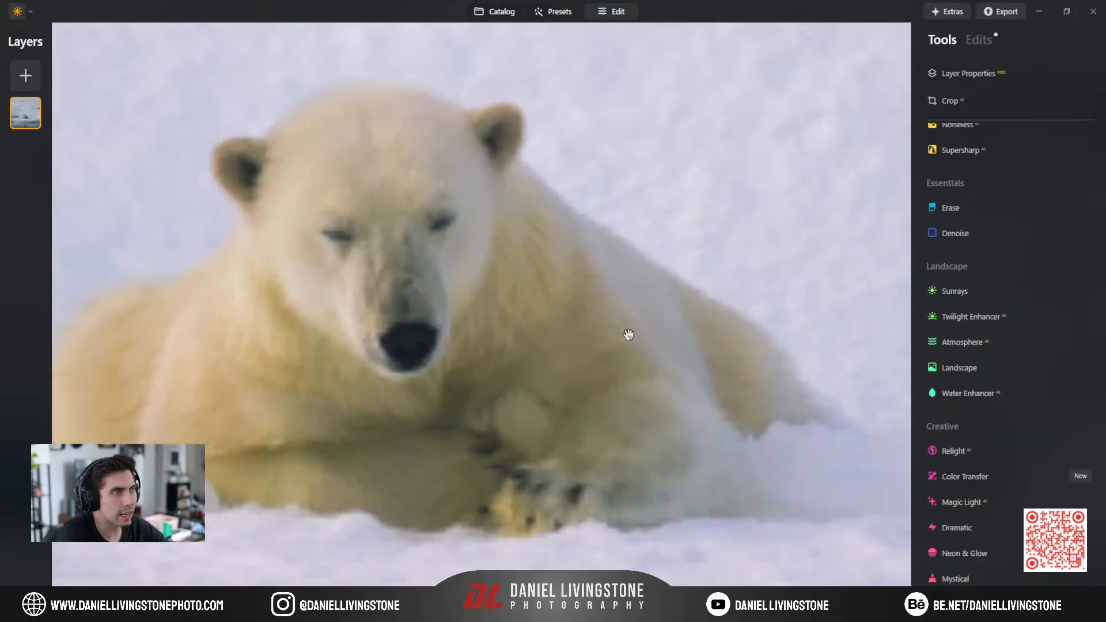
pyautogui.click(629, 335)
# Mask a new Develop adjustment to the polar bear with Object Select.
pyautogui.scroll(5, 938, 151)
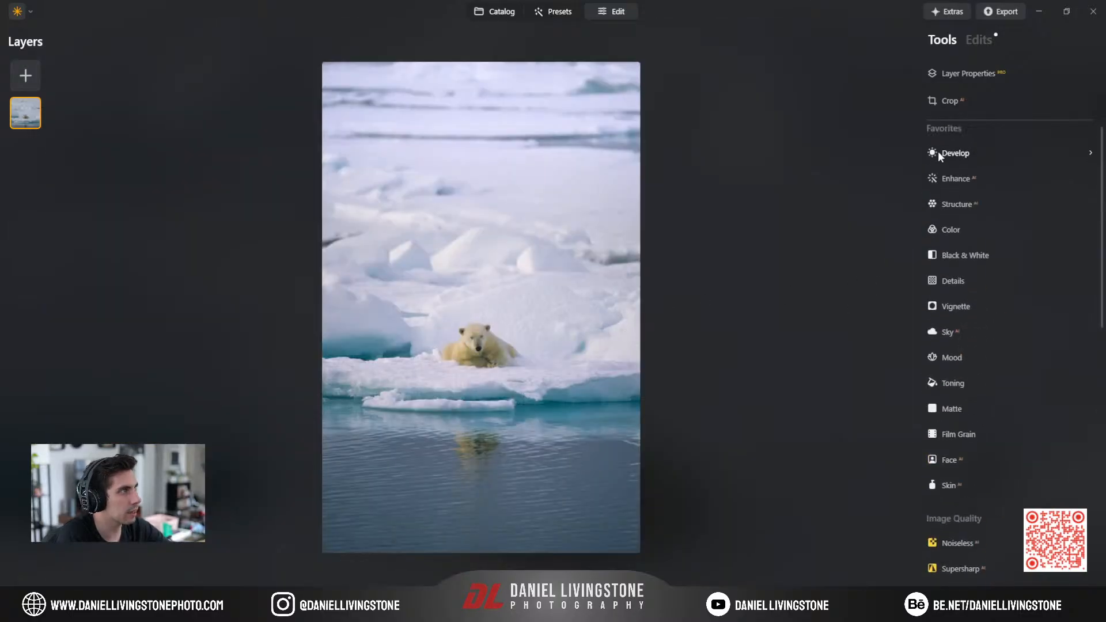
pyautogui.click(967, 163)
pyautogui.click(996, 186)
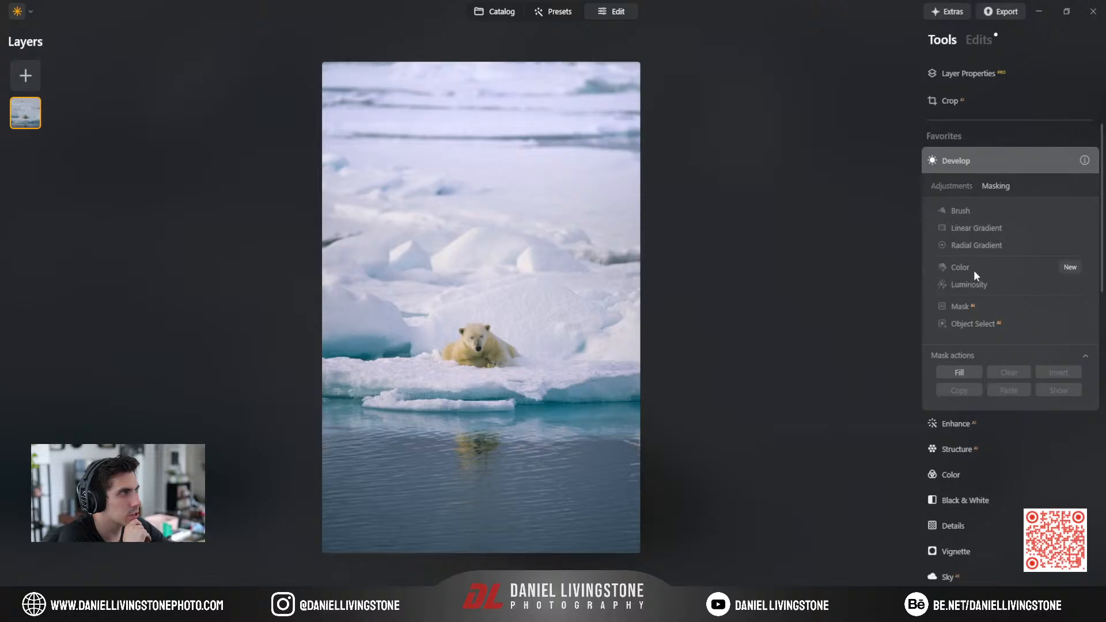
pyautogui.click(965, 326)
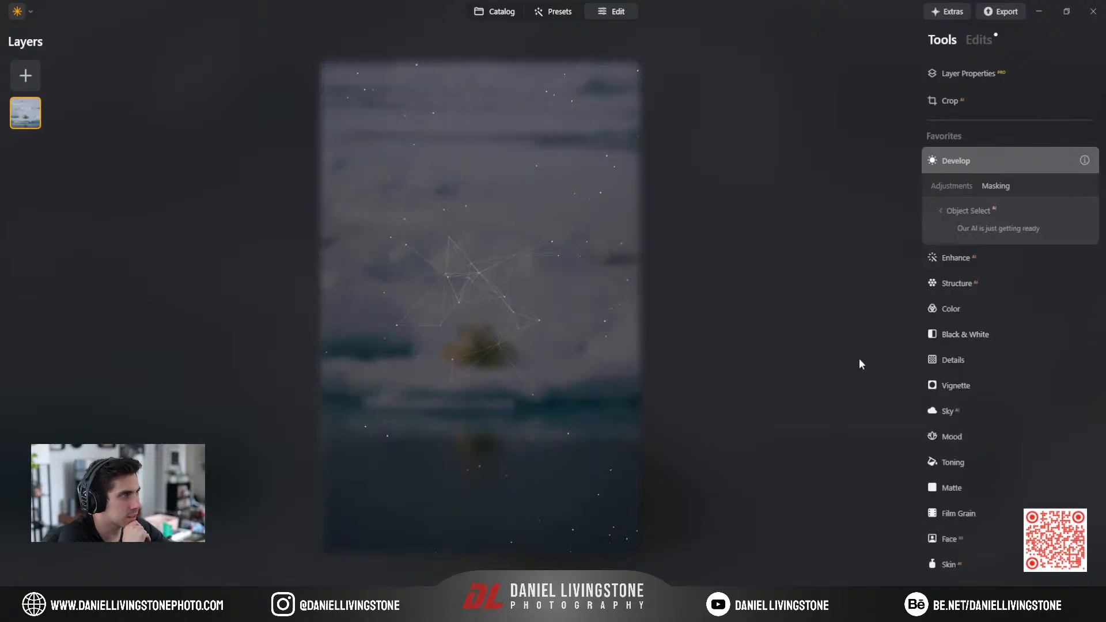
pyautogui.click(469, 344)
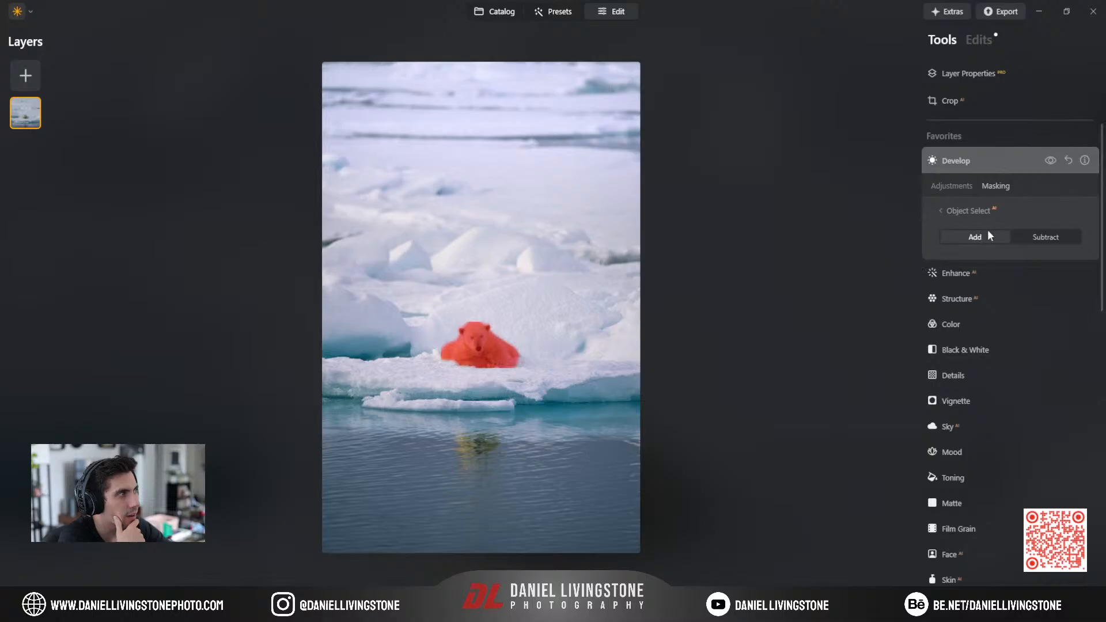
pyautogui.click(1034, 240)
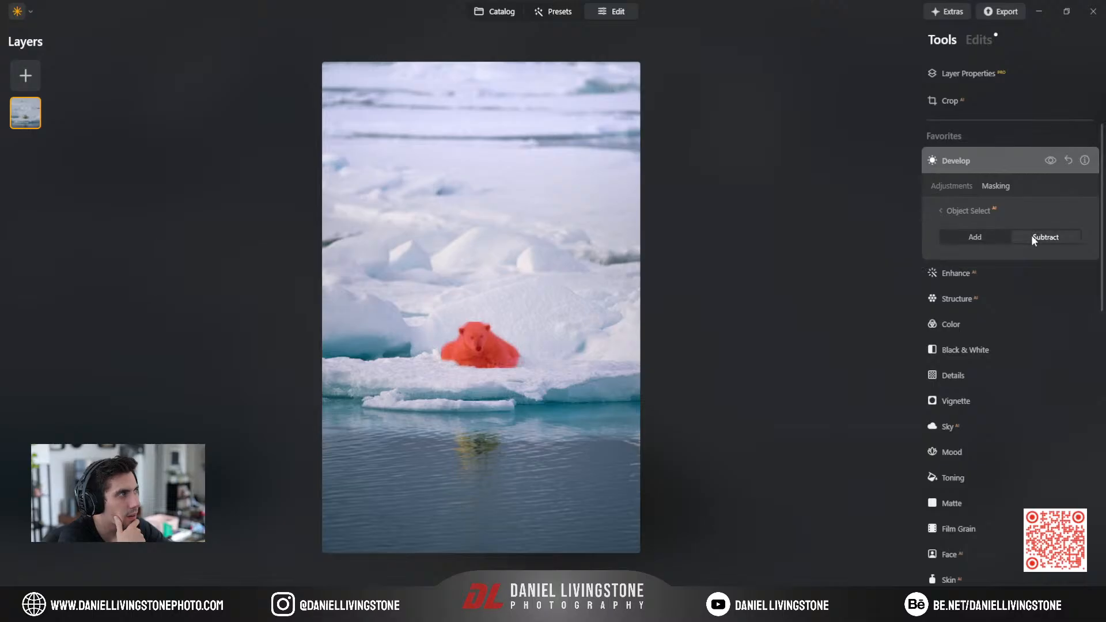
pyautogui.click(969, 235)
pyautogui.click(945, 210)
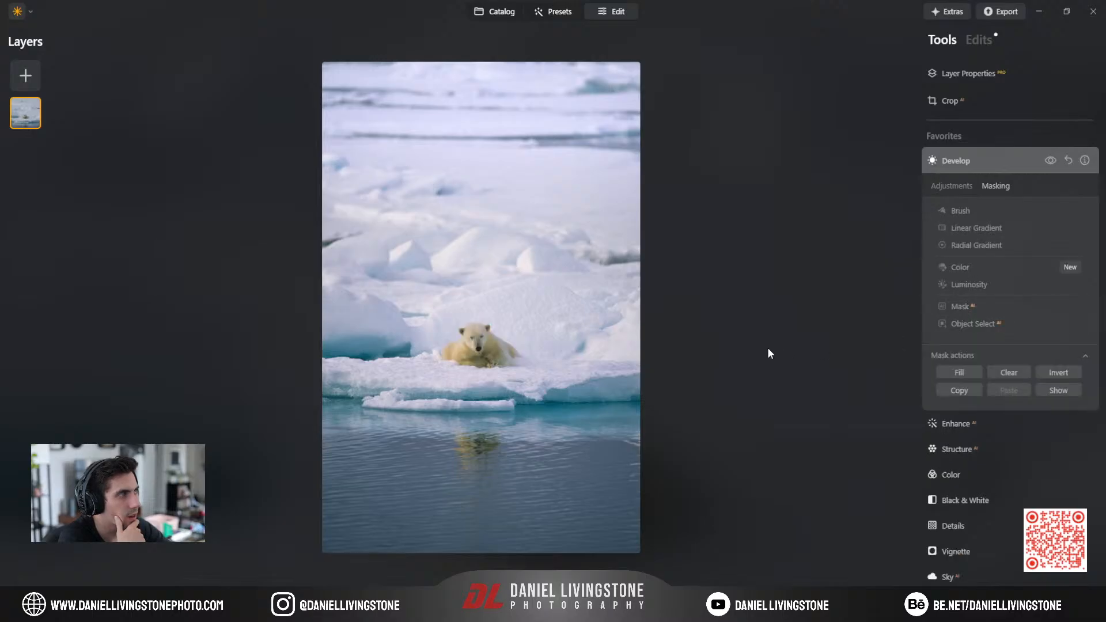
# Show the mask overlay and erase its spill onto the snow beside the bear with a size 100 brush.
pyautogui.click(487, 350)
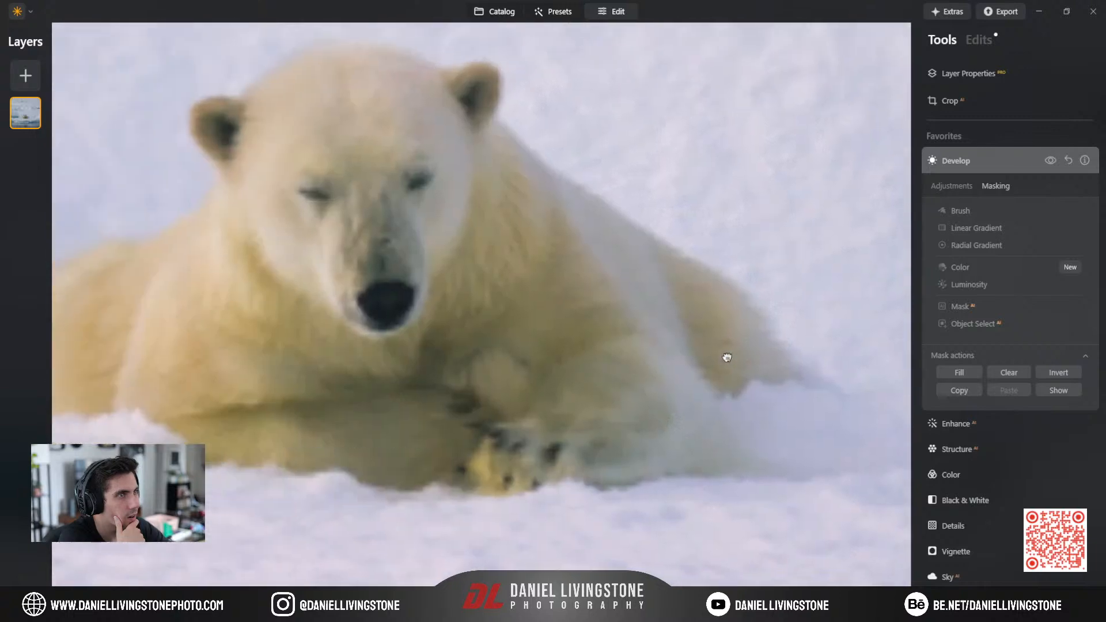
pyautogui.click(1060, 390)
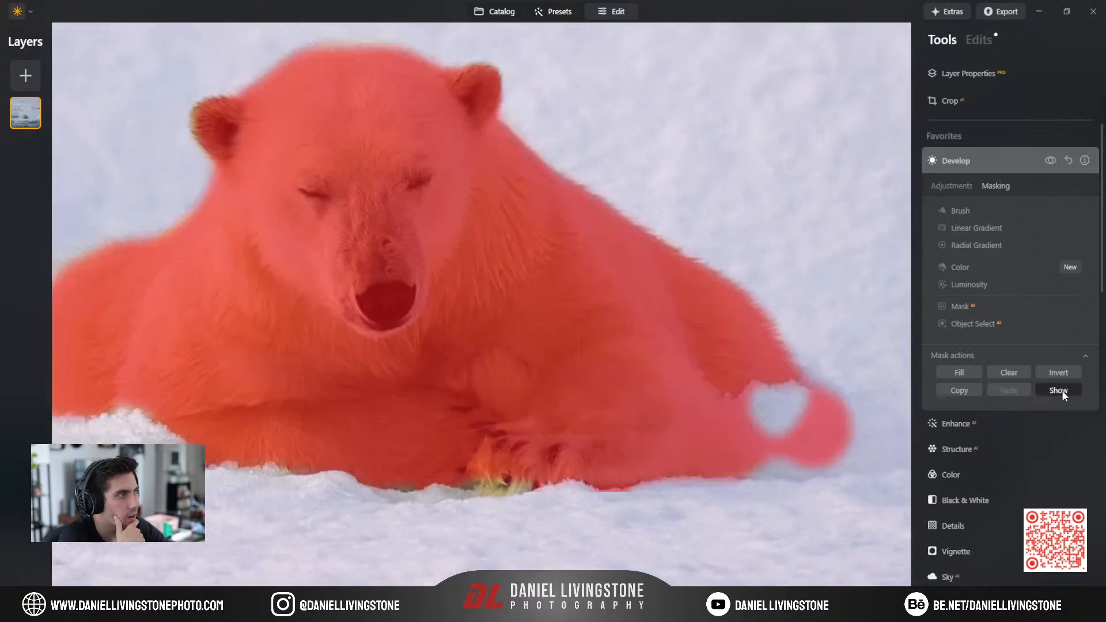
pyautogui.click(966, 213)
pyautogui.click(1034, 234)
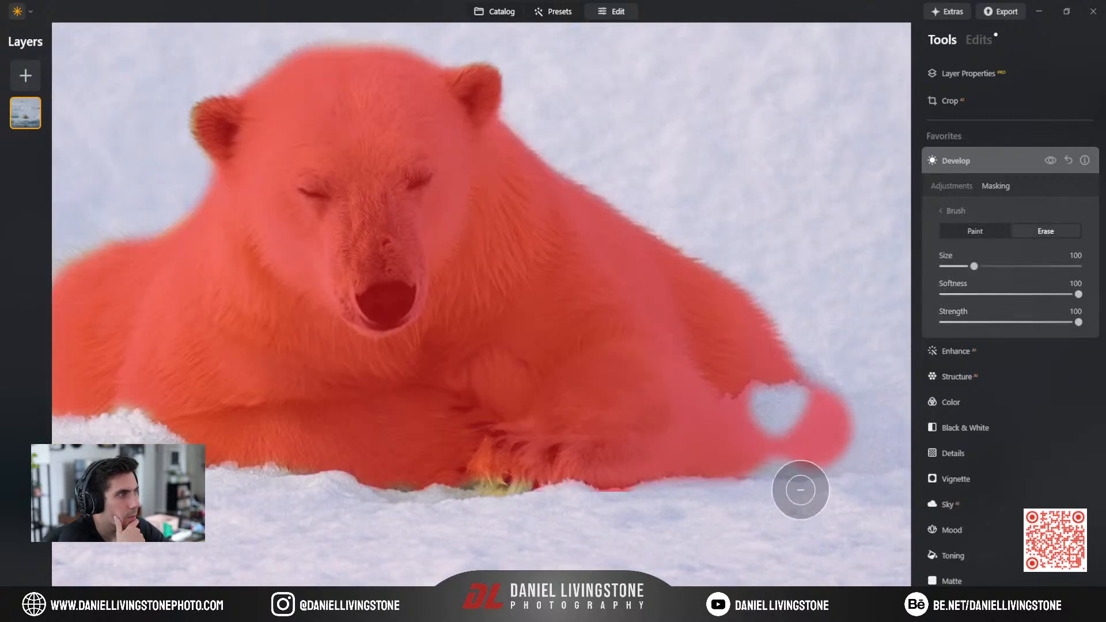
pyautogui.moveTo(801, 490)
pyautogui.mouseDown()
pyautogui.moveTo(842, 442)
pyautogui.moveTo(824, 428)
pyautogui.moveTo(836, 384)
pyautogui.moveTo(778, 452)
pyautogui.mouseUp()
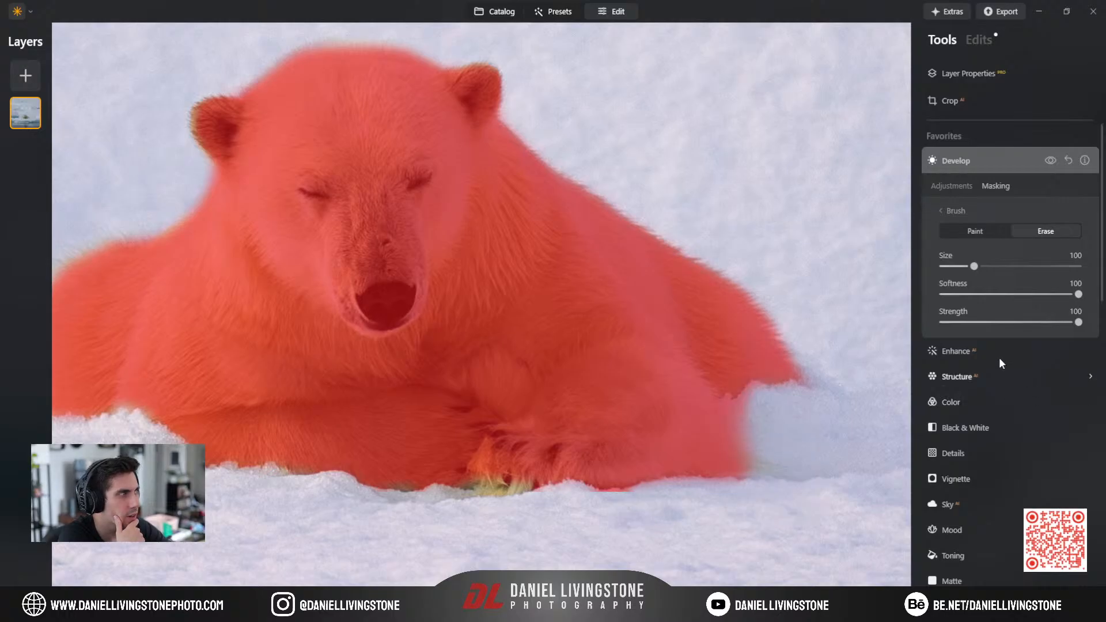
pyautogui.click(952, 212)
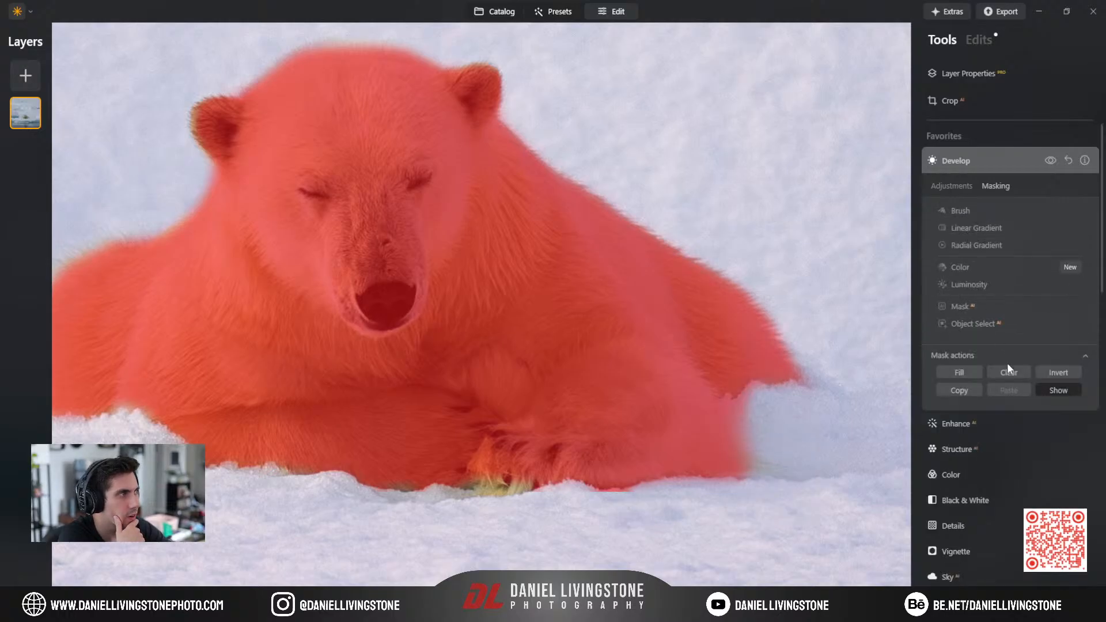
# Paint the uncovered front paw area into the bear mask, reducing the brush size to 40.
pyautogui.click(956, 212)
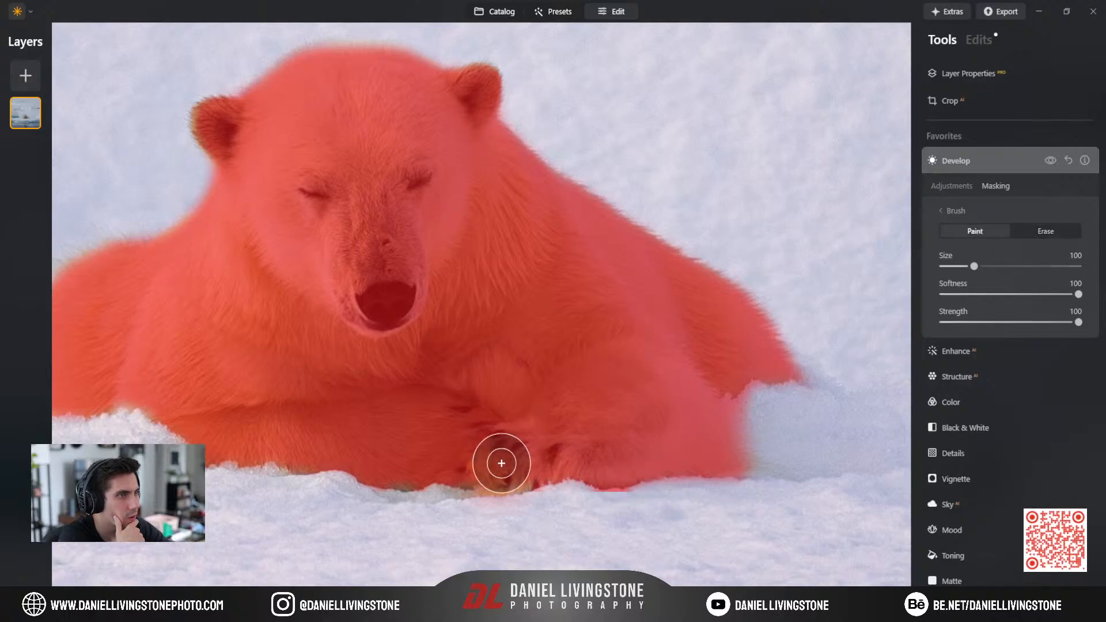
pyautogui.press('[')
pyautogui.press('[')
pyautogui.press('[')
pyautogui.press('[')
pyautogui.press('[')
pyautogui.press('[')
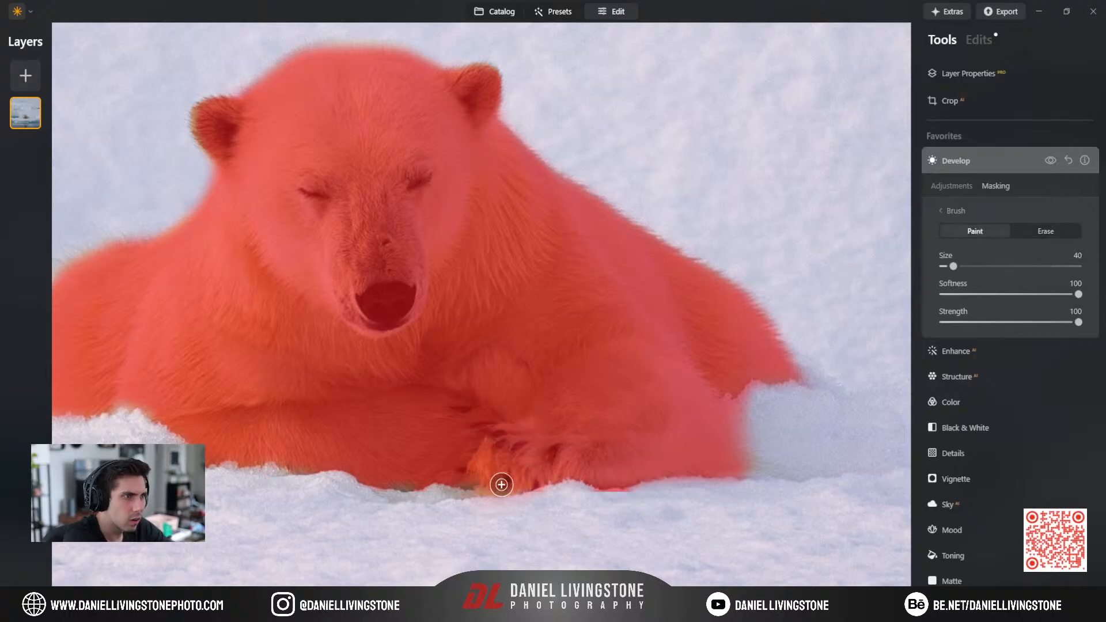
pyautogui.moveTo(501, 485)
pyautogui.mouseDown()
pyautogui.moveTo(477, 466)
pyautogui.moveTo(486, 491)
pyautogui.moveTo(527, 489)
pyautogui.moveTo(539, 464)
pyautogui.mouseUp()
# Trim the mask overflow on the snow below the bear's paws with an erasing brush of size 28, reduced to 16.
pyautogui.click(1030, 232)
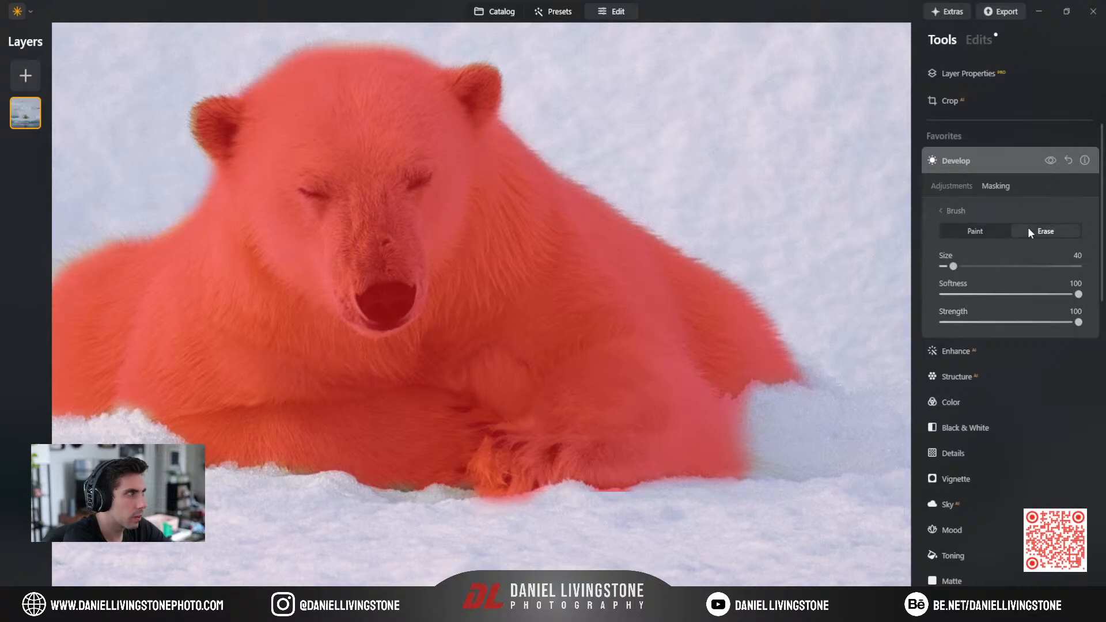
pyautogui.press('[')
pyautogui.press('[')
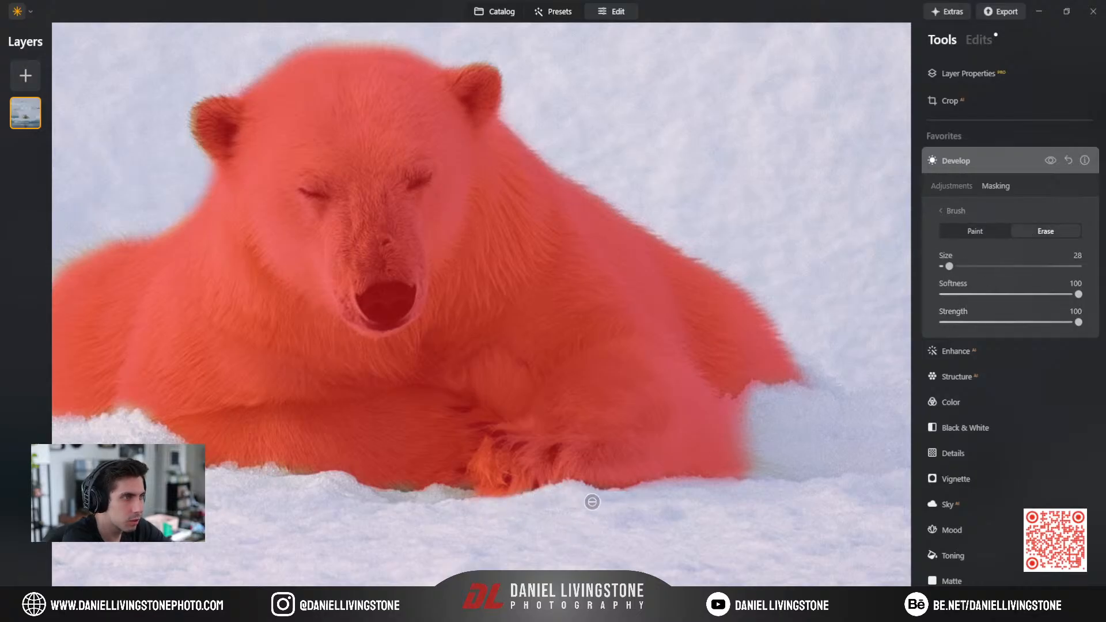
pyautogui.moveTo(340, 460); pyautogui.dragTo(588, 485)
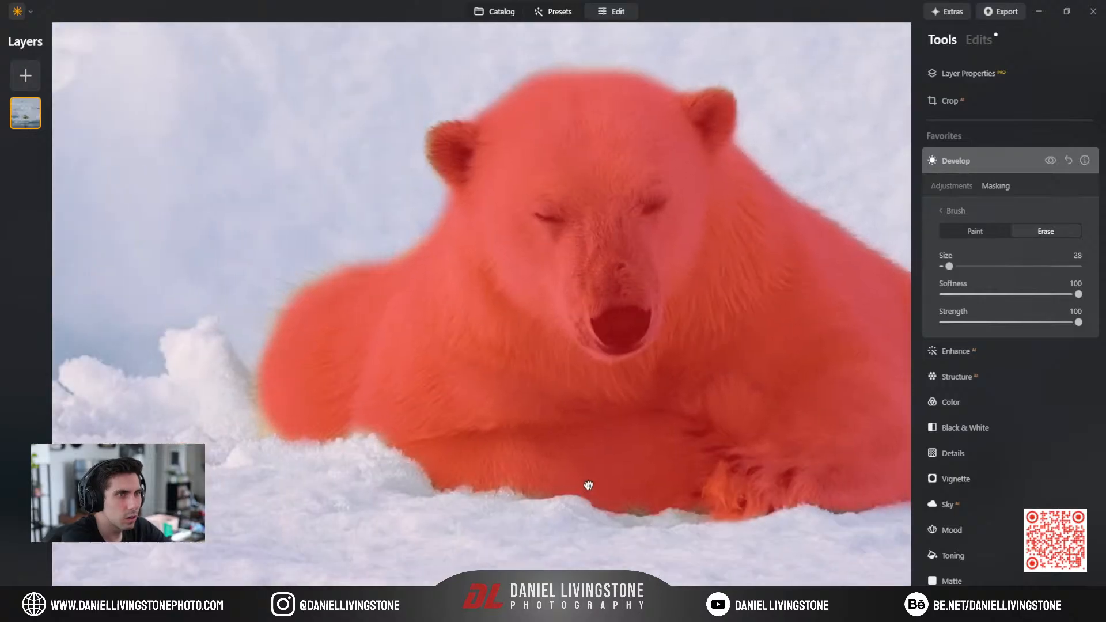
pyautogui.moveTo(728, 286)
pyautogui.mouseDown()
pyautogui.moveTo(482, 294)
pyautogui.moveTo(560, 321)
pyautogui.mouseUp()
pyautogui.click(971, 231)
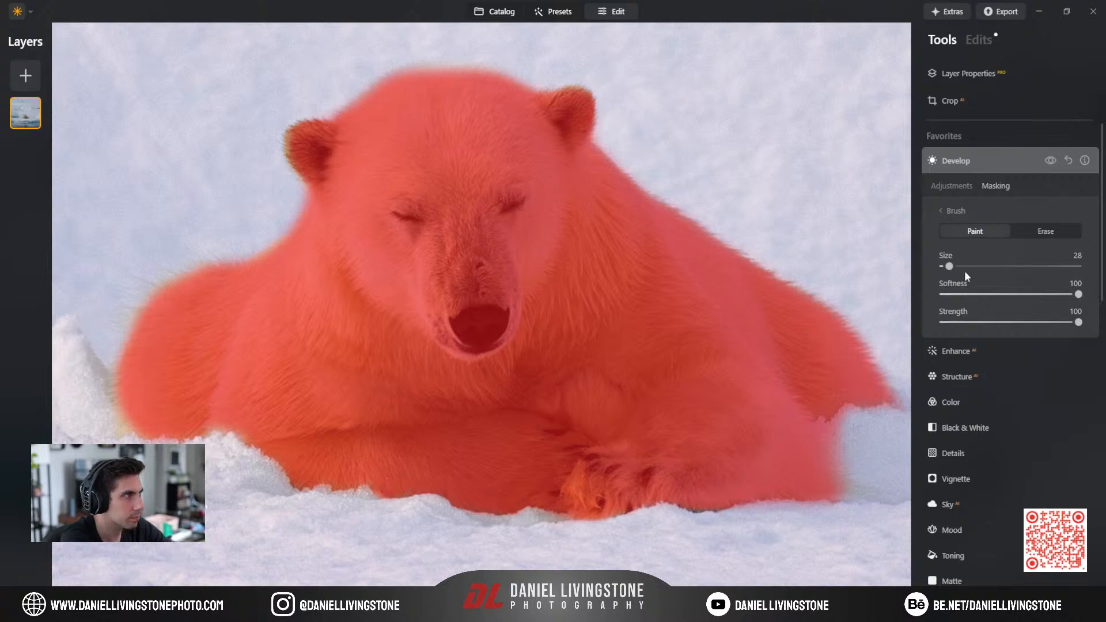
pyautogui.click(1031, 231)
pyautogui.press('[')
pyautogui.press('[')
pyautogui.press('[')
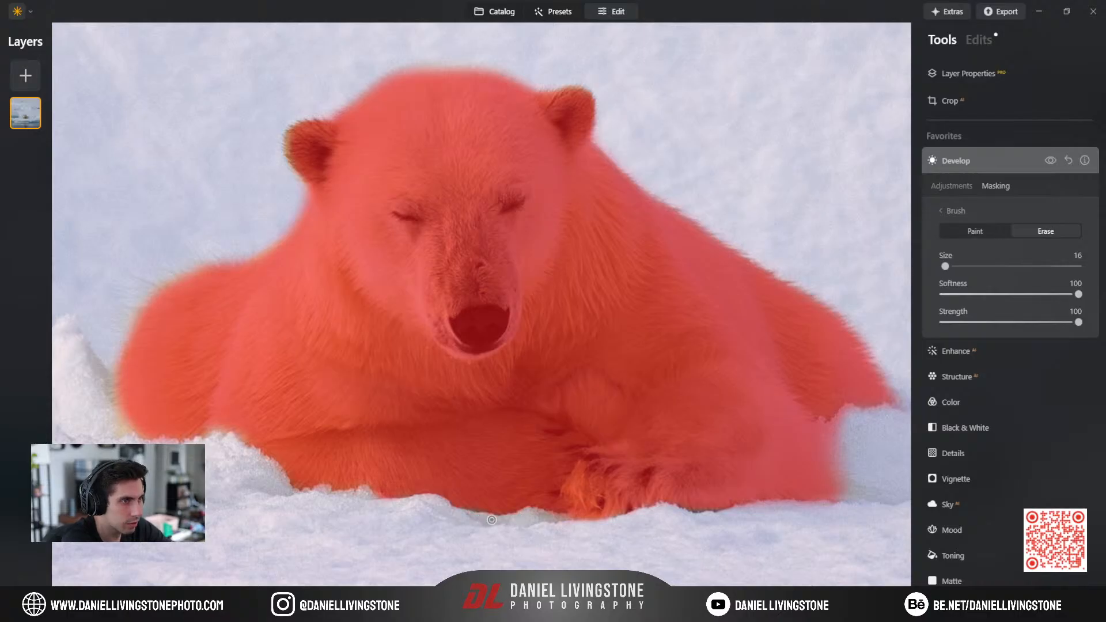
# Paint the uncovered lower edge of the bear's rump into the mask with a size 40 brush.
pyautogui.scroll(-3, 508, 522)
pyautogui.scroll(6, 416, 499)
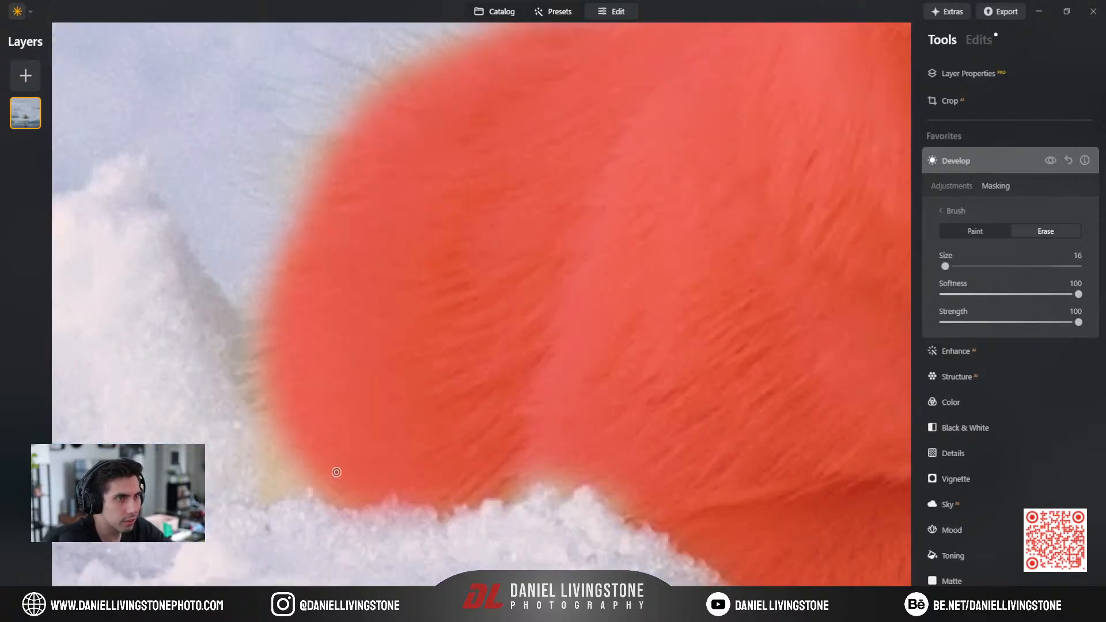
pyautogui.click(975, 231)
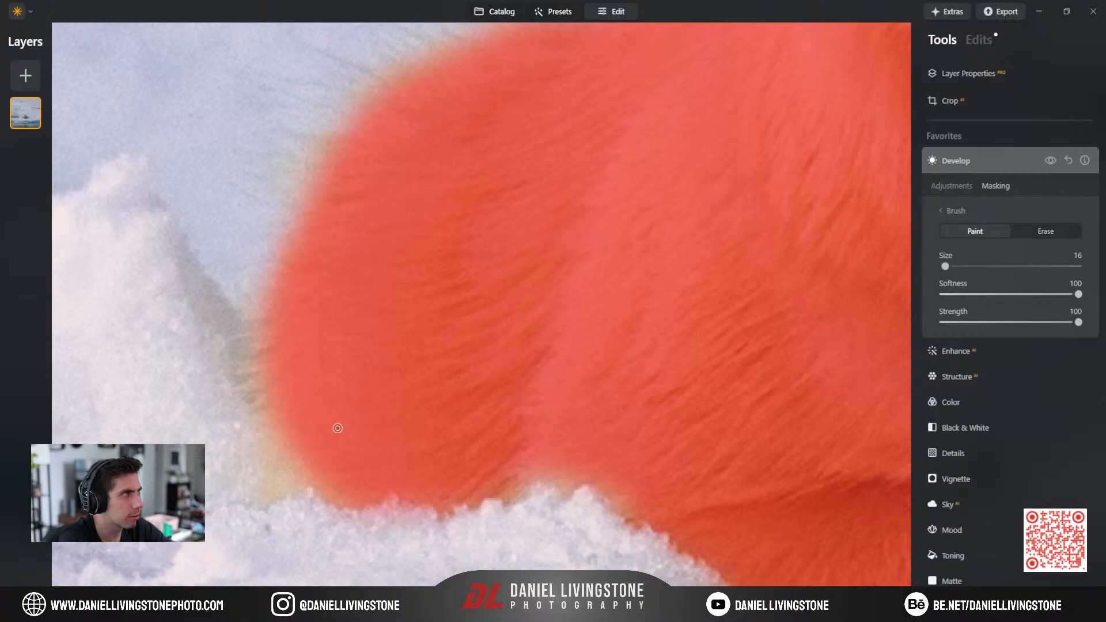
pyautogui.press(']')
pyautogui.press(']')
pyautogui.press(']')
pyautogui.press(']')
pyautogui.press(']')
pyautogui.press(']')
pyautogui.moveTo(306, 474)
pyautogui.mouseDown()
pyautogui.moveTo(283, 494)
pyautogui.moveTo(265, 484)
pyautogui.moveTo(269, 463)
pyautogui.moveTo(293, 465)
pyautogui.moveTo(299, 450)
pyautogui.moveTo(333, 498)
pyautogui.moveTo(355, 500)
pyautogui.moveTo(284, 434)
pyautogui.moveTo(268, 332)
pyautogui.moveTo(269, 426)
pyautogui.moveTo(281, 340)
pyautogui.moveTo(322, 283)
pyautogui.moveTo(489, 484)
pyautogui.moveTo(518, 485)
pyautogui.moveTo(546, 466)
pyautogui.moveTo(569, 474)
pyautogui.moveTo(551, 479)
pyautogui.moveTo(585, 473)
pyautogui.moveTo(612, 486)
pyautogui.mouseUp()
# Trim the mask along the snow edge below the bear's belly with a size 40 erasing brush.
pyautogui.scroll(-3, 624, 486)
pyautogui.moveTo(772, 462); pyautogui.dragTo(617, 388)
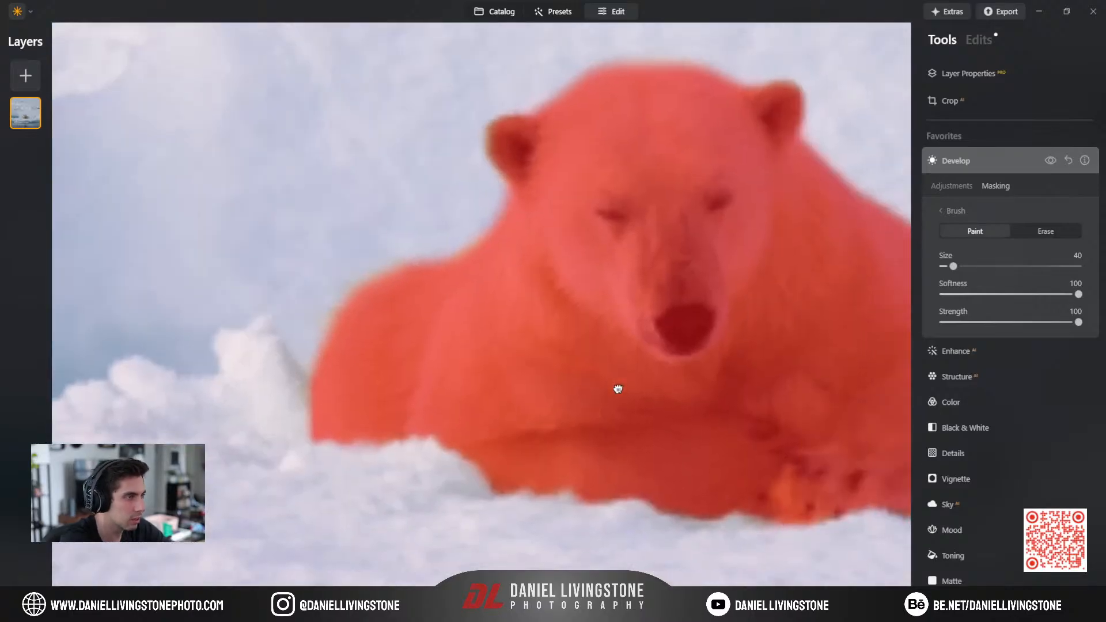
pyautogui.scroll(3, 494, 501)
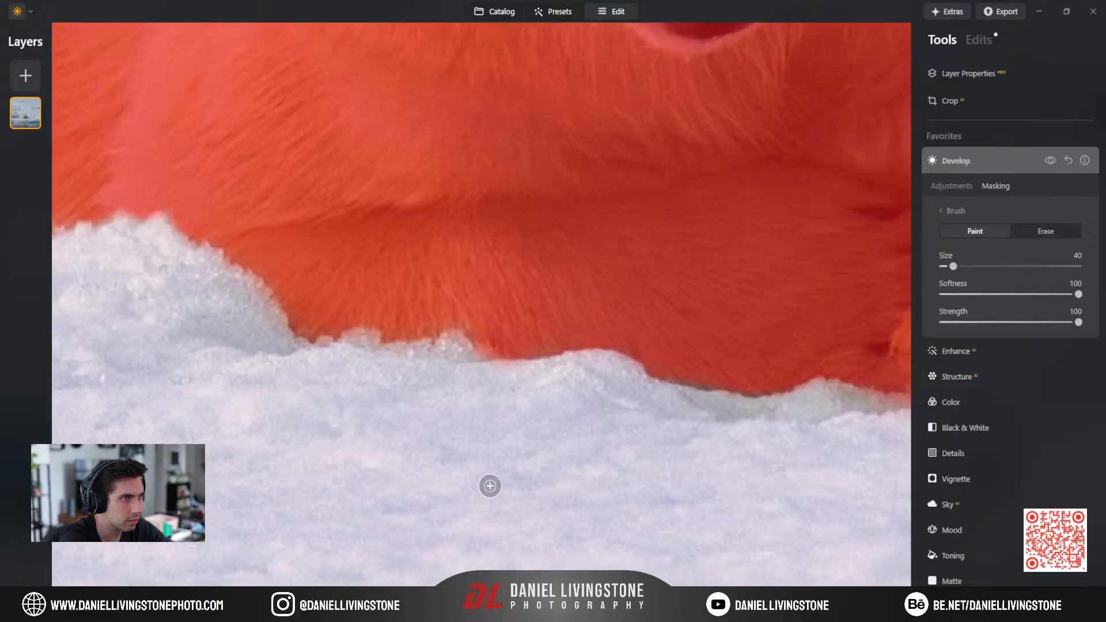
pyautogui.click(1031, 230)
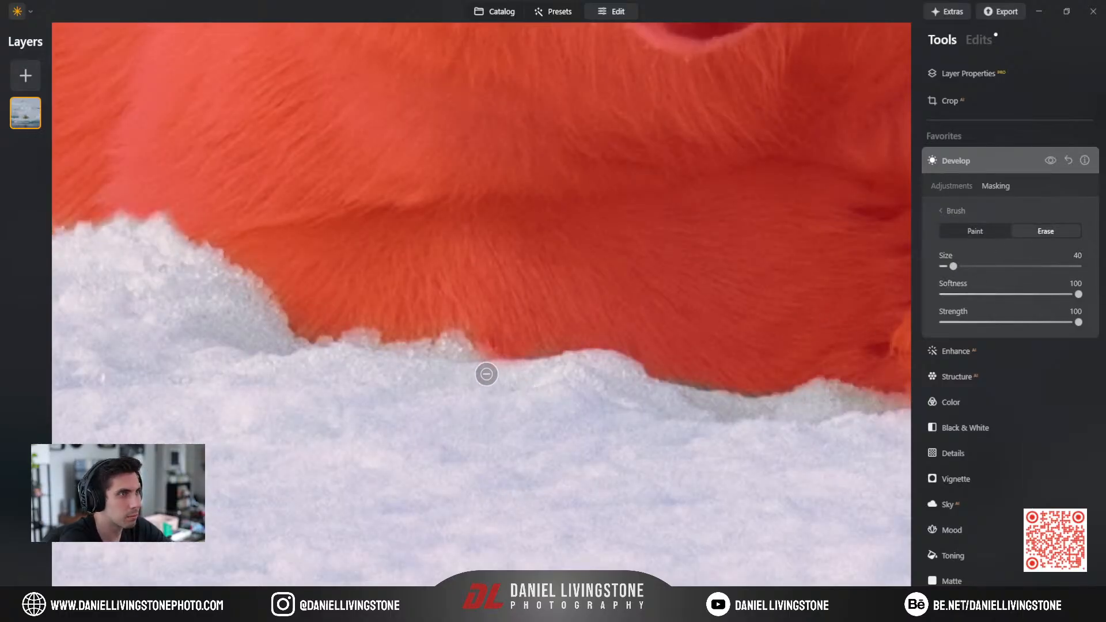
pyautogui.scroll(-3, 486, 364)
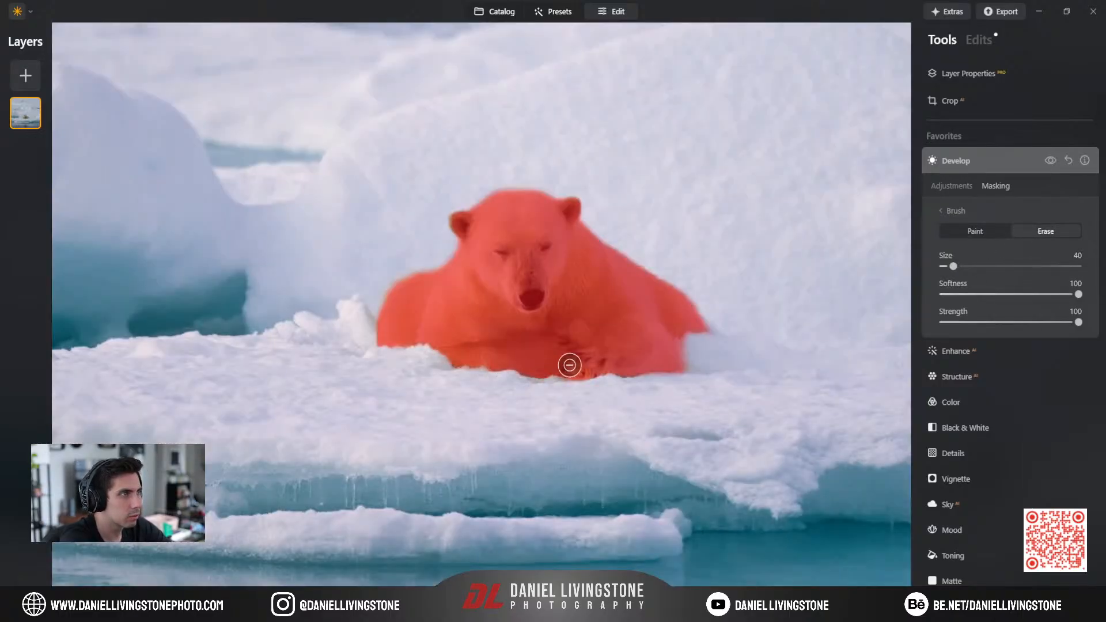
pyautogui.scroll(-3, 570, 365)
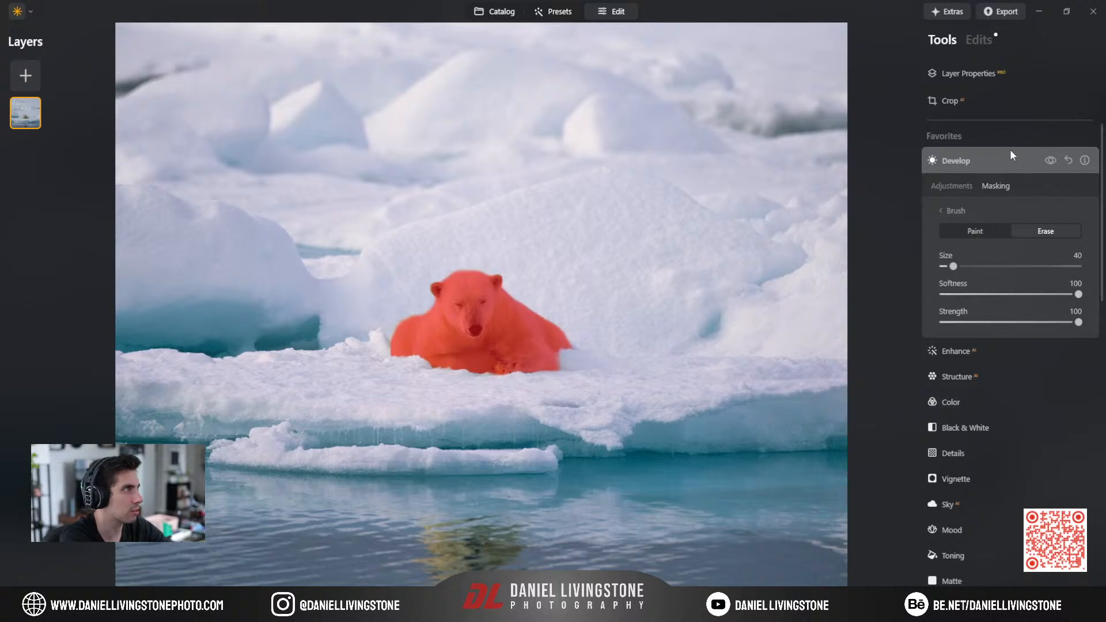
# Invert the finished polar bear mask so the Develop adjustment covers the surrounding ice and water.
pyautogui.click(952, 186)
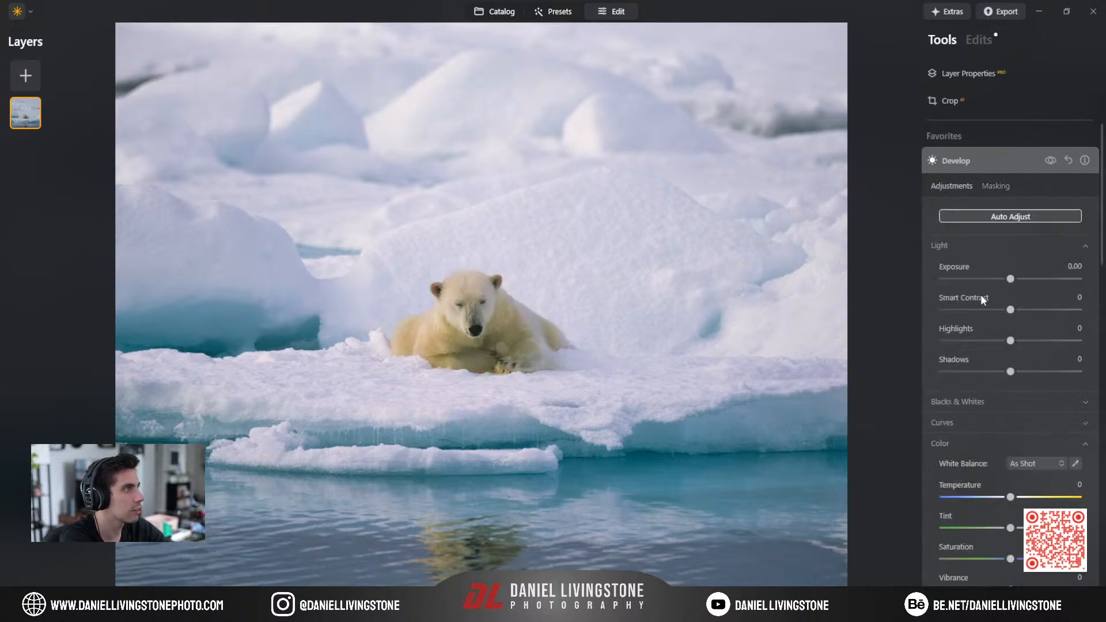
pyautogui.click(1002, 186)
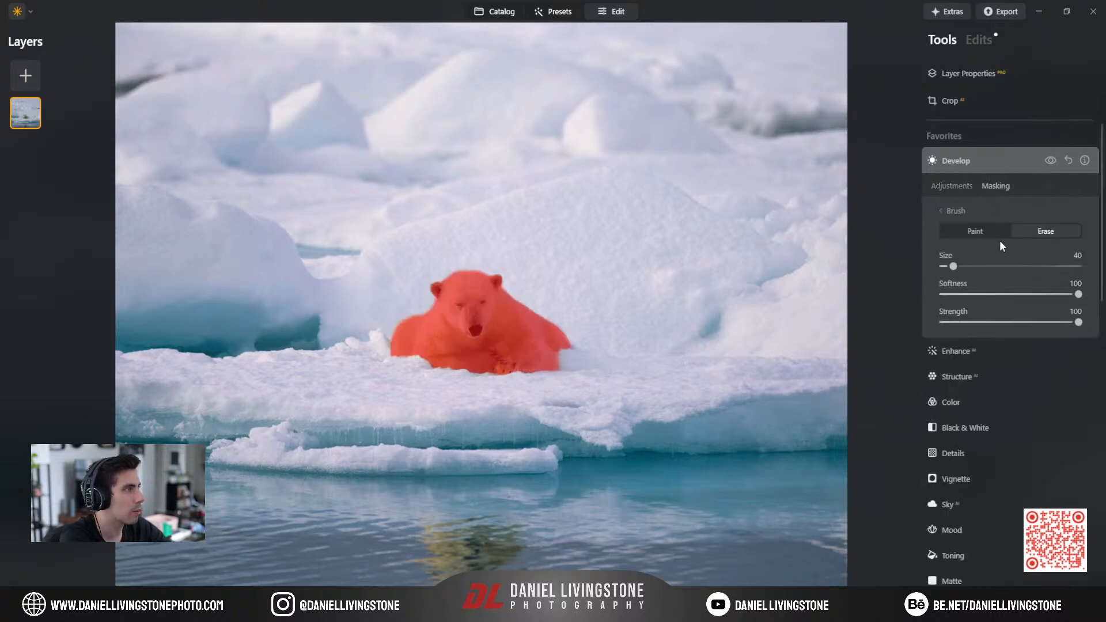
pyautogui.click(953, 209)
pyautogui.click(1047, 375)
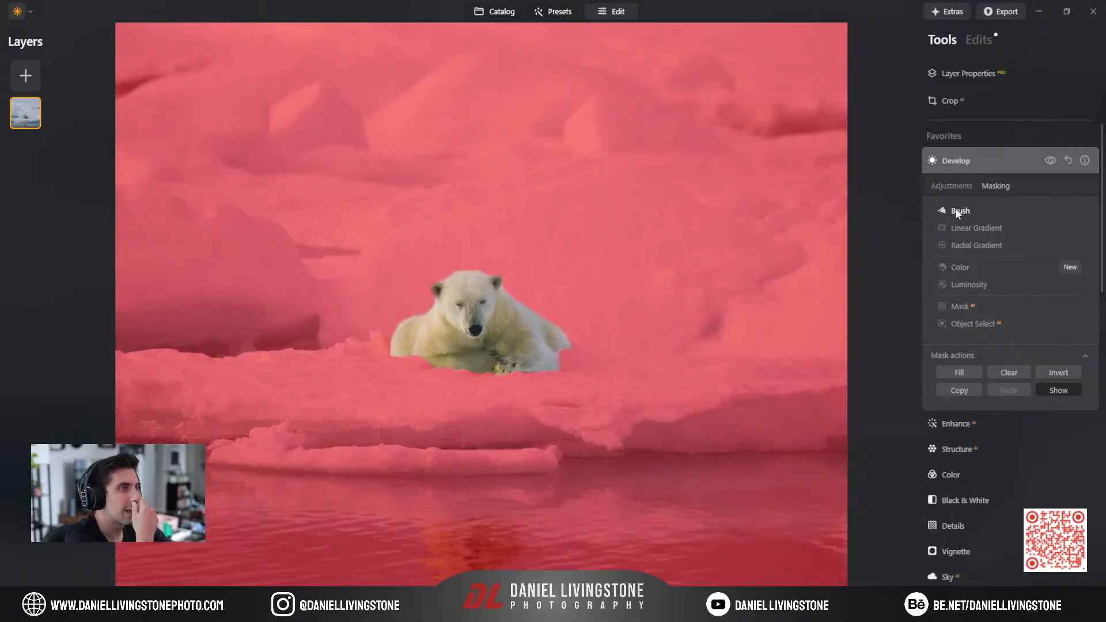
# Lower the masked background's exposure to -0.83 in the Develop adjustment.
pyautogui.click(951, 186)
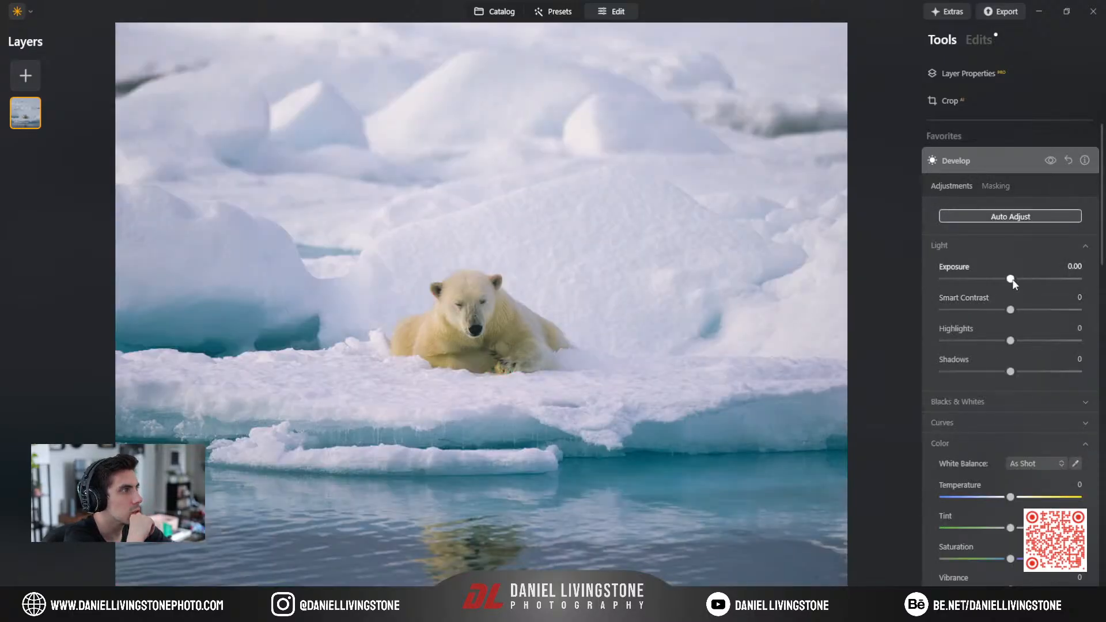
pyautogui.moveTo(1011, 279); pyautogui.dragTo(1008, 280)
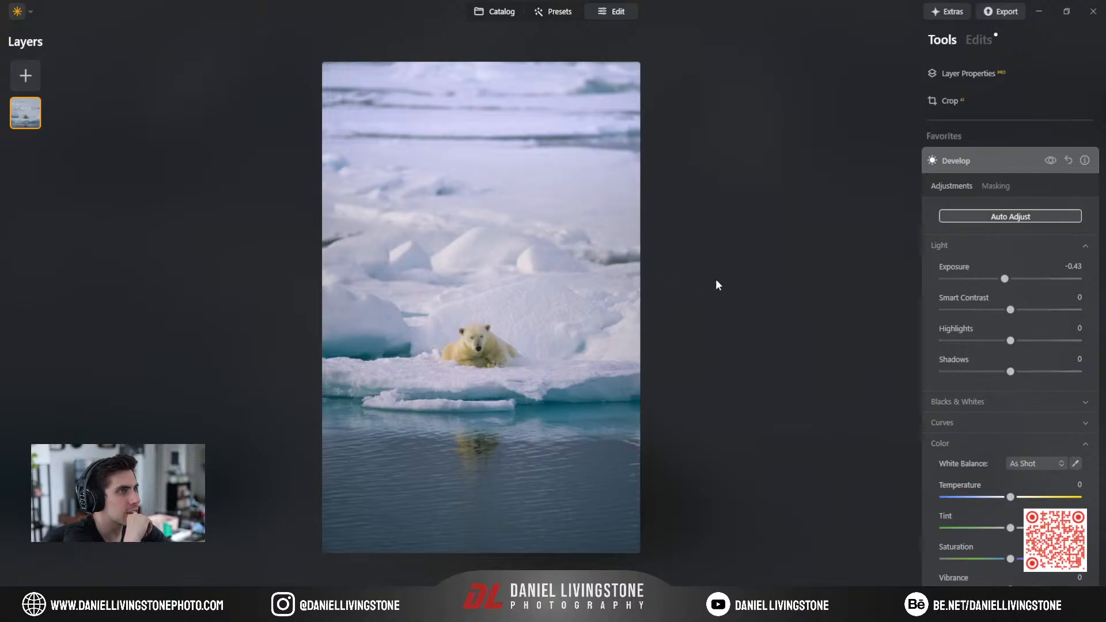
pyautogui.moveTo(1005, 279); pyautogui.dragTo(1000, 284)
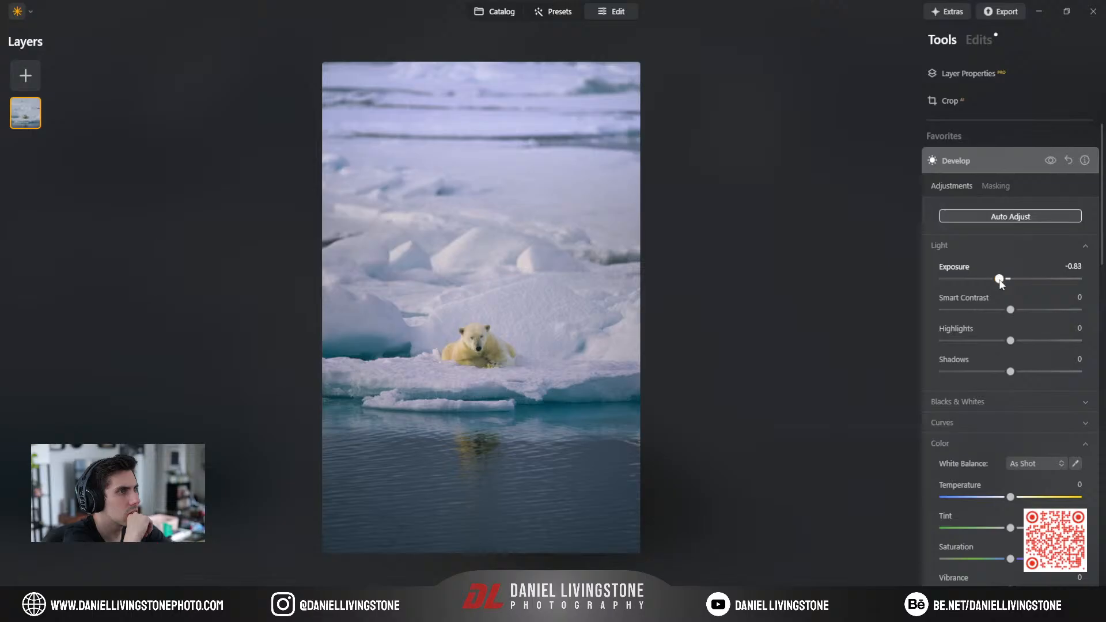
# Darken the water with a new Develop adjustment at -0.68 exposure, masked by a linear gradient running from the water up to the ice edge.
pyautogui.click(980, 169)
pyautogui.click(971, 163)
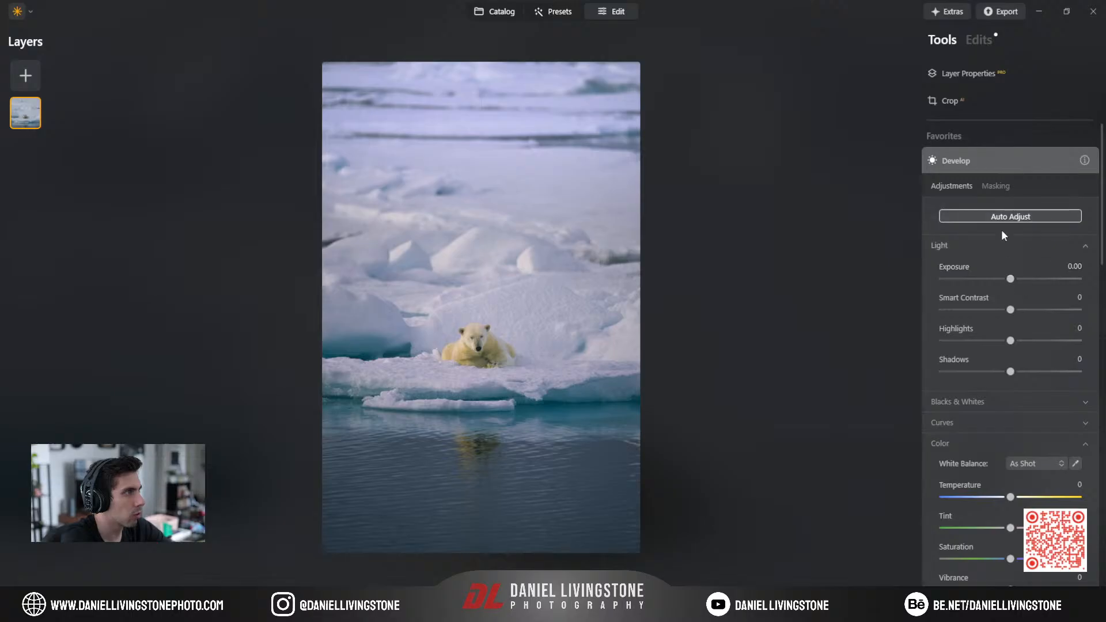
pyautogui.click(996, 187)
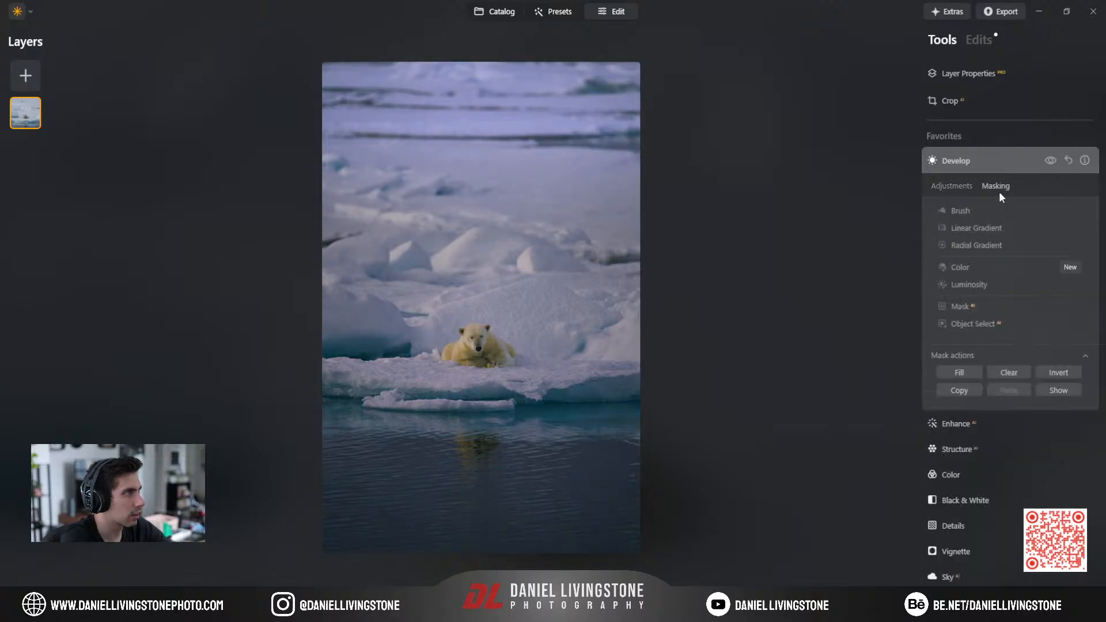
pyautogui.click(963, 227)
pyautogui.moveTo(484, 487); pyautogui.dragTo(482, 380)
pyautogui.click(948, 186)
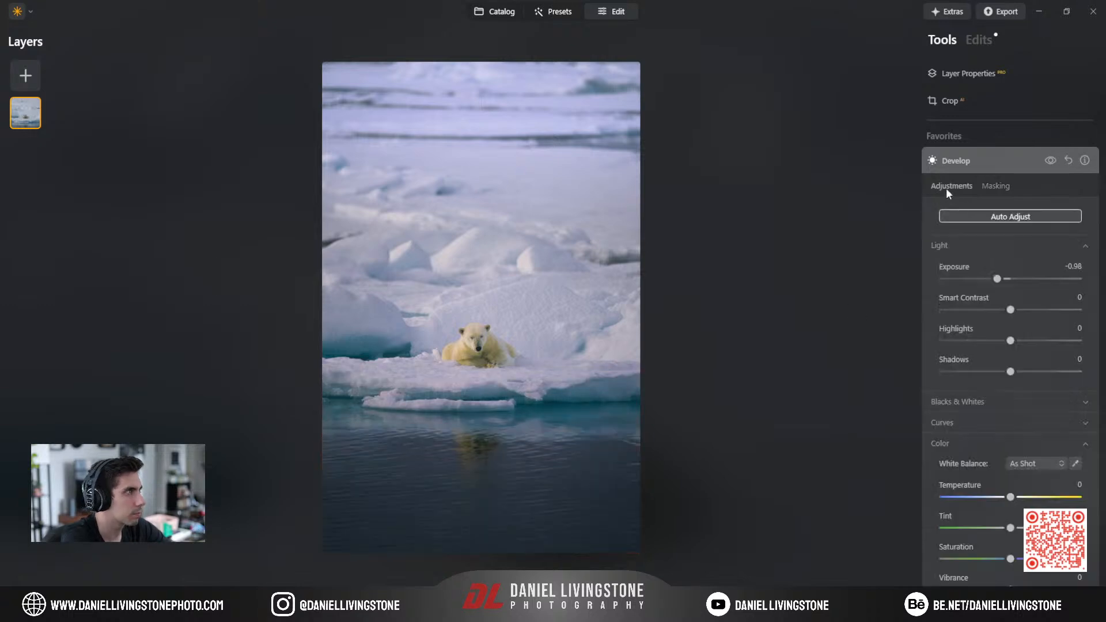
pyautogui.moveTo(997, 282); pyautogui.dragTo(1000, 282)
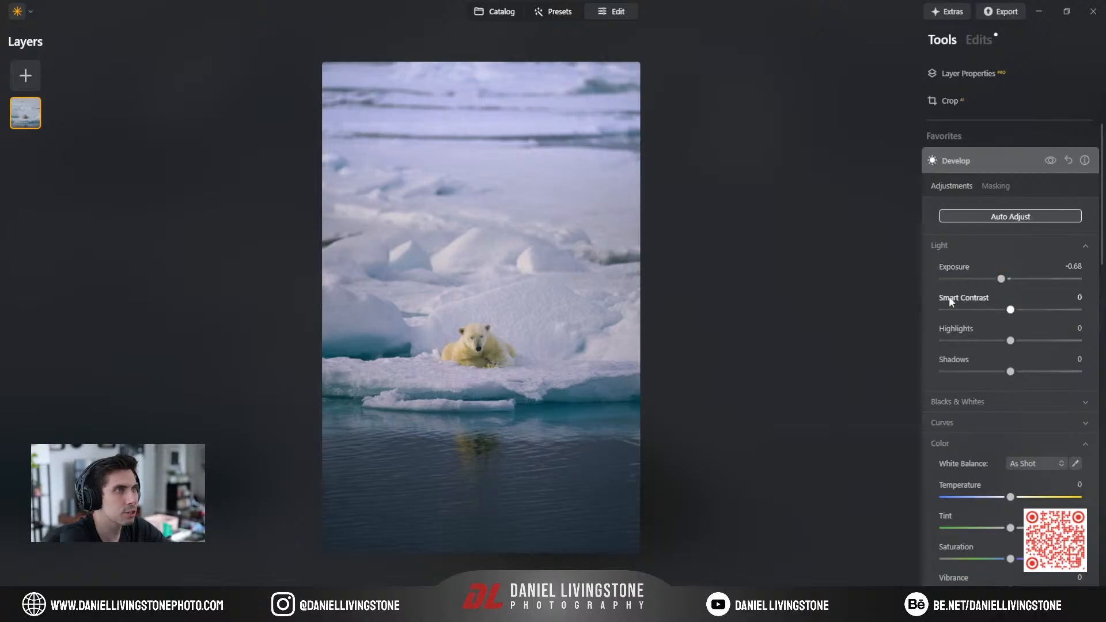
# Add a new dark vignette to the photo with amount -50, size 58 and roundness 79.
pyautogui.click(1014, 161)
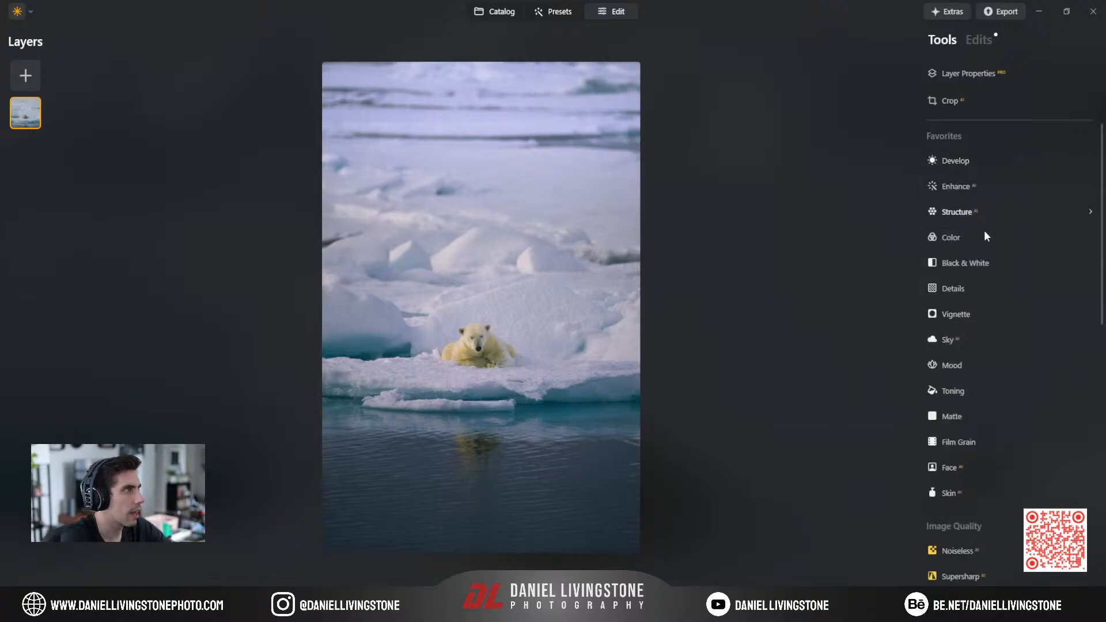
pyautogui.click(958, 315)
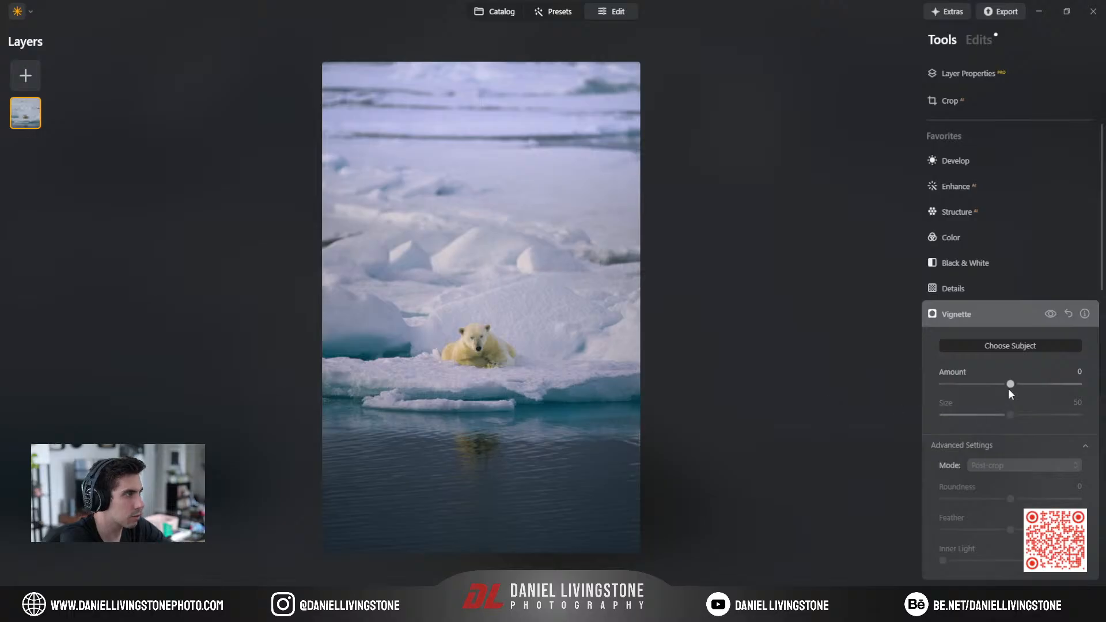
pyautogui.moveTo(1010, 384); pyautogui.dragTo(973, 385)
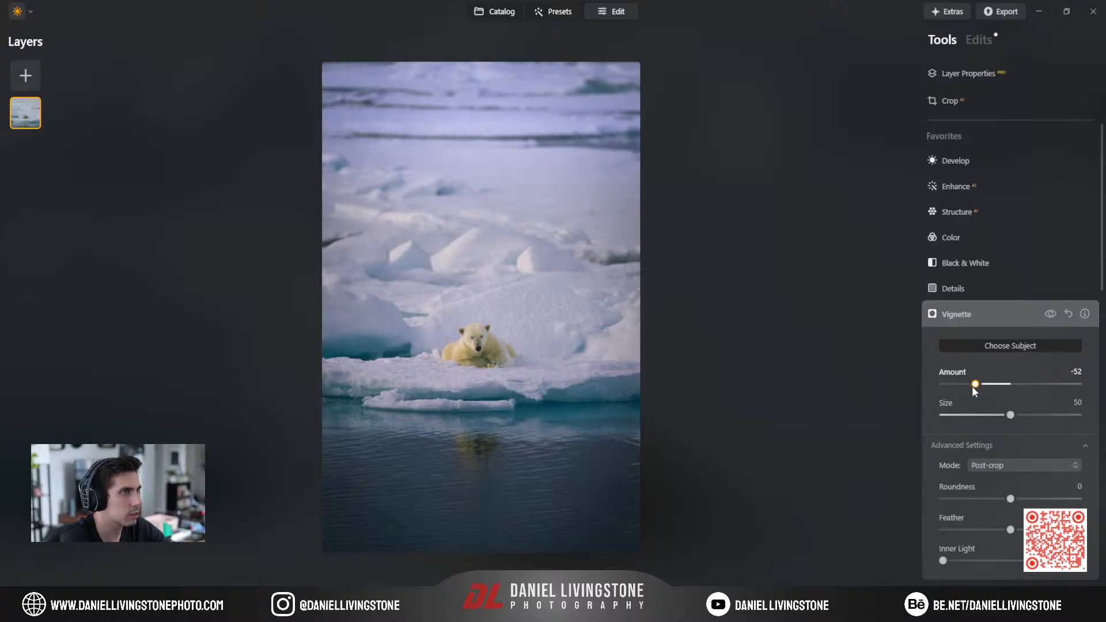
pyautogui.moveTo(1012, 416)
pyautogui.mouseDown()
pyautogui.moveTo(1048, 418)
pyautogui.moveTo(1010, 417)
pyautogui.moveTo(1025, 419)
pyautogui.mouseUp()
pyautogui.moveTo(1010, 499); pyautogui.dragTo(1098, 513)
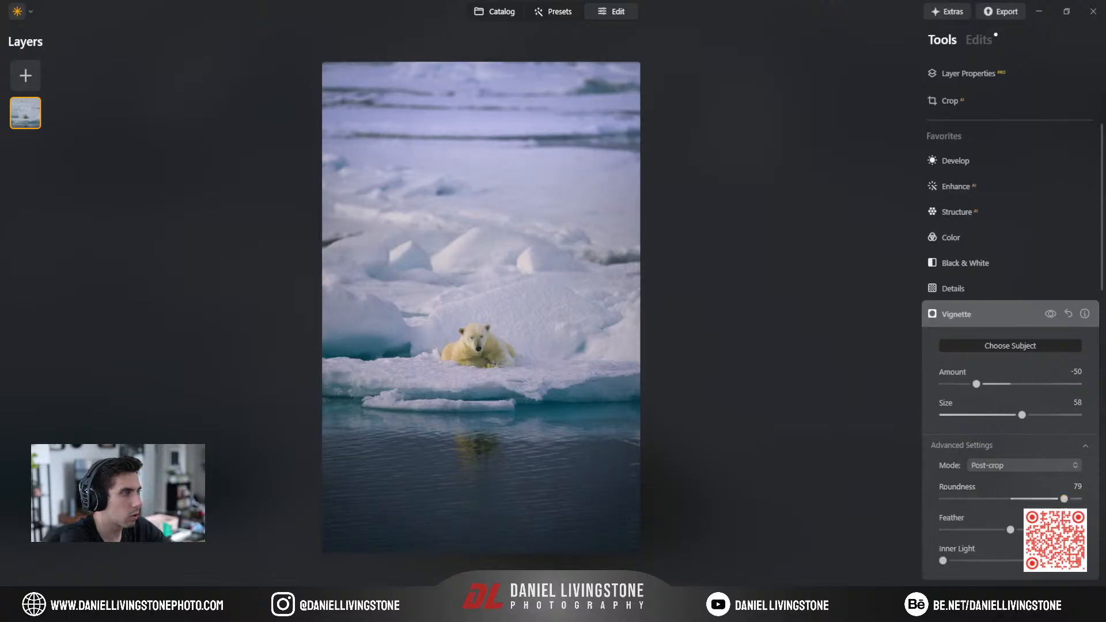
# Strengthen the vignette to an amount of -59, nudge its feather up and add a little inner light.
pyautogui.moveTo(1011, 530); pyautogui.dragTo(1012, 529)
pyautogui.moveTo(976, 384); pyautogui.dragTo(972, 385)
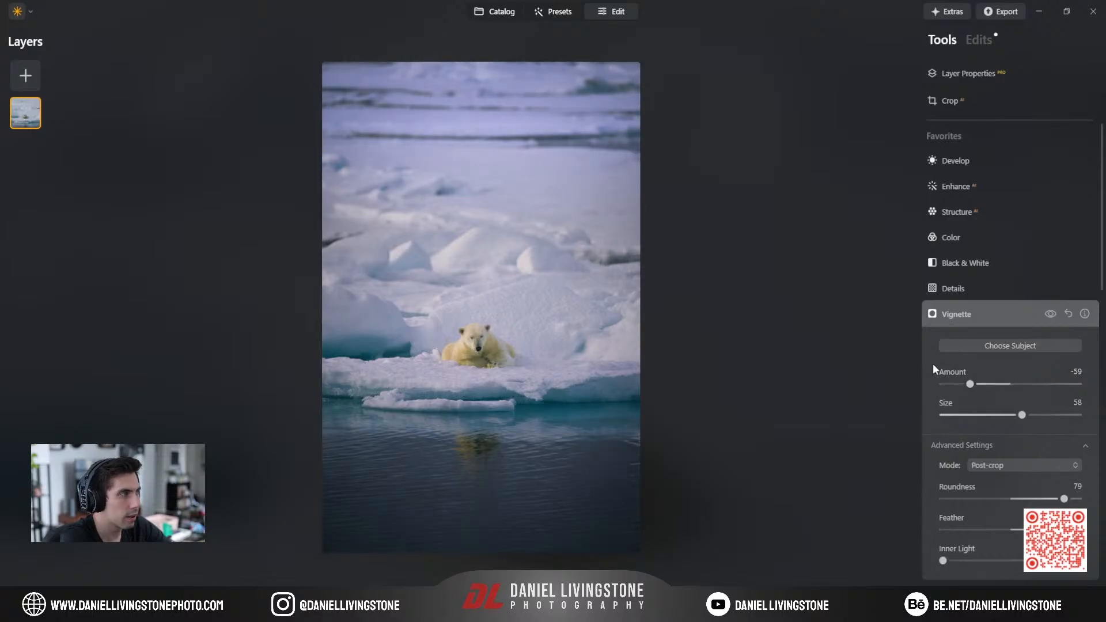
pyautogui.click(971, 347)
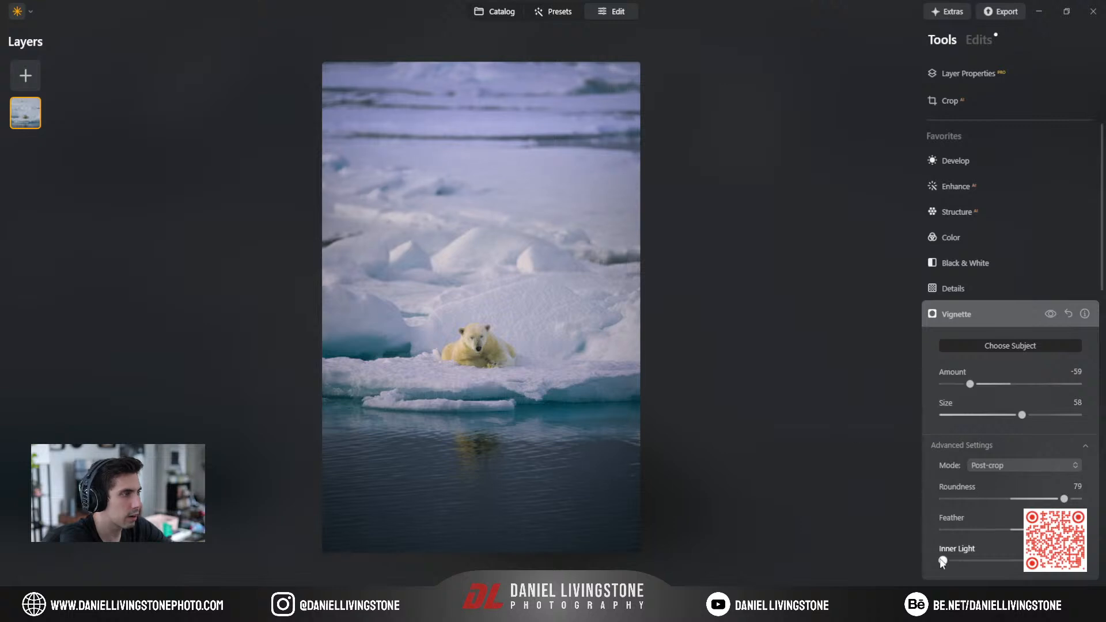
pyautogui.moveTo(942, 561); pyautogui.dragTo(960, 561)
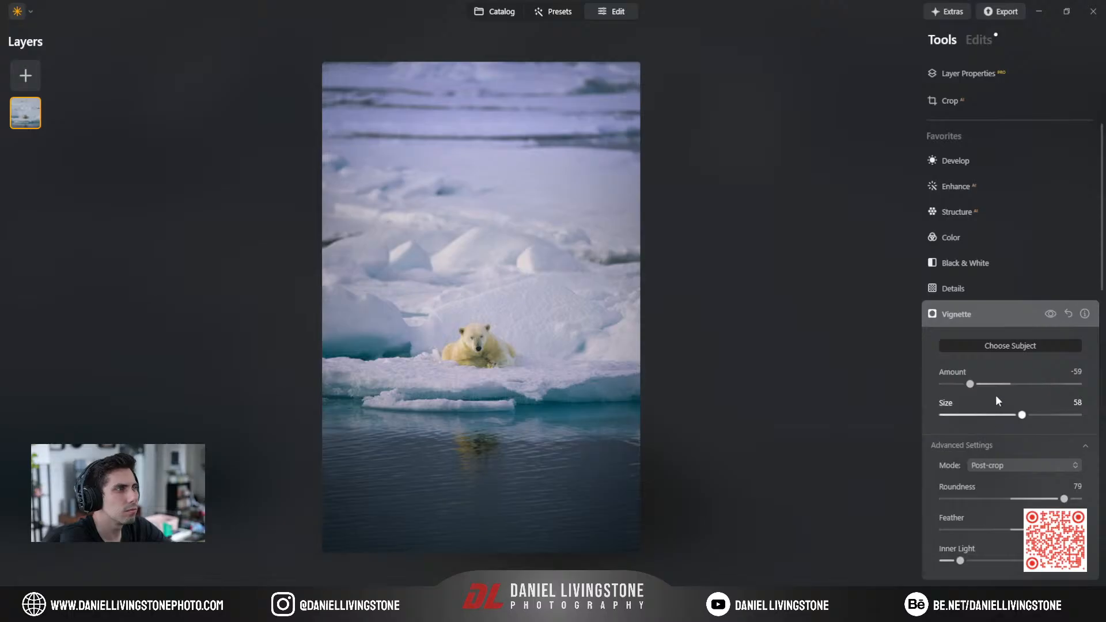
pyautogui.click(1001, 318)
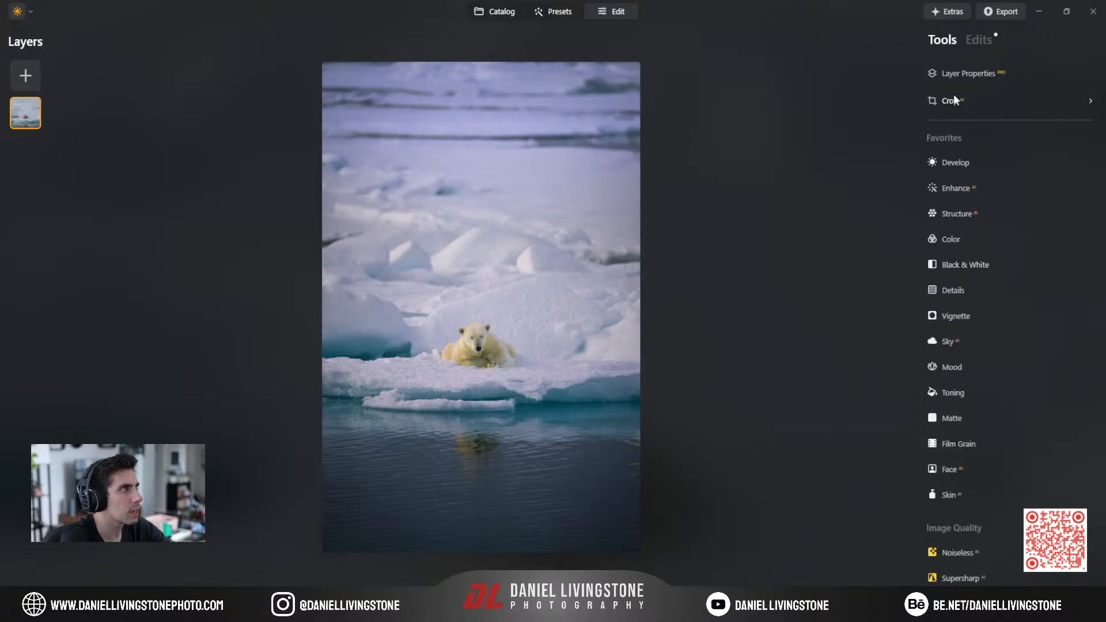
# Examine the color settings and mask of the background Develop edit in the edit history.
pyautogui.click(978, 40)
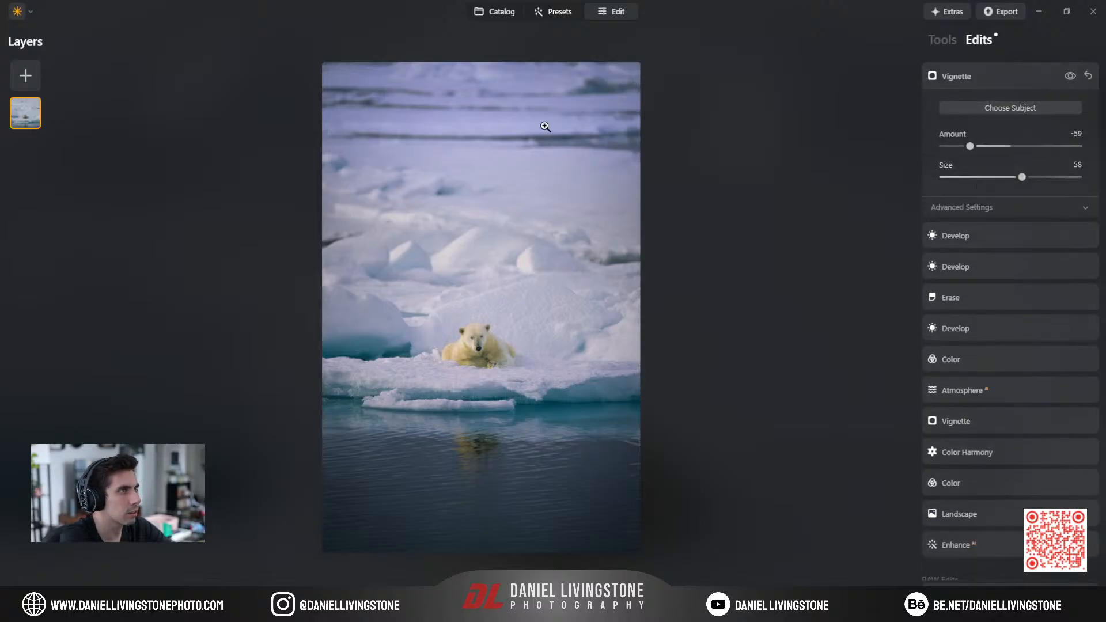
pyautogui.click(973, 266)
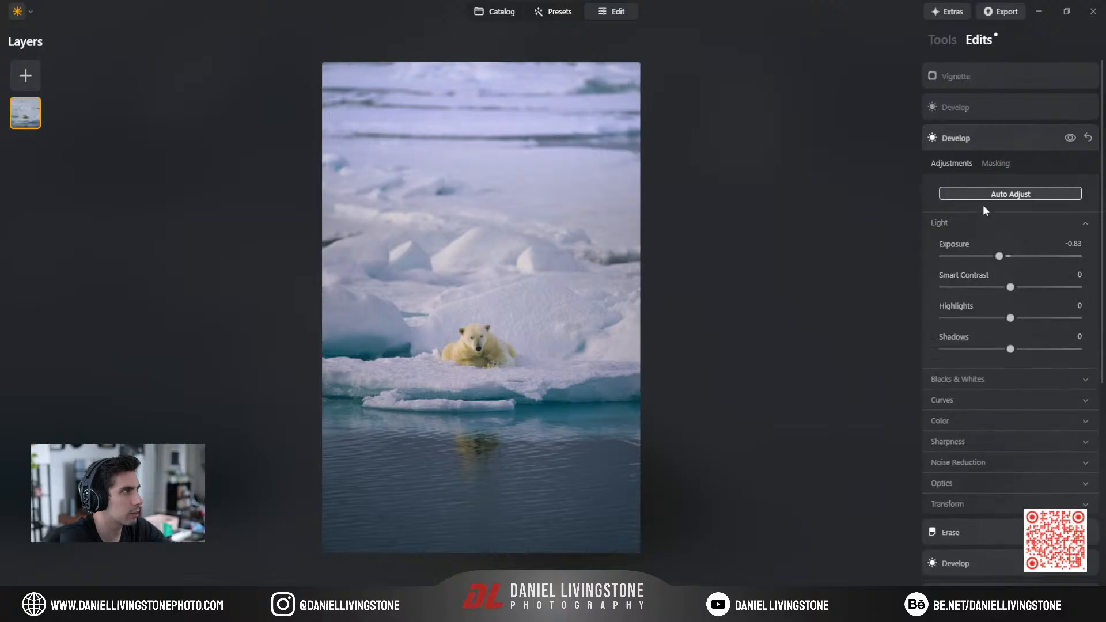
pyautogui.click(980, 419)
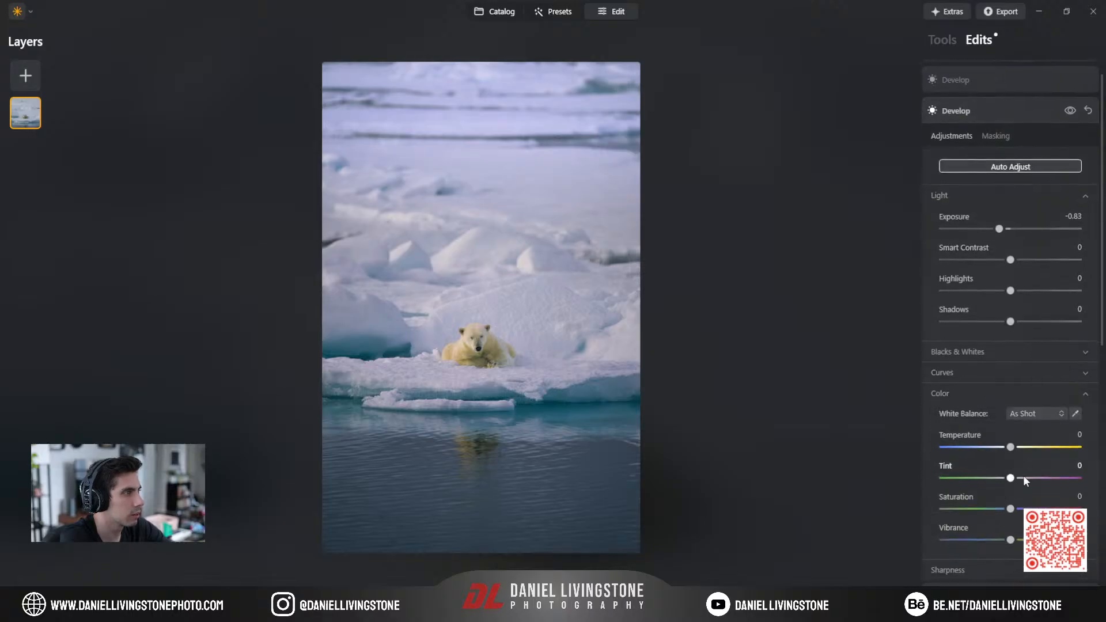
pyautogui.click(994, 132)
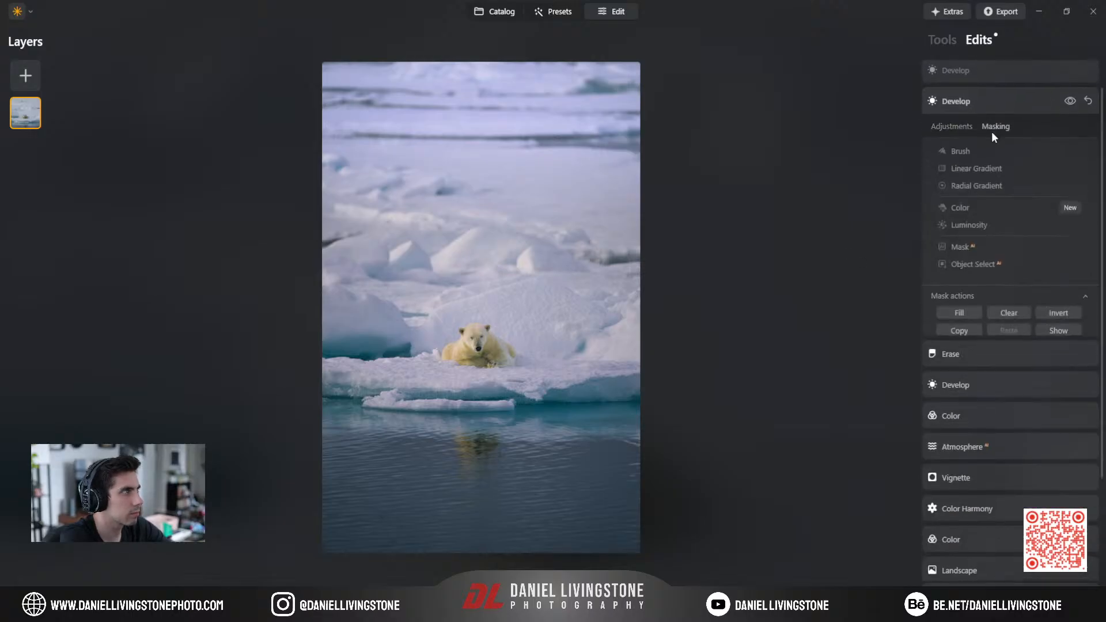
pyautogui.click(1058, 328)
pyautogui.click(1058, 329)
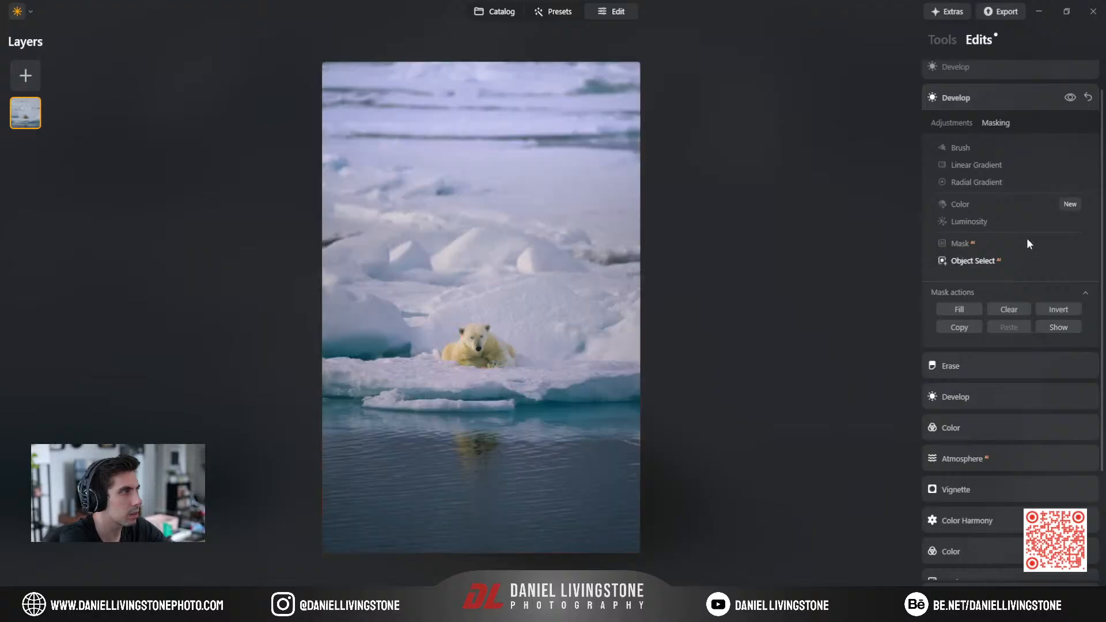
pyautogui.click(984, 96)
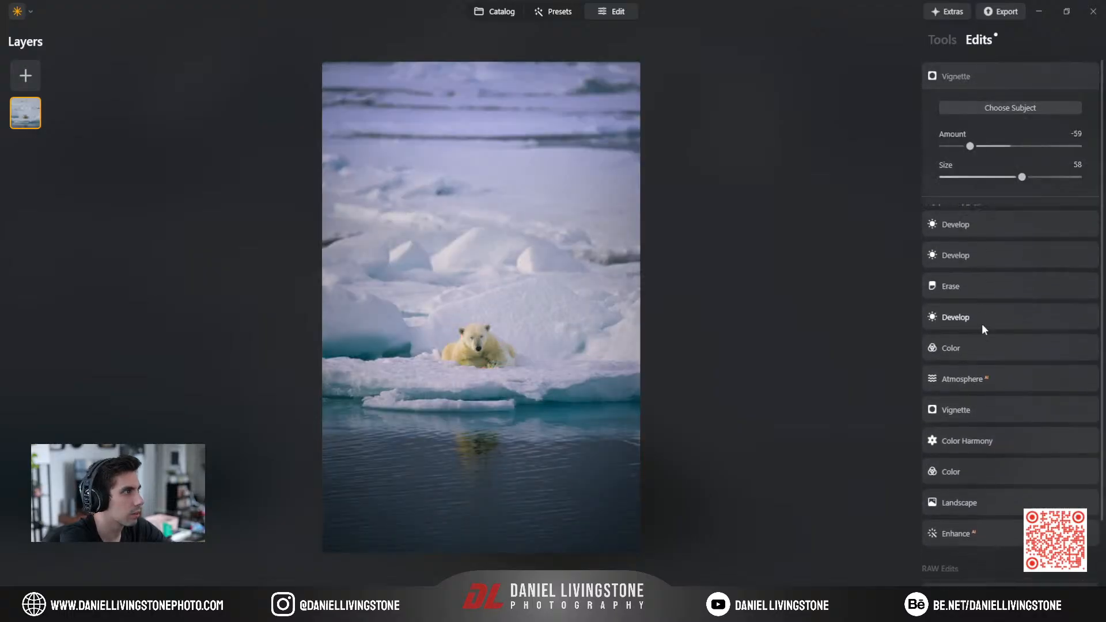
# Set the tint to 10 in the earlier Develop edit that precedes the Erase edit.
pyautogui.click(982, 326)
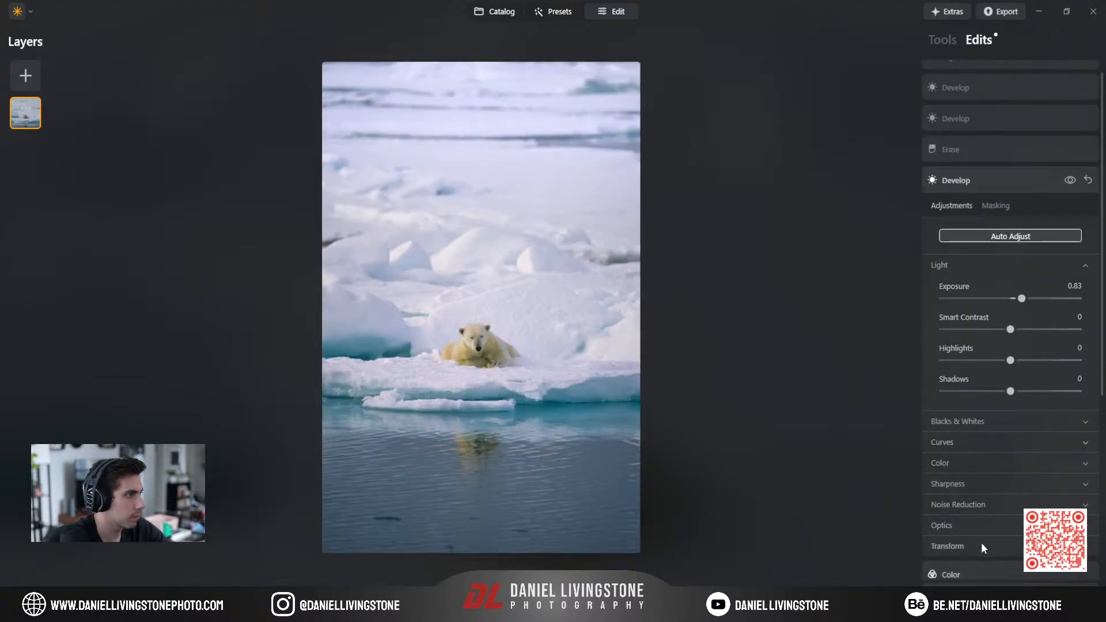
pyautogui.click(980, 463)
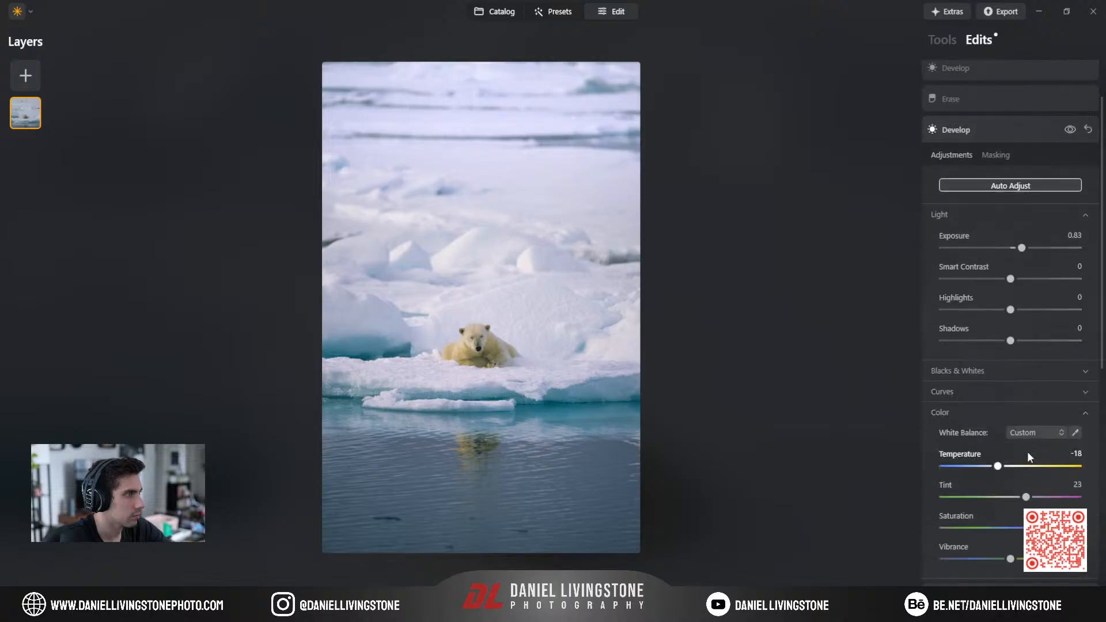
pyautogui.click(1074, 466)
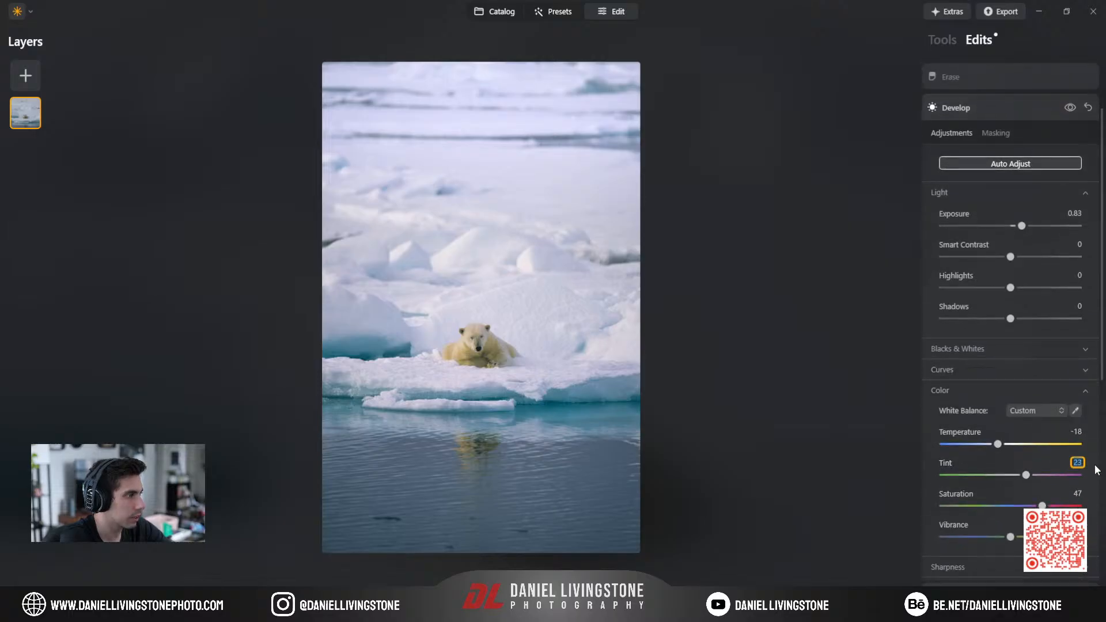
pyautogui.write('10')
pyautogui.press('Return')
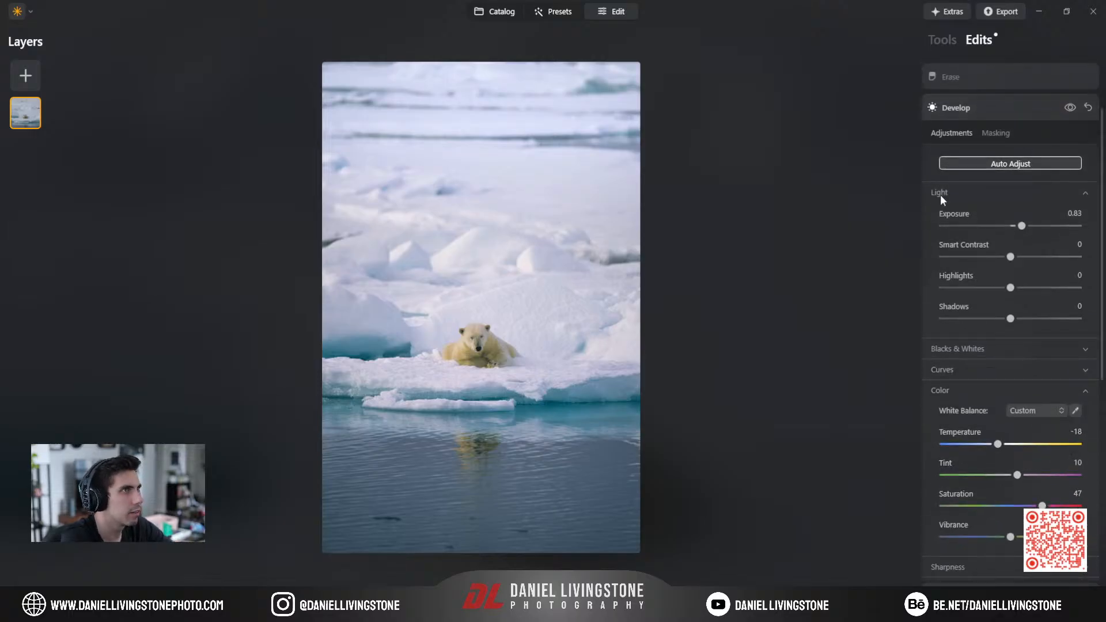
pyautogui.click(987, 110)
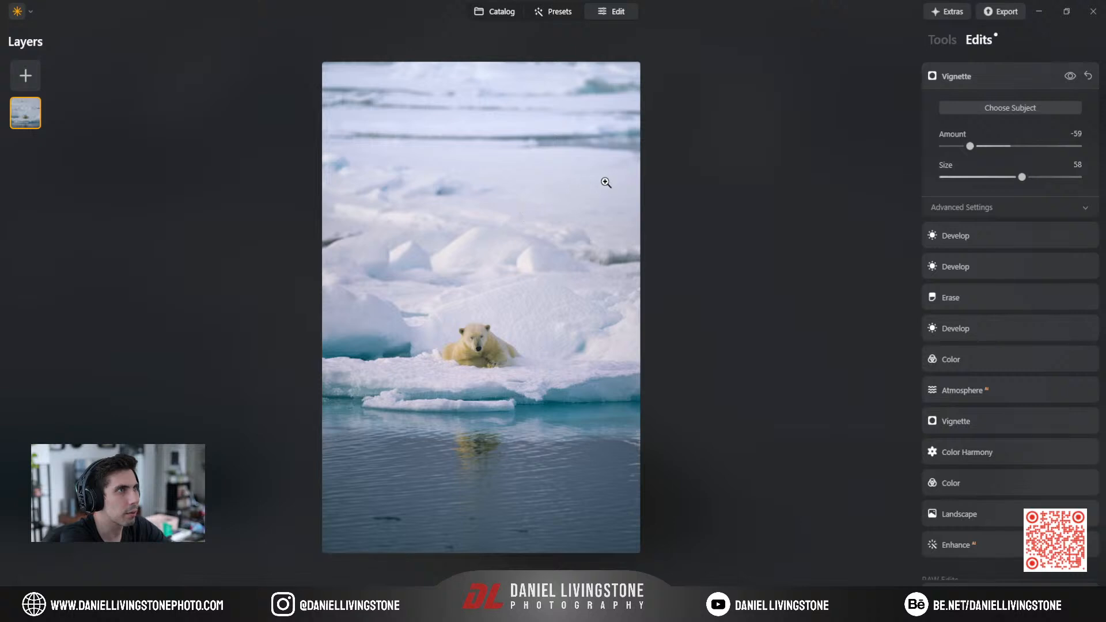
# Collapse the latest Vignette edit and reopen the Develop edit made before the Erase edit.
pyautogui.click(974, 77)
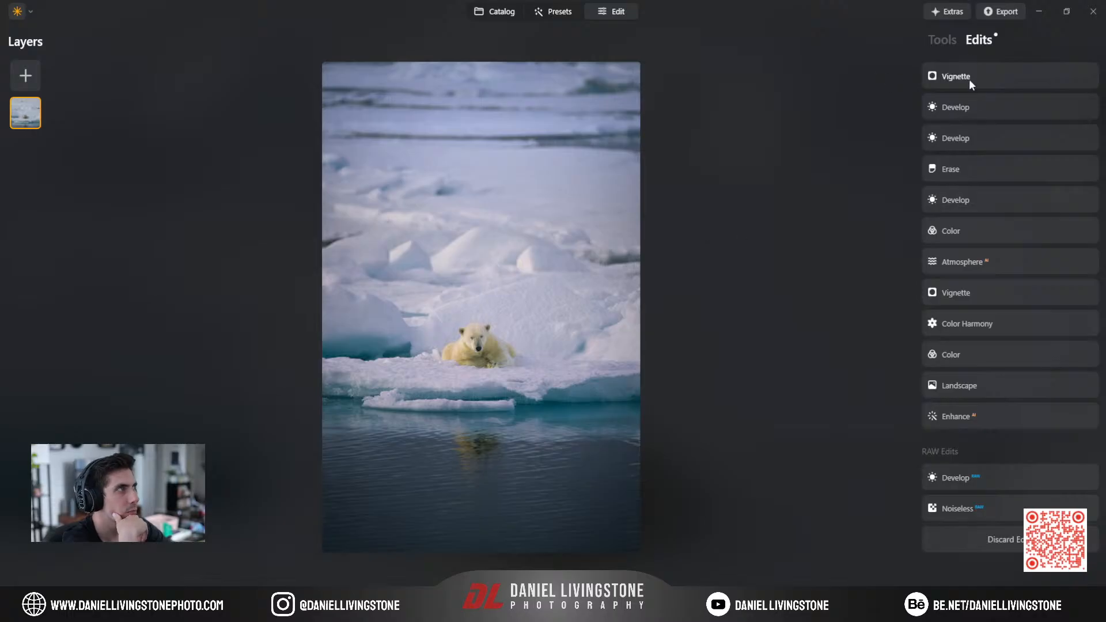
pyautogui.click(987, 200)
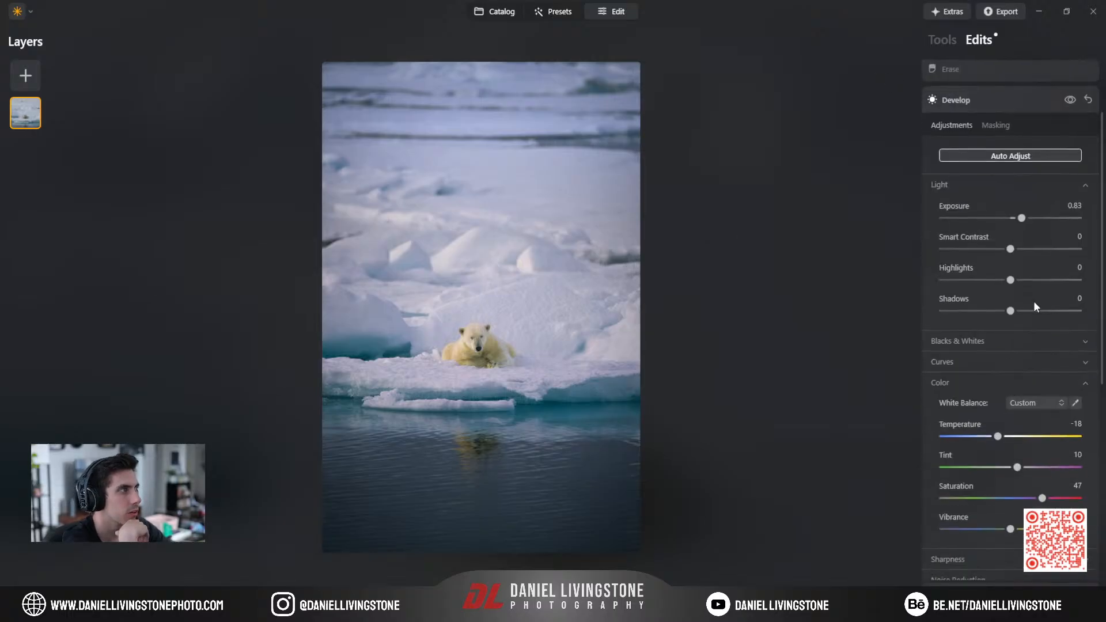
# Raise the exposure to 1.47 in the Develop edit below Erase and collapse the expanded edits.
pyautogui.moveTo(1011, 215); pyautogui.dragTo(1031, 217)
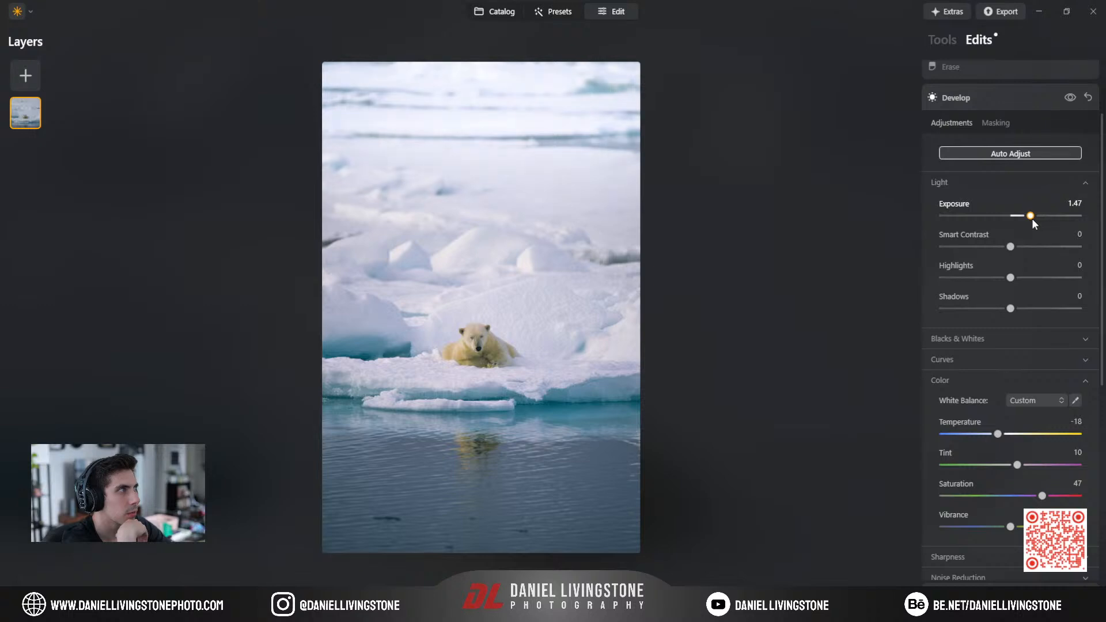
pyautogui.click(988, 99)
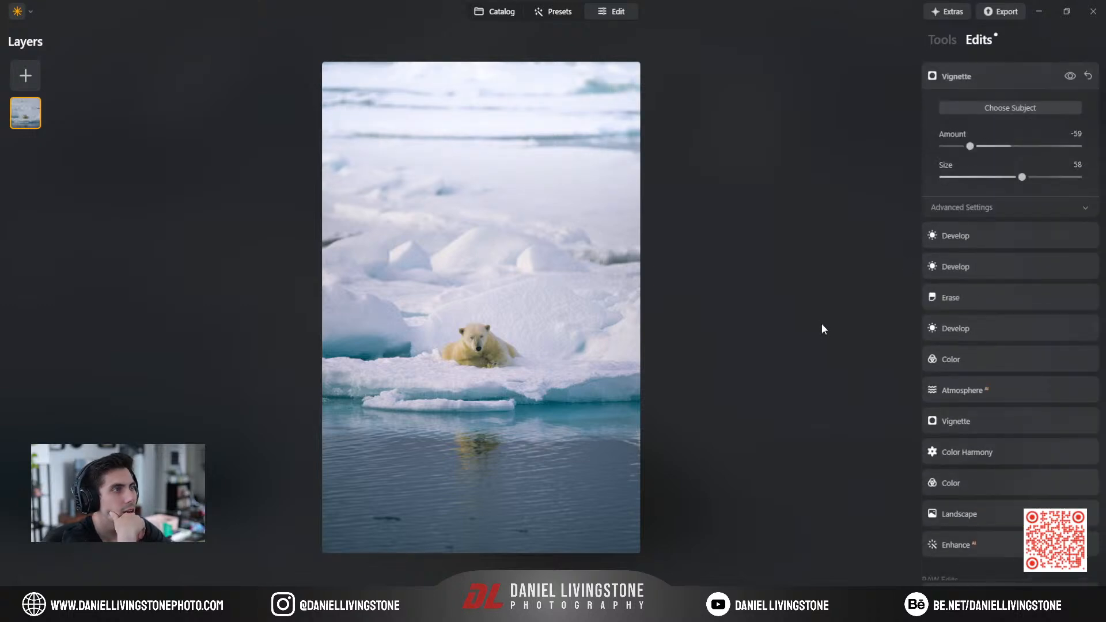
pyautogui.click(953, 72)
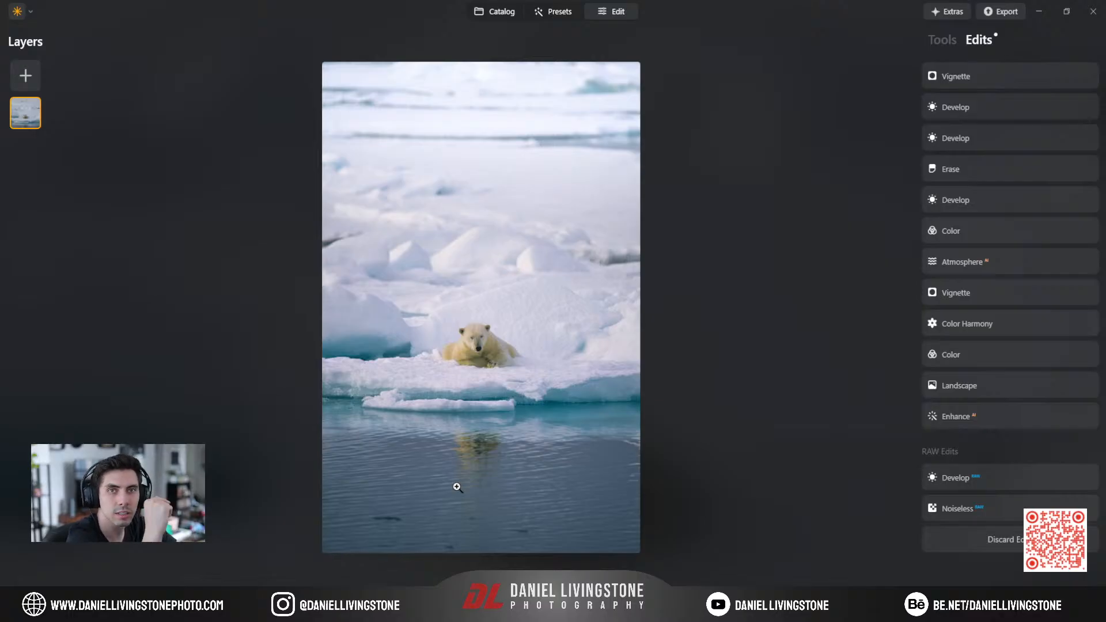
pyautogui.press('\\')
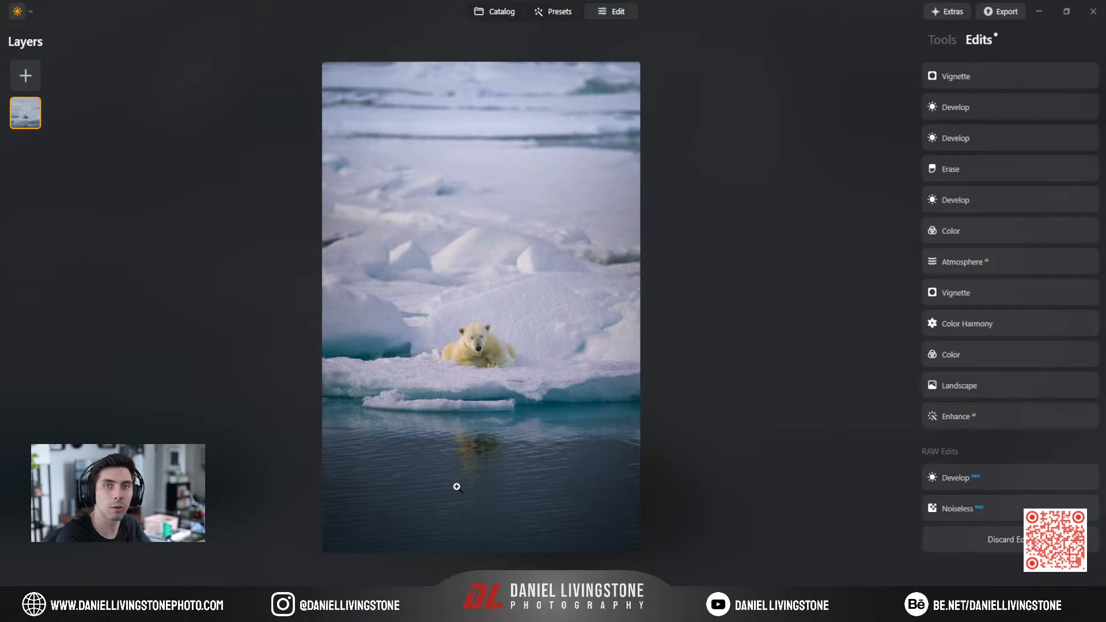
# Inspect the polar bear up close and cool the topmost Develop edit with temperature -42 and tint -43.
pyautogui.click(499, 351)
pyautogui.moveTo(368, 309); pyautogui.dragTo(684, 313)
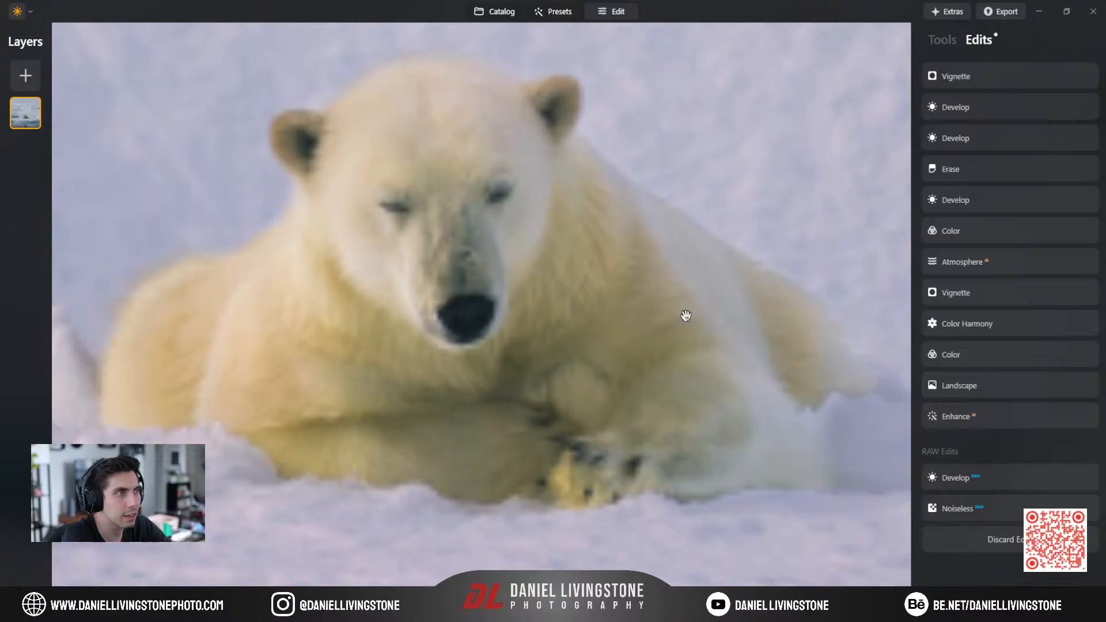
pyautogui.click(643, 317)
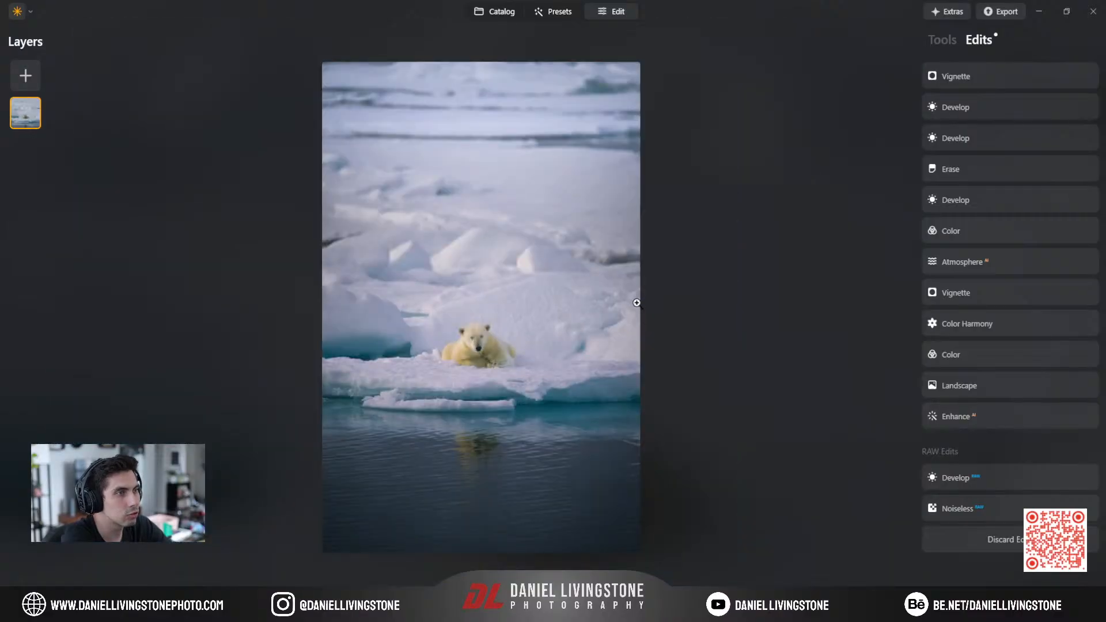
pyautogui.click(981, 107)
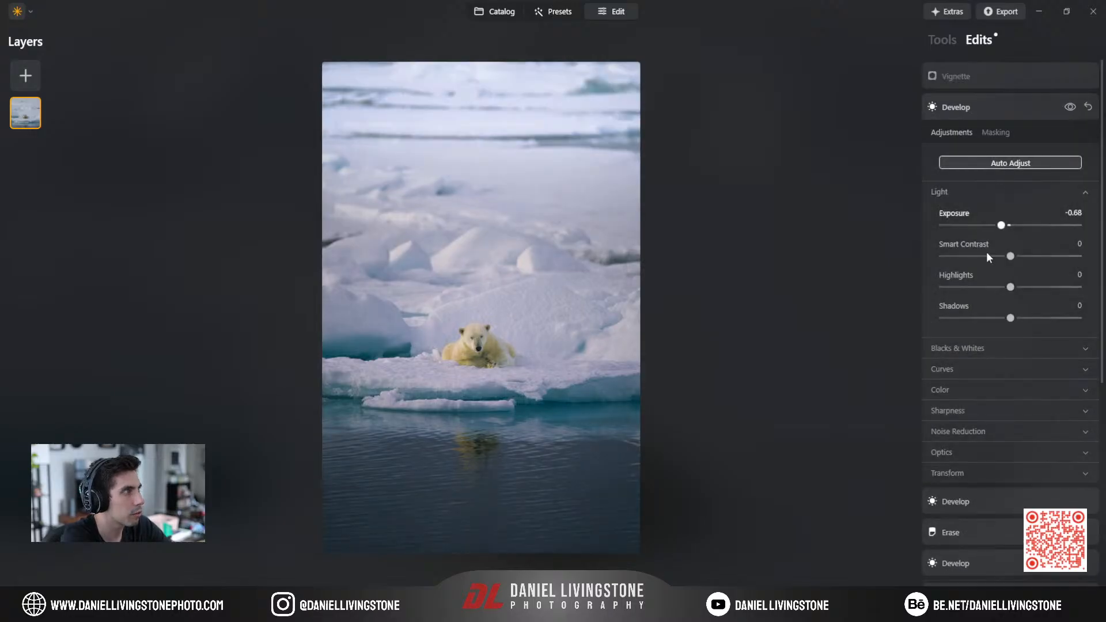
pyautogui.click(982, 390)
pyautogui.moveTo(1011, 444); pyautogui.dragTo(984, 475)
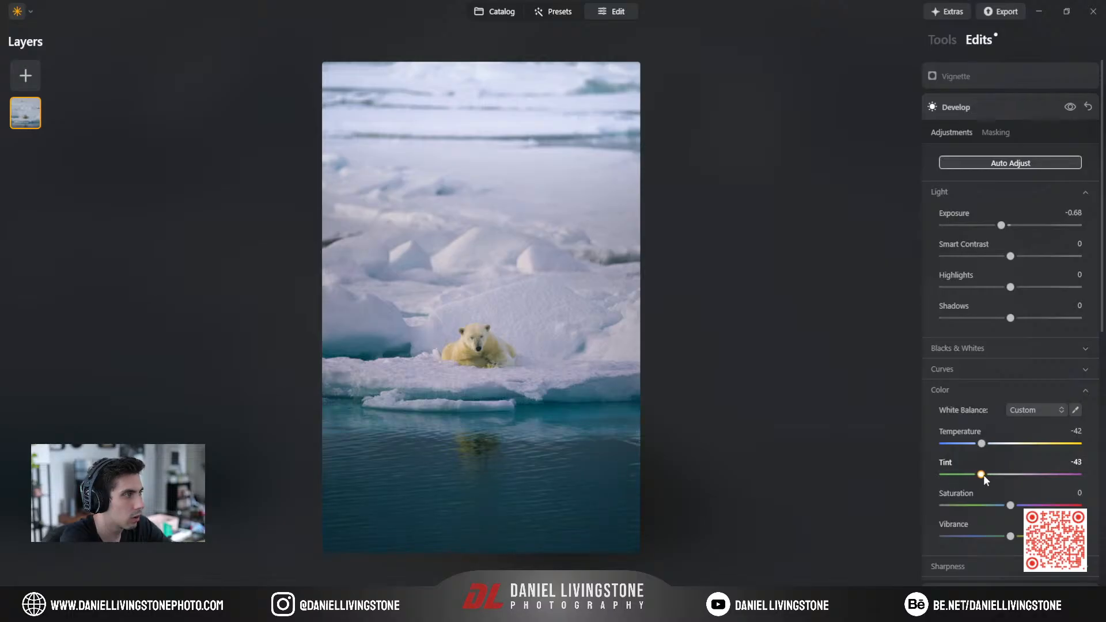
pyautogui.click(974, 110)
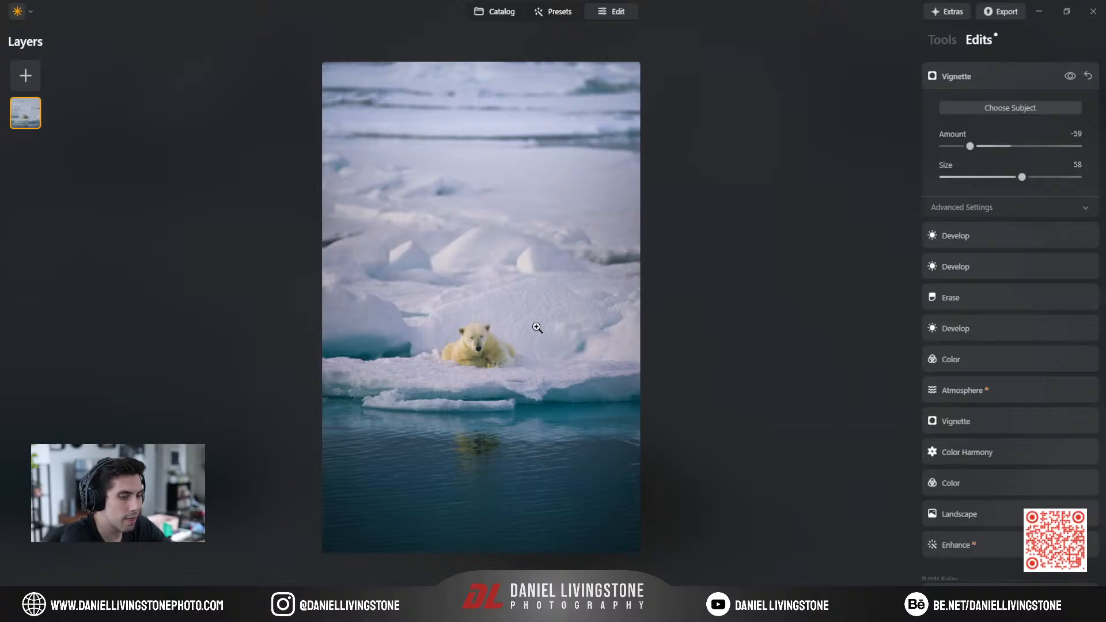
pyautogui.click(958, 75)
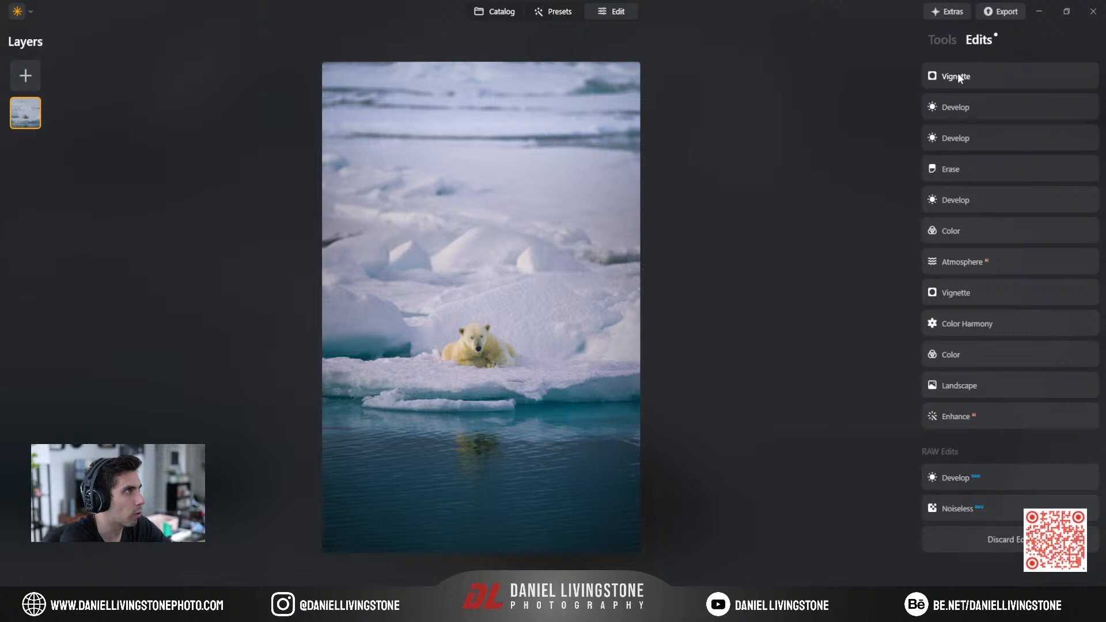
pyautogui.click(942, 39)
pyautogui.click(950, 101)
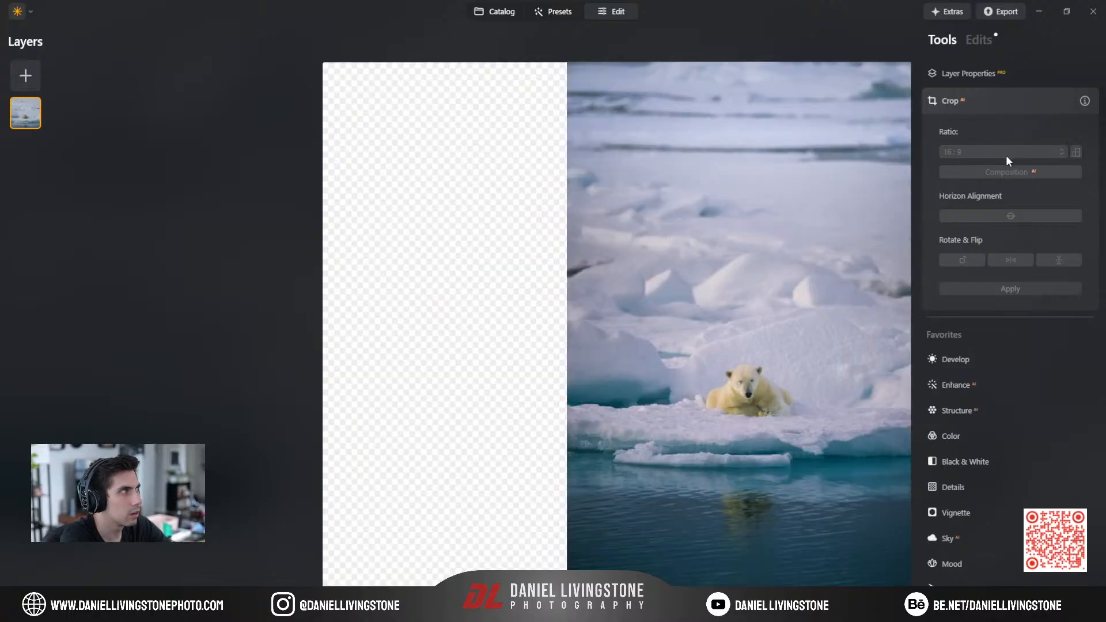
pyautogui.click(983, 101)
pyautogui.click(983, 101)
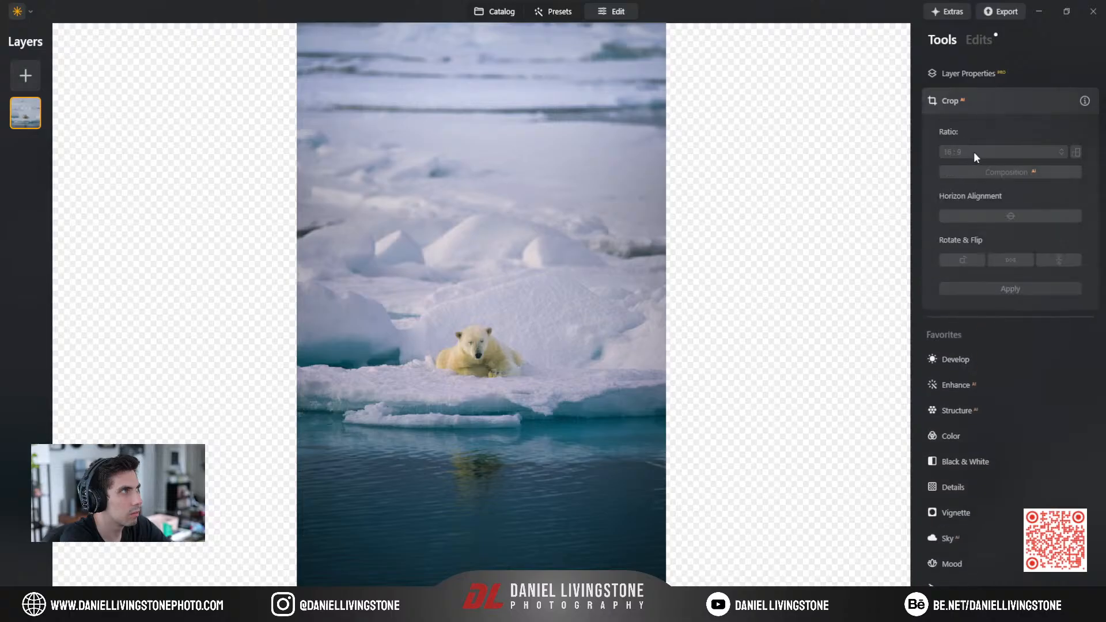
pyautogui.click(1004, 101)
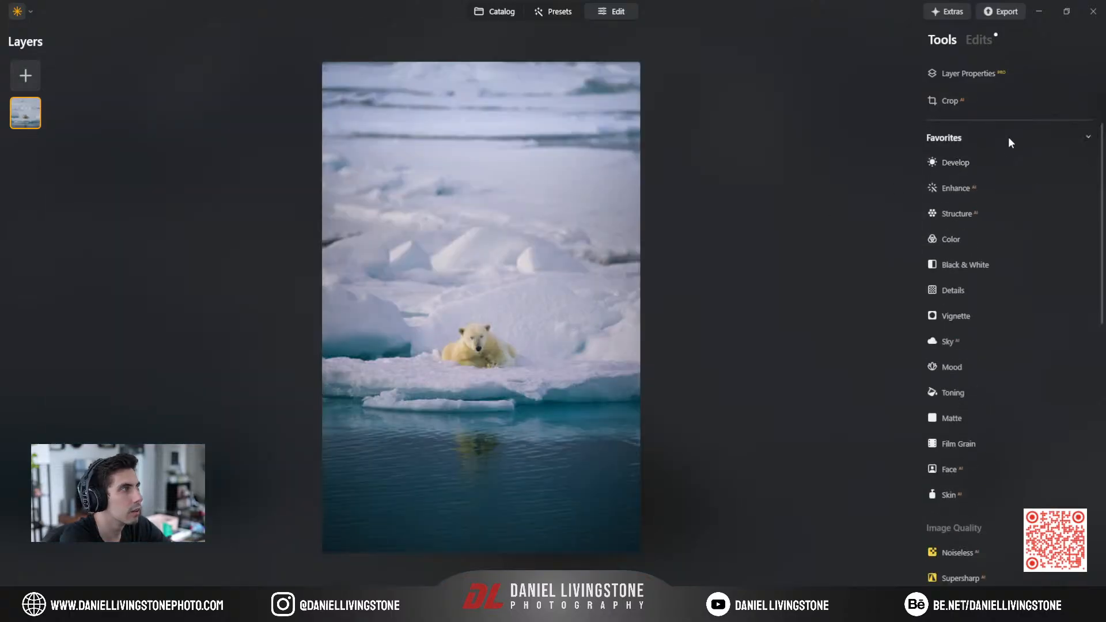
# Crop the photo more tightly around the polar bear at the Original ratio and apply the crop.
pyautogui.click(956, 94)
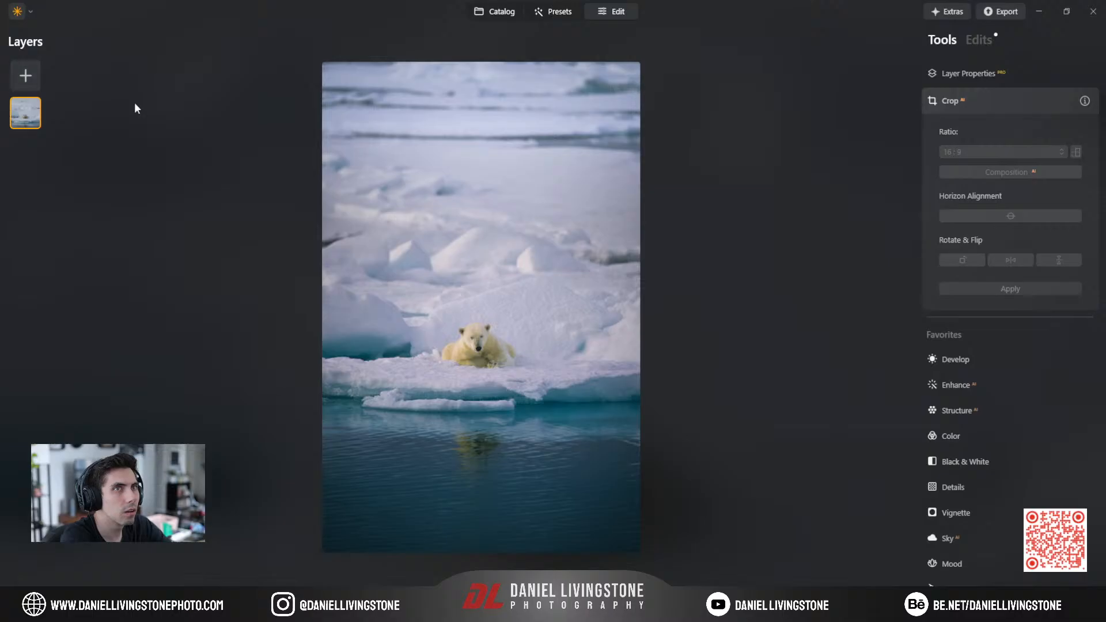
pyautogui.scroll(-3, 983, 359)
pyautogui.scroll(3, 984, 365)
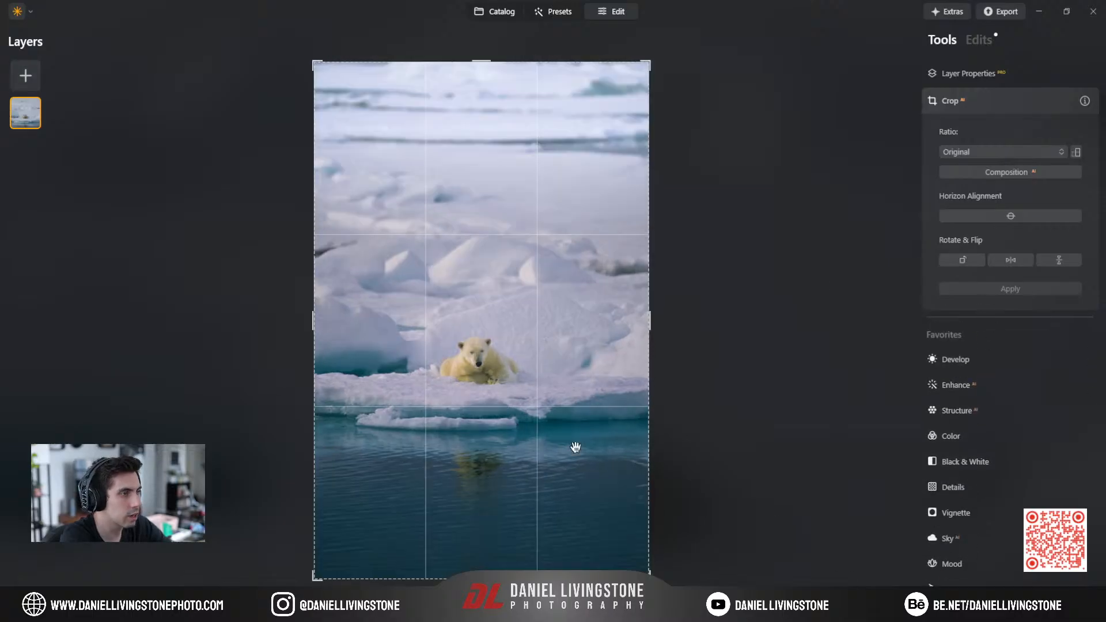
pyautogui.moveTo(483, 577); pyautogui.dragTo(486, 556)
pyautogui.moveTo(483, 85); pyautogui.dragTo(482, 134)
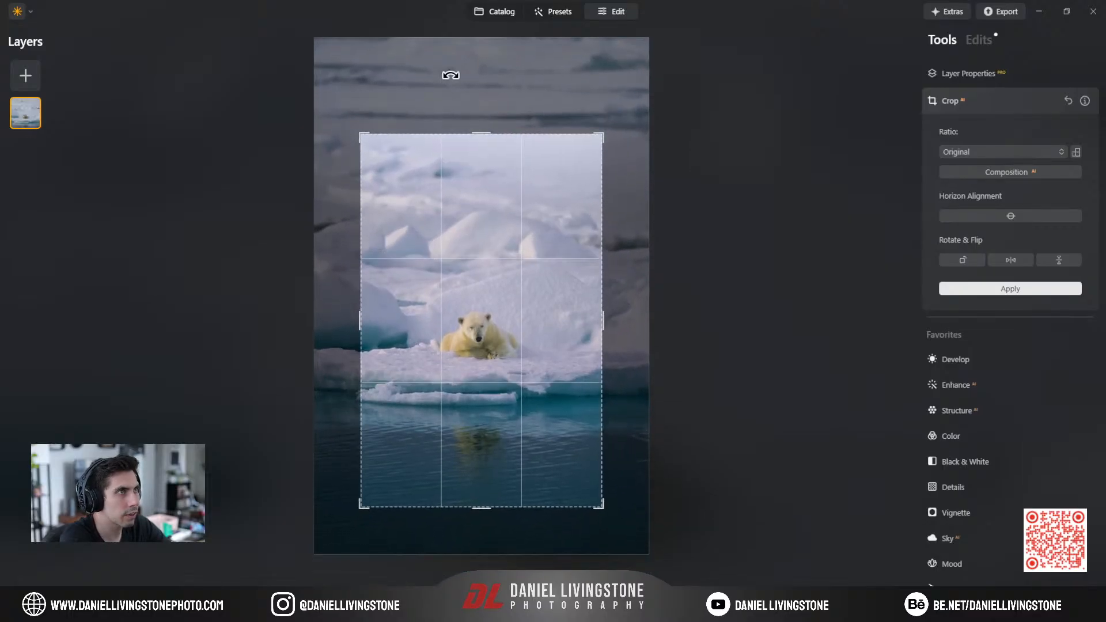
pyautogui.moveTo(484, 509); pyautogui.dragTo(485, 505)
pyautogui.moveTo(483, 409); pyautogui.dragTo(487, 410)
pyautogui.press('Return')
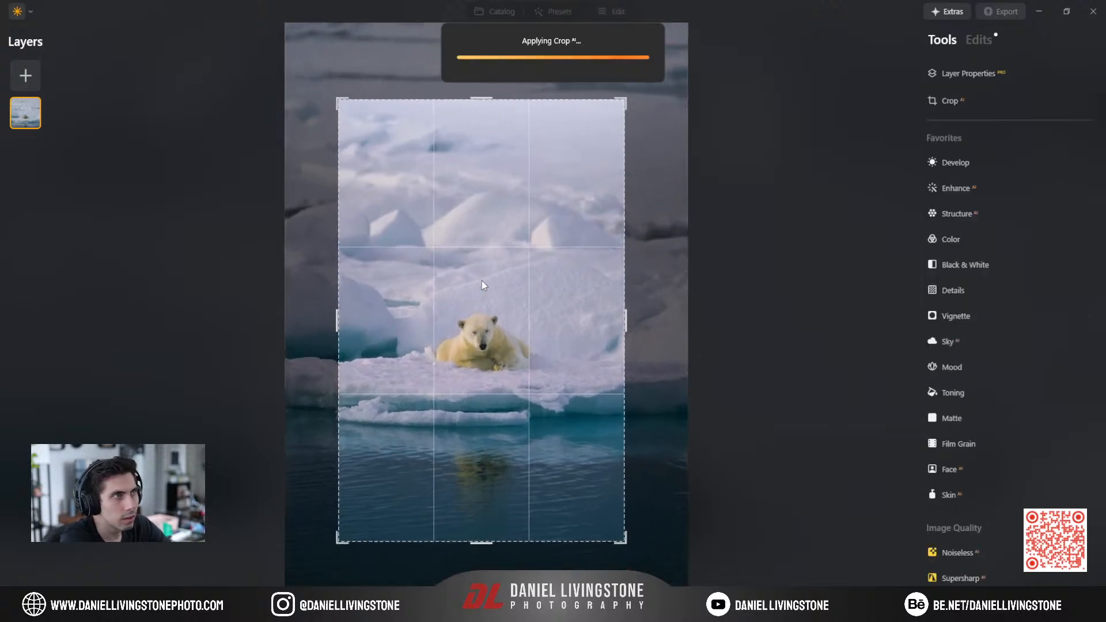
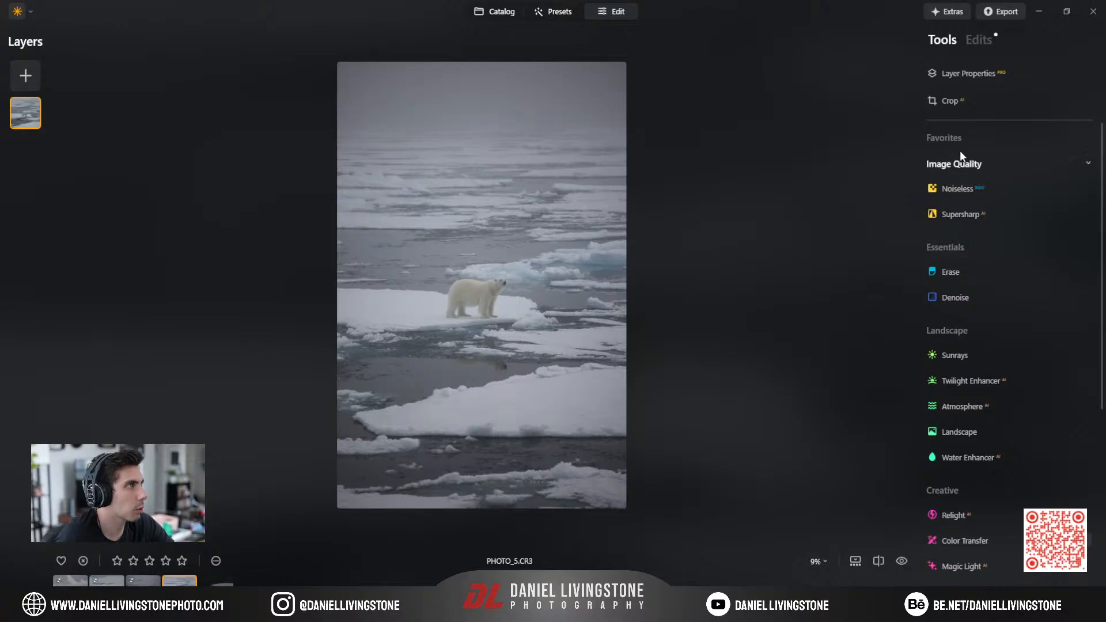
# Develop PHOTO_5.CR3 with an exposure of 0.56, Smart Contrast of 39 and shadows of -22.
pyautogui.scroll(-5, 956, 233)
pyautogui.scroll(5, 956, 233)
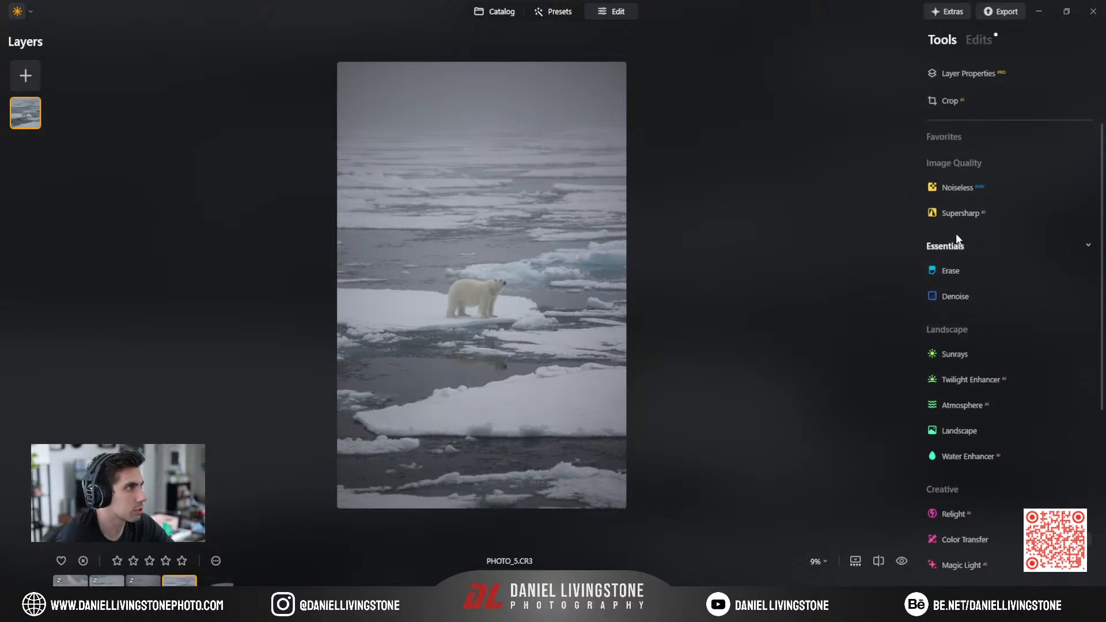
pyautogui.click(953, 140)
pyautogui.click(964, 164)
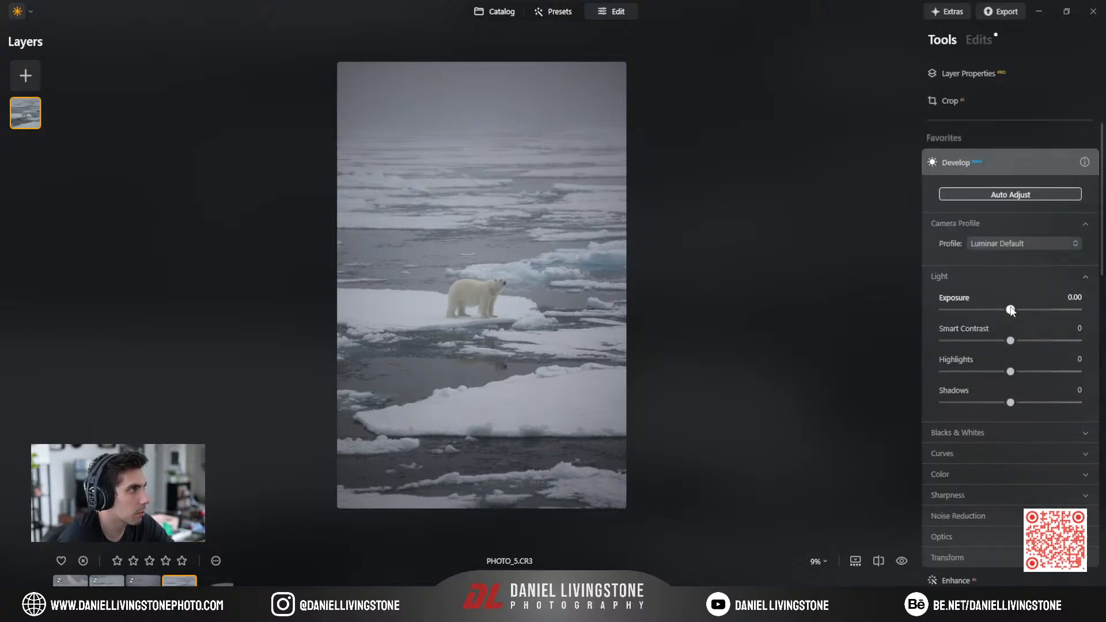
pyautogui.moveTo(1011, 310)
pyautogui.mouseDown()
pyautogui.moveTo(1025, 309)
pyautogui.moveTo(1042, 341)
pyautogui.moveTo(1018, 310)
pyautogui.mouseUp()
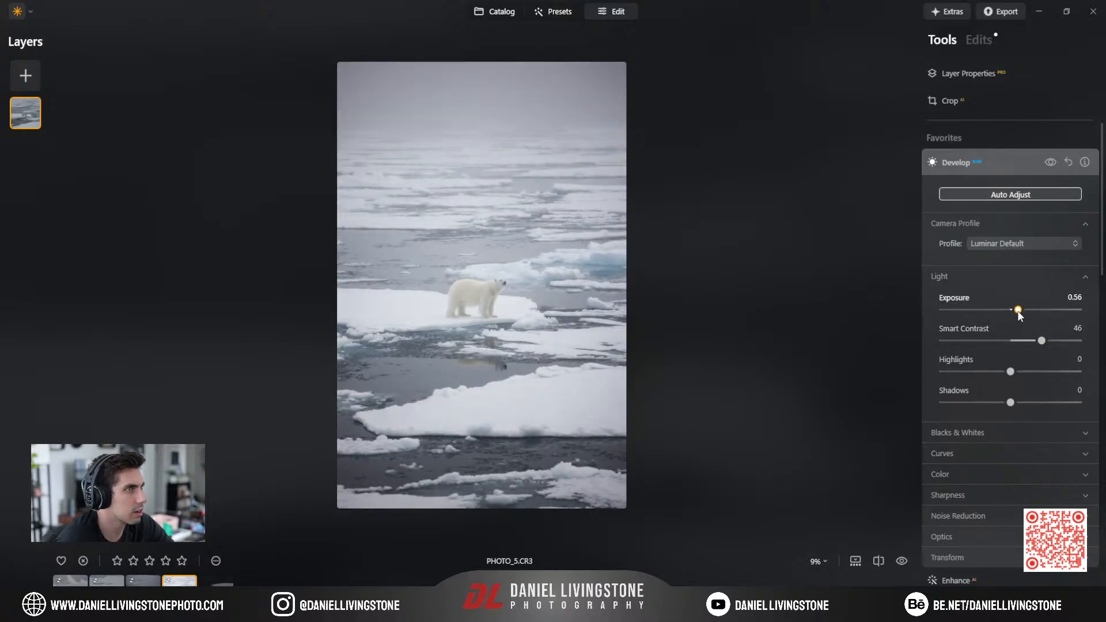
pyautogui.moveTo(1010, 403); pyautogui.dragTo(1012, 372)
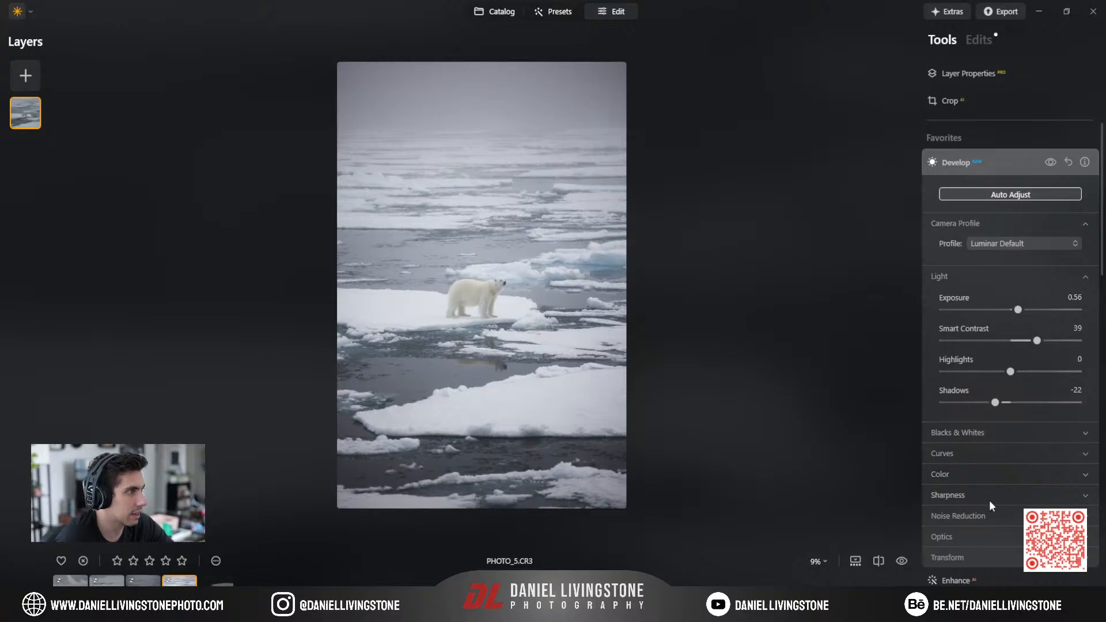
# Try a white balance temperature of 6500 and settle on 5500 in the Develop color settings.
pyautogui.click(985, 472)
pyautogui.scroll(-1, 985, 471)
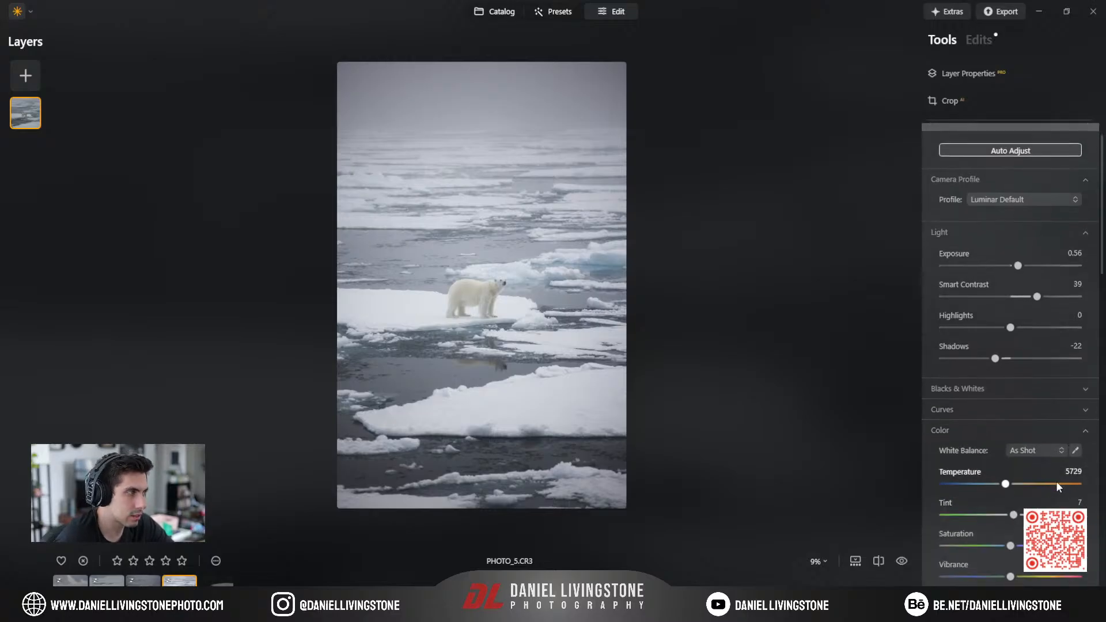
pyautogui.click(1071, 470)
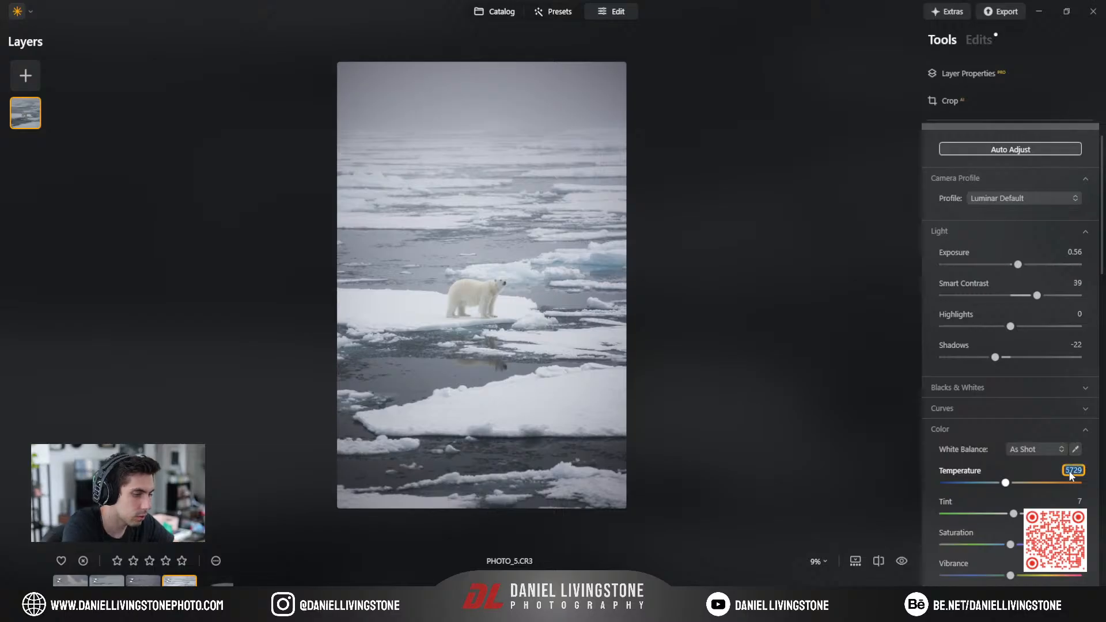
pyautogui.press('Return')
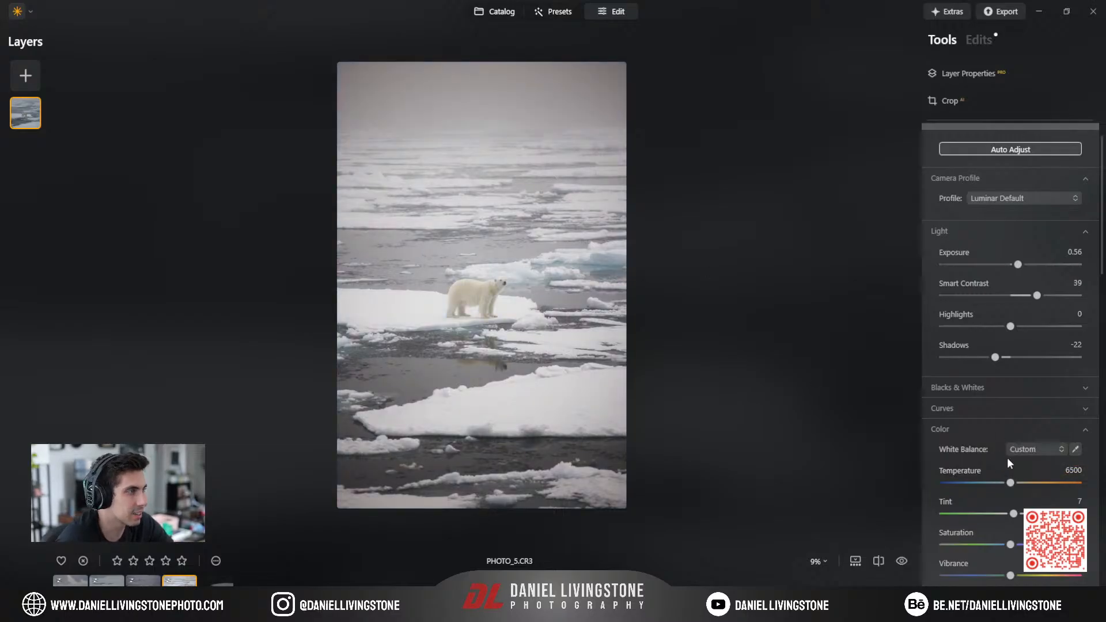
pyautogui.click(1067, 472)
pyautogui.write('5')
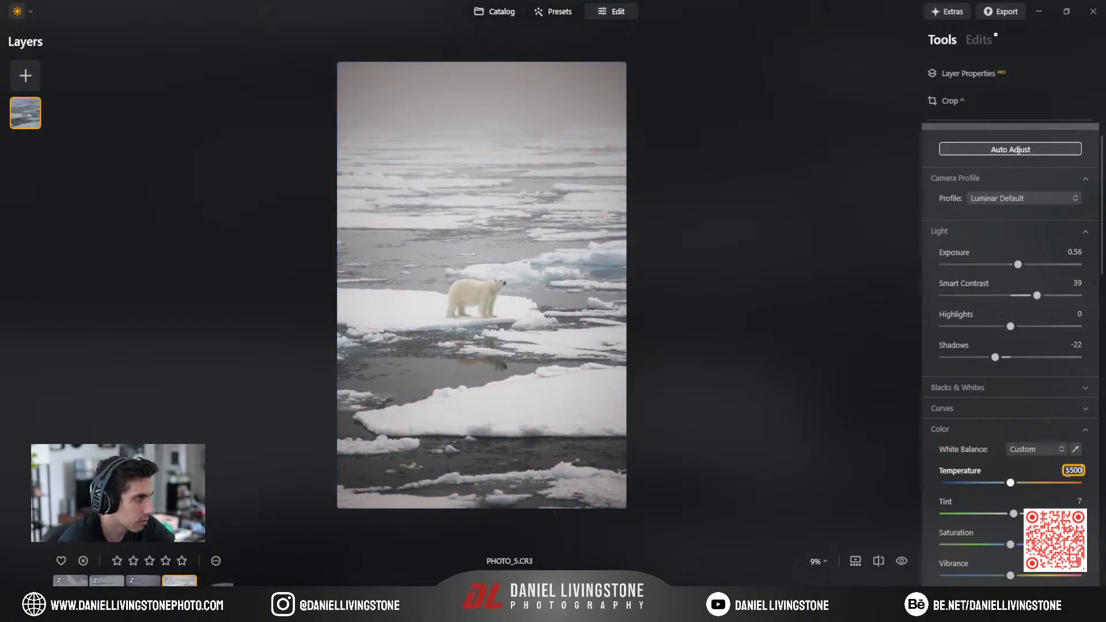
pyautogui.write('500')
pyautogui.press('Return')
# Inspect the ice beside the polar bear at 100% zoom and close the Develop tool.
pyautogui.click(513, 274)
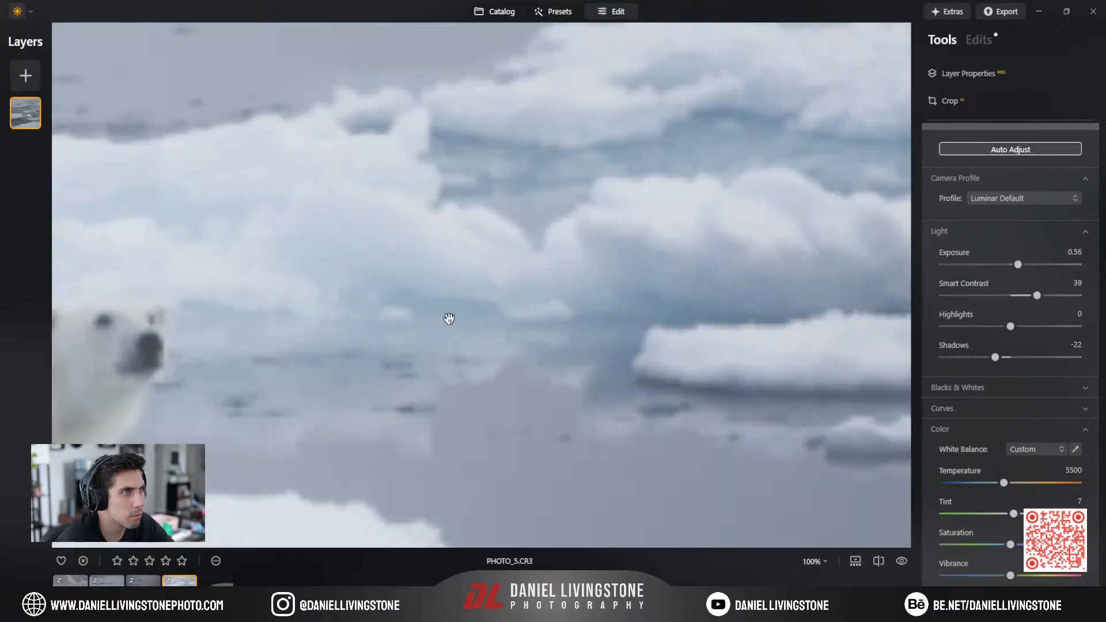
pyautogui.moveTo(447, 318); pyautogui.dragTo(482, 240)
pyautogui.click(482, 240)
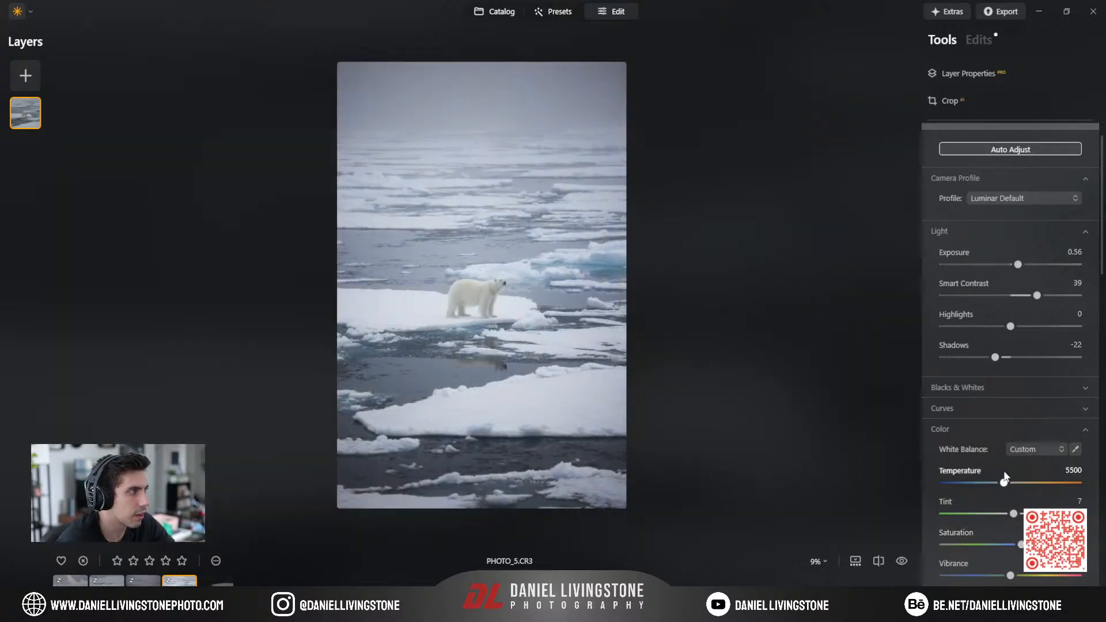
pyautogui.click(994, 427)
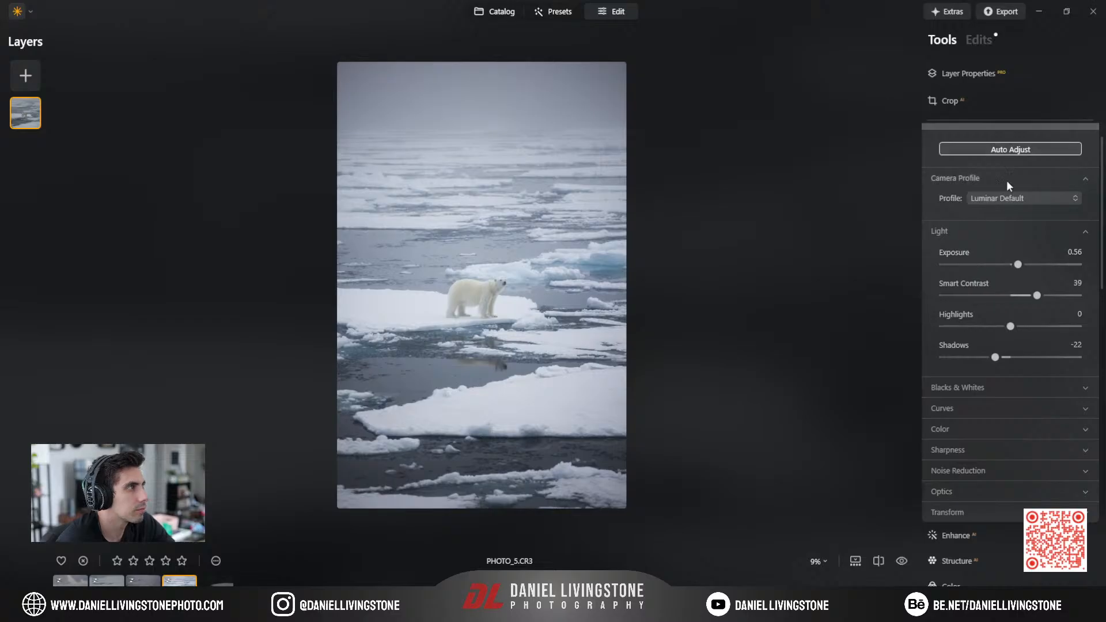
pyautogui.scroll(2, 1007, 180)
pyautogui.click(985, 157)
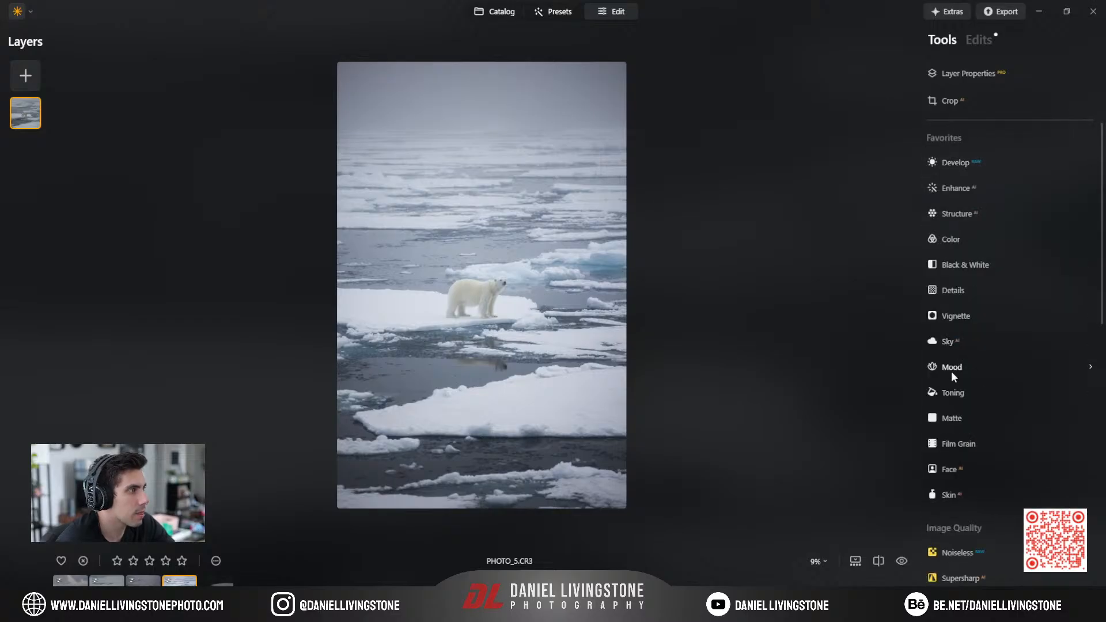
# Apply the Dramatic effect at roughly half of its amount range and check the polar bear at 100% zoom.
pyautogui.scroll(-2, 951, 398)
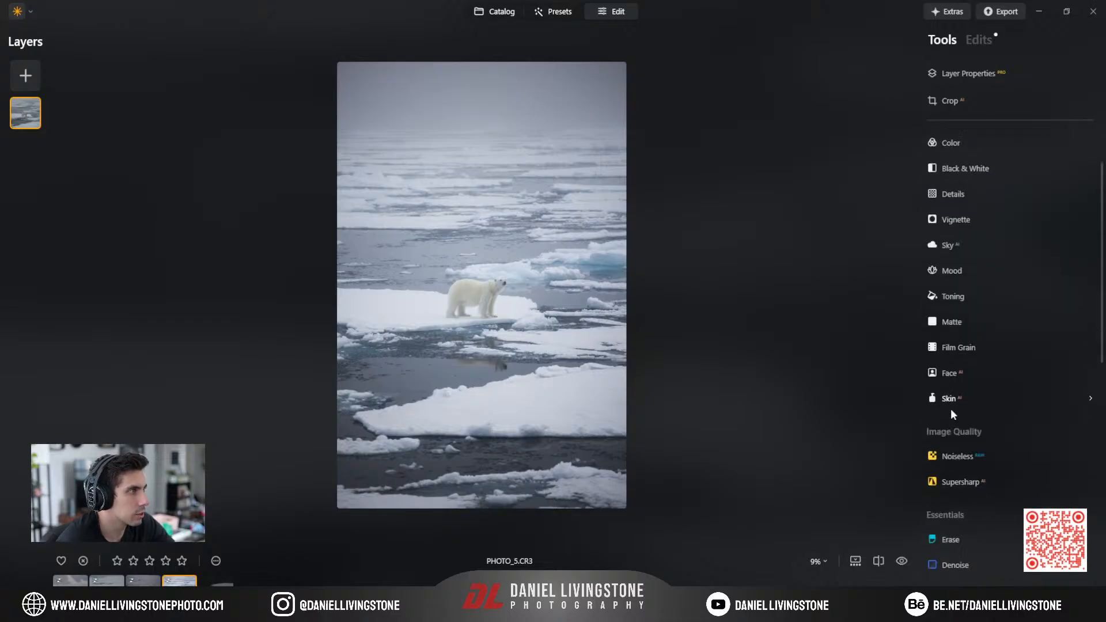
pyautogui.scroll(-7, 951, 409)
pyautogui.click(961, 527)
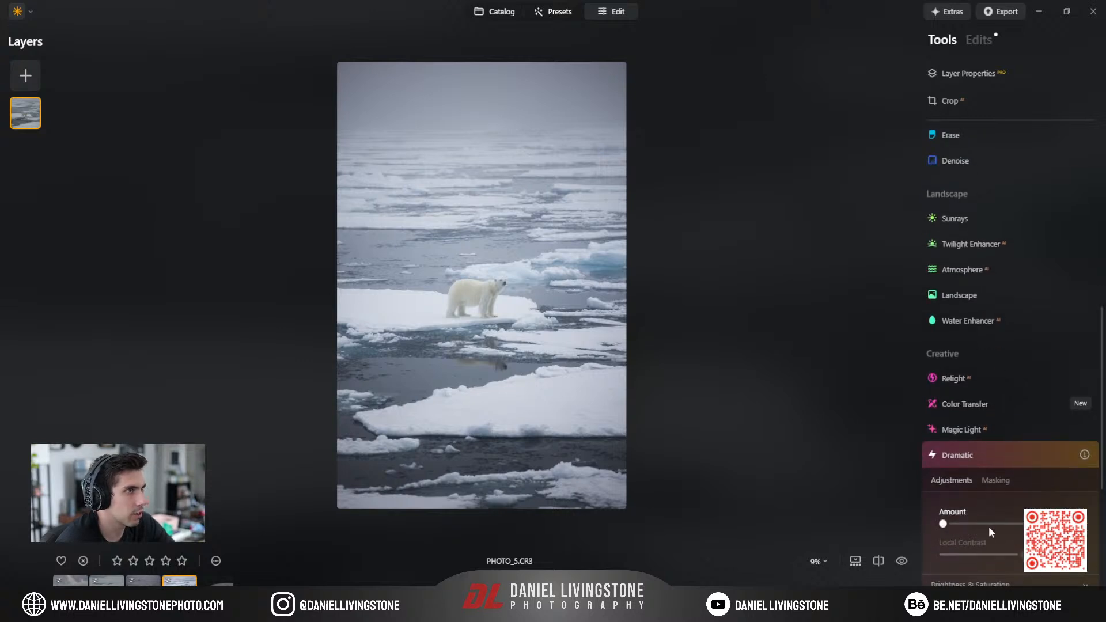
pyautogui.moveTo(943, 524); pyautogui.dragTo(1008, 524)
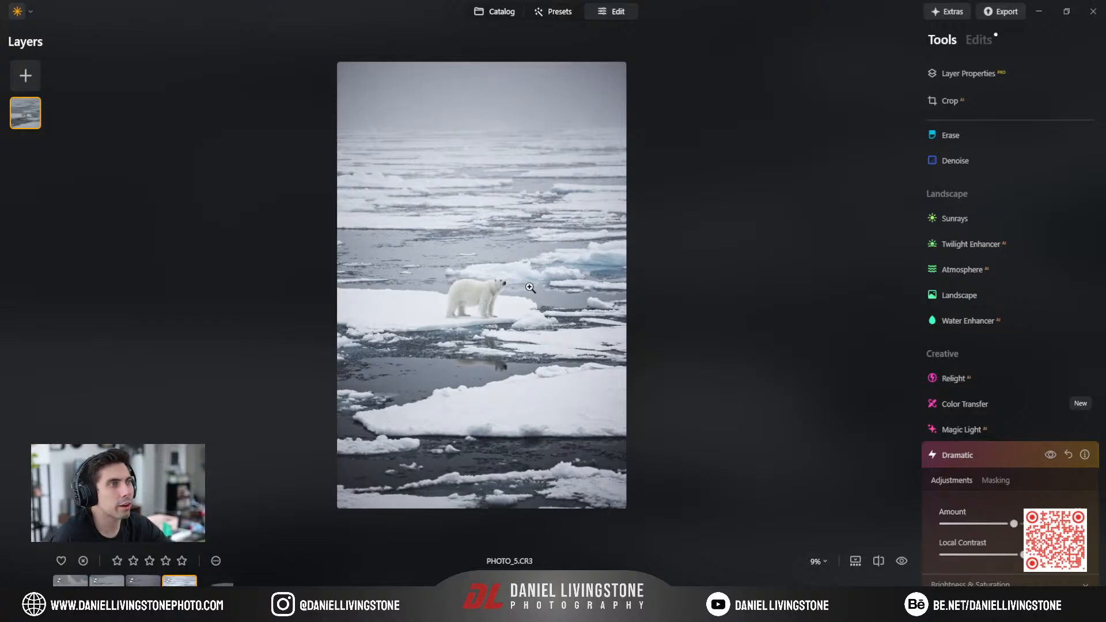
pyautogui.click(532, 312)
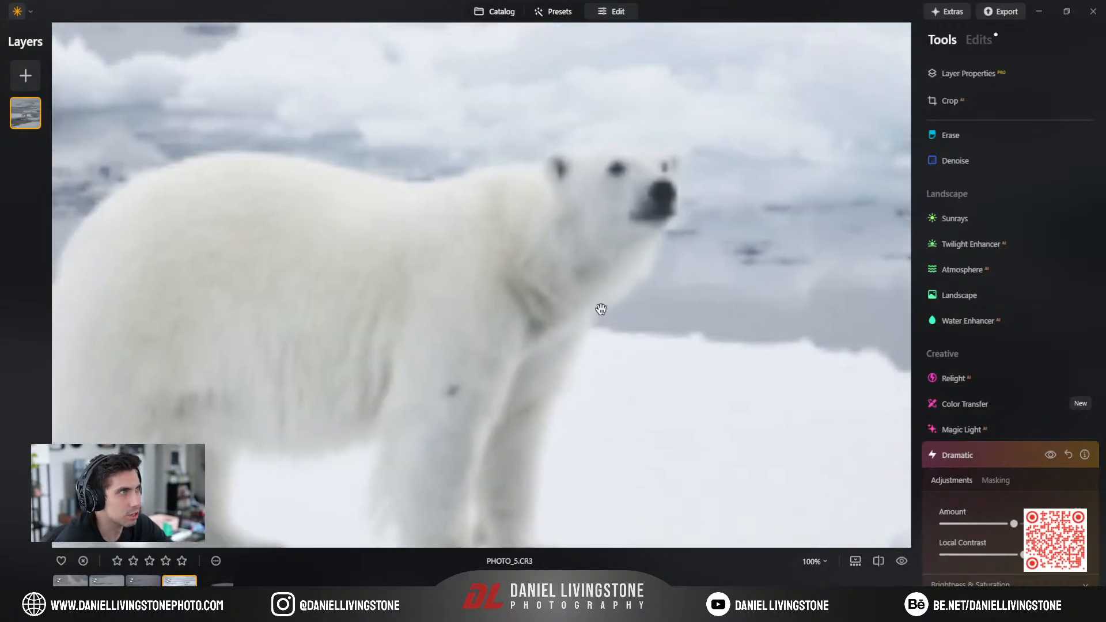
pyautogui.click(599, 305)
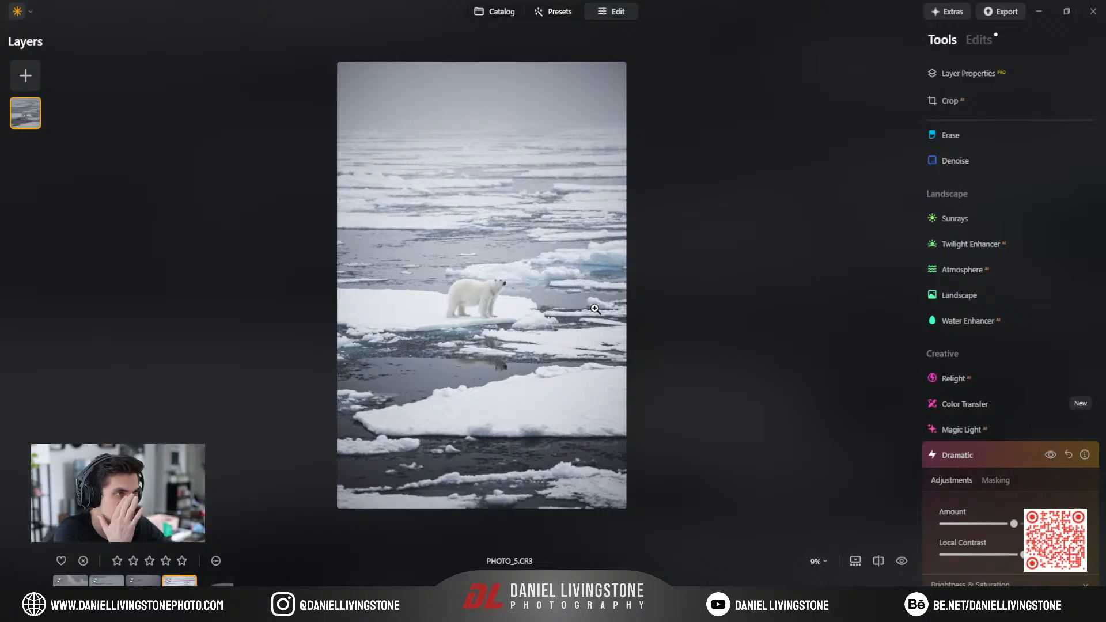
# Crop PHOTO_5.CR3 in Free ratio, keeping the full width and trimming the upper sky and the lowest strip of ice.
pyautogui.click(508, 292)
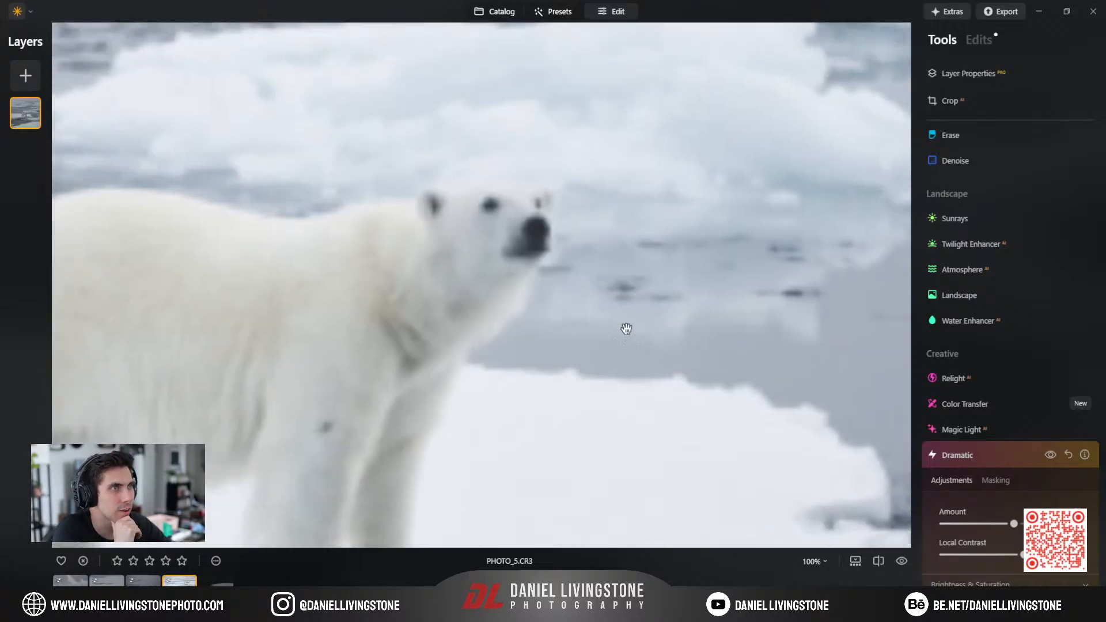
pyautogui.click(579, 311)
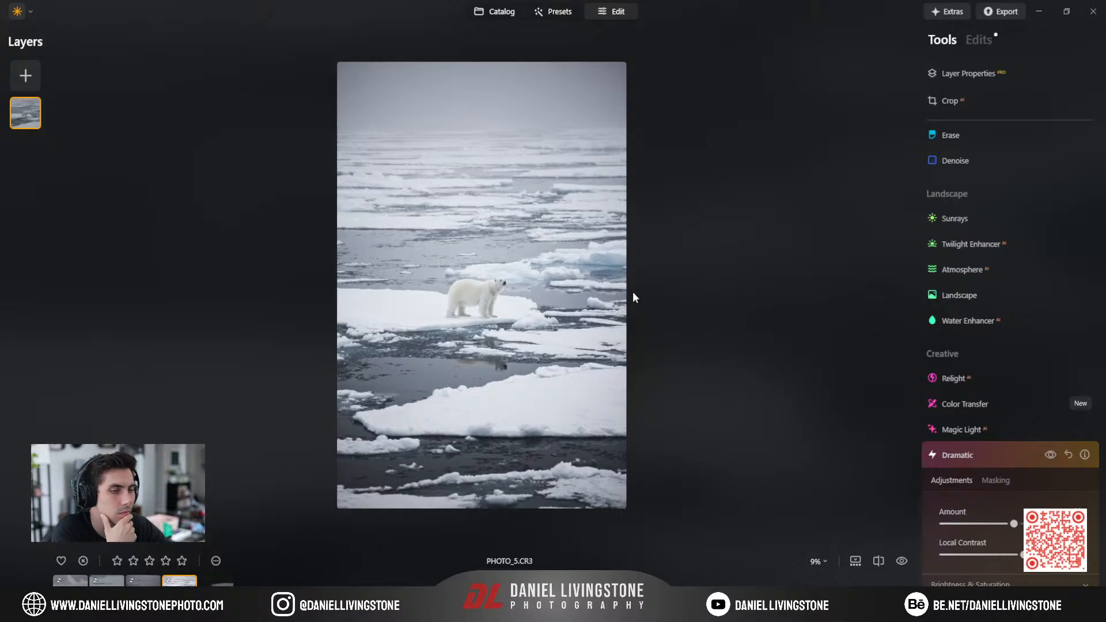
pyautogui.scroll(3, 948, 212)
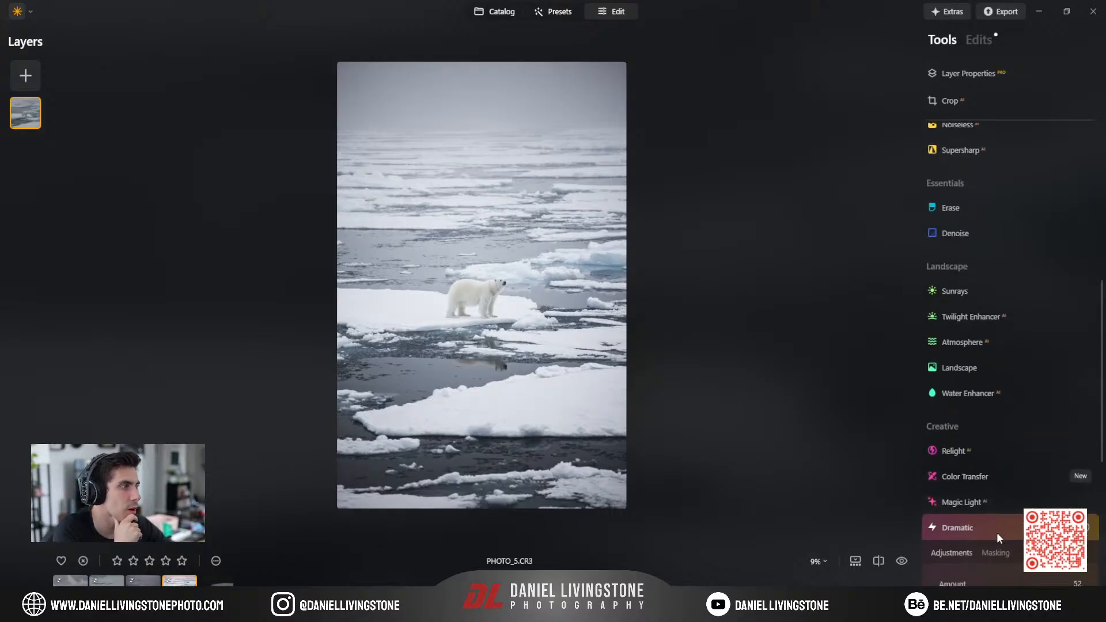
pyautogui.scroll(6, 989, 429)
pyautogui.click(952, 99)
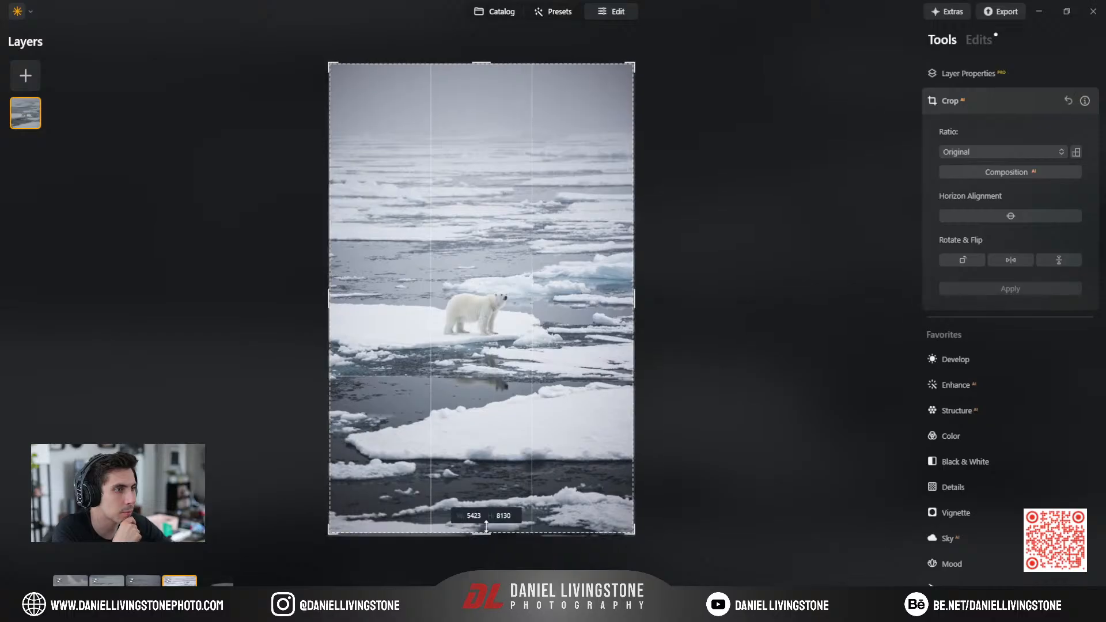
pyautogui.moveTo(486, 527); pyautogui.dragTo(486, 490)
pyautogui.moveTo(498, 106); pyautogui.dragTo(499, 171)
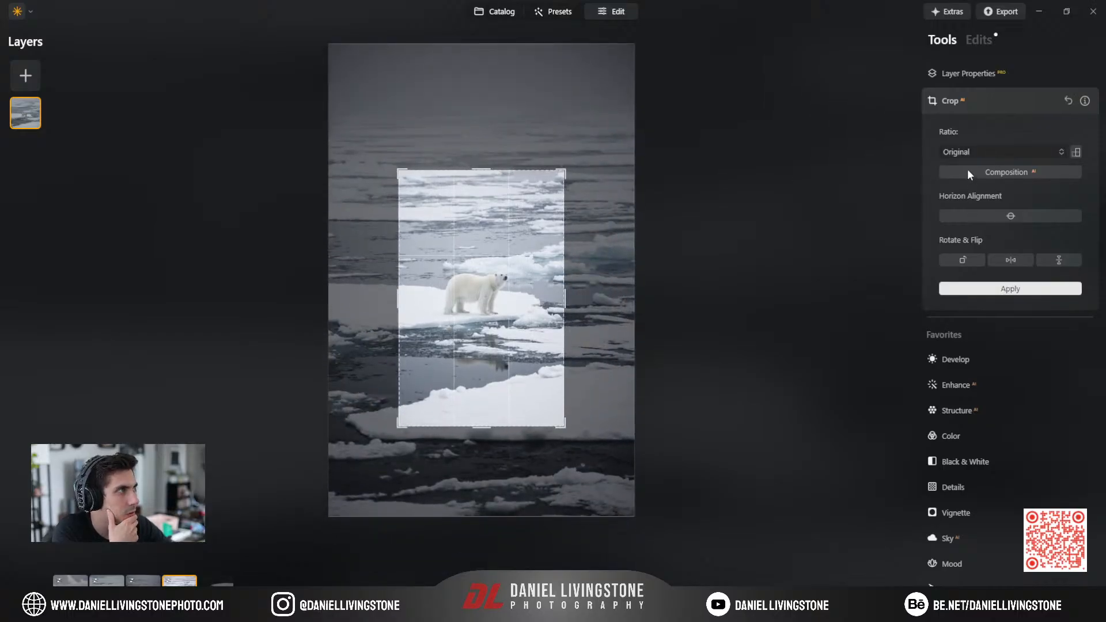
pyautogui.click(968, 170)
pyautogui.moveTo(564, 298); pyautogui.dragTo(602, 298)
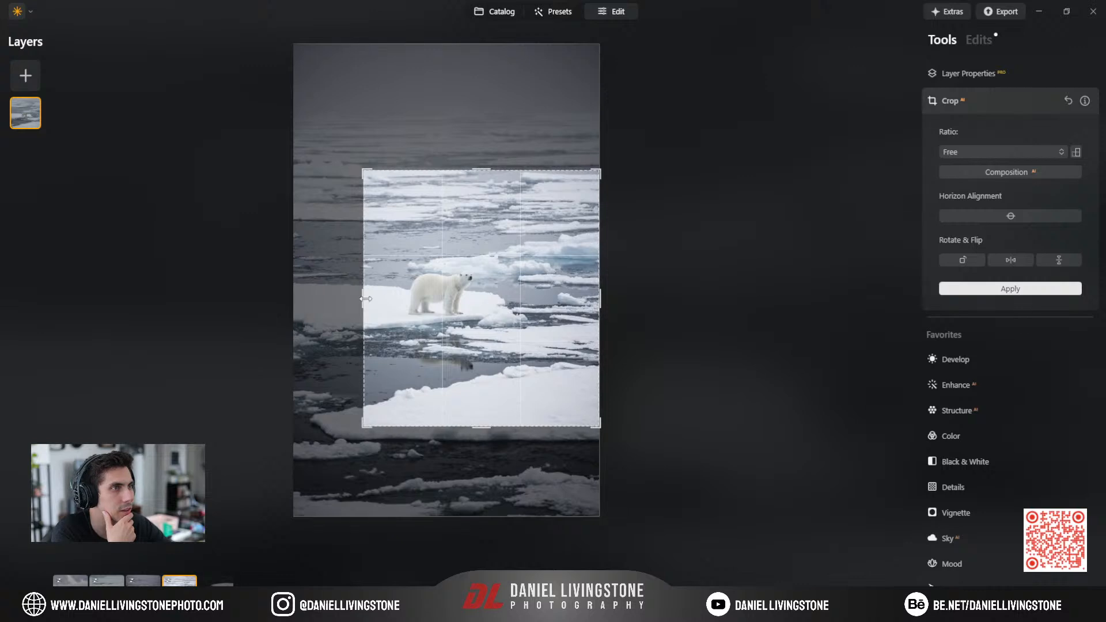
pyautogui.moveTo(366, 299); pyautogui.dragTo(294, 297)
pyautogui.moveTo(485, 443); pyautogui.dragTo(485, 474)
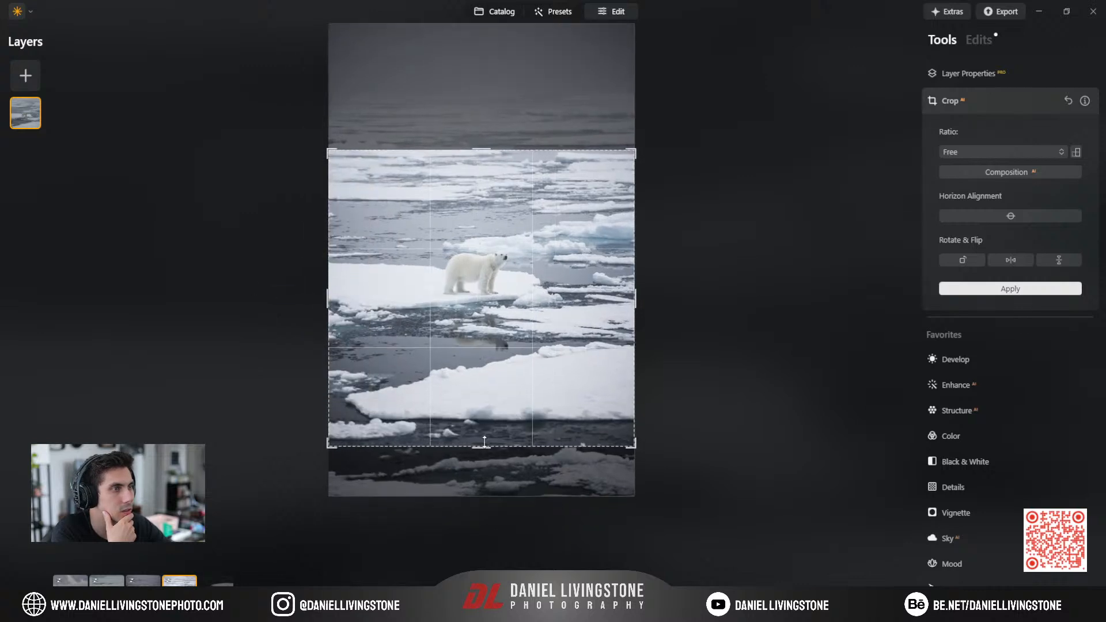
pyautogui.moveTo(486, 138); pyautogui.dragTo(494, 100)
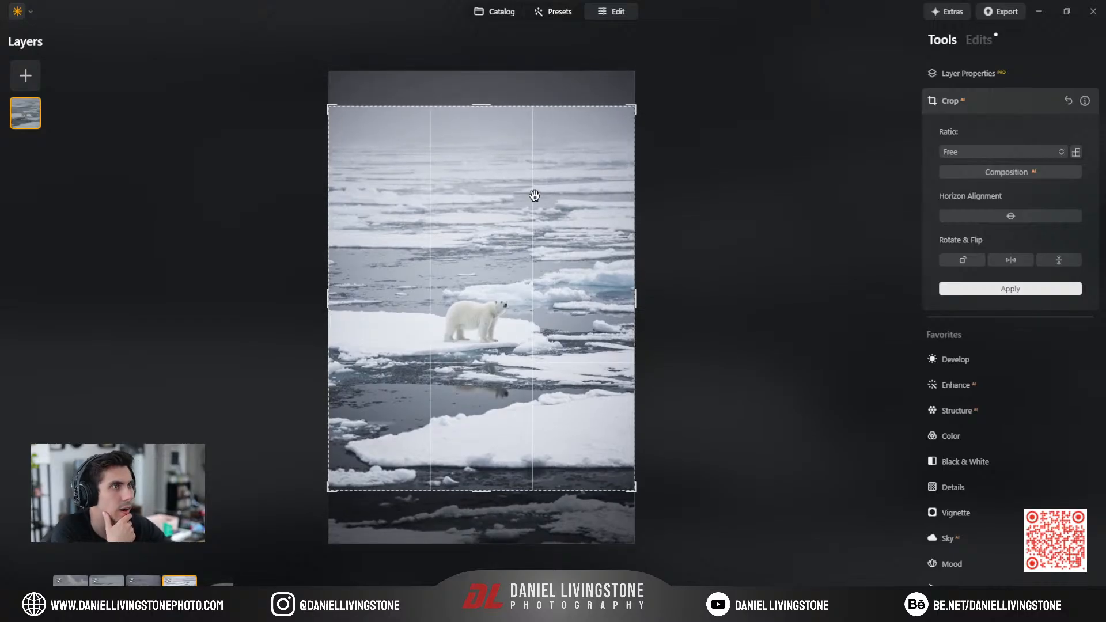
pyautogui.press('Return')
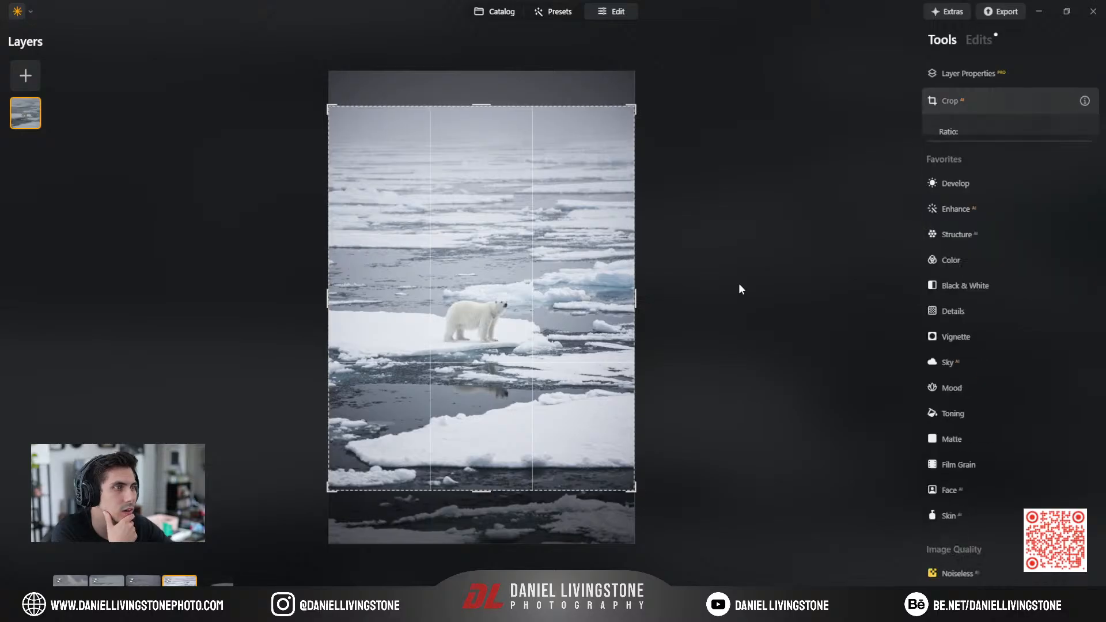
# Apply the Venus LUT in the Mood tool with an amount of 23 and check the polar bear at 100% zoom.
pyautogui.click(516, 305)
pyautogui.moveTo(345, 265); pyautogui.dragTo(736, 294)
pyautogui.click(665, 287)
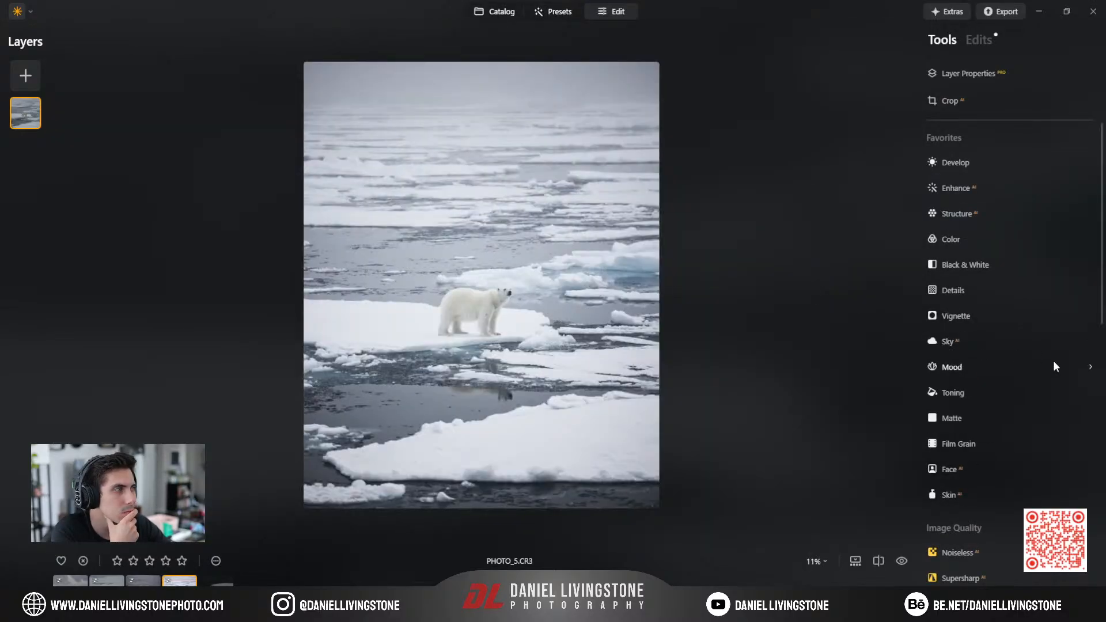
pyautogui.scroll(-3, 1025, 387)
pyautogui.scroll(-3, 987, 359)
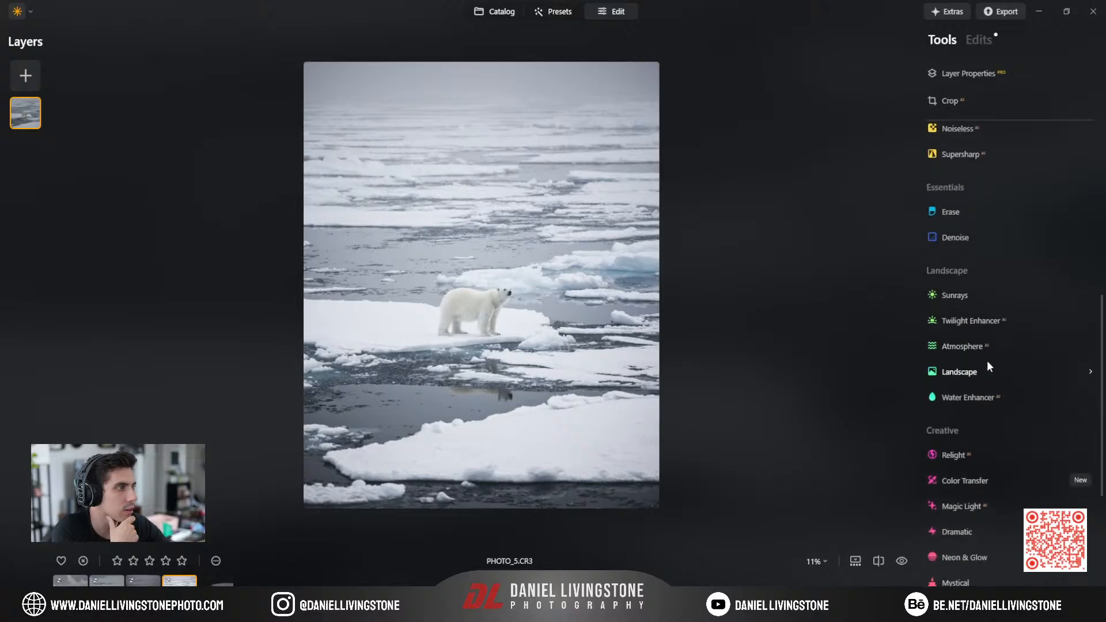
pyautogui.scroll(5, 984, 374)
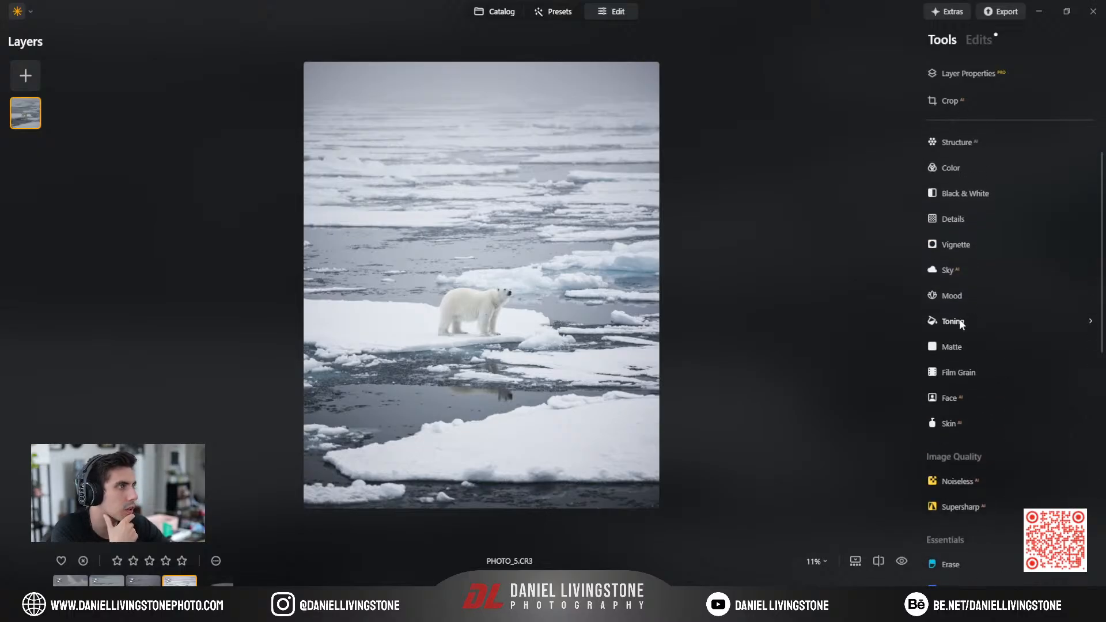
pyautogui.click(960, 296)
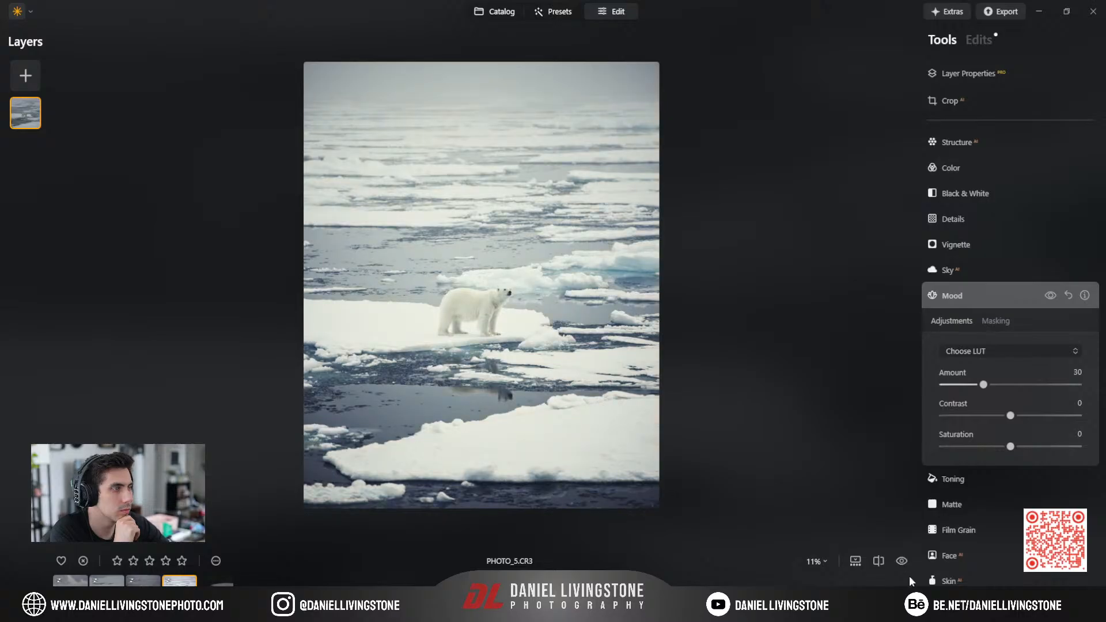
pyautogui.click(910, 577)
pyautogui.moveTo(1010, 416)
pyautogui.mouseDown()
pyautogui.moveTo(971, 420)
pyautogui.moveTo(998, 425)
pyautogui.mouseUp()
pyautogui.moveTo(983, 384)
pyautogui.mouseDown()
pyautogui.moveTo(963, 384)
pyautogui.moveTo(1077, 386)
pyautogui.moveTo(941, 389)
pyautogui.moveTo(976, 389)
pyautogui.mouseUp()
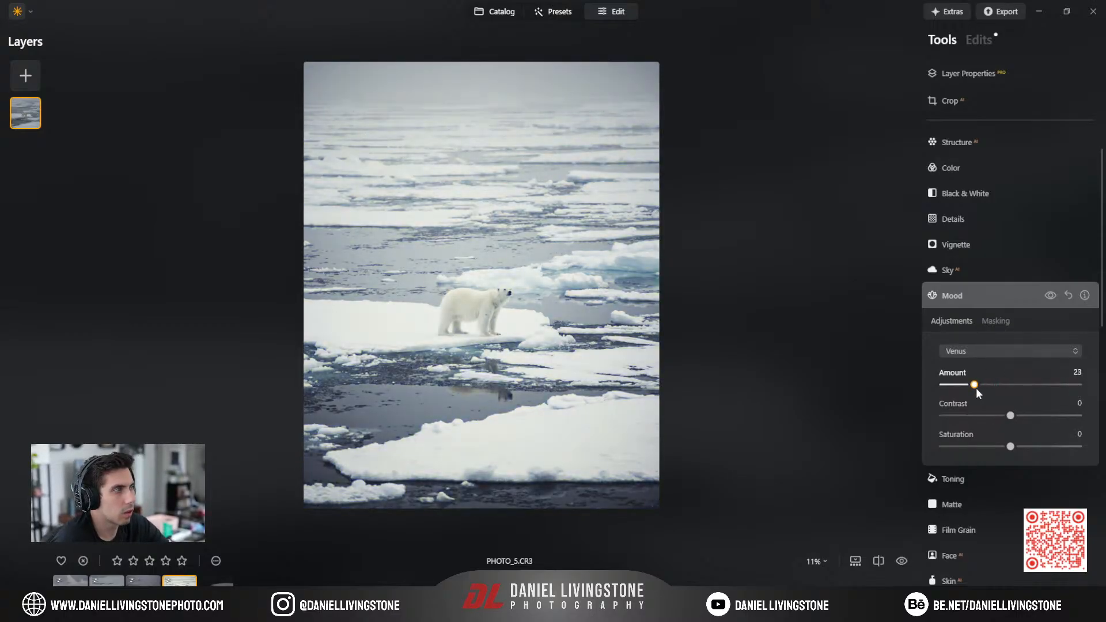
pyautogui.click(990, 300)
pyautogui.click(488, 313)
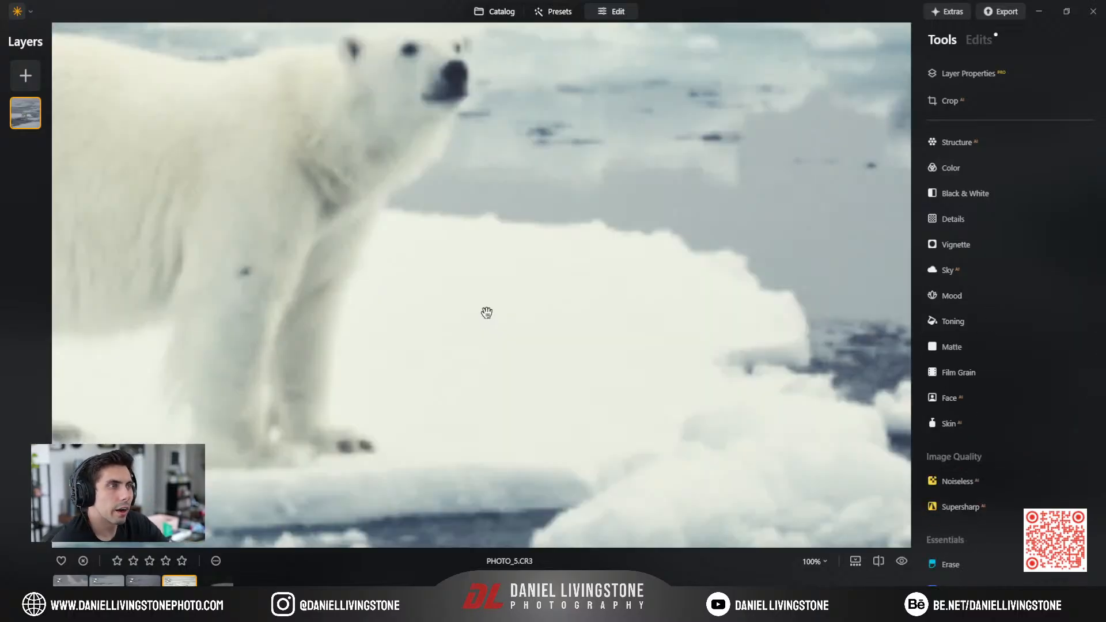
pyautogui.click(488, 247)
# Add a vignette centred on the polar bear with amount -54, size 100, roundness 75 and a softer feather.
pyautogui.scroll(2, 934, 357)
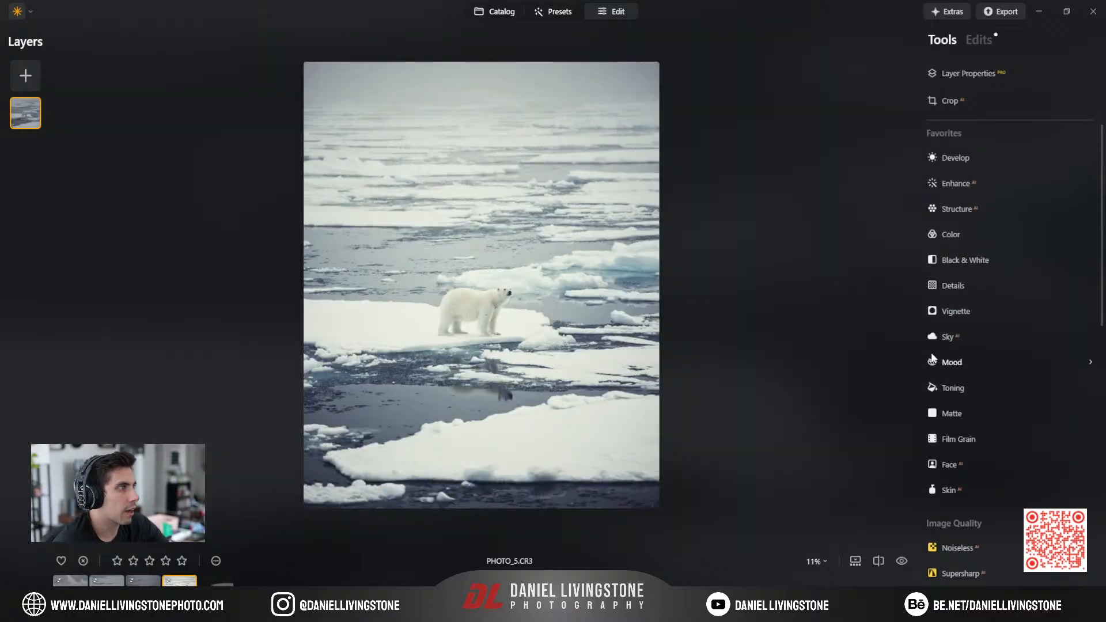
pyautogui.click(963, 318)
pyautogui.moveTo(1010, 386); pyautogui.dragTo(974, 386)
pyautogui.click(1002, 350)
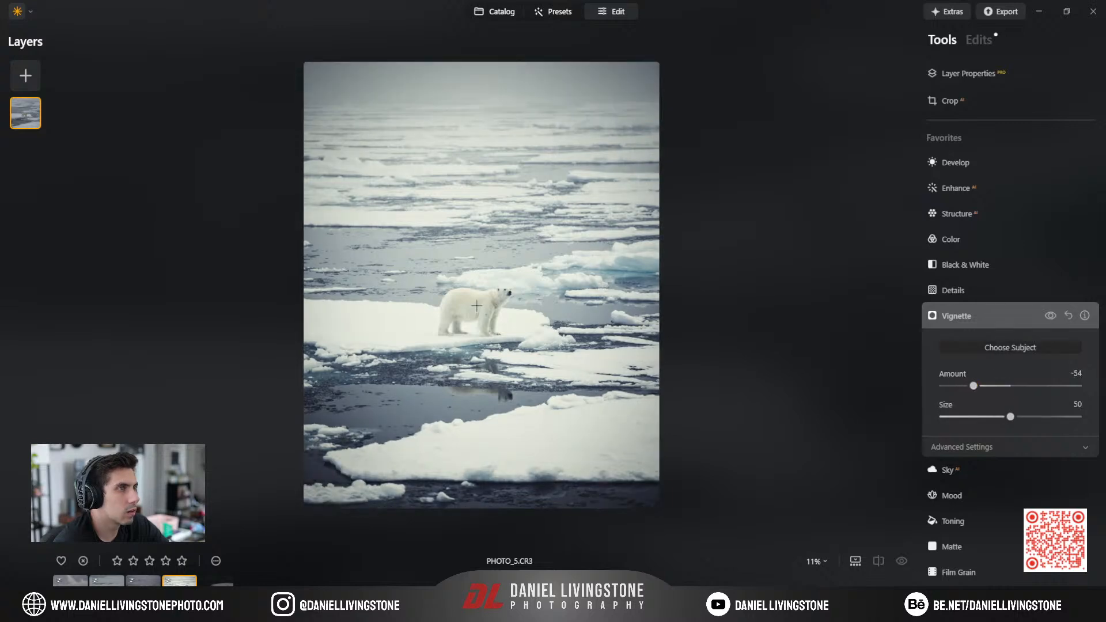
pyautogui.moveTo(1012, 423); pyautogui.dragTo(1101, 427)
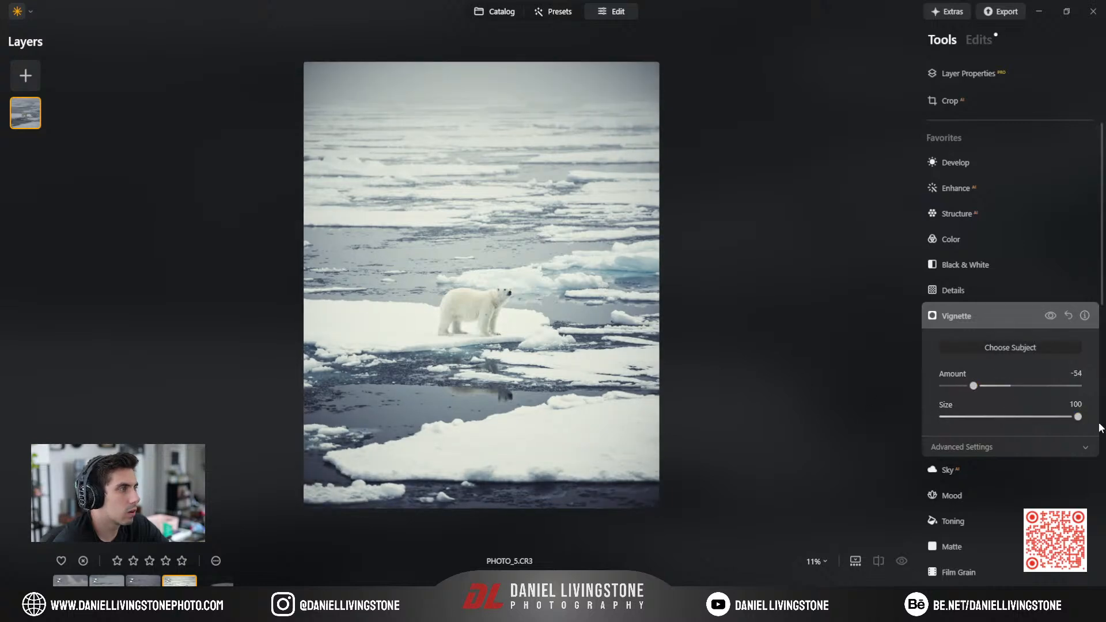
pyautogui.click(1001, 447)
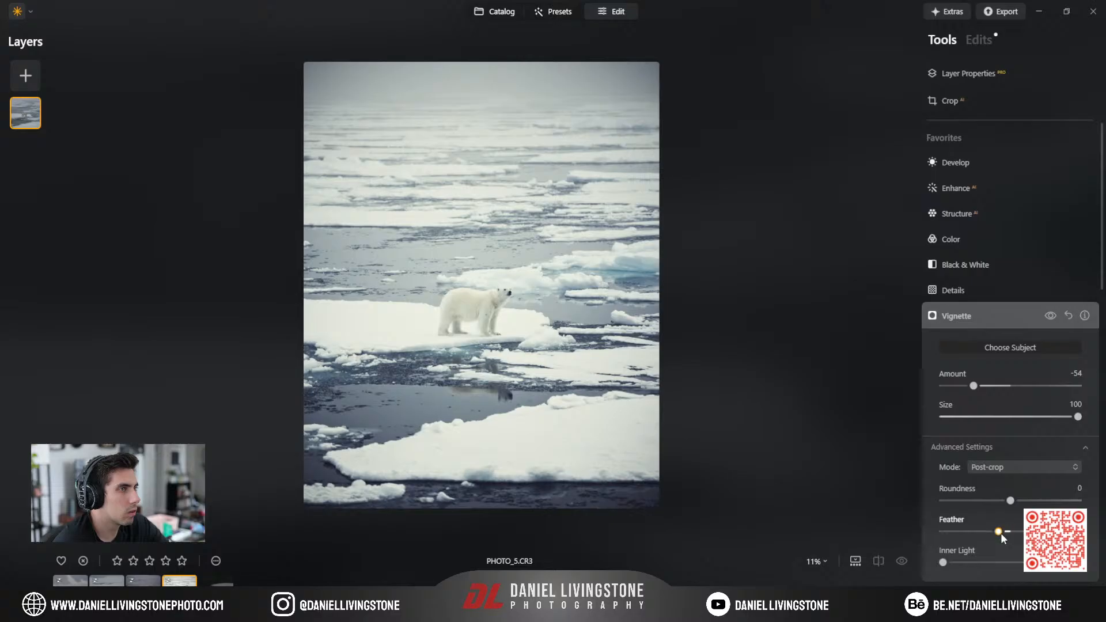
pyautogui.moveTo(1000, 532); pyautogui.dragTo(1062, 500)
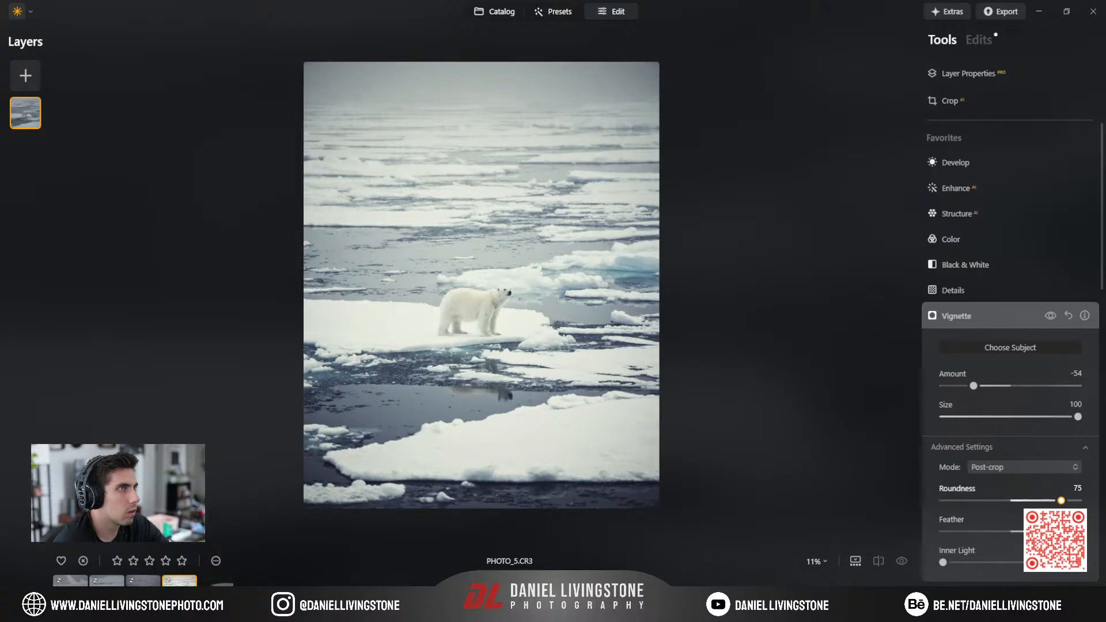
pyautogui.click(984, 312)
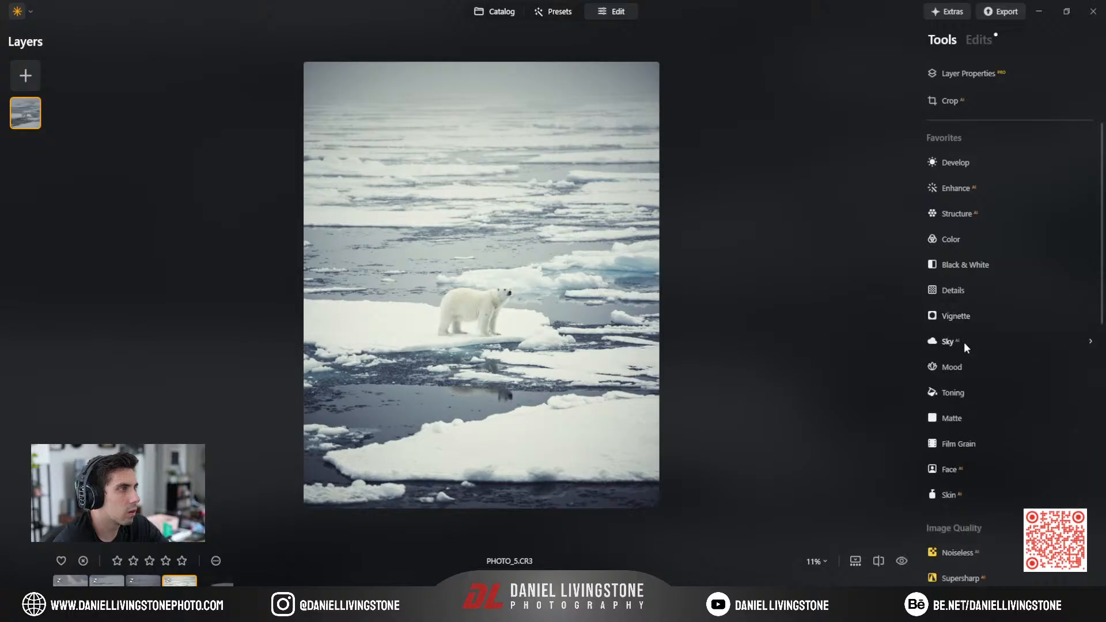
# Review the applied edits, and mask the polar bear with Object Select in a fresh Develop adjustment.
pyautogui.click(980, 40)
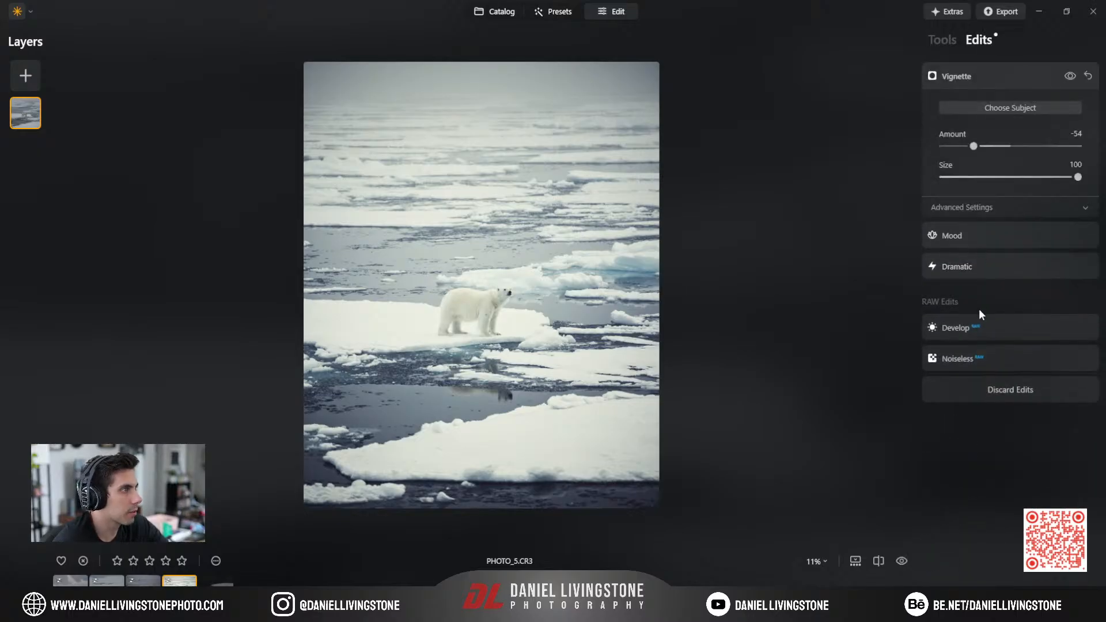
pyautogui.click(942, 42)
pyautogui.click(968, 160)
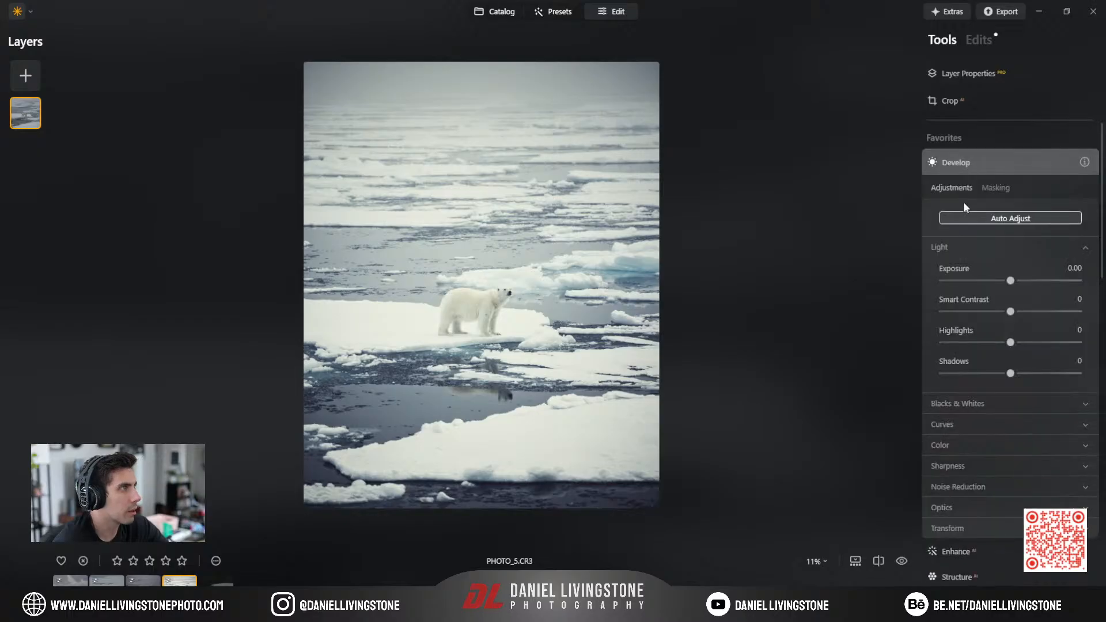
pyautogui.click(996, 188)
pyautogui.click(970, 326)
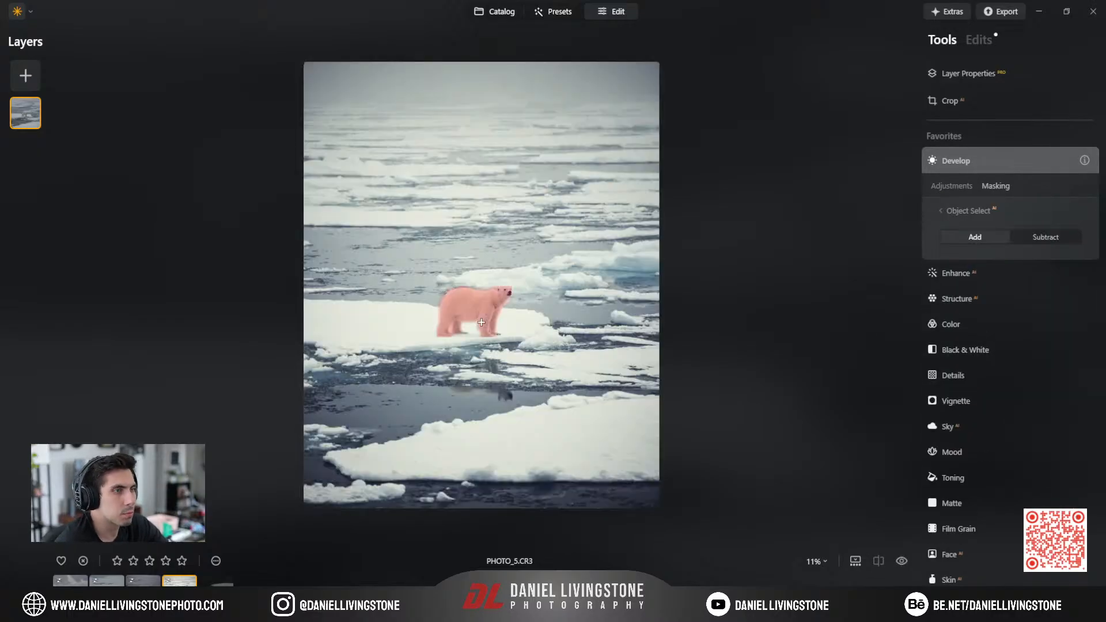
pyautogui.click(477, 305)
pyautogui.scroll(5, 461, 304)
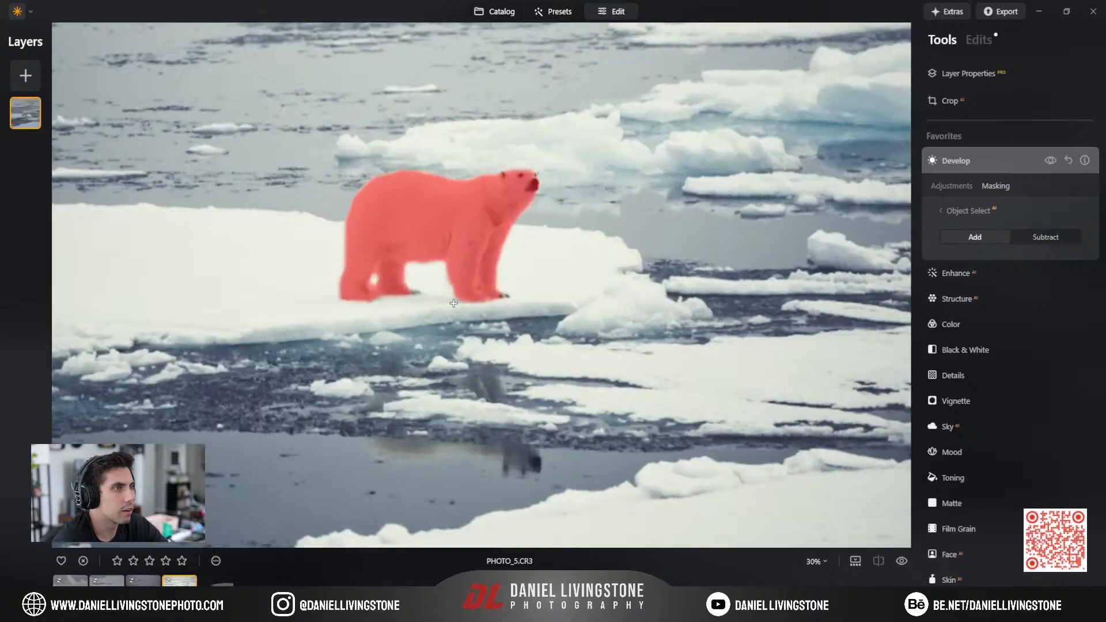
pyautogui.scroll(1, 381, 204)
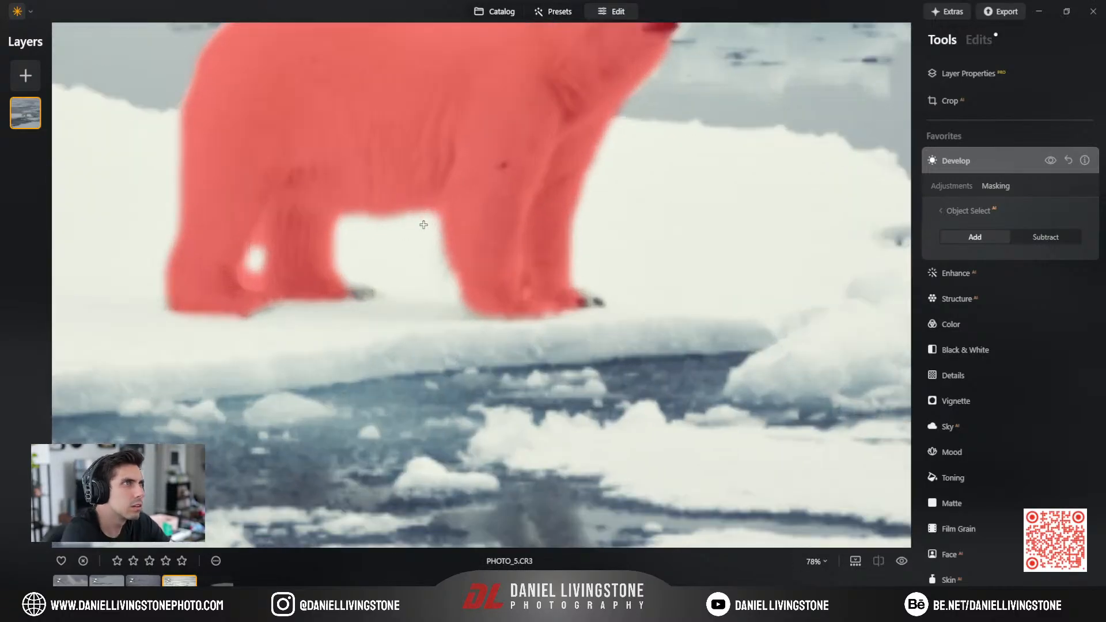
pyautogui.moveTo(375, 149); pyautogui.dragTo(468, 335)
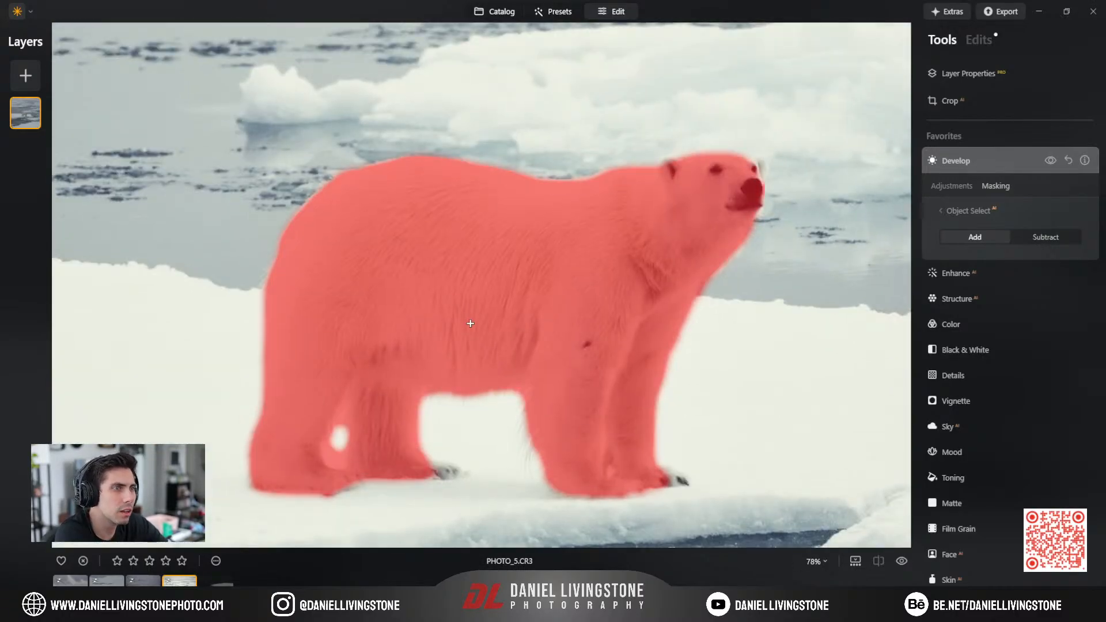
# Leave the object selection and show the mask overlay on the polar bear.
pyautogui.click(965, 220)
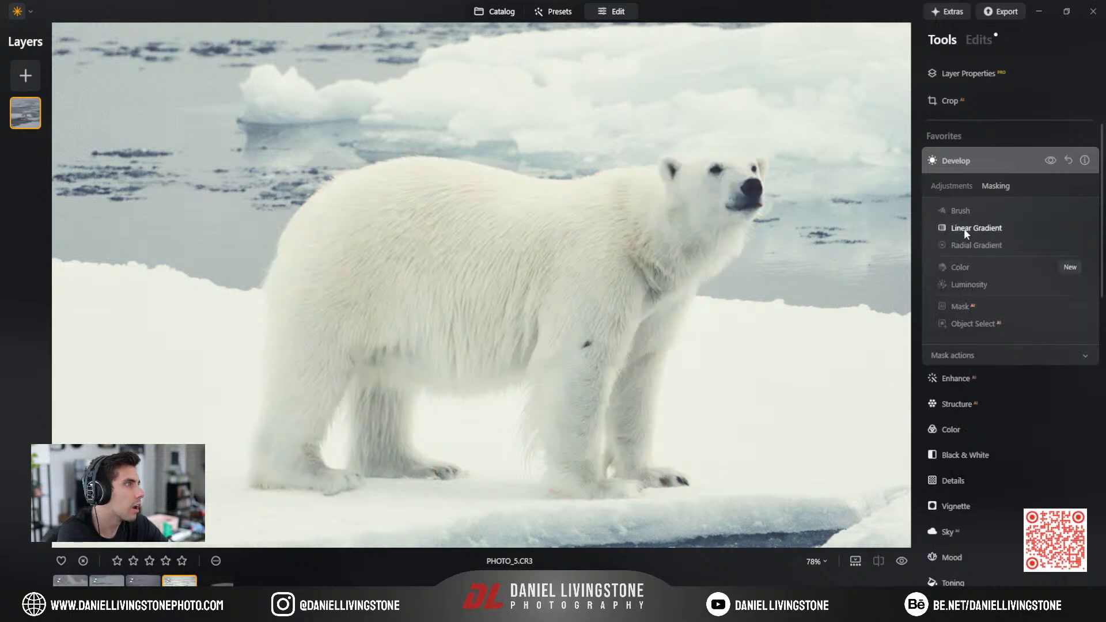
pyautogui.click(959, 210)
pyautogui.click(947, 210)
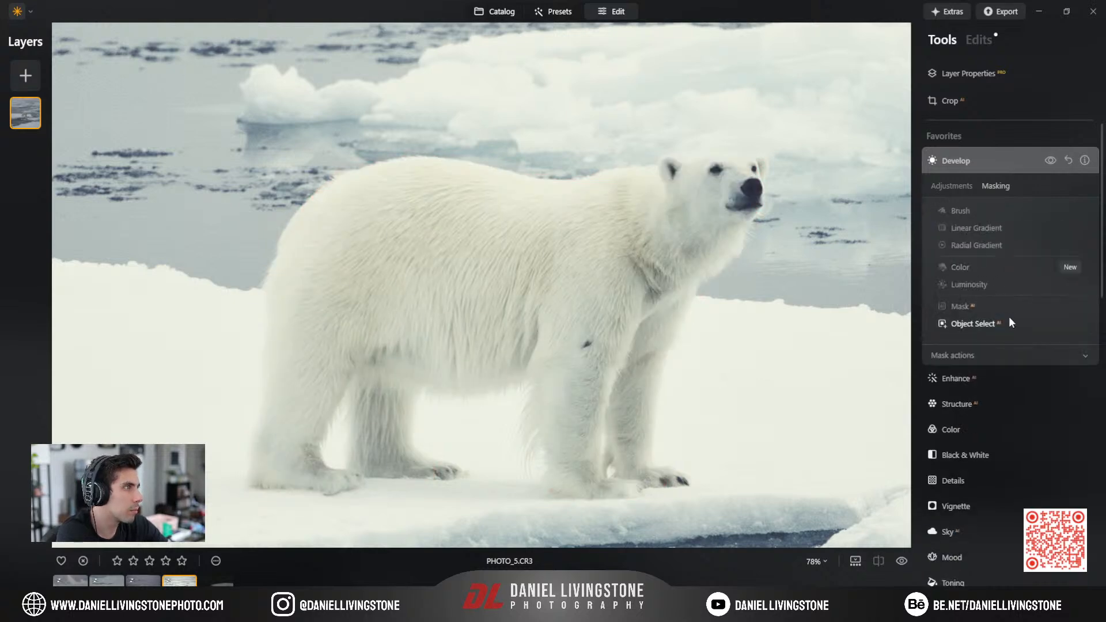
pyautogui.click(986, 357)
pyautogui.click(1056, 391)
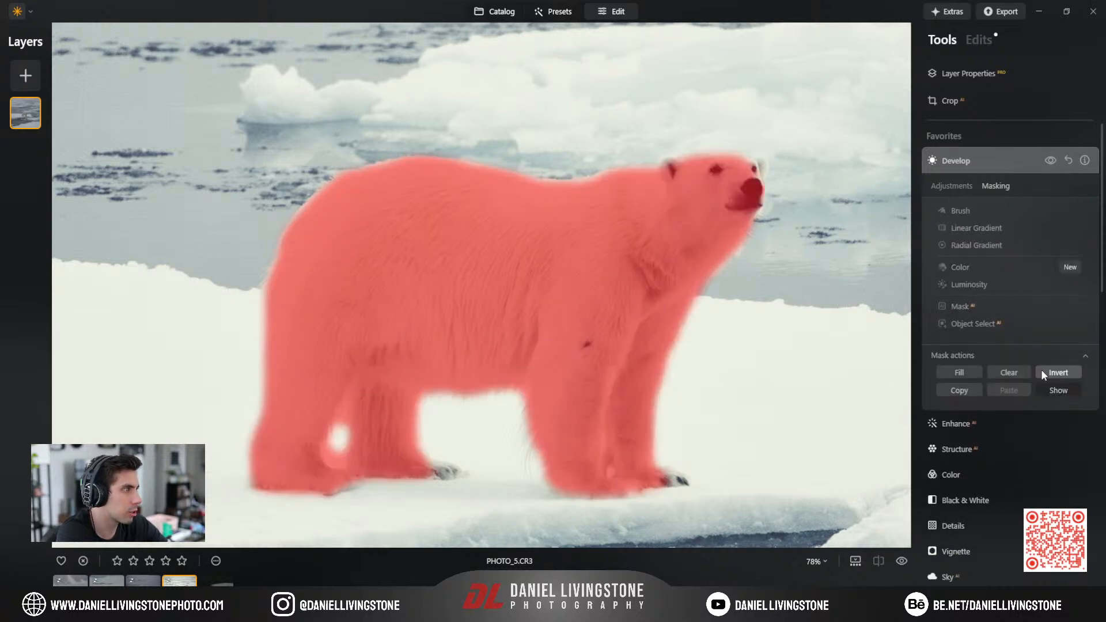
# Erase the mask from the gap between the bear's hind legs using a brush size of 16.
pyautogui.click(968, 211)
pyautogui.click(1032, 233)
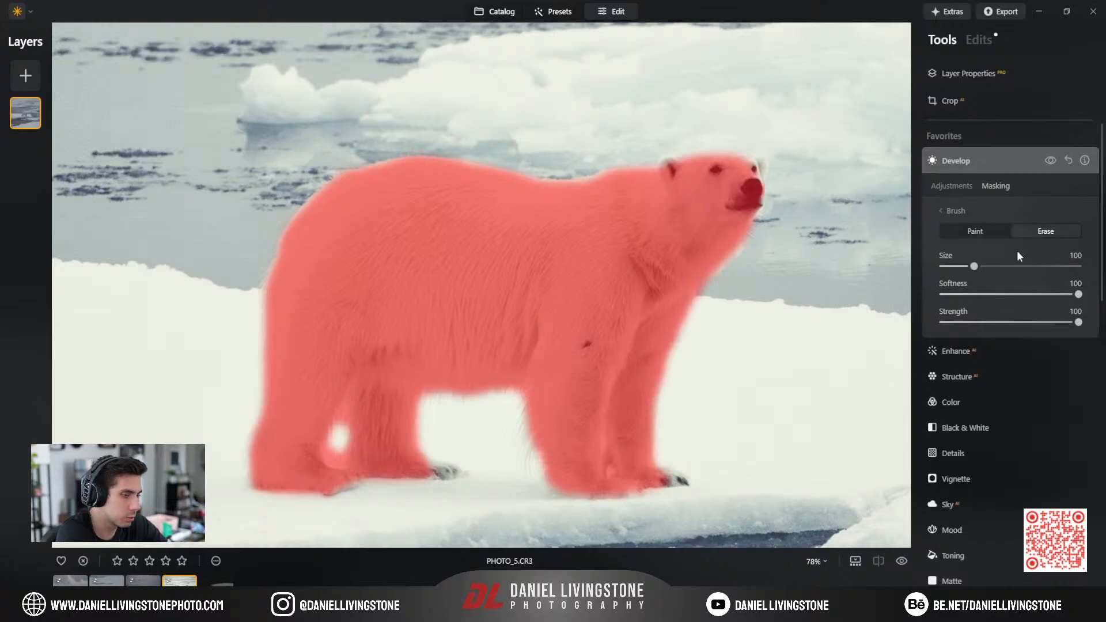
pyautogui.press('[')
pyautogui.press('[')
pyautogui.press('[')
pyautogui.press('[')
pyautogui.press('[')
pyautogui.press('[')
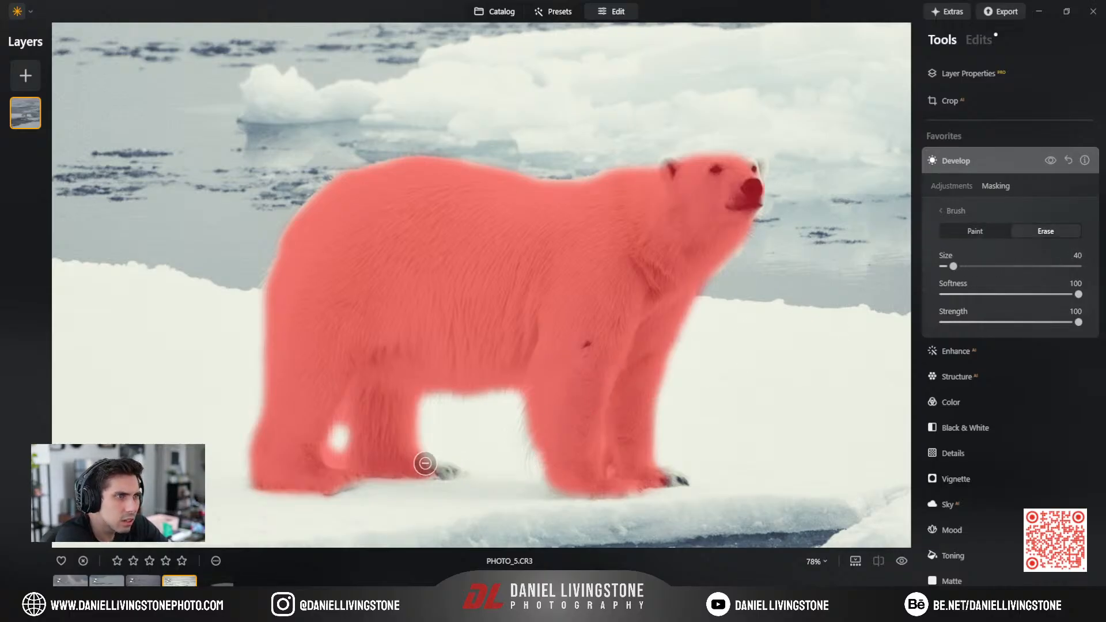
pyautogui.press('[')
pyautogui.press('[')
pyautogui.press('[')
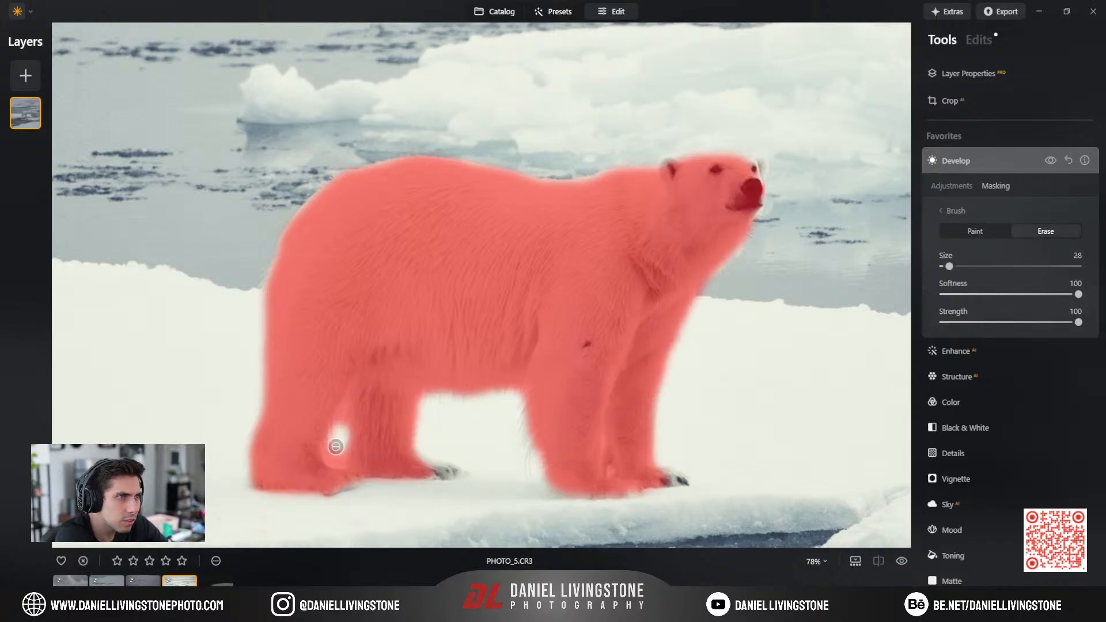
pyautogui.press('[')
pyautogui.press('[')
pyautogui.press('[')
pyautogui.moveTo(340, 433); pyautogui.dragTo(343, 427)
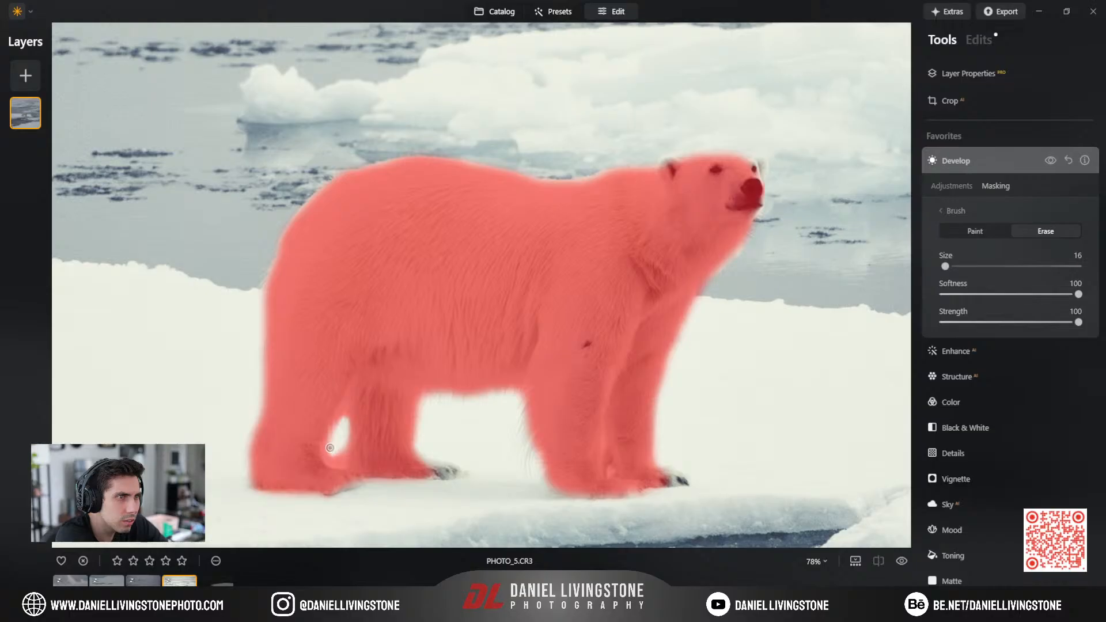
pyautogui.scroll(6, 329, 444)
pyautogui.scroll(-2, 329, 445)
pyautogui.moveTo(403, 391)
pyautogui.mouseDown()
pyautogui.moveTo(431, 323)
pyautogui.moveTo(459, 358)
pyautogui.moveTo(472, 340)
pyautogui.moveTo(469, 353)
pyautogui.moveTo(430, 344)
pyautogui.moveTo(461, 197)
pyautogui.moveTo(462, 249)
pyautogui.moveTo(478, 240)
pyautogui.mouseUp()
# Paint the claws of the bear's hind paw into the mask using a brush size of 64.
pyautogui.press(']')
pyautogui.press(']')
pyautogui.press(']')
pyautogui.press(']')
pyautogui.press(']')
pyautogui.press(']')
pyautogui.press(']')
pyautogui.press(']')
pyautogui.press(']')
pyautogui.press(']')
pyautogui.press(']')
pyautogui.press(']')
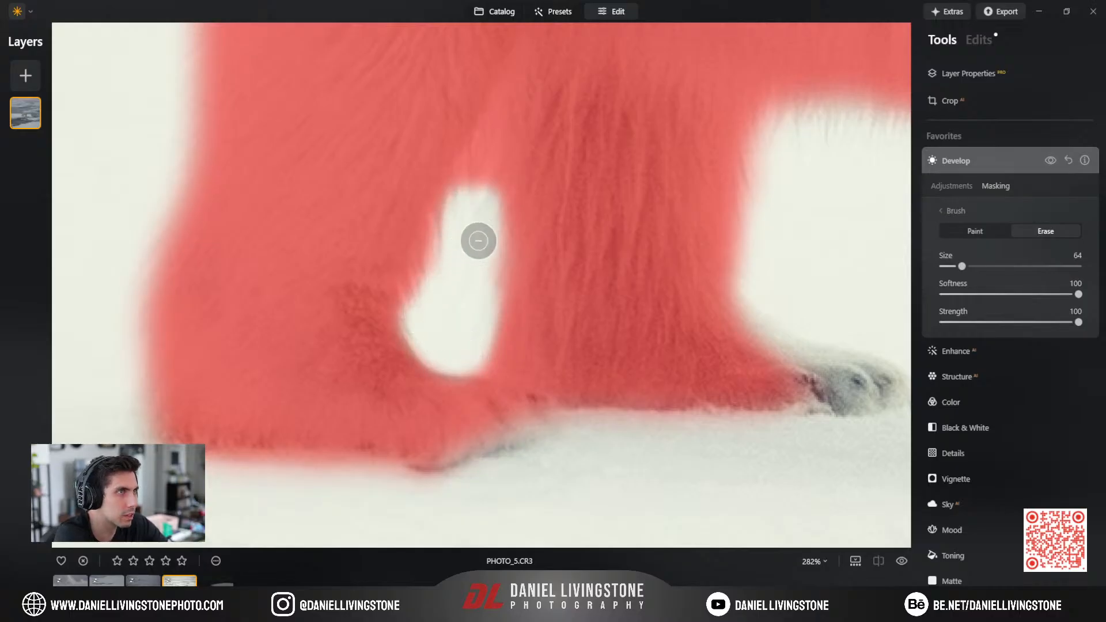
pyautogui.scroll(-9, 460, 316)
pyautogui.scroll(4, 464, 321)
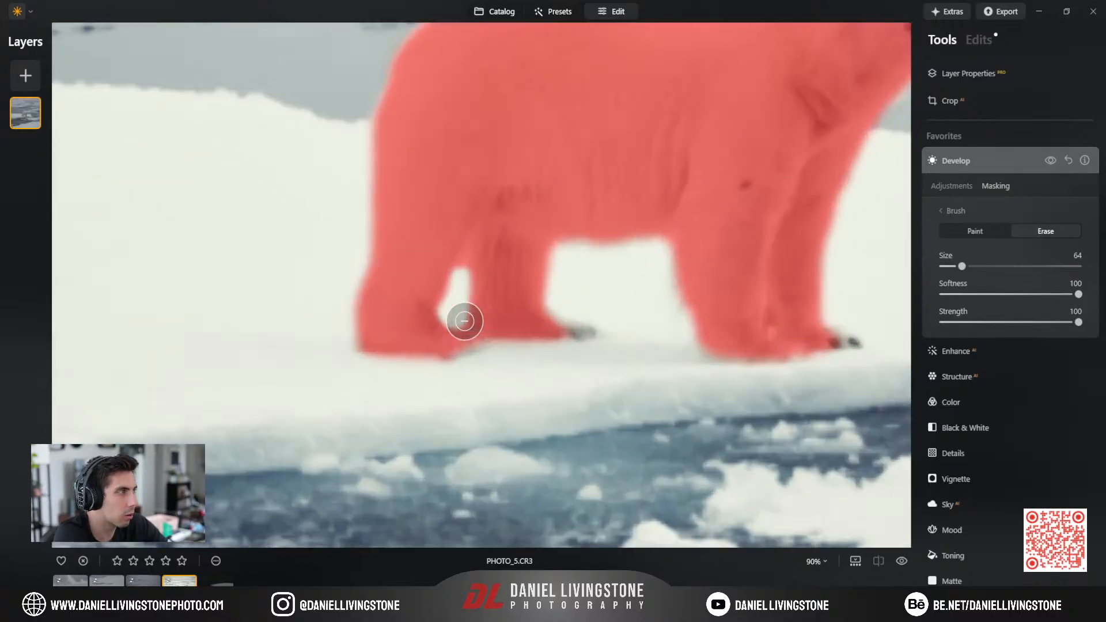
pyautogui.click(975, 231)
pyautogui.scroll(9, 479, 392)
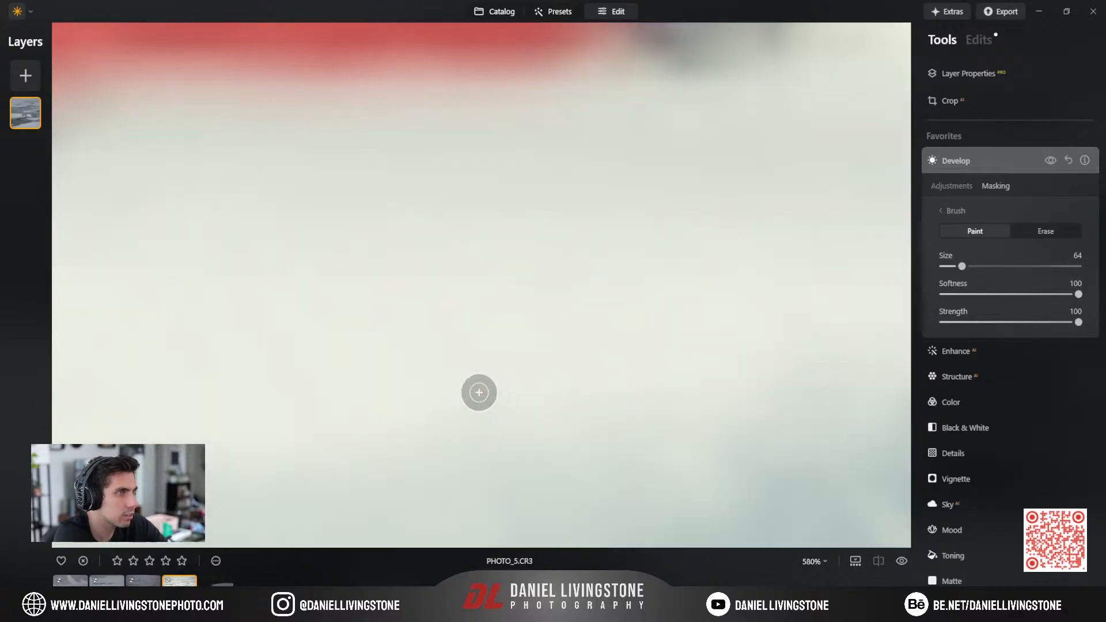
pyautogui.scroll(-5, 479, 392)
pyautogui.scroll(3, 655, 339)
pyautogui.moveTo(634, 296)
pyautogui.mouseDown()
pyautogui.moveTo(623, 271)
pyautogui.moveTo(785, 337)
pyautogui.moveTo(635, 340)
pyautogui.moveTo(756, 346)
pyautogui.moveTo(664, 340)
pyautogui.moveTo(314, 390)
pyautogui.moveTo(371, 393)
pyautogui.moveTo(496, 331)
pyautogui.moveTo(422, 337)
pyautogui.mouseUp()
pyautogui.scroll(-10, 385, 352)
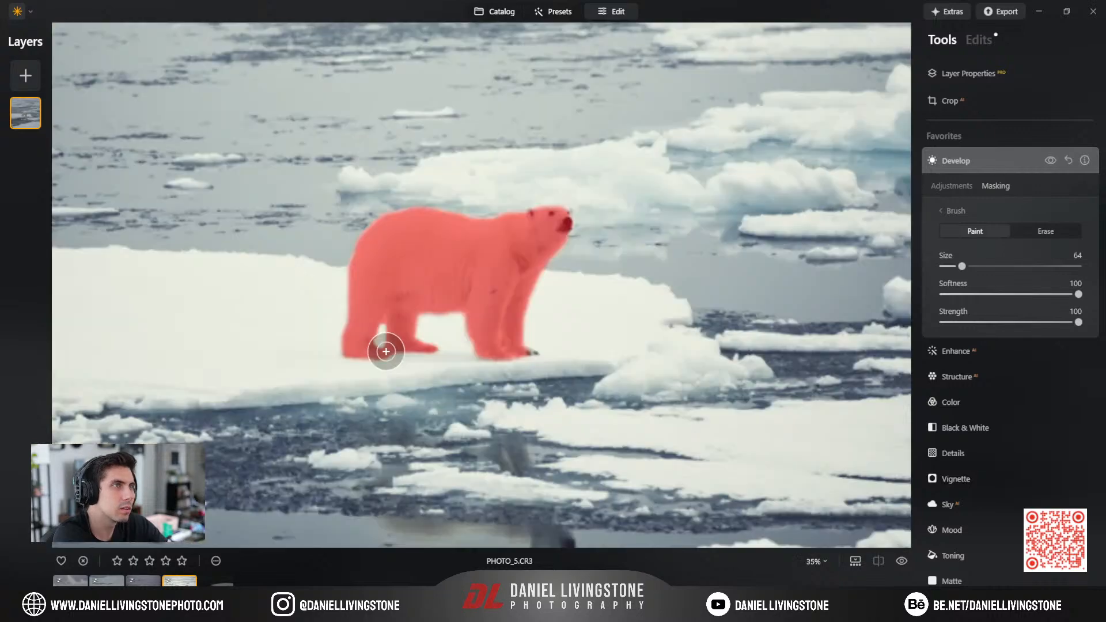
# Paint the bear's front paw claws and the far ear into the mask with the same brush.
pyautogui.scroll(5, 500, 267)
pyautogui.scroll(4, 496, 389)
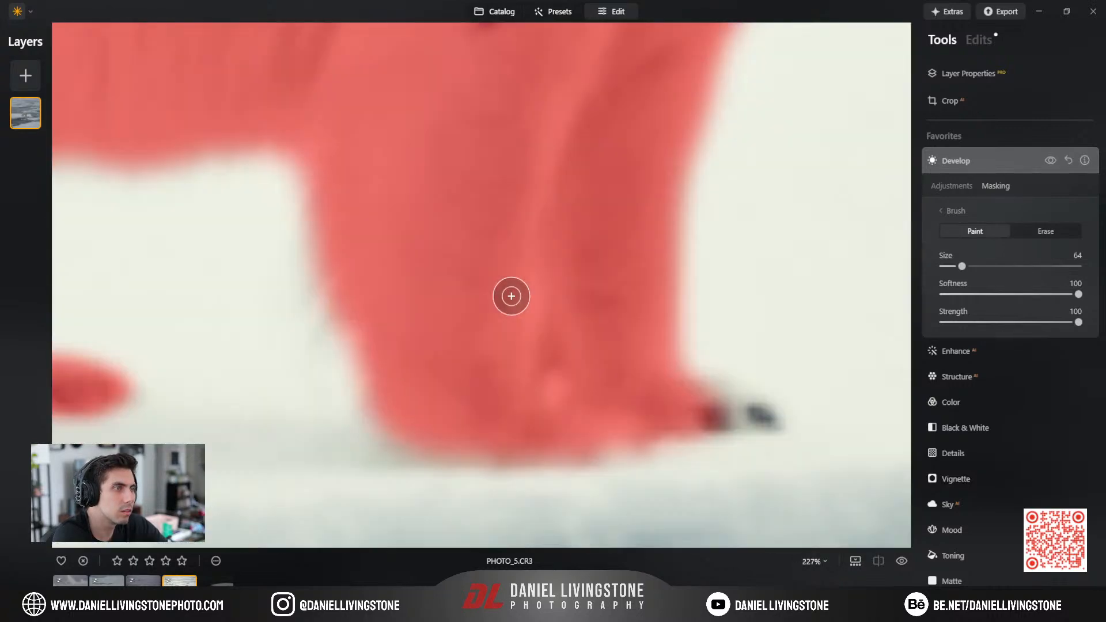
pyautogui.moveTo(716, 409)
pyautogui.mouseDown()
pyautogui.moveTo(767, 419)
pyautogui.moveTo(671, 392)
pyautogui.moveTo(605, 411)
pyautogui.moveTo(628, 429)
pyautogui.moveTo(602, 441)
pyautogui.moveTo(530, 436)
pyautogui.moveTo(629, 442)
pyautogui.moveTo(415, 445)
pyautogui.moveTo(396, 403)
pyautogui.mouseUp()
pyautogui.moveTo(527, 190); pyautogui.dragTo(338, 449)
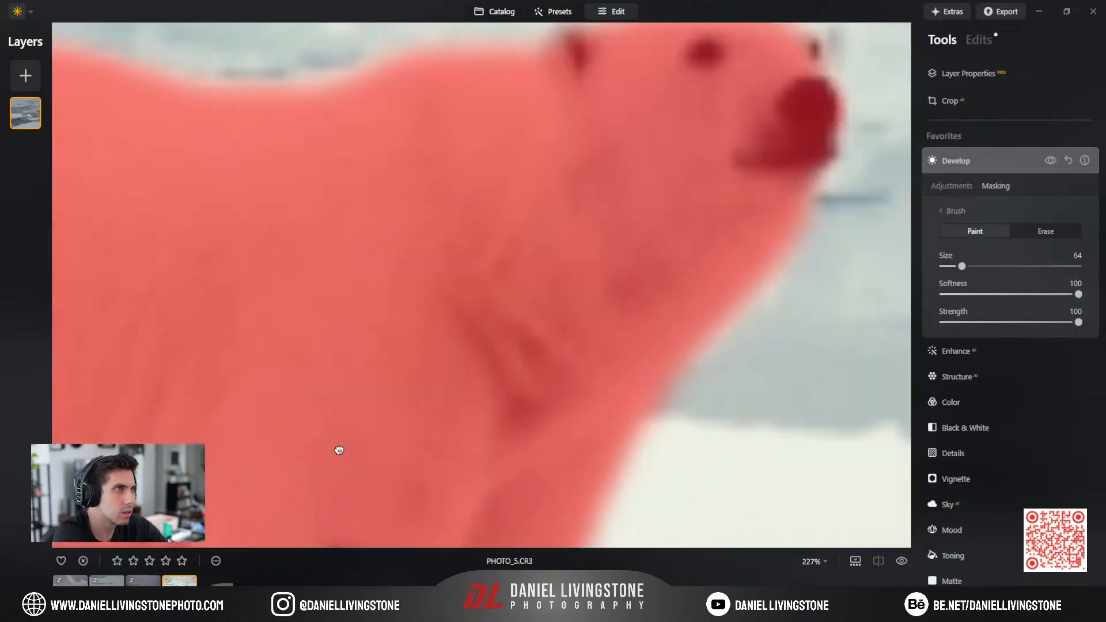
pyautogui.moveTo(646, 138); pyautogui.dragTo(516, 245)
pyautogui.moveTo(576, 217); pyautogui.dragTo(539, 271)
pyautogui.moveTo(665, 273)
pyautogui.mouseDown()
pyautogui.moveTo(632, 341)
pyautogui.moveTo(651, 223)
pyautogui.moveTo(655, 247)
pyautogui.moveTo(668, 210)
pyautogui.moveTo(663, 191)
pyautogui.moveTo(628, 210)
pyautogui.moveTo(640, 191)
pyautogui.moveTo(455, 212)
pyautogui.moveTo(374, 203)
pyautogui.moveTo(404, 193)
pyautogui.moveTo(429, 212)
pyautogui.moveTo(400, 199)
pyautogui.moveTo(382, 214)
pyautogui.moveTo(390, 192)
pyautogui.moveTo(450, 200)
pyautogui.moveTo(382, 170)
pyautogui.mouseUp()
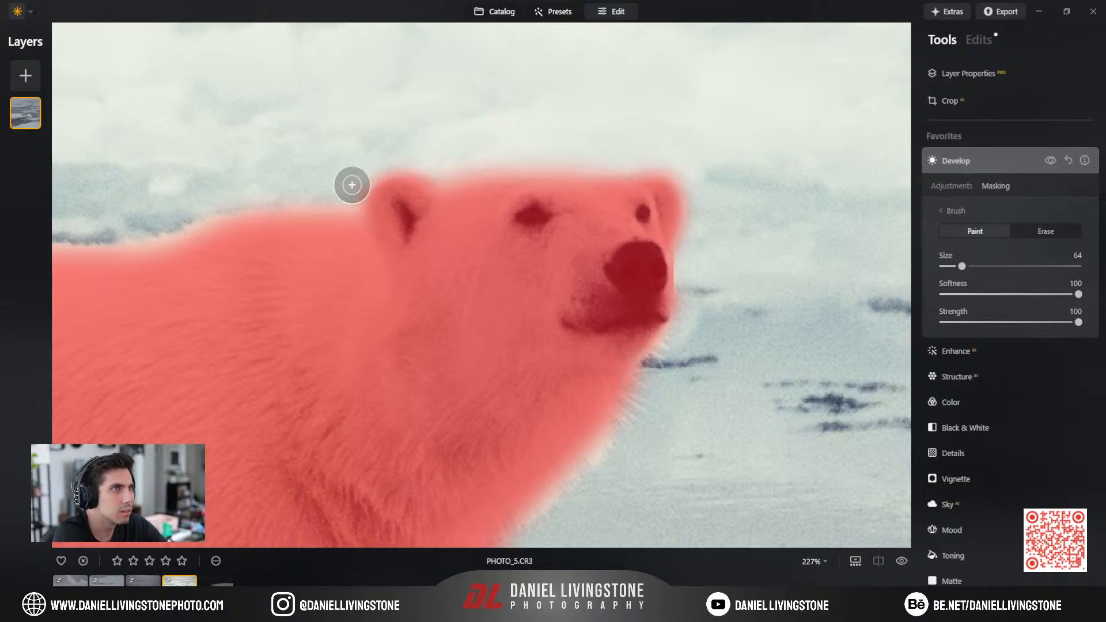
# Refine the mask edge around the bear's muzzle, erasing at brush size 40 and painting at size 10.
pyautogui.click(1014, 233)
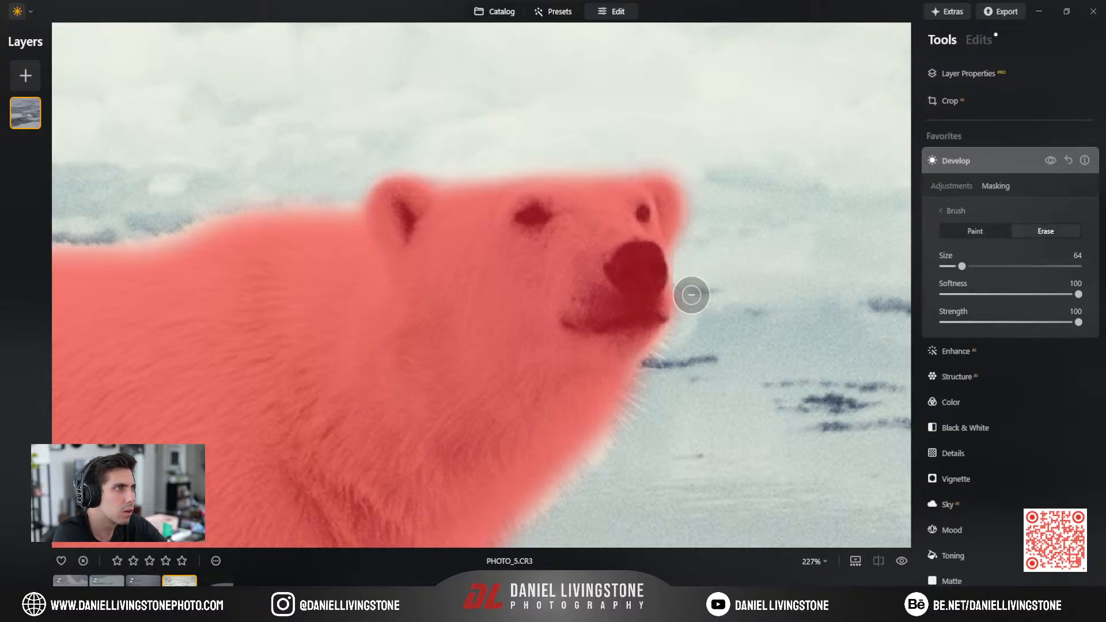
pyautogui.scroll(-3, 688, 270)
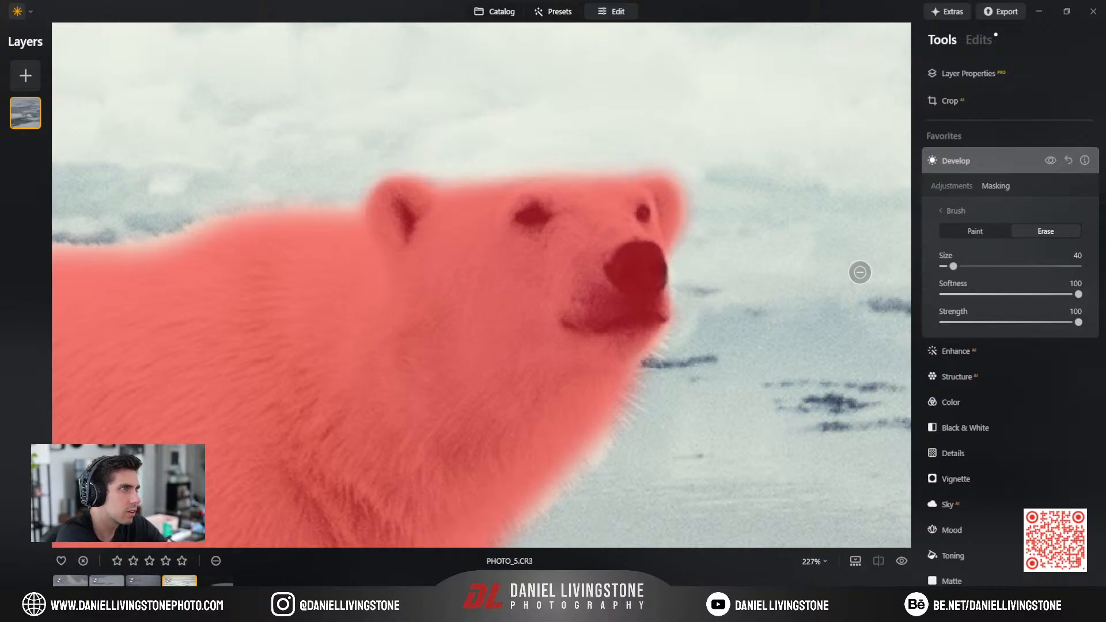
pyautogui.click(998, 231)
pyautogui.scroll(-2, 657, 288)
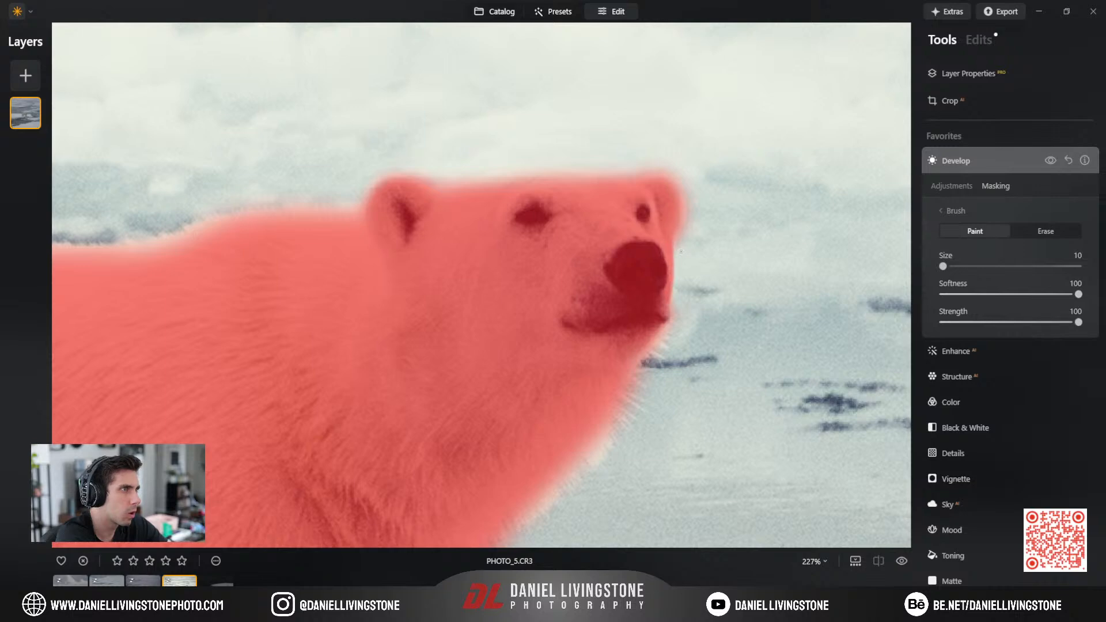
pyautogui.scroll(-10, 681, 252)
pyautogui.scroll(4, 667, 275)
pyautogui.scroll(-2, 613, 258)
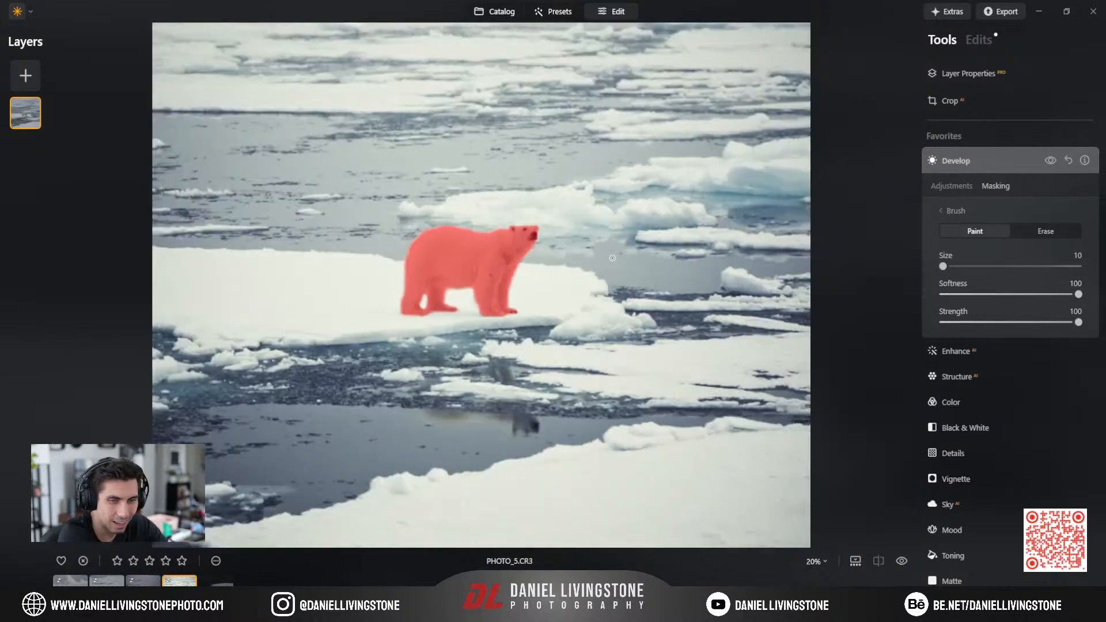
# Invert the bear mask so the Develop adjustment targets the surrounding ice and water.
pyautogui.click(951, 185)
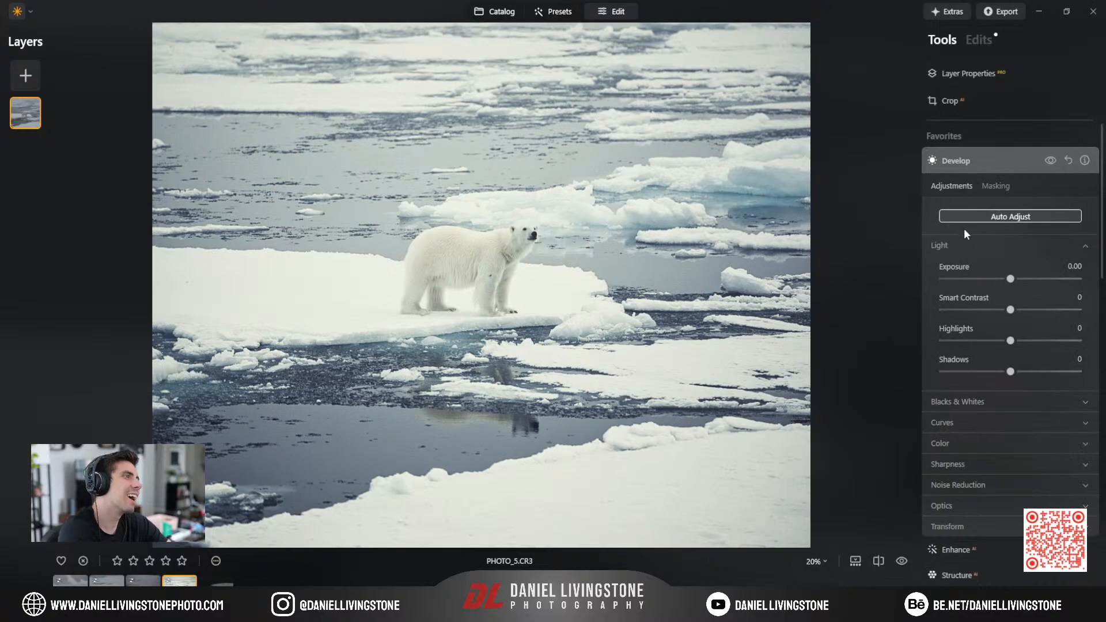
pyautogui.click(996, 186)
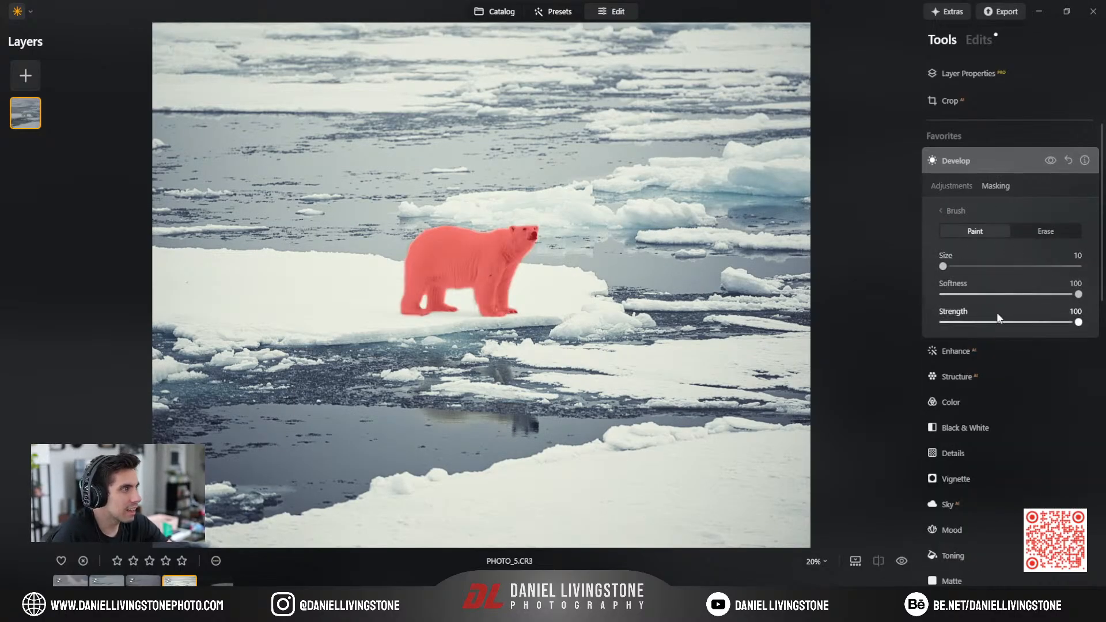
pyautogui.click(972, 214)
pyautogui.click(1057, 373)
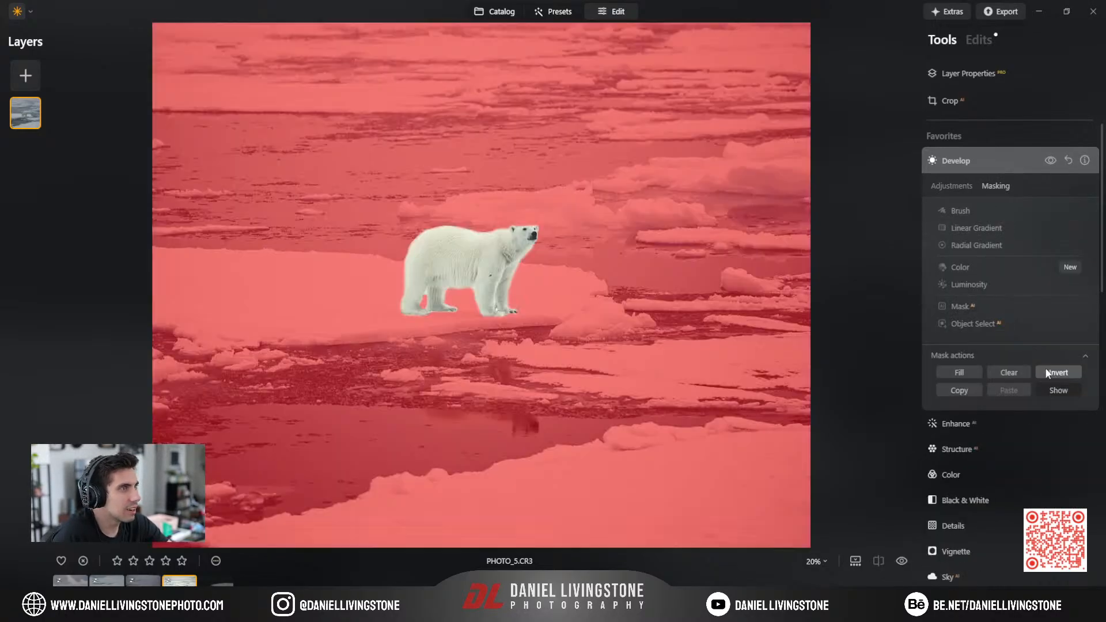
# Set the masked background's exposure to -0.51 and its highlights to 34.
pyautogui.click(951, 186)
pyautogui.click(569, 298)
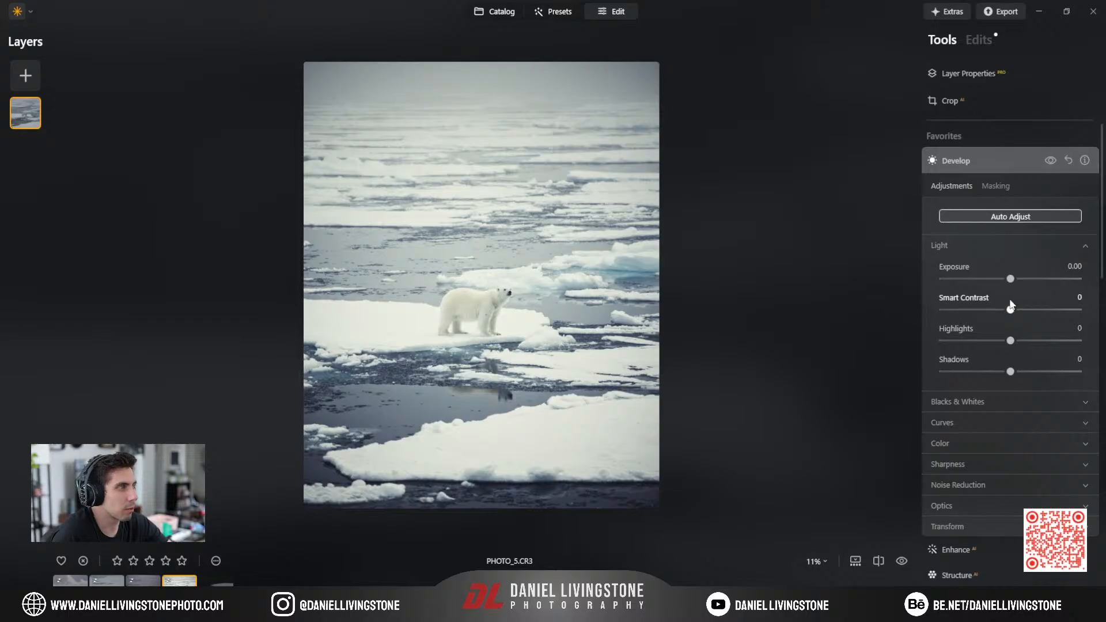
pyautogui.moveTo(1011, 279); pyautogui.dragTo(1007, 278)
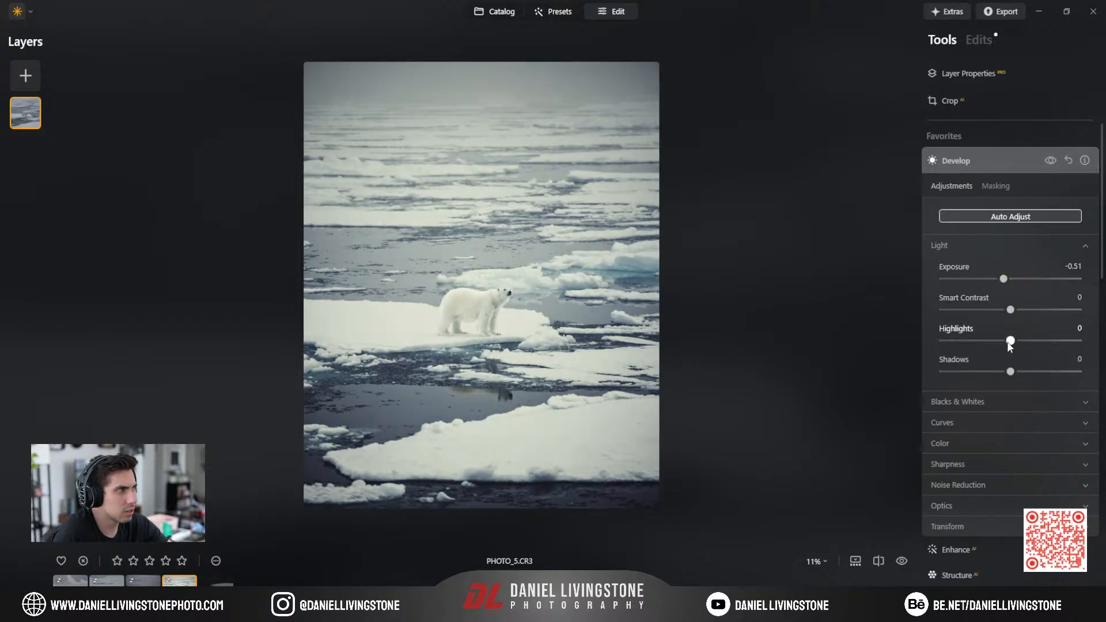
pyautogui.moveTo(1010, 344); pyautogui.dragTo(1034, 346)
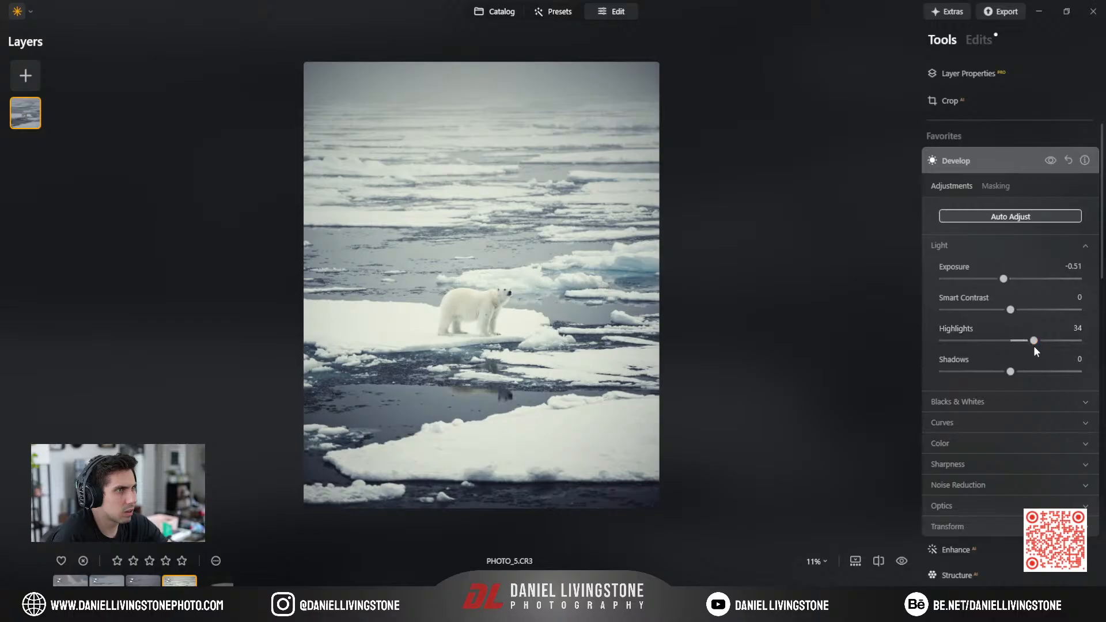
# Compare the photo with and without the exposure and highlights changes, and examine the bear up close.
pyautogui.click(1049, 161)
pyautogui.click(1051, 164)
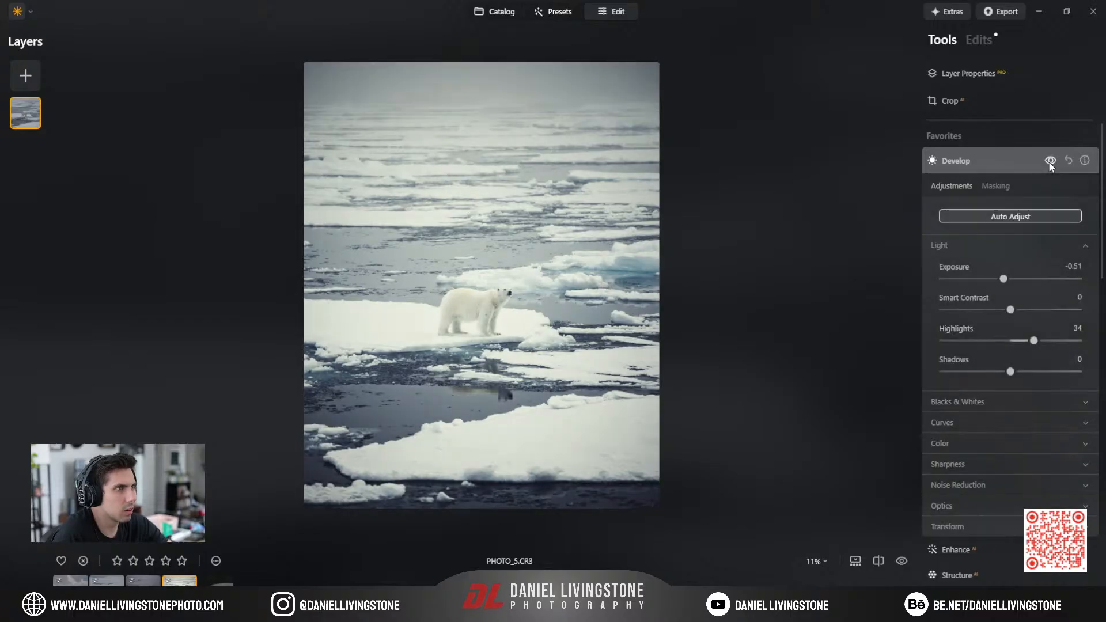
pyautogui.click(1050, 162)
pyautogui.click(1049, 162)
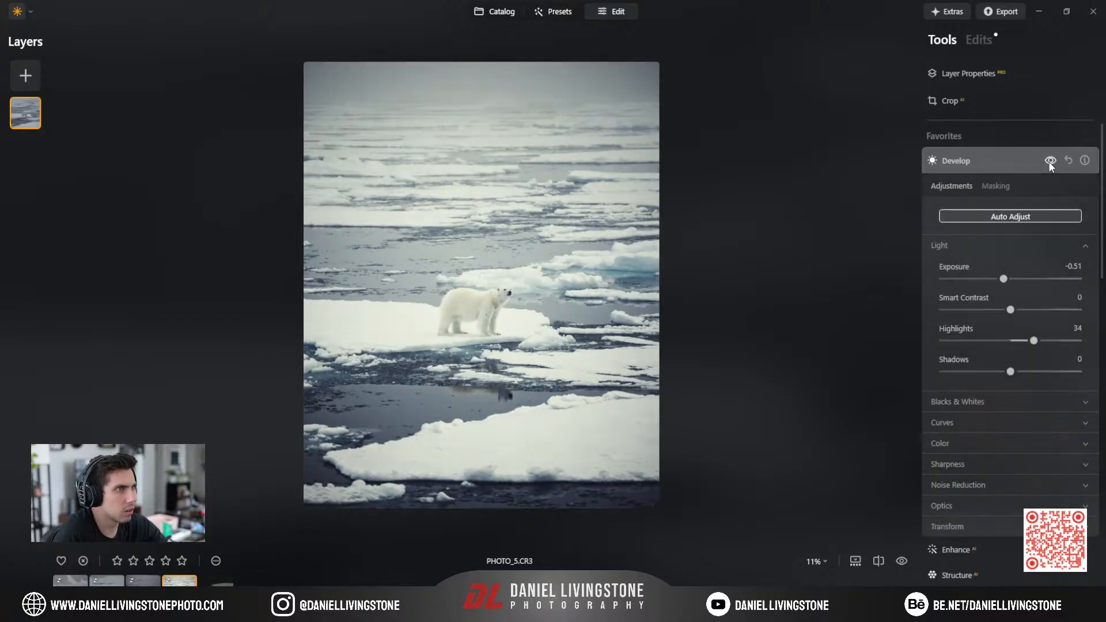
pyautogui.click(611, 344)
pyautogui.moveTo(447, 206); pyautogui.dragTo(526, 328)
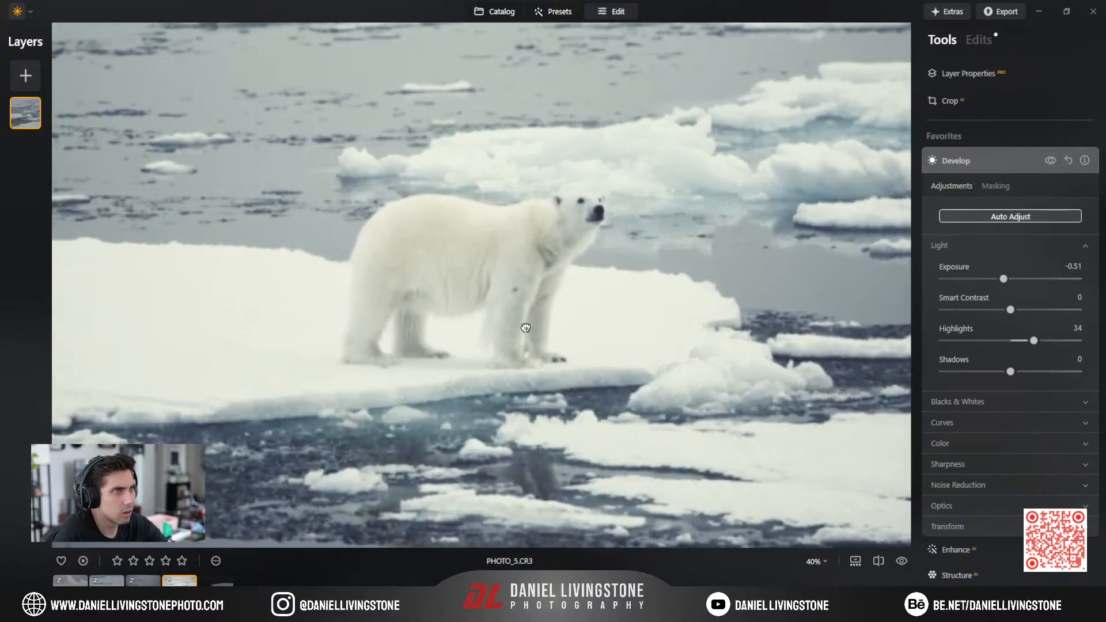
pyautogui.click(538, 319)
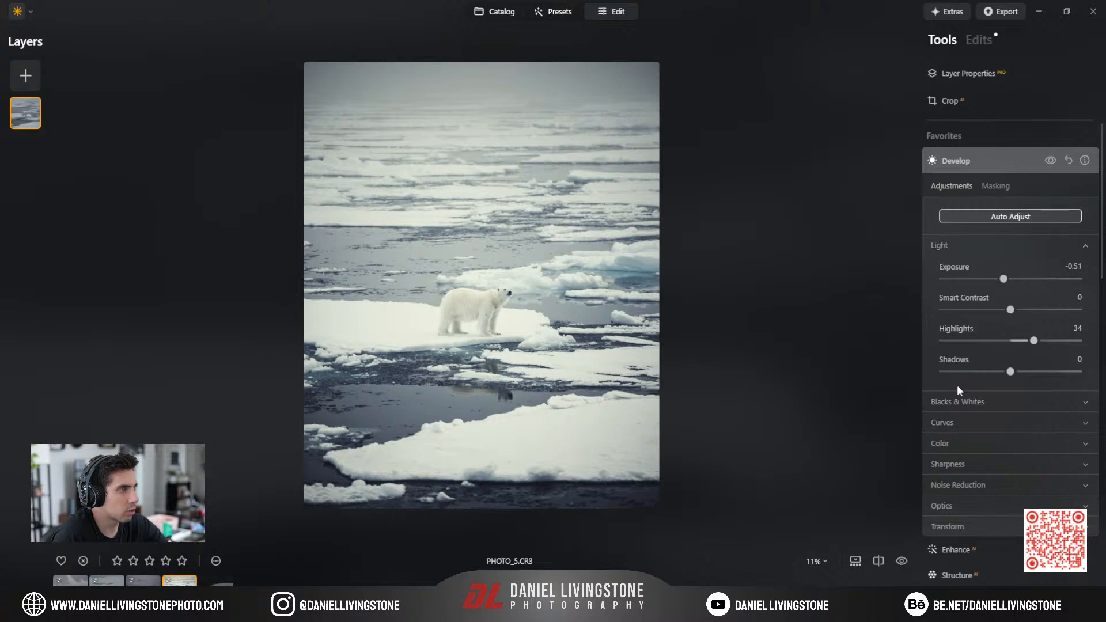
# In Curves, slightly lower the red channel's midtones and slightly raise the blue channel's midtones for the masked background.
pyautogui.click(976, 422)
pyautogui.scroll(-3, 1019, 431)
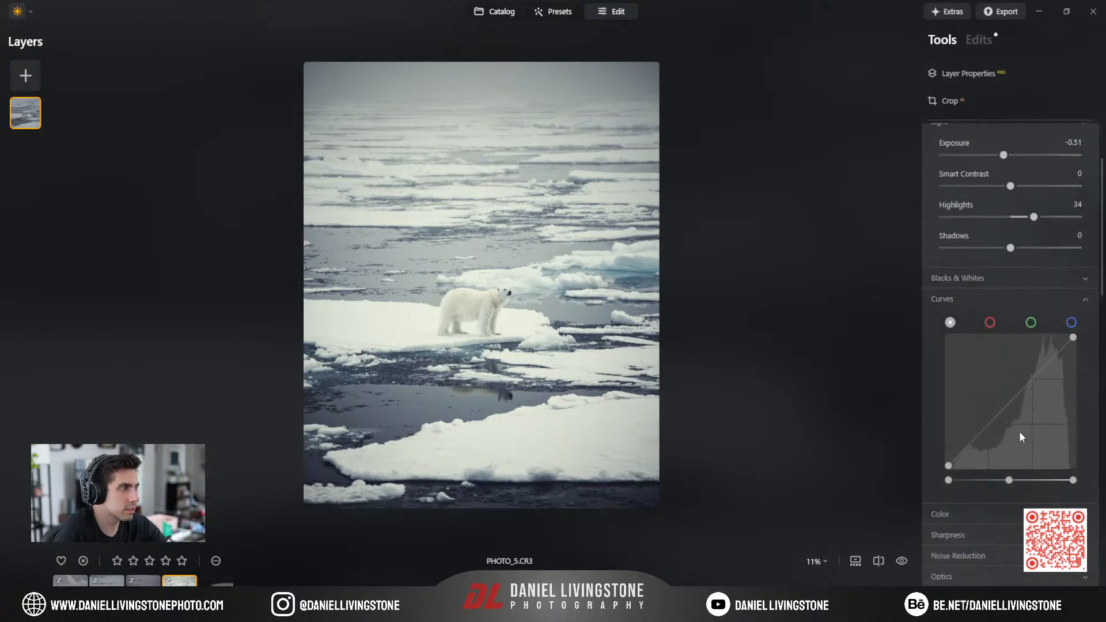
pyautogui.click(992, 272)
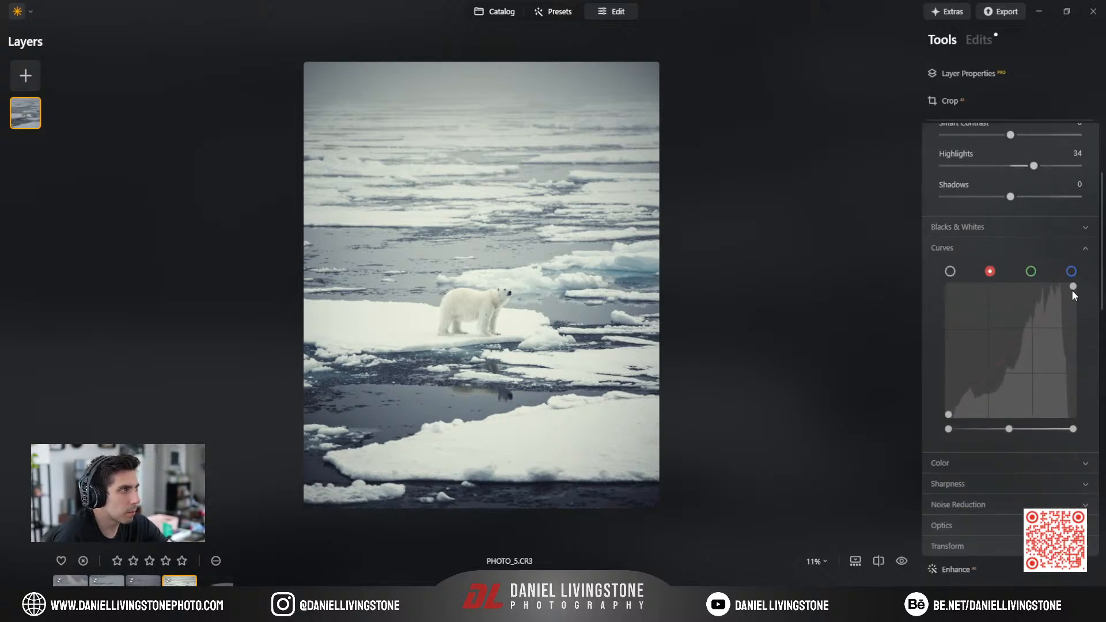
pyautogui.moveTo(1008, 429); pyautogui.dragTo(1011, 430)
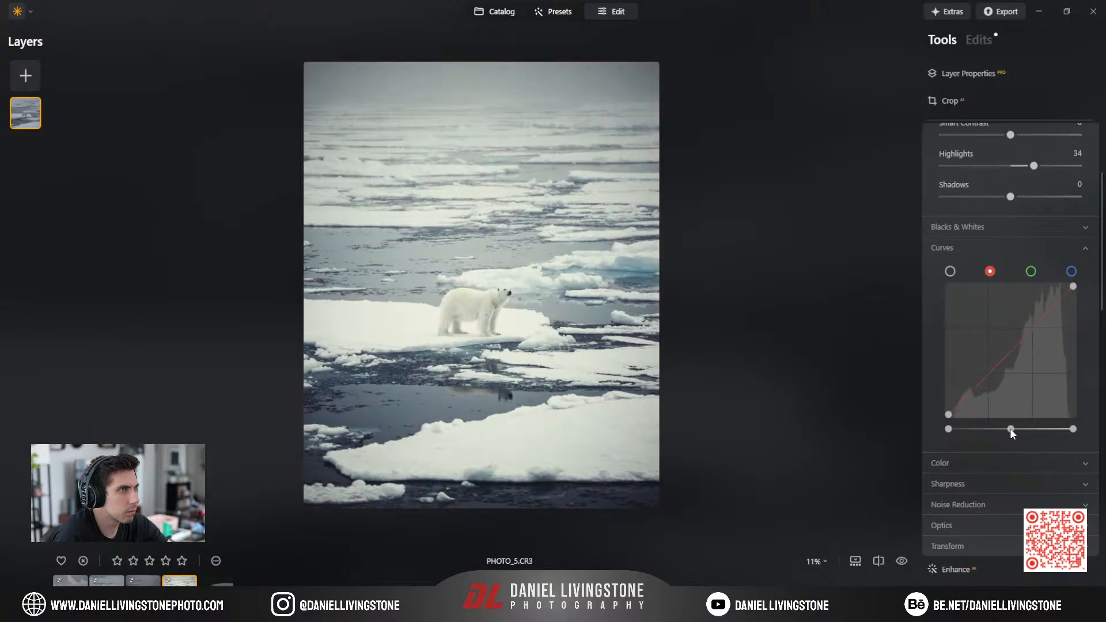
pyautogui.click(1071, 272)
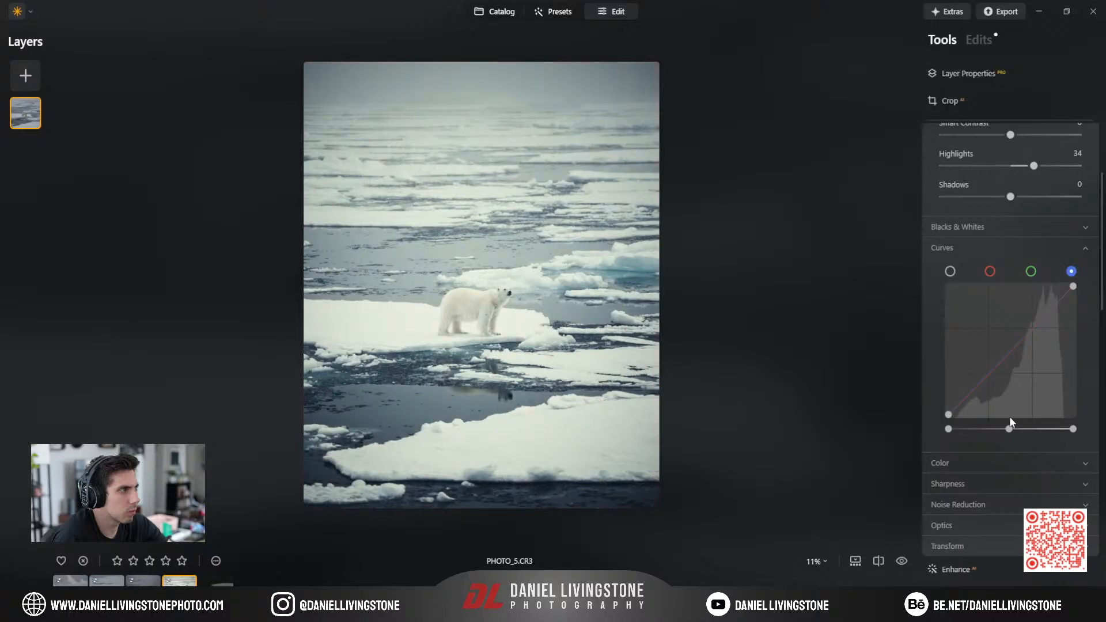
pyautogui.moveTo(1010, 429); pyautogui.dragTo(1009, 429)
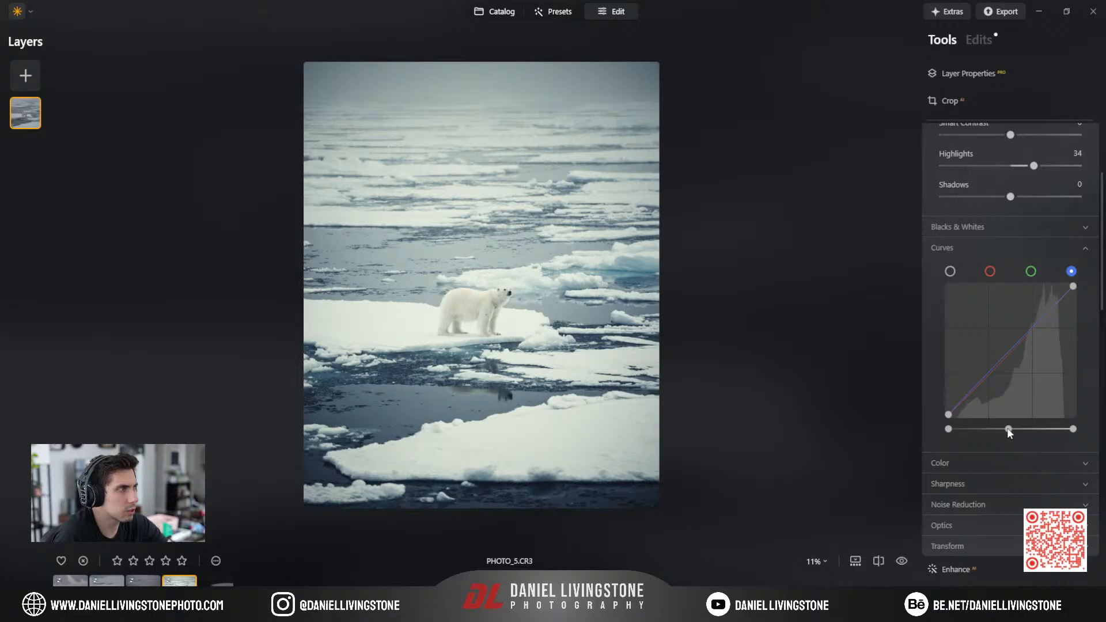
# Compare the background adjustment before and after the curve changes, and inspect the area around the bear.
pyautogui.scroll(3, 1036, 205)
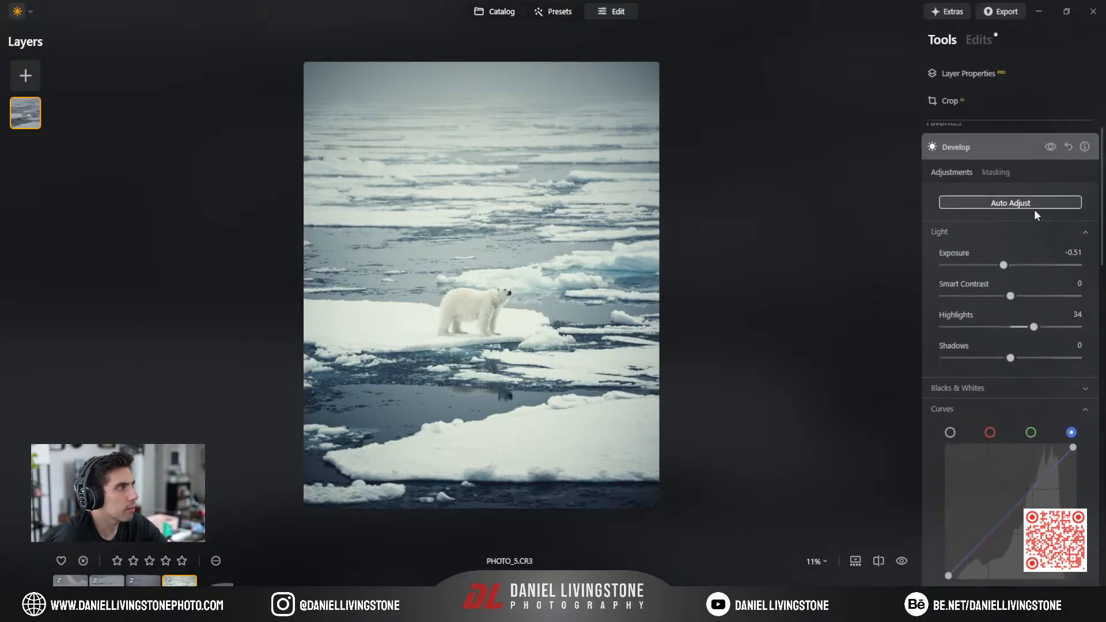
pyautogui.click(1052, 163)
pyautogui.click(1052, 163)
pyautogui.click(1052, 163)
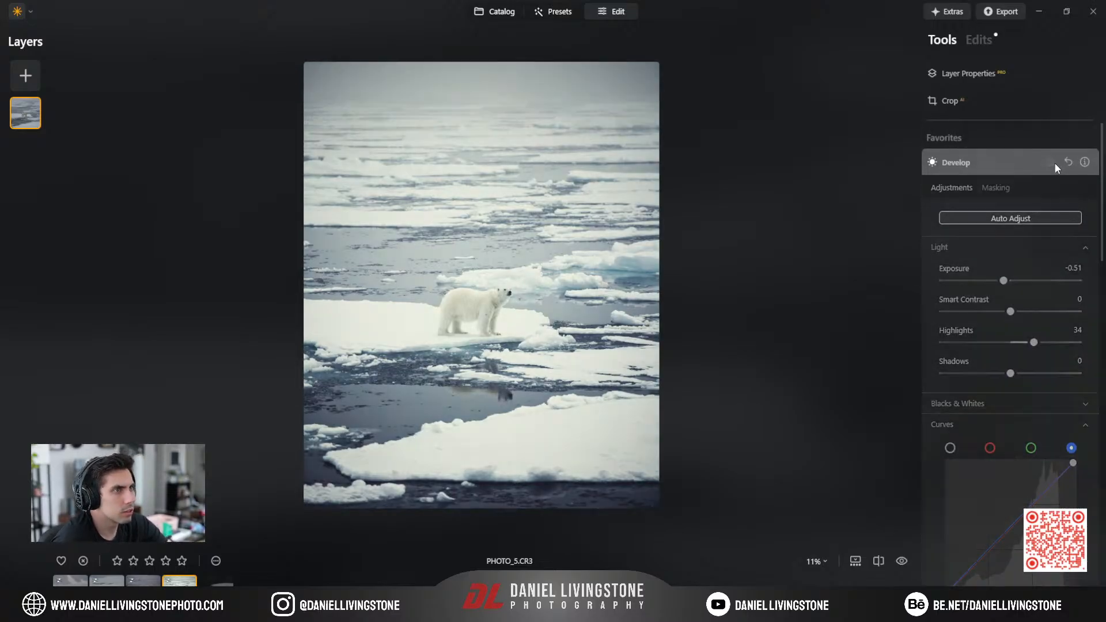
pyautogui.click(1052, 163)
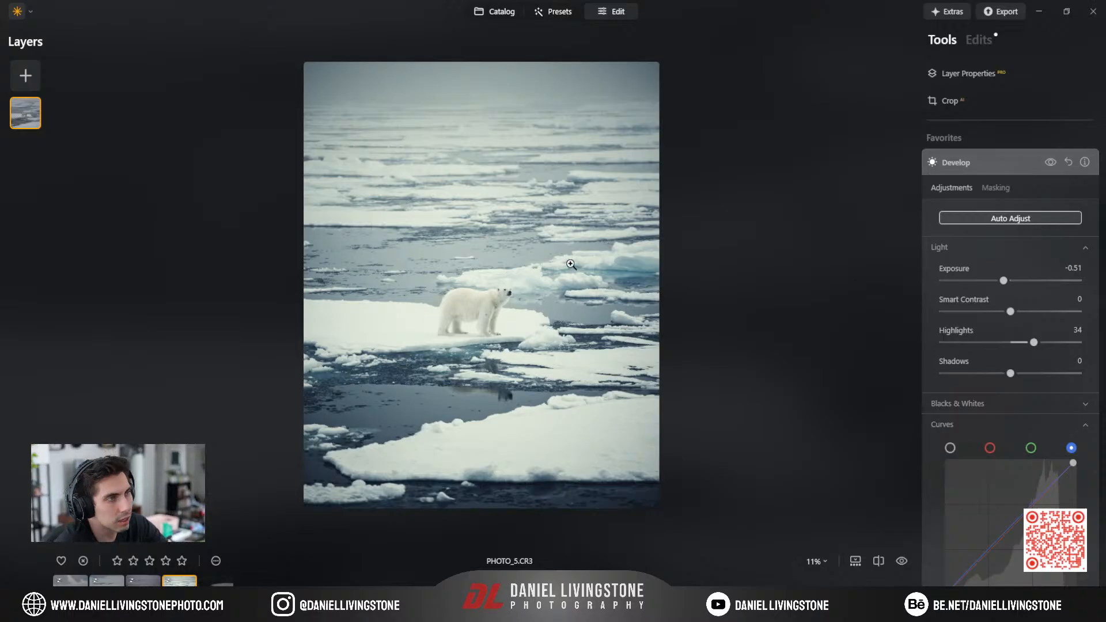
pyautogui.click(429, 327)
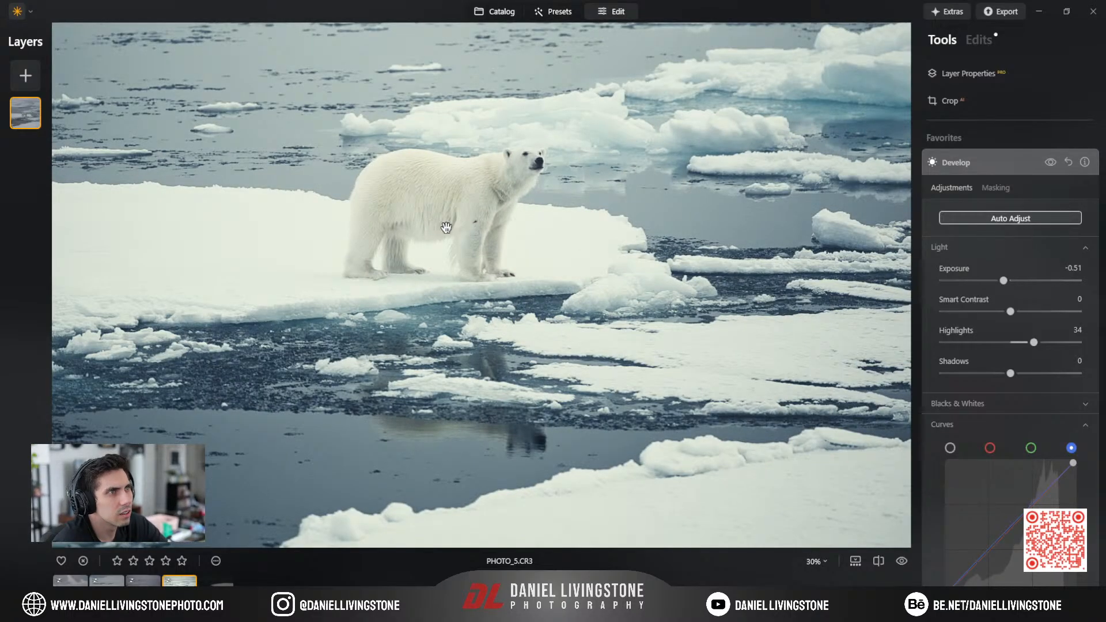
pyautogui.moveTo(447, 227); pyautogui.dragTo(467, 269)
# Close the Develop adjustment and check its entry in the list of applied edits.
pyautogui.click(1026, 160)
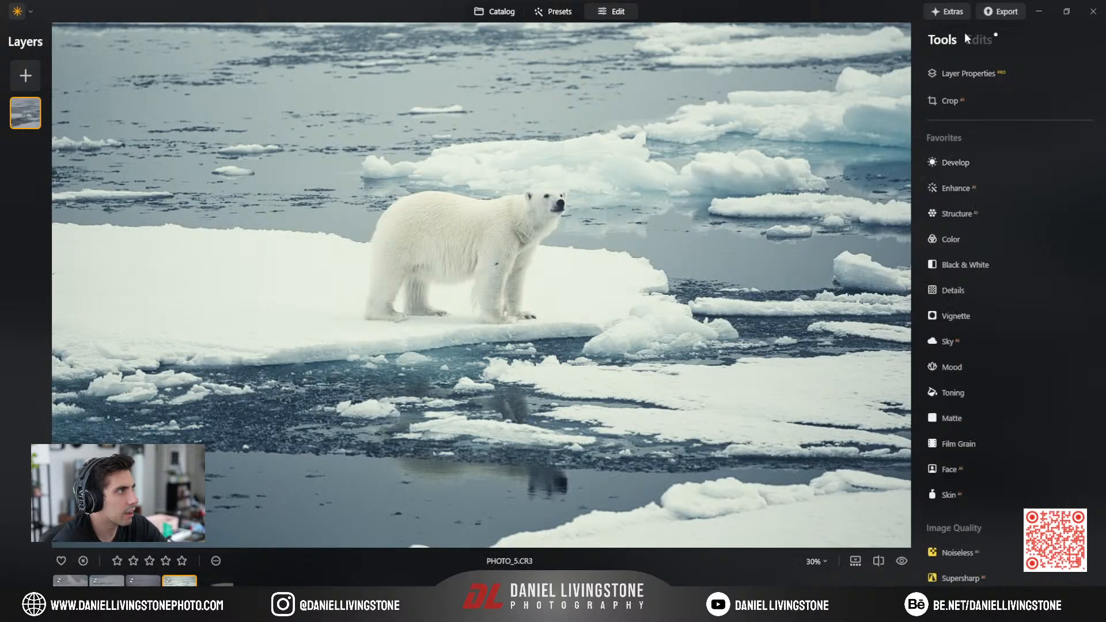
pyautogui.click(978, 40)
pyautogui.click(994, 78)
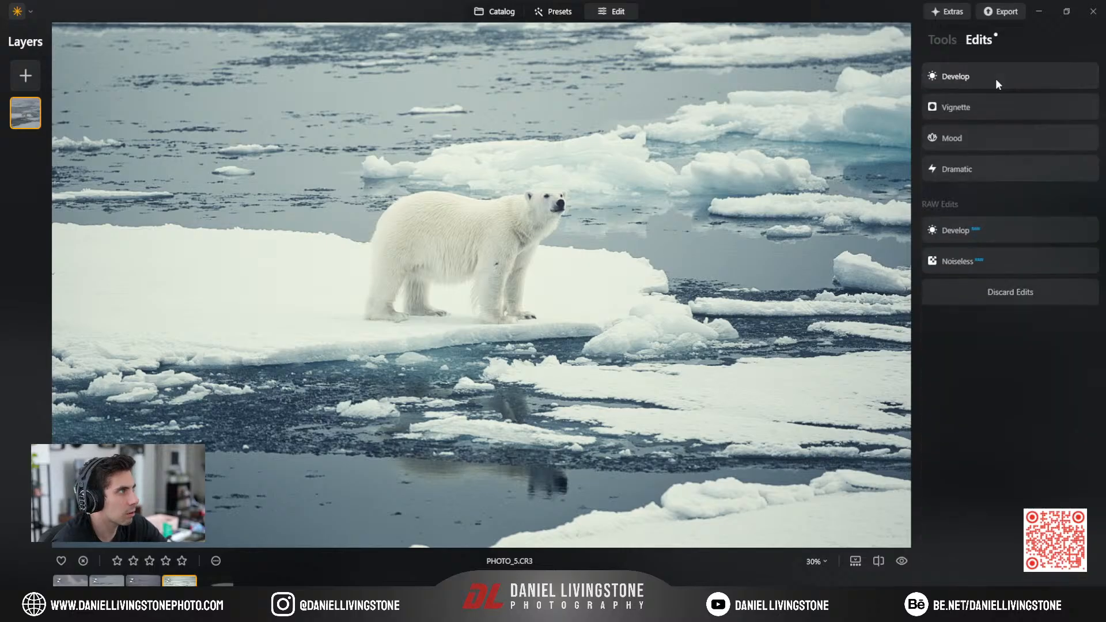
pyautogui.click(995, 78)
pyautogui.click(996, 78)
# Start a new Develop adjustment and mask the polar bear with Object Select.
pyautogui.click(956, 42)
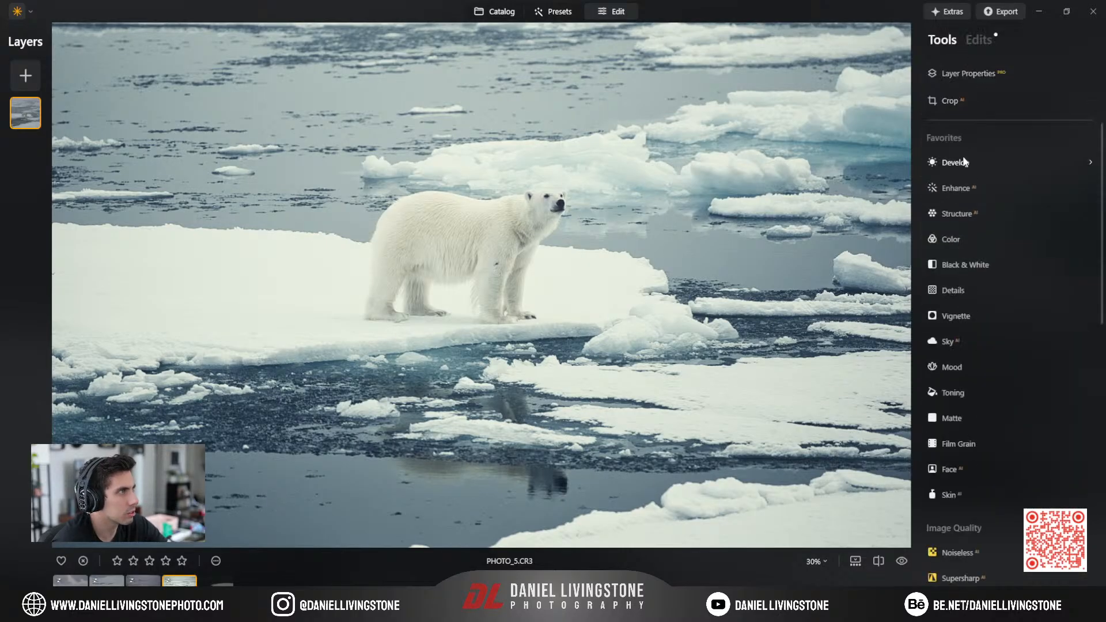
pyautogui.click(955, 162)
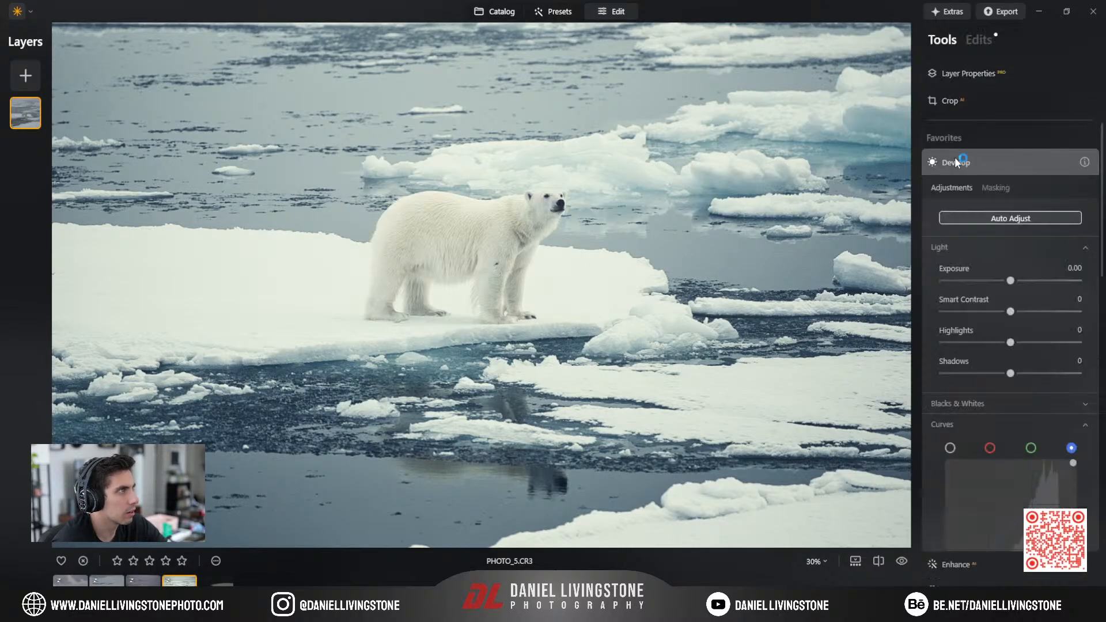
pyautogui.click(996, 185)
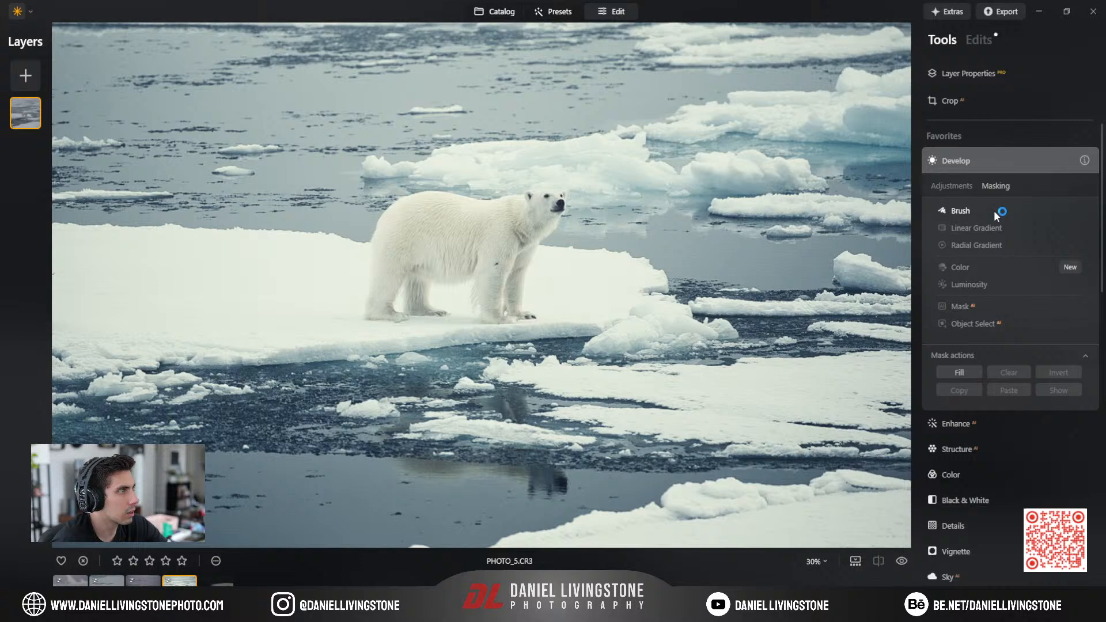
pyautogui.click(961, 319)
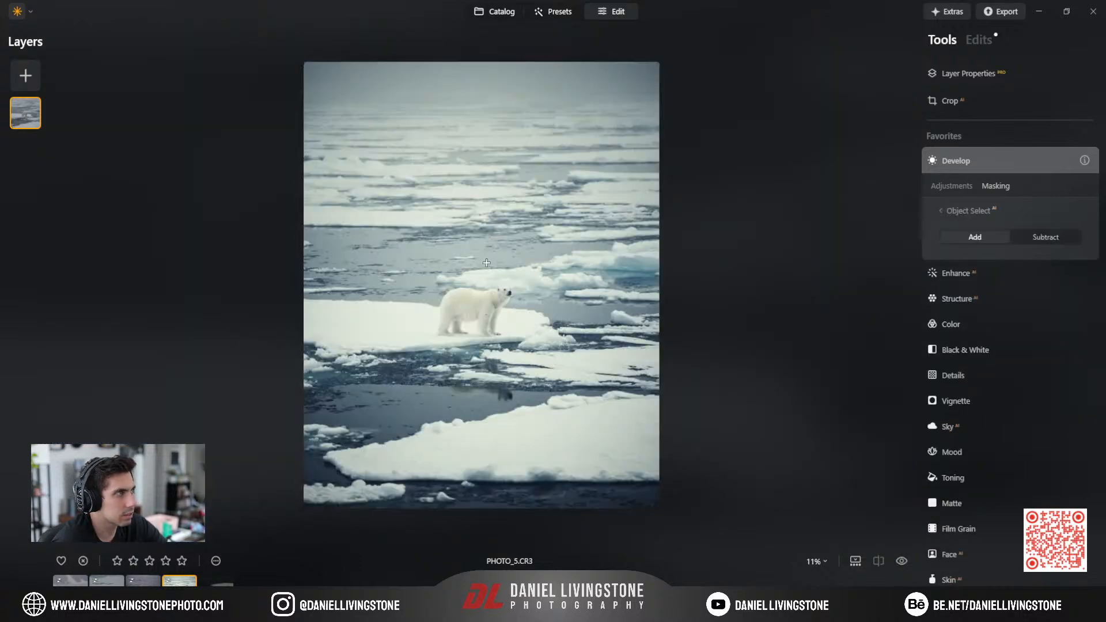
pyautogui.scroll(3, 483, 310)
pyautogui.click(431, 204)
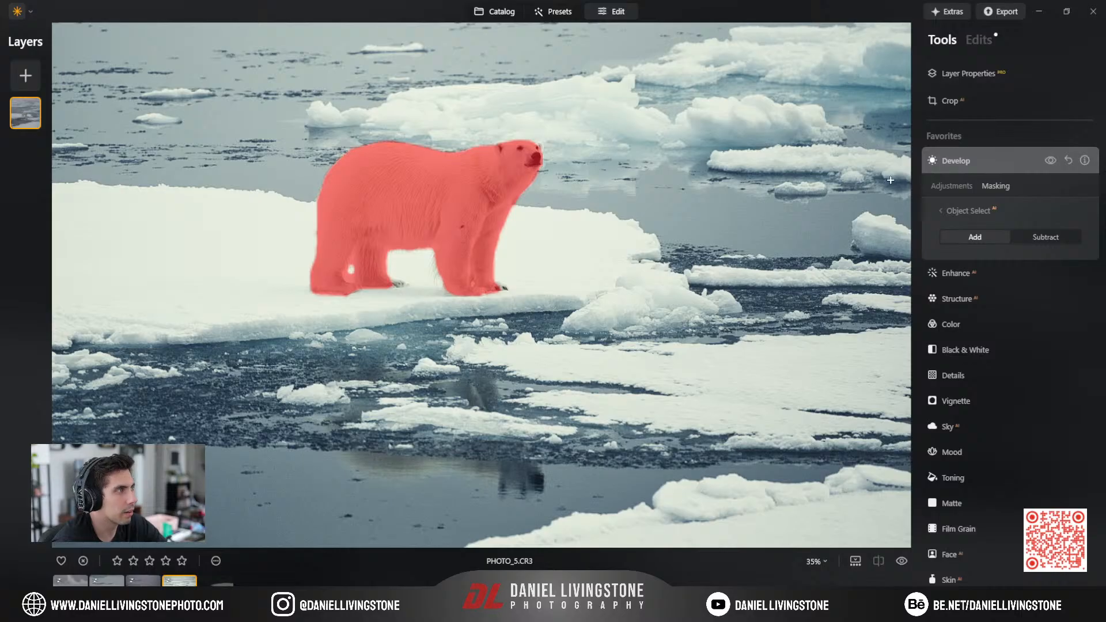
# Display the bear's mask as an overlay and check its edges around the head.
pyautogui.click(963, 214)
pyautogui.click(957, 216)
pyautogui.scroll(2, 529, 175)
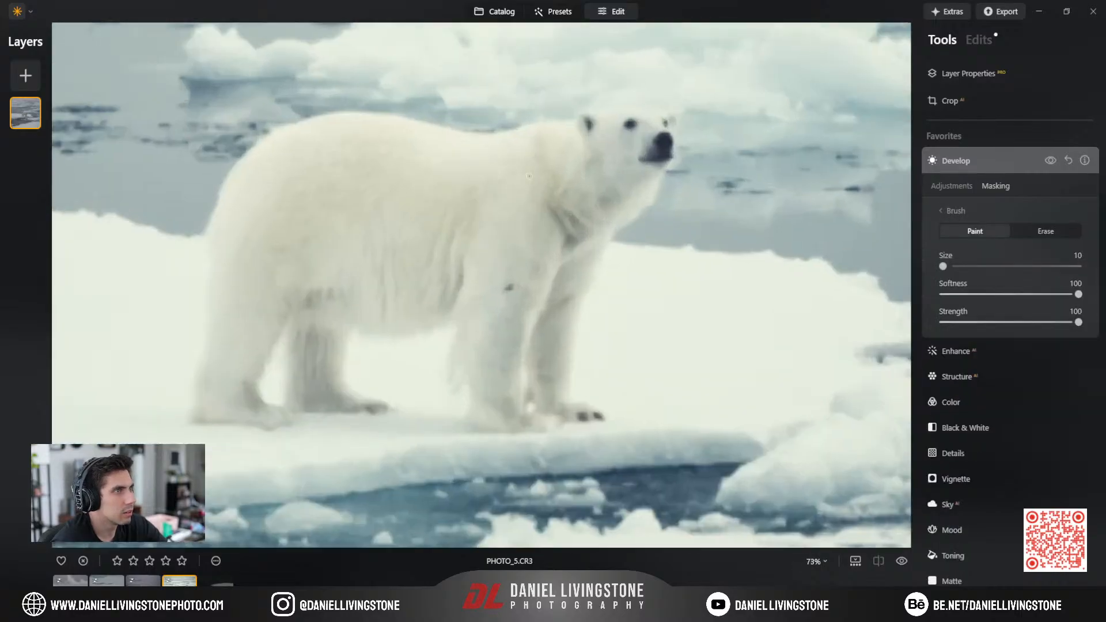
pyautogui.scroll(1, 529, 176)
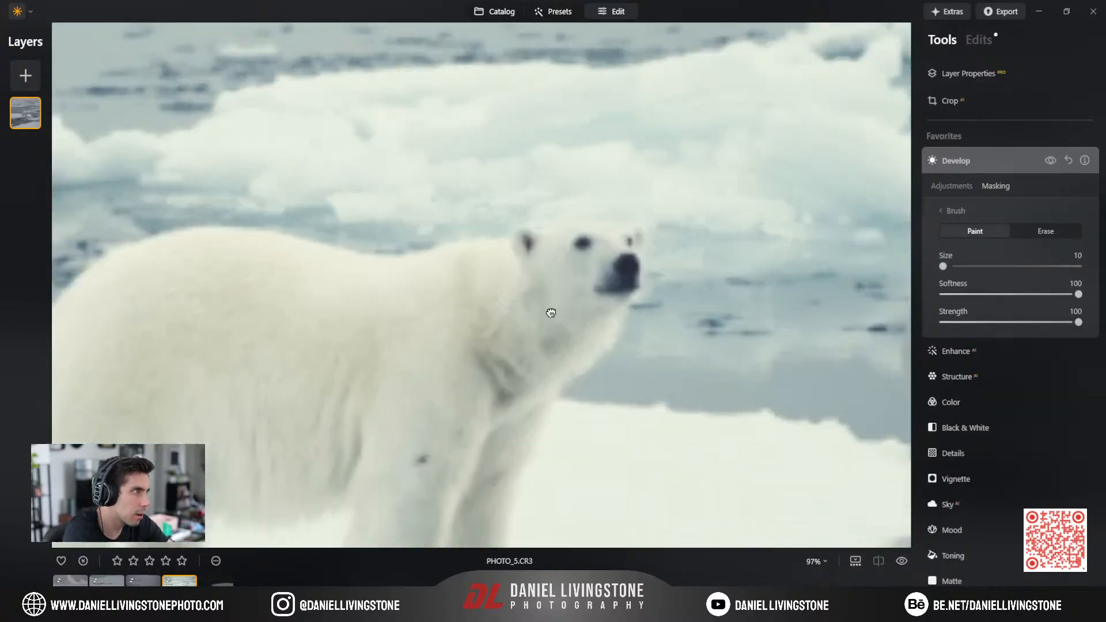
pyautogui.click(951, 210)
pyautogui.click(1061, 392)
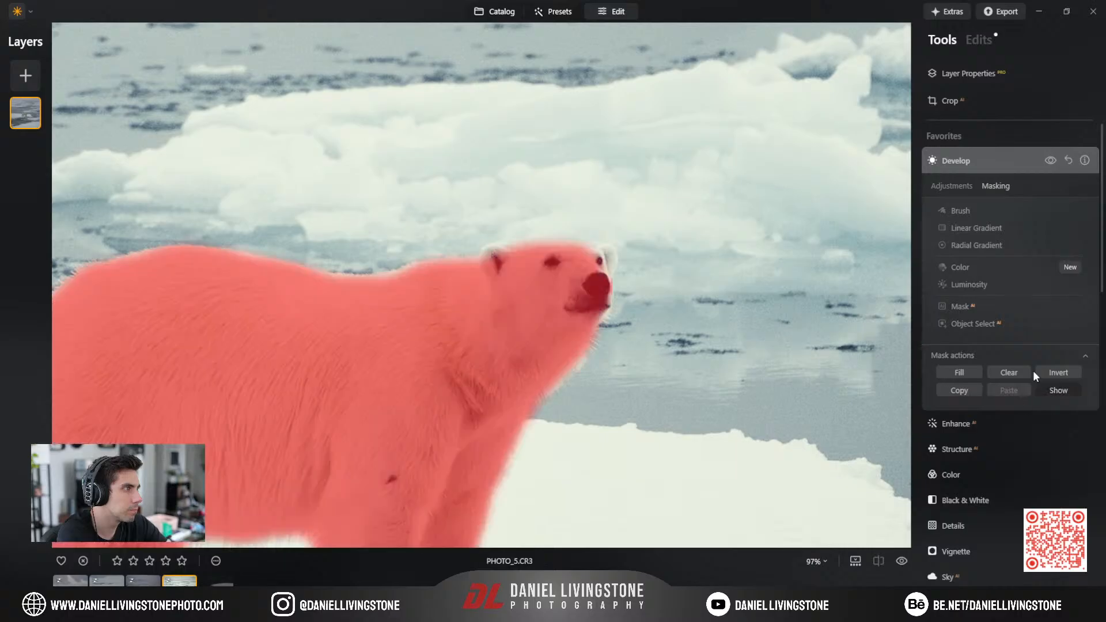
# Add the bear's uncovered ears to the mask with the mask Brush at size 82.
pyautogui.click(959, 214)
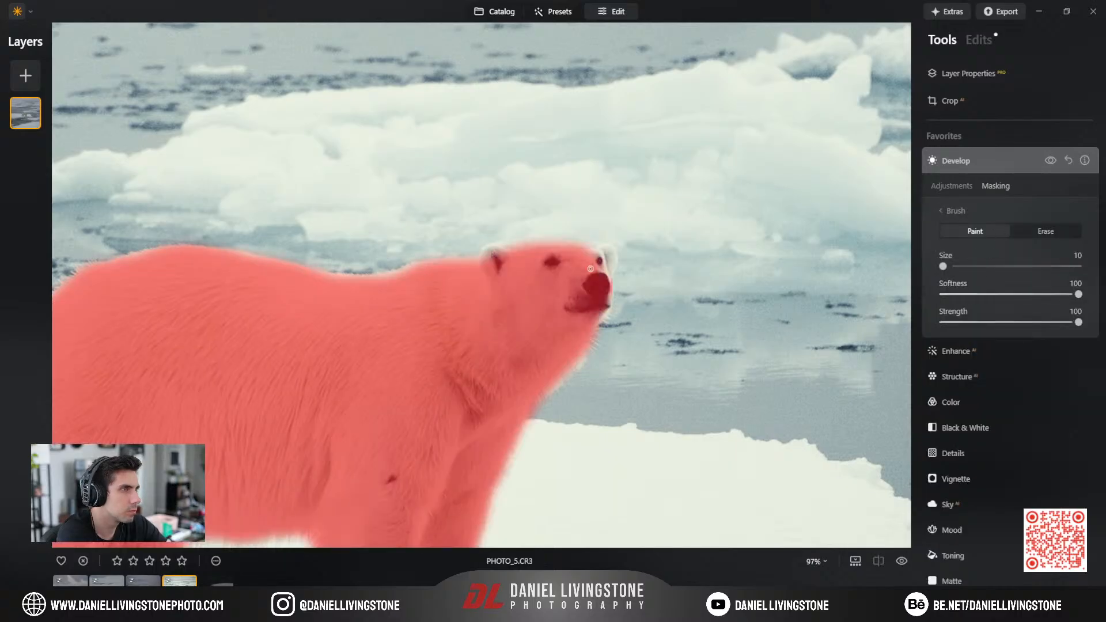
pyautogui.scroll(5, 602, 264)
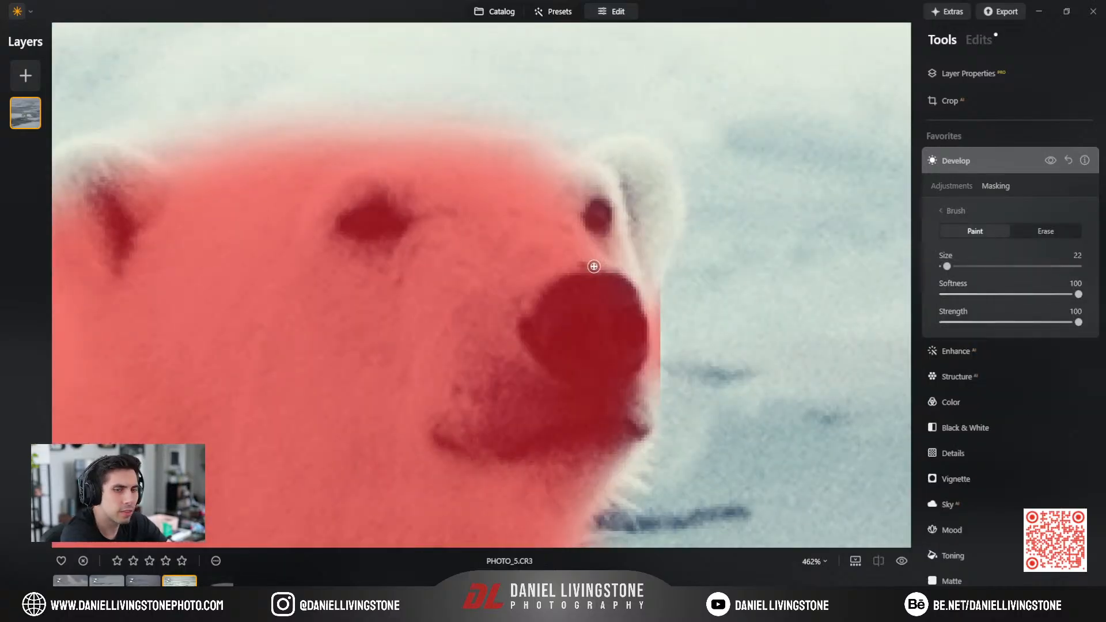
pyautogui.press(']')
pyautogui.press(']')
pyautogui.press(']')
pyautogui.press(']')
pyautogui.press(']')
pyautogui.press(']')
pyautogui.moveTo(594, 266)
pyautogui.mouseDown()
pyautogui.moveTo(608, 232)
pyautogui.moveTo(607, 172)
pyautogui.moveTo(579, 188)
pyautogui.moveTo(566, 175)
pyautogui.moveTo(631, 160)
pyautogui.moveTo(660, 175)
pyautogui.moveTo(667, 224)
pyautogui.moveTo(630, 291)
pyautogui.moveTo(635, 185)
pyautogui.moveTo(617, 168)
pyautogui.moveTo(600, 227)
pyautogui.moveTo(534, 163)
pyautogui.moveTo(486, 160)
pyautogui.moveTo(518, 159)
pyautogui.moveTo(376, 150)
pyautogui.moveTo(260, 159)
pyautogui.moveTo(180, 182)
pyautogui.moveTo(495, 207)
pyautogui.moveTo(408, 228)
pyautogui.moveTo(372, 205)
pyautogui.moveTo(388, 183)
pyautogui.moveTo(490, 196)
pyautogui.mouseUp()
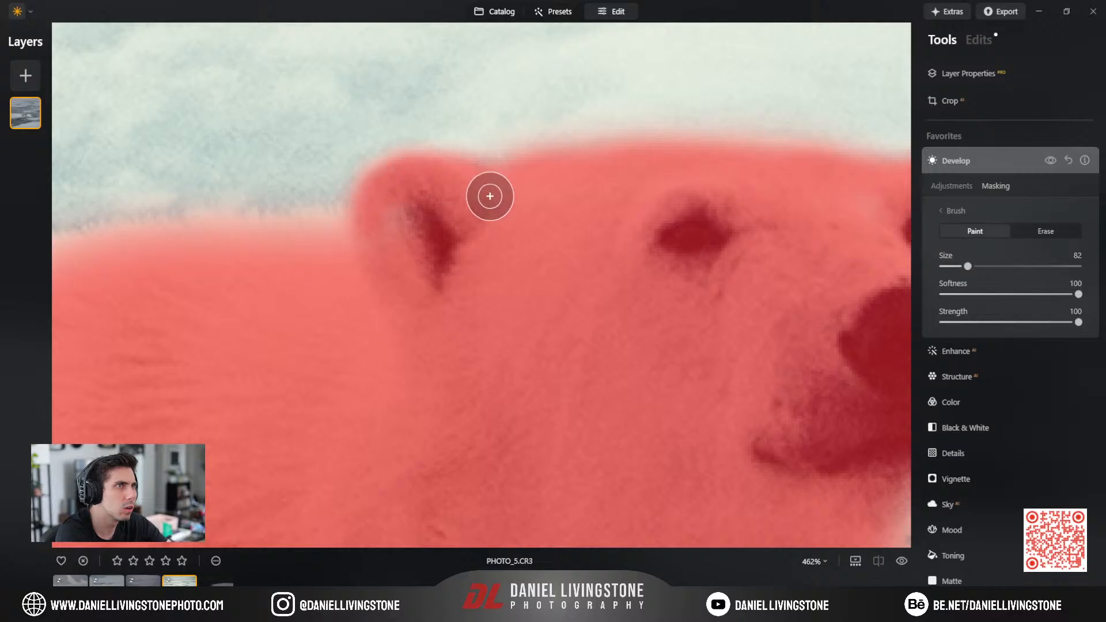
# Paint the edge of the muzzle and chin into the mask, and erase the spill beside the nose.
pyautogui.moveTo(693, 227); pyautogui.dragTo(251, 57)
pyautogui.moveTo(578, 186); pyautogui.dragTo(624, 181)
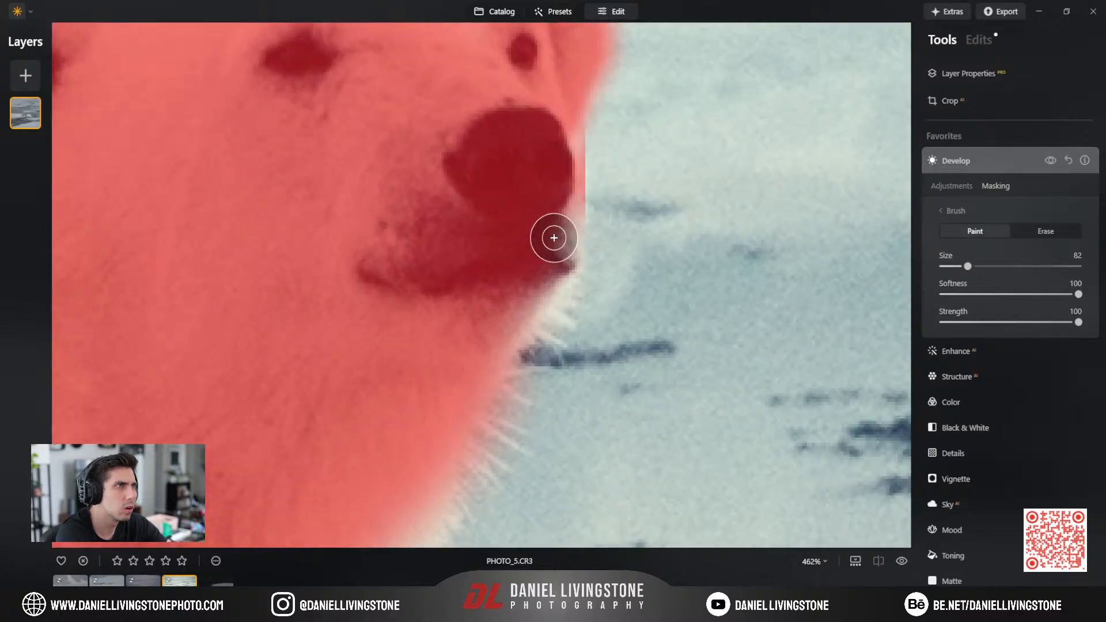
pyautogui.moveTo(554, 238)
pyautogui.mouseDown()
pyautogui.moveTo(546, 289)
pyautogui.moveTo(513, 294)
pyautogui.mouseUp()
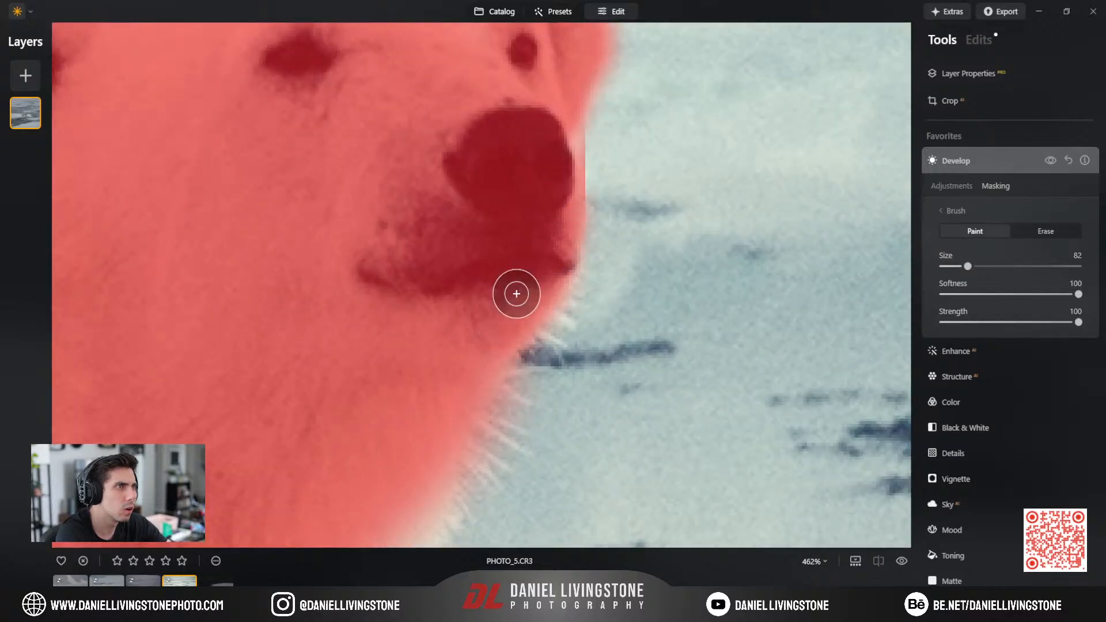
pyautogui.click(1030, 236)
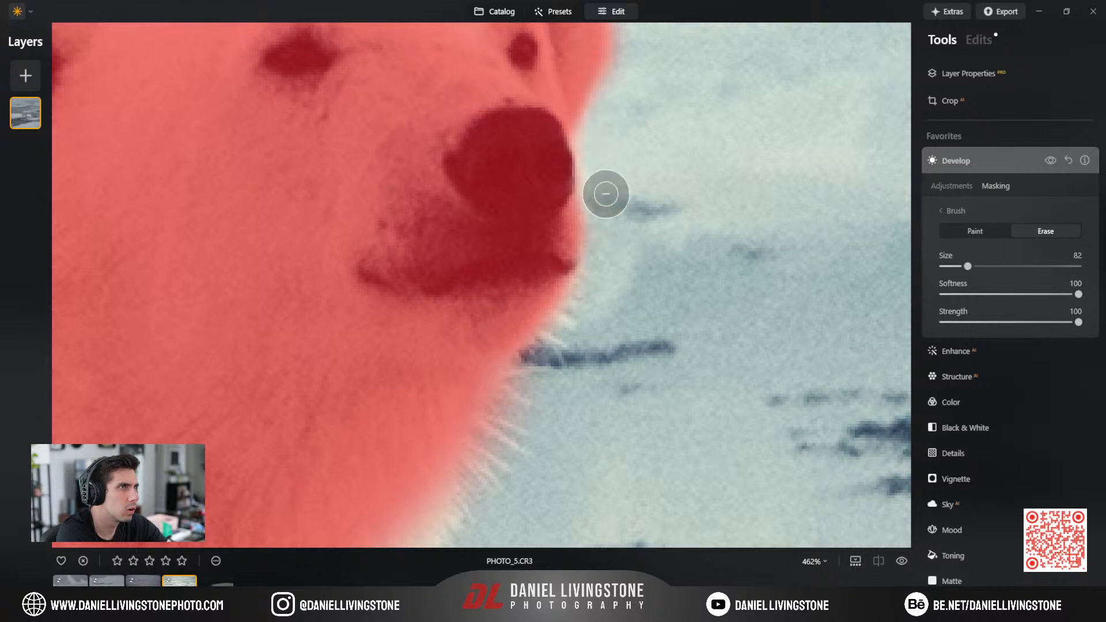
# Paint the uncovered toes and lower edges of the bear's front paws into the mask.
pyautogui.moveTo(663, 357); pyautogui.dragTo(704, 182)
pyautogui.moveTo(427, 513); pyautogui.dragTo(578, 370)
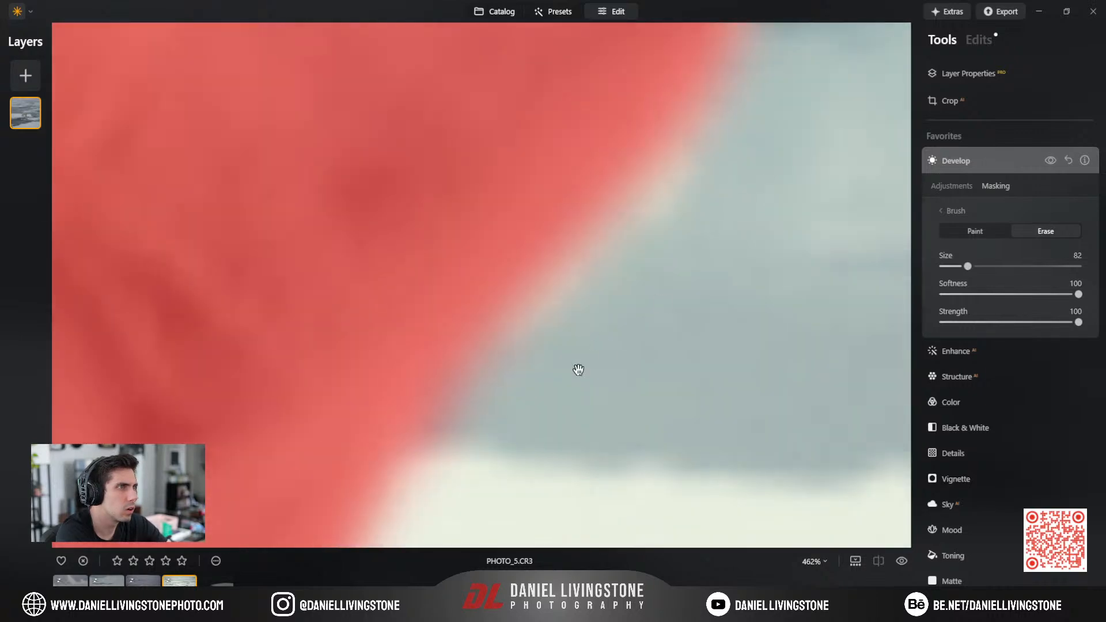
pyautogui.scroll(-10, 573, 370)
pyautogui.moveTo(523, 393); pyautogui.dragTo(689, 132)
pyautogui.scroll(3, 630, 197)
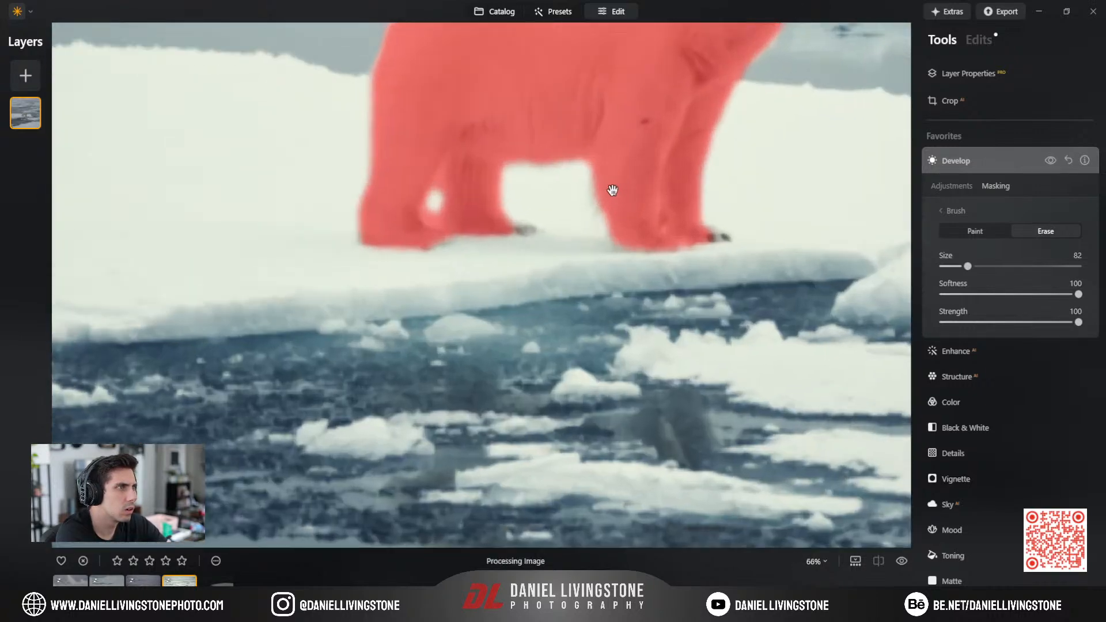
pyautogui.scroll(2, 612, 190)
pyautogui.click(967, 234)
pyautogui.scroll(5, 696, 232)
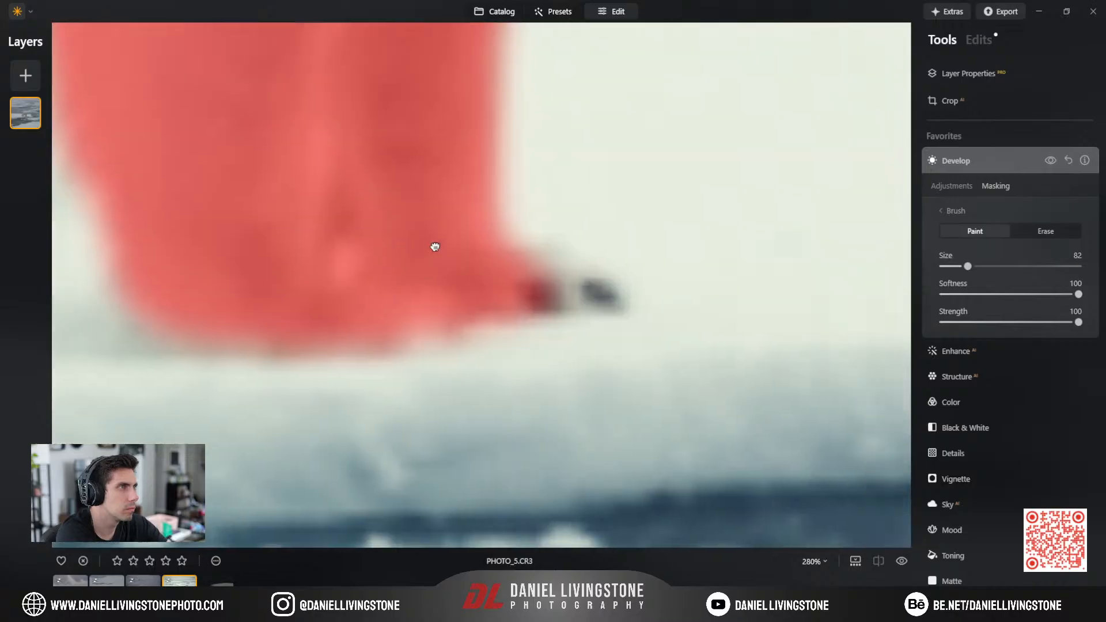
pyautogui.moveTo(512, 284)
pyautogui.mouseDown()
pyautogui.moveTo(603, 295)
pyautogui.moveTo(465, 264)
pyautogui.moveTo(616, 280)
pyautogui.moveTo(596, 292)
pyautogui.moveTo(429, 308)
pyautogui.moveTo(388, 337)
pyautogui.mouseUp()
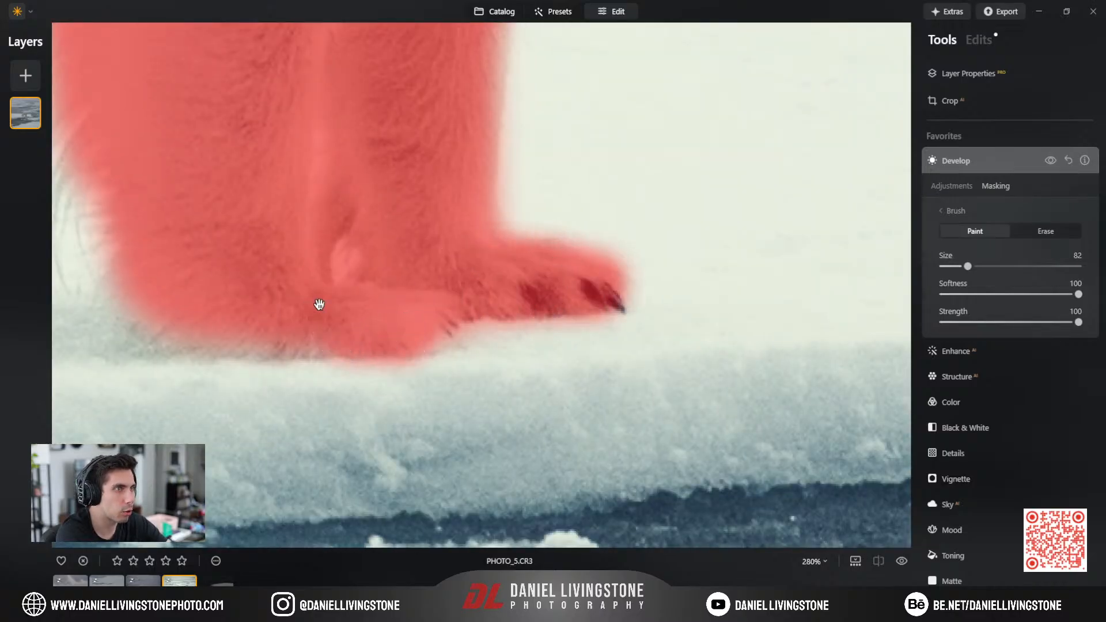
pyautogui.moveTo(319, 303); pyautogui.dragTo(682, 267)
pyautogui.moveTo(685, 325)
pyautogui.mouseDown()
pyautogui.moveTo(588, 325)
pyautogui.moveTo(508, 283)
pyautogui.moveTo(556, 288)
pyautogui.mouseUp()
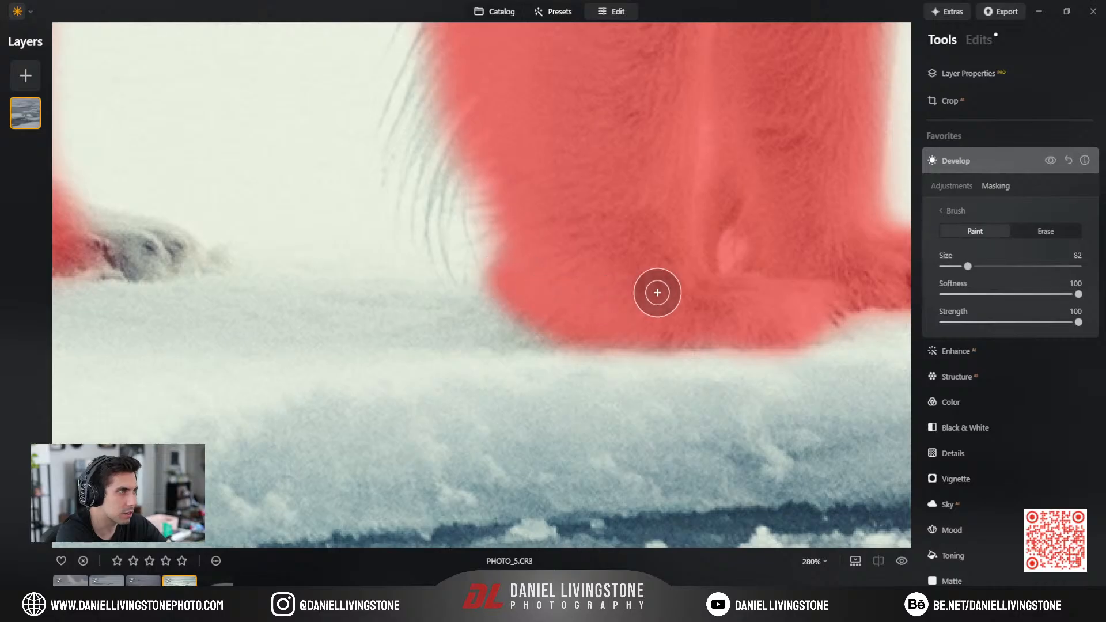
# Paint the bear's hind paws into the mask, reducing the brush size to 58.
pyautogui.moveTo(673, 234)
pyautogui.mouseDown()
pyautogui.moveTo(446, 239)
pyautogui.moveTo(666, 278)
pyautogui.mouseUp()
pyautogui.moveTo(773, 227)
pyautogui.mouseDown()
pyautogui.moveTo(668, 206)
pyautogui.moveTo(700, 206)
pyautogui.moveTo(678, 187)
pyautogui.moveTo(810, 233)
pyautogui.moveTo(680, 227)
pyautogui.moveTo(728, 240)
pyautogui.moveTo(603, 239)
pyautogui.mouseUp()
pyautogui.scroll(-3, 701, 195)
pyautogui.moveTo(400, 136); pyautogui.dragTo(652, 197)
pyautogui.moveTo(579, 346); pyautogui.dragTo(702, 311)
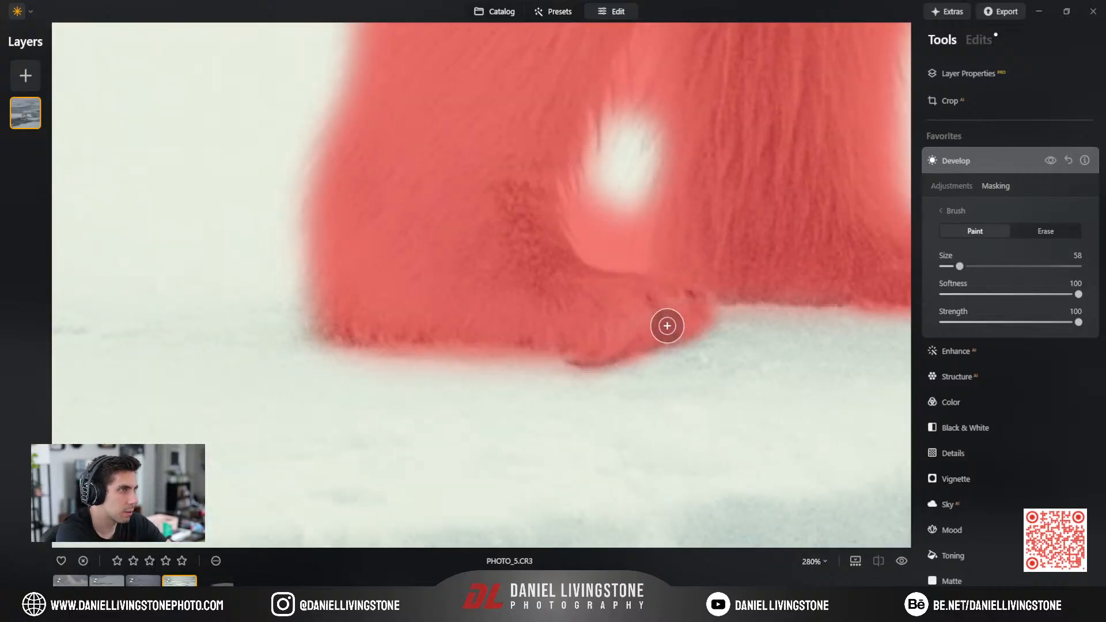
# Erase the mask from the snow gap between the bear's hind legs.
pyautogui.click(1044, 231)
pyautogui.moveTo(611, 195)
pyautogui.mouseDown()
pyautogui.moveTo(630, 224)
pyautogui.moveTo(631, 262)
pyautogui.moveTo(606, 253)
pyautogui.moveTo(591, 229)
pyautogui.moveTo(597, 191)
pyautogui.moveTo(609, 248)
pyautogui.moveTo(614, 177)
pyautogui.moveTo(629, 149)
pyautogui.moveTo(595, 209)
pyautogui.moveTo(626, 140)
pyautogui.moveTo(616, 241)
pyautogui.mouseUp()
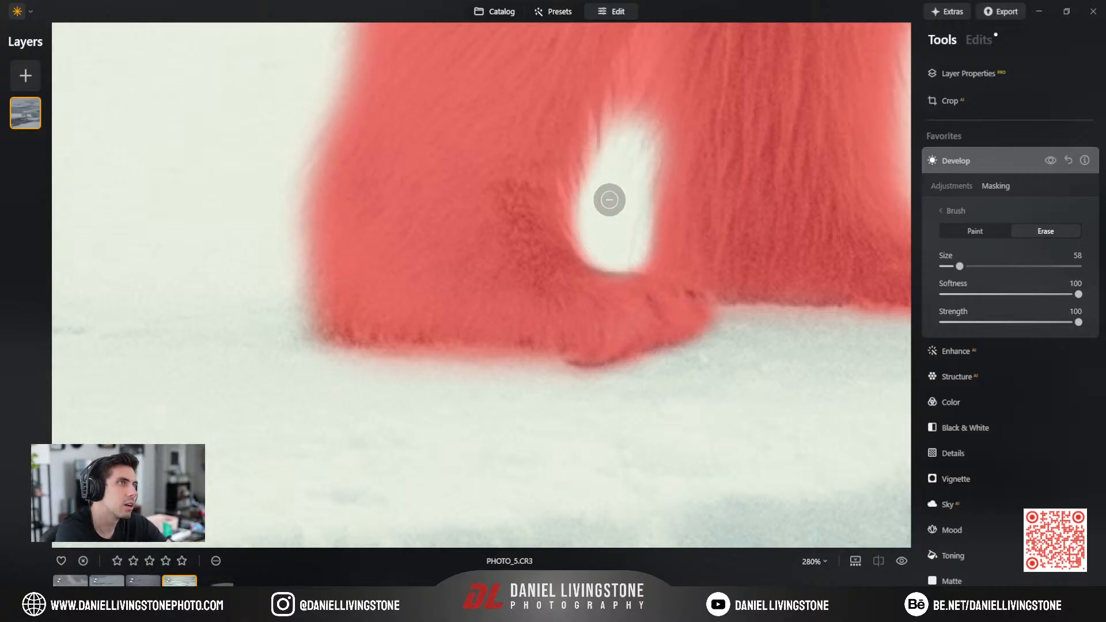
pyautogui.scroll(-7, 605, 205)
pyautogui.moveTo(698, 126); pyautogui.dragTo(553, 272)
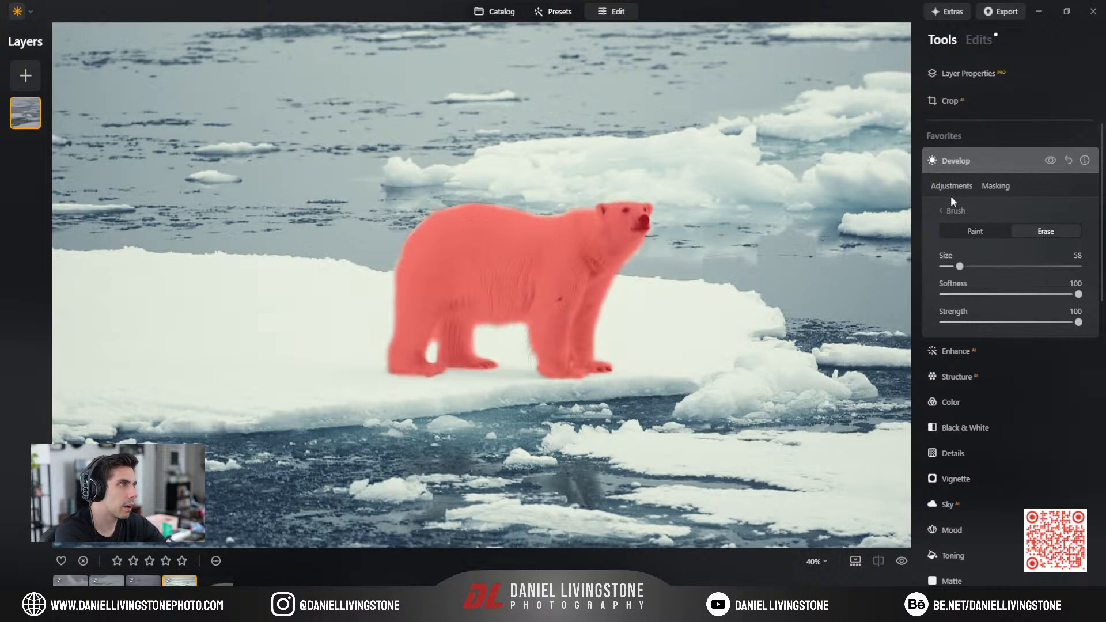
# In Curves, slightly lower the blue channel's midtones for the masked bear.
pyautogui.click(951, 209)
pyautogui.click(941, 189)
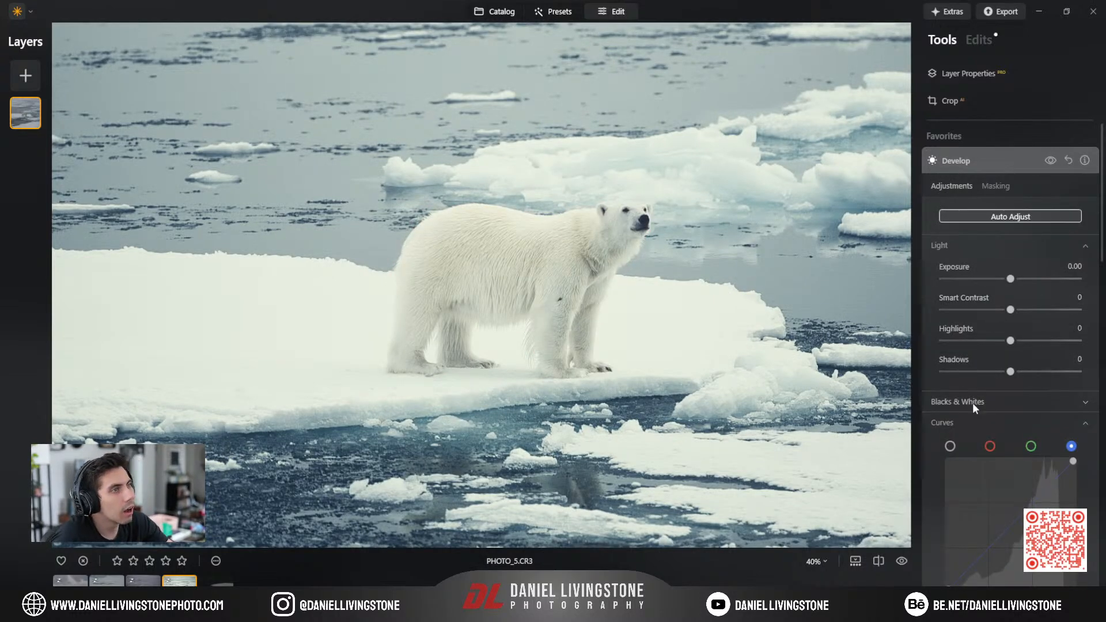
pyautogui.scroll(-4, 555, 395)
pyautogui.scroll(5, 556, 394)
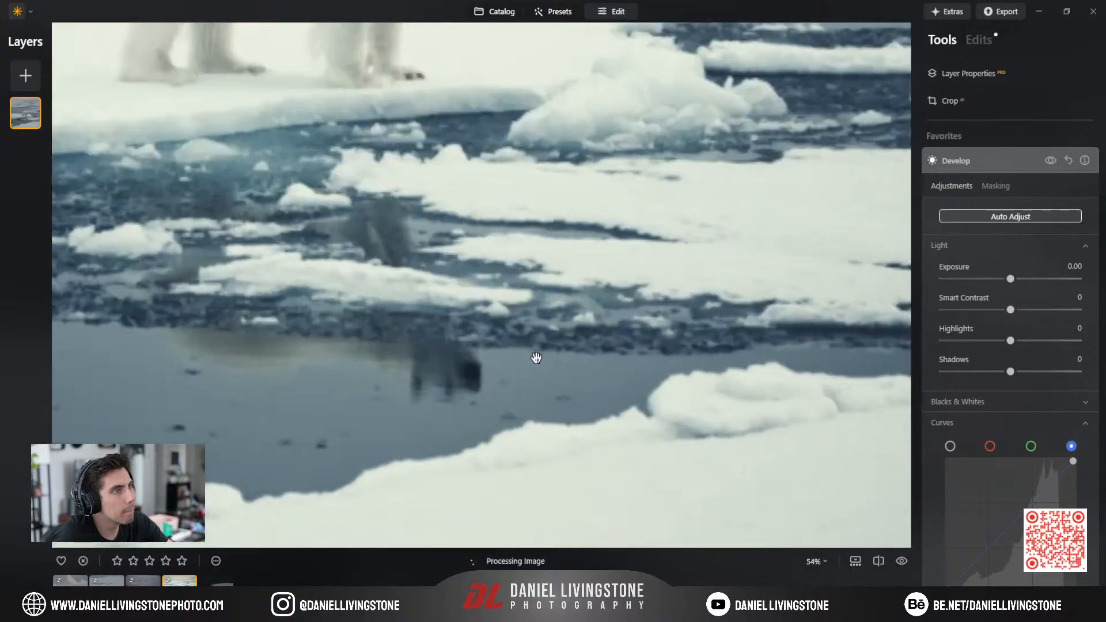
pyautogui.moveTo(387, 192); pyautogui.dragTo(632, 461)
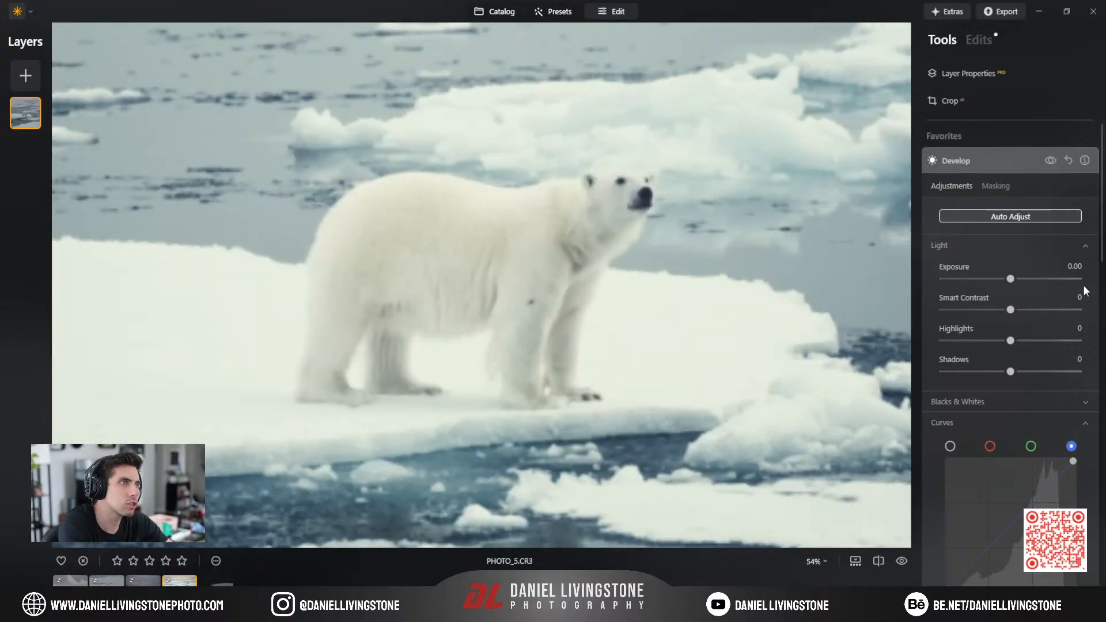
pyautogui.hotkey('ctrl', '0')
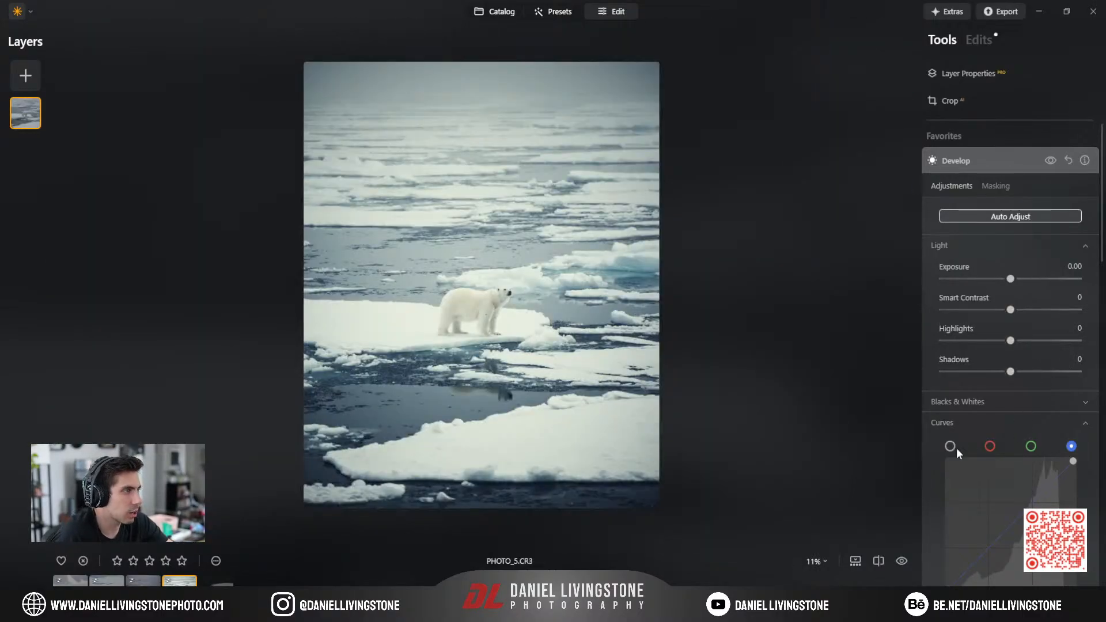
pyautogui.click(951, 446)
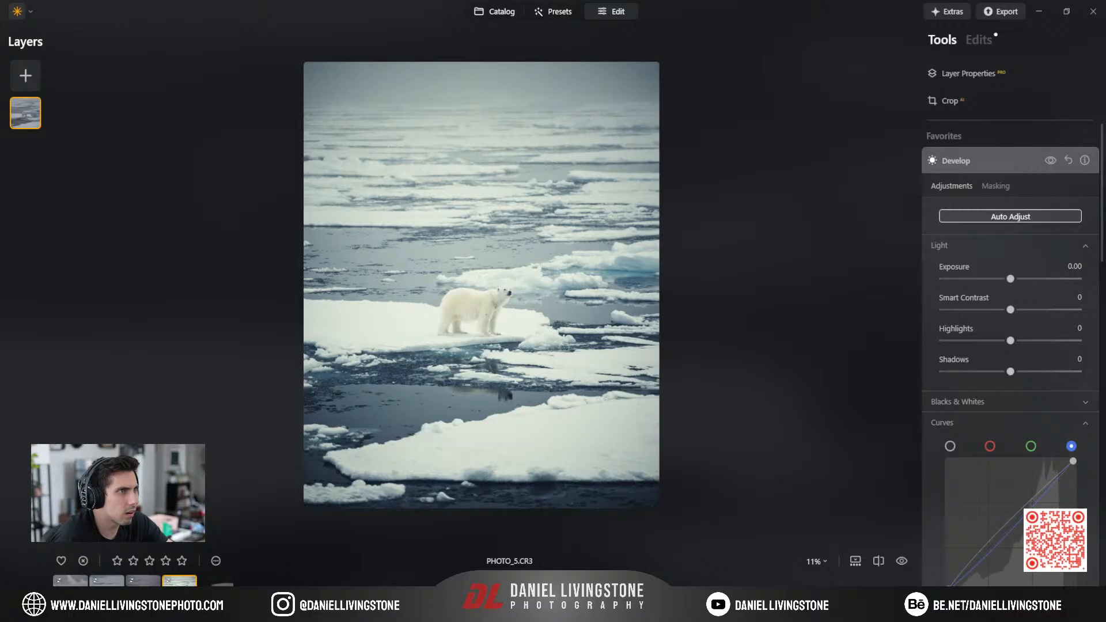
pyautogui.scroll(5, 609, 372)
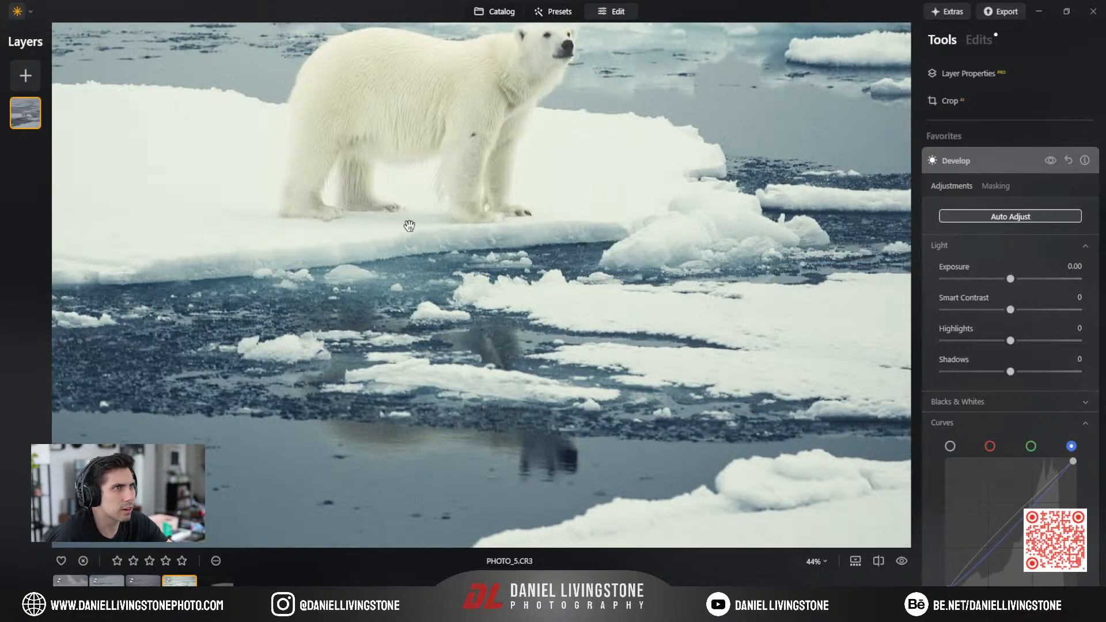
# In Curves, slightly lower the green channel's midtones for the masked bear.
pyautogui.click(1030, 447)
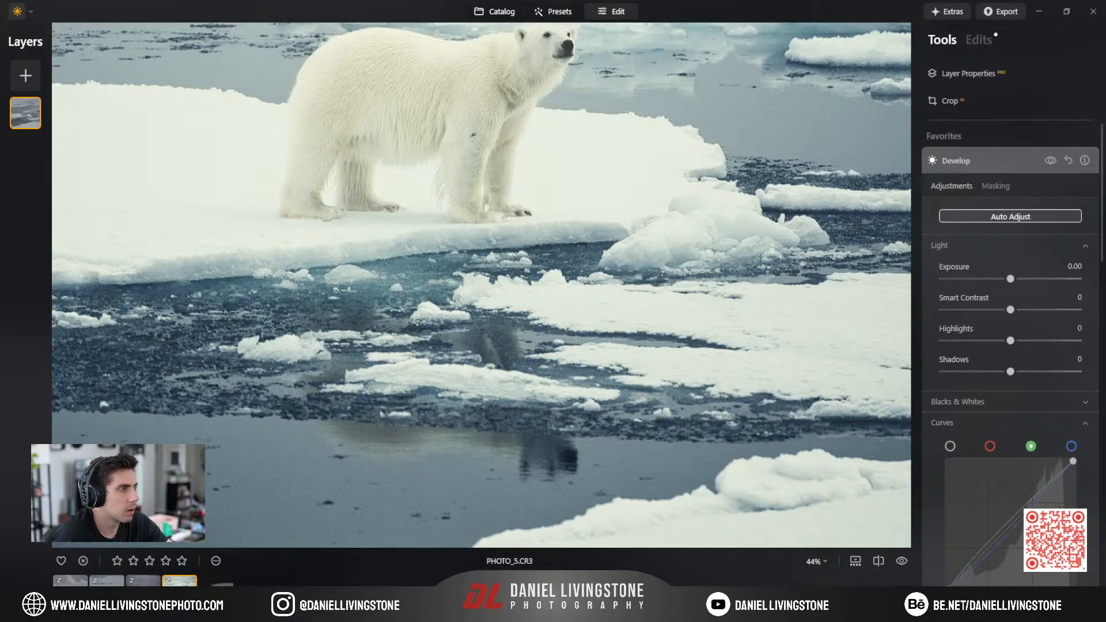
pyautogui.moveTo(999, 535); pyautogui.dragTo(995, 529)
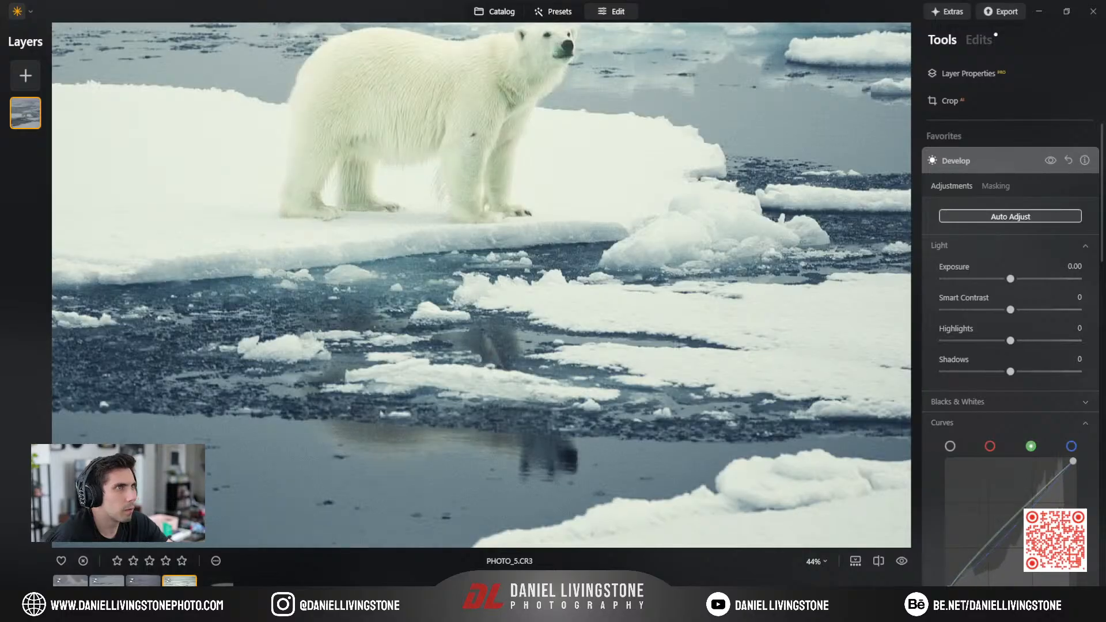
pyautogui.click(511, 191)
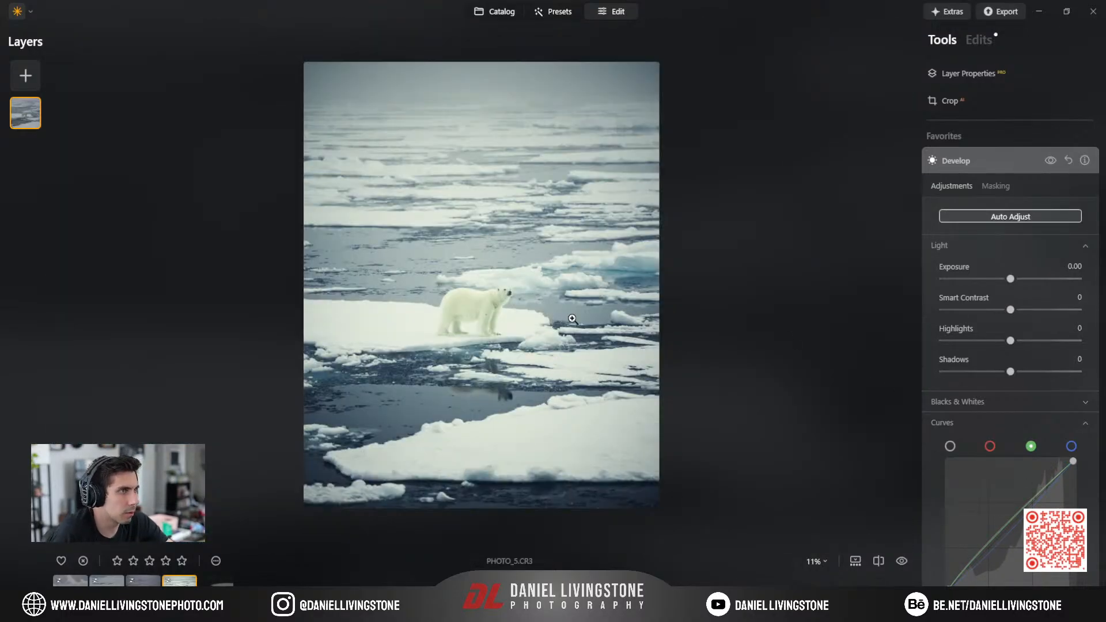
pyautogui.click(573, 319)
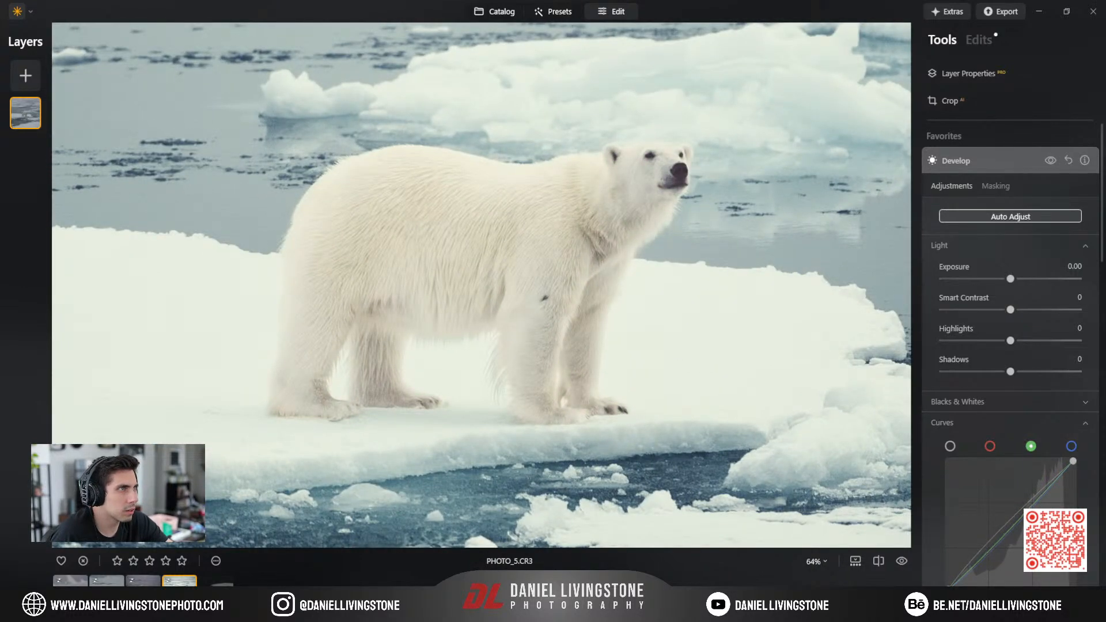
# Slightly raise the red channel's midtones in the bear's curves, check the whole photo, and close the Develop adjustment.
pyautogui.click(990, 447)
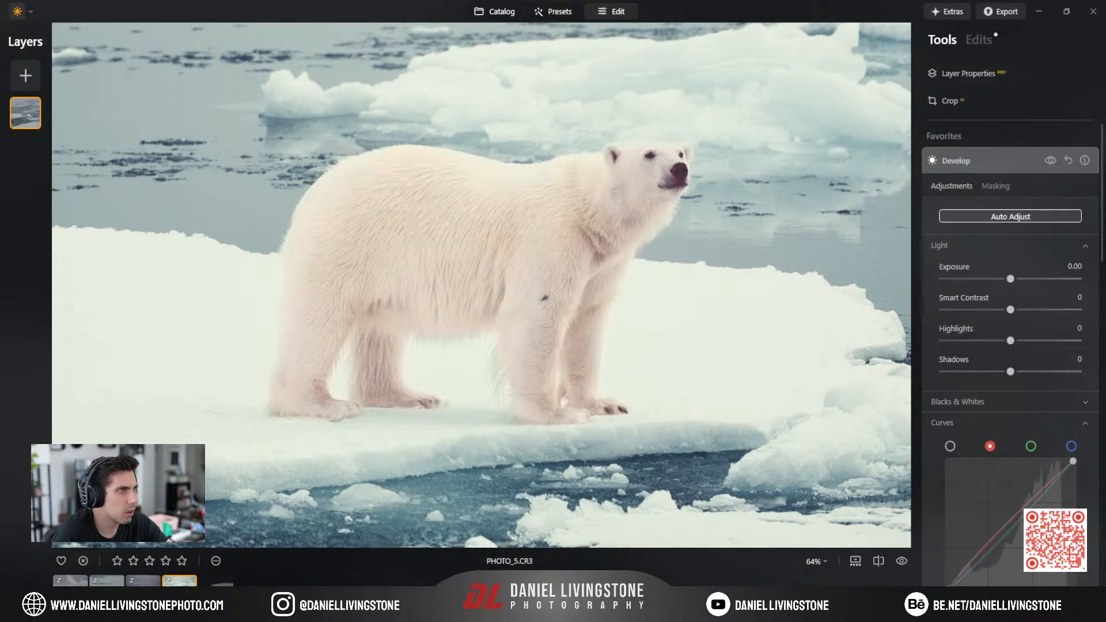
pyautogui.click(660, 406)
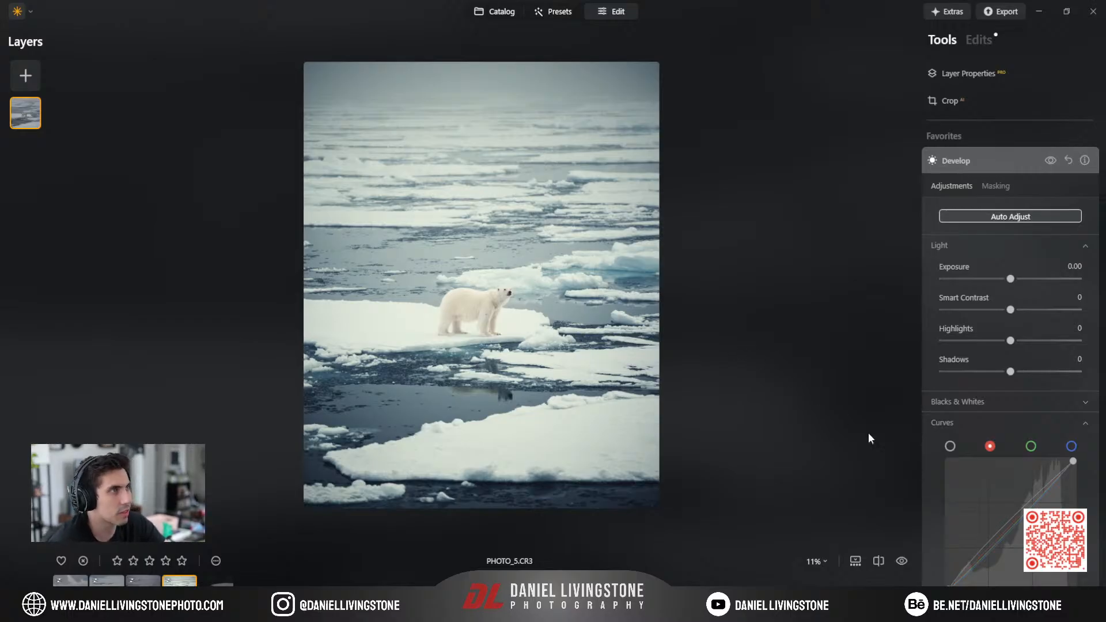
pyautogui.click(1023, 161)
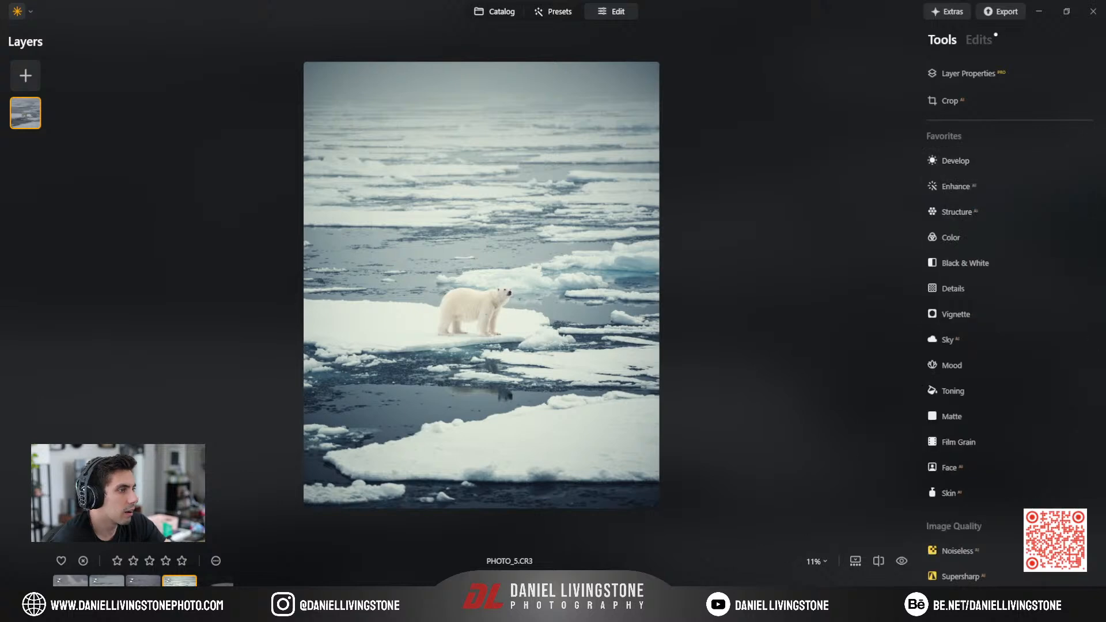
# Compare the finished polar bear photo with its original using the before/after divider, and close the comparison.
pyautogui.click(879, 561)
pyautogui.moveTo(476, 286); pyautogui.dragTo(352, 288)
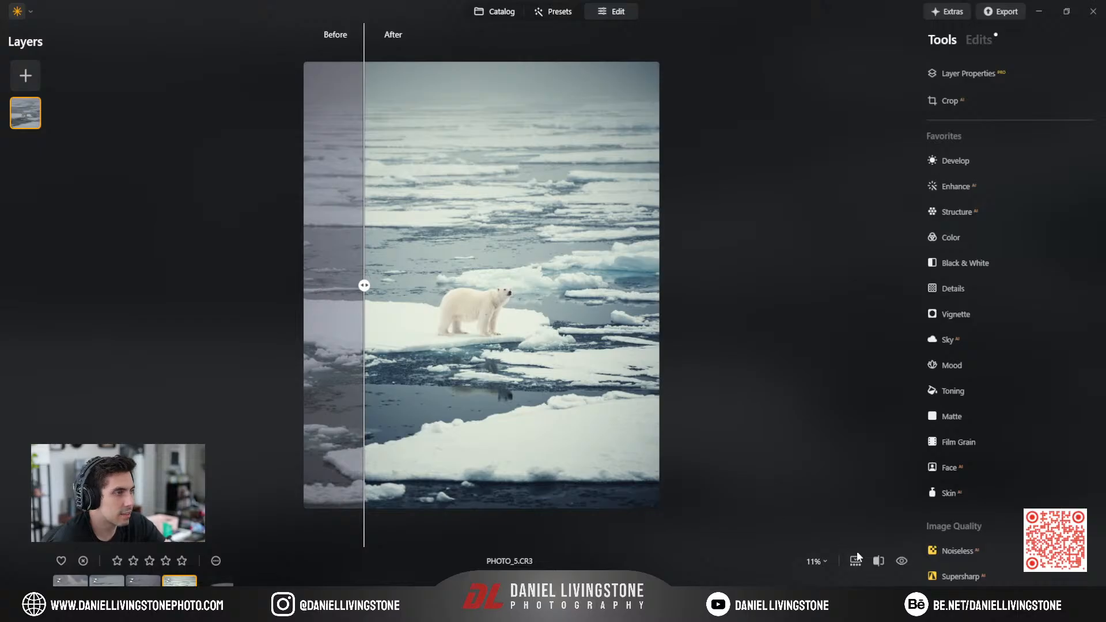
pyautogui.click(878, 560)
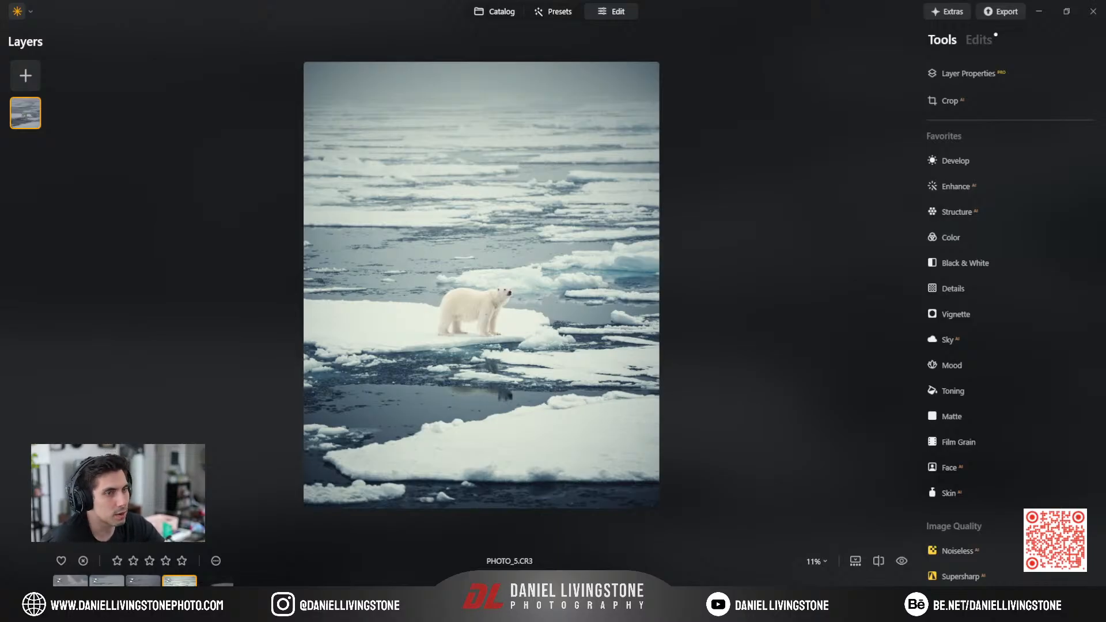
# Open the seal photo PHOTO_4.CR3 for editing and inspect the seal up close.
pyautogui.press('Right')
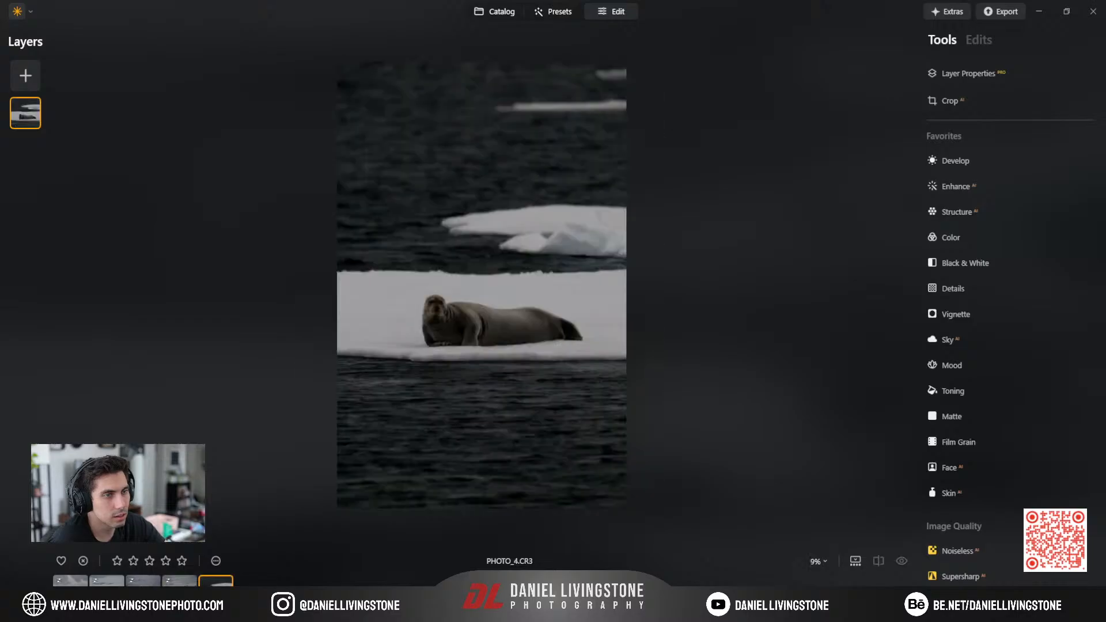
pyautogui.click(455, 321)
pyautogui.moveTo(455, 321); pyautogui.dragTo(716, 355)
pyautogui.click(618, 334)
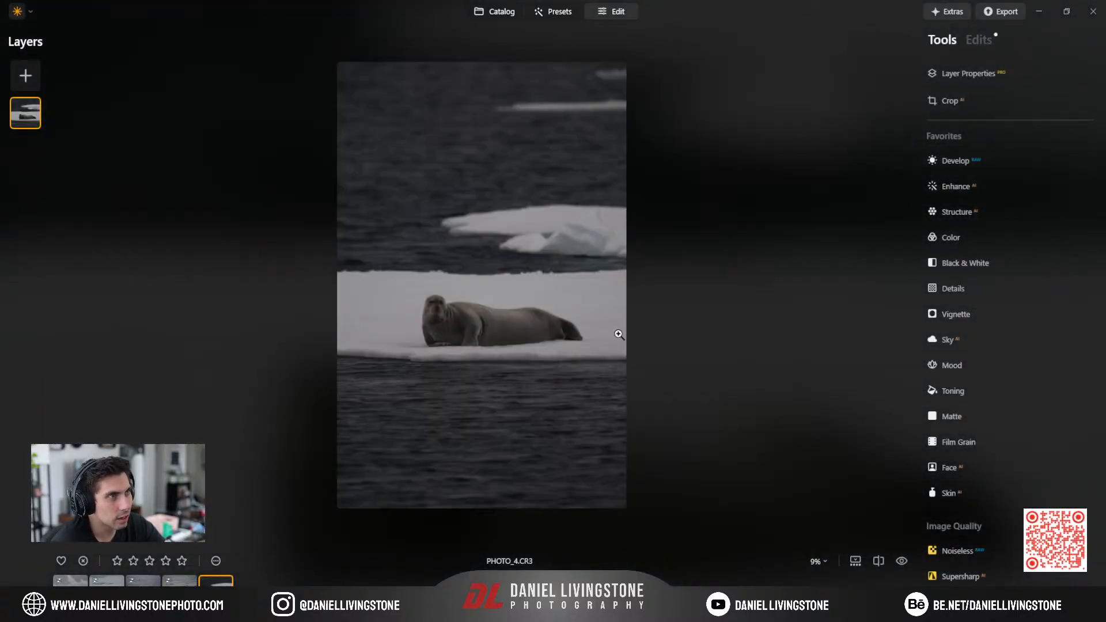
# In Develop, set exposure to 2.14, smart contrast to -55, highlights to -82 and shadows to -1, and check against the original.
pyautogui.click(958, 161)
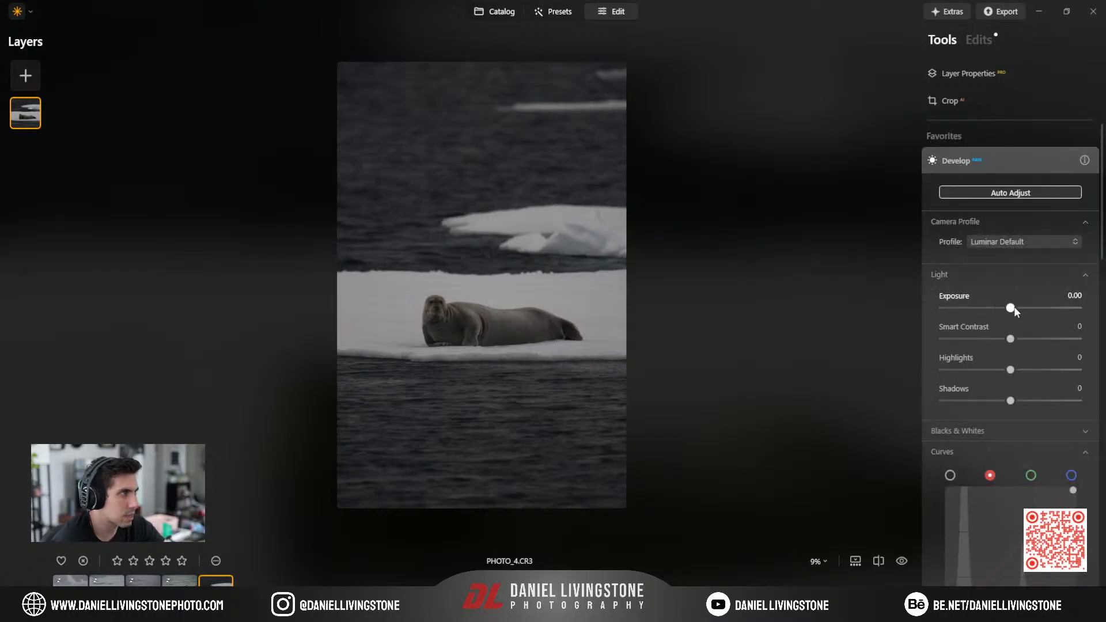
pyautogui.moveTo(1015, 309); pyautogui.dragTo(957, 370)
pyautogui.moveTo(1012, 400)
pyautogui.mouseDown()
pyautogui.moveTo(1045, 401)
pyautogui.moveTo(1013, 399)
pyautogui.mouseUp()
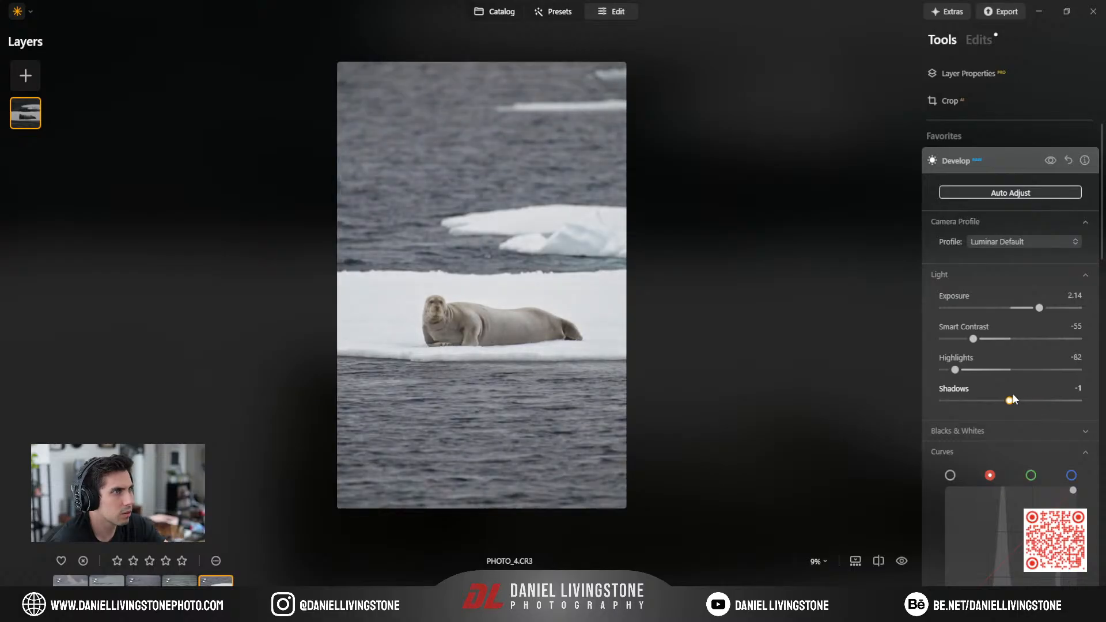
pyautogui.click(997, 165)
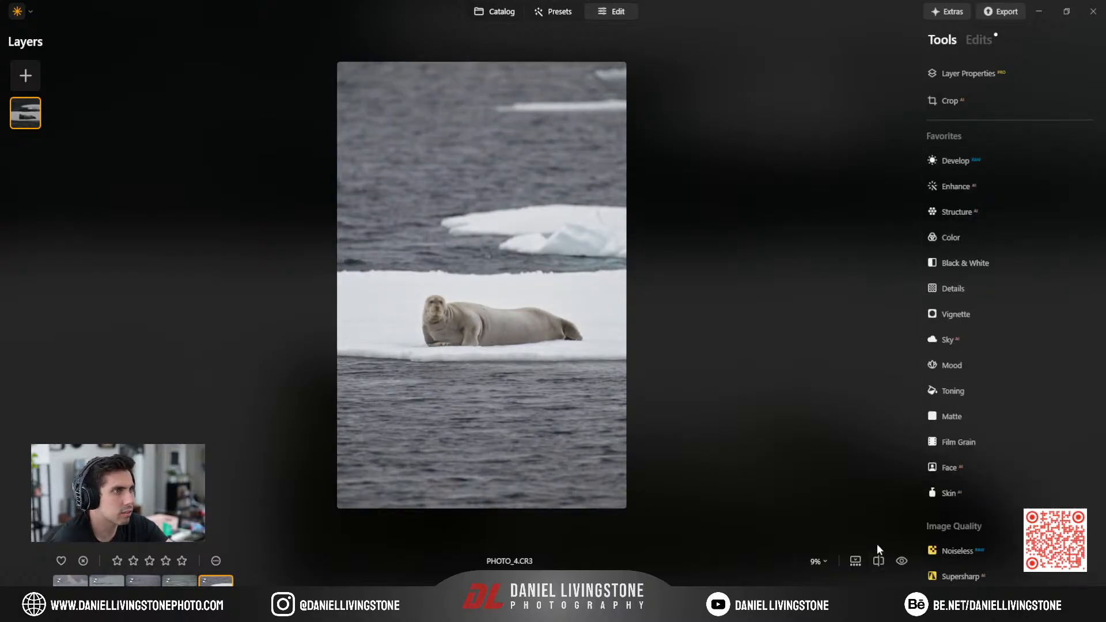
pyautogui.press('\\')
pyautogui.press('\\')
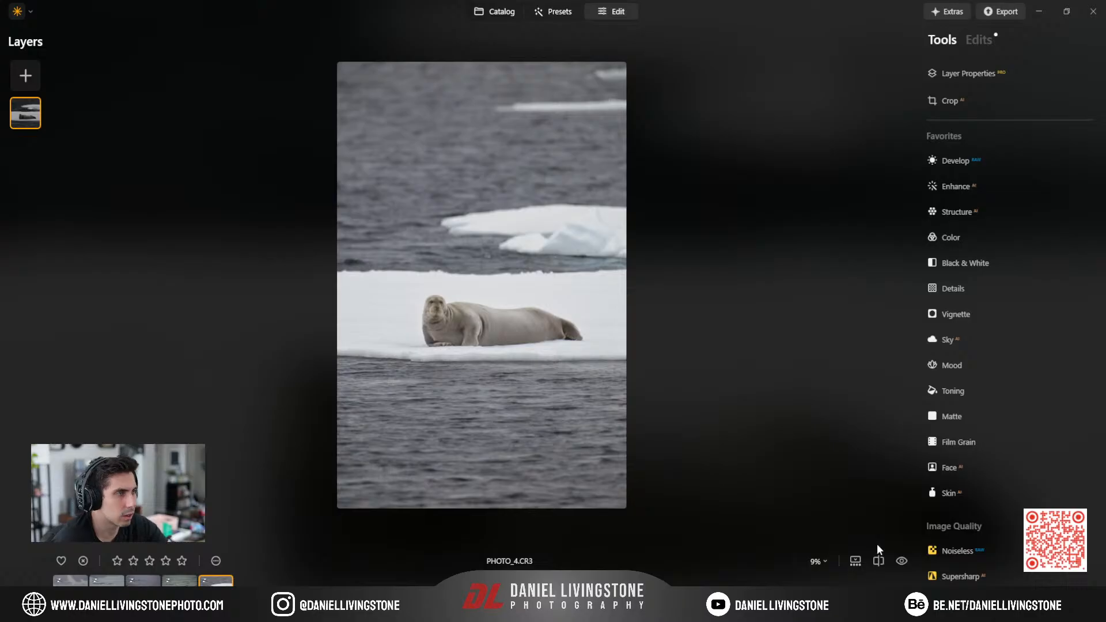
# Set the seal photo's Develop sharpening to 48 while checking the detail at 100%, and close the adjustment.
pyautogui.click(451, 316)
pyautogui.moveTo(432, 313); pyautogui.dragTo(634, 262)
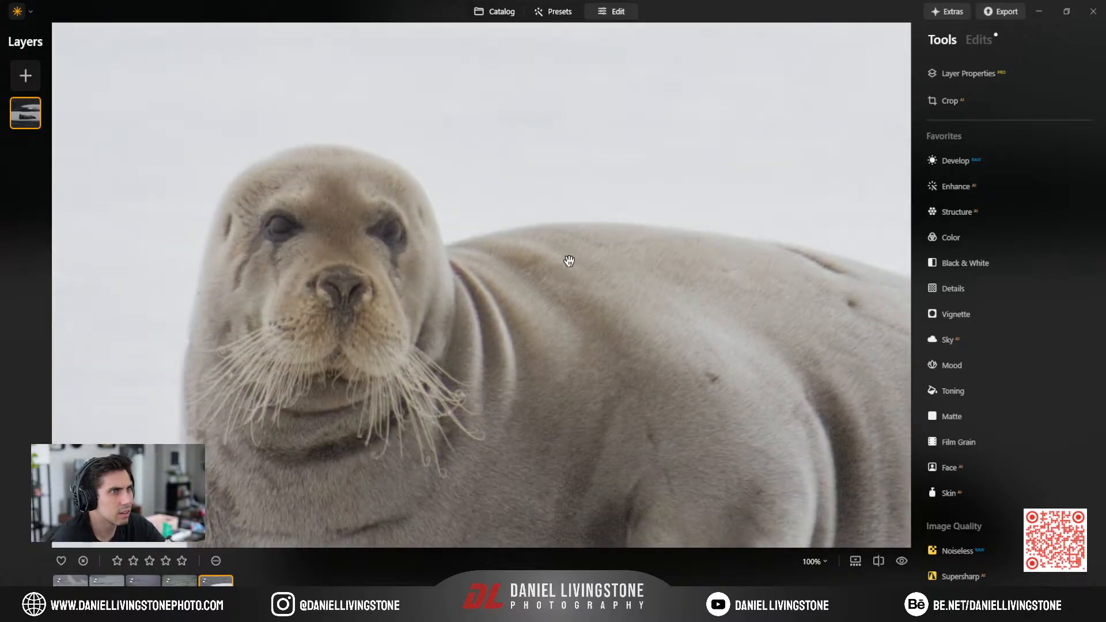
pyautogui.click(985, 41)
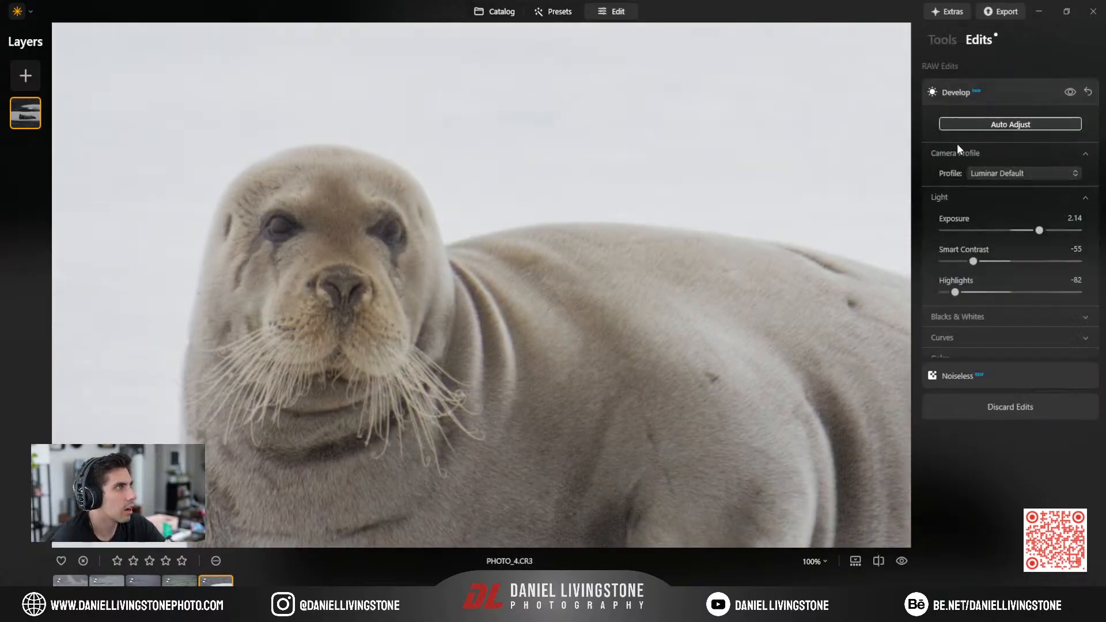
pyautogui.click(982, 425)
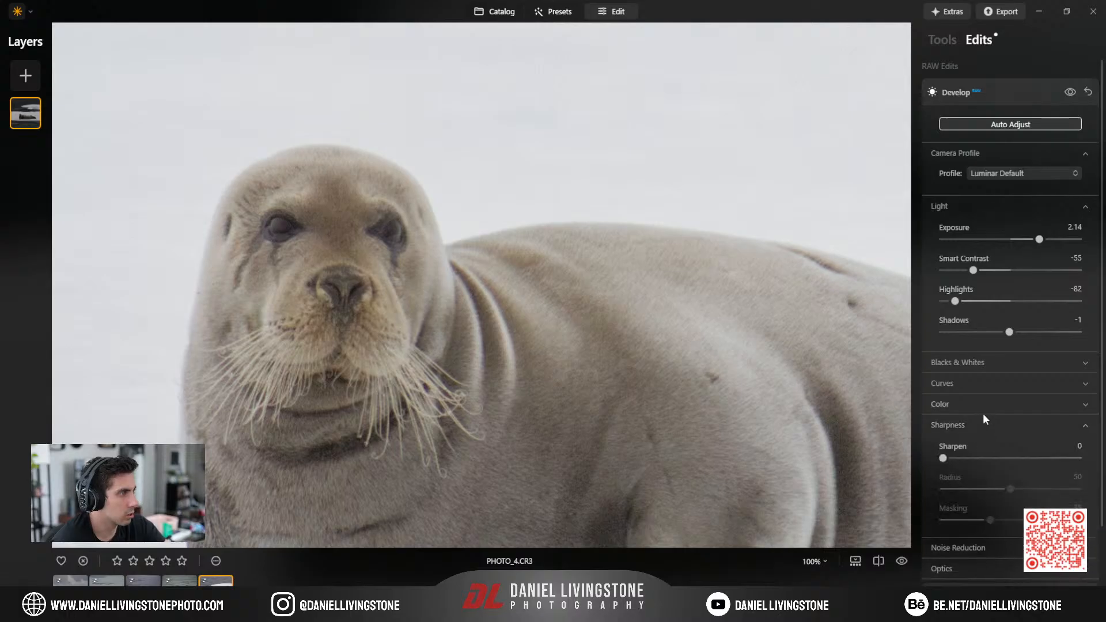
pyautogui.moveTo(940, 458); pyautogui.dragTo(1009, 460)
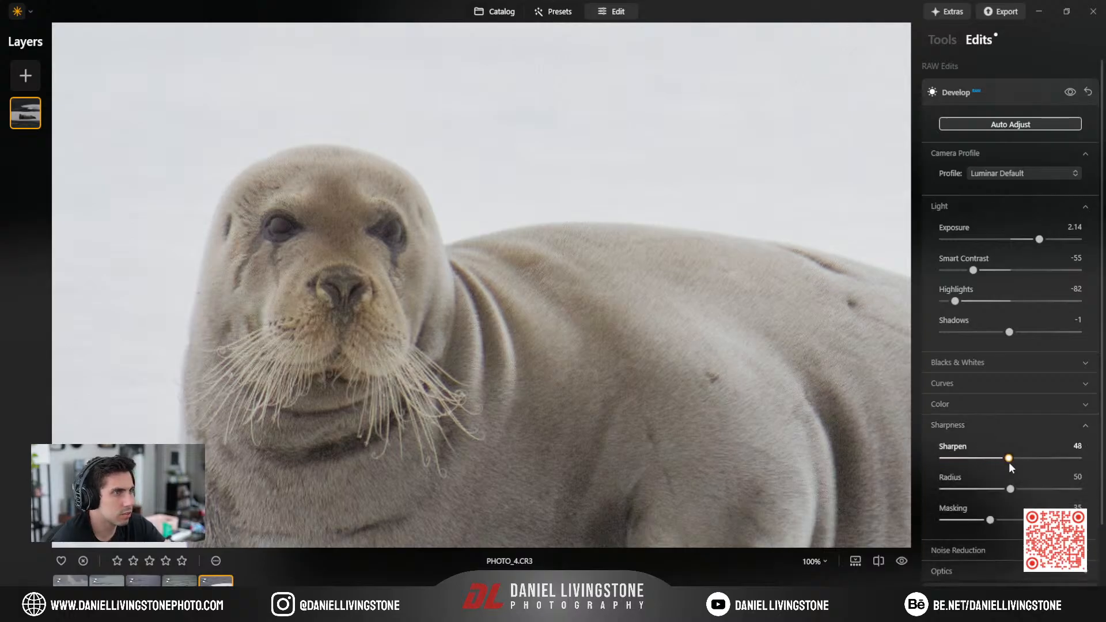
pyautogui.doubleClick(542, 303)
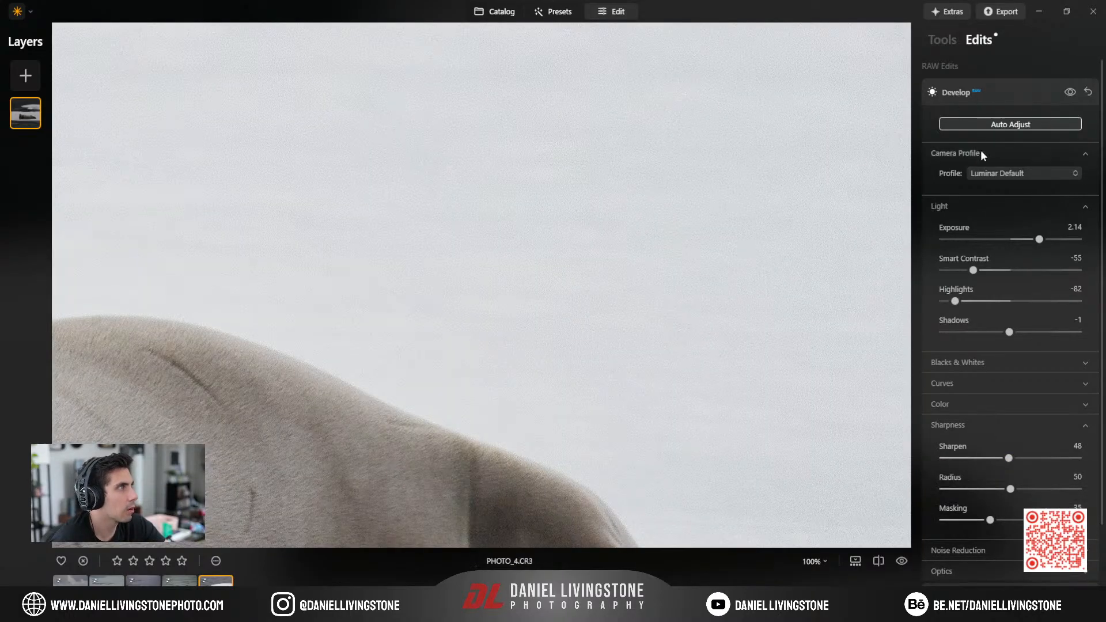
pyautogui.click(1006, 91)
pyautogui.doubleClick(746, 130)
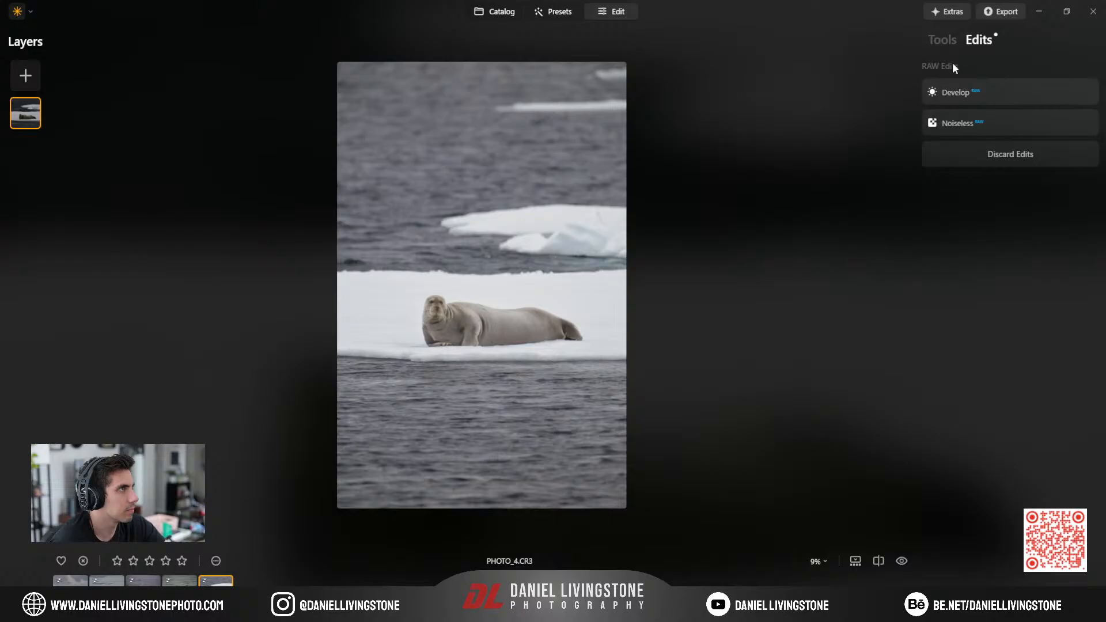
# Convert the seal photo to black and white, check the seal's face up close, and close the tool.
pyautogui.click(942, 39)
pyautogui.click(967, 258)
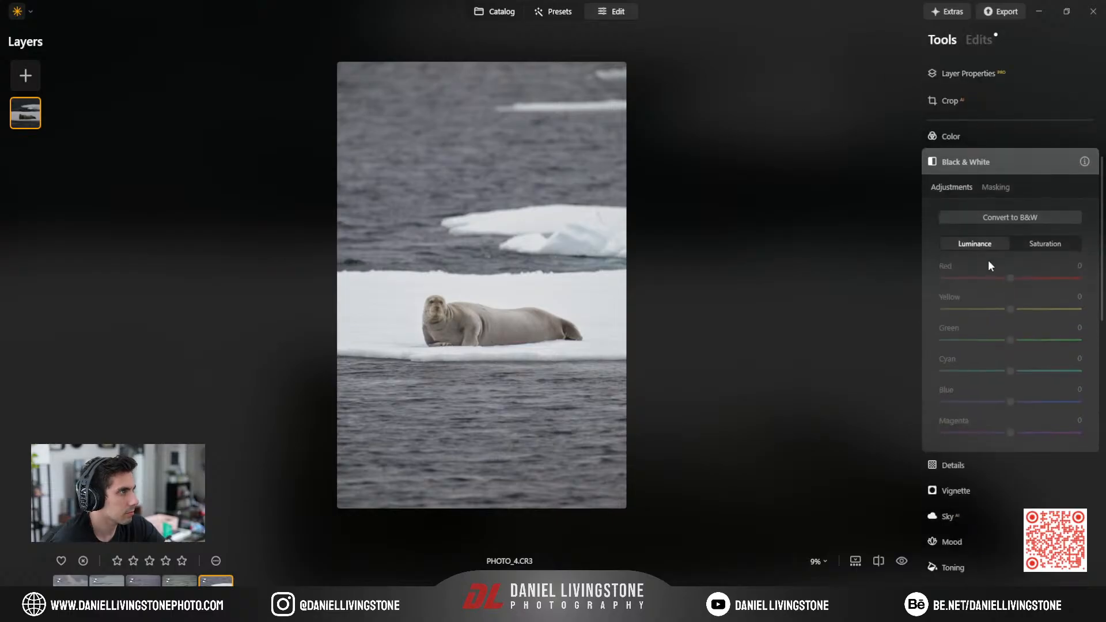
pyautogui.click(1002, 219)
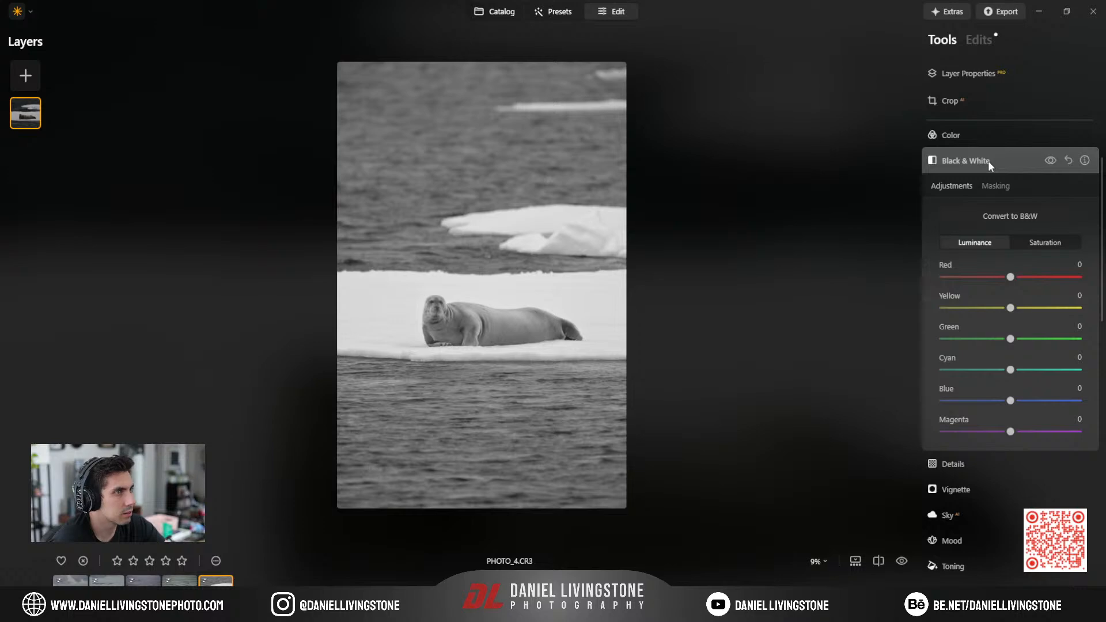
pyautogui.doubleClick(444, 304)
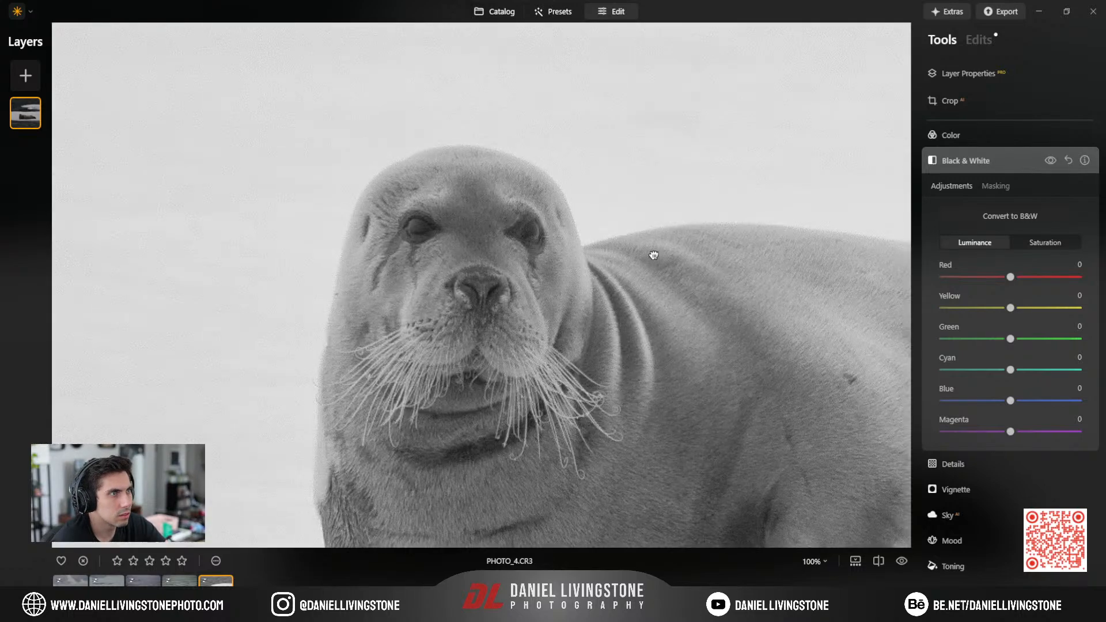
pyautogui.doubleClick(654, 254)
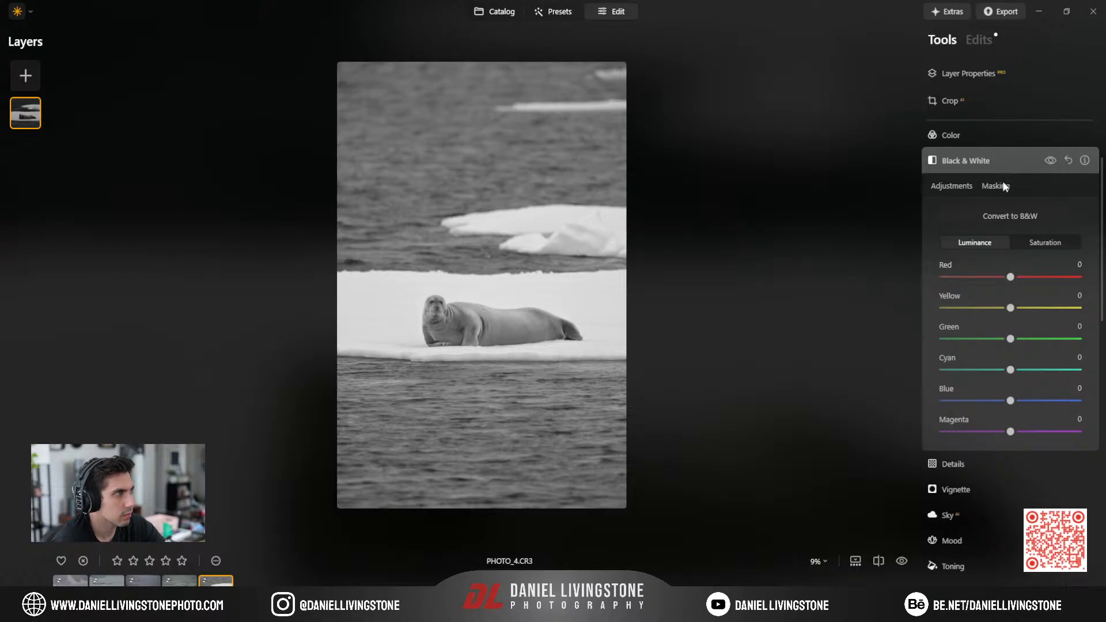
pyautogui.click(979, 161)
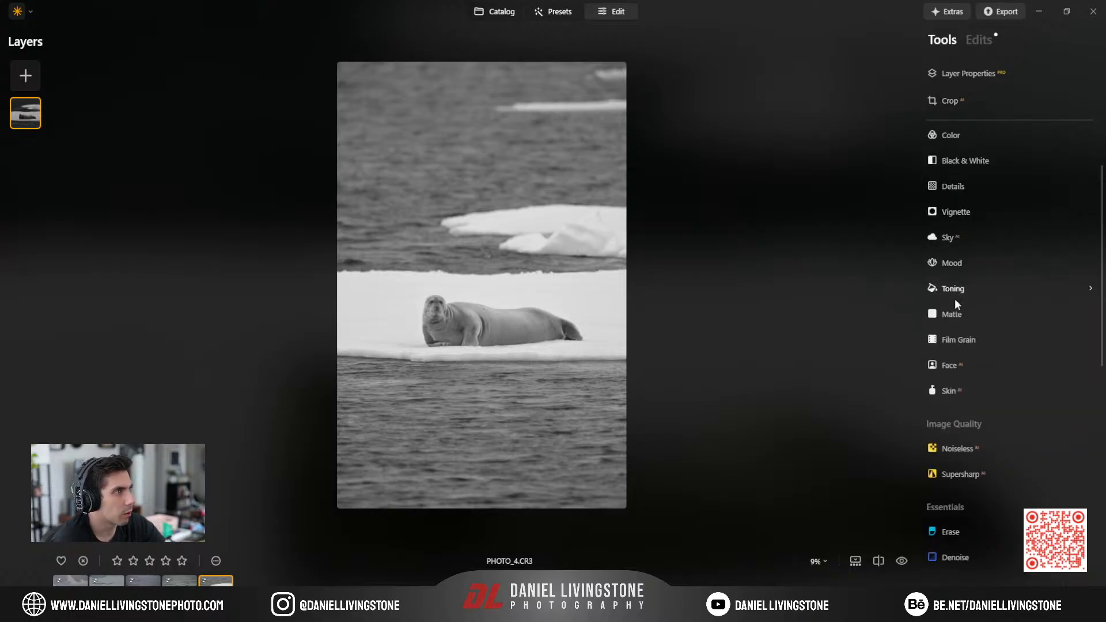
# Try the Dramatic and Mood effects on the black-and-white seal photo.
pyautogui.scroll(-7, 957, 322)
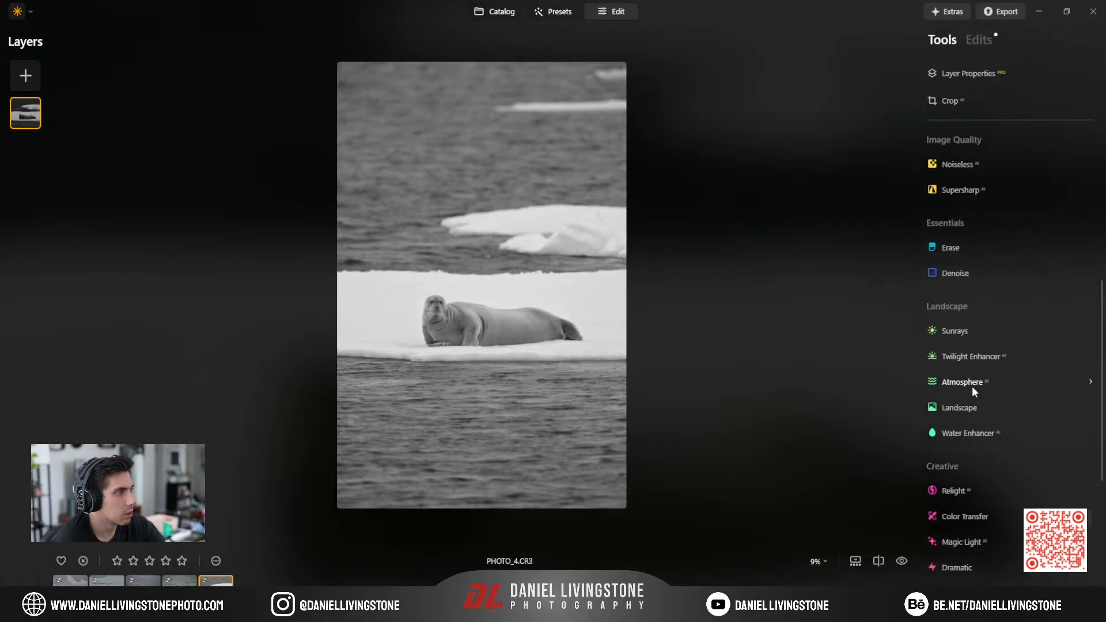
pyautogui.scroll(-3, 972, 380)
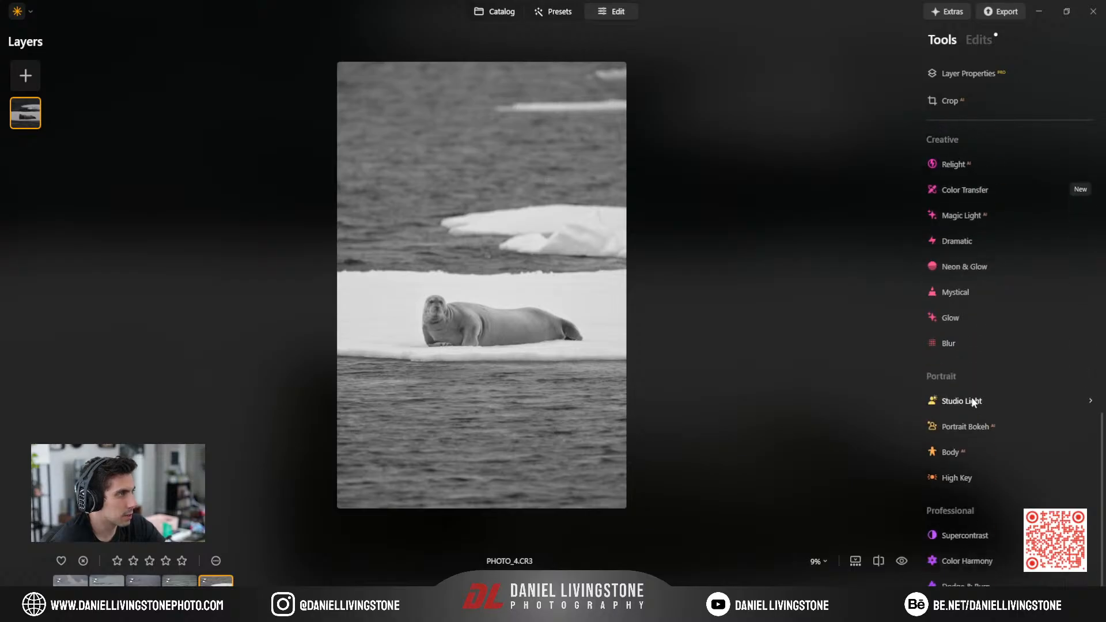
pyautogui.scroll(3, 974, 406)
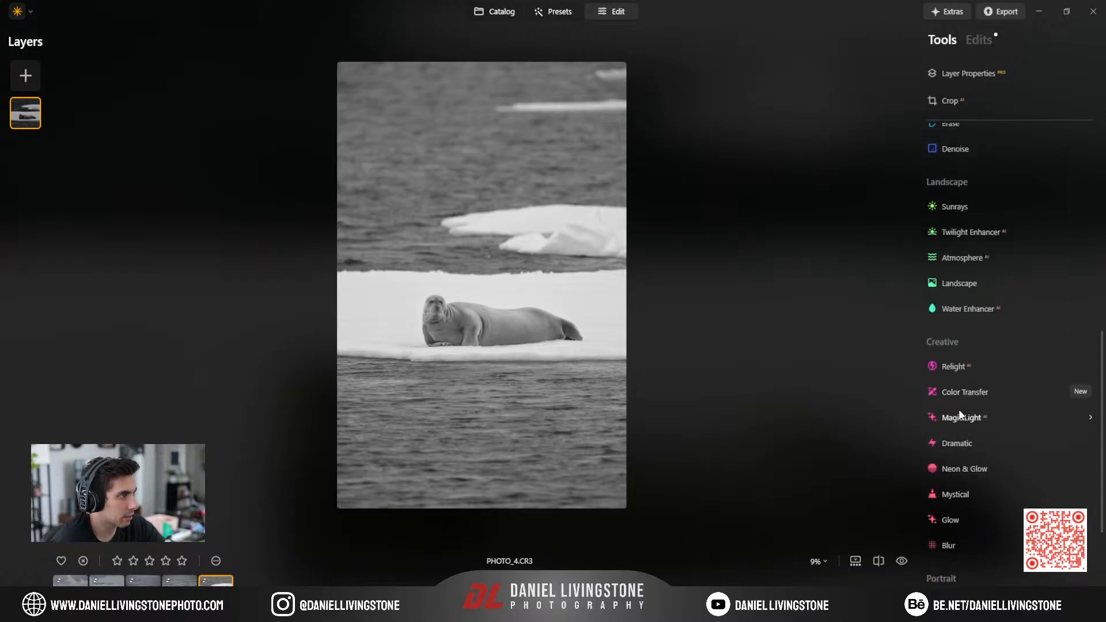
pyautogui.click(965, 447)
pyautogui.moveTo(943, 512)
pyautogui.mouseDown()
pyautogui.moveTo(1068, 511)
pyautogui.moveTo(941, 511)
pyautogui.mouseUp()
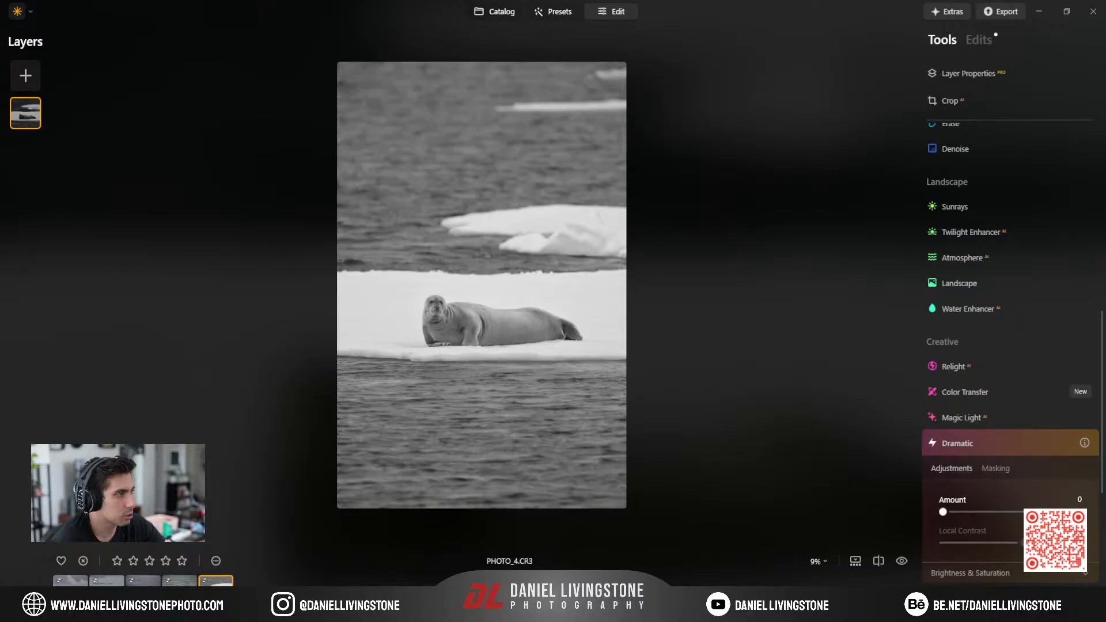
pyautogui.click(998, 442)
pyautogui.scroll(-3, 989, 445)
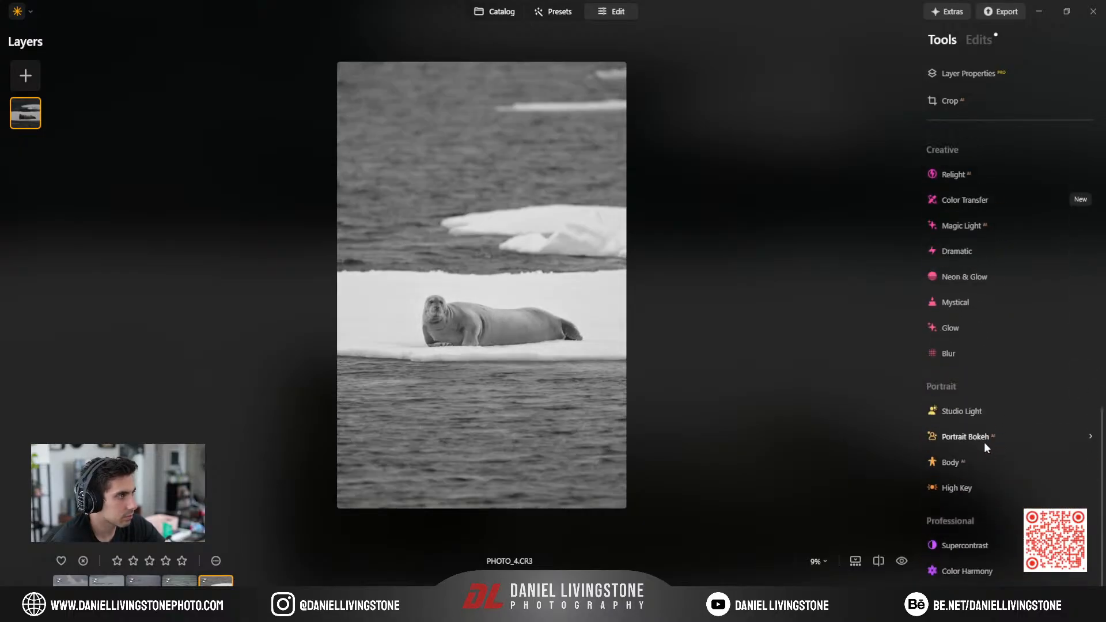
pyautogui.scroll(5, 984, 442)
pyautogui.scroll(1, 978, 442)
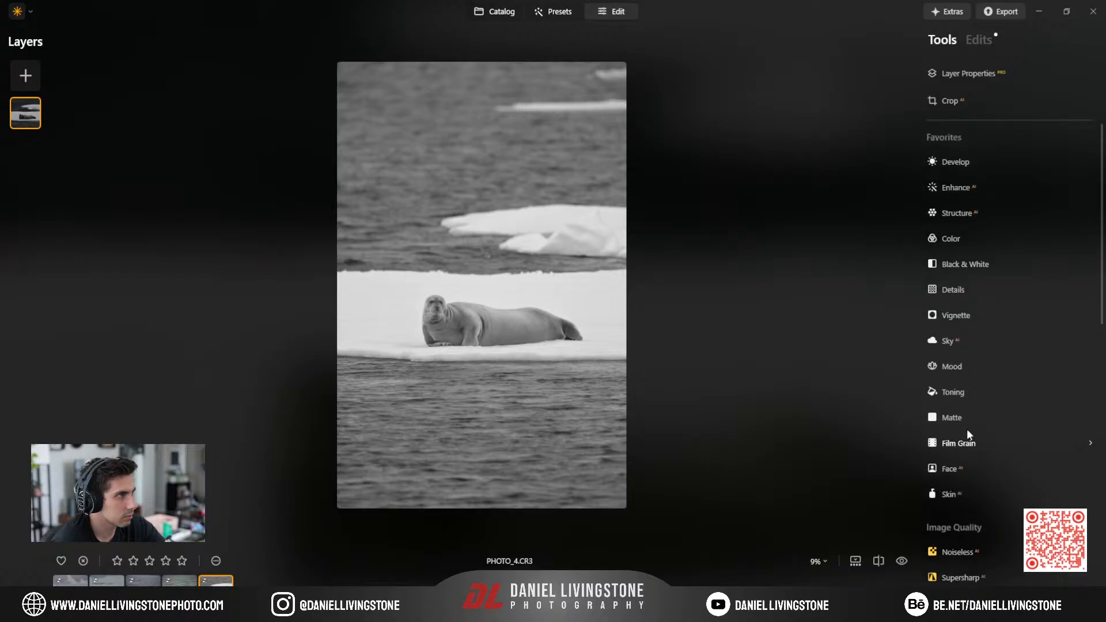
pyautogui.click(952, 368)
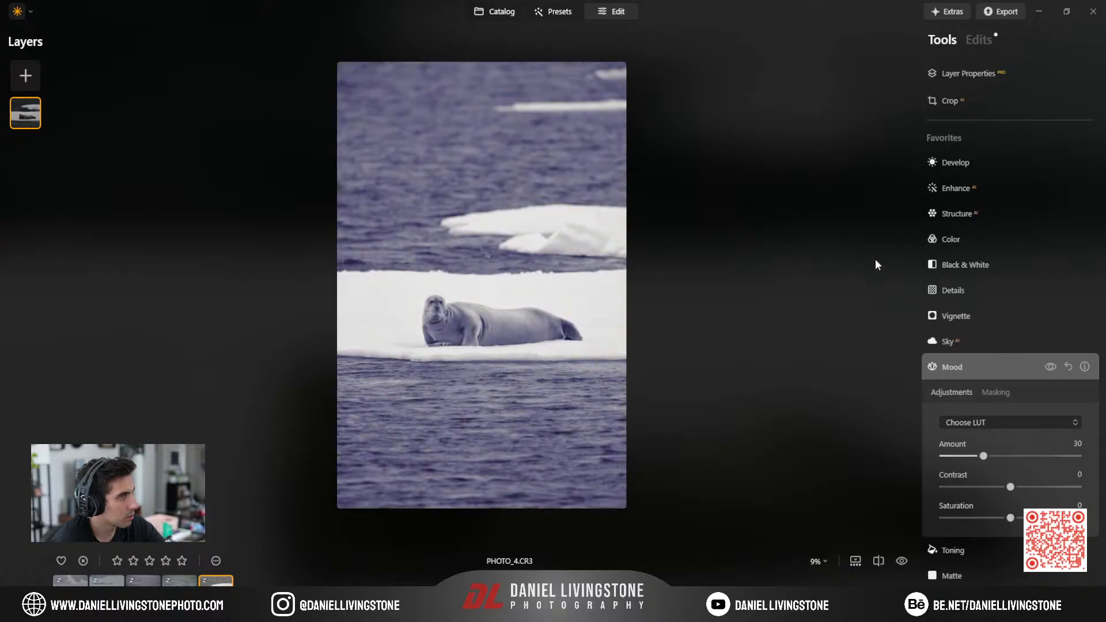
pyautogui.click(1004, 365)
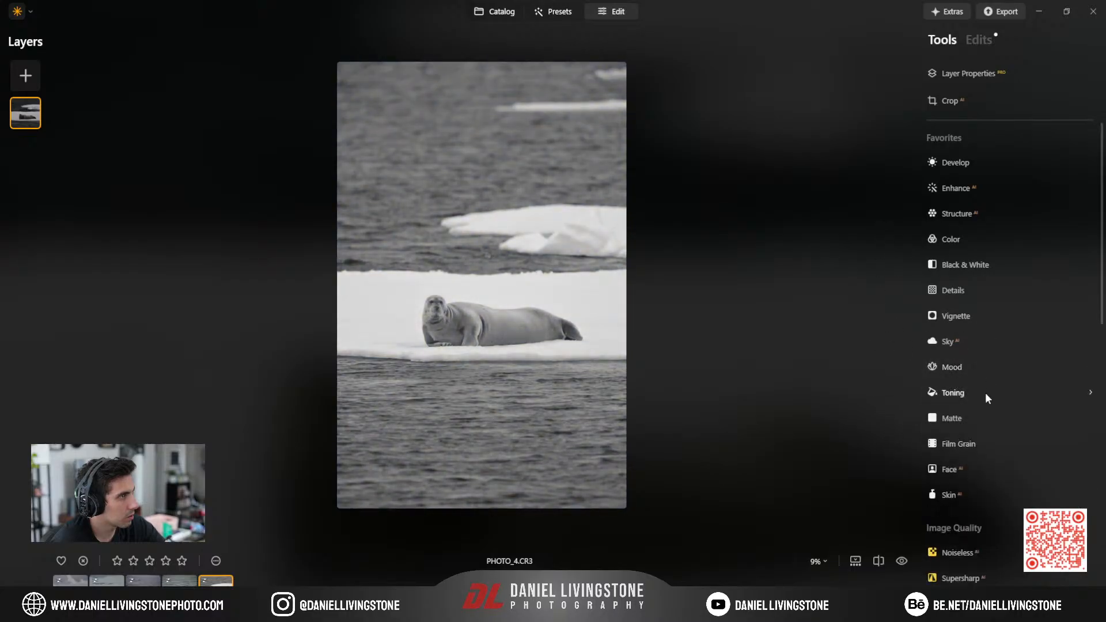
# Preview the saved personal presets on the seal photo, including Filmic - BnW, MVMT Portraits, Urban Purple and Sunny Run.
pyautogui.click(558, 10)
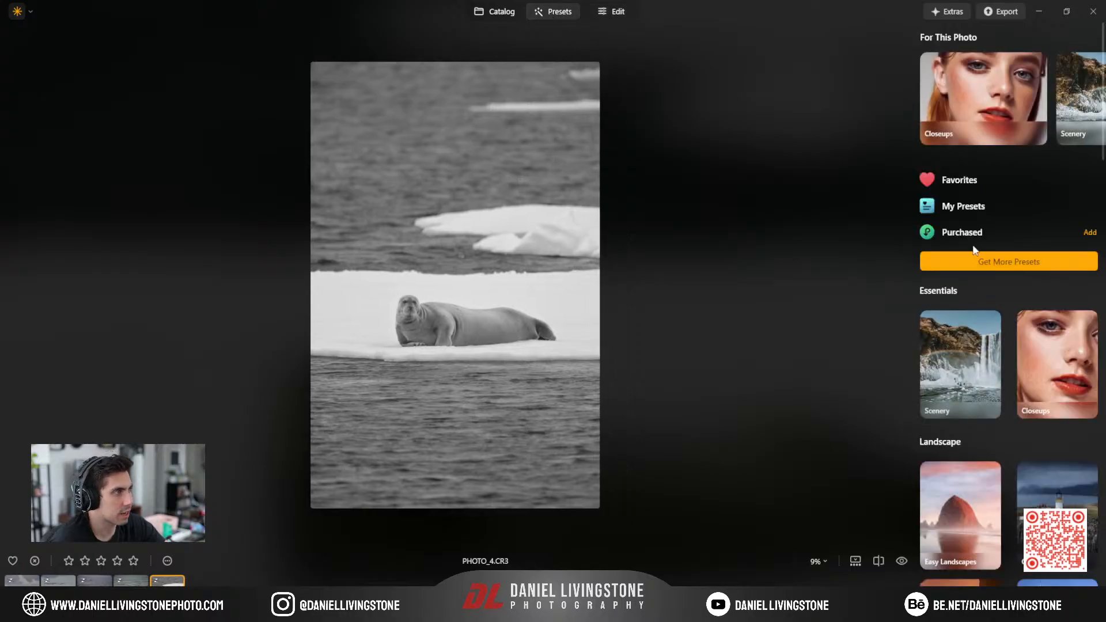
pyautogui.click(971, 208)
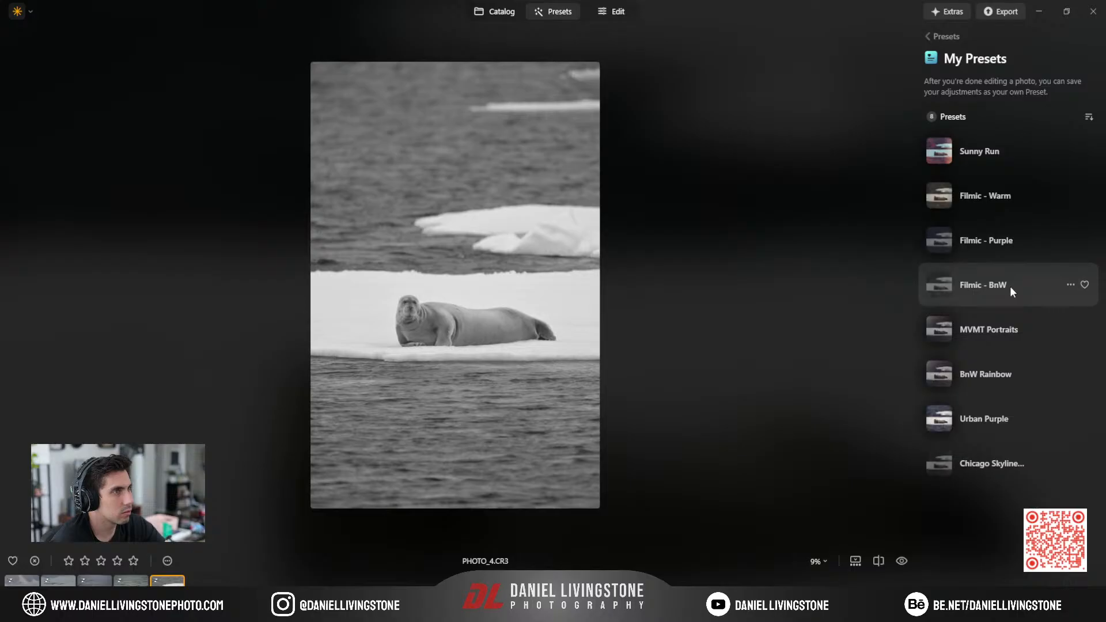
pyautogui.click(1011, 286)
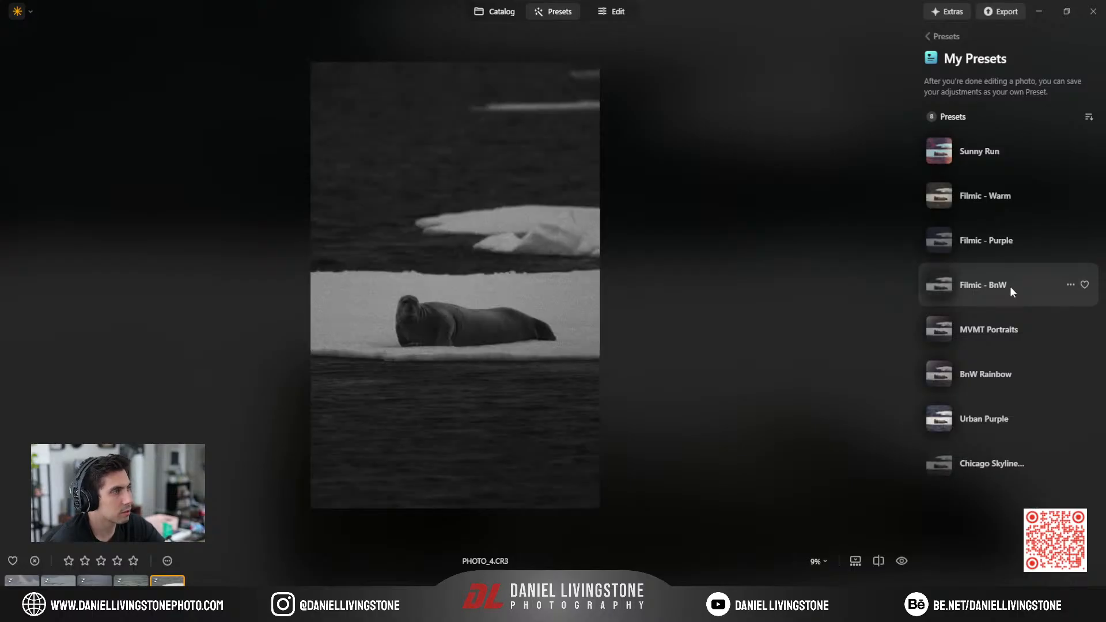
pyautogui.click(1019, 331)
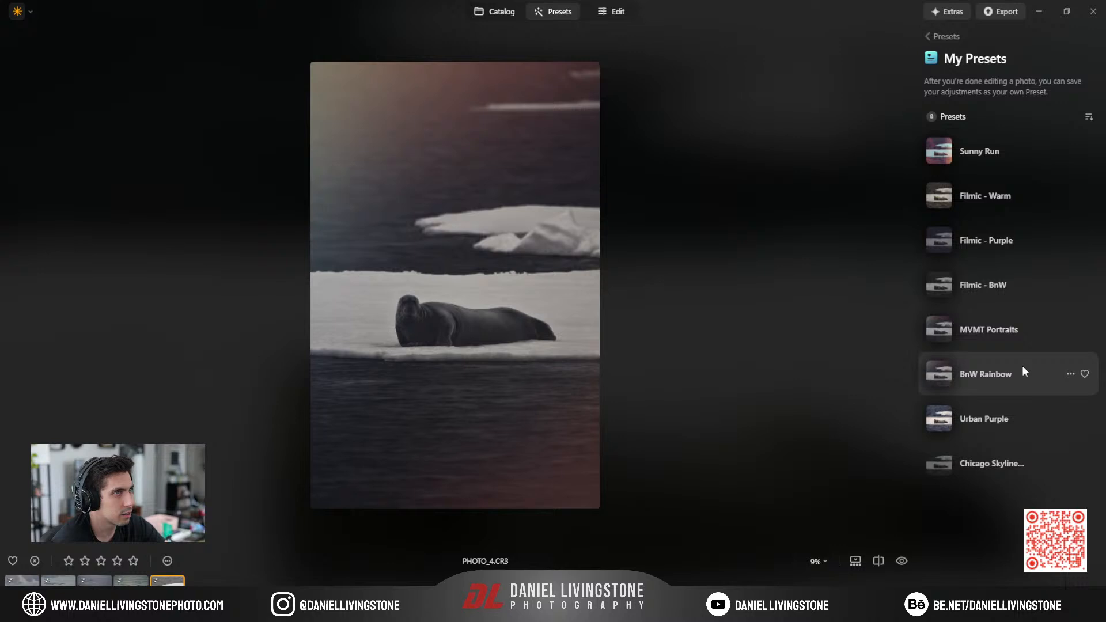
pyautogui.click(1022, 424)
pyautogui.click(1018, 456)
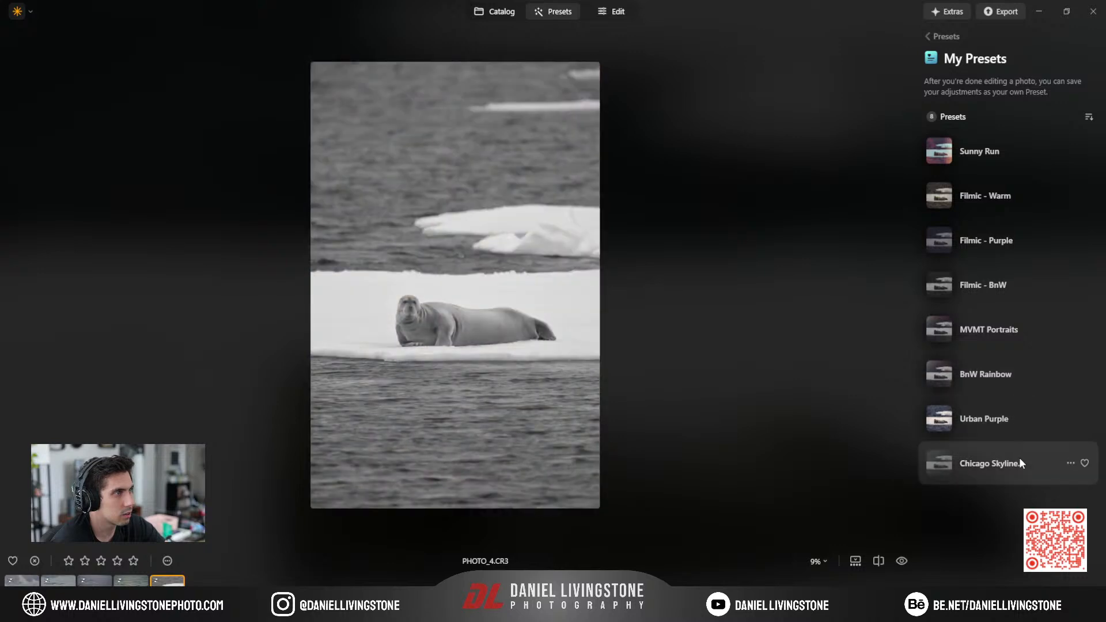
pyautogui.click(1003, 300)
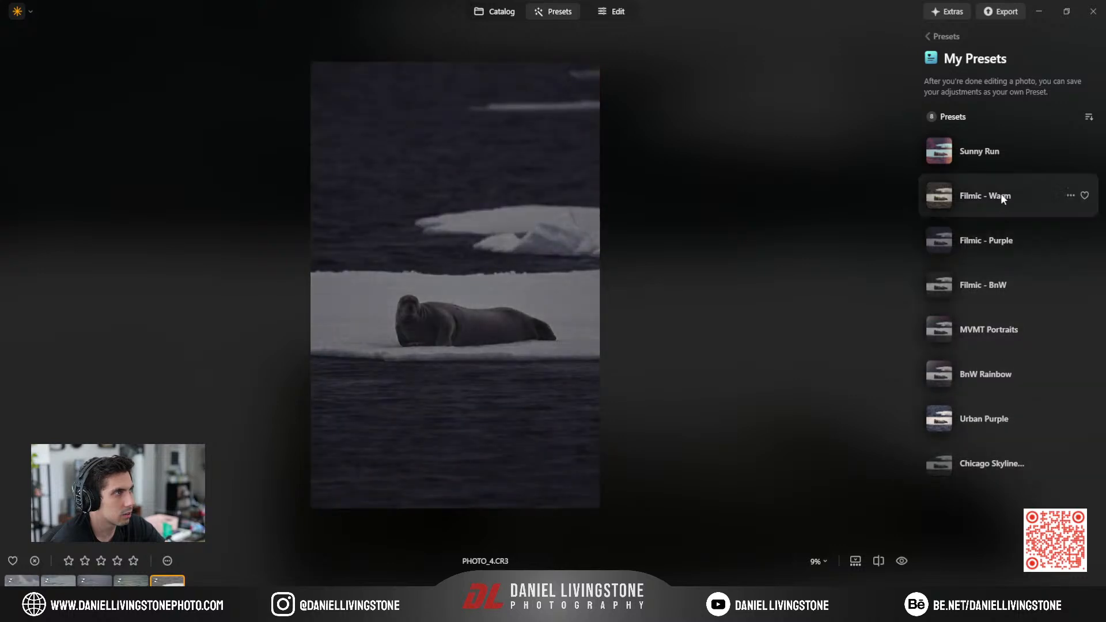
pyautogui.click(1001, 153)
# Preview the Monochrome collection's presets, including Elegant Matte, on the seal photo.
pyautogui.click(932, 35)
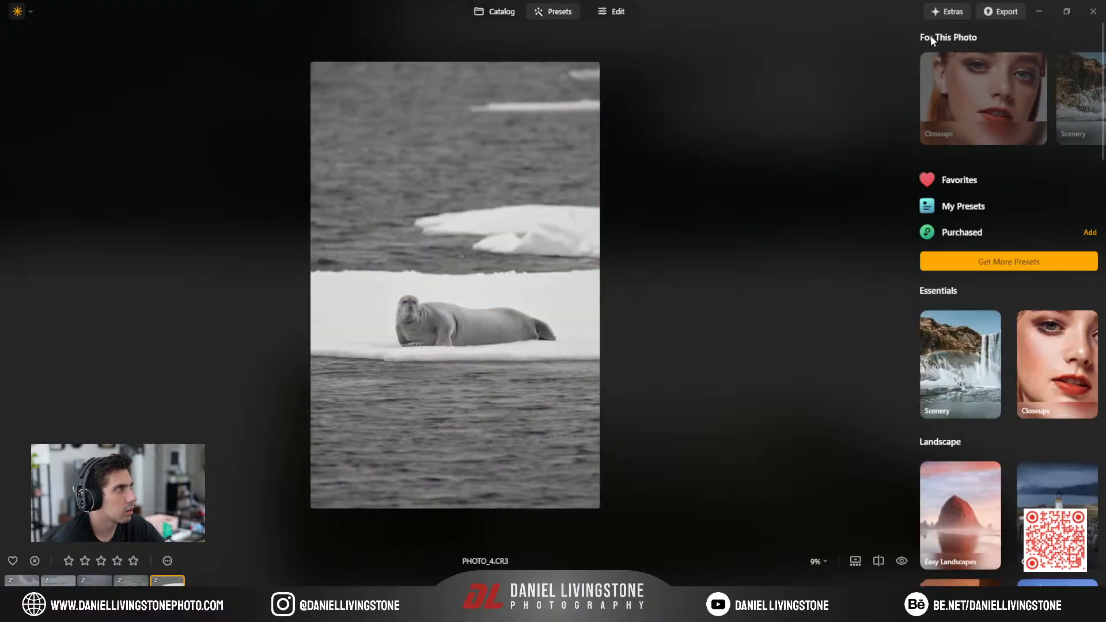
pyautogui.scroll(-10, 980, 388)
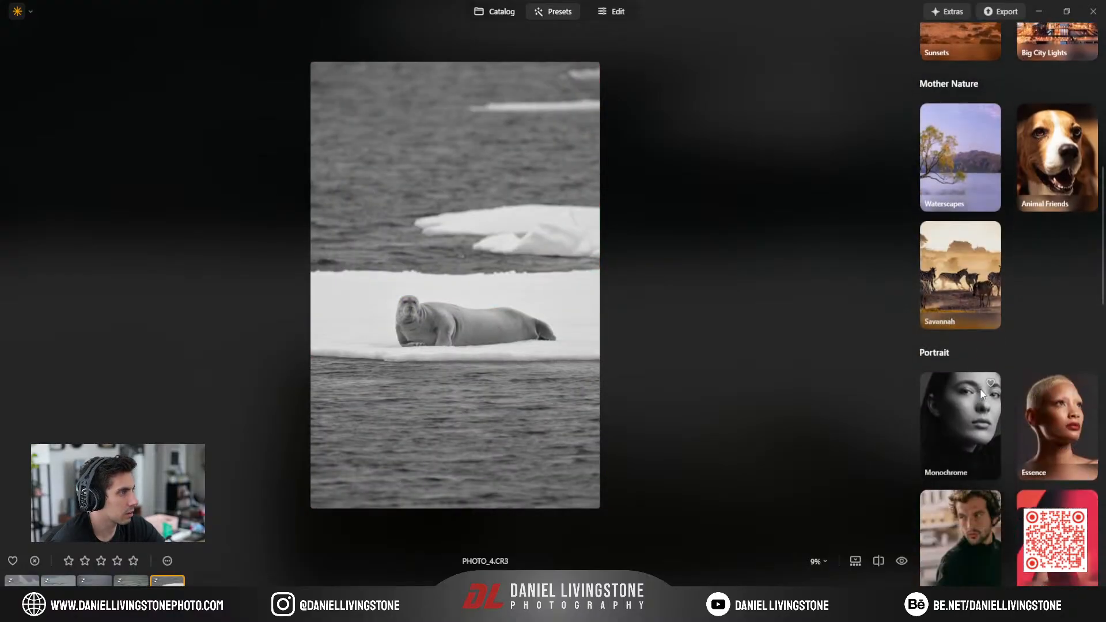
pyautogui.click(973, 329)
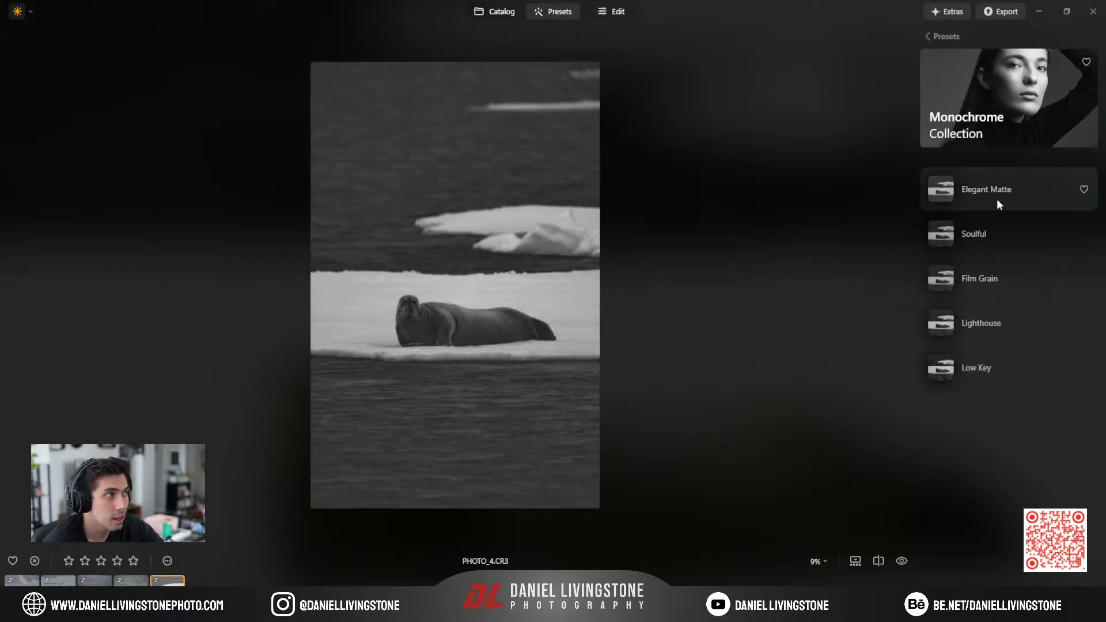
# Add the Matte effect to the seal photo with Amount 40 and Fade 29.
pyautogui.click(633, 14)
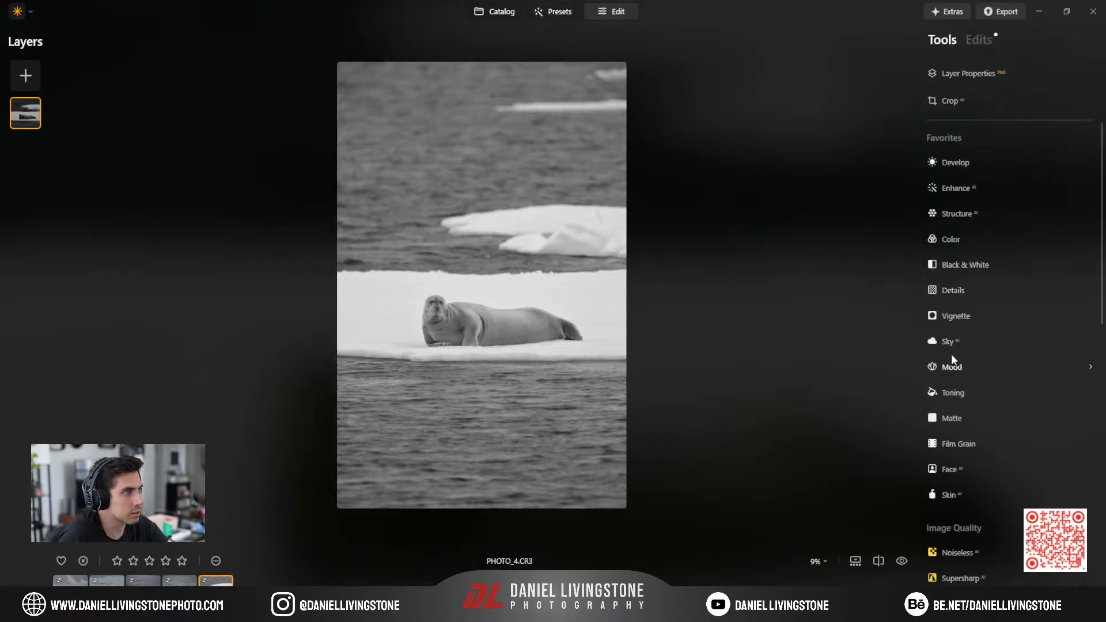
pyautogui.click(952, 419)
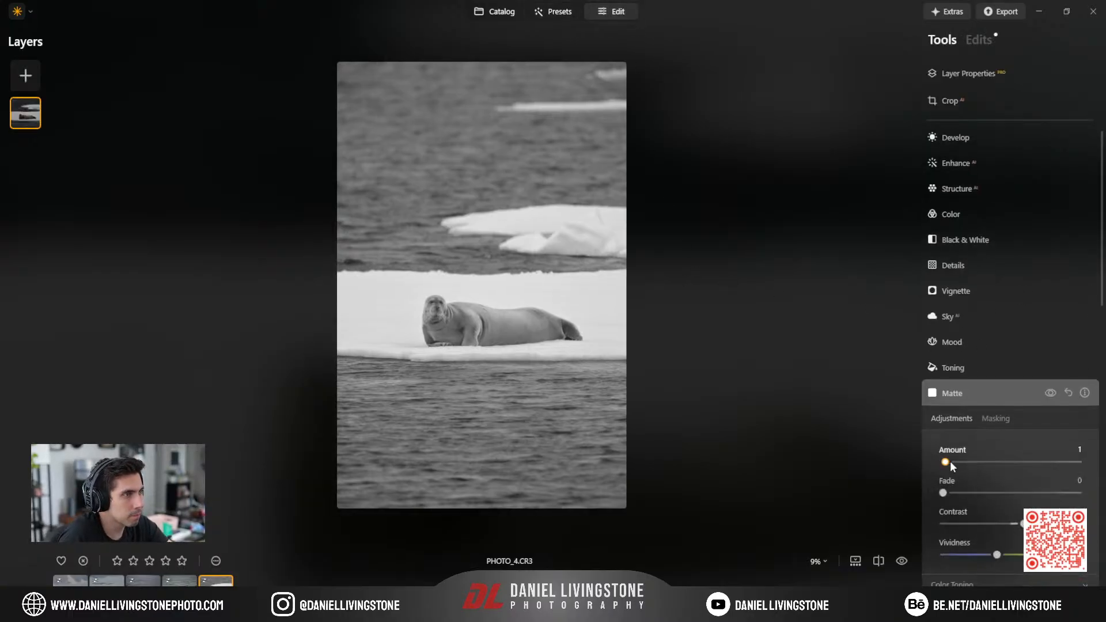
pyautogui.moveTo(950, 461); pyautogui.dragTo(999, 463)
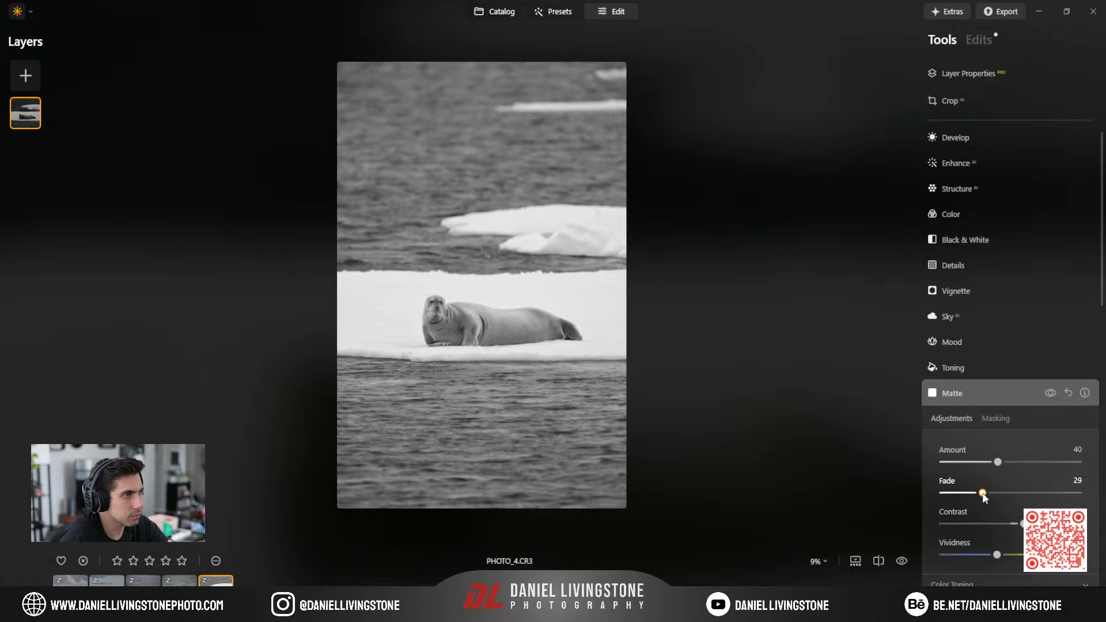
pyautogui.click(997, 395)
# Revise the existing RAW Develop edit to exposure 2.01, smart contrast -6, highlights -32 and shadows -56.
pyautogui.click(979, 39)
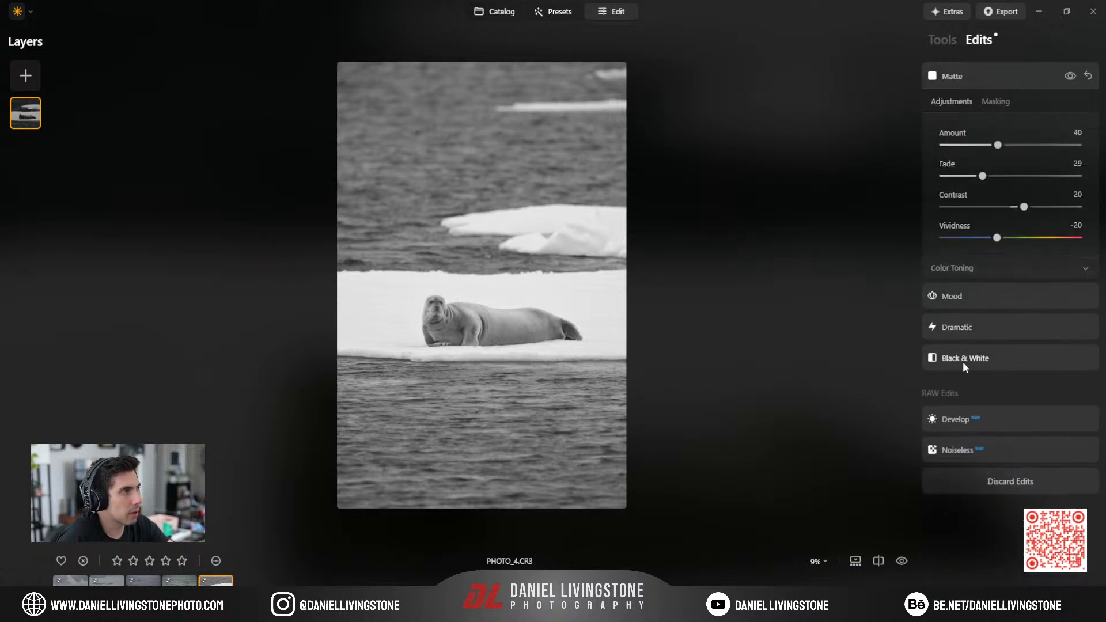
pyautogui.click(956, 420)
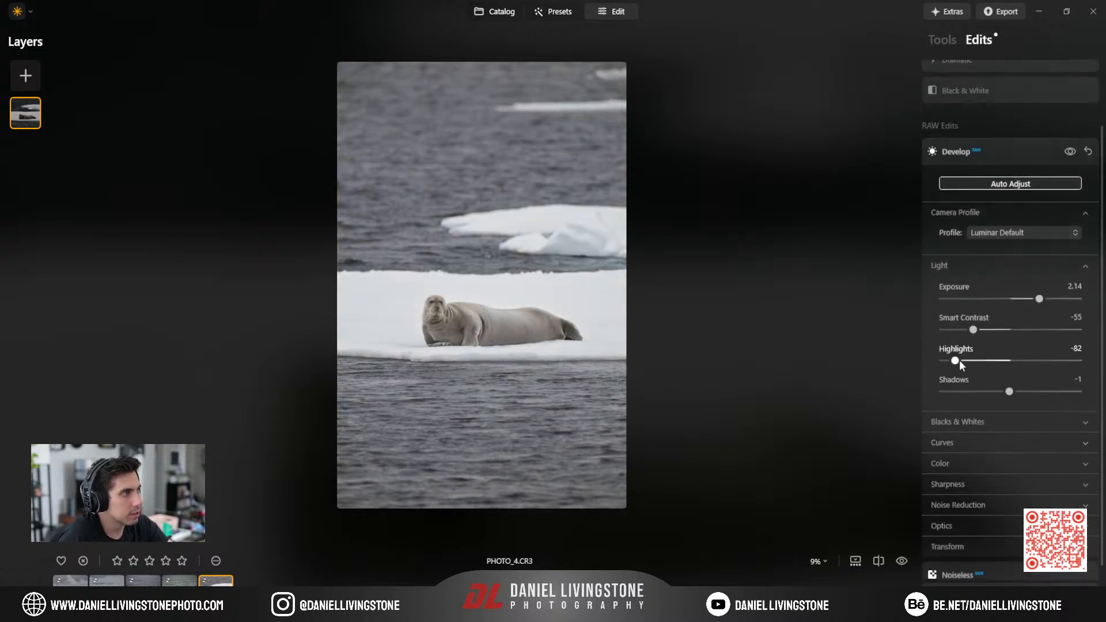
pyautogui.moveTo(976, 361); pyautogui.dragTo(973, 392)
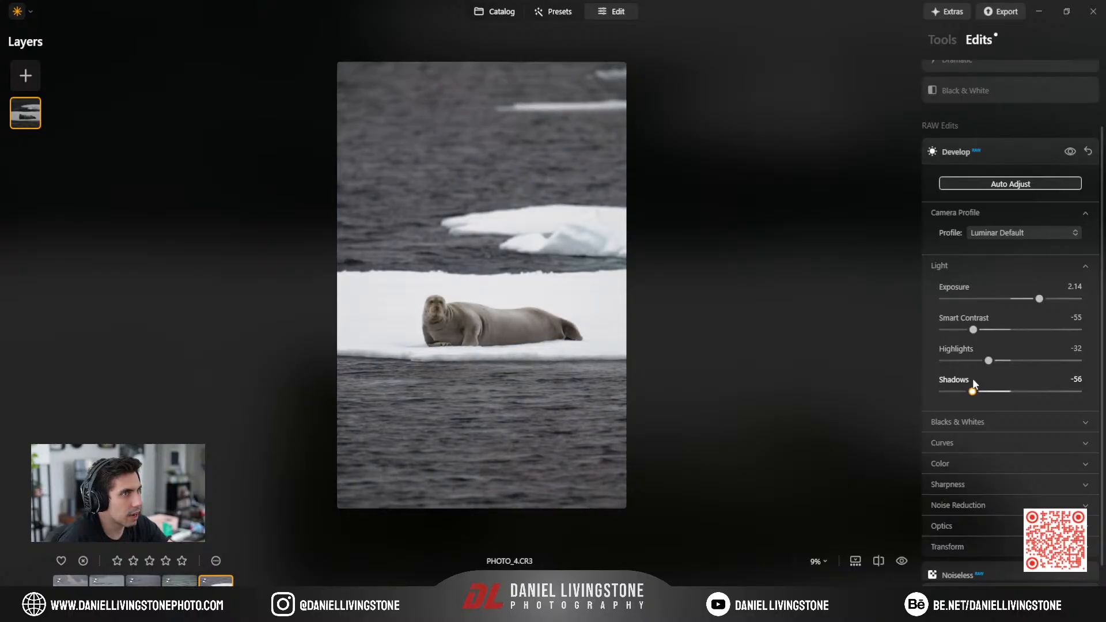
pyautogui.moveTo(974, 330); pyautogui.dragTo(1007, 332)
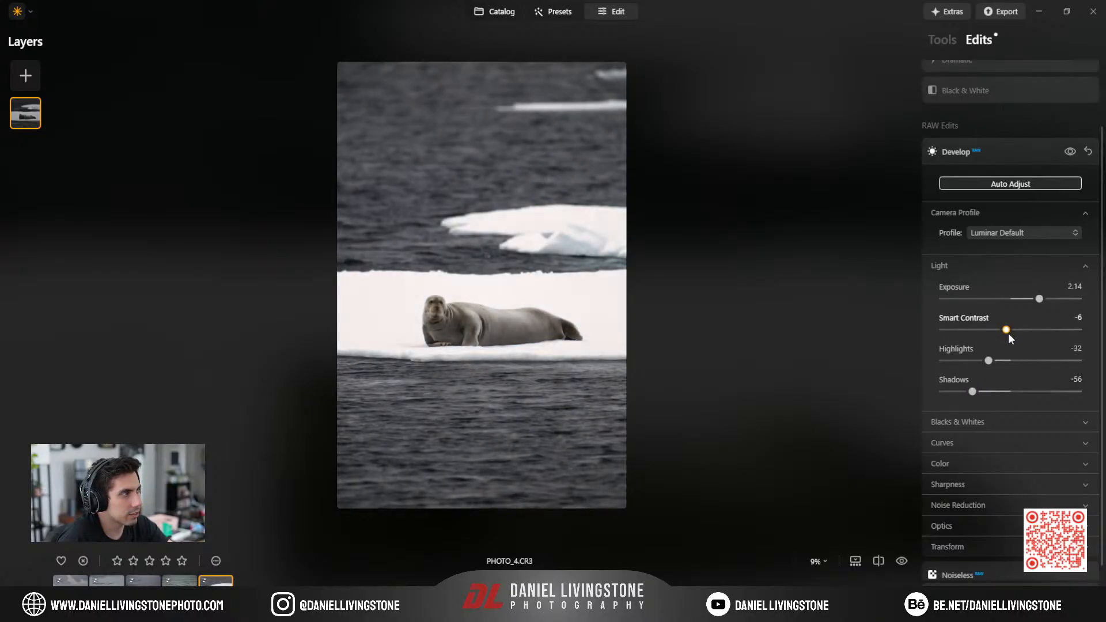
pyautogui.moveTo(1039, 298); pyautogui.dragTo(1040, 301)
pyautogui.click(987, 151)
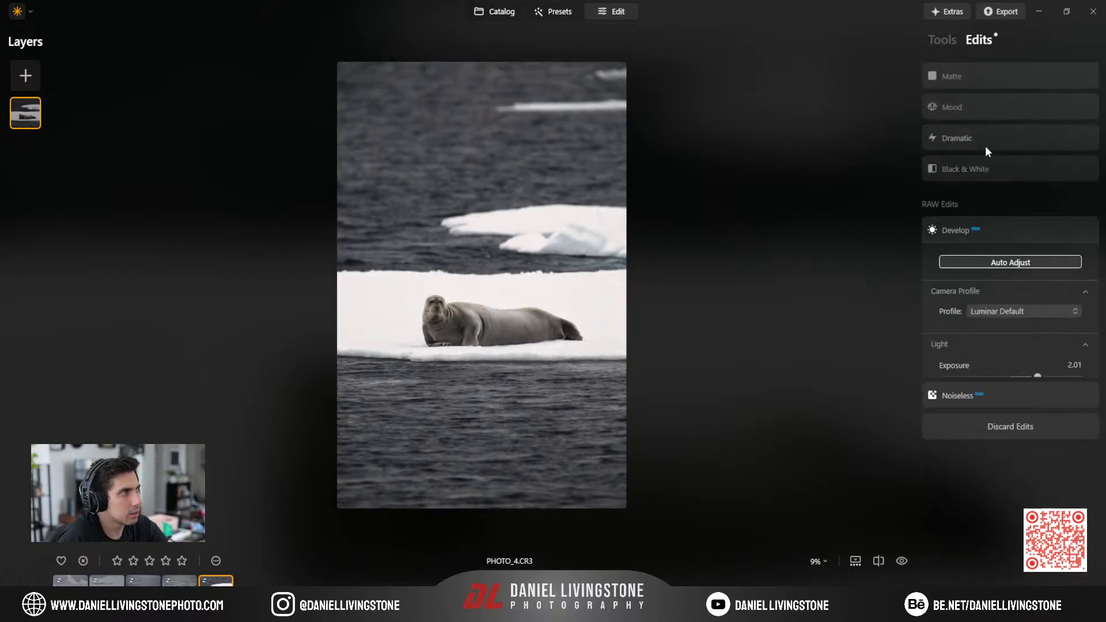
pyautogui.click(961, 81)
pyautogui.click(942, 39)
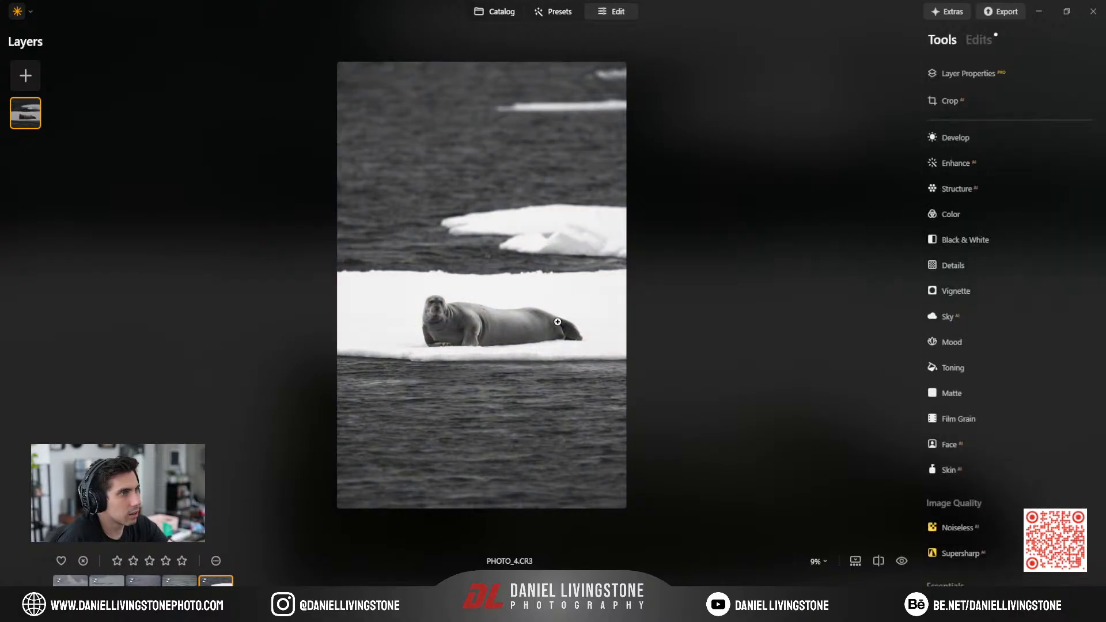
# Add a Develop linear gradient mask over the water below the seal's ice floe.
pyautogui.click(487, 324)
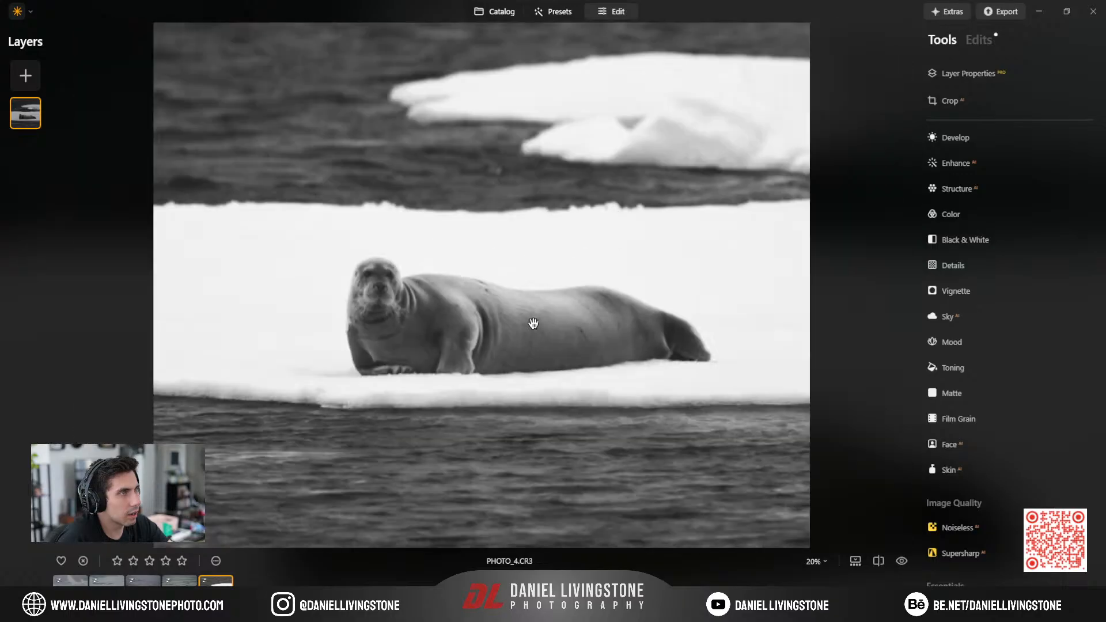
pyautogui.click(533, 323)
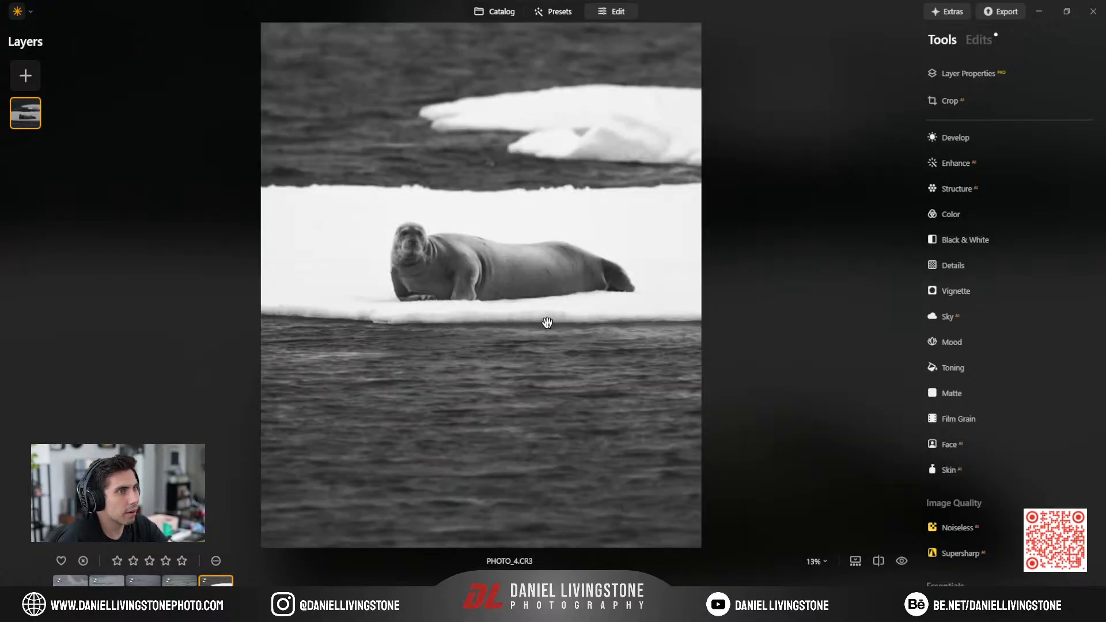
pyautogui.click(948, 138)
pyautogui.click(995, 182)
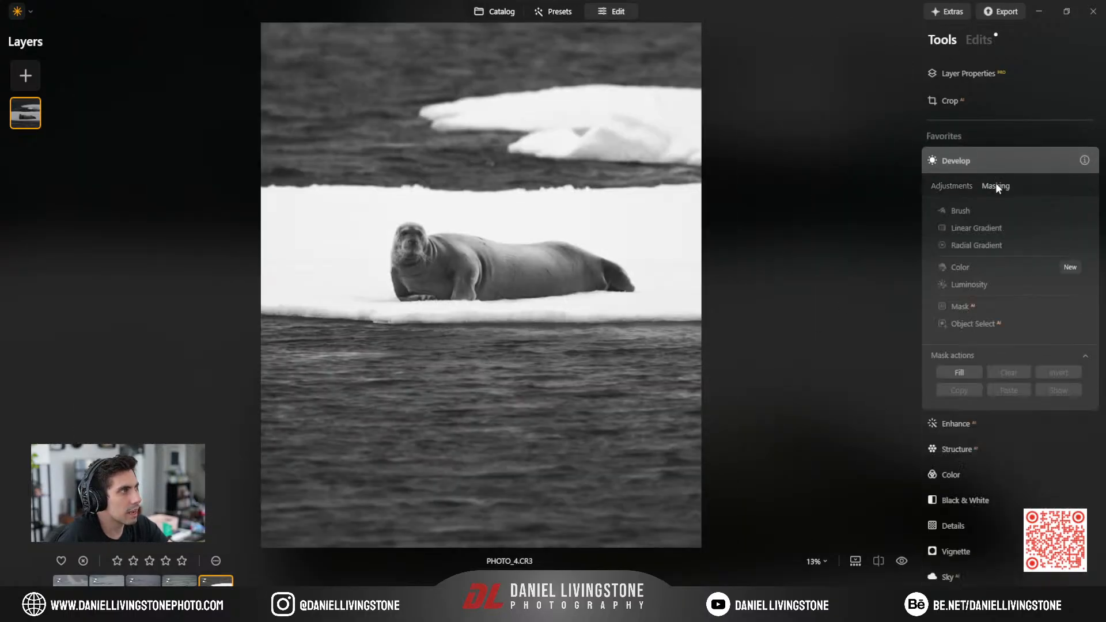
pyautogui.click(966, 230)
pyautogui.moveTo(488, 385); pyautogui.dragTo(488, 325)
# Darken the masked lower water with exposure -0.66 and smart contrast 43.
pyautogui.click(949, 185)
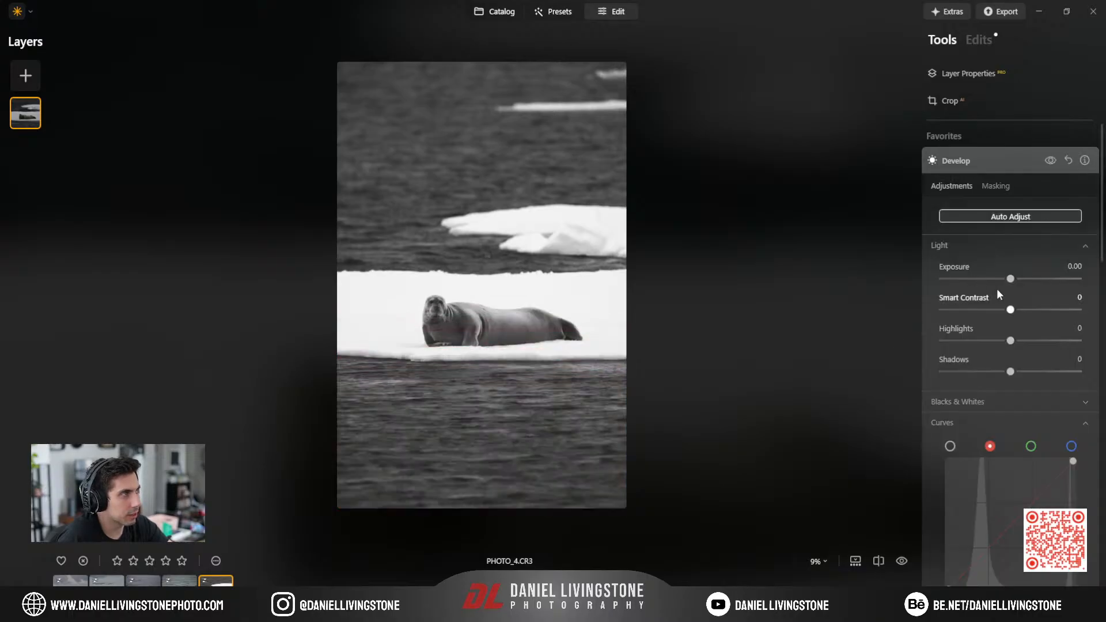
pyautogui.moveTo(1005, 280); pyautogui.dragTo(1042, 313)
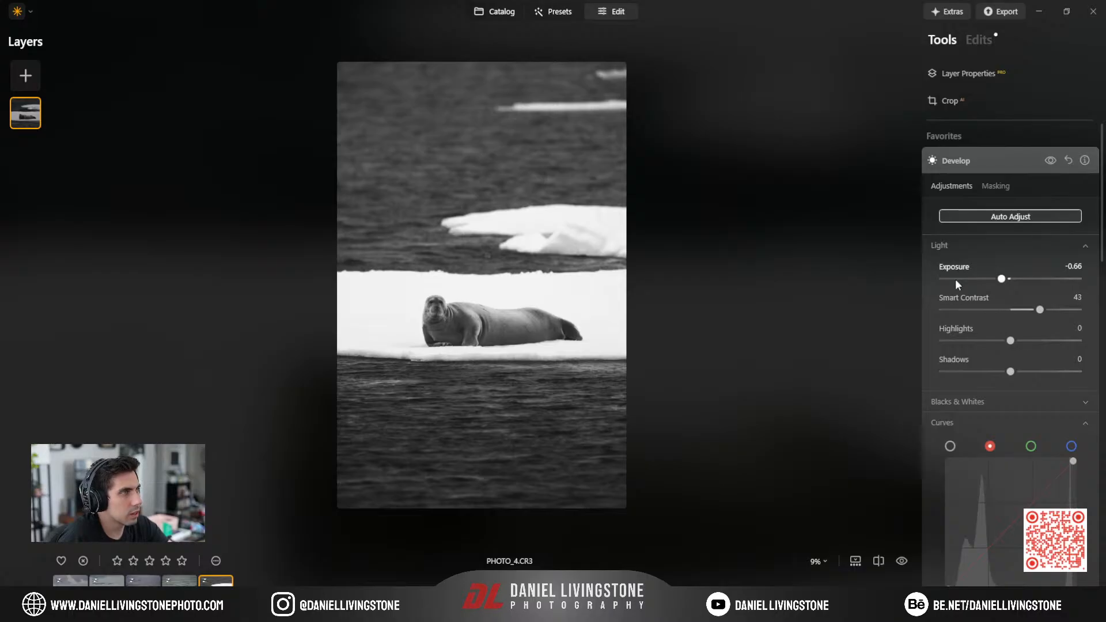
pyautogui.click(970, 166)
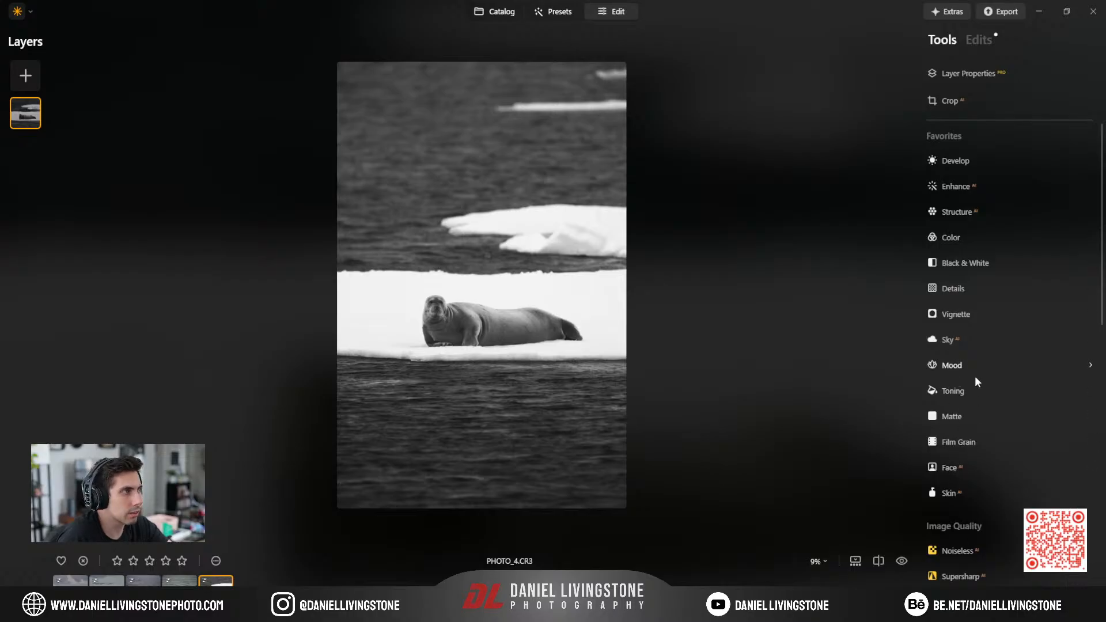
# Erase the large ice floe behind the seal with an Erase brush of size 56.
pyautogui.scroll(-5, 956, 351)
pyautogui.click(948, 429)
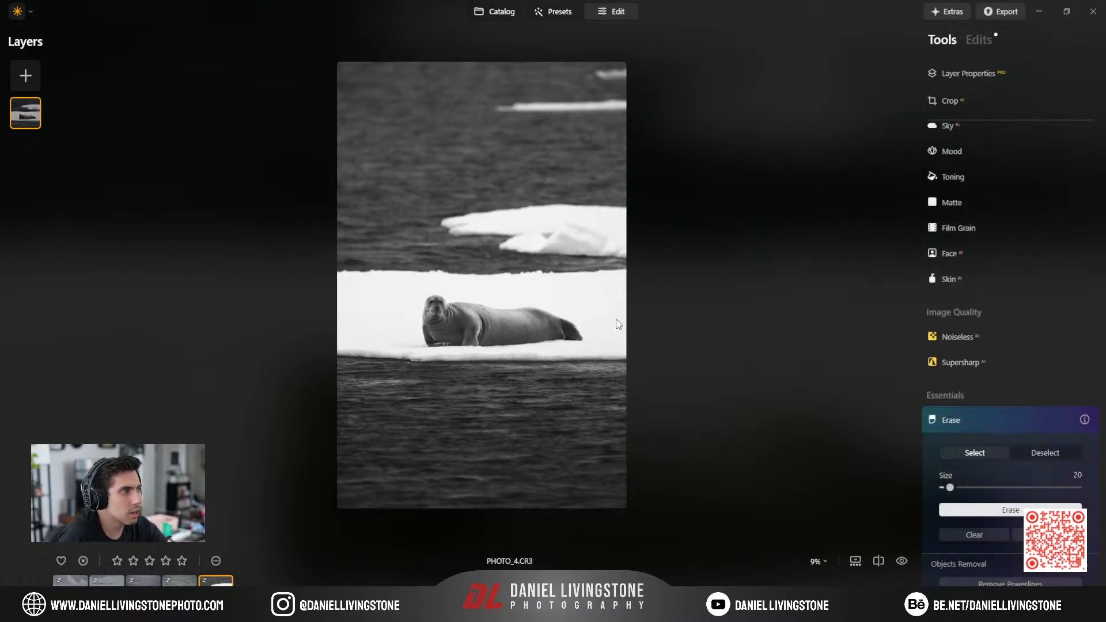
pyautogui.scroll(10, 440, 225)
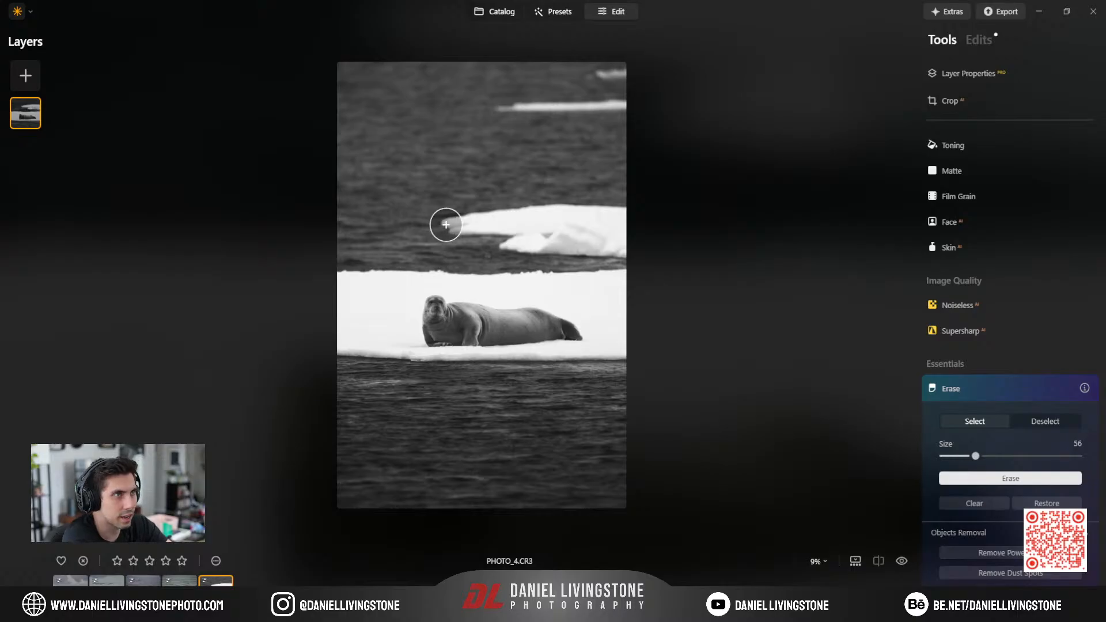
pyautogui.moveTo(447, 225)
pyautogui.mouseDown()
pyautogui.moveTo(629, 246)
pyautogui.moveTo(591, 231)
pyautogui.moveTo(618, 213)
pyautogui.moveTo(490, 213)
pyautogui.moveTo(518, 213)
pyautogui.mouseUp()
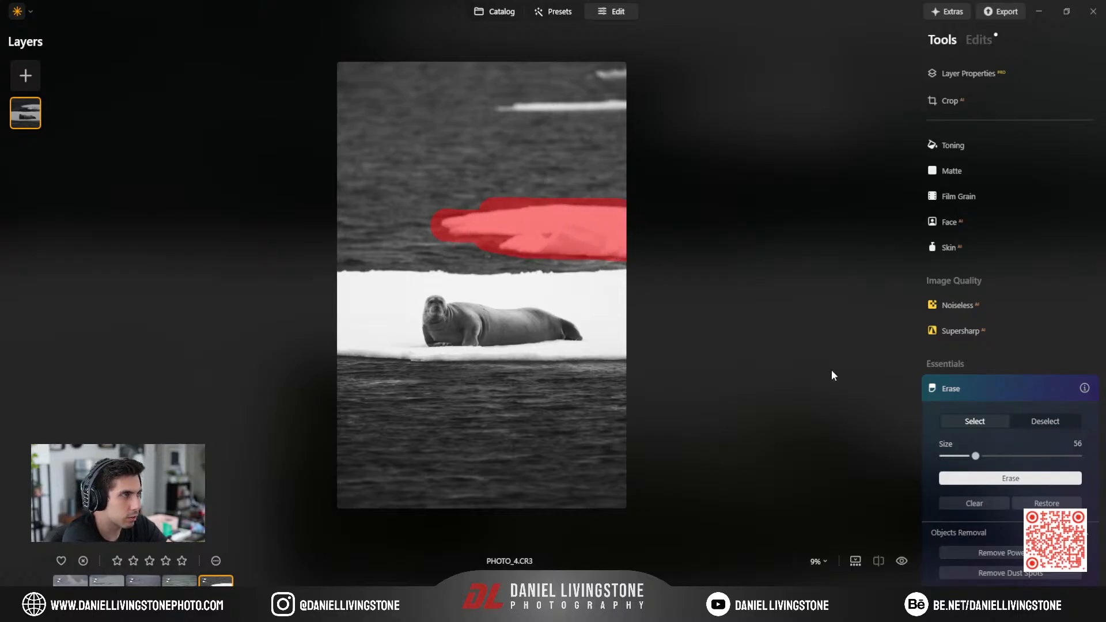
pyautogui.click(1001, 479)
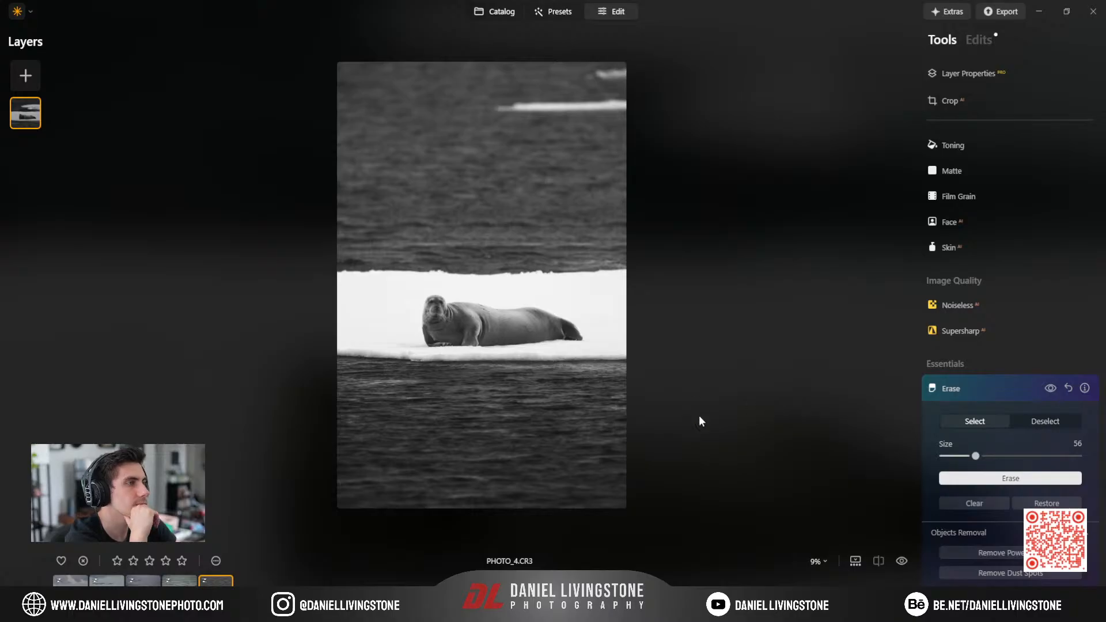
# Erase the thin distant ice strips and their leftover speck with a brush of size 44.
pyautogui.scroll(-4, 512, 106)
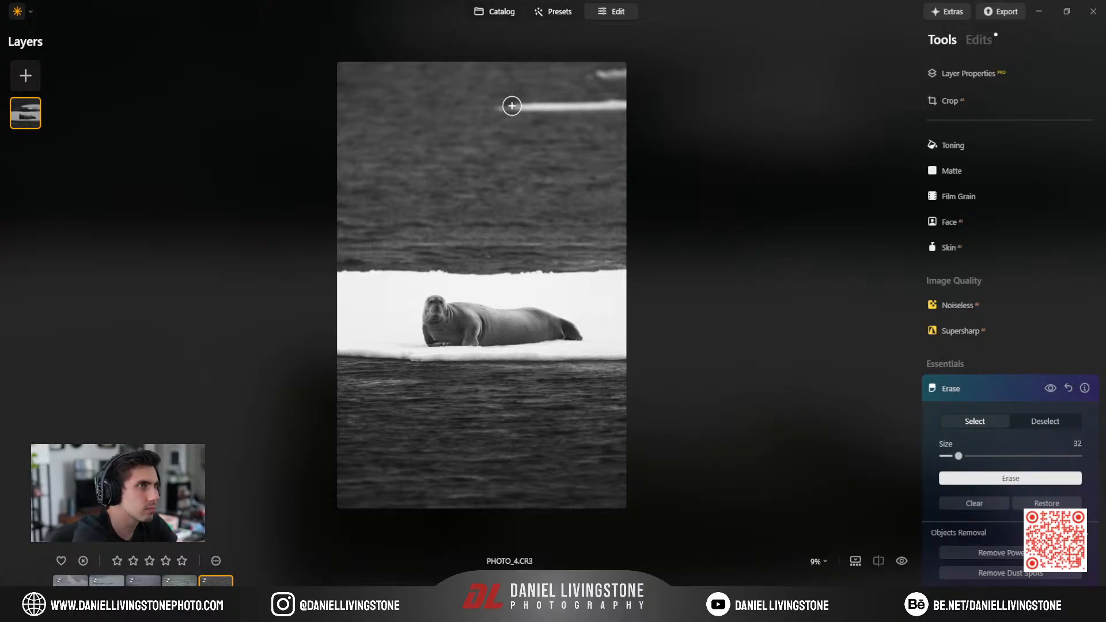
pyautogui.scroll(2, 502, 108)
pyautogui.moveTo(481, 108)
pyautogui.mouseDown()
pyautogui.moveTo(631, 106)
pyautogui.moveTo(553, 107)
pyautogui.moveTo(626, 67)
pyautogui.mouseUp()
pyautogui.click(1003, 480)
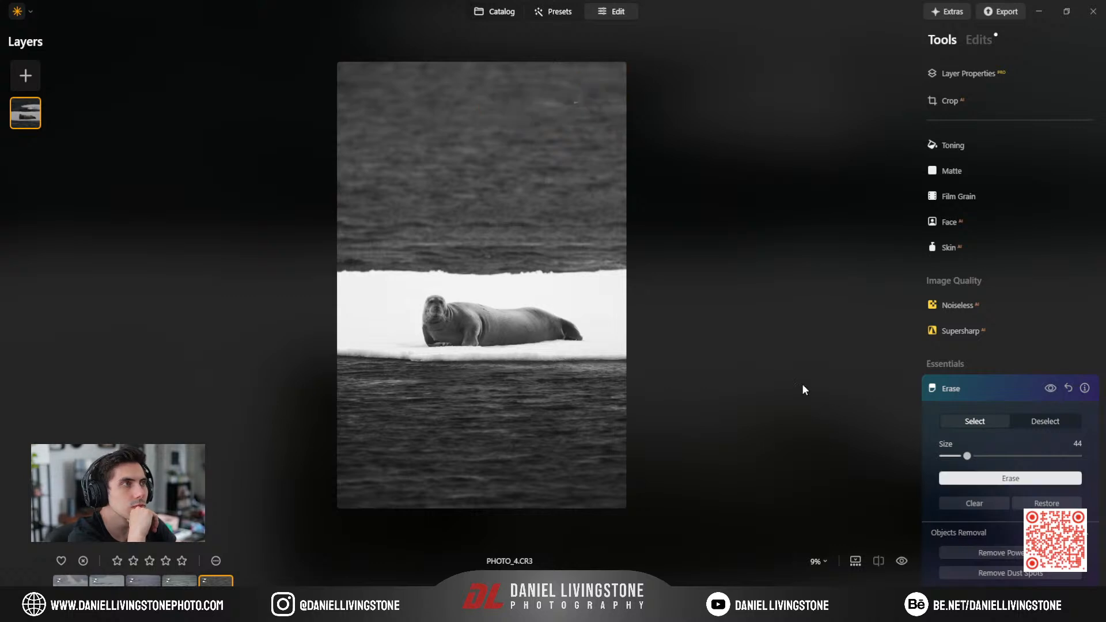
pyautogui.moveTo(541, 102)
pyautogui.mouseDown()
pyautogui.moveTo(607, 102)
pyautogui.moveTo(583, 100)
pyautogui.mouseUp()
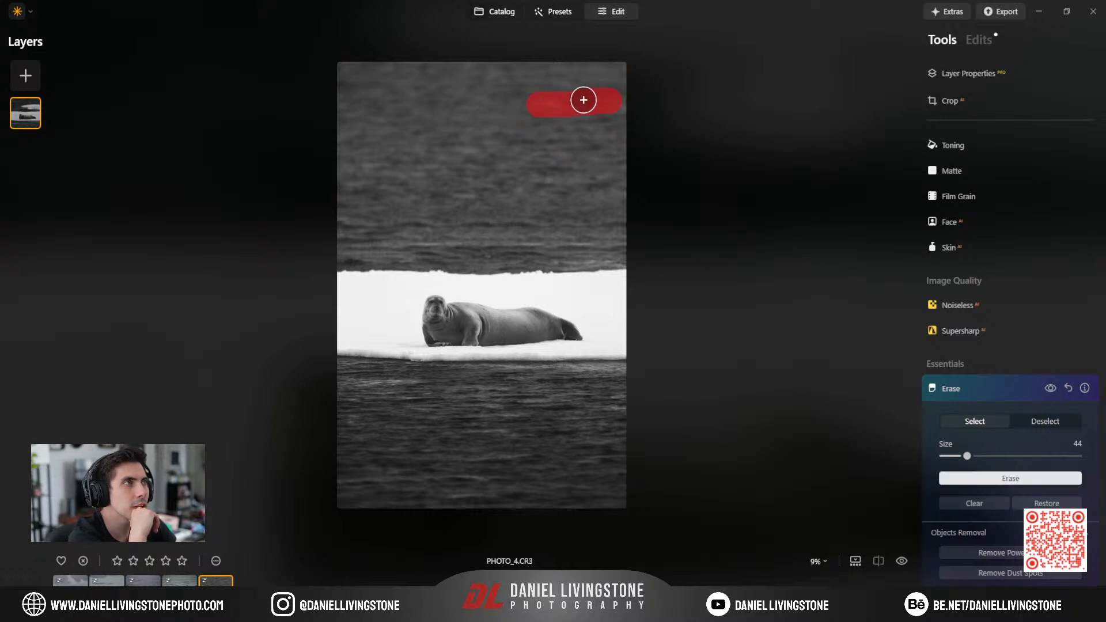
pyautogui.click(997, 478)
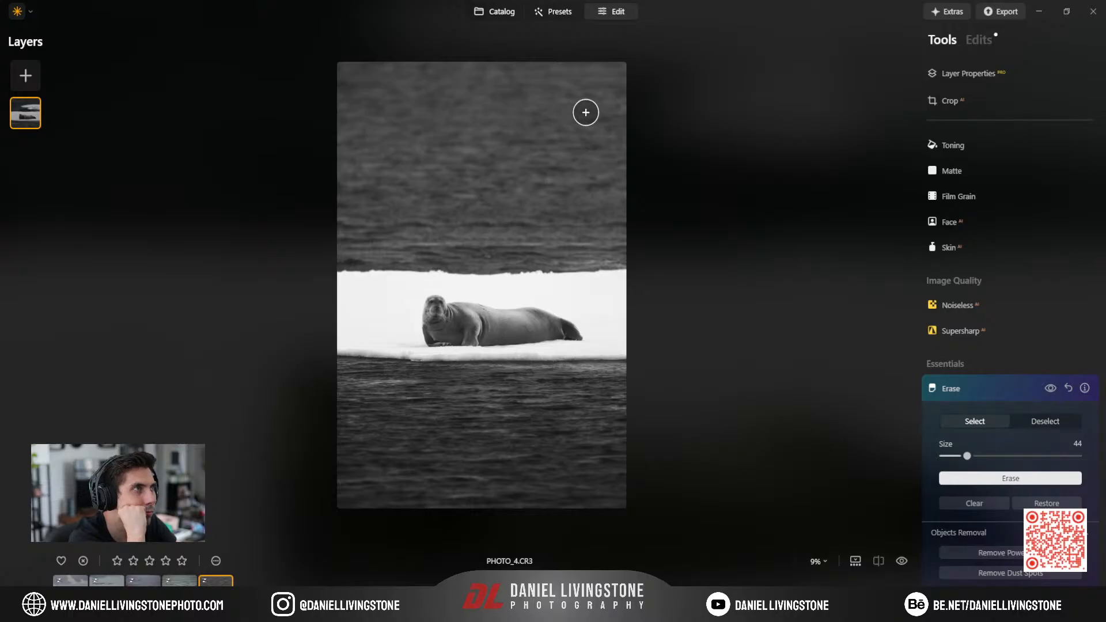
# Erase the leftover artifacts near the right edge of the upper water and close the Erase tool.
pyautogui.scroll(3, 592, 111)
pyautogui.scroll(-1, 602, 121)
pyautogui.moveTo(603, 123); pyautogui.dragTo(564, 306)
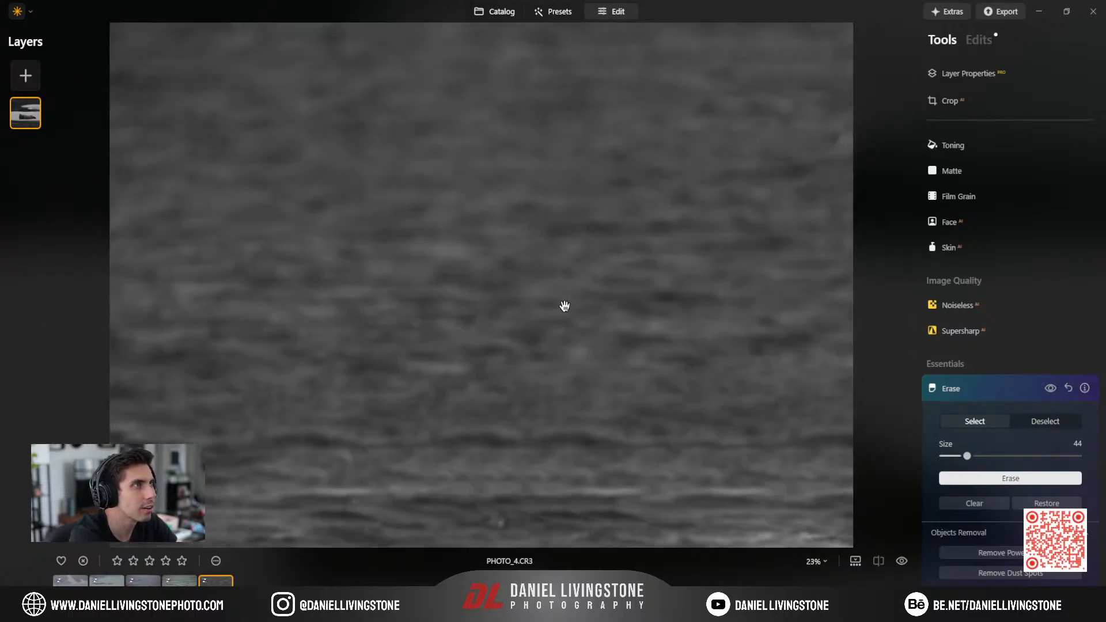
pyautogui.moveTo(770, 154)
pyautogui.mouseDown()
pyautogui.moveTo(817, 150)
pyautogui.moveTo(843, 110)
pyautogui.moveTo(823, 92)
pyautogui.moveTo(845, 143)
pyautogui.moveTo(825, 143)
pyautogui.moveTo(832, 133)
pyautogui.mouseUp()
pyautogui.click(1012, 480)
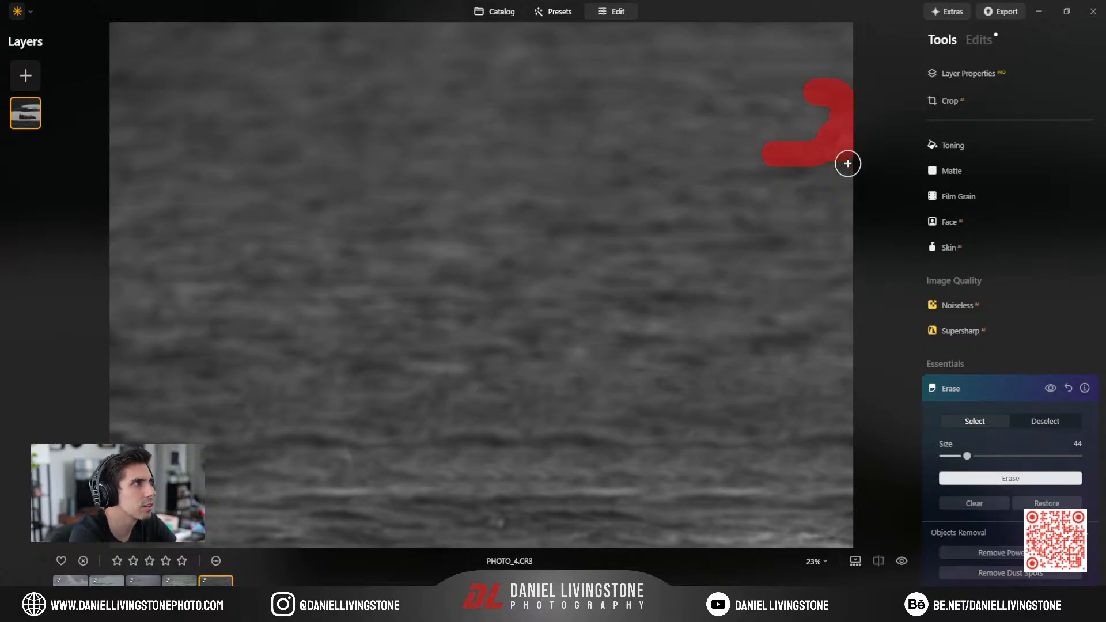
pyautogui.scroll(-3, 840, 253)
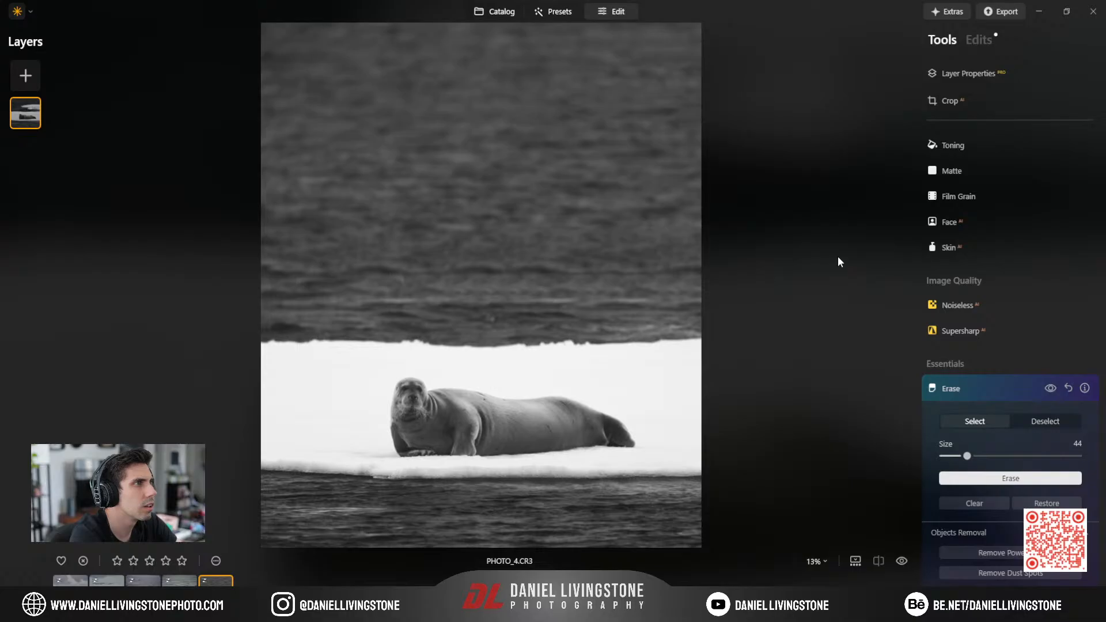
pyautogui.scroll(-2, 838, 256)
pyautogui.click(967, 397)
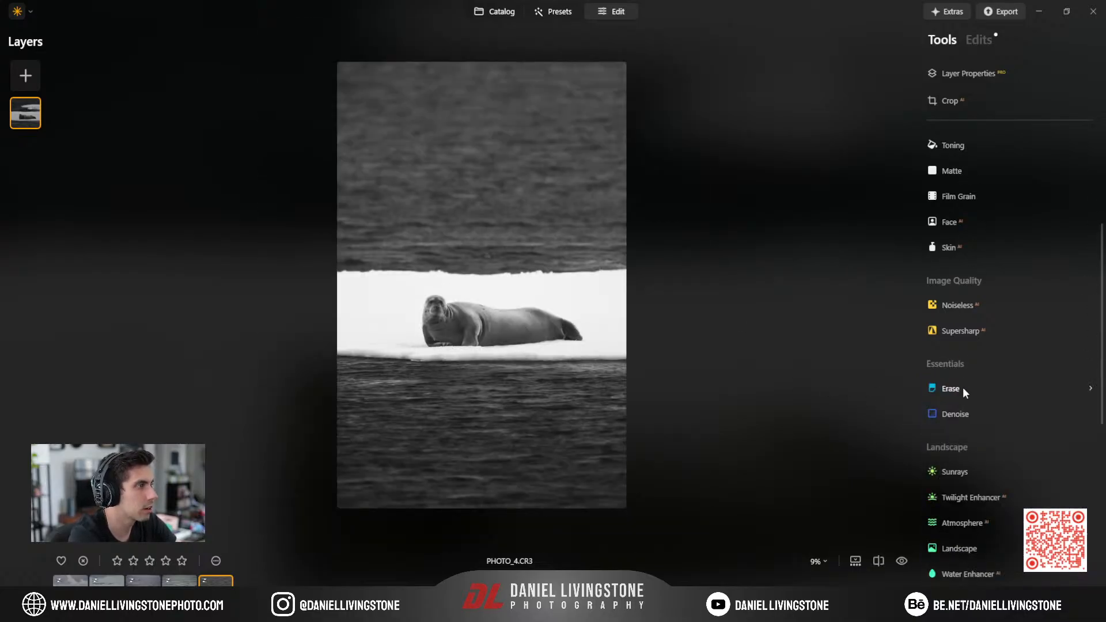
# Add a new Develop linear gradient mask over the upper water, fading out across the ice floe's back edge.
pyautogui.scroll(5, 963, 388)
pyautogui.click(956, 163)
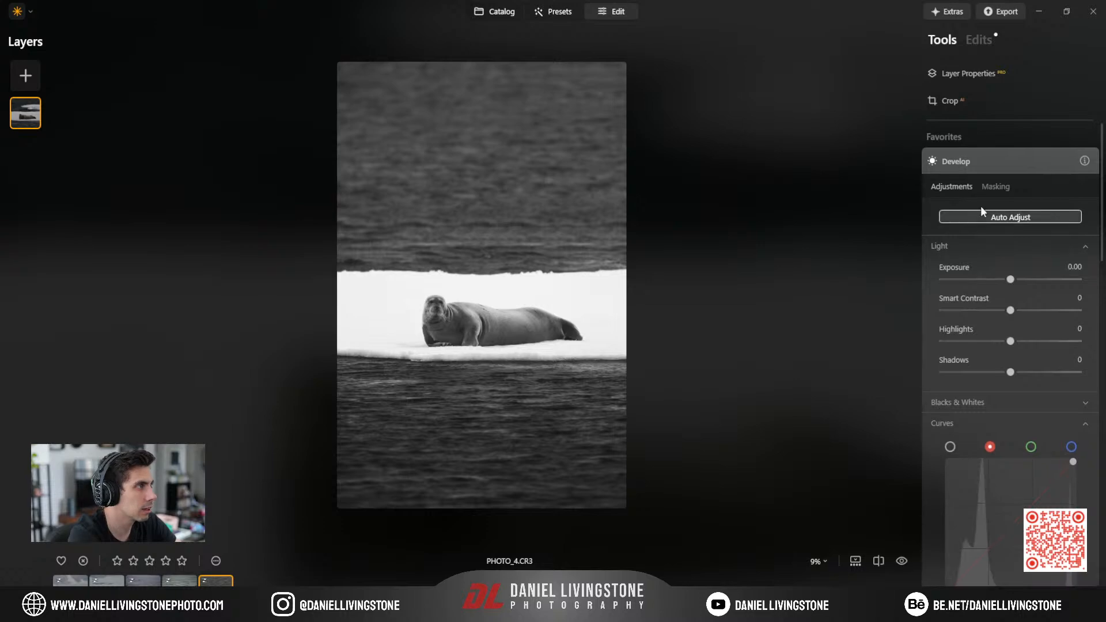
pyautogui.click(992, 187)
pyautogui.click(972, 230)
pyautogui.moveTo(498, 225); pyautogui.dragTo(495, 292)
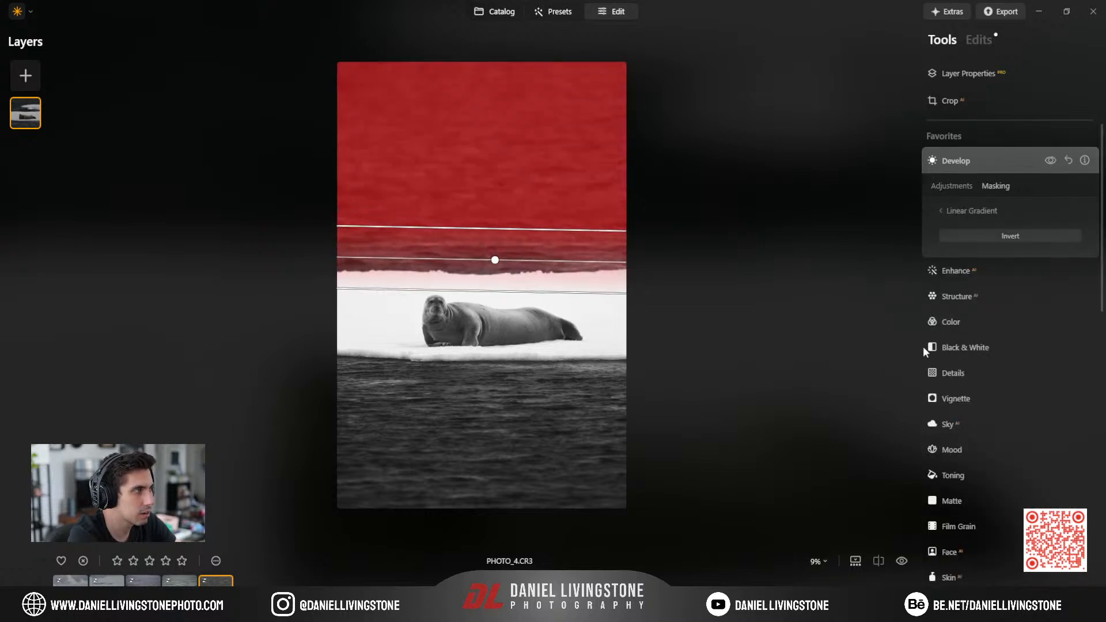
# Set the upper gradient's exposure to -1.03 and reopen its mask settings.
pyautogui.click(952, 186)
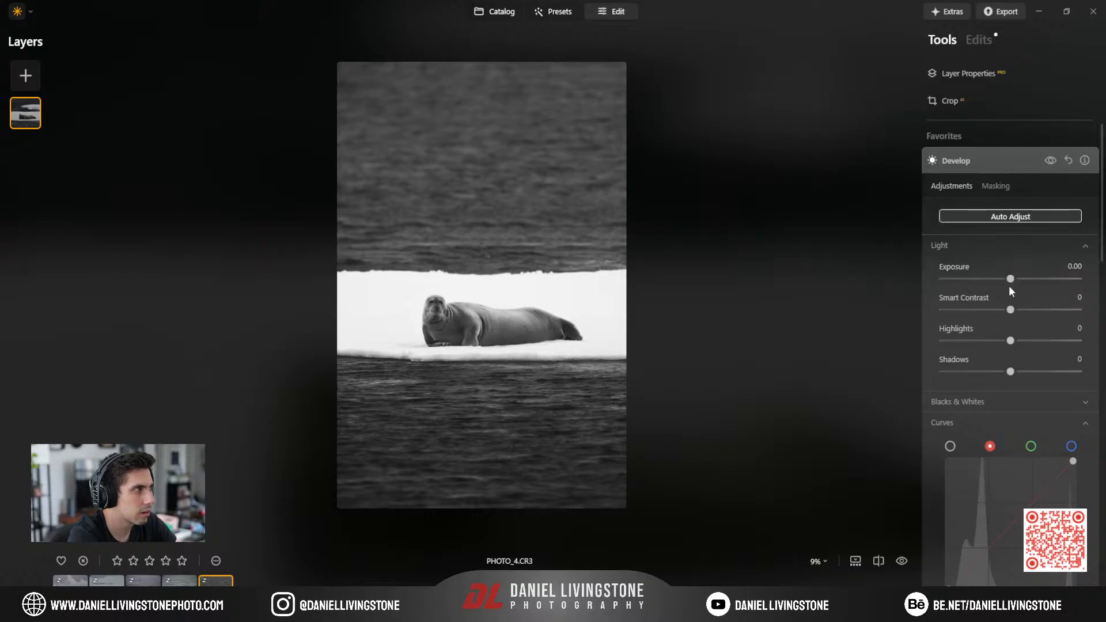
pyautogui.moveTo(1012, 281); pyautogui.dragTo(998, 281)
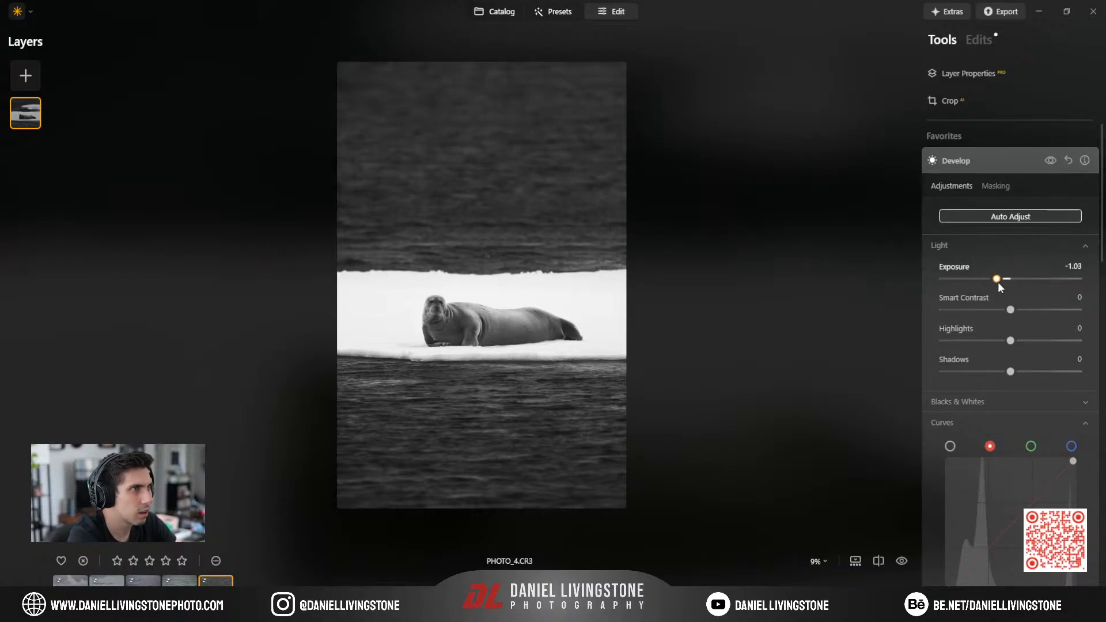
pyautogui.click(996, 185)
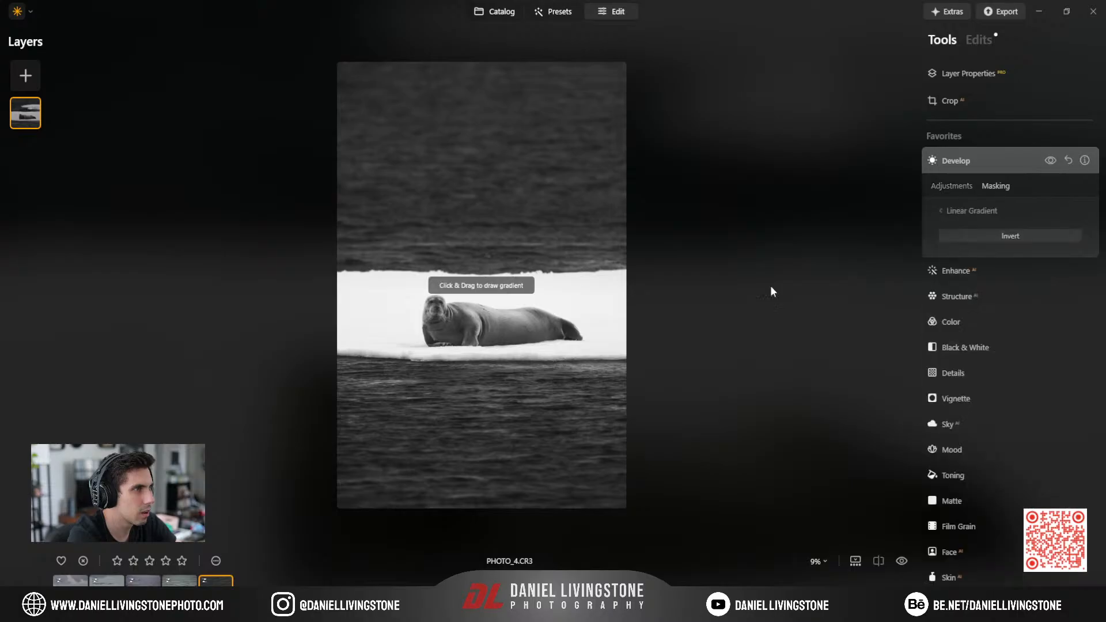
# Redraw the Develop linear gradient over the upper water so it fades out across the ice floe's back edge.
pyautogui.click(956, 212)
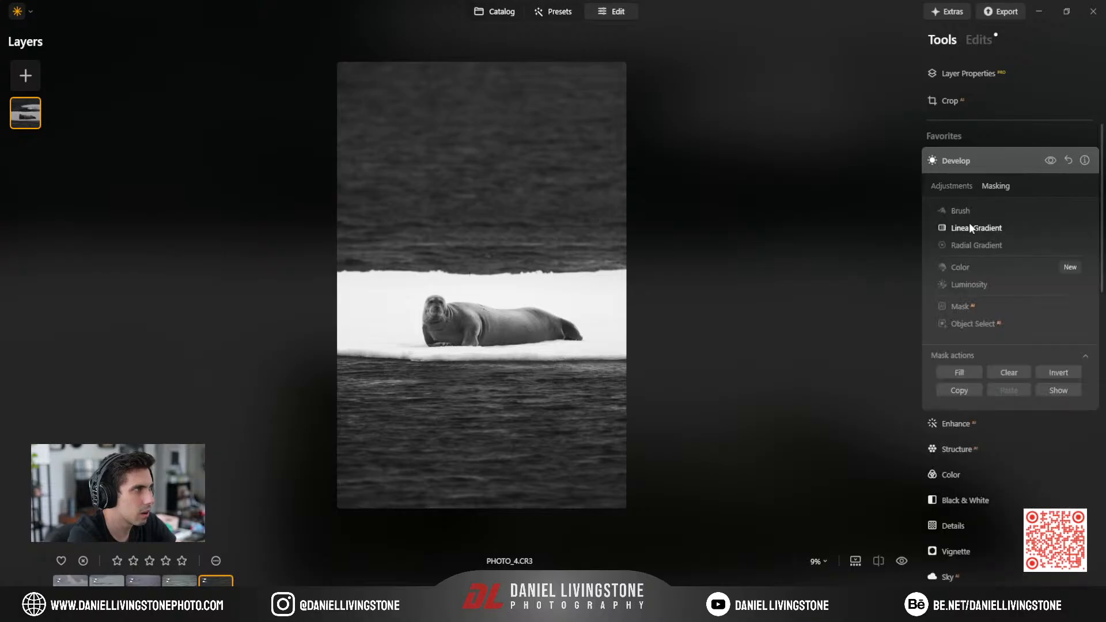
pyautogui.click(970, 224)
pyautogui.moveTo(491, 239); pyautogui.dragTo(492, 294)
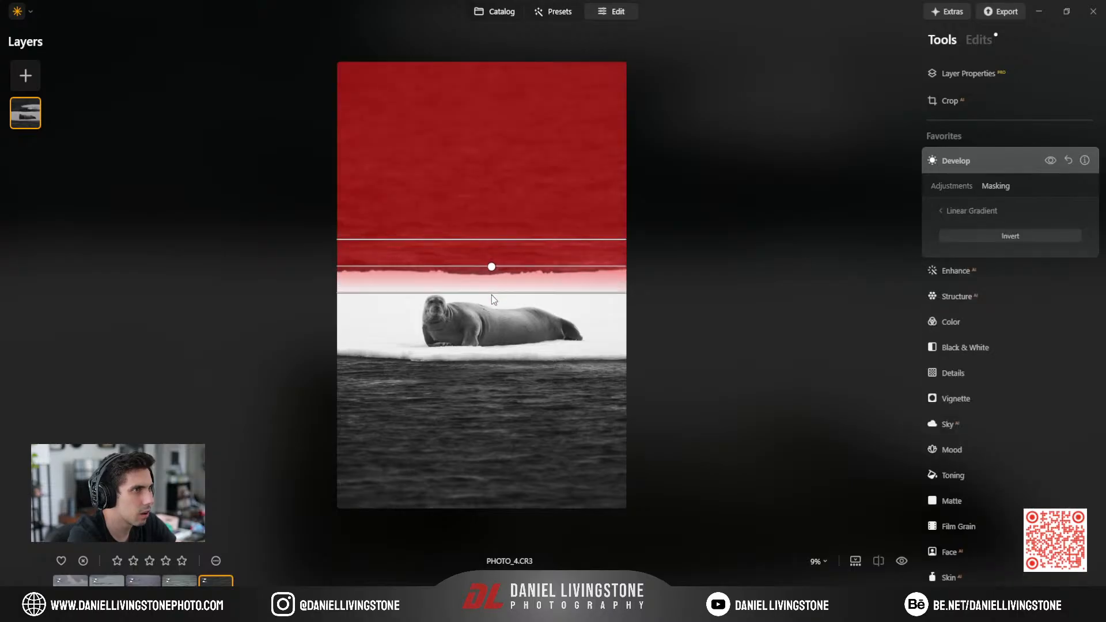
pyautogui.click(946, 208)
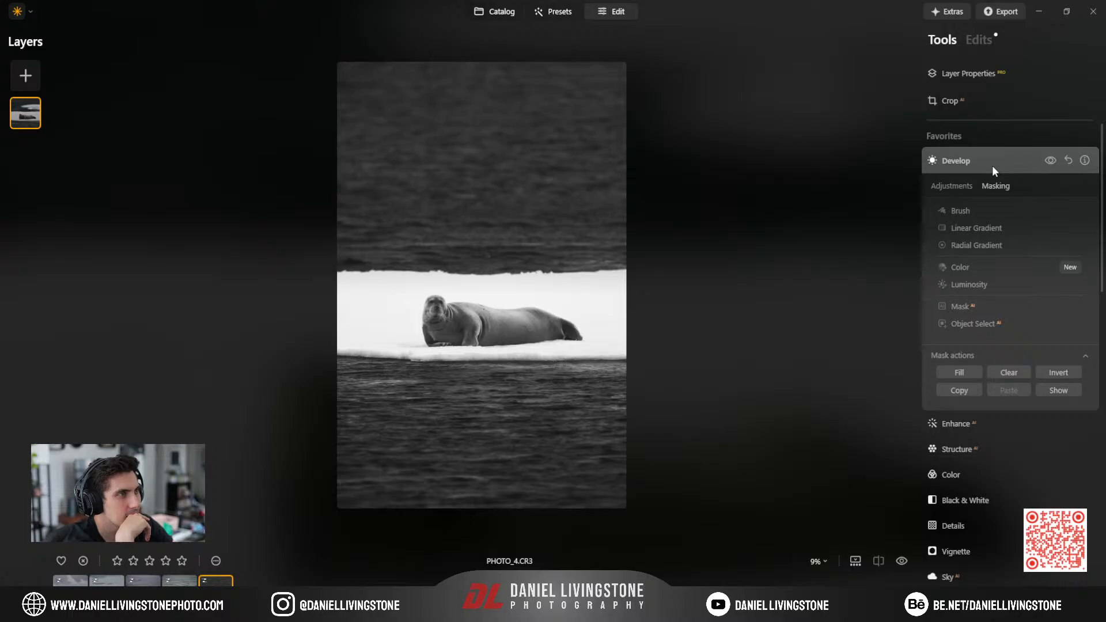
# Reset the Develop edit that darkens the upper water and collapse the Erase edit beneath it.
pyautogui.click(980, 43)
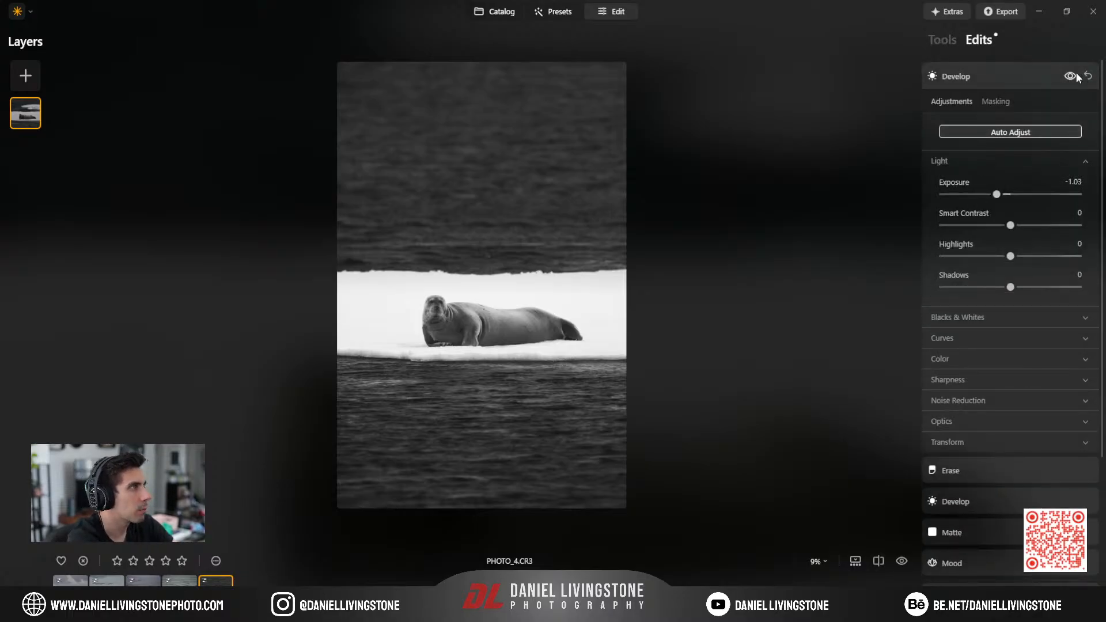
pyautogui.click(1089, 75)
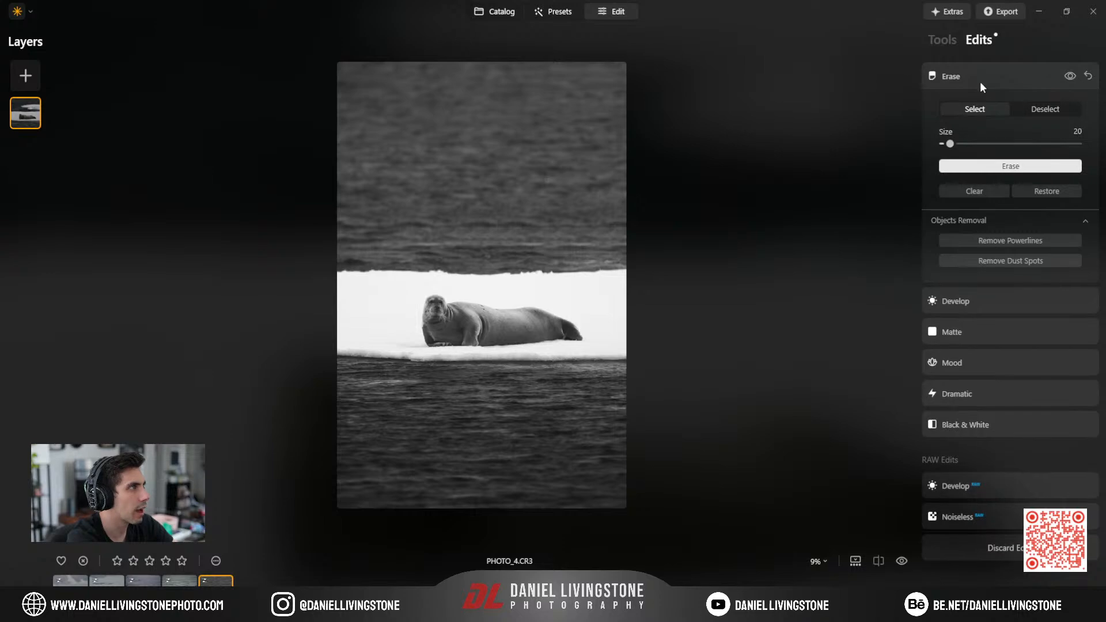
pyautogui.click(980, 81)
# Reset the earlier Develop edit that holds the -0.66 exposure and 43 smart contrast.
pyautogui.click(1023, 112)
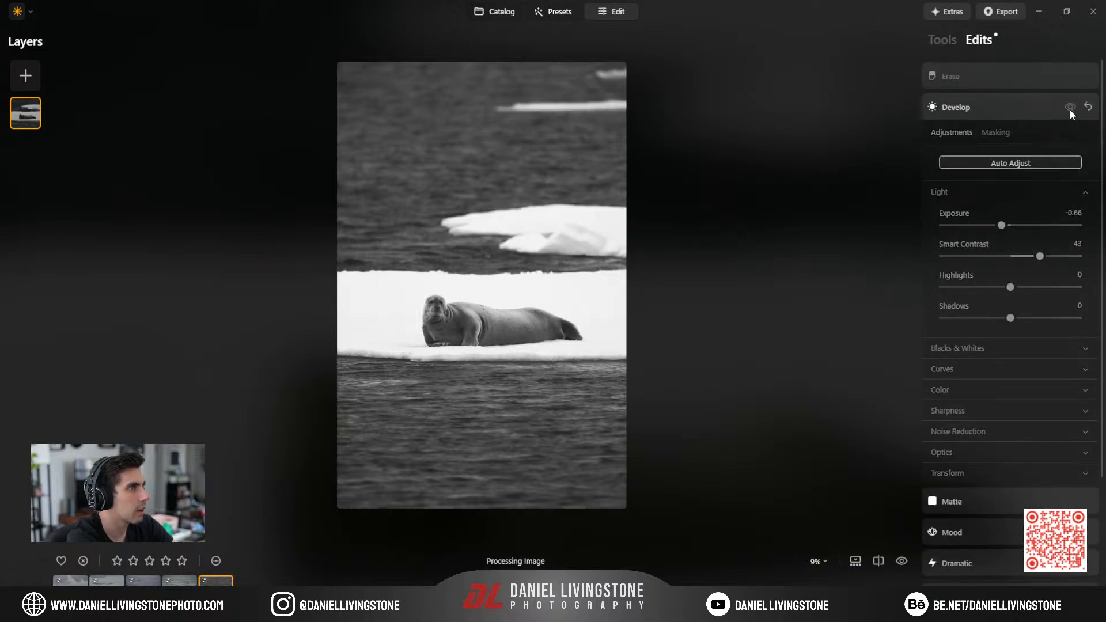
pyautogui.click(1085, 107)
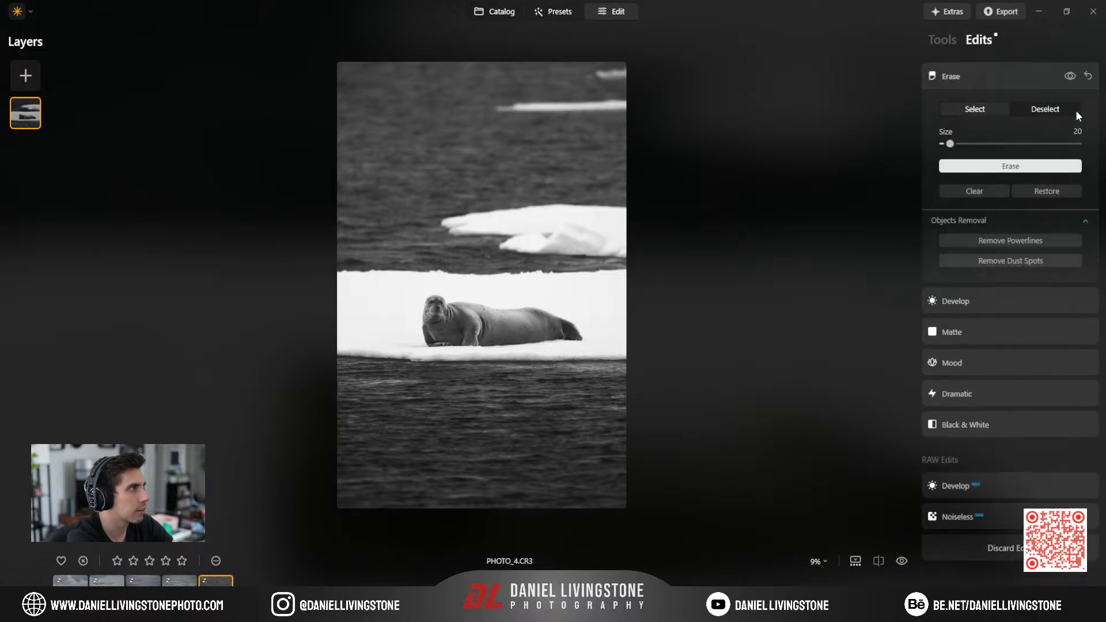
pyautogui.click(1031, 301)
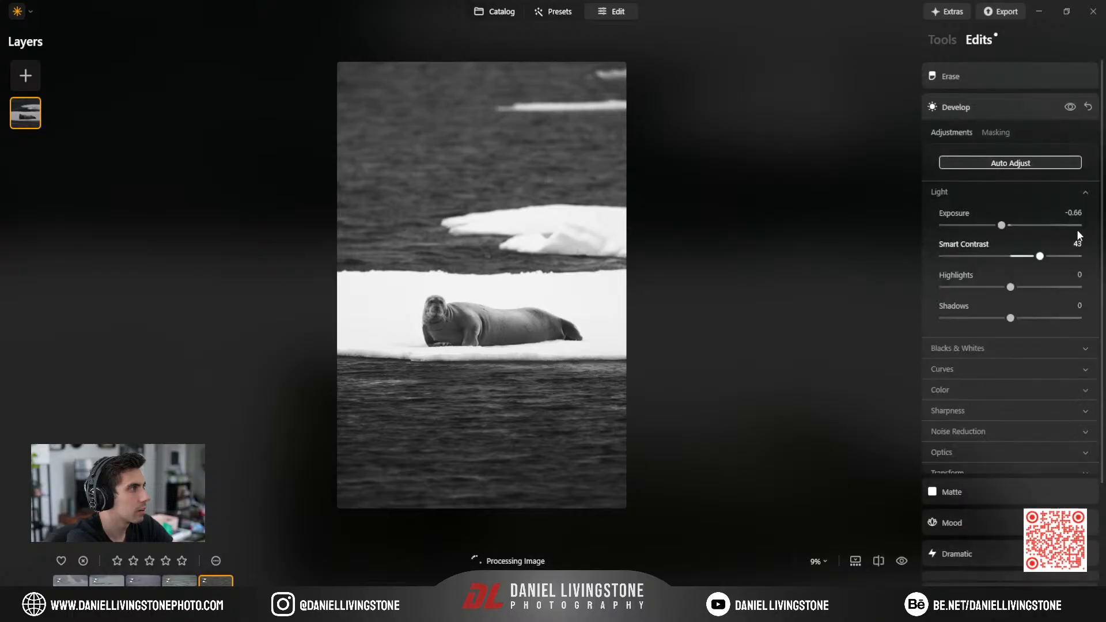
pyautogui.click(1088, 108)
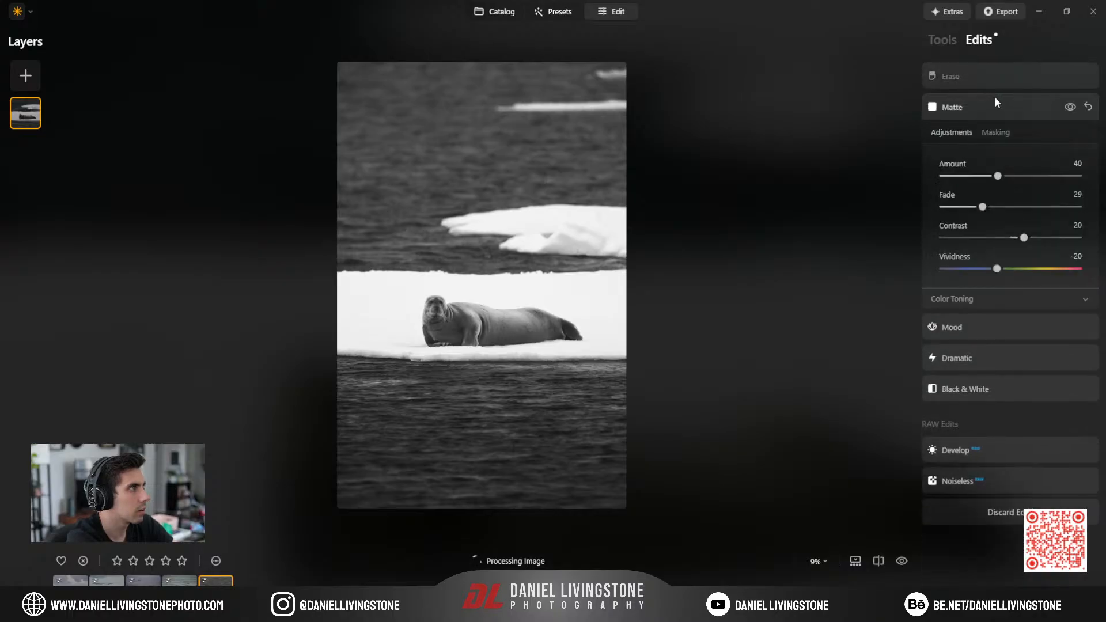
pyautogui.click(990, 80)
pyautogui.click(941, 40)
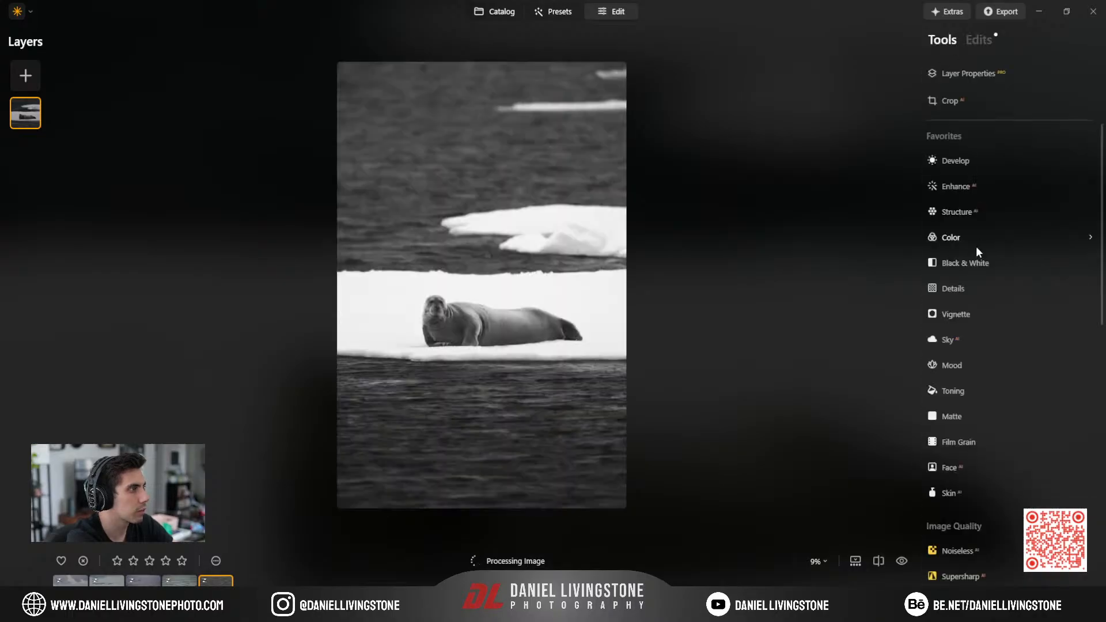
pyautogui.click(946, 159)
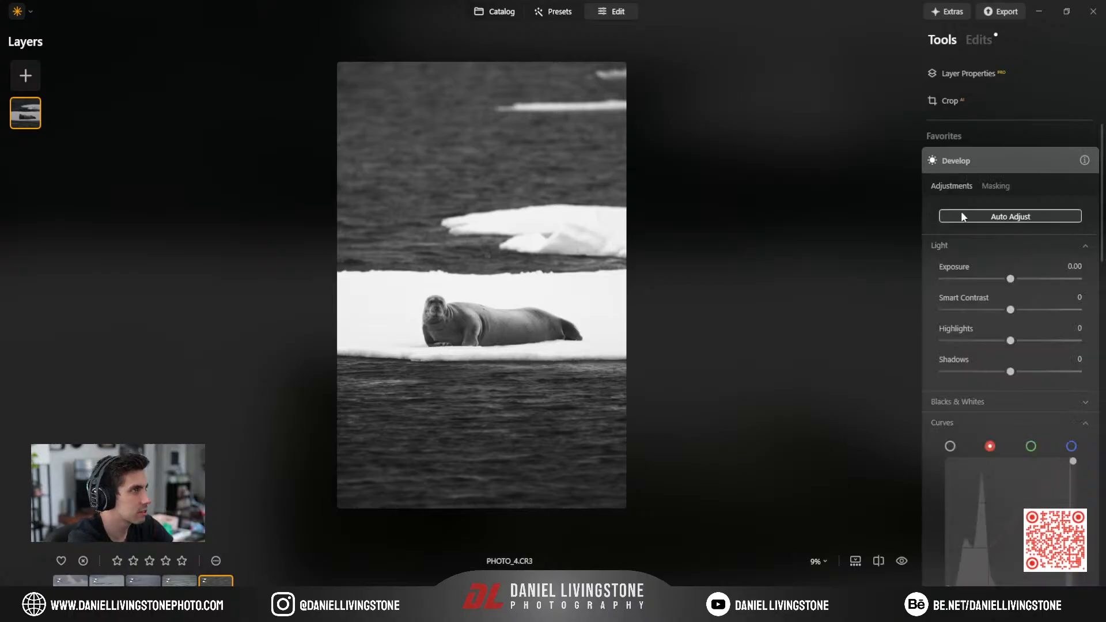
pyautogui.click(991, 162)
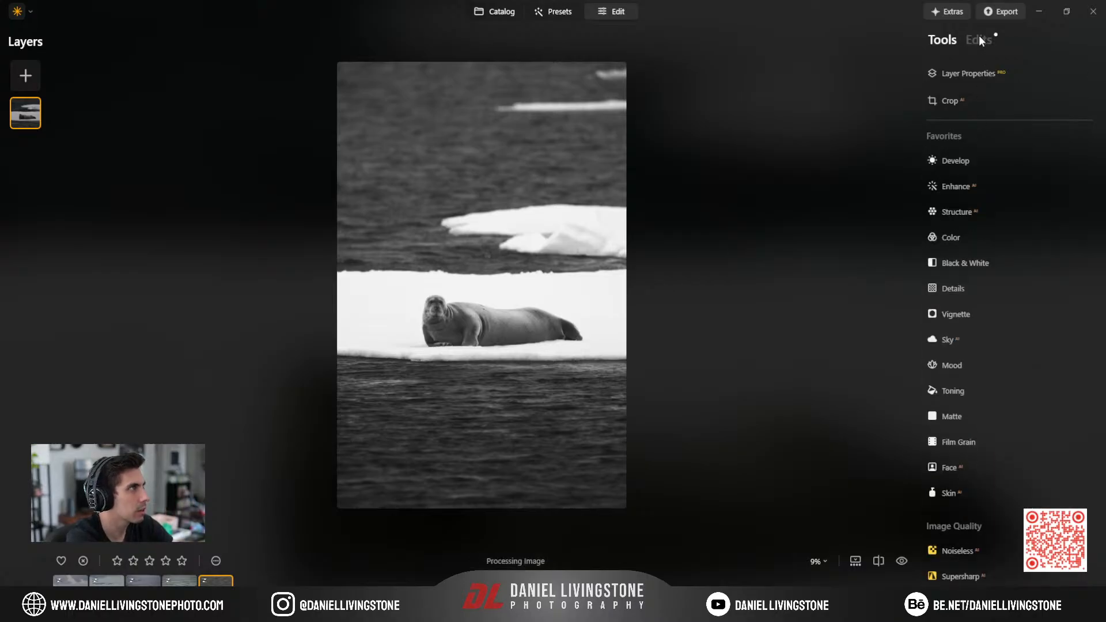
# Toggle the Erase edit's visibility repeatedly to check its effect on the seal photo.
pyautogui.click(980, 39)
pyautogui.click(1072, 76)
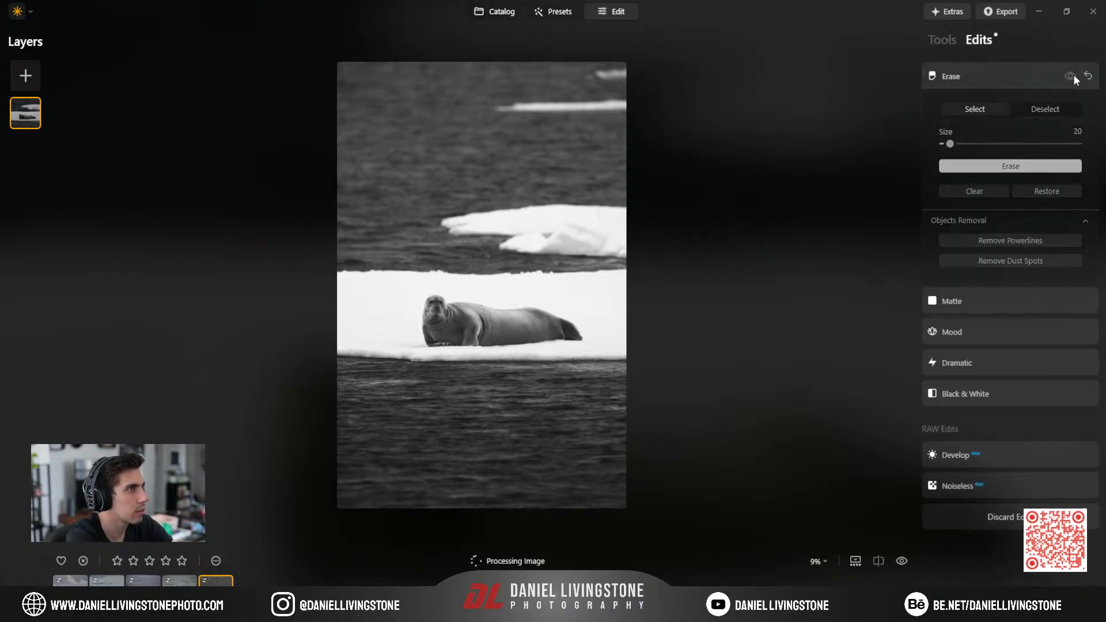
pyautogui.click(1074, 75)
pyautogui.click(1074, 75)
pyautogui.click(1074, 76)
pyautogui.click(1074, 75)
pyautogui.click(1074, 76)
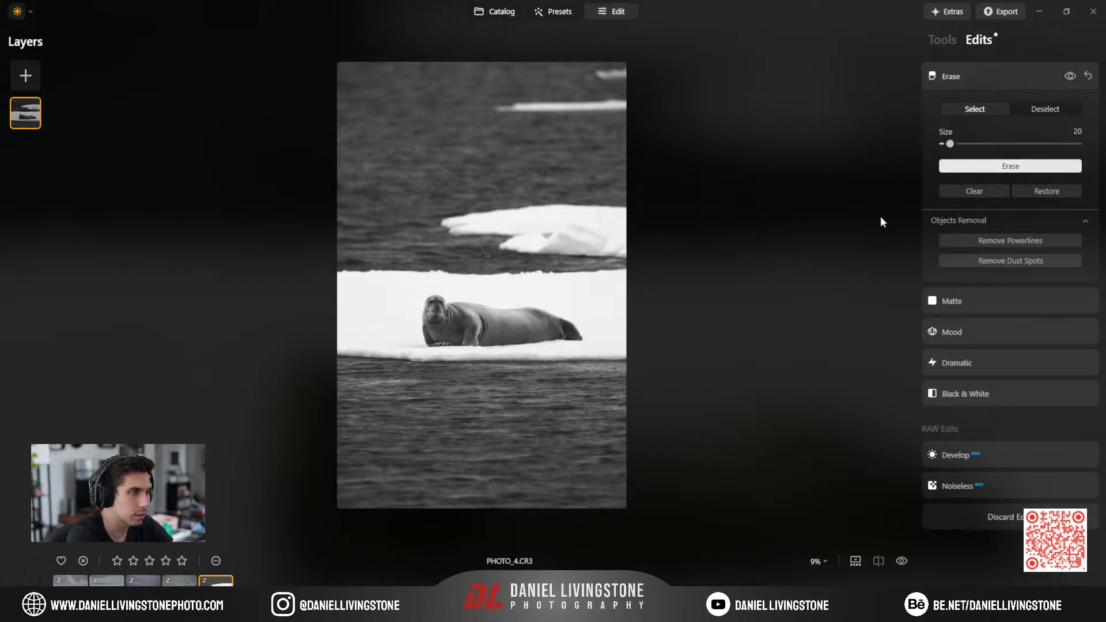
# Undo the recent changes back past the reset of the earlier Develop edit.
pyautogui.press('d')
pyautogui.hotkey('ctrl', 'z')
pyautogui.hotkey('ctrl', 'z')
pyautogui.hotkey('ctrl', 'z')
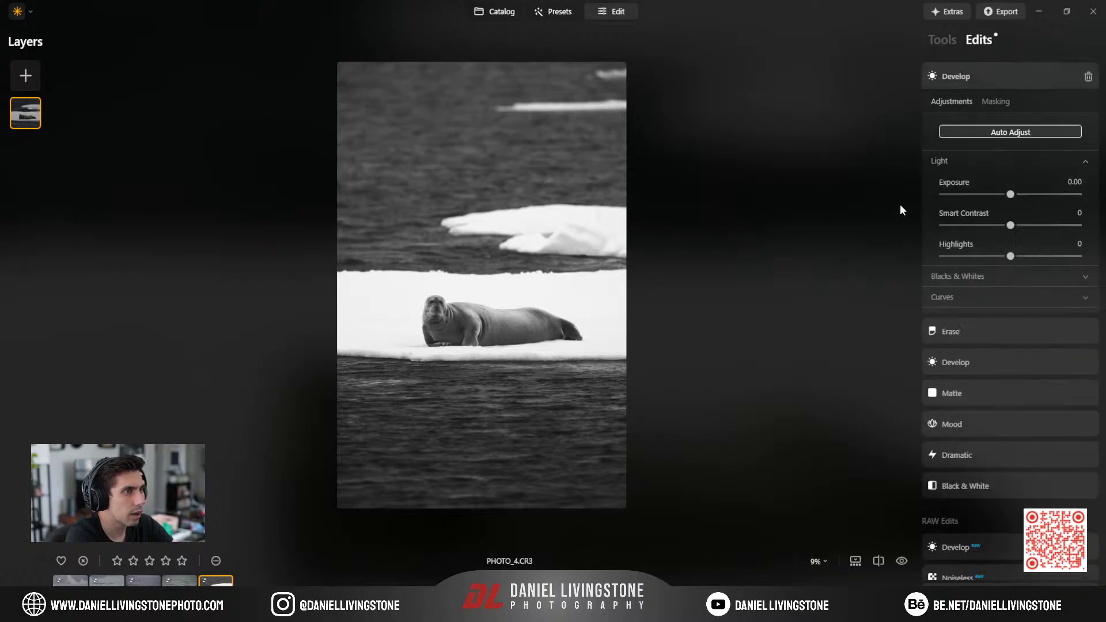
pyautogui.hotkey('ctrl', 'z')
pyautogui.hotkey('ctrl', 'z')
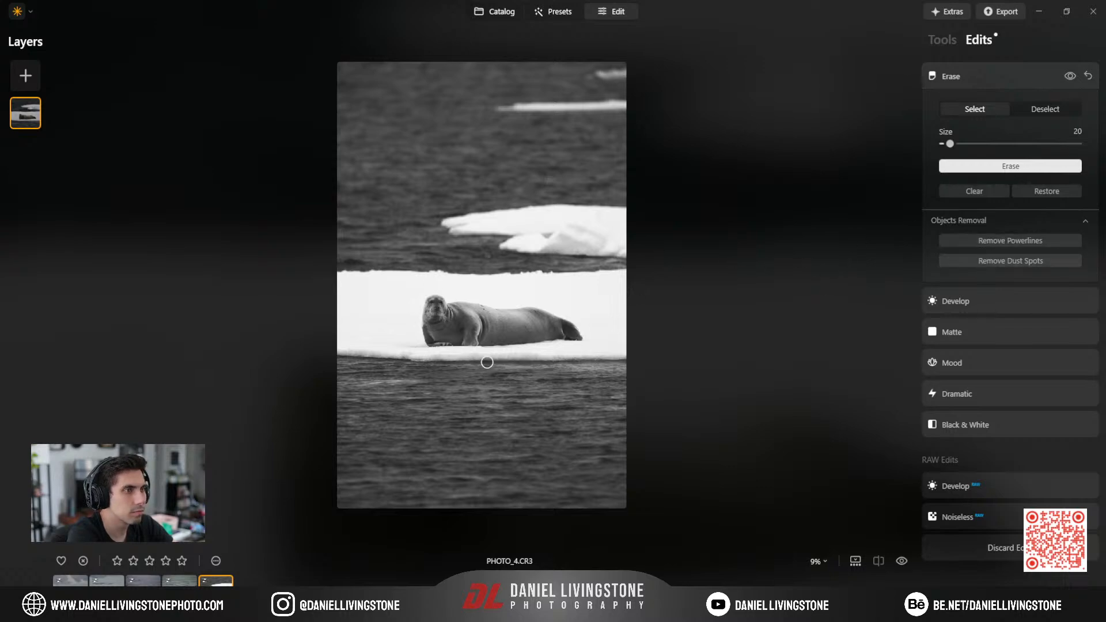
# Examine the Erase edit and the Develop edit beneath it in the seal photo's edit list.
pyautogui.click(955, 301)
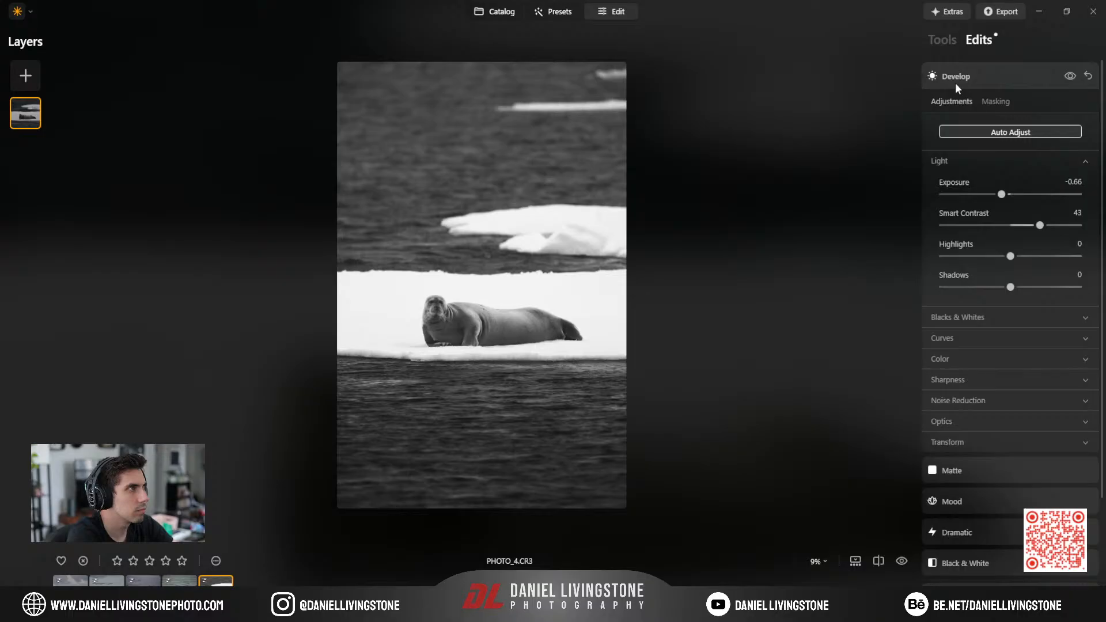
pyautogui.click(955, 82)
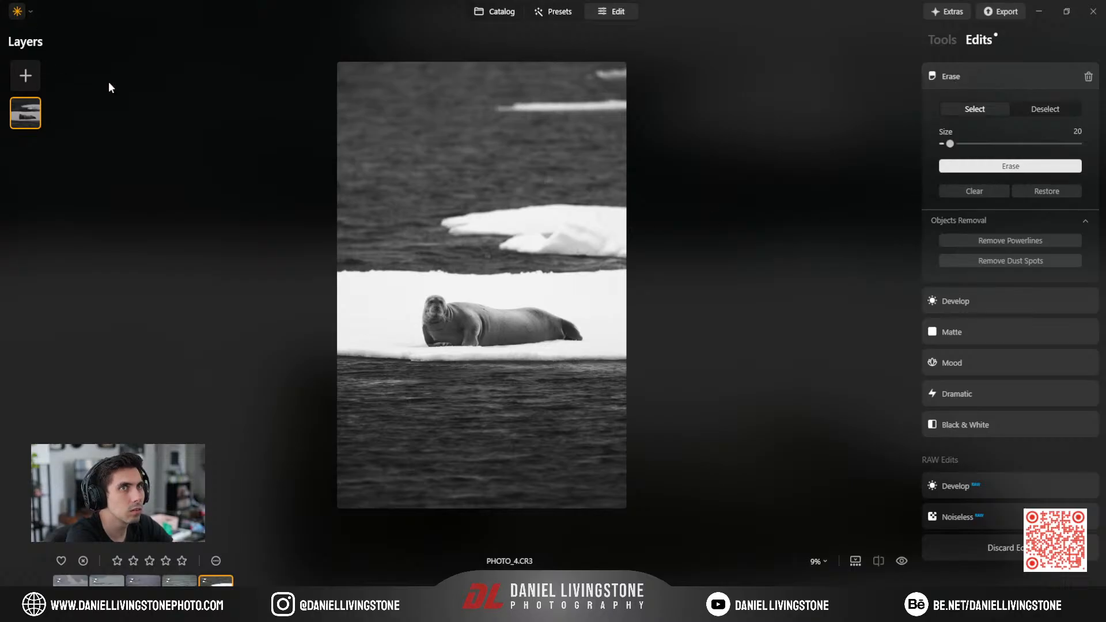
pyautogui.click(971, 78)
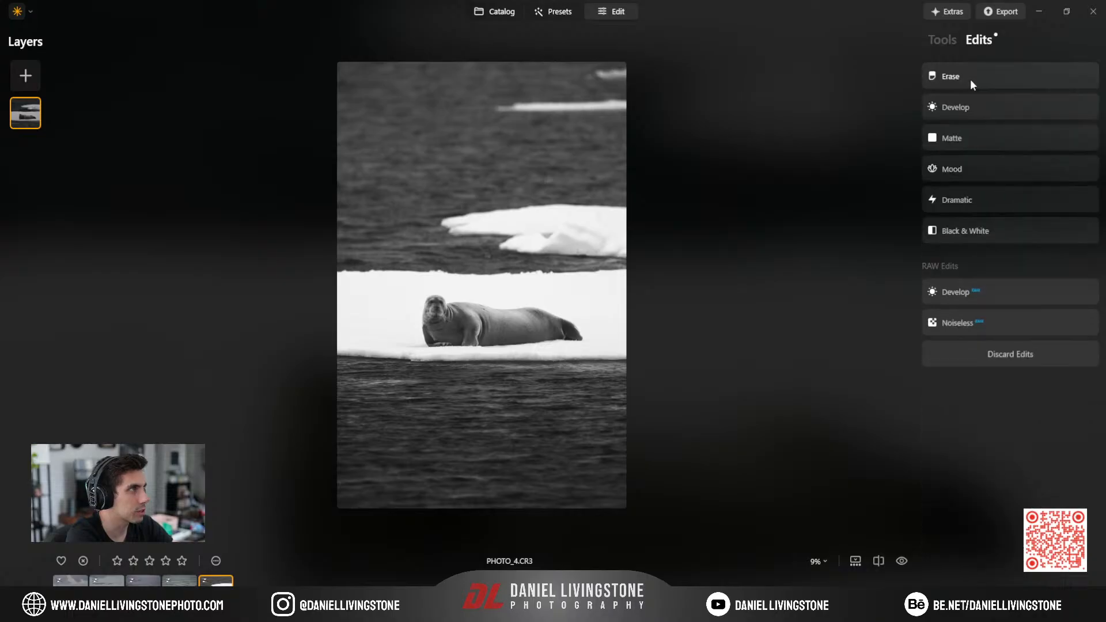
pyautogui.click(971, 106)
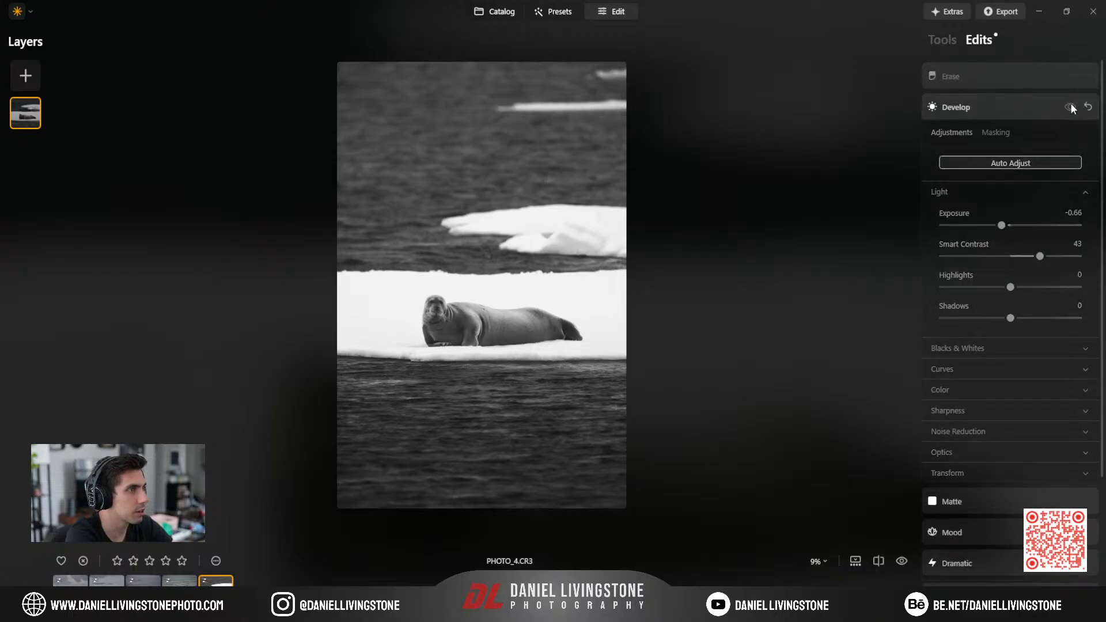
pyautogui.click(1021, 105)
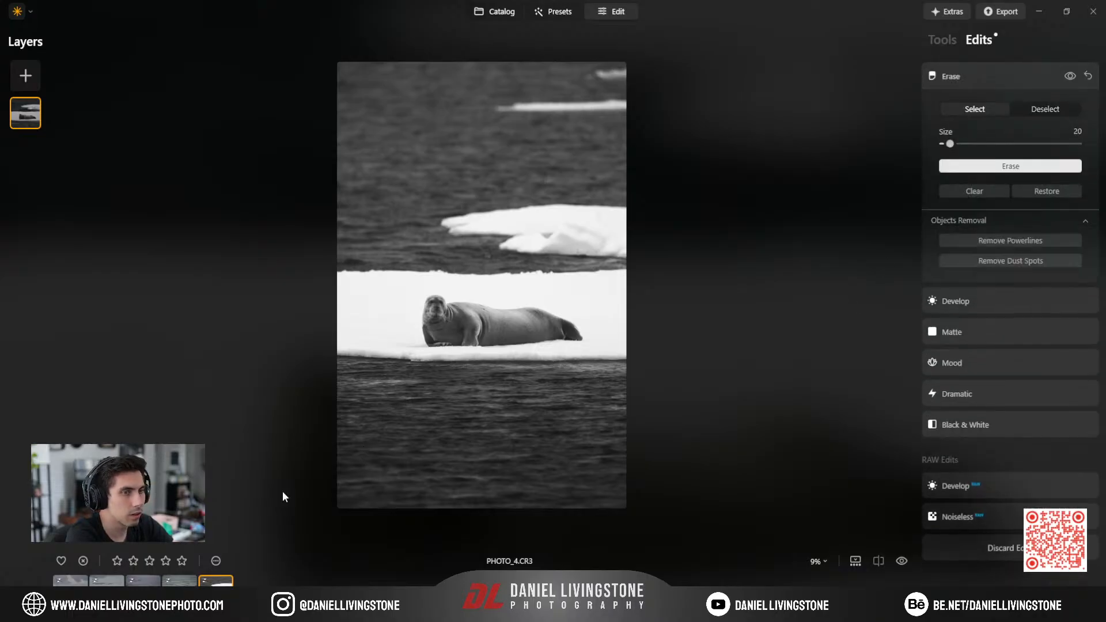
# Switch to PHOTO_3.CR3 and back to PHOTO_4.CR3, and check the seal photo's layer properties.
pyautogui.click(143, 581)
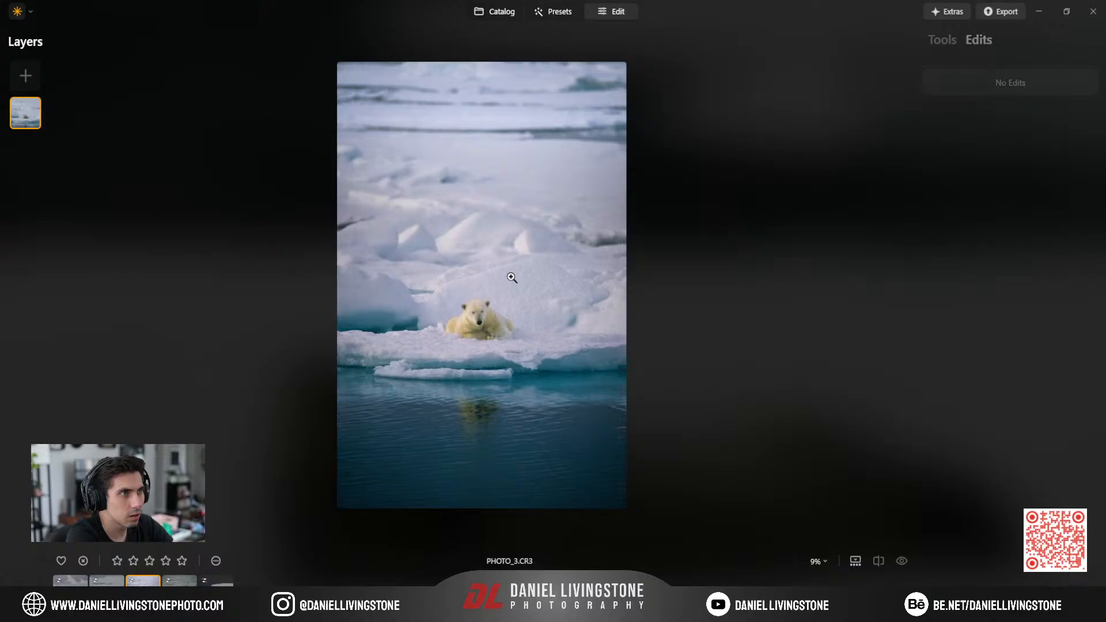
pyautogui.press('Right')
pyautogui.press('Right')
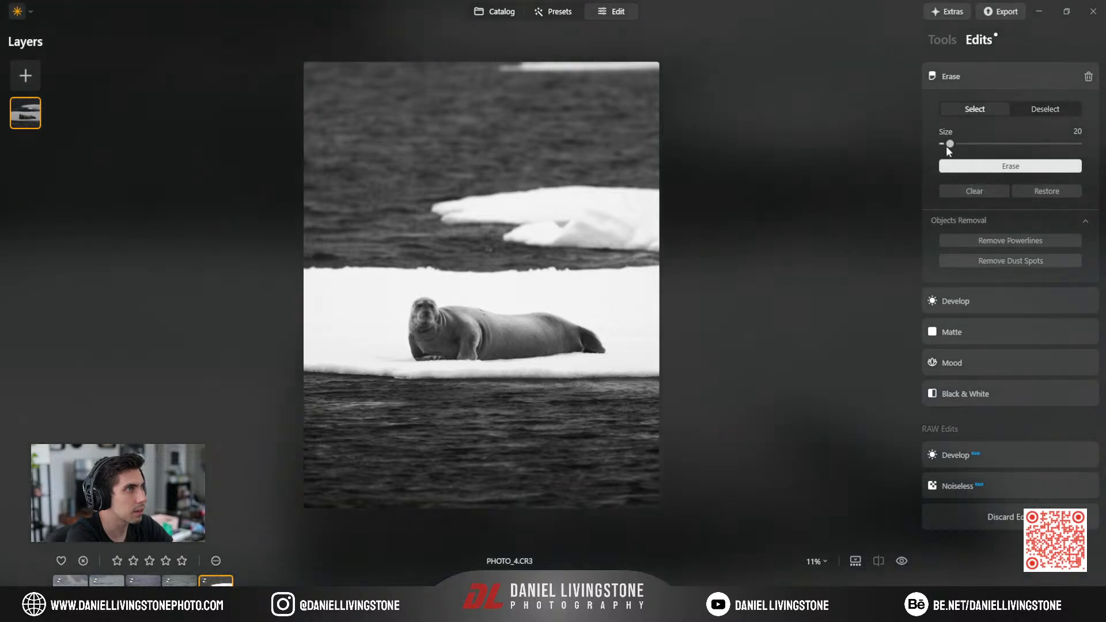
pyautogui.click(945, 42)
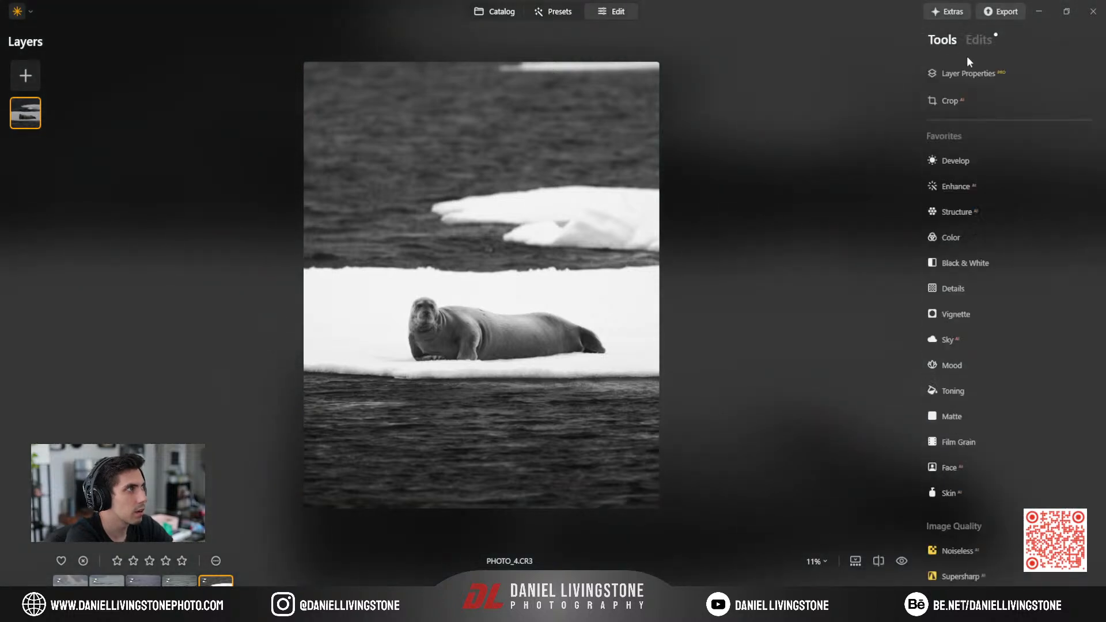
pyautogui.click(968, 75)
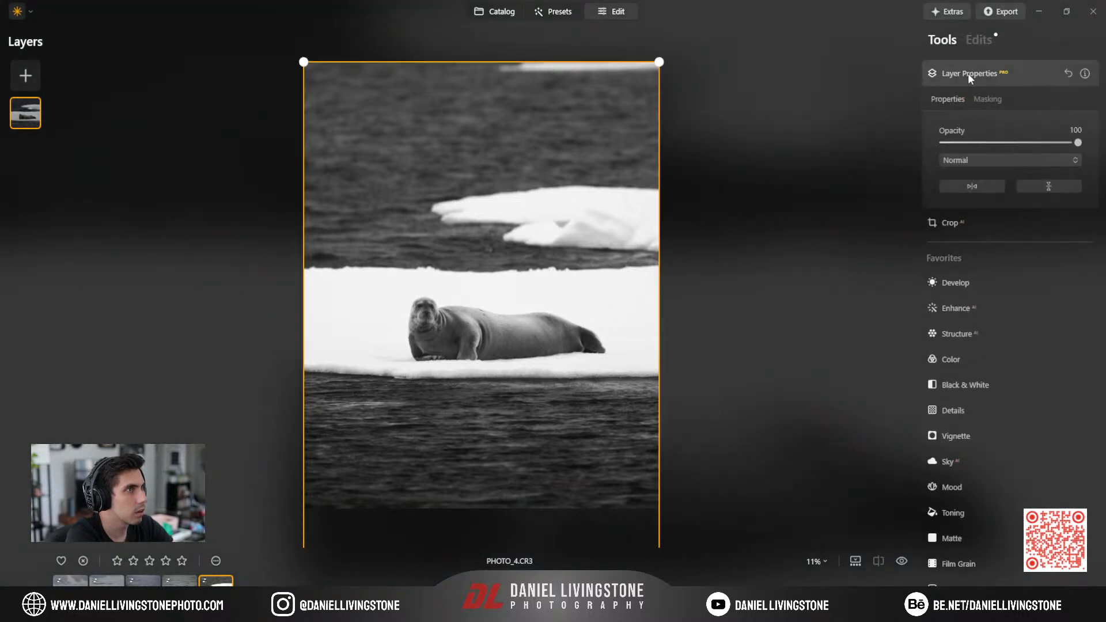
pyautogui.click(968, 74)
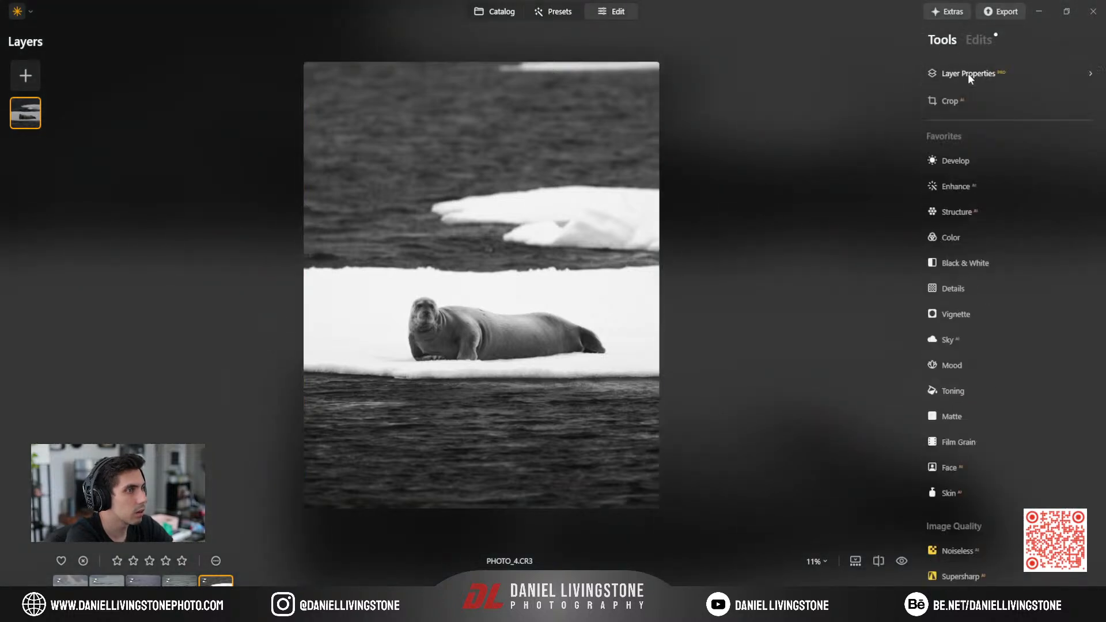
# Delete the Erase edit from the seal photo and reset its remaining Develop edit.
pyautogui.click(981, 38)
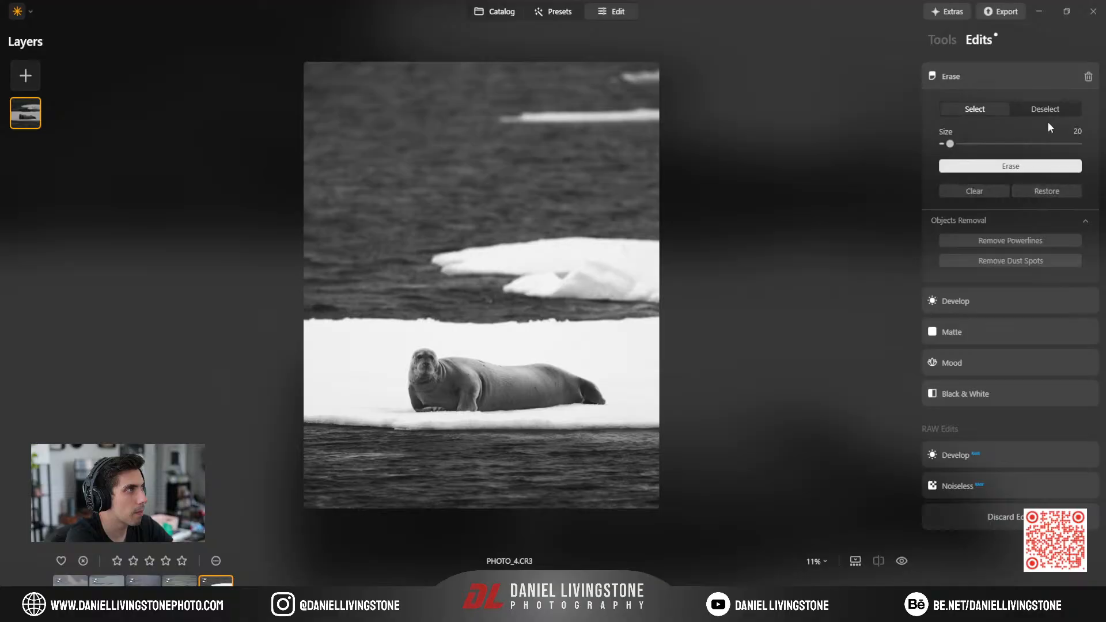
pyautogui.click(1087, 77)
pyautogui.click(1014, 77)
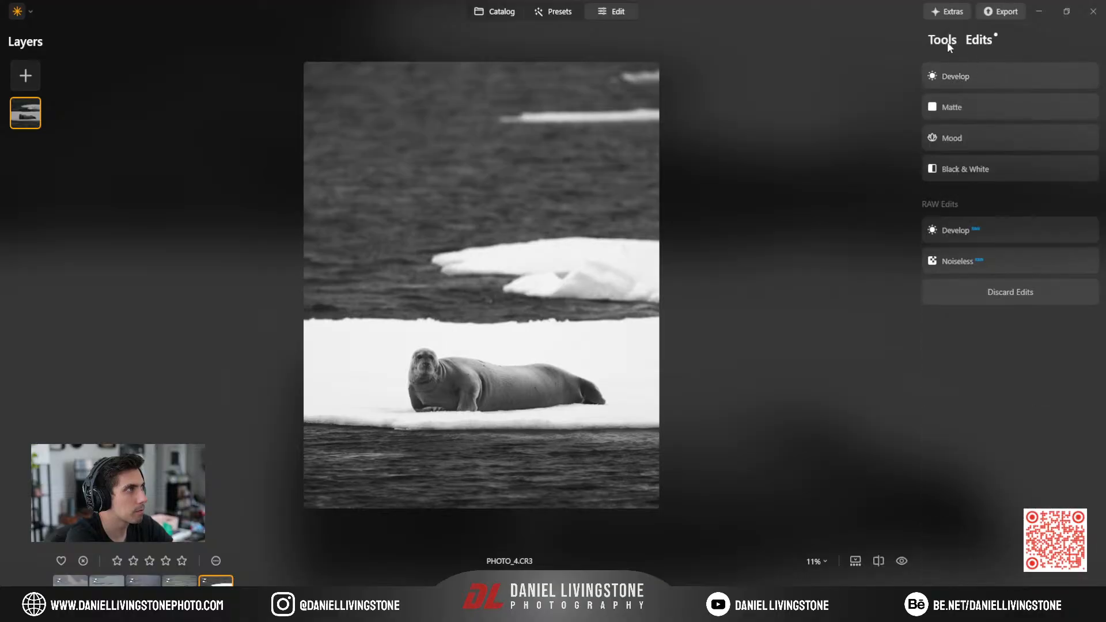
pyautogui.click(974, 79)
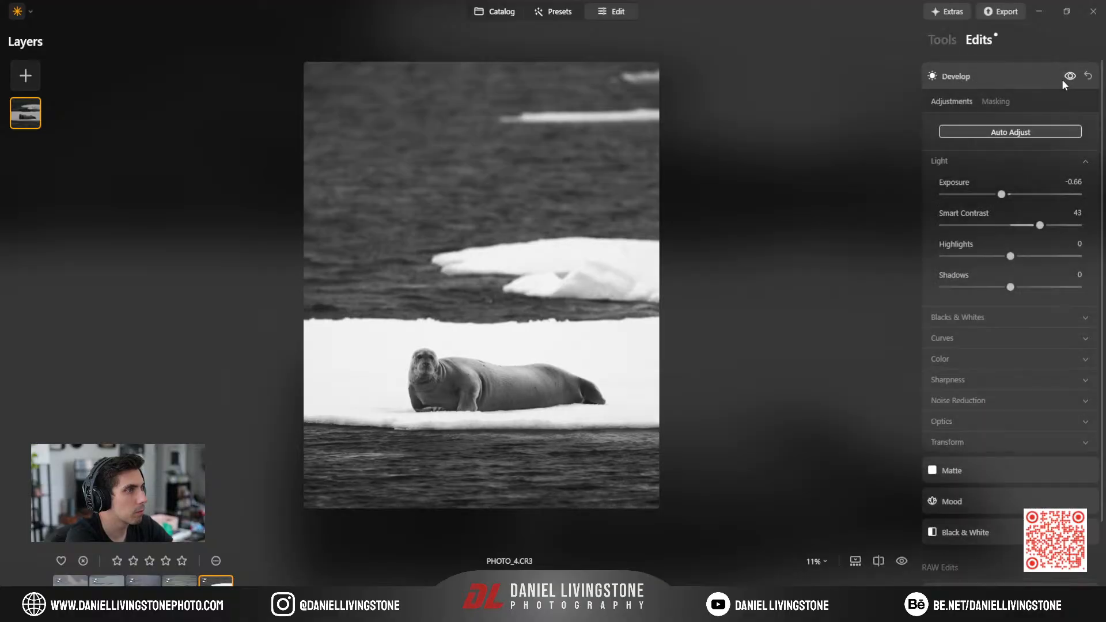
pyautogui.click(1084, 80)
pyautogui.click(1085, 79)
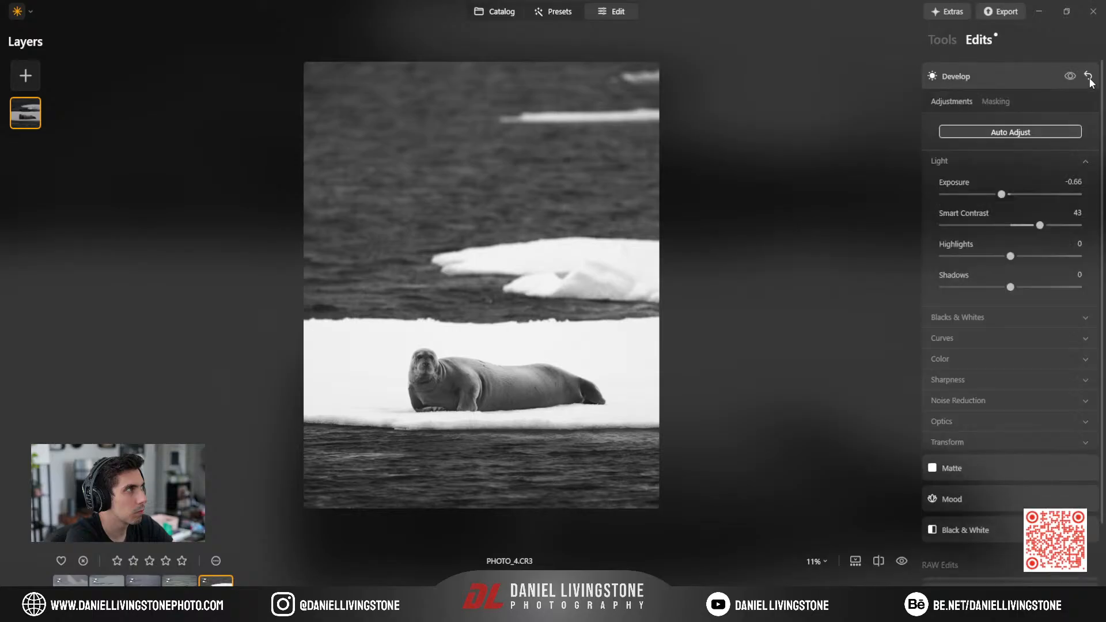
pyautogui.click(1089, 79)
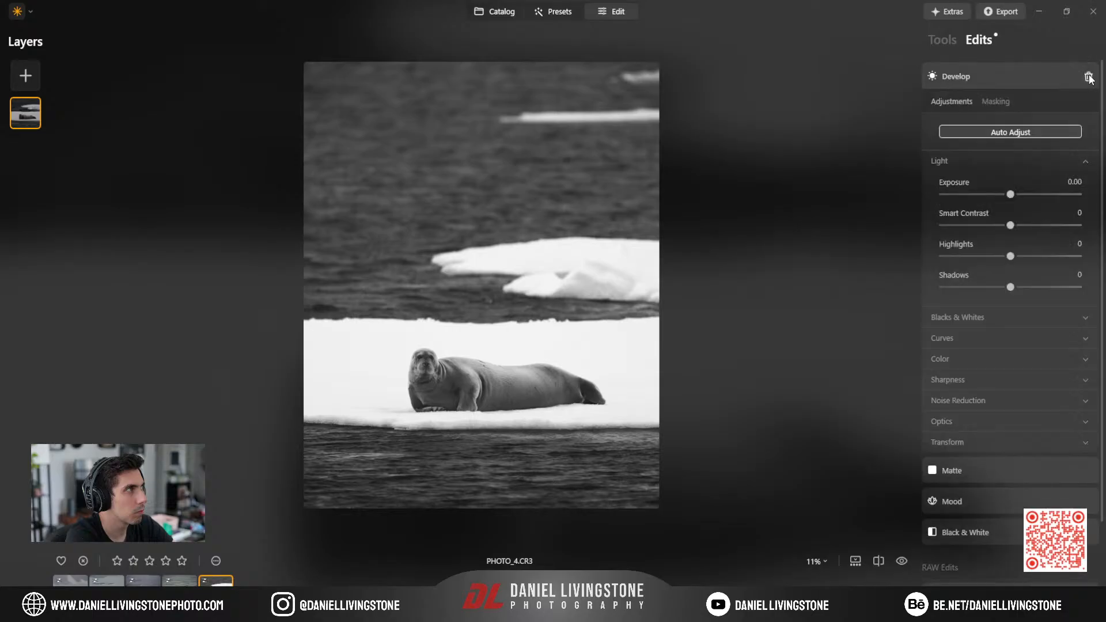
pyautogui.click(950, 40)
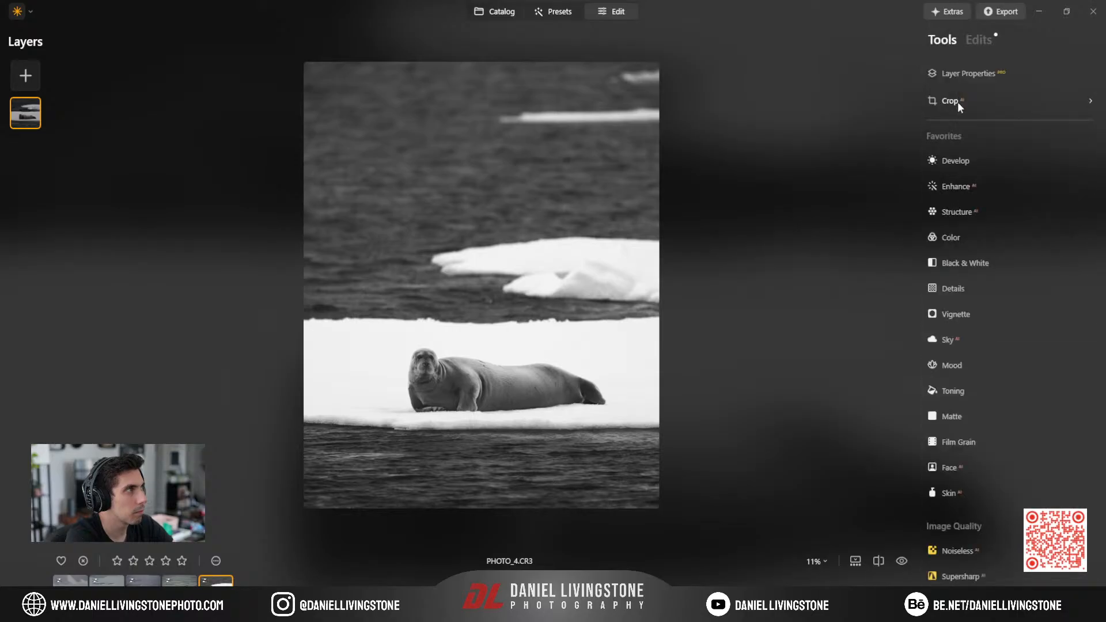
pyautogui.click(958, 101)
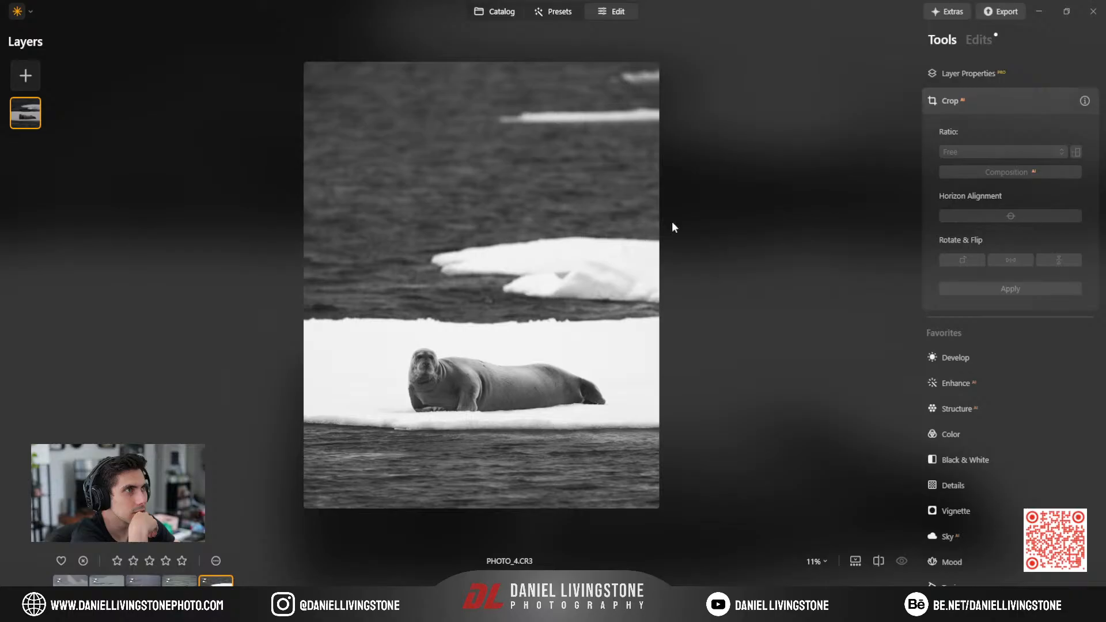
pyautogui.click(1004, 101)
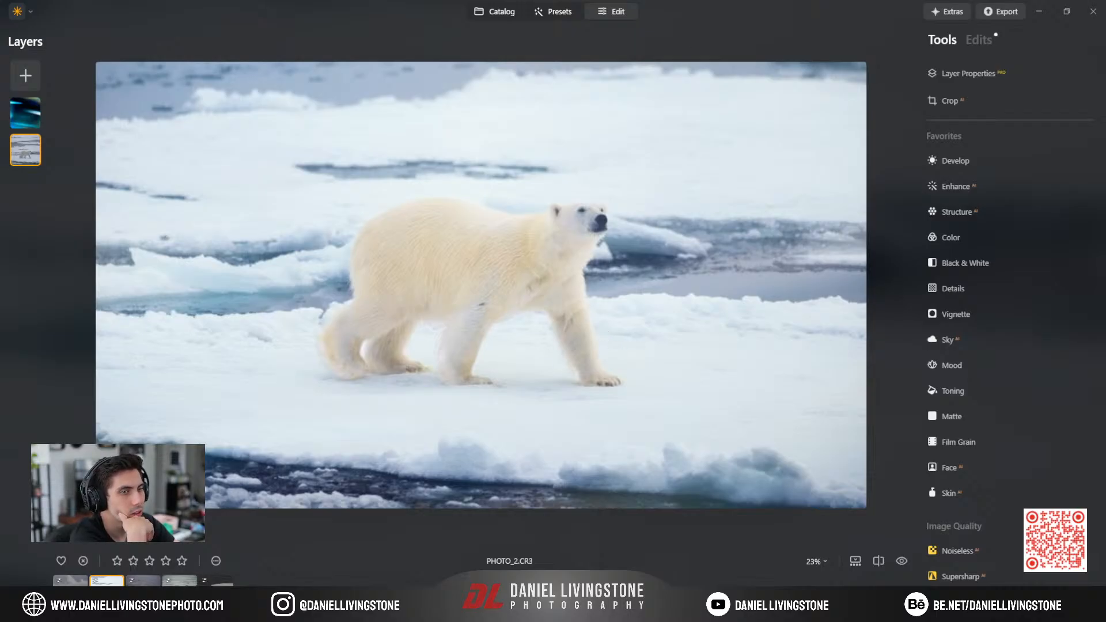
# Move from PHOTO_2.CR3 through the filmstrip to the seal photo, PHOTO_4.CR3.
pyautogui.press('Right')
pyautogui.press('Right')
pyautogui.press('Right')
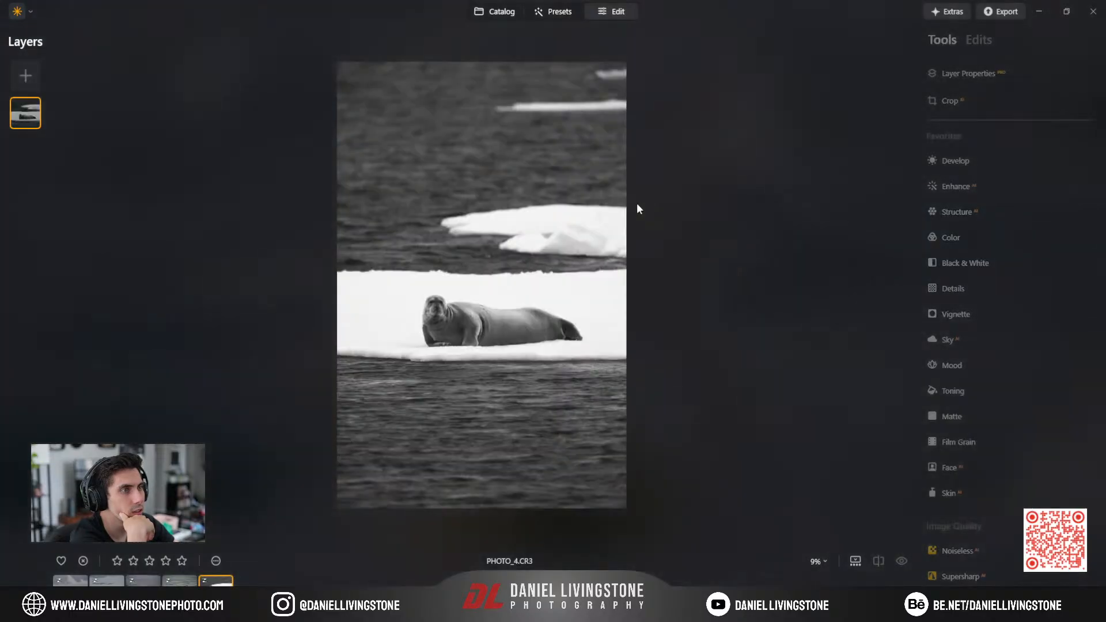
# Erase the three background ice floes from the water above the seal with the Erase tool at size 20.
pyautogui.click(977, 38)
pyautogui.click(948, 40)
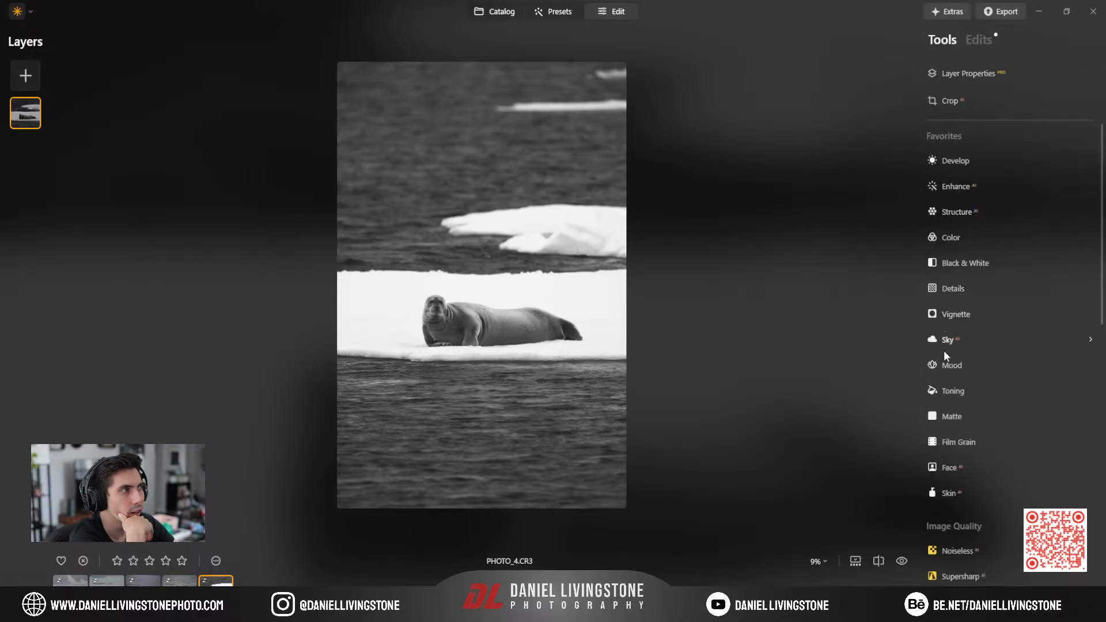
pyautogui.scroll(-4, 945, 423)
pyautogui.click(957, 424)
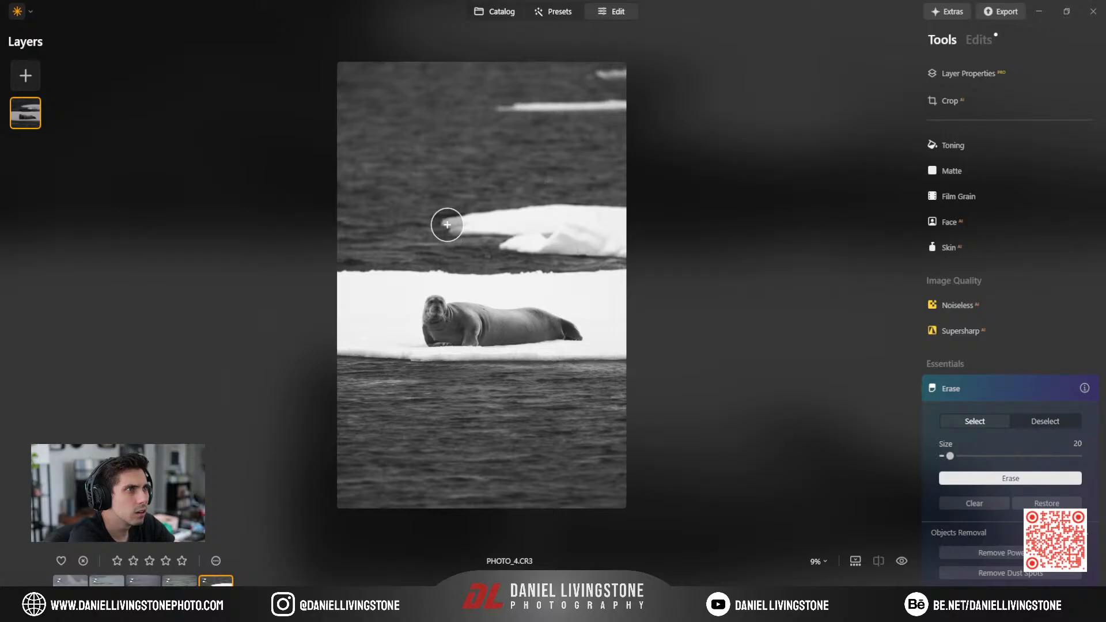
pyautogui.moveTo(444, 225)
pyautogui.mouseDown()
pyautogui.moveTo(624, 217)
pyautogui.moveTo(526, 214)
pyautogui.moveTo(506, 238)
pyautogui.moveTo(634, 247)
pyautogui.moveTo(538, 239)
pyautogui.mouseUp()
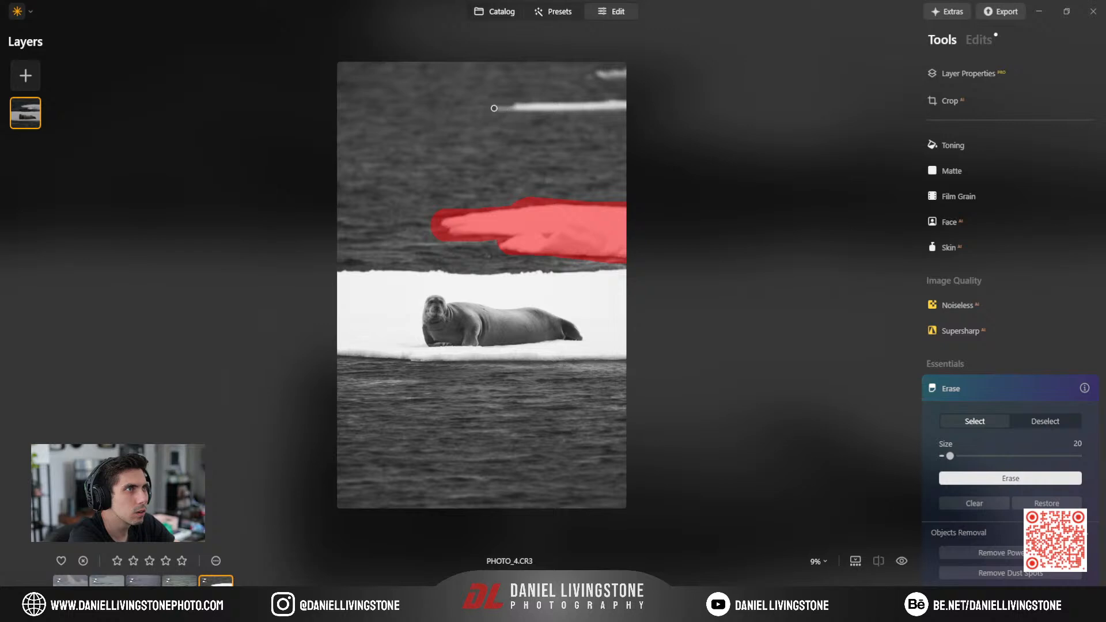
pyautogui.moveTo(491, 108)
pyautogui.mouseDown()
pyautogui.moveTo(640, 104)
pyautogui.moveTo(602, 74)
pyautogui.moveTo(631, 72)
pyautogui.mouseUp()
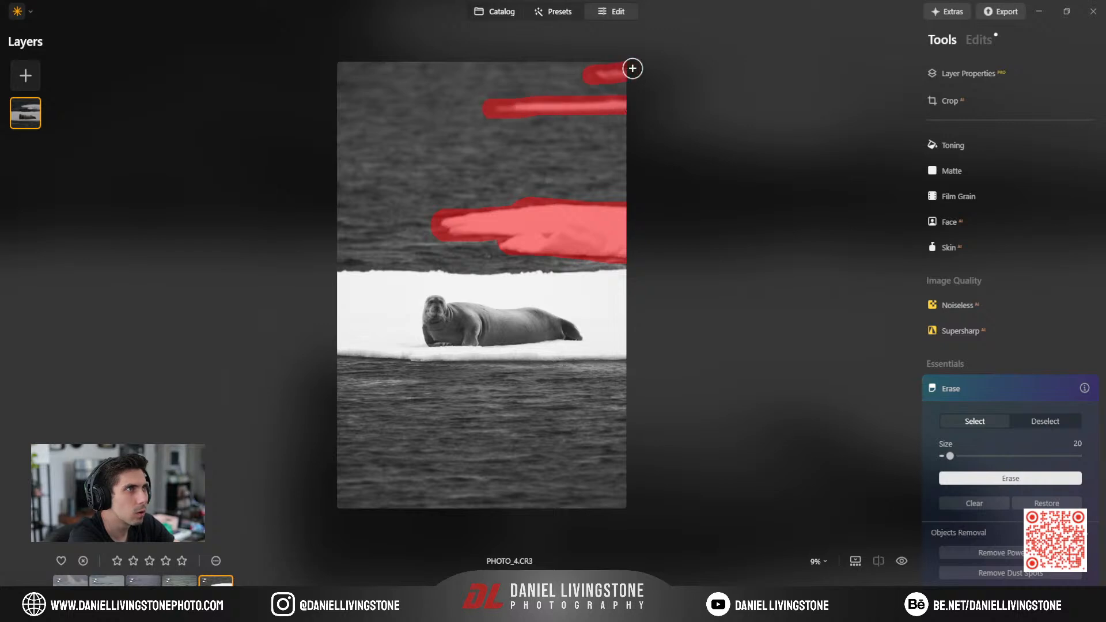
pyautogui.click(1005, 479)
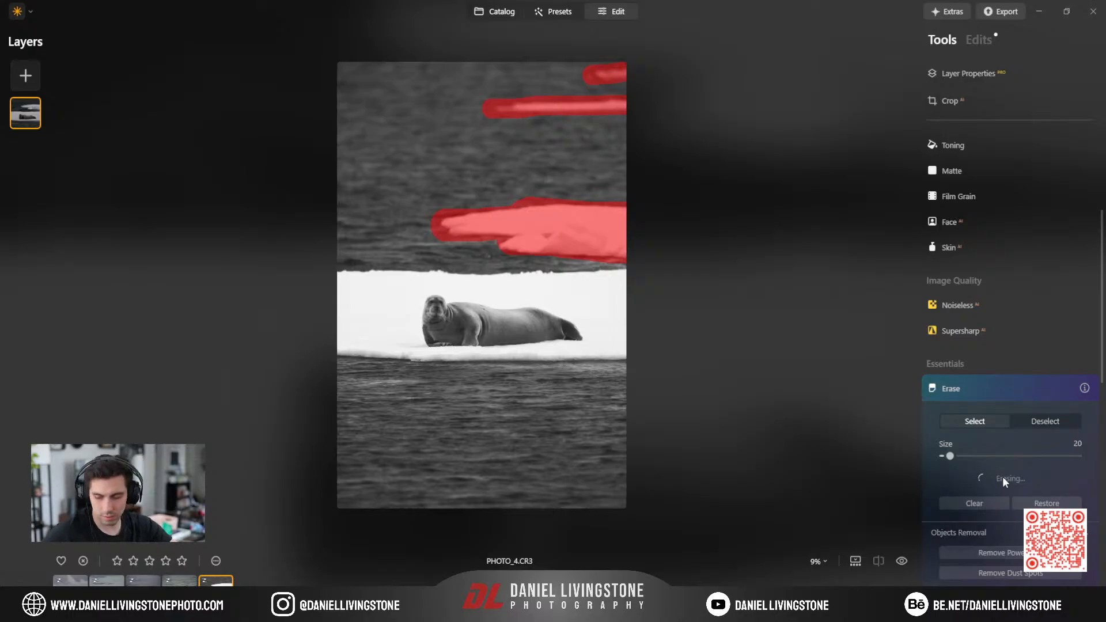
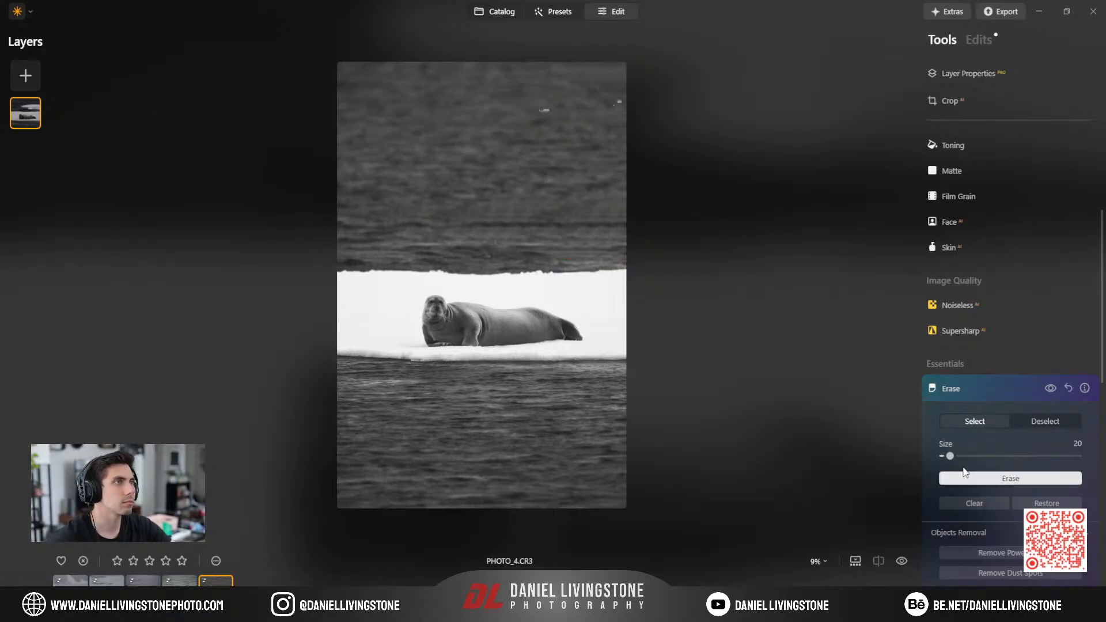
# Erase the leftover white specks in the upper water and close the Erase tool.
pyautogui.moveTo(541, 109); pyautogui.dragTo(624, 104)
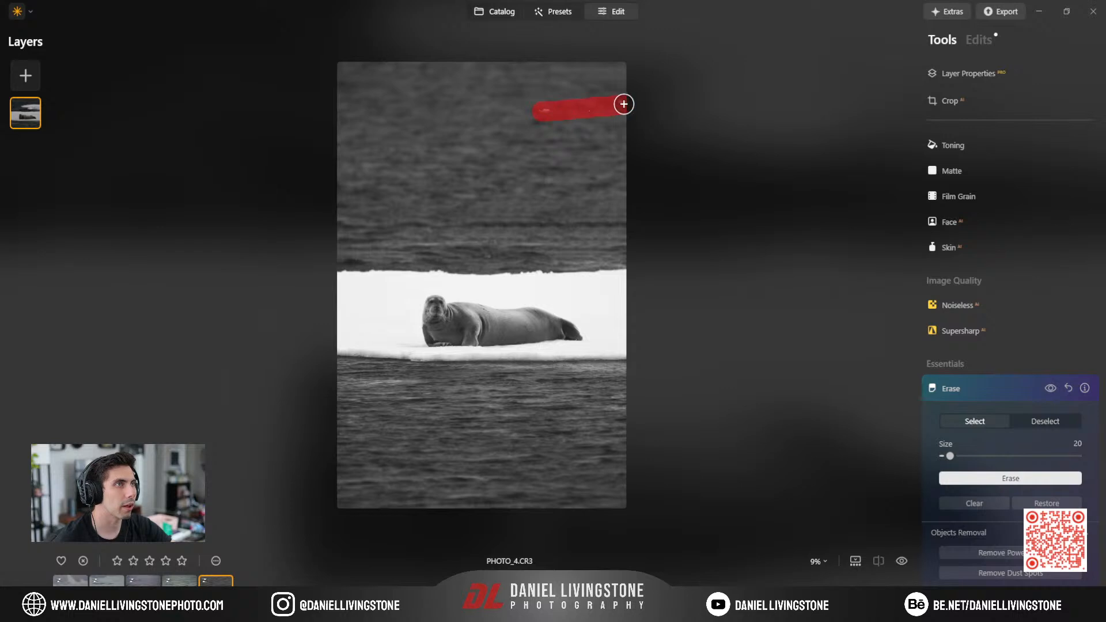
pyautogui.click(1003, 481)
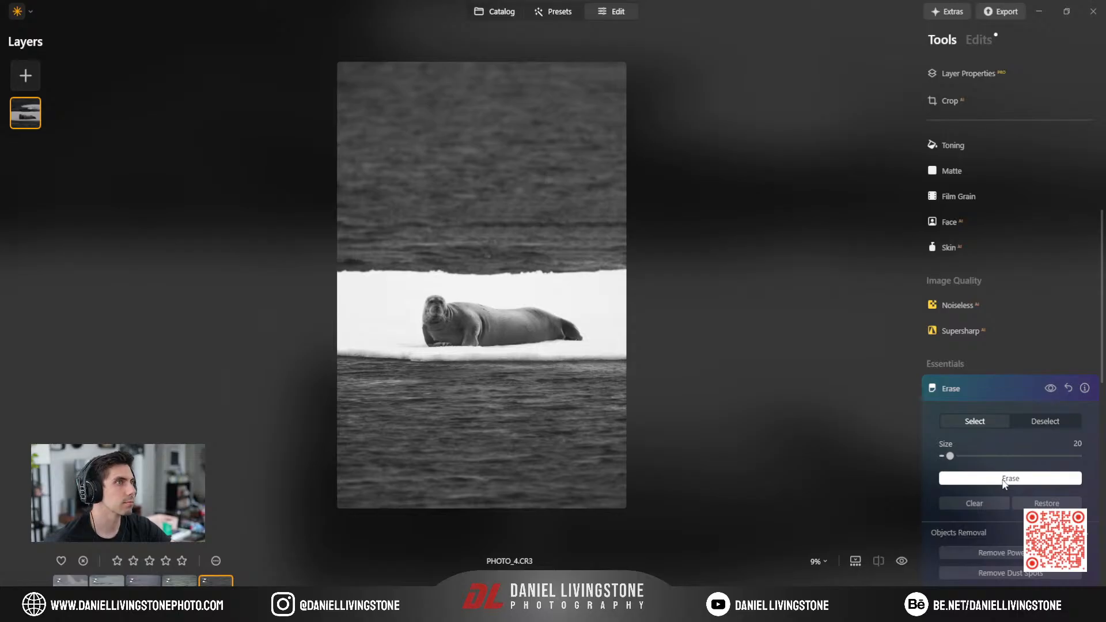
pyautogui.click(966, 387)
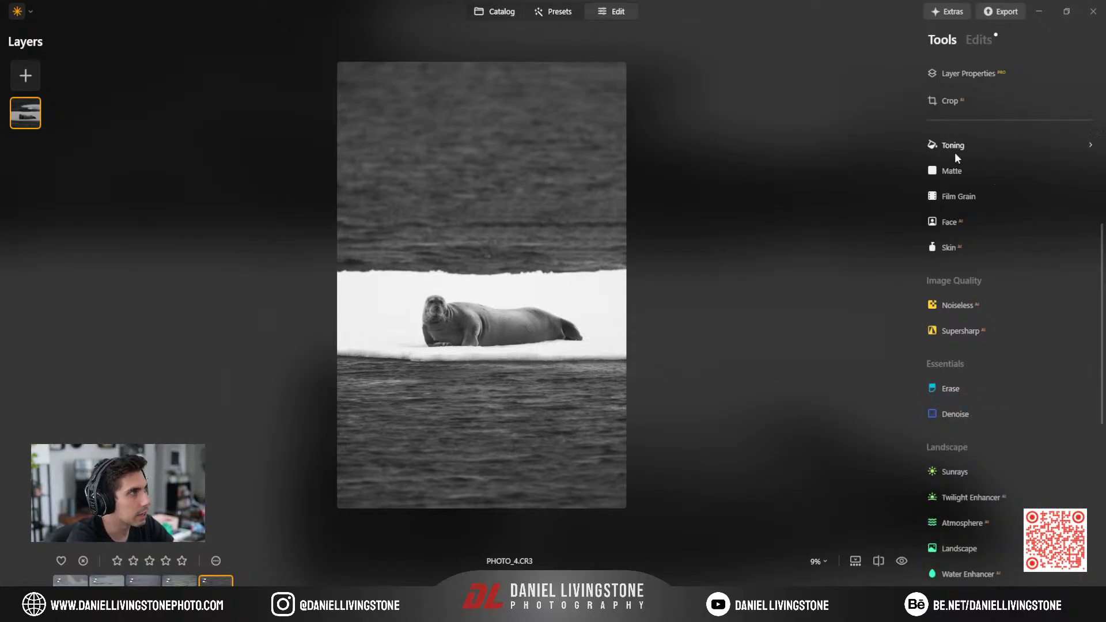
# Start a new Develop edit masked to Water with the AI mask, and toggle the mask overlay.
pyautogui.scroll(10, 954, 115)
pyautogui.click(946, 164)
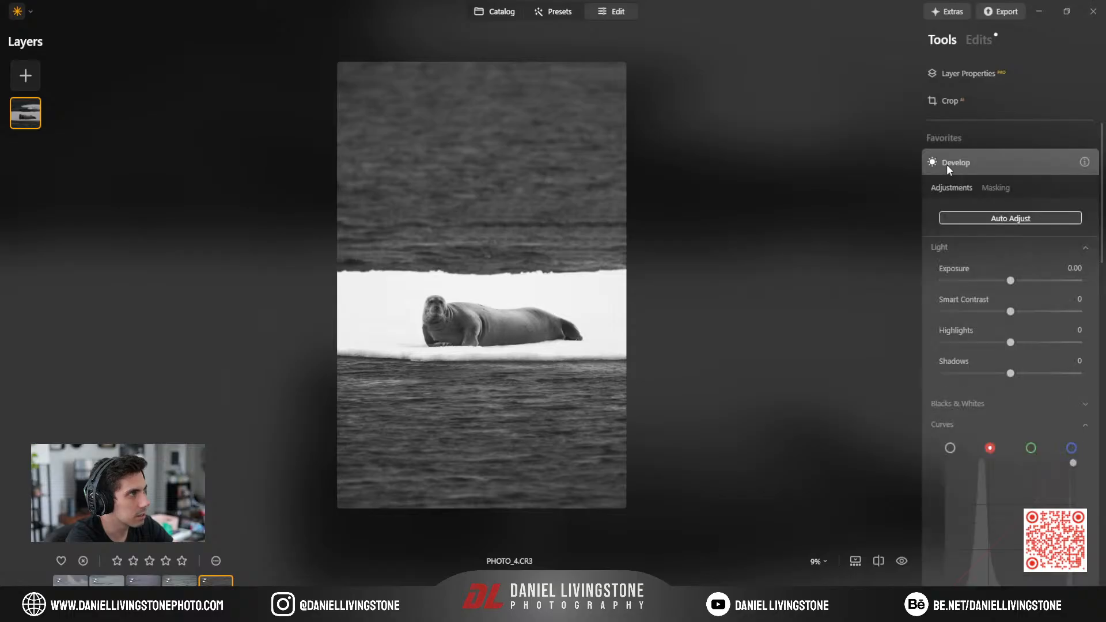
pyautogui.click(995, 188)
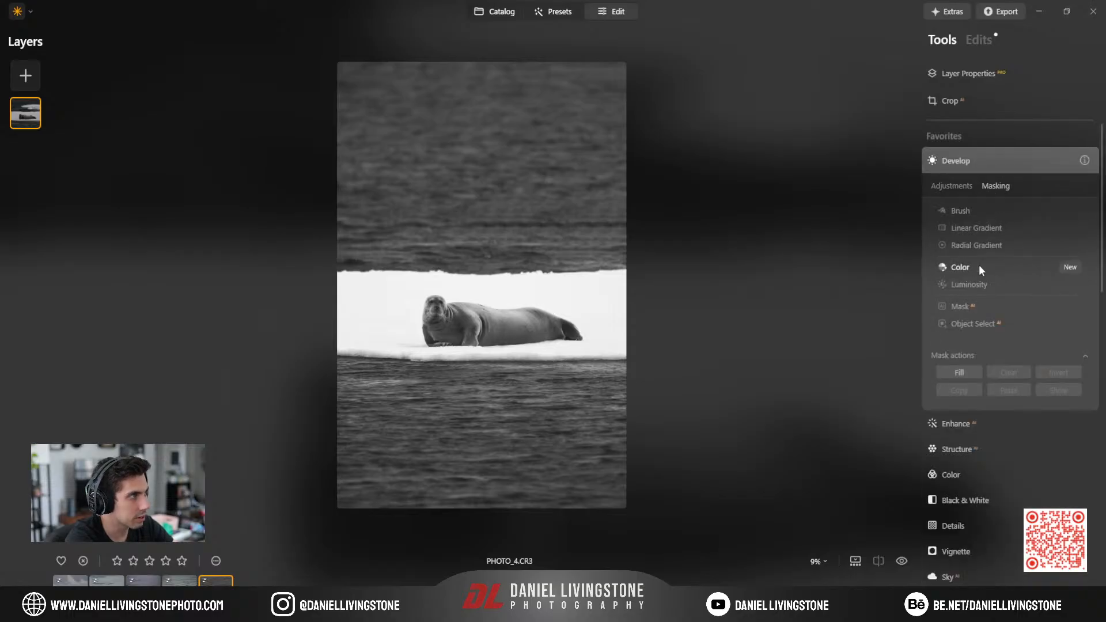
pyautogui.click(962, 308)
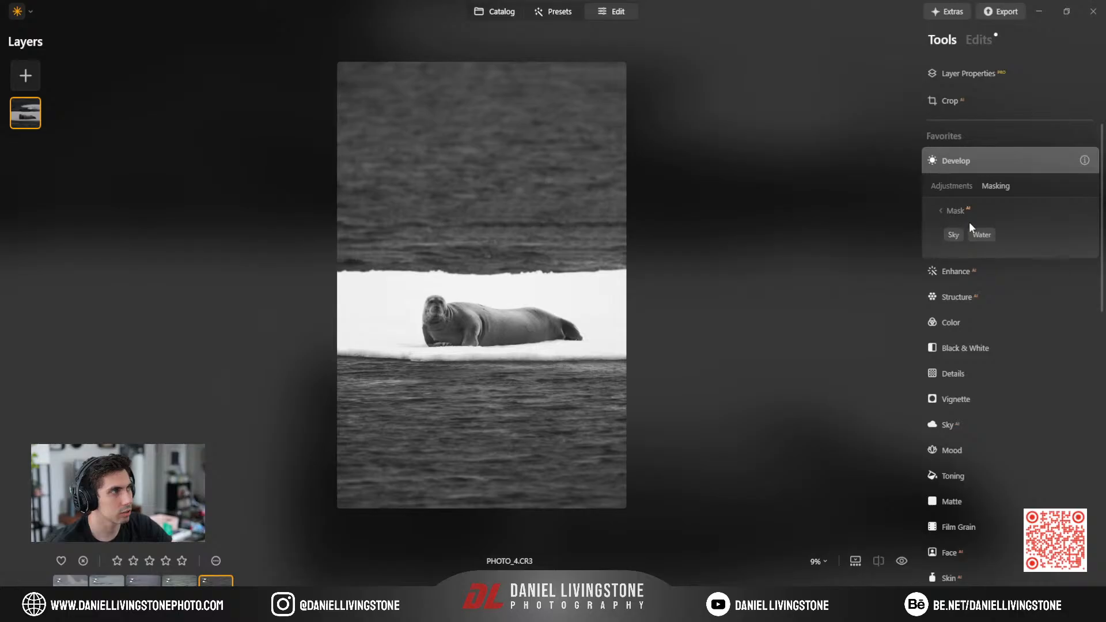
pyautogui.click(980, 235)
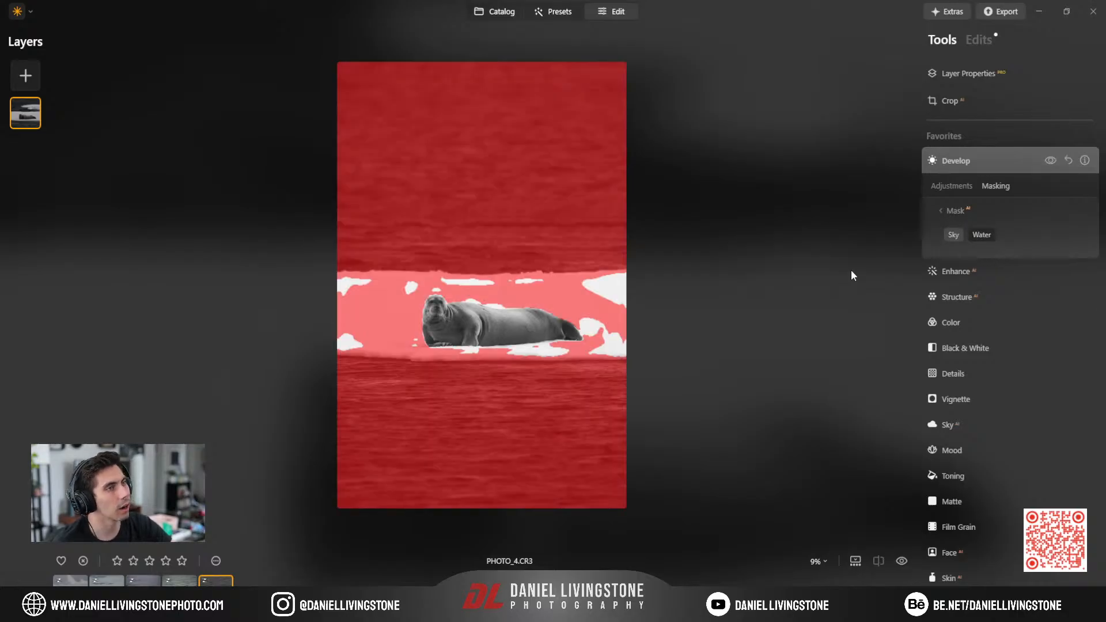
pyautogui.click(957, 212)
pyautogui.click(1053, 392)
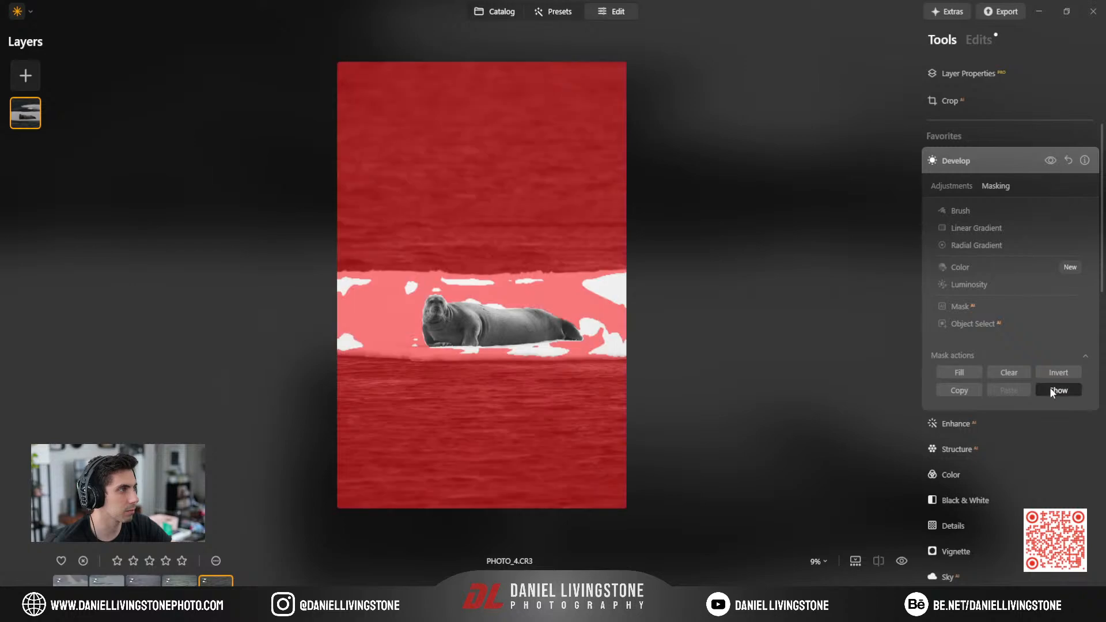
# Erase the Develop mask from the right end of the seal's ice floe, using brush size 58, then 22 near the upper edge.
pyautogui.click(960, 212)
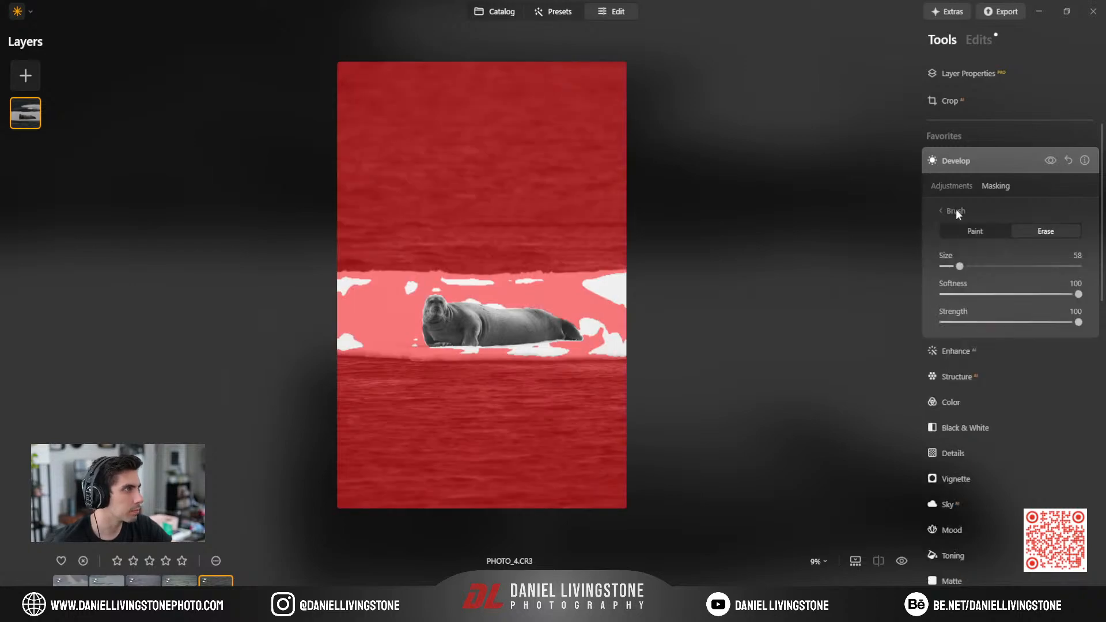
pyautogui.click(1039, 232)
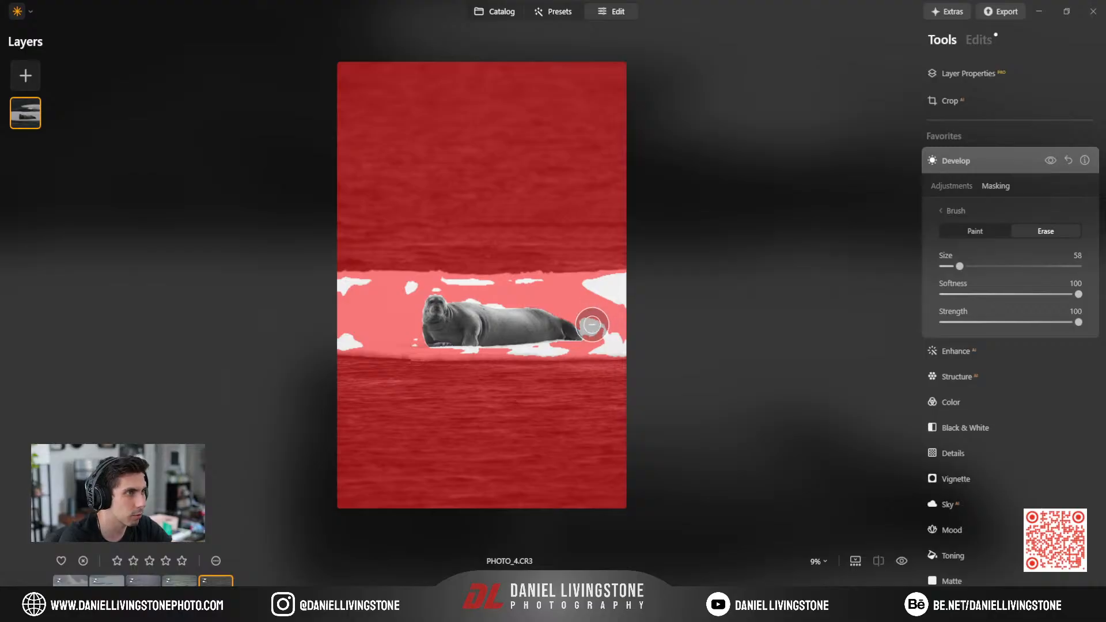
pyautogui.scroll(3, 591, 324)
pyautogui.scroll(-2, 656, 294)
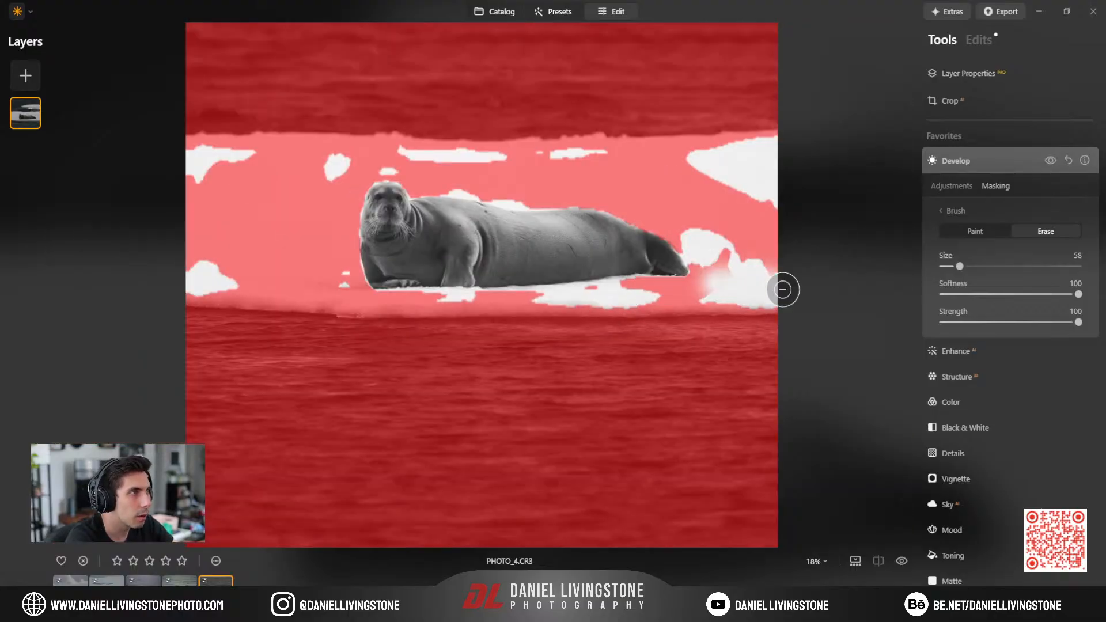
pyautogui.moveTo(784, 290)
pyautogui.mouseDown()
pyautogui.moveTo(745, 290)
pyautogui.moveTo(749, 263)
pyautogui.moveTo(710, 246)
pyautogui.moveTo(723, 209)
pyautogui.moveTo(795, 168)
pyautogui.mouseUp()
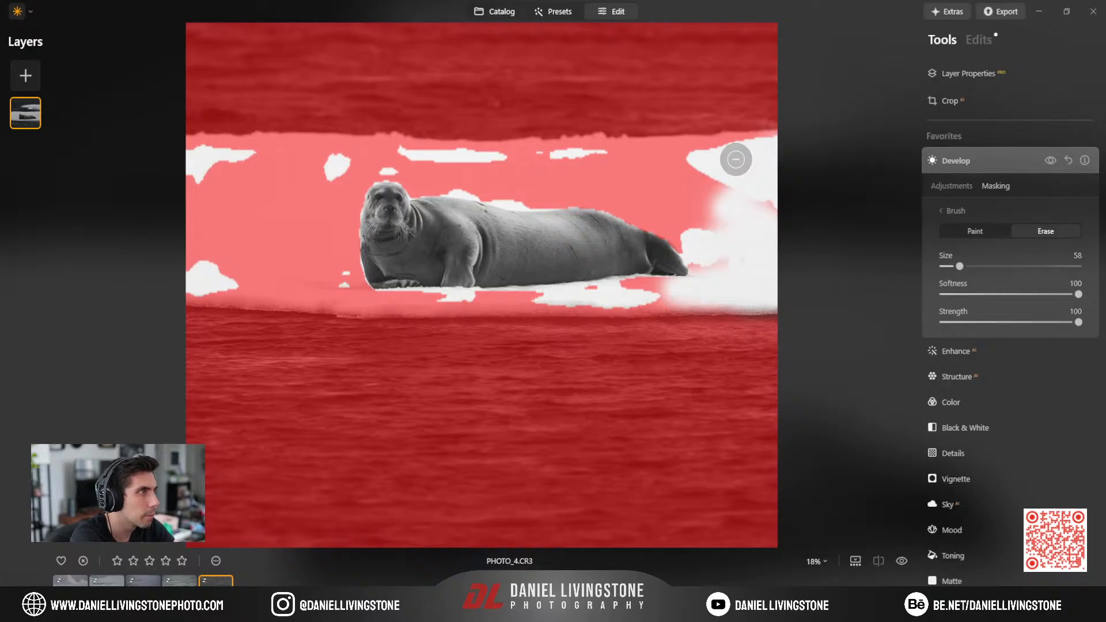
pyautogui.press('[')
pyautogui.press('[')
pyautogui.press('[')
pyautogui.press('[')
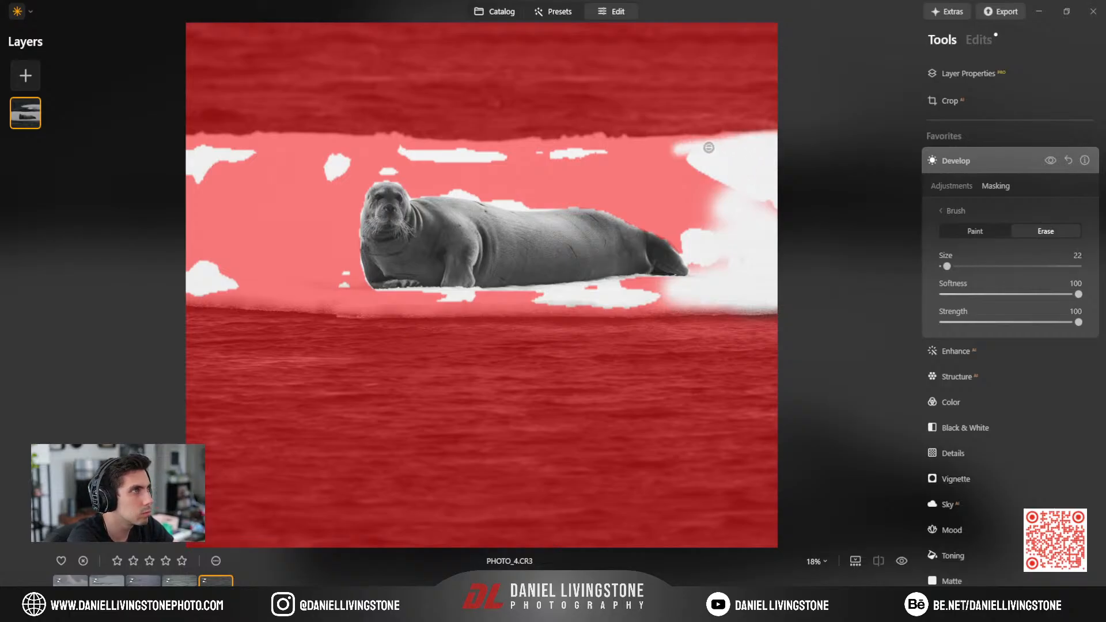
pyautogui.moveTo(709, 147)
pyautogui.mouseDown()
pyautogui.moveTo(741, 146)
pyautogui.moveTo(622, 146)
pyautogui.moveTo(724, 163)
pyautogui.mouseUp()
# Enlarge the erasing brush to 154 and clear the mask from the middle of the ice around the seal.
pyautogui.press(']')
pyautogui.press(']')
pyautogui.press(']')
pyautogui.press(']')
pyautogui.press(']')
pyautogui.press(']')
pyautogui.press(']')
pyautogui.press(']')
pyautogui.press(']')
pyautogui.press(']')
pyautogui.press(']')
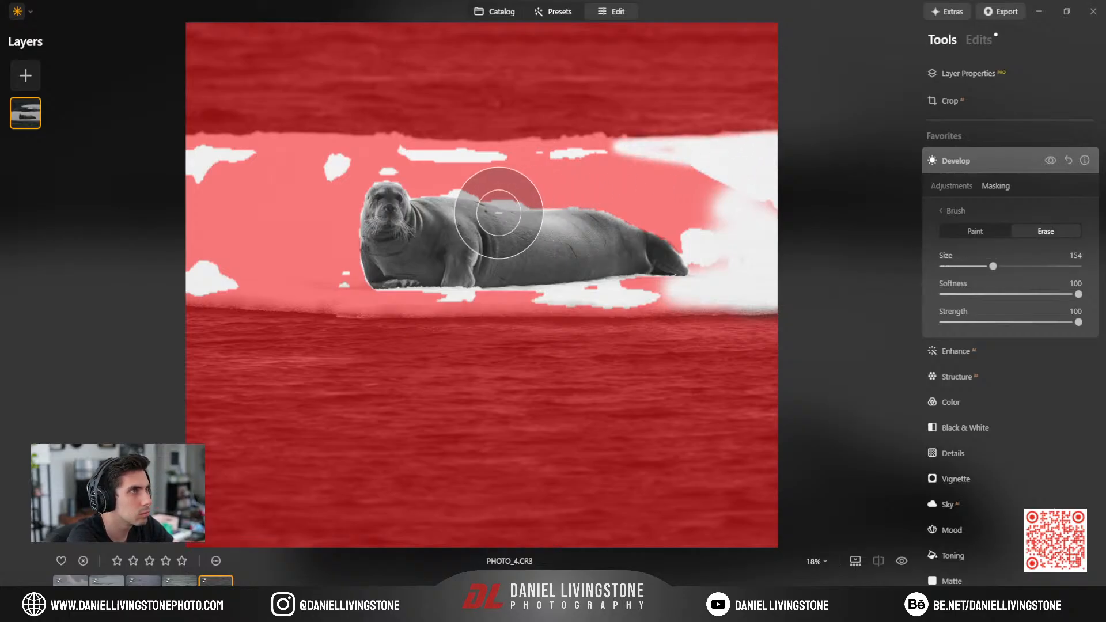
pyautogui.moveTo(499, 213)
pyautogui.mouseDown()
pyautogui.moveTo(470, 185)
pyautogui.moveTo(149, 197)
pyautogui.moveTo(225, 225)
pyautogui.moveTo(678, 281)
pyautogui.mouseUp()
# Reduce the erasing brush to 58 and clear the remaining mask along the ice floe's lower edge.
pyautogui.press('[')
pyautogui.press('[')
pyautogui.press('[')
pyautogui.press('[')
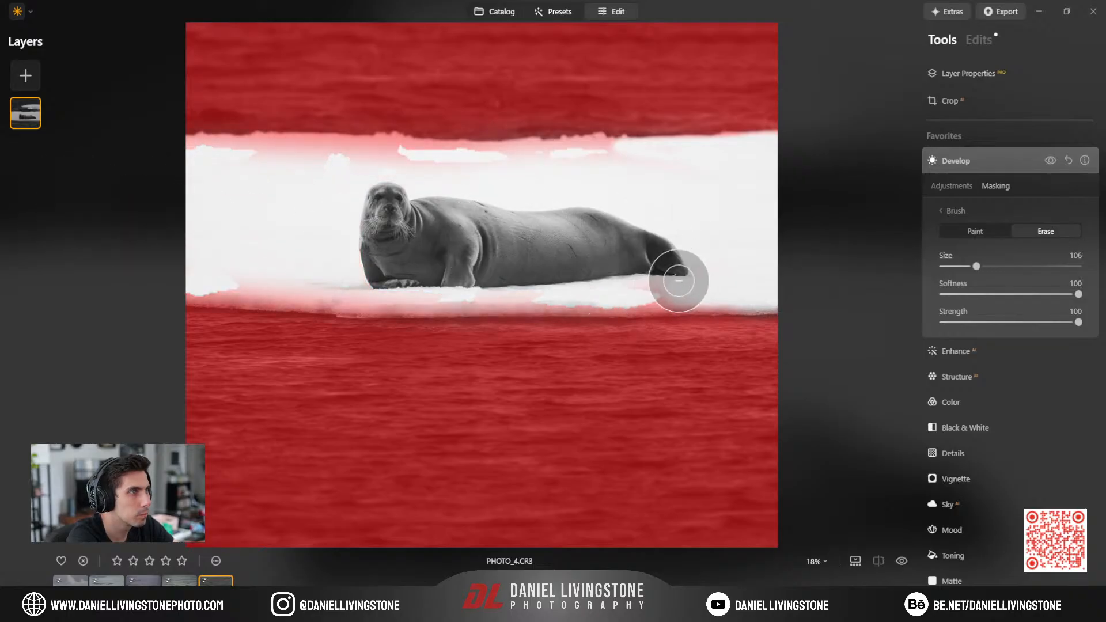
pyautogui.press('[')
pyautogui.press('[')
pyautogui.press('[')
pyautogui.press('[')
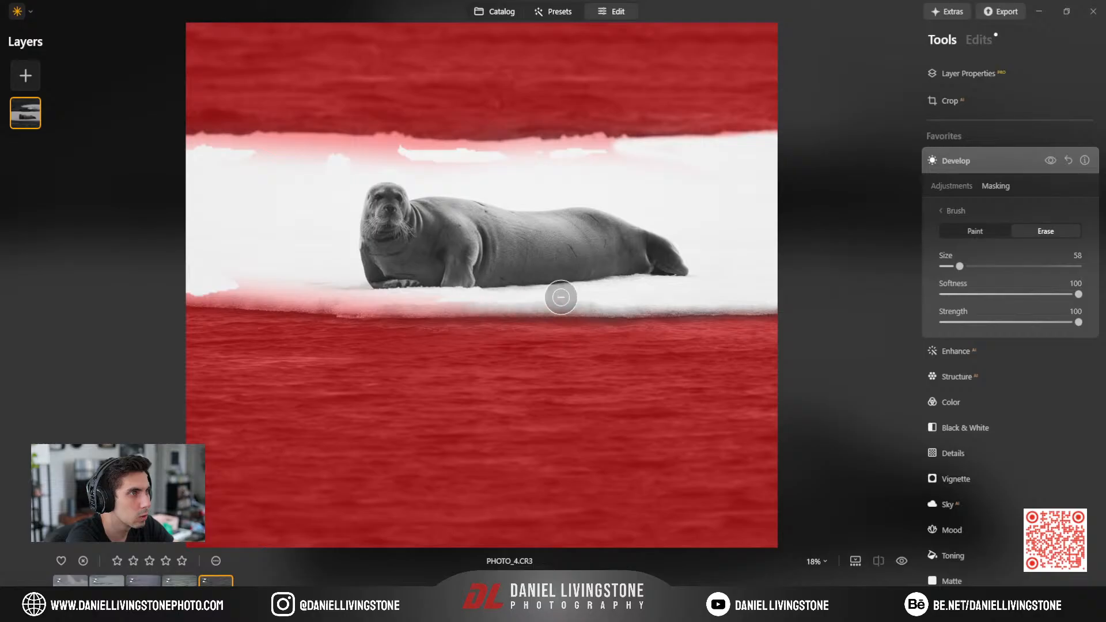
pyautogui.scroll(3, 561, 297)
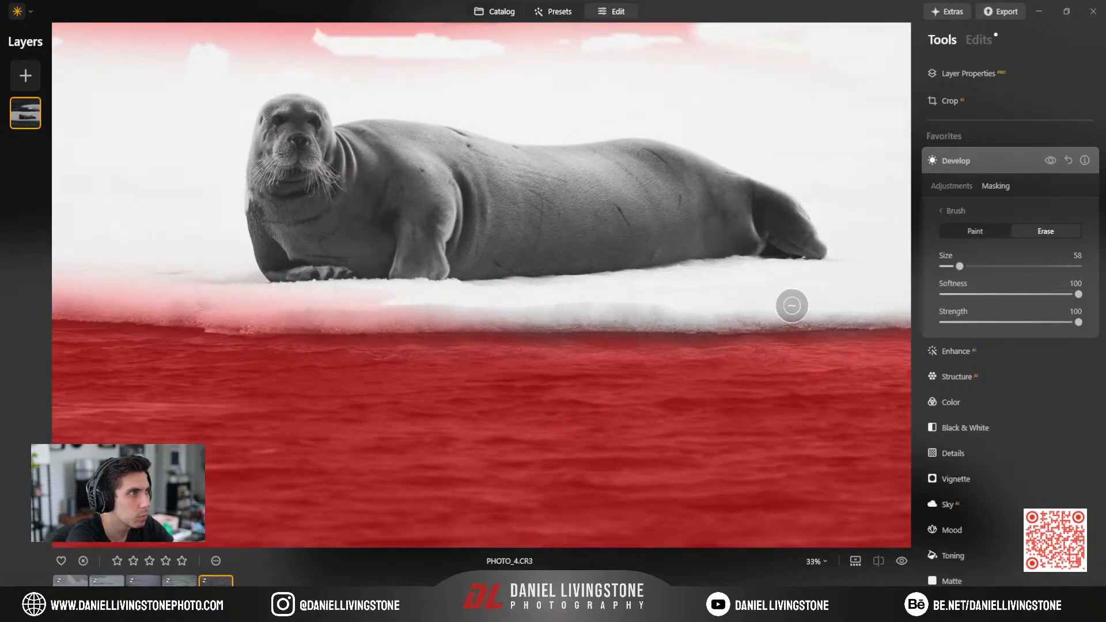
pyautogui.moveTo(822, 267); pyautogui.dragTo(749, 273)
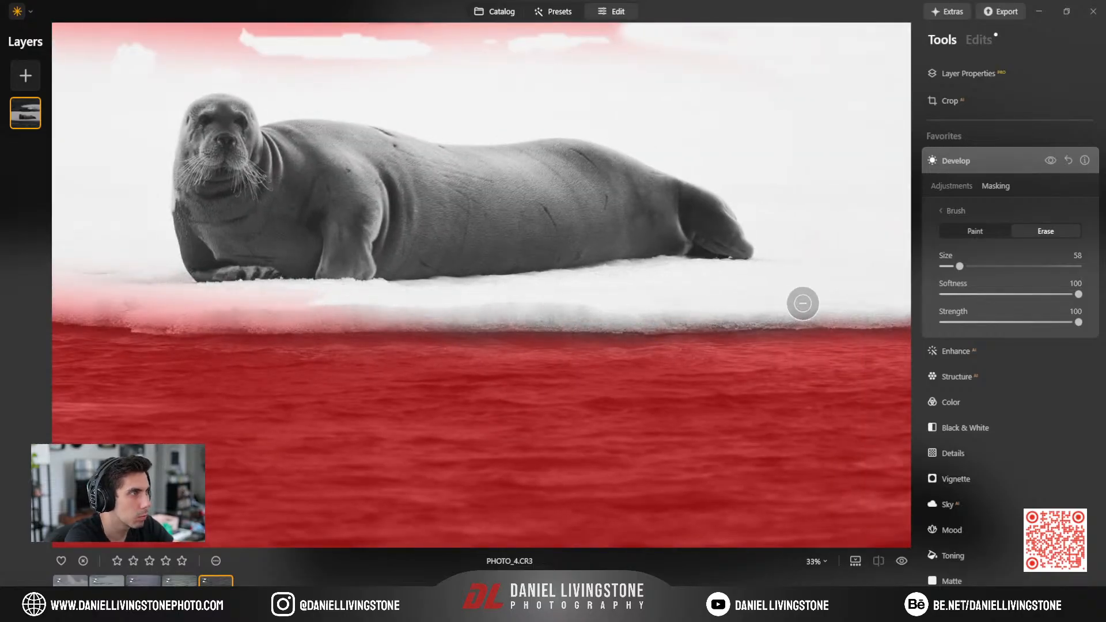
pyautogui.moveTo(825, 280); pyautogui.dragTo(611, 273)
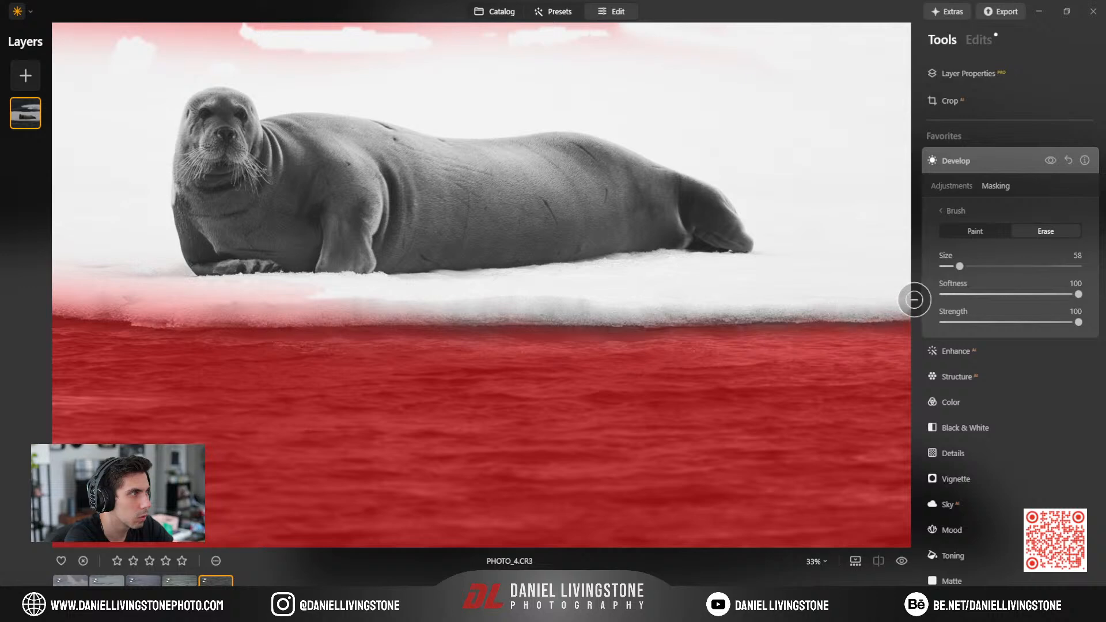
pyautogui.moveTo(358, 231); pyautogui.dragTo(543, 251)
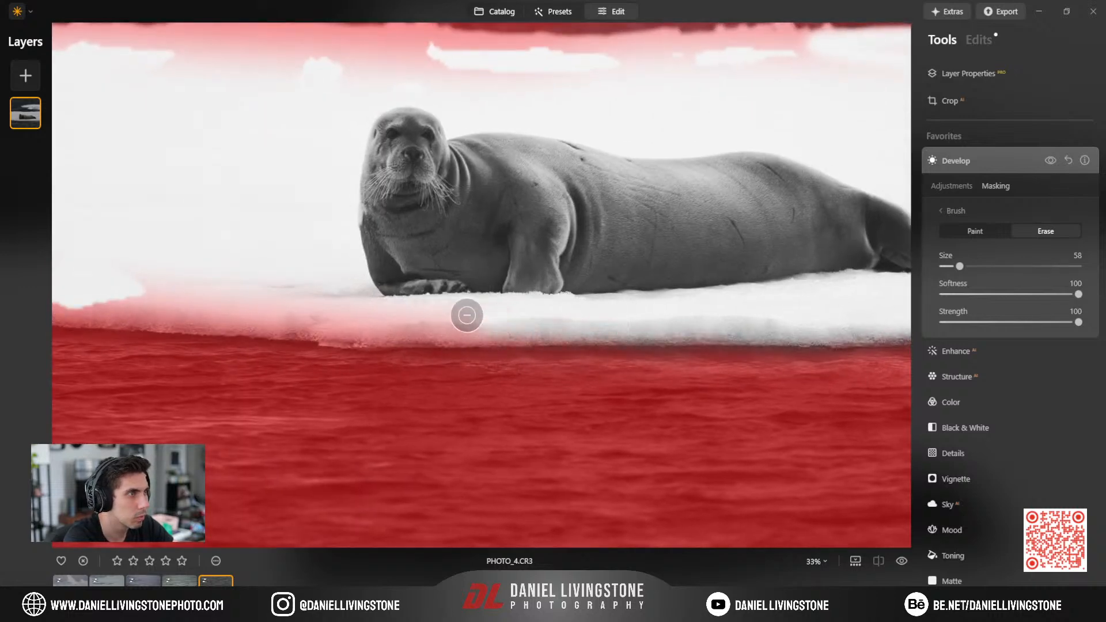
pyautogui.moveTo(477, 323)
pyautogui.mouseDown()
pyautogui.moveTo(346, 323)
pyautogui.moveTo(328, 311)
pyautogui.mouseUp()
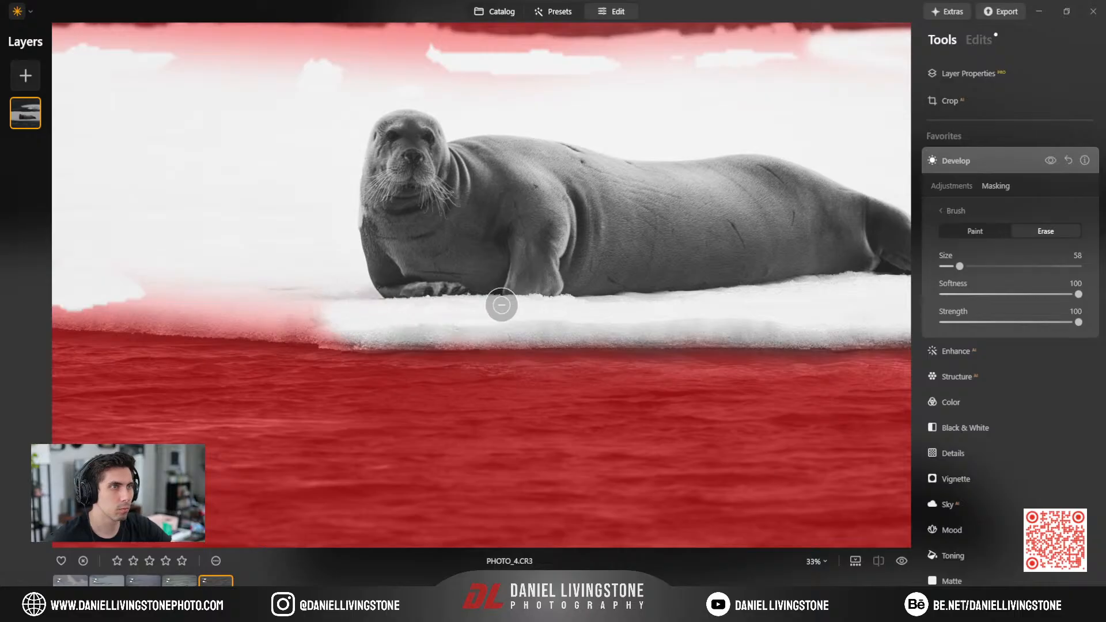
pyautogui.moveTo(501, 305)
pyautogui.mouseDown()
pyautogui.moveTo(374, 302)
pyautogui.moveTo(374, 316)
pyautogui.moveTo(349, 330)
pyautogui.moveTo(198, 307)
pyautogui.moveTo(179, 319)
pyautogui.moveTo(228, 323)
pyautogui.moveTo(40, 302)
pyautogui.mouseUp()
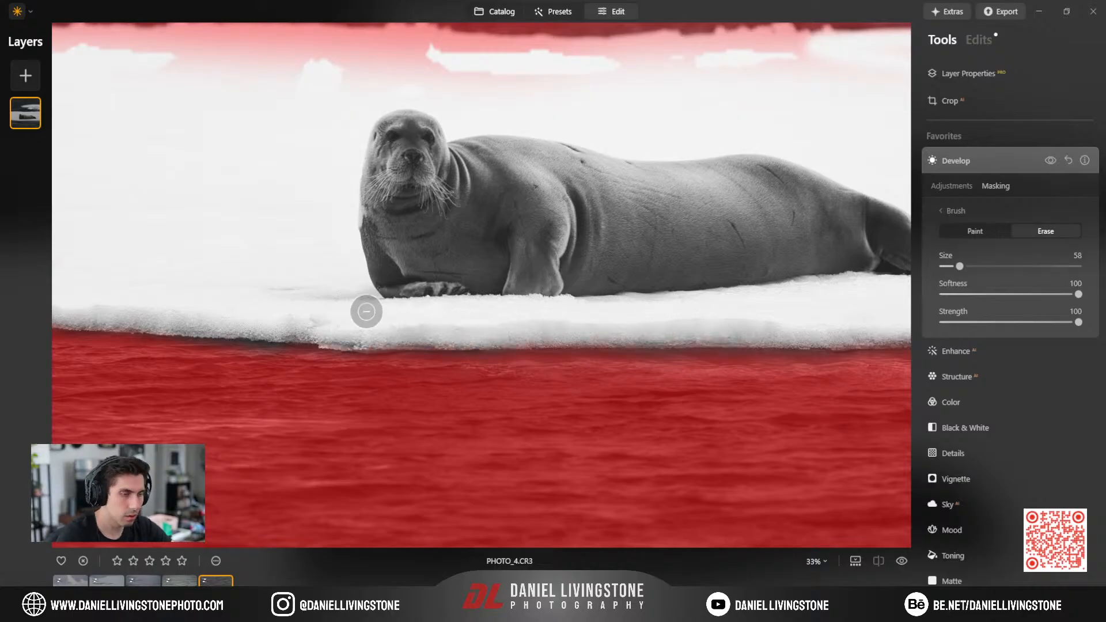
# Erase the remaining mask along the ice floe's upper edge, reducing the brush size to 46.
pyautogui.scroll(4, 365, 311)
pyautogui.moveTo(105, 255)
pyautogui.mouseDown()
pyautogui.moveTo(42, 250)
pyautogui.moveTo(201, 260)
pyautogui.moveTo(155, 259)
pyautogui.mouseUp()
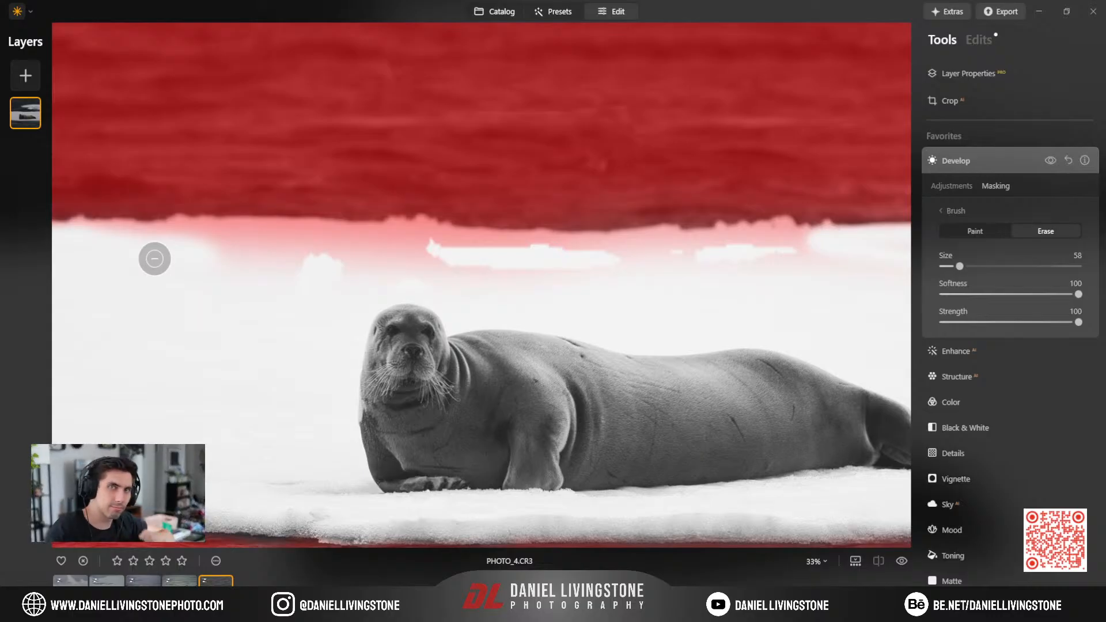
pyautogui.scroll(-1, 68, 250)
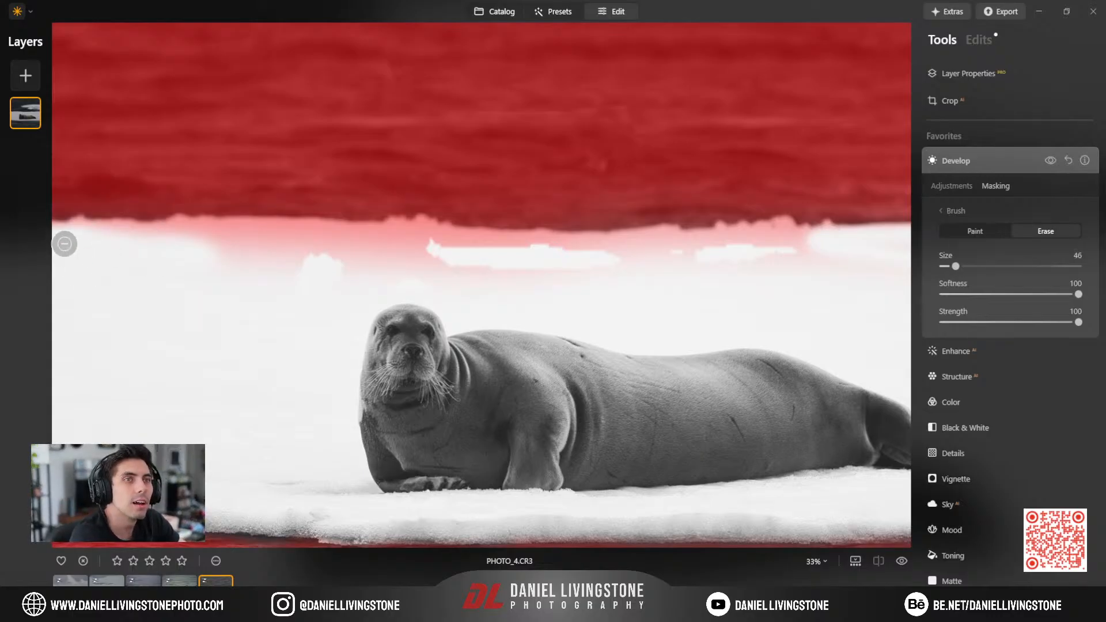
pyautogui.moveTo(64, 244)
pyautogui.mouseDown()
pyautogui.moveTo(145, 238)
pyautogui.moveTo(429, 279)
pyautogui.moveTo(276, 239)
pyautogui.moveTo(294, 235)
pyautogui.moveTo(46, 245)
pyautogui.moveTo(462, 254)
pyautogui.moveTo(477, 275)
pyautogui.moveTo(390, 235)
pyautogui.moveTo(536, 254)
pyautogui.moveTo(679, 247)
pyautogui.moveTo(570, 279)
pyautogui.mouseUp()
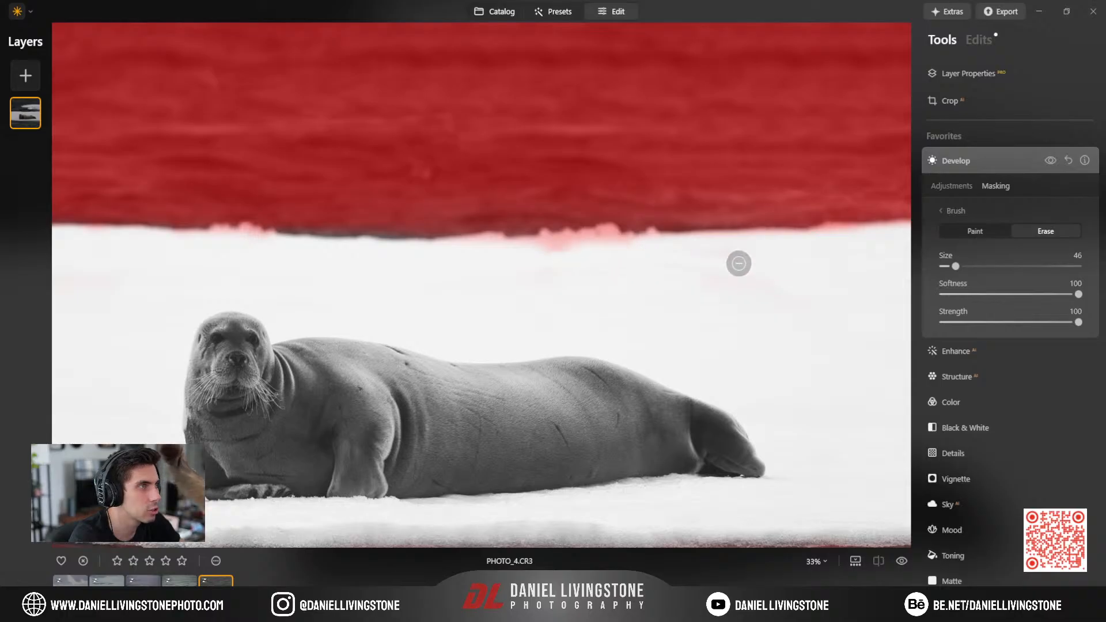
pyautogui.moveTo(621, 246); pyautogui.dragTo(459, 255)
pyautogui.moveTo(557, 257); pyautogui.dragTo(547, 263)
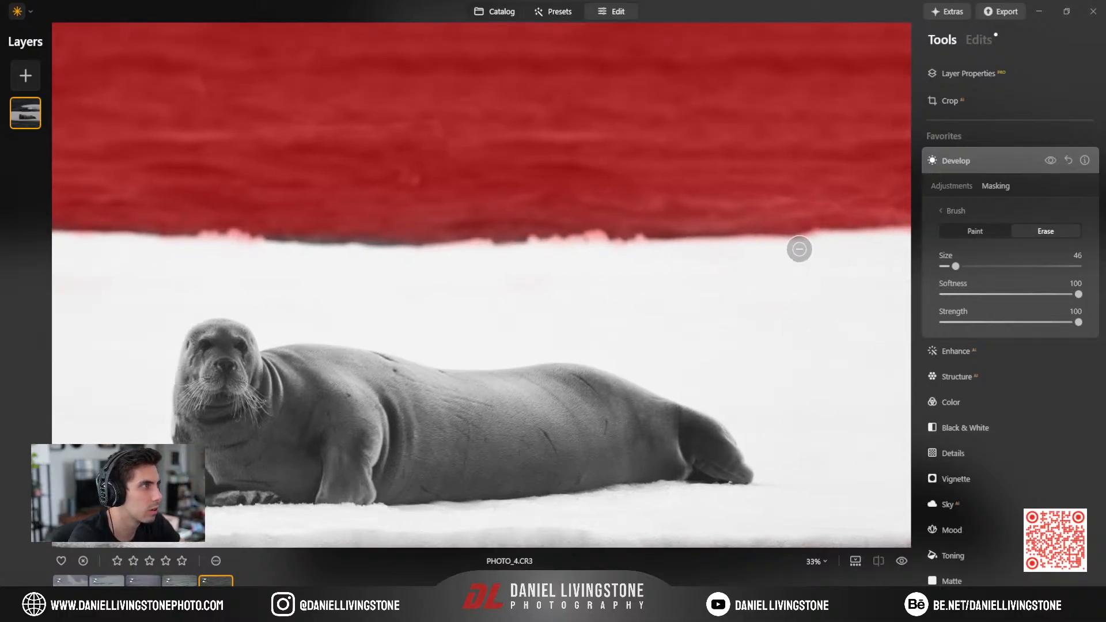
# Paint the mask back over the water along the ice floe's upper edge with brush size 46.
pyautogui.click(980, 230)
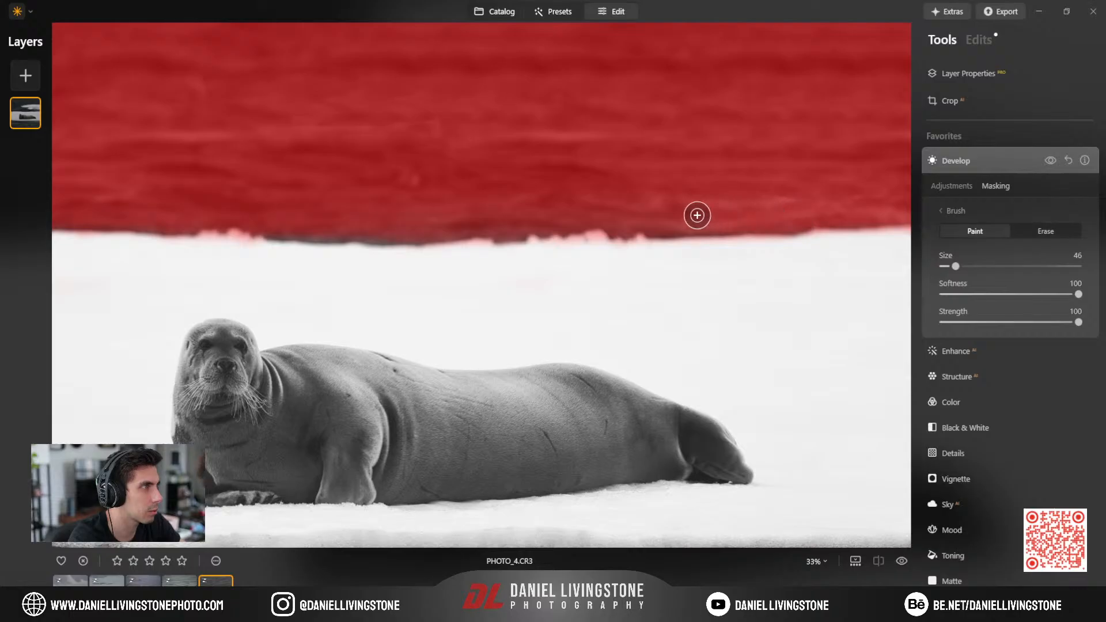
pyautogui.moveTo(714, 219)
pyautogui.mouseDown()
pyautogui.moveTo(572, 217)
pyautogui.moveTo(371, 236)
pyautogui.moveTo(234, 218)
pyautogui.moveTo(331, 224)
pyautogui.mouseUp()
pyautogui.moveTo(220, 179); pyautogui.dragTo(487, 200)
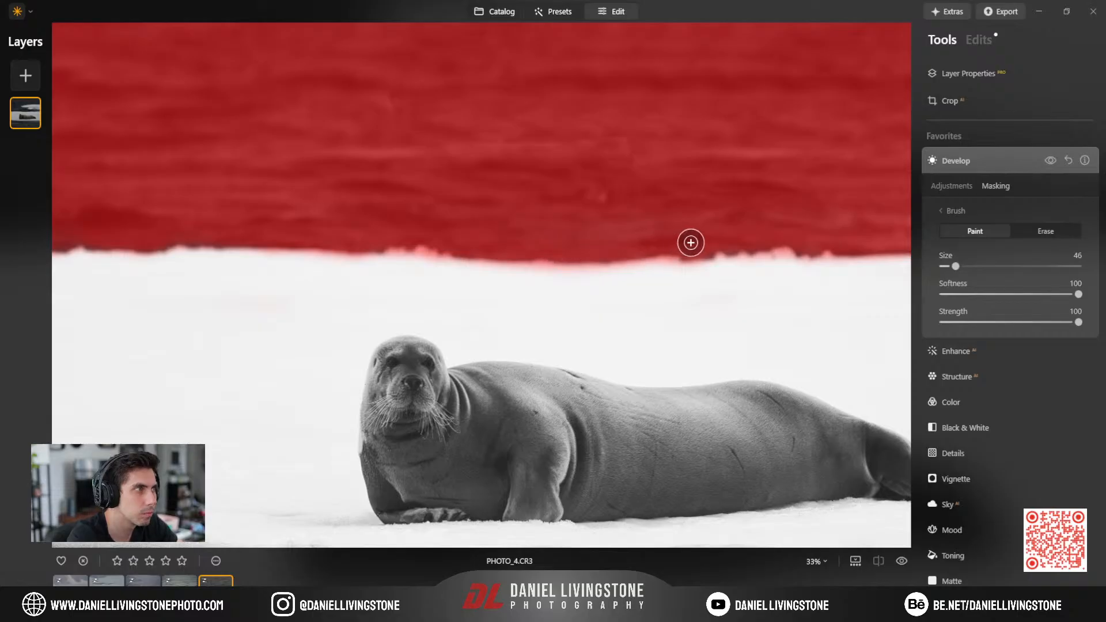
pyautogui.scroll(-3, 748, 248)
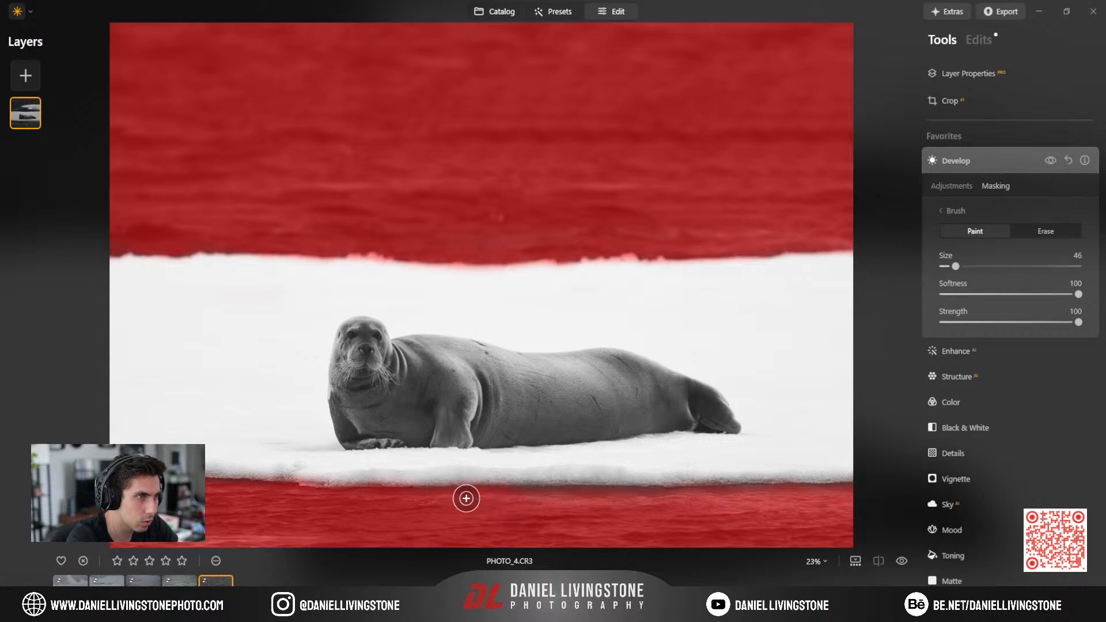
# Set the water's Develop exposure to -1.07 and smart contrast to 13, leaving highlights and shadows at 0.
pyautogui.scroll(-3, 615, 482)
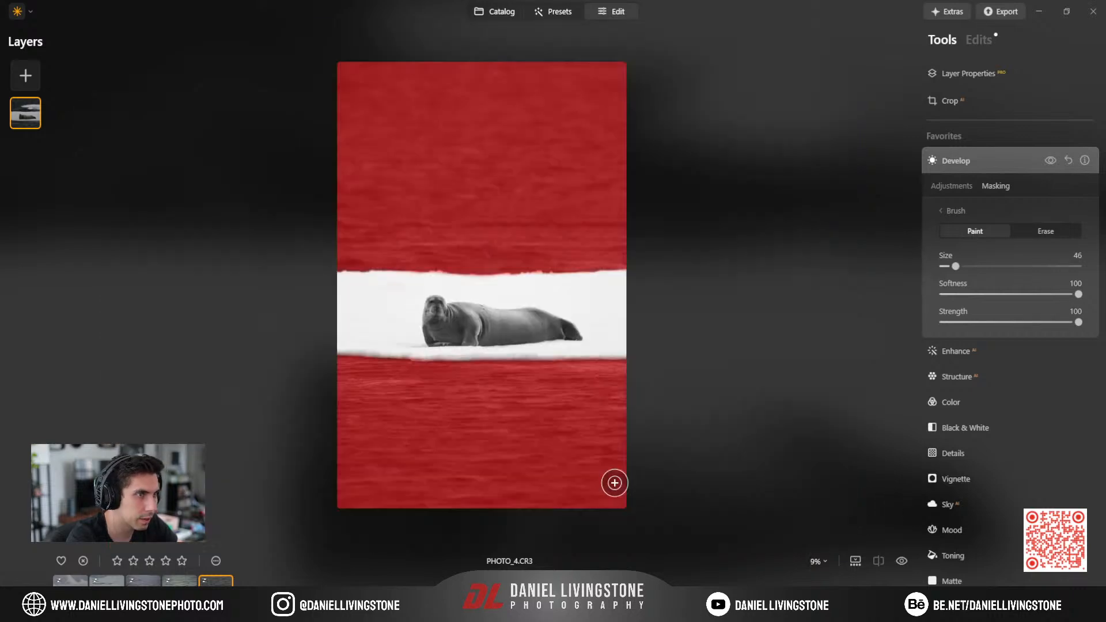
pyautogui.click(952, 185)
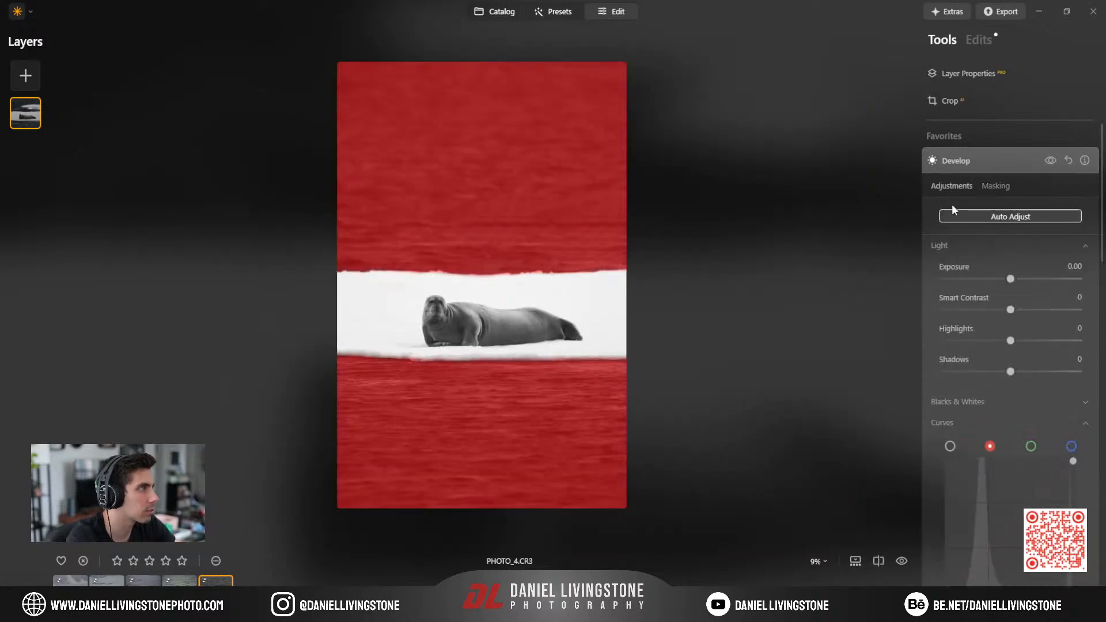
pyautogui.moveTo(1010, 280)
pyautogui.mouseDown()
pyautogui.moveTo(996, 280)
pyautogui.moveTo(1047, 310)
pyautogui.moveTo(1021, 313)
pyautogui.mouseUp()
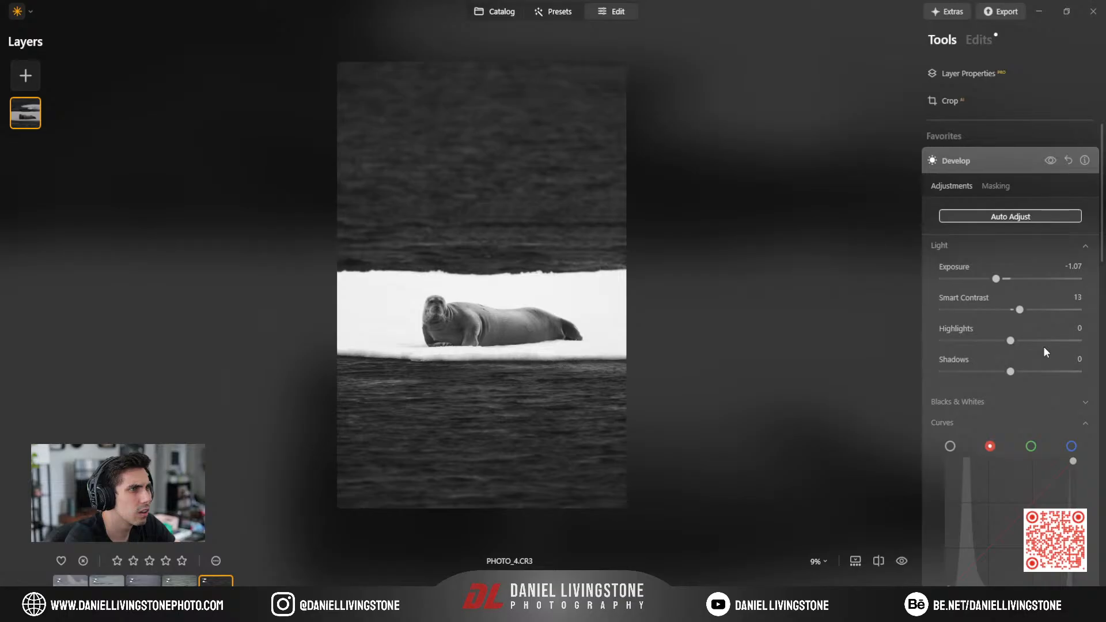
pyautogui.moveTo(1015, 345); pyautogui.dragTo(1002, 376)
pyautogui.doubleClick(1014, 343)
pyautogui.doubleClick(1002, 376)
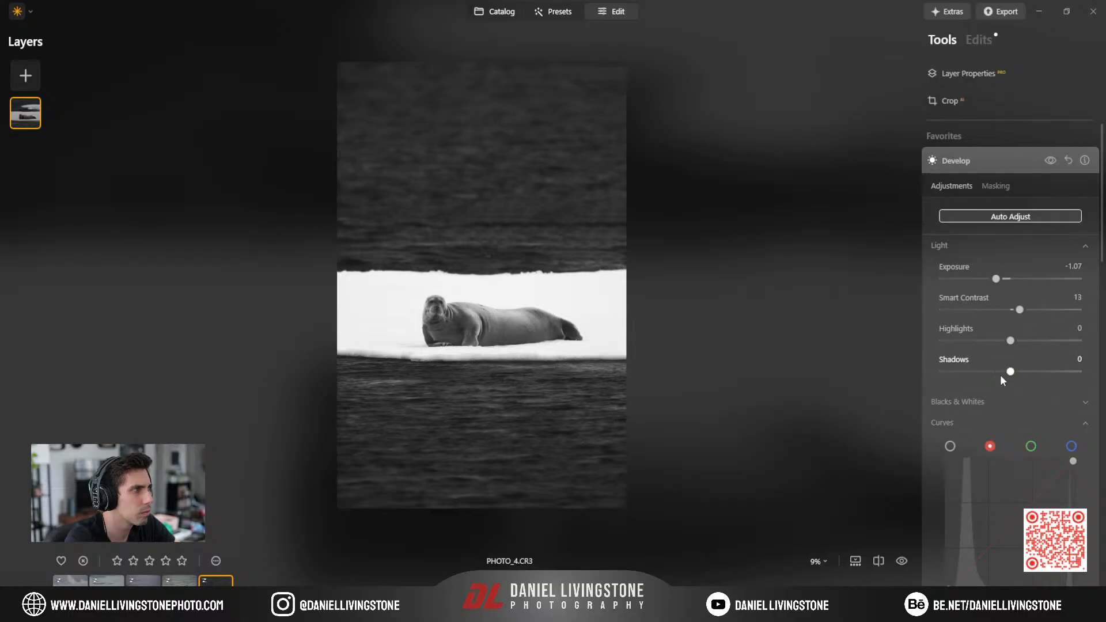
# Shift the black point of the main Develop curve slightly inward to deepen the water's shadows, and close the adjustment.
pyautogui.click(978, 247)
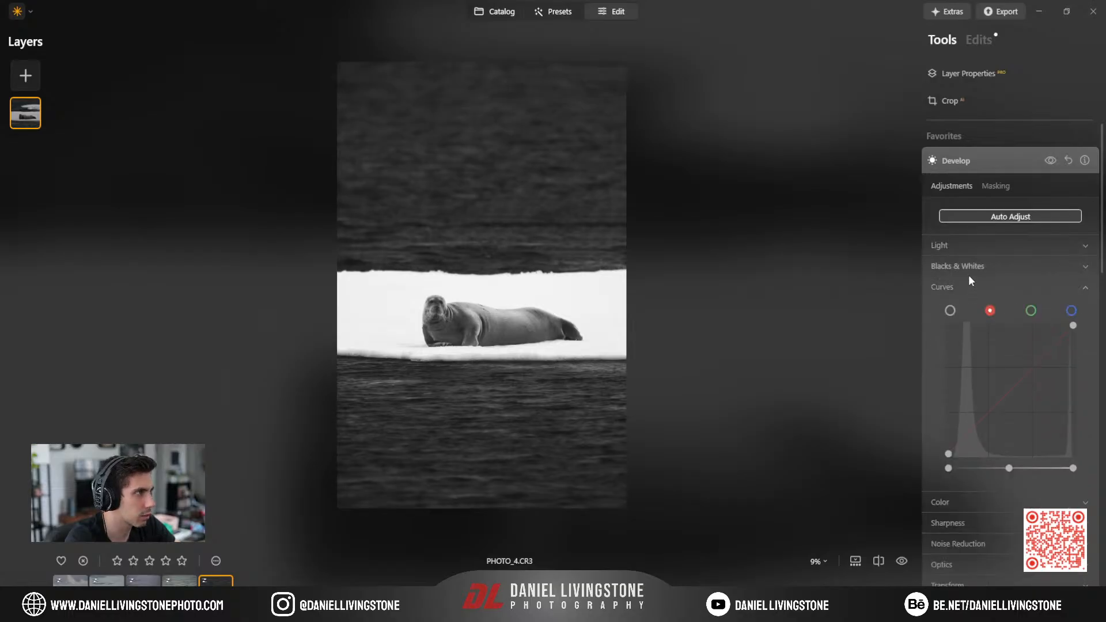
pyautogui.click(950, 310)
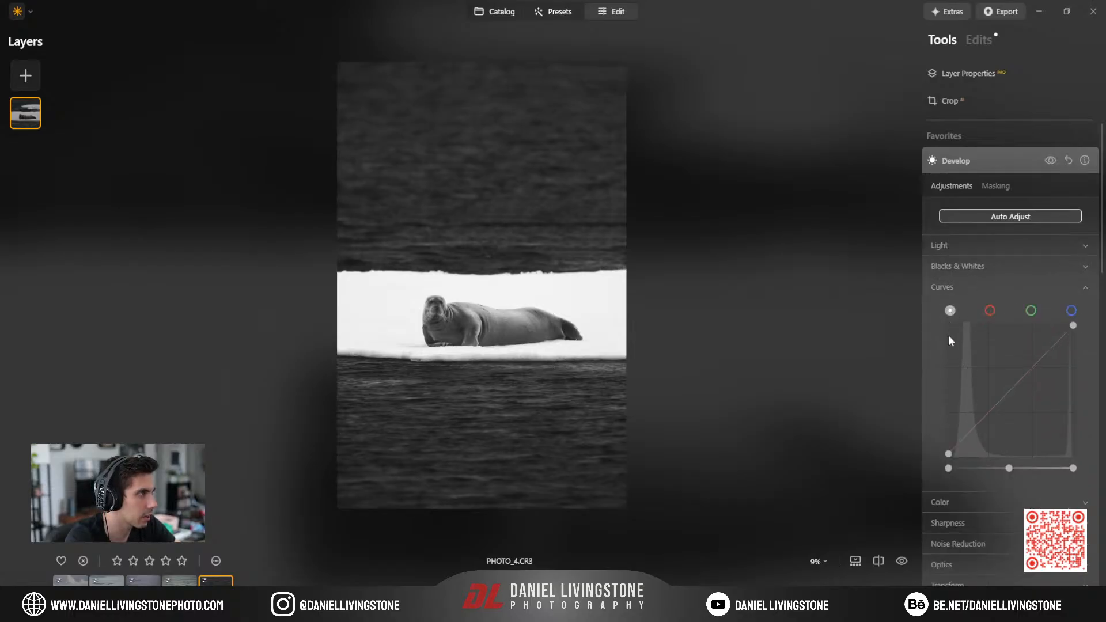
pyautogui.moveTo(948, 455); pyautogui.dragTo(952, 460)
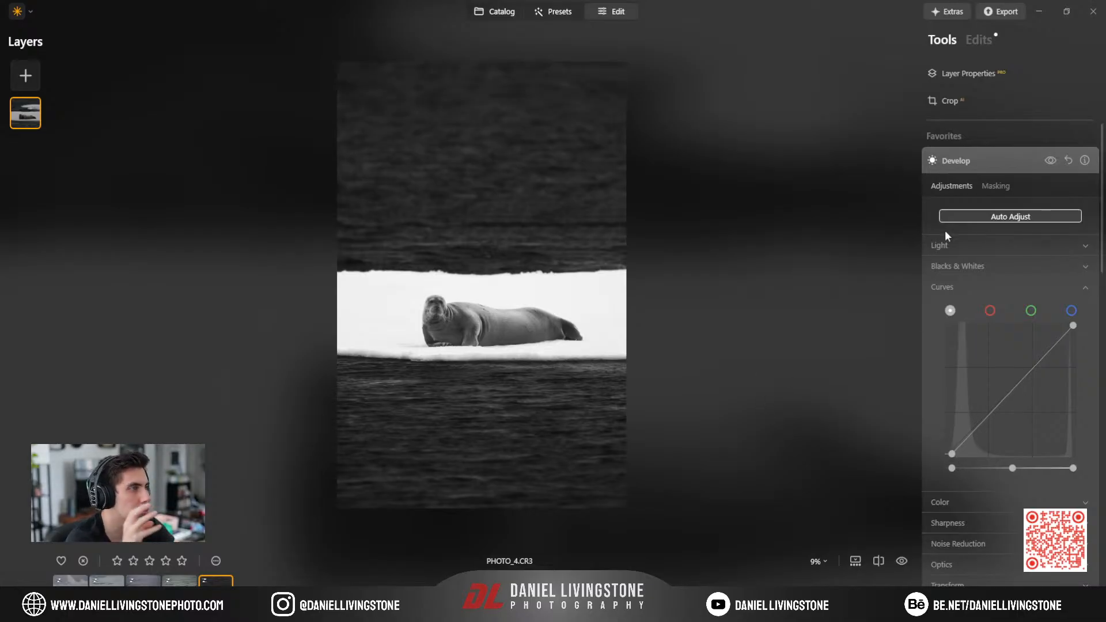
pyautogui.click(969, 164)
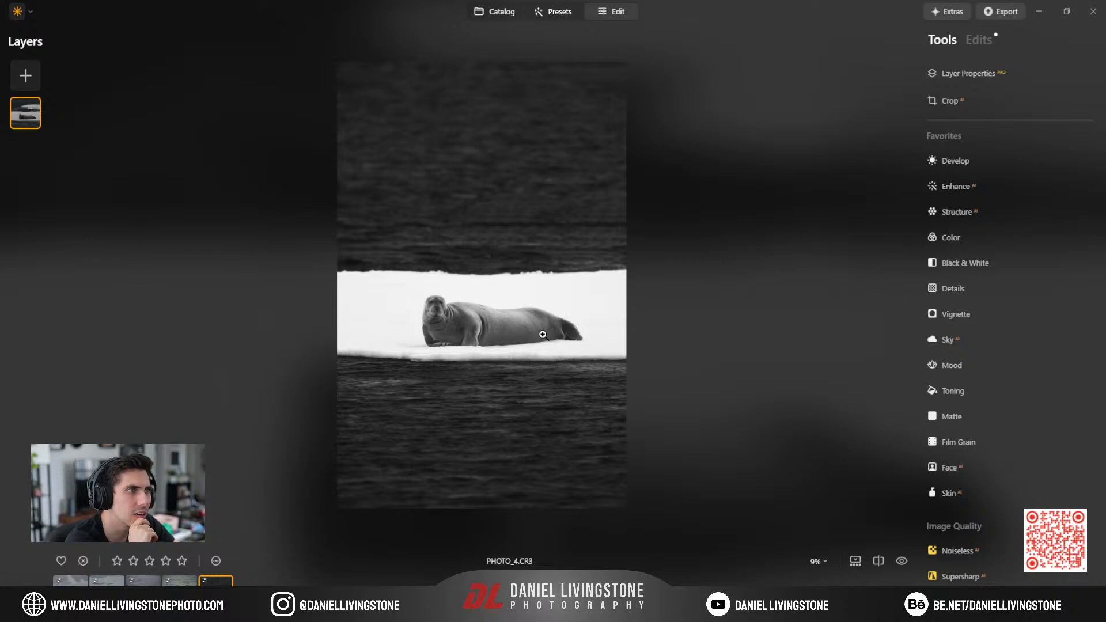
# Start a new Develop adjustment and mask only the seal using Object Select.
pyautogui.scroll(3, 440, 312)
pyautogui.scroll(2, 440, 312)
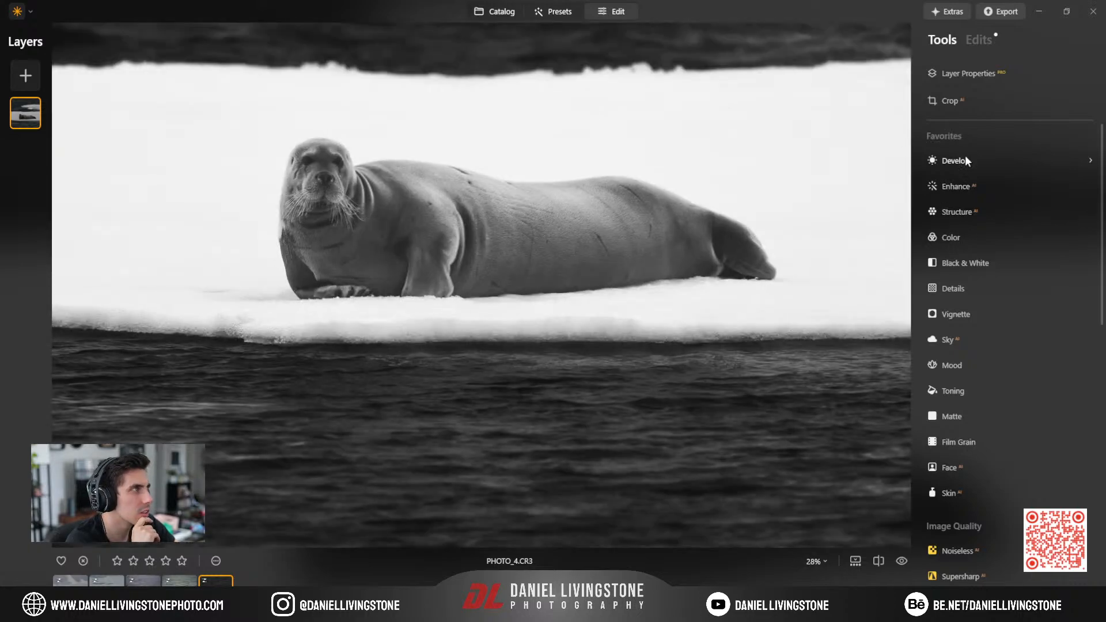
pyautogui.click(966, 160)
pyautogui.click(996, 186)
pyautogui.click(977, 243)
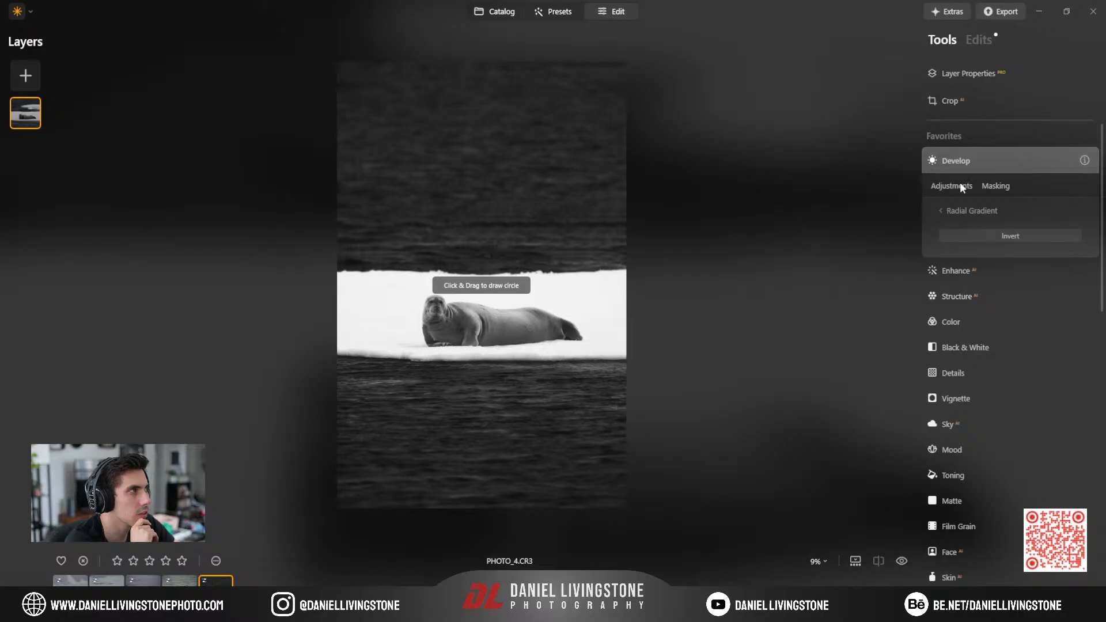
pyautogui.click(964, 211)
pyautogui.click(974, 326)
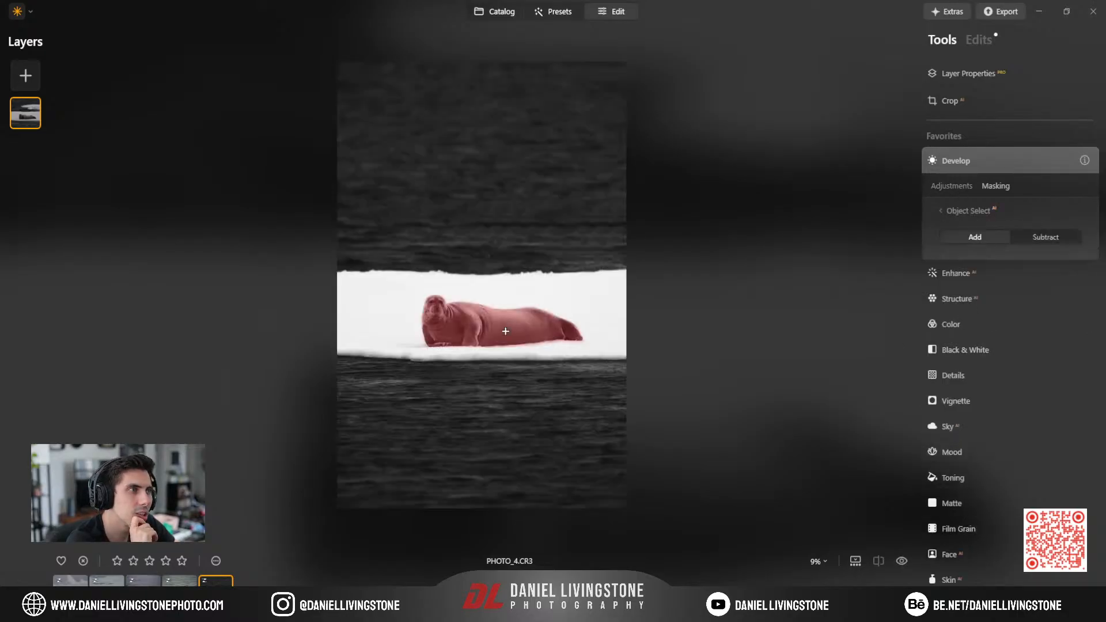
pyautogui.click(488, 333)
pyautogui.click(948, 210)
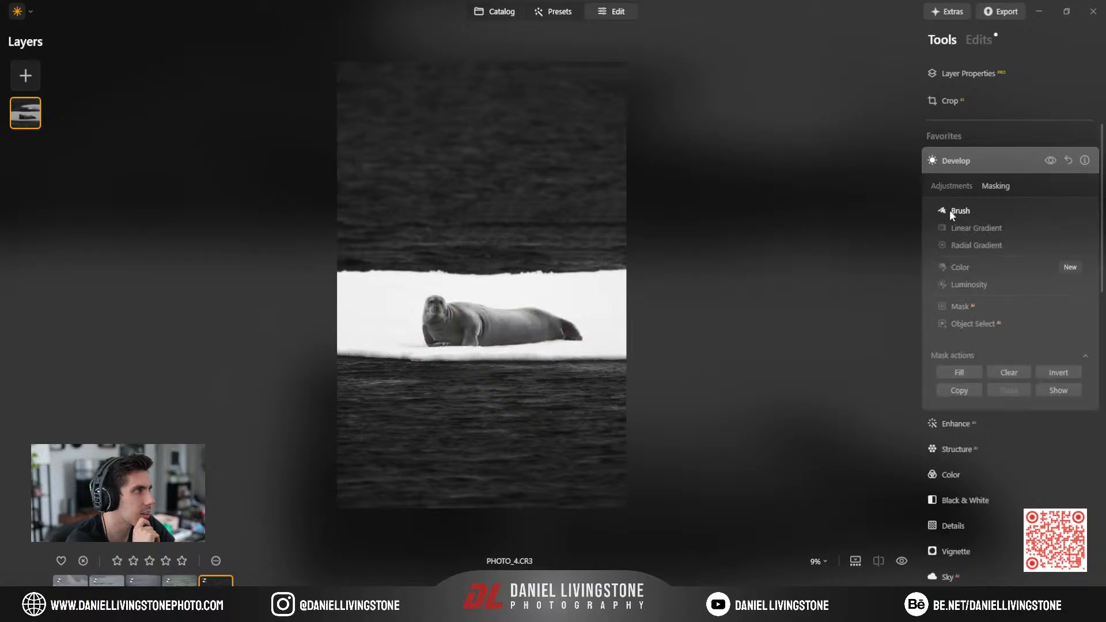
# Set the smart contrast of the seal's Develop adjustment to 29 and close the adjustment.
pyautogui.click(950, 186)
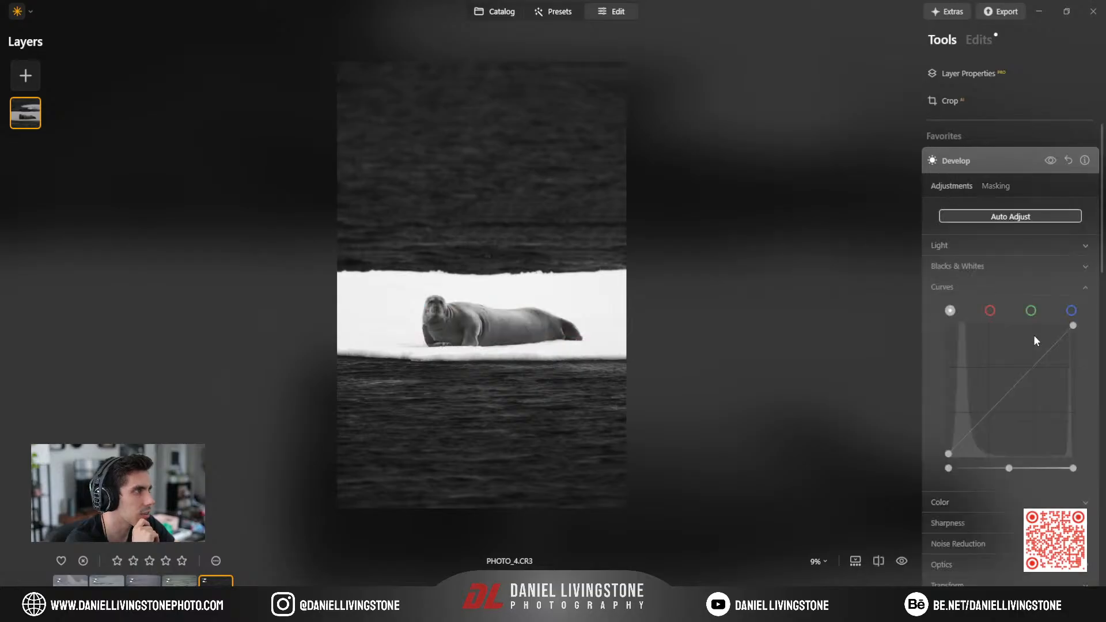
pyautogui.click(971, 247)
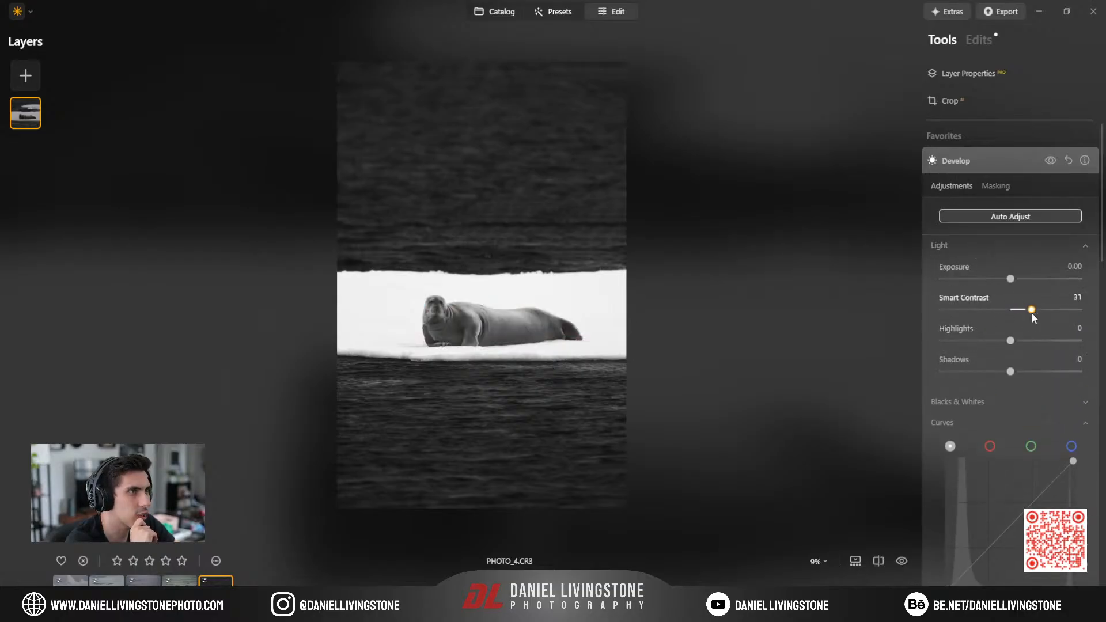
pyautogui.moveTo(1031, 313); pyautogui.dragTo(1037, 314)
pyautogui.scroll(3, 513, 329)
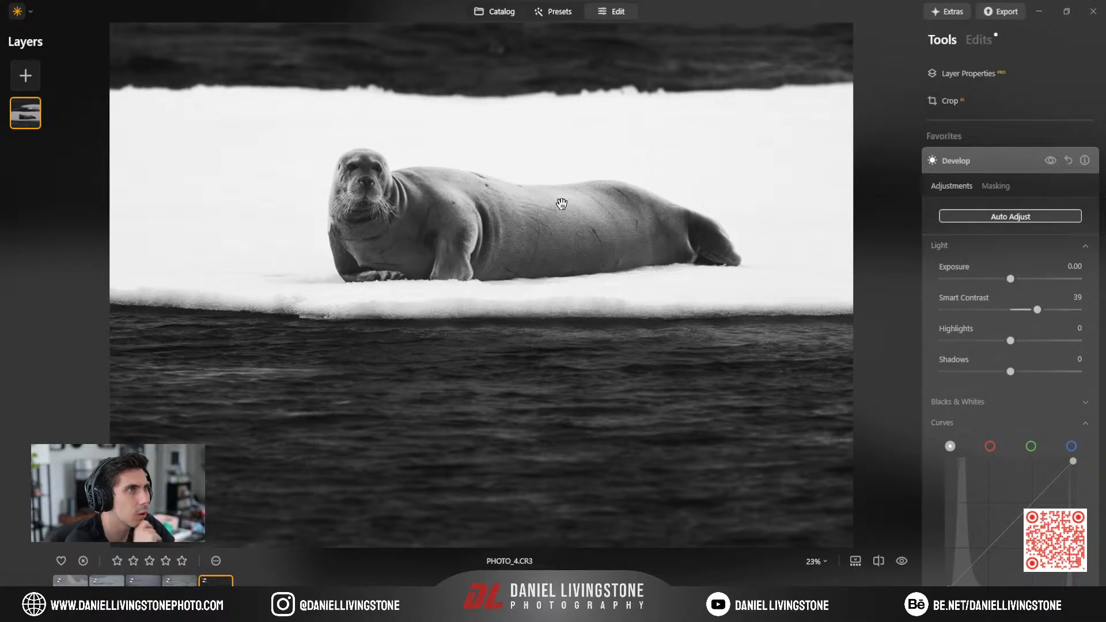
pyautogui.moveTo(1029, 310)
pyautogui.mouseDown()
pyautogui.moveTo(1047, 316)
pyautogui.moveTo(1012, 315)
pyautogui.moveTo(1035, 317)
pyautogui.mouseUp()
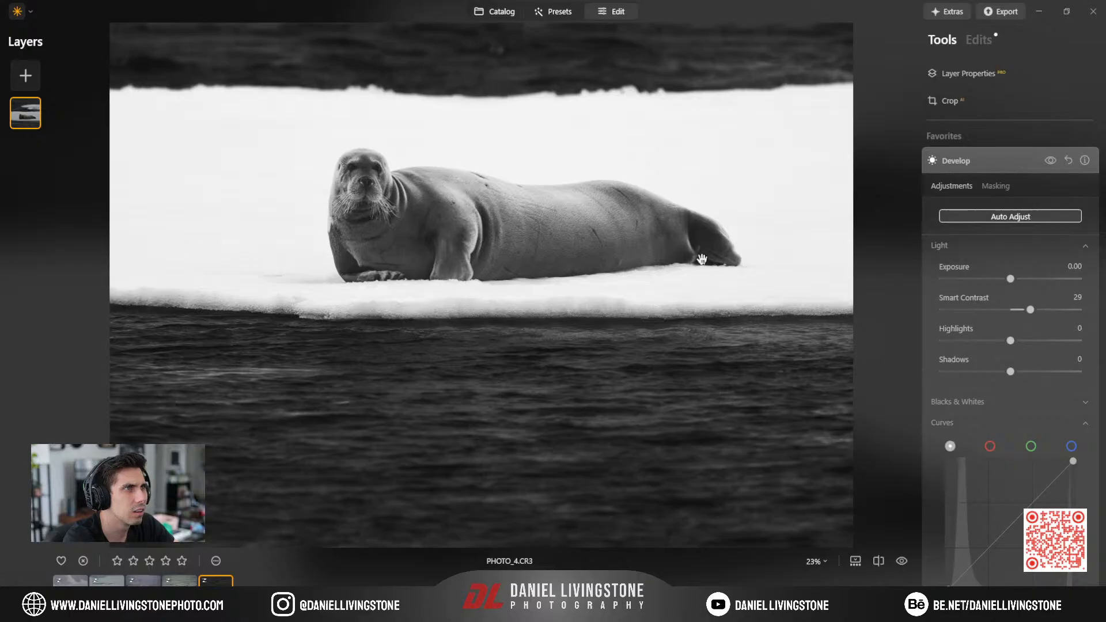
pyautogui.scroll(-3, 696, 263)
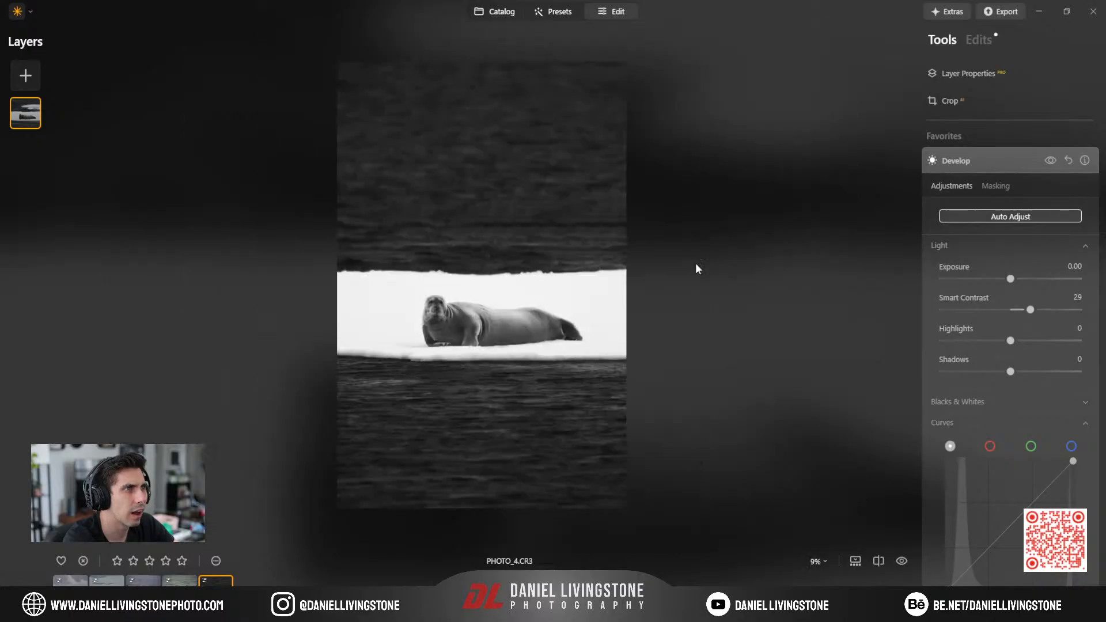
pyautogui.click(990, 170)
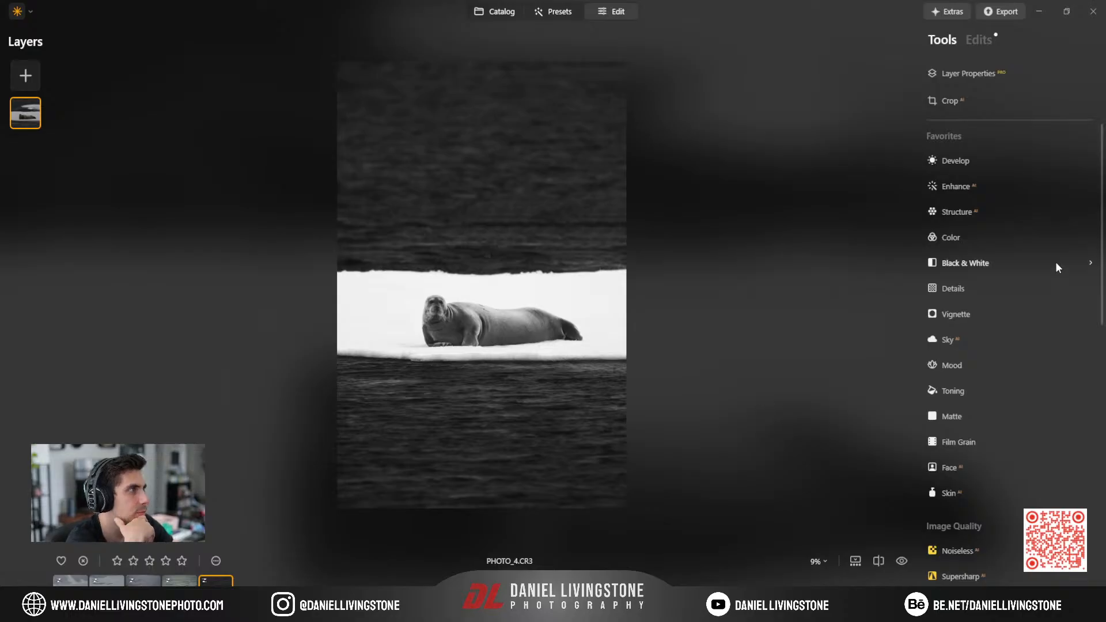
# Remove the existing Matte adjustment from the applied edits and compare the photo before and after.
pyautogui.click(981, 42)
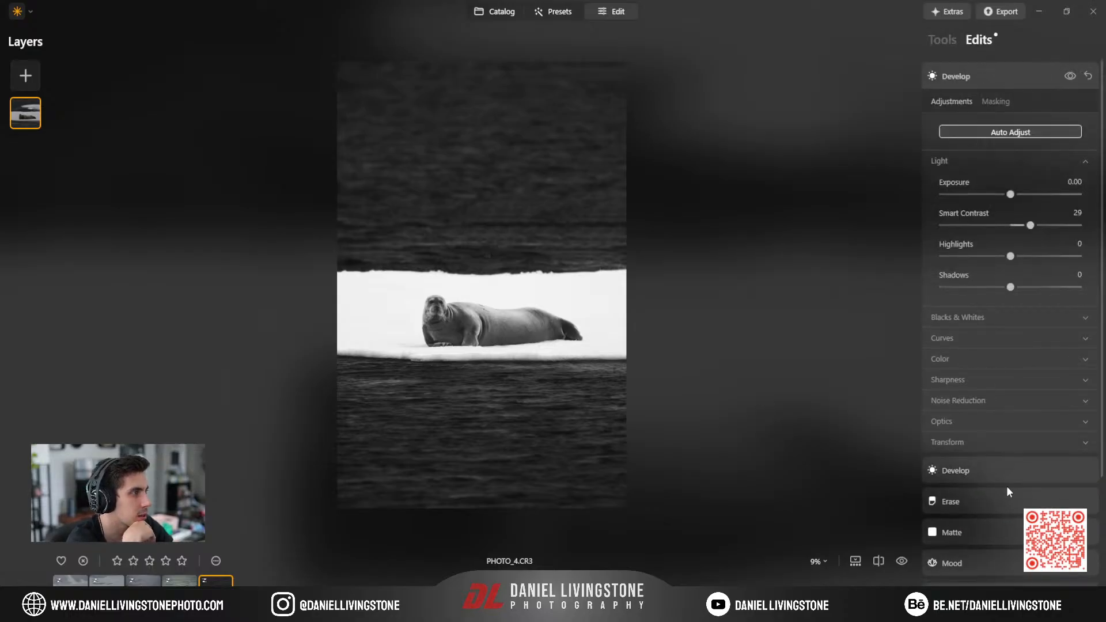
pyautogui.click(1002, 530)
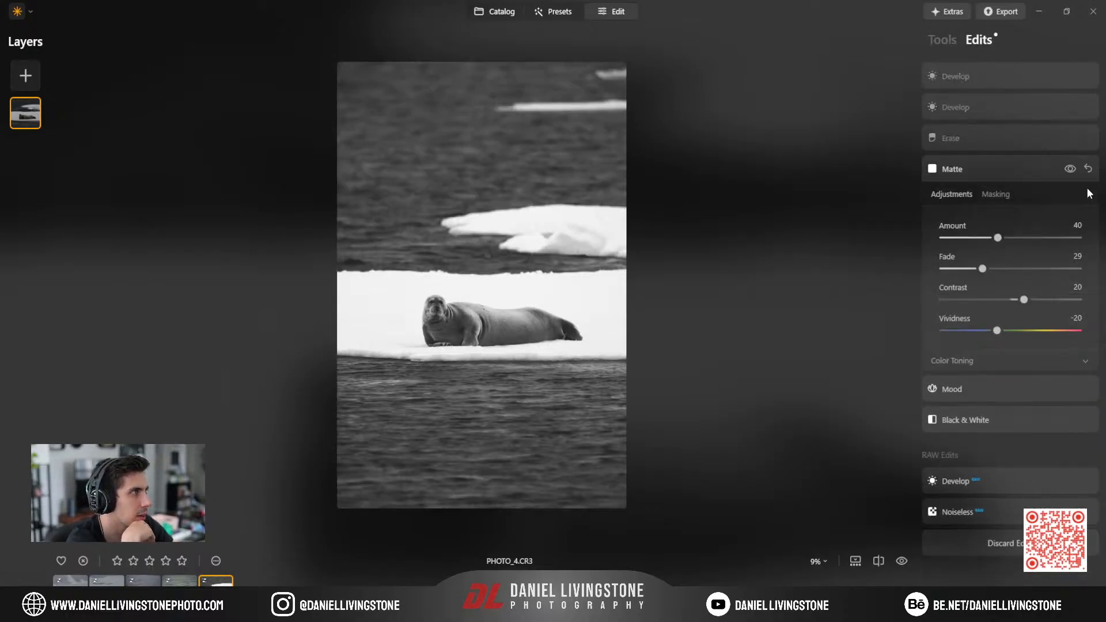
pyautogui.click(1089, 171)
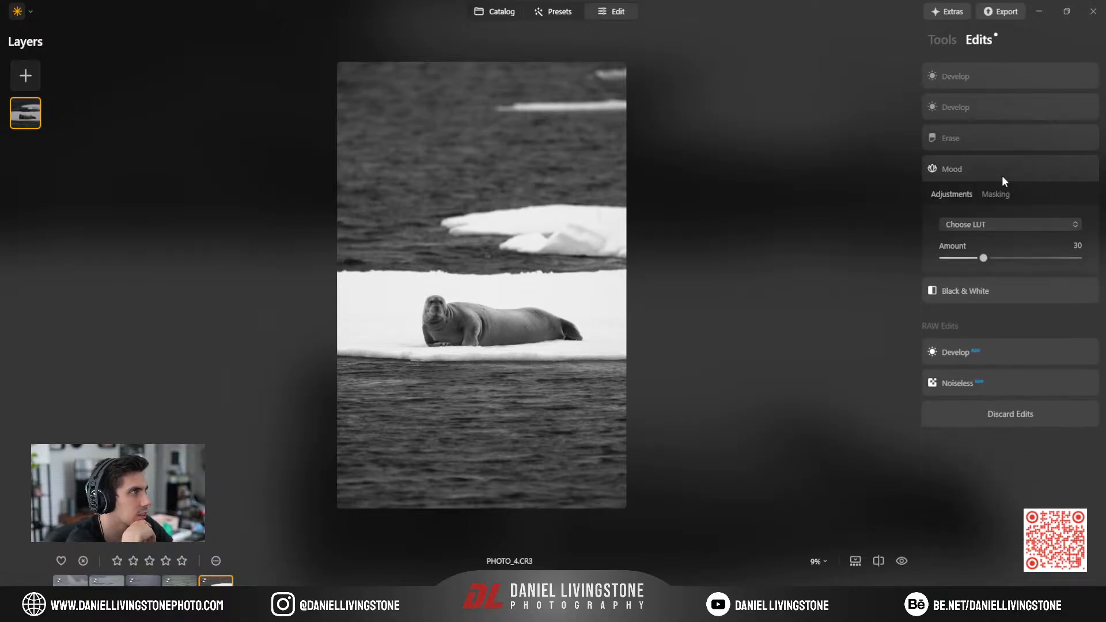
pyautogui.click(959, 75)
pyautogui.click(971, 81)
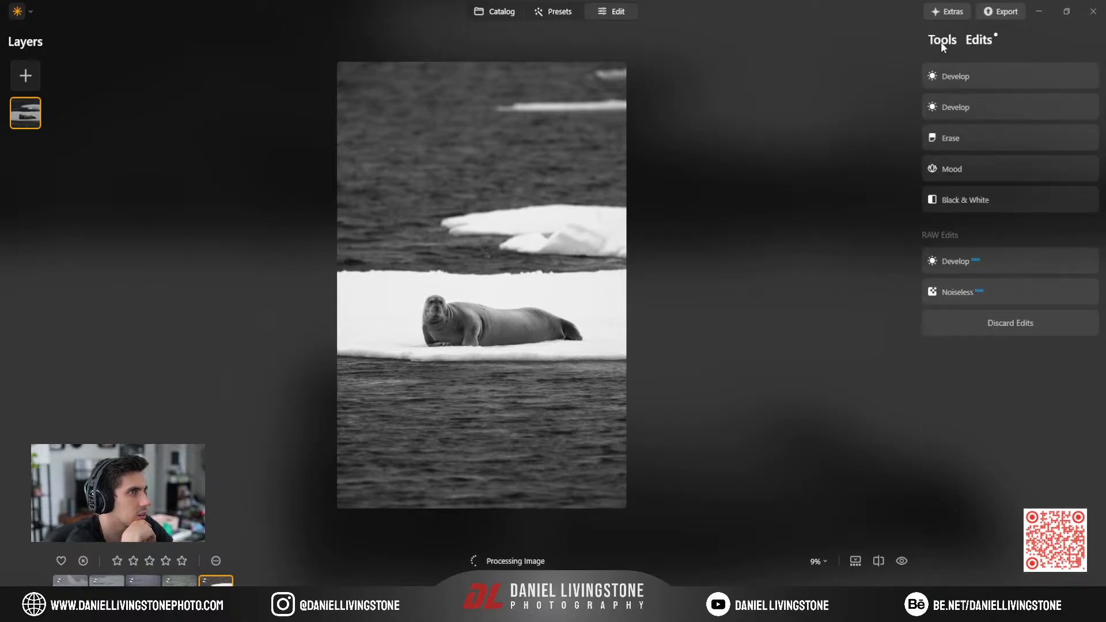
pyautogui.click(945, 42)
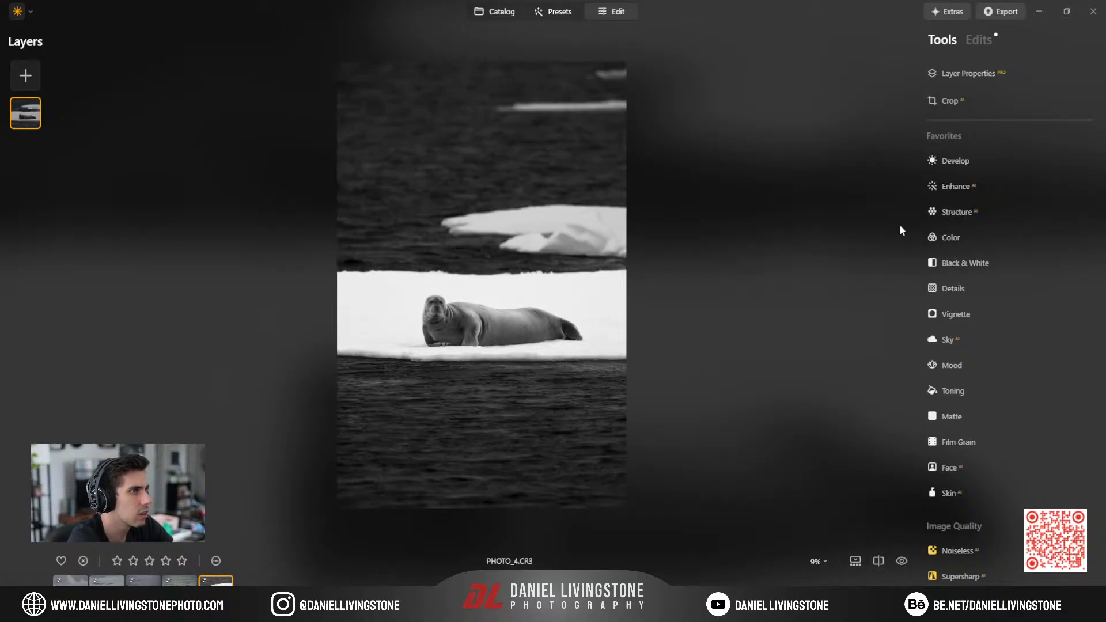
pyautogui.press('\\')
pyautogui.press('\\')
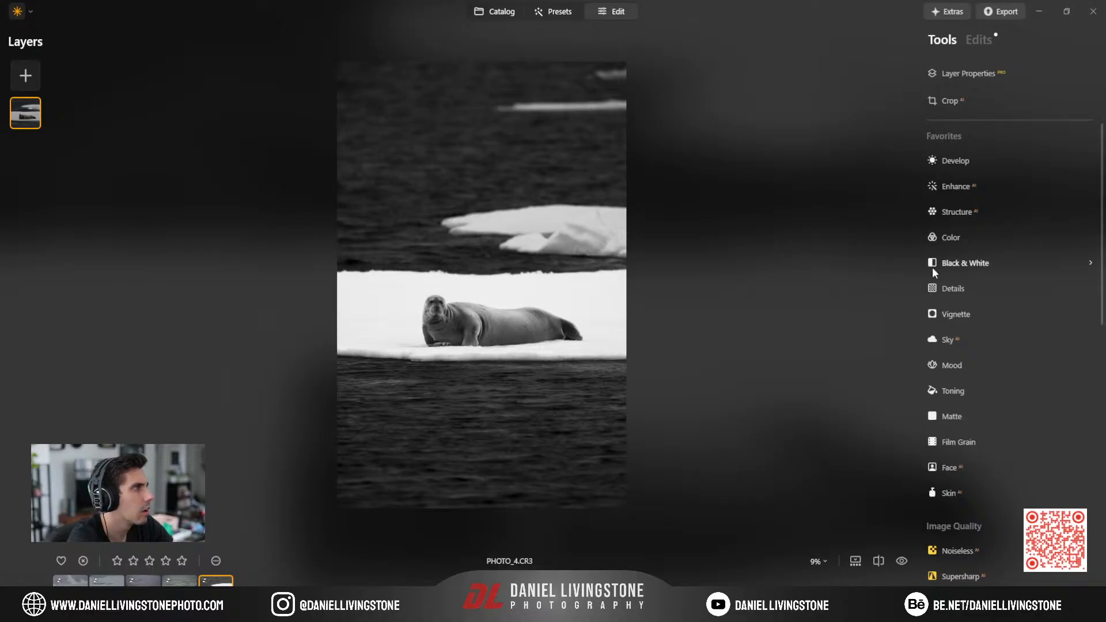
# Add a new Matte adjustment with amount 30, fade 0 and contrast 26.
pyautogui.click(949, 416)
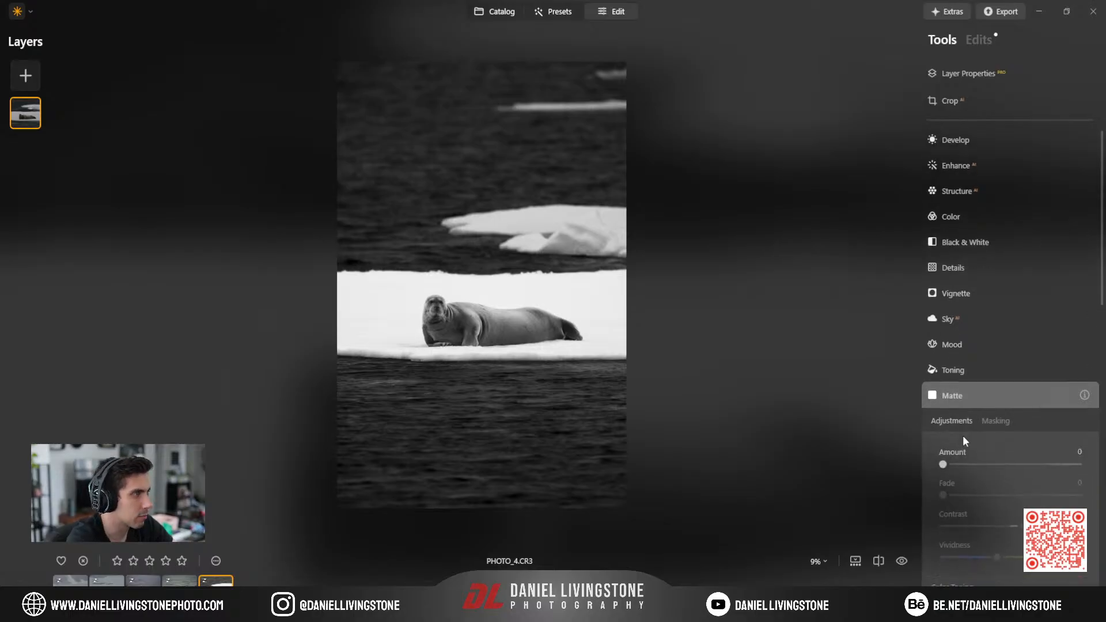
pyautogui.moveTo(943, 462); pyautogui.dragTo(933, 495)
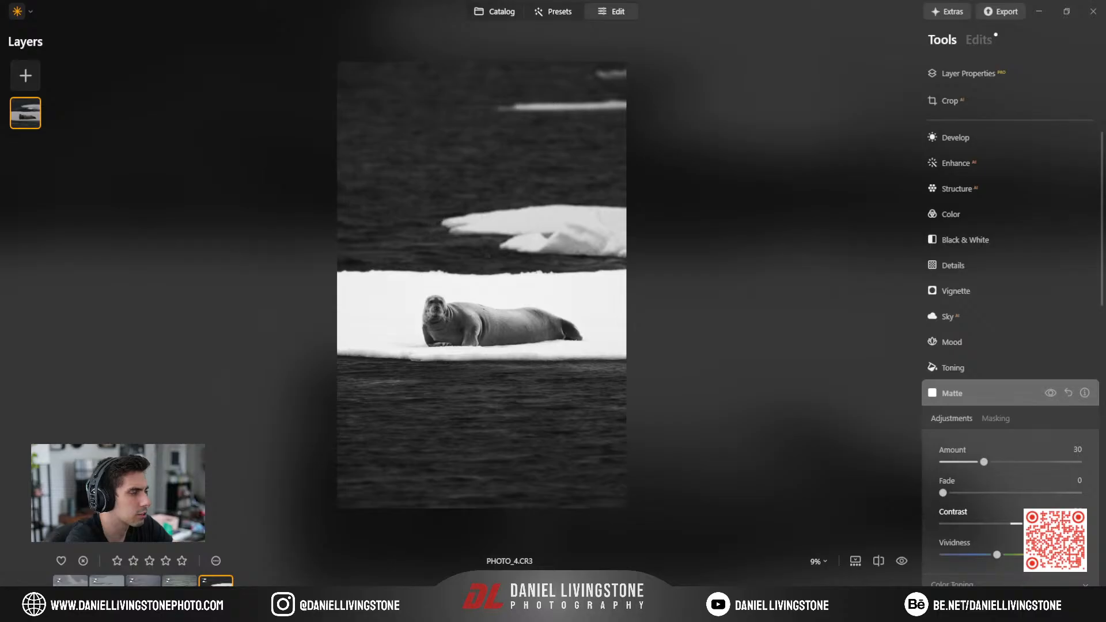
pyautogui.click(979, 390)
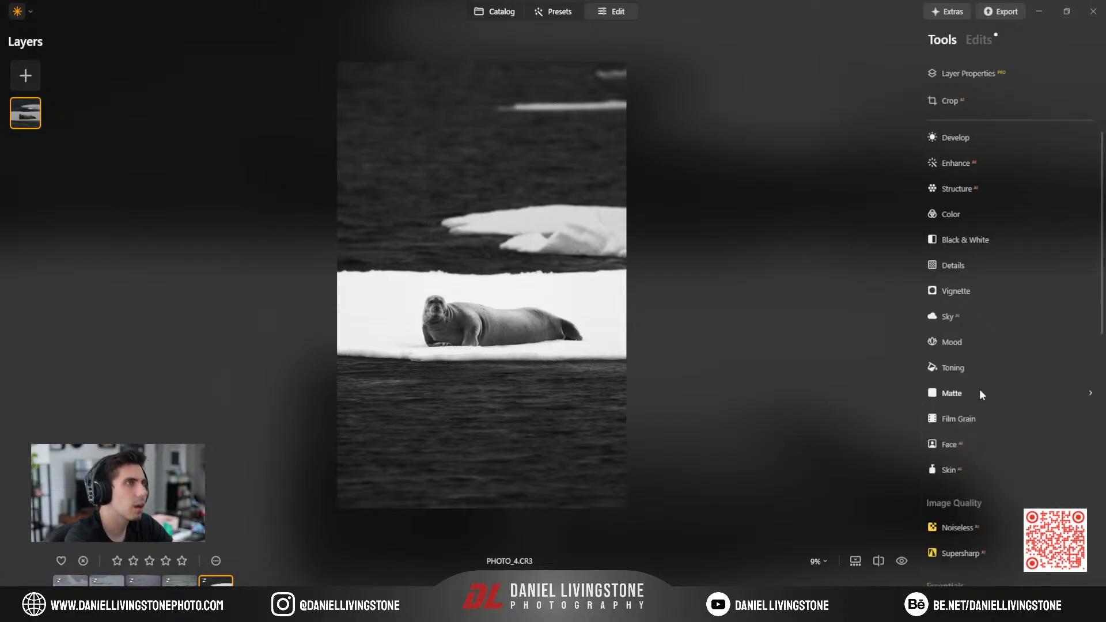
# Reopen the Erase edit, cover the background ice floes above the seal with brush sizes 56 and 32, and erase them.
pyautogui.click(973, 40)
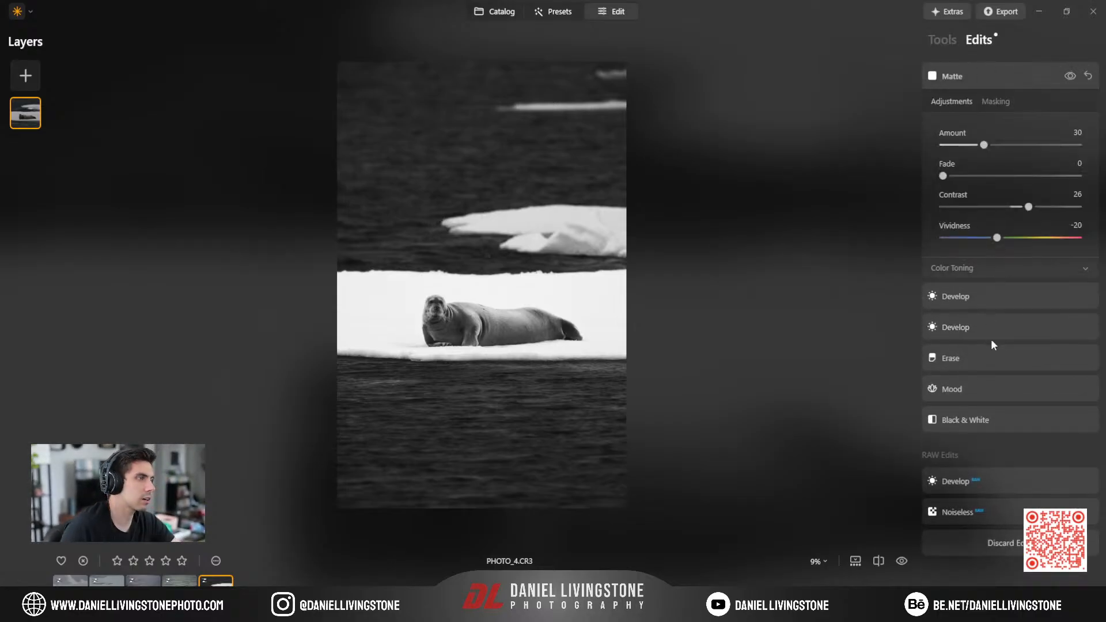
pyautogui.click(1004, 355)
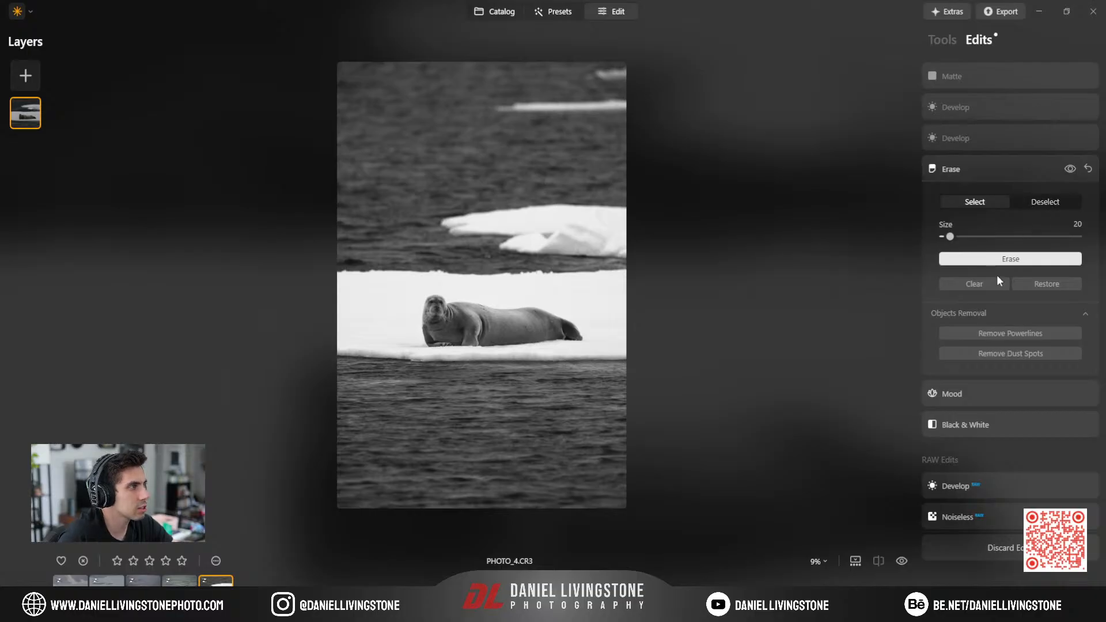
pyautogui.scroll(4, 466, 237)
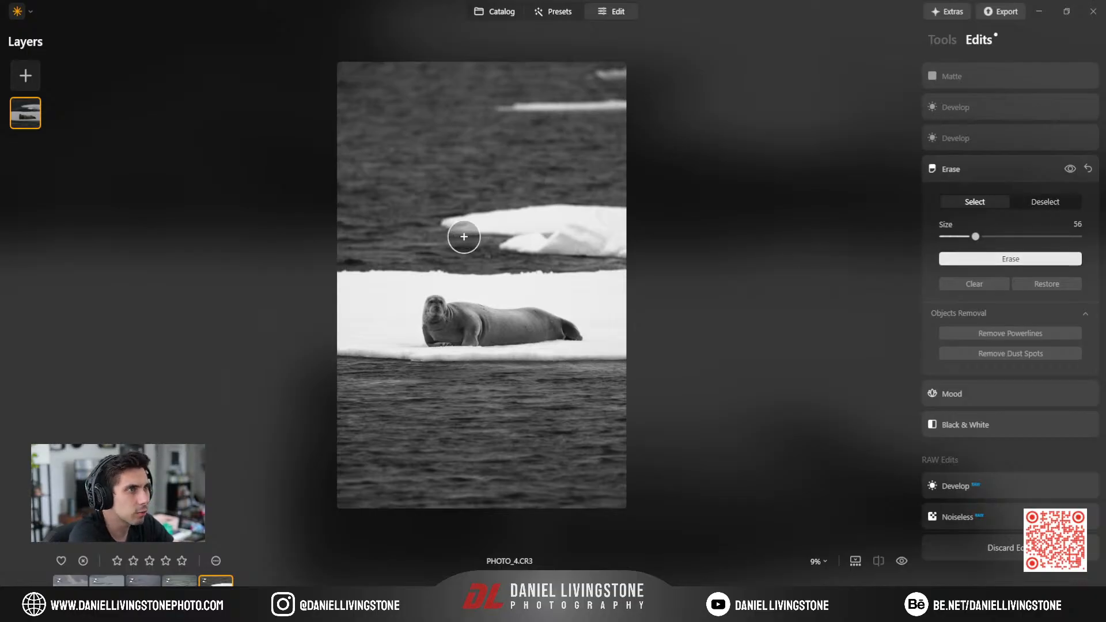
pyautogui.moveTo(453, 226)
pyautogui.mouseDown()
pyautogui.moveTo(611, 218)
pyautogui.moveTo(512, 215)
pyautogui.moveTo(632, 220)
pyautogui.moveTo(624, 247)
pyautogui.moveTo(502, 230)
pyautogui.mouseUp()
pyautogui.scroll(-3, 511, 109)
pyautogui.moveTo(477, 107)
pyautogui.mouseDown()
pyautogui.moveTo(630, 107)
pyautogui.moveTo(598, 104)
pyautogui.moveTo(626, 104)
pyautogui.moveTo(615, 68)
pyautogui.mouseUp()
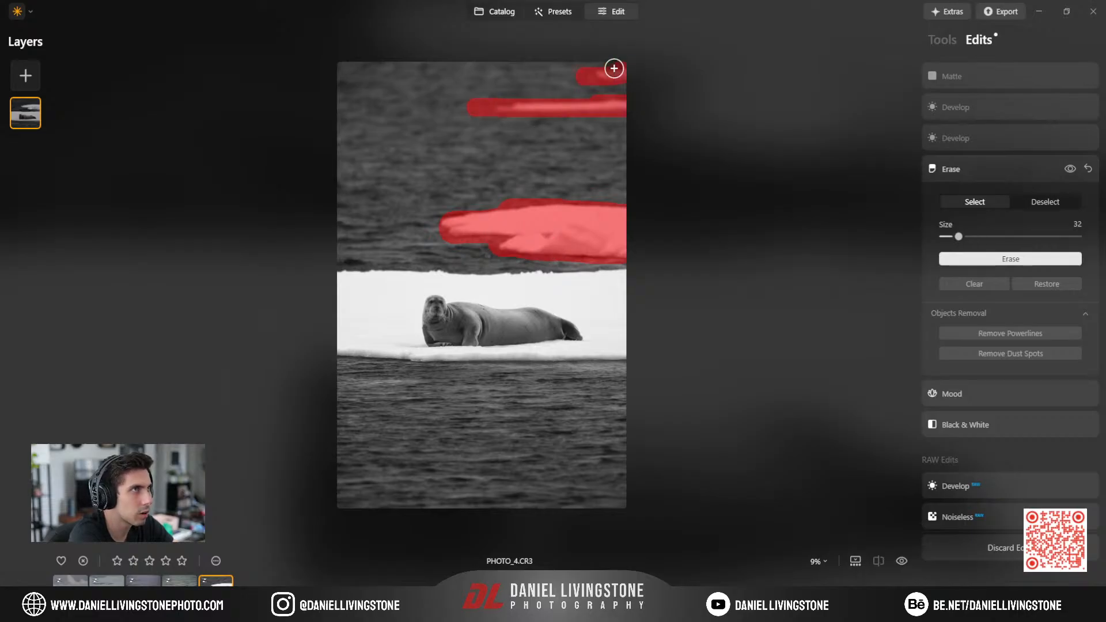
pyautogui.click(967, 263)
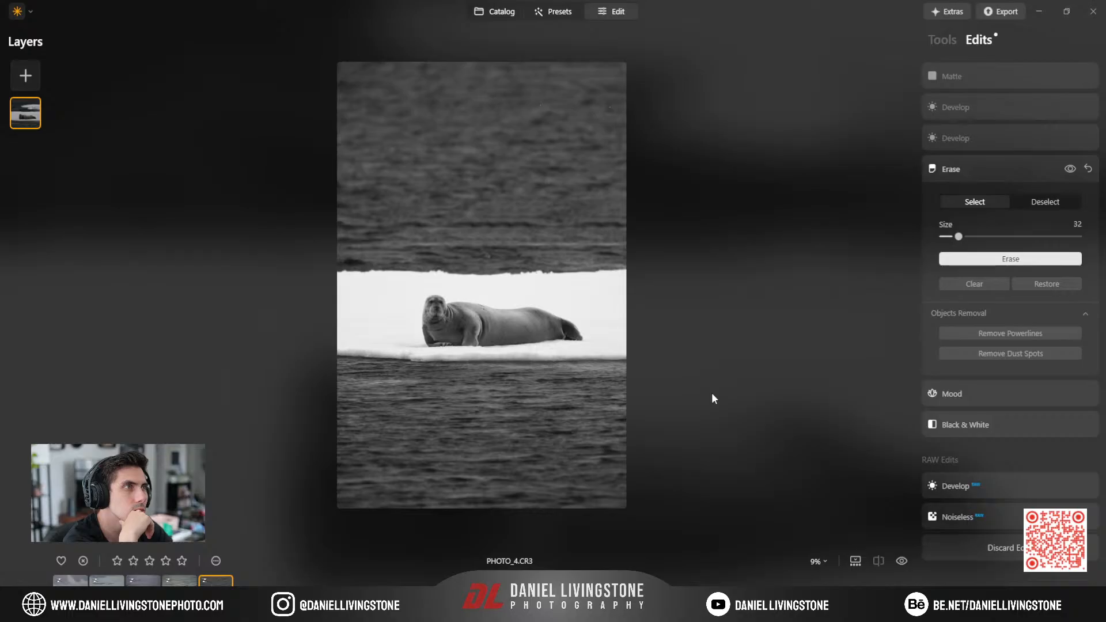
# Close the Erase edit and set the Matte adjustment's amount to 18, contrast to 62 and vividness to -16.
pyautogui.click(975, 178)
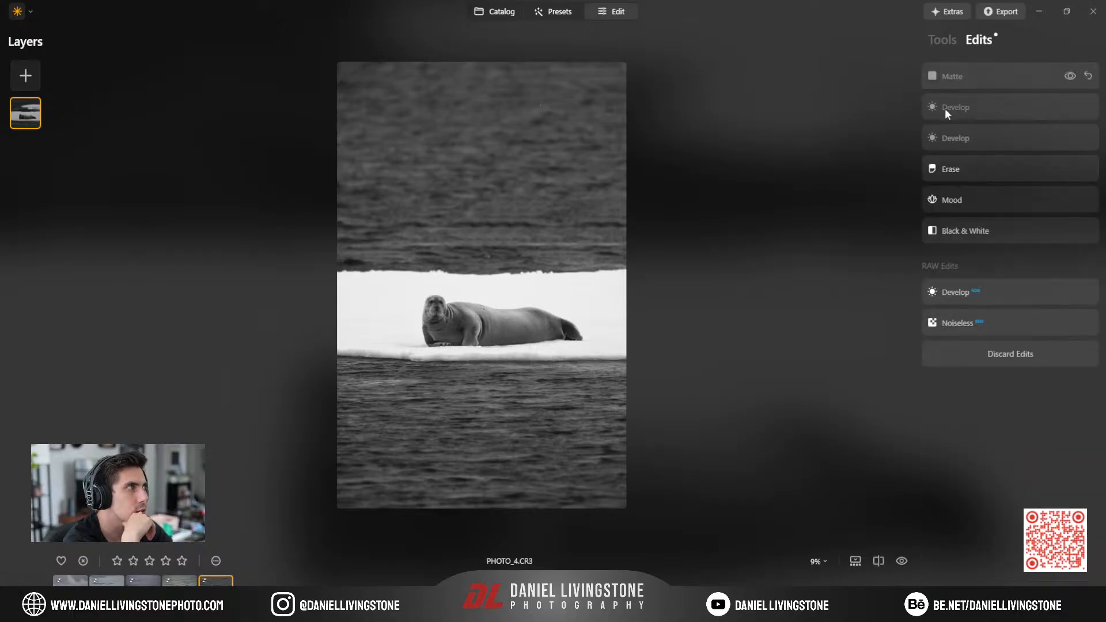
pyautogui.click(945, 40)
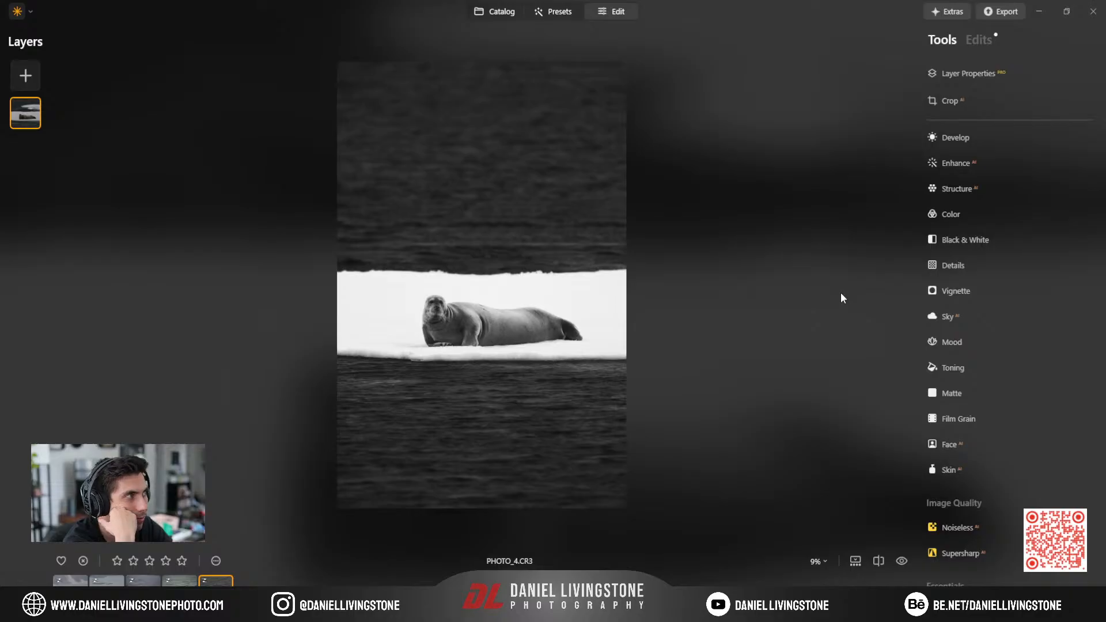
pyautogui.click(977, 40)
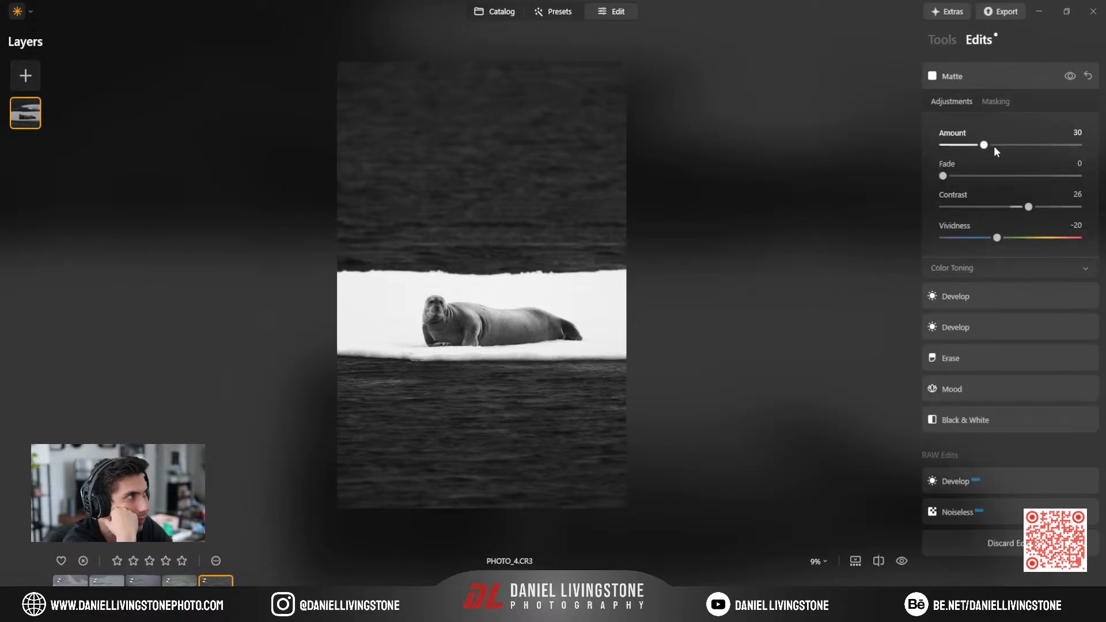
pyautogui.moveTo(1015, 153); pyautogui.dragTo(968, 147)
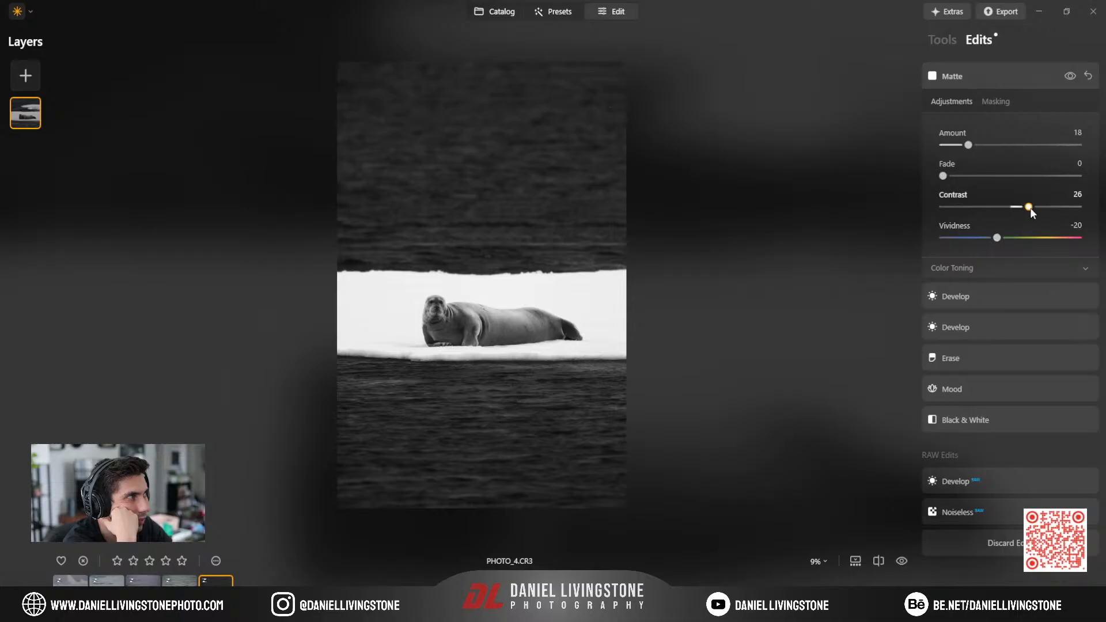
pyautogui.moveTo(1064, 213); pyautogui.dragTo(1054, 213)
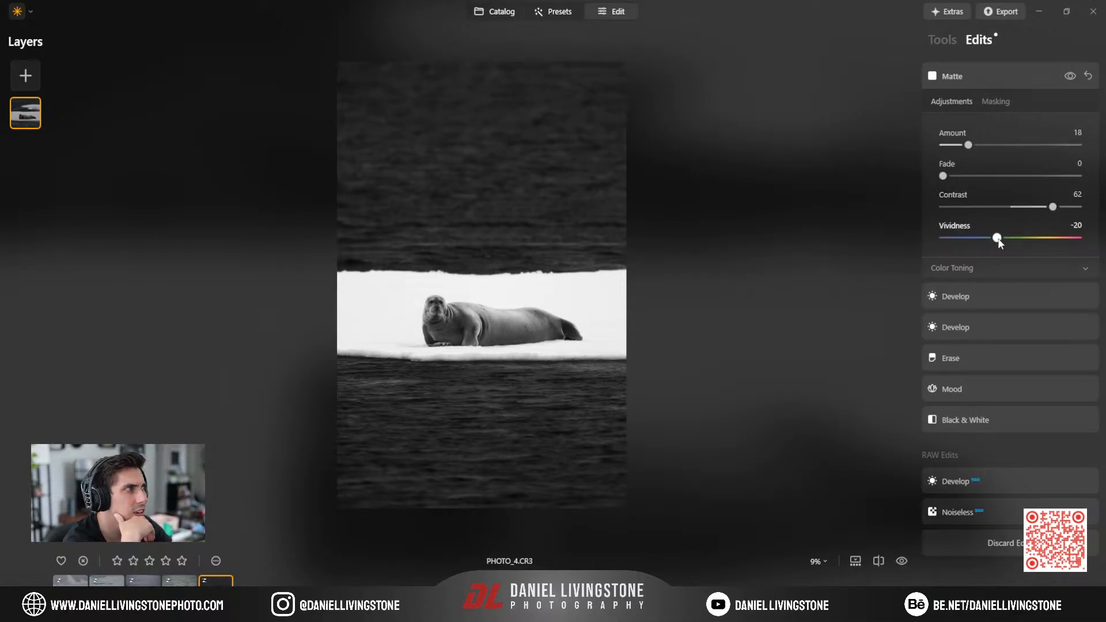
pyautogui.moveTo(997, 237)
pyautogui.mouseDown()
pyautogui.moveTo(1064, 241)
pyautogui.moveTo(953, 241)
pyautogui.moveTo(1000, 238)
pyautogui.mouseUp()
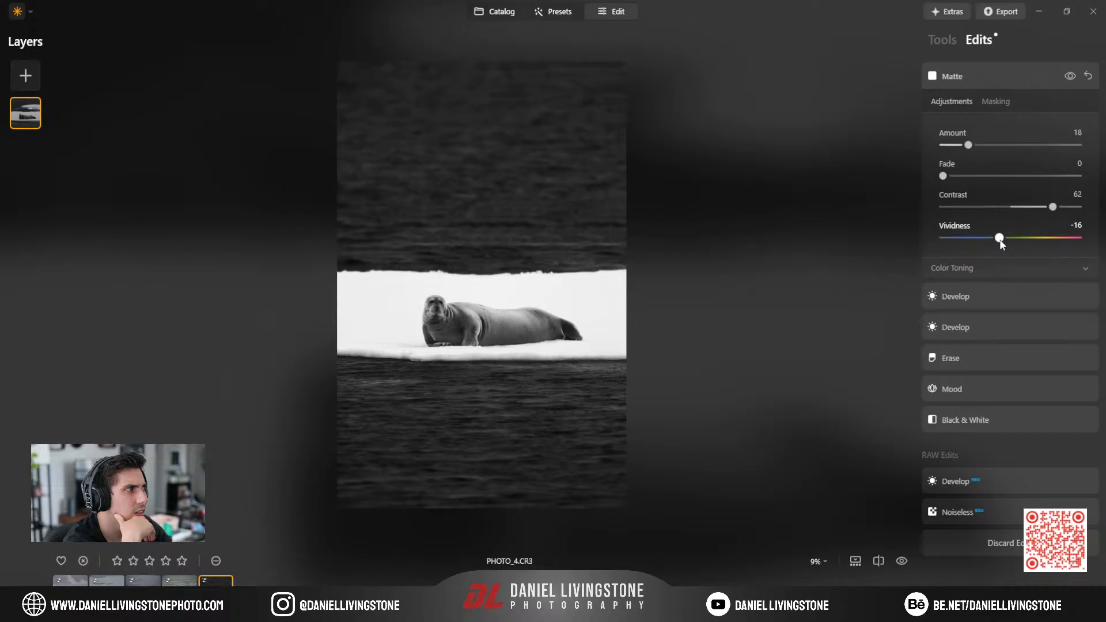
pyautogui.click(991, 81)
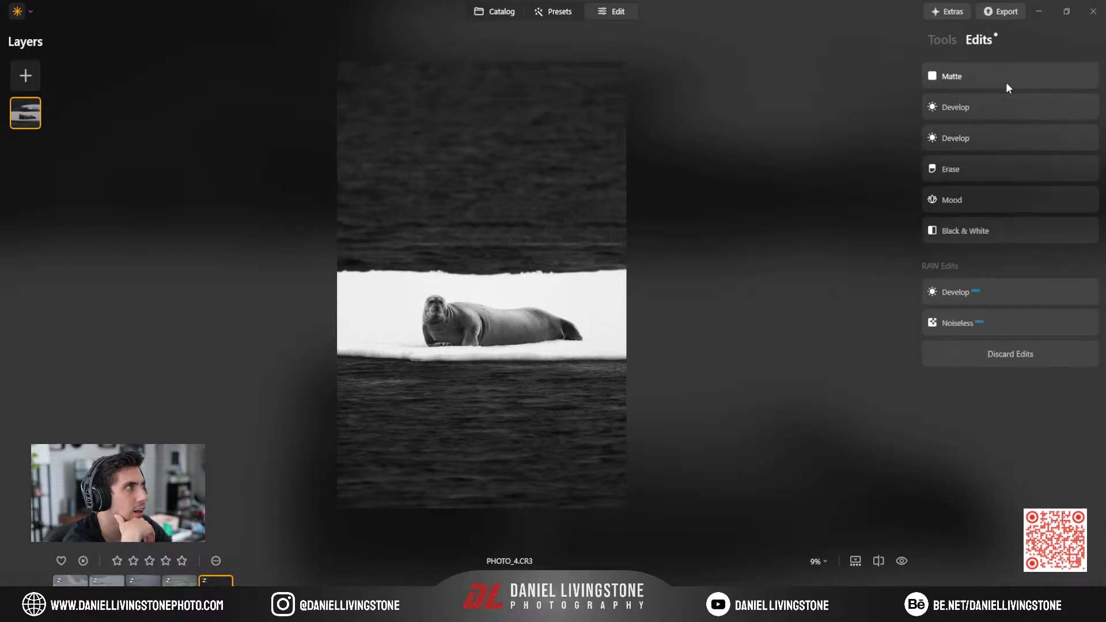
# Crop the seal photo slightly tighter on its left side, reposition the frame around the seal, and check the seal's head at 100%.
pyautogui.click(941, 40)
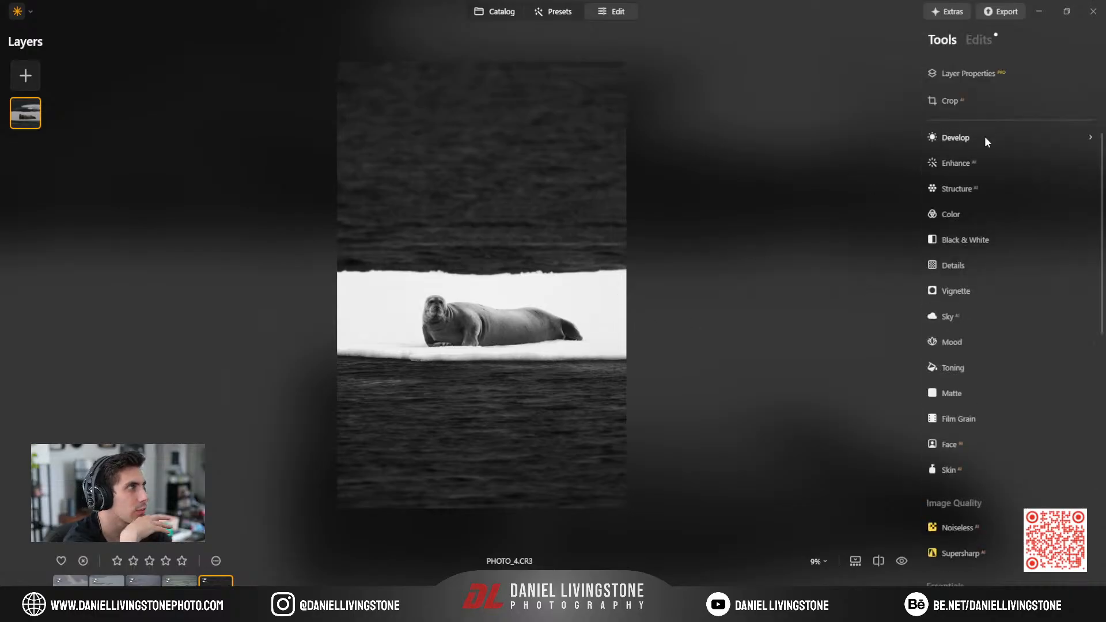
pyautogui.click(945, 103)
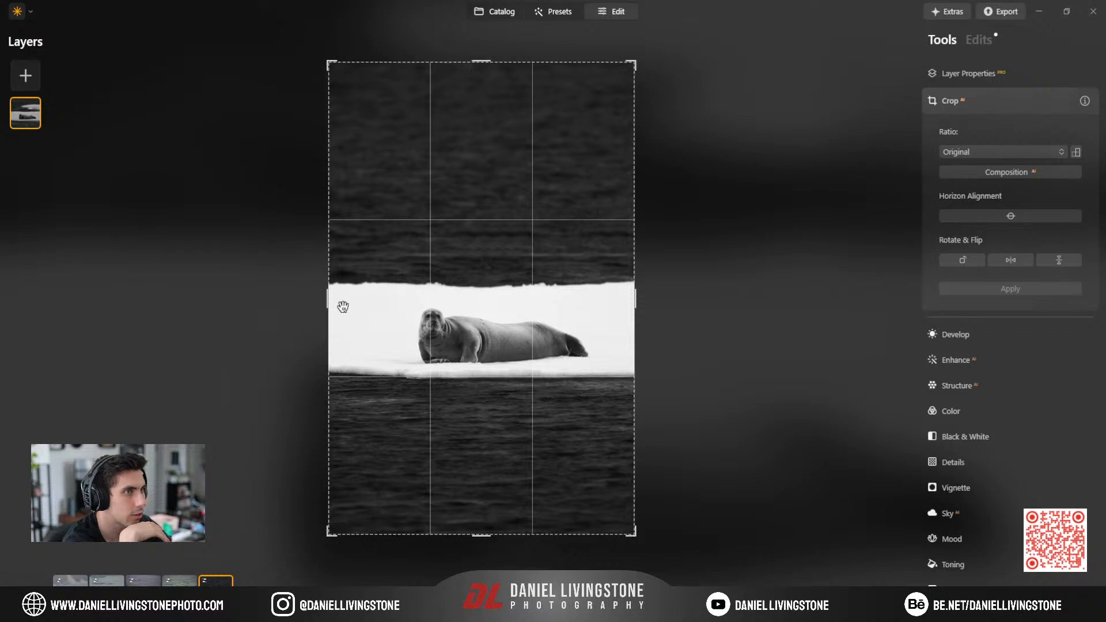
pyautogui.moveTo(331, 302); pyautogui.dragTo(351, 302)
pyautogui.moveTo(440, 334); pyautogui.dragTo(437, 300)
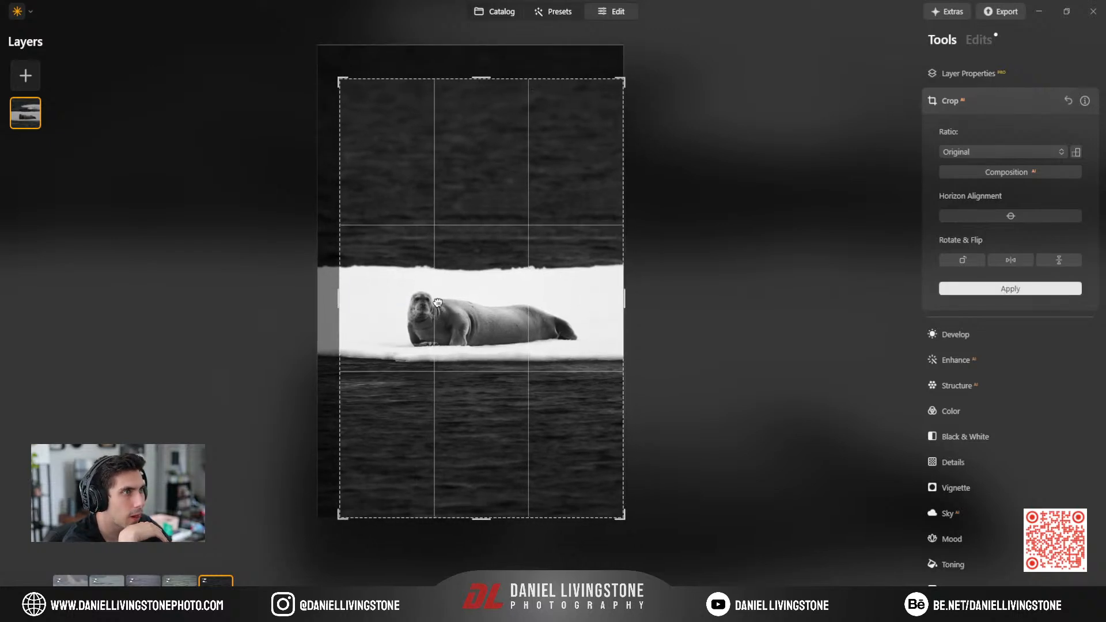
pyautogui.click(973, 101)
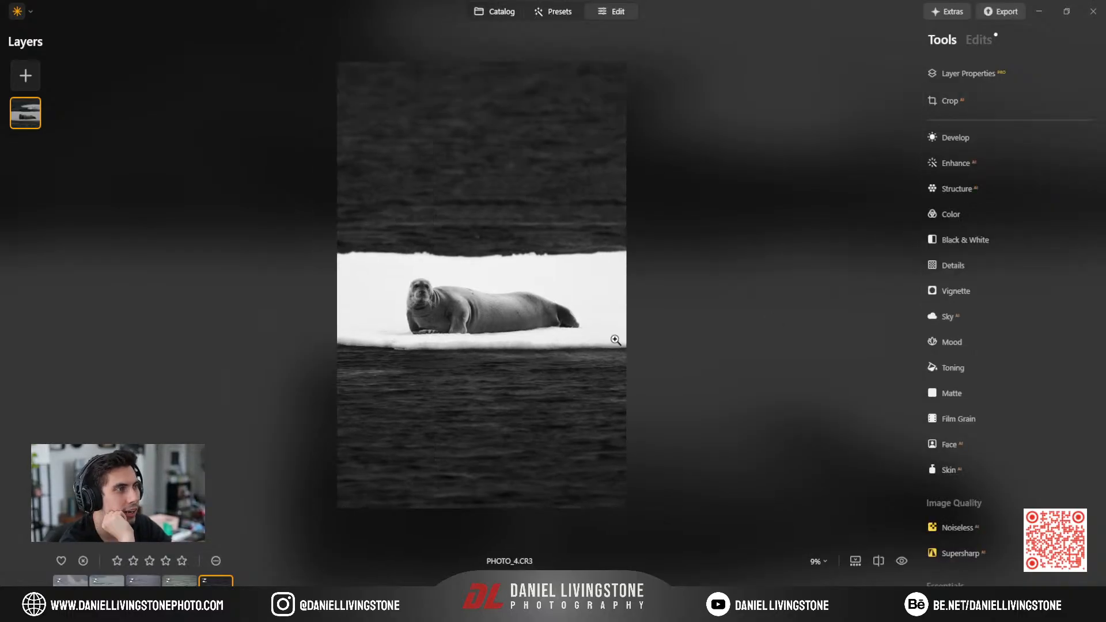
pyautogui.click(429, 300)
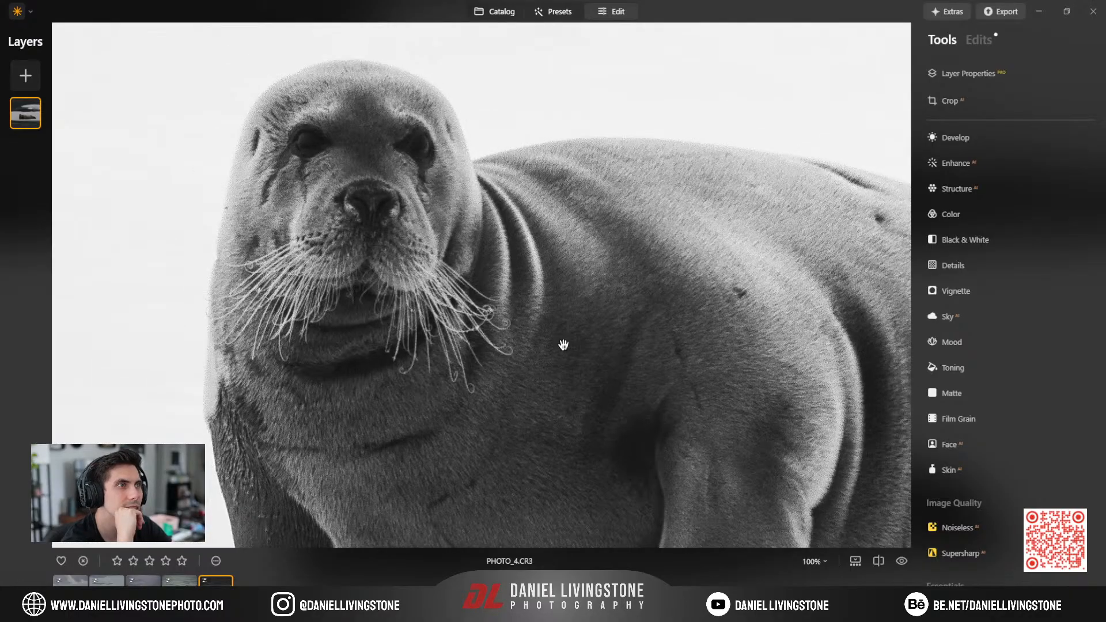
pyautogui.click(564, 344)
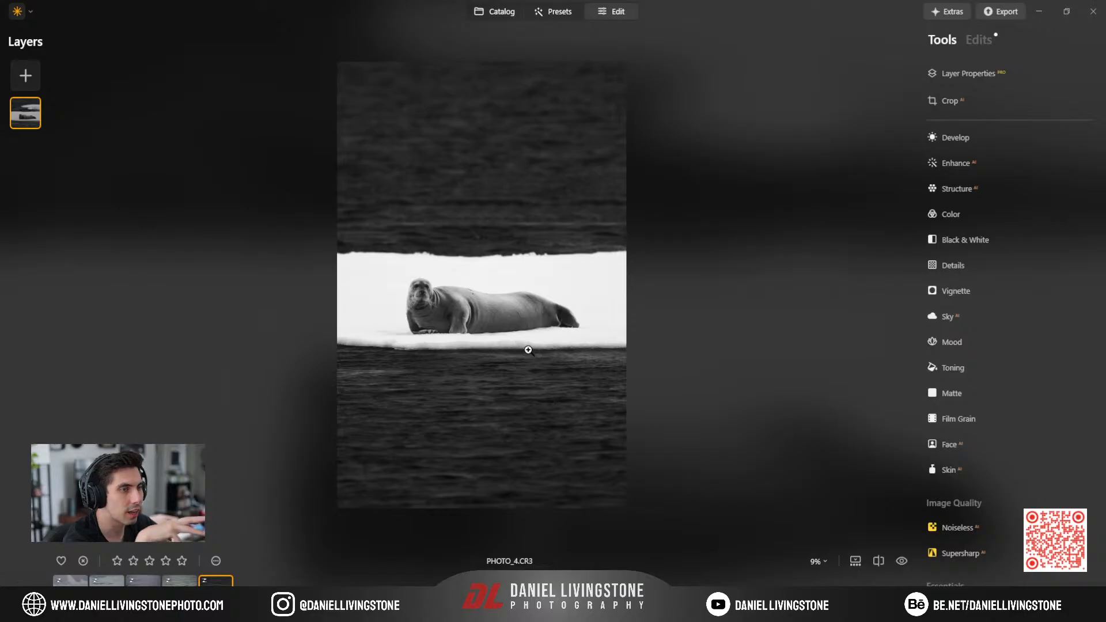
# Look through PHOTO_3, PHOTO_2 and PHOTO_1 in turn and return to PHOTO_3 with the resting polar bear.
pyautogui.click(143, 581)
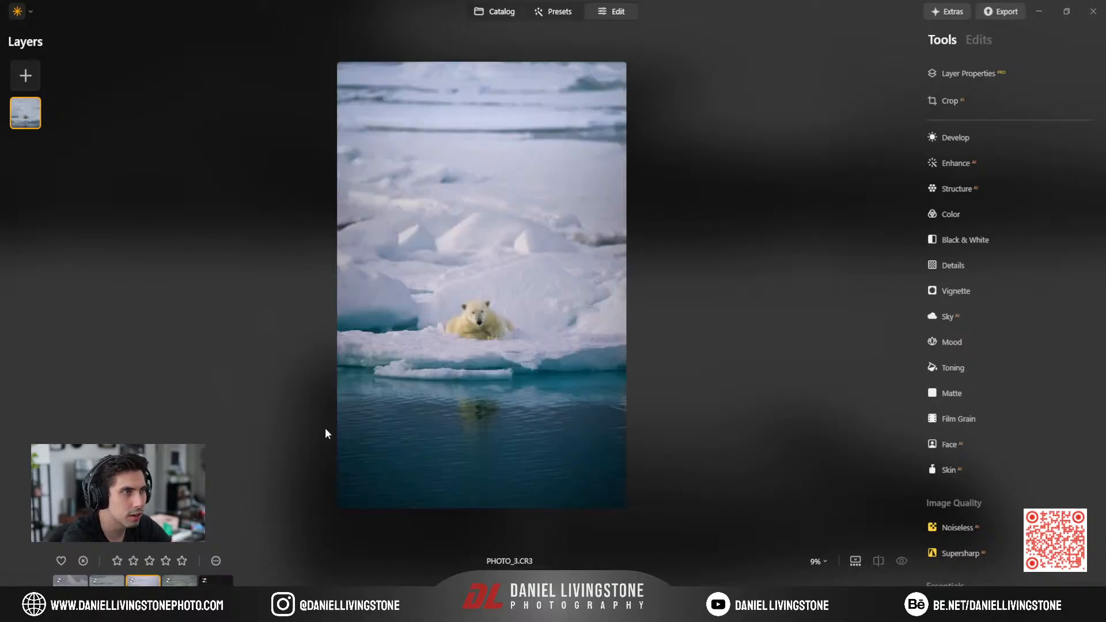
pyautogui.click(950, 101)
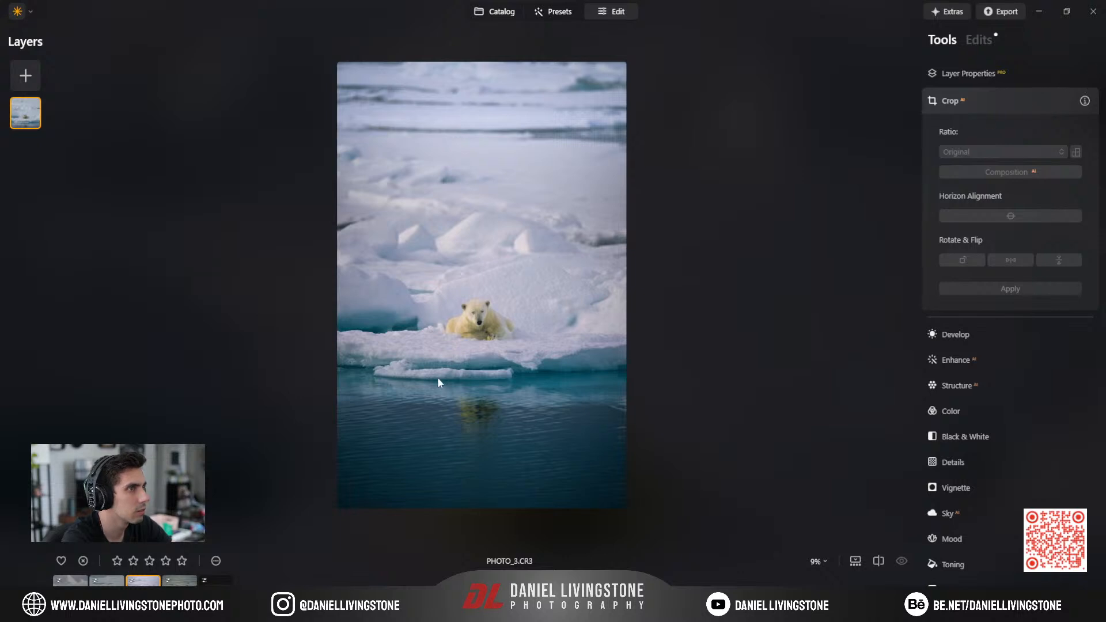
pyautogui.click(1027, 98)
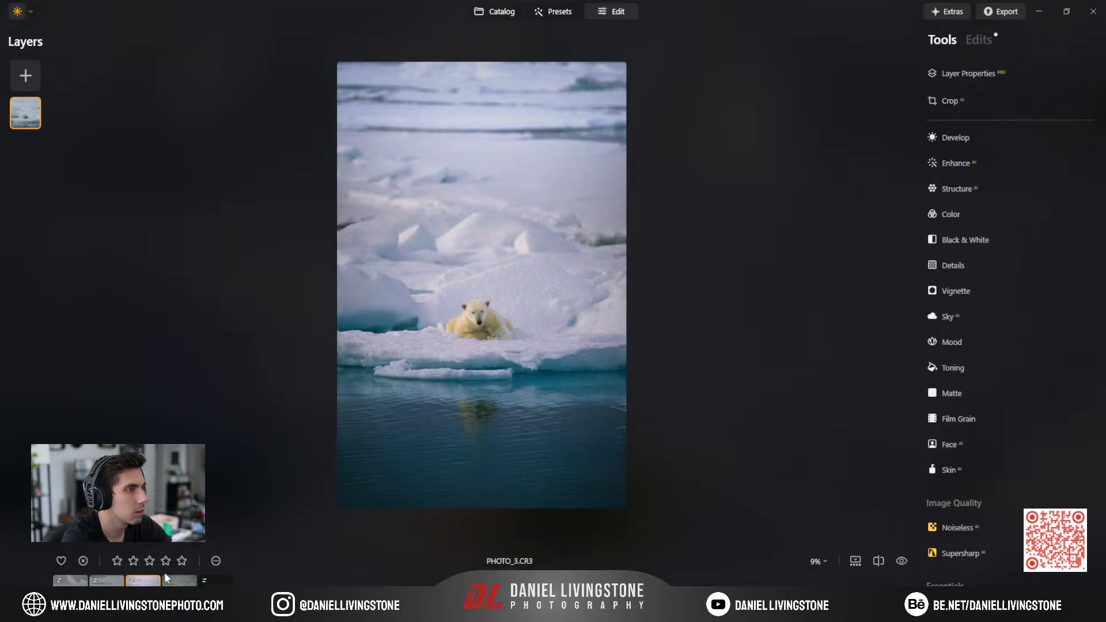
pyautogui.press('Left')
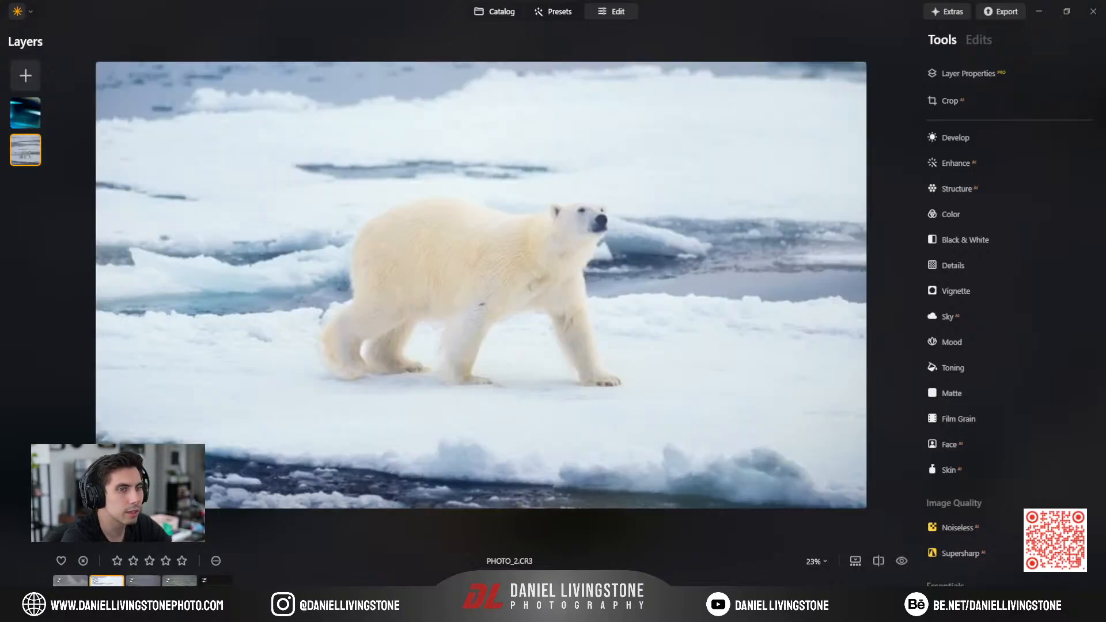
pyautogui.press('Left')
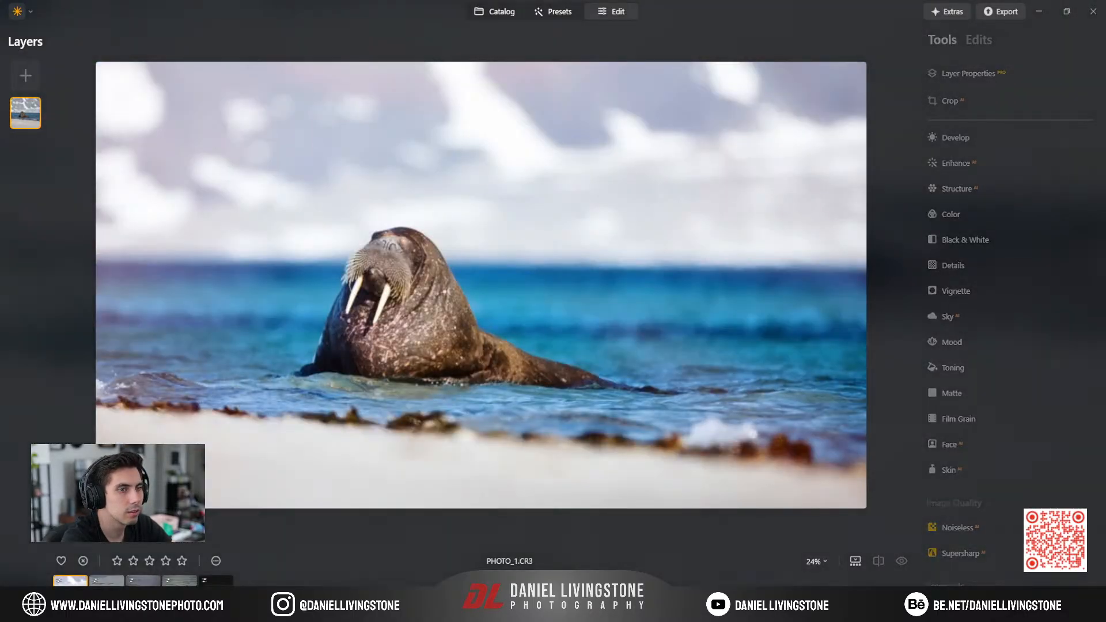
pyautogui.press('Right')
pyautogui.press('Right')
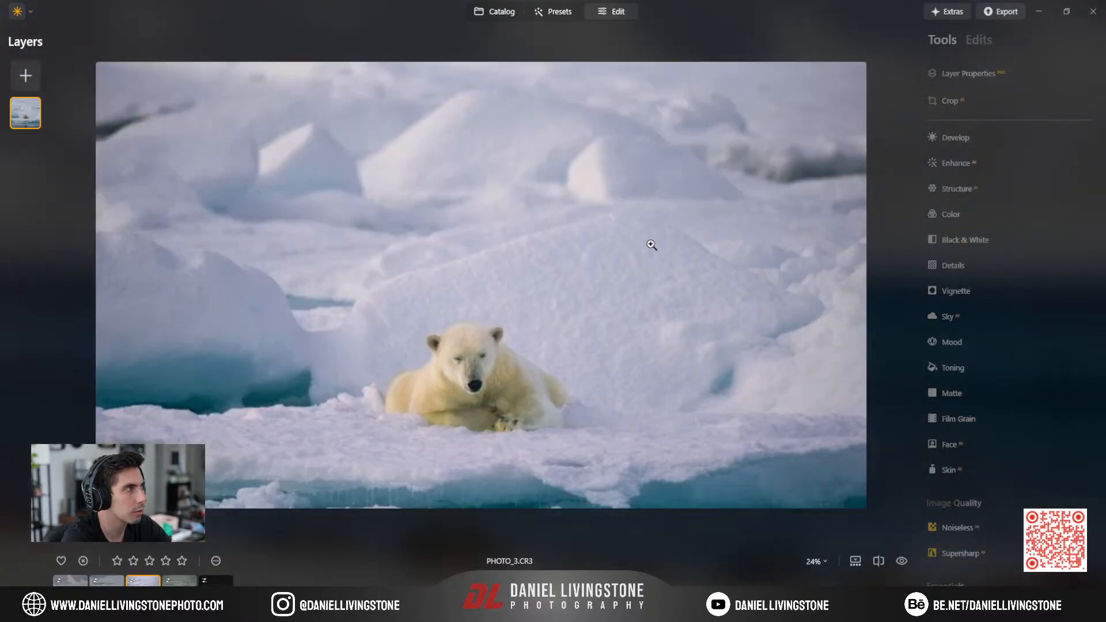
# Check the crop settings of the resting polar bear photo and inspect its detail around the head at 100%.
pyautogui.click(959, 102)
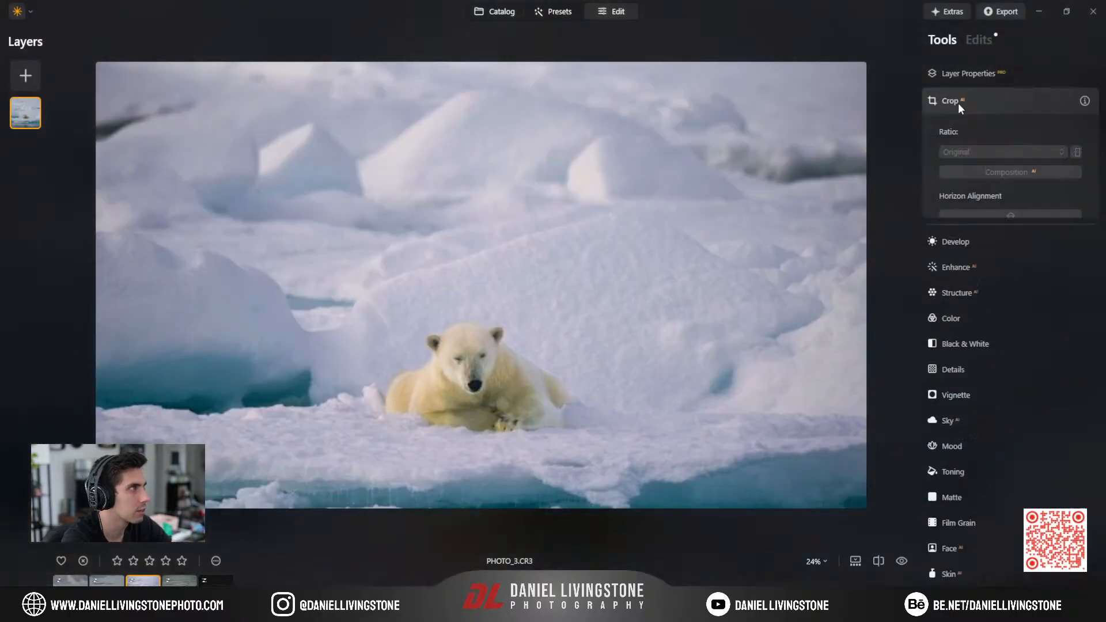
pyautogui.click(967, 100)
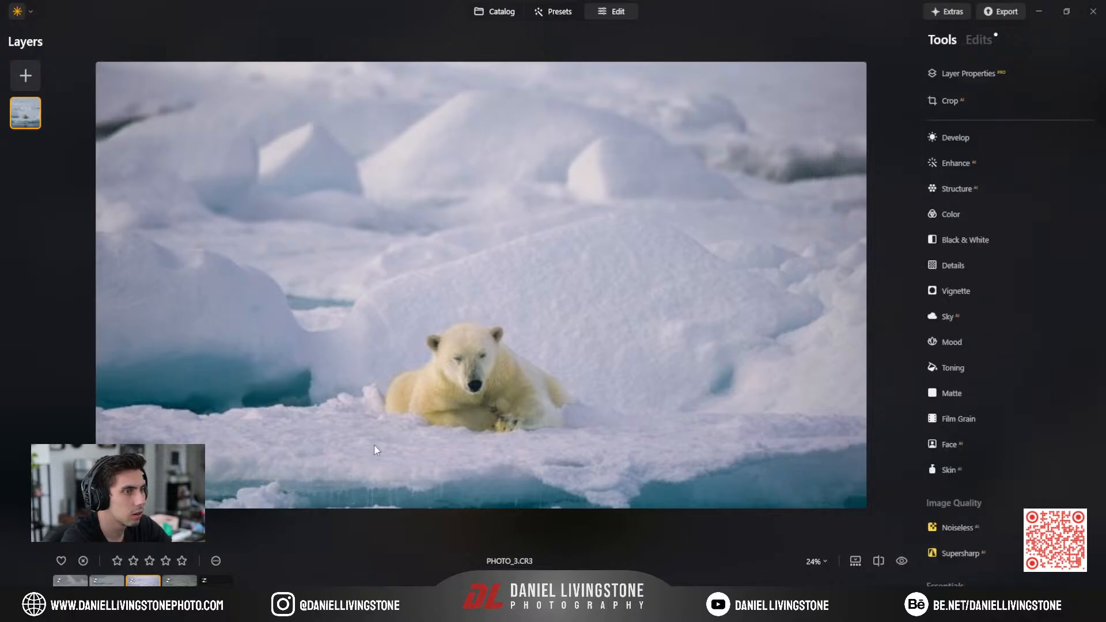
pyautogui.click(505, 307)
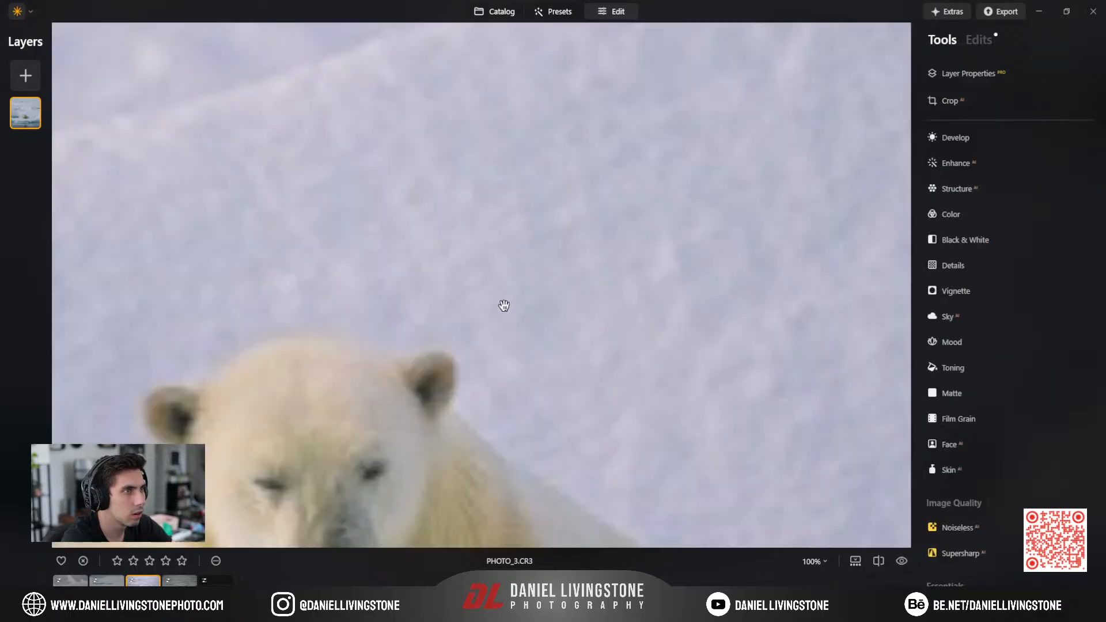
pyautogui.click(504, 307)
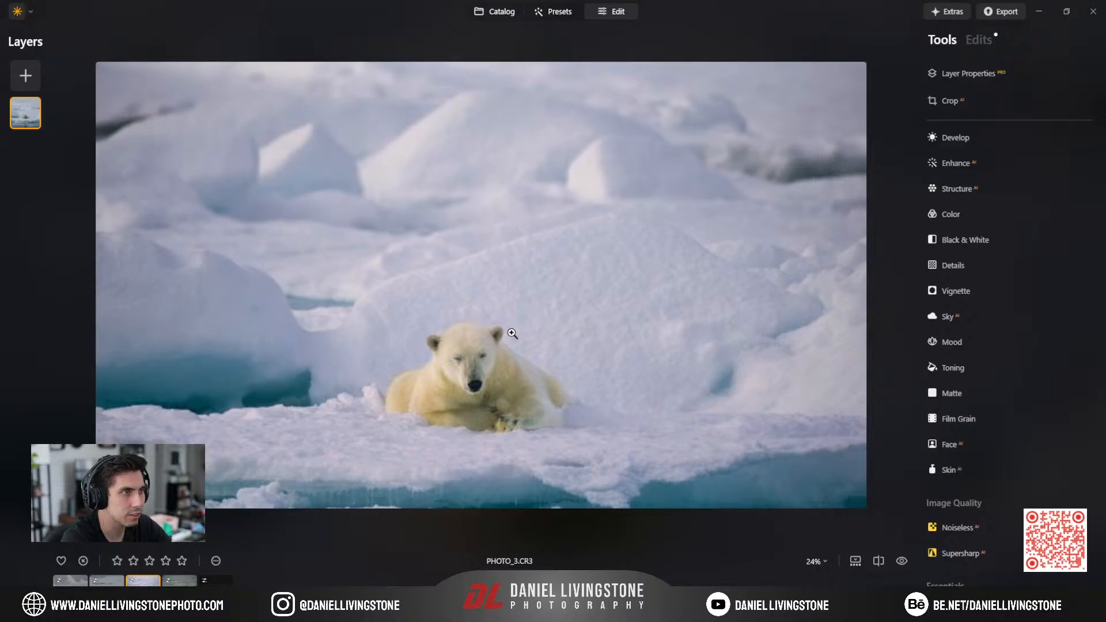
# Recheck the resting polar bear photo's full frame in Crop and review its list of applied edits.
pyautogui.press('c')
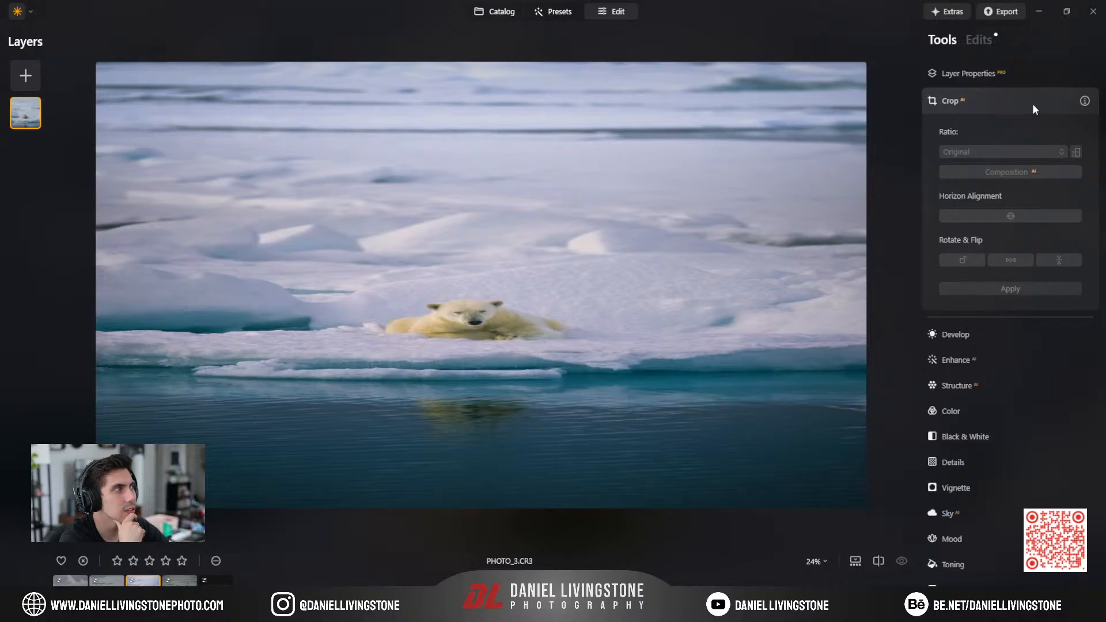
pyautogui.click(987, 100)
pyautogui.click(982, 39)
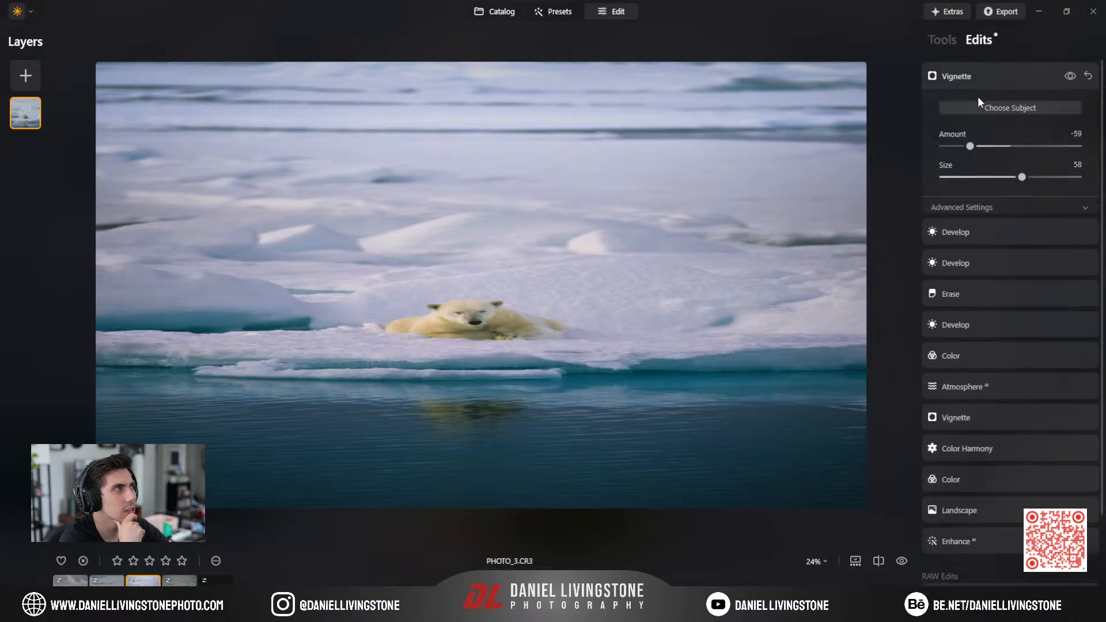
pyautogui.click(980, 85)
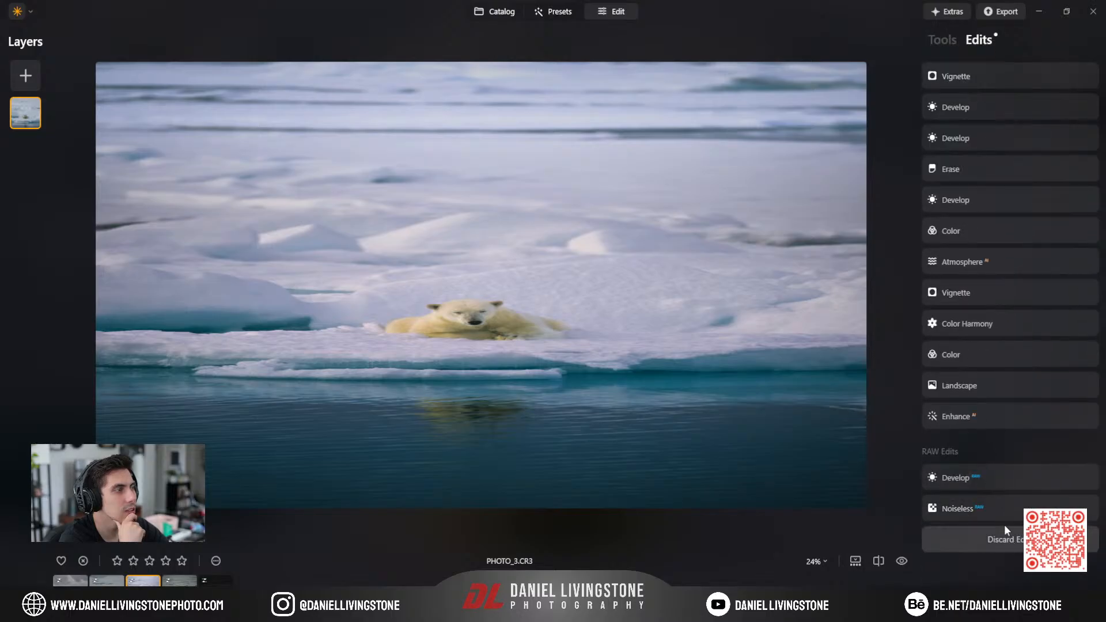
pyautogui.click(941, 40)
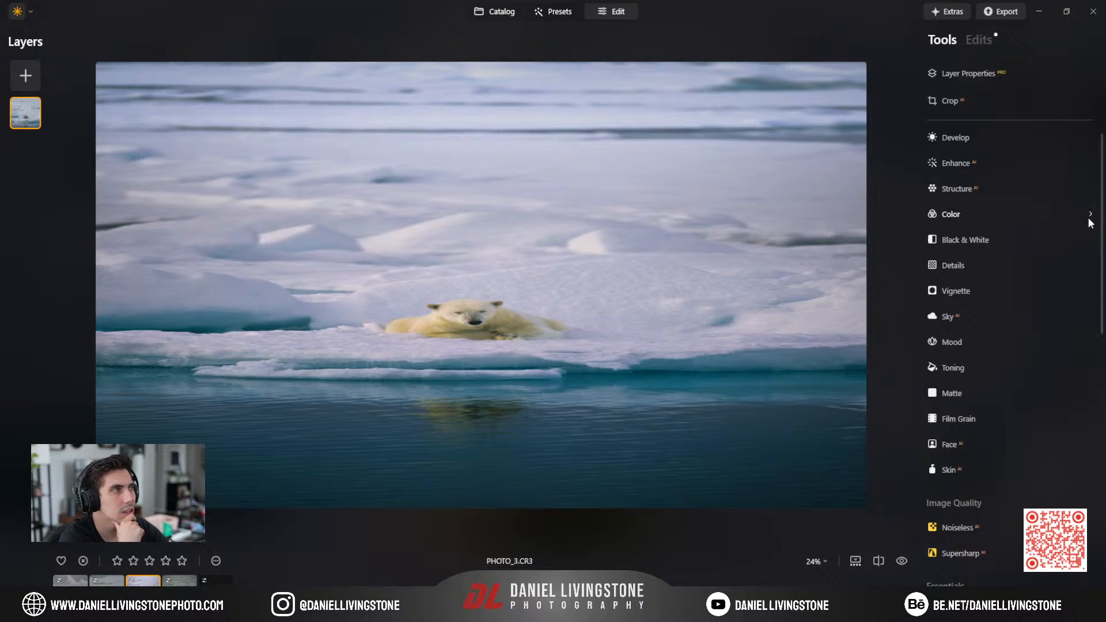
pyautogui.click(960, 100)
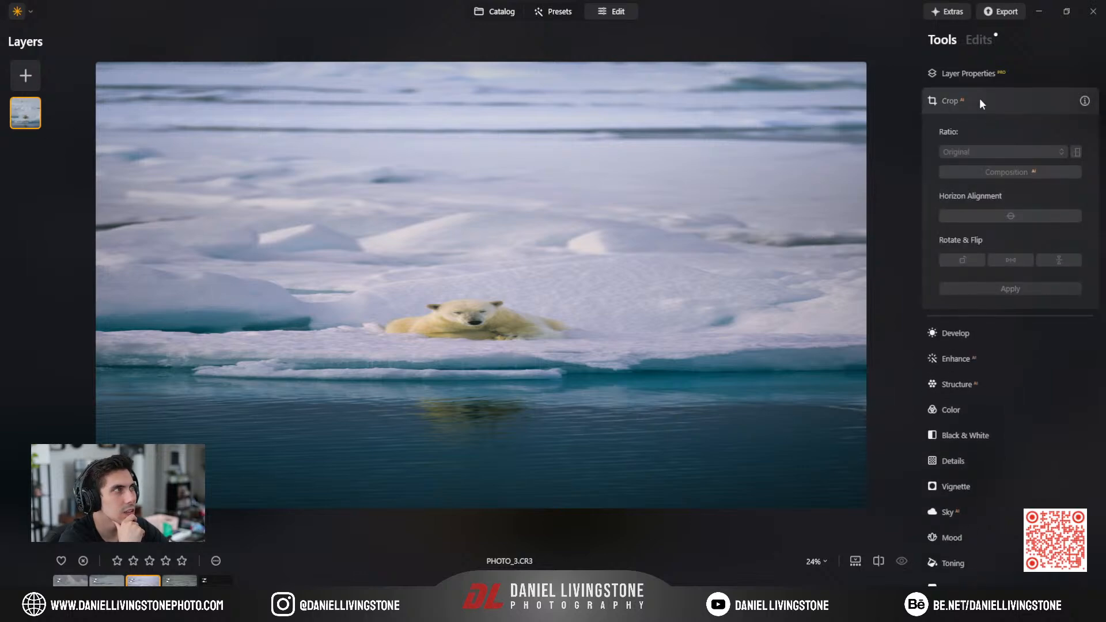
pyautogui.click(979, 100)
# Switch to PHOTO_5 and back to PHOTO_3, and check the crop of PHOTO_3 again without changing it.
pyautogui.click(179, 581)
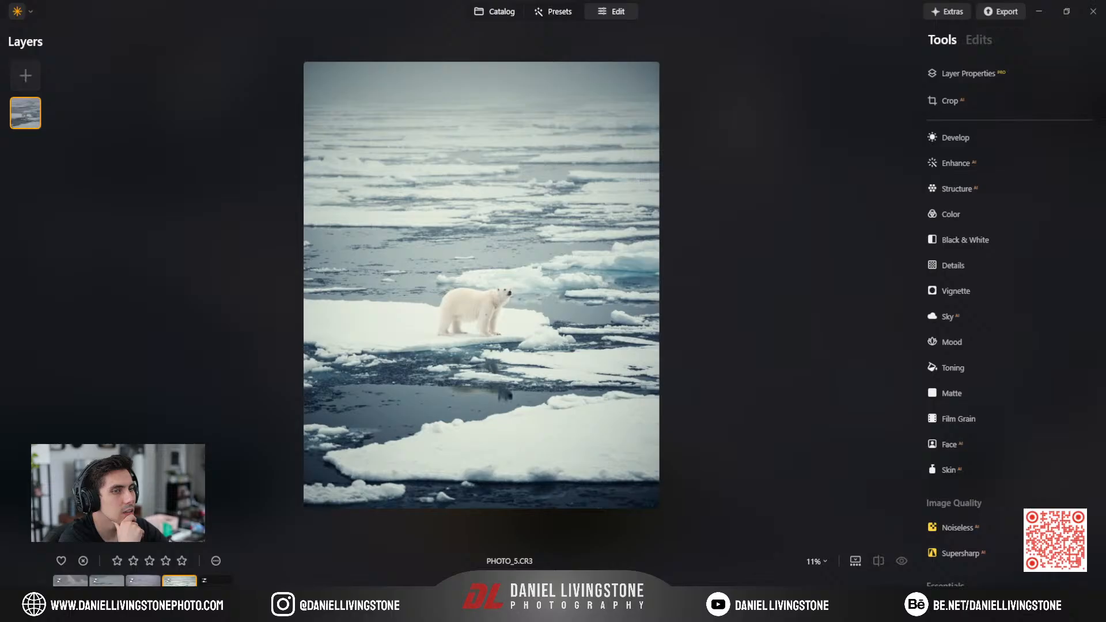
pyautogui.click(143, 581)
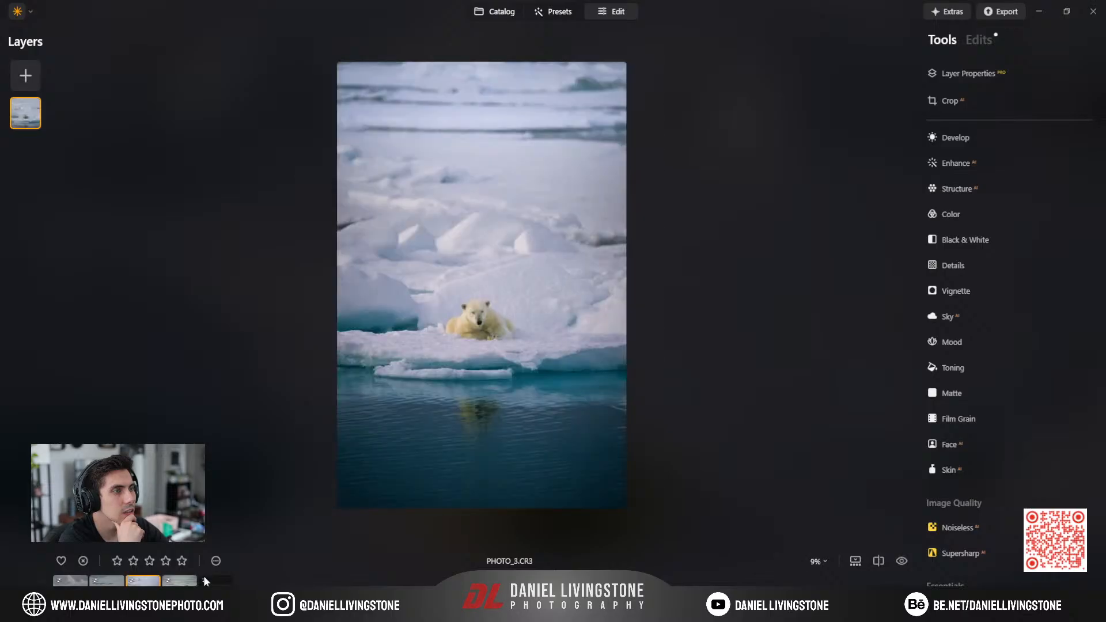
pyautogui.click(953, 97)
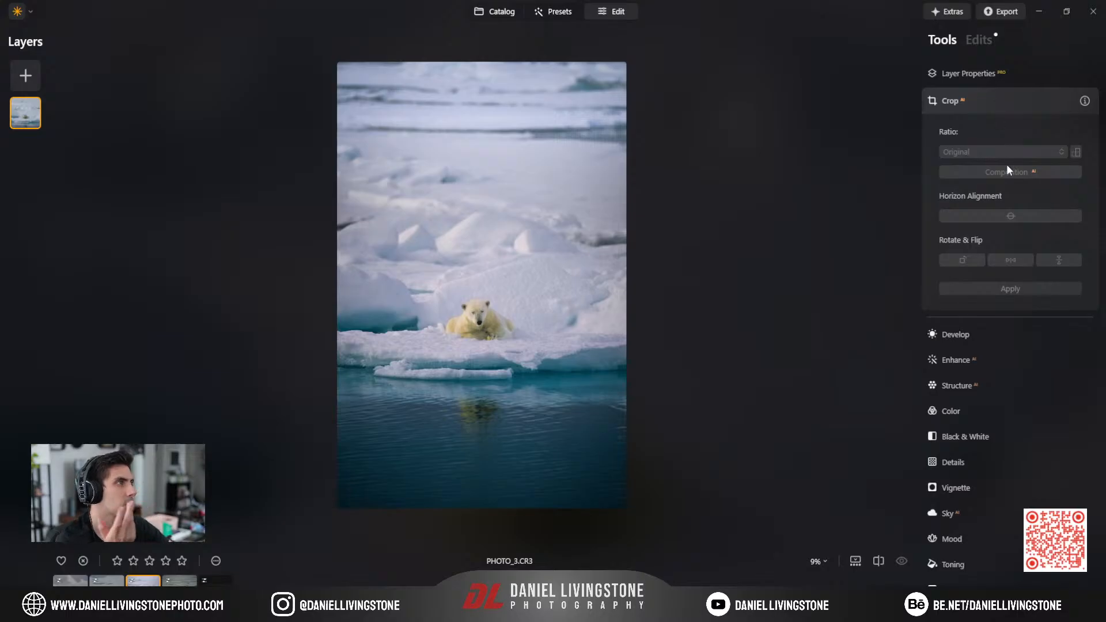
pyautogui.click(991, 104)
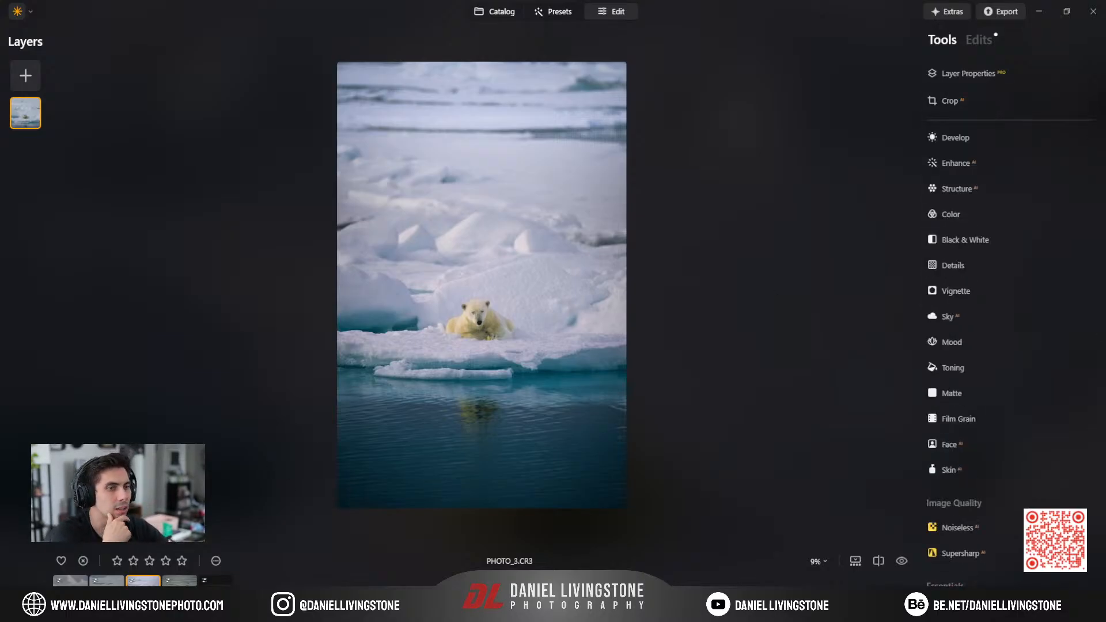
# Review the black-and-white seal photo against PHOTO_5 and examine PHOTO_5's standing polar bear up close.
pyautogui.click(179, 593)
pyautogui.click(216, 593)
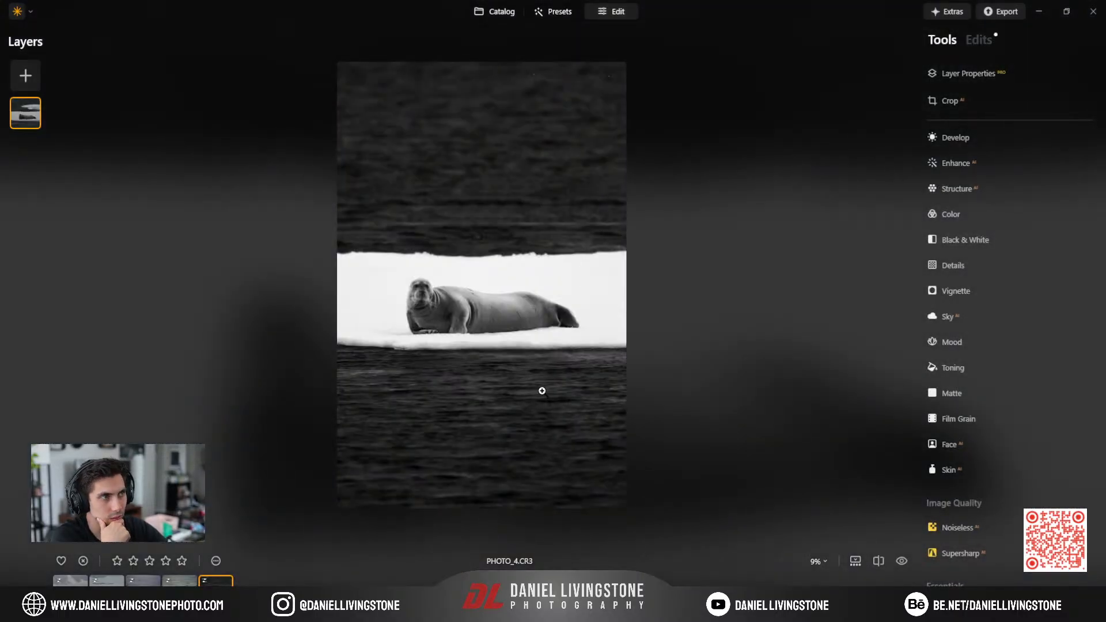
pyautogui.click(179, 594)
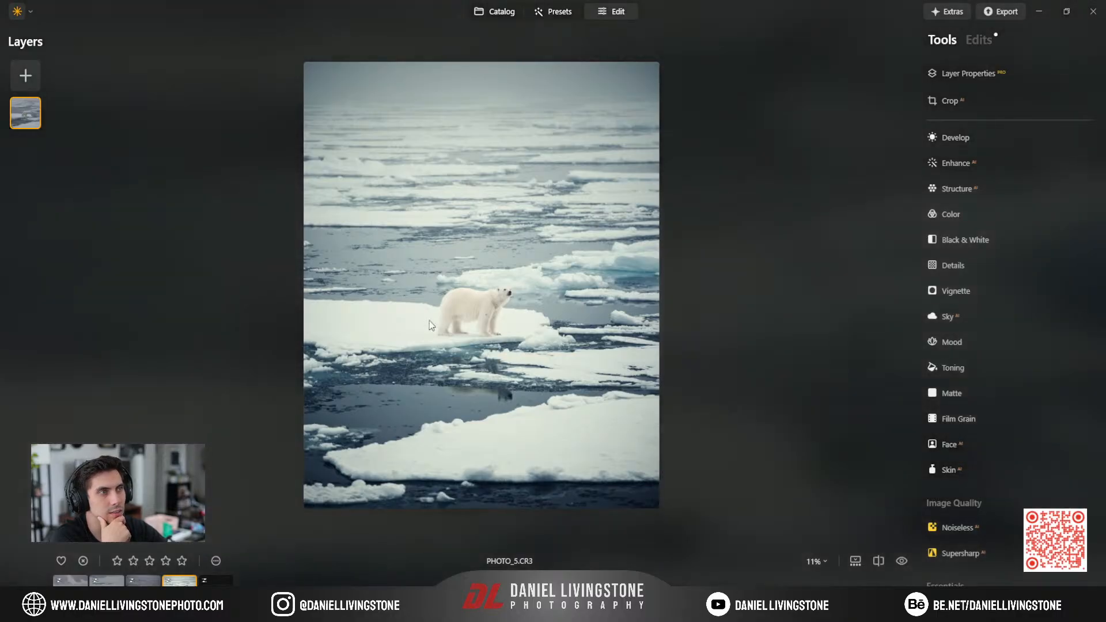
pyautogui.click(484, 315)
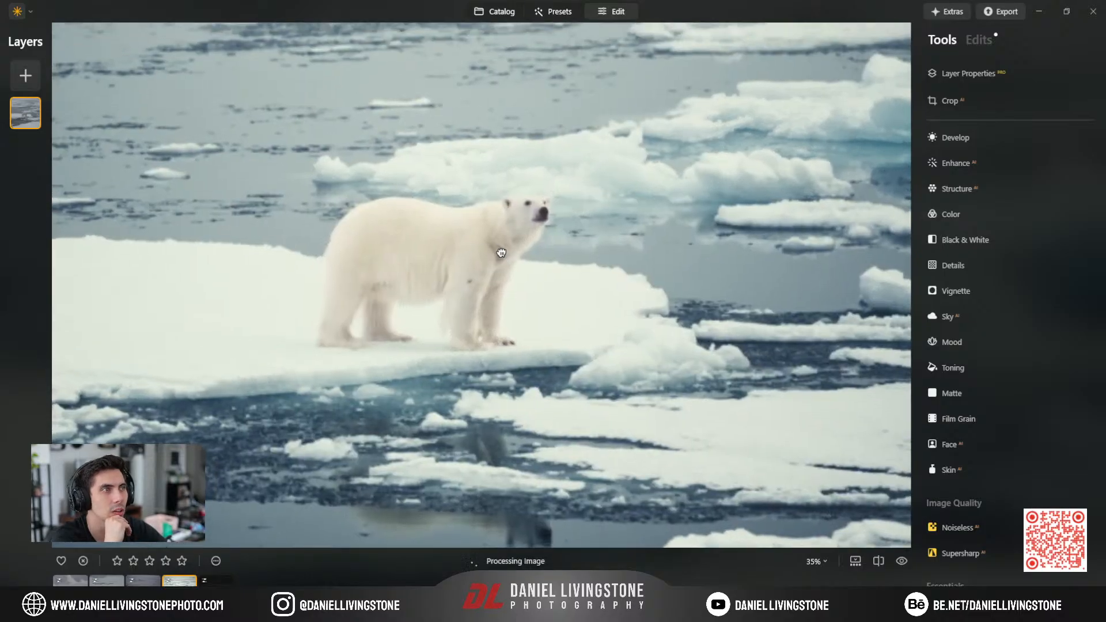
pyautogui.click(501, 251)
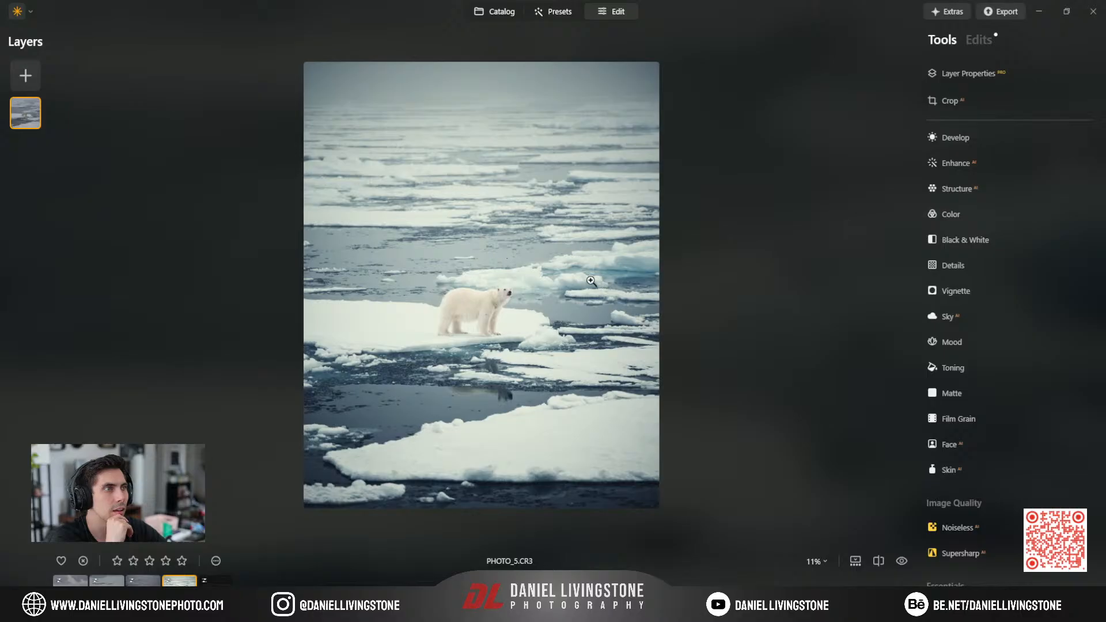
pyautogui.scroll(-2, 959, 331)
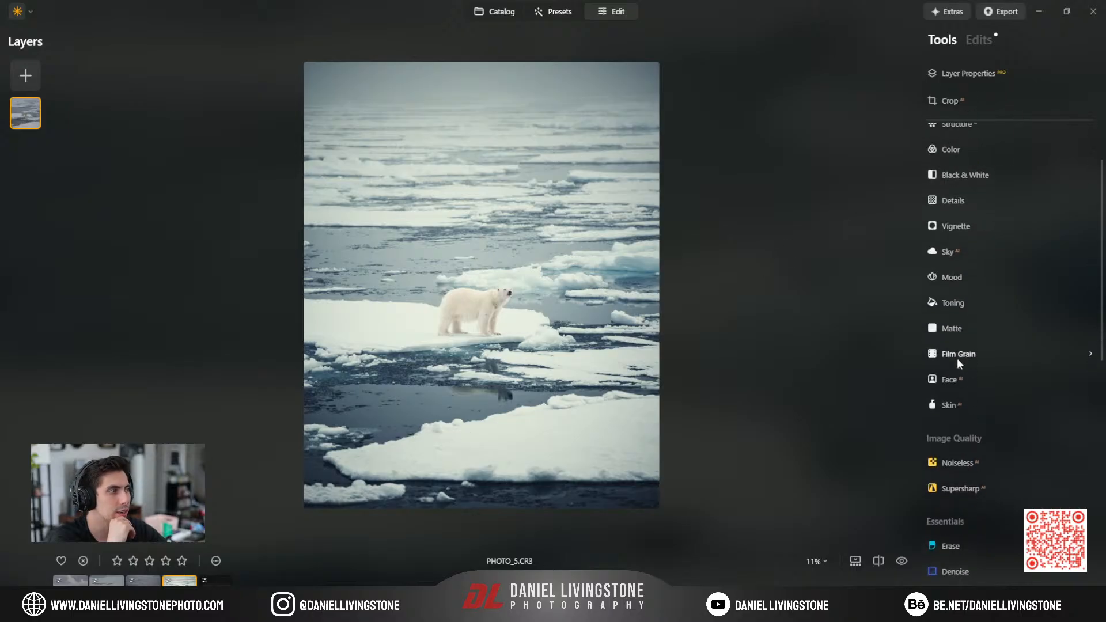
pyautogui.scroll(-8, 959, 348)
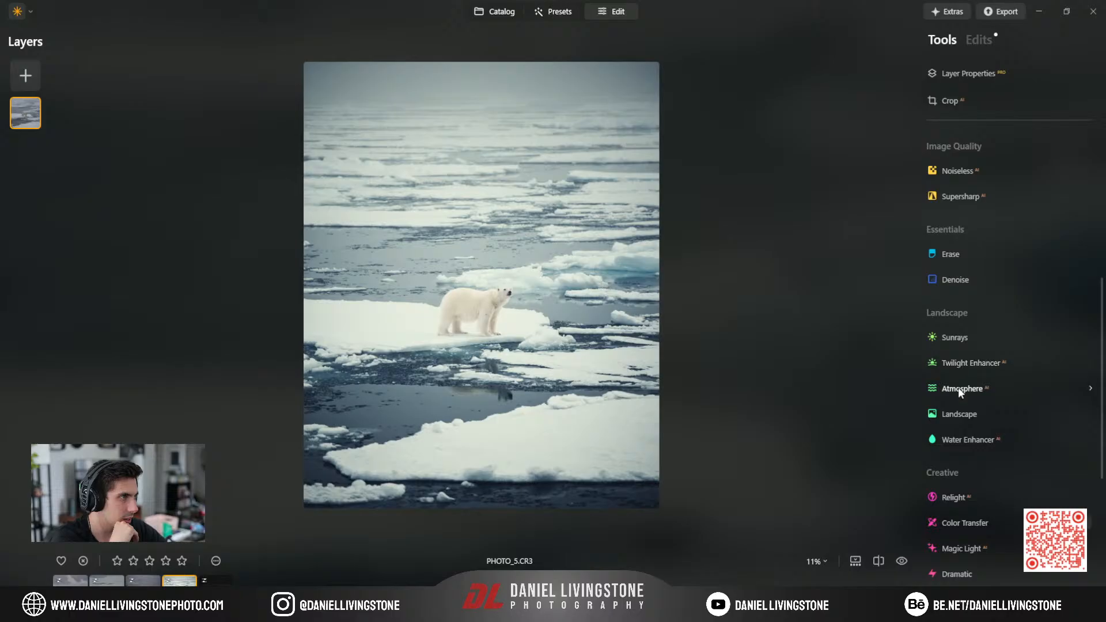
# Add Atmosphere fog to the polar bear photo with an amount of 62 and a depth of 7.
pyautogui.click(959, 387)
pyautogui.moveTo(945, 479); pyautogui.dragTo(1036, 481)
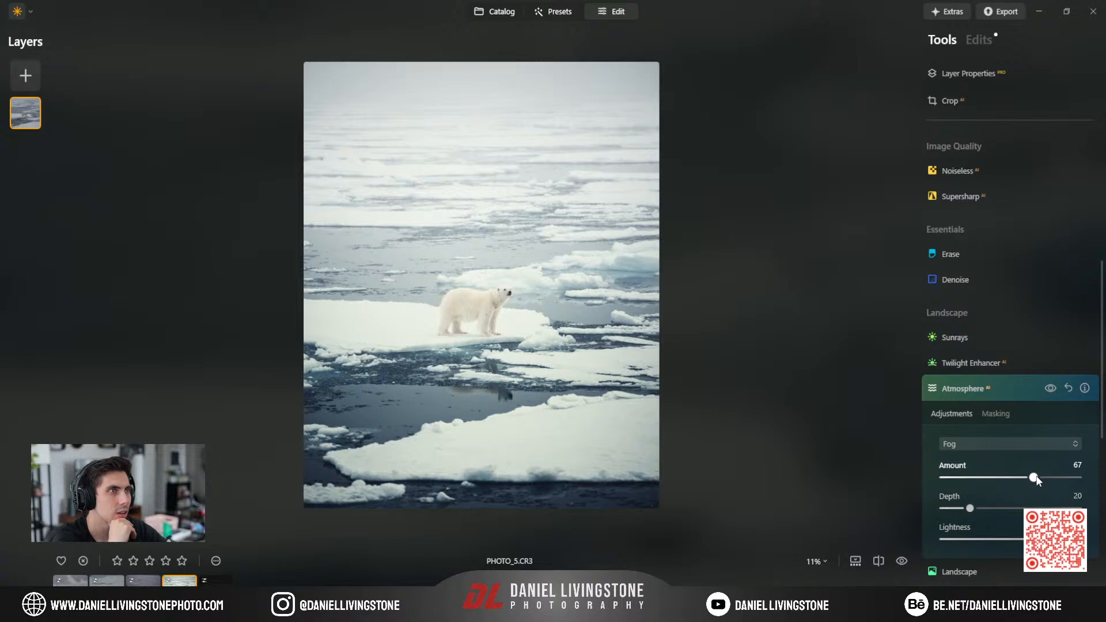
pyautogui.moveTo(1035, 478); pyautogui.dragTo(1028, 477)
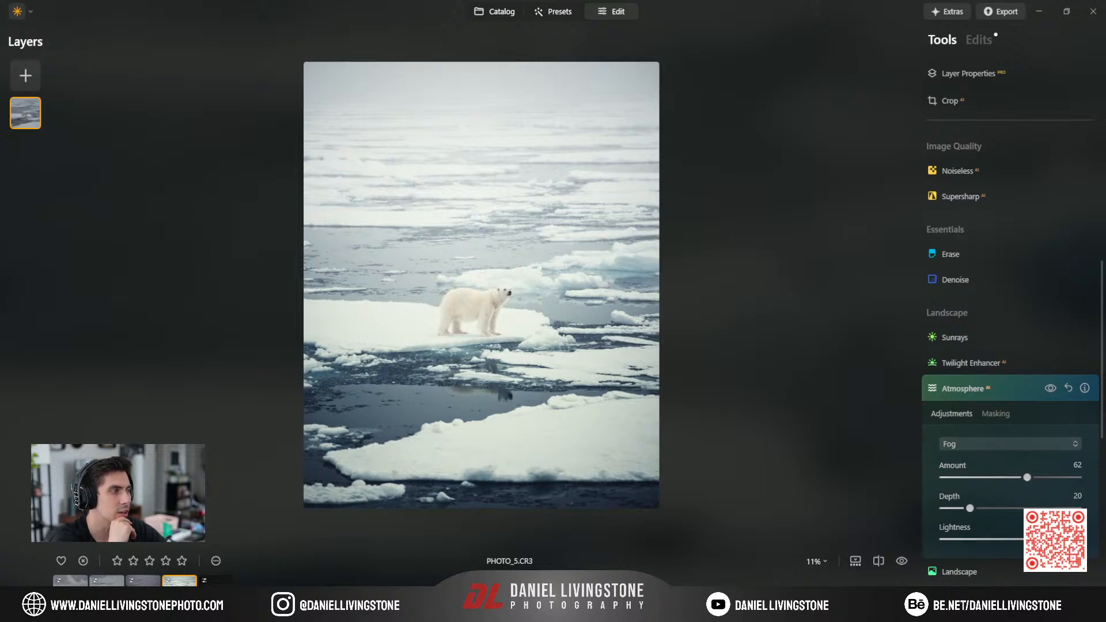
pyautogui.moveTo(973, 509); pyautogui.dragTo(1006, 509)
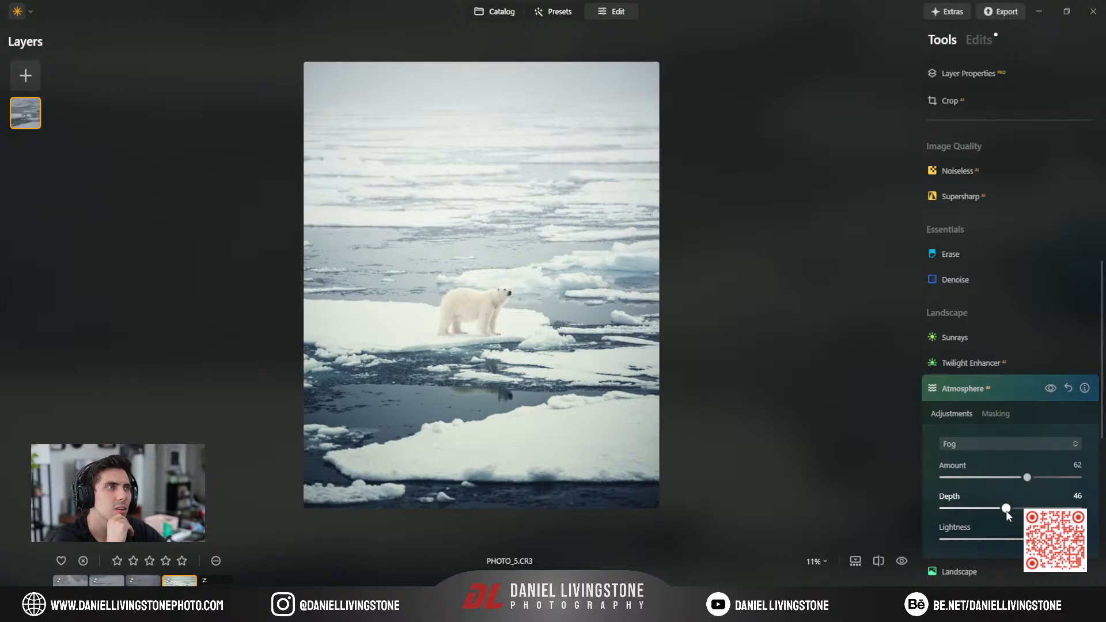
pyautogui.moveTo(1006, 510); pyautogui.dragTo(953, 511)
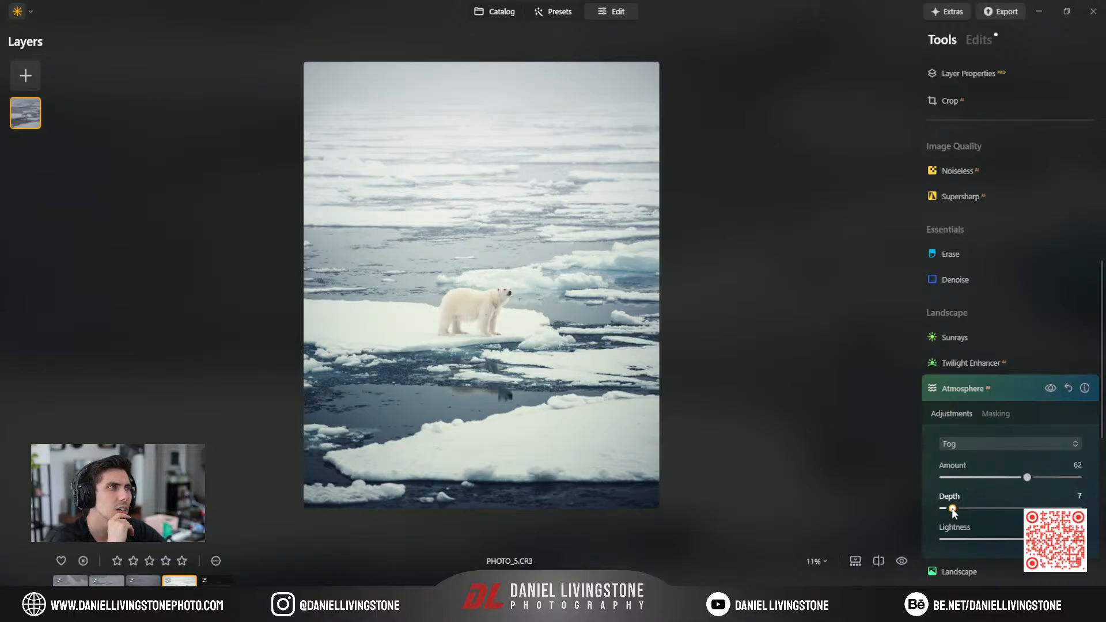
pyautogui.moveTo(1028, 540); pyautogui.dragTo(1104, 534)
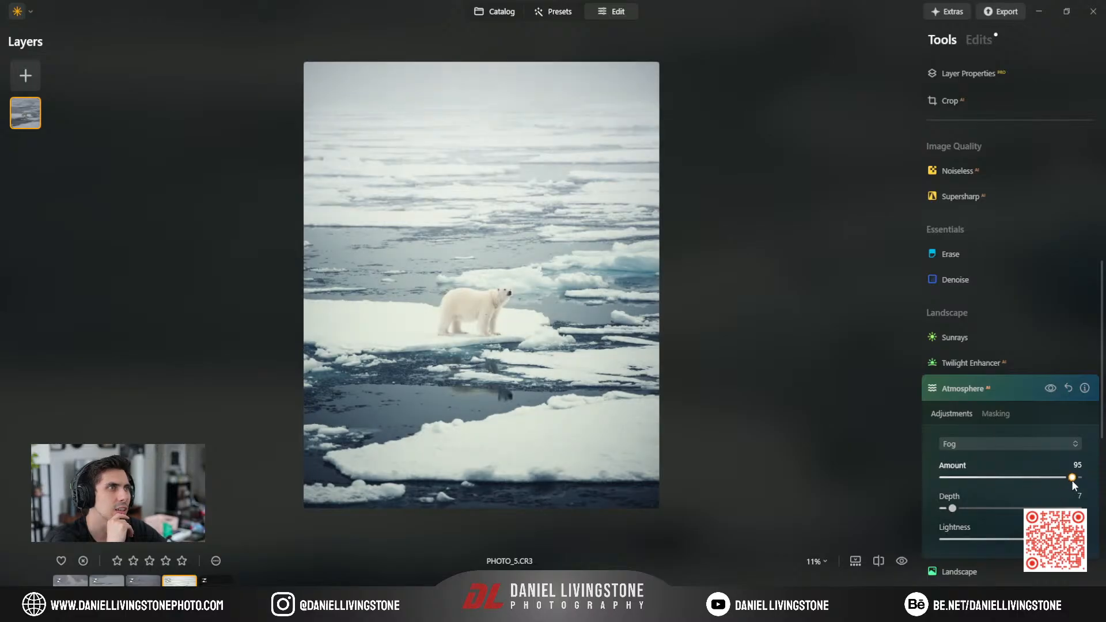
pyautogui.moveTo(1072, 480); pyautogui.dragTo(1032, 480)
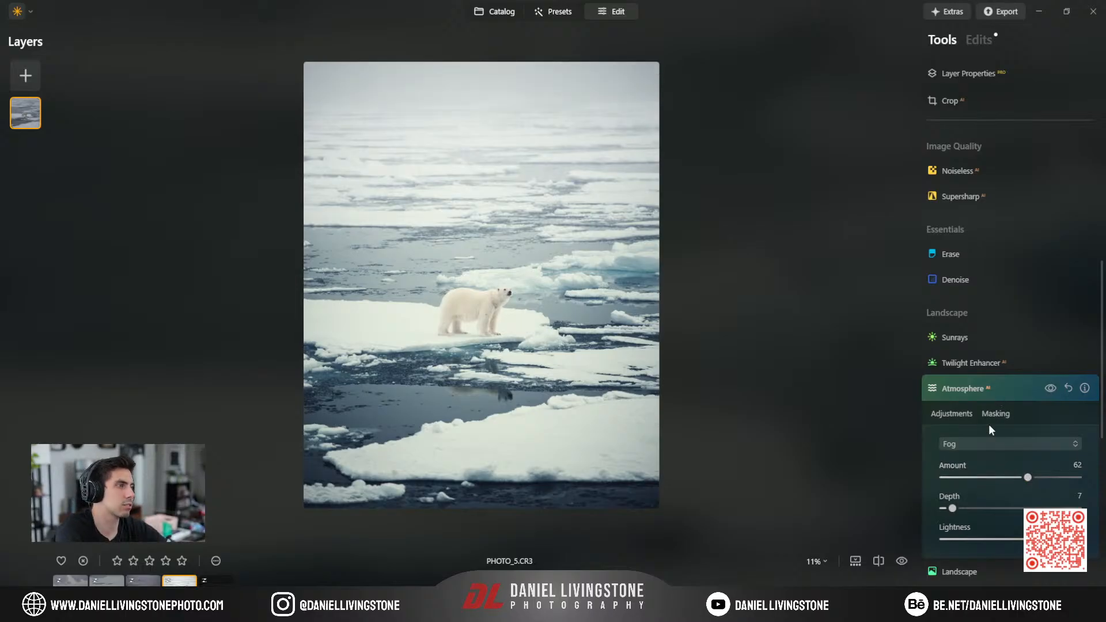
# Try the Layered Fog type with a depth of 0 and undo the slider changes.
pyautogui.click(989, 440)
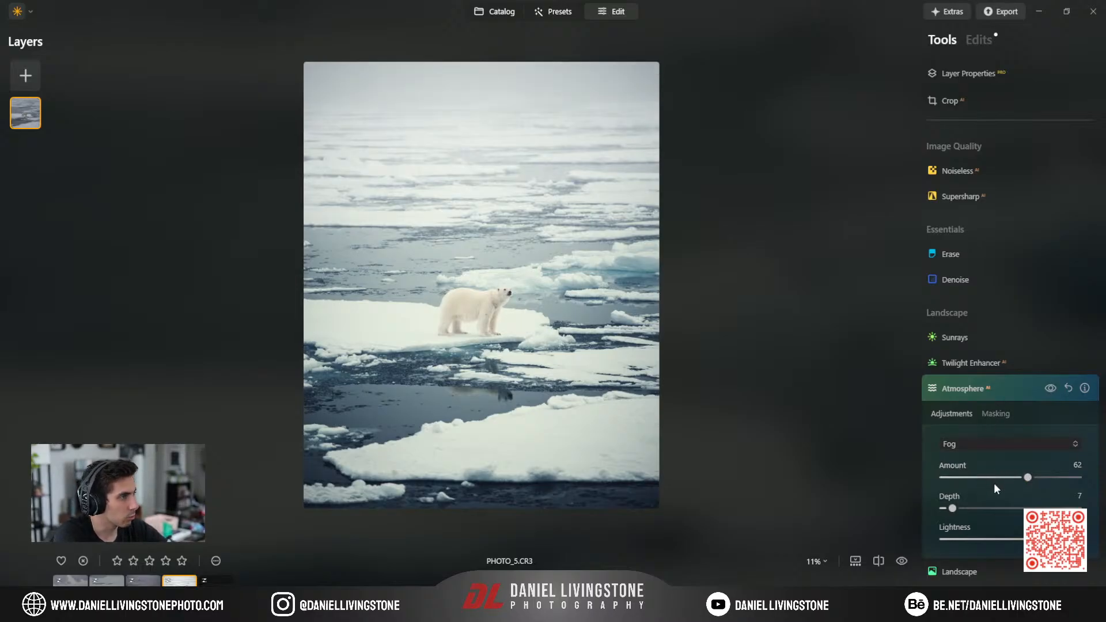
pyautogui.click(994, 483)
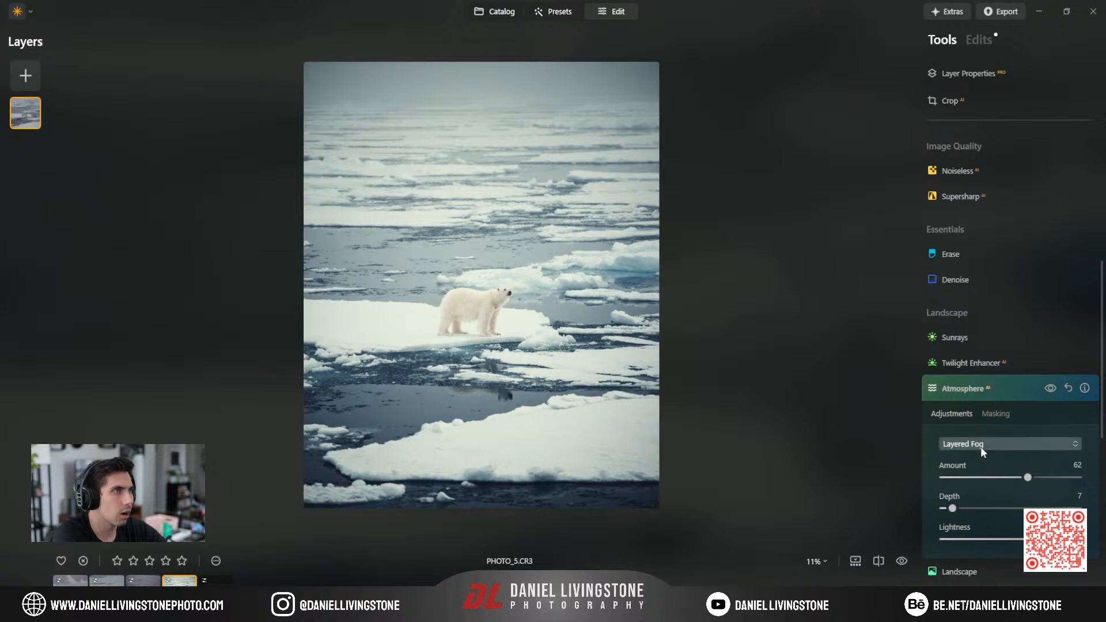
pyautogui.moveTo(952, 509); pyautogui.dragTo(929, 507)
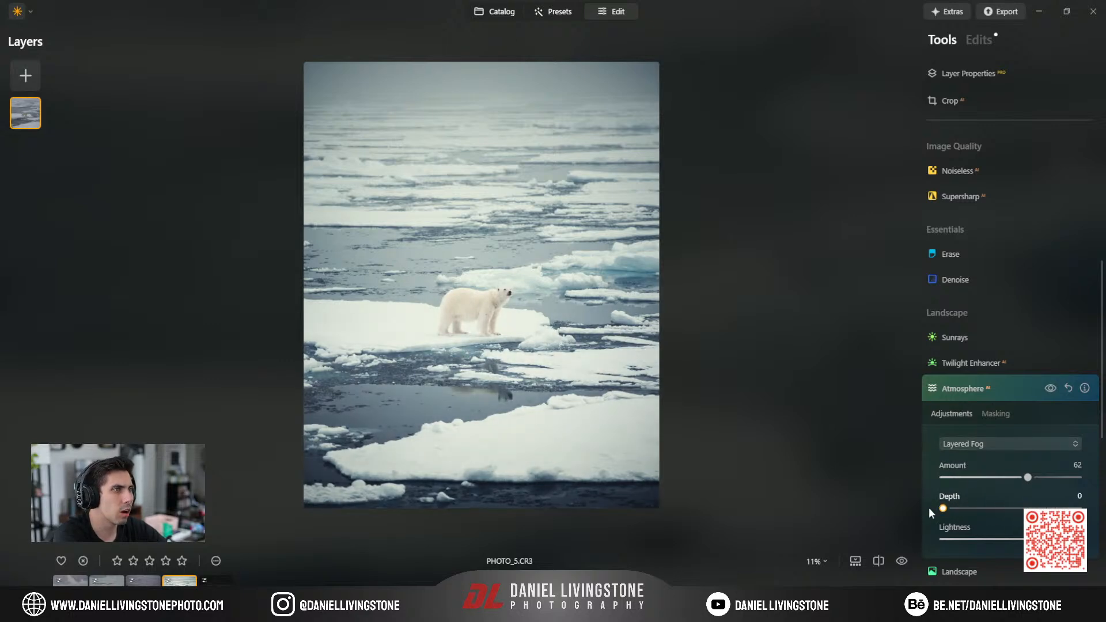
pyautogui.moveTo(1028, 477)
pyautogui.mouseDown()
pyautogui.moveTo(1037, 478)
pyautogui.moveTo(988, 479)
pyautogui.moveTo(1023, 481)
pyautogui.mouseUp()
pyautogui.hotkey('ctrl', 'z')
pyautogui.hotkey('ctrl', 'z')
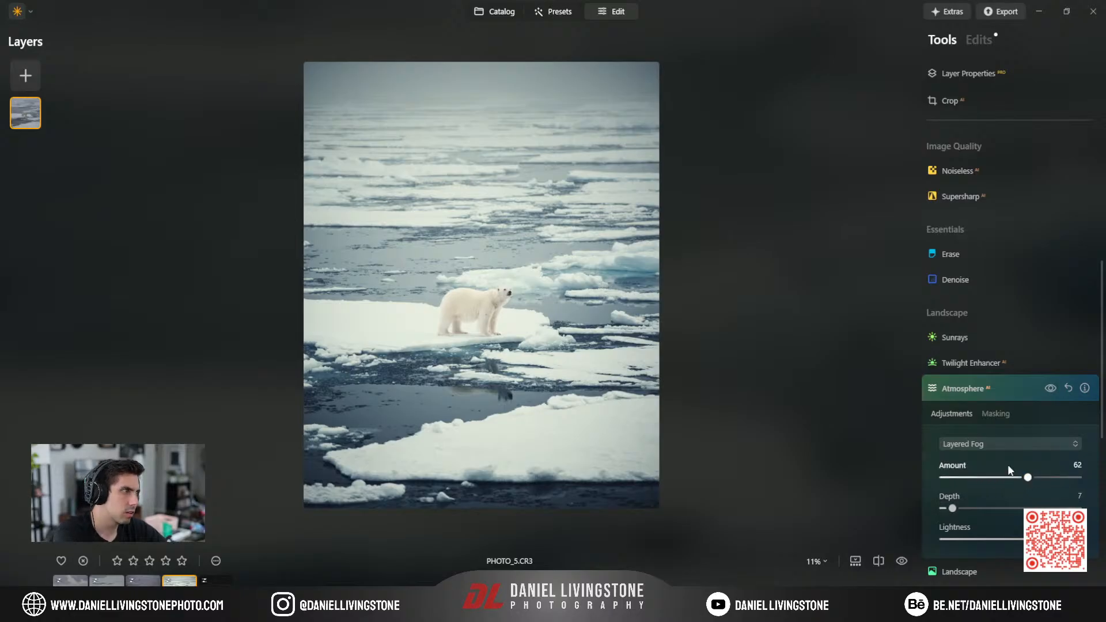
# Try the Mist and Haze atmosphere types on the photo, comparing them with Fog.
pyautogui.click(991, 446)
pyautogui.click(994, 499)
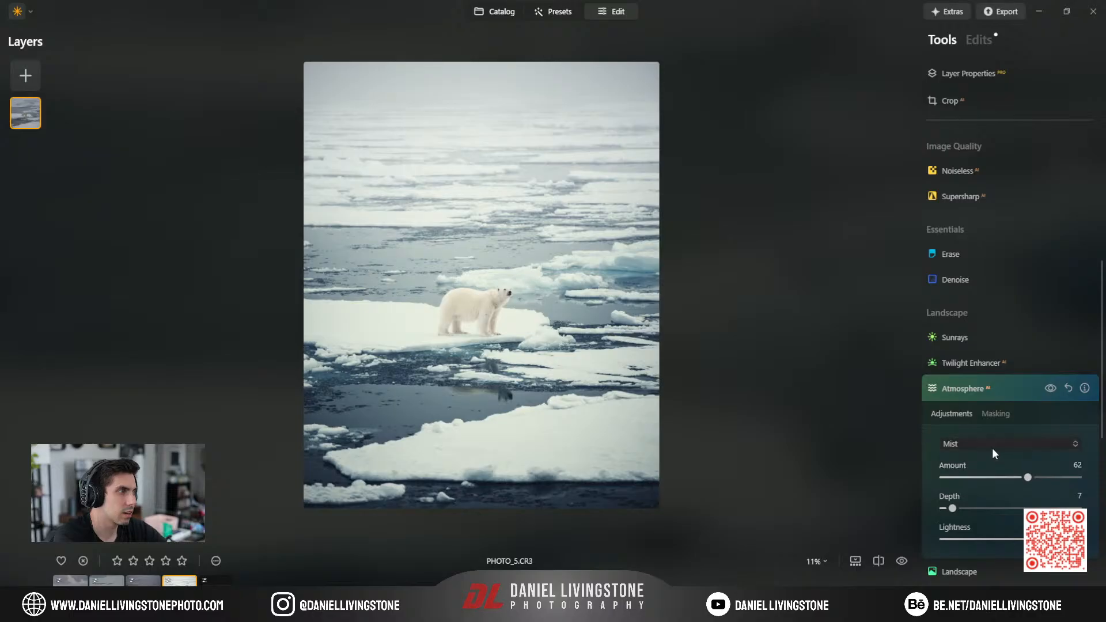
pyautogui.click(979, 462)
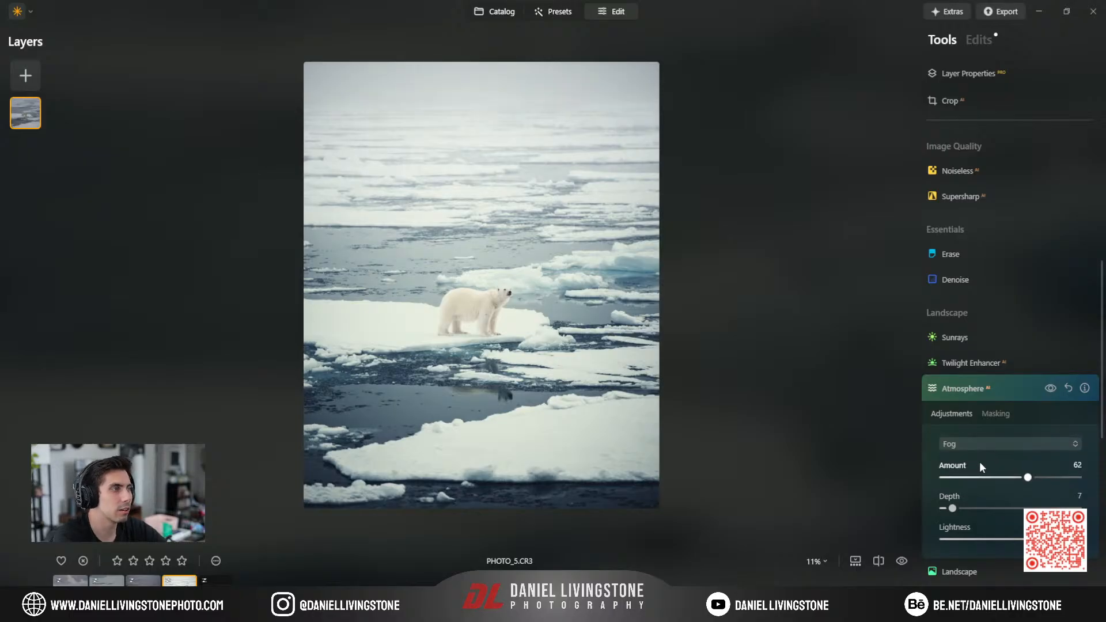
pyautogui.click(980, 448)
pyautogui.click(988, 516)
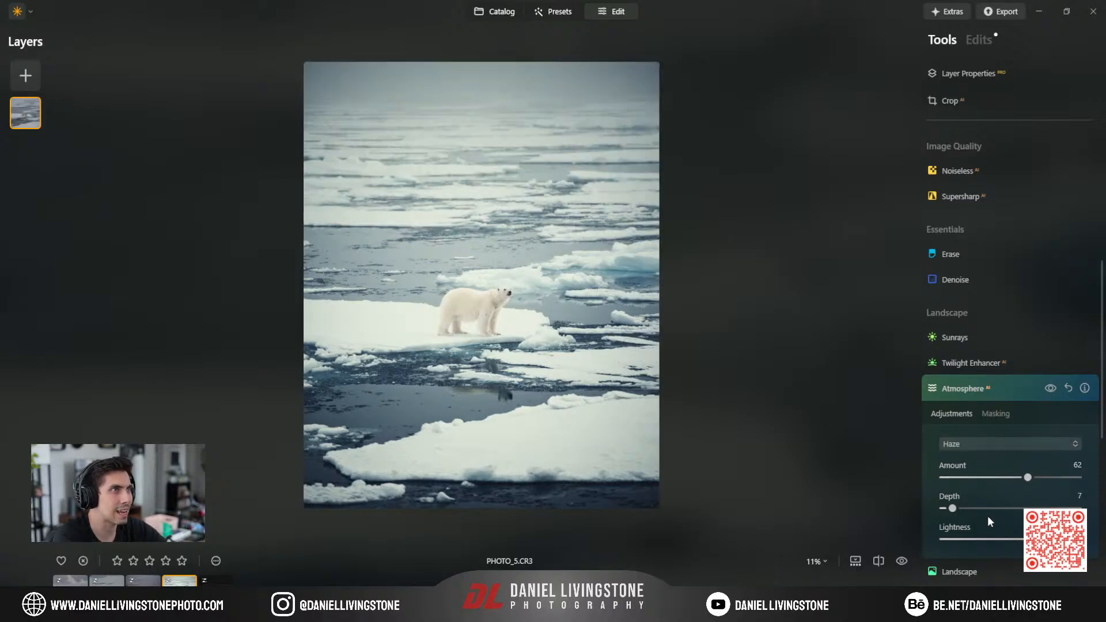
pyautogui.click(971, 447)
pyautogui.click(977, 462)
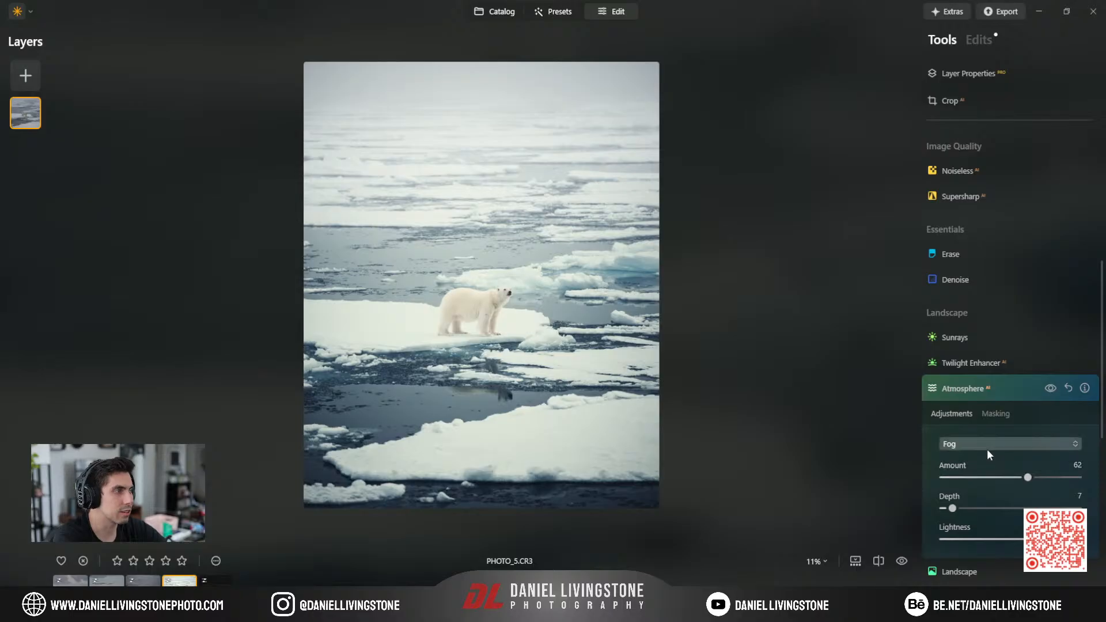
pyautogui.click(984, 503)
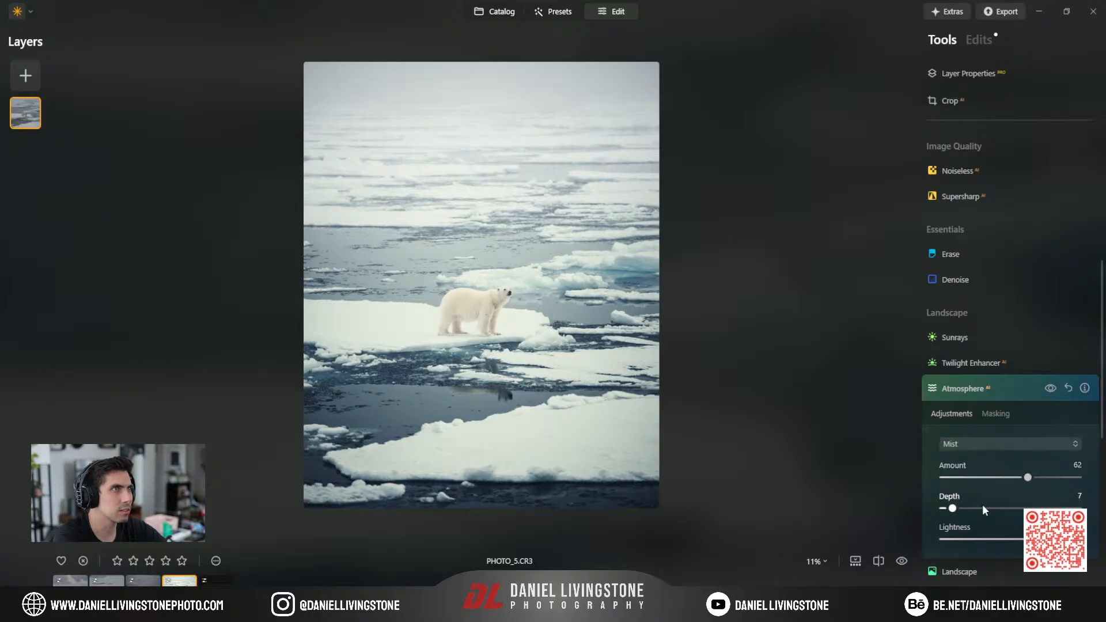
# Set the atmosphere type to Fog with an amount of 72 and a depth of 9.
pyautogui.click(972, 443)
pyautogui.click(975, 460)
pyautogui.moveTo(960, 510); pyautogui.dragTo(976, 509)
pyautogui.moveTo(1027, 478); pyautogui.dragTo(1049, 477)
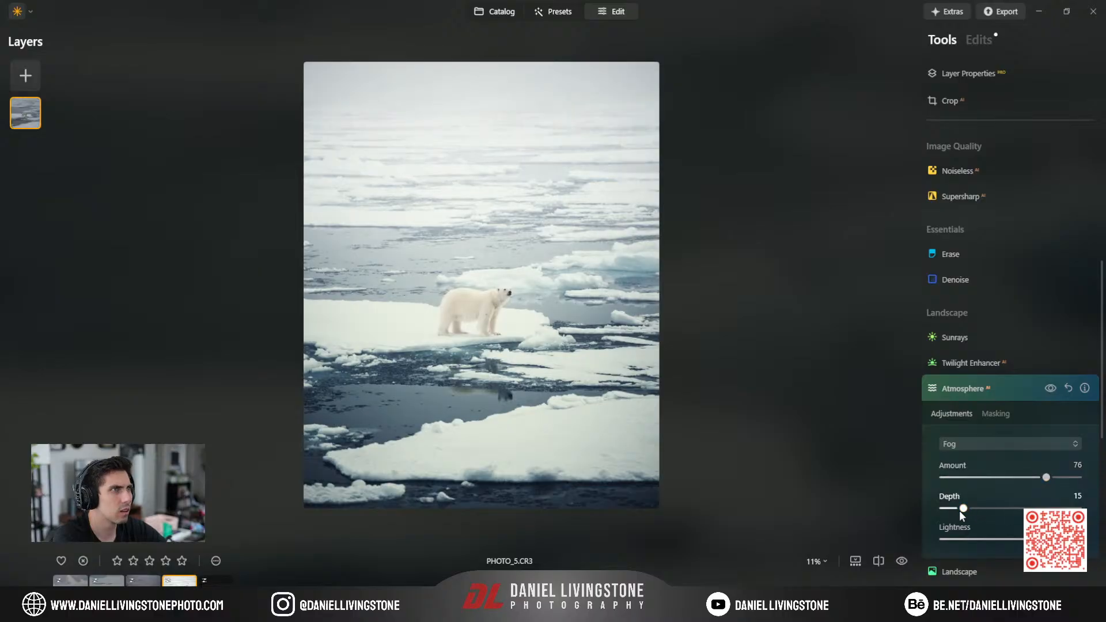
pyautogui.moveTo(953, 510); pyautogui.dragTo(952, 509)
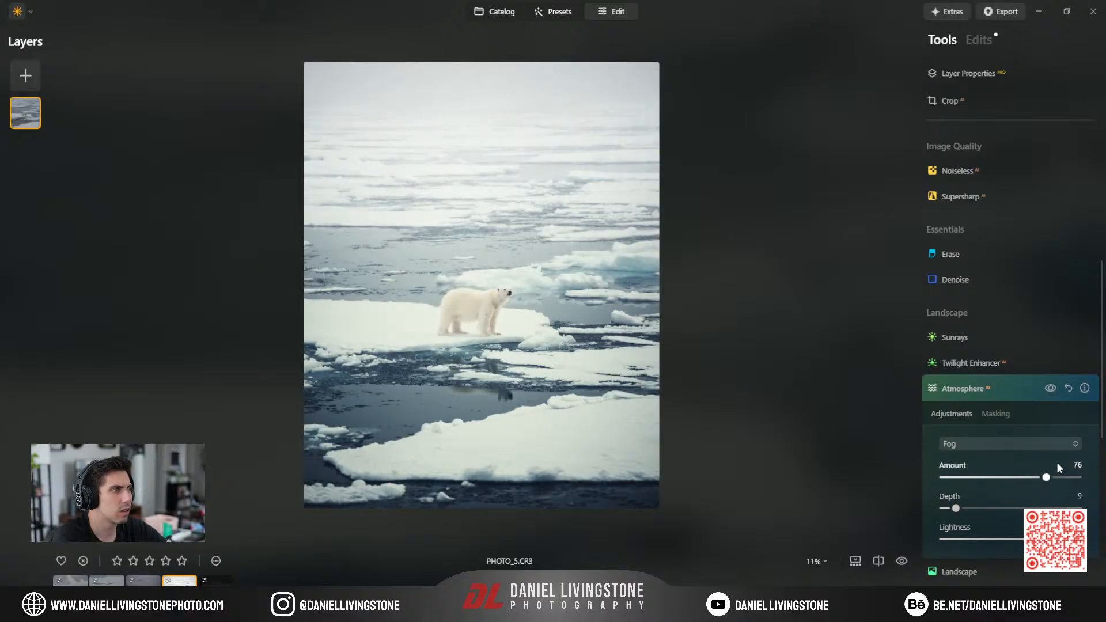
pyautogui.moveTo(1041, 478)
pyautogui.mouseDown()
pyautogui.moveTo(1028, 477)
pyautogui.moveTo(1041, 477)
pyautogui.mouseUp()
# Compare the photo with and without the fog effect and close the Atmosphere tool.
pyautogui.click(1052, 388)
pyautogui.click(1052, 388)
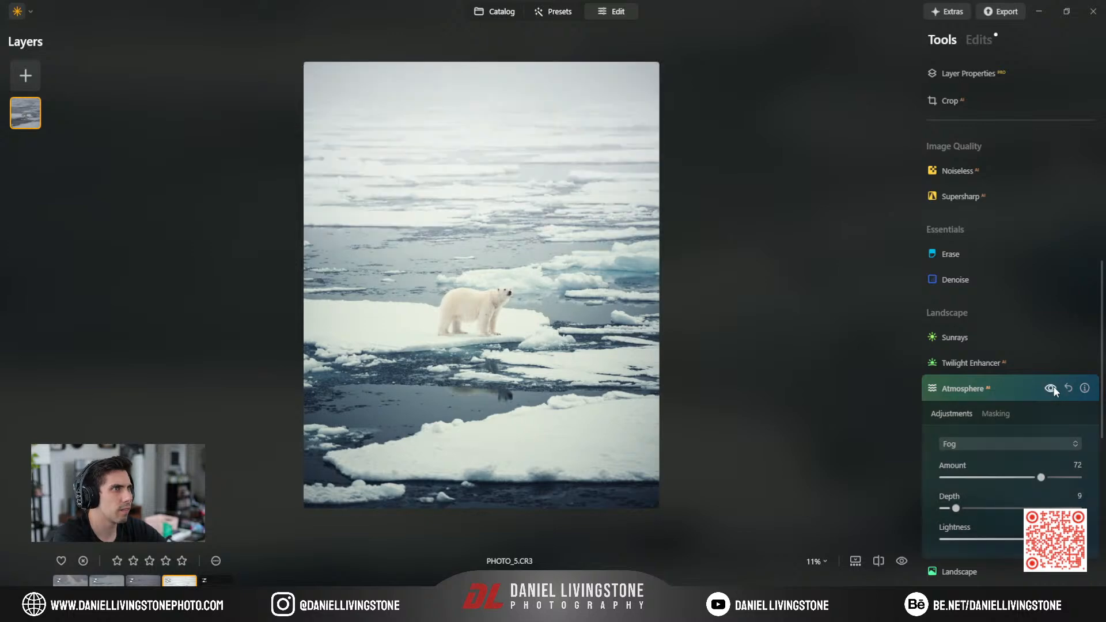
pyautogui.click(1002, 390)
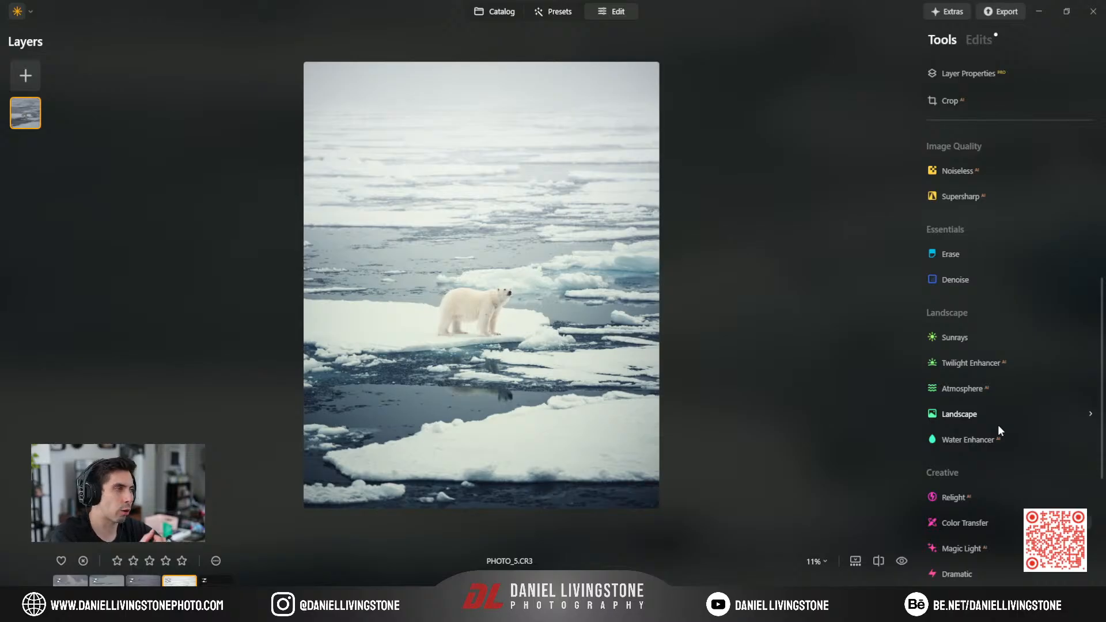
# Review the edits applied to PHOTO_3.CR3 and display the walrus photo PHOTO_1.CR3.
pyautogui.scroll(-5, 999, 427)
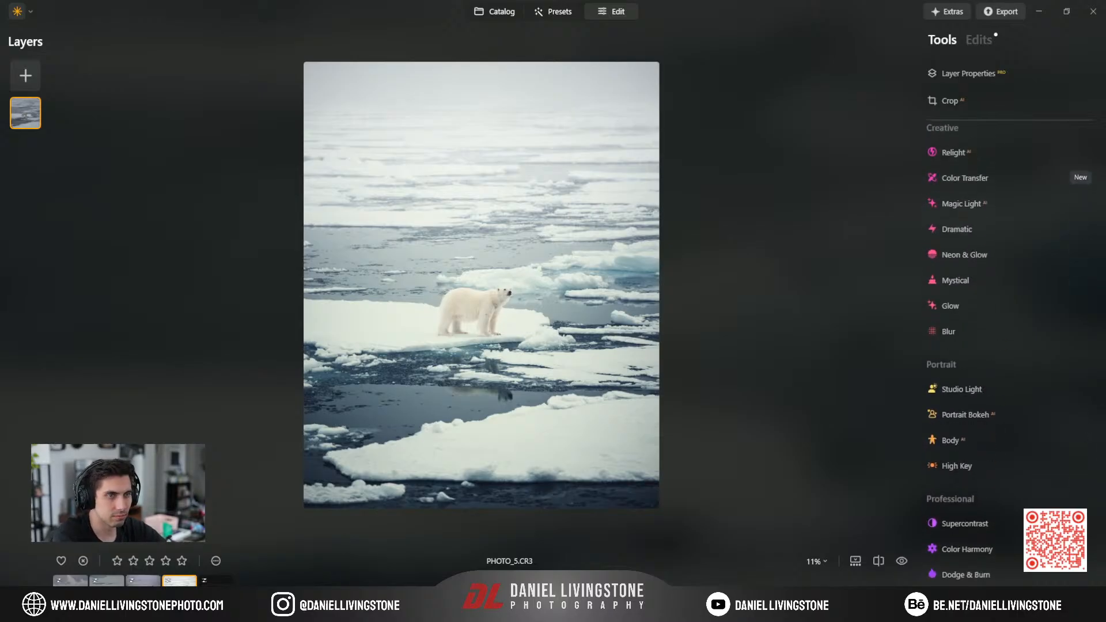
pyautogui.press('Left')
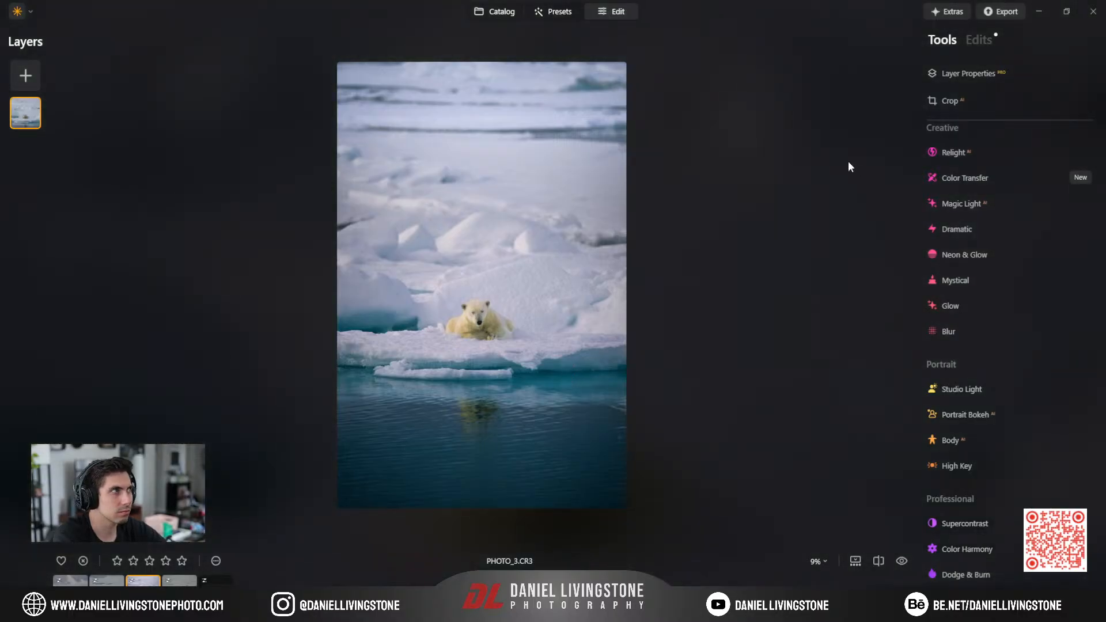
pyautogui.click(974, 43)
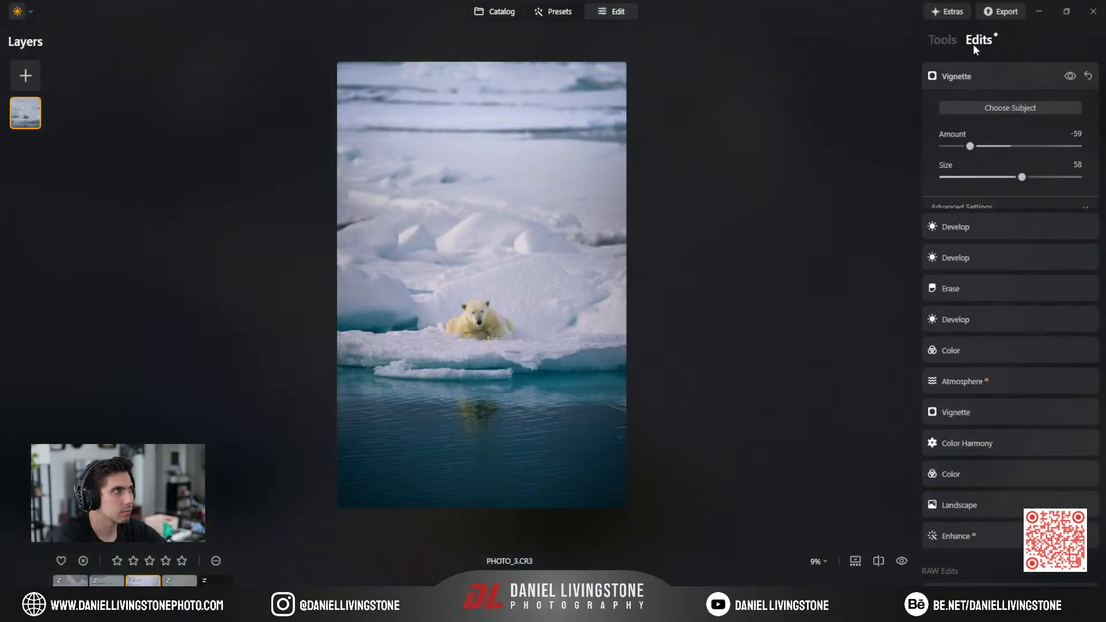
pyautogui.click(977, 75)
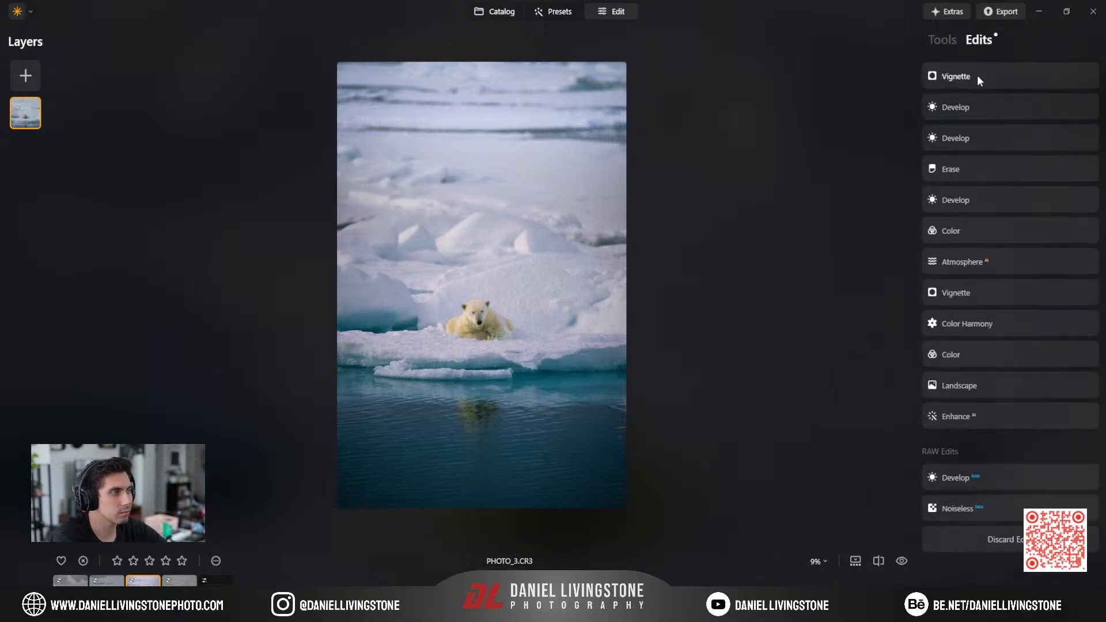
pyautogui.click(942, 39)
pyautogui.click(107, 580)
pyautogui.click(70, 581)
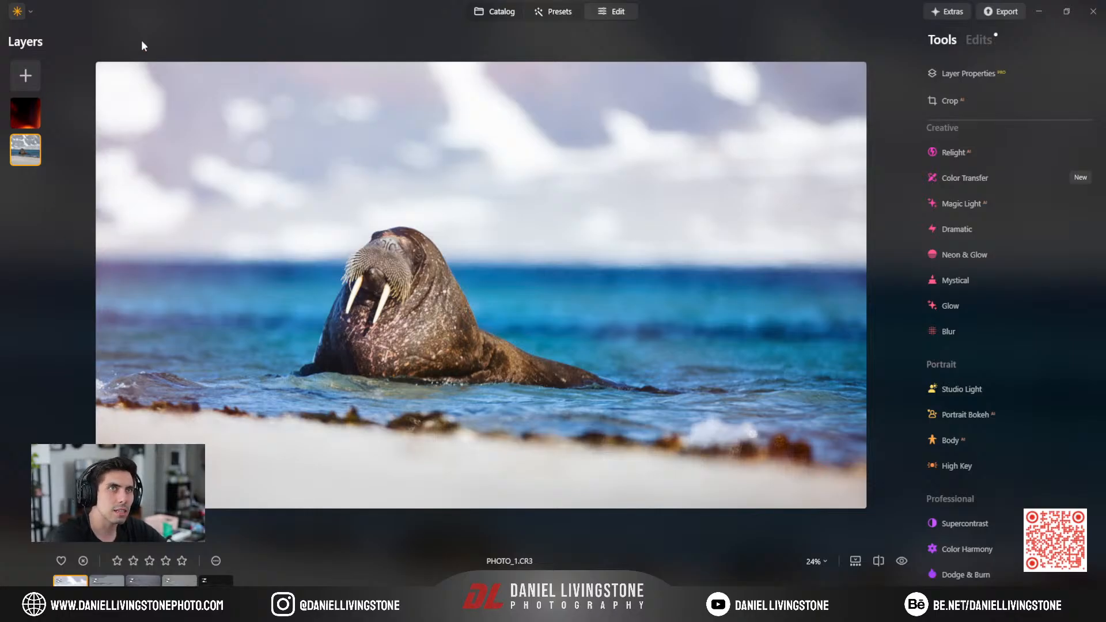
# Open the Vegas Trip folder in the catalog and show its first photo in single-image view.
pyautogui.click(488, 14)
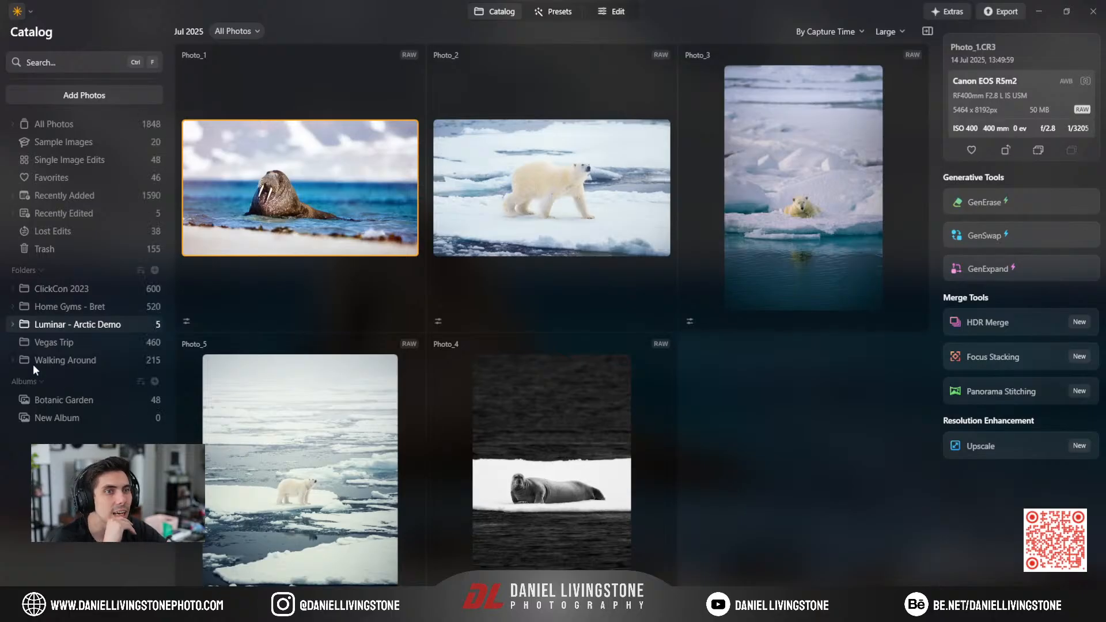
pyautogui.click(66, 344)
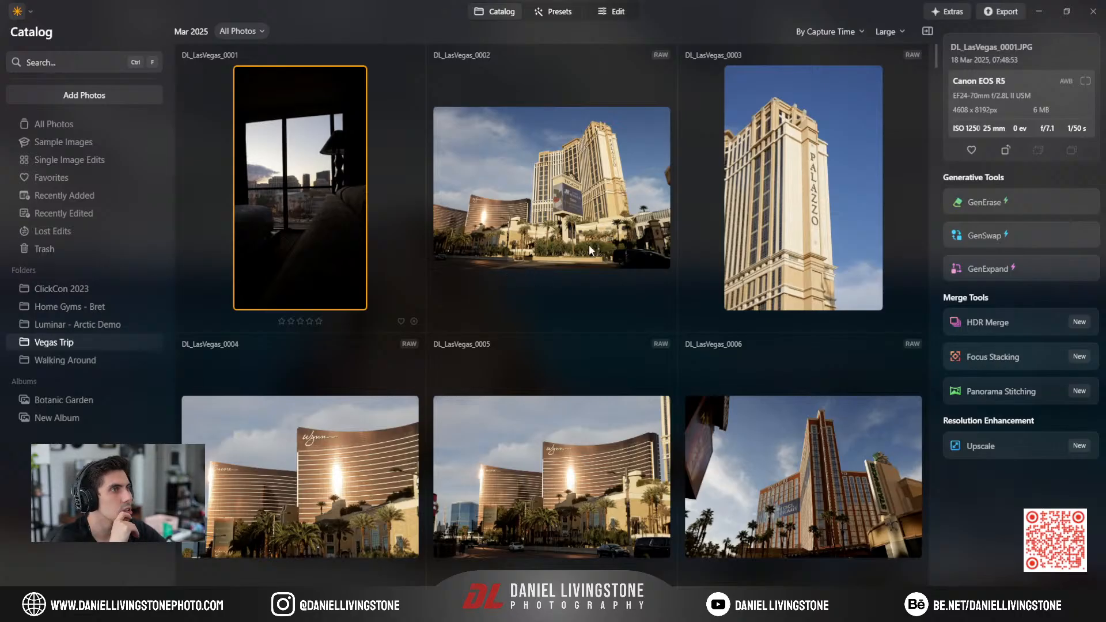
pyautogui.press('Return')
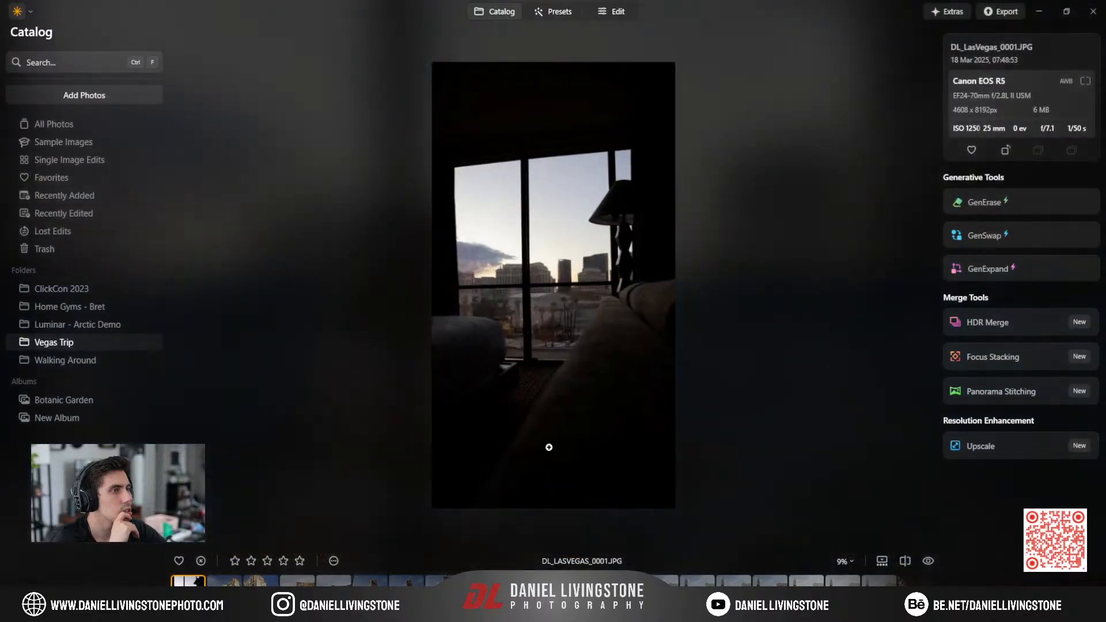
# Browse forward through the Vegas Trip photos to the canal and tower shot DL_LasVegas_0034.CR3.
pyautogui.press('Right')
pyautogui.press('Right')
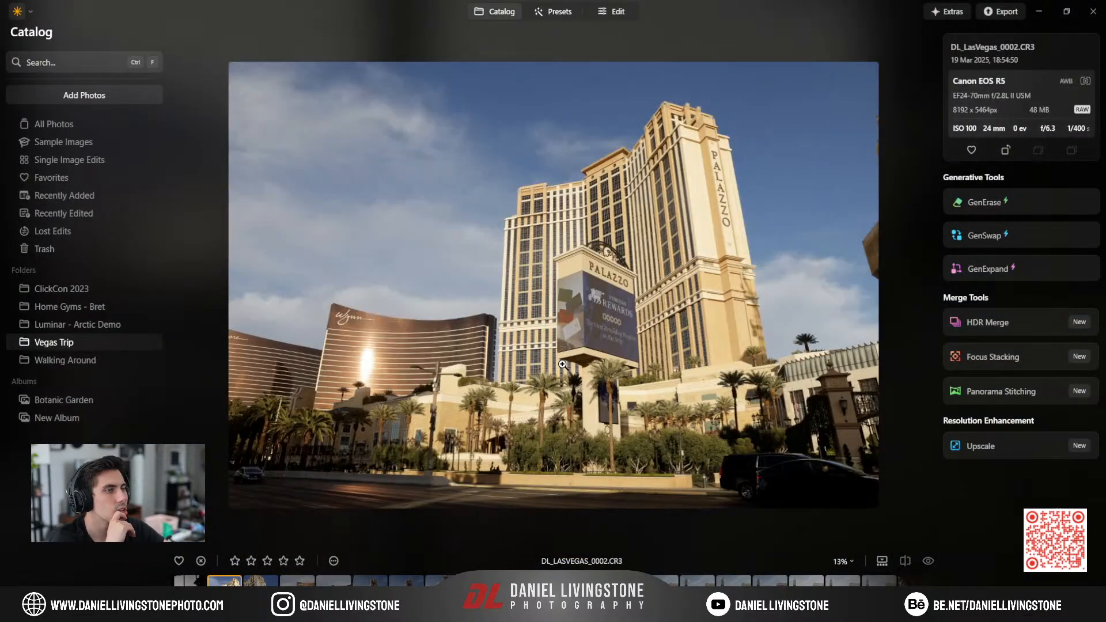
pyautogui.press('Right')
pyautogui.press('Right')
pyautogui.press('Right')
pyautogui.press('Right')
pyautogui.press('Right')
pyautogui.press('Right')
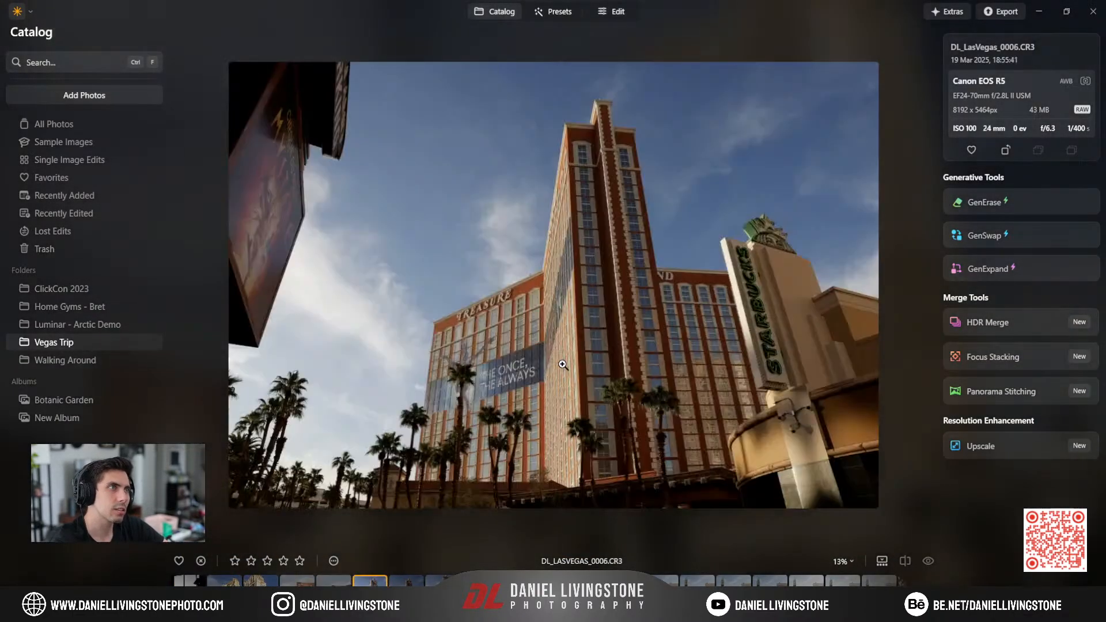
pyautogui.press('Right')
pyautogui.press('Right')
pyautogui.press('Right')
pyautogui.press('Right')
pyautogui.press('Right')
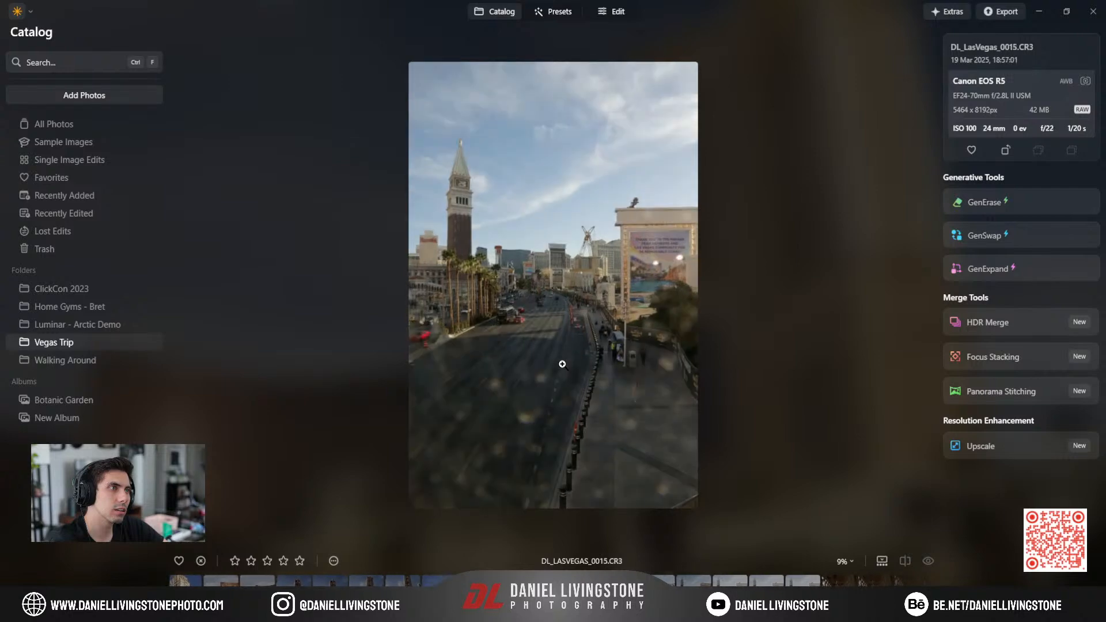
pyautogui.press('Right')
pyautogui.press('Right')
pyautogui.press('Right')
pyautogui.press('Right')
pyautogui.press('Right')
pyautogui.press('Right')
pyautogui.press('Right')
pyautogui.press('Right')
pyautogui.press('Right')
pyautogui.press('Right')
pyautogui.press('Right')
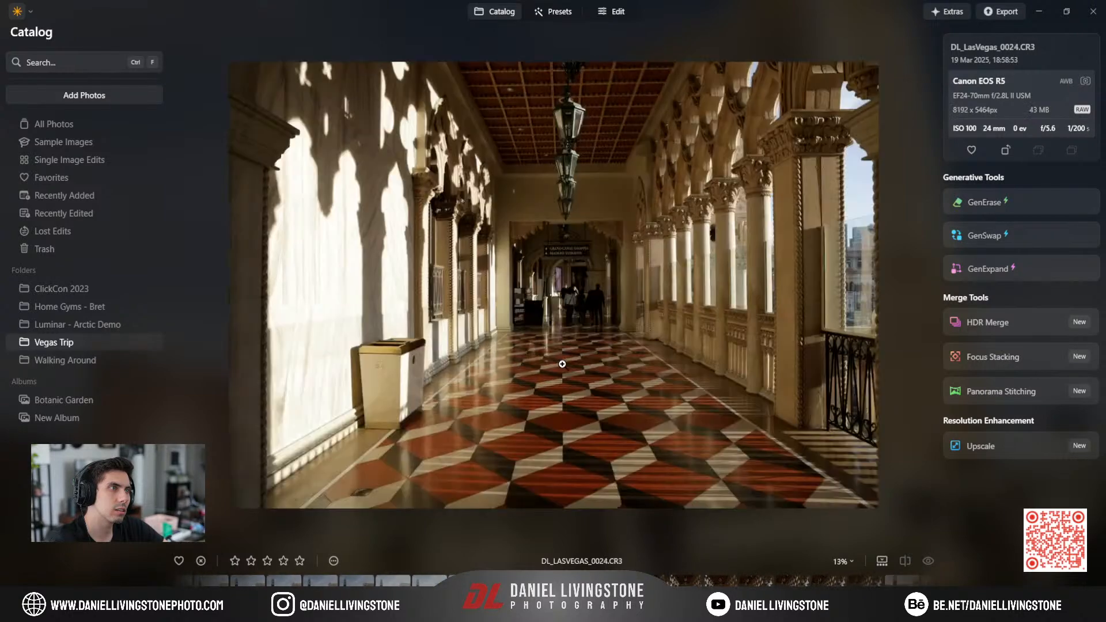
pyautogui.press('Right')
pyautogui.press('Right')
pyautogui.press('Right')
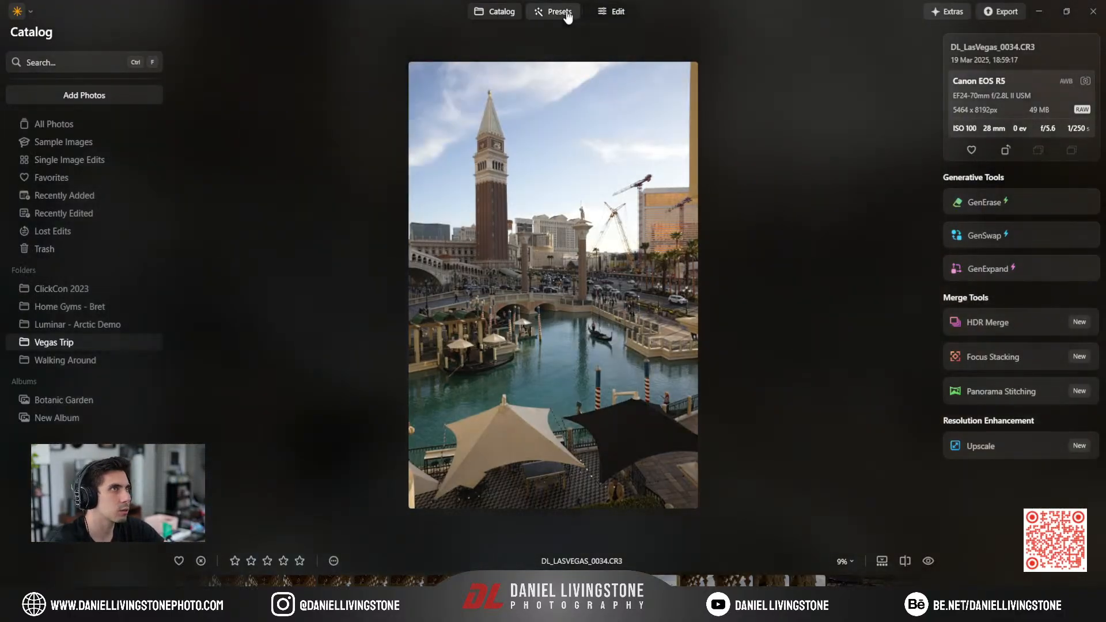
# Preview the Elegant Matte preset from the Monochrome collection on the canal photo and return to the preset collections.
pyautogui.click(567, 13)
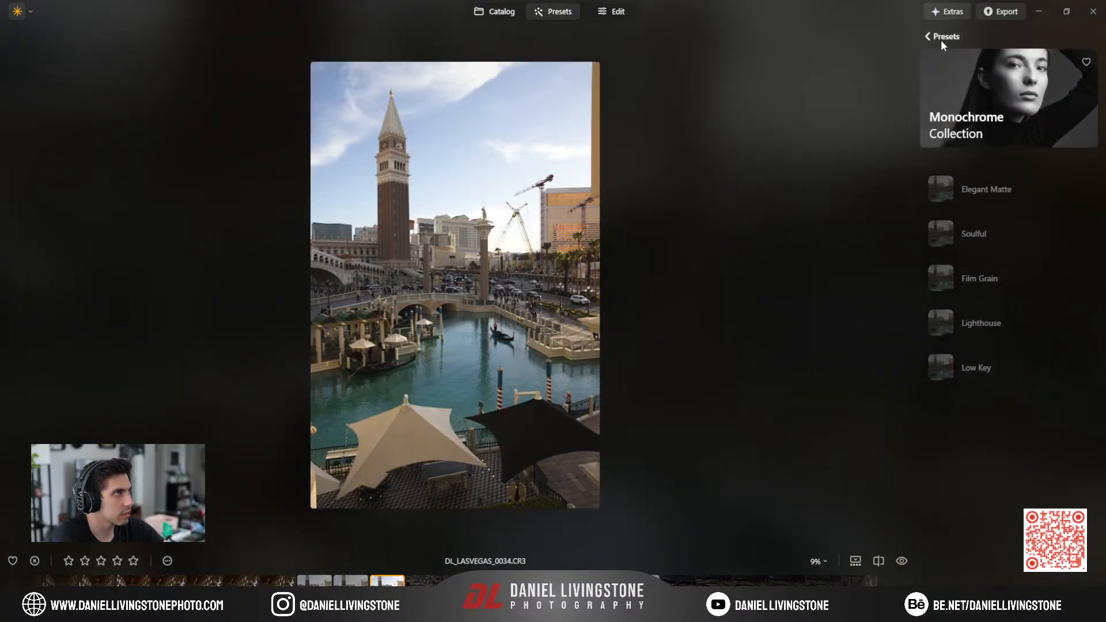
pyautogui.click(979, 189)
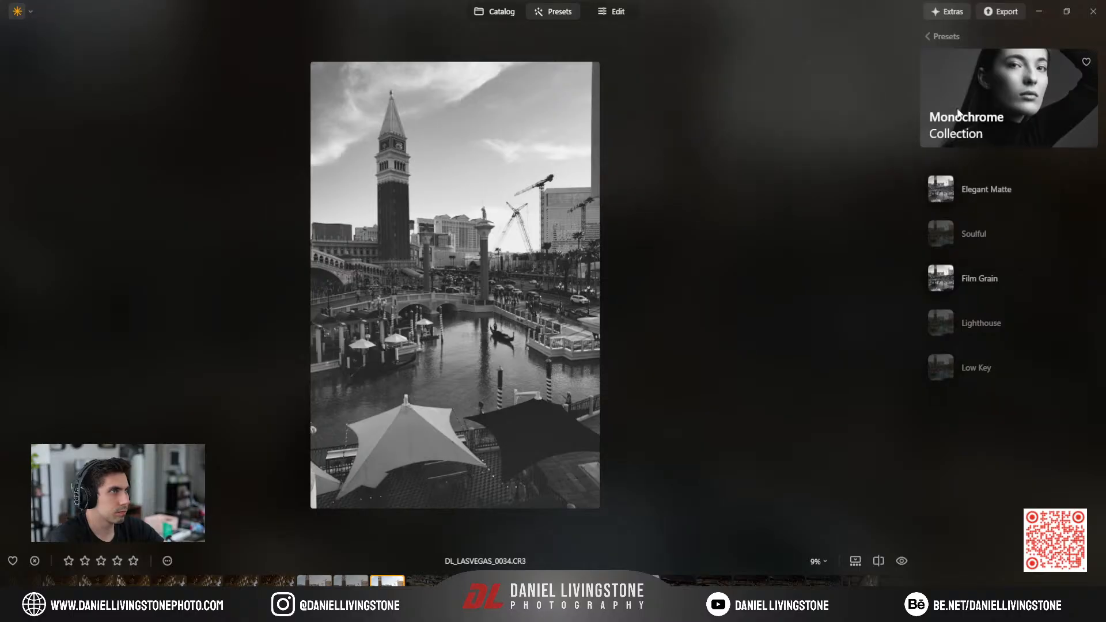
pyautogui.click(942, 35)
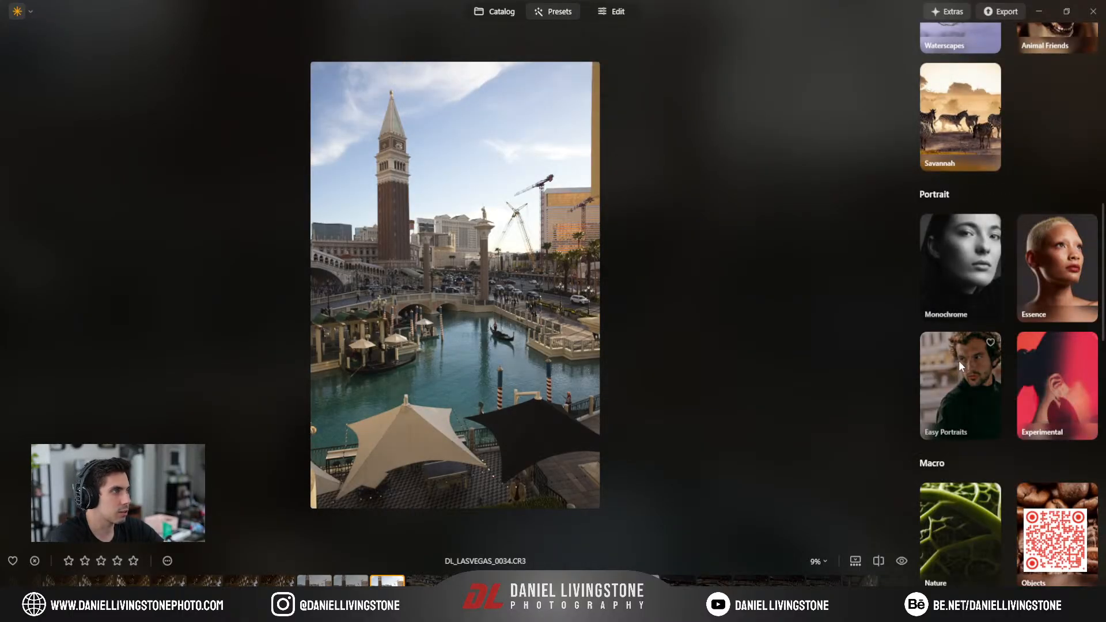
# Apply the Celebrate preset from the Experimental collection to the canal photo.
pyautogui.scroll(5, 959, 366)
pyautogui.scroll(-4, 960, 371)
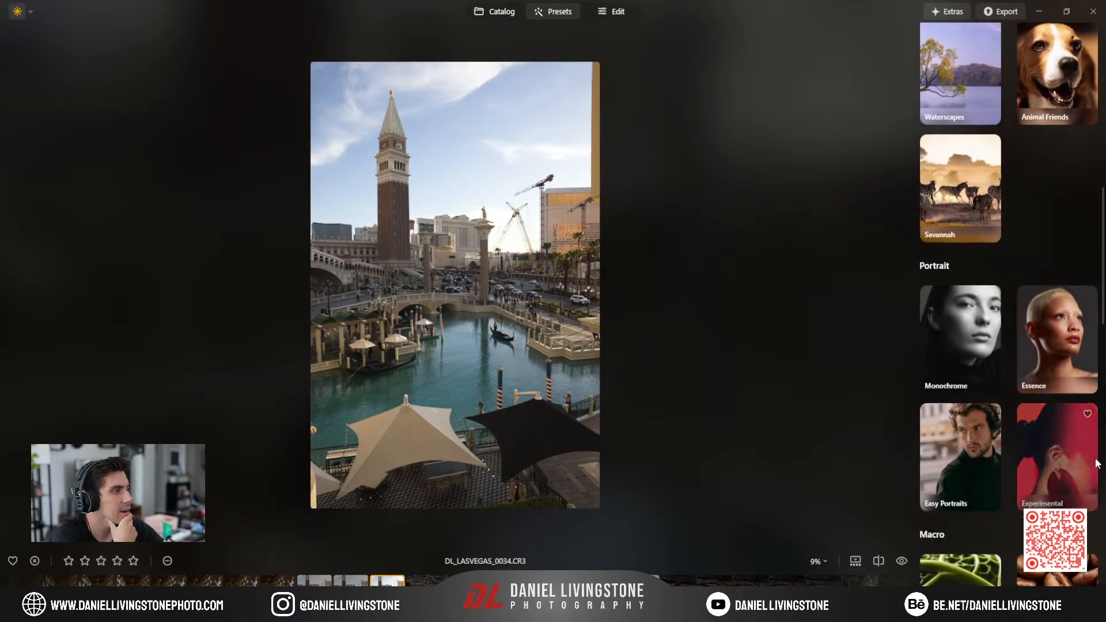
pyautogui.click(1067, 454)
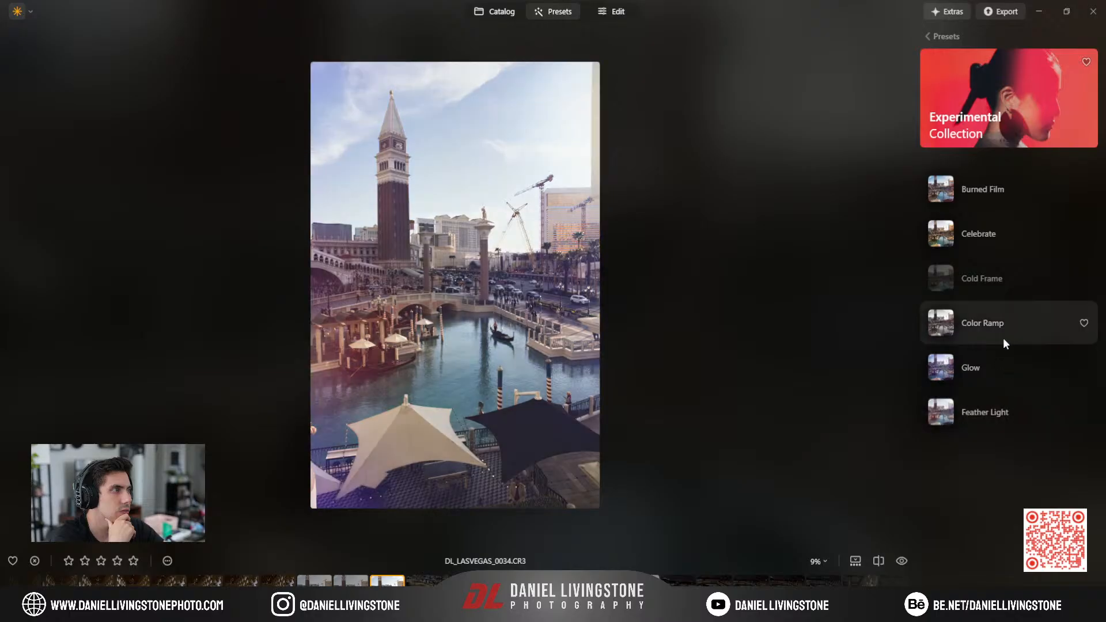
pyautogui.click(998, 243)
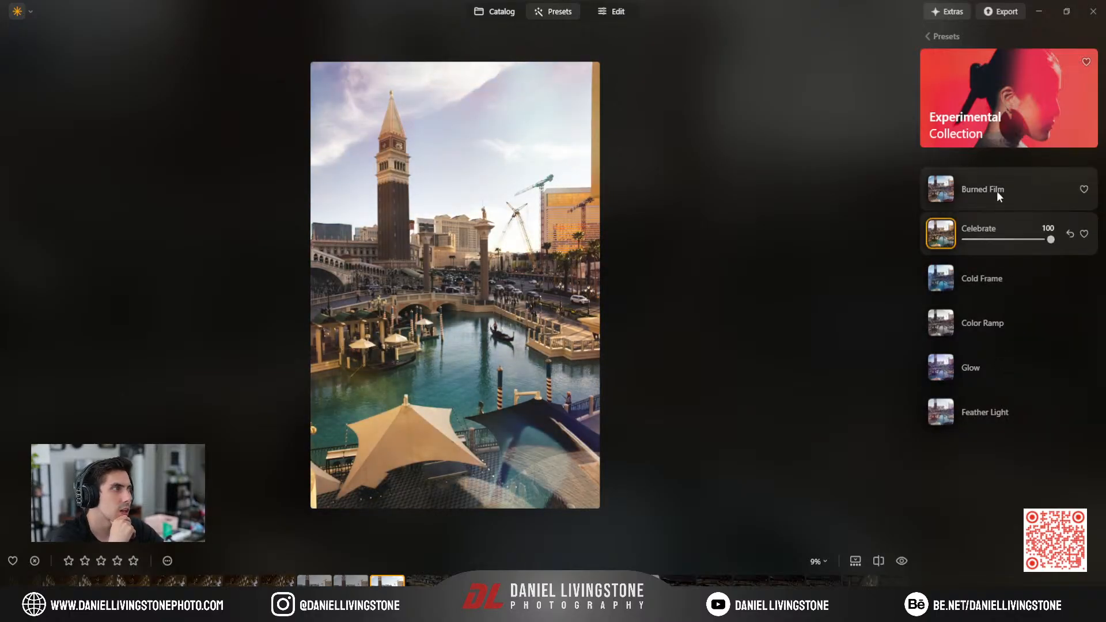
# On the preset's overlay layer, try the Fit, Fill and Stretch image mappings and flip the overlay vertically and horizontally.
pyautogui.click(622, 13)
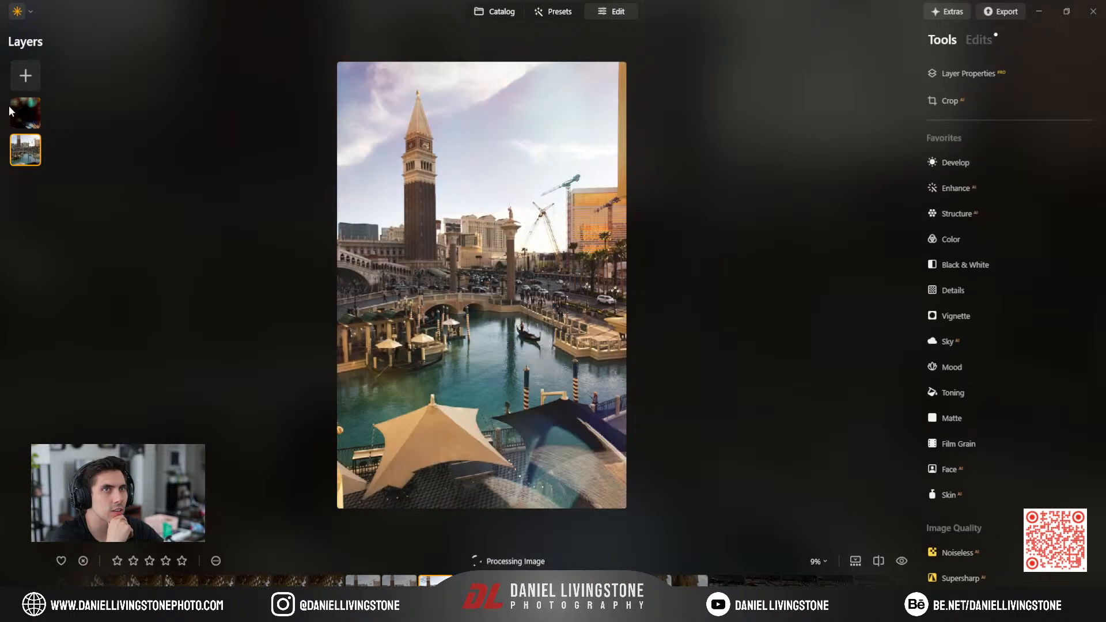
pyautogui.click(19, 118)
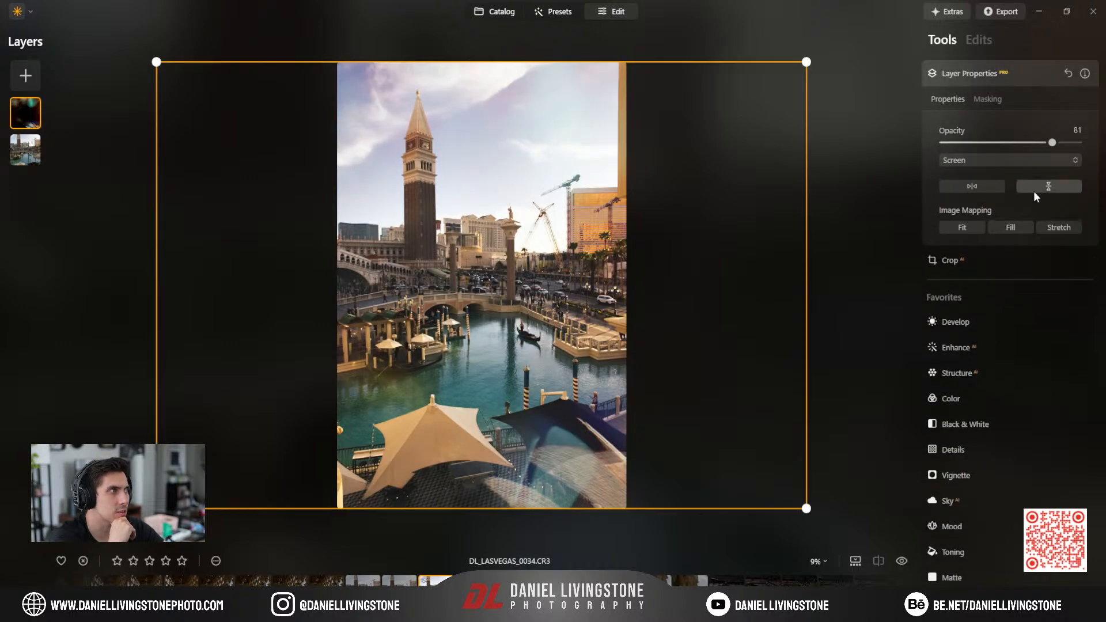
pyautogui.click(1042, 189)
pyautogui.click(963, 227)
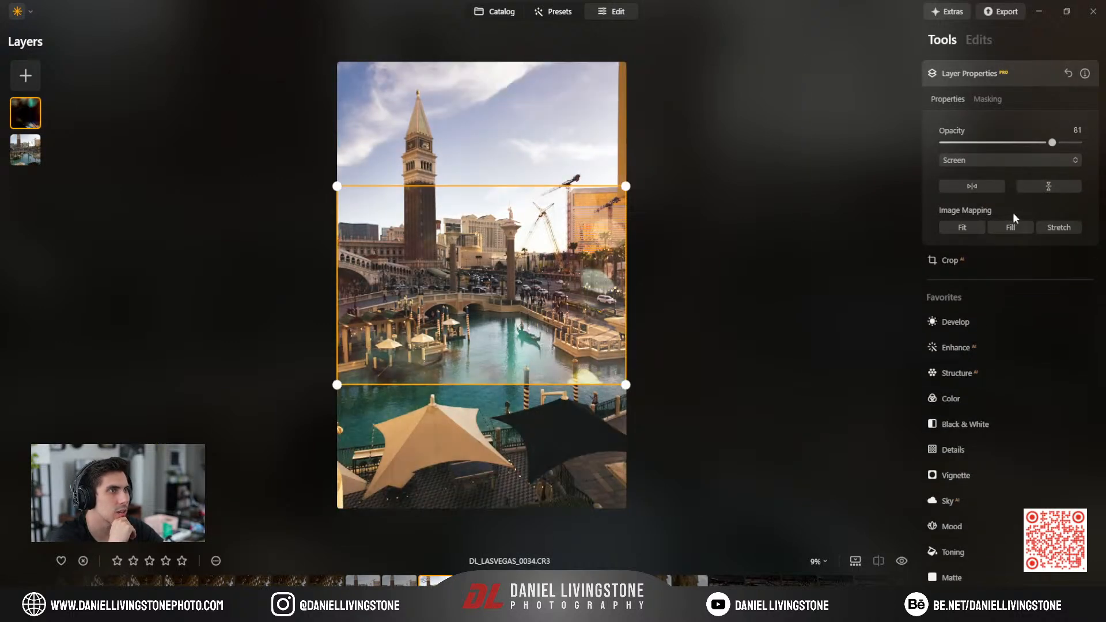
pyautogui.click(1017, 228)
pyautogui.click(1046, 228)
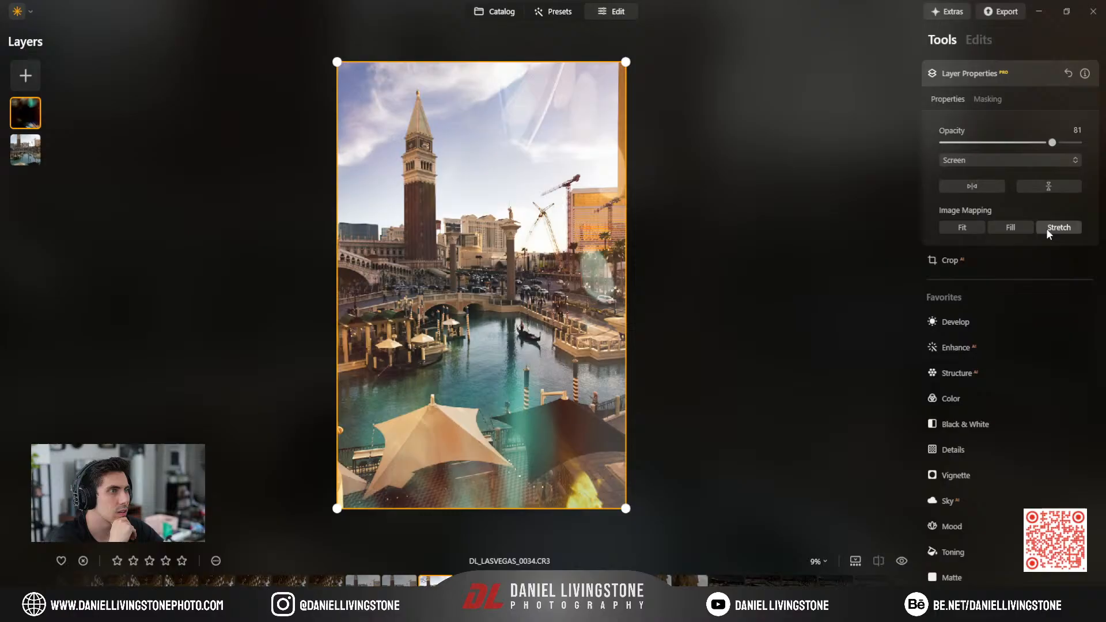
pyautogui.click(1035, 190)
pyautogui.click(972, 186)
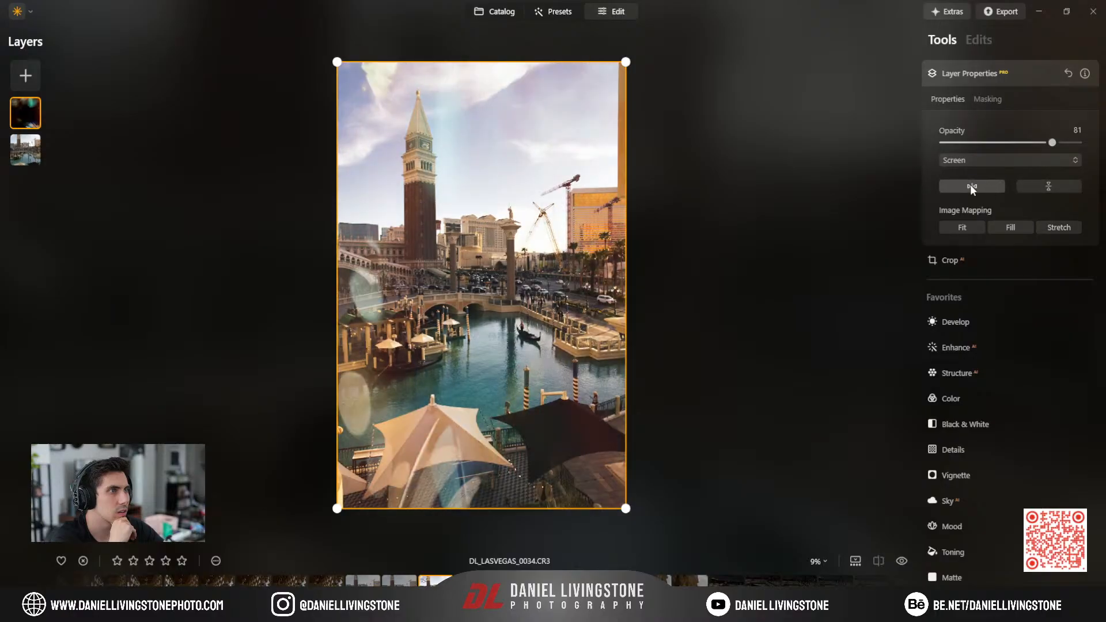
# Try the Fill mapping on the overlay layer with the overlay shifted left across the photo.
pyautogui.click(1027, 227)
pyautogui.moveTo(683, 238); pyautogui.dragTo(600, 238)
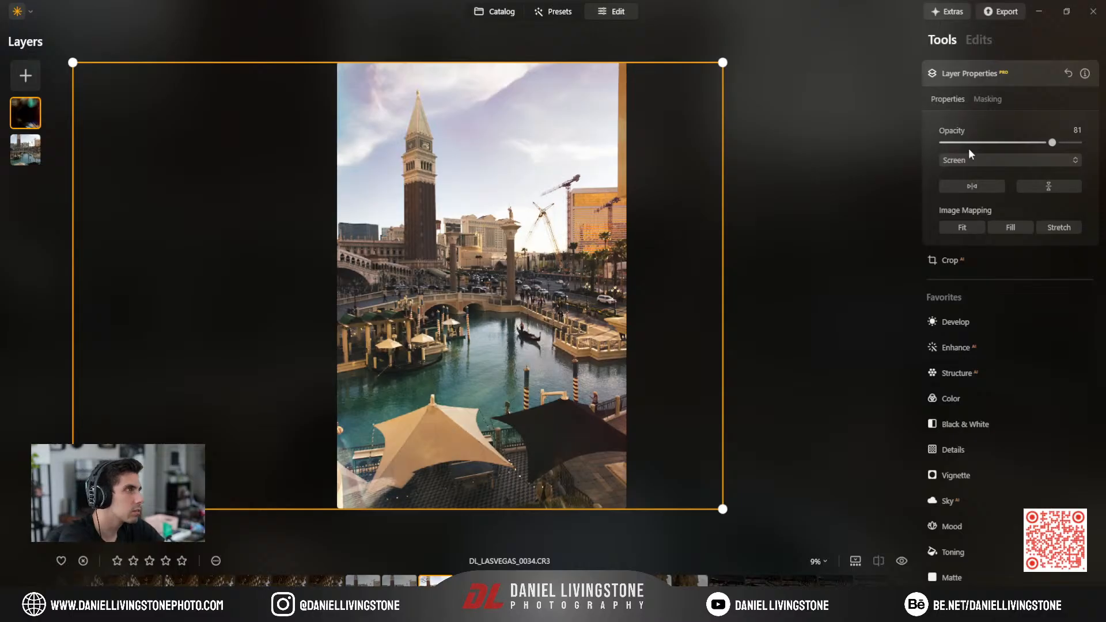
pyautogui.click(993, 75)
pyautogui.click(30, 153)
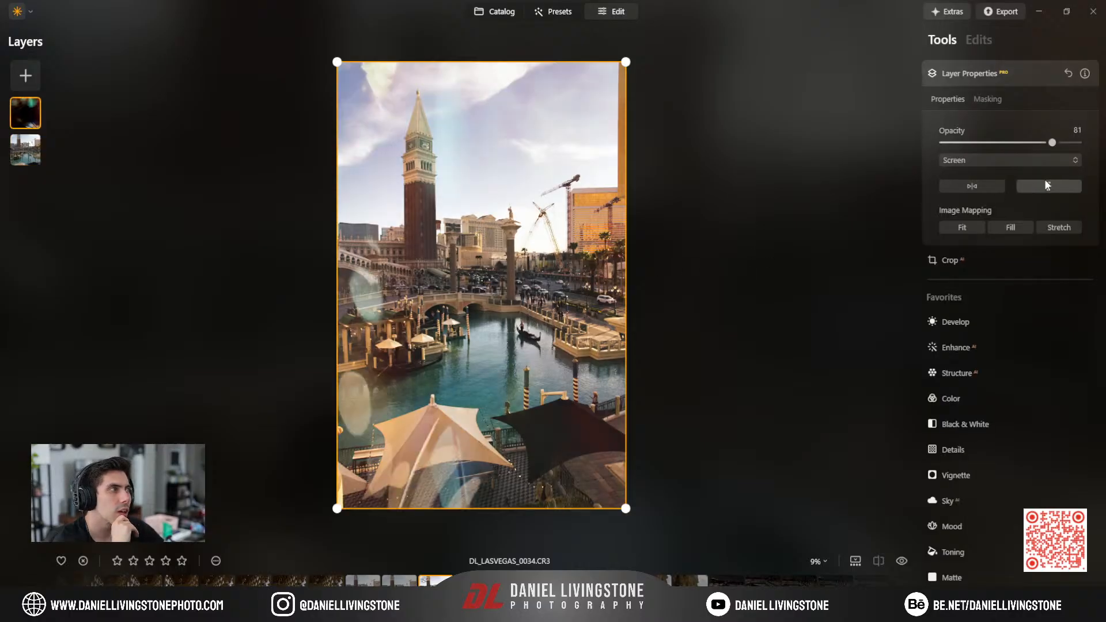
# Raise Shadows to 17 in the overlay layer's Develop adjustments.
pyautogui.click(986, 36)
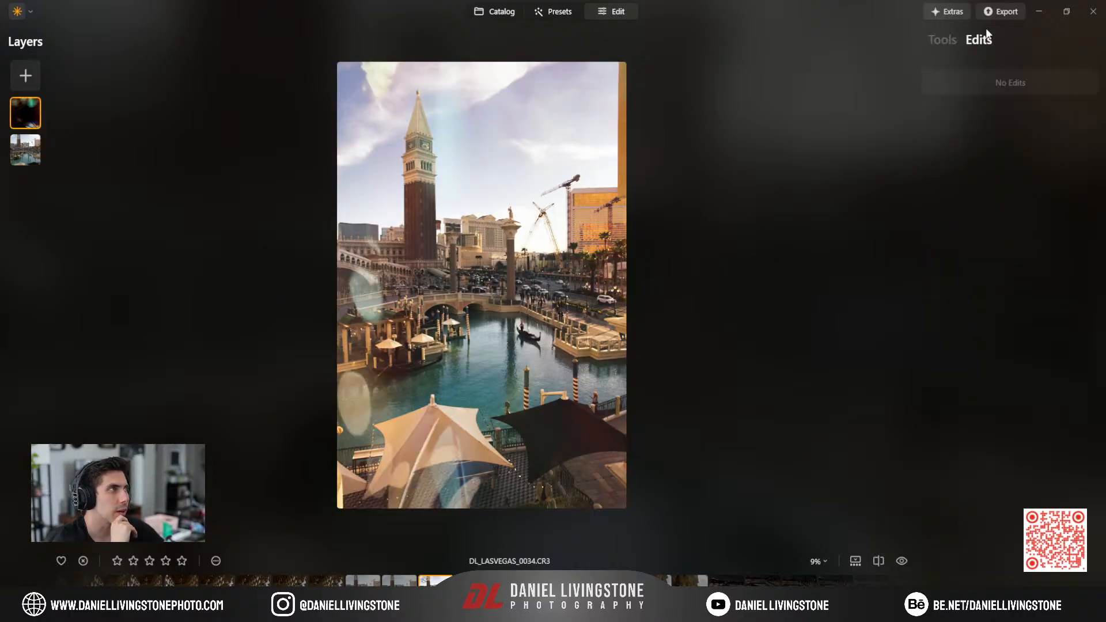
pyautogui.click(941, 42)
pyautogui.click(969, 161)
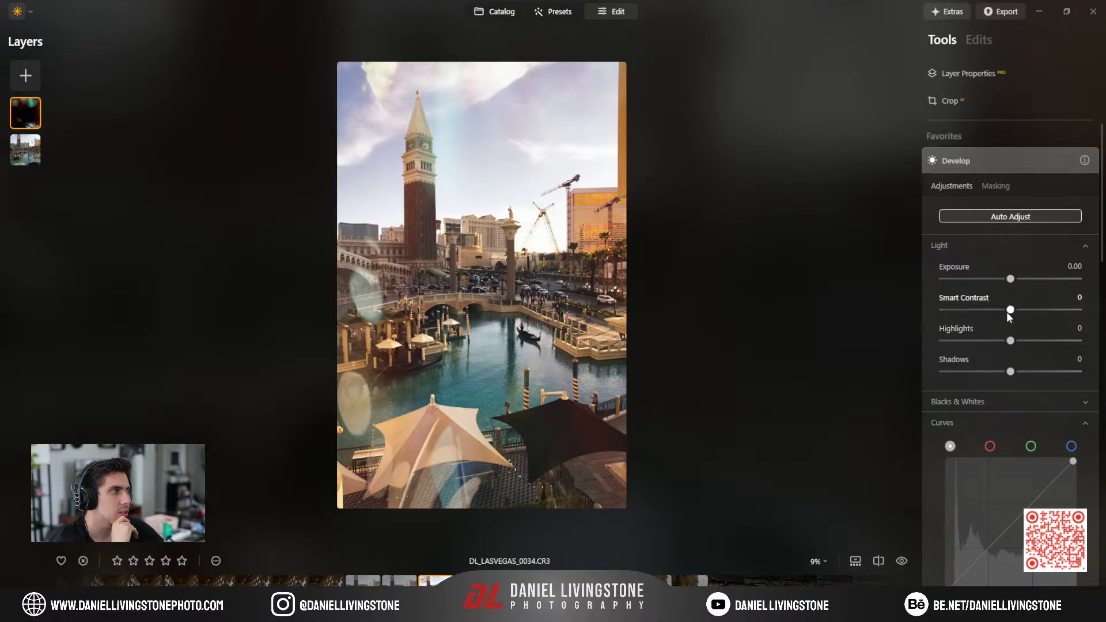
pyautogui.moveTo(1011, 372)
pyautogui.mouseDown()
pyautogui.moveTo(1077, 381)
pyautogui.moveTo(1024, 375)
pyautogui.mouseUp()
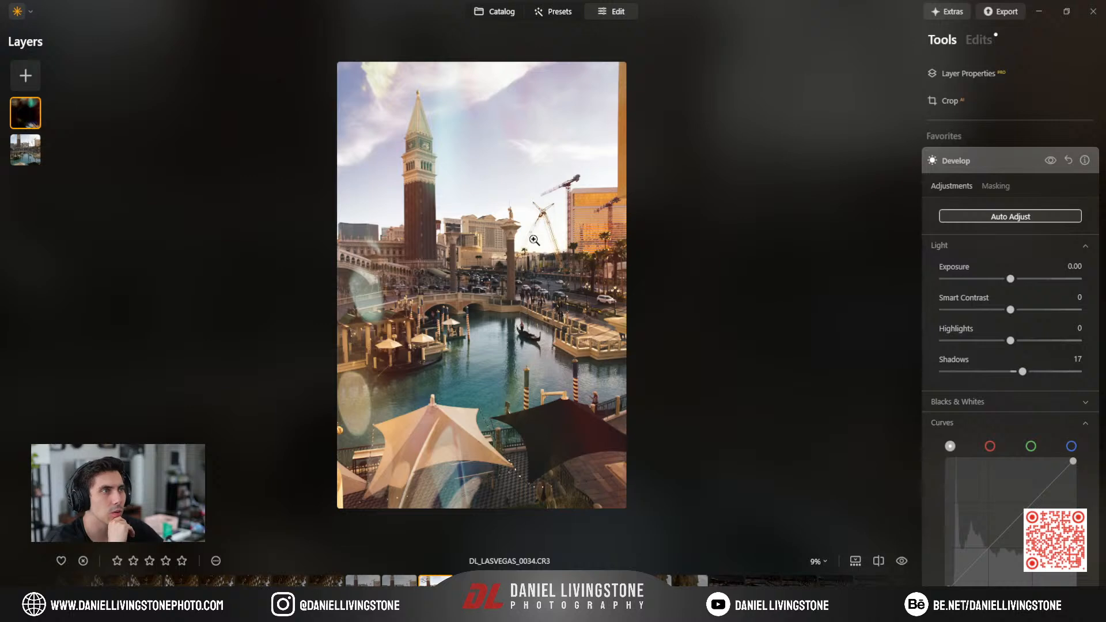
pyautogui.click(957, 161)
# Set the overlay layer's image mapping to Fill and shift the overlay left so its flare moves off the tower.
pyautogui.click(972, 75)
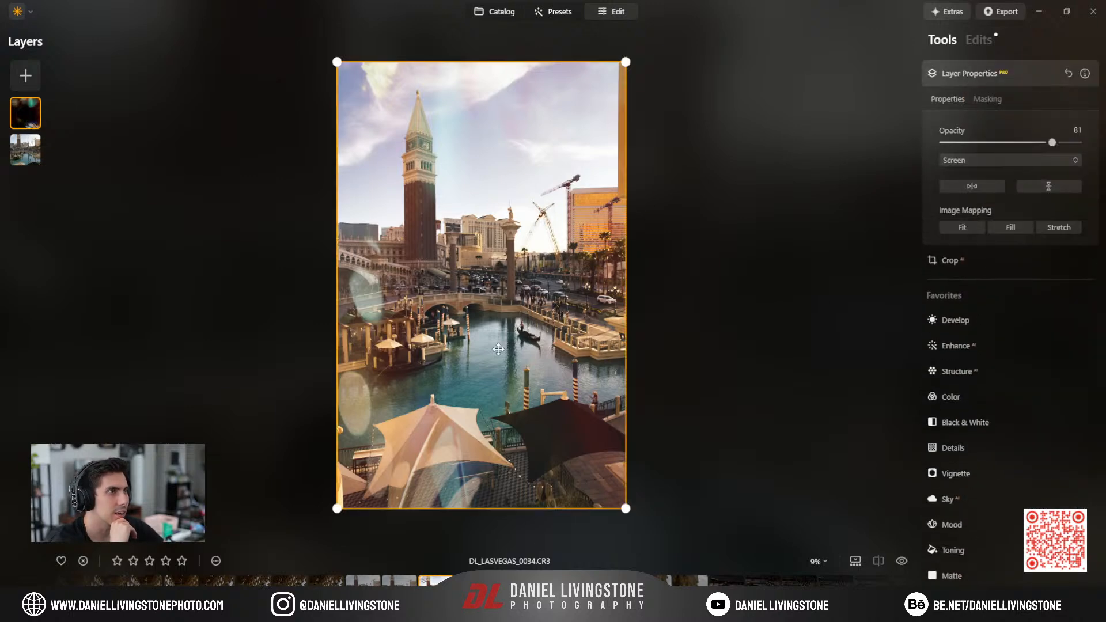
pyautogui.moveTo(336, 339); pyautogui.dragTo(40, 326)
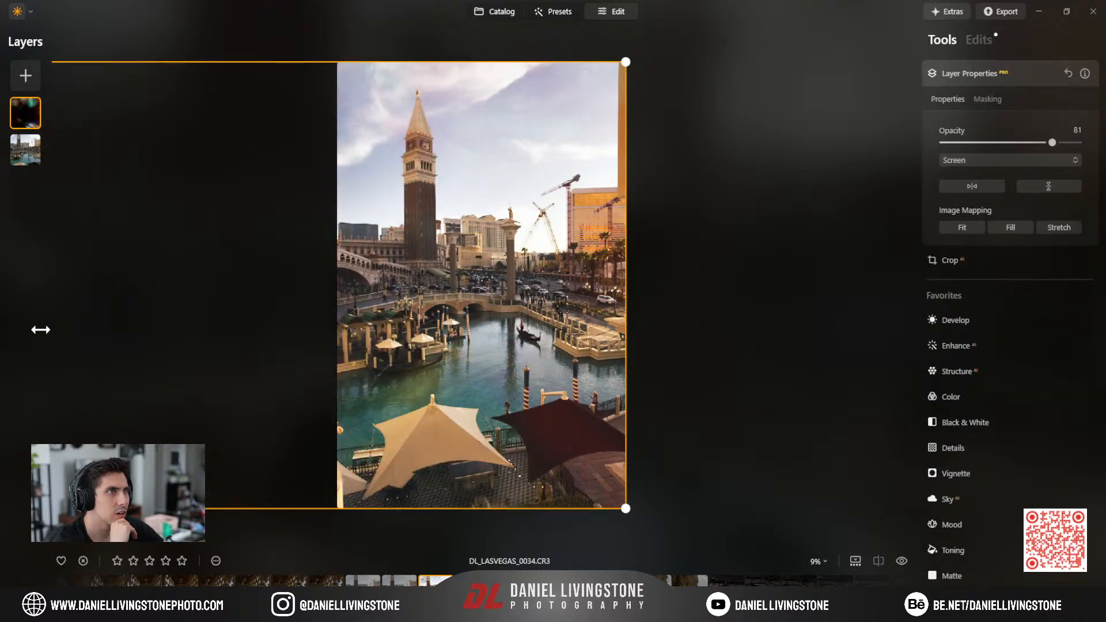
pyautogui.click(1006, 229)
pyautogui.moveTo(634, 317); pyautogui.dragTo(568, 319)
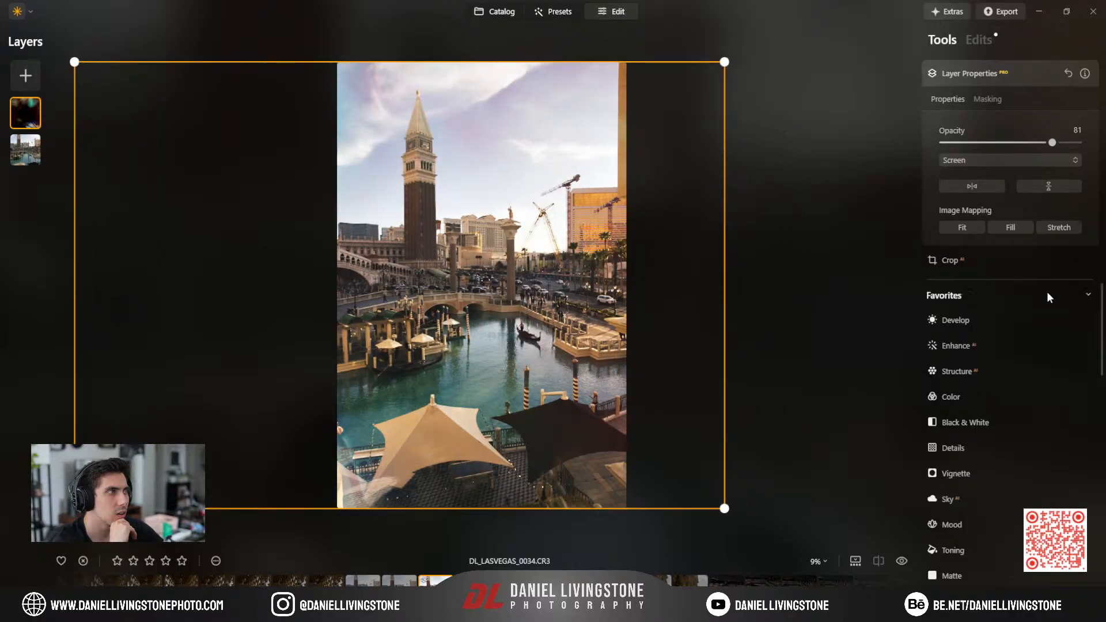
pyautogui.click(1020, 229)
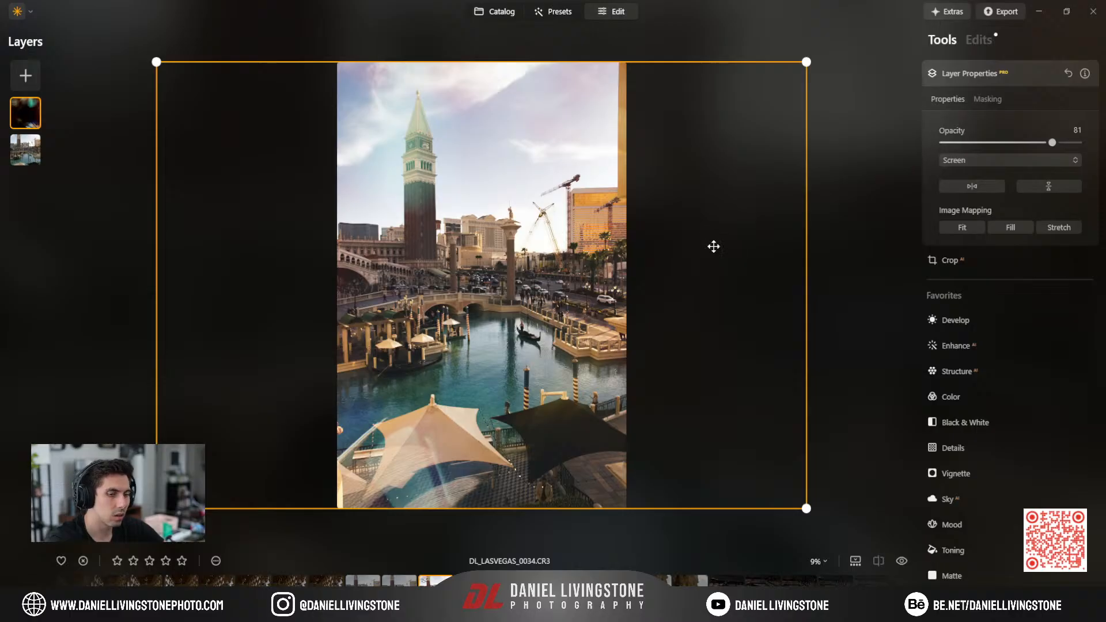
pyautogui.moveTo(713, 247); pyautogui.dragTo(612, 250)
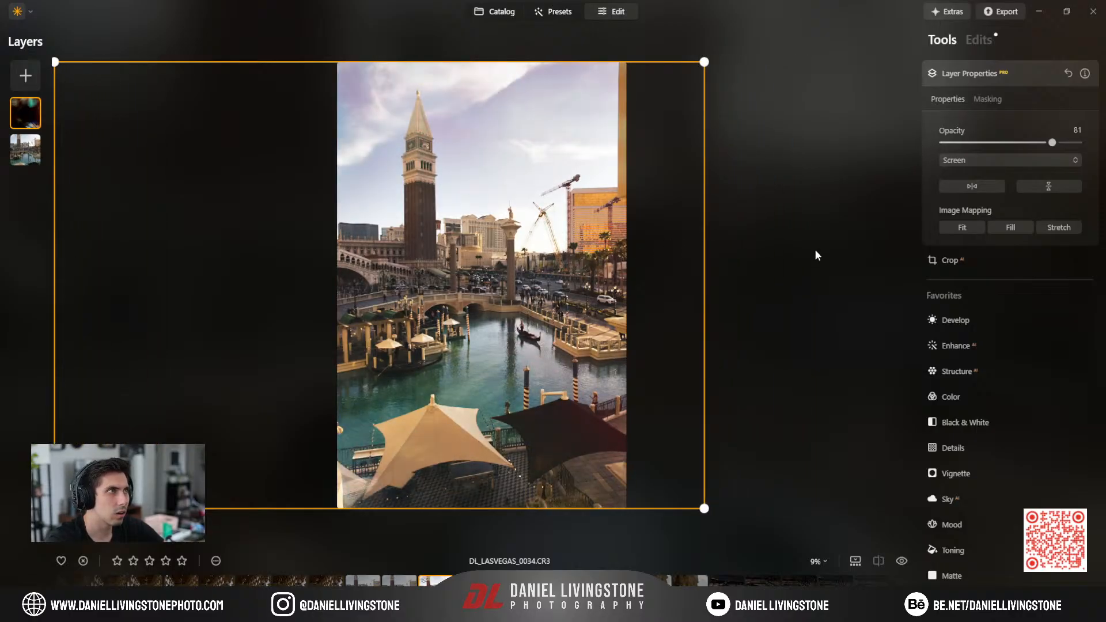
# In the base photo layer's RAW Develop edit, set Smart Contrast to 32, Highlights to -70 and Shadows to 19.
pyautogui.click(41, 162)
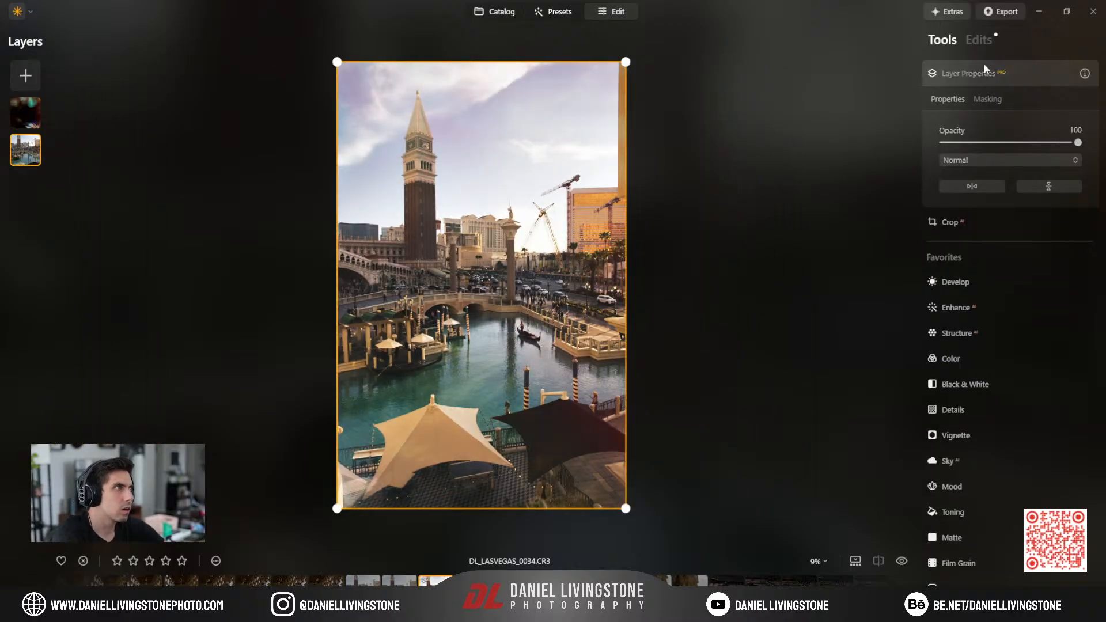
pyautogui.click(984, 66)
pyautogui.click(980, 39)
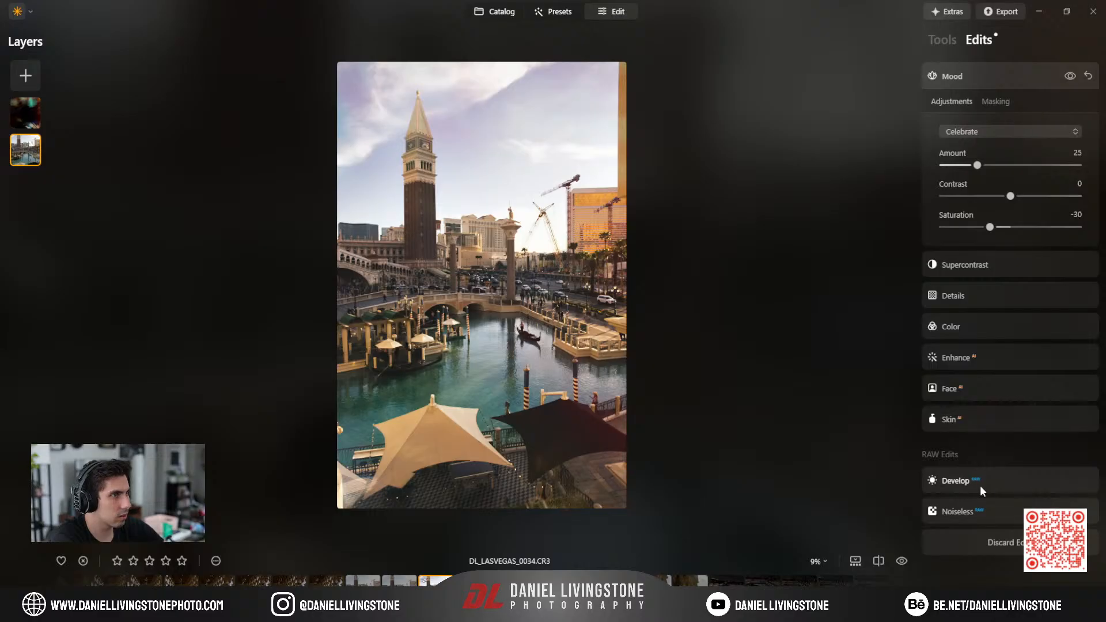
pyautogui.click(980, 483)
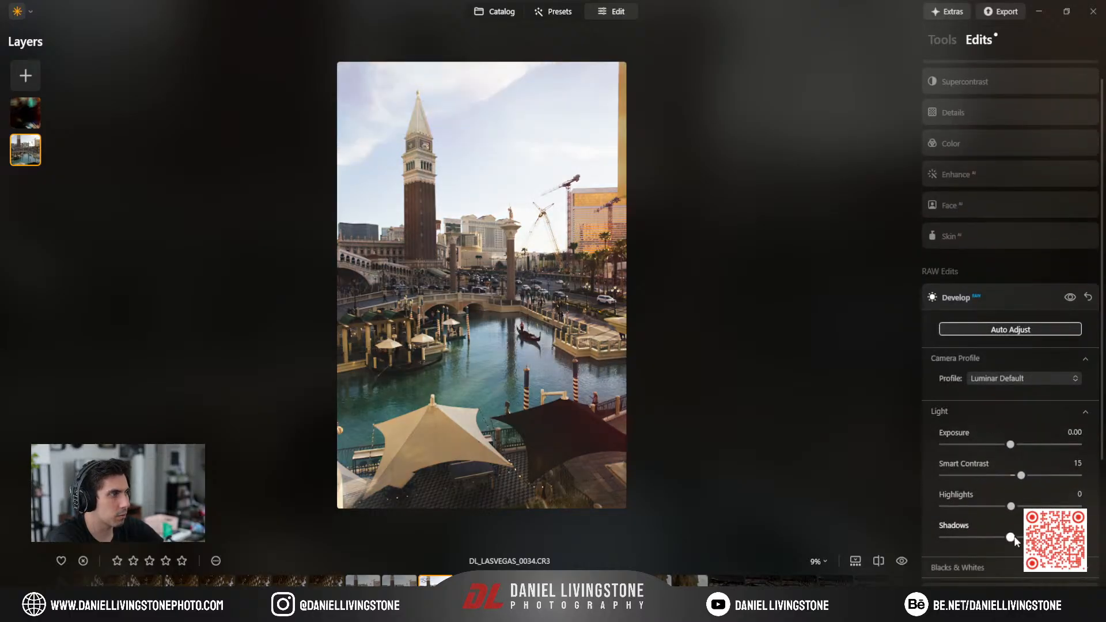
pyautogui.moveTo(1010, 537)
pyautogui.mouseDown()
pyautogui.moveTo(1037, 537)
pyautogui.moveTo(1020, 537)
pyautogui.mouseUp()
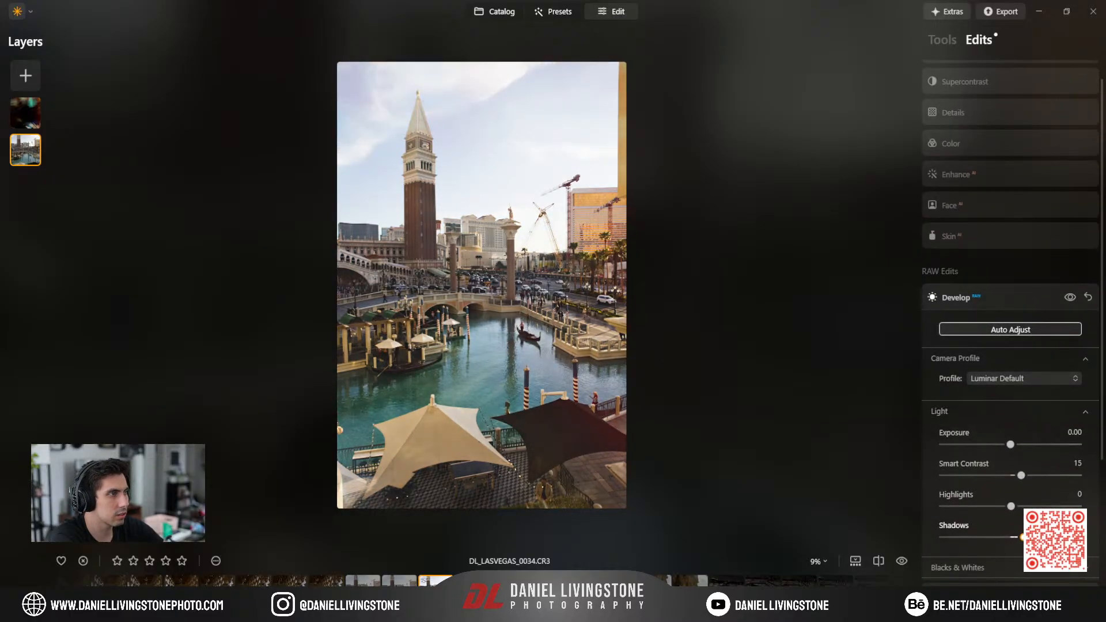
pyautogui.moveTo(1022, 475); pyautogui.dragTo(962, 507)
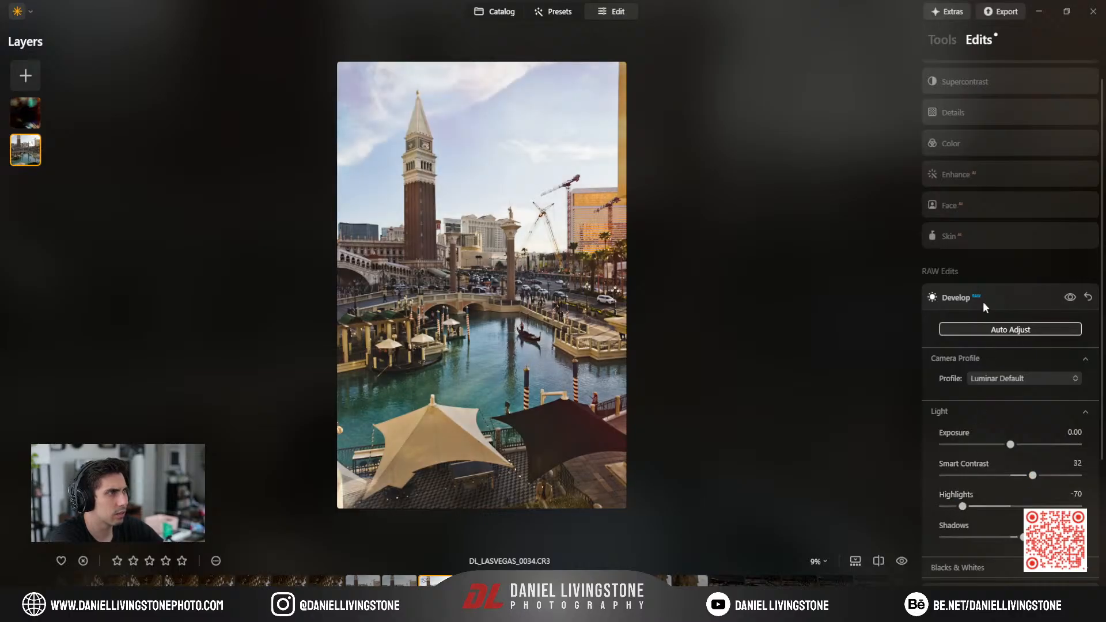
pyautogui.scroll(-3, 974, 525)
pyautogui.click(970, 455)
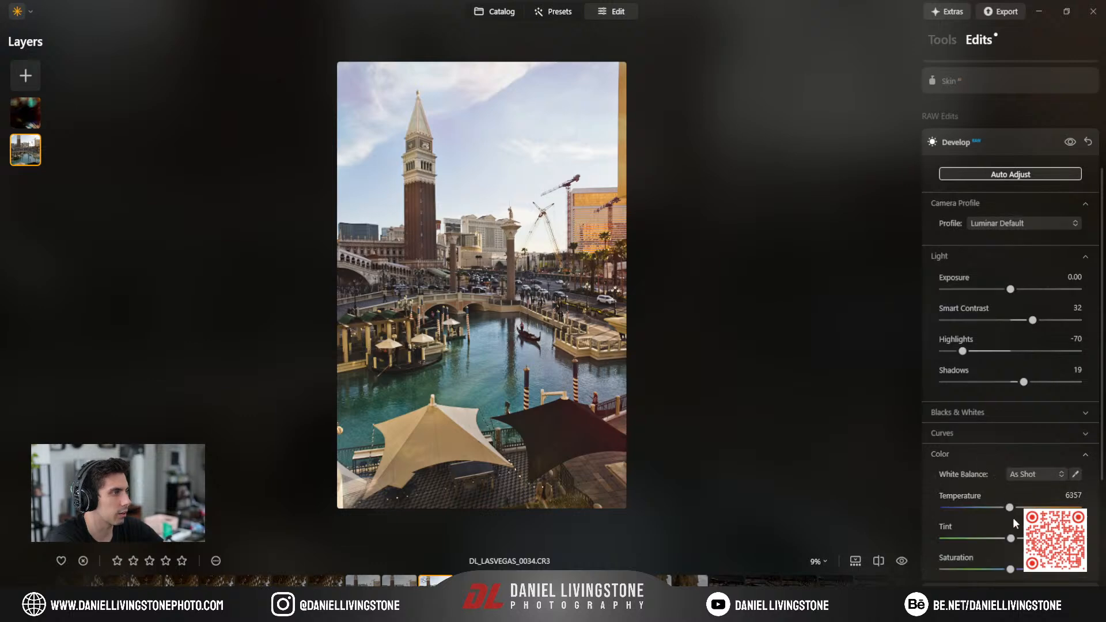
pyautogui.scroll(-1, 1003, 518)
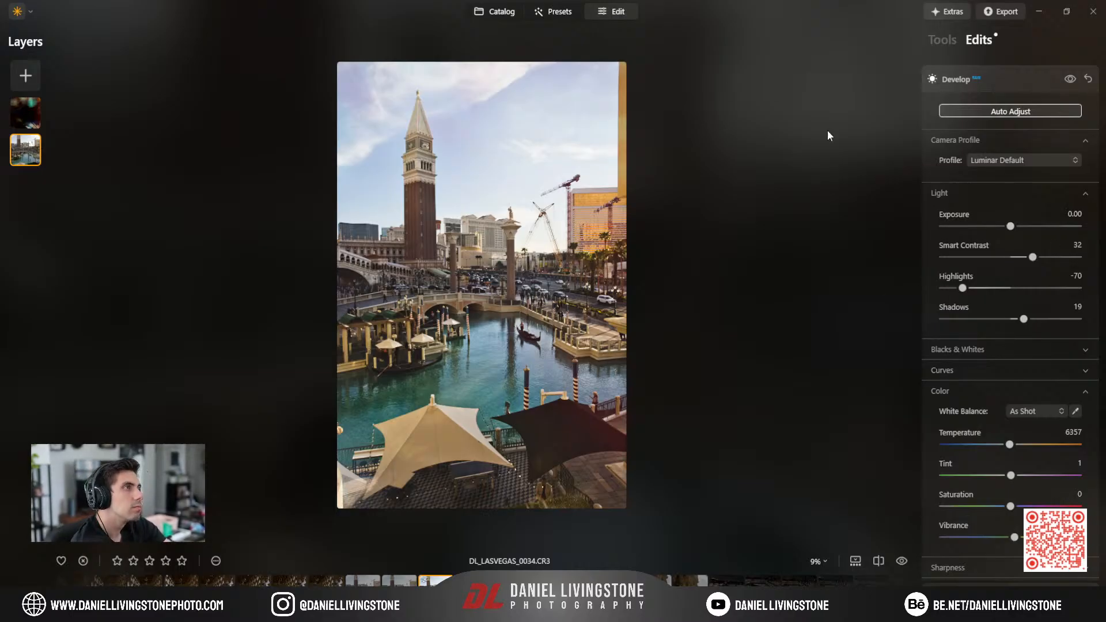
# Return to the Vegas Trip catalog and open the gondola photo DL_LasVegas_0046.
pyautogui.click(495, 12)
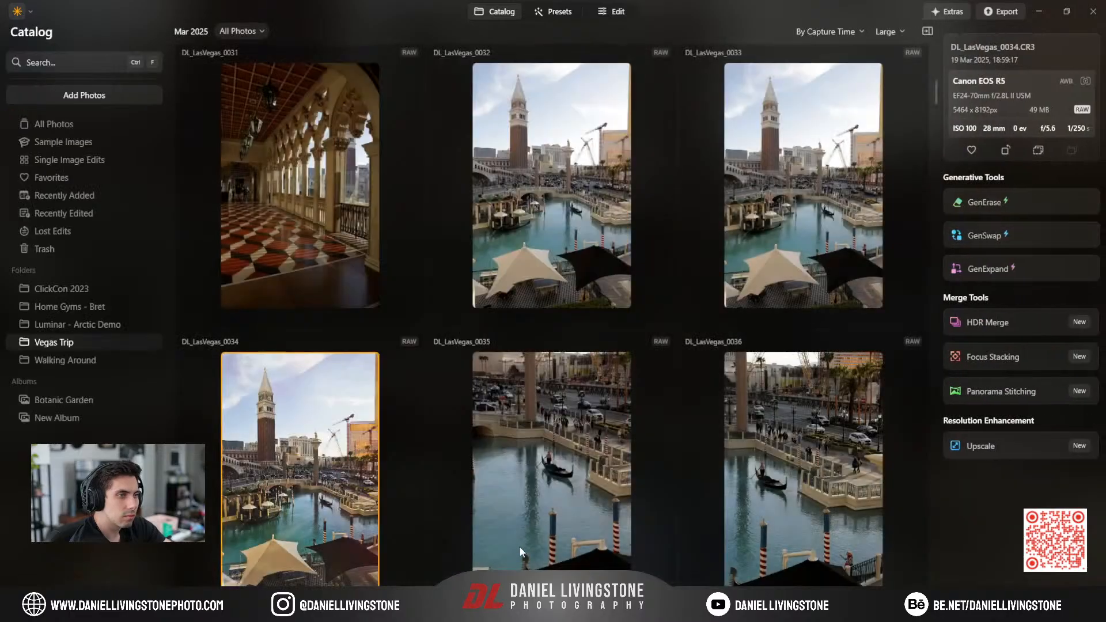
pyautogui.scroll(-10, 573, 435)
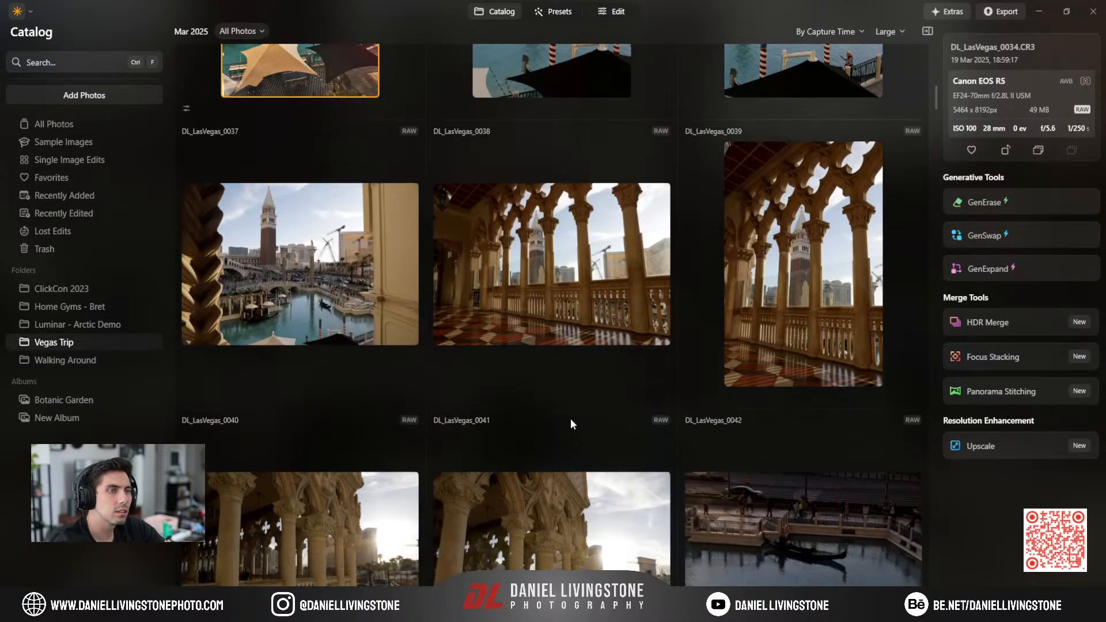
pyautogui.scroll(-5, 561, 413)
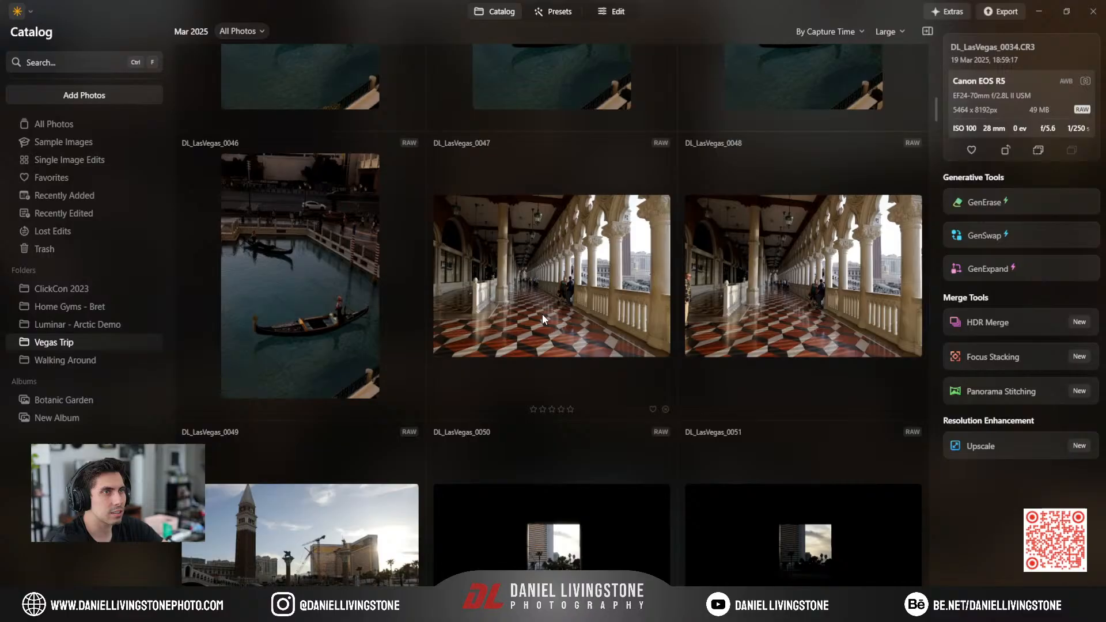
pyautogui.doubleClick(285, 303)
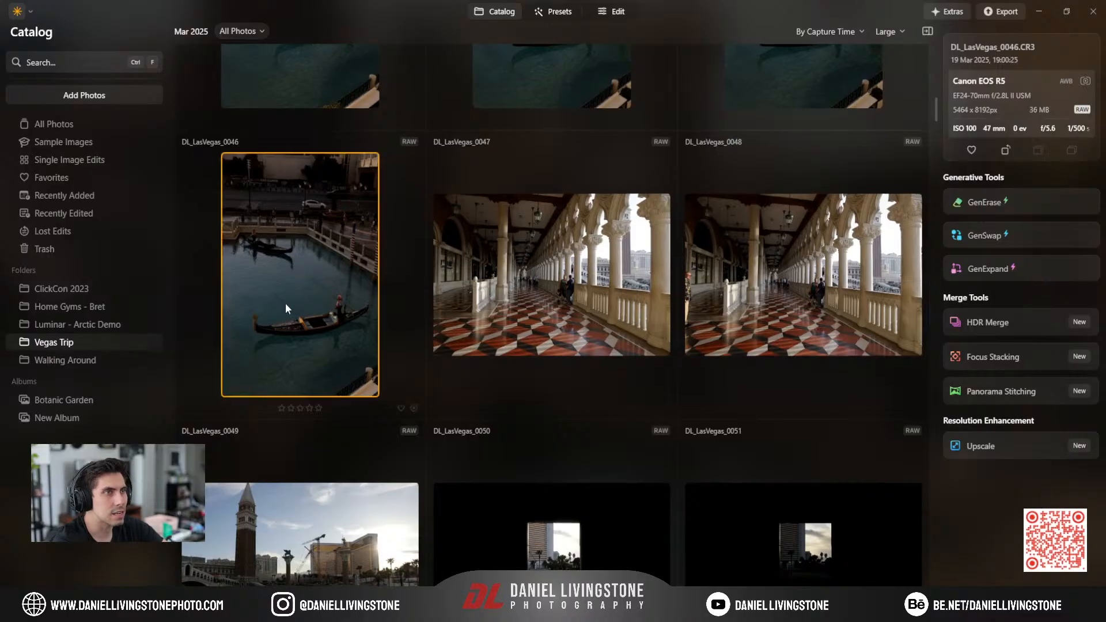
# Browse the preset collections for the gondola photo and view the Big City Lights collection.
pyautogui.click(560, 13)
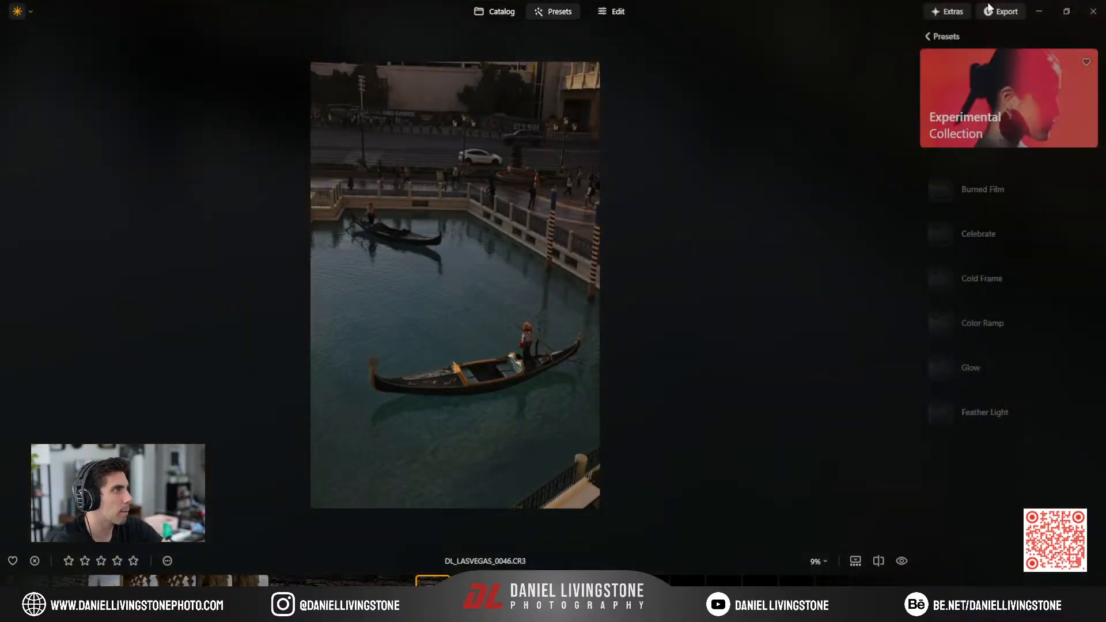
pyautogui.click(939, 36)
pyautogui.scroll(5, 950, 206)
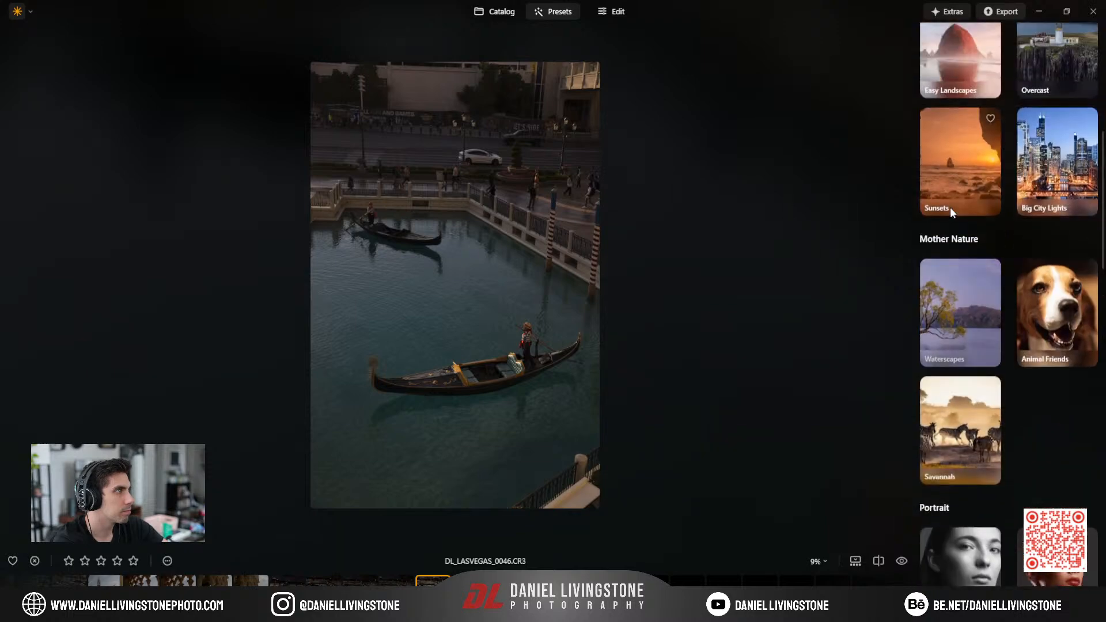
pyautogui.click(1046, 473)
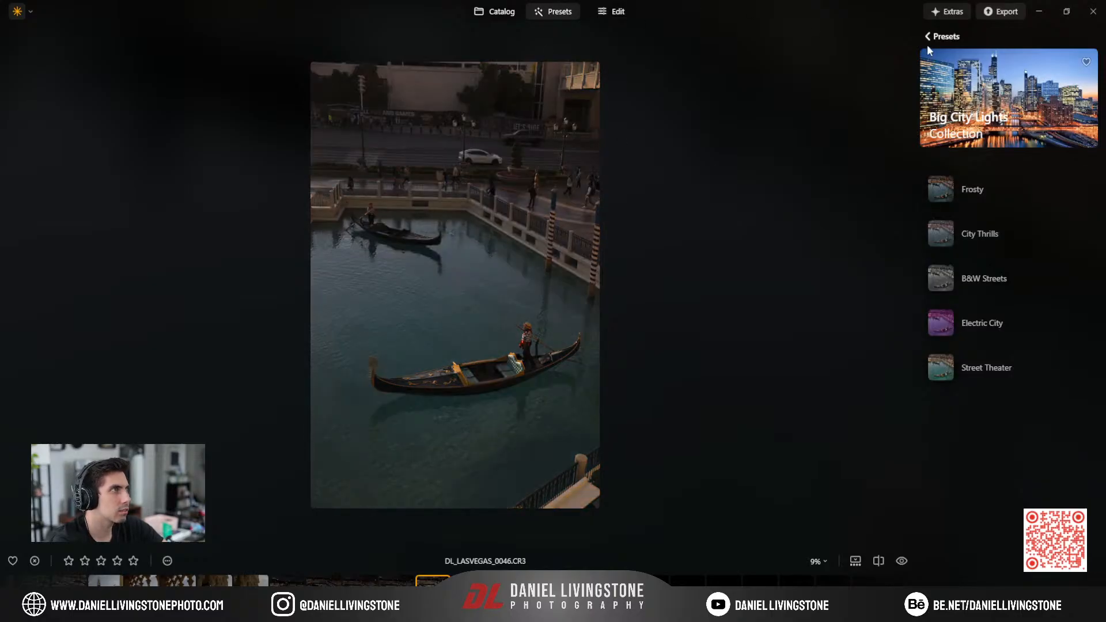
# Open the favorite presets and compare Eventide, Soft Box and Comfort Mood on the gondola photo.
pyautogui.click(928, 40)
pyautogui.click(945, 177)
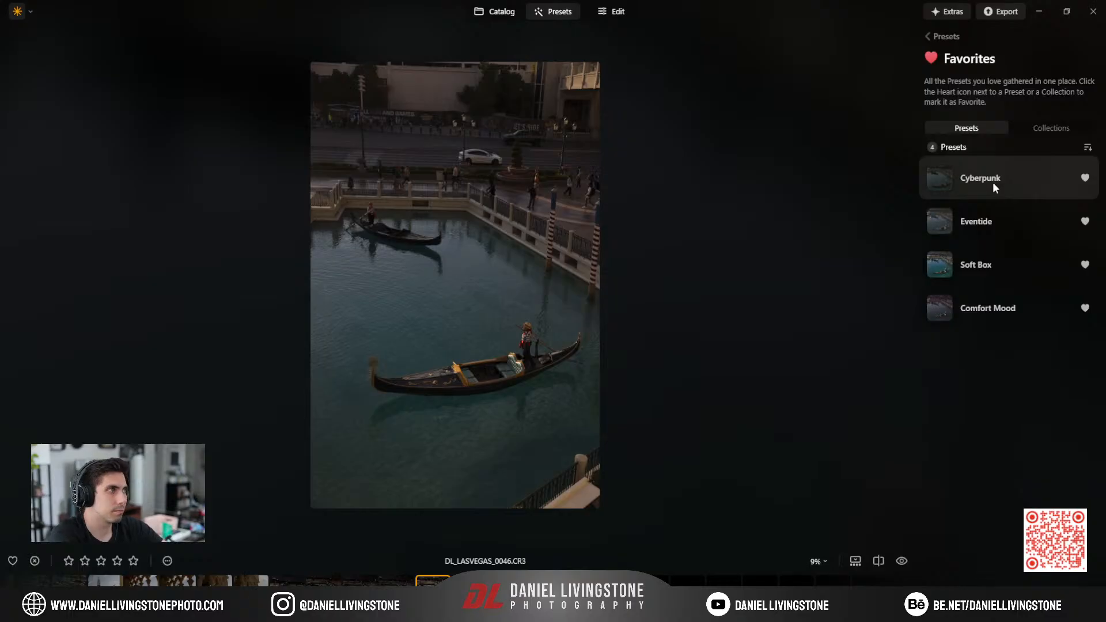
pyautogui.click(991, 216)
pyautogui.click(999, 268)
pyautogui.click(1002, 309)
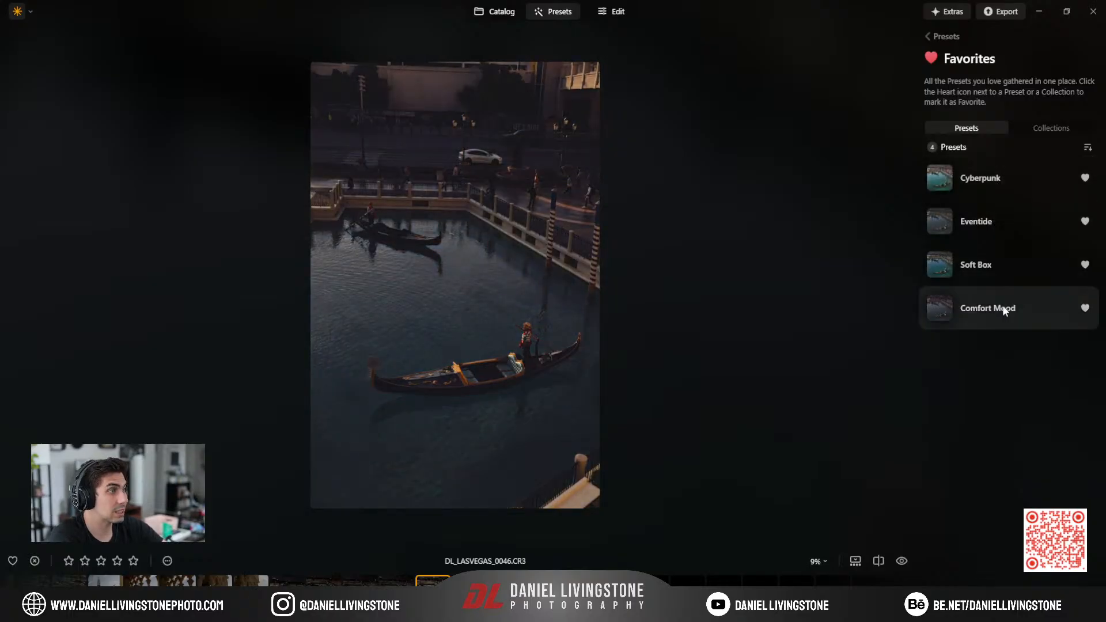
pyautogui.click(998, 265)
pyautogui.click(1001, 230)
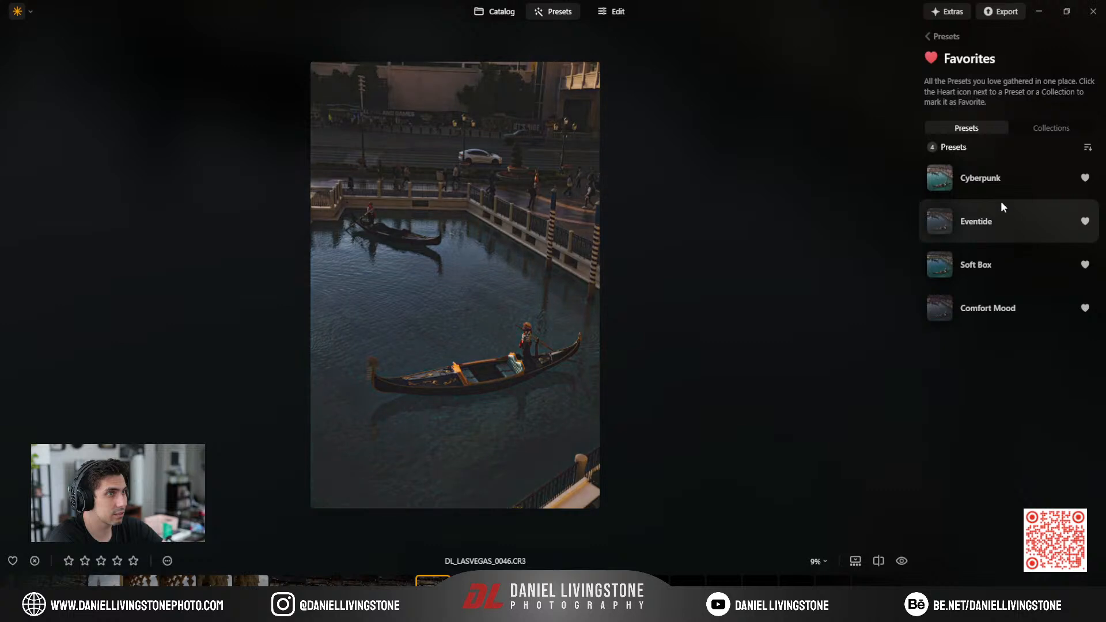
# Compare the favorite presets on the gondola photo and apply Comfort Mood.
pyautogui.click(1001, 190)
pyautogui.click(1002, 207)
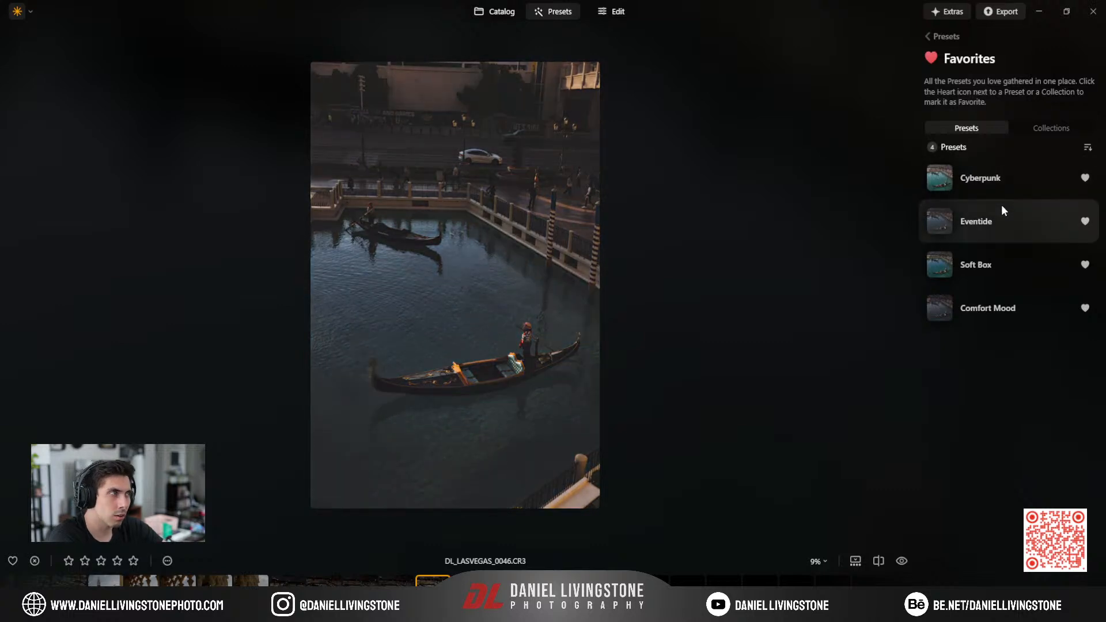
pyautogui.click(998, 184)
pyautogui.click(1006, 309)
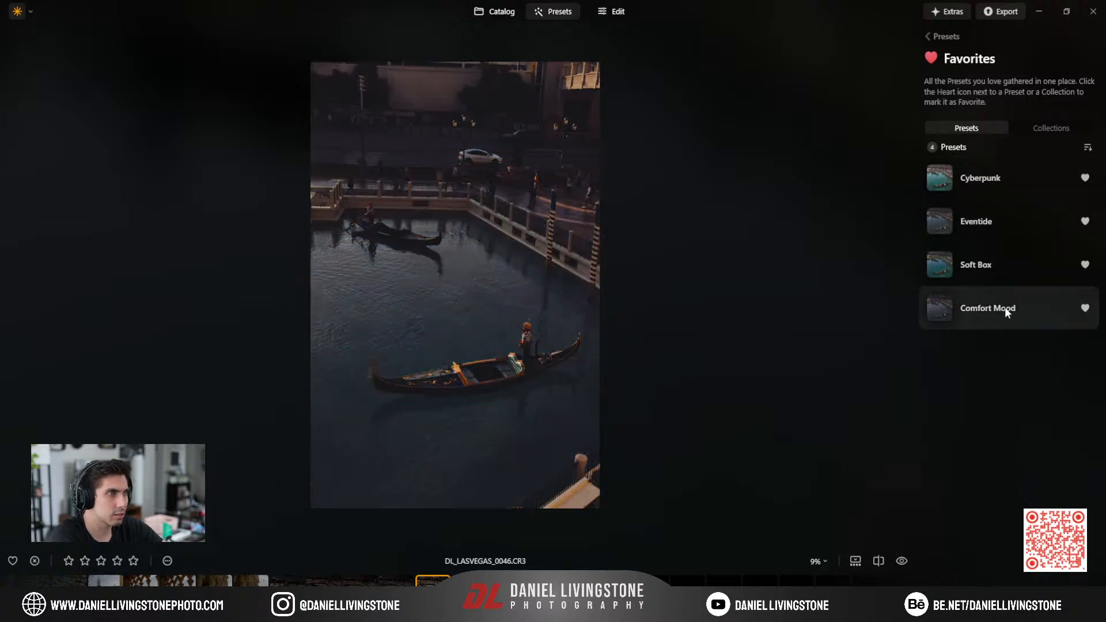
pyautogui.click(983, 223)
pyautogui.click(976, 307)
pyautogui.click(976, 326)
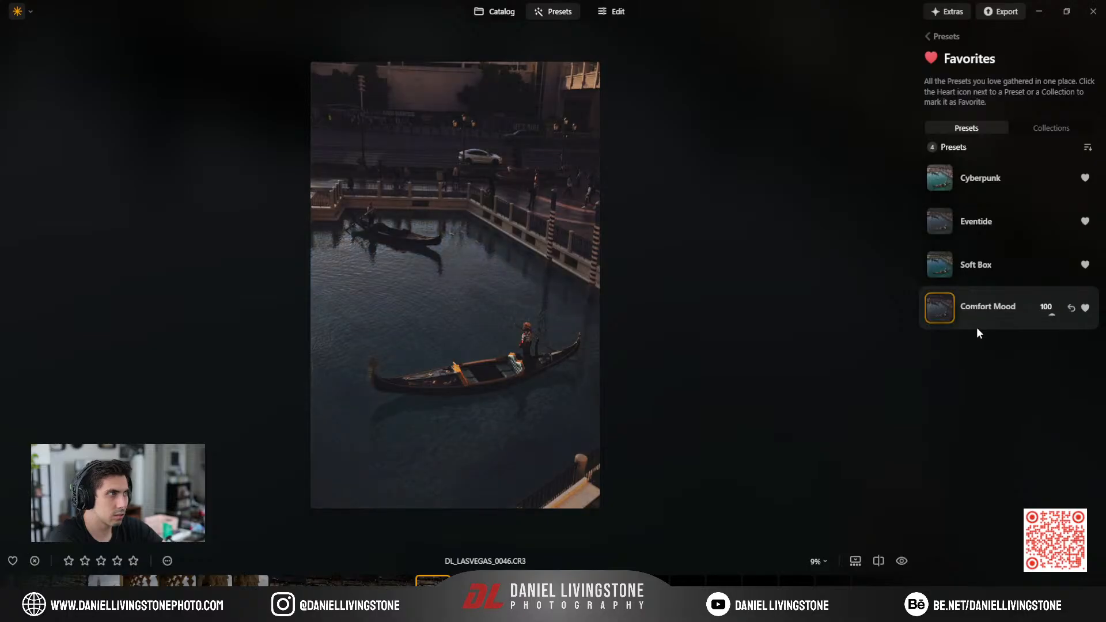
# In the gondola photo's RAW Develop edit, raise Exposure to 1.71.
pyautogui.click(942, 36)
pyautogui.click(612, 12)
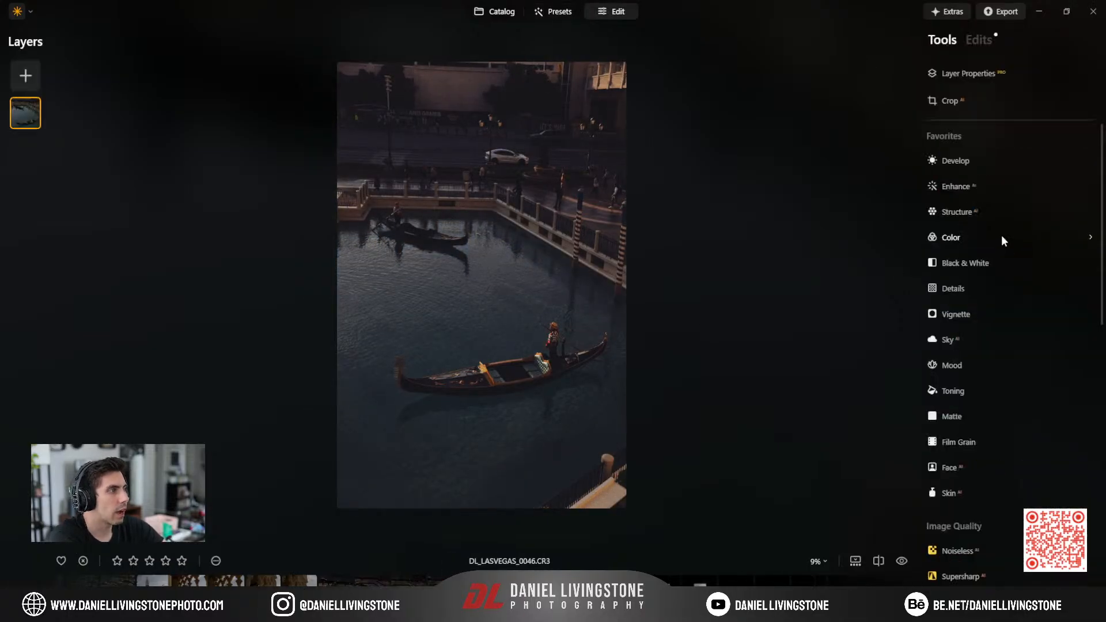
pyautogui.click(979, 39)
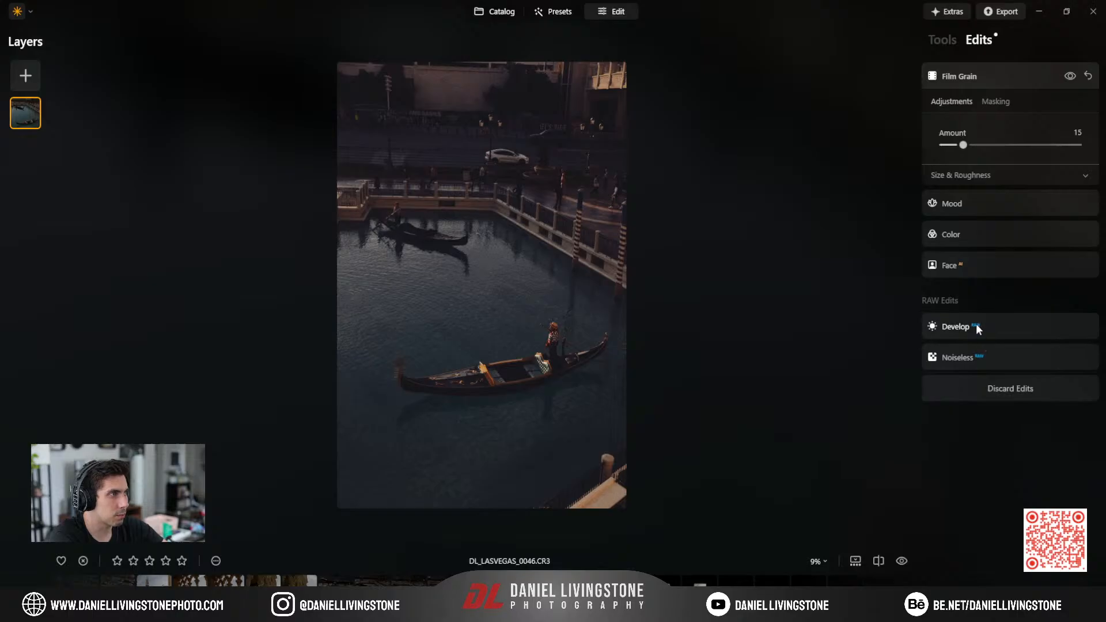
pyautogui.click(1011, 320)
pyautogui.scroll(-2, 989, 335)
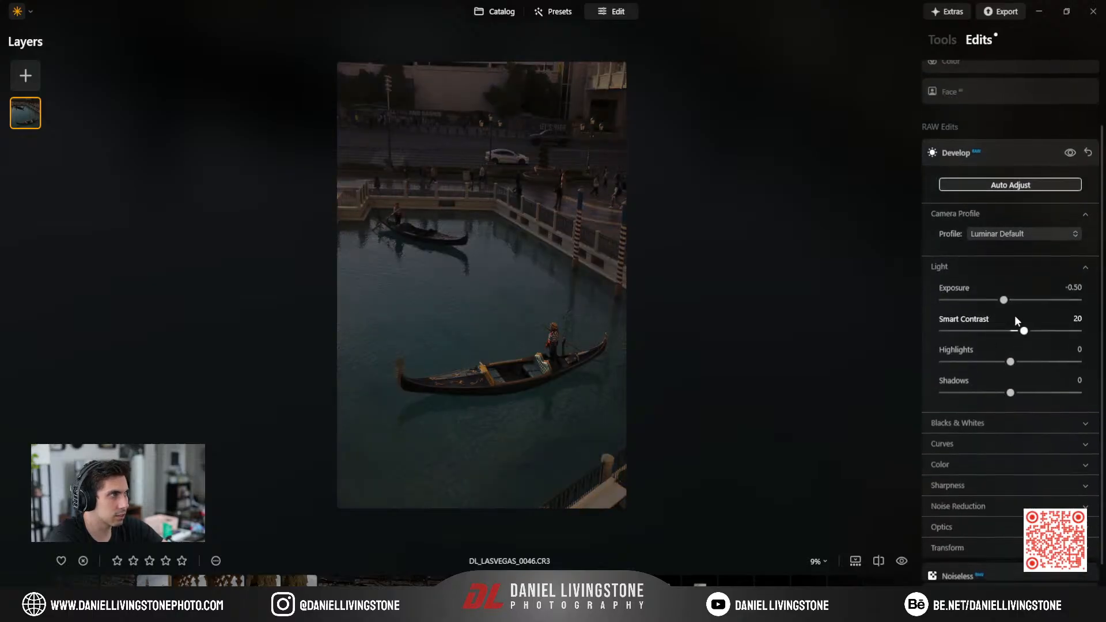
pyautogui.moveTo(1004, 299); pyautogui.dragTo(1035, 300)
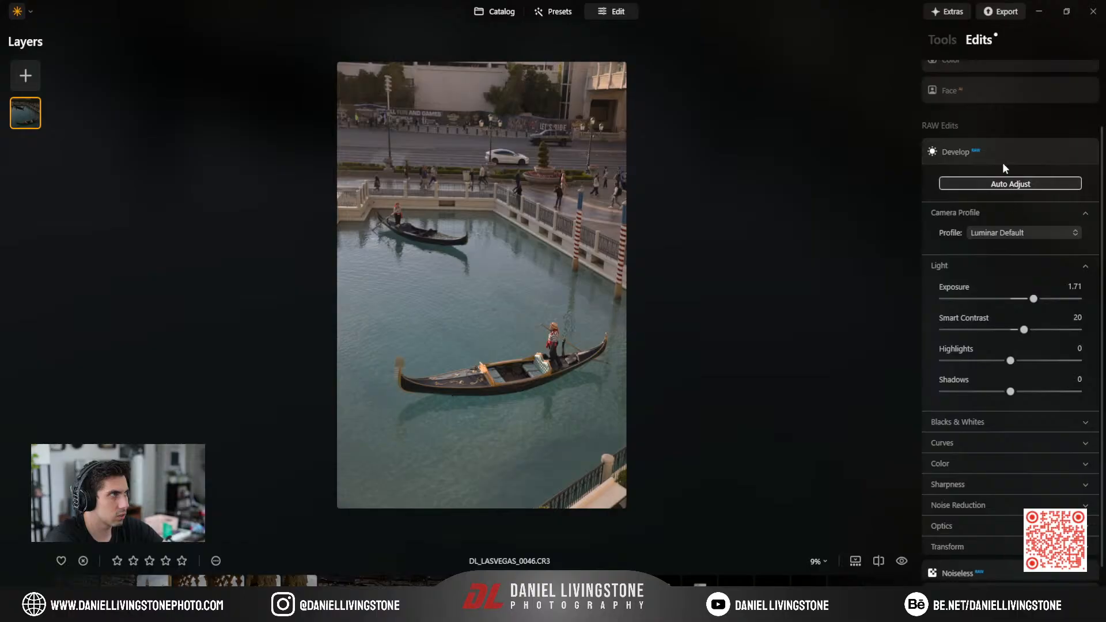
pyautogui.click(1003, 162)
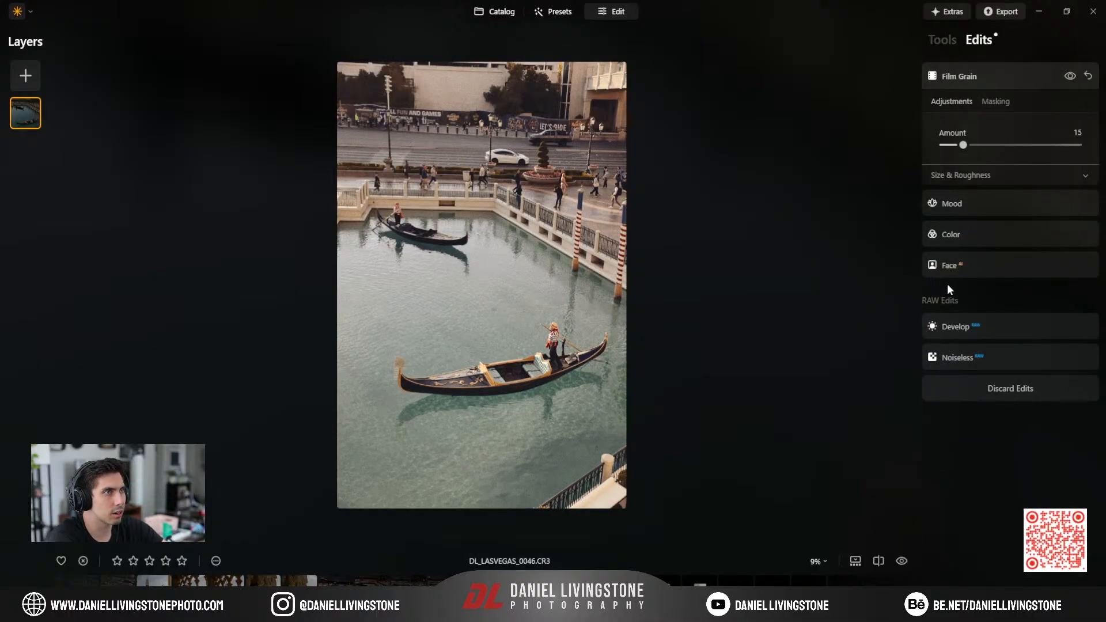
pyautogui.click(971, 321)
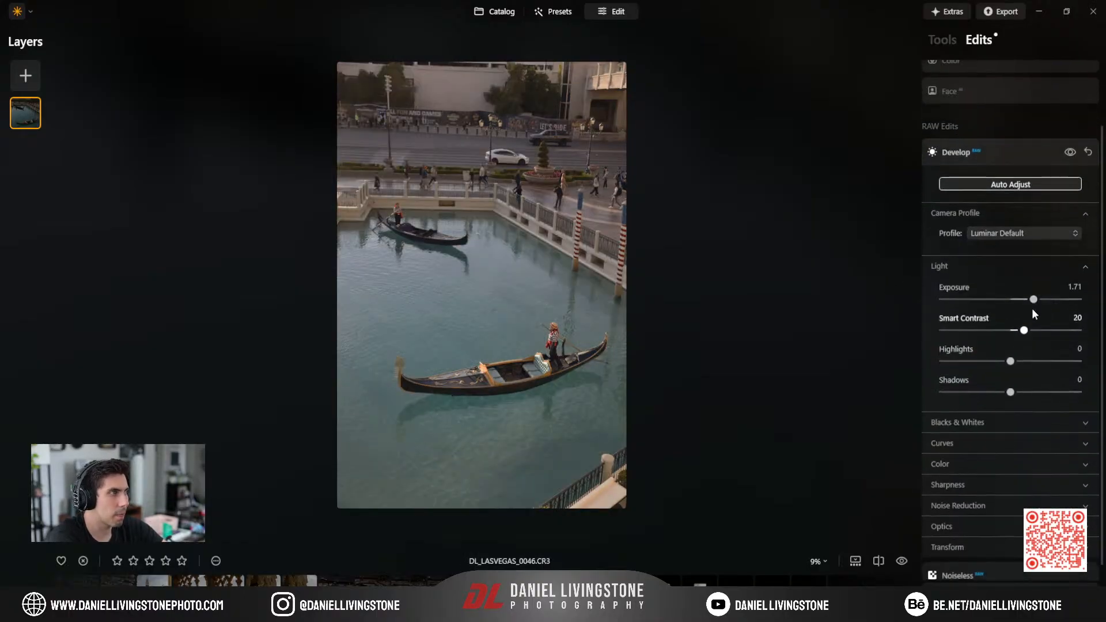
pyautogui.click(994, 151)
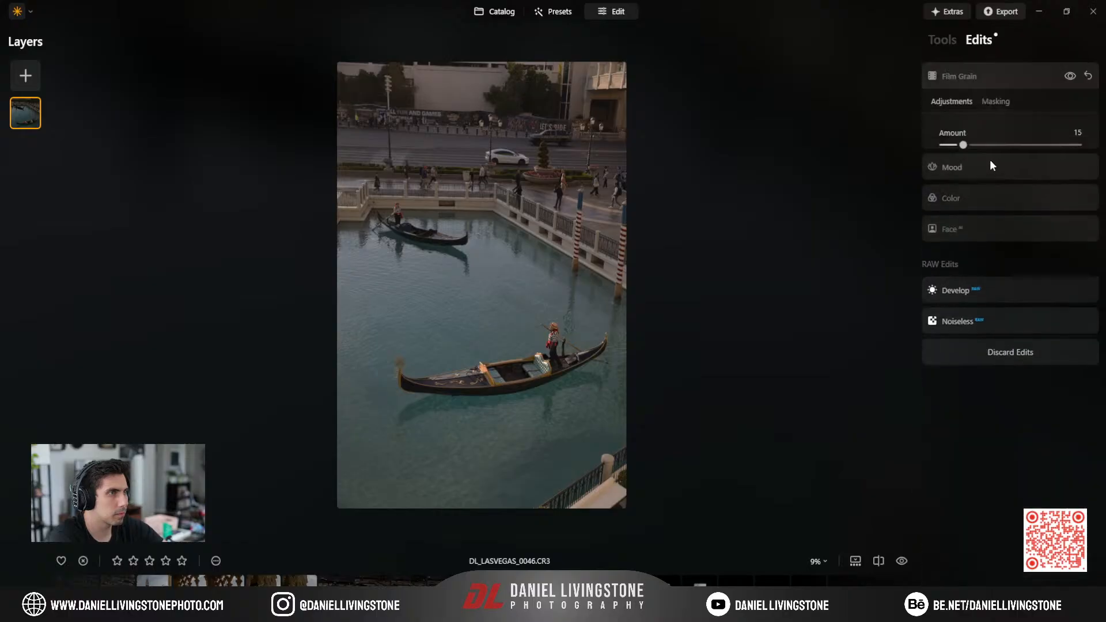
# Inspect the far gondola at 100%, then crop the photo with a slight counterclockwise rotation.
pyautogui.click(401, 240)
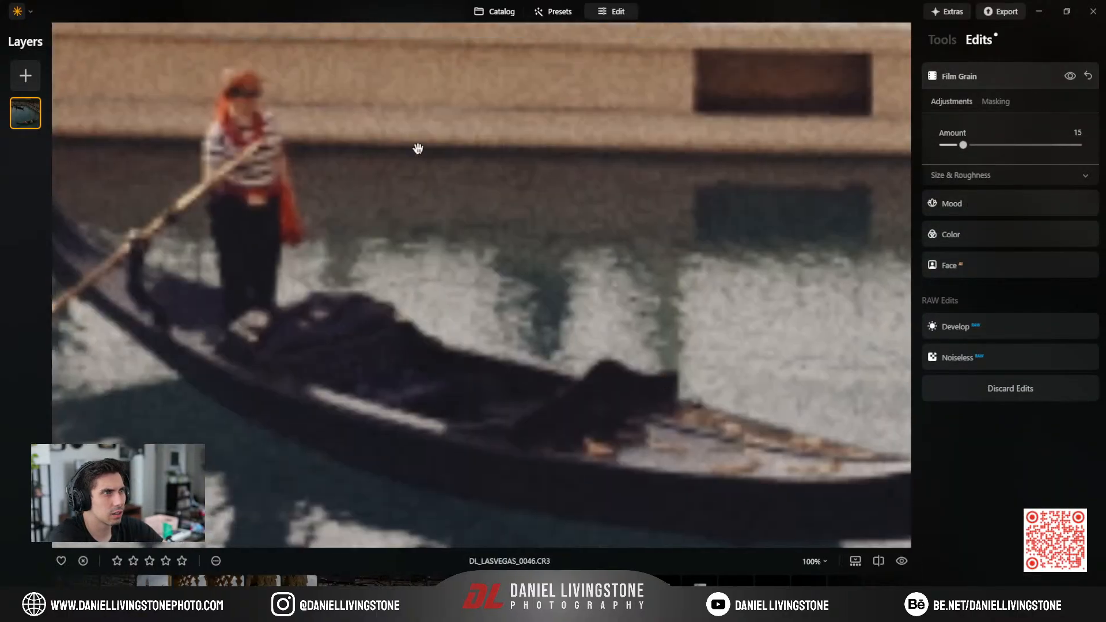
pyautogui.moveTo(418, 149); pyautogui.dragTo(502, 264)
pyautogui.click(501, 264)
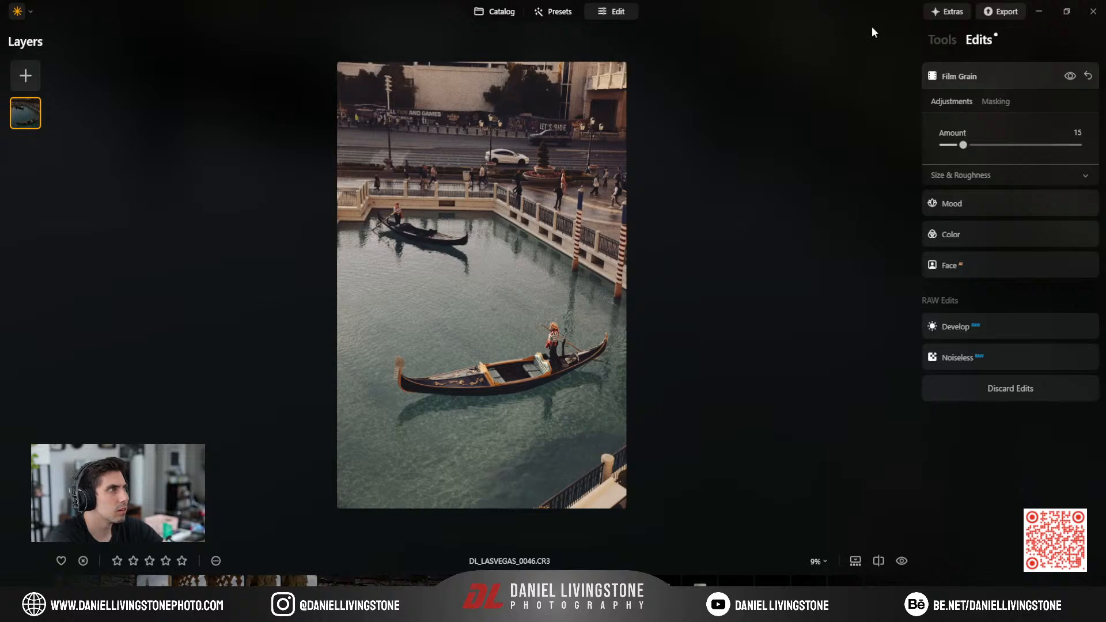
pyautogui.click(930, 40)
pyautogui.click(949, 103)
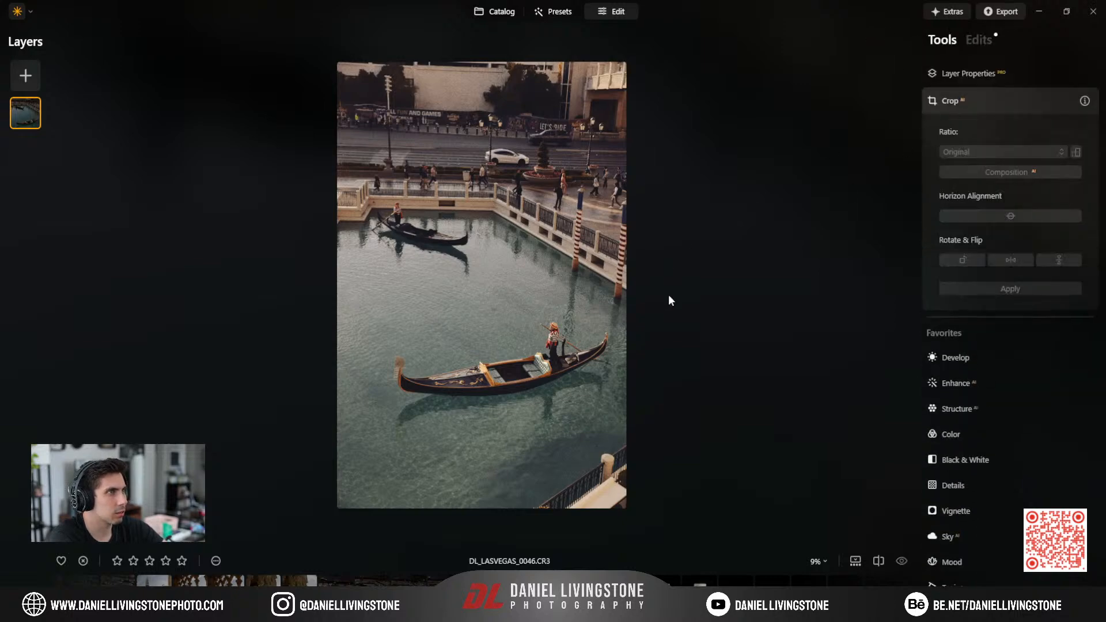
pyautogui.moveTo(654, 264); pyautogui.dragTo(657, 268)
pyautogui.press('Return')
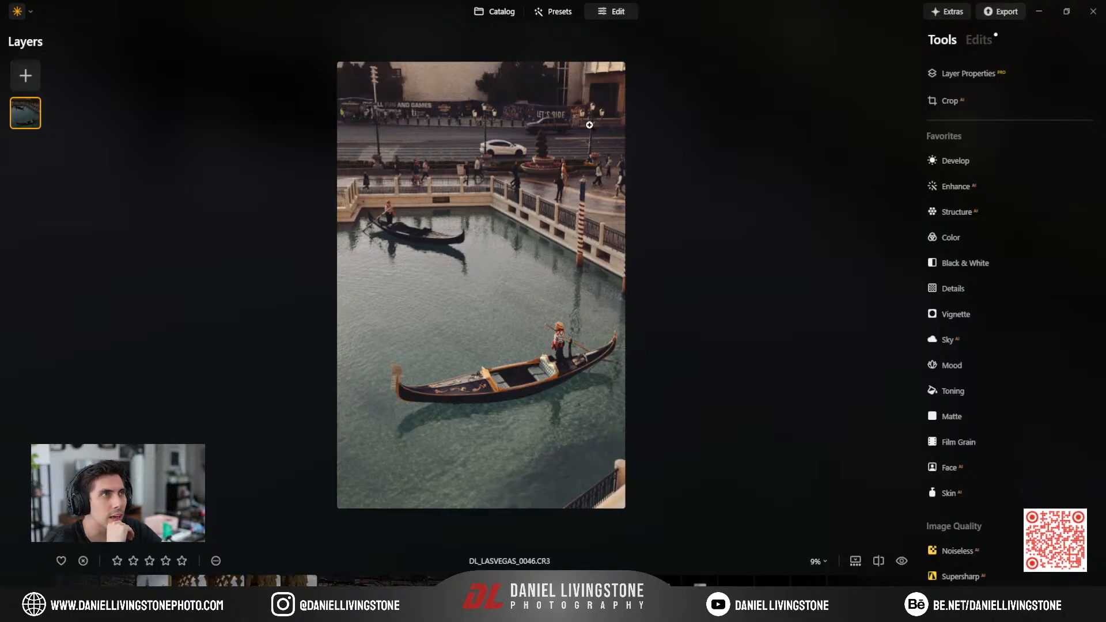
# Add the soft reddish light leak as a Screen overlay layer at 50 opacity, trying it flipped vertically.
pyautogui.click(26, 76)
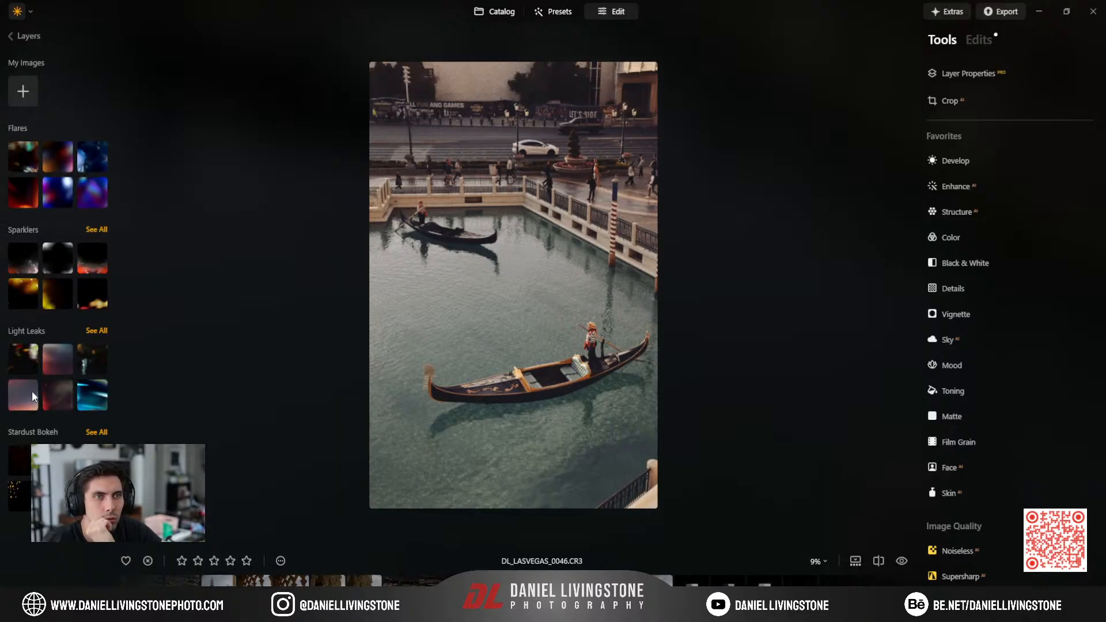
pyautogui.click(46, 361)
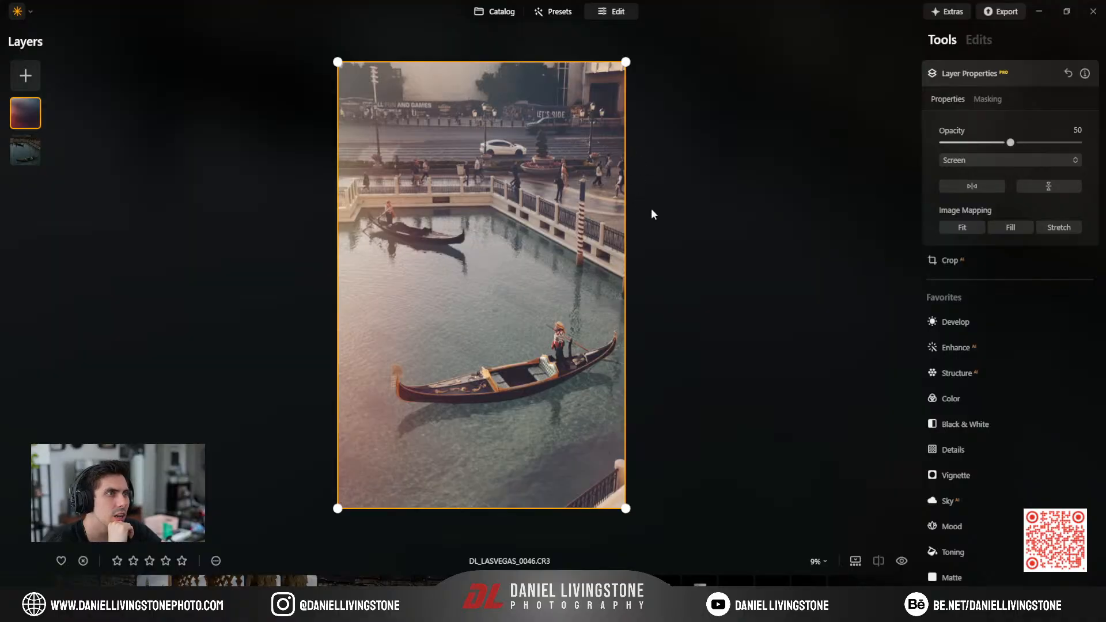
pyautogui.click(1038, 191)
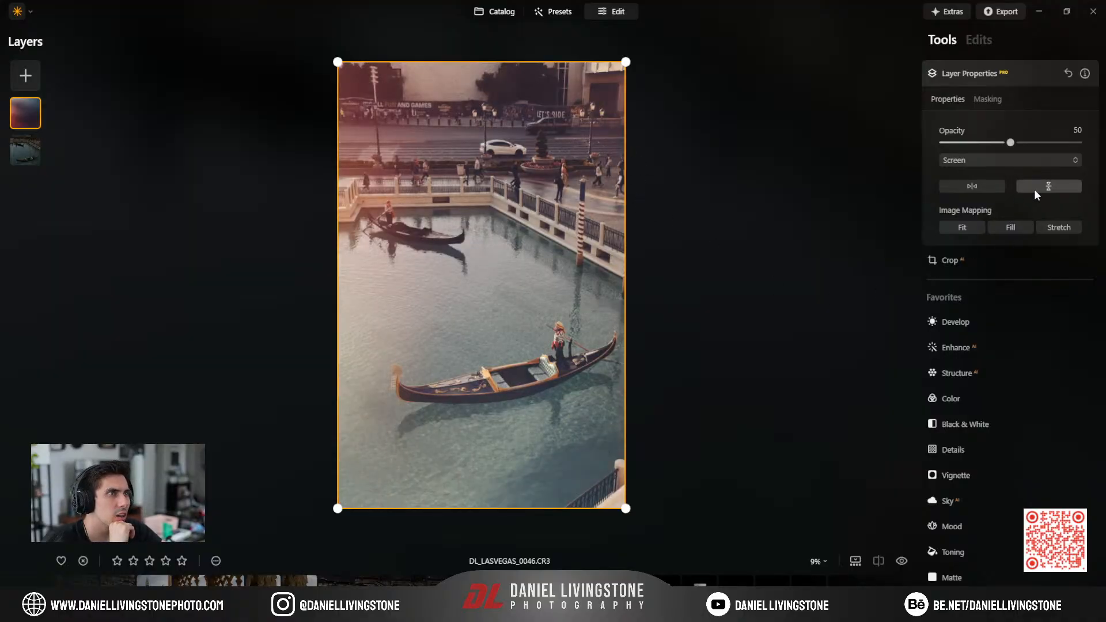
pyautogui.click(1035, 189)
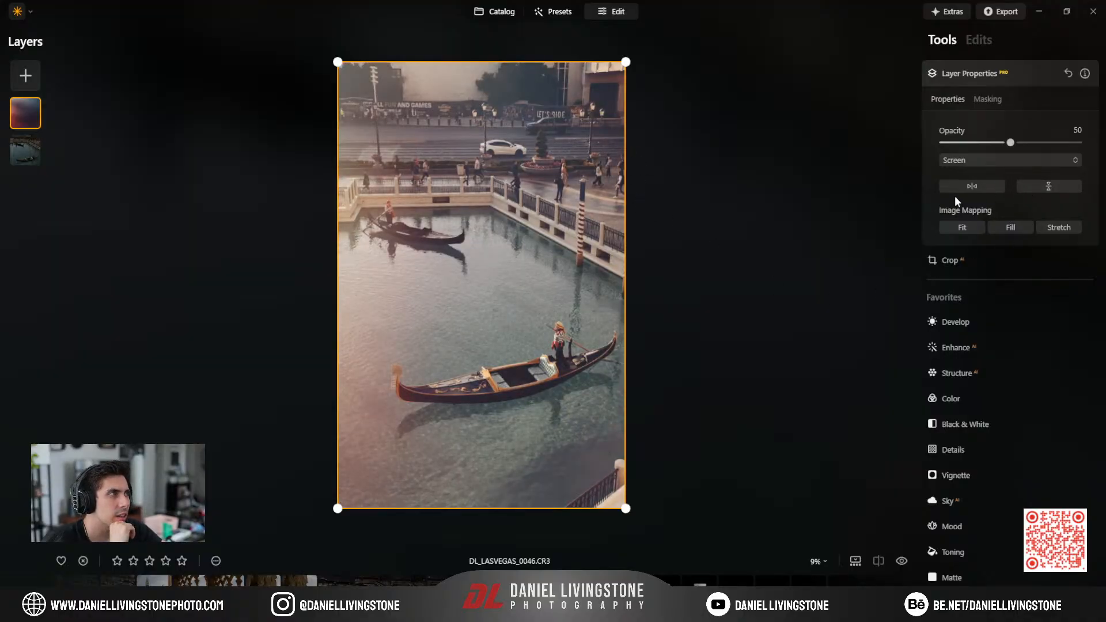
pyautogui.moveTo(1011, 142)
pyautogui.mouseDown()
pyautogui.moveTo(1071, 142)
pyautogui.moveTo(1015, 142)
pyautogui.mouseUp()
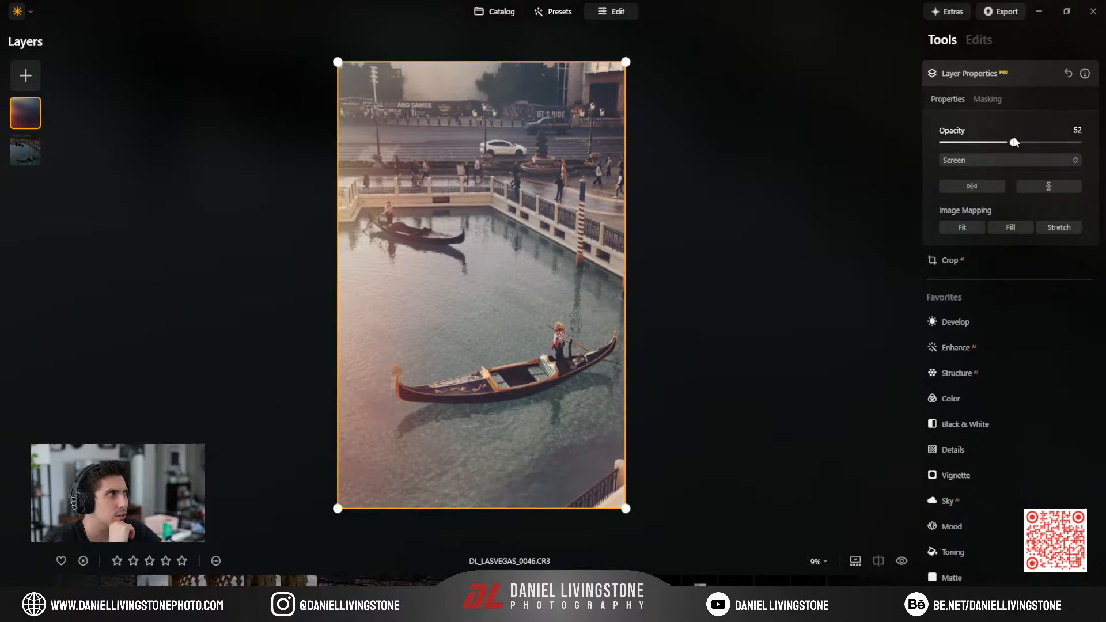
pyautogui.click(967, 75)
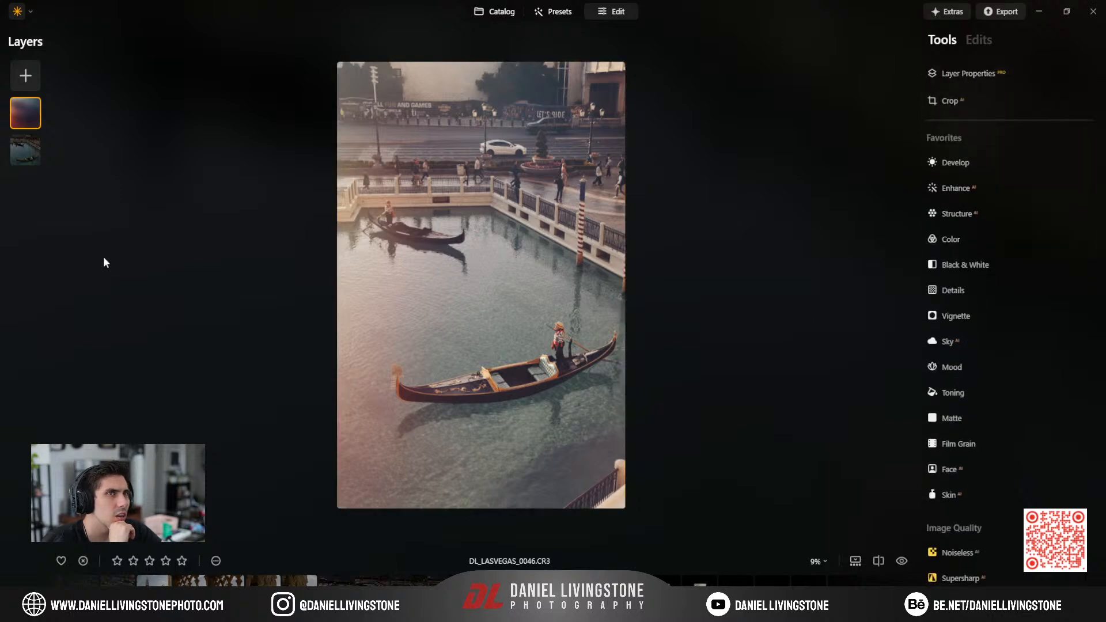
# Add a vignette to the base photo layer with Amount -50, Size 89 and Roundness 74.
pyautogui.click(27, 151)
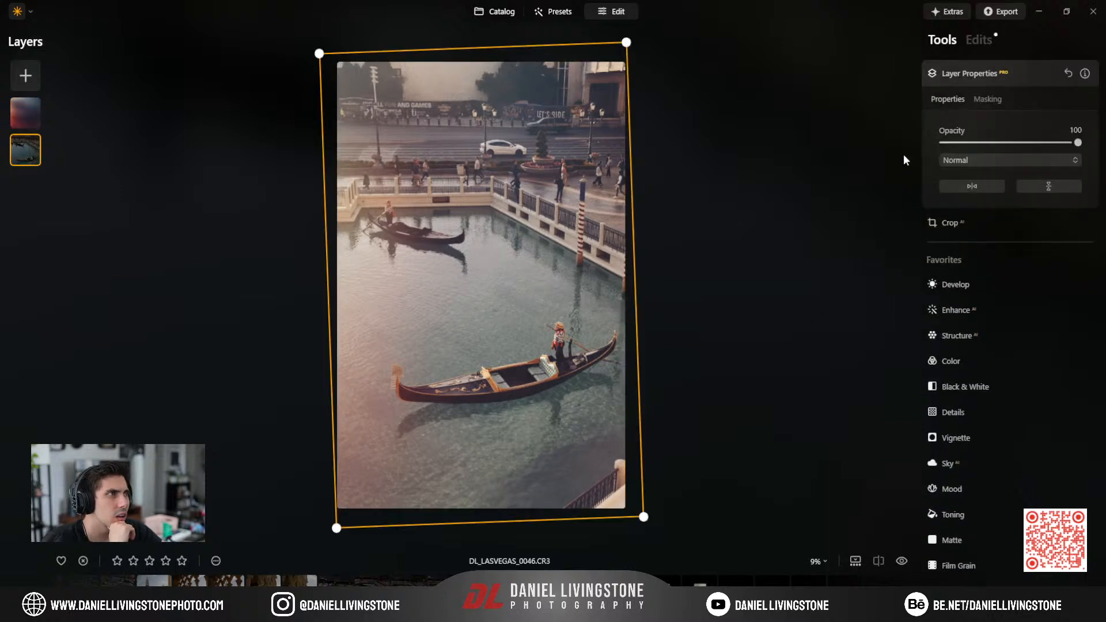
pyautogui.click(959, 72)
pyautogui.click(951, 316)
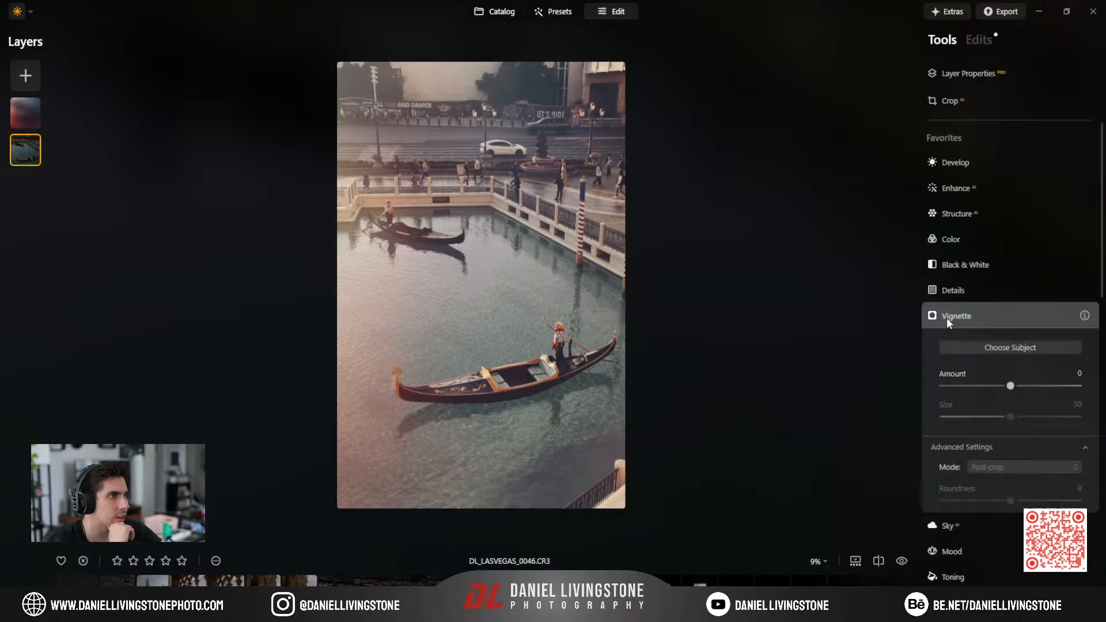
pyautogui.moveTo(1011, 387); pyautogui.dragTo(990, 372)
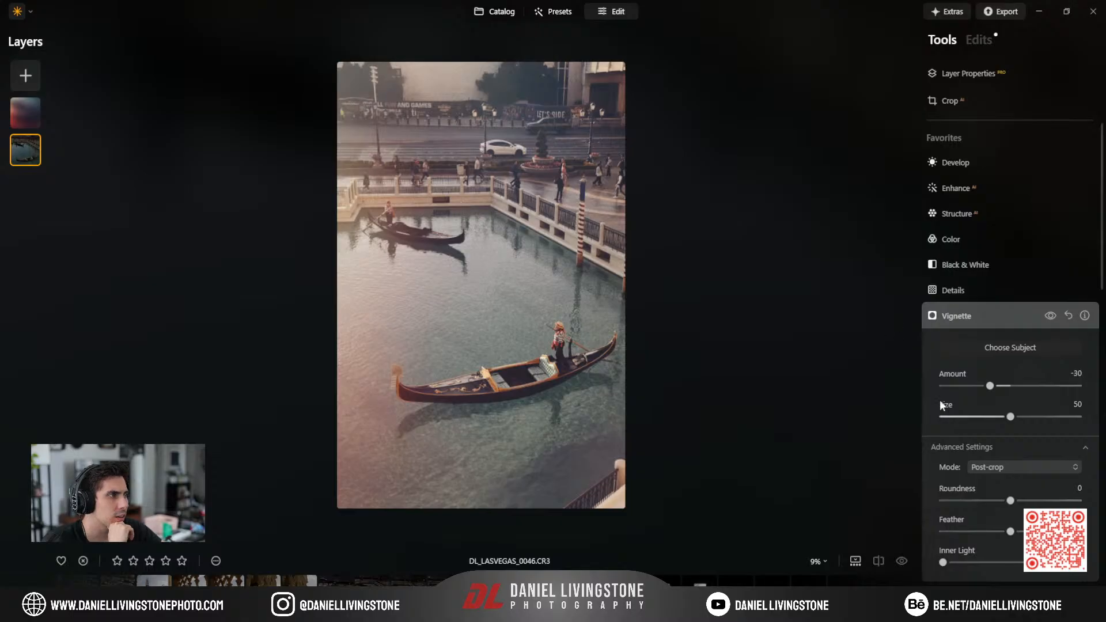
pyautogui.moveTo(1065, 417); pyautogui.dragTo(1064, 418)
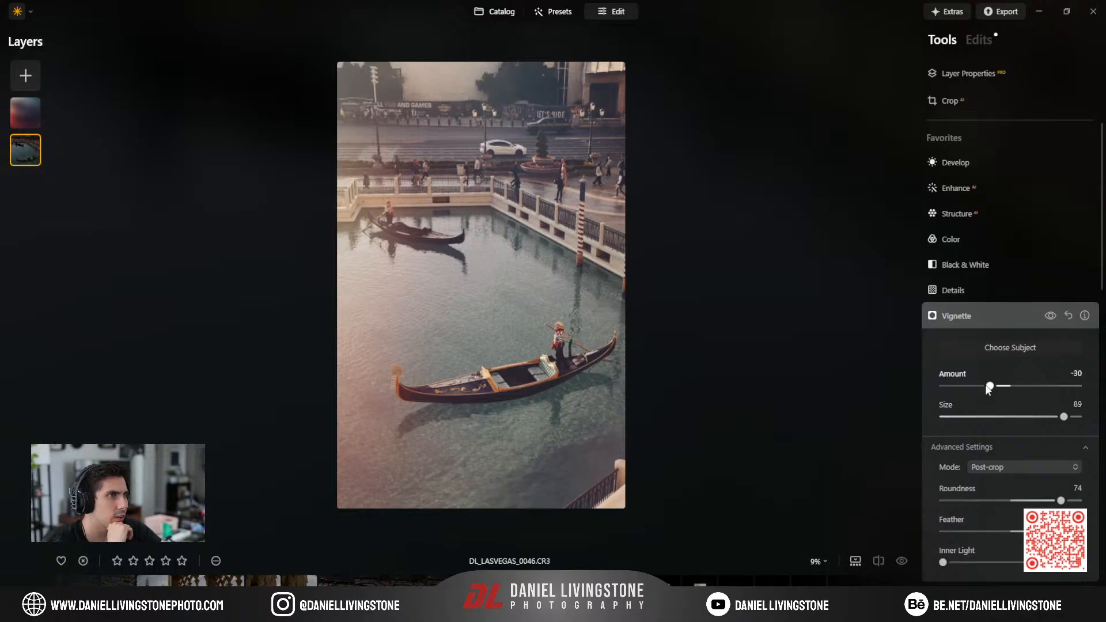
pyautogui.moveTo(971, 387); pyautogui.dragTo(976, 386)
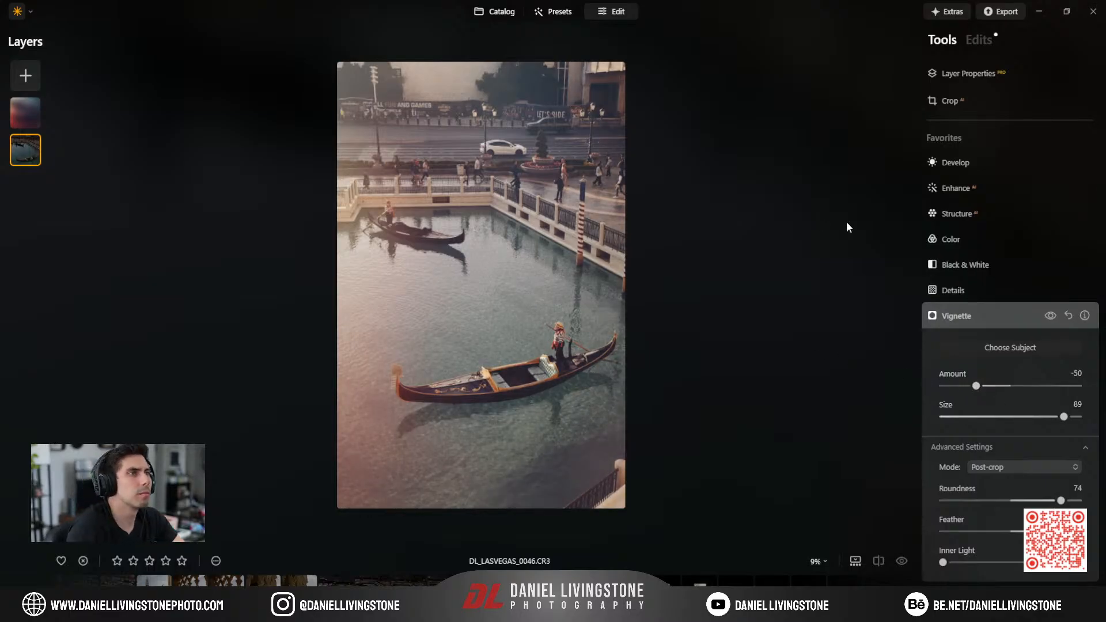
# Switch the crop ratio to Free and trim off the street area above the canal's far edge.
pyautogui.click(948, 108)
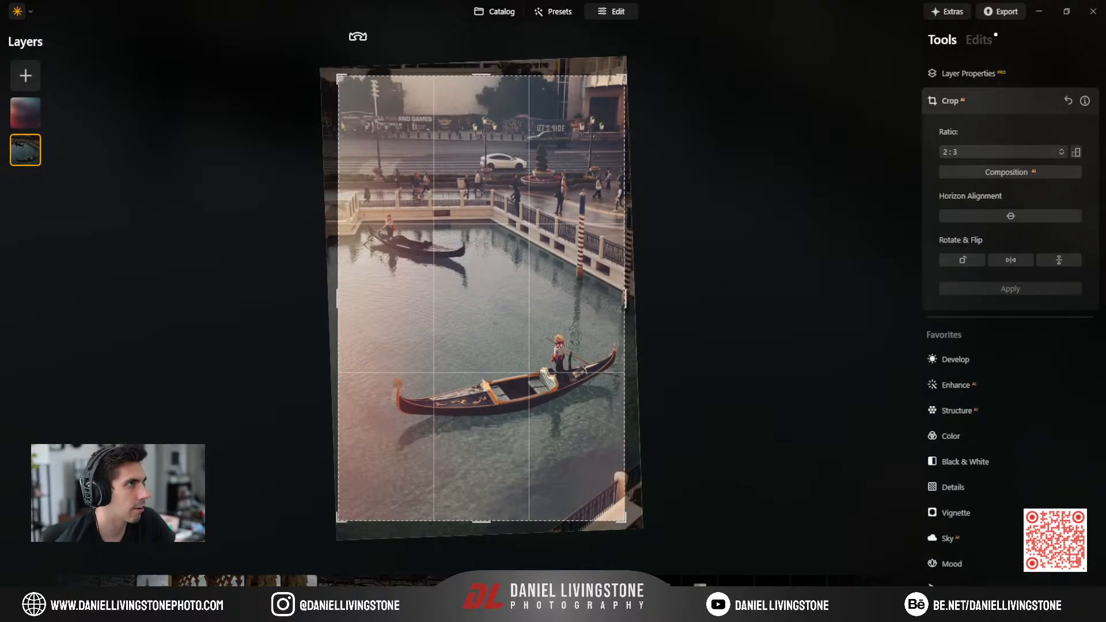
pyautogui.click(978, 151)
pyautogui.click(963, 168)
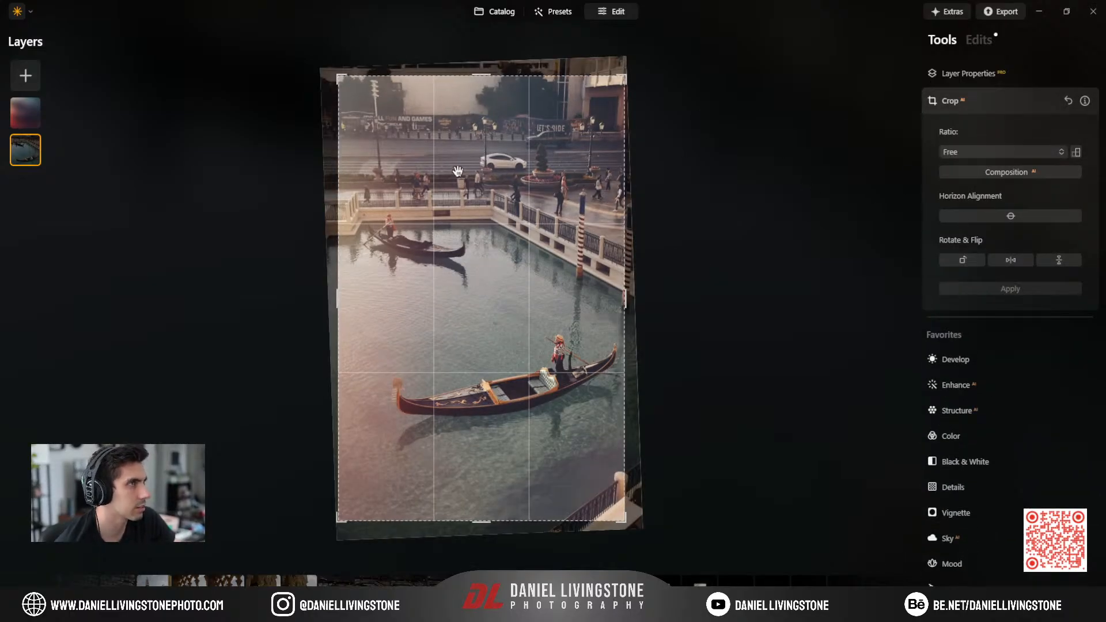
pyautogui.moveTo(481, 75); pyautogui.dragTo(470, 142)
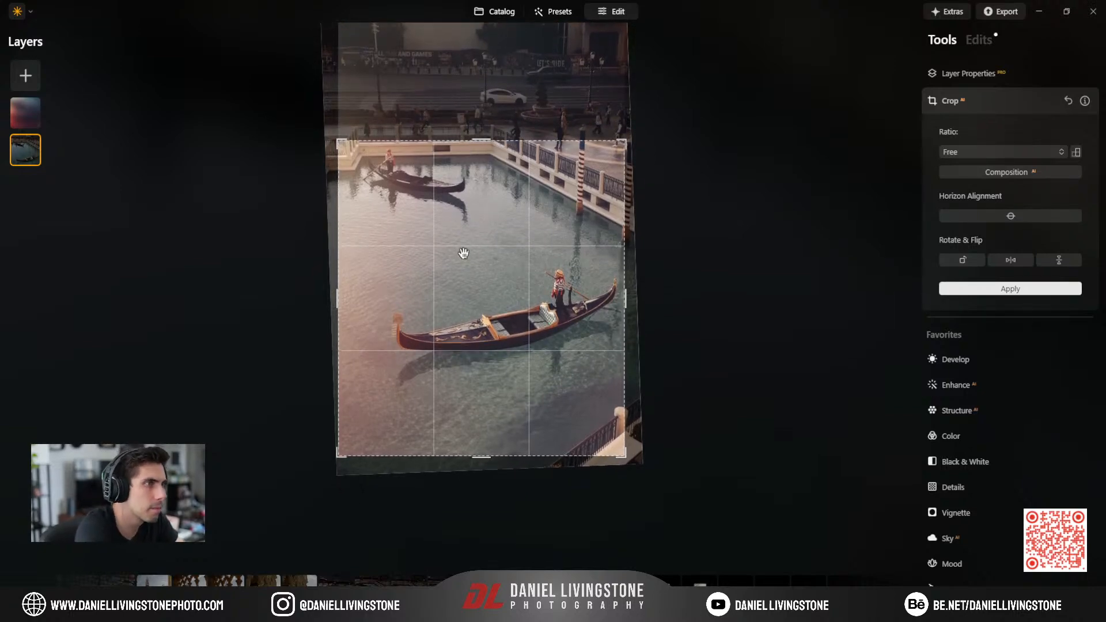
pyautogui.press('Return')
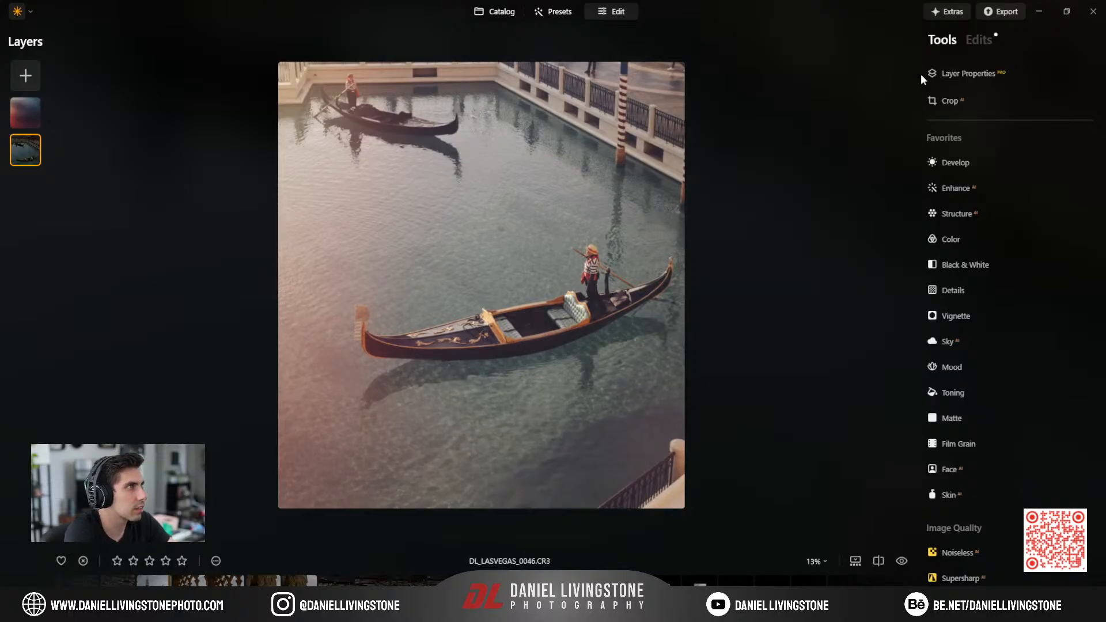
# Crop the photo again, trimming below the near gondola and extending both side edges slightly outward.
pyautogui.click(949, 101)
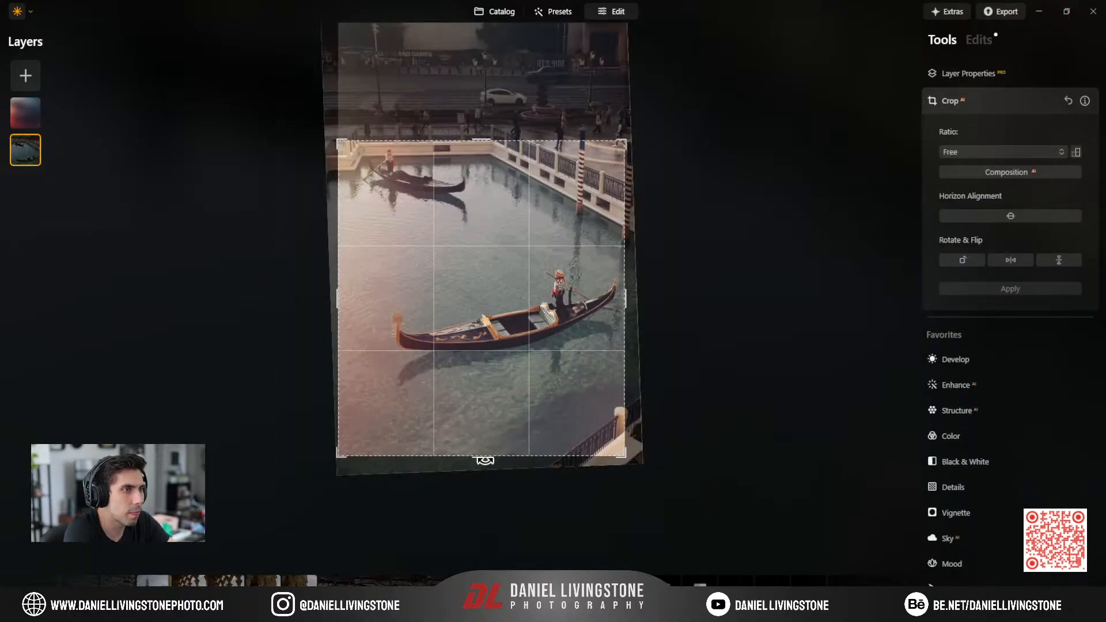
pyautogui.moveTo(483, 456); pyautogui.dragTo(488, 419)
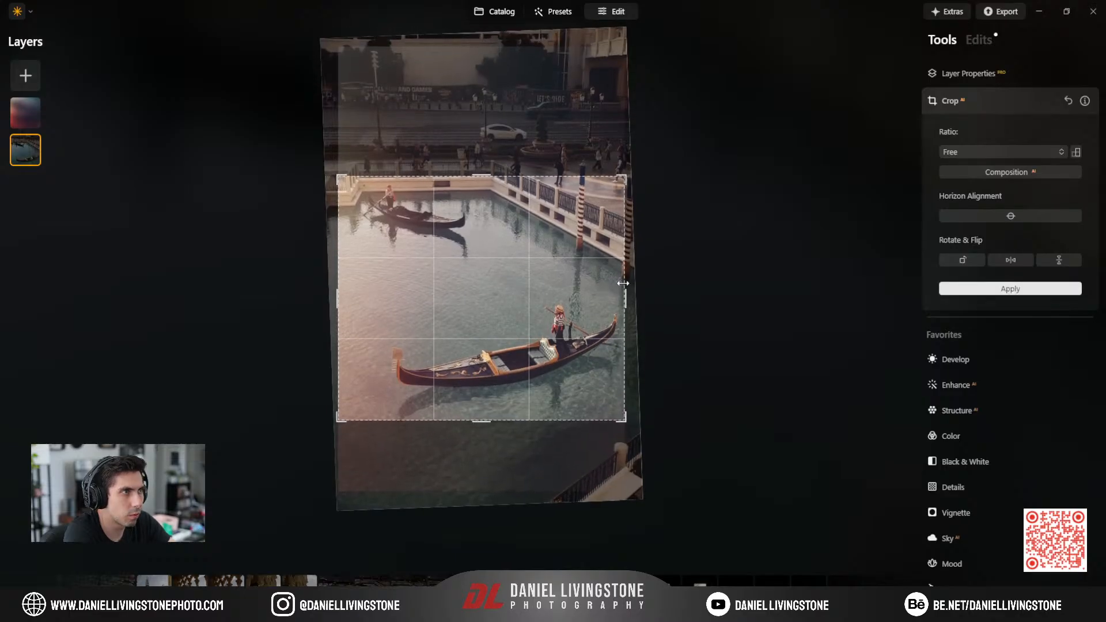
pyautogui.moveTo(622, 283); pyautogui.dragTo(631, 284)
pyautogui.moveTo(338, 295); pyautogui.dragTo(326, 295)
pyautogui.press('Return')
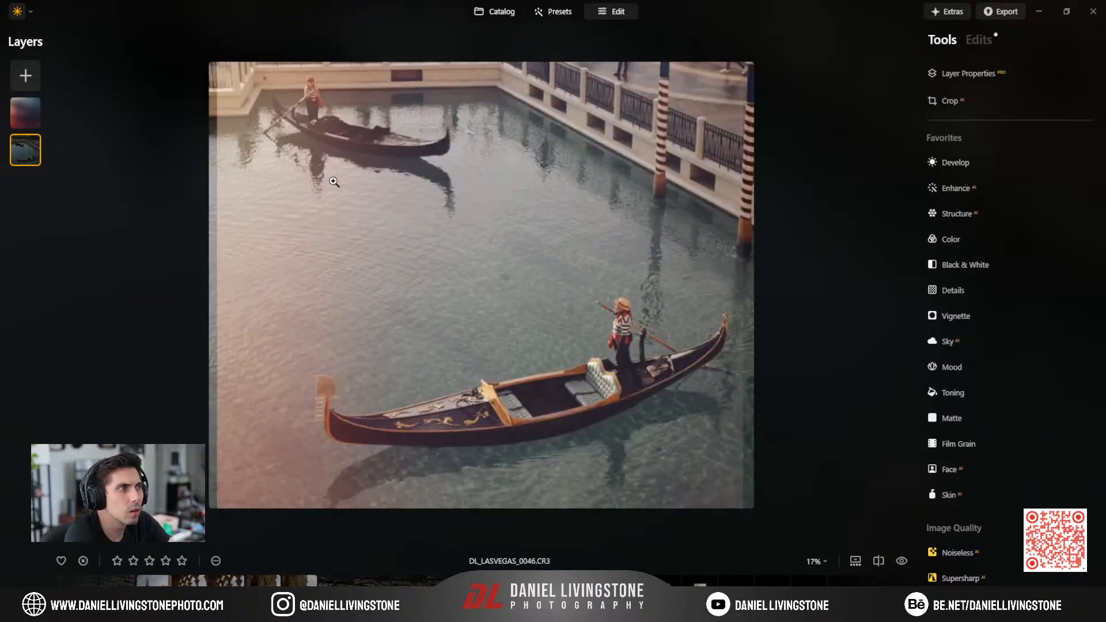
# Stretch the light leak layer on both sides until it extends past the cropped photo's edges.
pyautogui.click(38, 114)
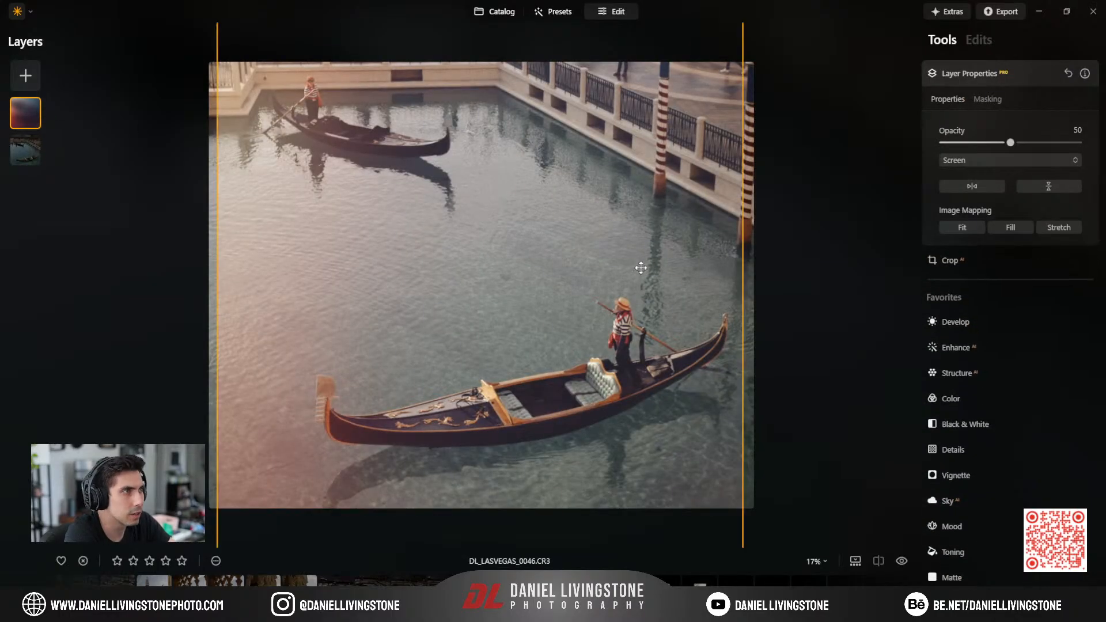
pyautogui.moveTo(739, 292); pyautogui.dragTo(757, 294)
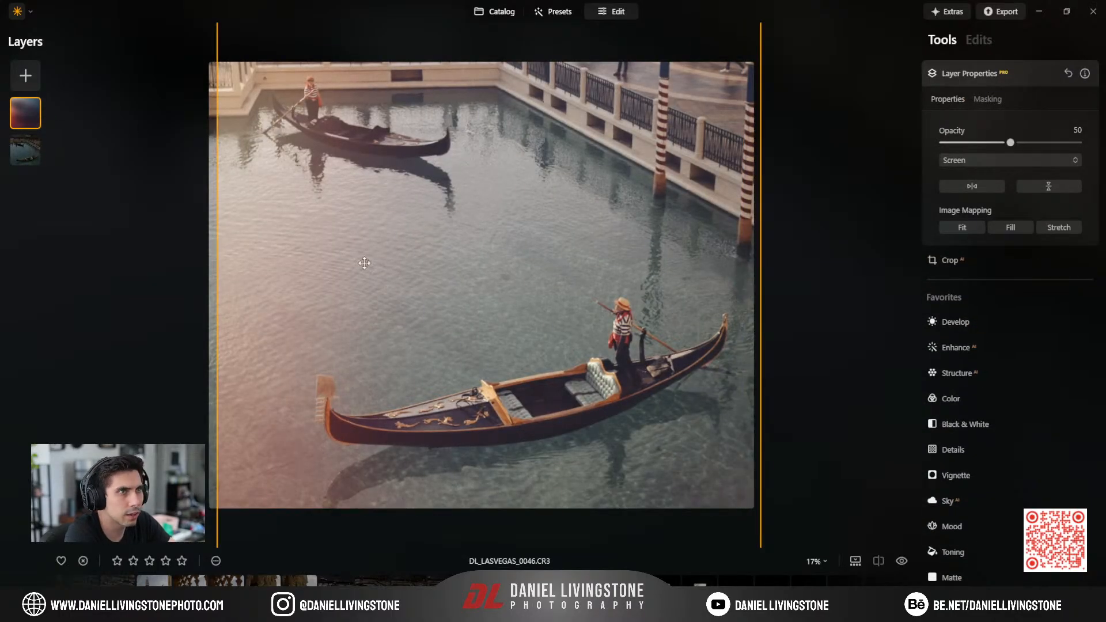
pyautogui.moveTo(213, 306); pyautogui.dragTo(194, 310)
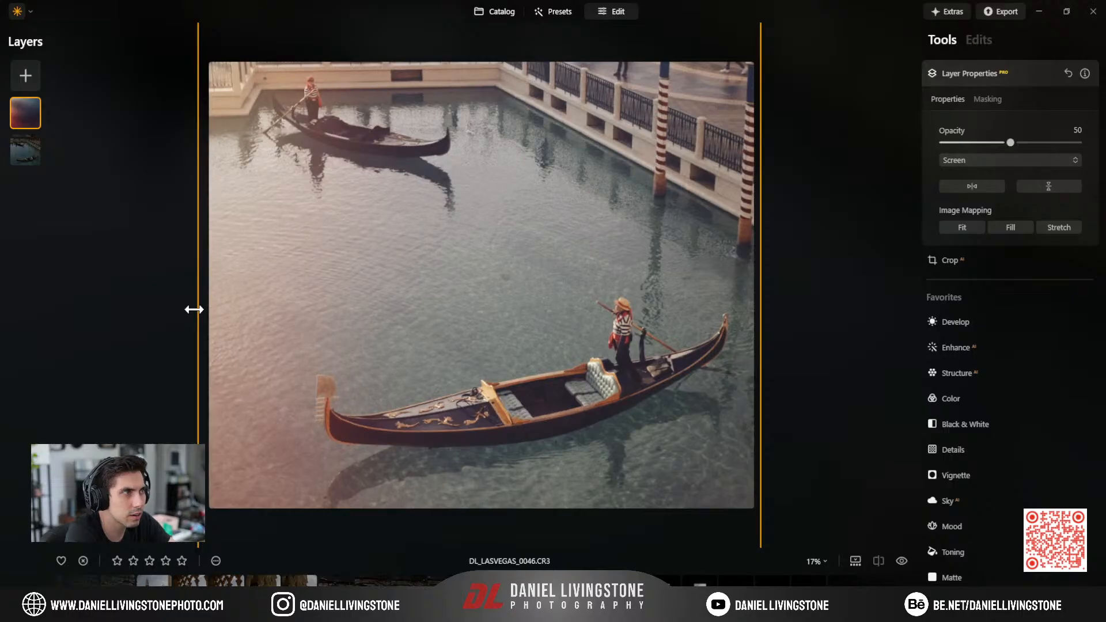
# Recrop the base photo layer, shifting the photo slightly down inside the 4:5 frame to reveal more railing beyond the canal.
pyautogui.click(25, 150)
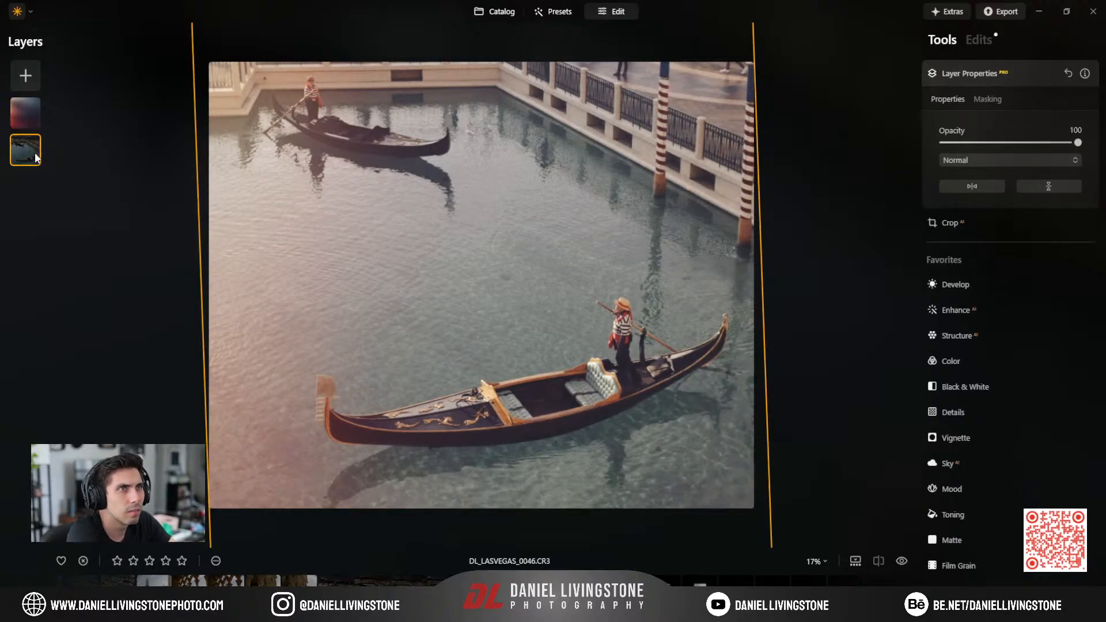
pyautogui.click(1017, 77)
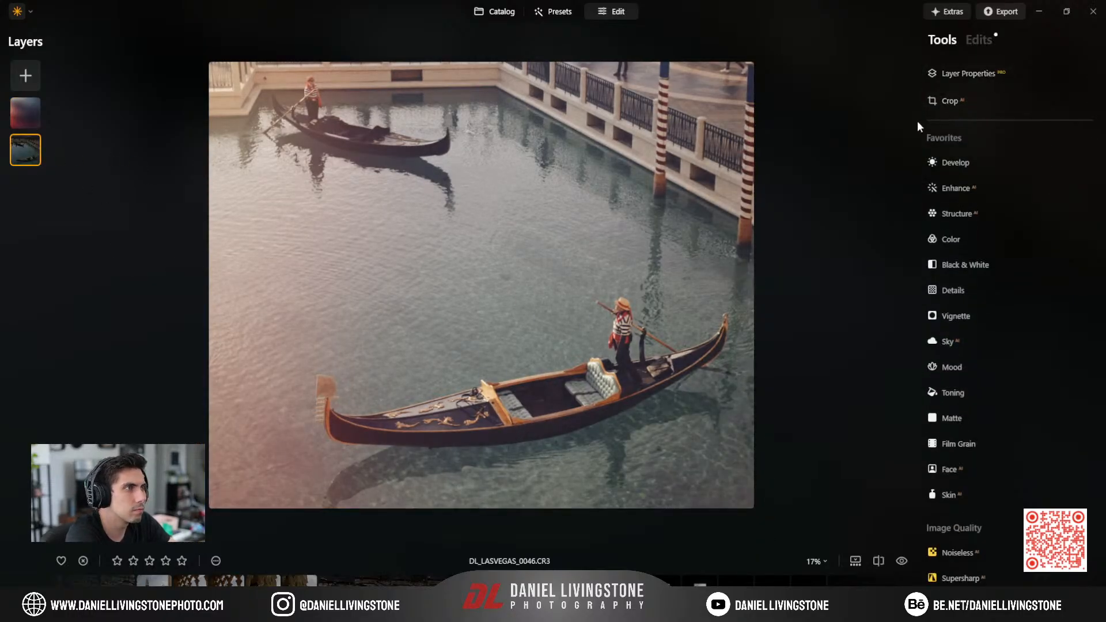
pyautogui.click(950, 101)
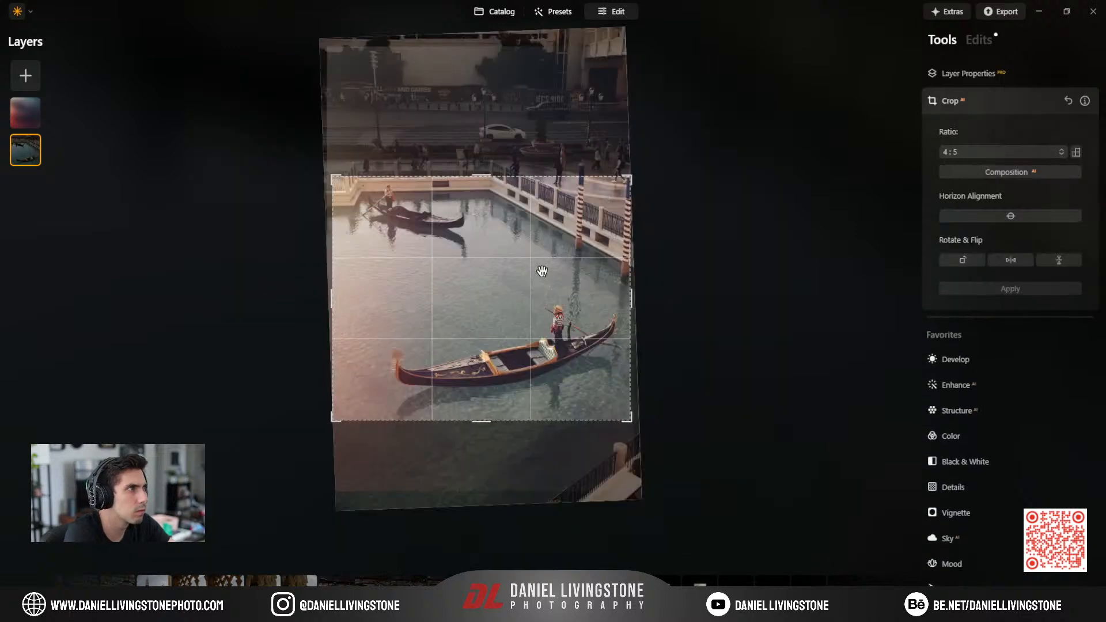
pyautogui.moveTo(542, 271); pyautogui.dragTo(542, 272)
pyautogui.moveTo(477, 424); pyautogui.dragTo(483, 444)
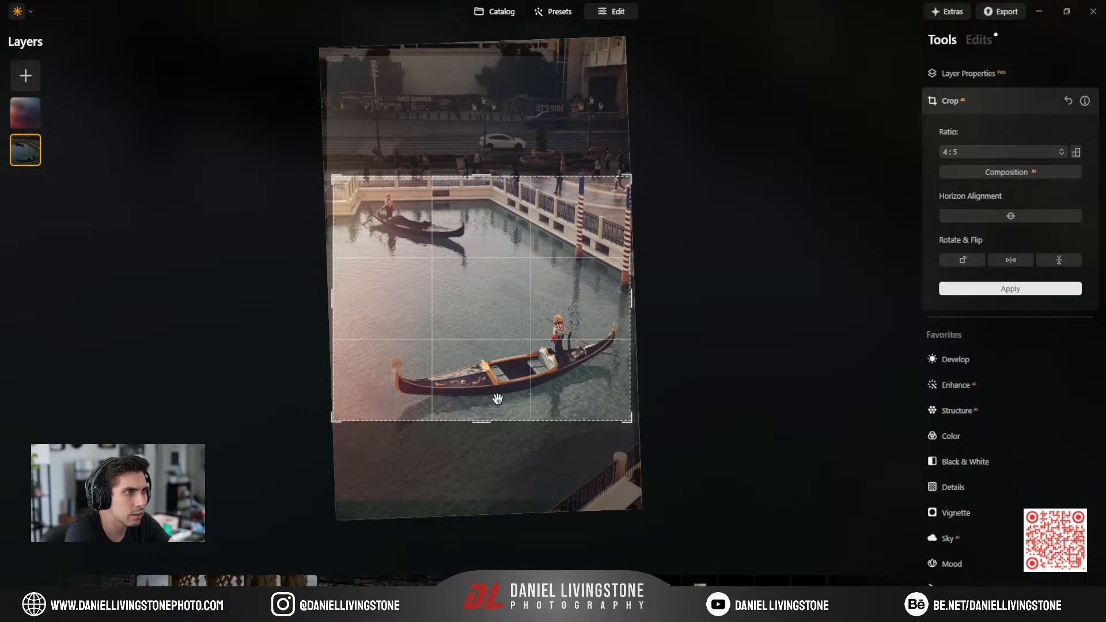
pyautogui.click(1032, 99)
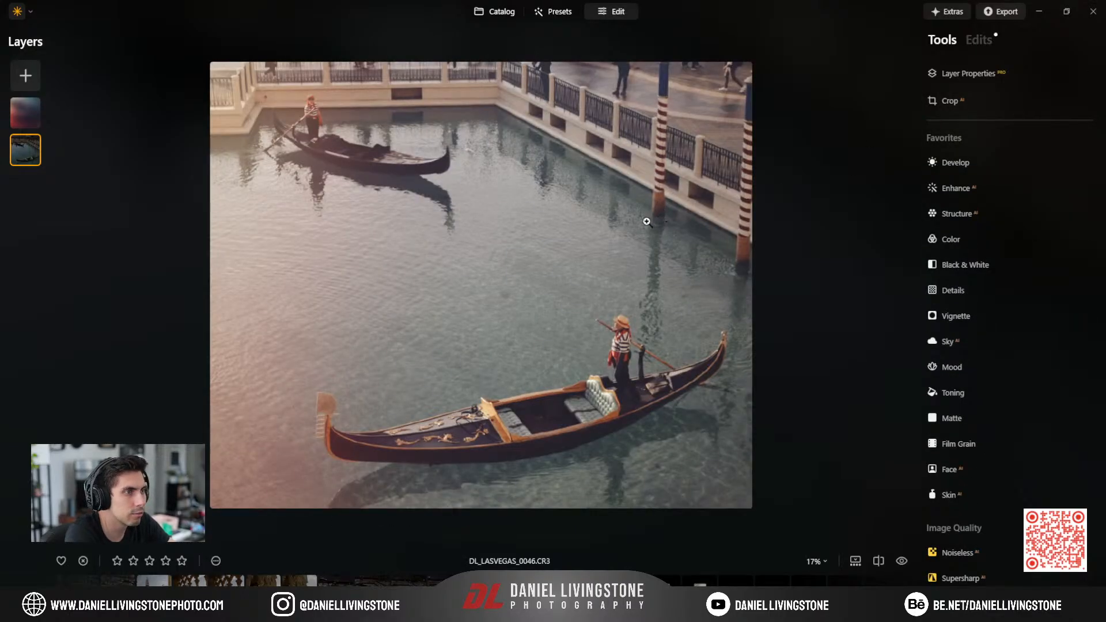
# Narrow the gondola photo's crop slightly, switch its ratio to Free and extend the upper edge to include the pedestrian walkway.
pyautogui.click(956, 100)
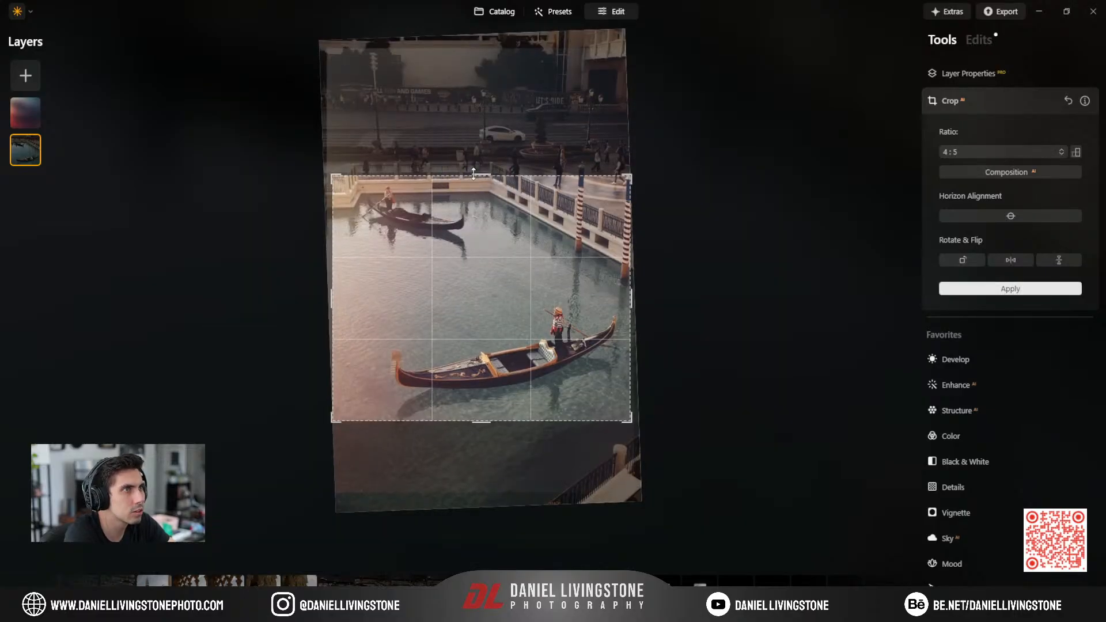
pyautogui.moveTo(631, 298); pyautogui.dragTo(622, 297)
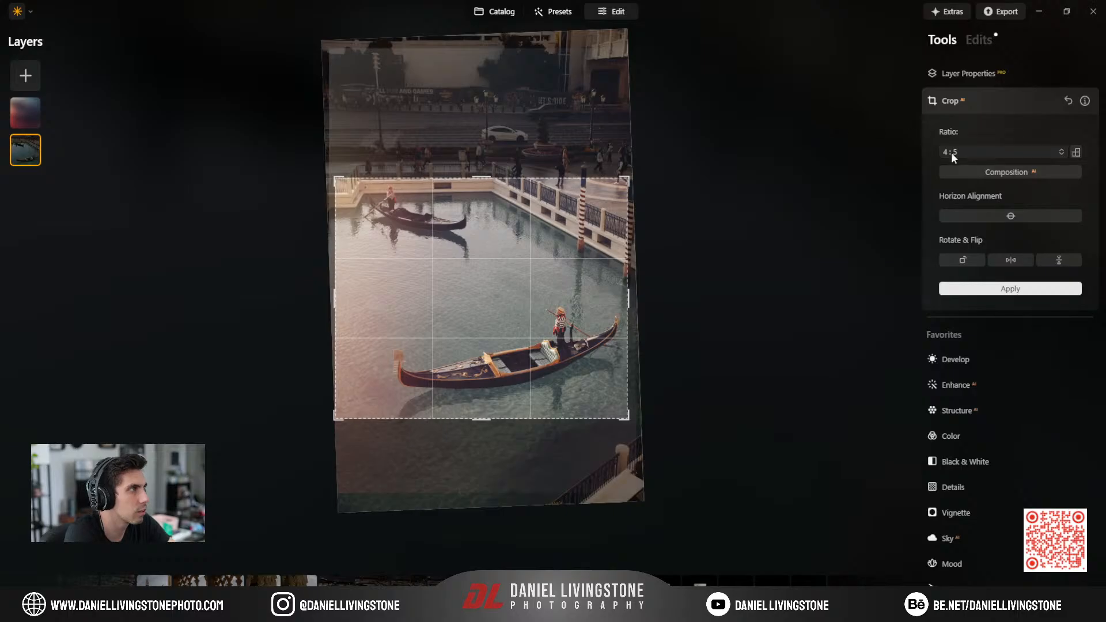
pyautogui.click(954, 169)
pyautogui.moveTo(455, 175); pyautogui.dragTo(455, 156)
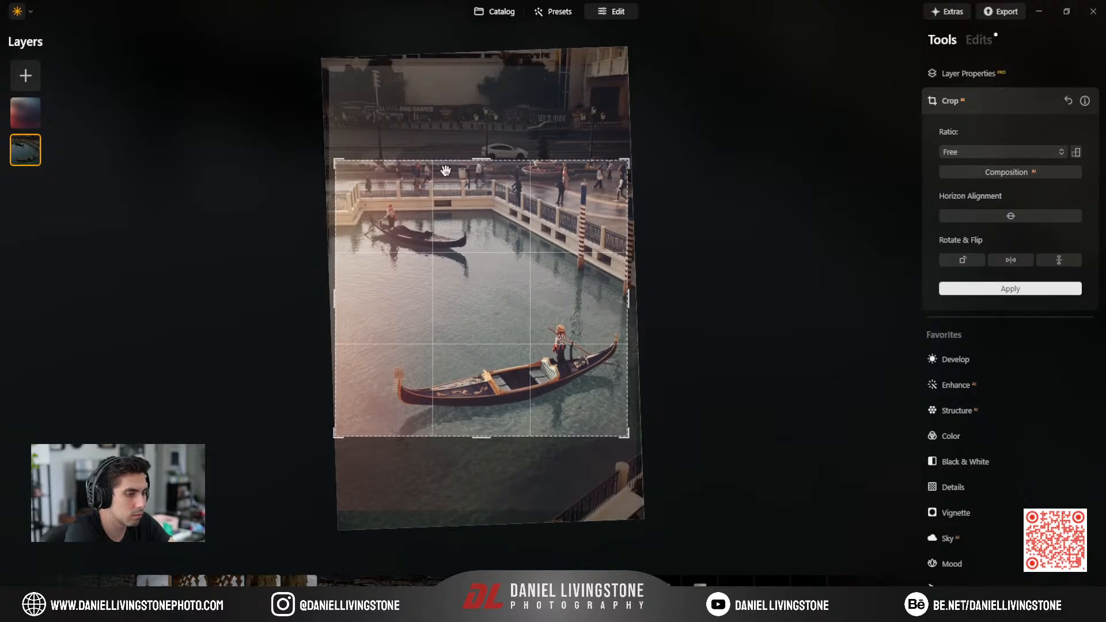
pyautogui.press('Return')
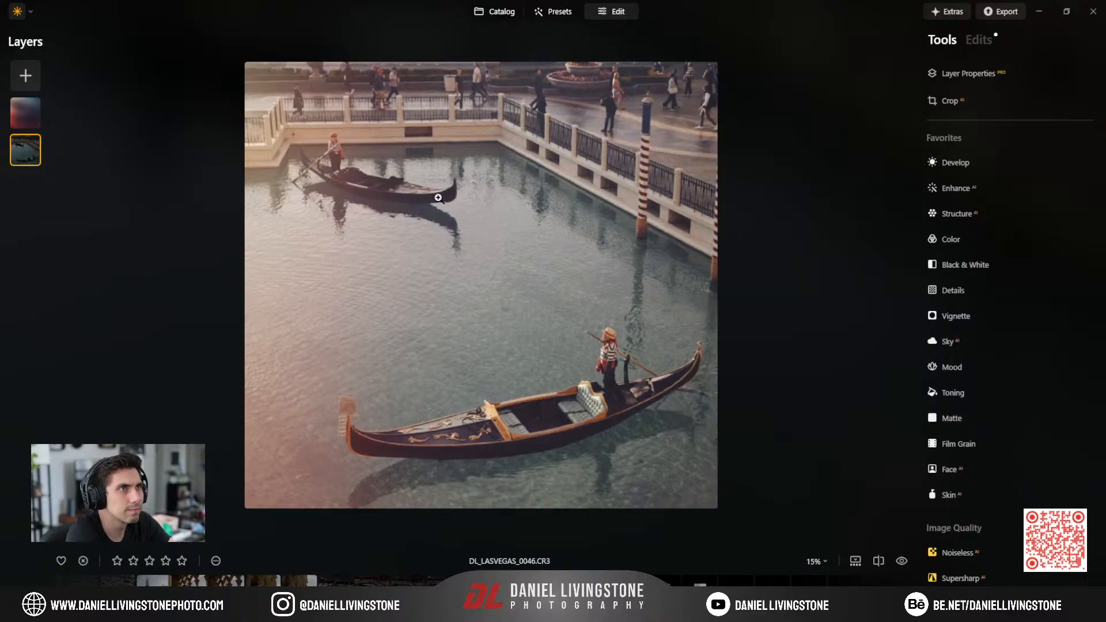
pyautogui.click(607, 357)
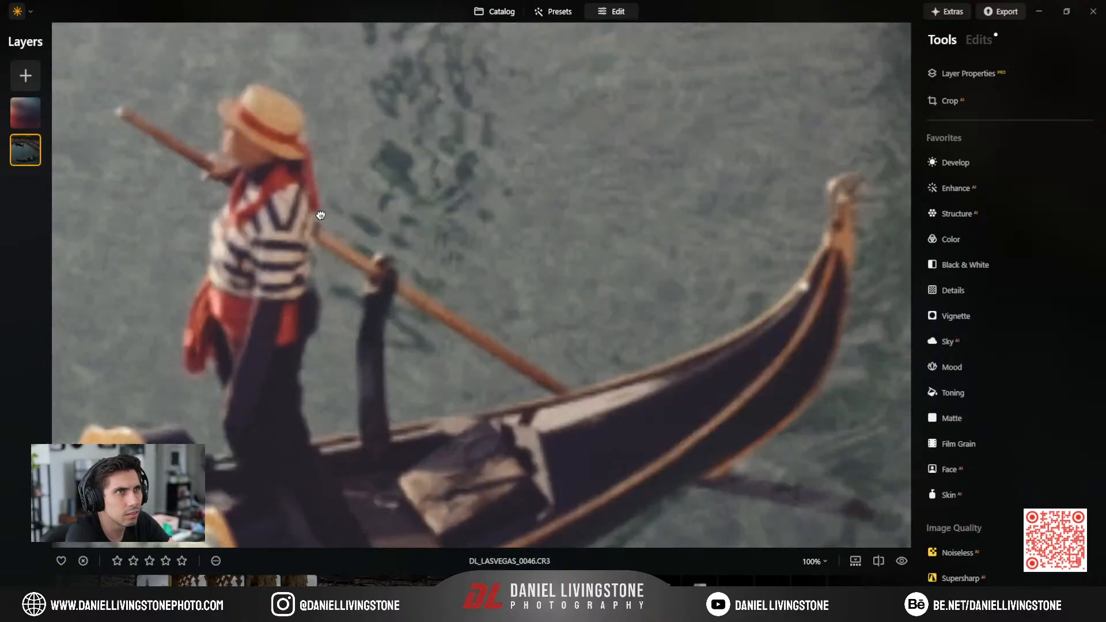
pyautogui.click(321, 215)
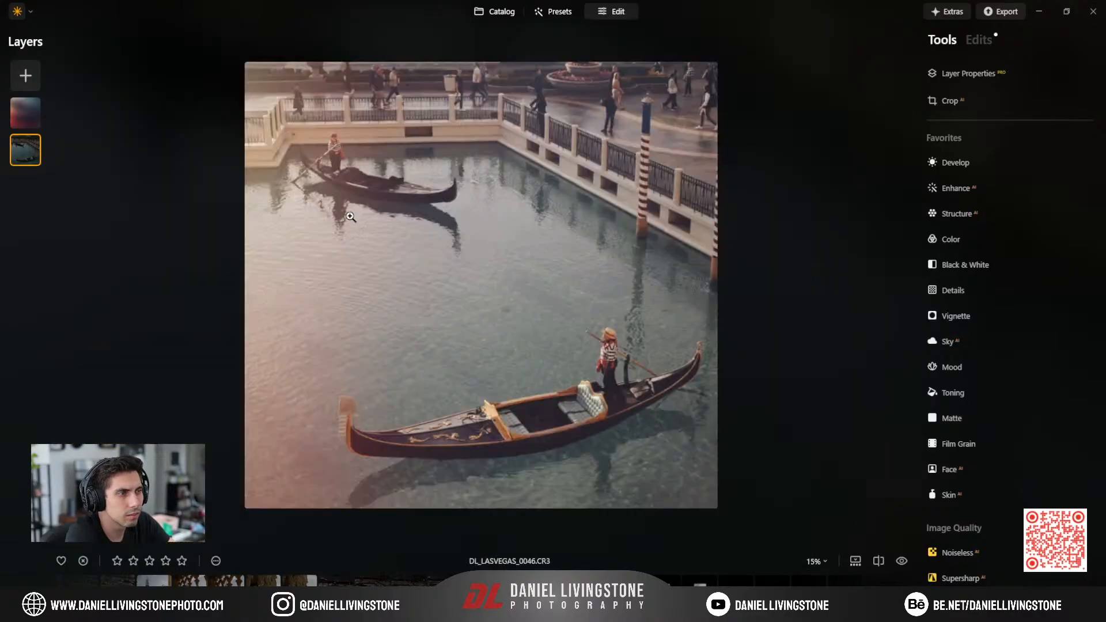
# Browse the Vegas Trip folder in the catalog and open the Eiffel Tower photo DL_LasVegas_0113.
pyautogui.click(494, 12)
pyautogui.scroll(-5, 386, 239)
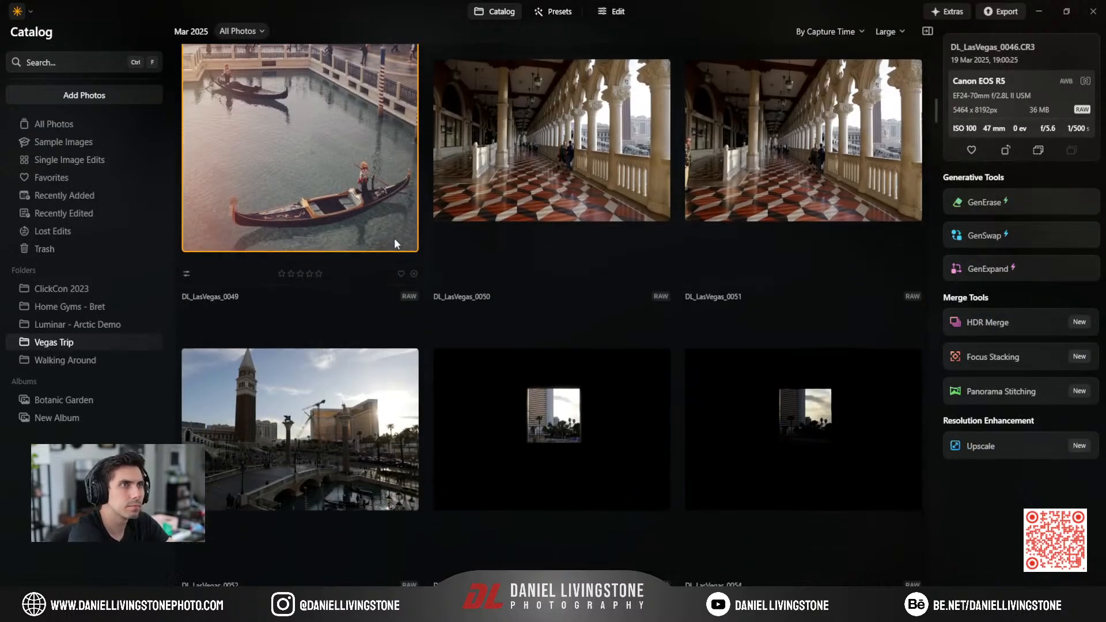
pyautogui.scroll(-10, 465, 358)
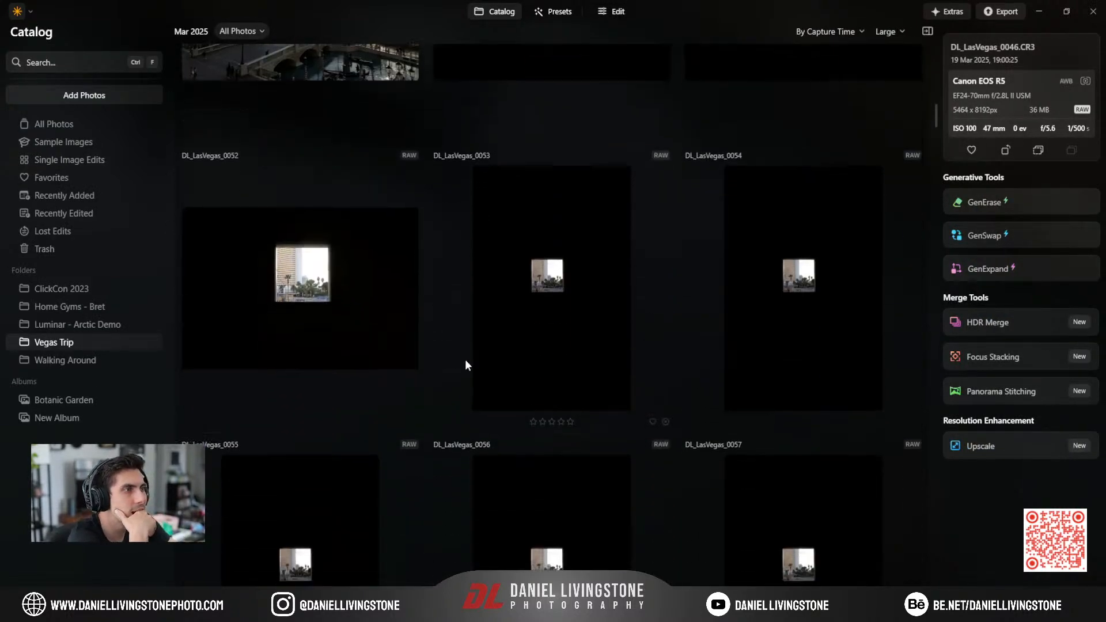
pyautogui.scroll(-6, 458, 357)
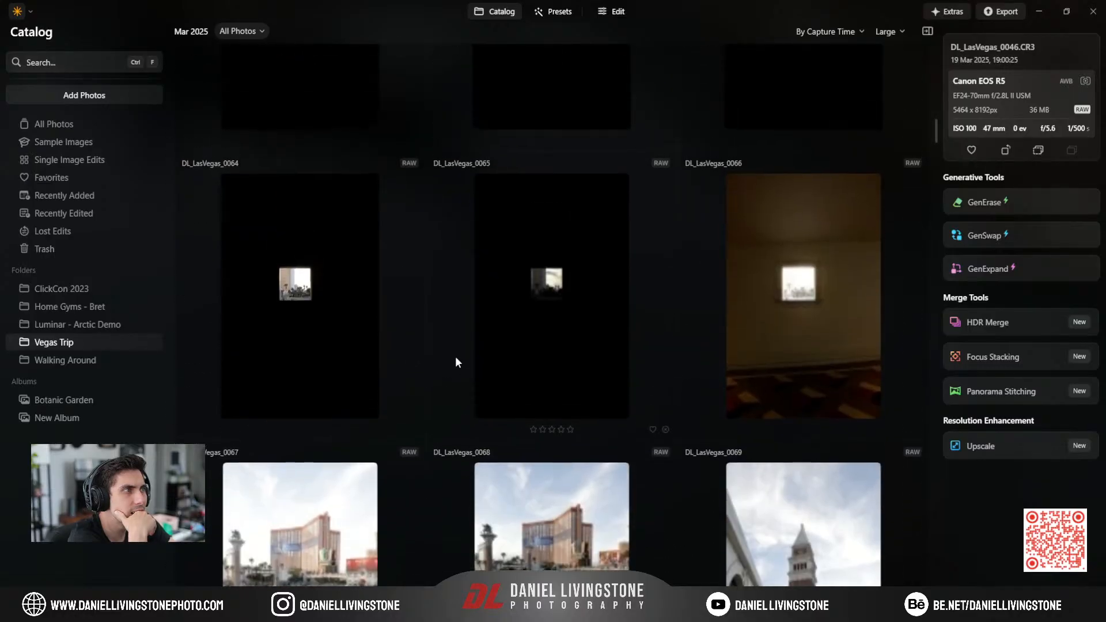
pyautogui.scroll(-5, 455, 360)
pyautogui.scroll(-10, 455, 361)
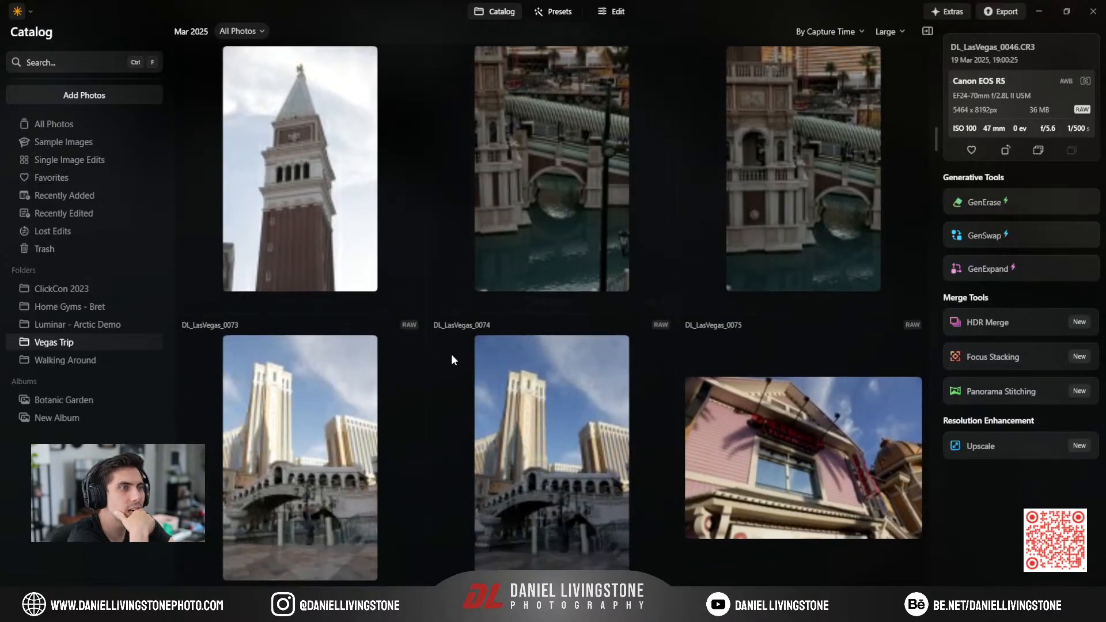
pyautogui.scroll(-5, 448, 358)
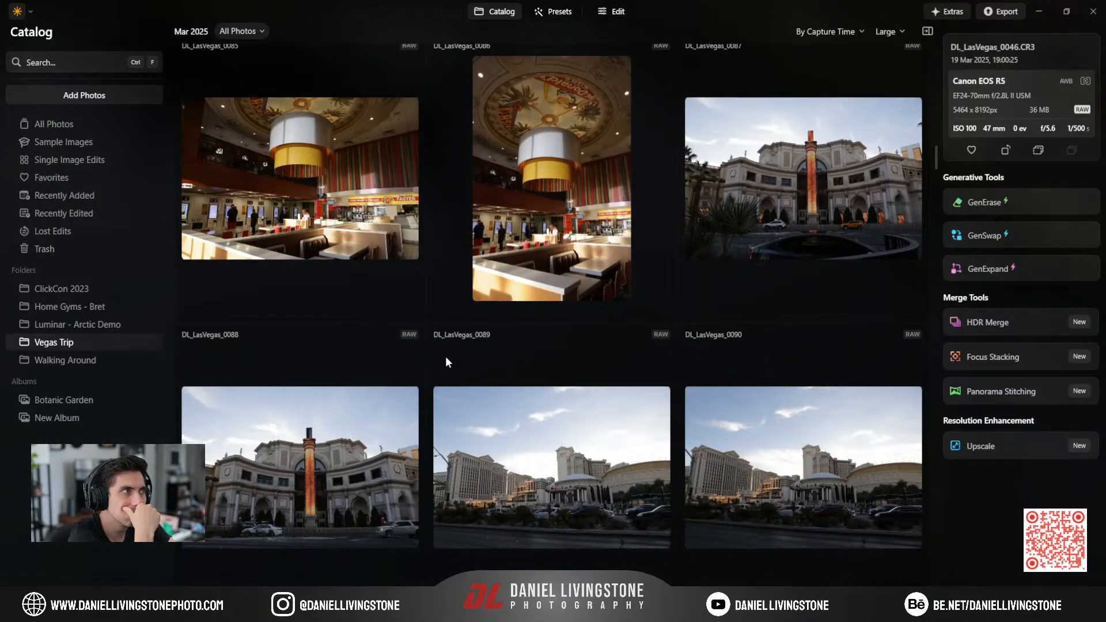
pyautogui.scroll(-8, 447, 362)
pyautogui.scroll(-8, 446, 361)
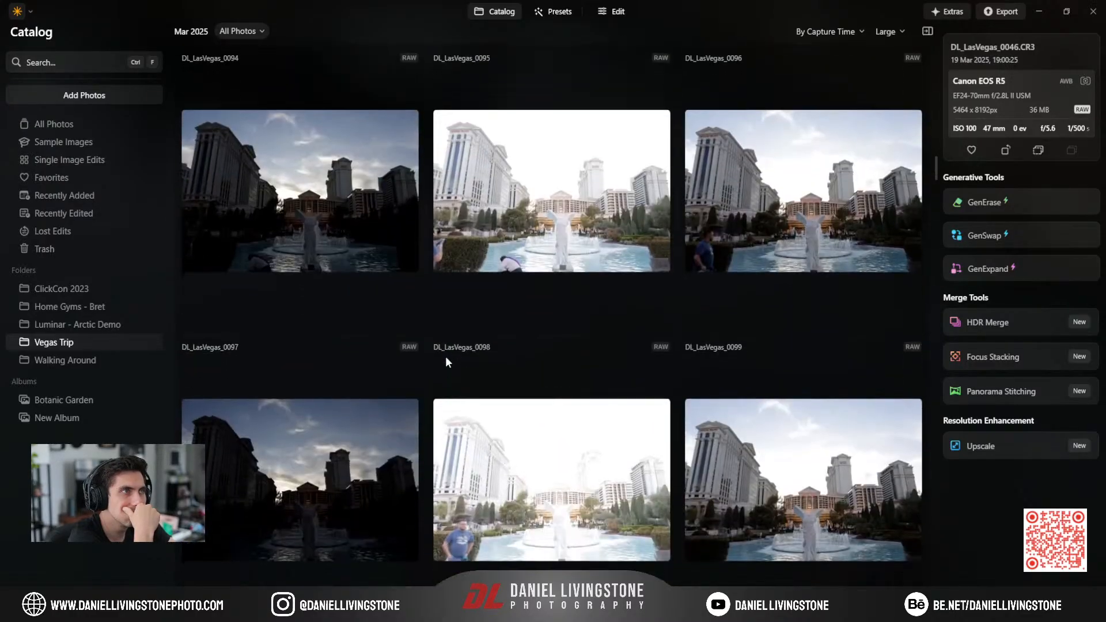
pyautogui.scroll(-8, 446, 361)
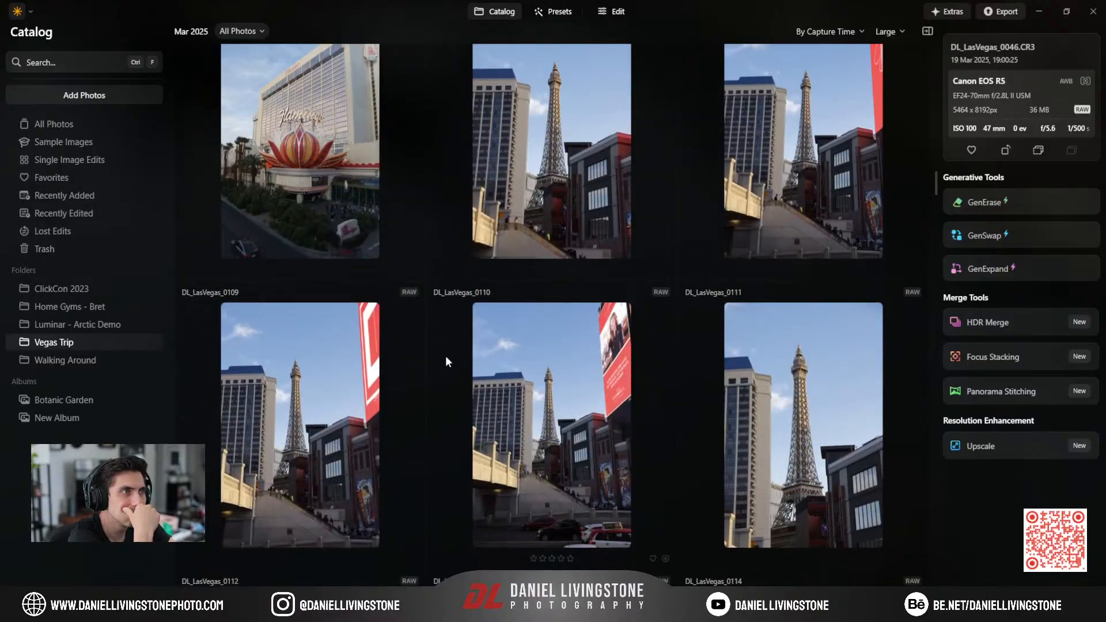
pyautogui.scroll(3, 500, 330)
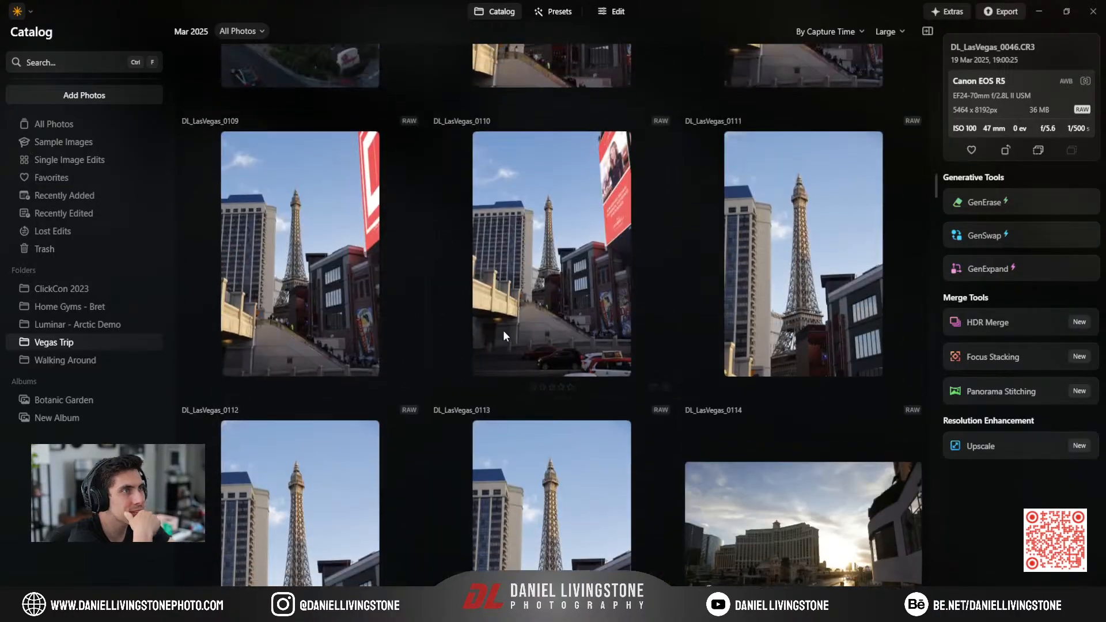
pyautogui.scroll(-2, 749, 310)
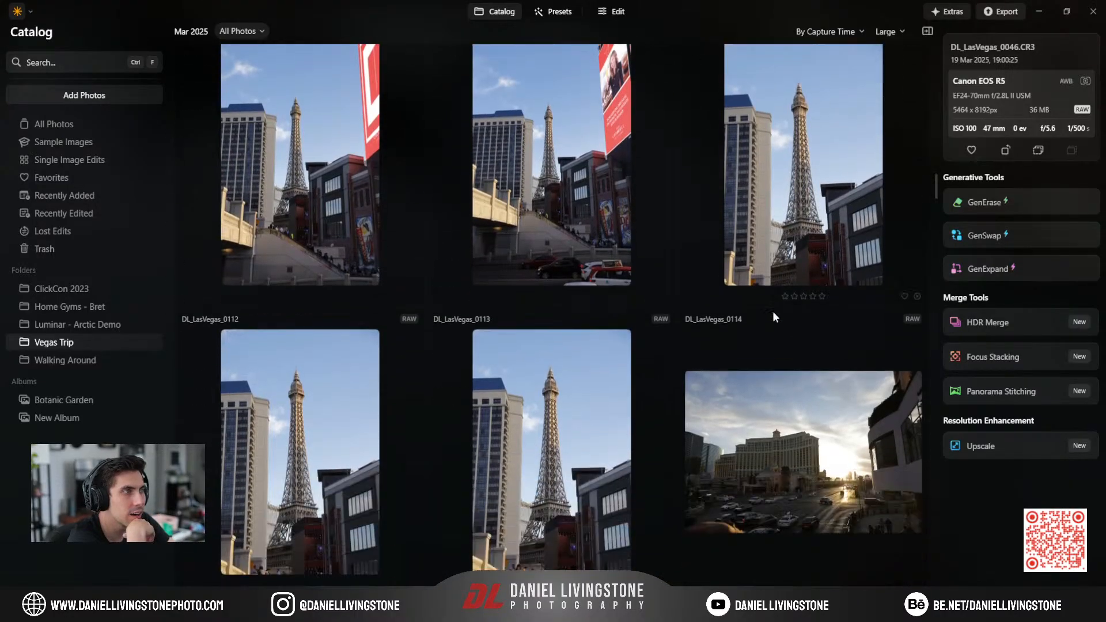
pyautogui.doubleClick(592, 373)
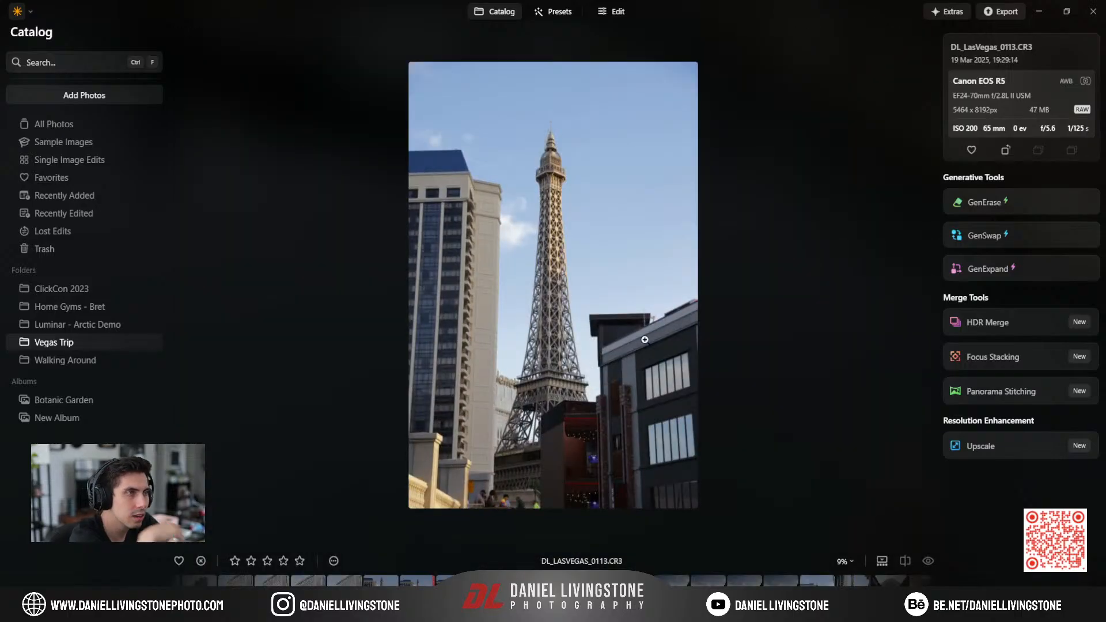
# Apply the custom preset Urban Purple to the Eiffel Tower photo at 100 strength.
pyautogui.press('d')
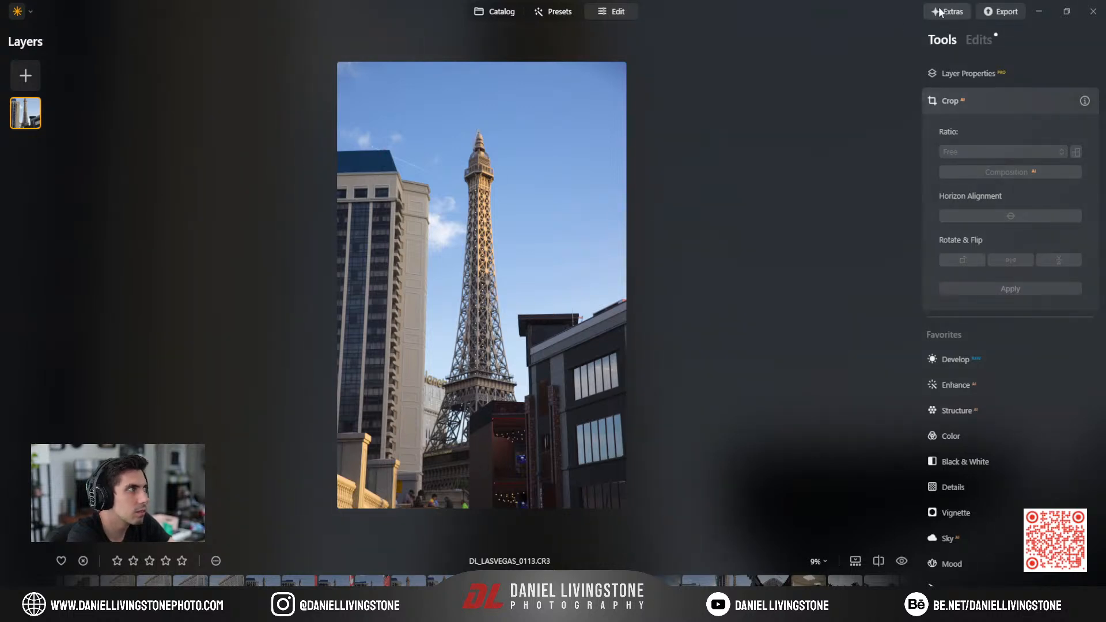
pyautogui.click(976, 101)
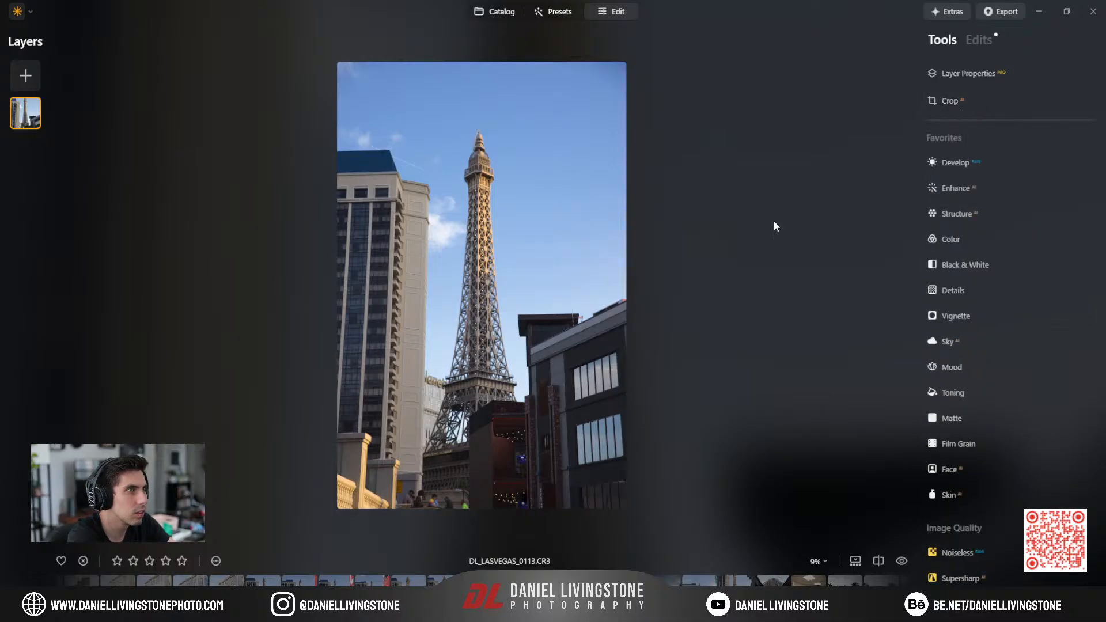
pyautogui.click(573, 13)
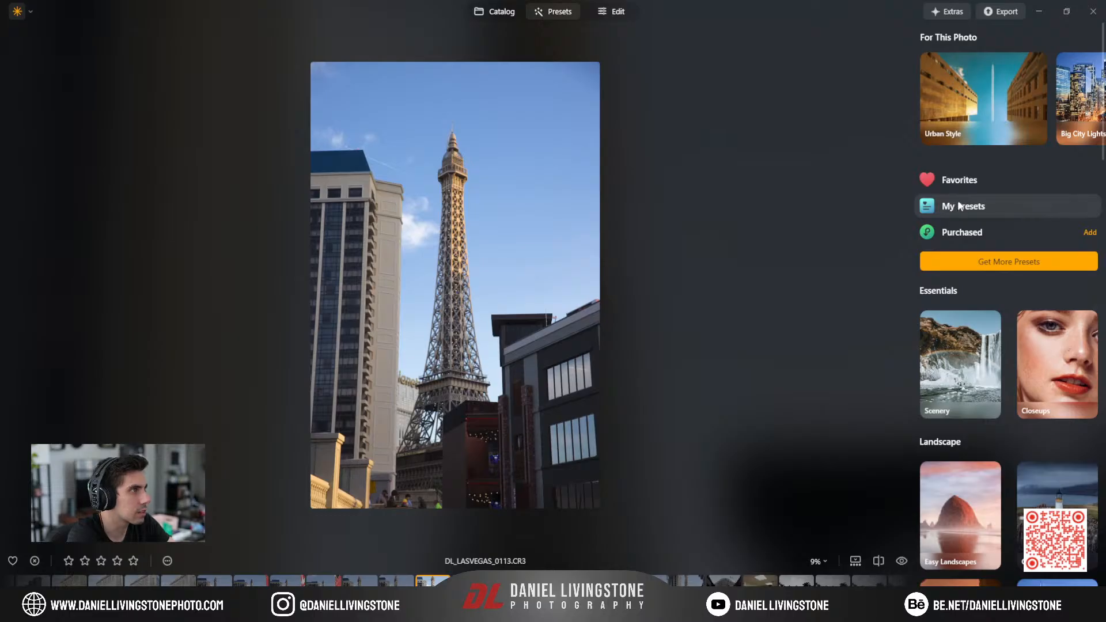
pyautogui.click(959, 206)
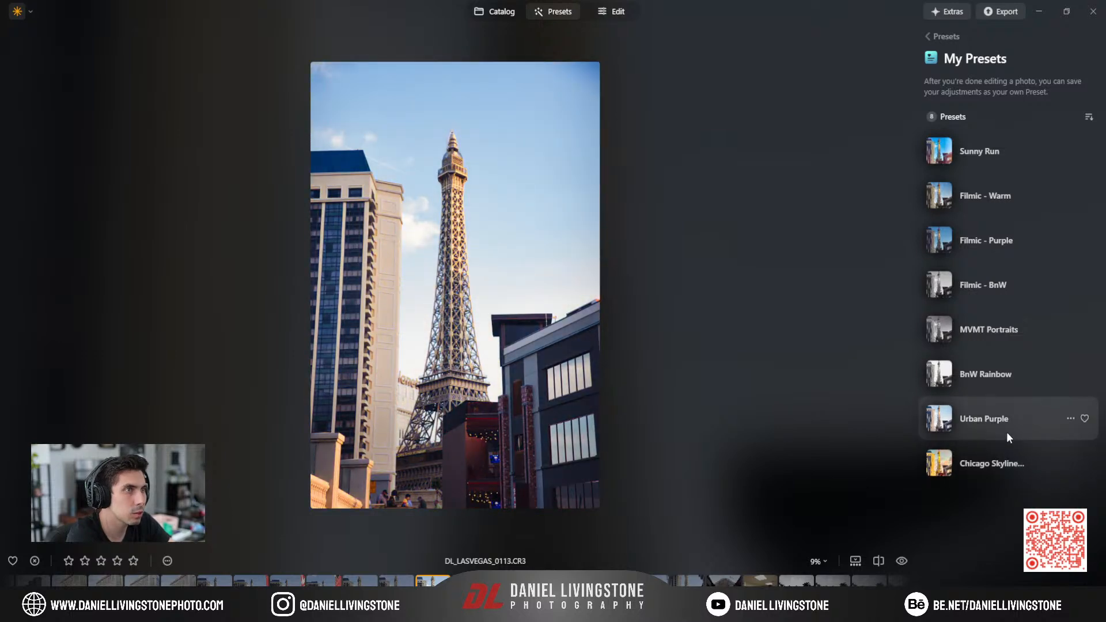
pyautogui.click(1002, 430)
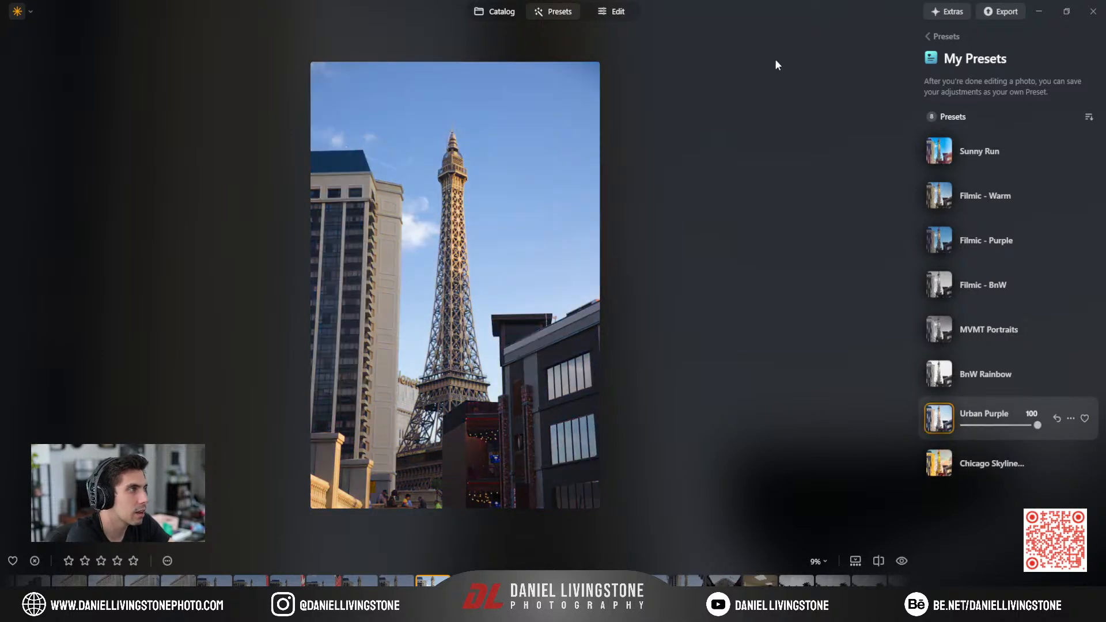
# Replace the tower photo's sky with Dramatic Sunset 7 using Sky AI and enable Flip for its orientation.
pyautogui.click(611, 12)
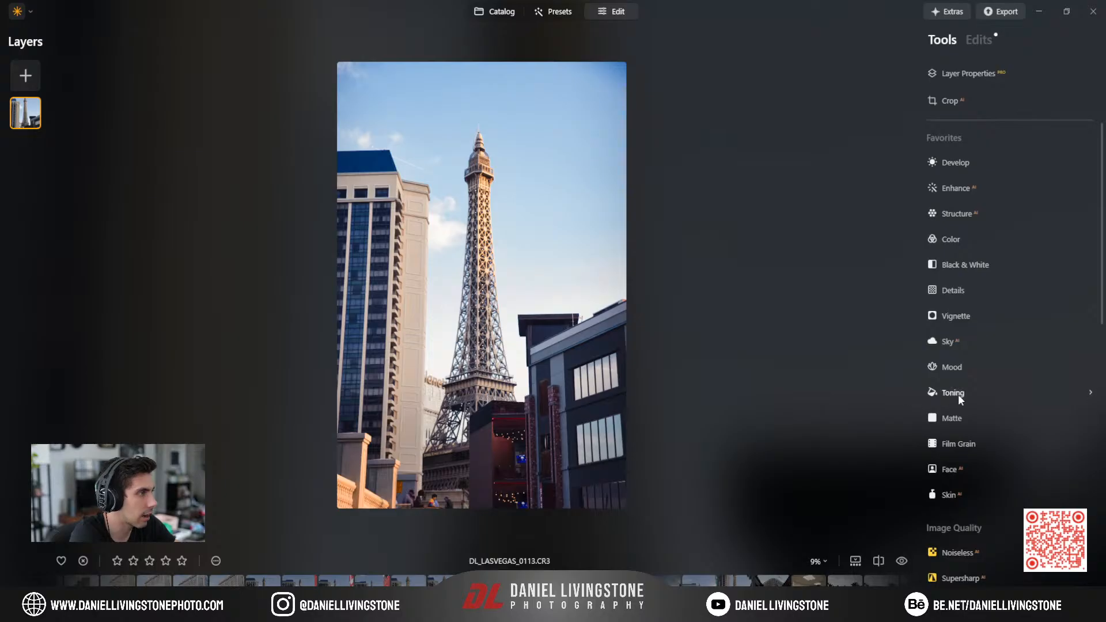
pyautogui.click(959, 340)
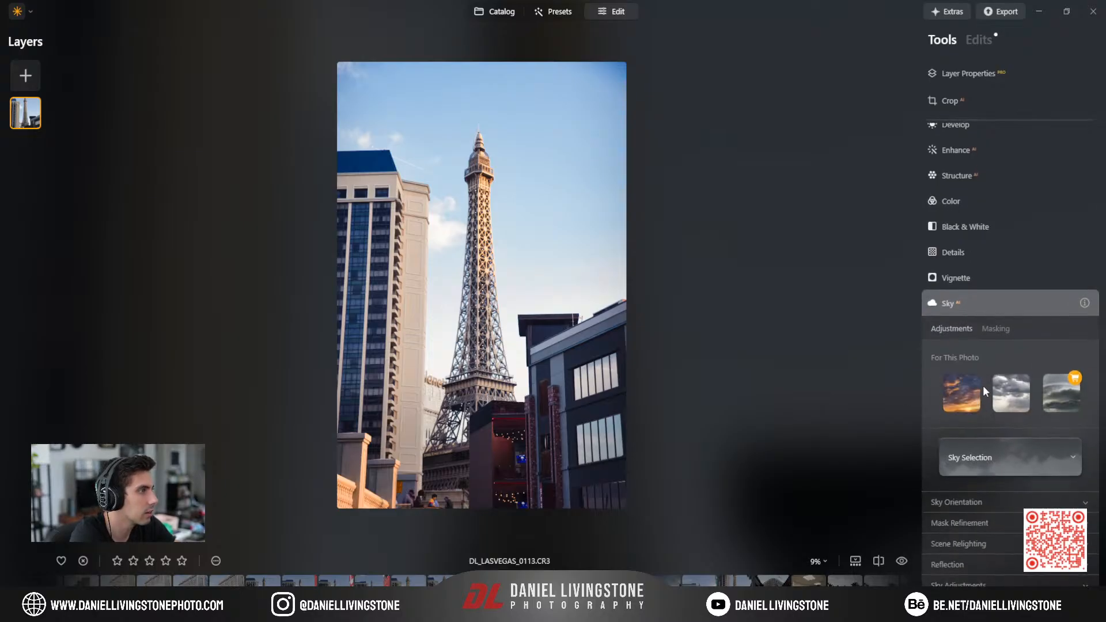
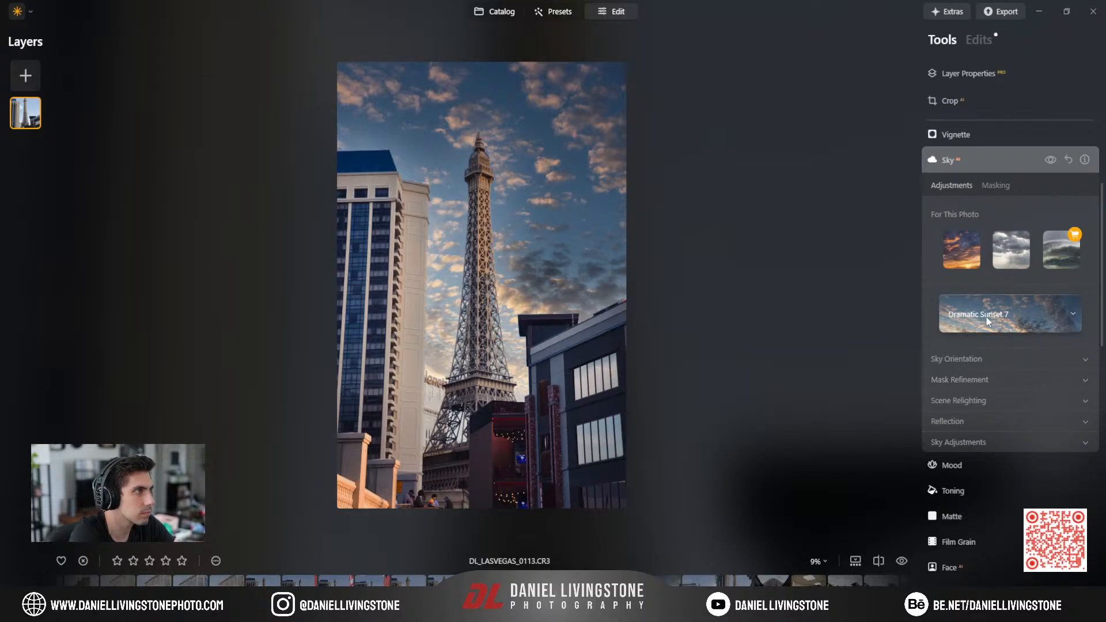
pyautogui.click(1005, 357)
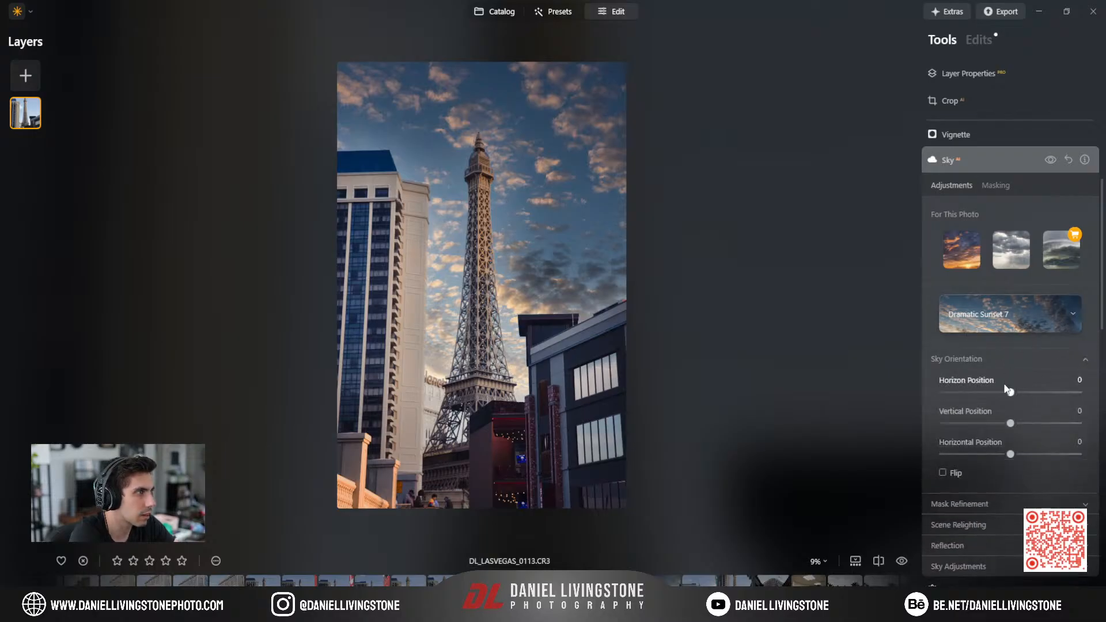
pyautogui.click(945, 473)
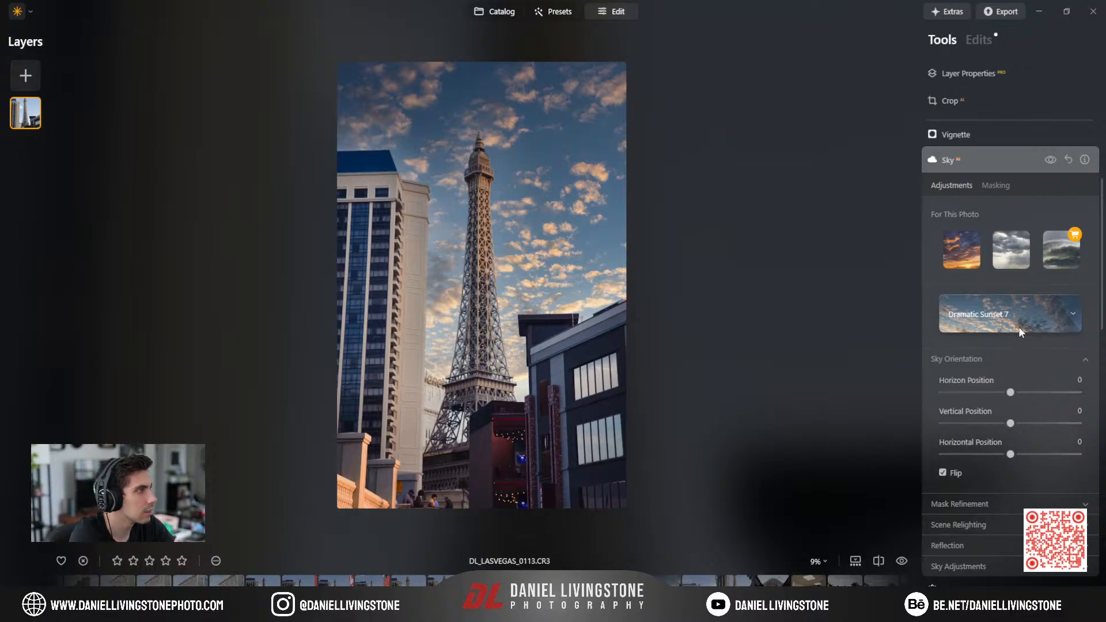
# Try the Dramatic Sunset 4 sky, switch to Dramatic Sunset 5 and set its Horizon Position to 13.
pyautogui.click(960, 431)
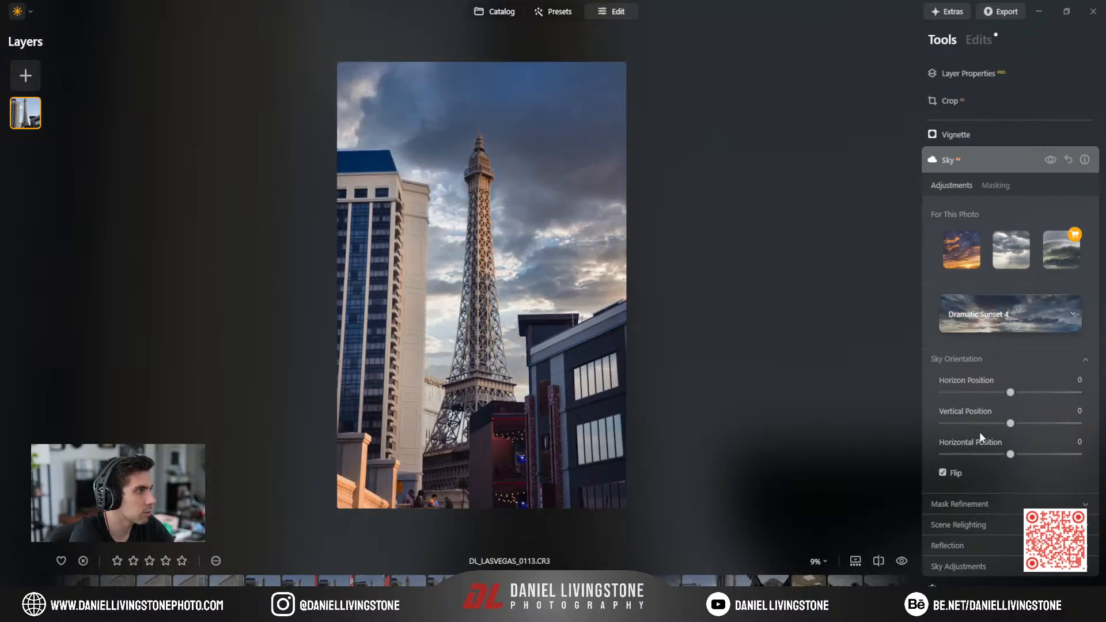
pyautogui.click(1012, 432)
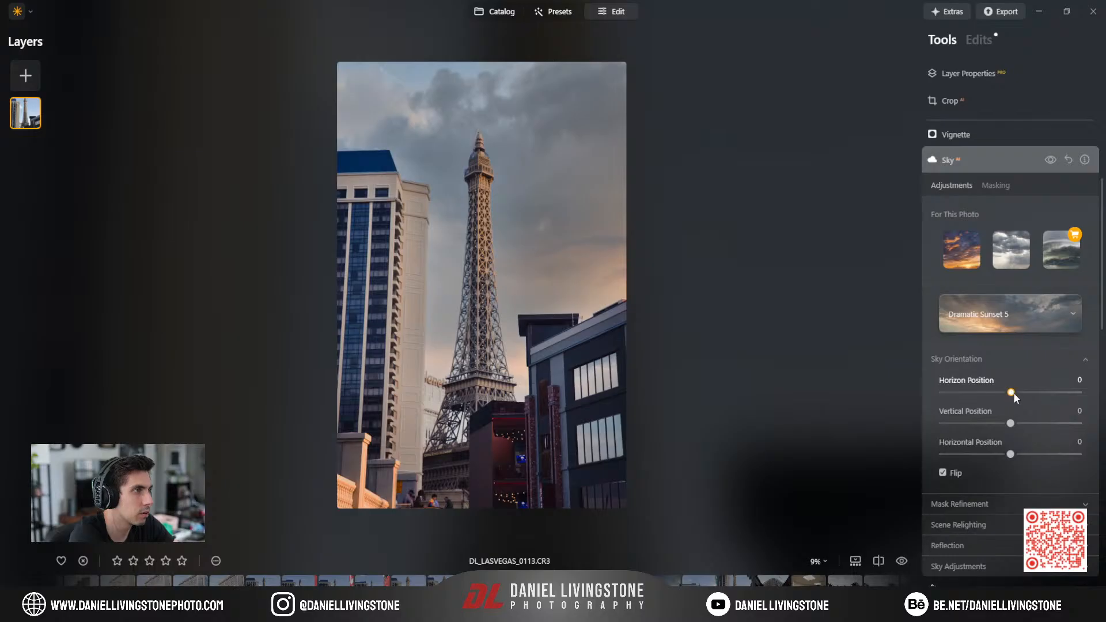
pyautogui.moveTo(1012, 392); pyautogui.dragTo(1012, 433)
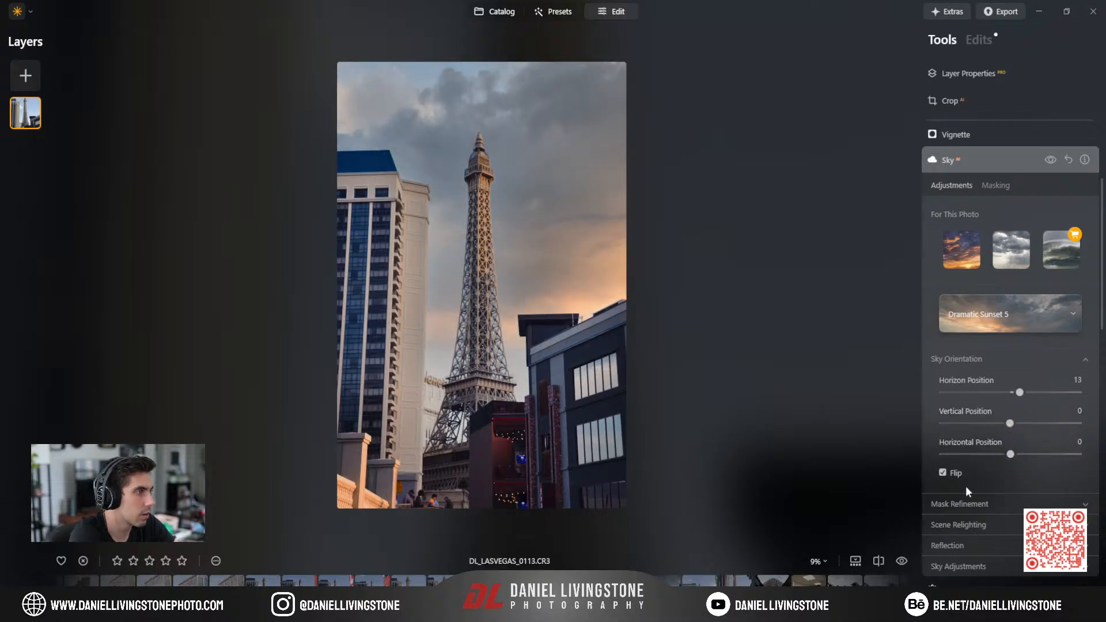
# Set the replacement sky's Brightness to 100 and Warmth to -74, keeping Defocus at 0.
pyautogui.click(982, 504)
pyautogui.scroll(-3, 984, 500)
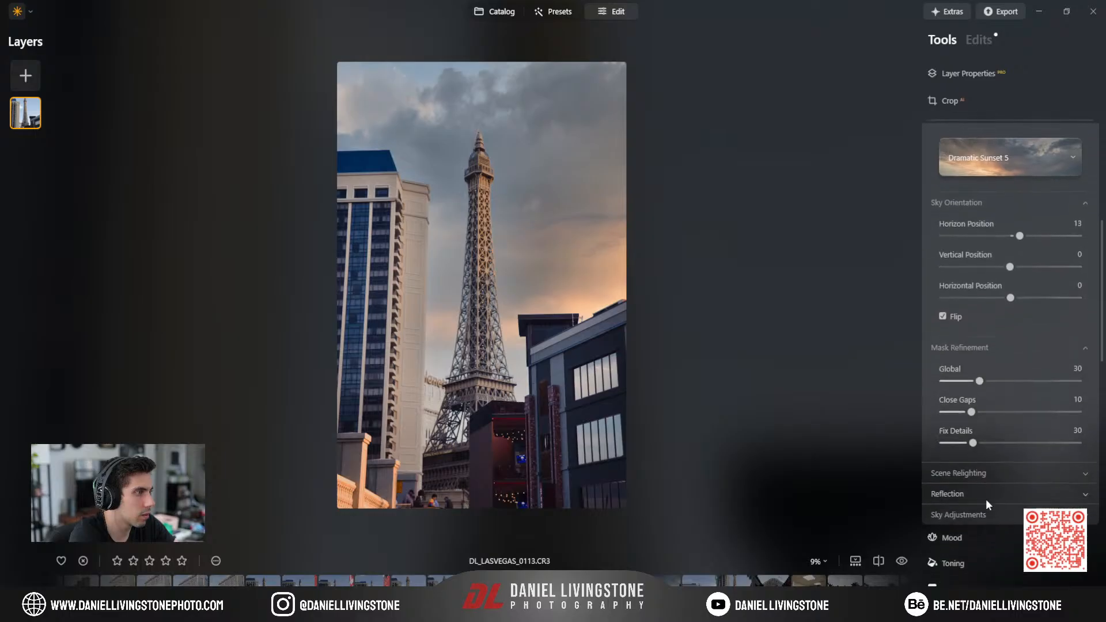
pyautogui.click(1007, 499)
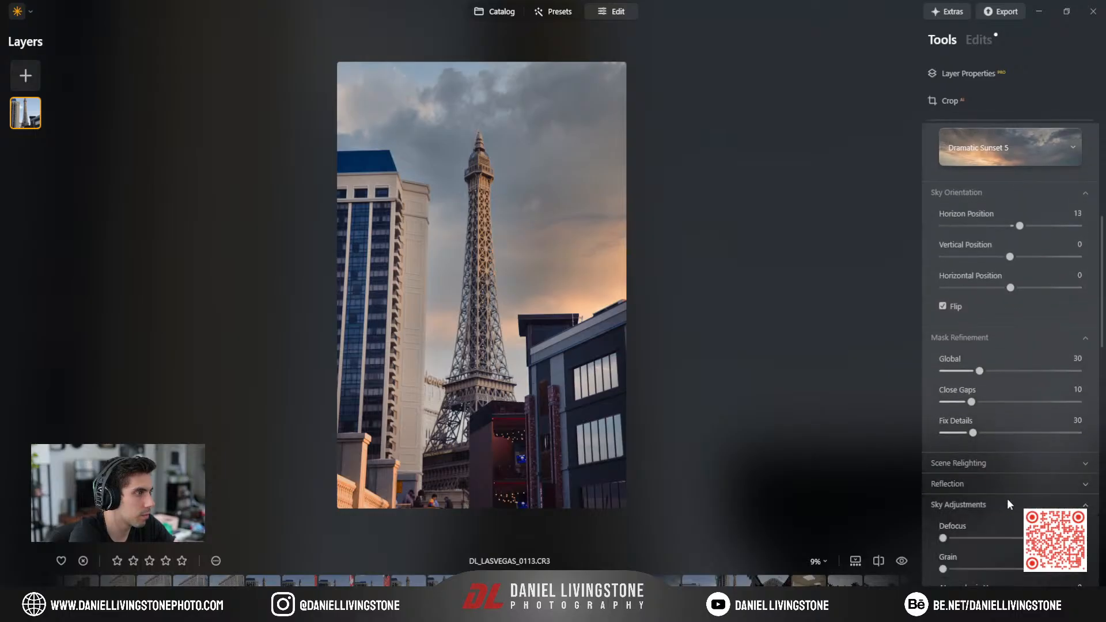
pyautogui.scroll(-3, 1007, 499)
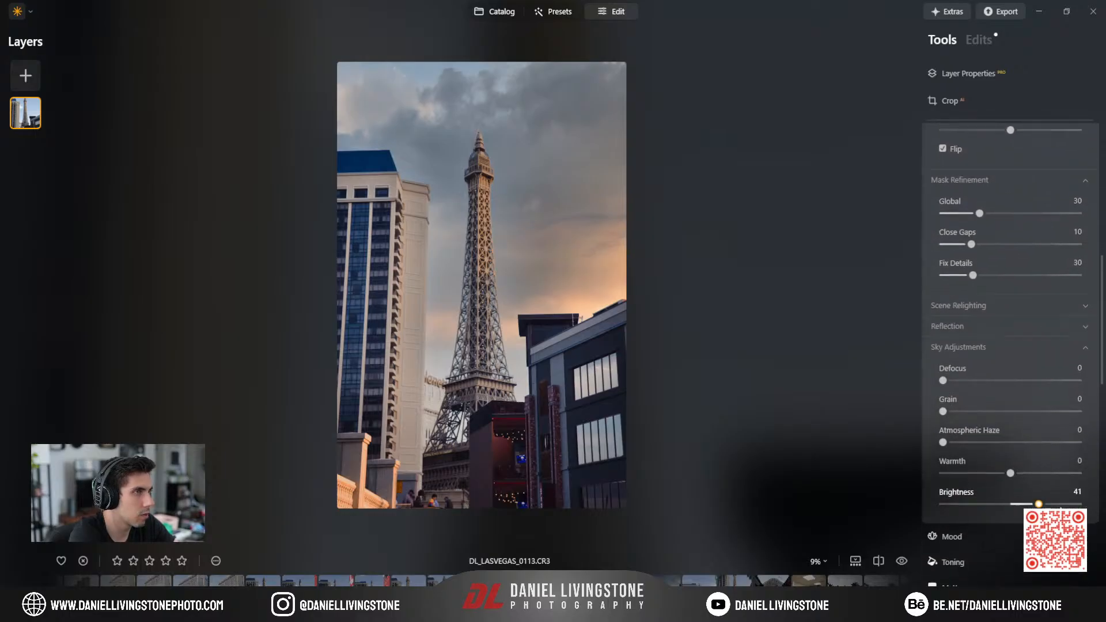
pyautogui.moveTo(1011, 505); pyautogui.dragTo(1078, 504)
pyautogui.moveTo(1011, 476); pyautogui.dragTo(949, 441)
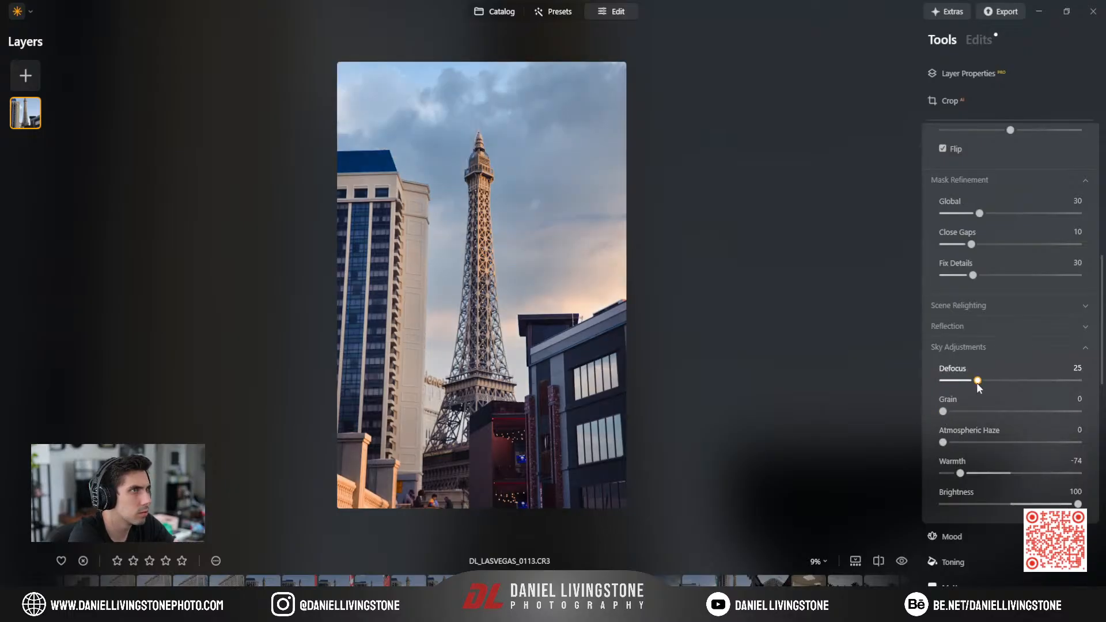
pyautogui.moveTo(978, 381); pyautogui.dragTo(938, 383)
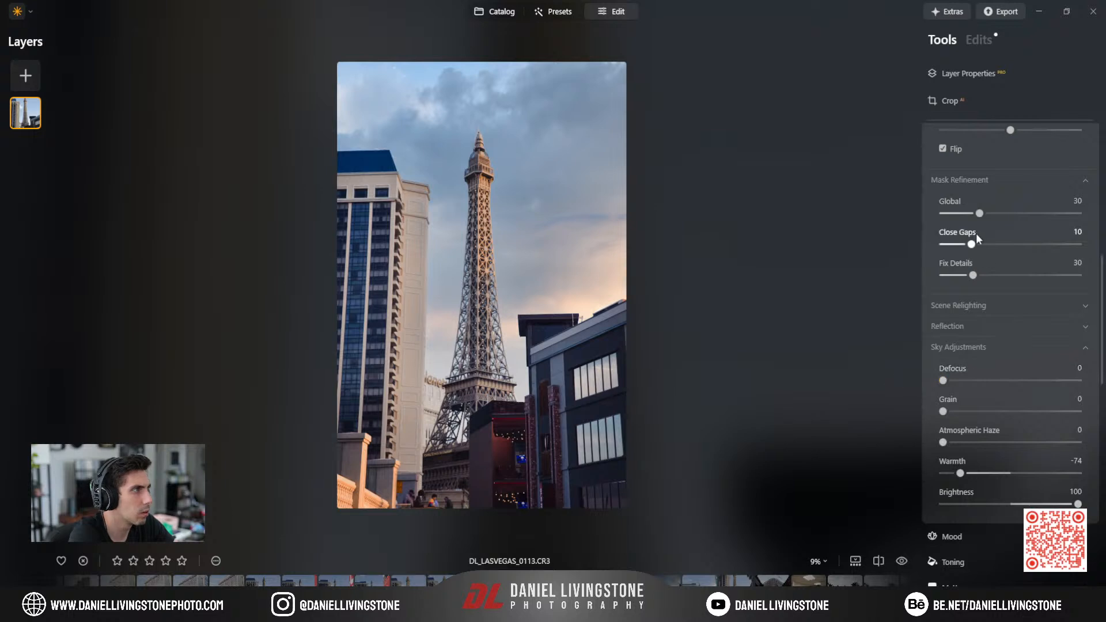
pyautogui.scroll(5, 974, 237)
pyautogui.scroll(2, 980, 219)
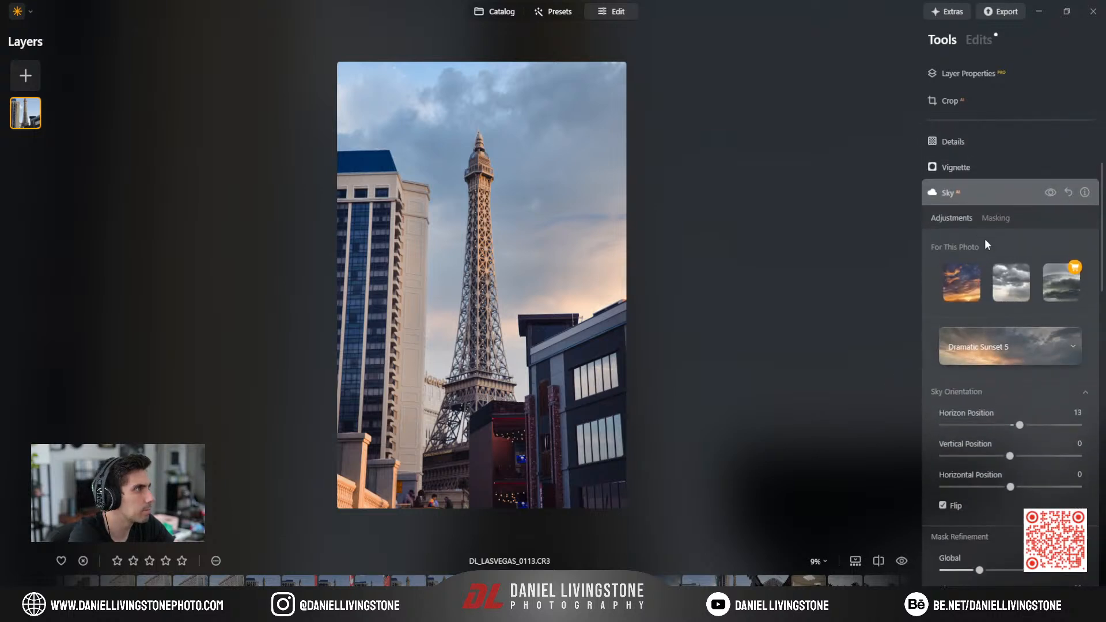
pyautogui.click(983, 200)
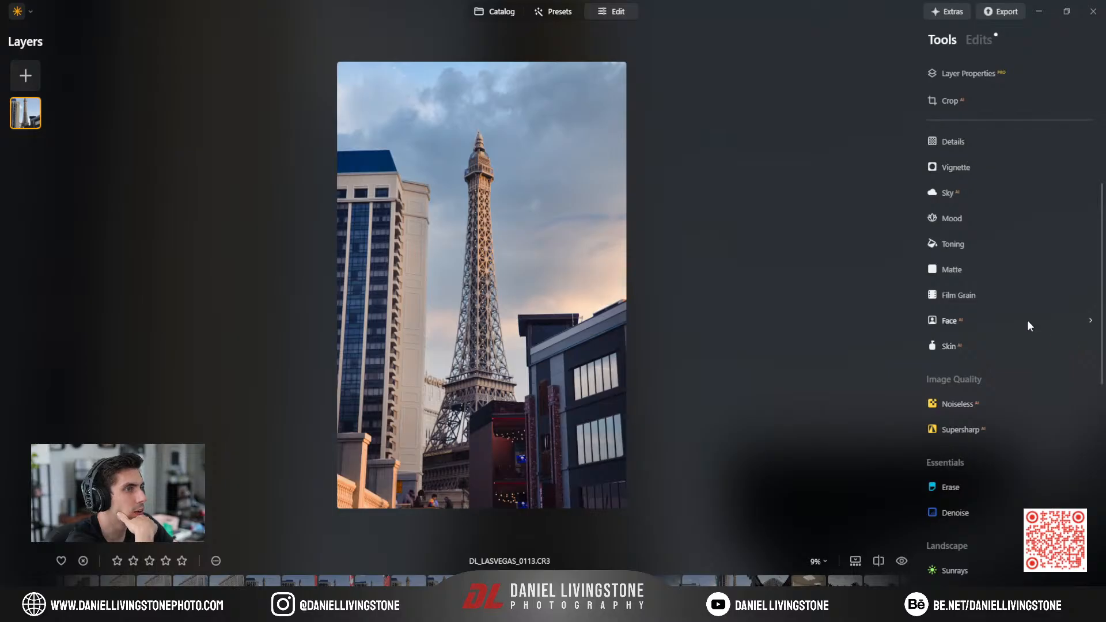
# Add a Golden Hour effect of about 66 to the Eiffel Tower photo with the Landscape tool.
pyautogui.scroll(4, 1027, 320)
pyautogui.scroll(-8, 1000, 354)
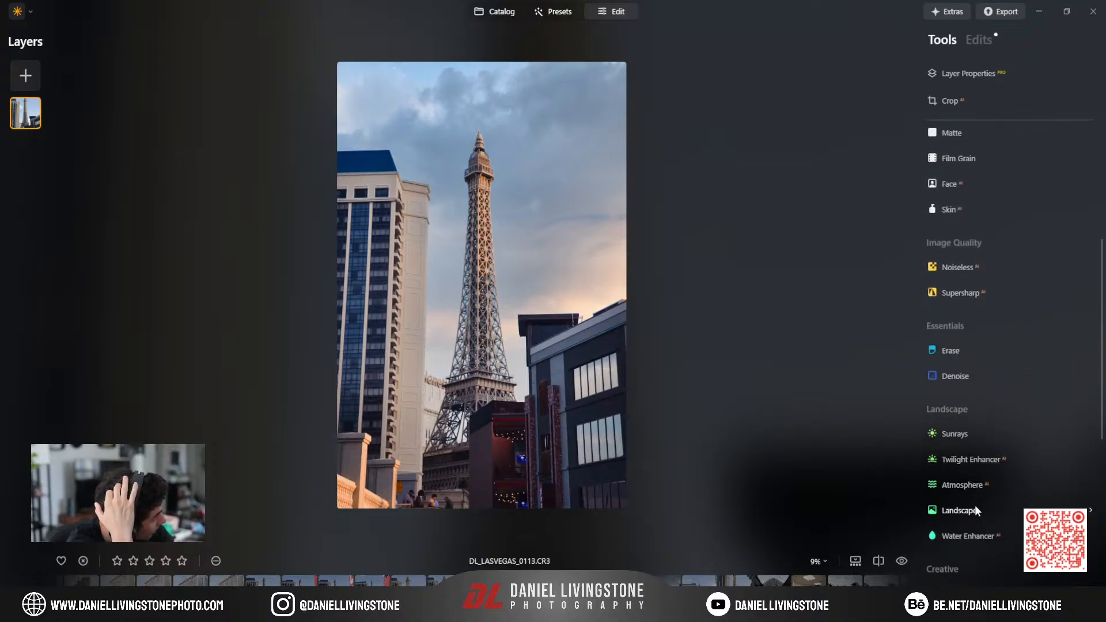
pyautogui.click(974, 507)
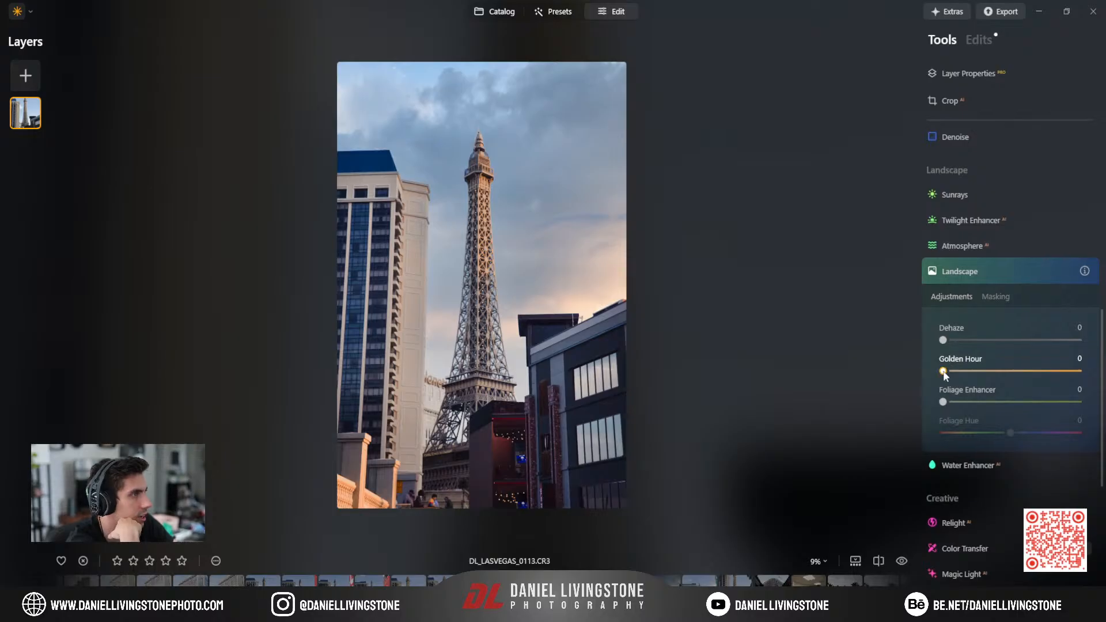
pyautogui.moveTo(943, 372); pyautogui.dragTo(1042, 375)
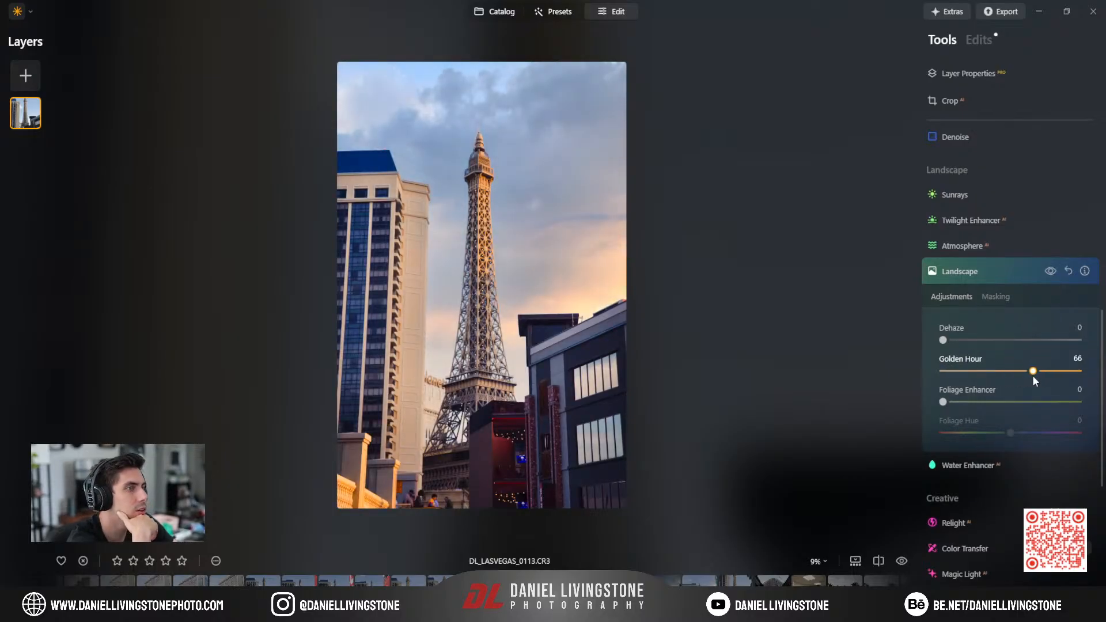
pyautogui.click(997, 273)
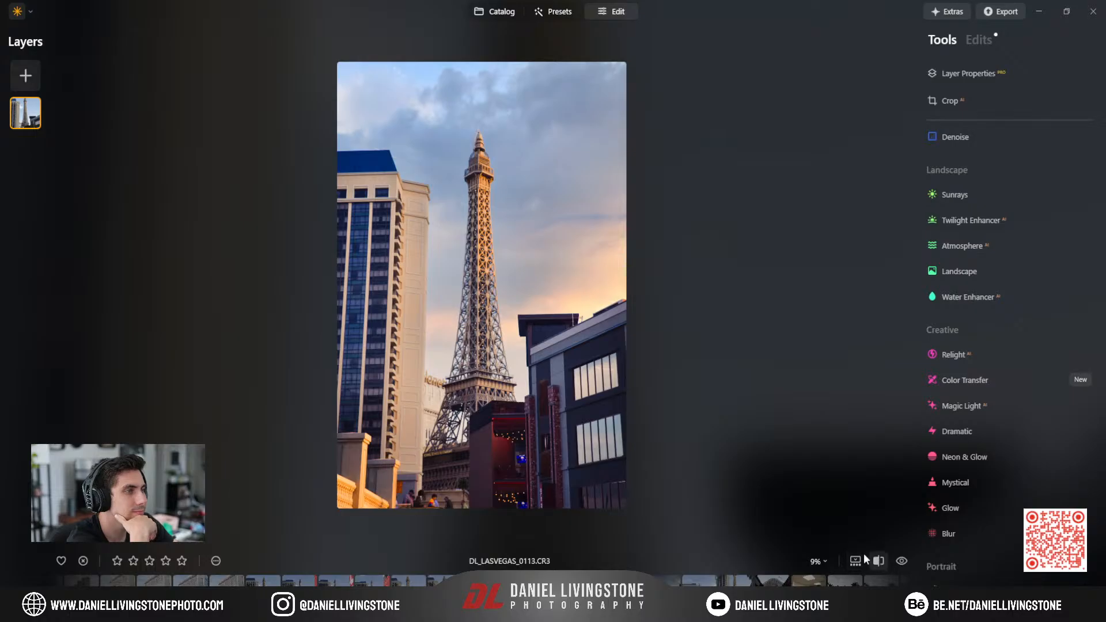
# Compare the edited Eiffel Tower photo with the original, using the split view and repeated before/after toggling.
pyautogui.click(878, 561)
pyautogui.moveTo(400, 287); pyautogui.dragTo(359, 293)
pyautogui.click(881, 558)
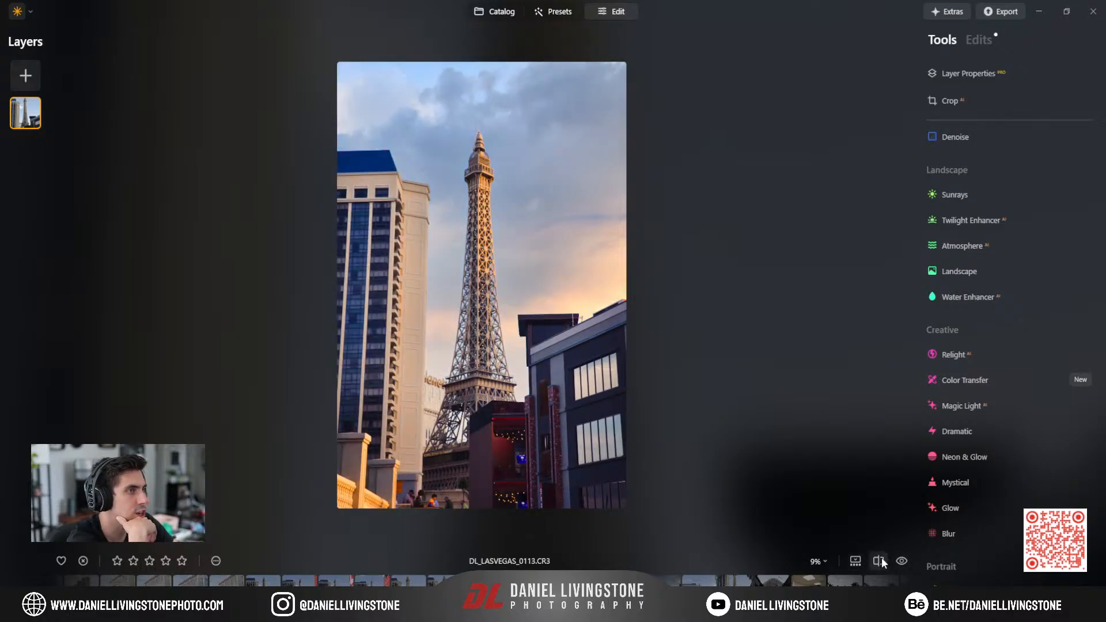
pyautogui.press('\\')
pyautogui.press('\\')
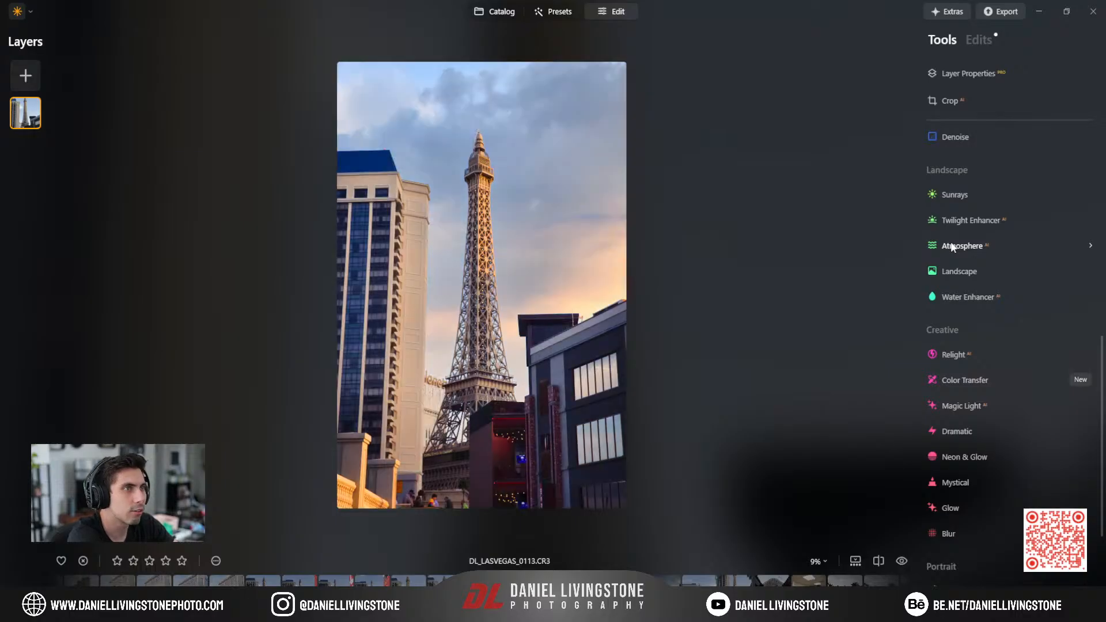
pyautogui.press('\\')
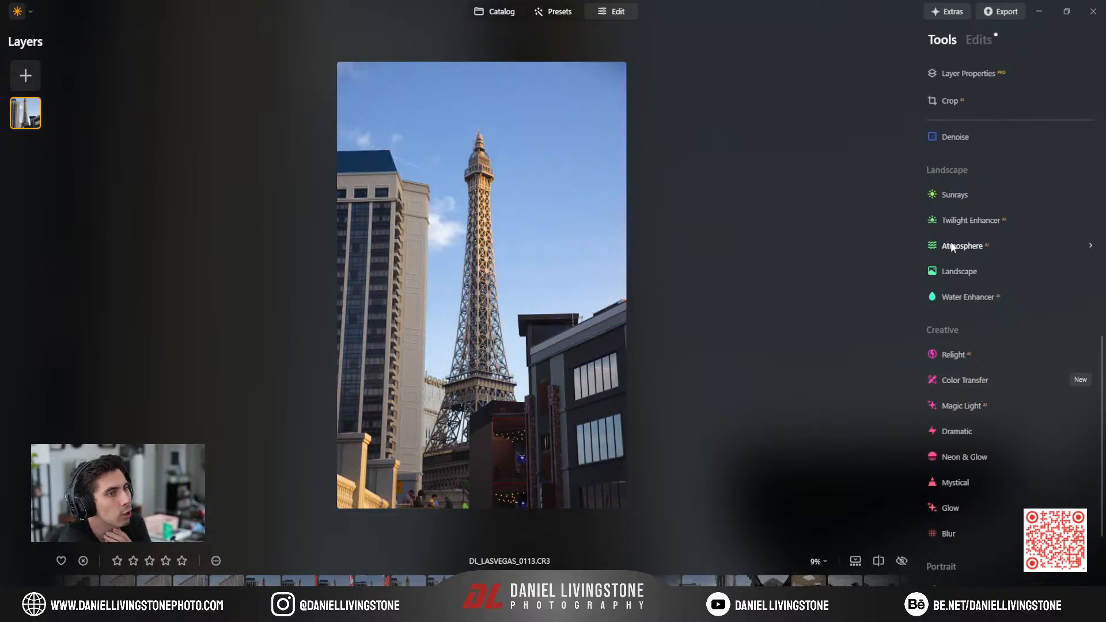
pyautogui.press('\\')
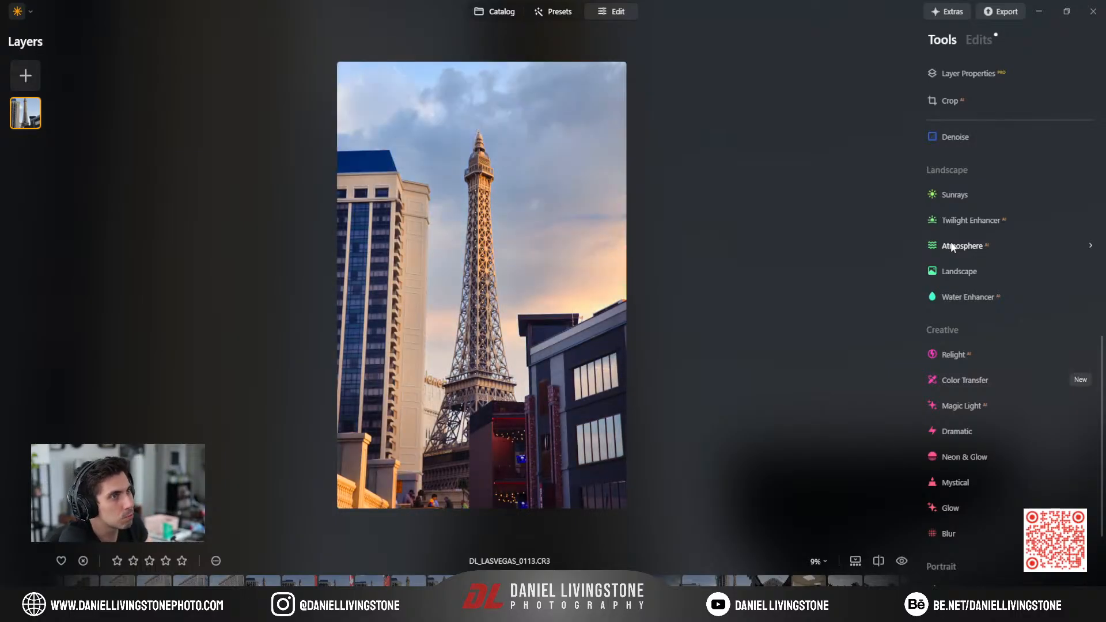
pyautogui.press('\\')
pyautogui.press('\\')
pyautogui.press('\\')
pyautogui.press('\\')
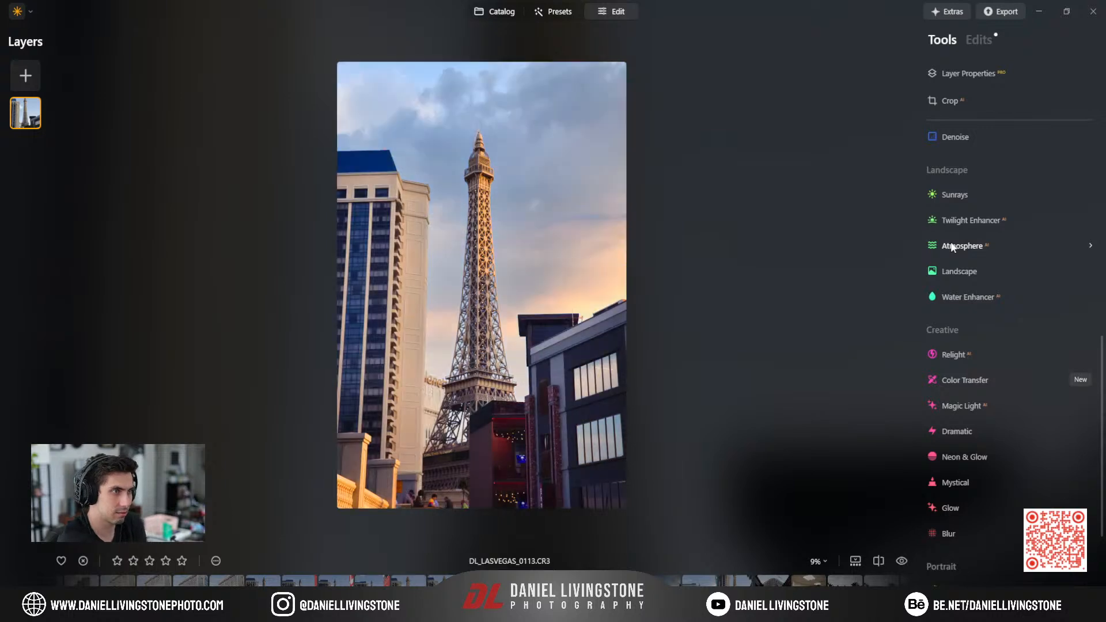
pyautogui.press('\\')
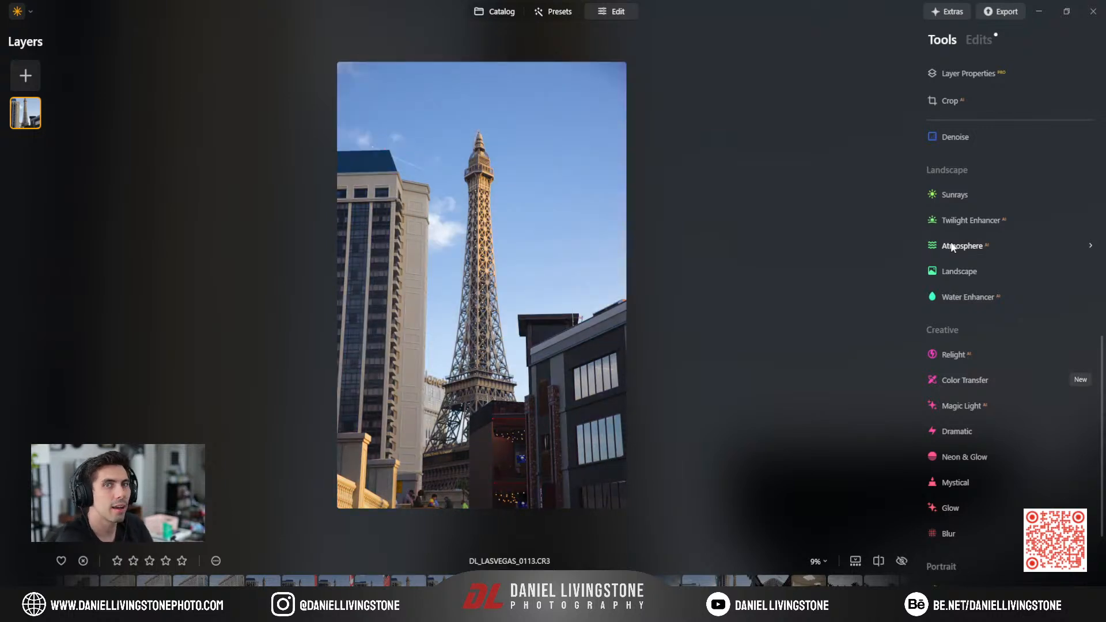
pyautogui.press('\\')
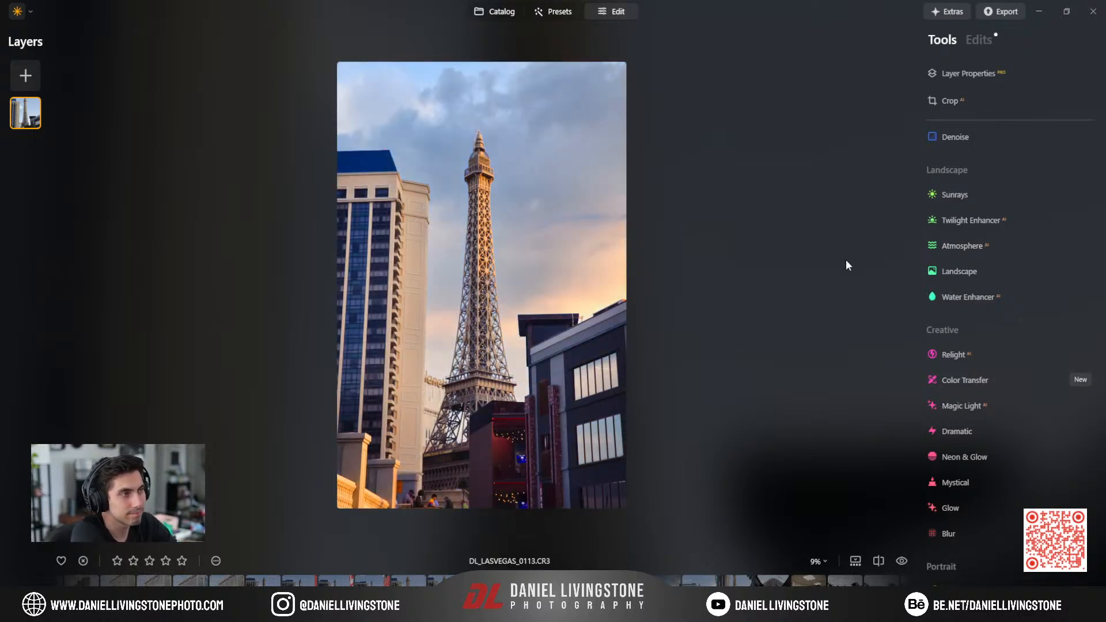
# Crop the Eiffel Tower photo to trim the strip with the people along its lower edge.
pyautogui.click(952, 102)
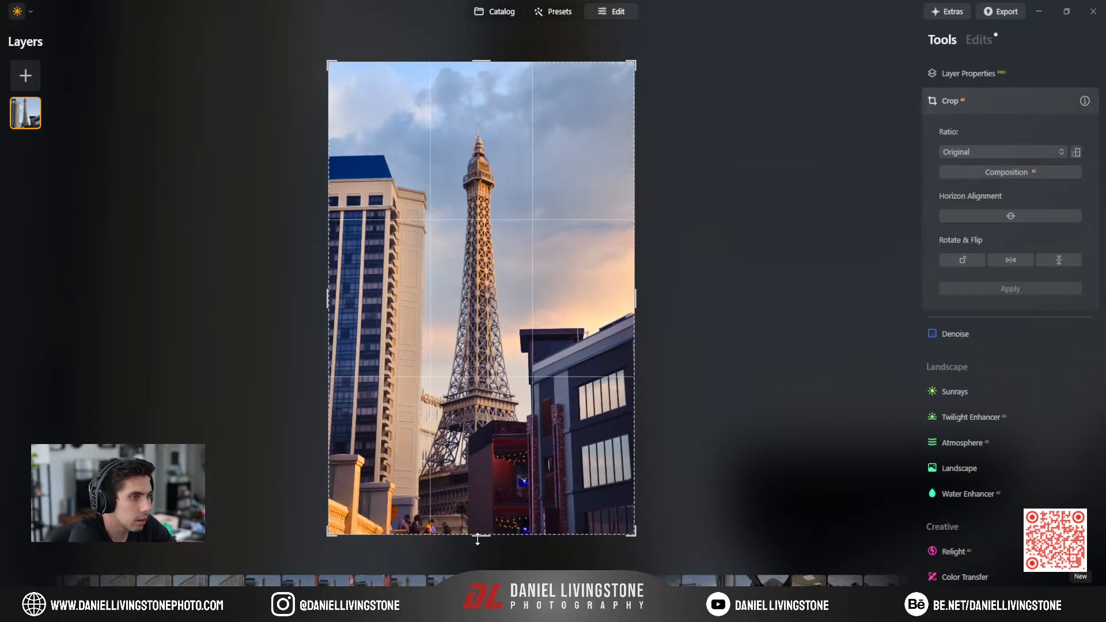
pyautogui.moveTo(478, 539)
pyautogui.mouseDown()
pyautogui.moveTo(481, 529)
pyautogui.moveTo(487, 544)
pyautogui.moveTo(475, 525)
pyautogui.mouseUp()
pyautogui.click(1021, 151)
pyautogui.click(980, 175)
pyautogui.press('Return')
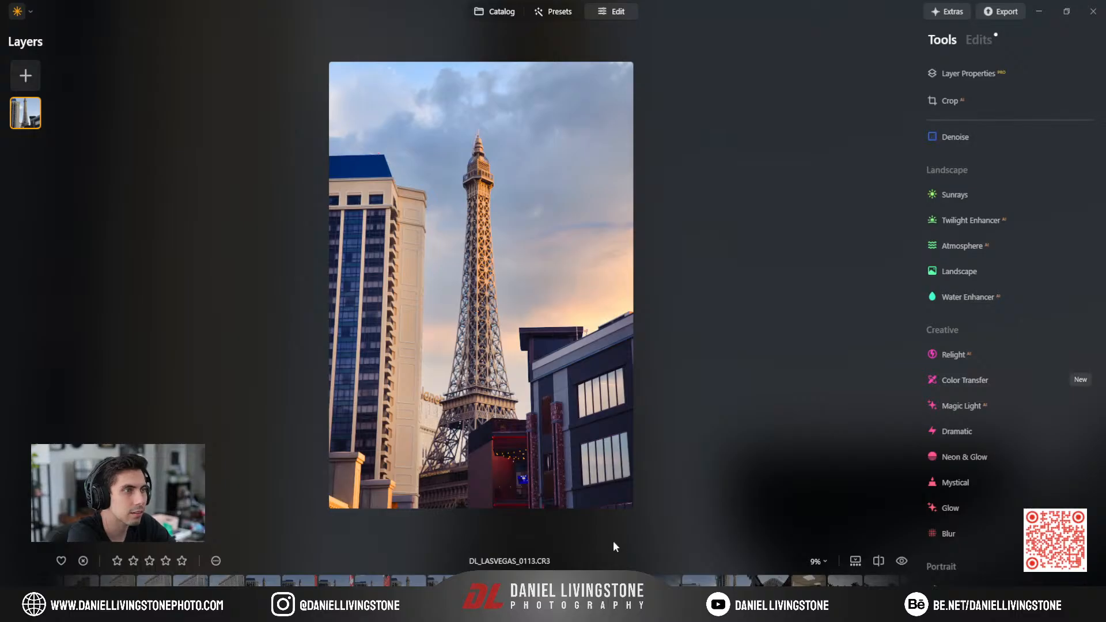
# Return to the Vegas Trip catalog and open the rubber duck photo DL_LasVegas_0122.
pyautogui.click(494, 11)
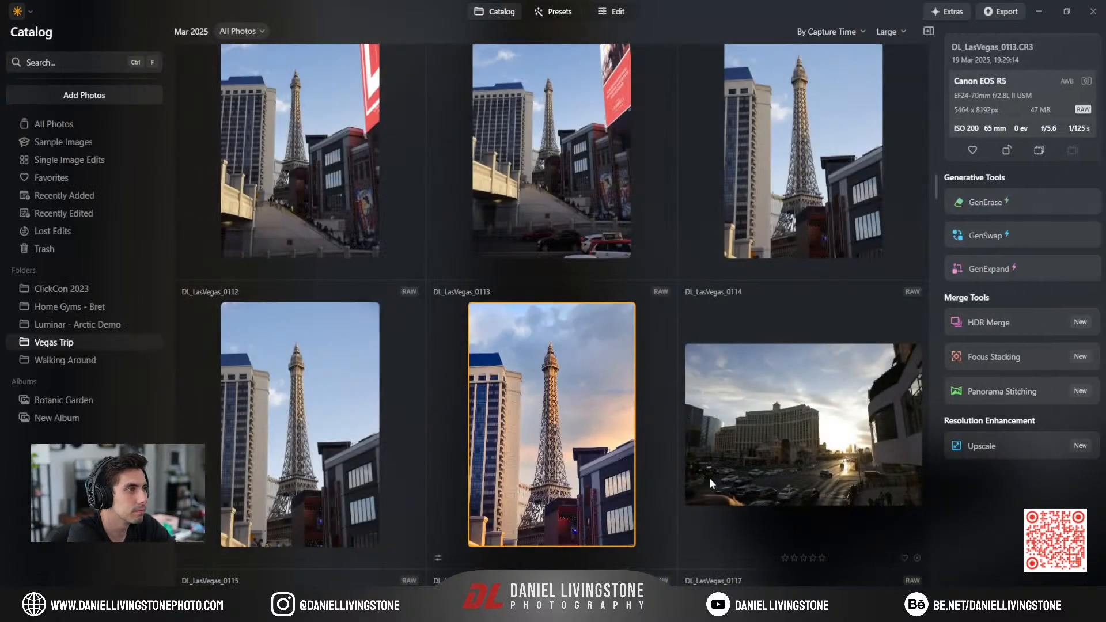
pyautogui.scroll(-10, 720, 469)
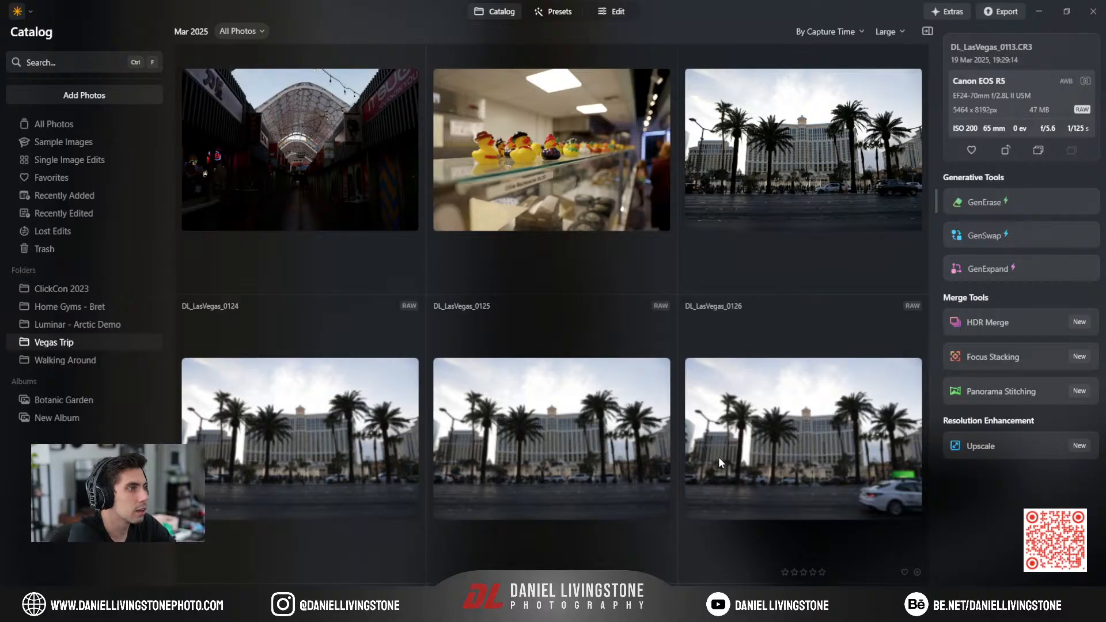
pyautogui.click(556, 164)
pyautogui.doubleClick(556, 164)
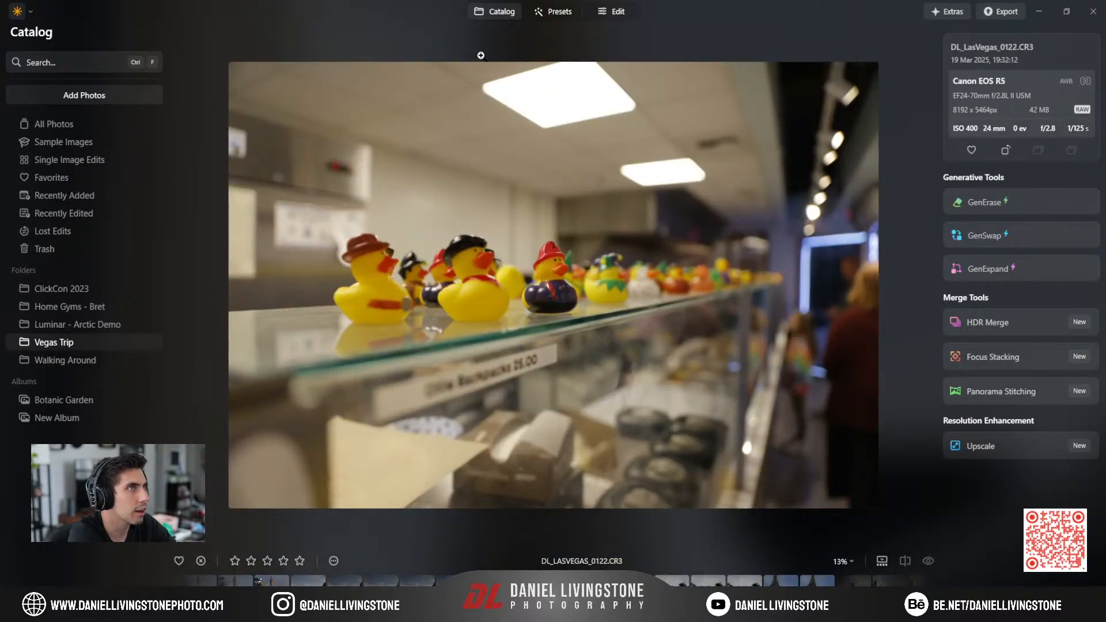
# Apply the custom preset Sunny Run to the rubber duck photo at 100 strength.
pyautogui.click(560, 12)
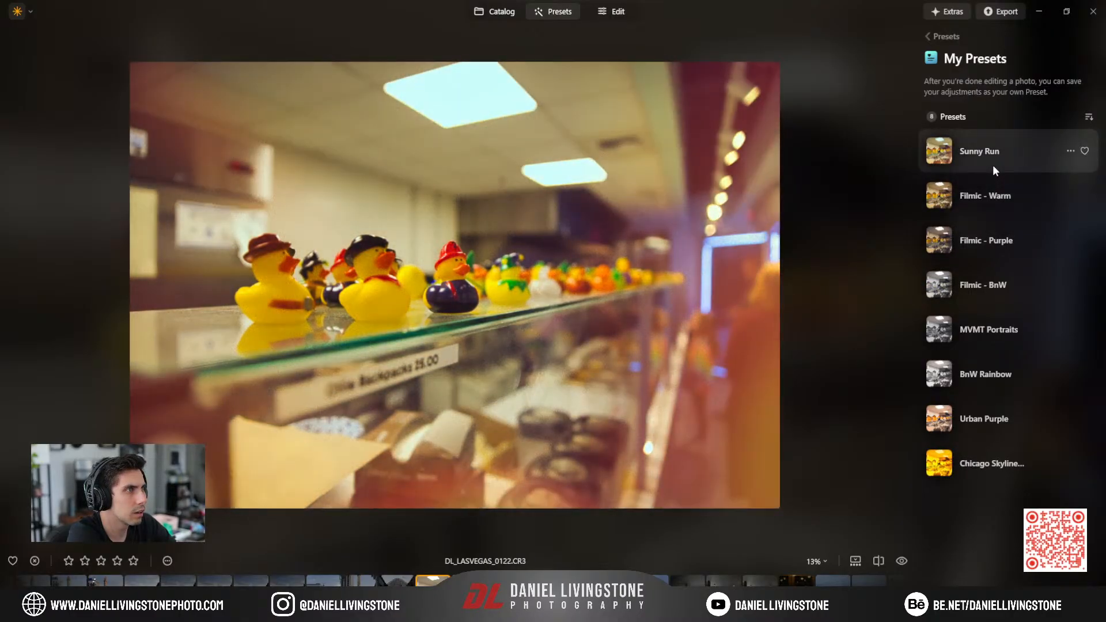
pyautogui.click(993, 165)
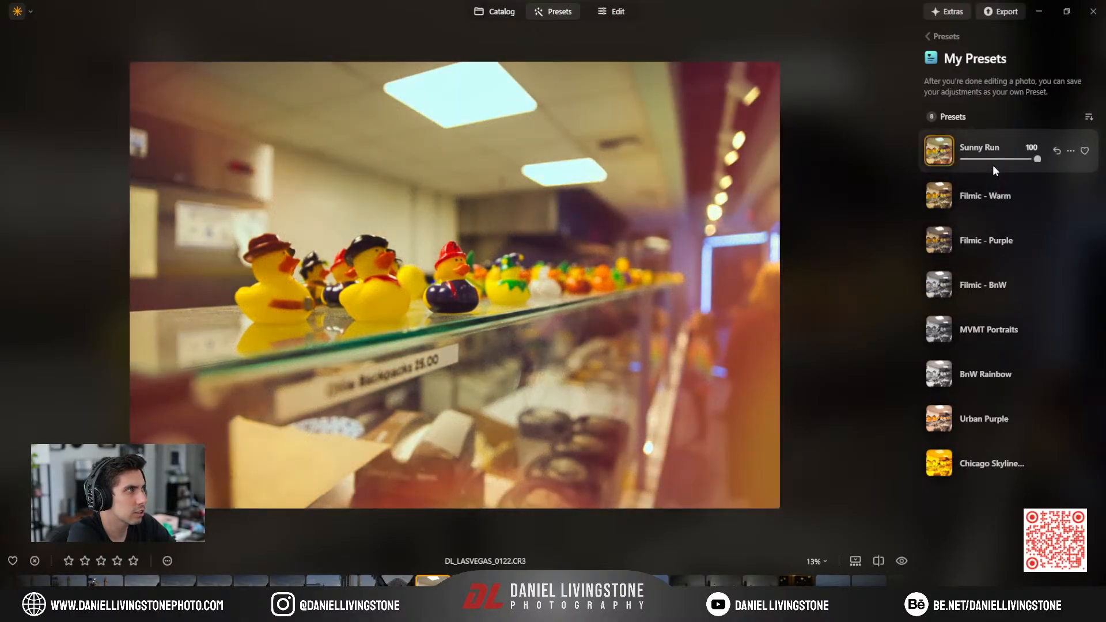
pyautogui.click(934, 37)
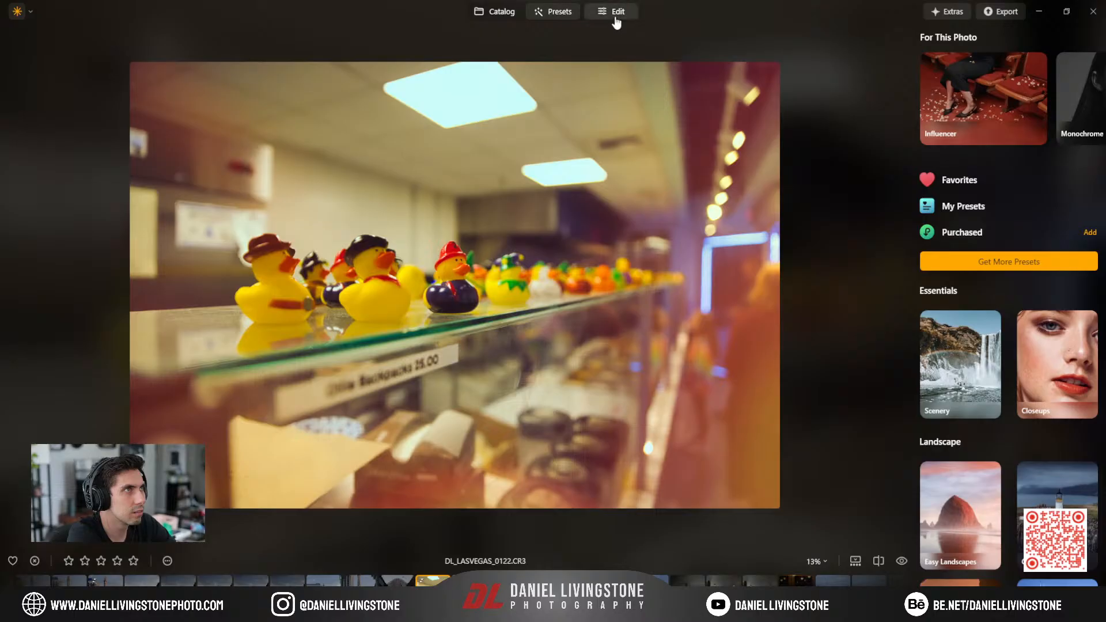
# Crop the duck photo tighter from its lower-right corner, rotate it slightly to straighten it, and apply the crop.
pyautogui.click(615, 12)
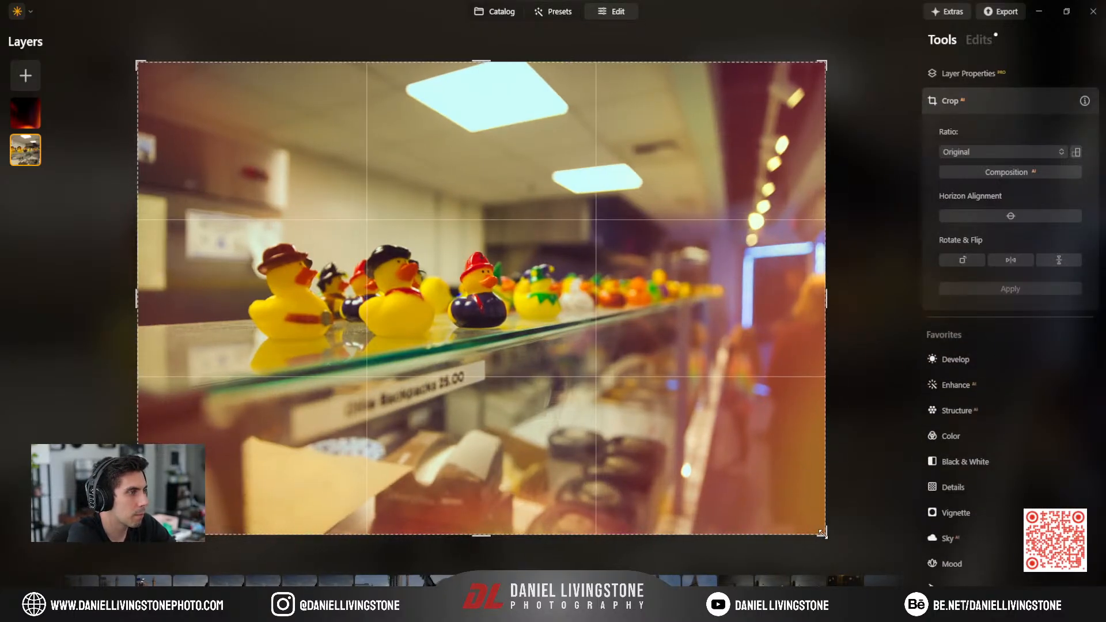
pyautogui.moveTo(823, 533); pyautogui.dragTo(796, 515)
pyautogui.moveTo(713, 414); pyautogui.dragTo(712, 403)
pyautogui.moveTo(829, 304); pyautogui.dragTo(828, 304)
pyautogui.moveTo(830, 302); pyautogui.dragTo(828, 297)
pyautogui.press('Return')
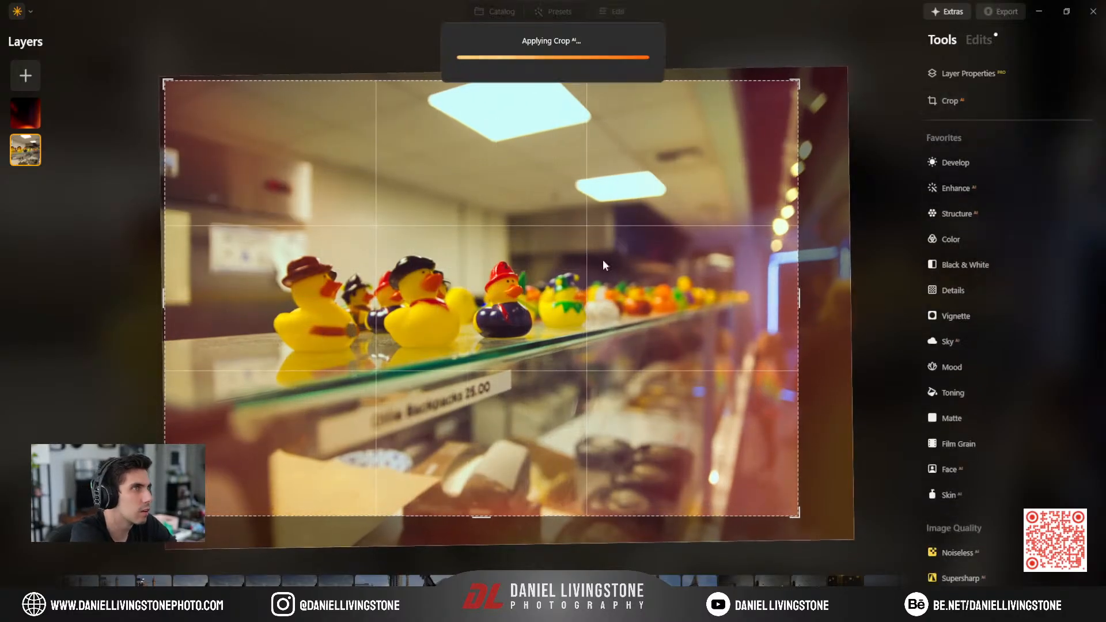
# Fit the red light-leak overlay layer to the cropped frame and lower its opacity to 30.
pyautogui.click(17, 120)
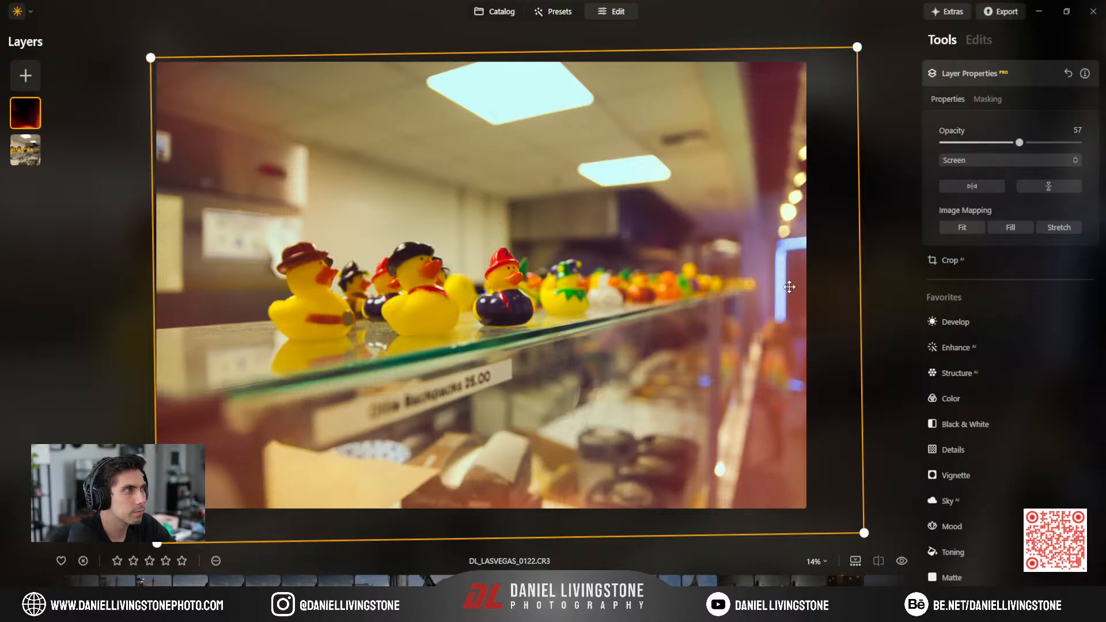
pyautogui.click(959, 228)
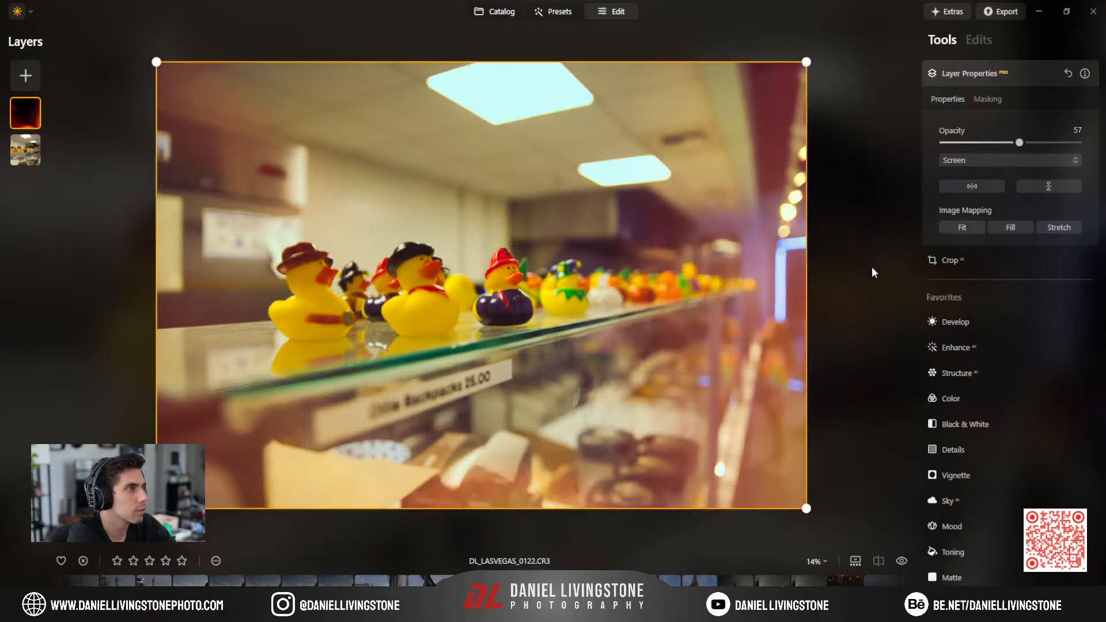
pyautogui.moveTo(1020, 148); pyautogui.dragTo(980, 146)
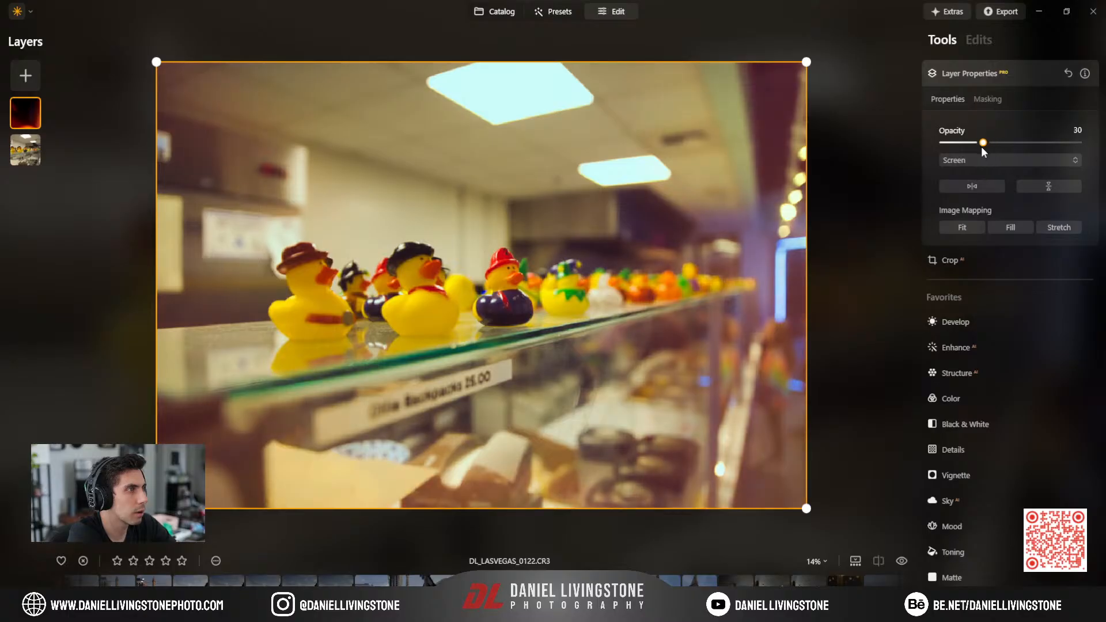
pyautogui.click(858, 284)
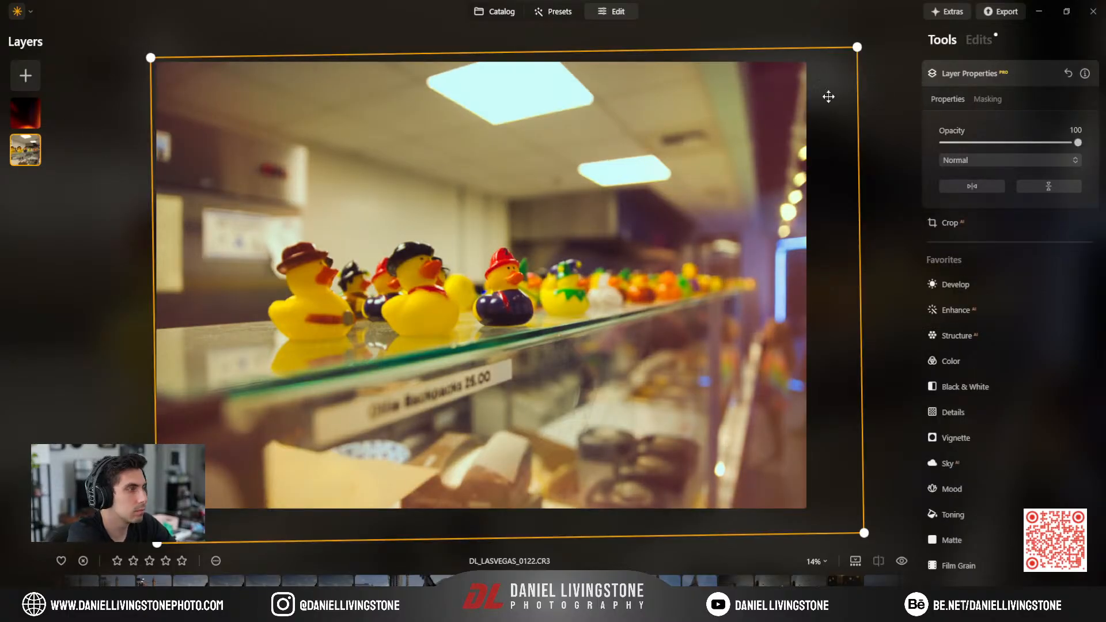
pyautogui.click(954, 85)
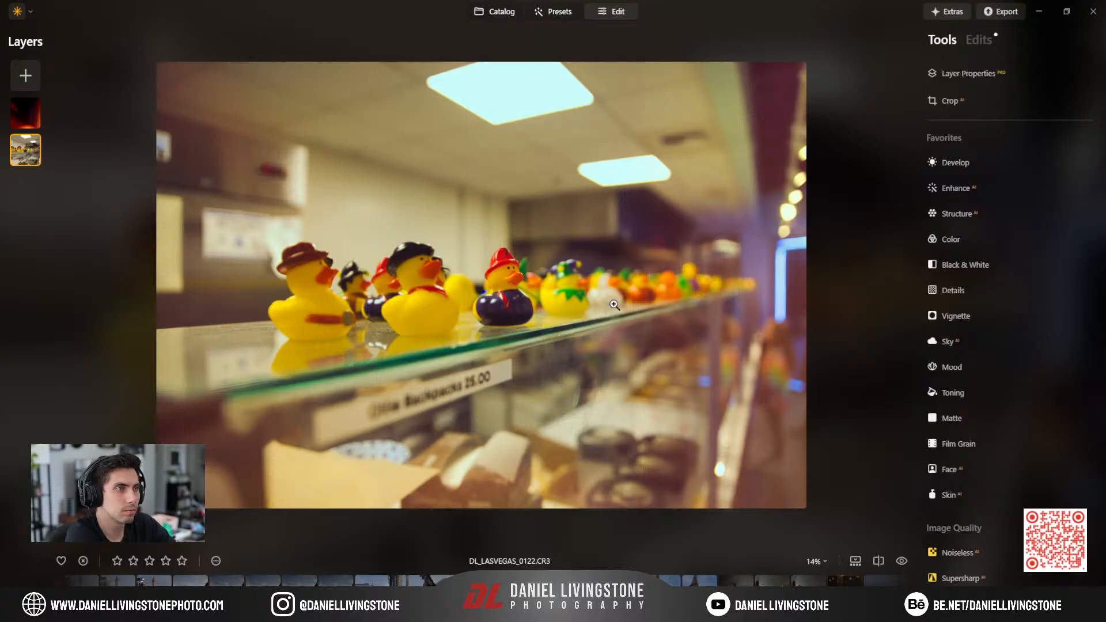
# Examine the rubber ducks up close to check the edited photo's detail.
pyautogui.click(408, 277)
pyautogui.moveTo(494, 260); pyautogui.dragTo(706, 327)
pyautogui.scroll(-5, 706, 326)
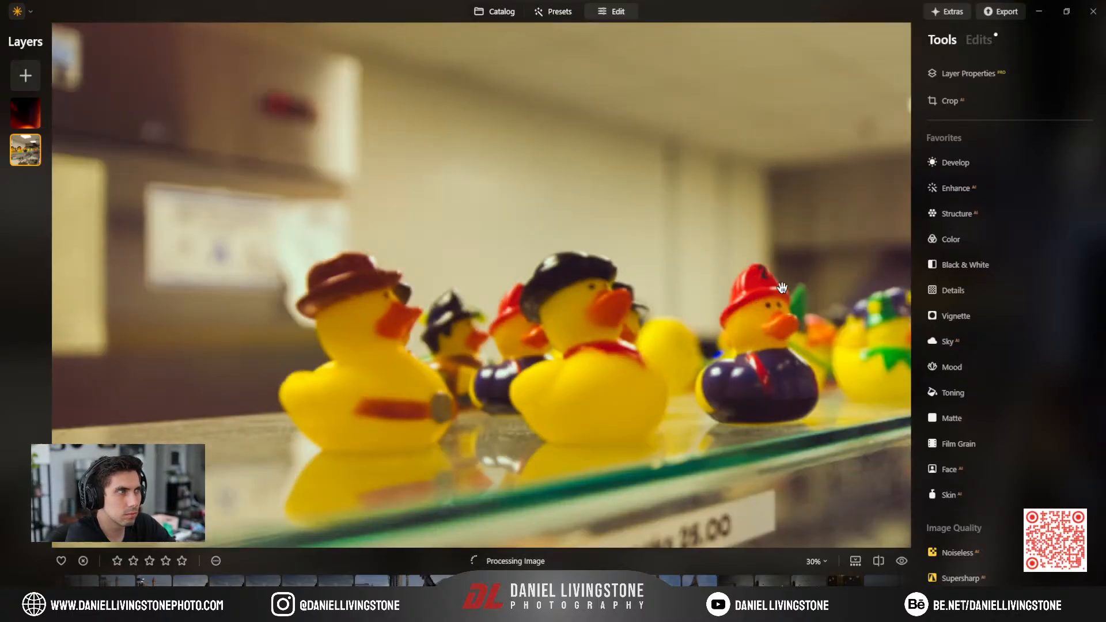
pyautogui.scroll(-4, 436, 249)
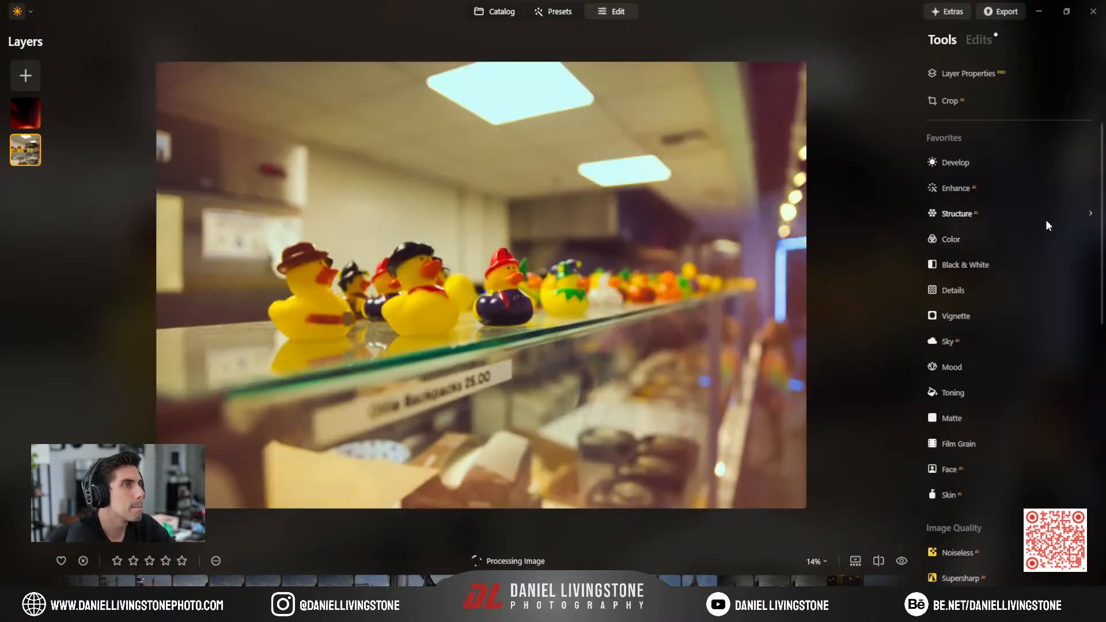
# Cool the duck photo's RAW Develop white balance to temperature 3685 and tint 32.
pyautogui.click(978, 40)
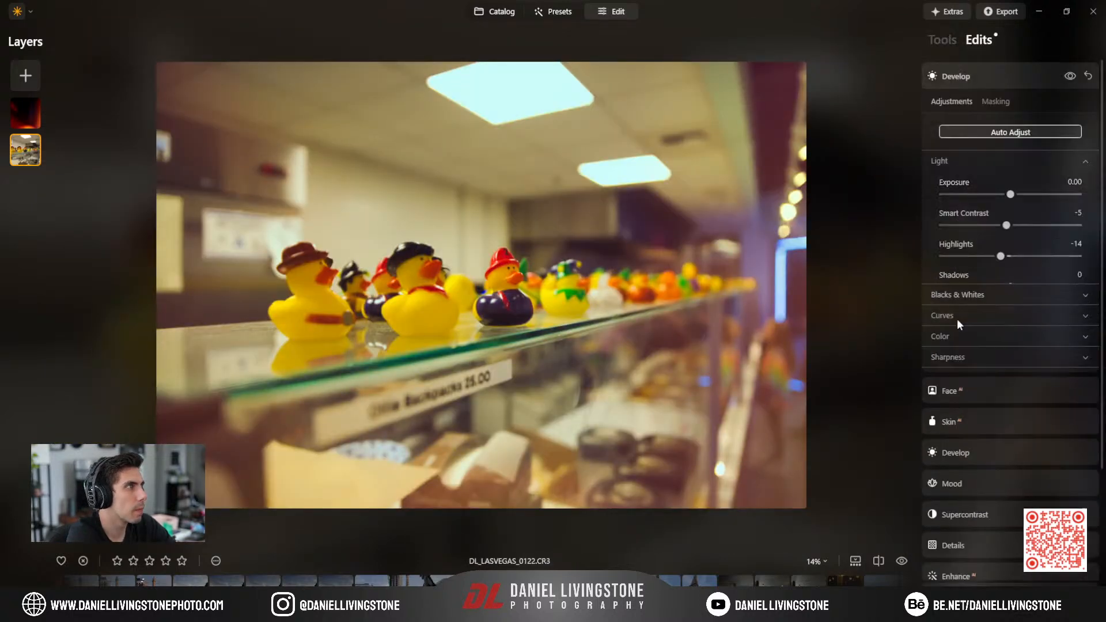
pyautogui.scroll(-5, 959, 374)
pyautogui.click(990, 385)
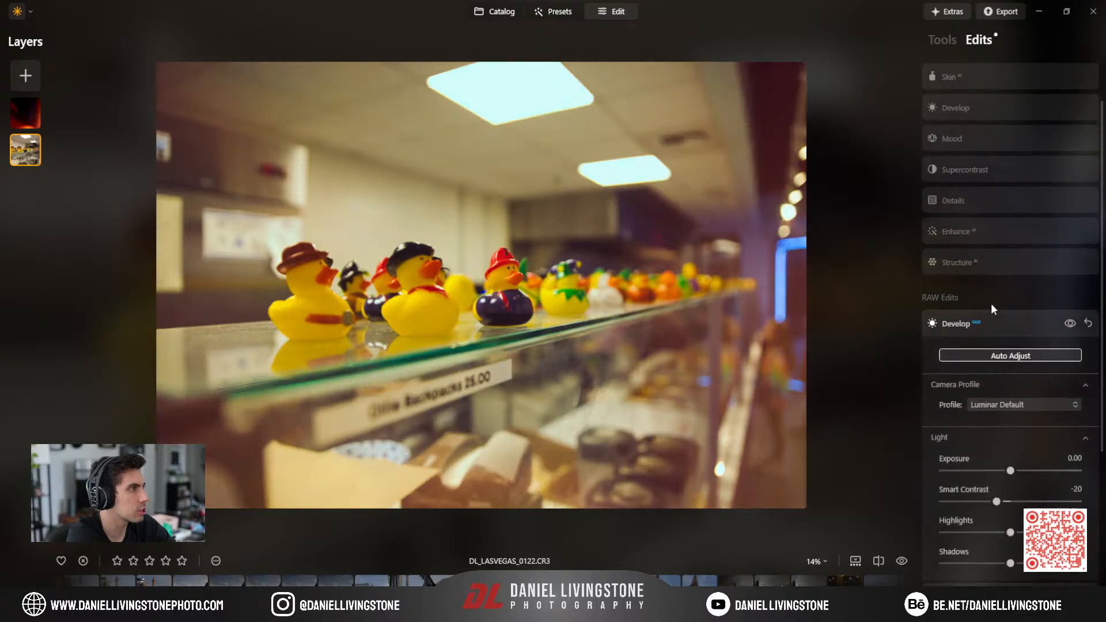
pyautogui.click(994, 455)
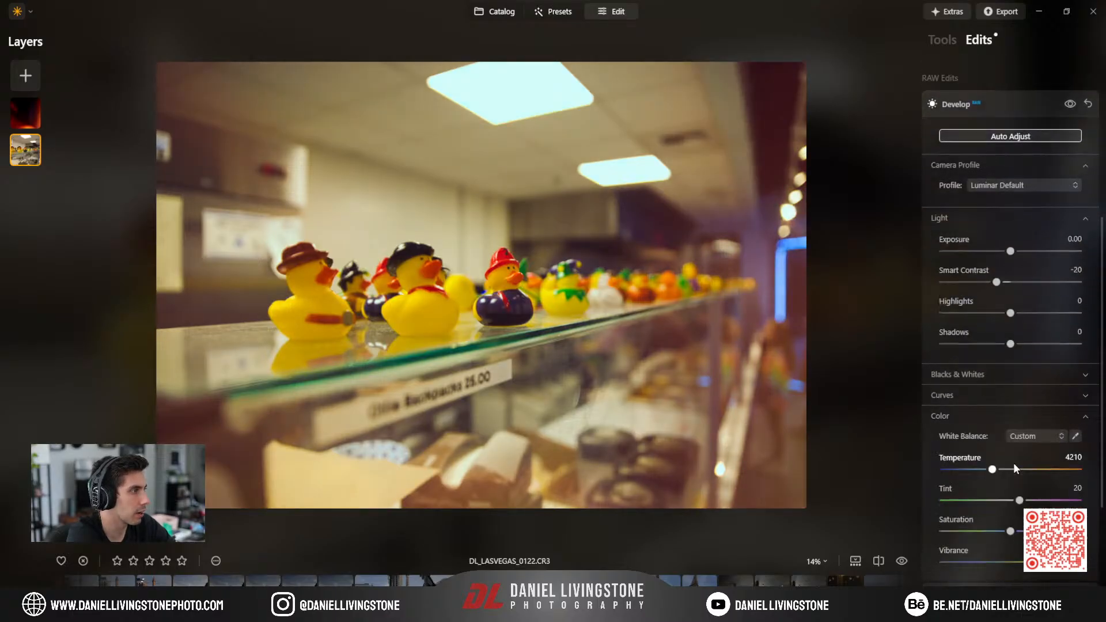
pyautogui.moveTo(994, 447); pyautogui.dragTo(981, 446)
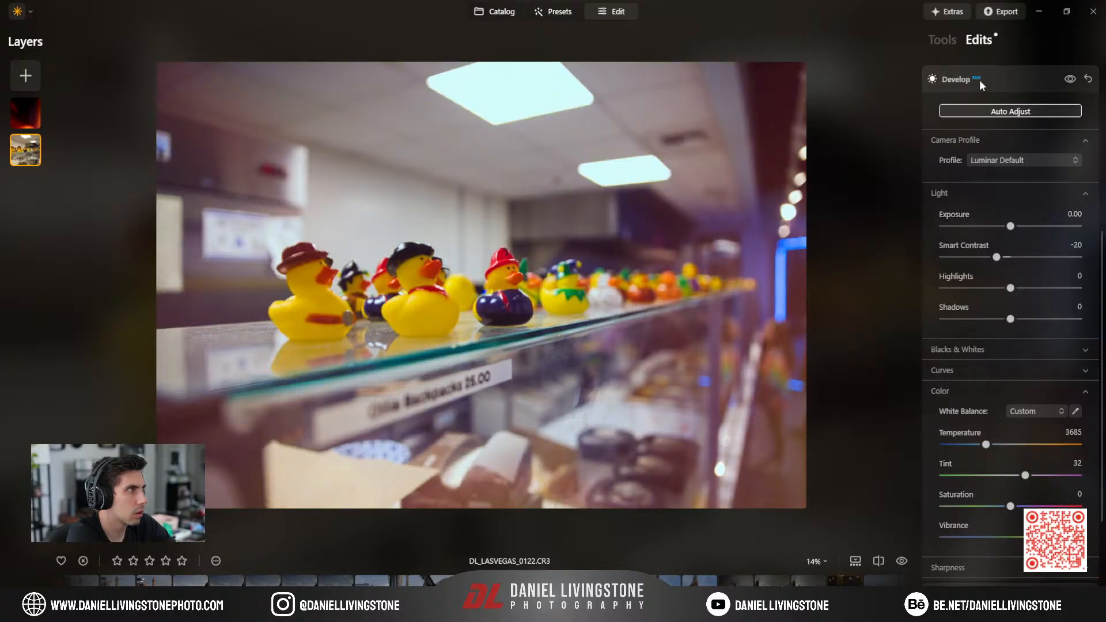
pyautogui.click(1024, 83)
pyautogui.click(1025, 83)
pyautogui.scroll(-3, 1009, 371)
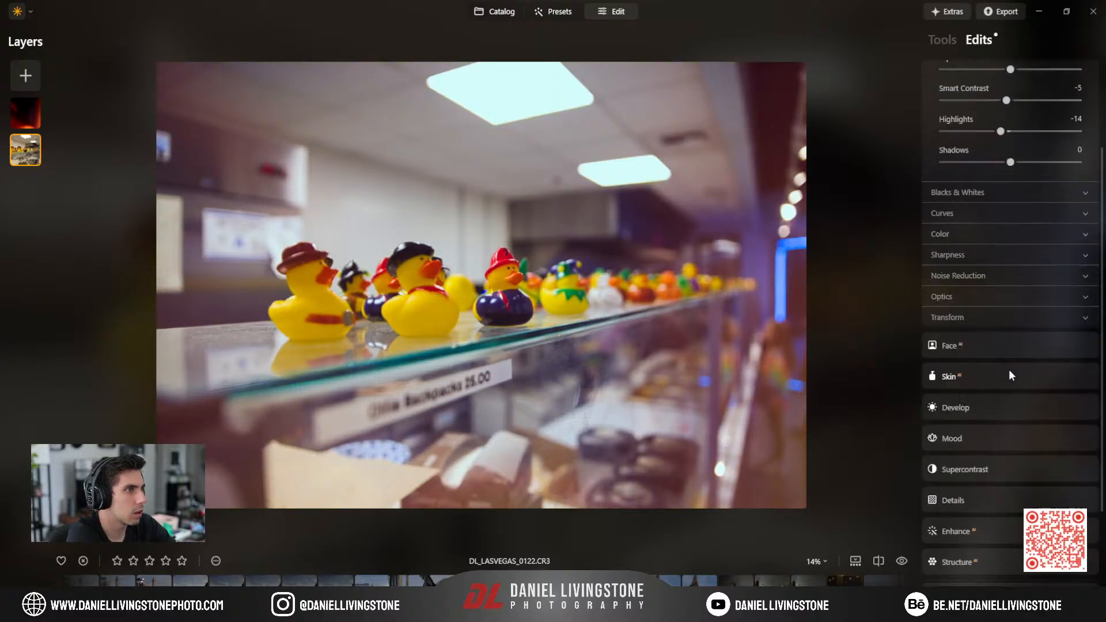
pyautogui.scroll(3, 1002, 312)
pyautogui.click(948, 41)
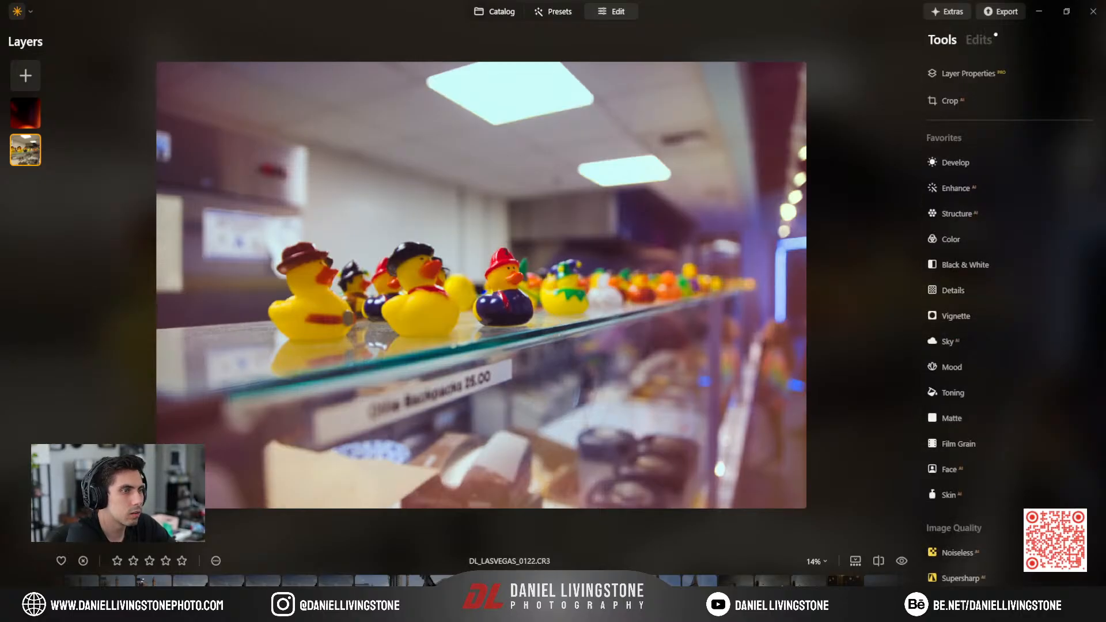
# Browse forward through the Las Vegas photos and open the night view of the Strip, DL_LASVEGAS_0198.CR3.
pyautogui.click(699, 592)
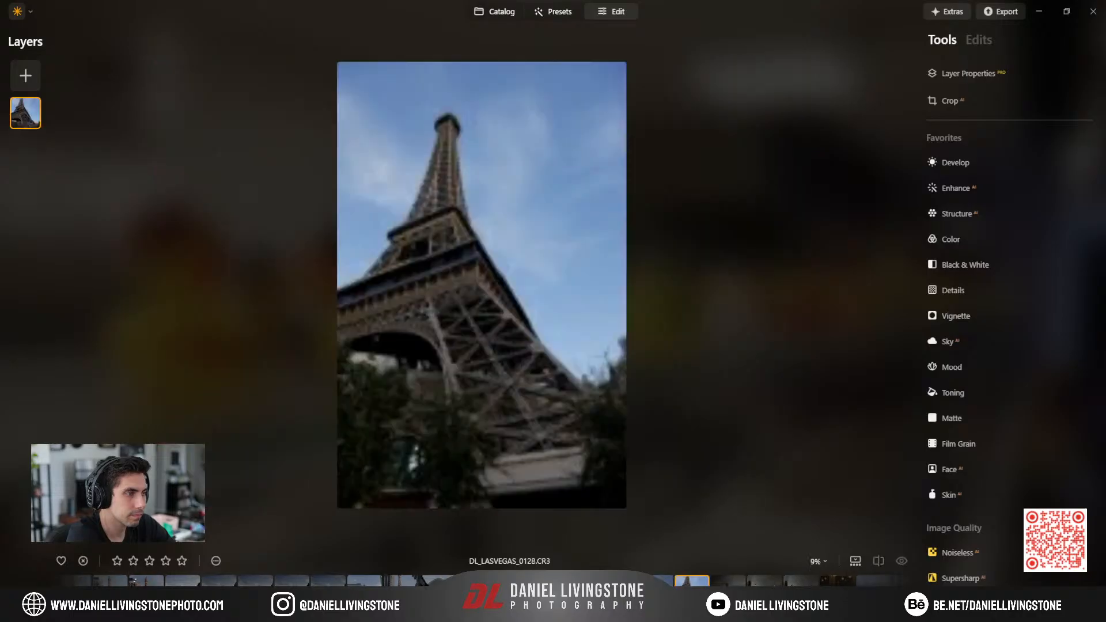
pyautogui.click(555, 592)
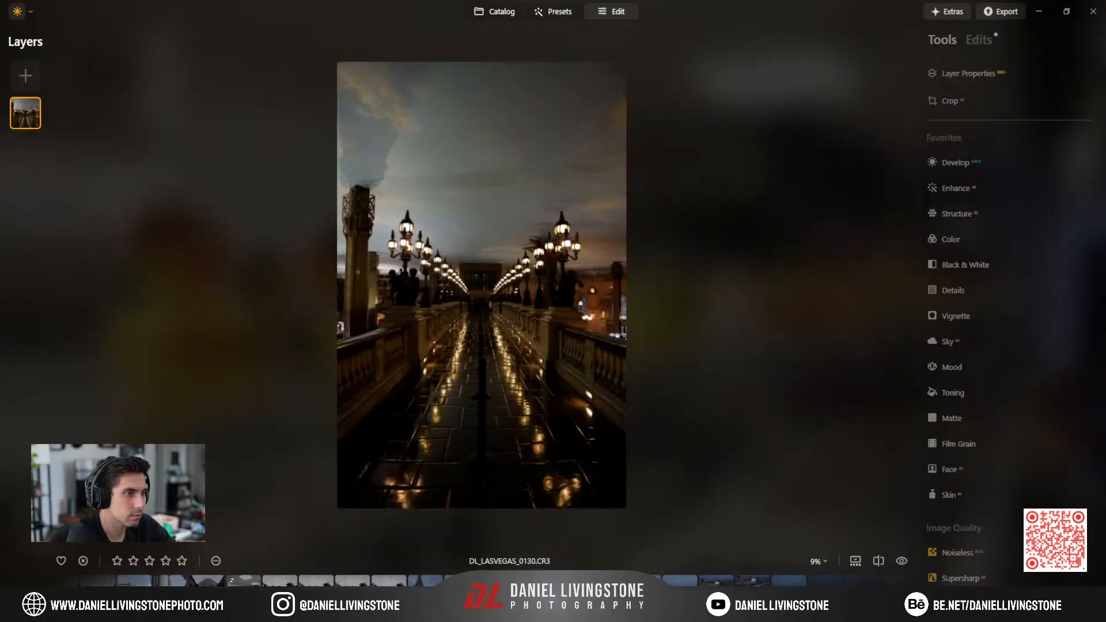
pyautogui.press('Right')
pyautogui.press('Right')
pyautogui.press('Right')
pyautogui.press('Right')
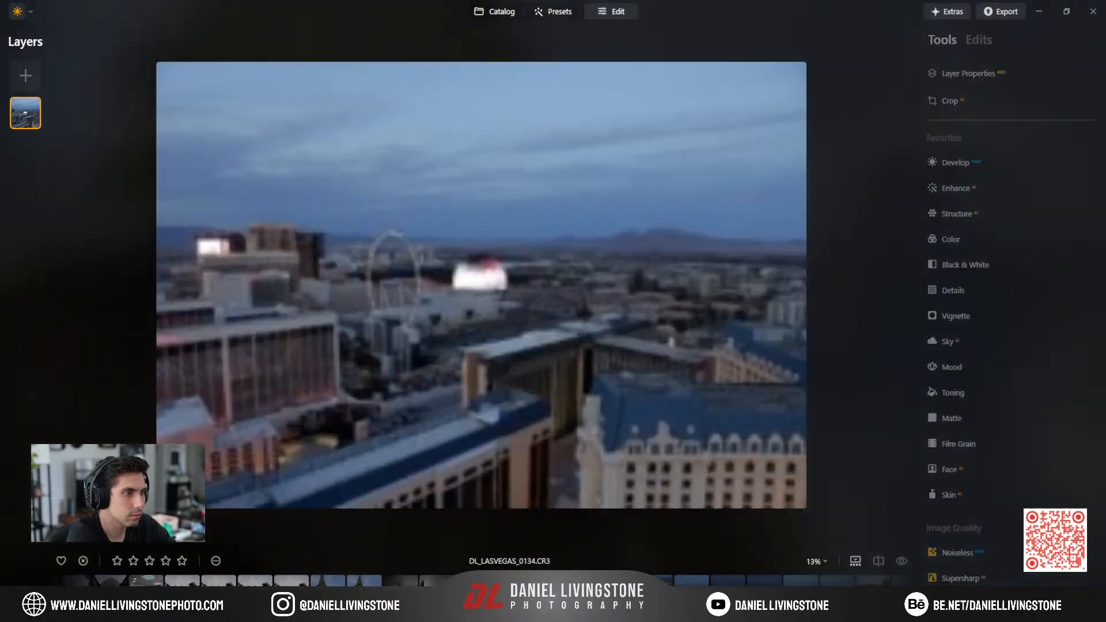
pyautogui.press('Right')
pyautogui.press('Right')
pyautogui.press('Right')
pyautogui.press('Right')
pyautogui.press('Right')
pyautogui.press('Right')
pyautogui.press('Right')
pyautogui.press('Right')
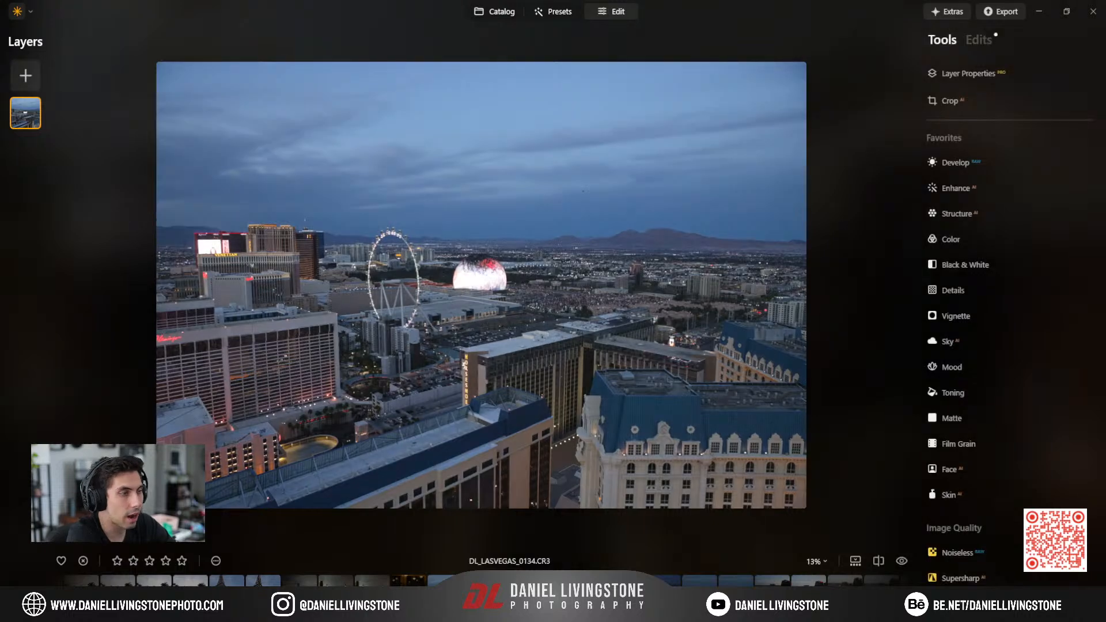
pyautogui.press('Right')
pyautogui.press('Right')
pyautogui.press('Right')
pyautogui.press('Right')
pyautogui.press('Right')
pyautogui.press('Right')
pyautogui.press('Right')
pyautogui.press('Right')
pyautogui.press('Right')
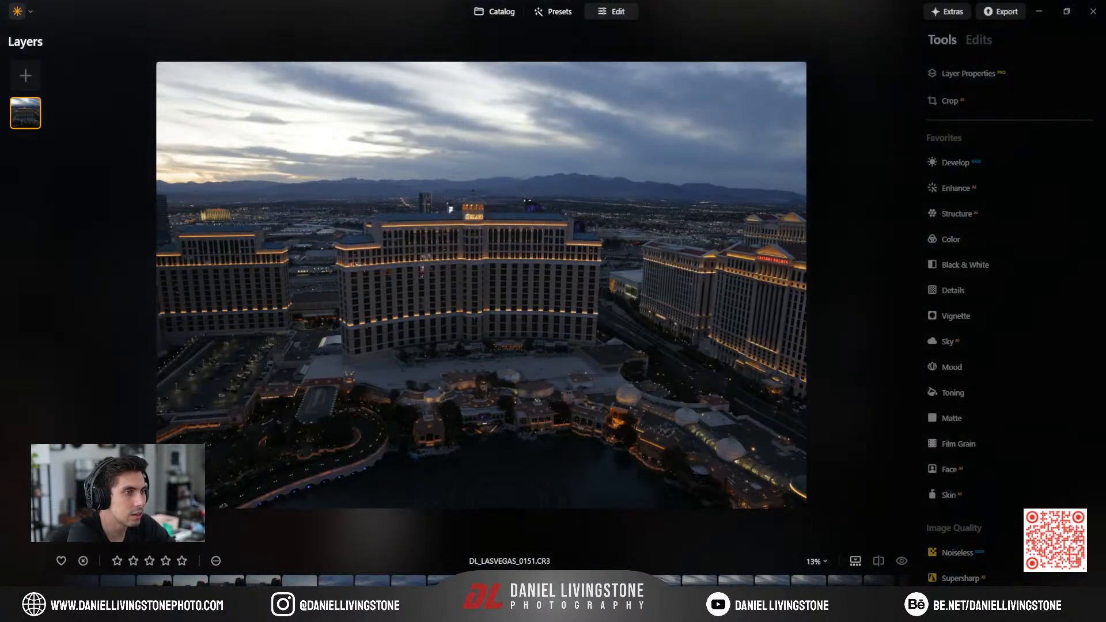
pyautogui.press('Right')
pyautogui.press('Right')
pyautogui.press('Right')
pyautogui.press('Right')
pyautogui.press('Right')
pyautogui.press('Right')
pyautogui.press('Right')
pyautogui.press('Right')
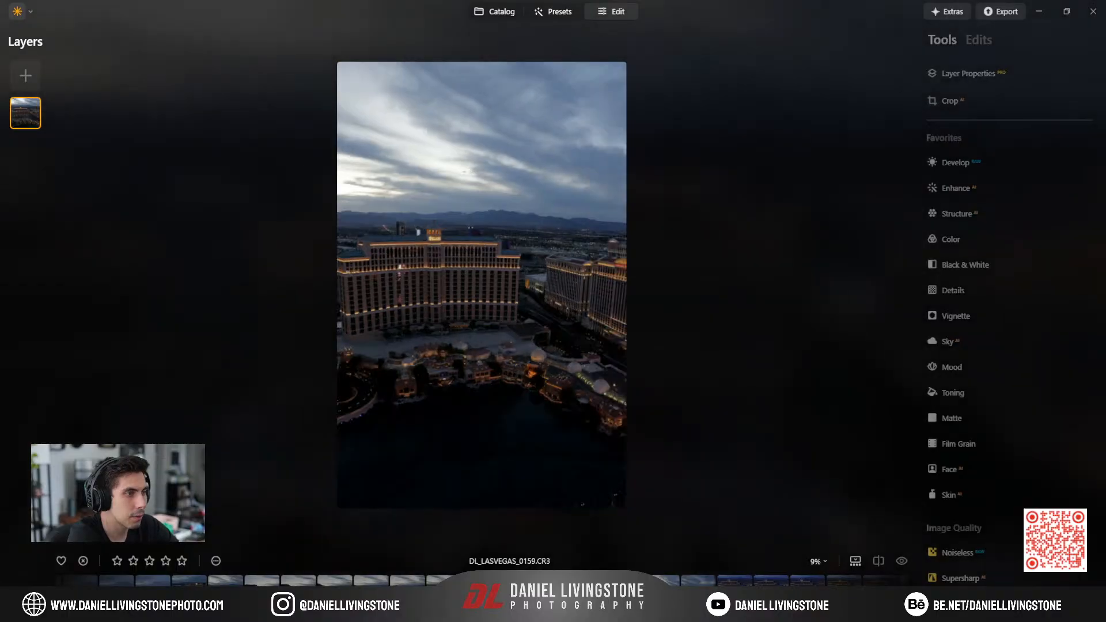
pyautogui.press('Right')
pyautogui.press('Right')
pyautogui.press('Right')
pyautogui.press('Right')
pyautogui.press('Right')
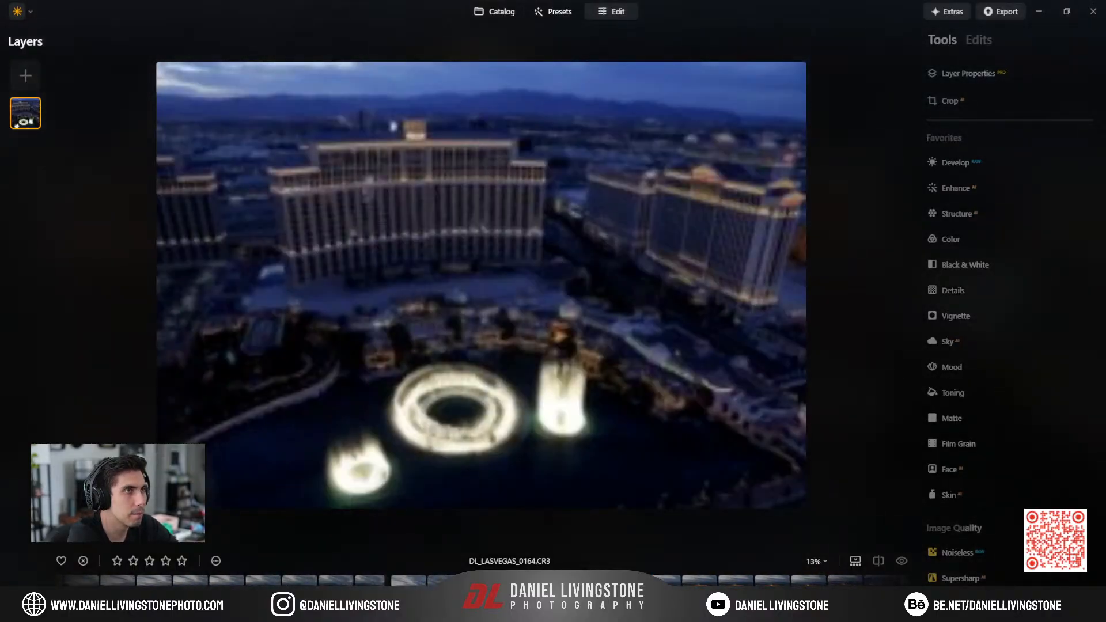
pyautogui.press('Right')
pyautogui.press('Right')
pyautogui.press('Right')
pyautogui.press('Right')
pyautogui.press('Right')
pyautogui.press('Right')
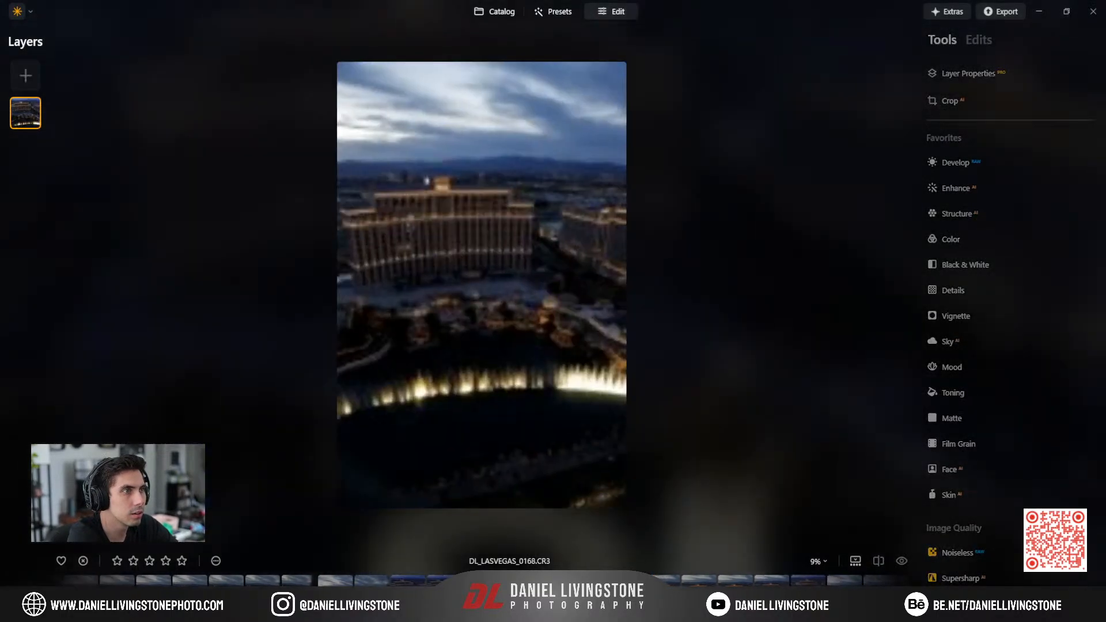
pyautogui.press('Right')
pyautogui.press('Right')
pyautogui.press('Right')
pyautogui.press('Right')
pyautogui.press('Right')
pyautogui.press('Right')
pyautogui.press('Right')
pyautogui.press('Right')
pyautogui.press('Right')
pyautogui.press('Right')
pyautogui.press('Right')
pyautogui.press('Right')
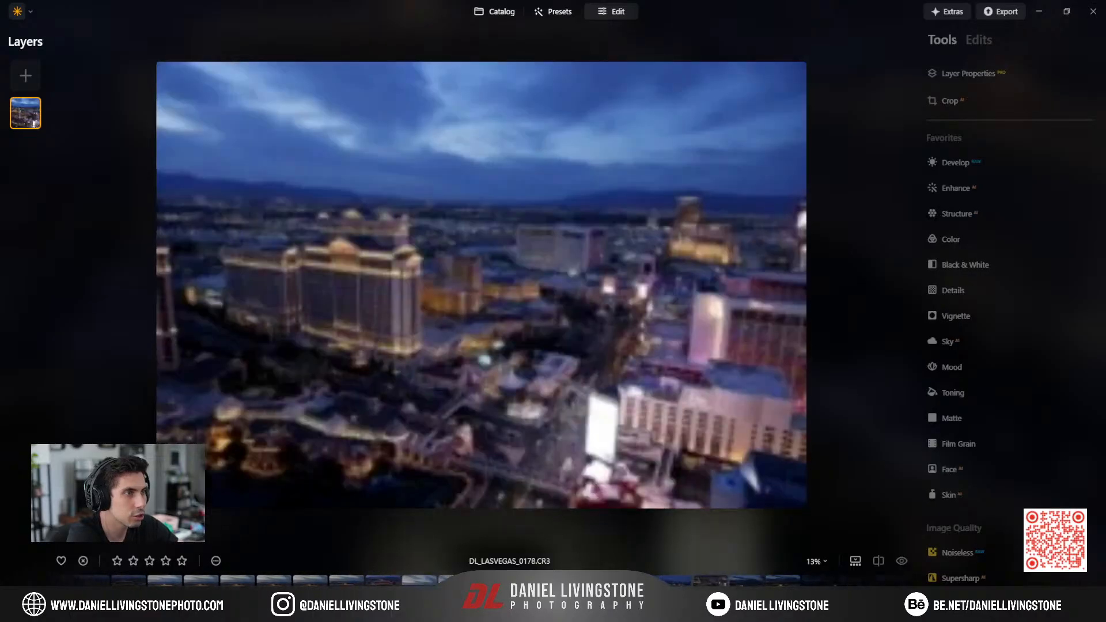
pyautogui.press('Right')
pyautogui.press('Right')
pyautogui.press('Right')
pyautogui.press('Right')
pyautogui.press('Right')
pyautogui.press('Right')
pyautogui.press('Right')
pyautogui.press('Right')
pyautogui.press('Right')
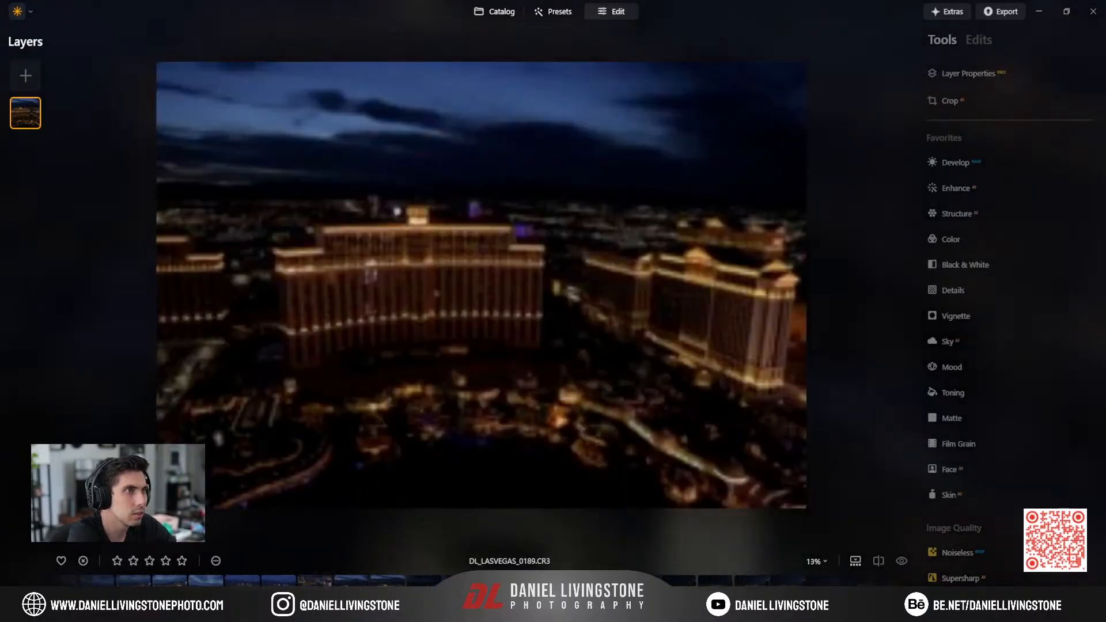
pyautogui.press('Right')
pyautogui.press('Right')
pyautogui.press('Right')
pyautogui.press('Right')
pyautogui.press('Right')
pyautogui.press('Right')
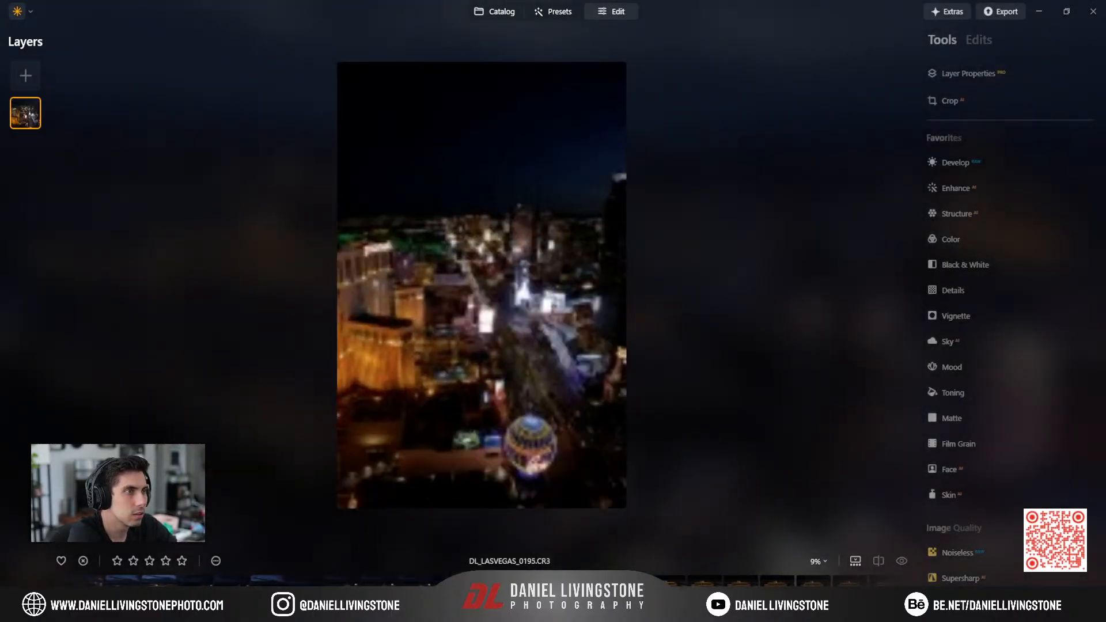
pyautogui.press('Right')
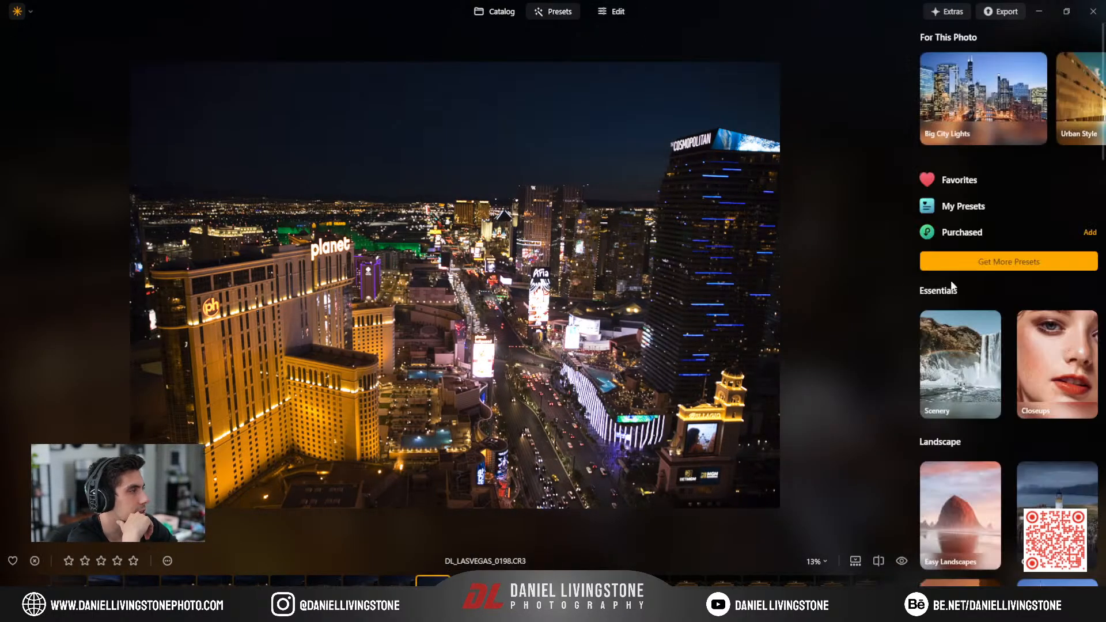
# Apply the Electric City preset from the Big City Lights collection to the night Strip photo at 100 strength.
pyautogui.scroll(-5, 992, 438)
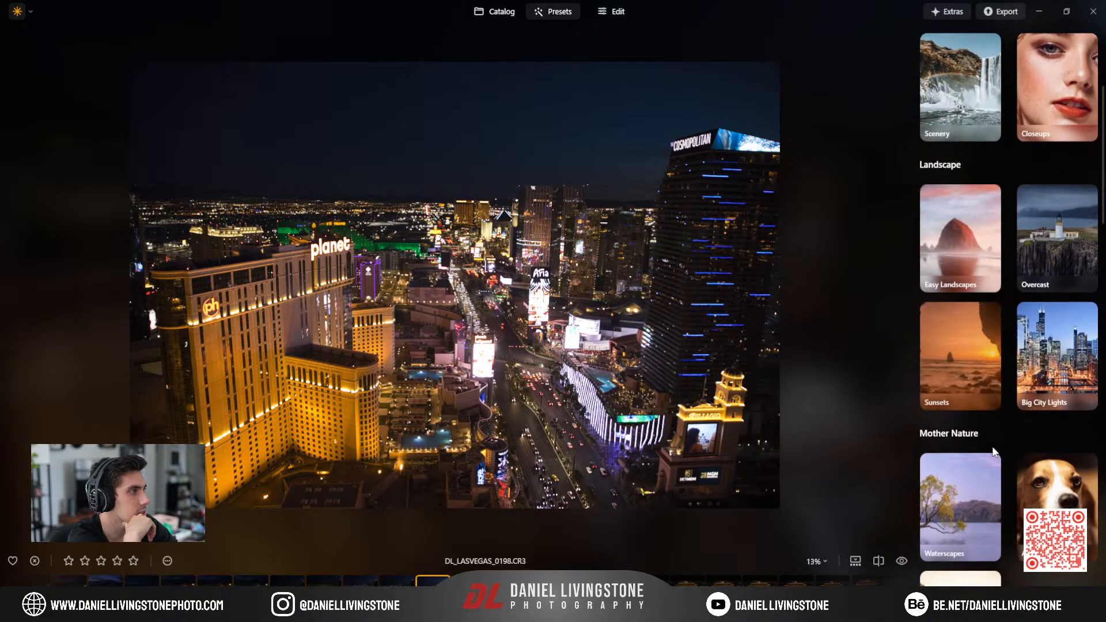
pyautogui.click(1063, 359)
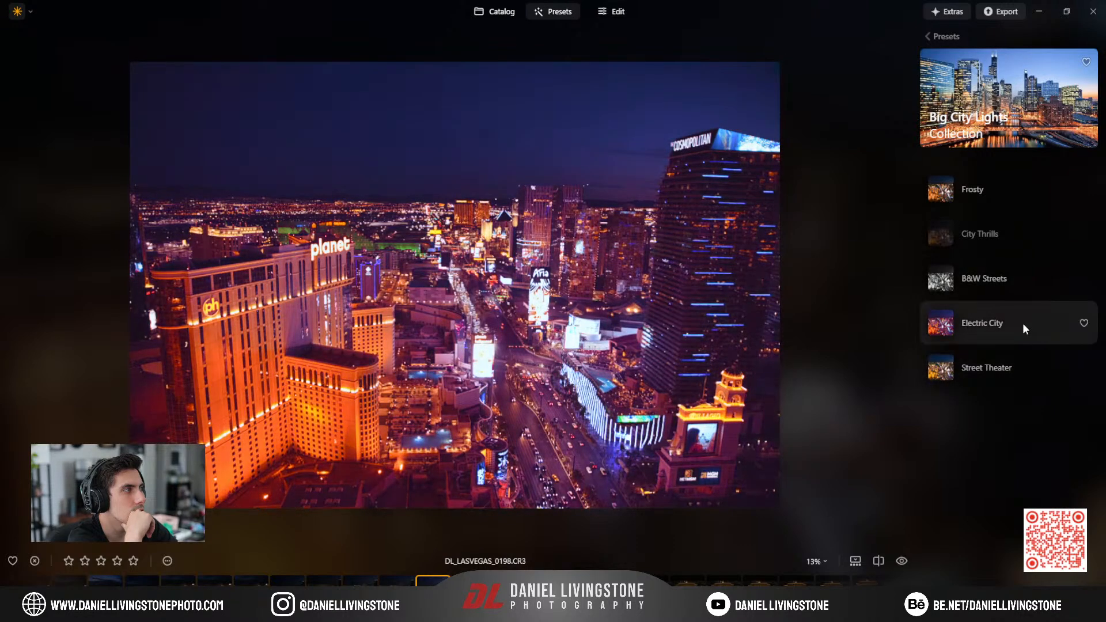
pyautogui.click(1023, 322)
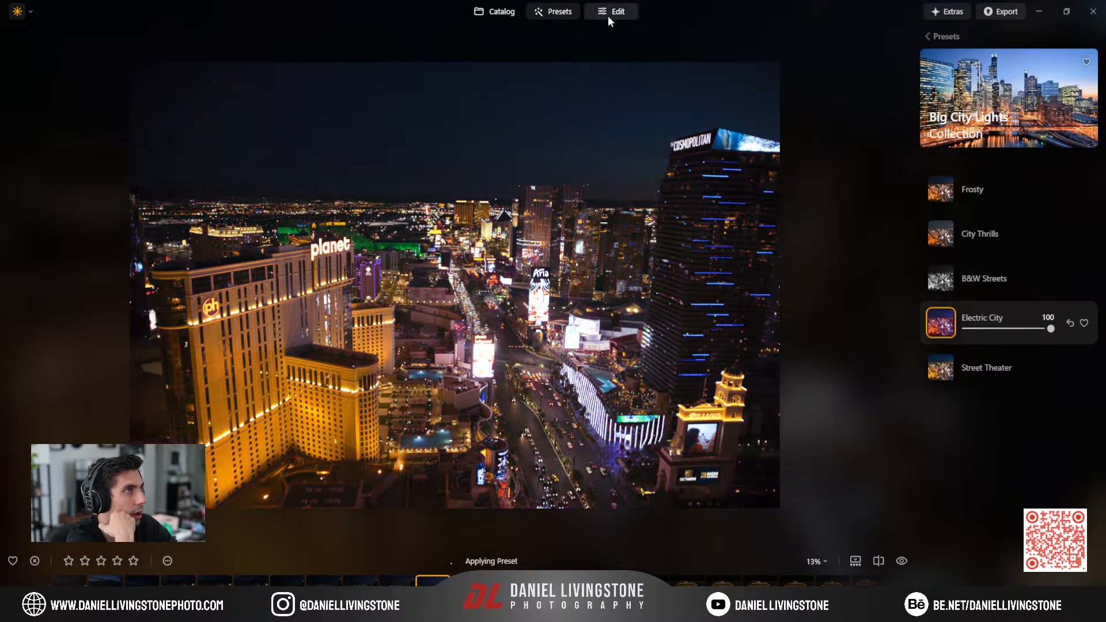
# Review the preset's Toning and Mood edits on the Strip photo, comparing the image with and without Mood.
pyautogui.click(609, 12)
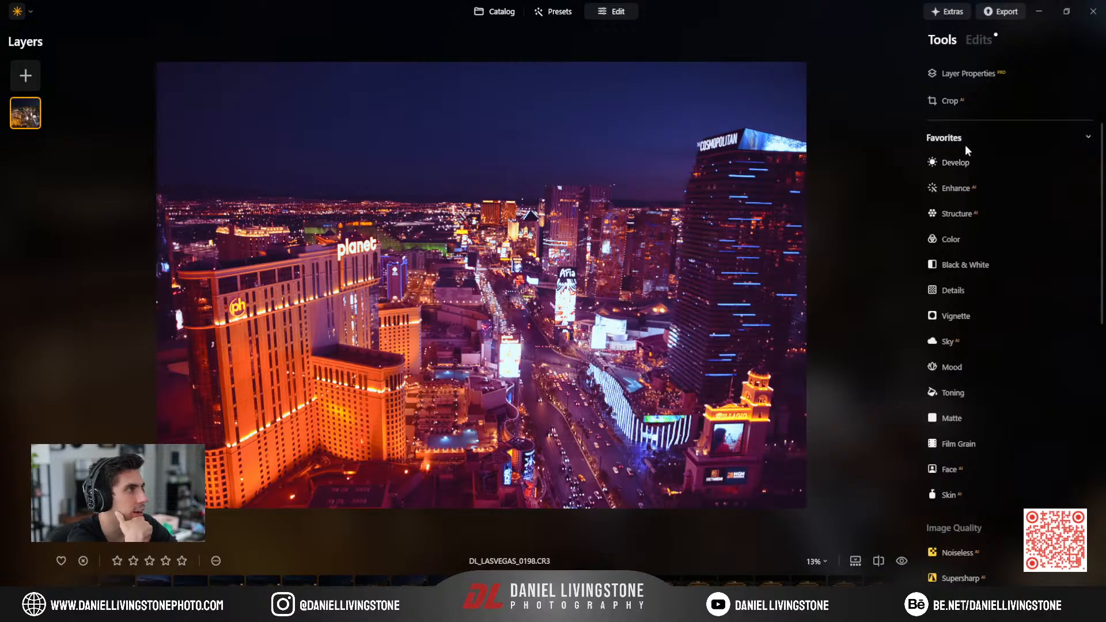
pyautogui.click(979, 40)
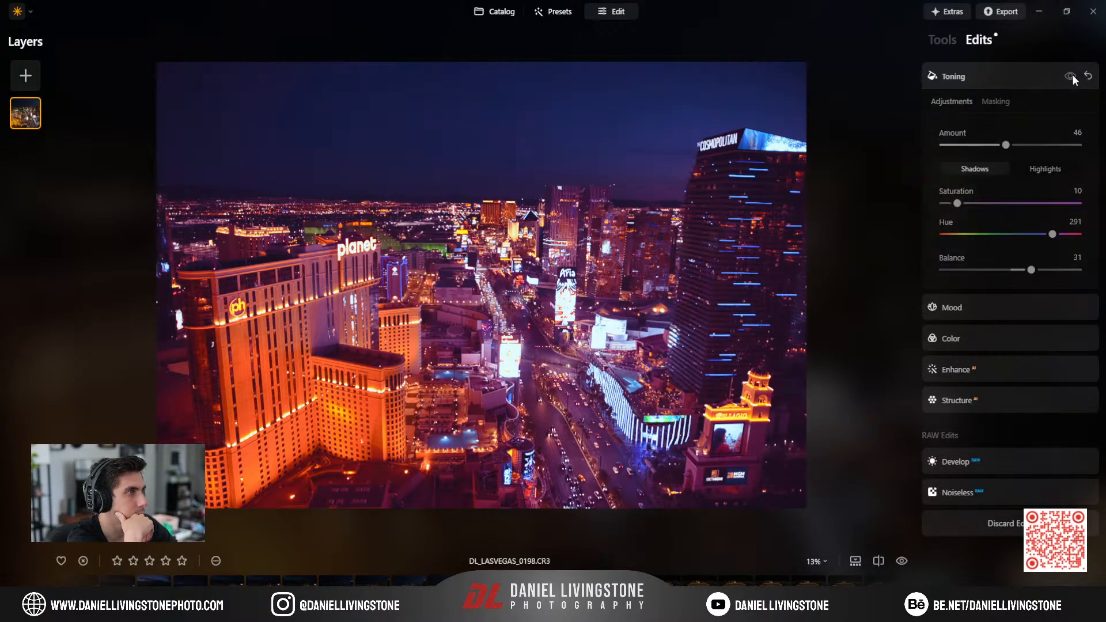
pyautogui.click(1038, 306)
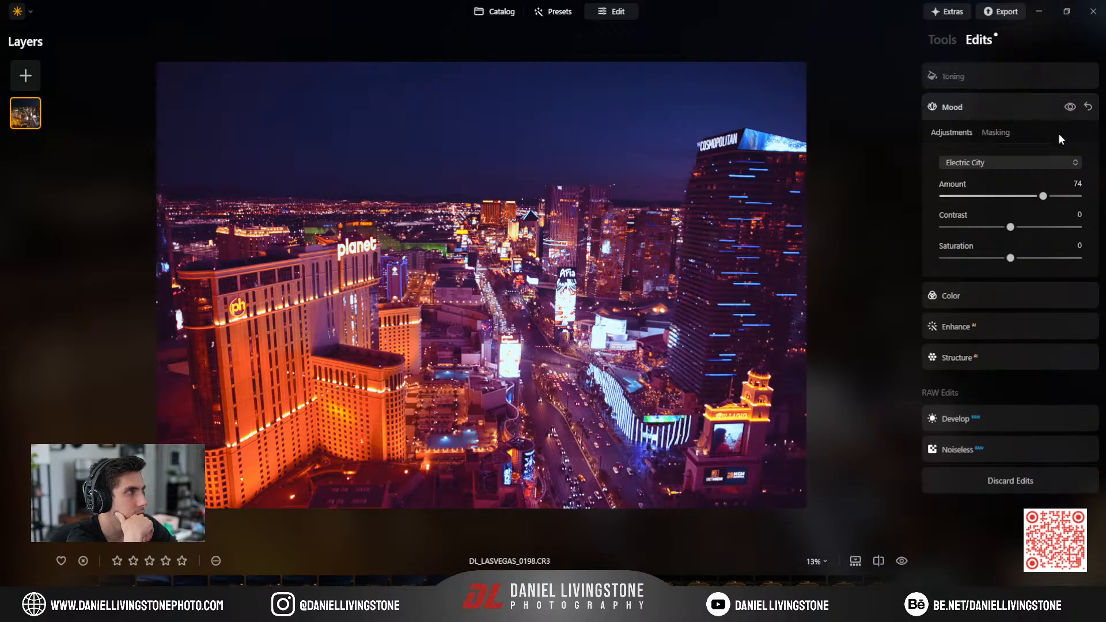
pyautogui.click(1071, 107)
pyautogui.click(1071, 108)
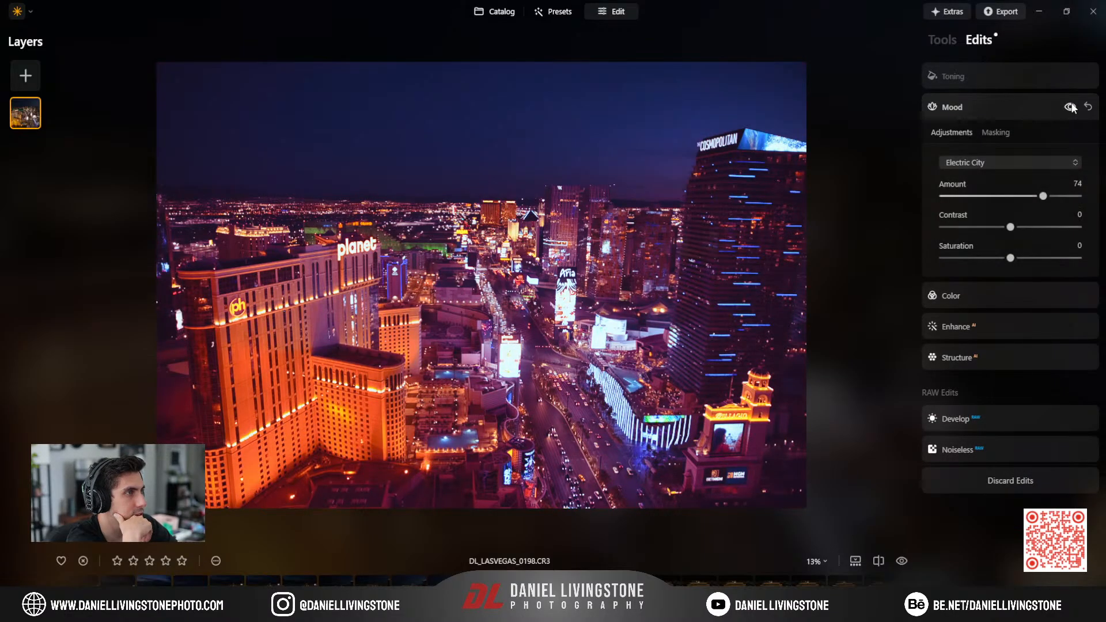
pyautogui.click(1071, 108)
pyautogui.click(1071, 107)
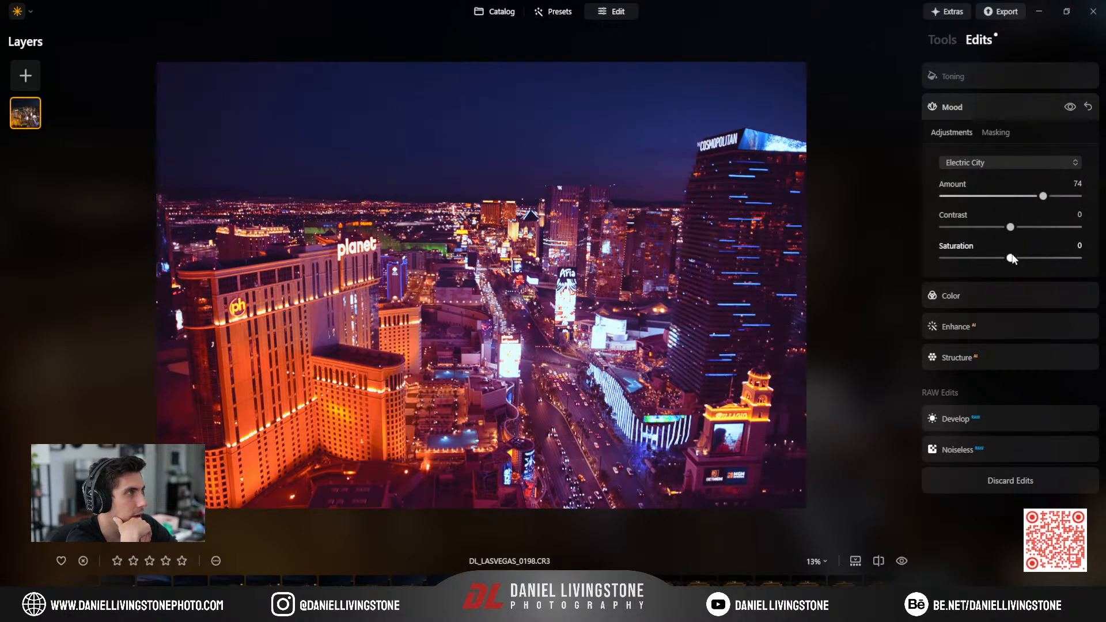
# Examine the preset's Color, HSL, Enhance and Structure settings on the Strip photo.
pyautogui.click(1008, 301)
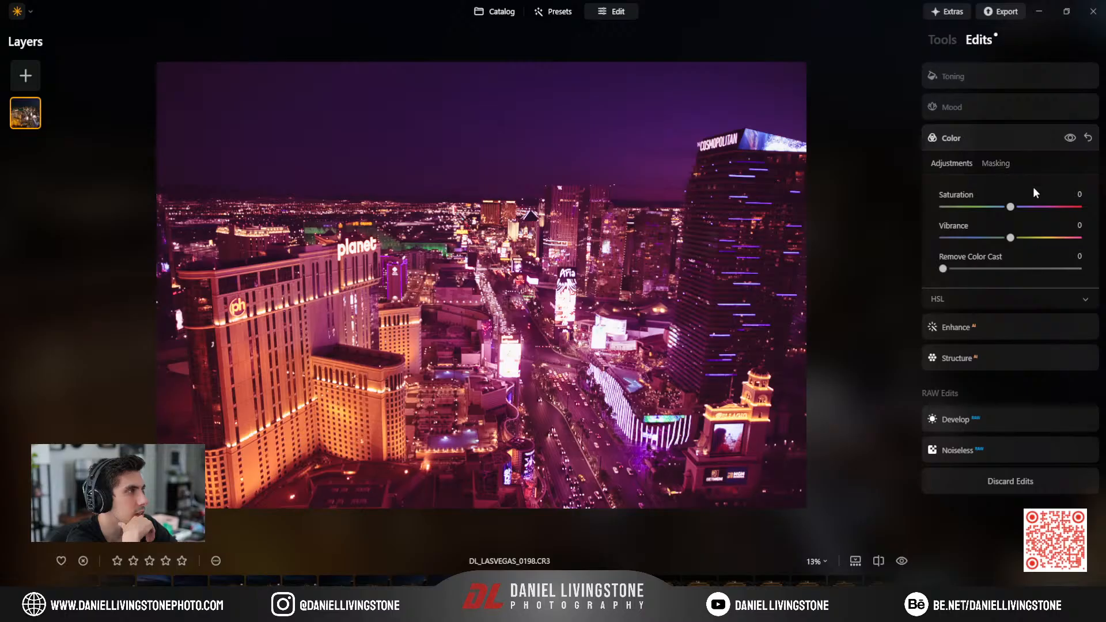
pyautogui.click(998, 300)
pyautogui.scroll(-2, 998, 298)
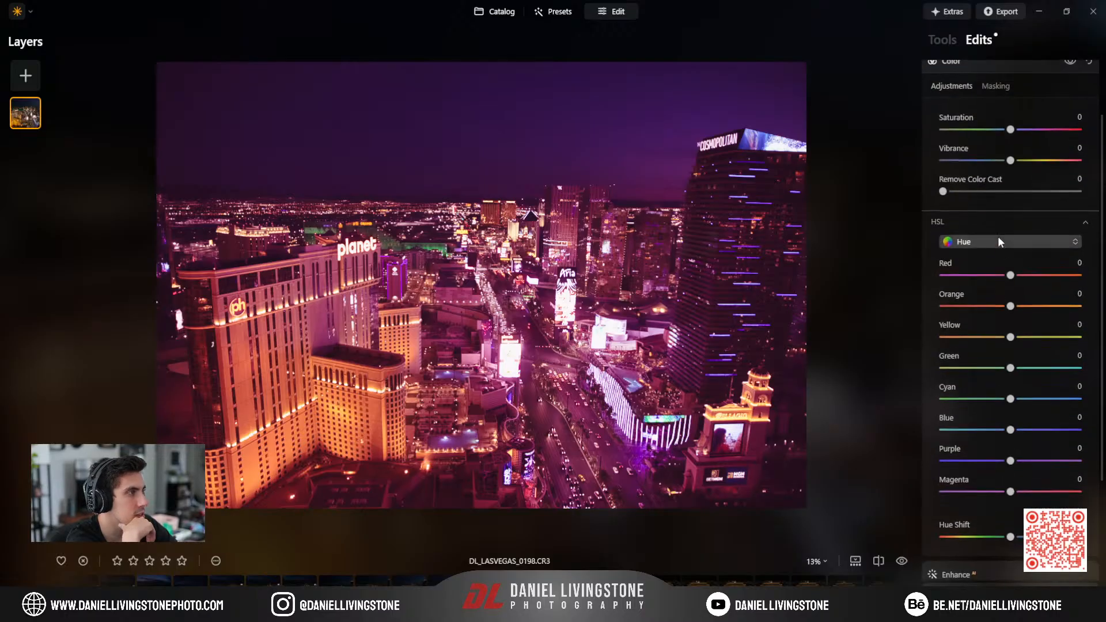
pyautogui.click(995, 222)
pyautogui.click(1013, 325)
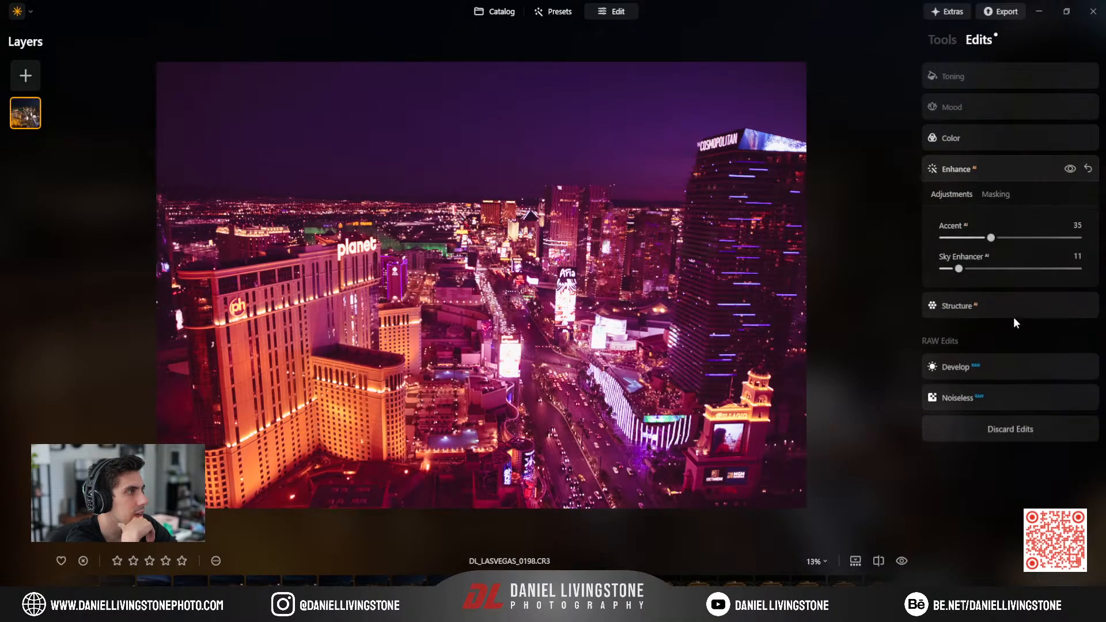
pyautogui.click(1067, 171)
pyautogui.click(1030, 309)
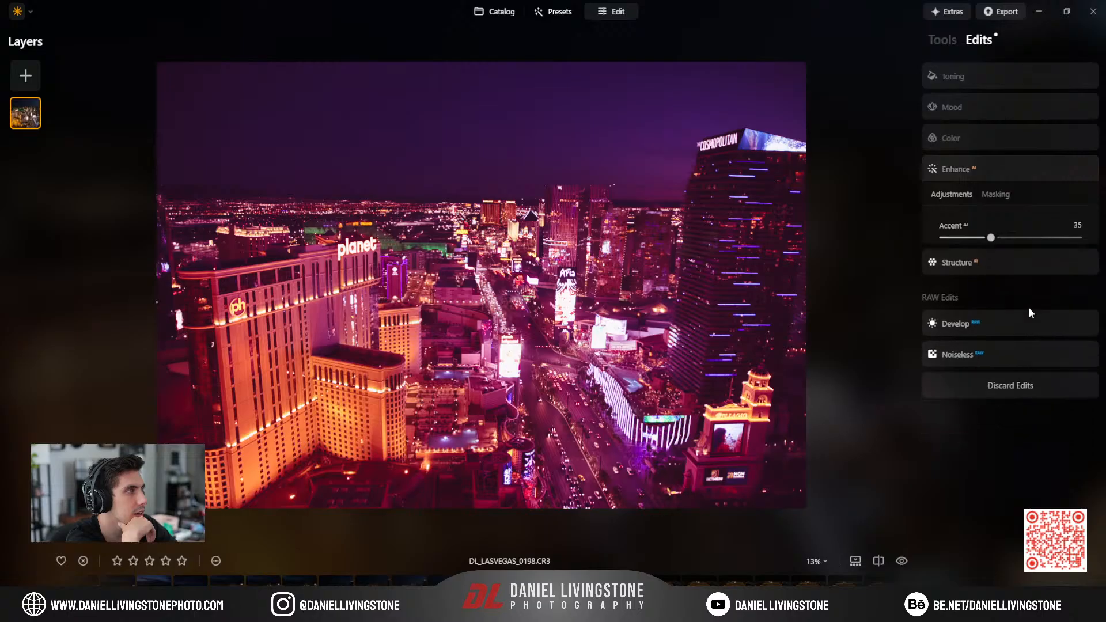
pyautogui.click(1020, 208)
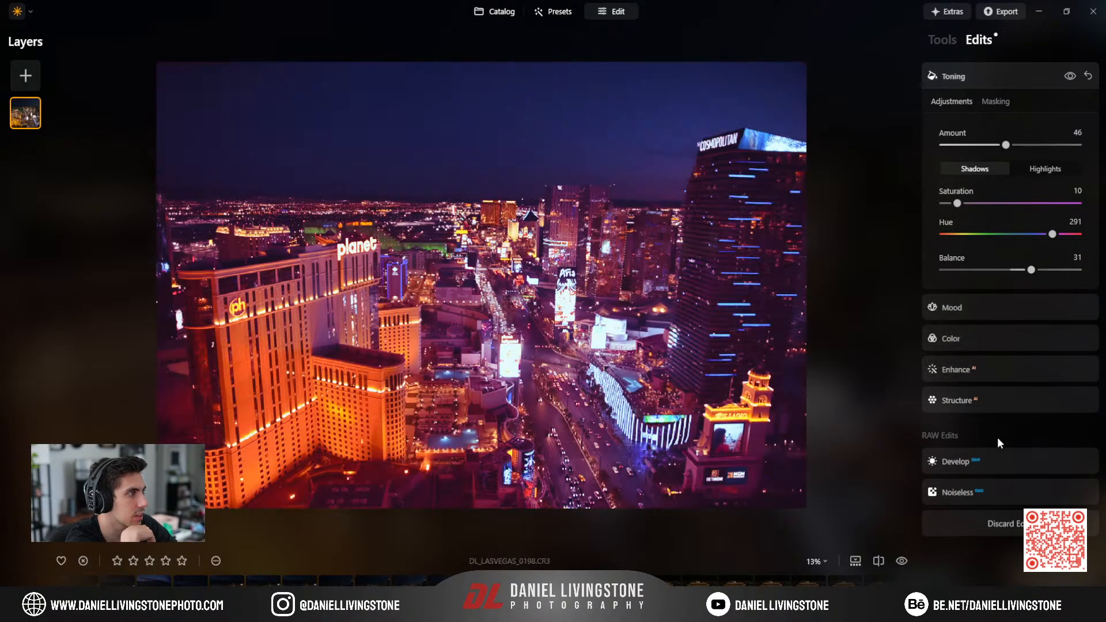
# Shift the Strip photo's RAW Develop tint toward green to about -104.
pyautogui.click(1001, 455)
pyautogui.scroll(-2, 1022, 426)
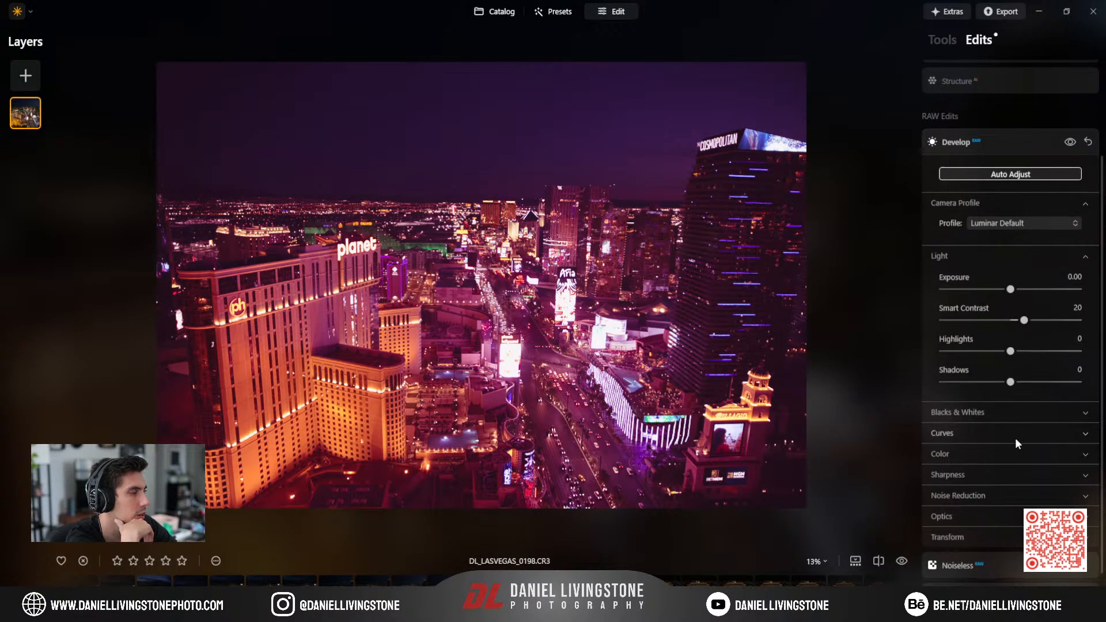
pyautogui.click(1020, 454)
pyautogui.scroll(-1, 1021, 455)
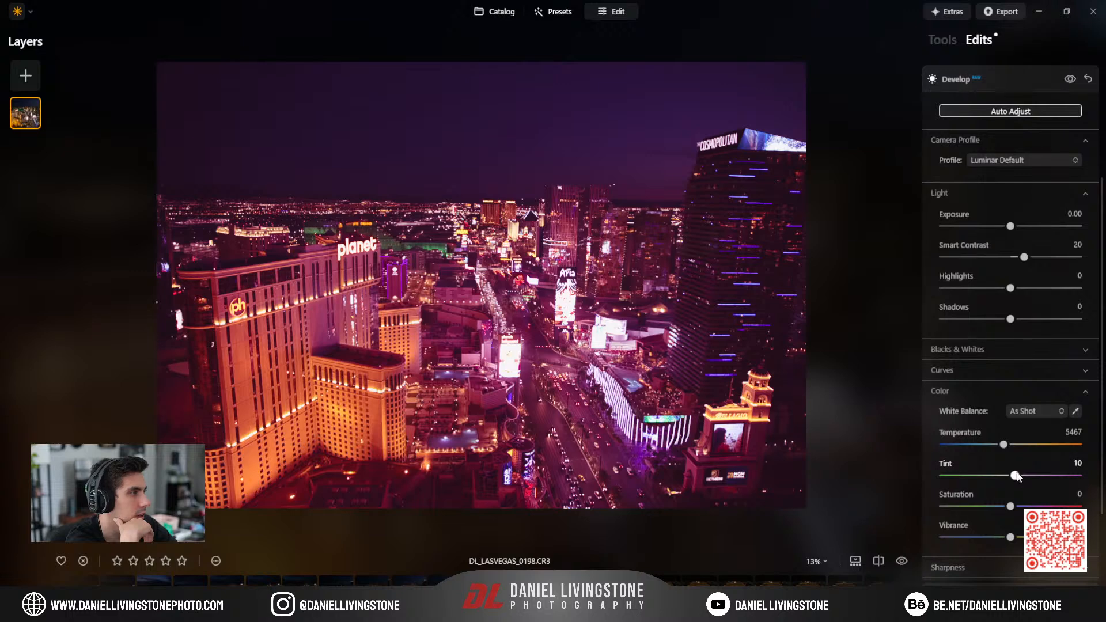
pyautogui.moveTo(1015, 475); pyautogui.dragTo(1009, 476)
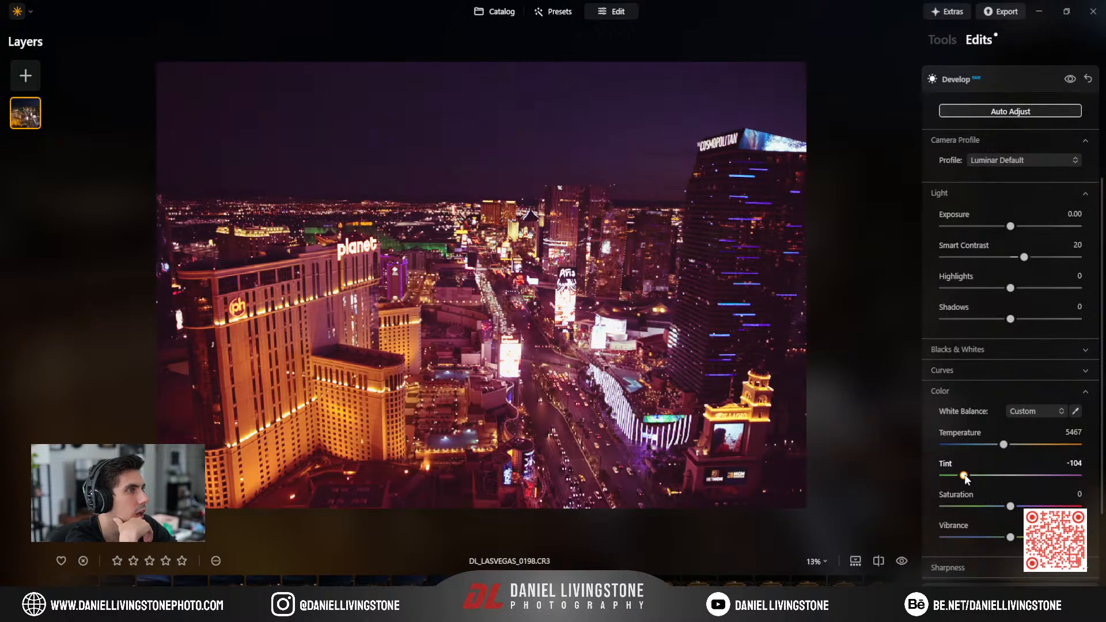
pyautogui.click(987, 78)
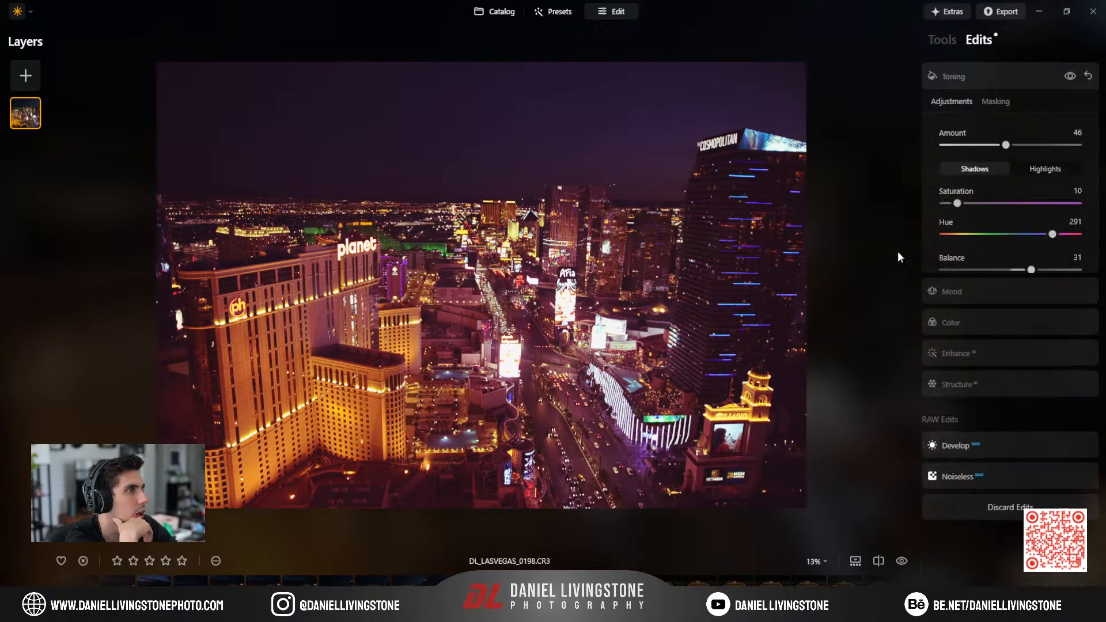
# Straighten the night Strip photo by rotating the crop slightly counterclockwise, and apply the crop.
pyautogui.click(941, 41)
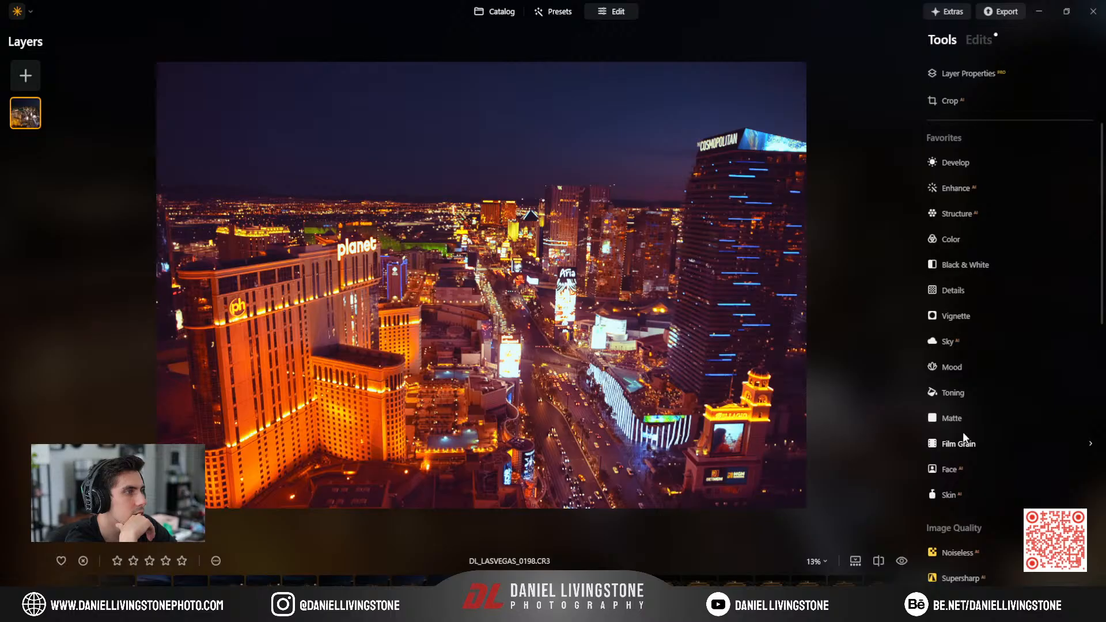
pyautogui.click(949, 101)
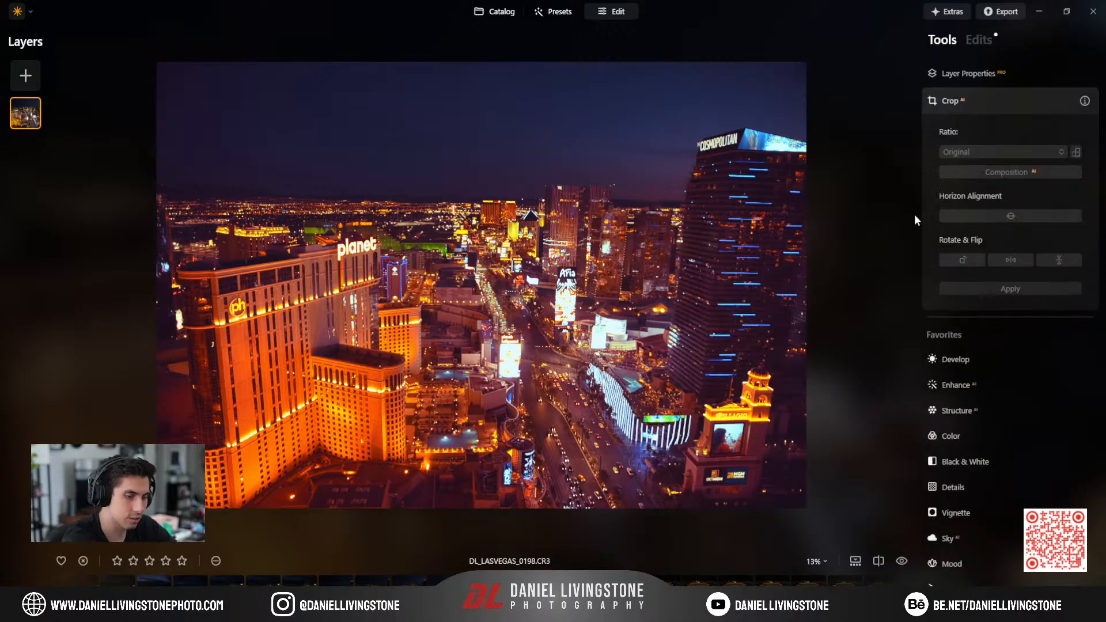
pyautogui.moveTo(857, 291); pyautogui.dragTo(857, 288)
pyautogui.click(950, 291)
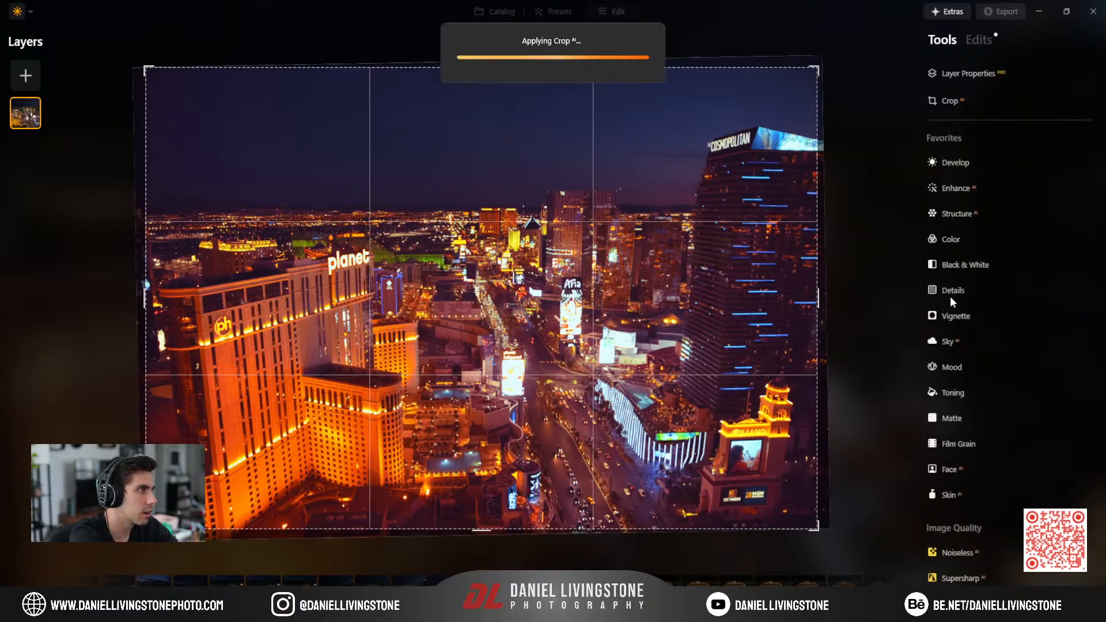
# Look through the available editing tools and recheck the crop of the Strip photo without changing it.
pyautogui.scroll(-15, 1008, 337)
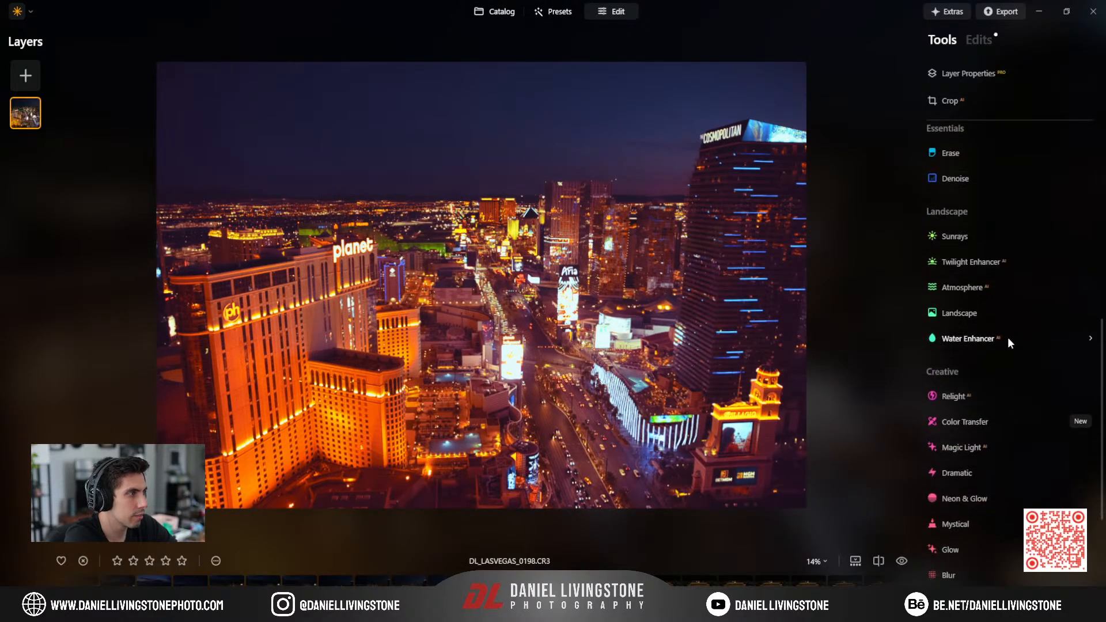
pyautogui.scroll(10, 1011, 390)
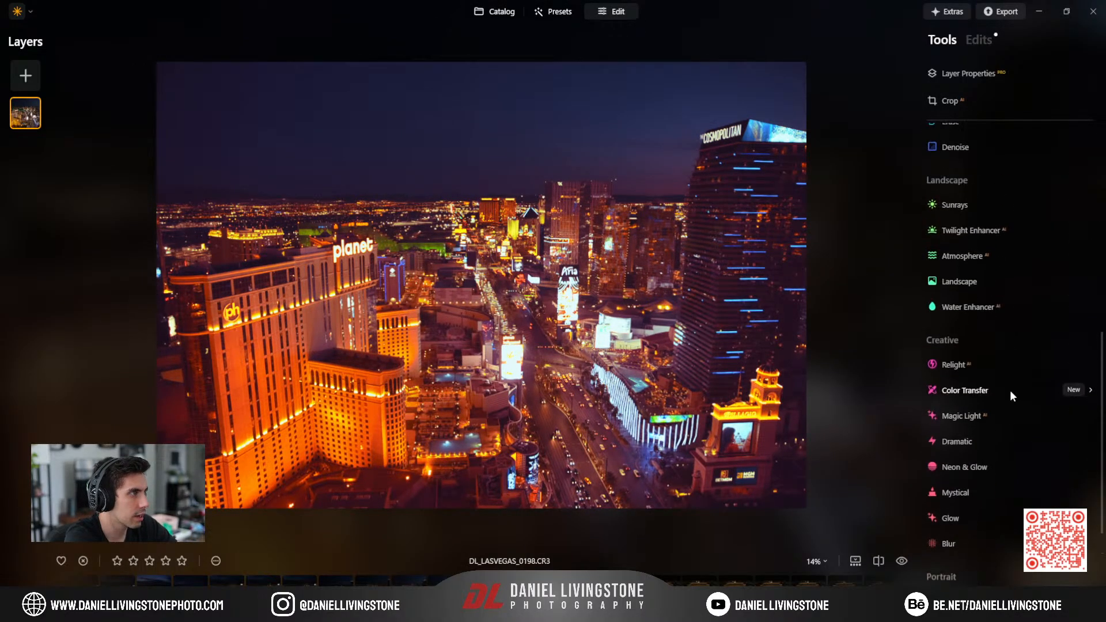
pyautogui.scroll(2, 1011, 396)
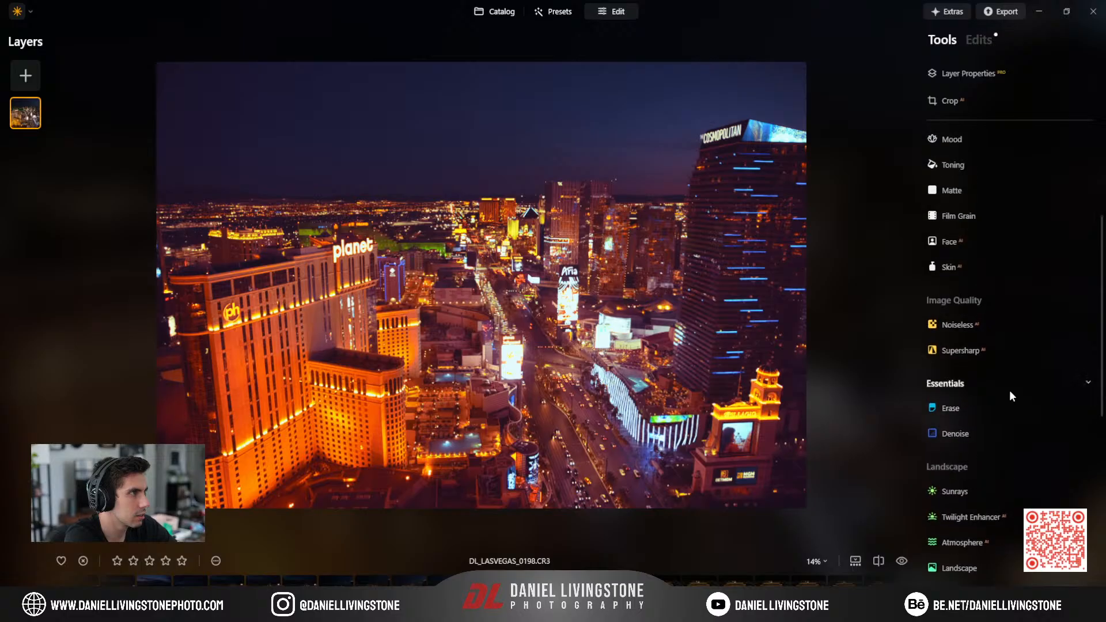
pyautogui.scroll(-4, 1011, 395)
pyautogui.scroll(-2, 1009, 395)
pyautogui.scroll(8, 1009, 396)
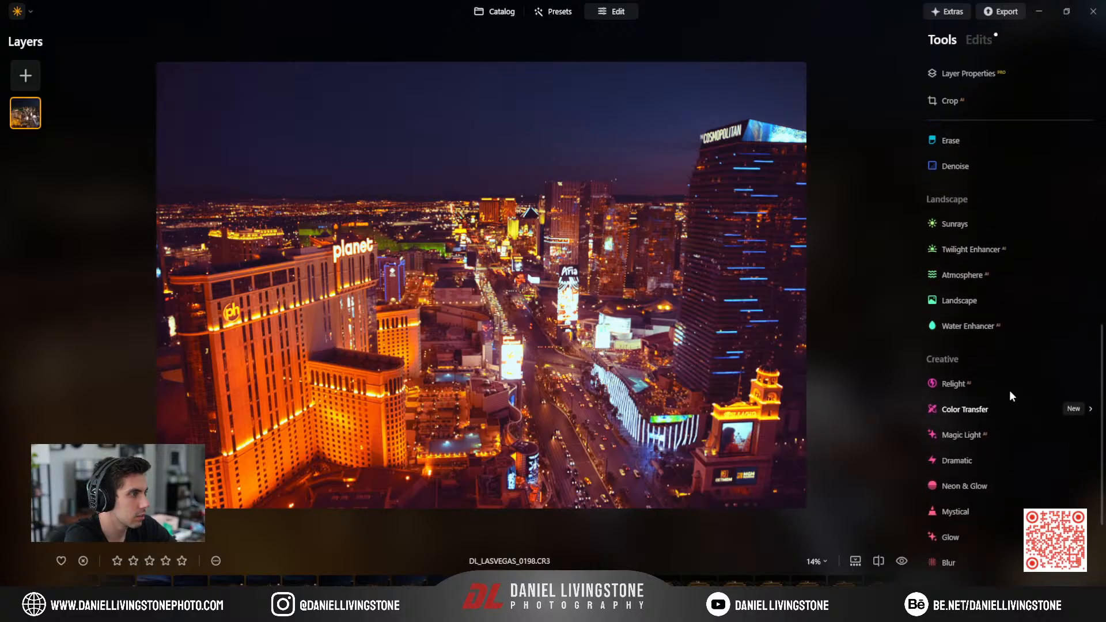
pyautogui.click(970, 99)
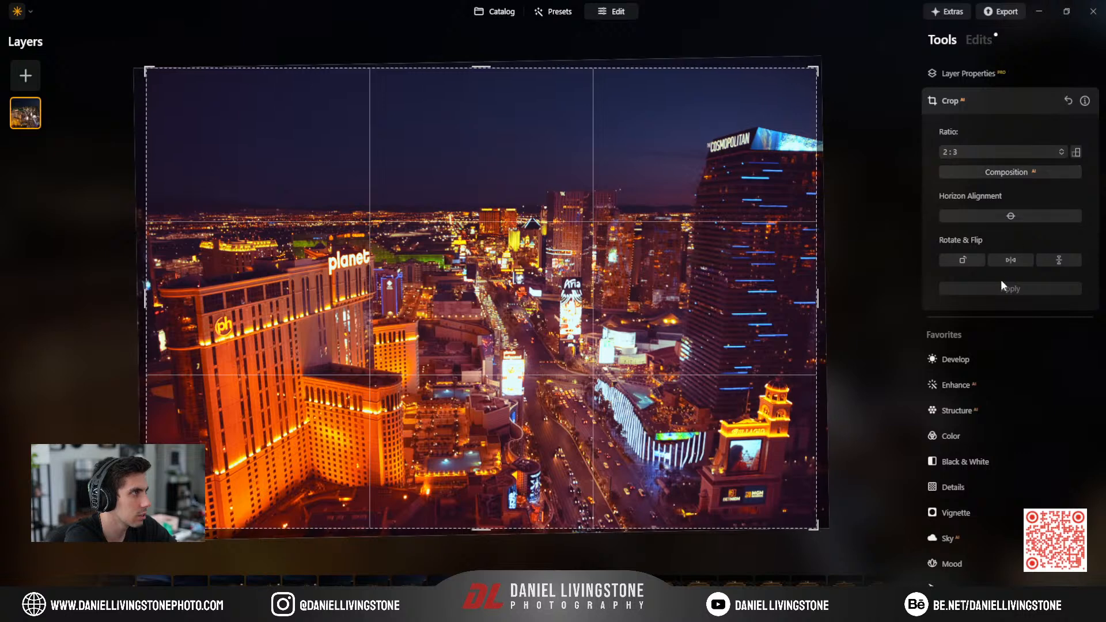
pyautogui.click(963, 102)
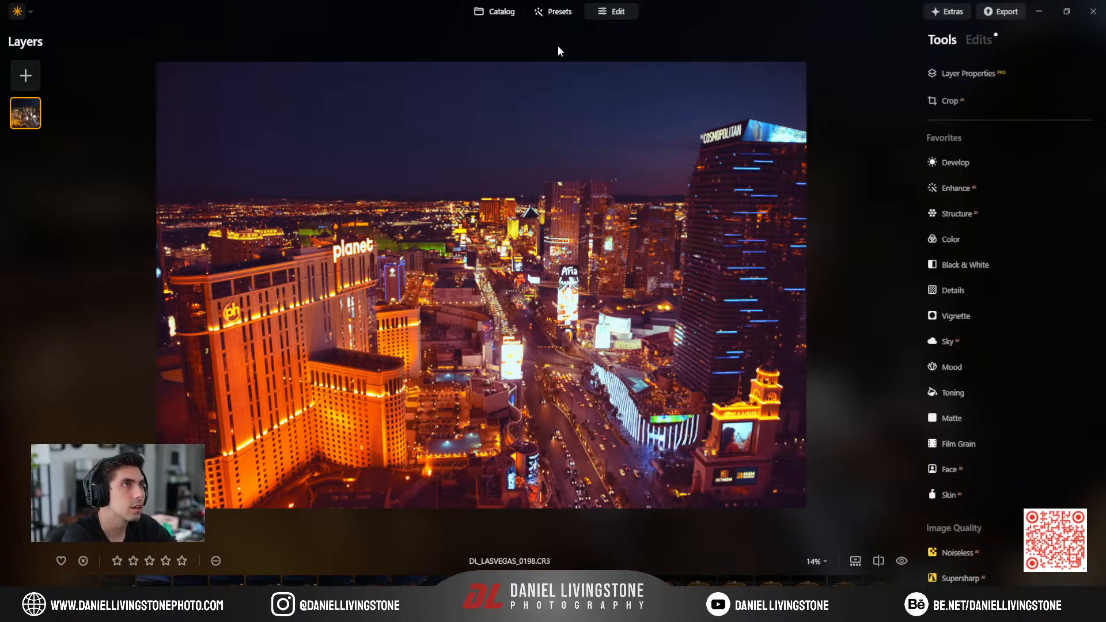
# Return to the Vegas Trip catalog and open the wide fountain photo DL_LasVegas_0239 in single-image view.
pyautogui.click(496, 11)
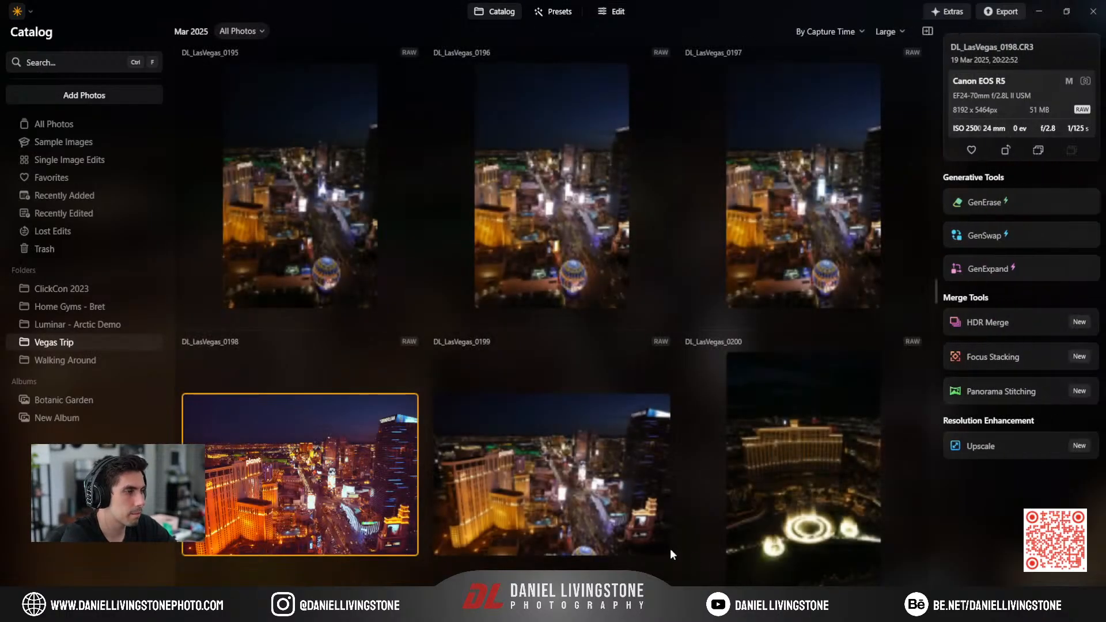
pyautogui.scroll(-15, 651, 514)
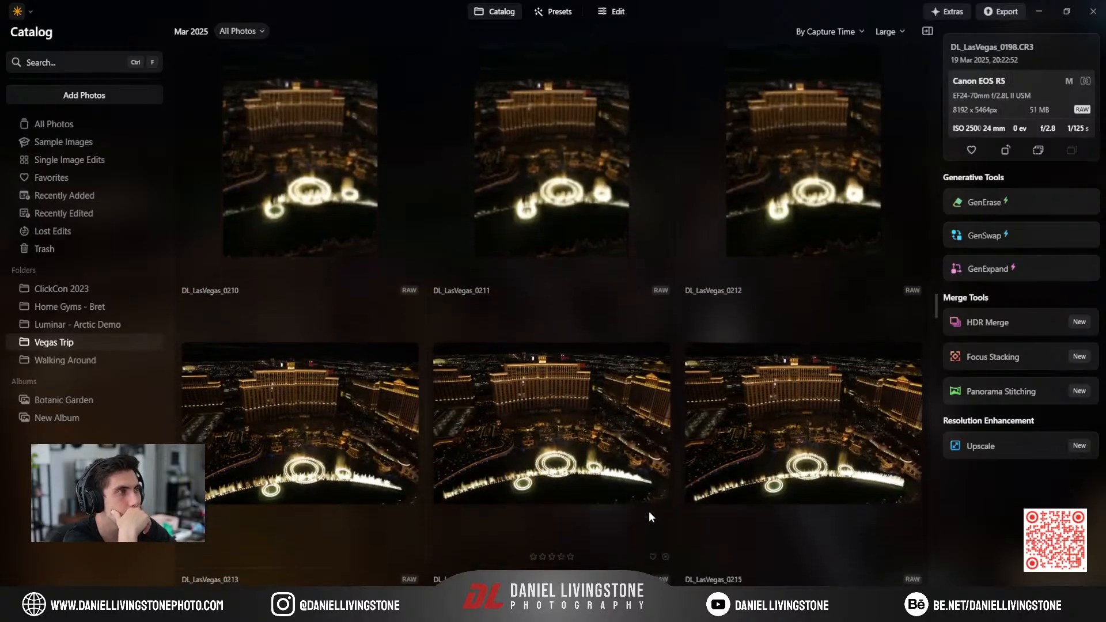
pyautogui.scroll(-15, 650, 512)
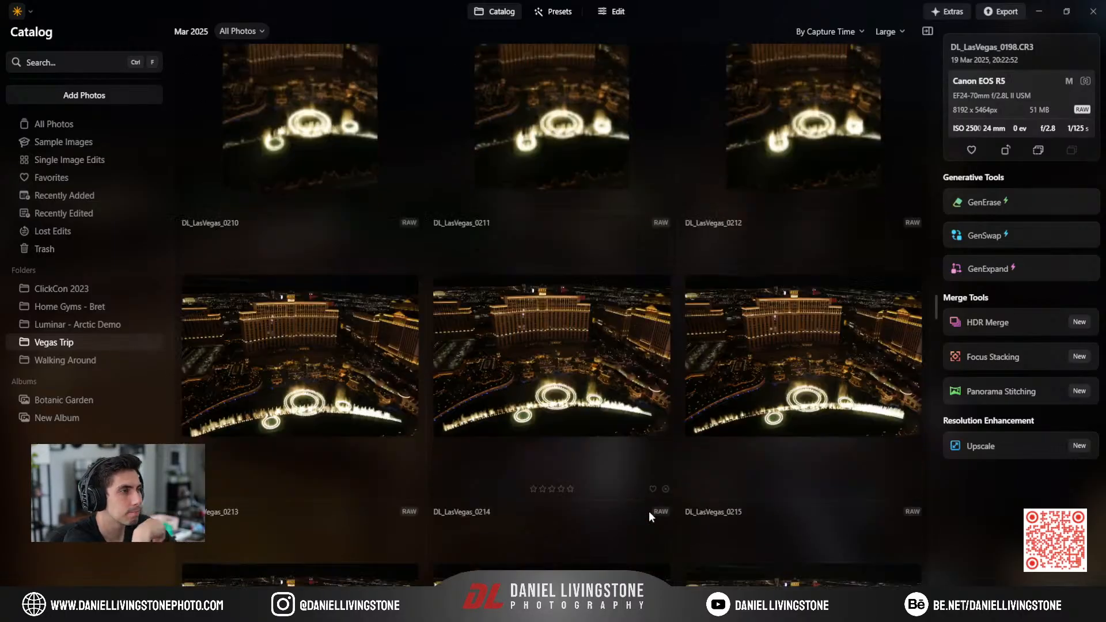
pyautogui.scroll(-10, 648, 510)
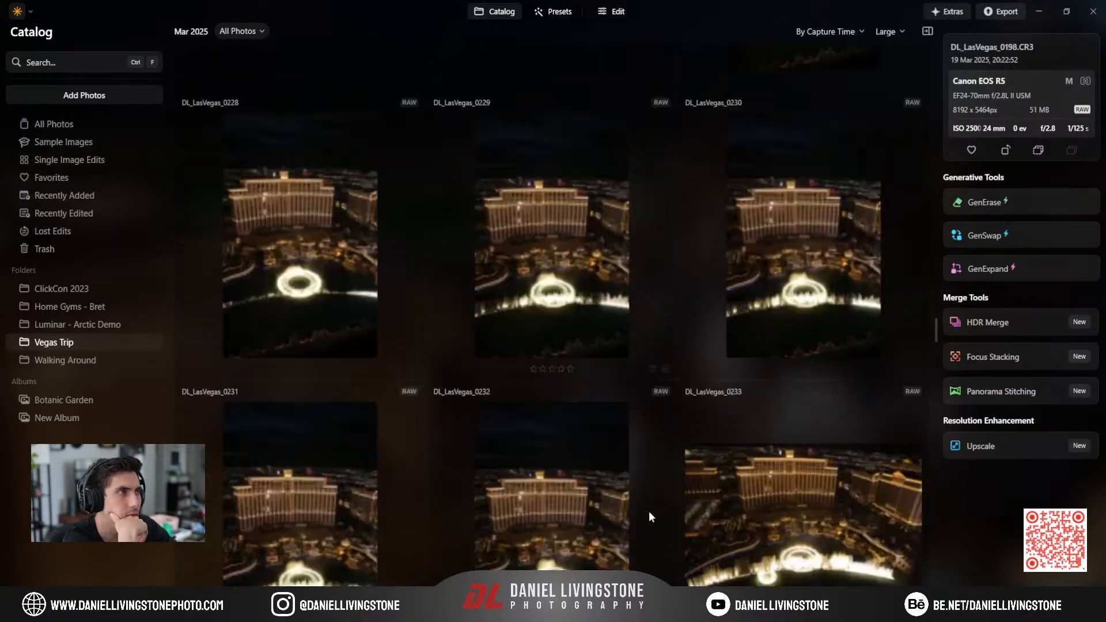
pyautogui.scroll(-4, 656, 478)
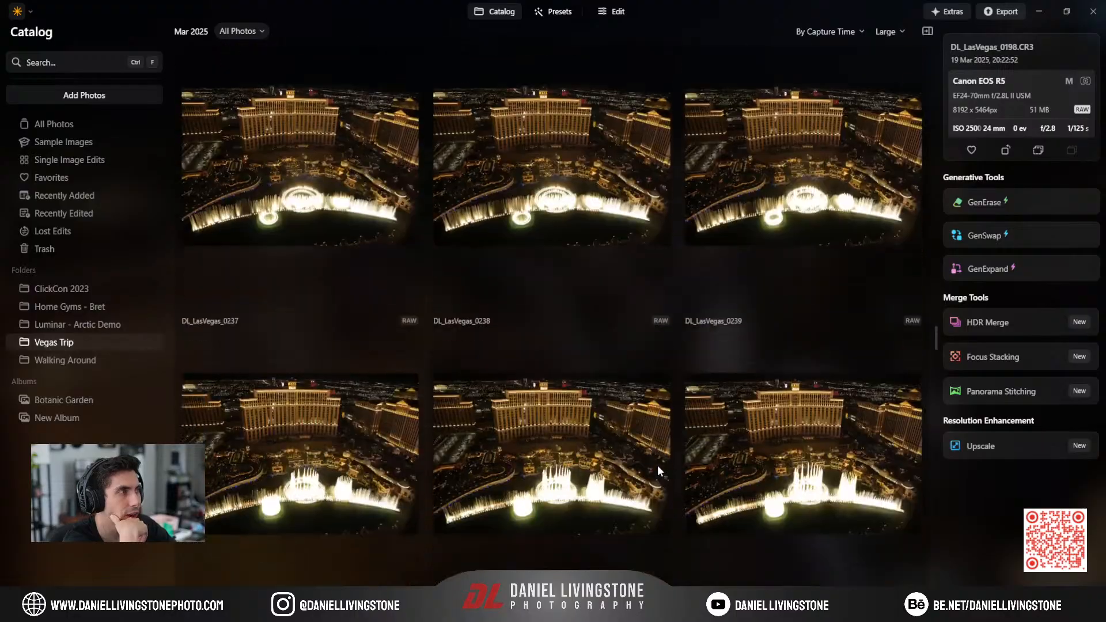
pyautogui.click(751, 393)
pyautogui.doubleClick(751, 393)
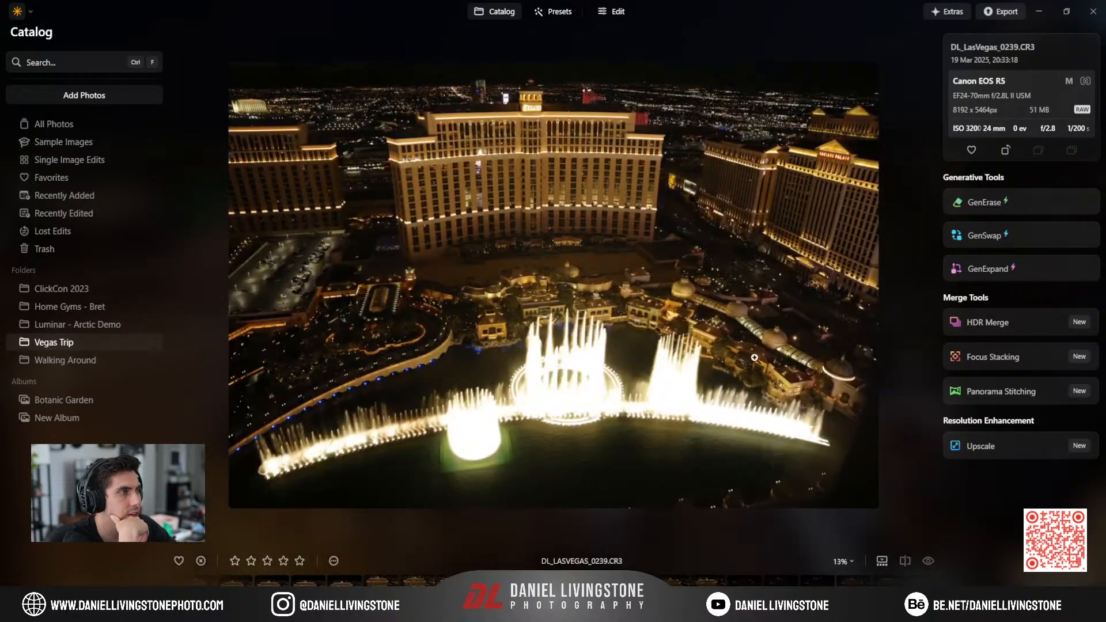
# Apply the Beyond the Wall preset from the Blockbuster collection to the fountain photo at 100 strength.
pyautogui.click(538, 14)
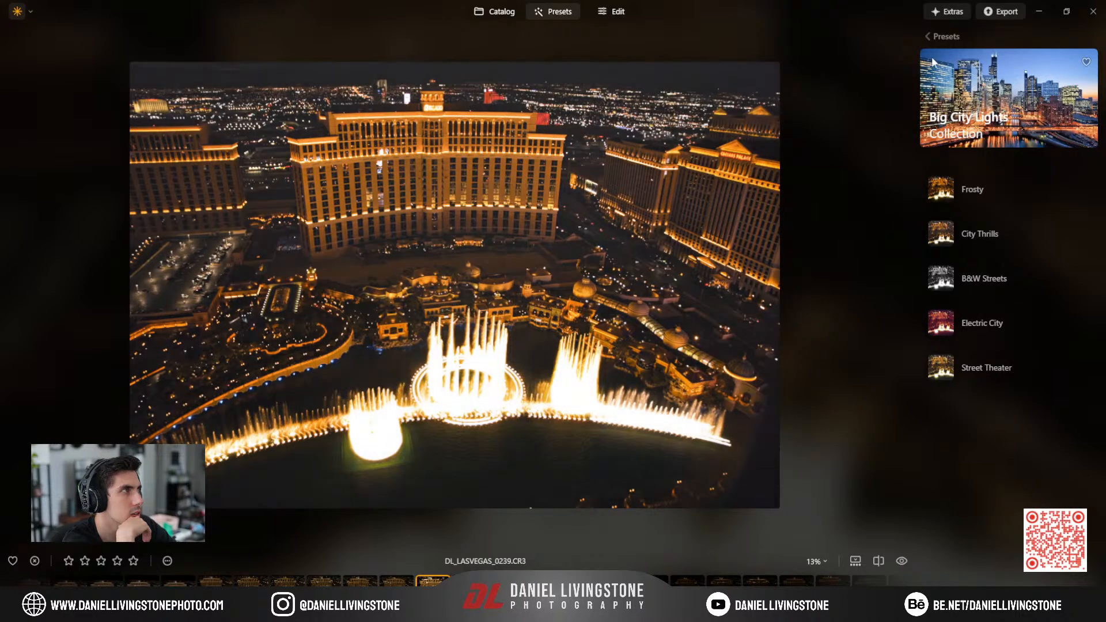
pyautogui.click(945, 35)
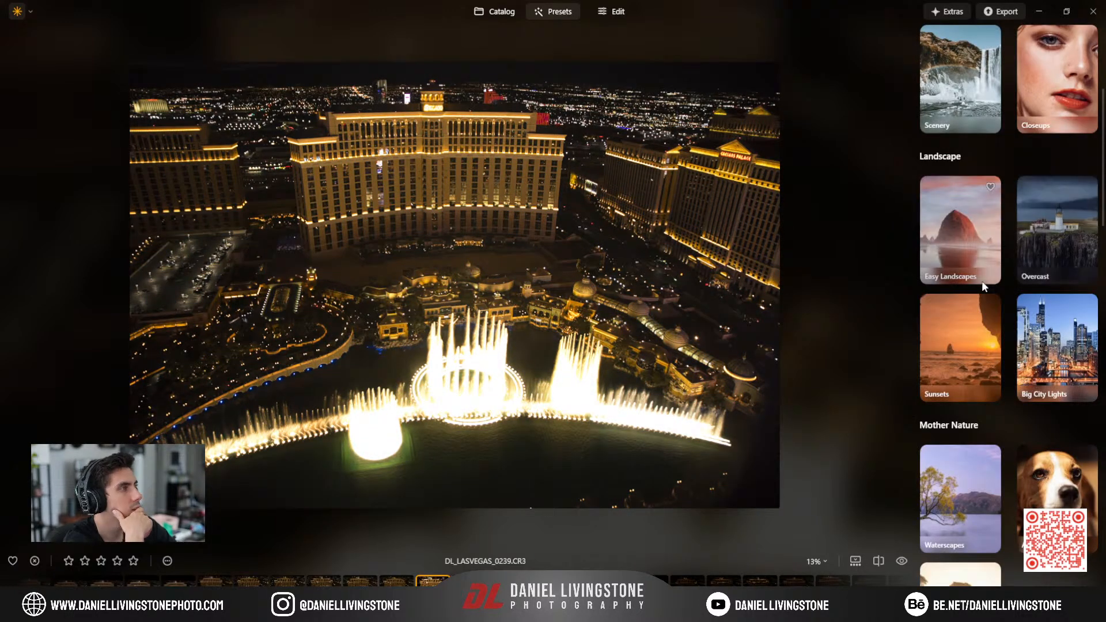
pyautogui.scroll(-12, 980, 289)
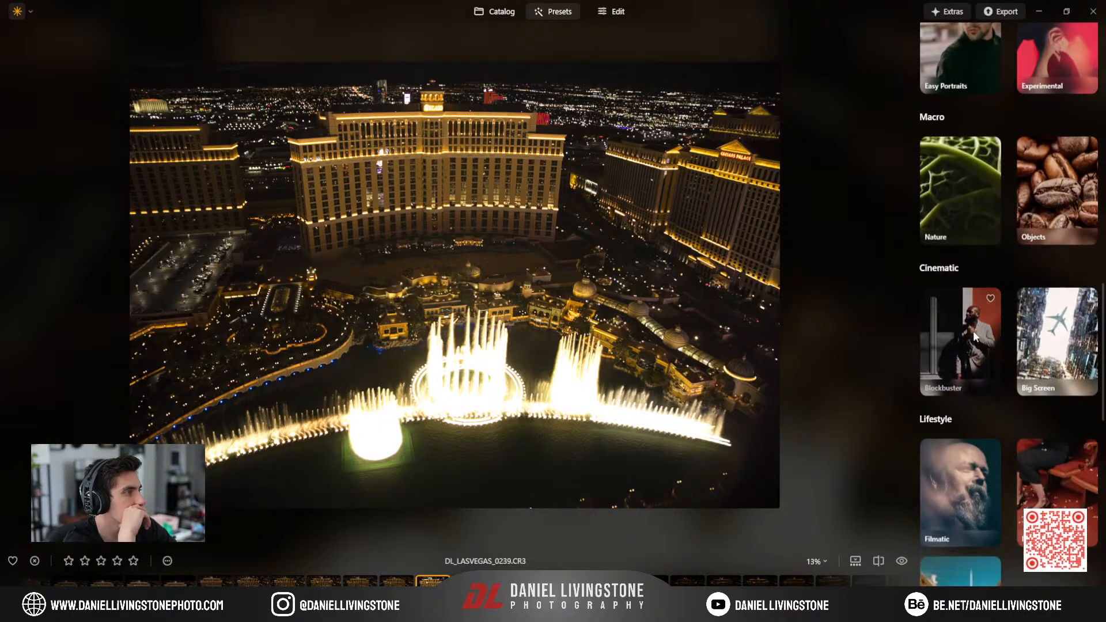
pyautogui.click(960, 326)
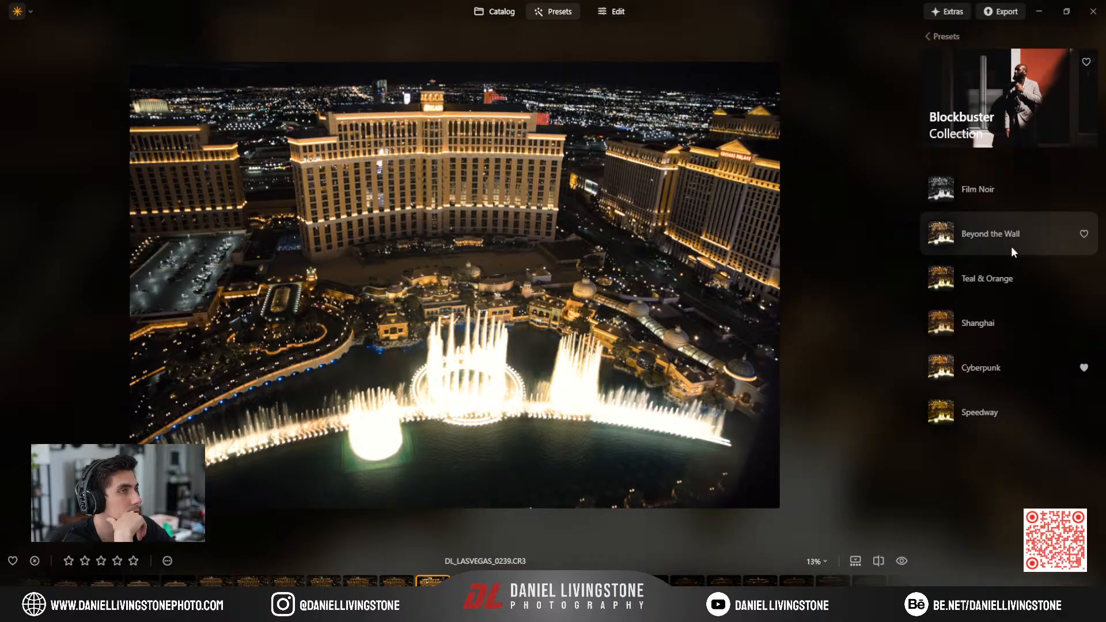
pyautogui.click(1012, 252)
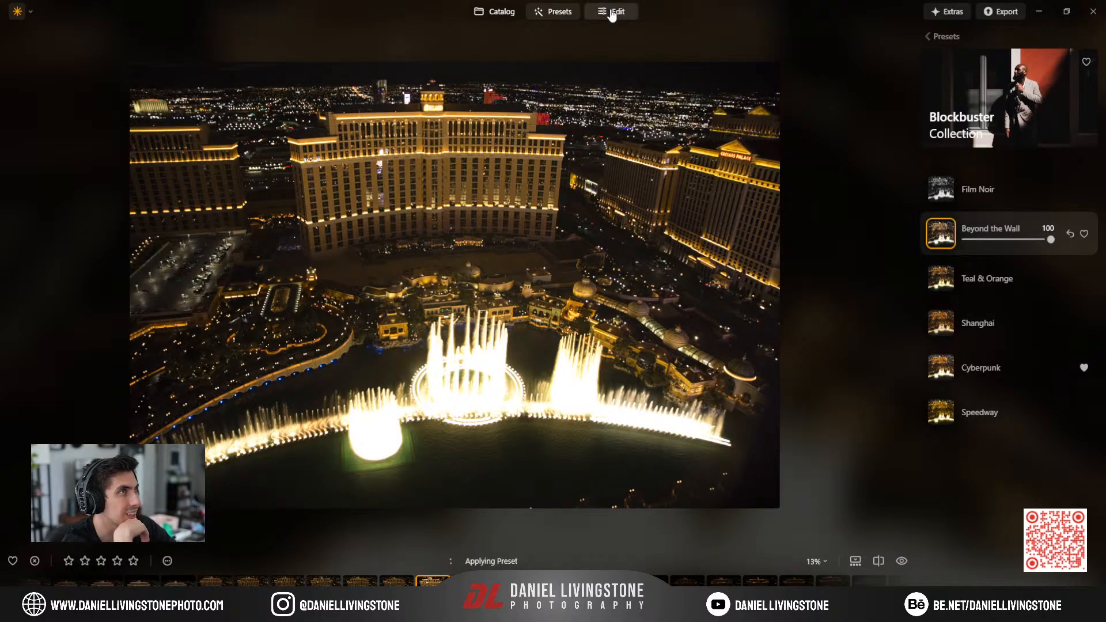
# Straighten the fountain photo with a slight counterclockwise crop rotation, keeping the Original ratio.
pyautogui.click(611, 13)
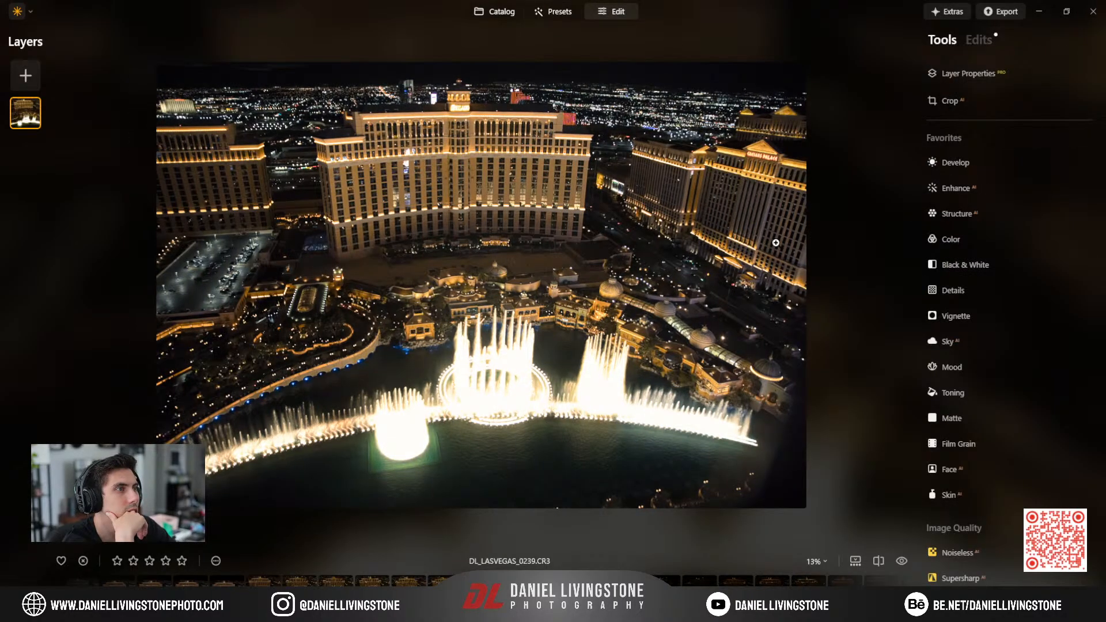
pyautogui.press('c')
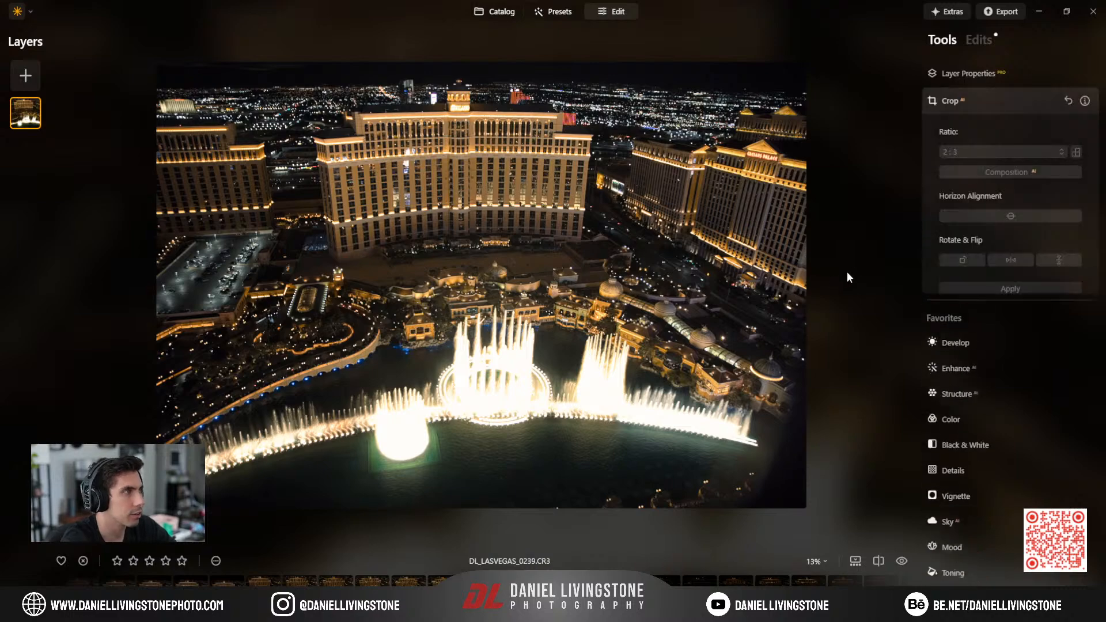
pyautogui.moveTo(853, 285); pyautogui.dragTo(854, 282)
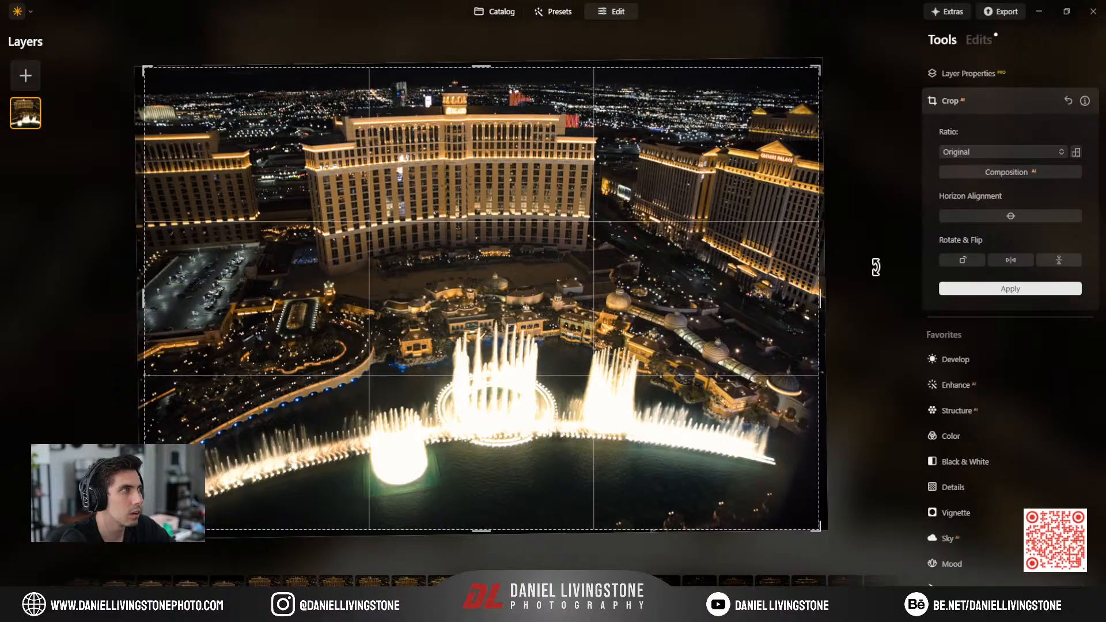
pyautogui.click(991, 104)
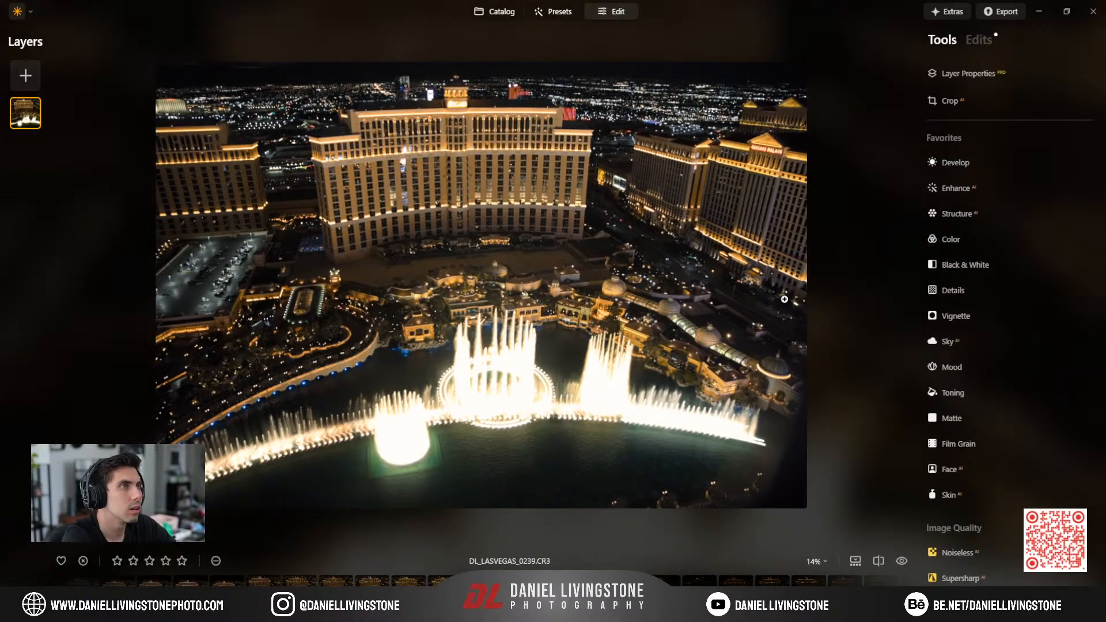
# Adjust the fountain photo's Details: Small Details 32, Medium Details -43, Large Details 0 and Sharpen 28.
pyautogui.click(476, 178)
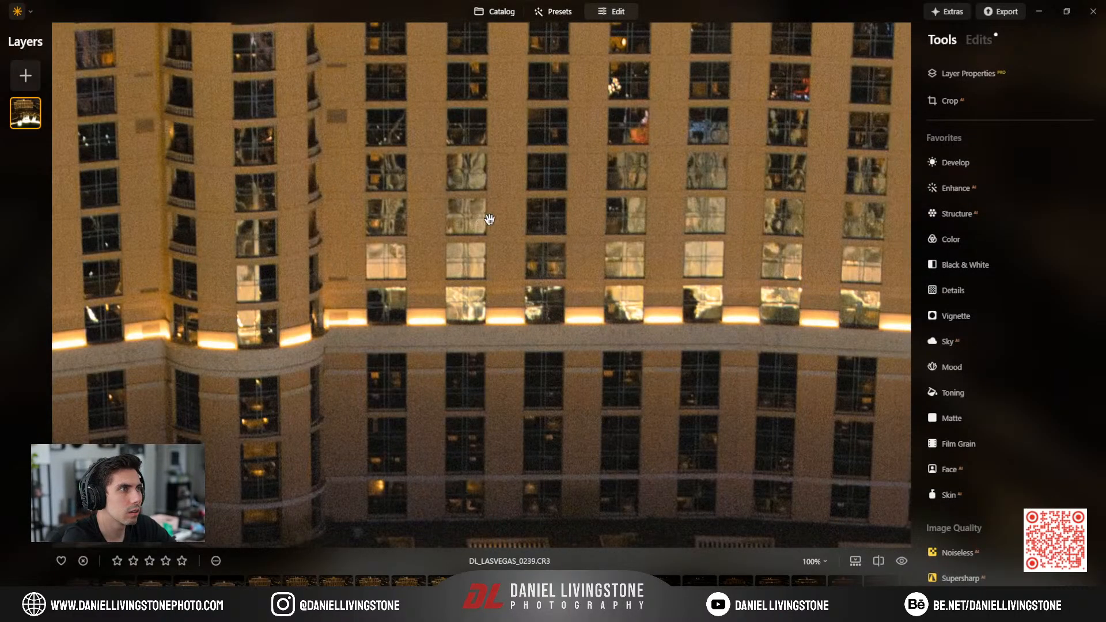
pyautogui.click(488, 242)
pyautogui.scroll(-3, 962, 357)
pyautogui.scroll(2, 973, 346)
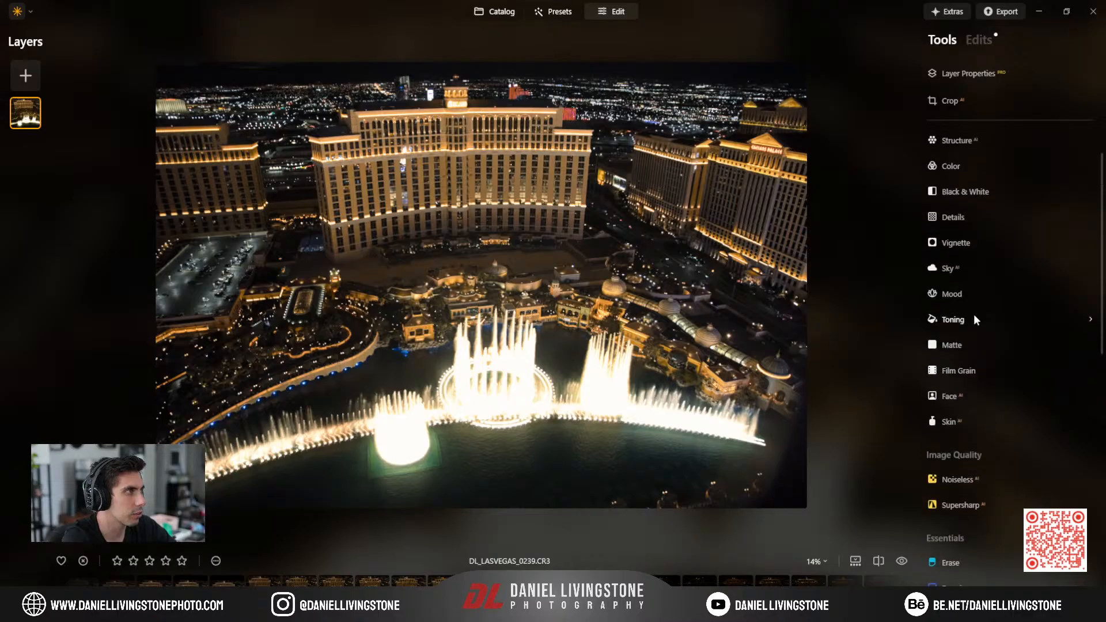
pyautogui.click(957, 219)
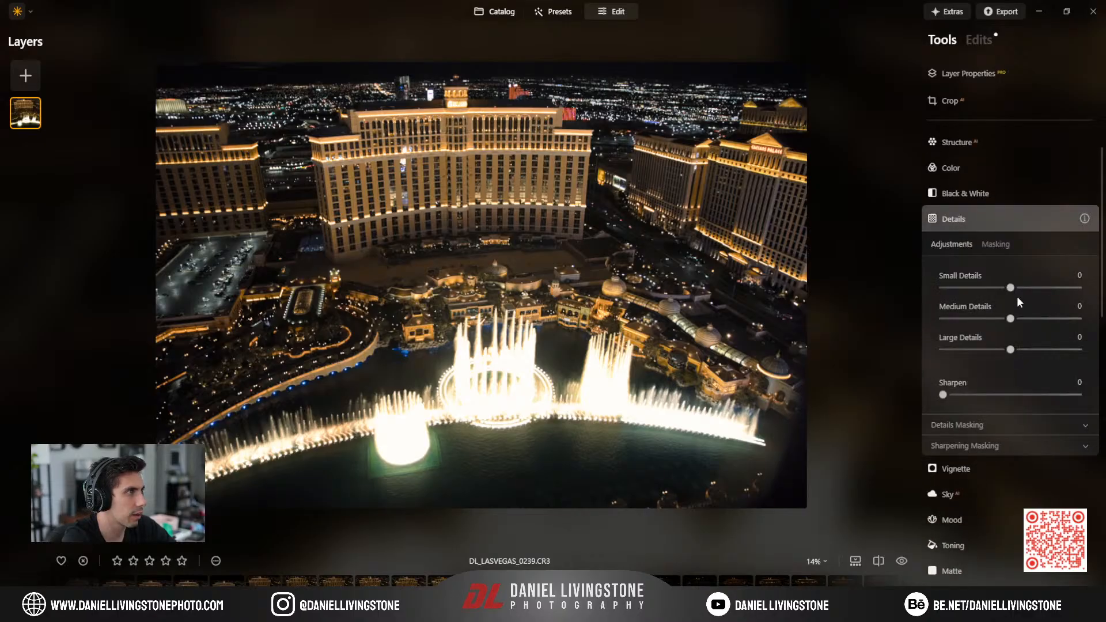
pyautogui.click(507, 215)
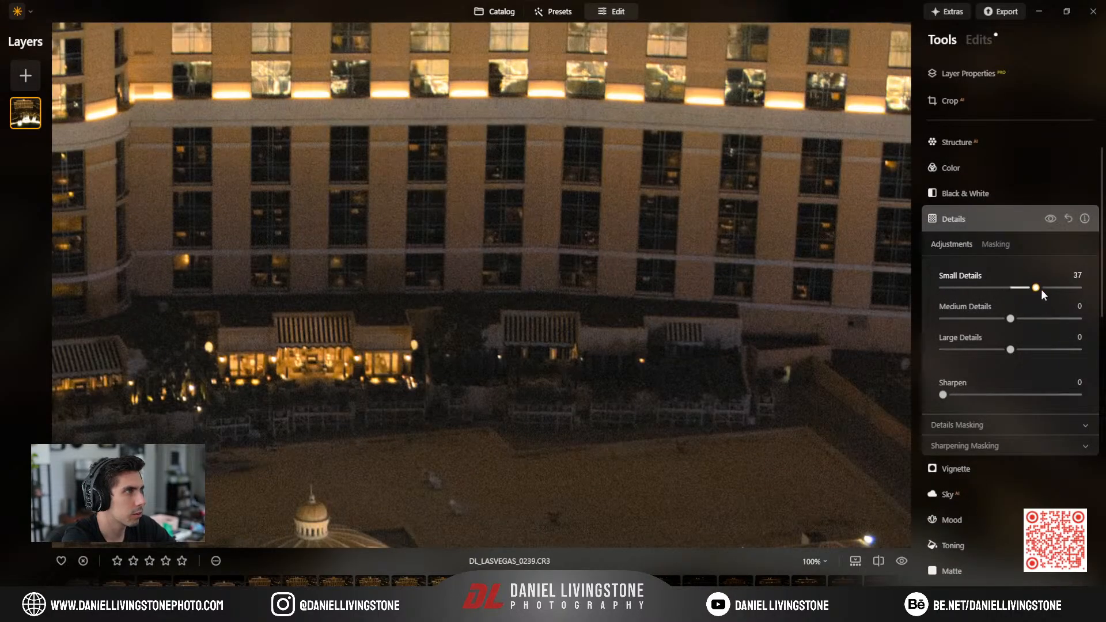
pyautogui.moveTo(1032, 291); pyautogui.dragTo(983, 323)
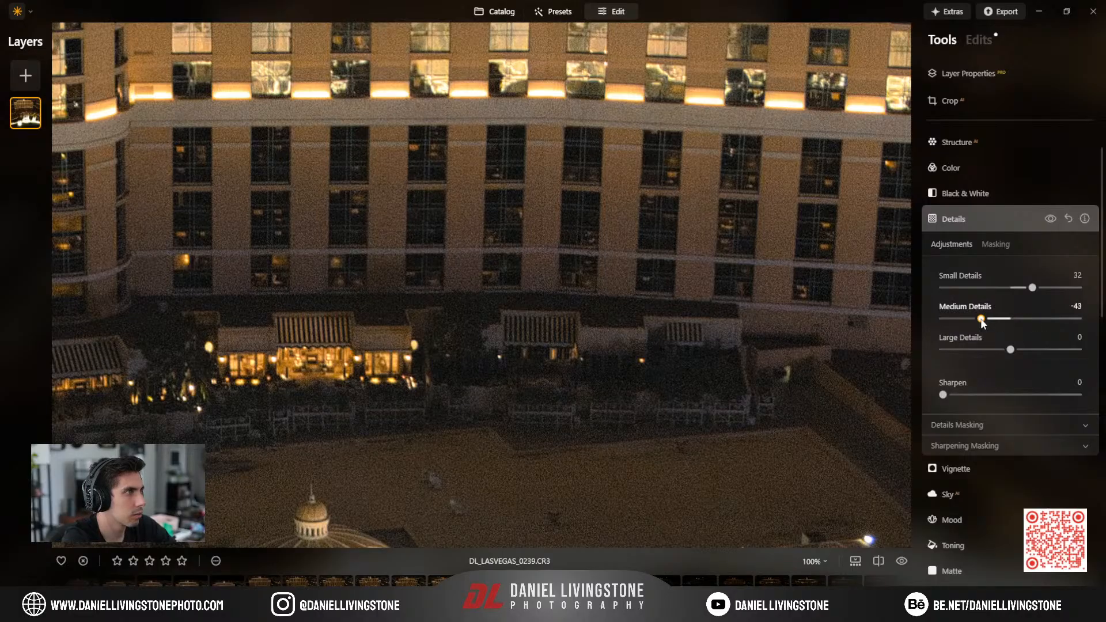
pyautogui.moveTo(1031, 353)
pyautogui.mouseDown()
pyautogui.moveTo(1062, 354)
pyautogui.moveTo(1021, 353)
pyautogui.mouseUp()
pyautogui.doubleClick(1017, 351)
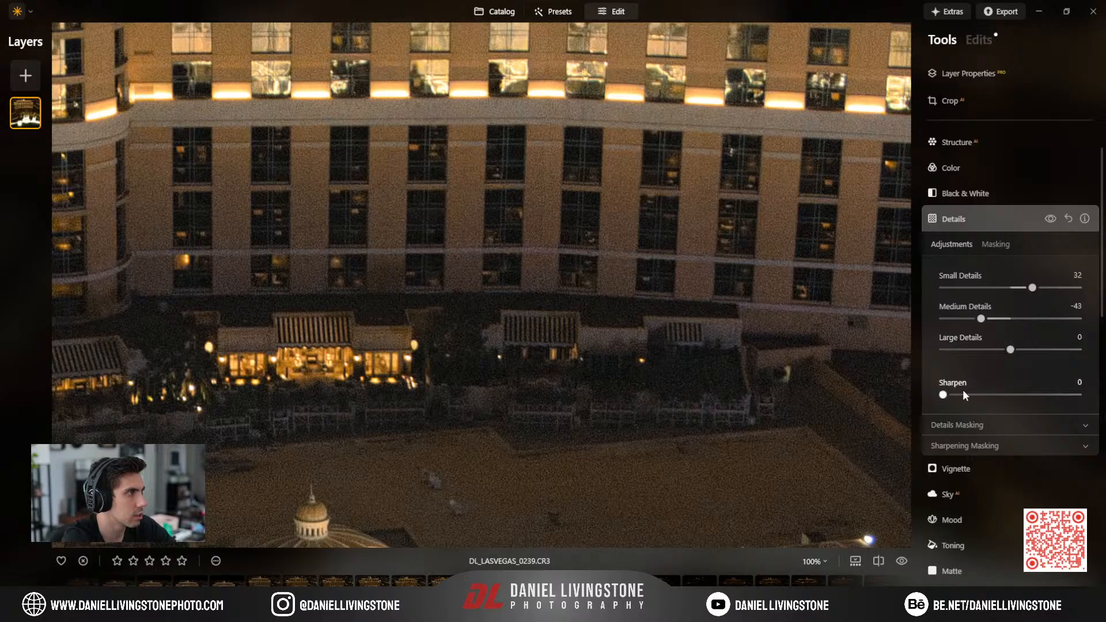
pyautogui.click(743, 335)
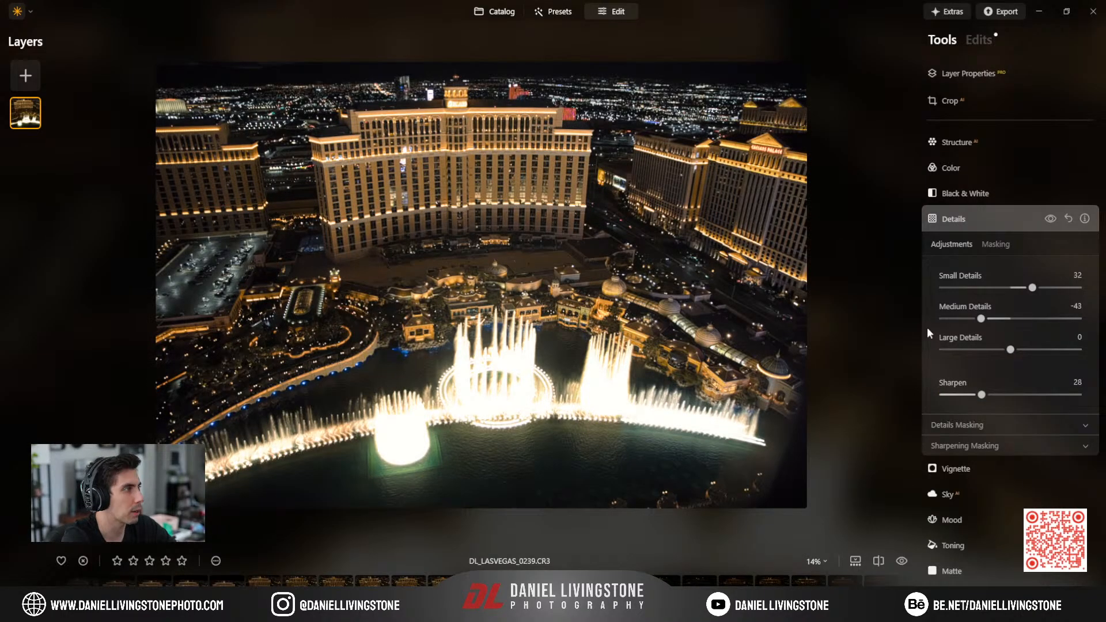
pyautogui.click(1028, 222)
# Lower the Blacks in the fountain photo's RAW Develop edit to about -36.
pyautogui.click(980, 40)
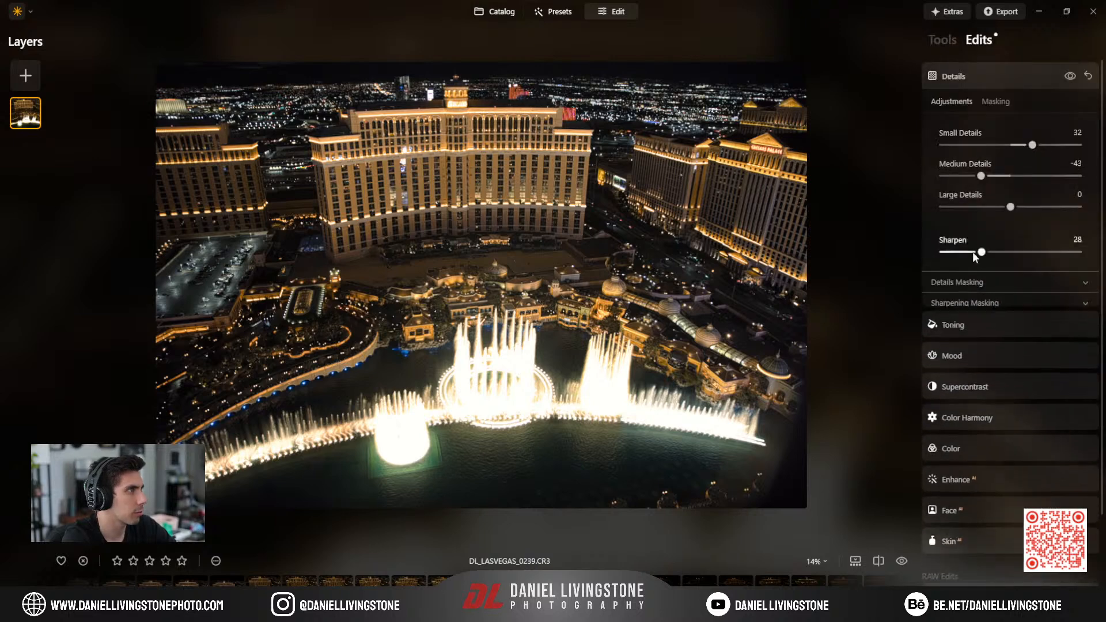
pyautogui.scroll(-2, 979, 438)
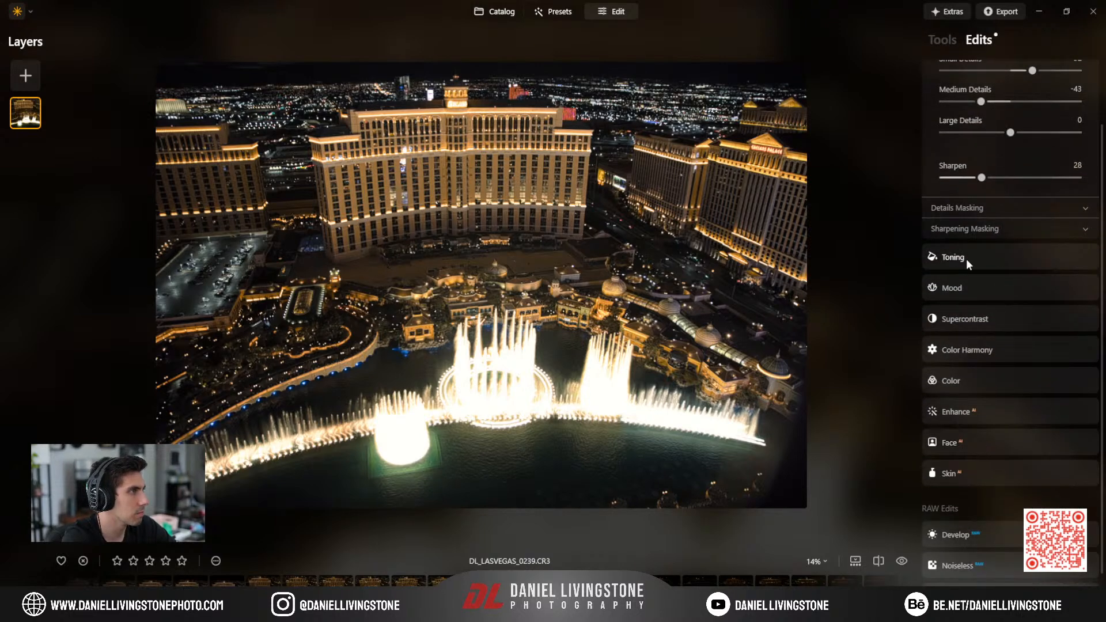
pyautogui.click(989, 527)
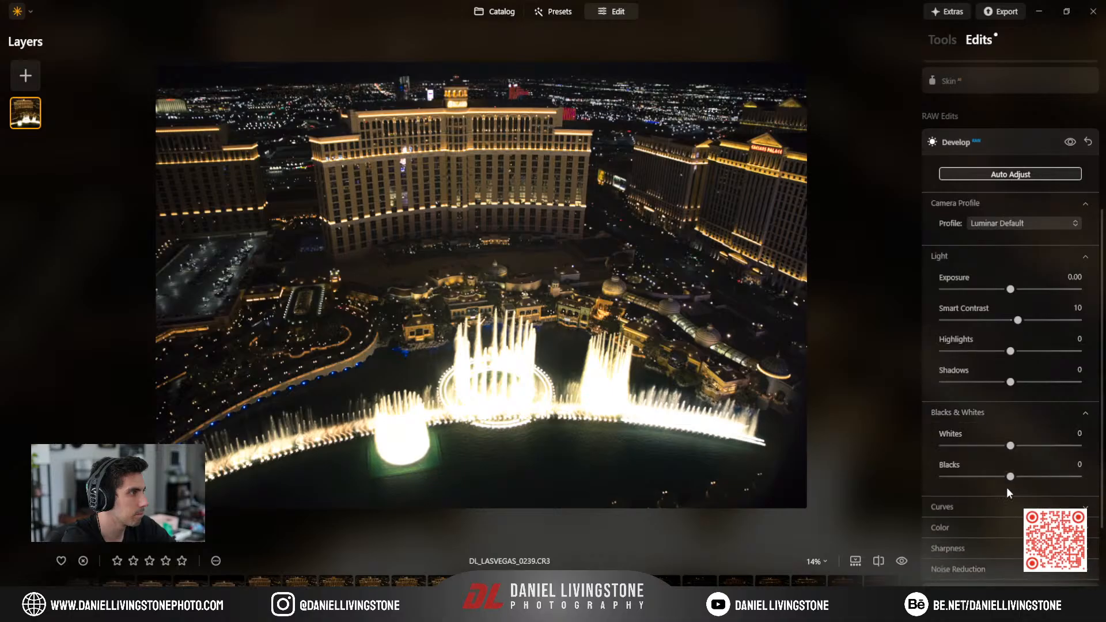
pyautogui.moveTo(1011, 477); pyautogui.dragTo(985, 478)
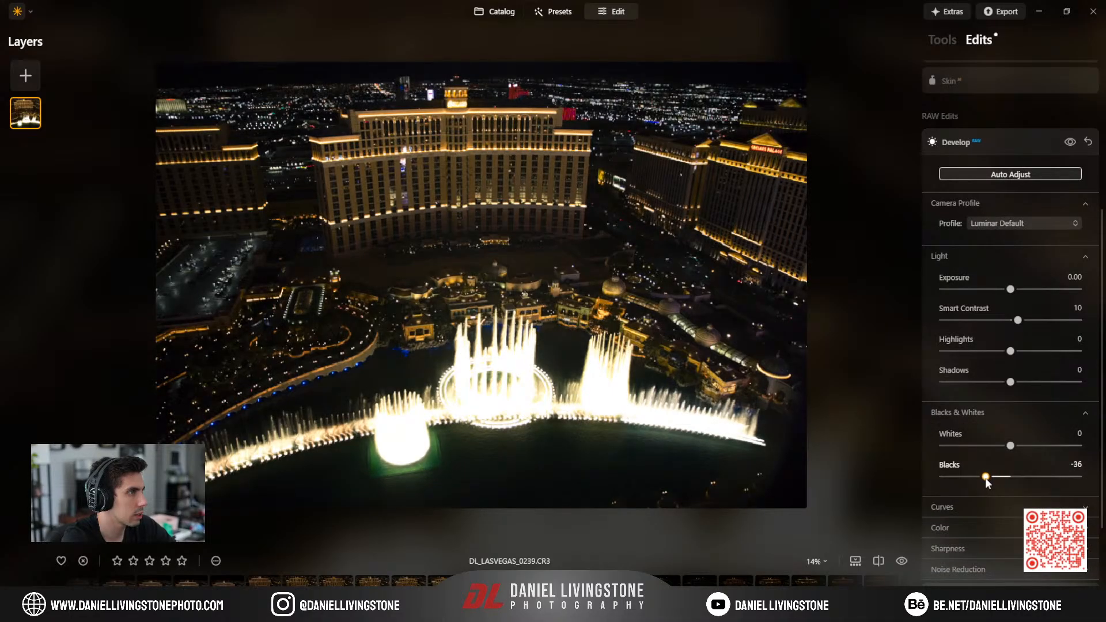
# In the fountain photo's RAW Develop edit, set Blacks to -16, Shadows to 23 and Highlights to about -67.
pyautogui.scroll(5, 1003, 182)
pyautogui.click(997, 78)
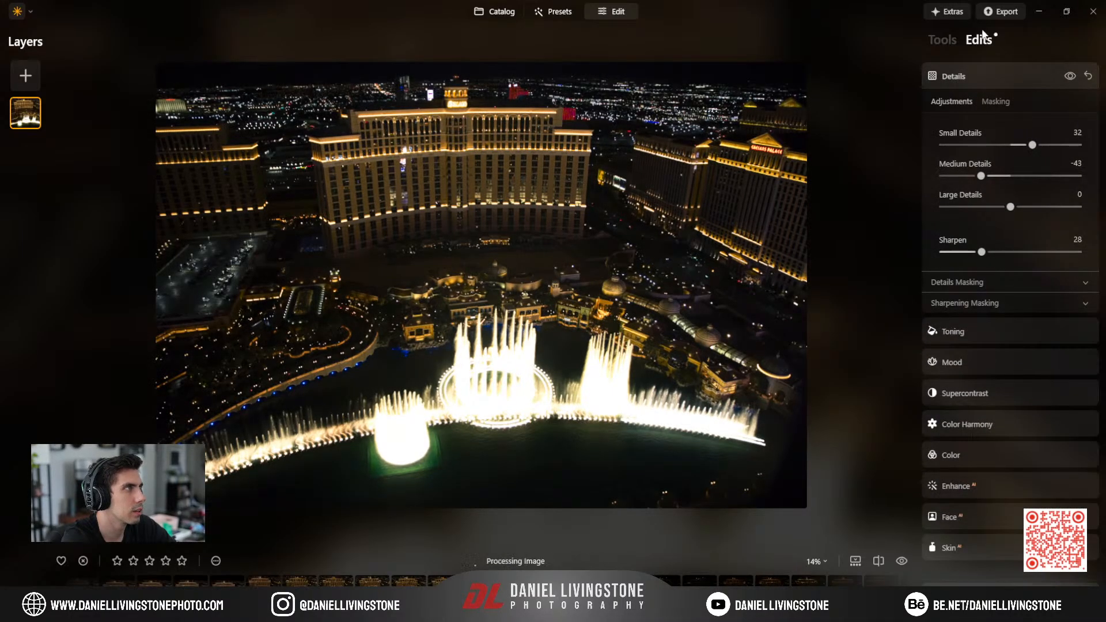
pyautogui.click(1002, 79)
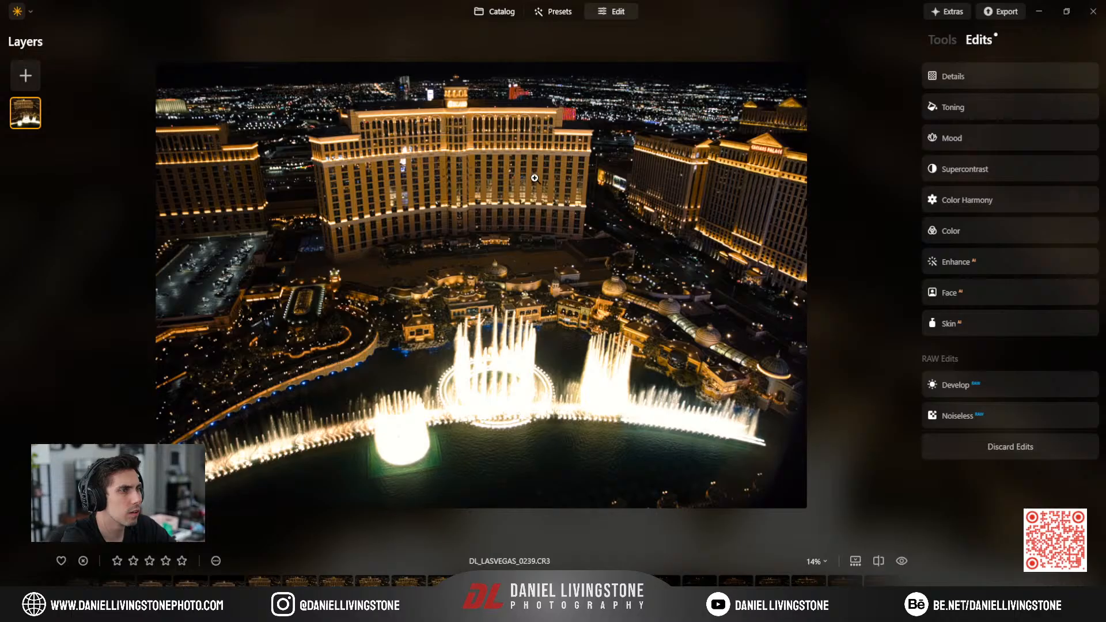
pyautogui.click(1013, 383)
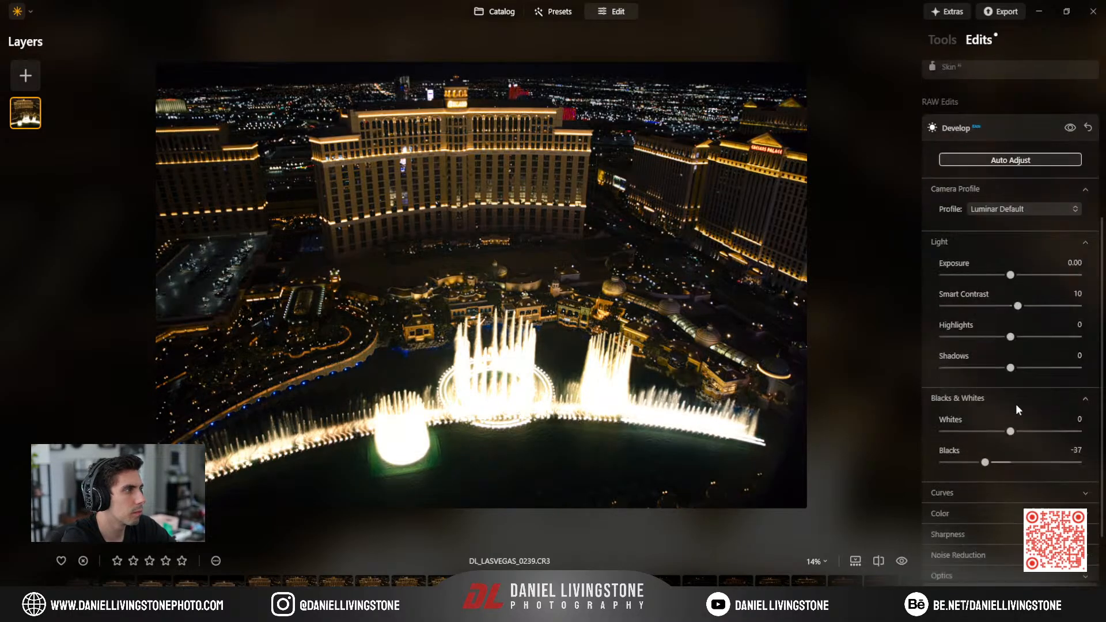
pyautogui.moveTo(986, 405); pyautogui.dragTo(999, 404)
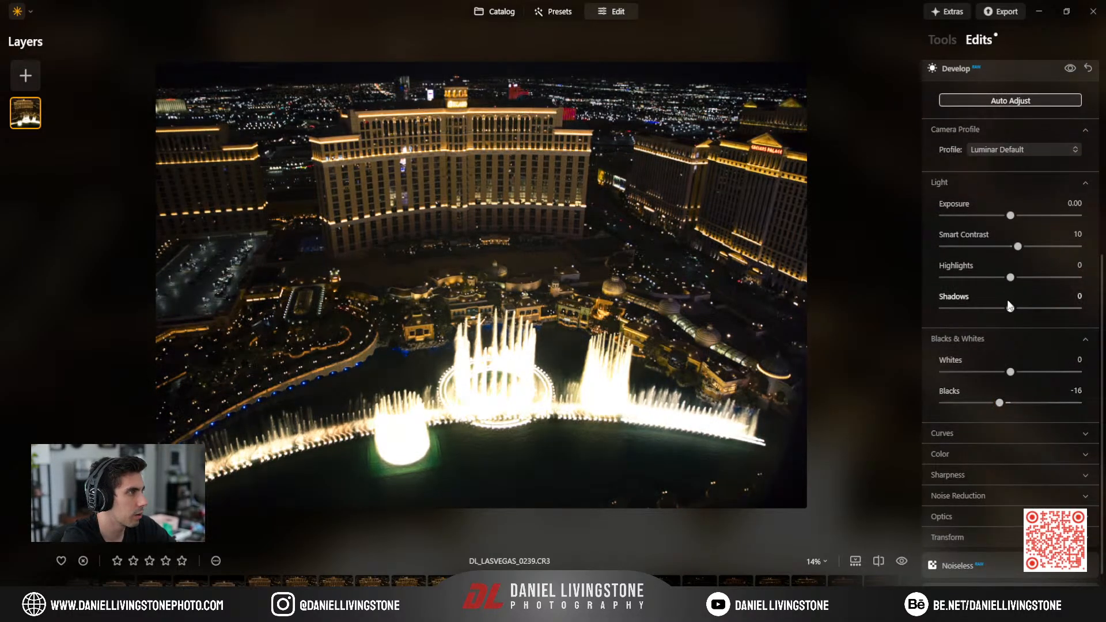
pyautogui.moveTo(1011, 308); pyautogui.dragTo(1028, 313)
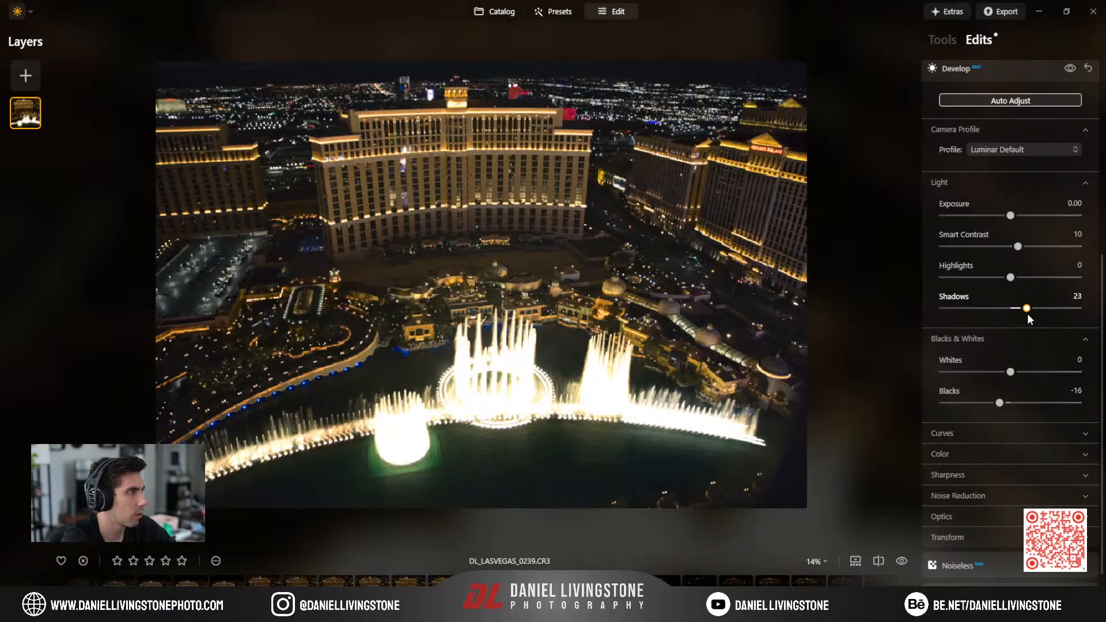
pyautogui.moveTo(1011, 278); pyautogui.dragTo(905, 277)
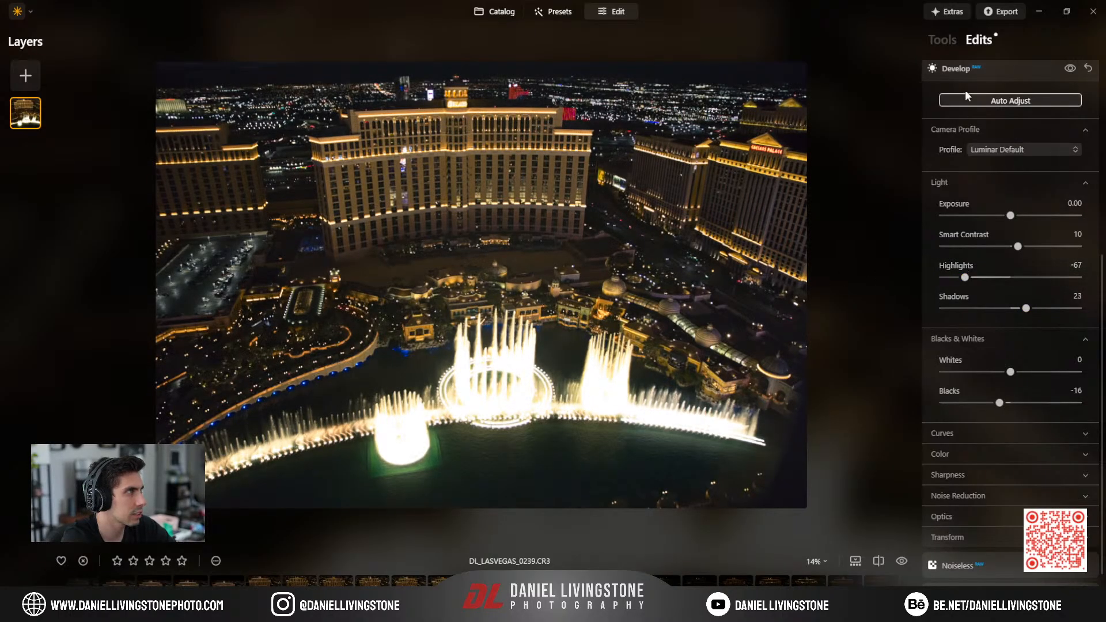
pyautogui.scroll(-8, 962, 81)
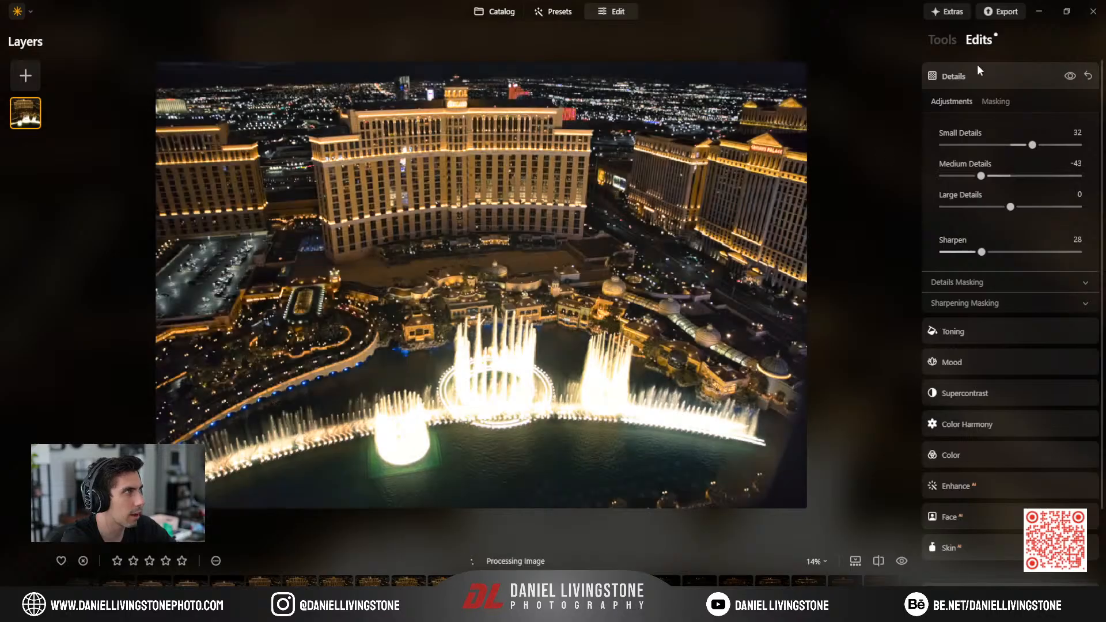
# Inspect the bright fountain area at 100% zoom and return to the full photo.
pyautogui.click(977, 69)
pyautogui.click(515, 393)
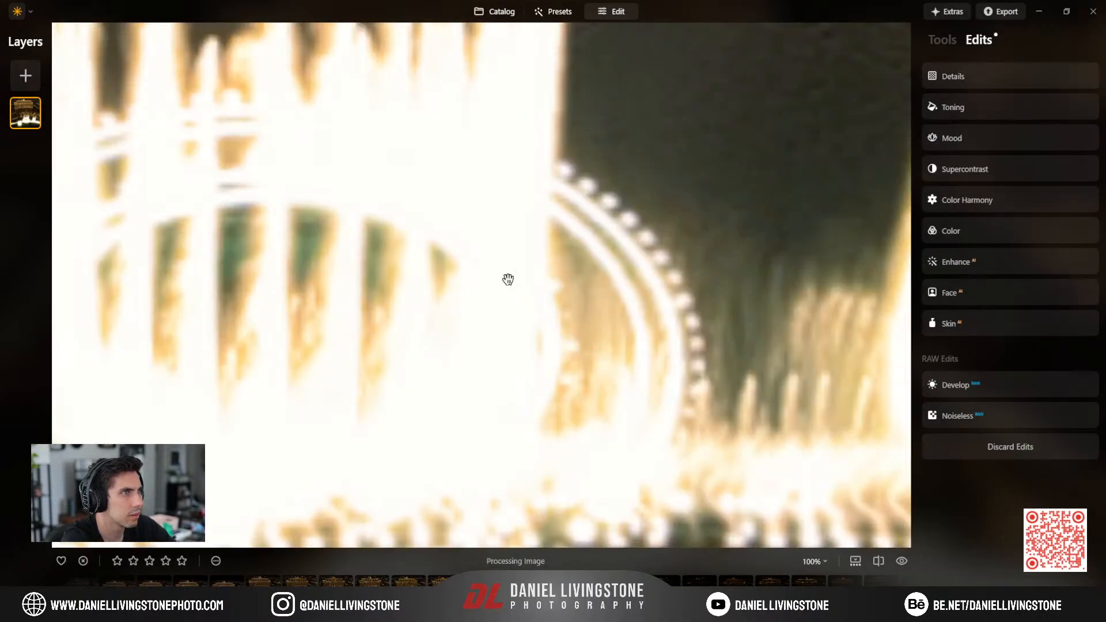
pyautogui.moveTo(506, 279); pyautogui.dragTo(586, 383)
pyautogui.click(587, 384)
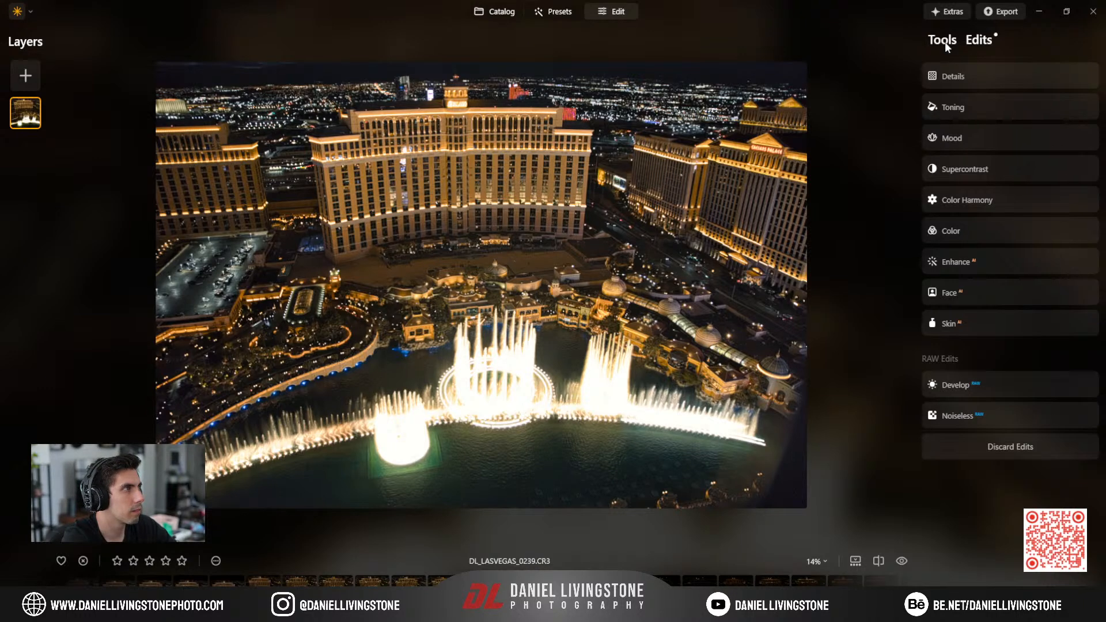
# Compare the fountain photo with and without the Beyond the Wall Mood edit, and look through the available creative tools.
pyautogui.click(963, 136)
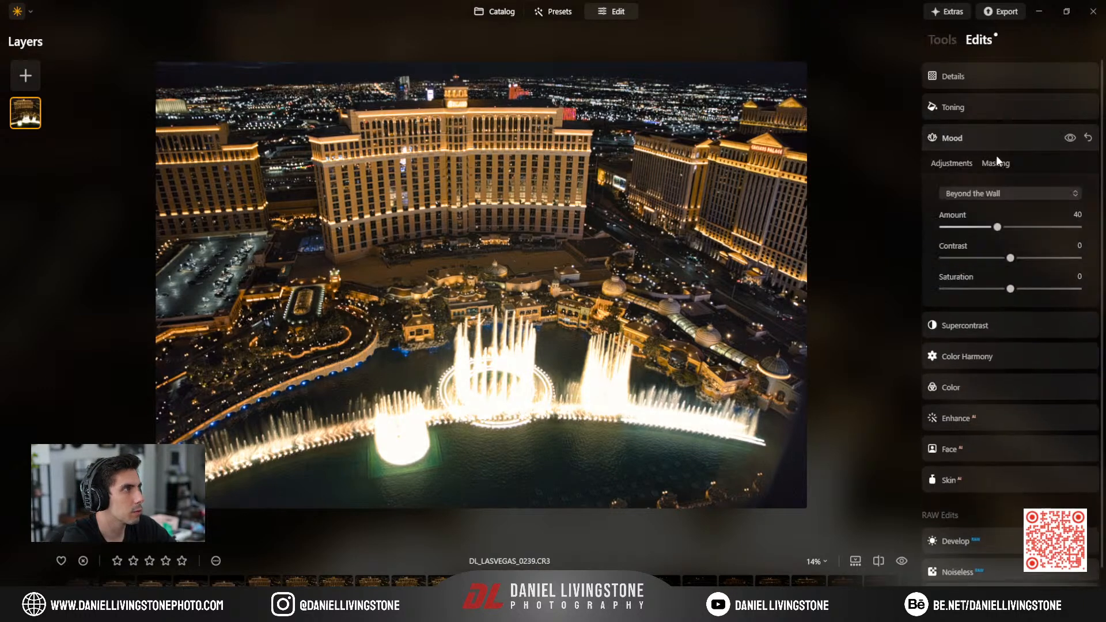
pyautogui.click(1067, 140)
pyautogui.click(1067, 140)
pyautogui.click(1067, 140)
pyautogui.click(1067, 141)
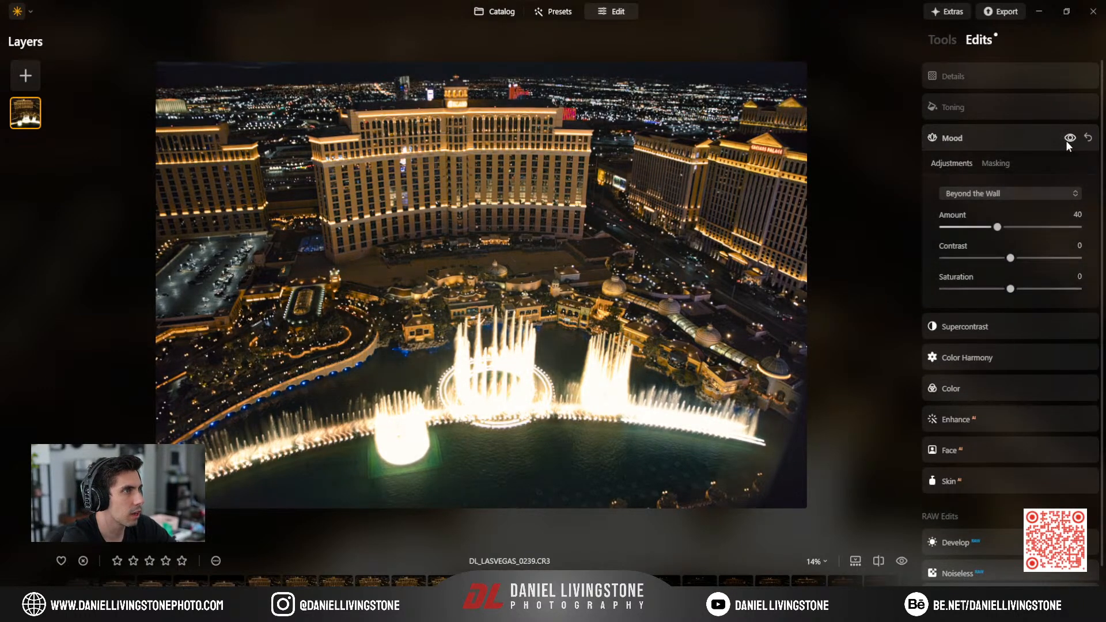
pyautogui.click(942, 40)
pyautogui.scroll(-10, 953, 362)
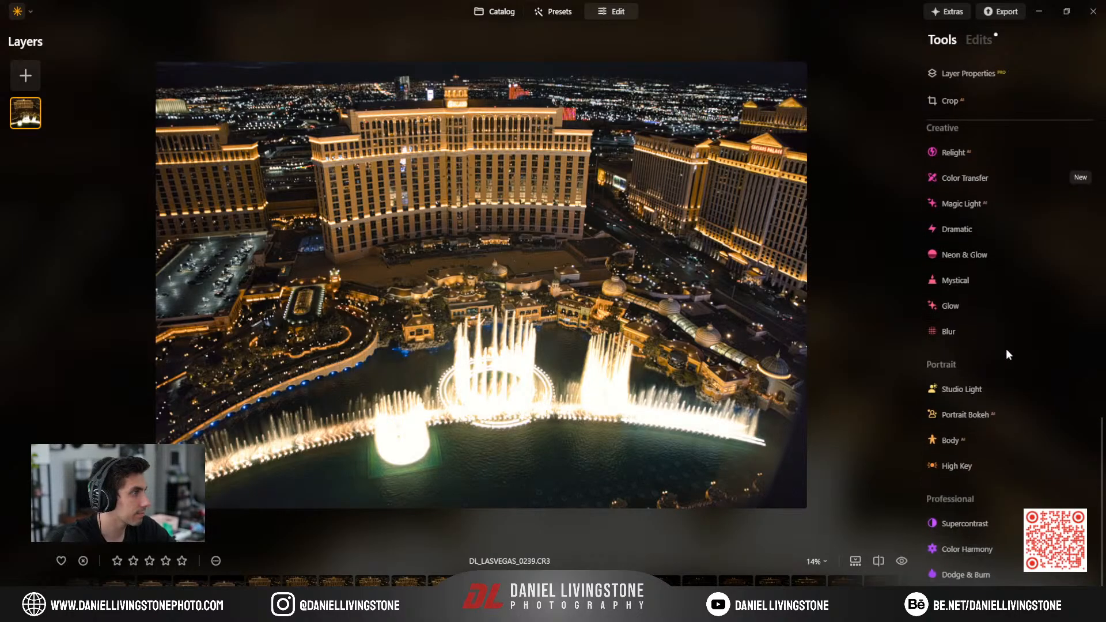
# Browse the Vegas Trip folder's fountain shots and open photo DL_LasVegas_0398.
pyautogui.click(496, 11)
pyautogui.scroll(-15, 632, 429)
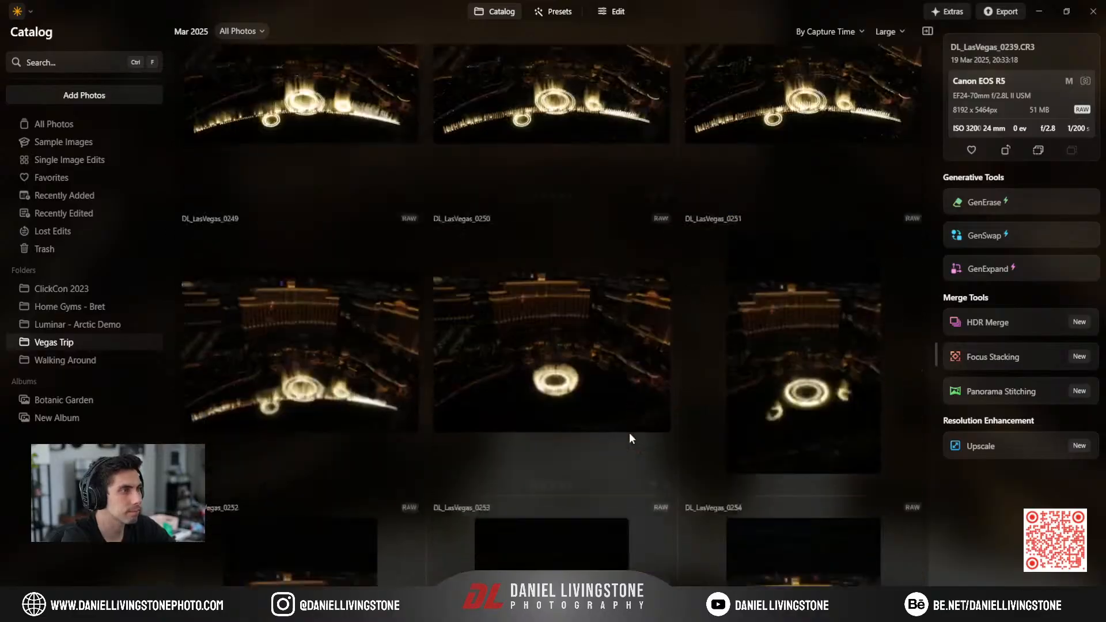
pyautogui.scroll(-3, 628, 433)
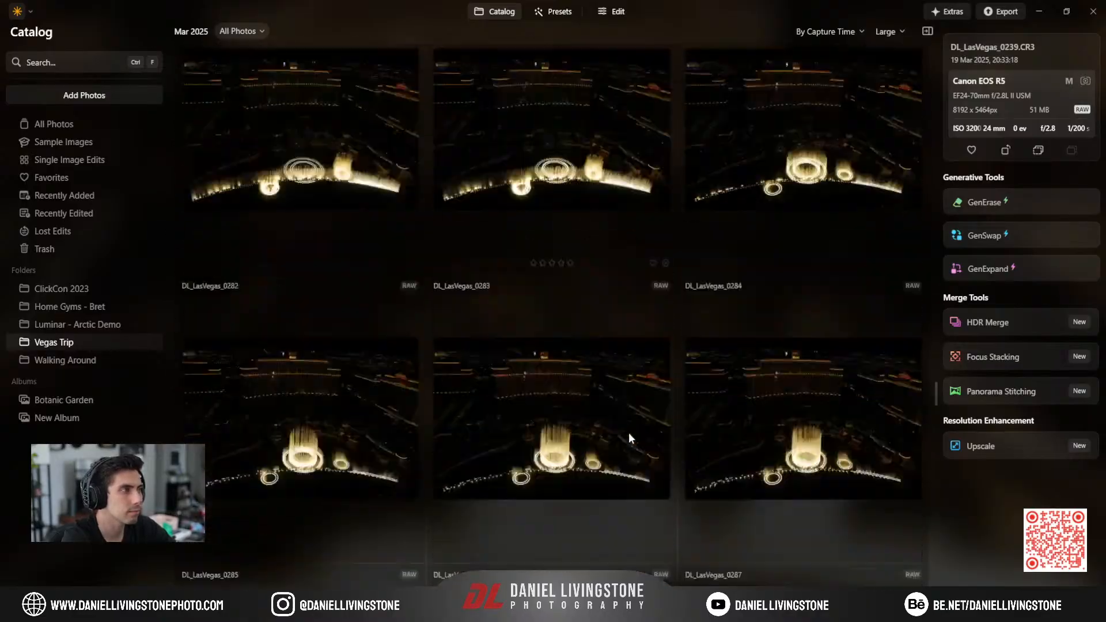
pyautogui.moveTo(935, 396); pyautogui.dragTo(941, 524)
pyautogui.scroll(-15, 660, 380)
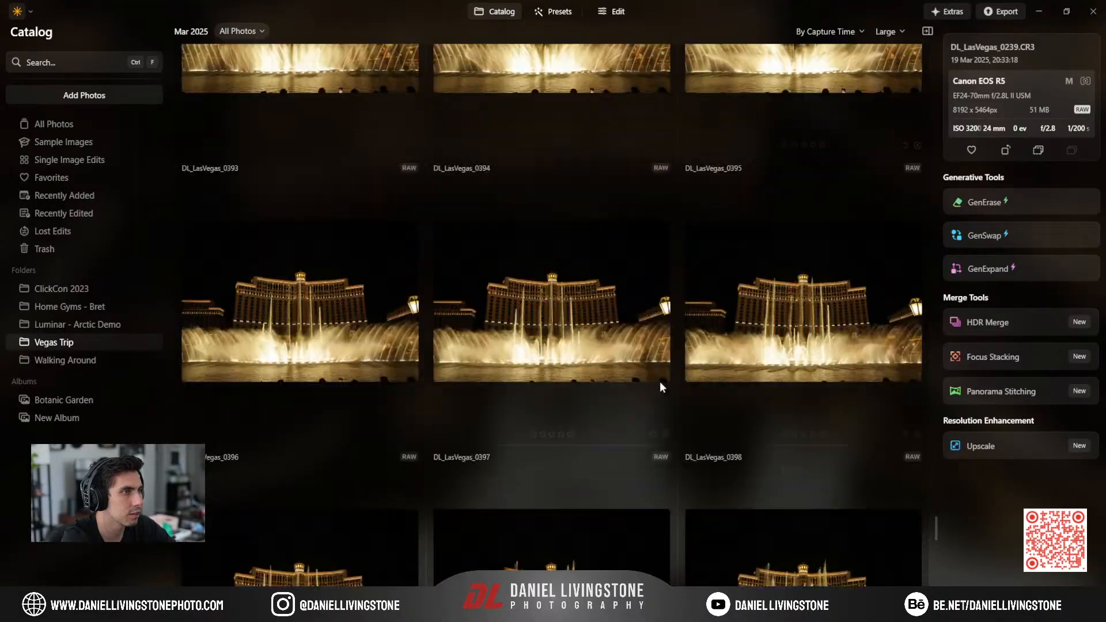
pyautogui.scroll(-10, 660, 383)
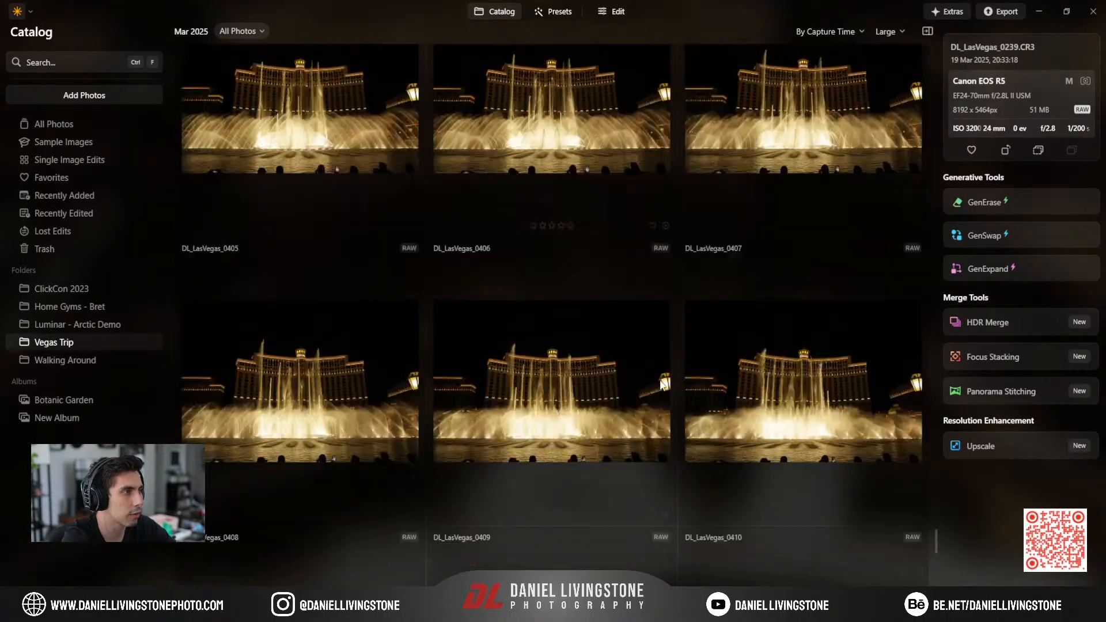
pyautogui.scroll(-10, 661, 381)
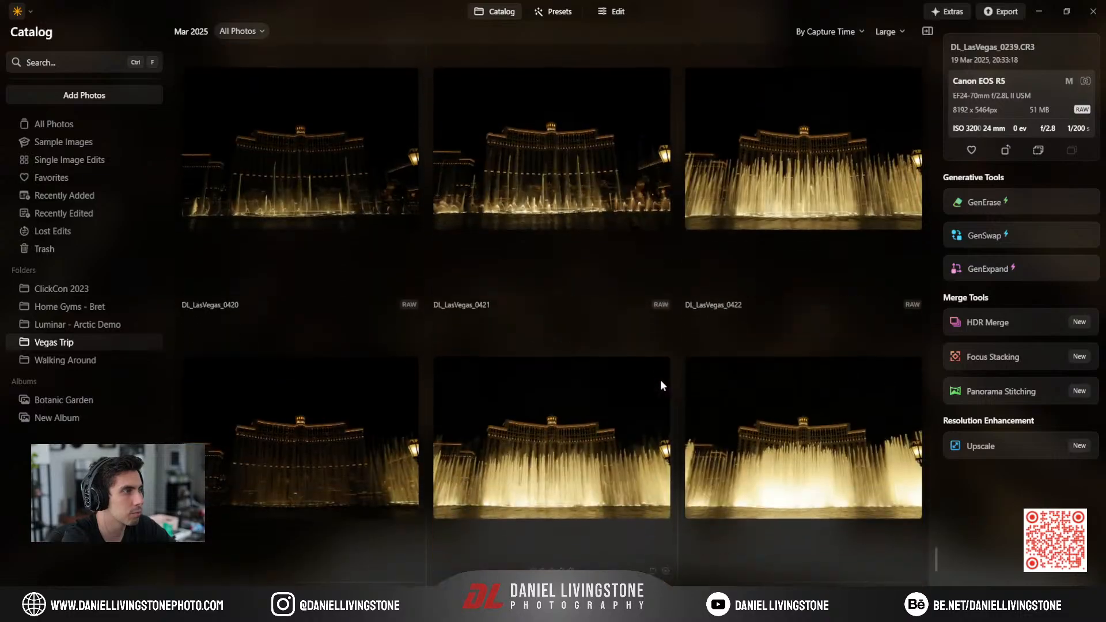
pyautogui.scroll(-7, 661, 380)
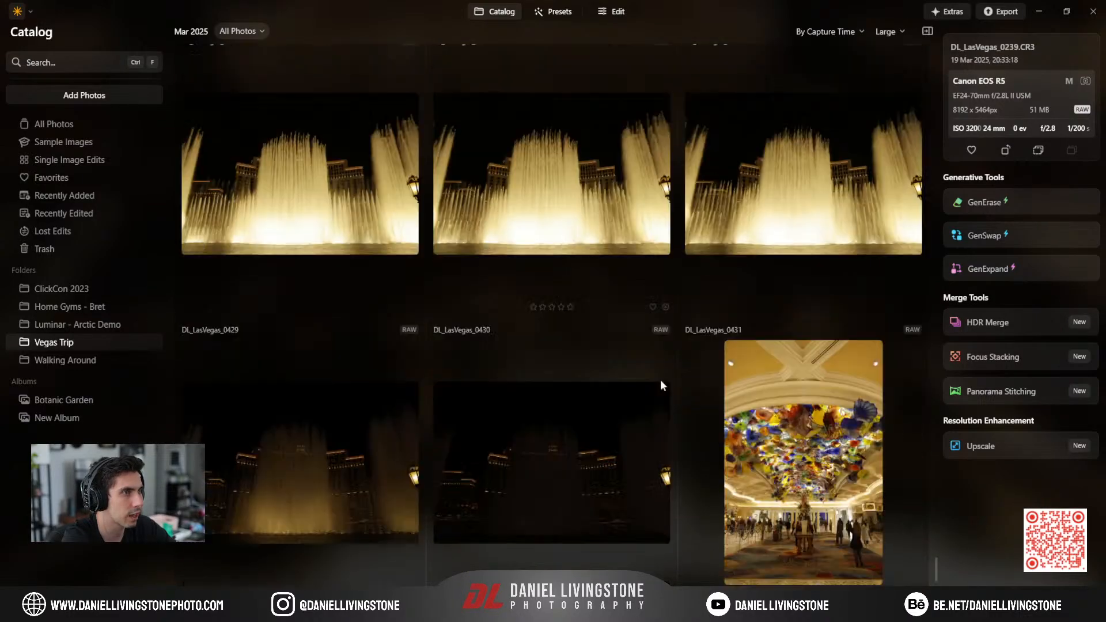
pyautogui.scroll(20, 660, 379)
pyautogui.scroll(20, 663, 382)
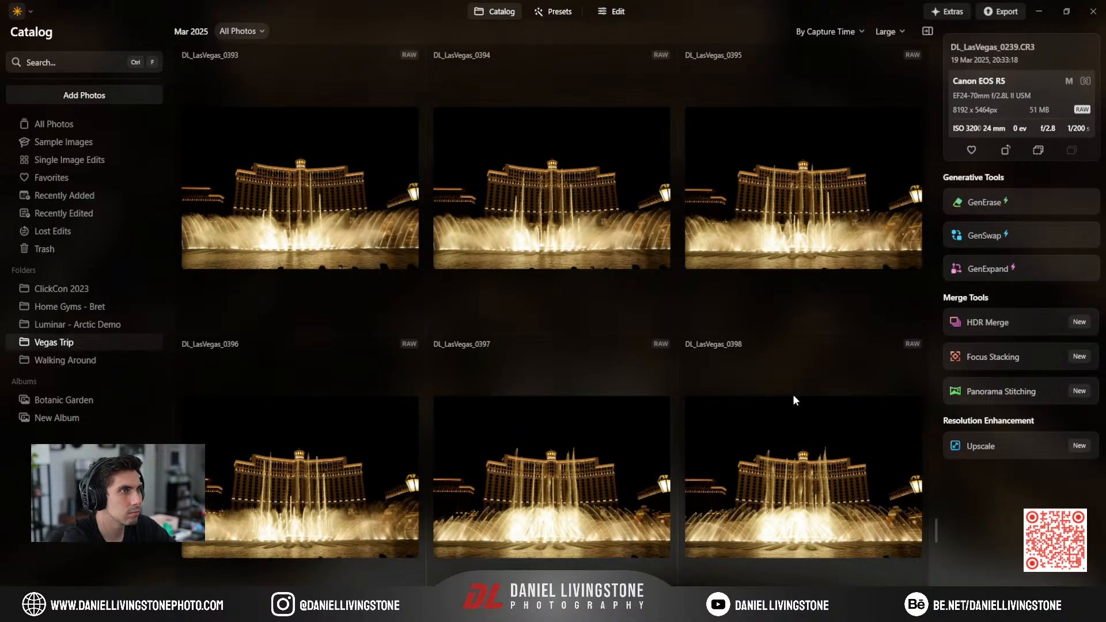
pyautogui.doubleClick(790, 475)
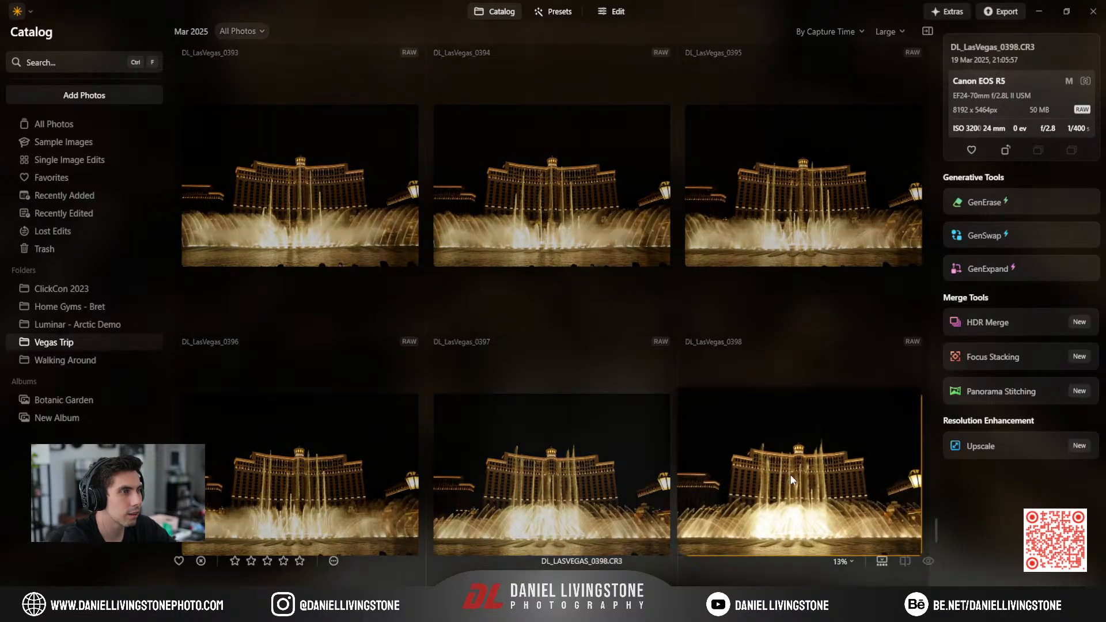
# Apply the Film Noir preset from the Blockbuster collection at 100 strength and return to editing.
pyautogui.click(547, 13)
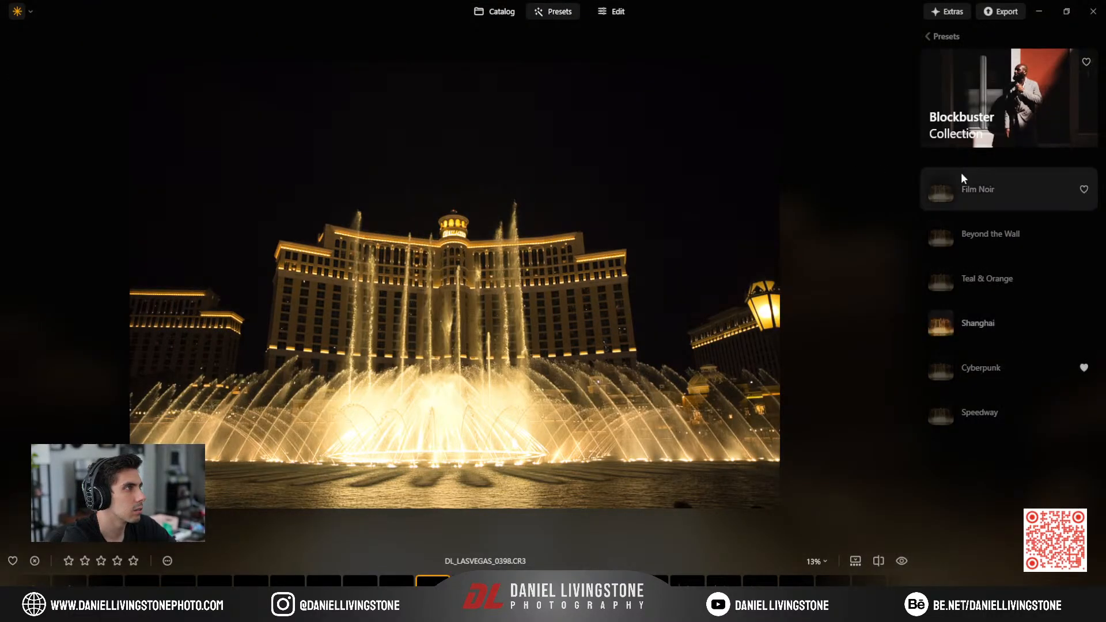
pyautogui.click(974, 203)
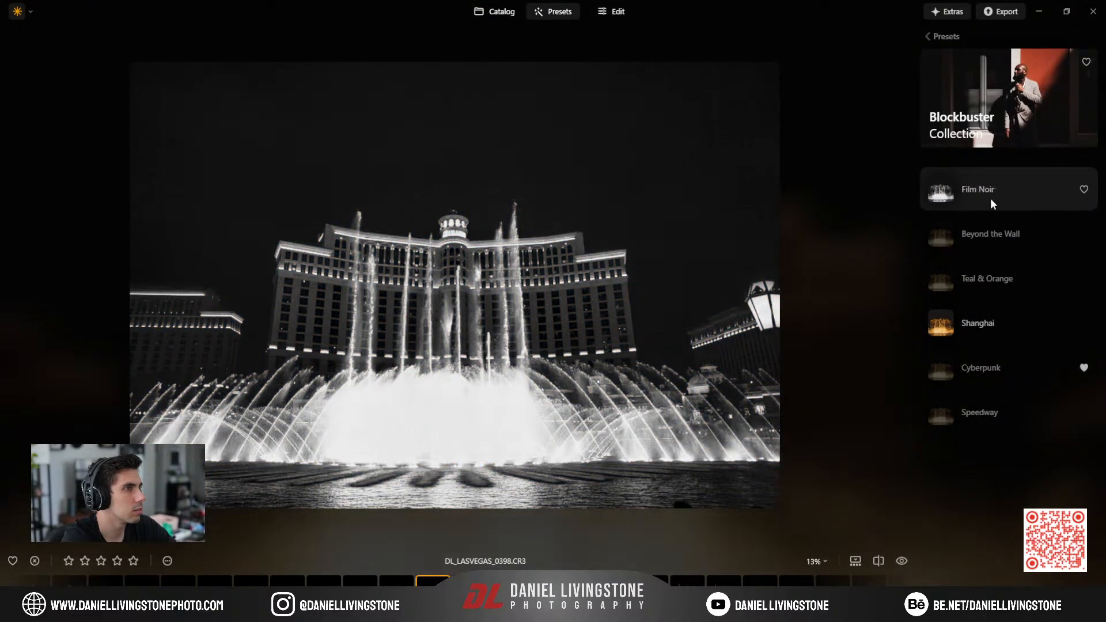
pyautogui.click(990, 198)
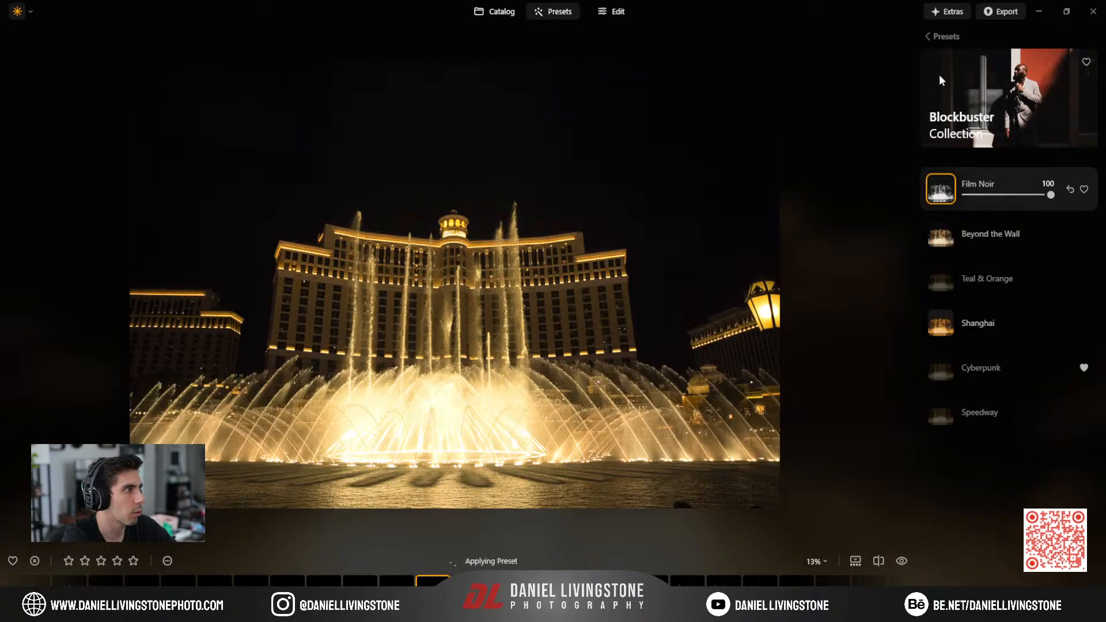
pyautogui.click(942, 36)
pyautogui.click(612, 12)
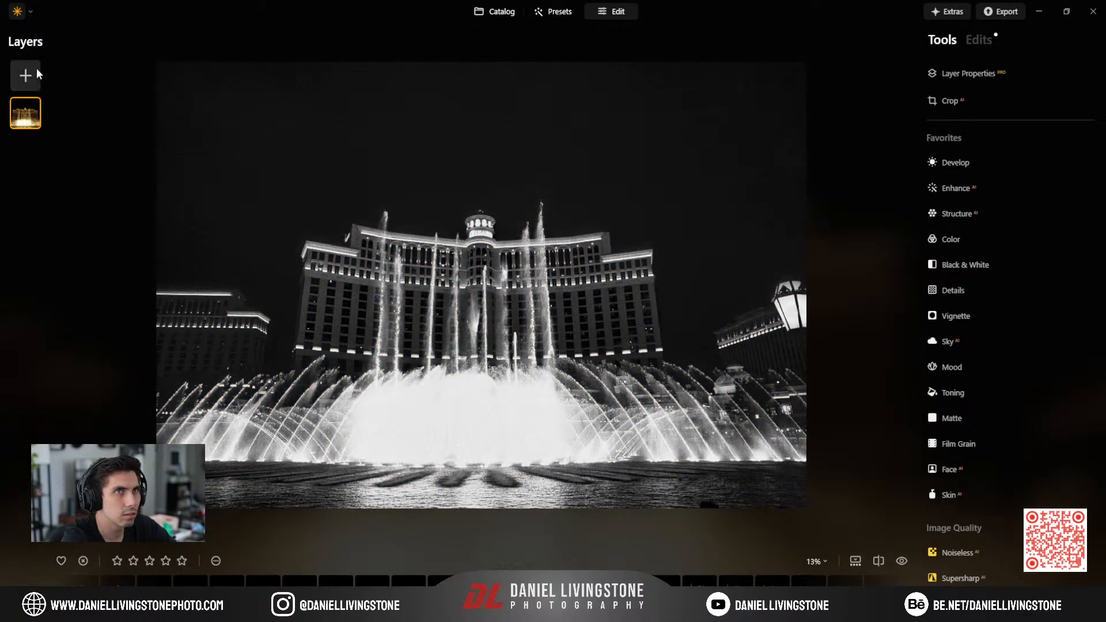
# Try a blue-purple flare overlay layer at 11 opacity over the black-and-white photo, and delete the layer.
pyautogui.click(26, 75)
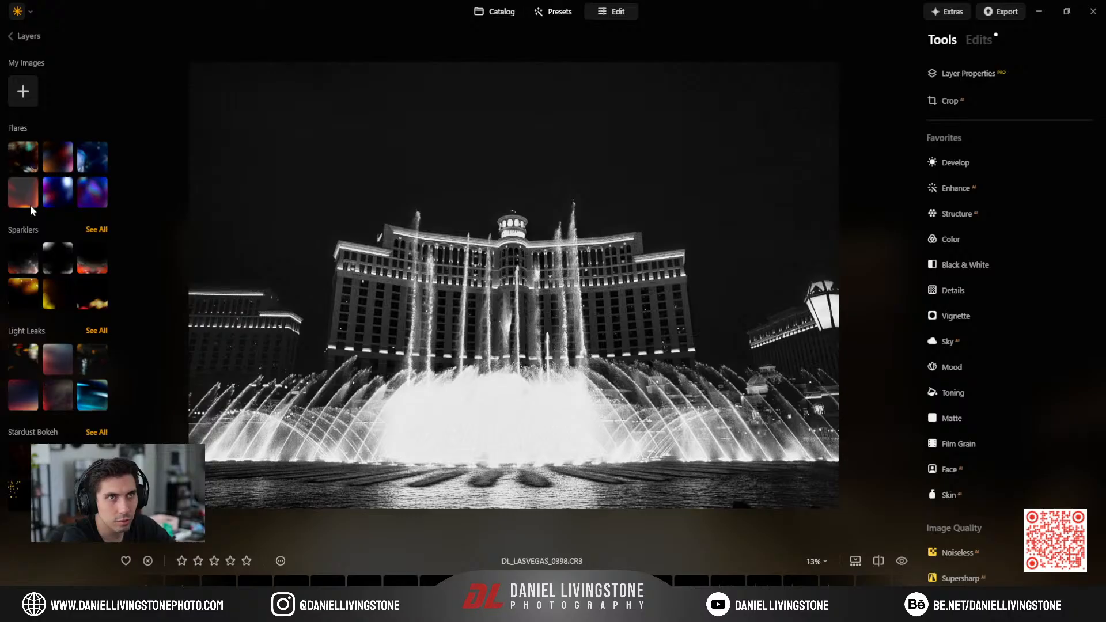
pyautogui.click(85, 198)
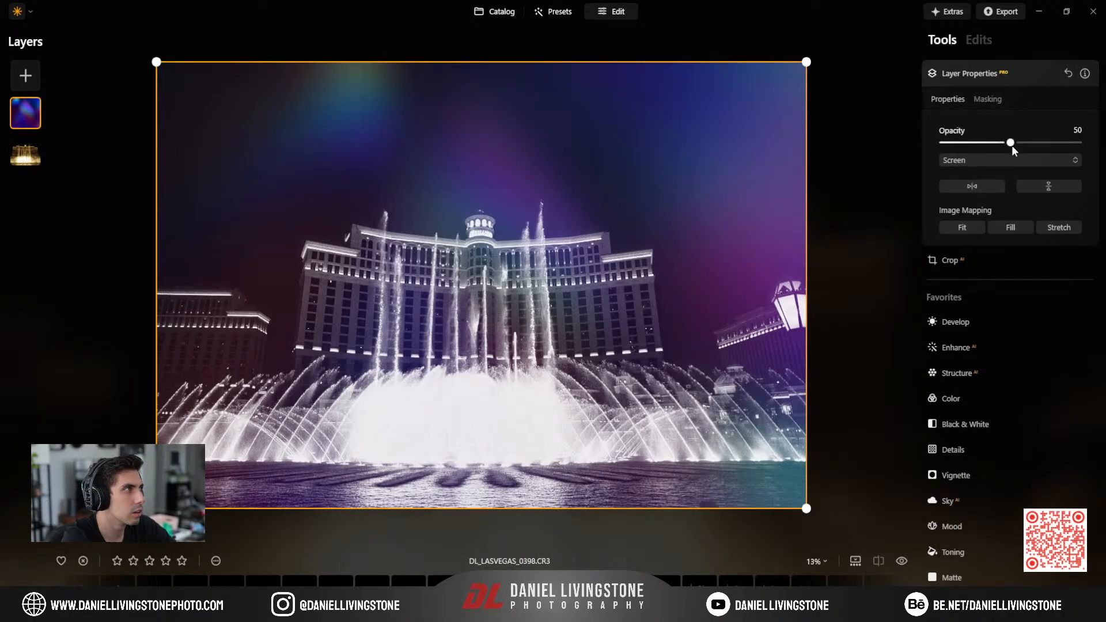
pyautogui.moveTo(1011, 142); pyautogui.dragTo(956, 147)
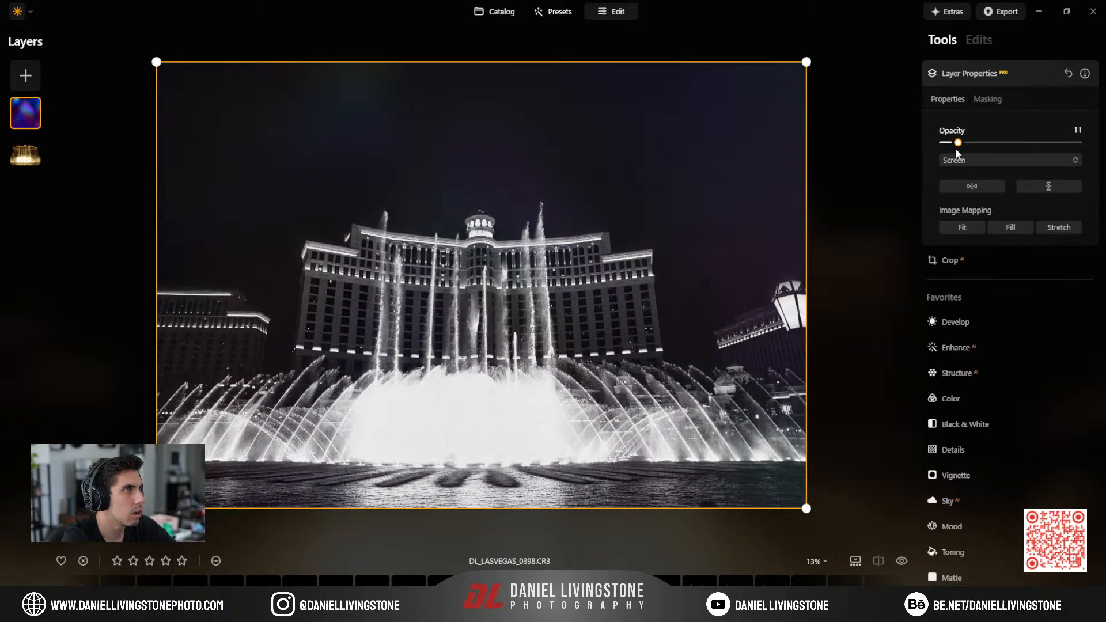
pyautogui.click(1067, 75)
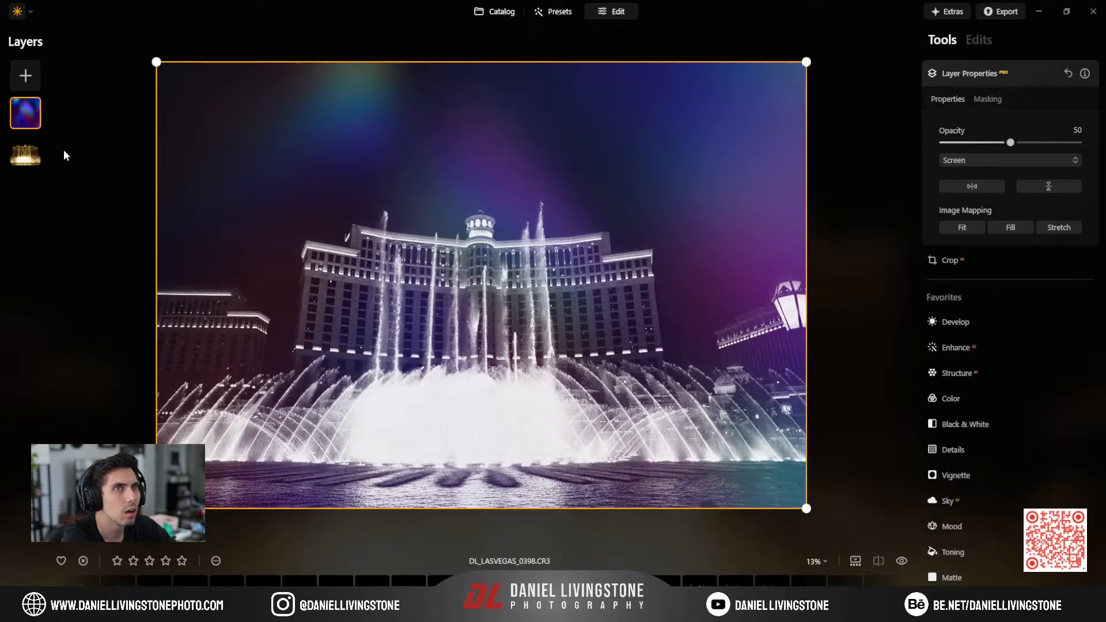
pyautogui.press('Delete')
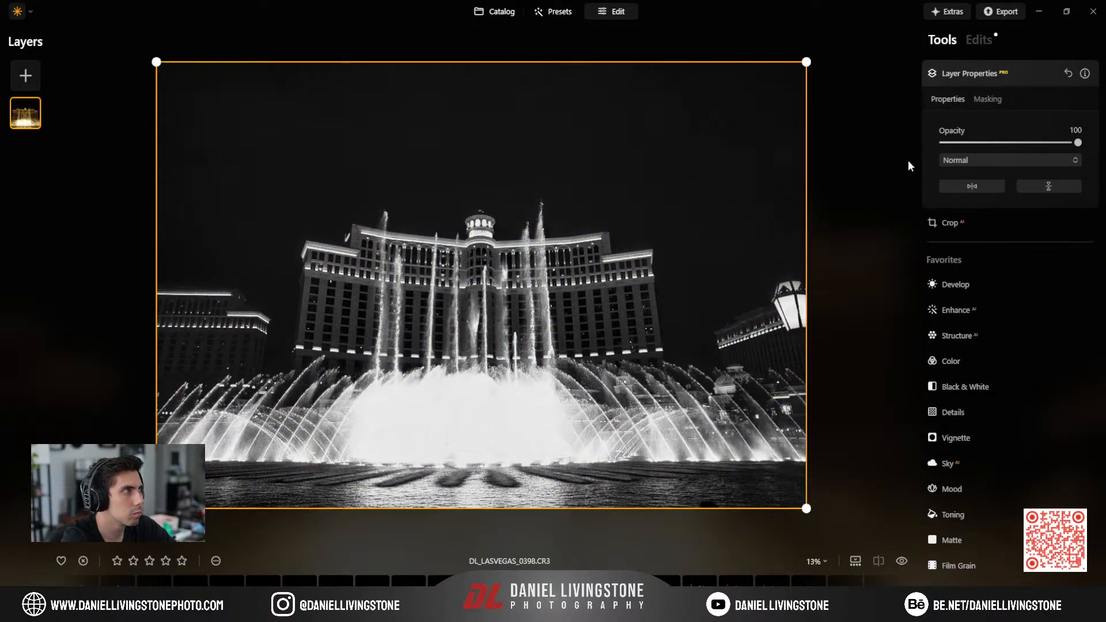
pyautogui.click(970, 64)
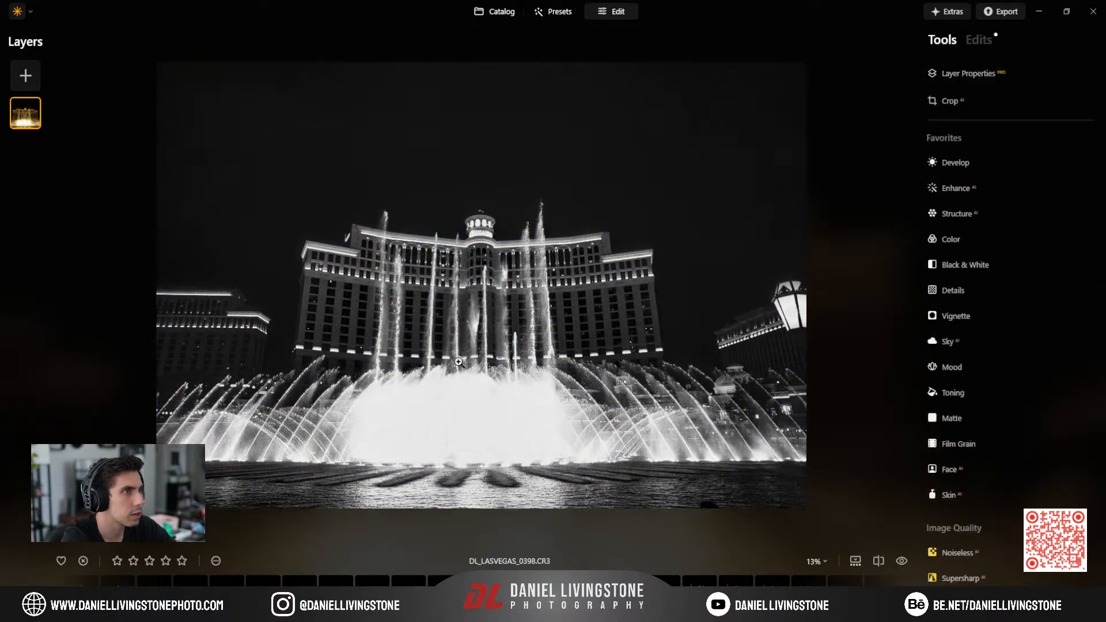
# Crop the black-and-white fountain photo to a 16:9 ratio, trimming mostly empty sky above the hotel.
pyautogui.click(463, 351)
pyautogui.click(496, 336)
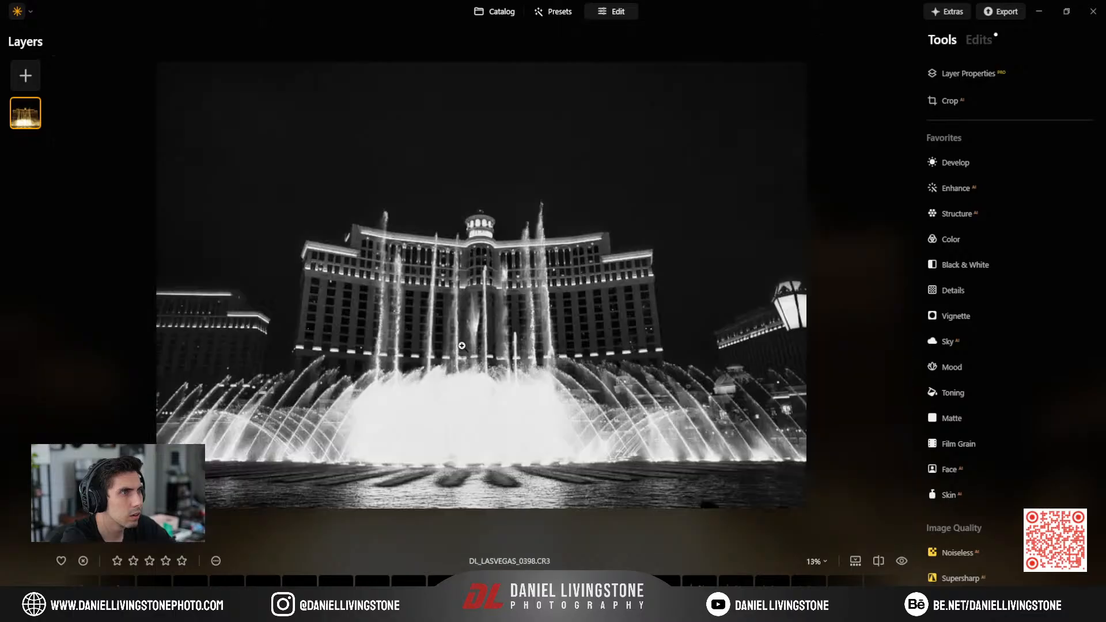
pyautogui.press('c')
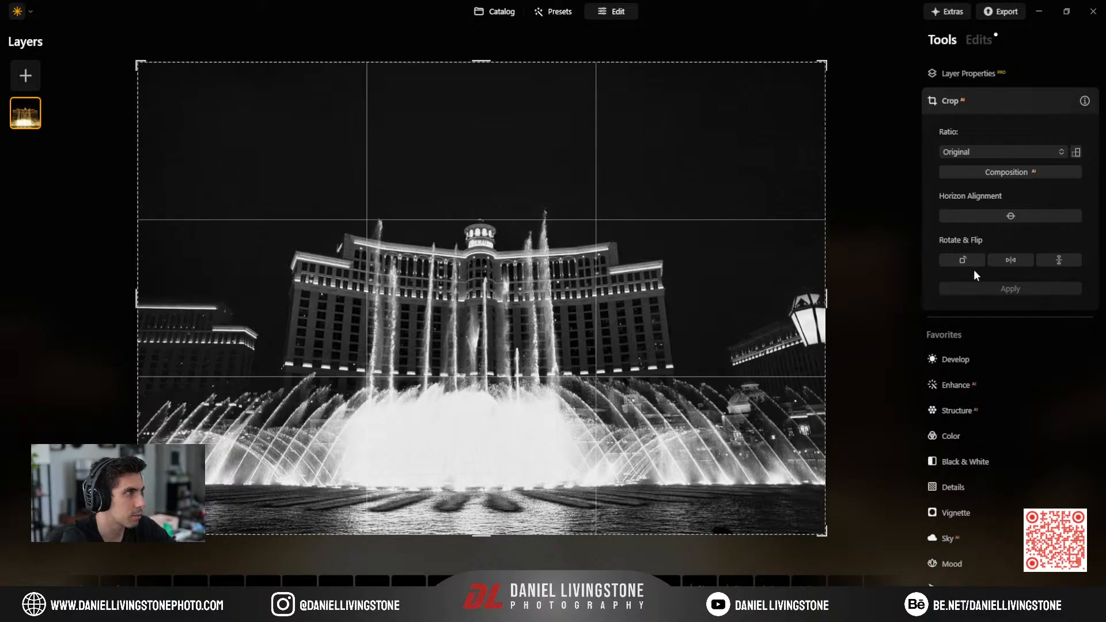
pyautogui.click(977, 284)
pyautogui.moveTo(755, 332); pyautogui.dragTo(755, 251)
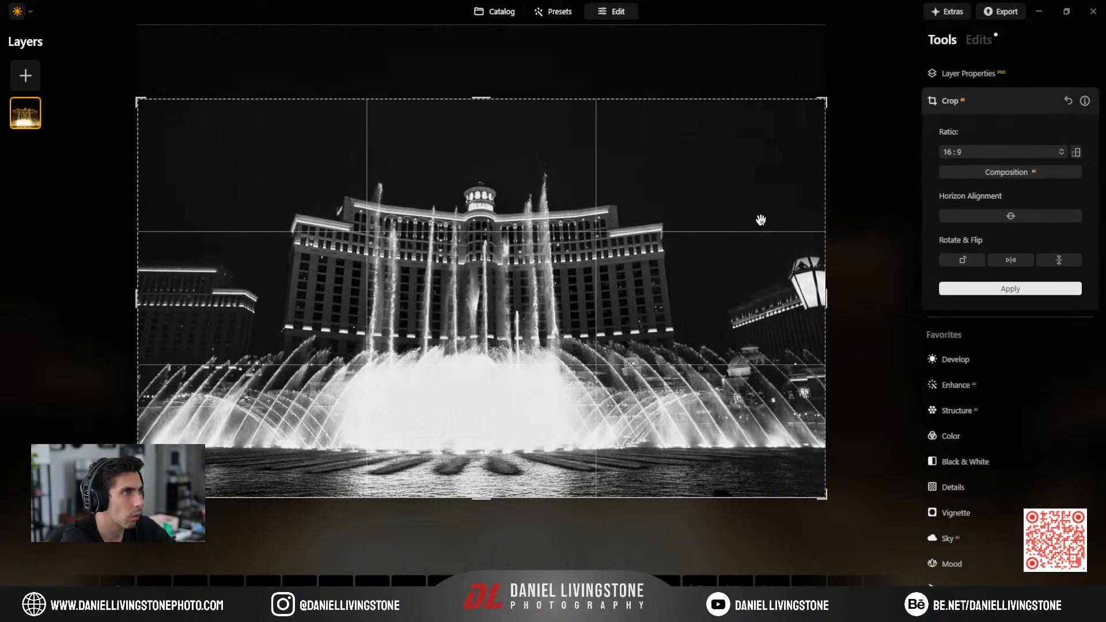
pyautogui.press('Return')
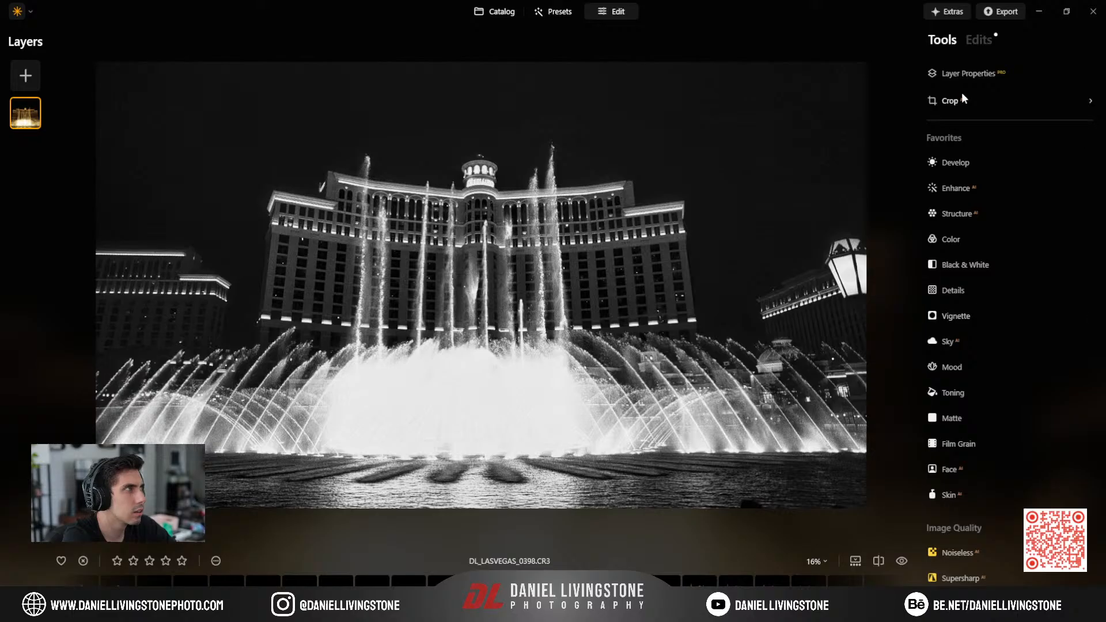
# Raise Shadows to 52 in the black-and-white photo's RAW Develop edit.
pyautogui.click(978, 40)
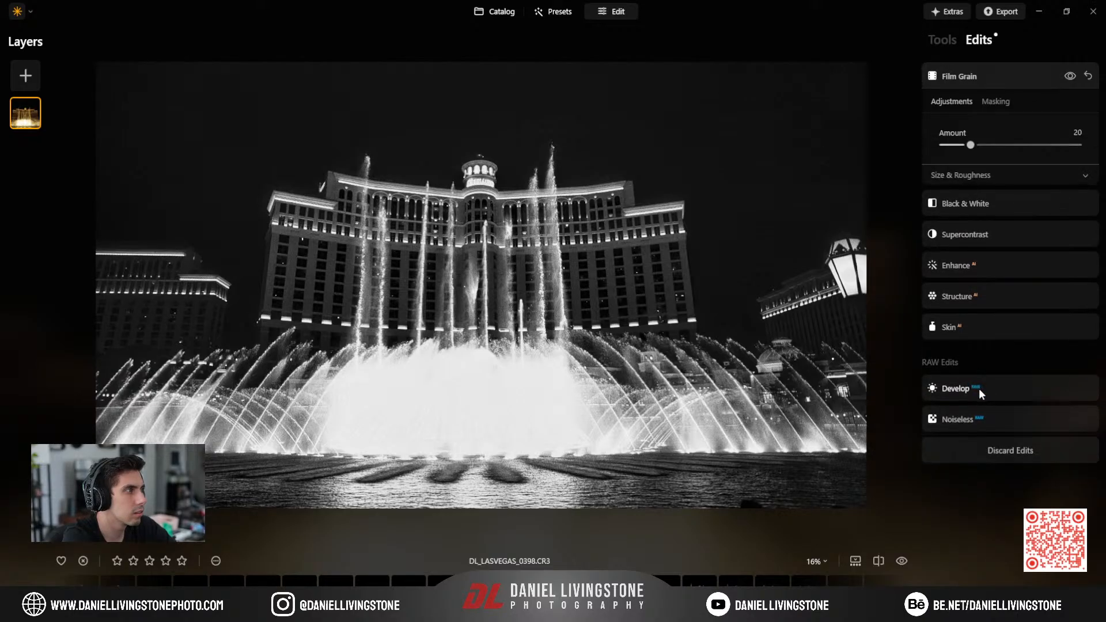
pyautogui.click(1017, 386)
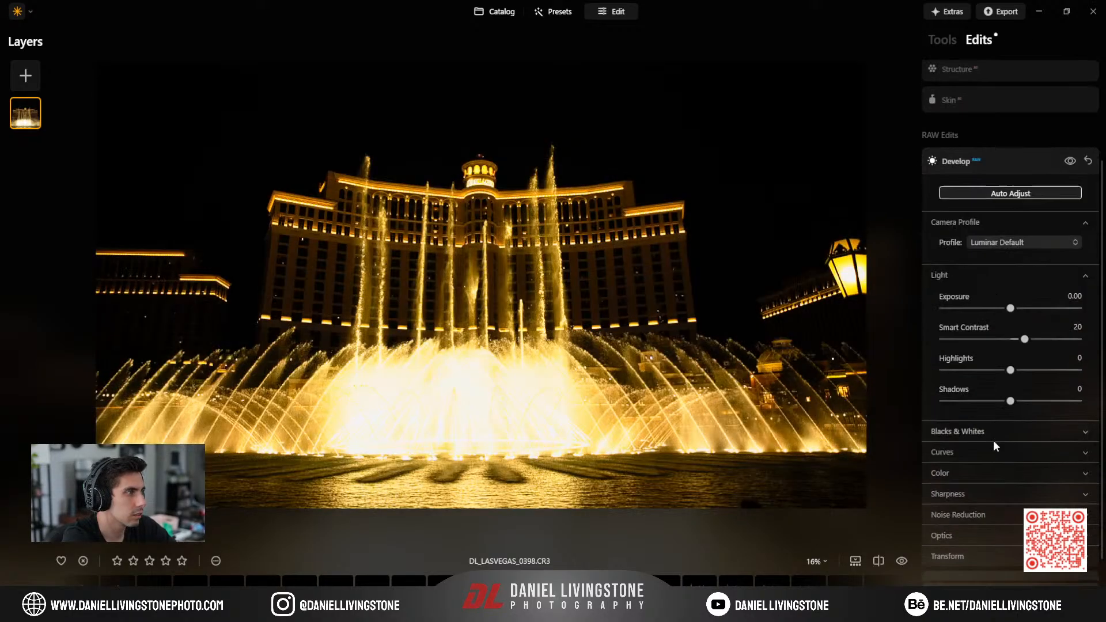
pyautogui.moveTo(1011, 382); pyautogui.dragTo(1046, 384)
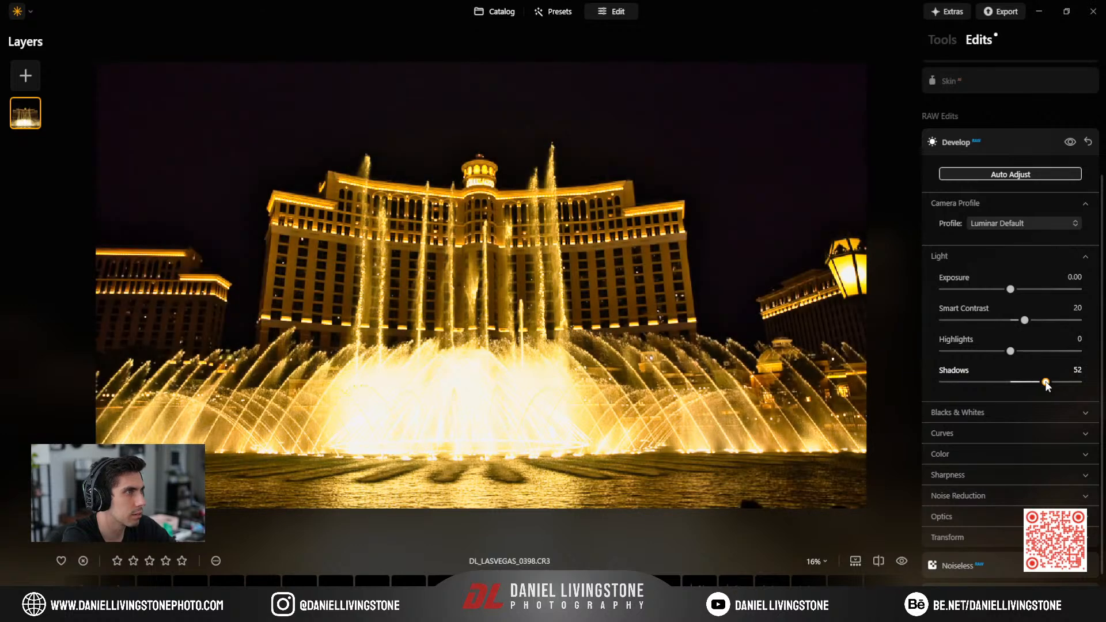
pyautogui.click(1024, 146)
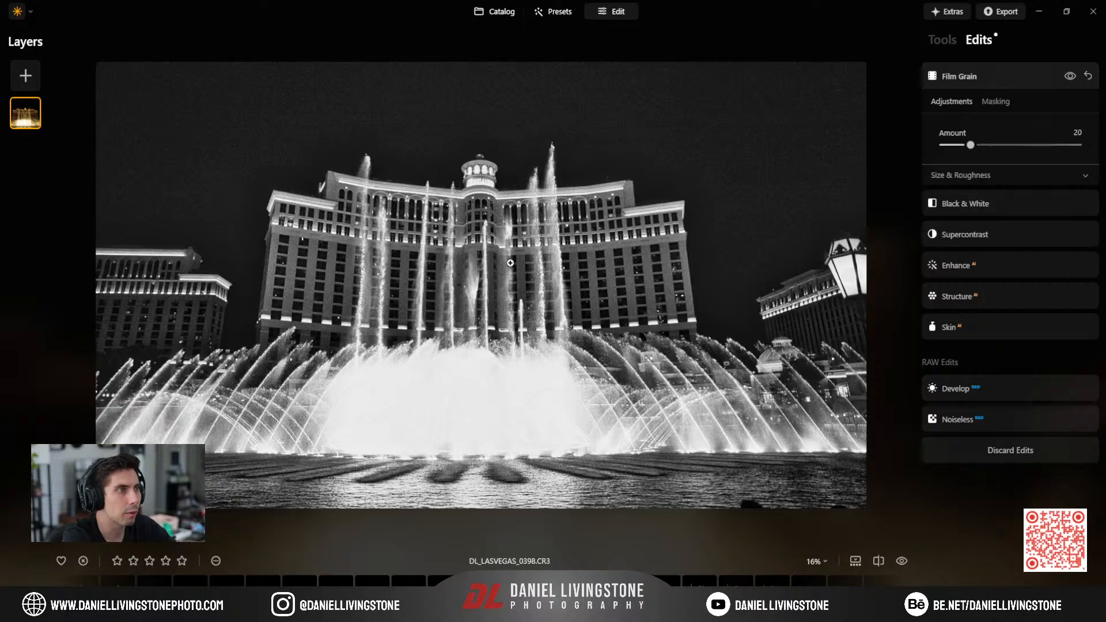
# Lower Highlights to -100 and adjust the Whites in the RAW Develop edit, and inspect the sky at 100% zoom.
pyautogui.click(1002, 389)
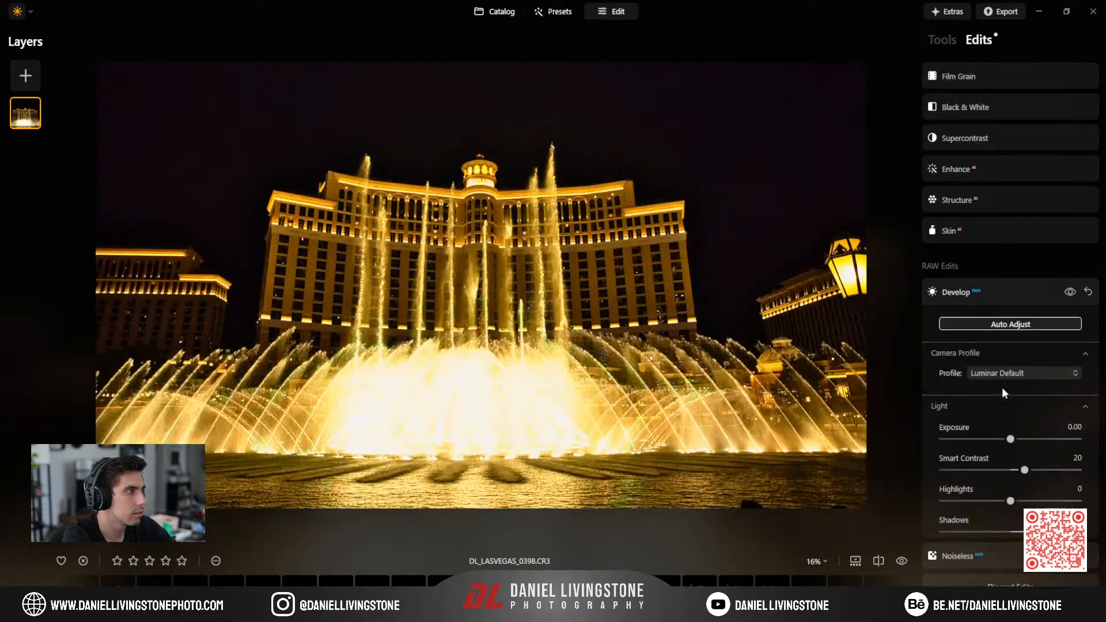
pyautogui.scroll(-3, 1006, 470)
pyautogui.moveTo(994, 362); pyautogui.dragTo(876, 351)
pyautogui.click(993, 425)
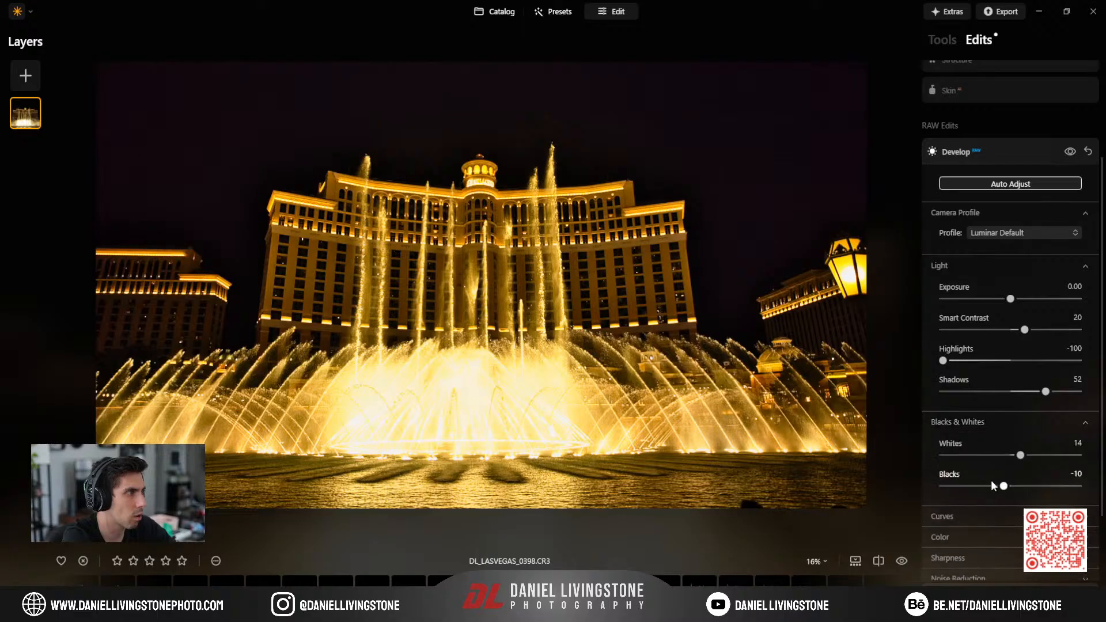
pyautogui.moveTo(1016, 456); pyautogui.dragTo(983, 455)
pyautogui.click(979, 156)
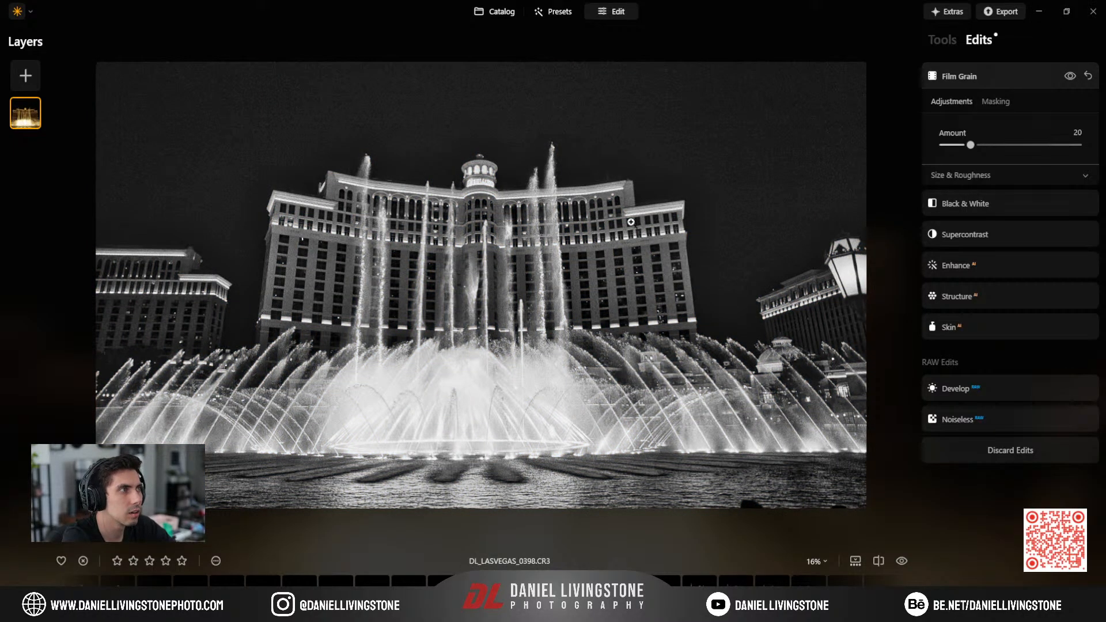
pyautogui.click(646, 151)
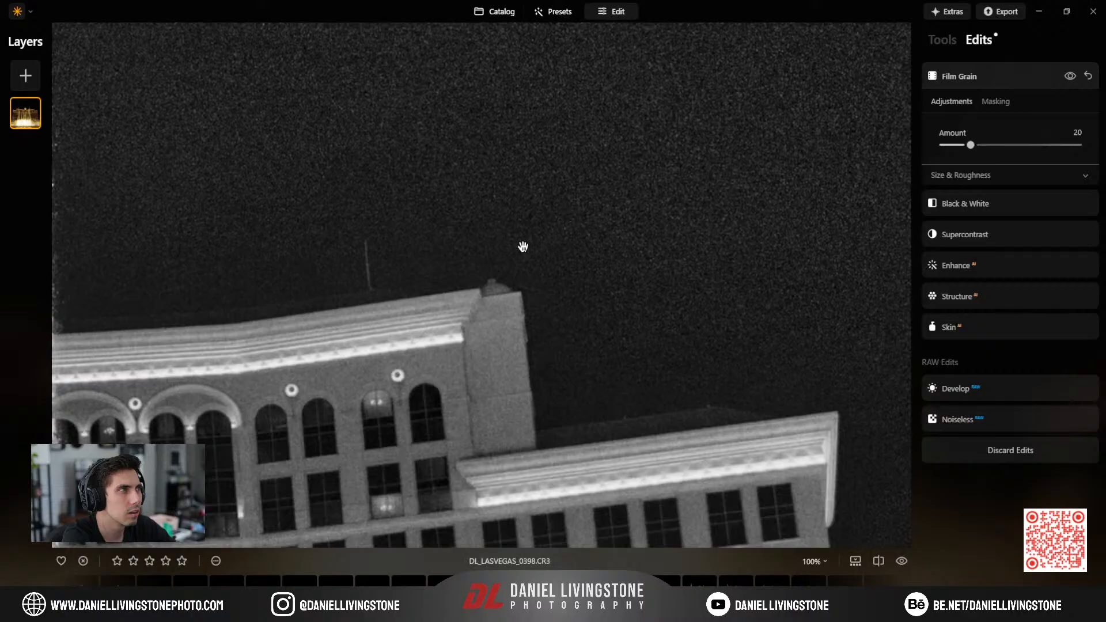
pyautogui.moveTo(521, 247); pyautogui.dragTo(839, 252)
pyautogui.click(532, 265)
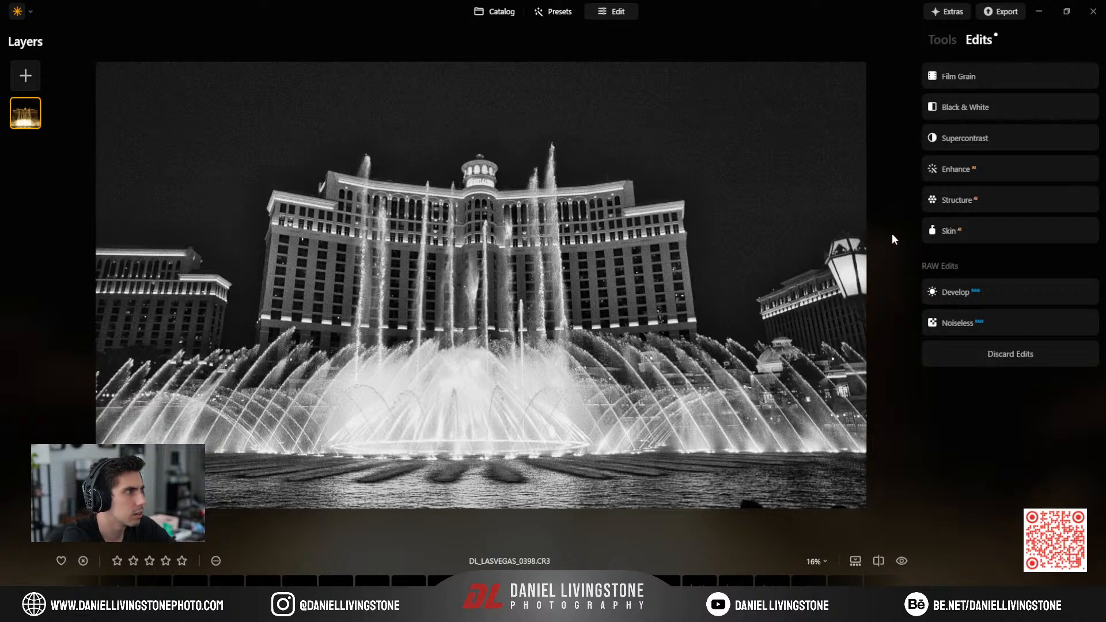
# Rotate the fountain photo slightly clockwise within its 16:9 crop, and rate it five stars.
pyautogui.click(935, 43)
pyautogui.click(946, 103)
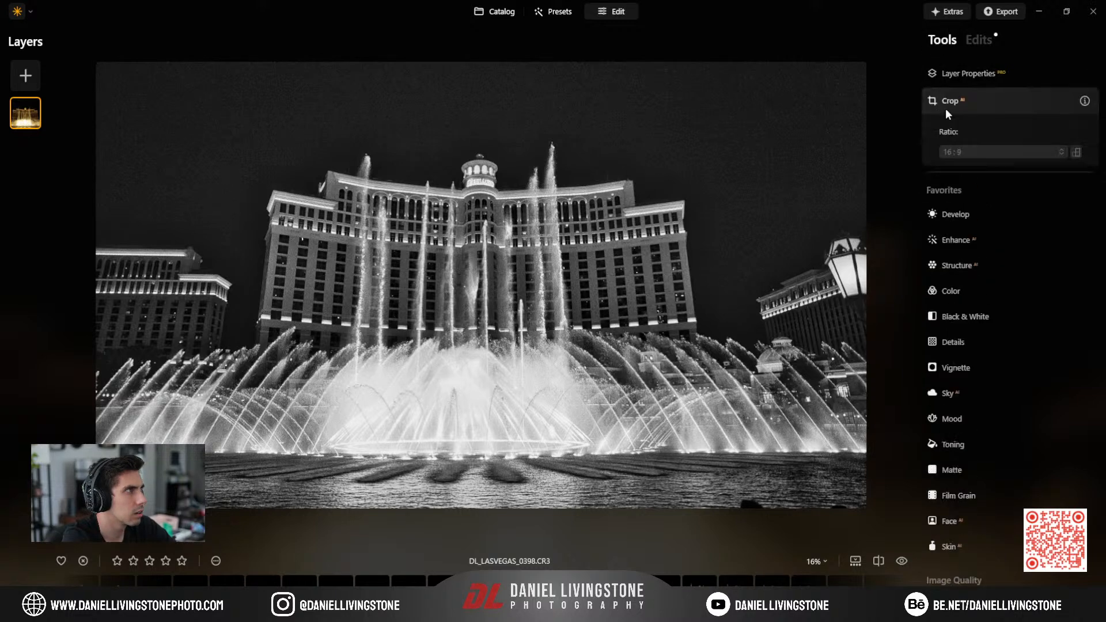
pyautogui.moveTo(884, 262); pyautogui.dragTo(864, 272)
pyautogui.moveTo(823, 302); pyautogui.dragTo(821, 302)
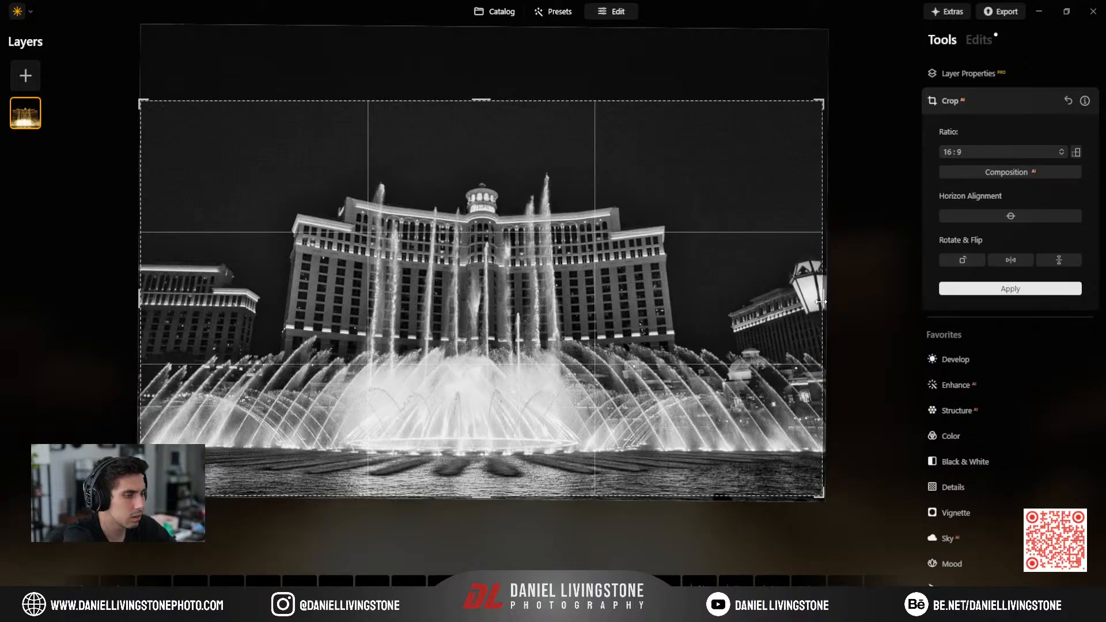
pyautogui.press('Return')
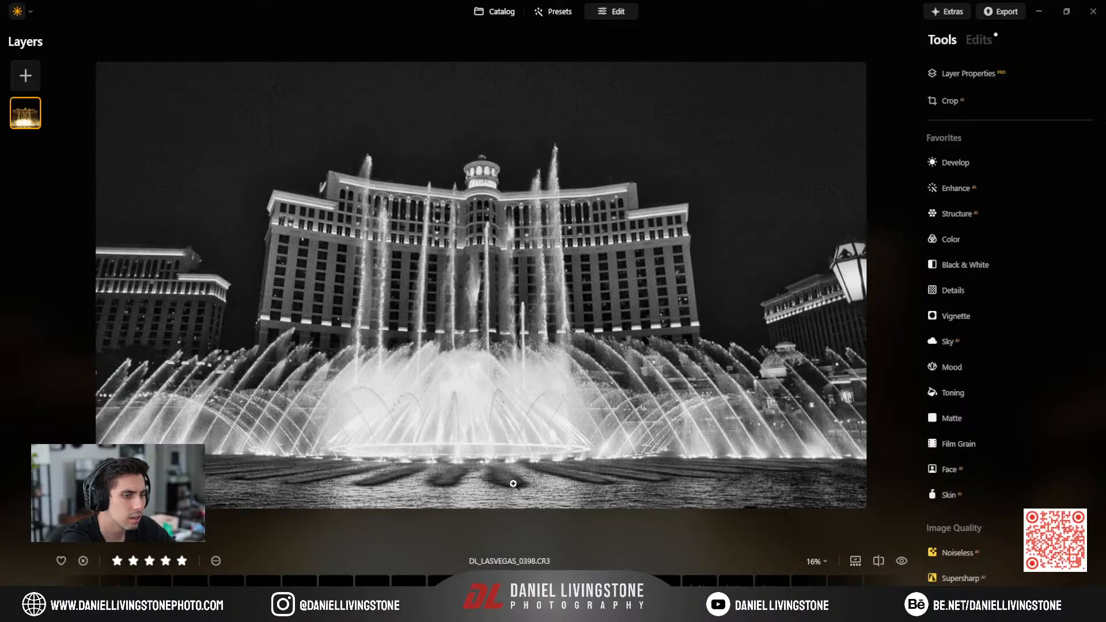
# Show the recently edited photos in the catalog, select all of them and rate them five stars.
pyautogui.click(494, 13)
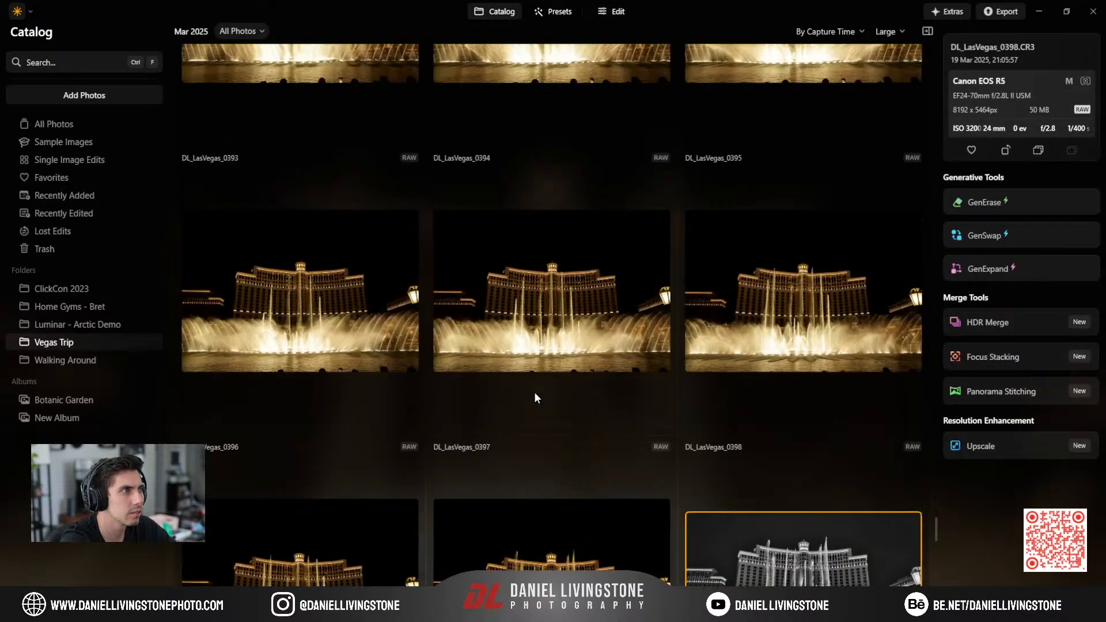
pyautogui.scroll(15, 534, 392)
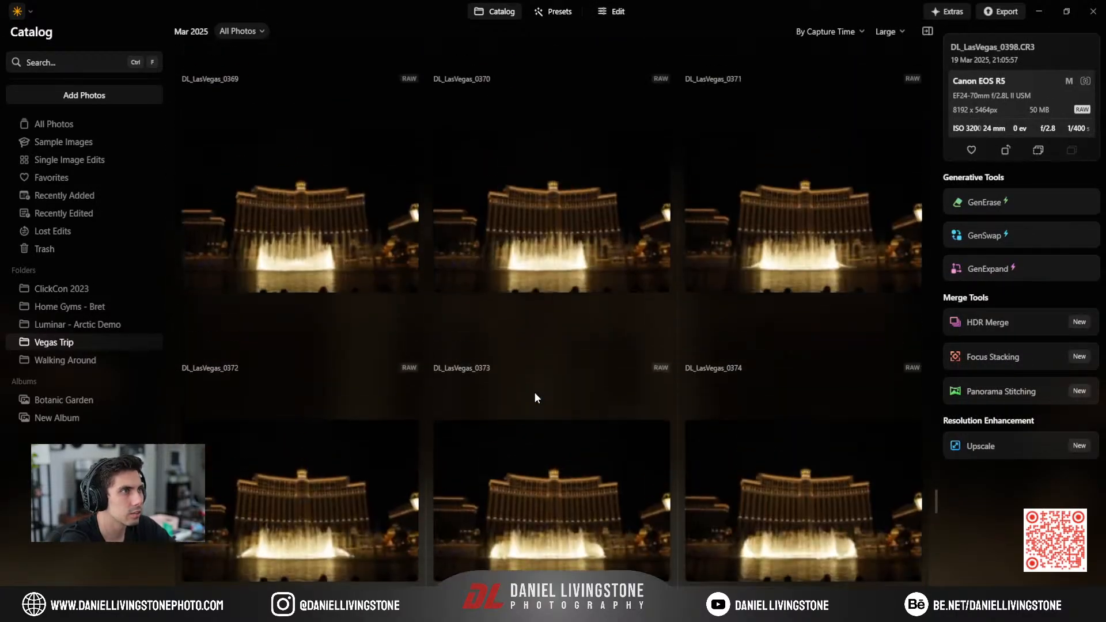
pyautogui.scroll(5, 535, 392)
pyautogui.scroll(-5, 534, 392)
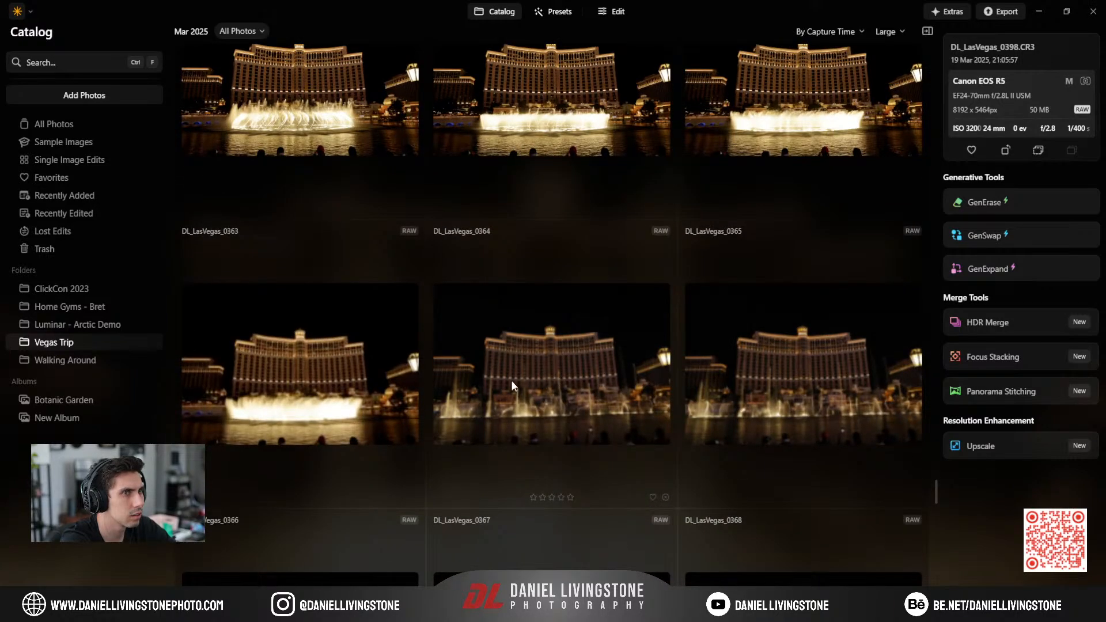
pyautogui.scroll(12, 510, 380)
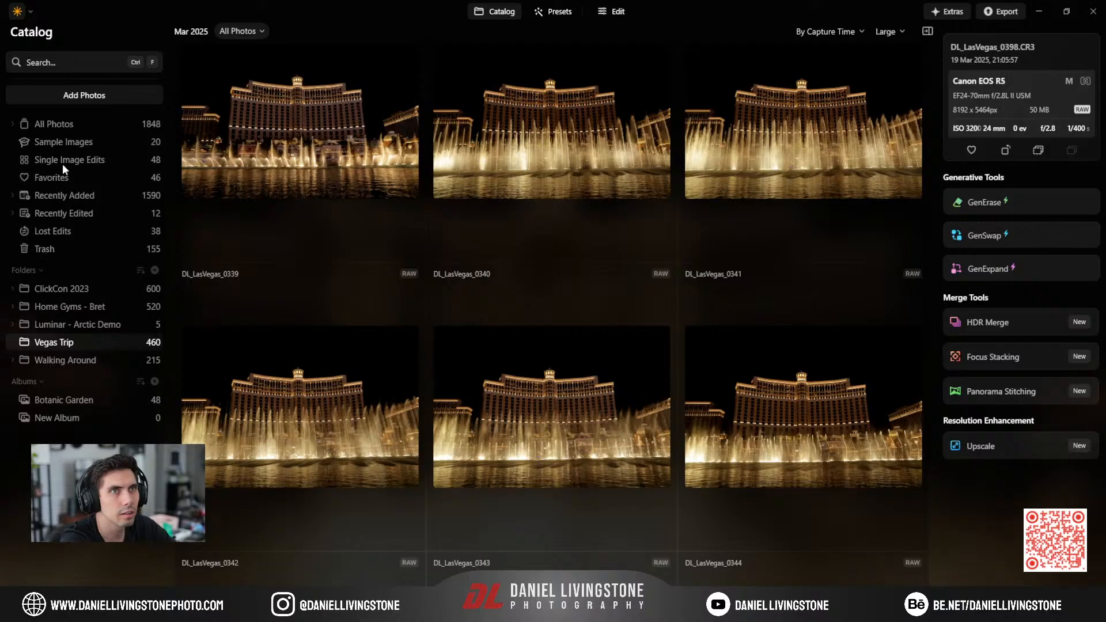
pyautogui.click(67, 215)
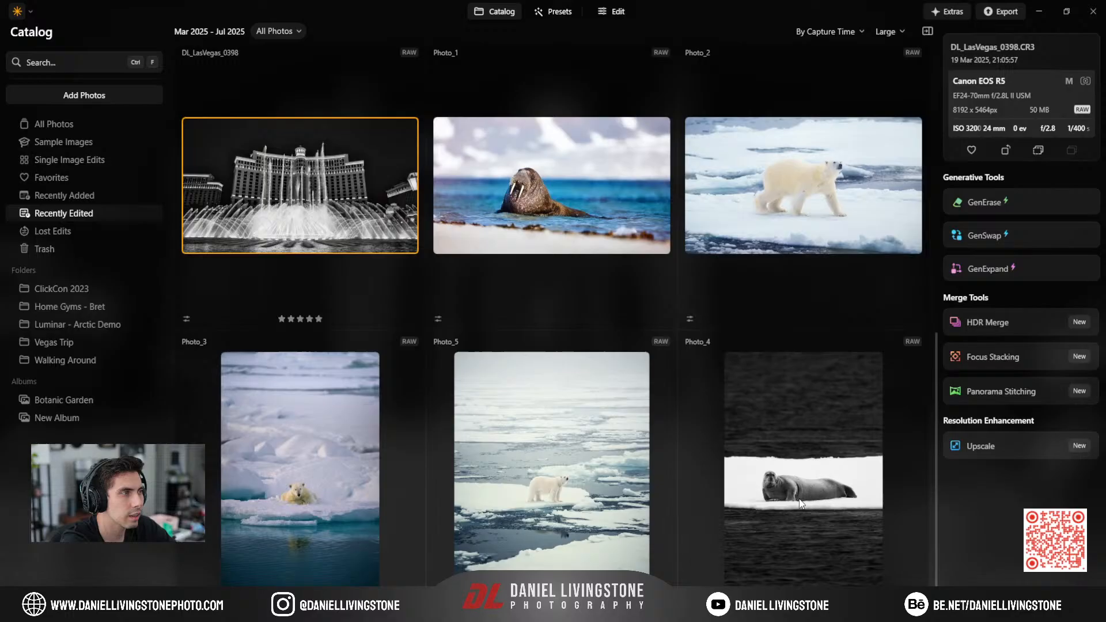
pyautogui.click(800, 503)
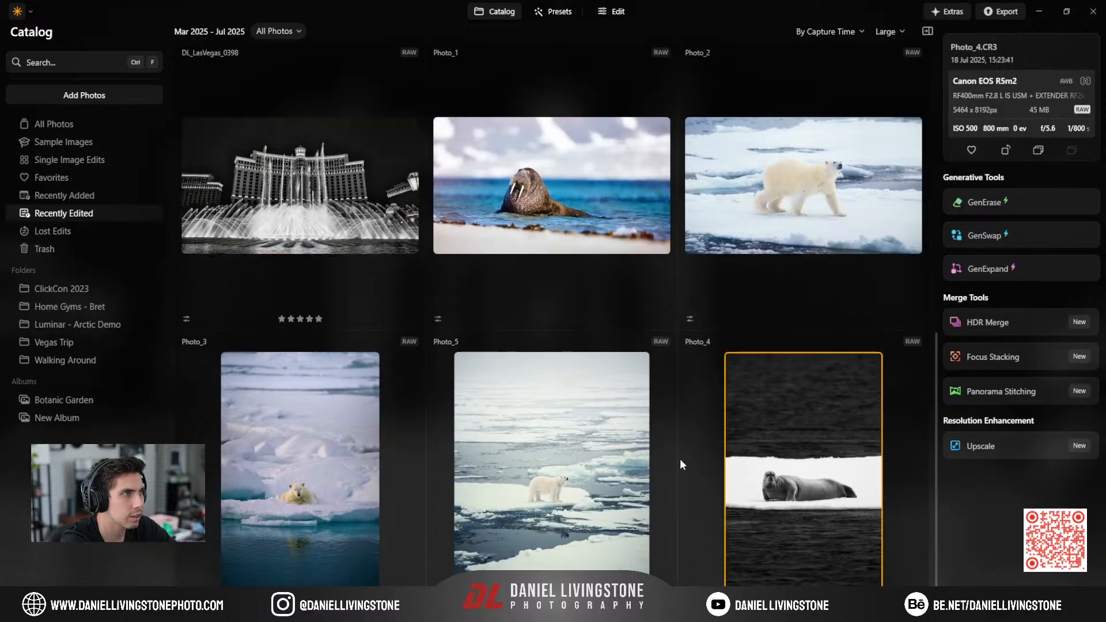
pyautogui.scroll(10, 378, 396)
pyautogui.hotkey('ctrl', 'a')
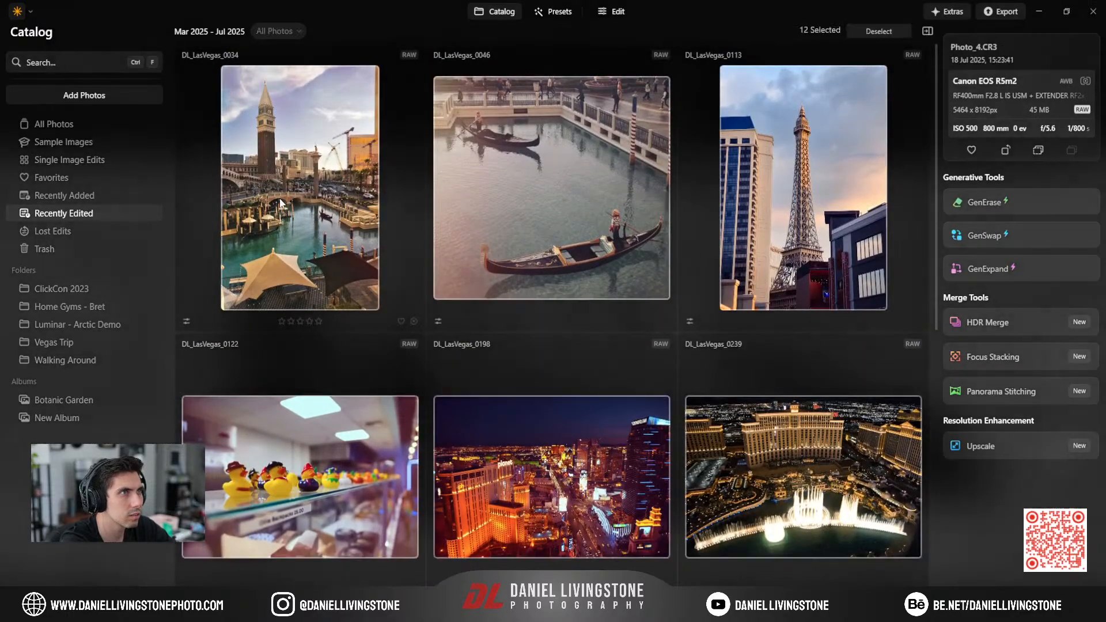
# Review the recently edited Vegas photos one by one at large size, from DL_LasVegas_0034 to DL_LasVegas_0398.
pyautogui.doubleClick(299, 165)
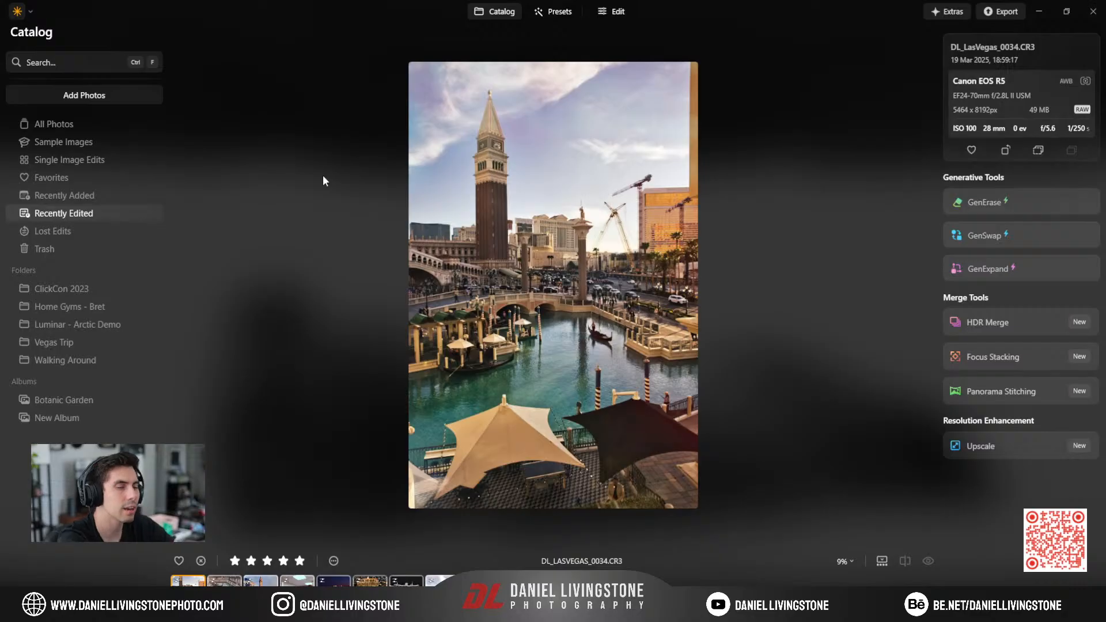
pyautogui.press('Right')
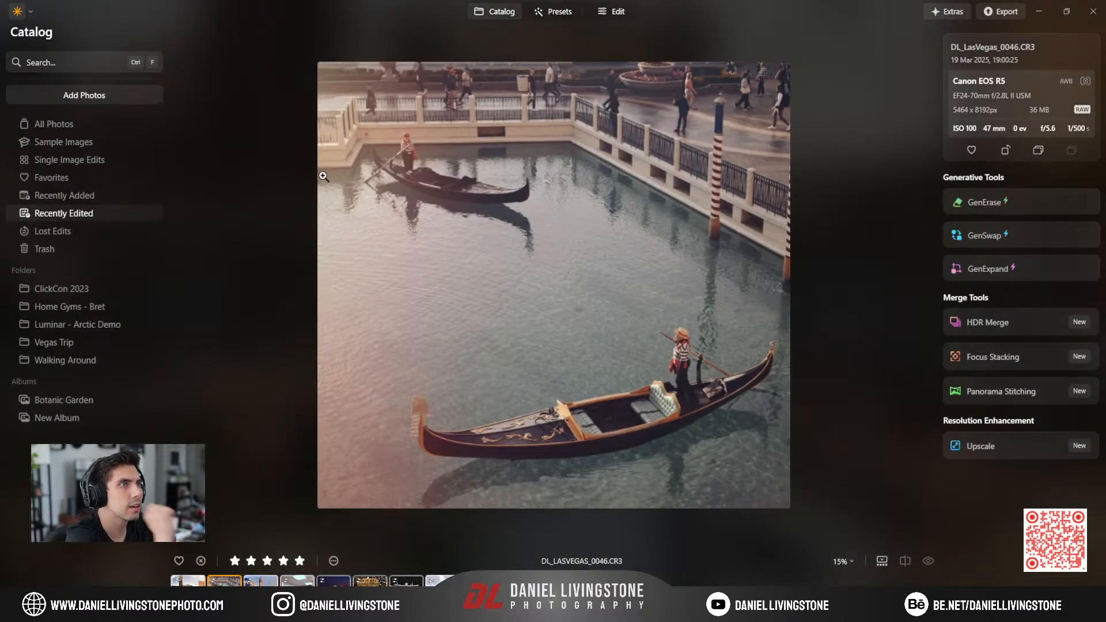
pyautogui.press('Right')
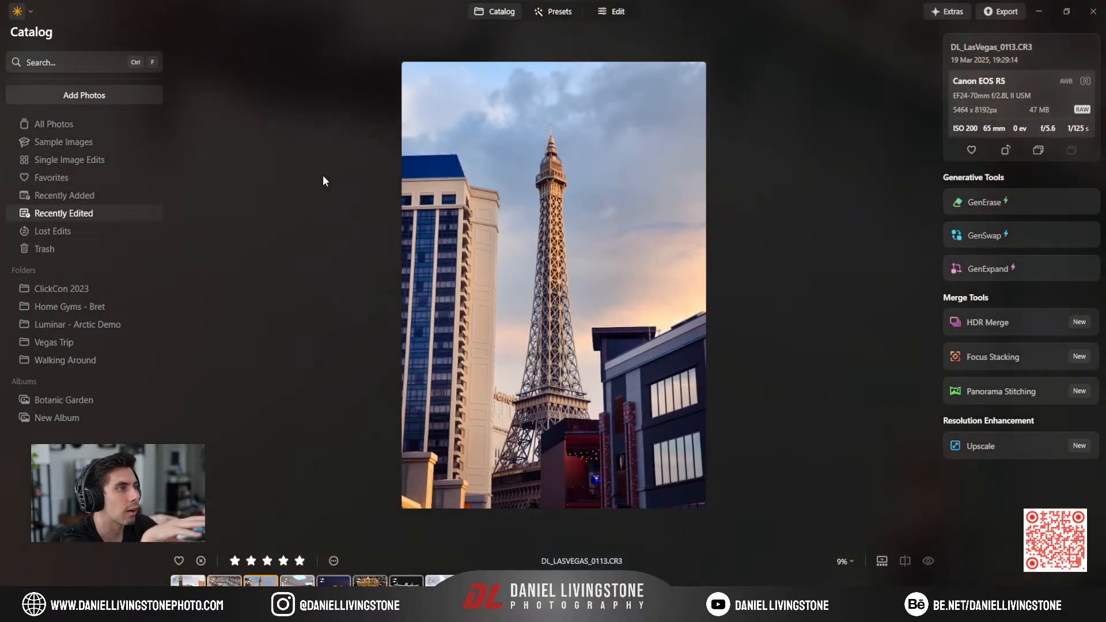
pyautogui.press('Right')
pyautogui.press('Right')
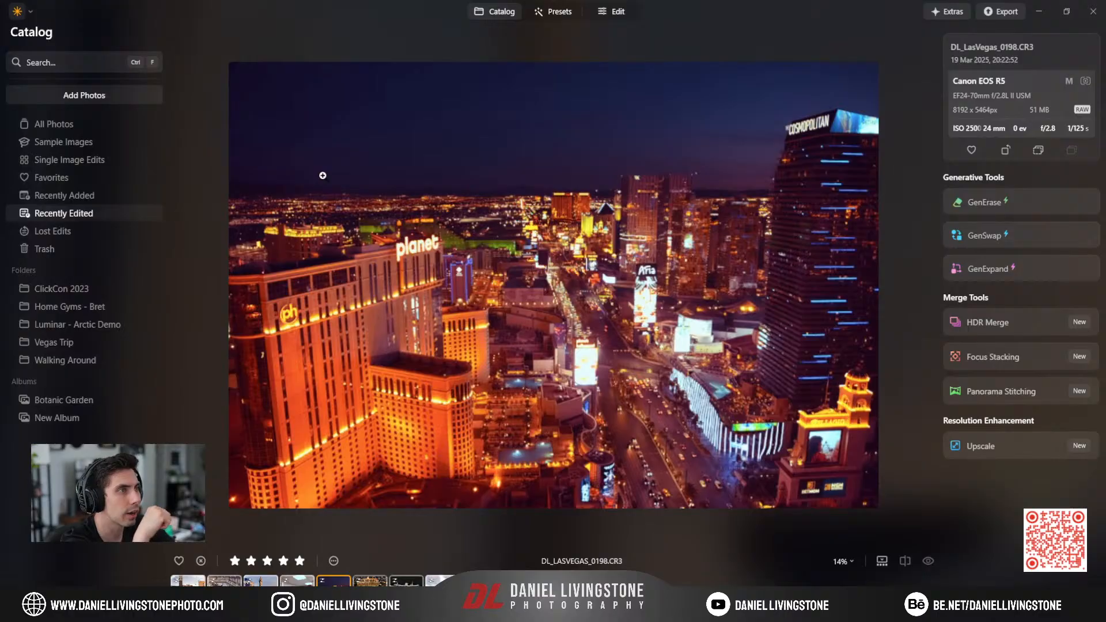
pyautogui.press('Left')
pyautogui.press('Right')
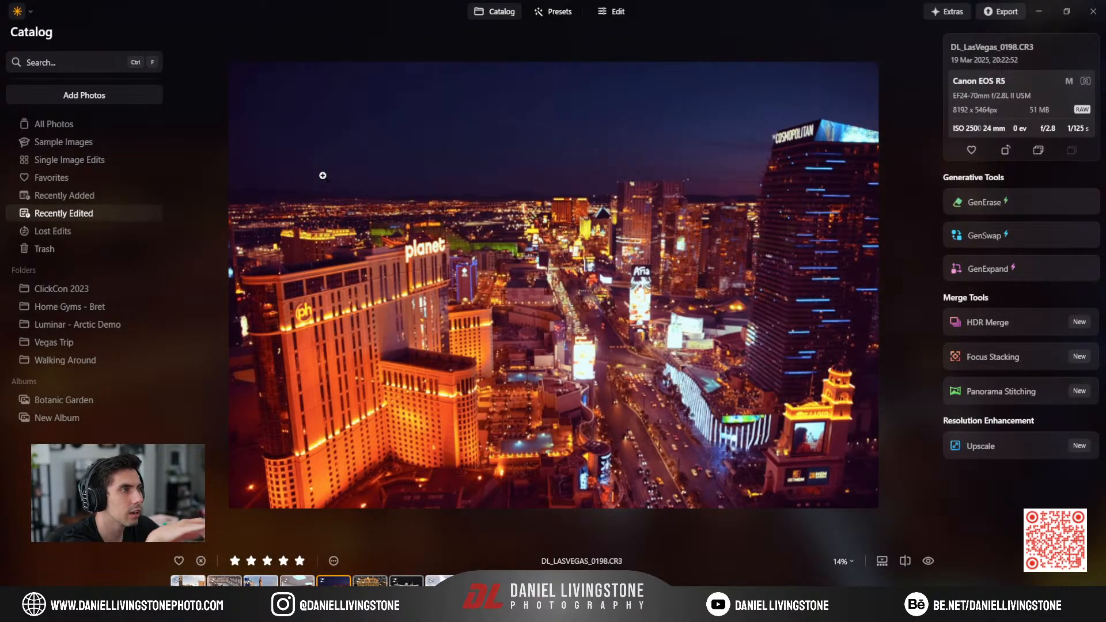
pyautogui.press('Right')
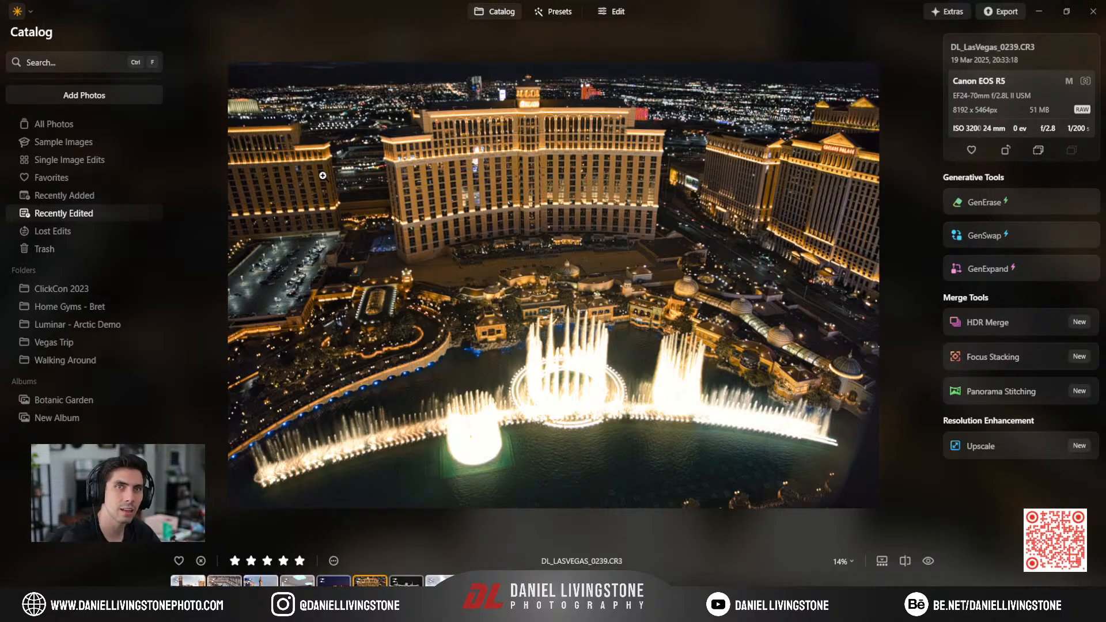
pyautogui.press('Right')
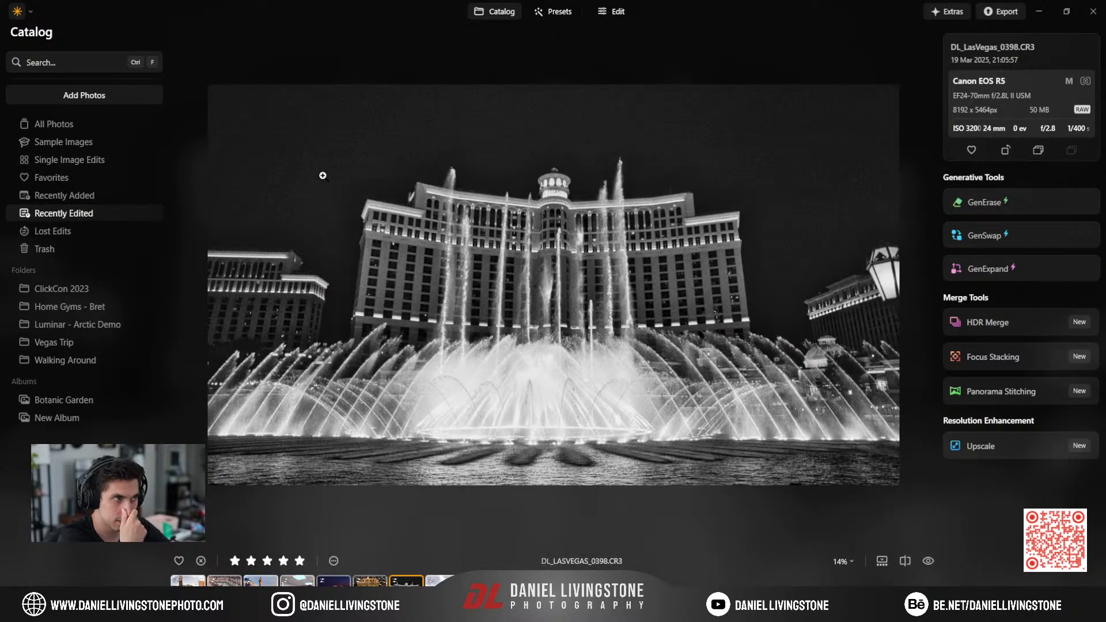
# Rotate the black-and-white fountain photo slightly counterclockwise within its 16:9 crop to fine-tune the leveling.
pyautogui.press('c')
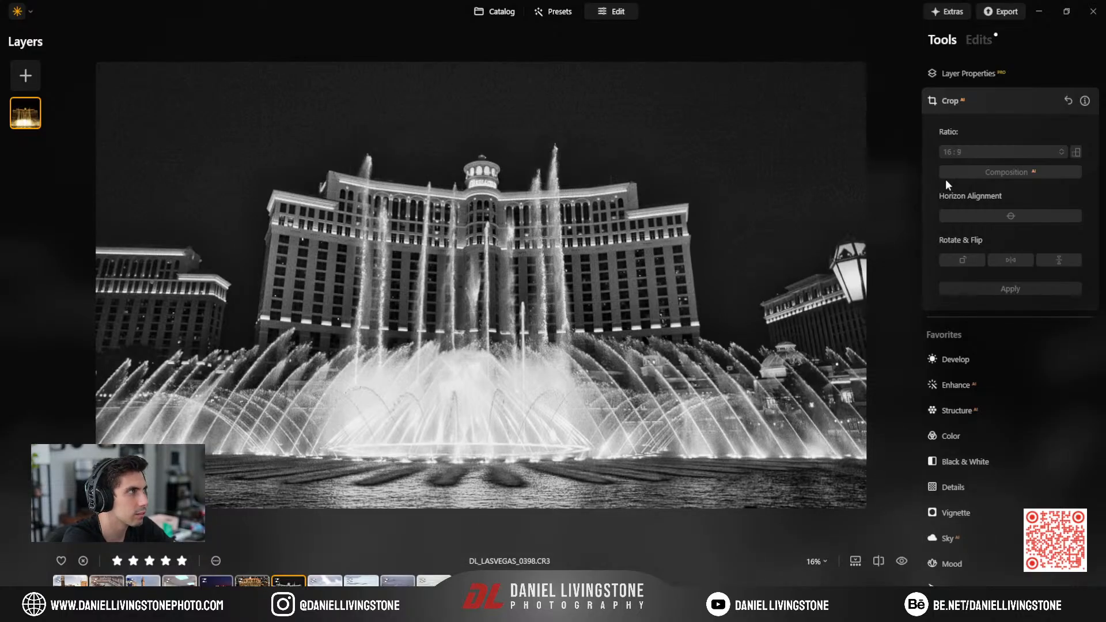
pyautogui.click(979, 101)
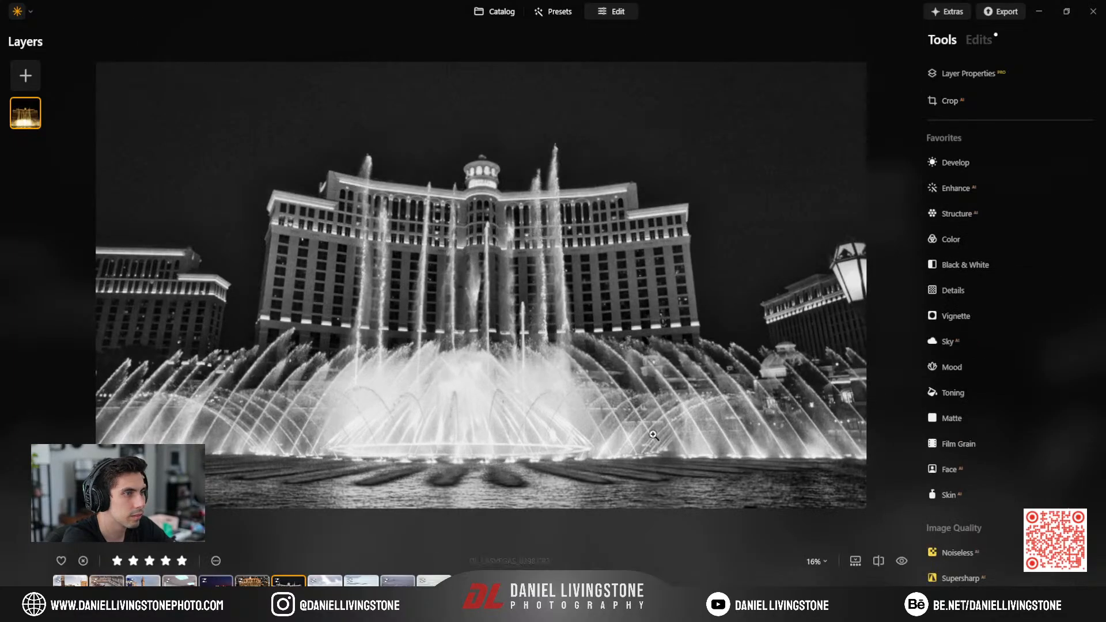
pyautogui.click(954, 102)
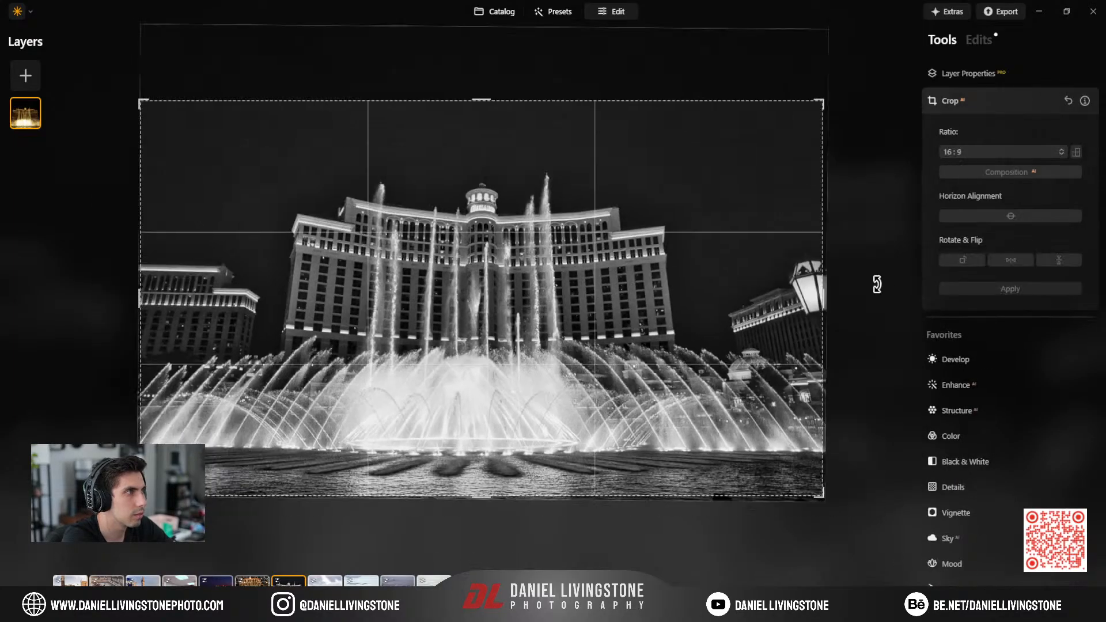
pyautogui.moveTo(863, 290); pyautogui.dragTo(844, 296)
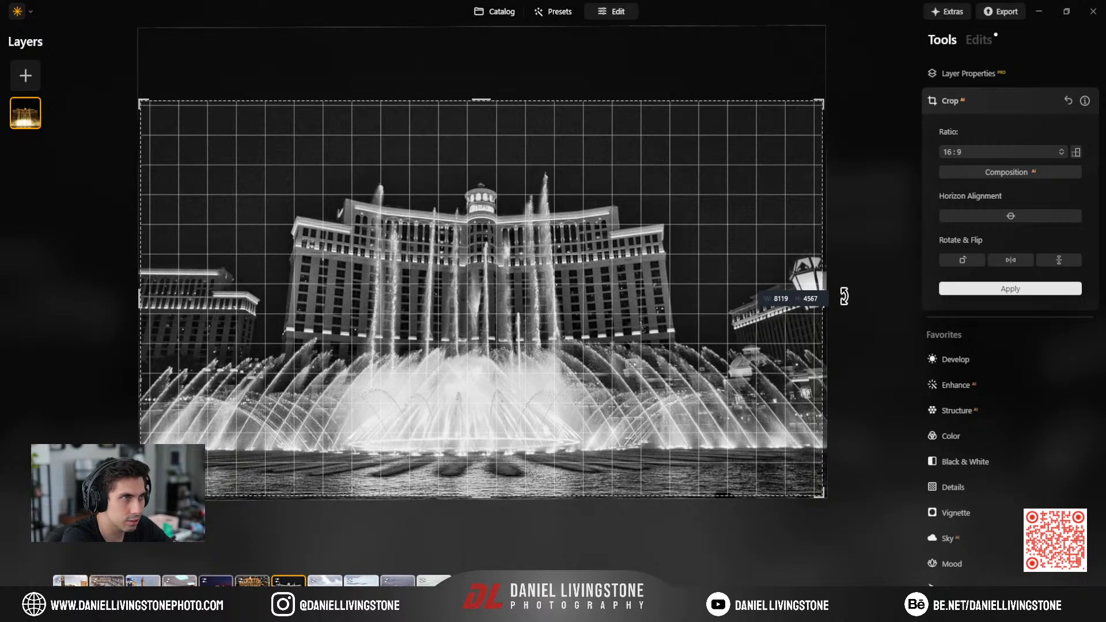
pyautogui.moveTo(844, 296); pyautogui.dragTo(843, 298)
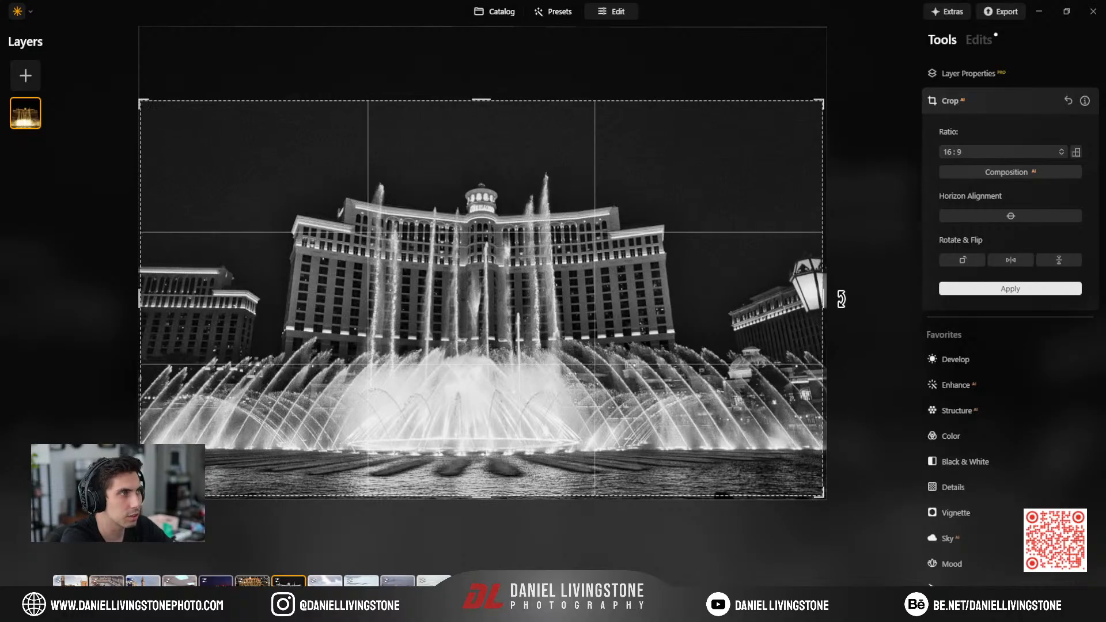
pyautogui.click(973, 109)
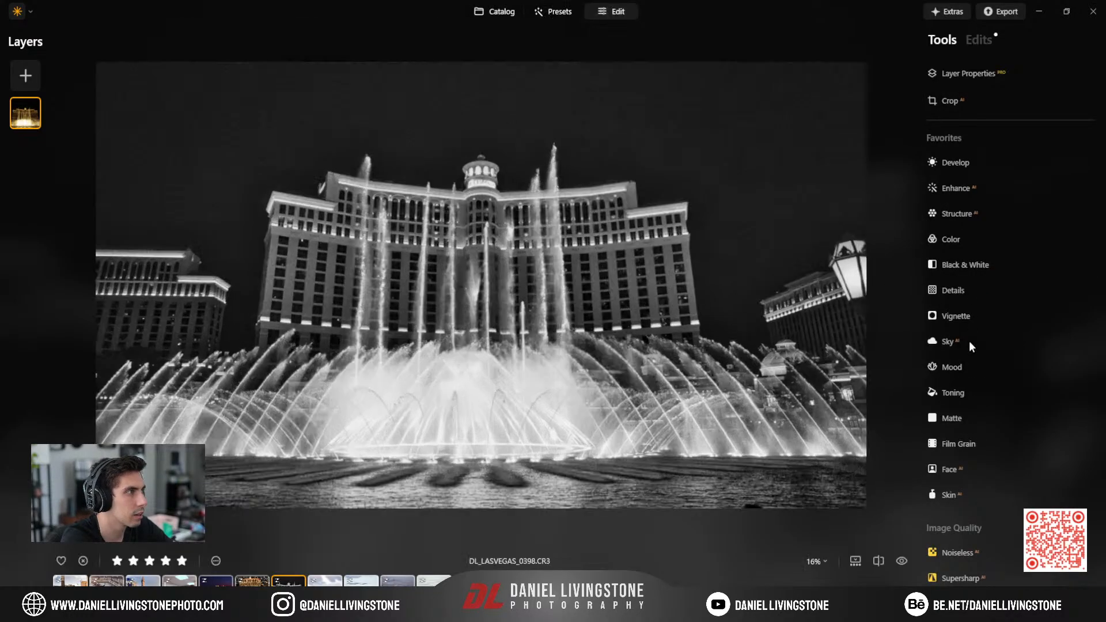
# Set the vertical transform in the fountain photo's RAW Develop edit to -35 to correct the building's perspective.
pyautogui.click(987, 39)
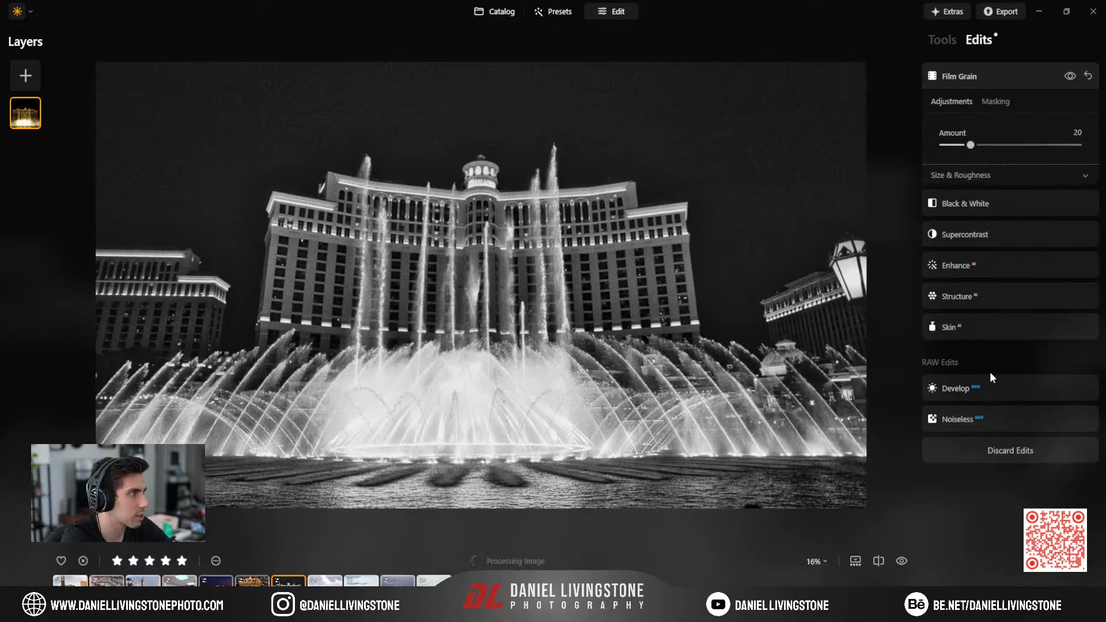
pyautogui.click(988, 386)
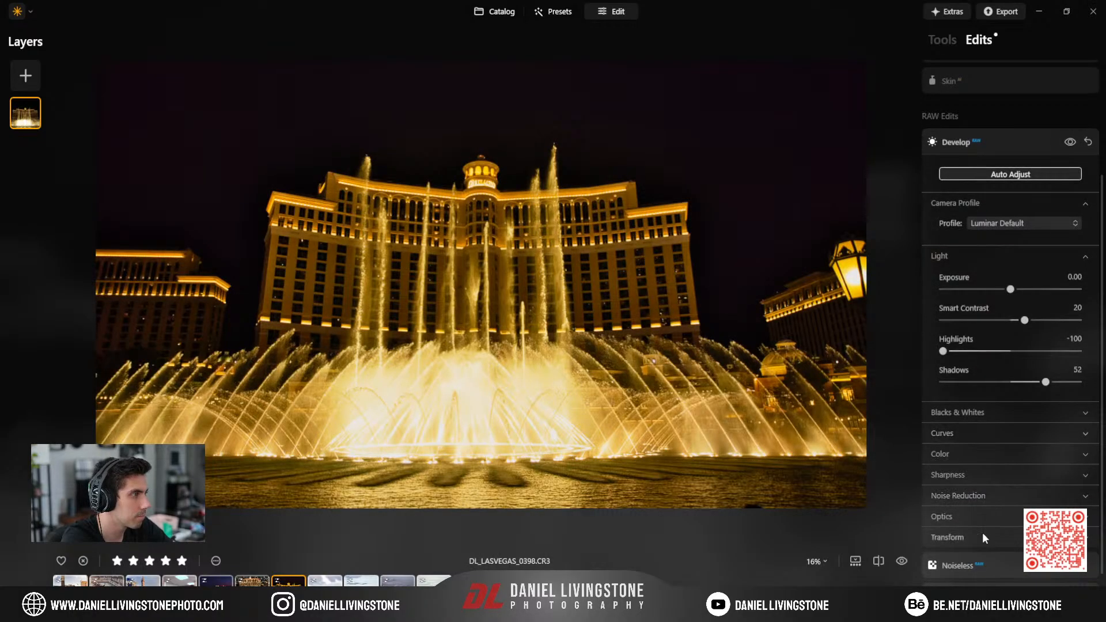
pyautogui.click(983, 536)
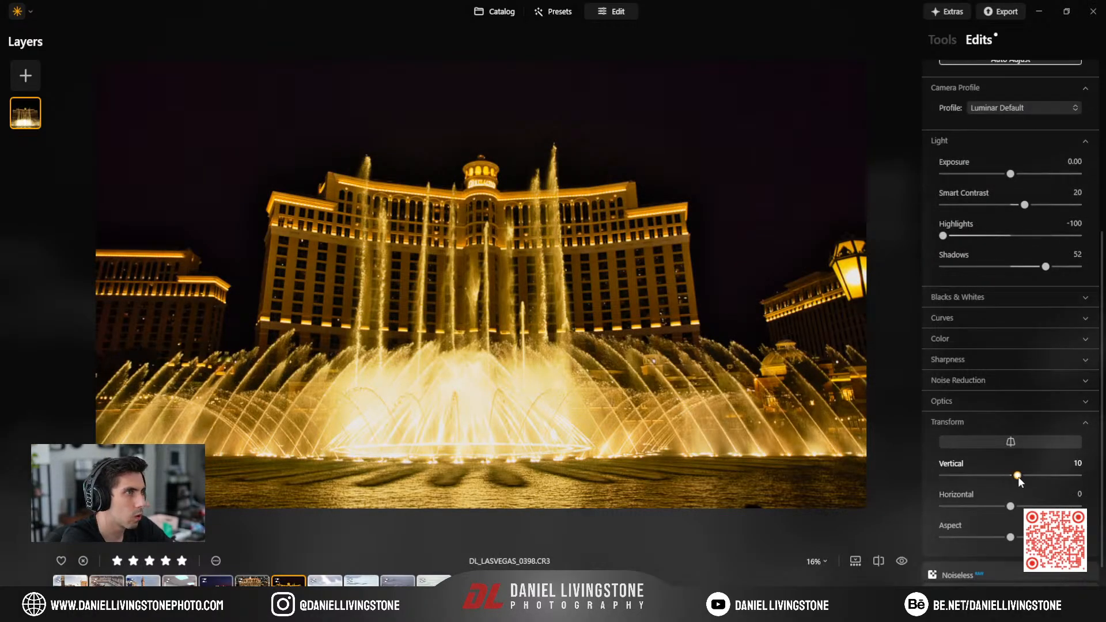
pyautogui.moveTo(1019, 476); pyautogui.dragTo(987, 476)
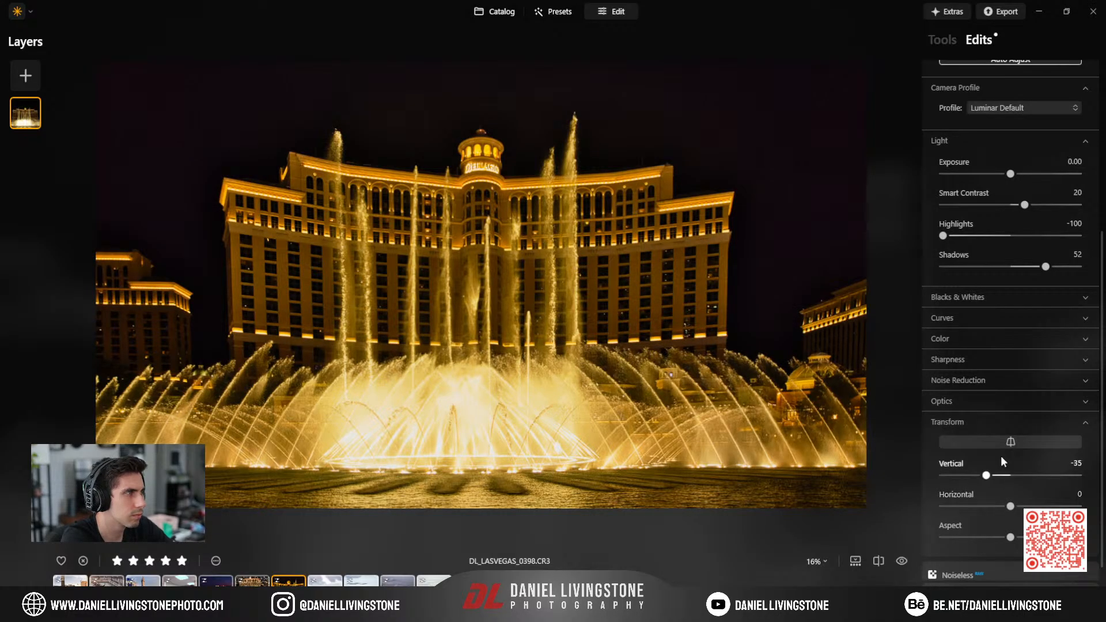
pyautogui.scroll(2, 984, 420)
pyautogui.click(984, 141)
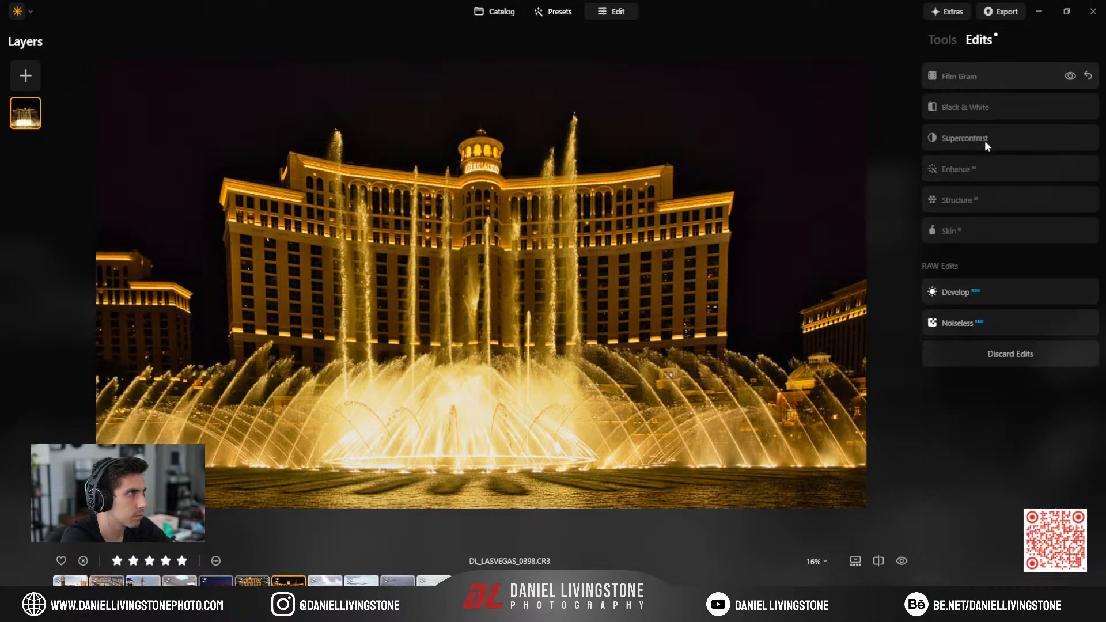
pyautogui.click(991, 77)
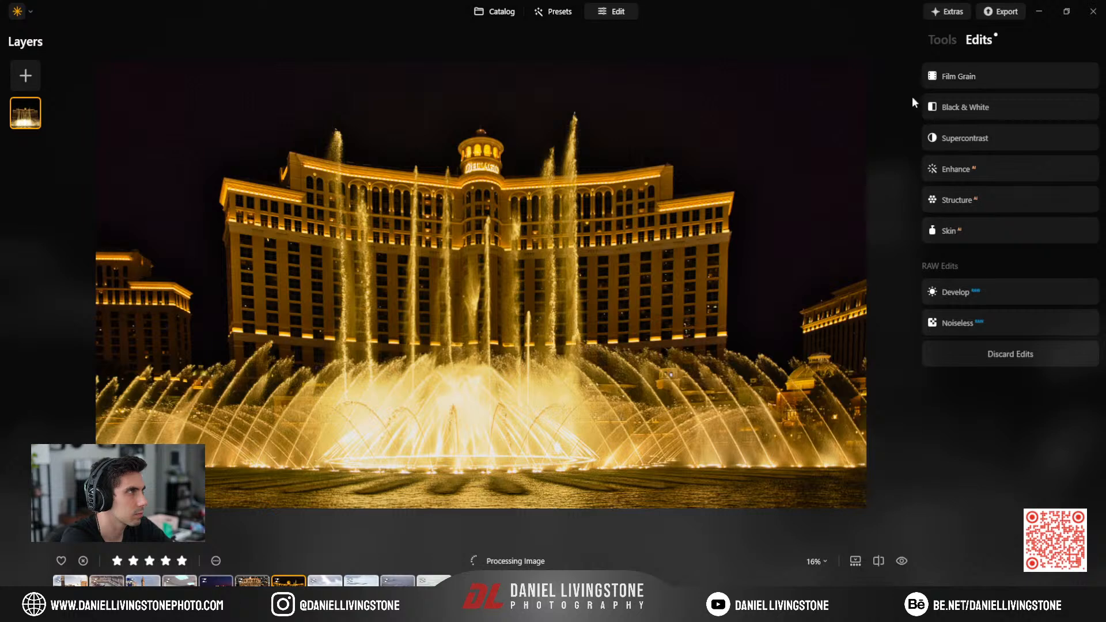
# Rotate the fountain photo slightly within its 16:9 crop to level the building, and apply the crop.
pyautogui.click(942, 38)
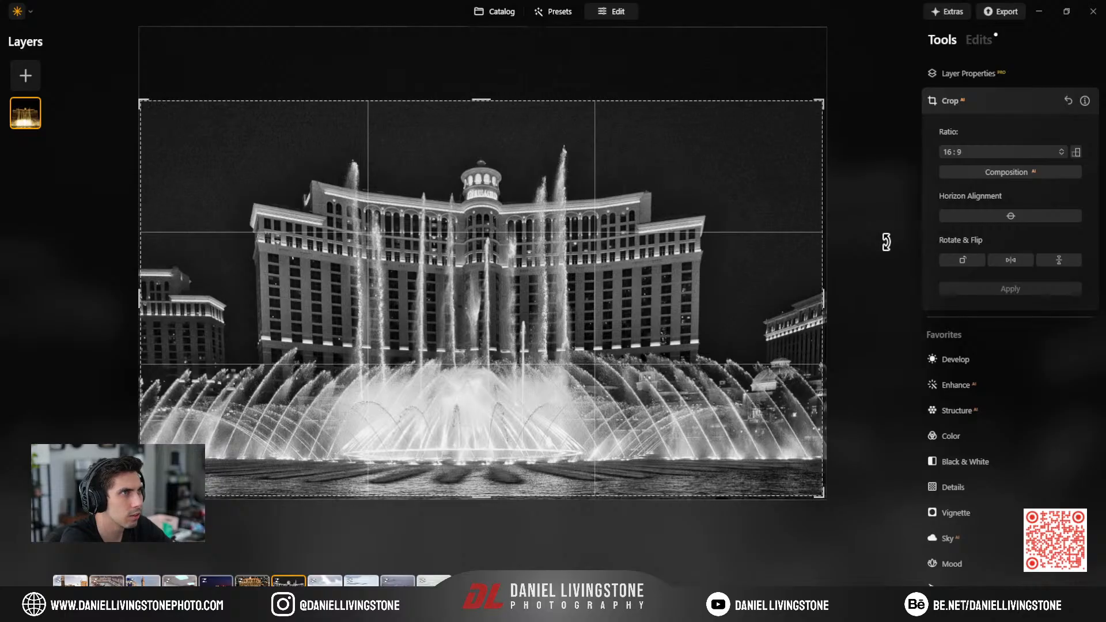
pyautogui.moveTo(847, 294); pyautogui.dragTo(815, 305)
pyautogui.press('Return')
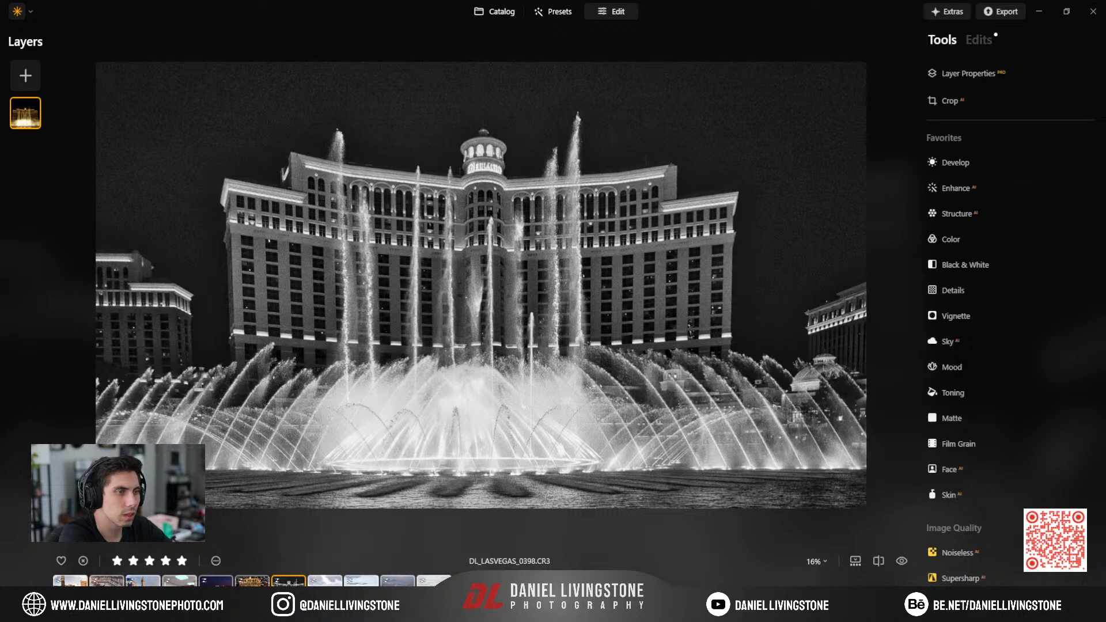
# Go on to the polar bear photo PHOTO_3 and compare it with and without its topmost Vignette edit.
pyautogui.press('Right')
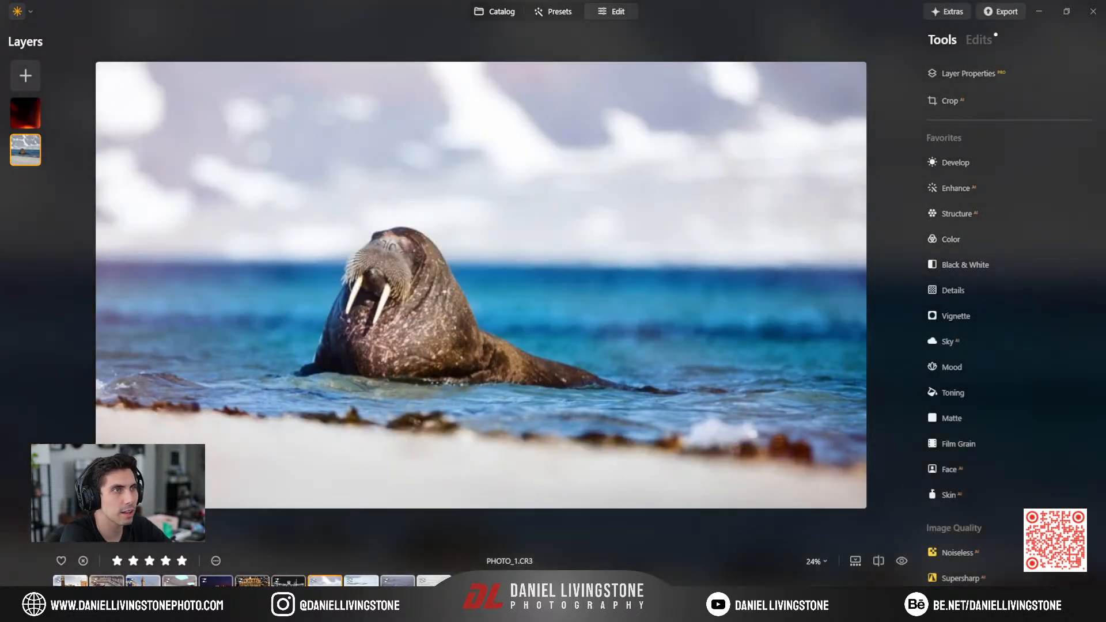
pyautogui.press('Right')
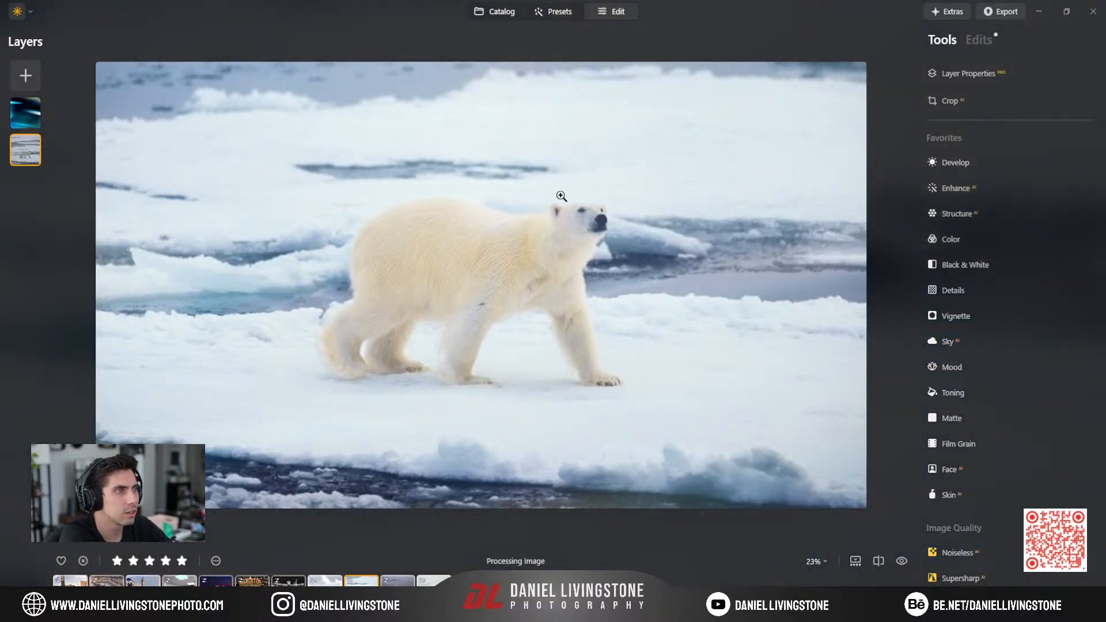
pyautogui.press('Right')
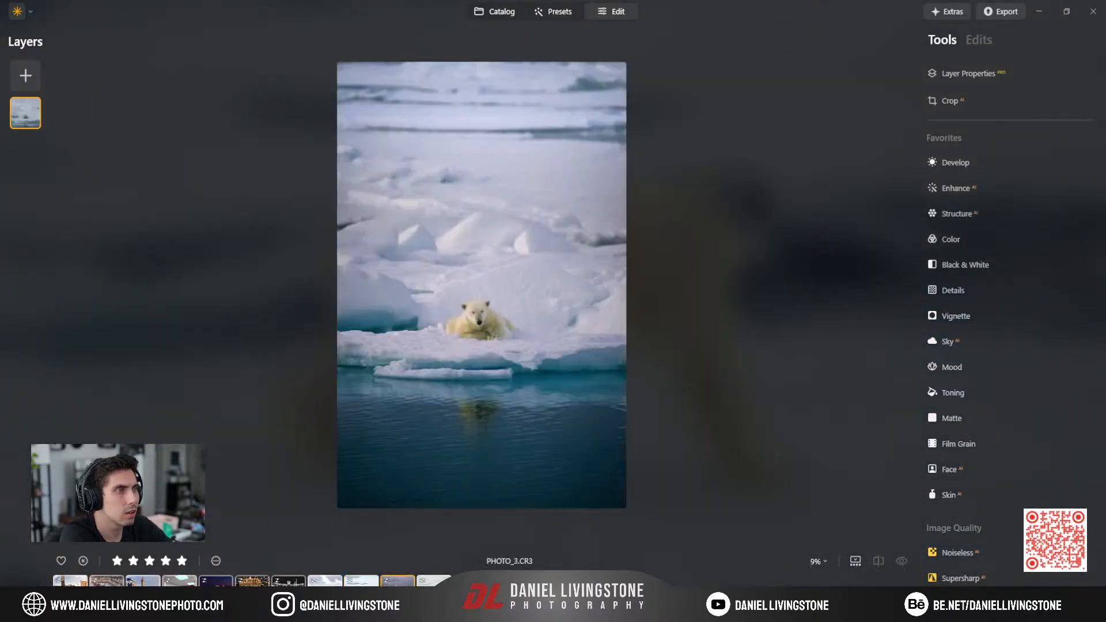
pyautogui.click(978, 40)
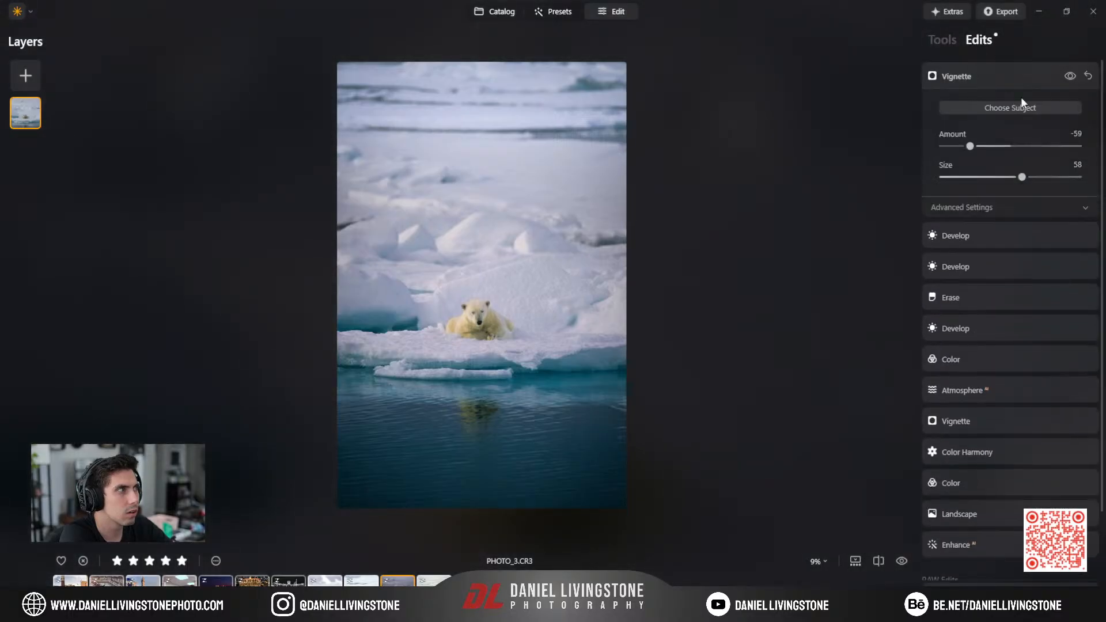
pyautogui.click(1070, 78)
pyautogui.click(1069, 78)
pyautogui.click(1069, 78)
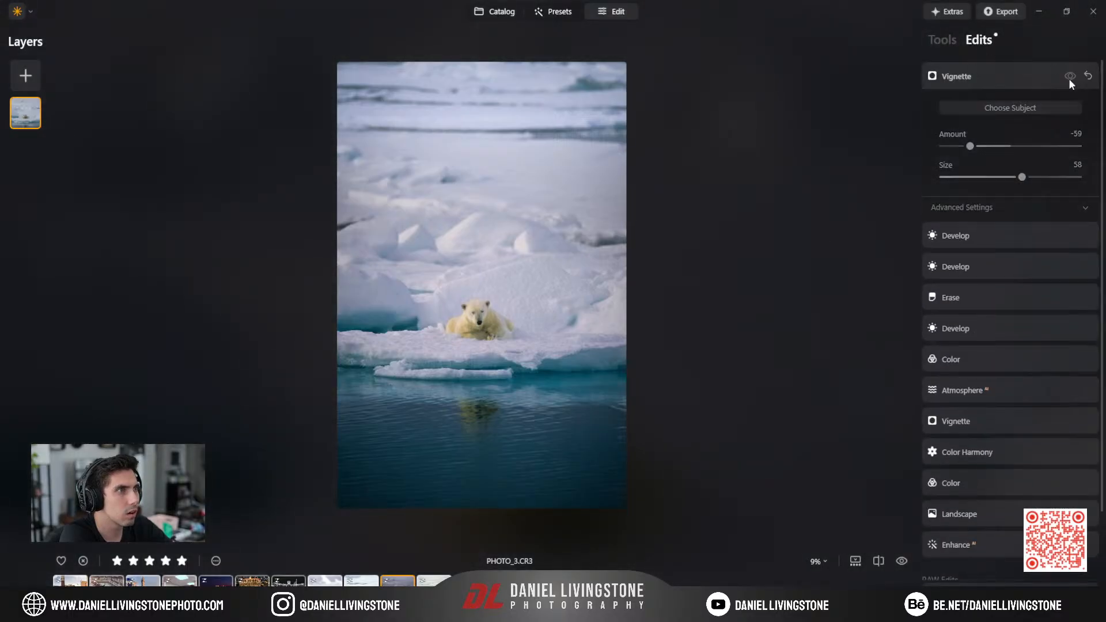
pyautogui.click(1070, 79)
pyautogui.click(1040, 80)
# Compare PHOTO_3 with and without the Develop edit directly below the topmost Vignette.
pyautogui.click(1012, 107)
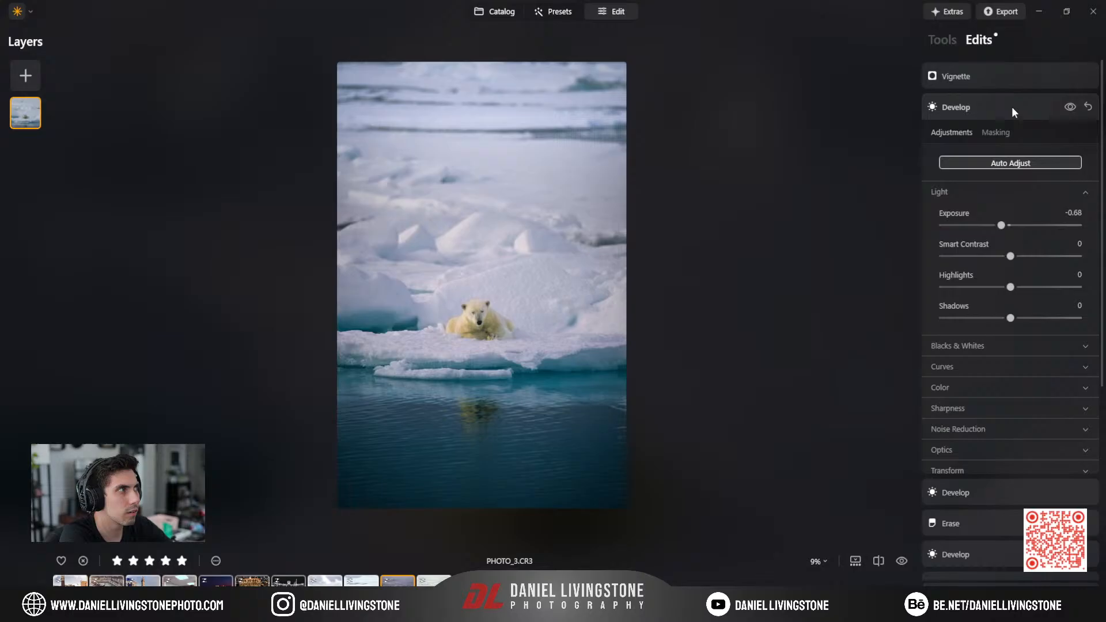
pyautogui.click(1069, 108)
pyautogui.click(1069, 107)
pyautogui.click(1032, 78)
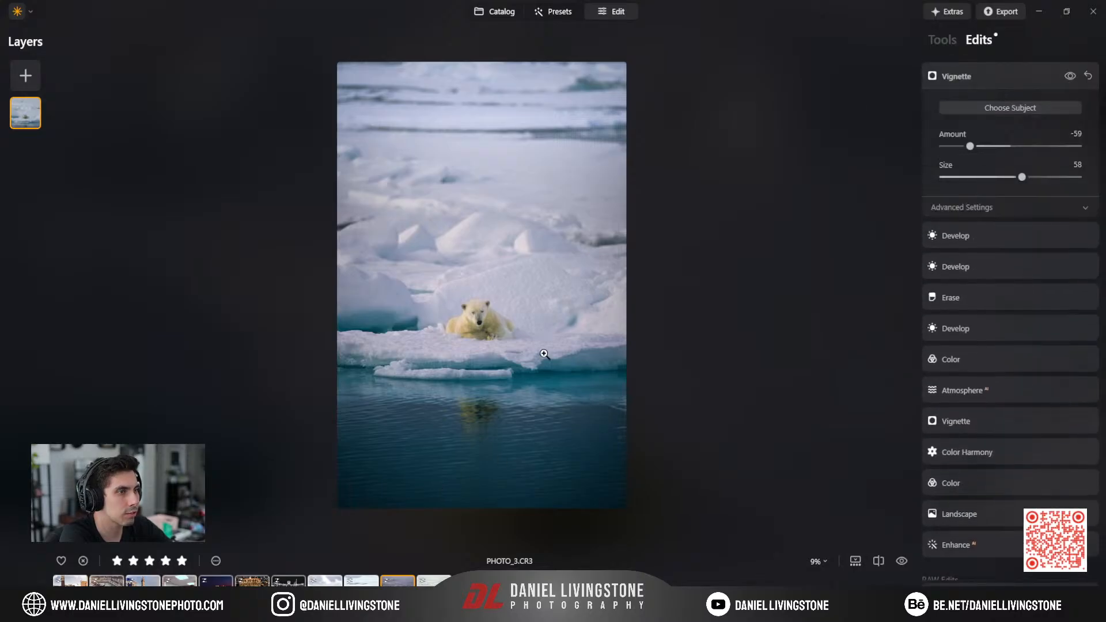
pyautogui.click(972, 80)
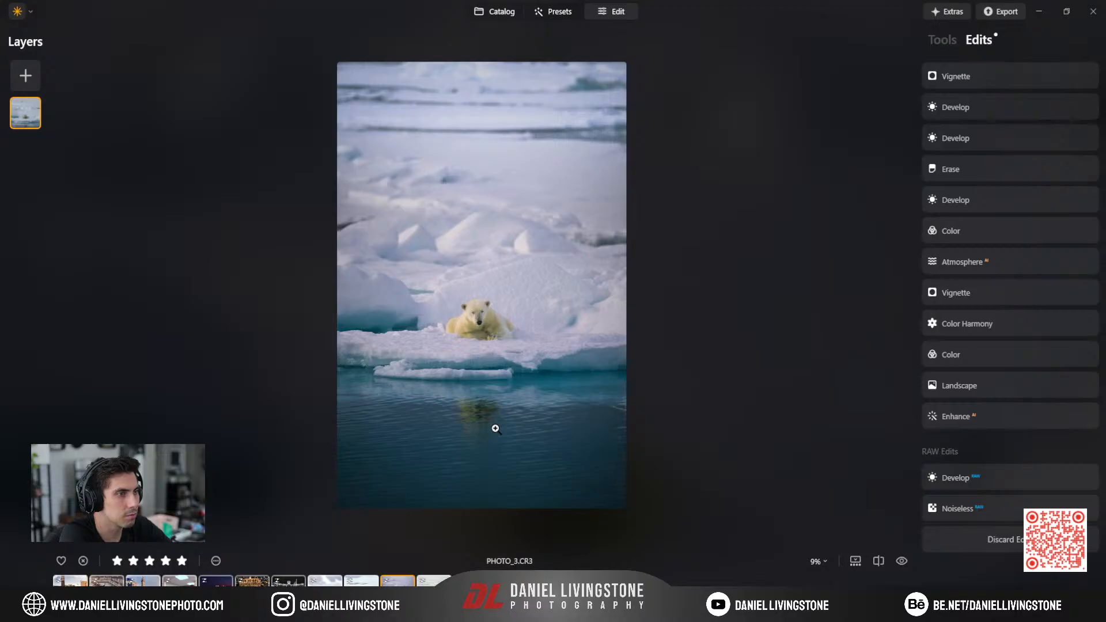
# Compare the effect of PHOTO_3's two upper Develop edits and topmost Vignette in turn, leaving all of them enabled.
pyautogui.click(997, 149)
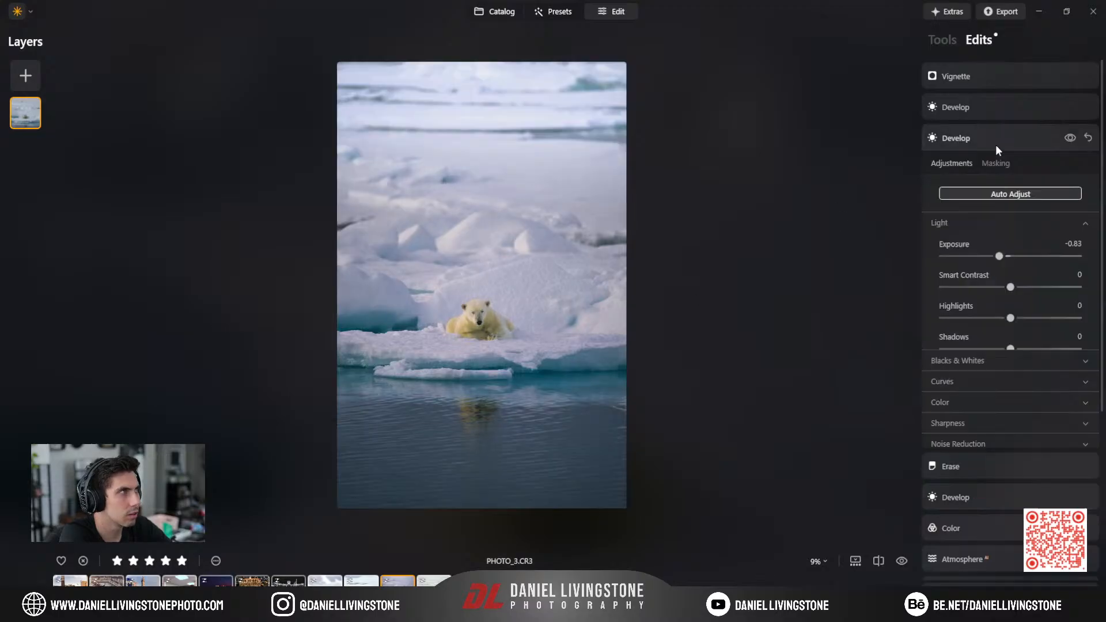
pyautogui.click(1070, 138)
pyautogui.click(1070, 138)
pyautogui.click(1070, 138)
pyautogui.click(1070, 139)
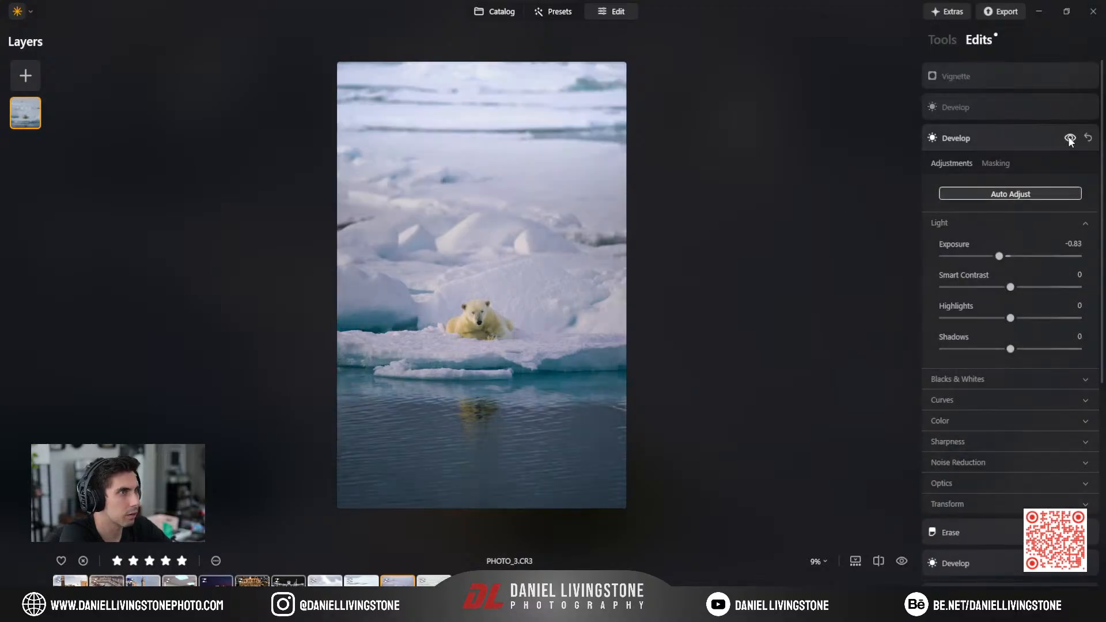
pyautogui.click(1048, 107)
pyautogui.click(1070, 107)
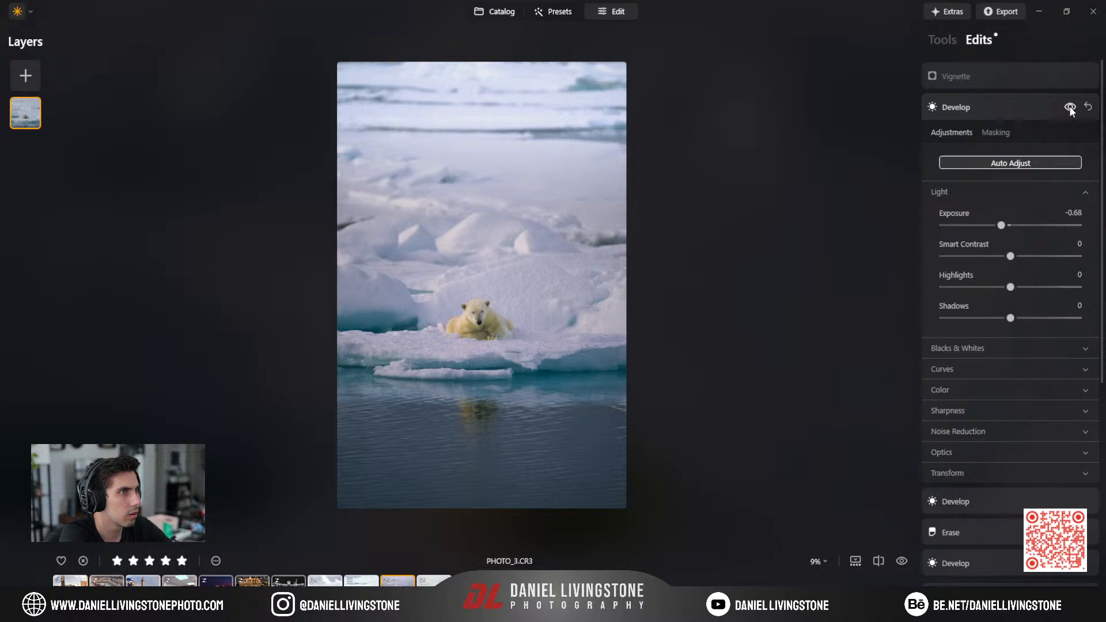
pyautogui.click(1035, 79)
pyautogui.click(1066, 75)
pyautogui.click(1066, 75)
pyautogui.click(1013, 76)
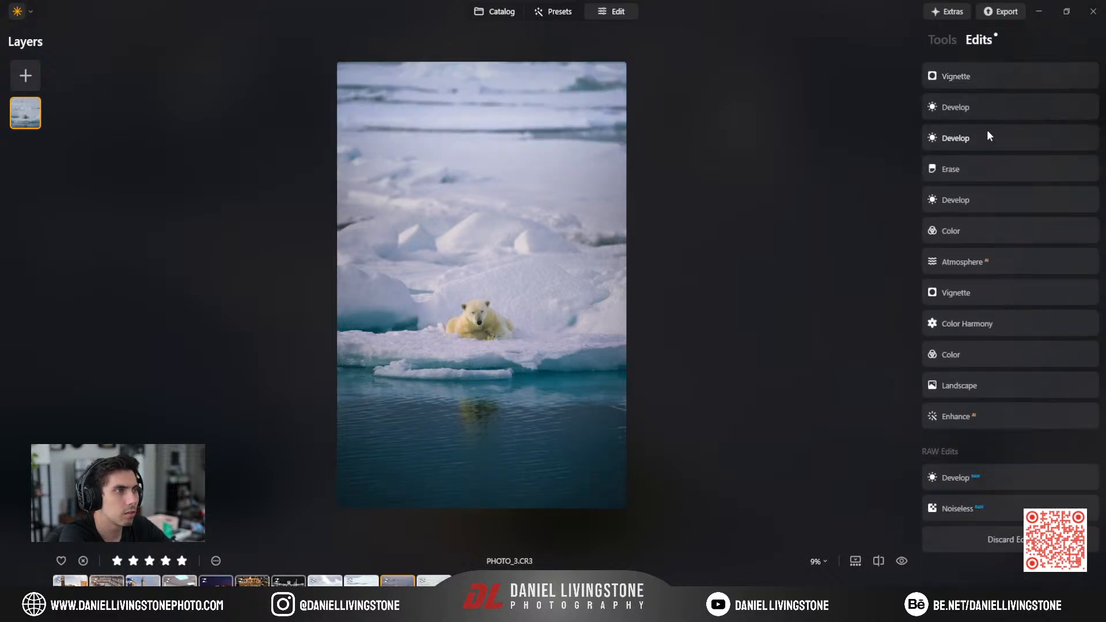
# Apply the Dramatic effect to PHOTO_3 with Amount 45 and Local Contrast 36, raising its brightness slightly and increasing its saturation.
pyautogui.click(942, 39)
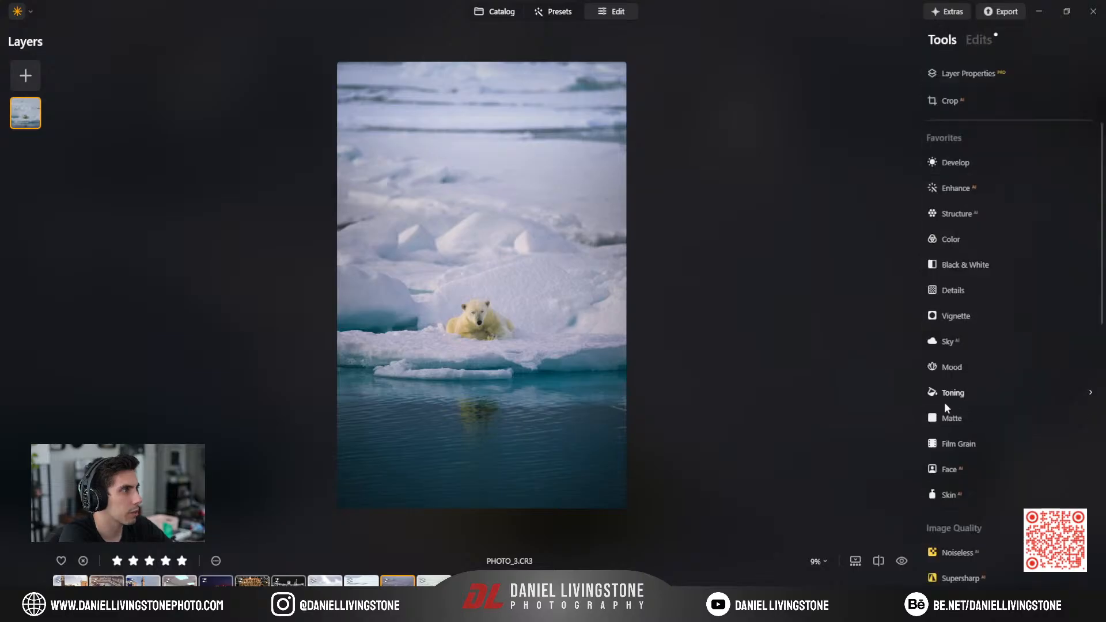
pyautogui.scroll(-10, 948, 412)
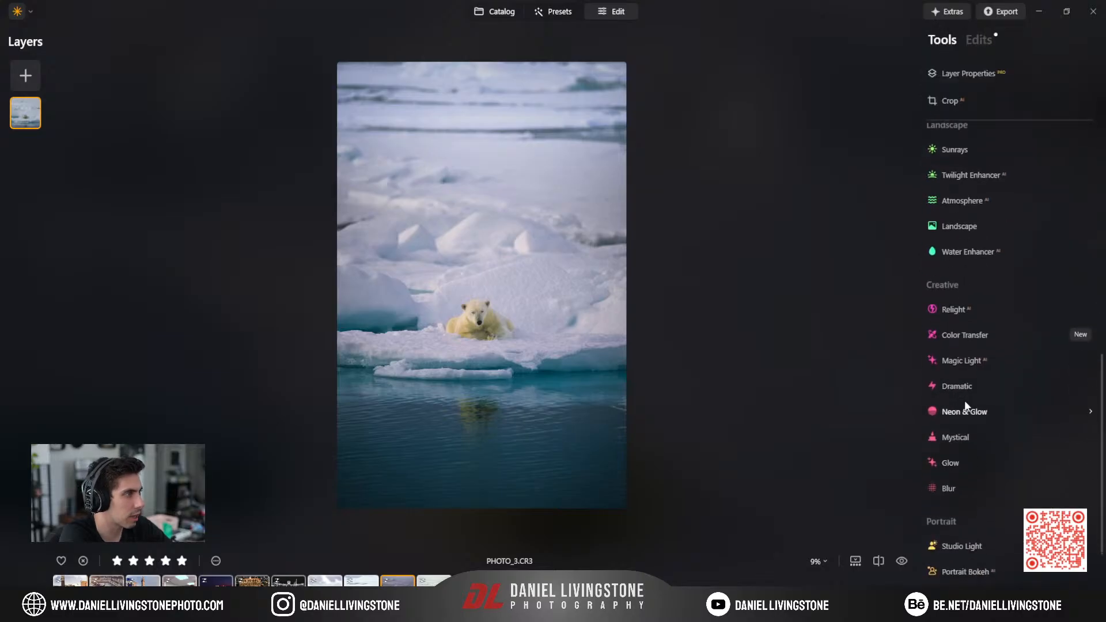
pyautogui.scroll(1, 966, 403)
pyautogui.click(964, 390)
pyautogui.click(977, 317)
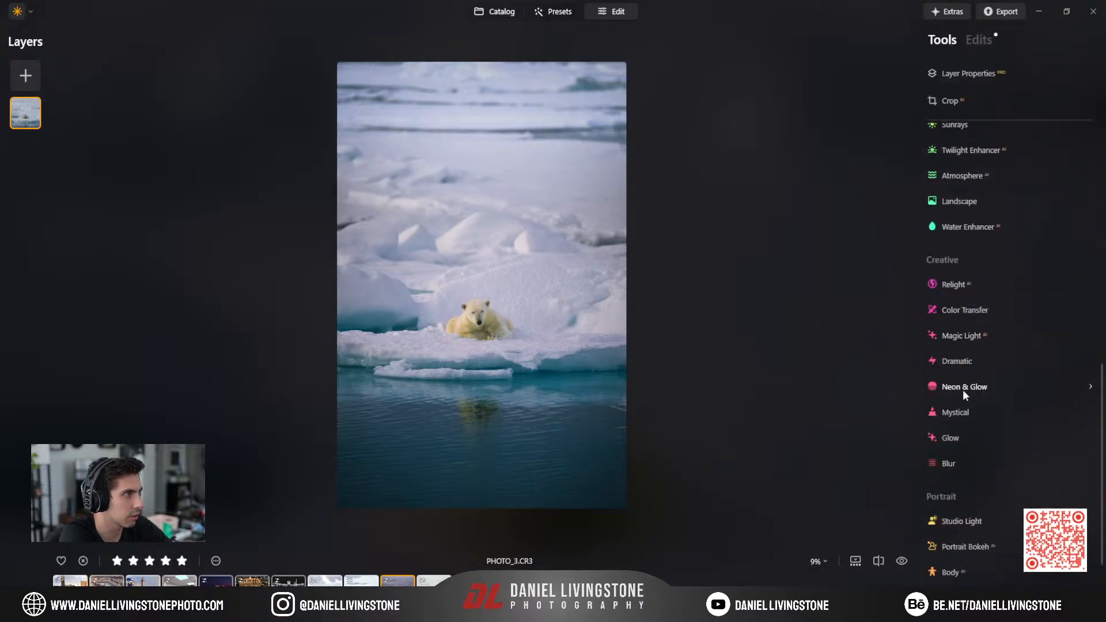
pyautogui.click(958, 364)
pyautogui.moveTo(949, 430); pyautogui.dragTo(1028, 462)
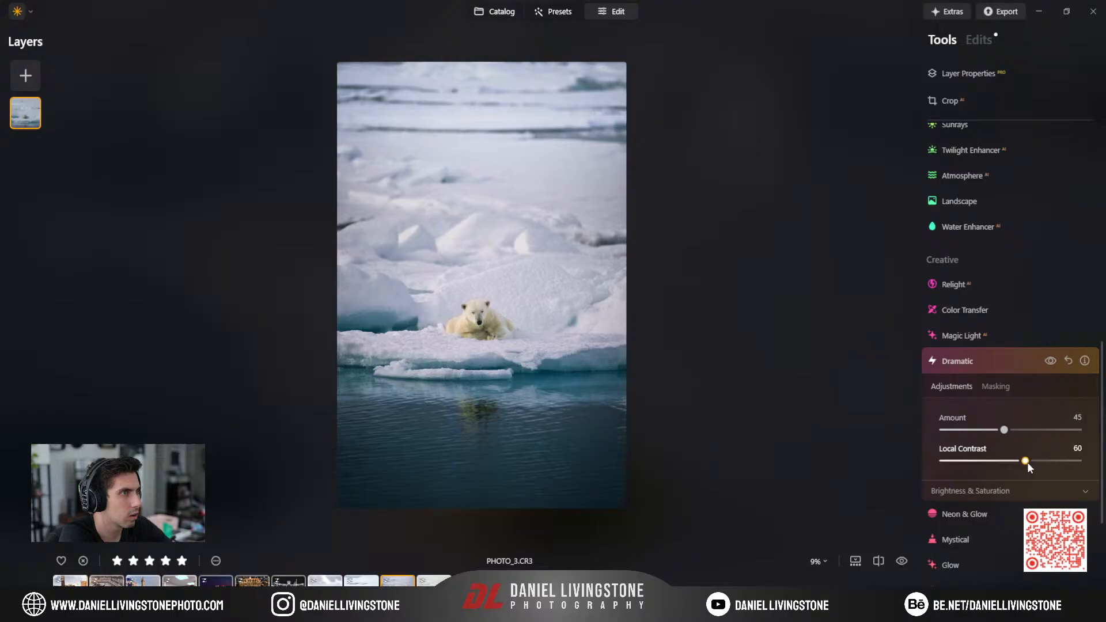
pyautogui.click(999, 494)
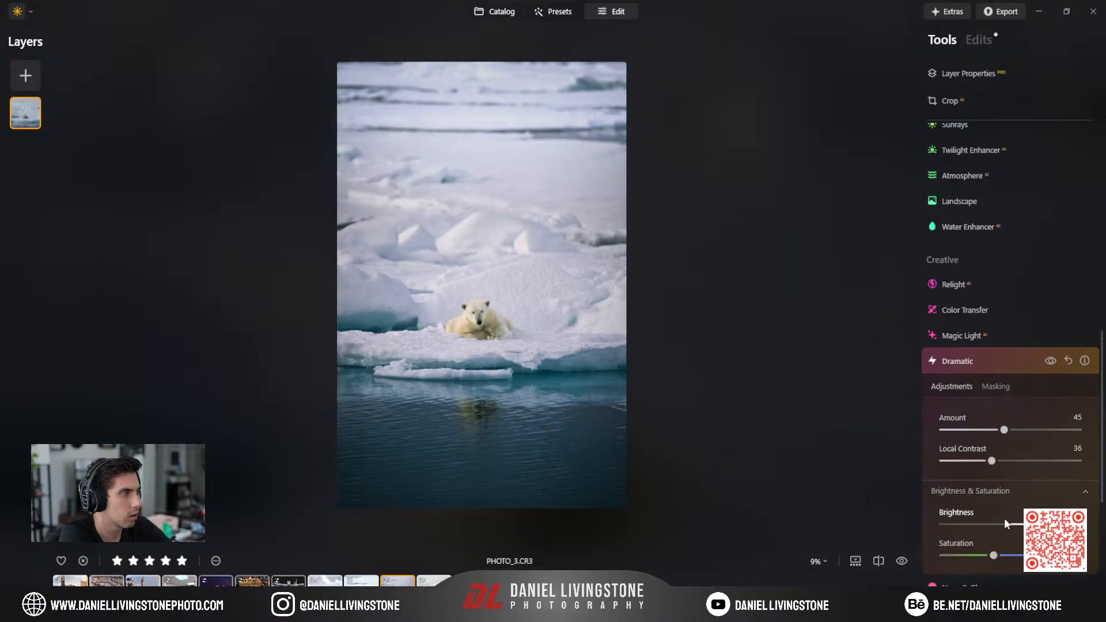
pyautogui.moveTo(1017, 527); pyautogui.dragTo(1036, 556)
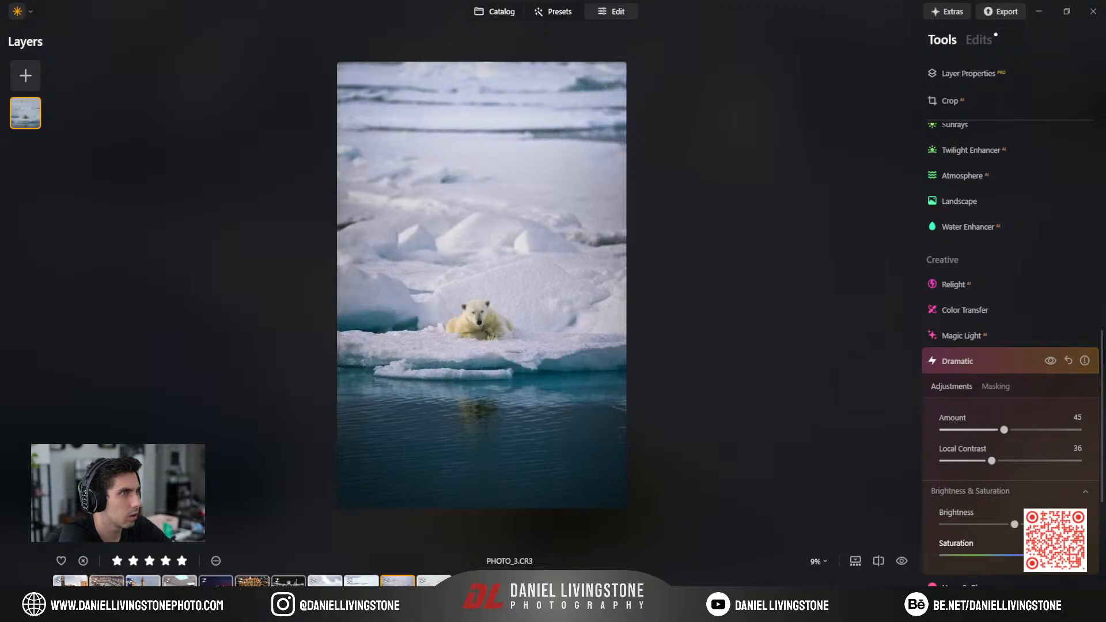
pyautogui.click(1005, 357)
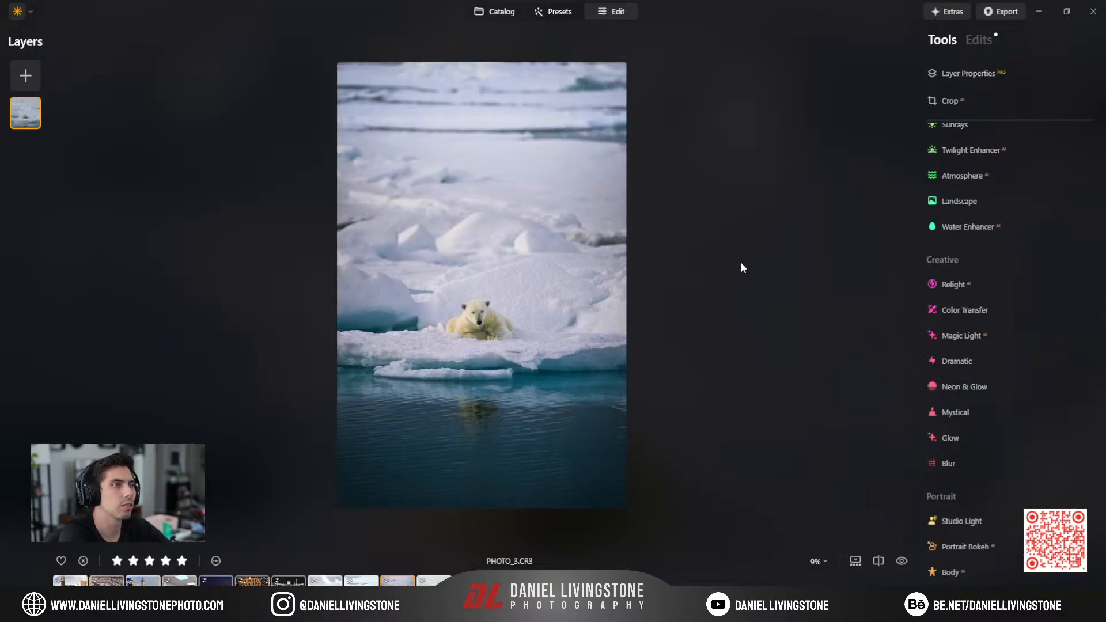
# Review the edited Arctic wildlife photos, including PHOTO_5 and PHOTO_4, ending on the walrus photo PHOTO_1.
pyautogui.press('c')
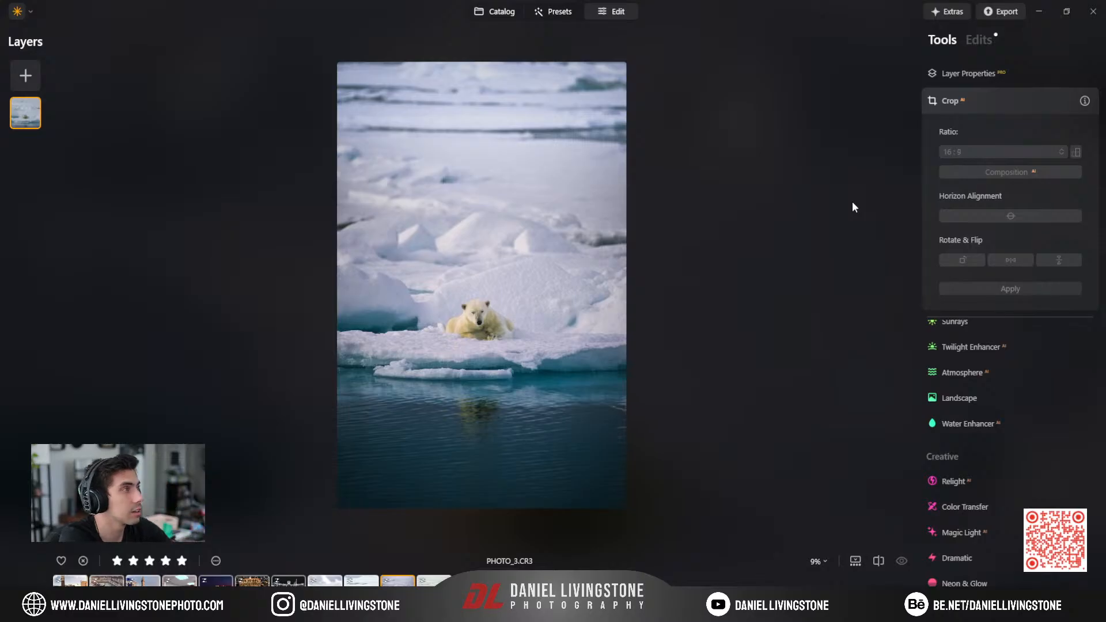
pyautogui.click(981, 100)
pyautogui.press('Right')
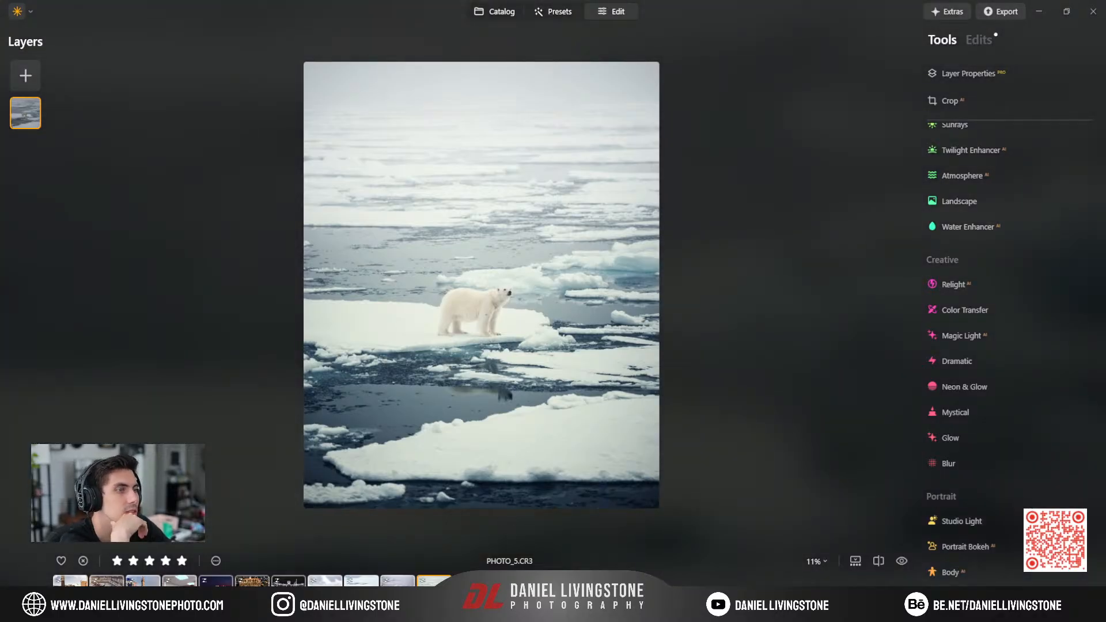
pyautogui.press('Left')
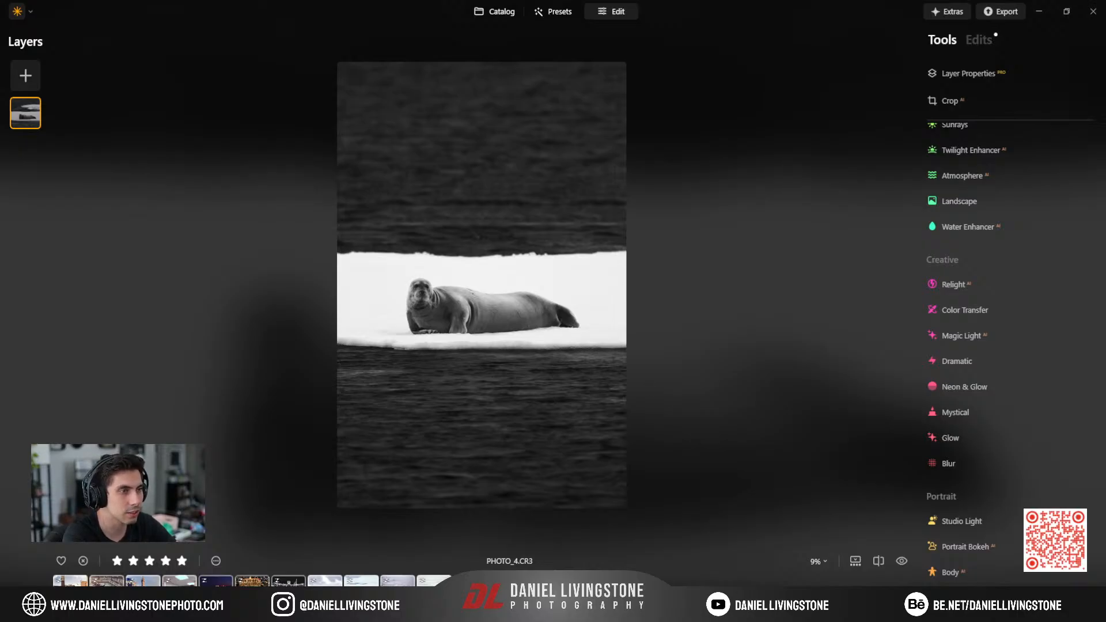
pyautogui.click(361, 595)
pyautogui.click(325, 593)
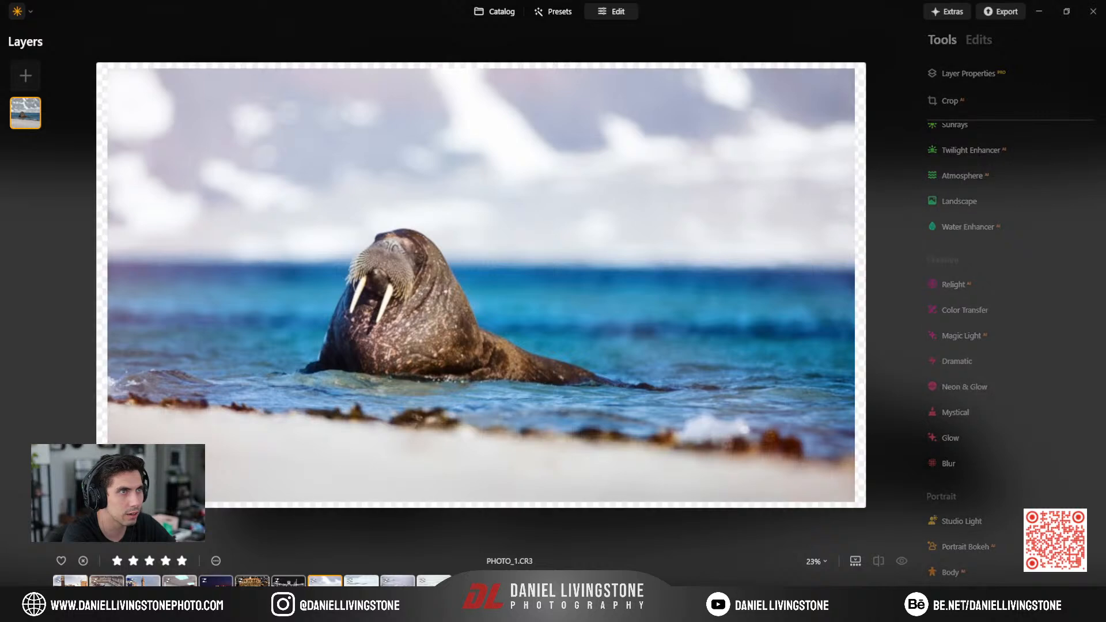
pyautogui.click(397, 594)
pyautogui.click(362, 594)
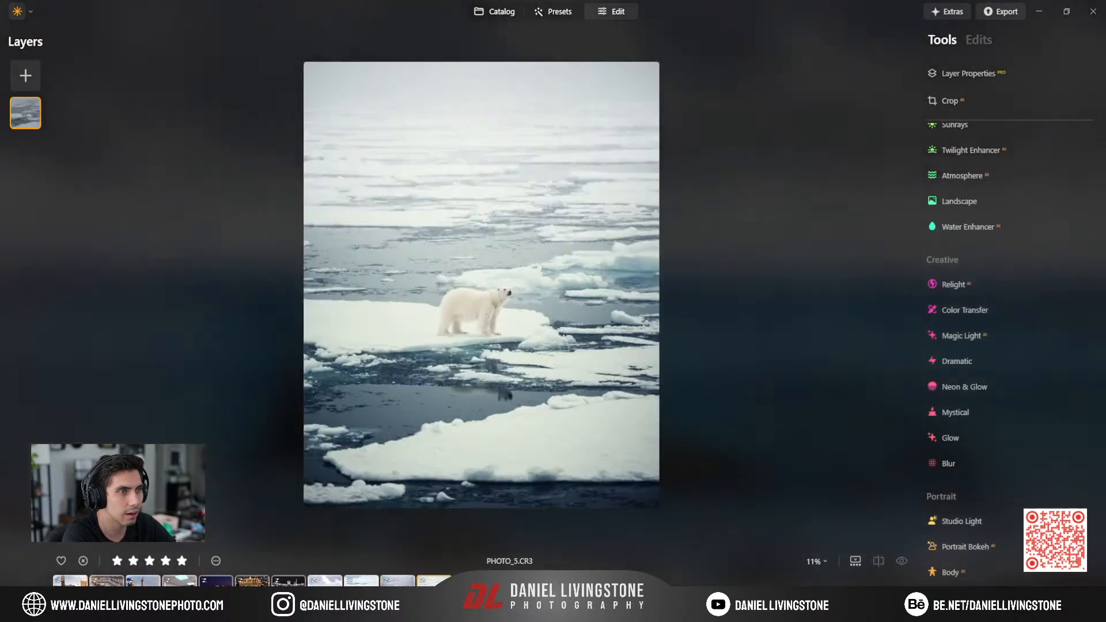
pyautogui.click(325, 594)
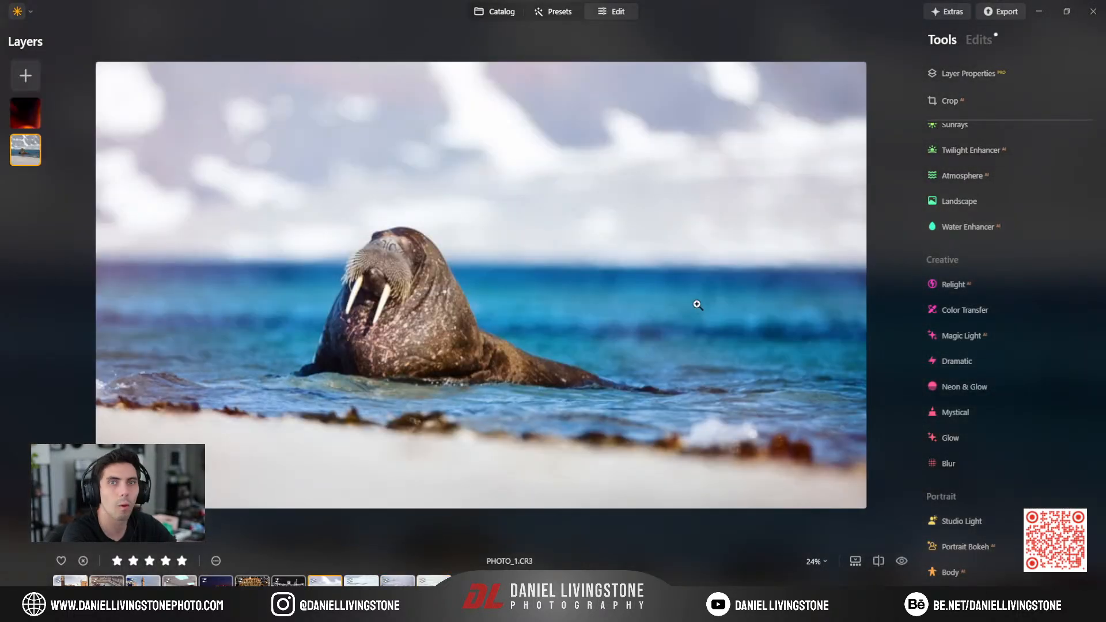